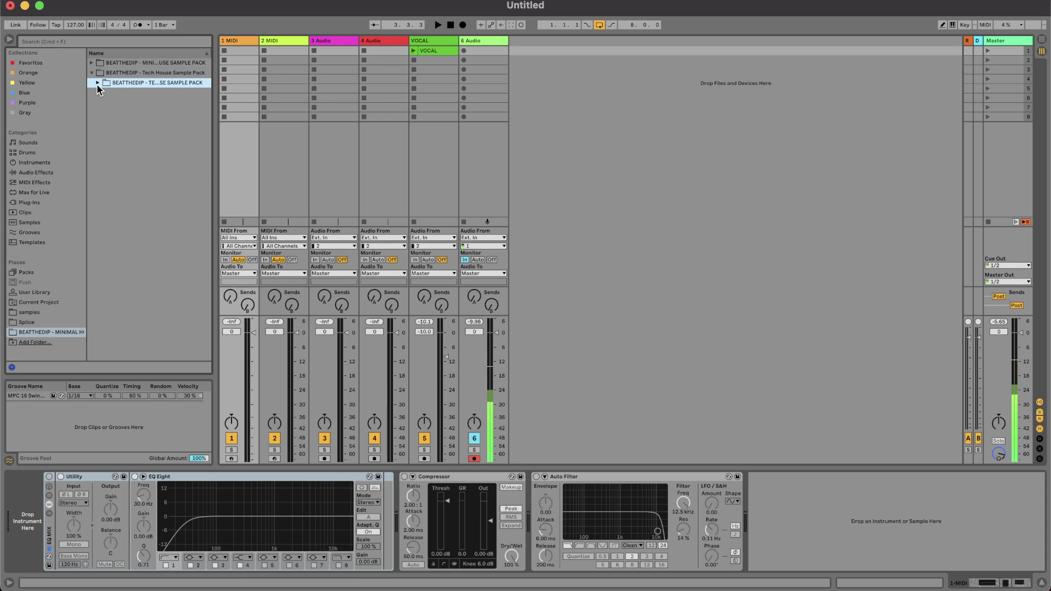
Move the VOCAL track to the end of the track list, after the last audio track.
click(430, 44)
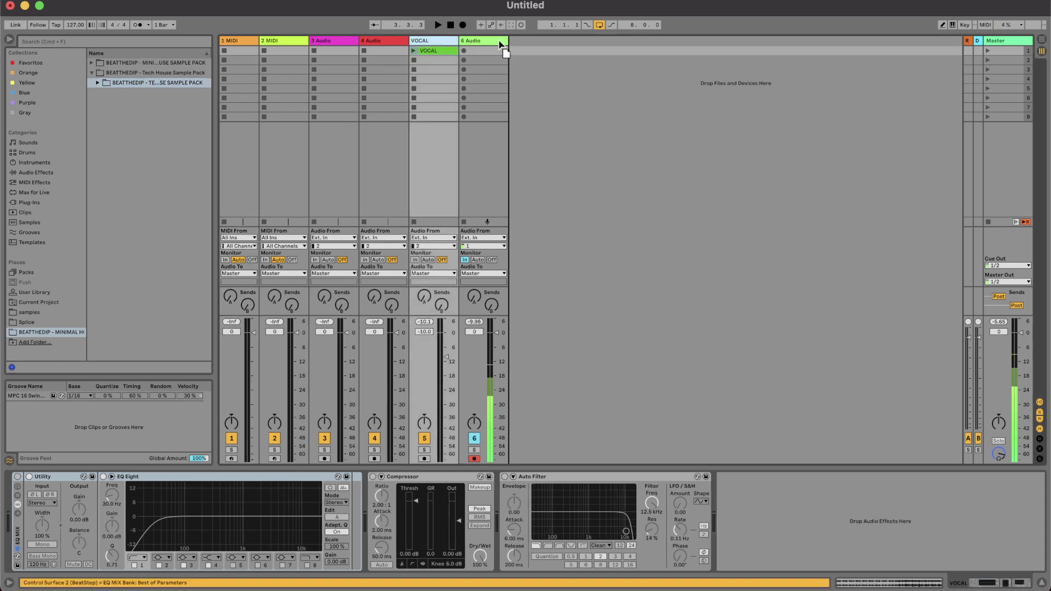
drag(501, 47, 515, 39)
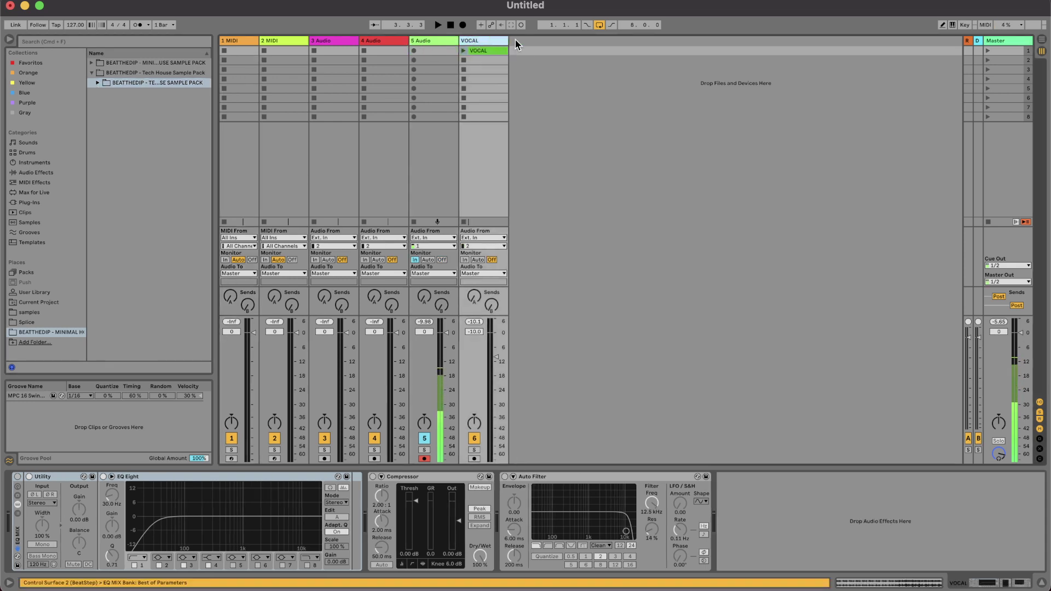
Play the VOCAL clip, examine its waveform in the clip view, and stop playback.
click(463, 51)
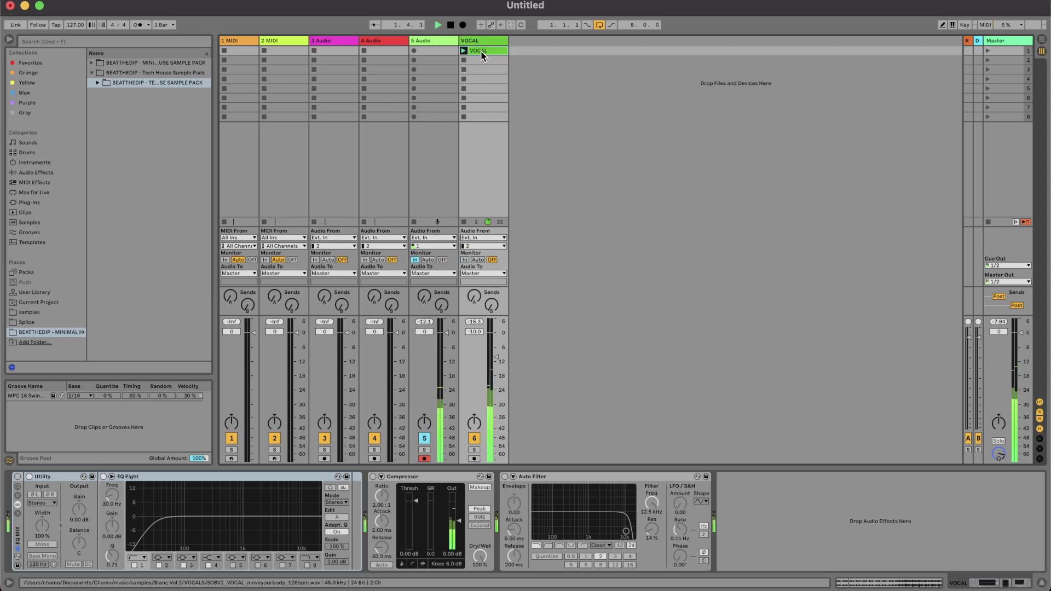
double_click(480, 50)
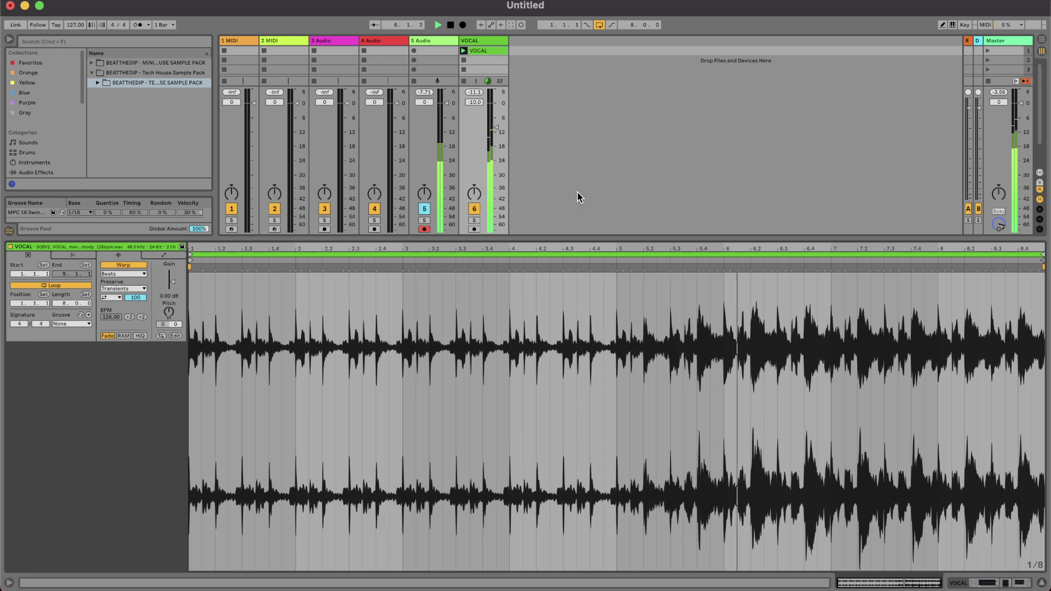
key(space)
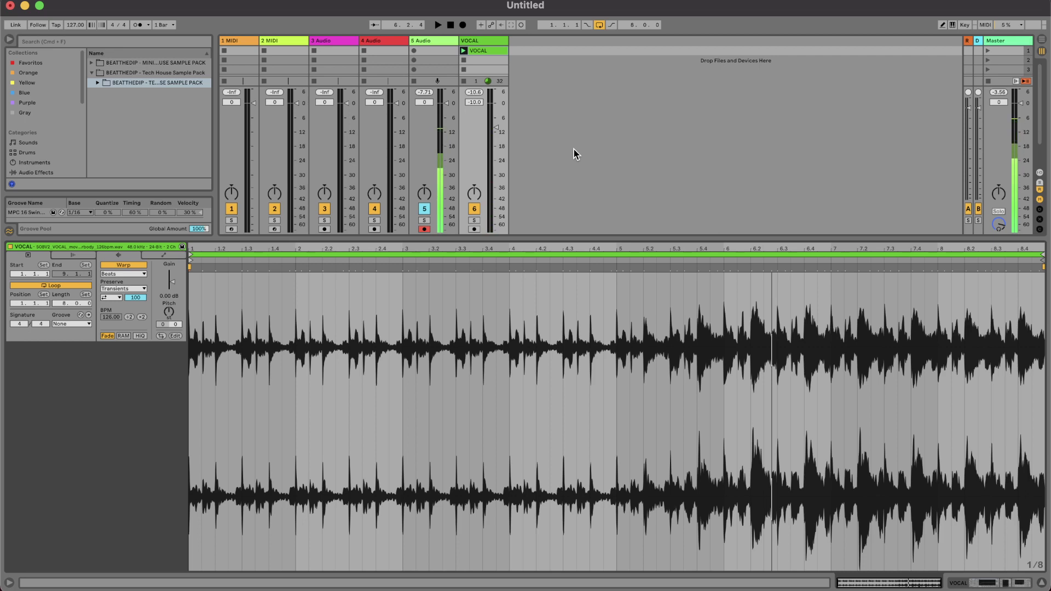
double_click(535, 241)
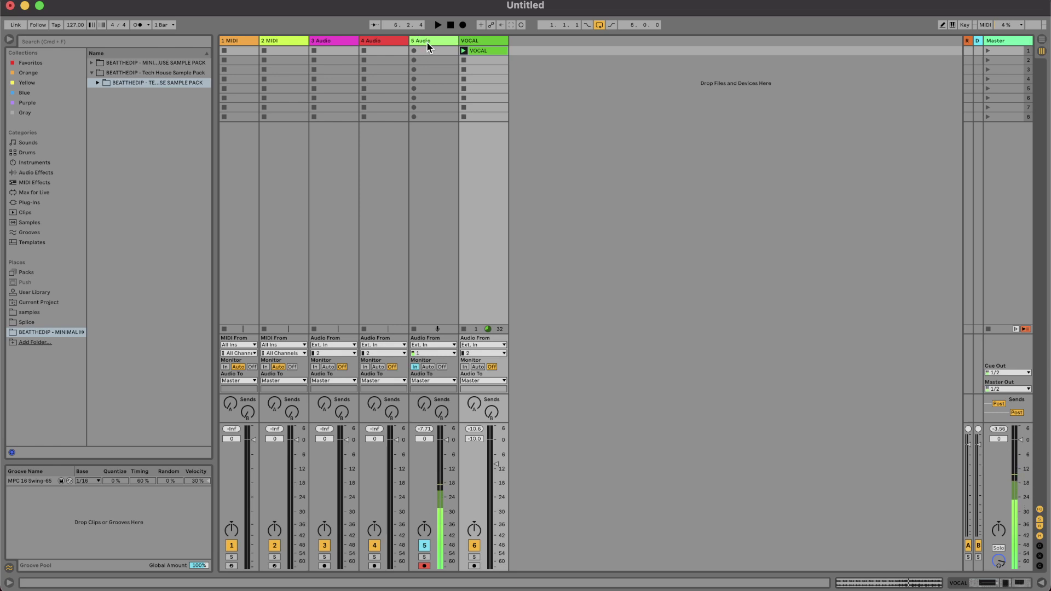
click(464, 330)
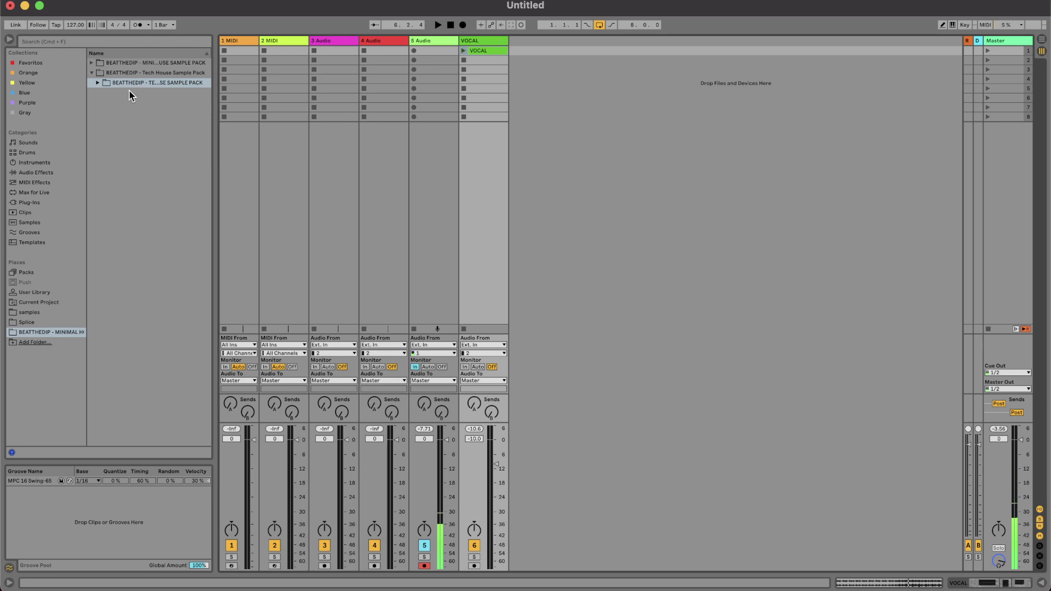
Widen the browser and expand the BEATTHEDIP - TECH HOUSE SAMPLE PACK folder.
drag(213, 103, 260, 104)
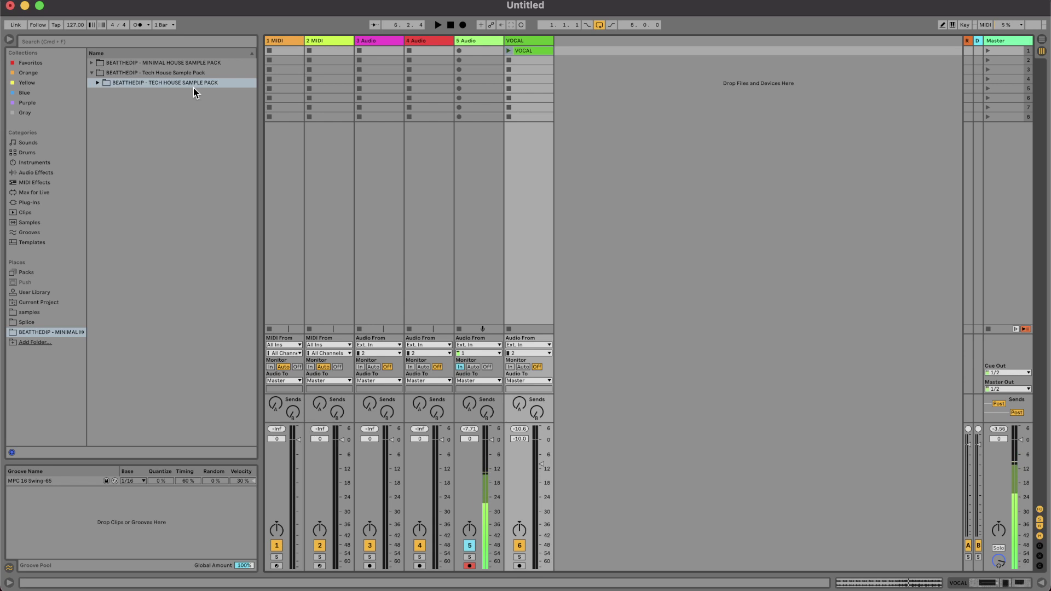
click(98, 82)
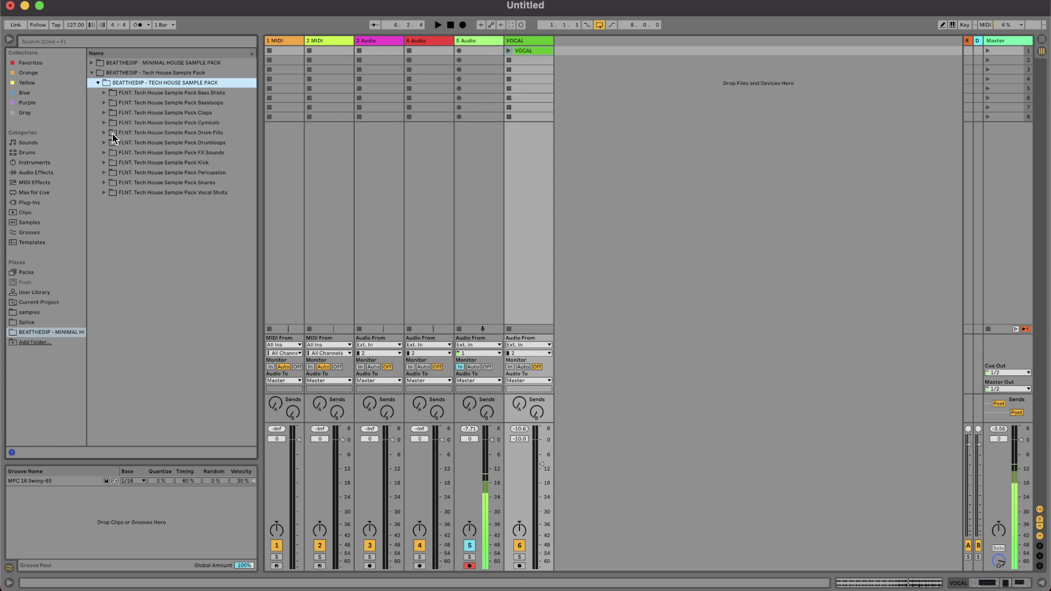
Insert five new MIDI tracks after the first MIDI track.
click(293, 42)
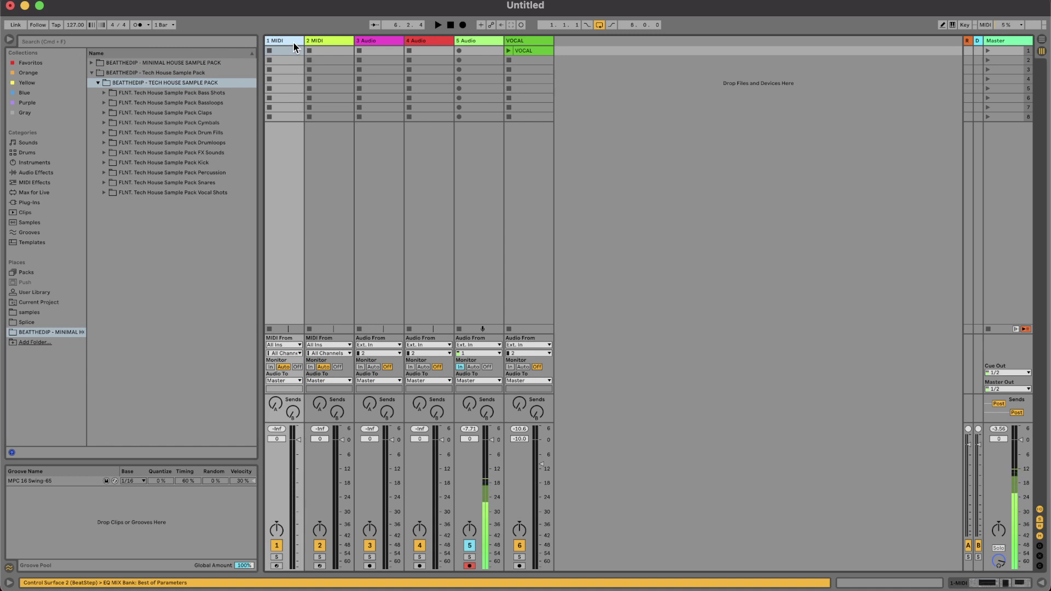
key(super+shift+t)
key(super+shift+t)
key(super+shift+t)
key(super+shift+t)
key(super+shift+t)
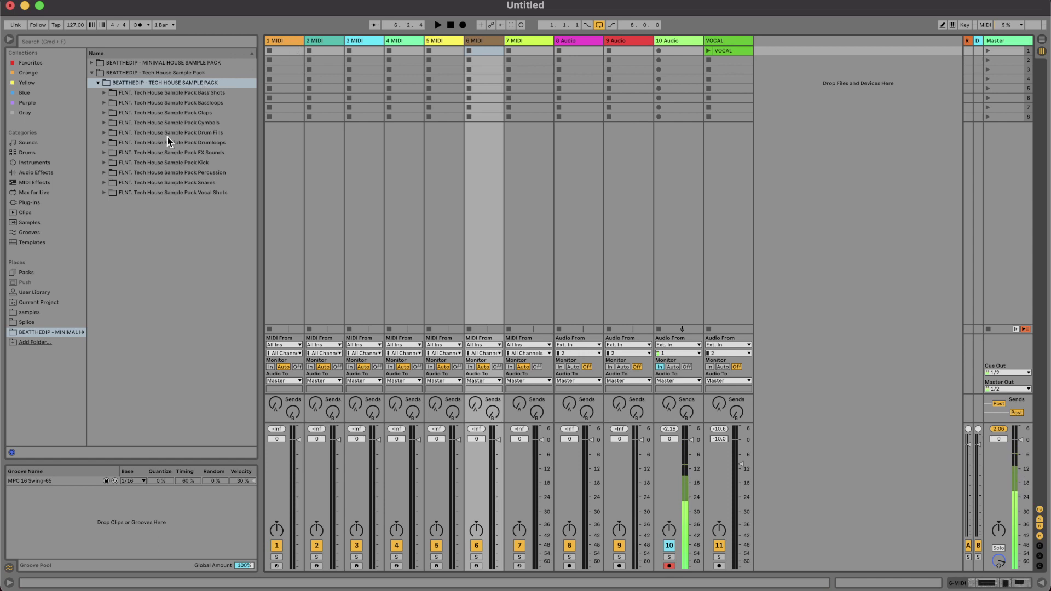
Rename the first MIDI track KICK.
click(298, 42)
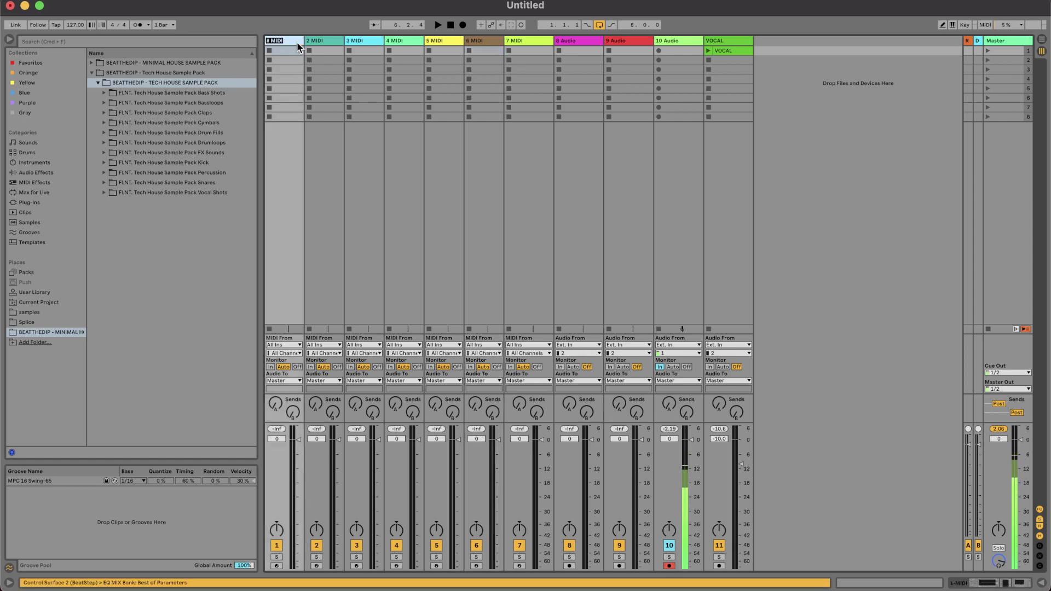
text(KICK)
key(Return)
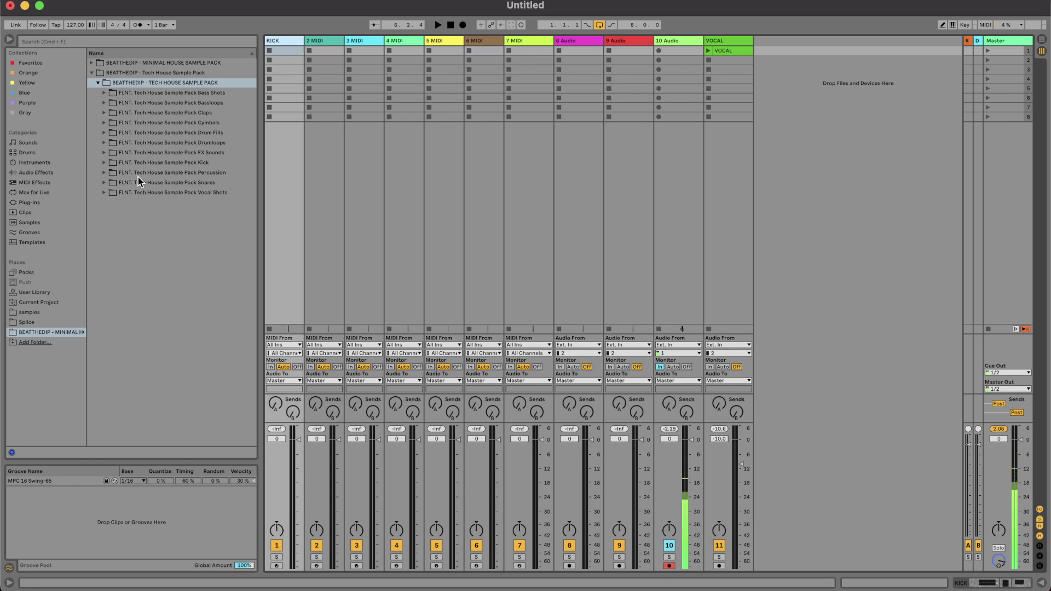
Audition the samples in the FLNT. Tech House Sample Pack Kick folder and load Kick 27.wav onto the KICK track.
click(103, 163)
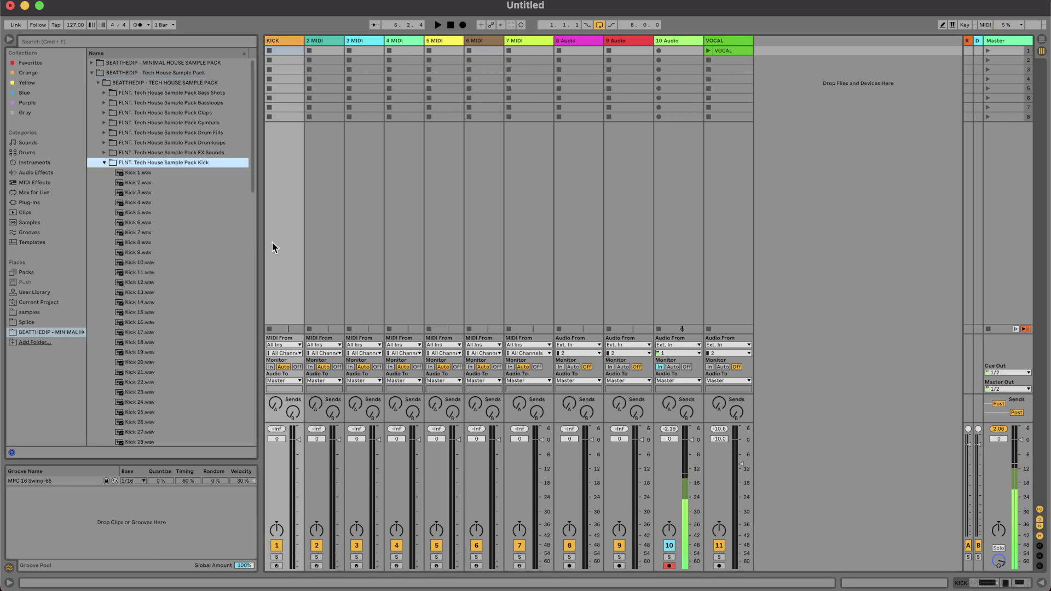
click(166, 173)
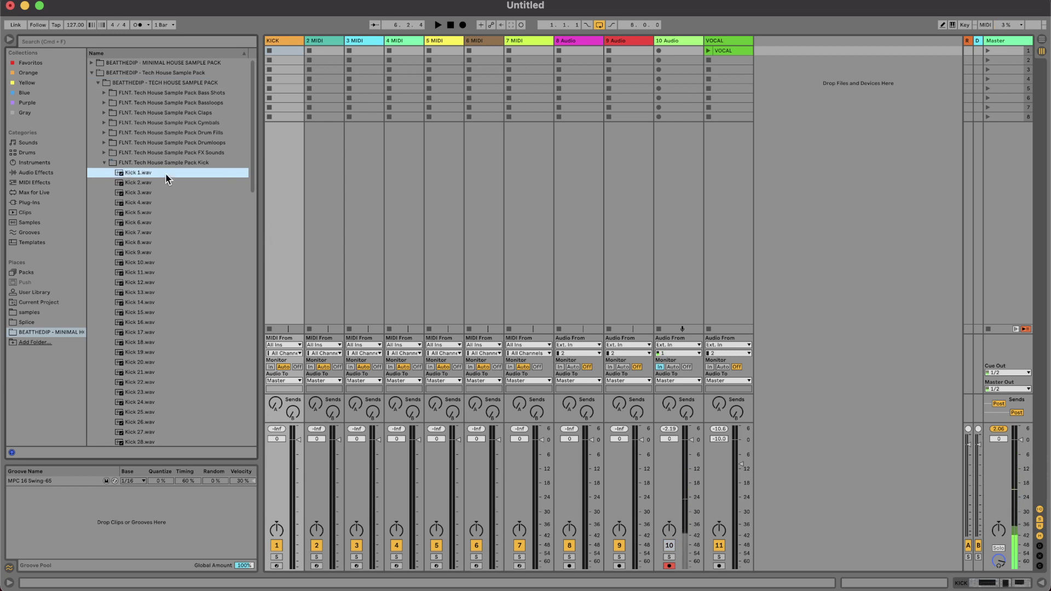
key(Down)
key(Down)
key(Down)
key(Down)
key(Down)
key(Down)
key(Down)
key(Down)
key(Down)
key(Down)
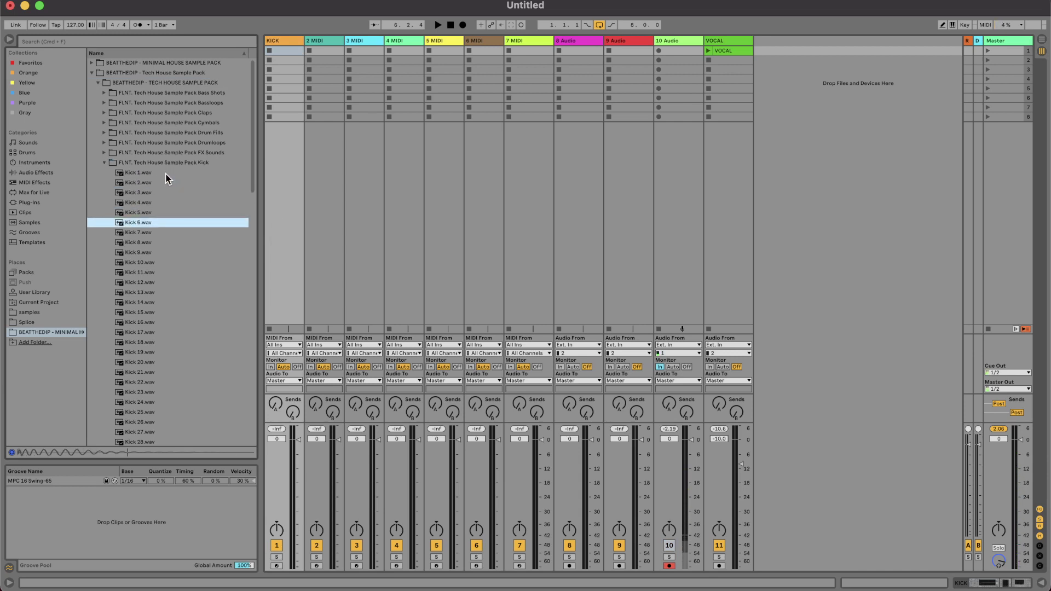
key(Down)
key(Down)
key(Down)
key(Down)
key(Down)
key(Down)
key(Down)
key(Down)
key(Down)
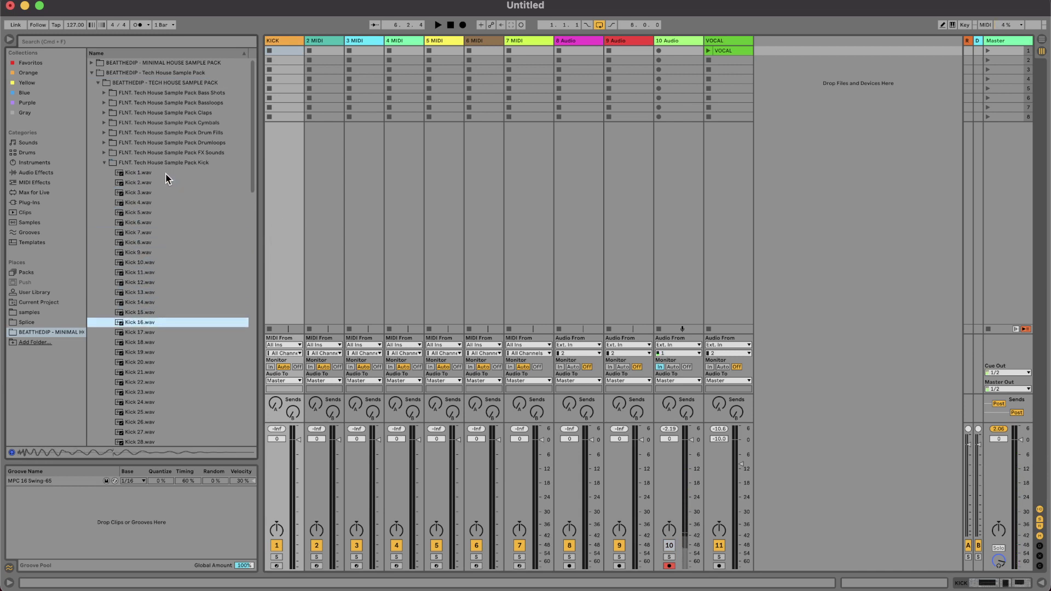
key(Down)
key(Down)
key(Down)
key(Down)
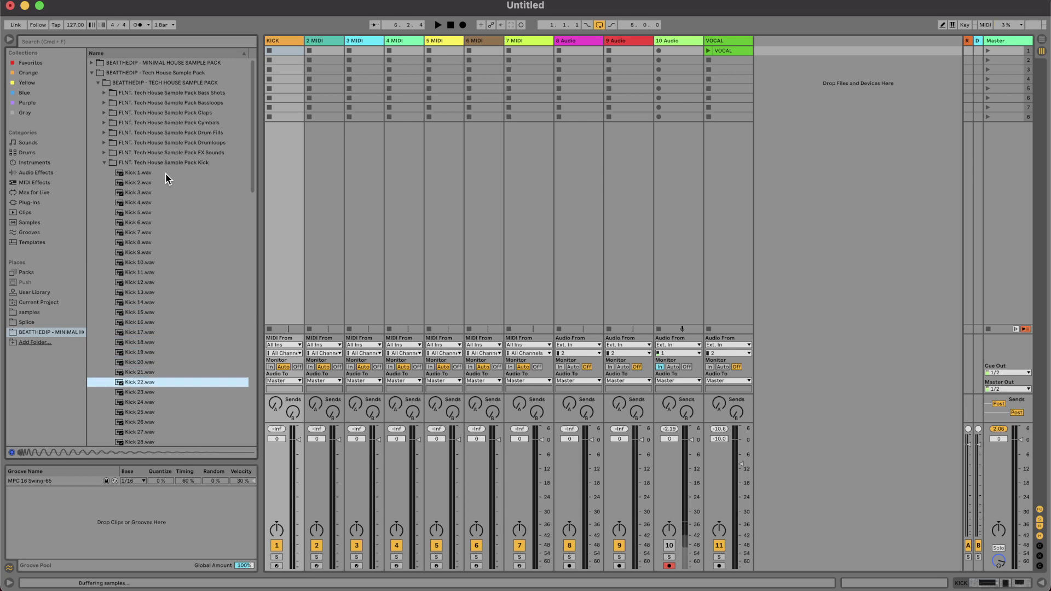
key(Down)
key(Down)
key(Down)
key(Down)
key(Down)
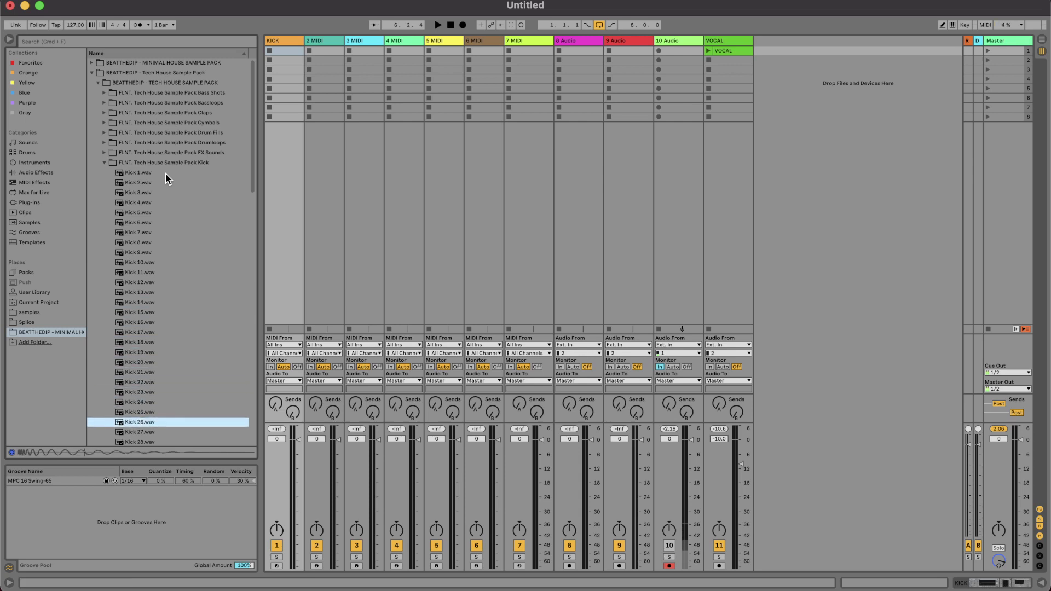
key(Down)
key(Up)
key(Up)
key(Up)
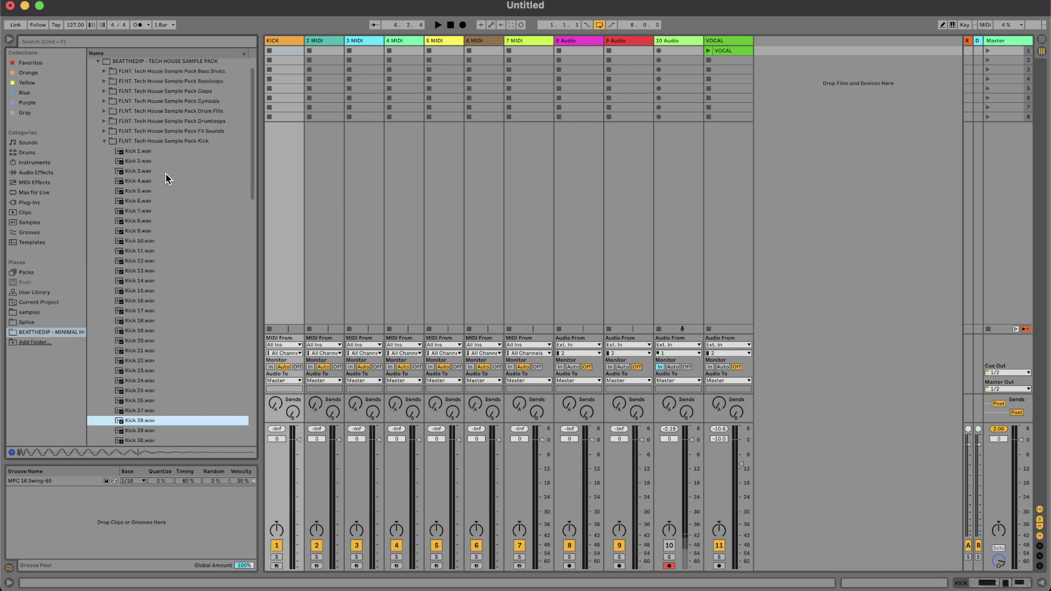
key(Down)
key(Up)
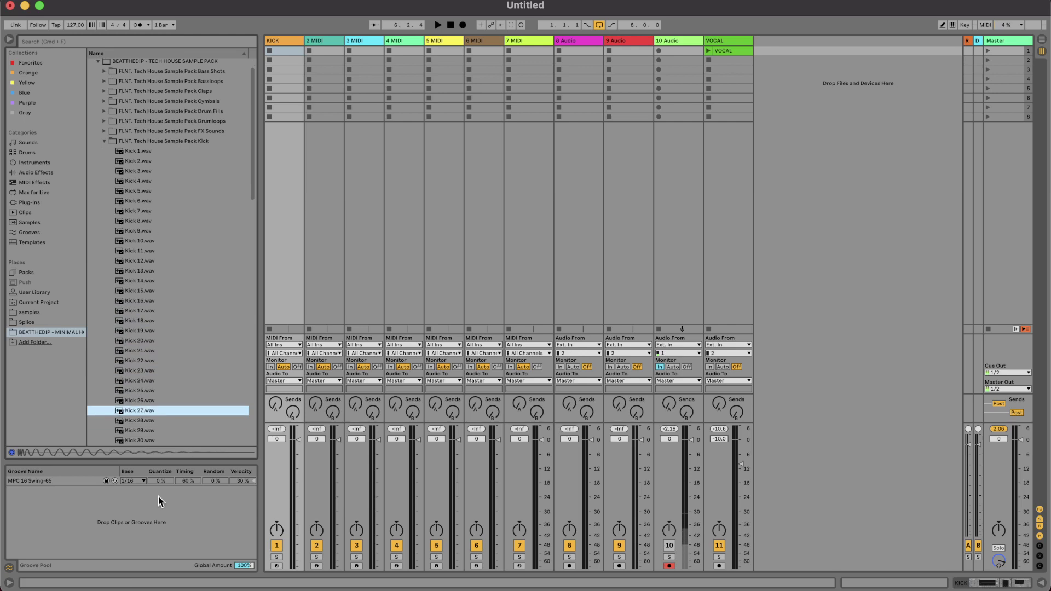
double_click(134, 410)
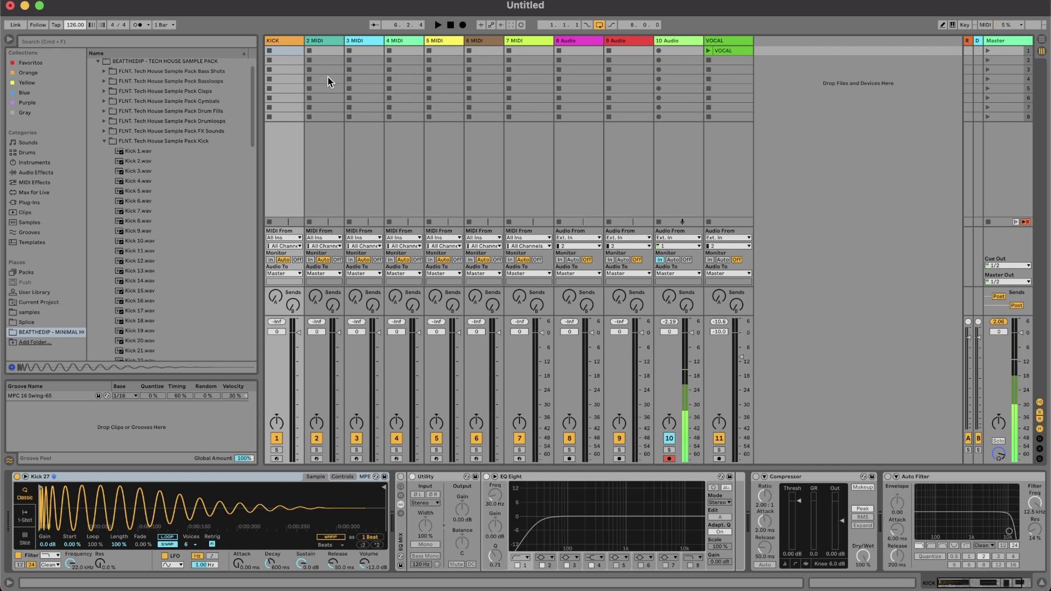
Create a one-bar MIDI clip in the KICK track's first slot with four quarter-note C3 notes and play it briefly.
double_click(292, 51)
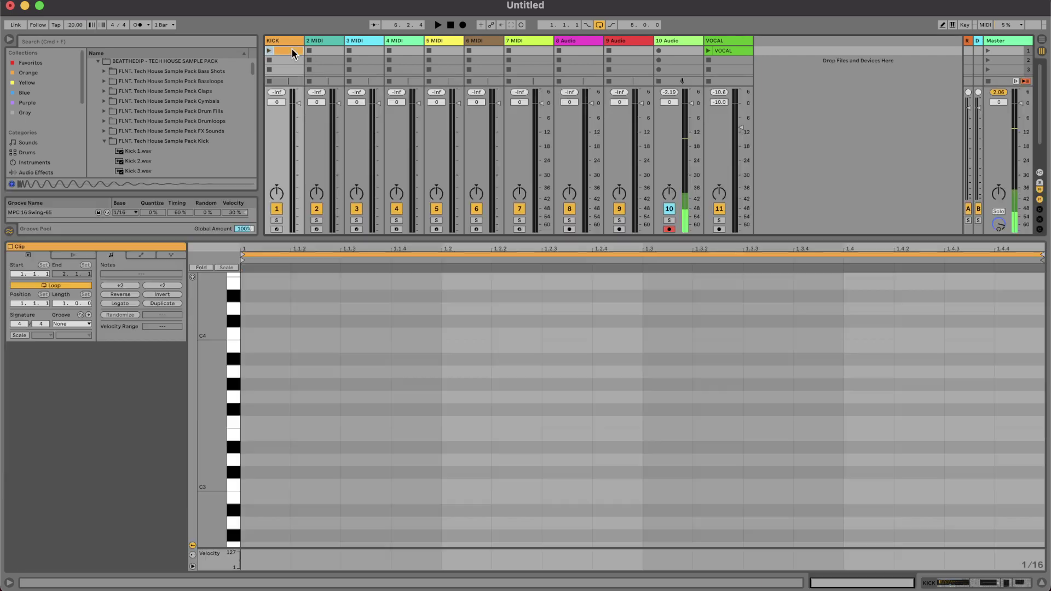
double_click(269, 484)
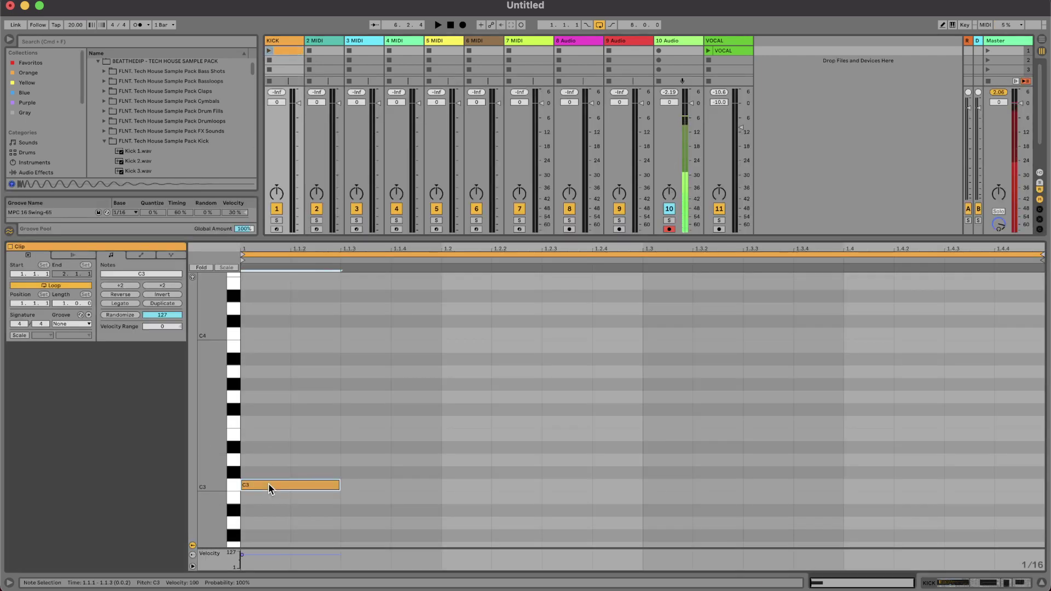
key(shift+Right)
key(shift+Right)
key(super+d)
key(super+d)
key(super+d)
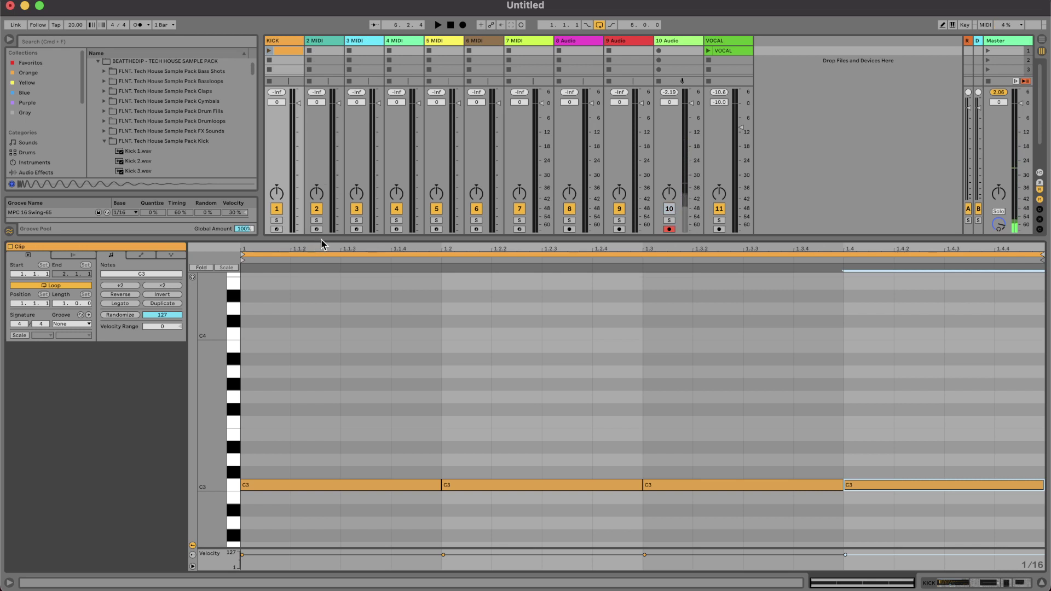
key(space)
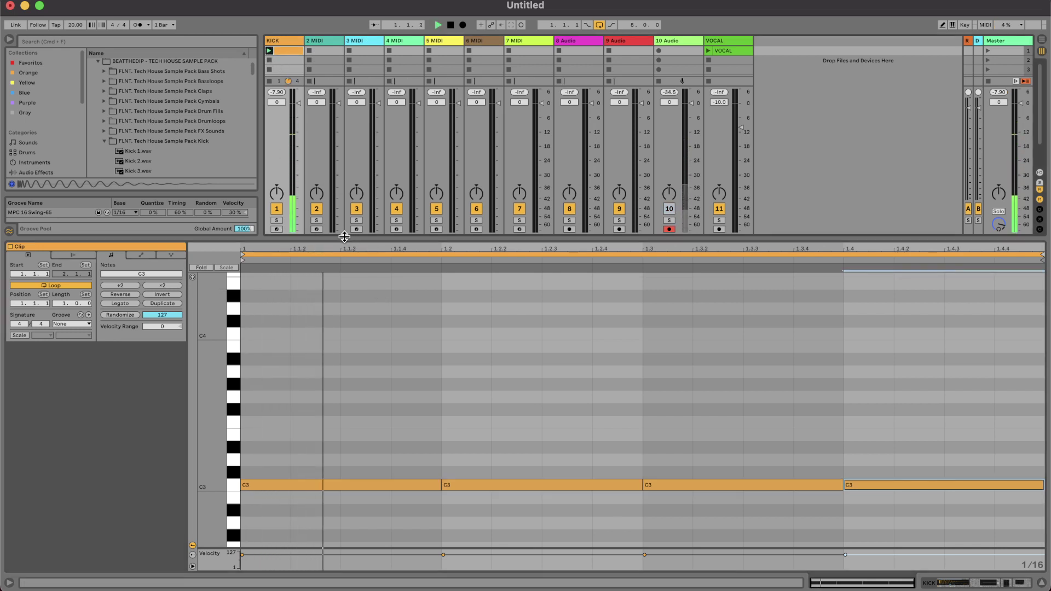
key(space)
Shorten the first C3 kick note to a sixteenth, duplicate it across the bar, and play the pattern back.
click(441, 486)
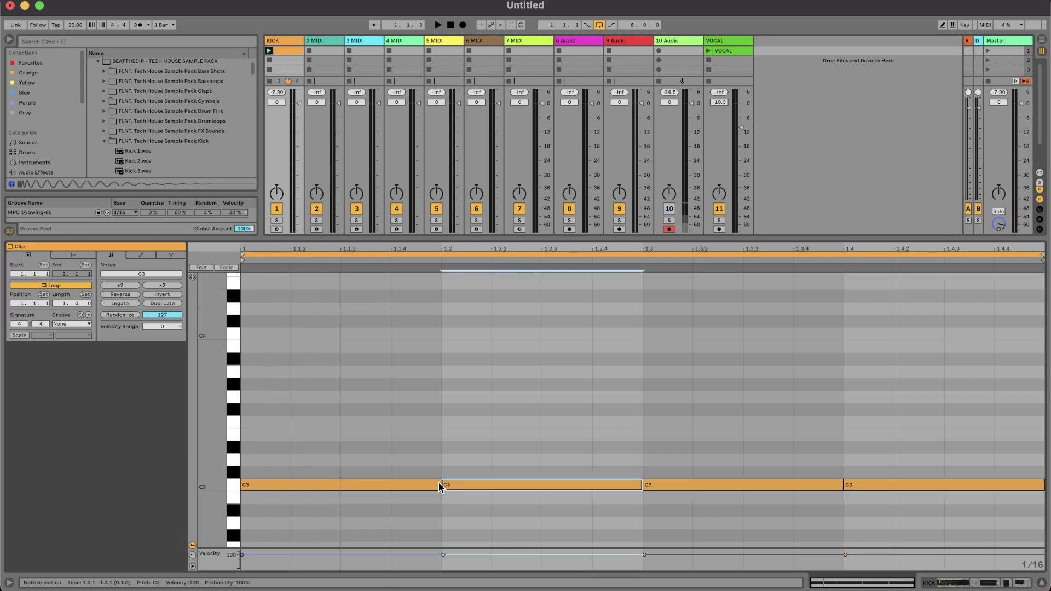
drag(441, 485, 290, 486)
click(281, 486)
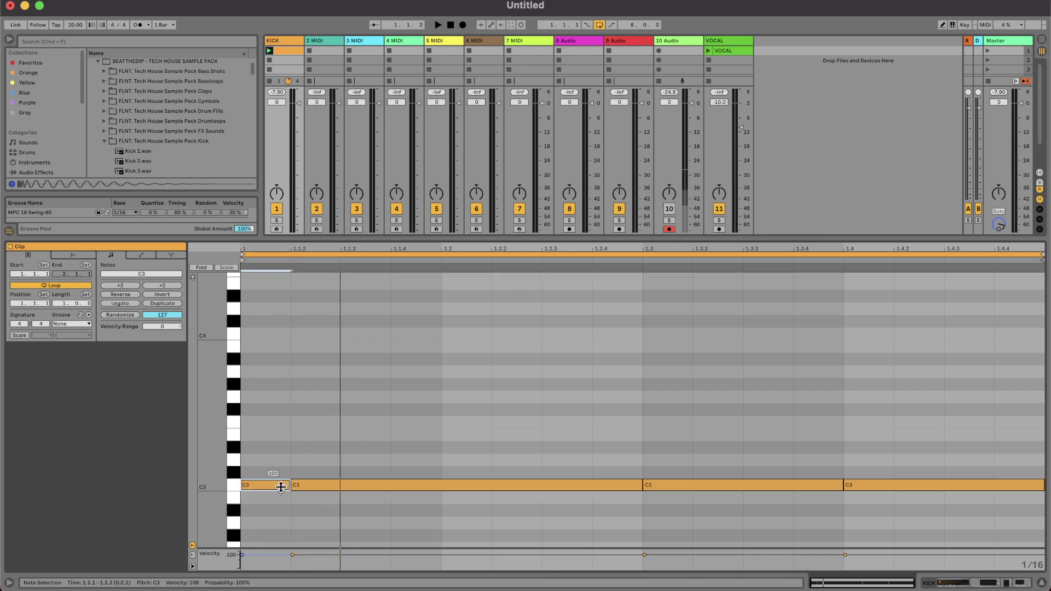
key(super+d)
key(super+d)
key(super+d)
key(super+d)
key(super+d)
key(super+d)
key(super+d)
key(super+d)
key(super+d)
key(super+d)
key(super+d)
key(super+d)
key(super+d)
key(super+d)
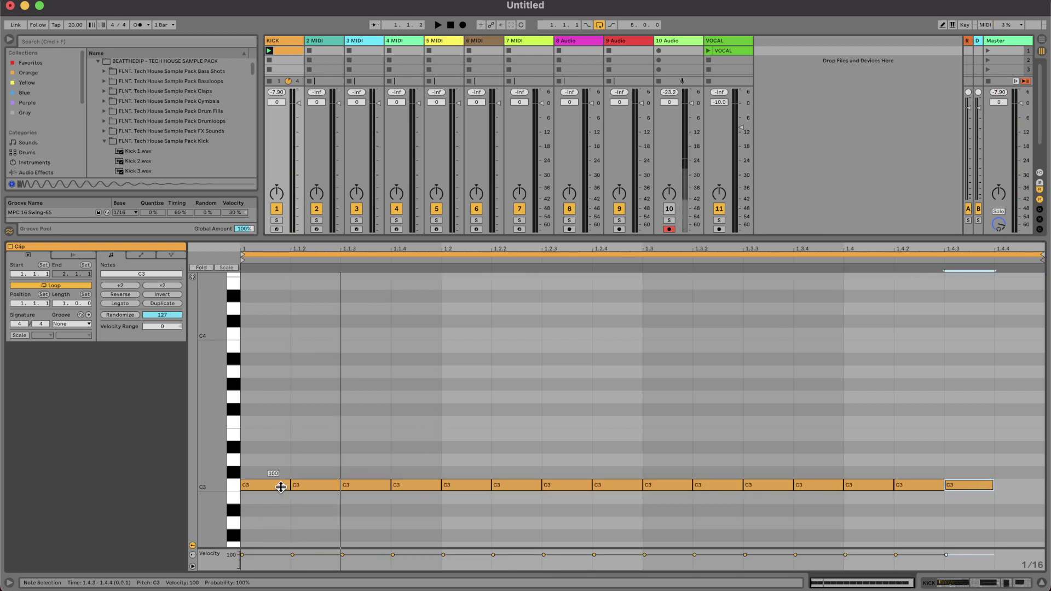
scroll(310, 408, up, 2)
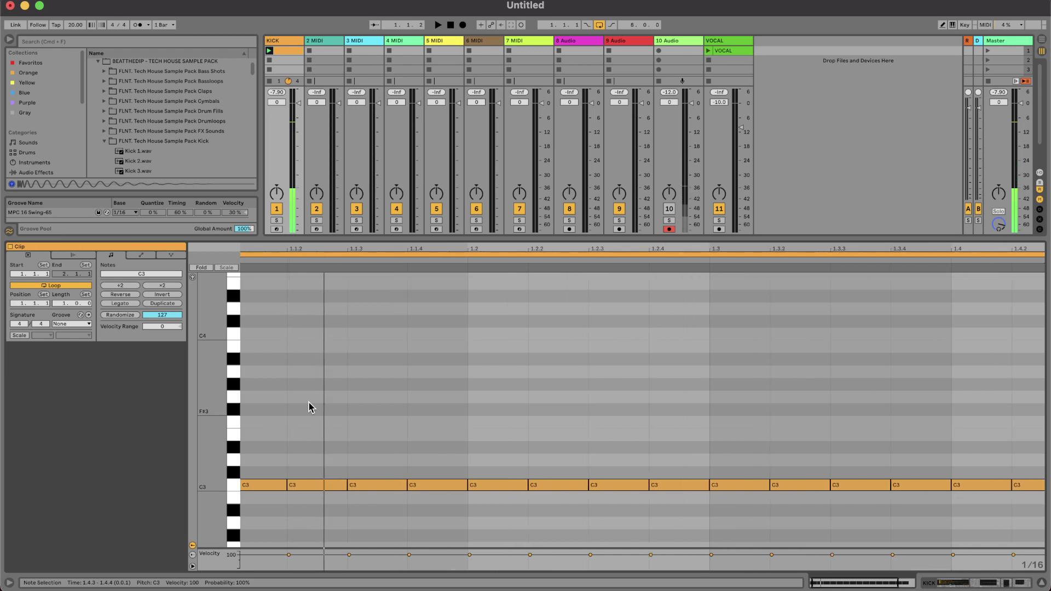
scroll(310, 408, down, 2)
key(space)
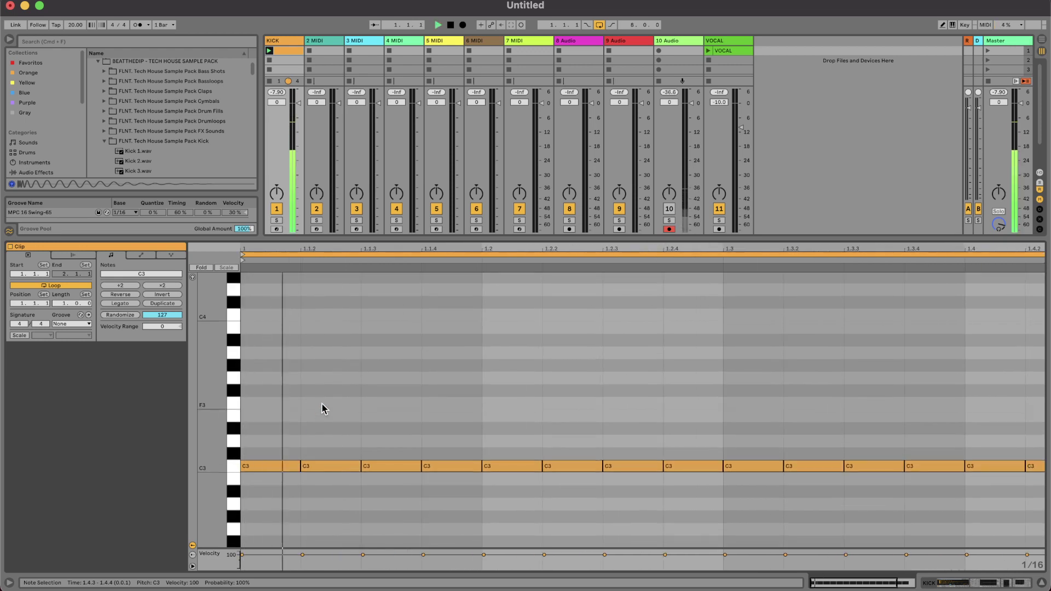
key(space)
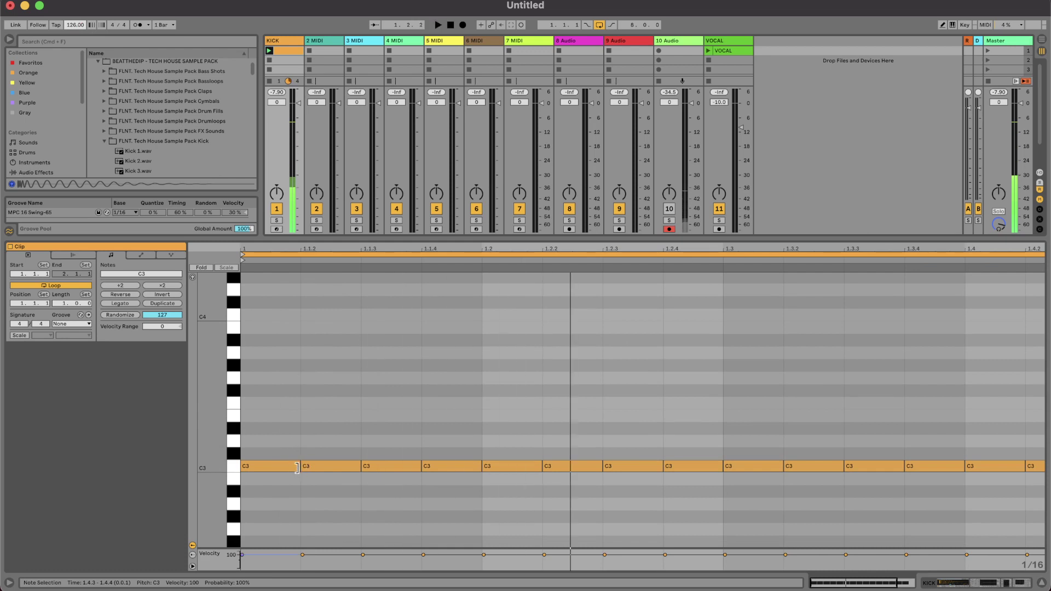
Lengthen the first C3 note to a quarter note, duplicate it to fill the bar, play the clip and close the clip view.
drag(300, 467, 450, 468)
key(super+d)
key(super+d)
key(super+d)
key(space)
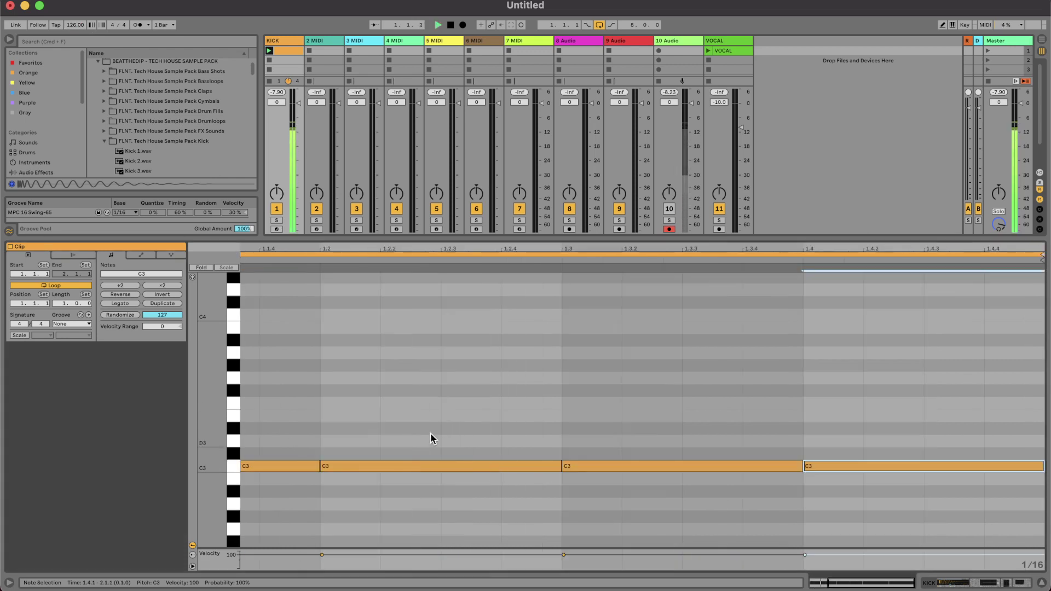
scroll(430, 433, down, 2)
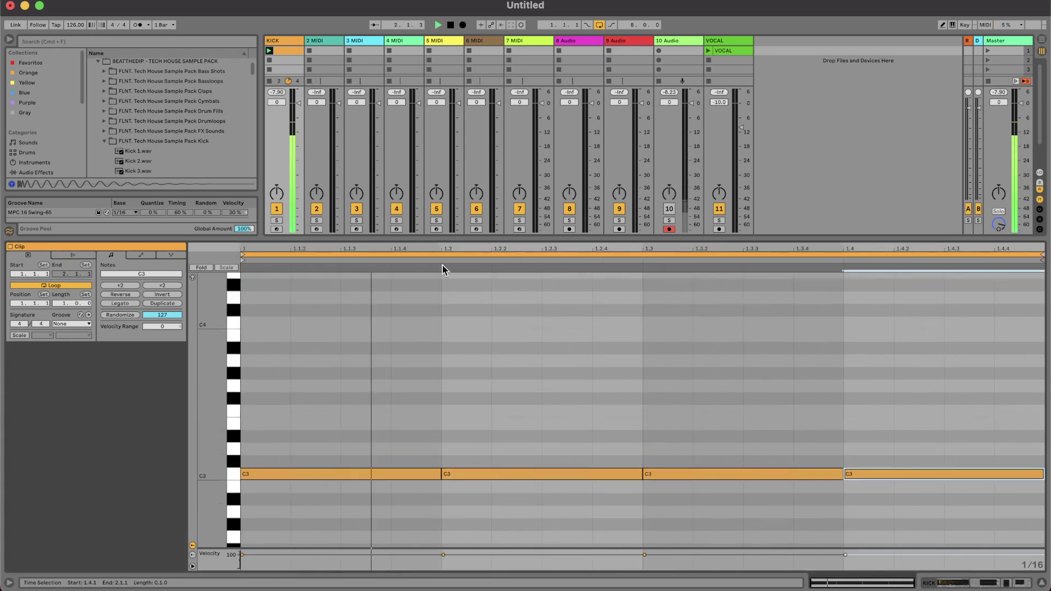
click(375, 239)
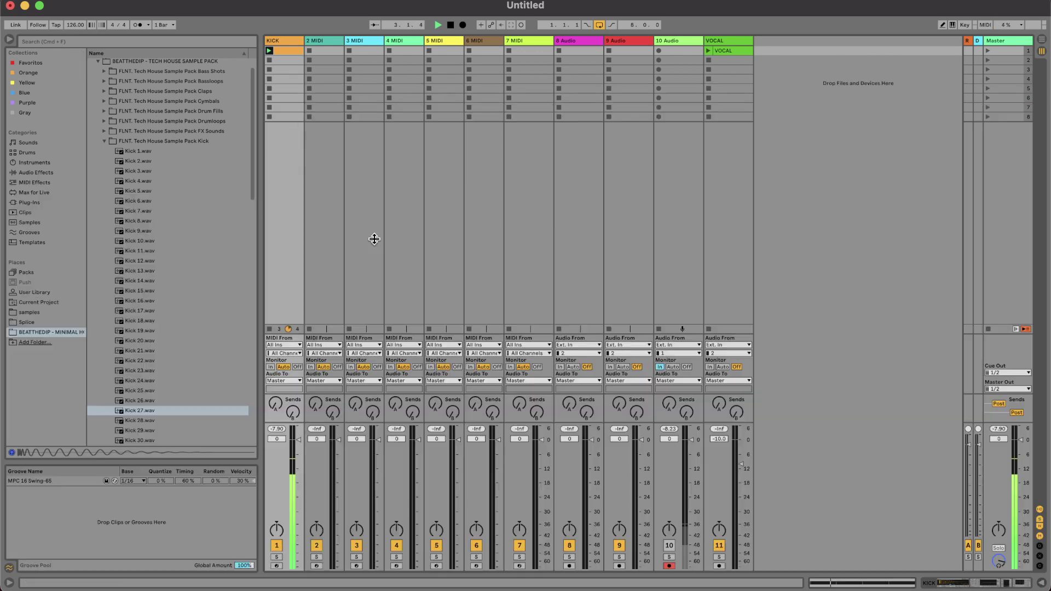
Set the Kick 27 sampler's voices on the KICK track to 1.
double_click(294, 39)
click(450, 160)
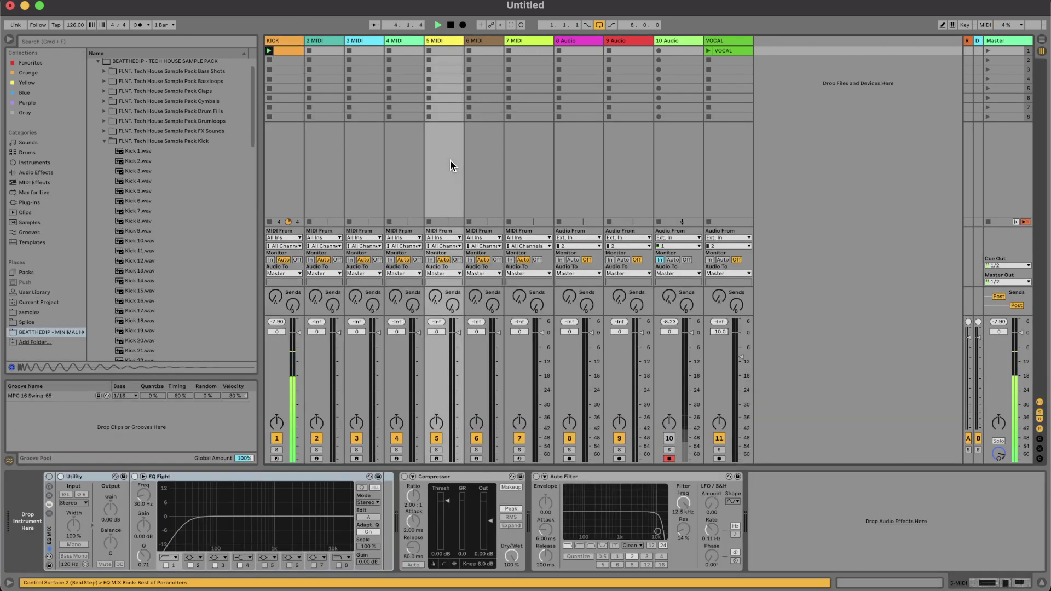
click(287, 40)
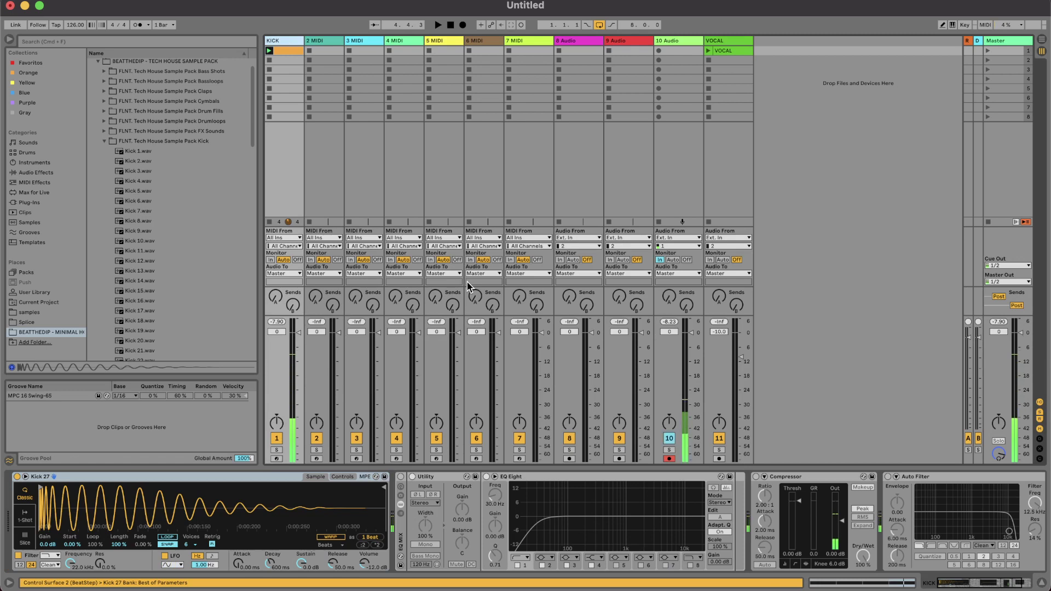
click(191, 545)
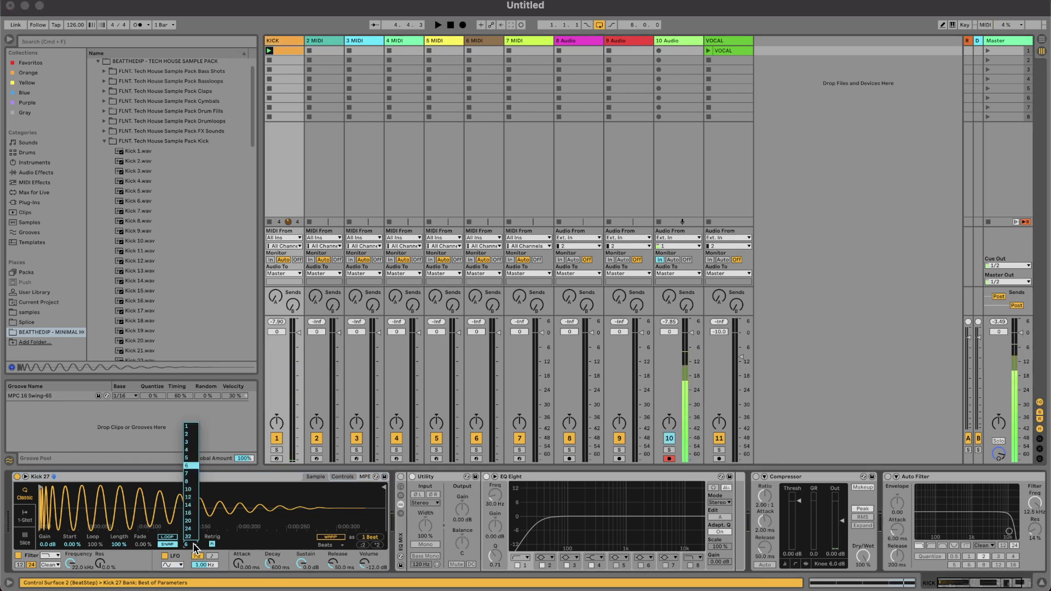
click(195, 427)
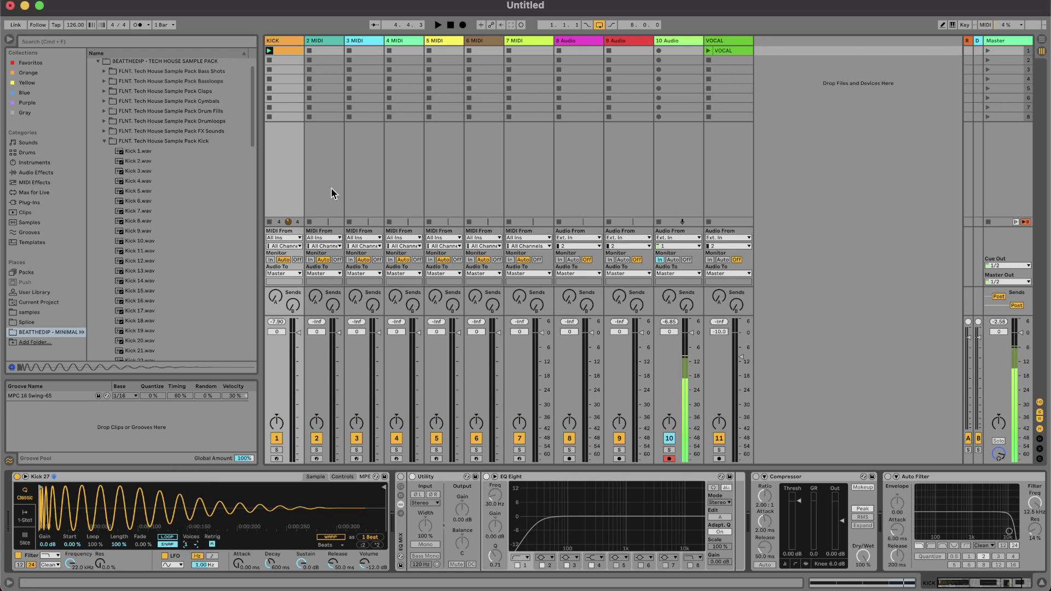
Inspect the adjoining C3 notes in the KICK clip, return to the track's sampler and start playback.
double_click(292, 51)
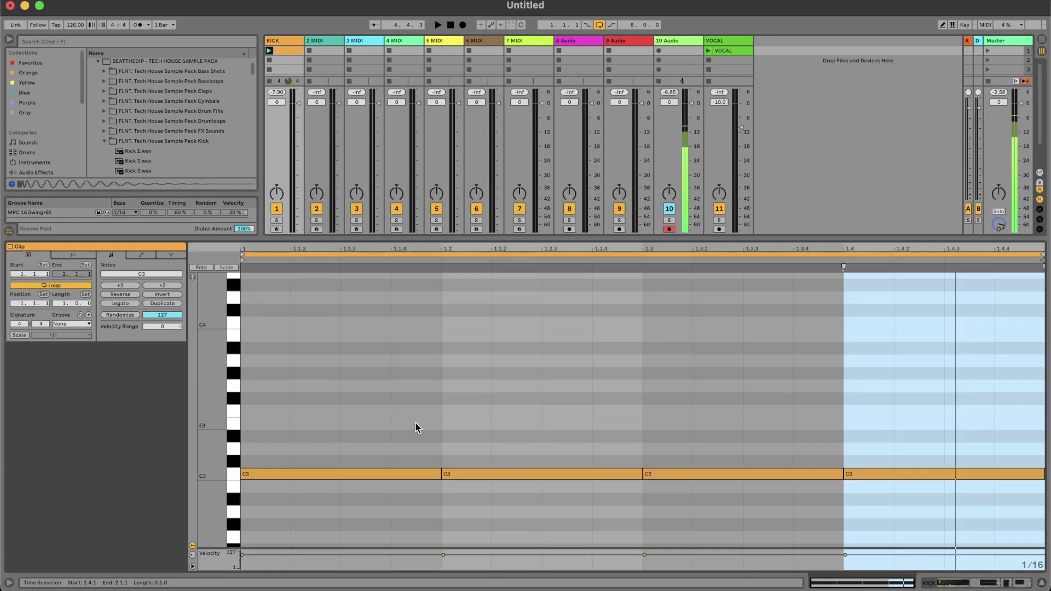
mouse_move(338, 406)
mouse_down()
mouse_move(657, 511)
mouse_move(889, 519)
mouse_up()
click(403, 439)
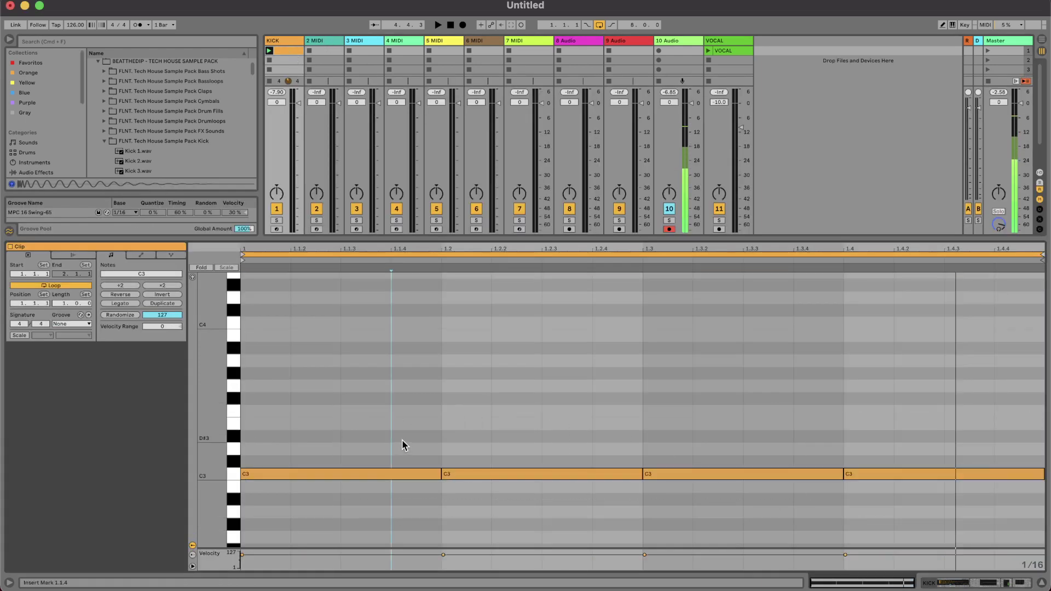
click(285, 41)
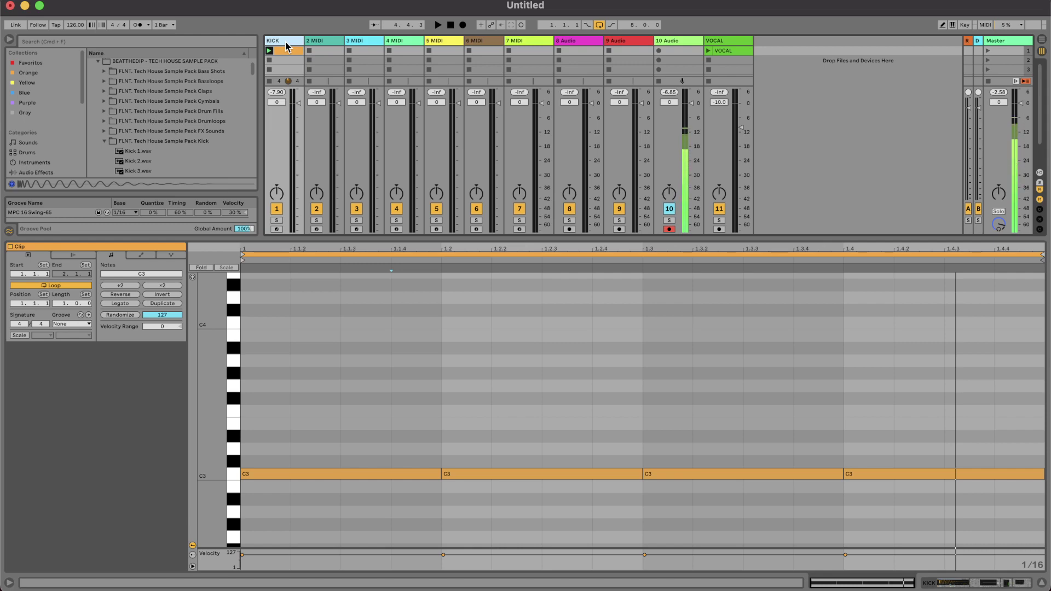
click(287, 43)
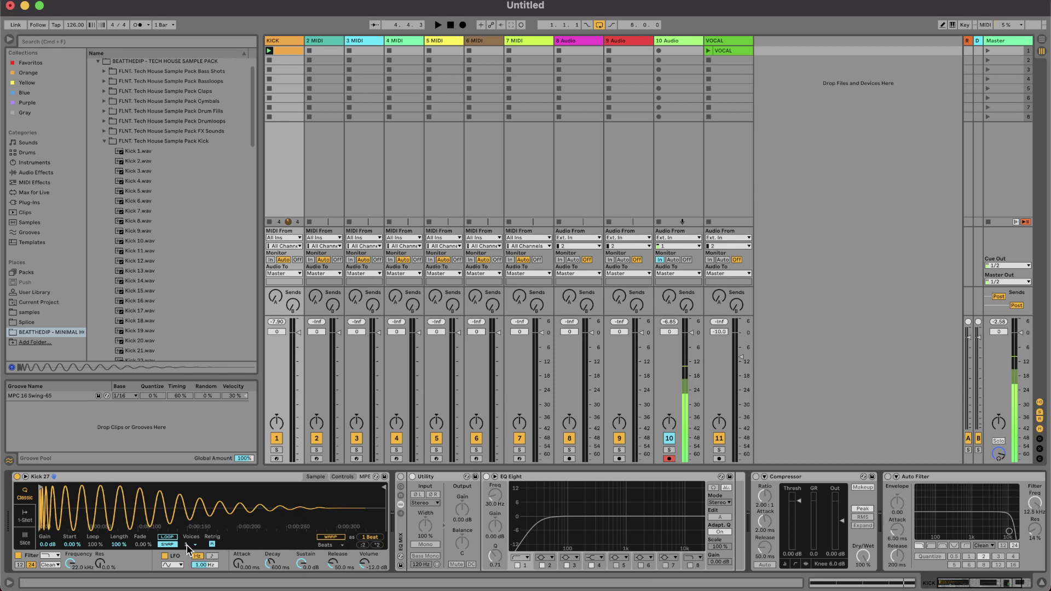
key(space)
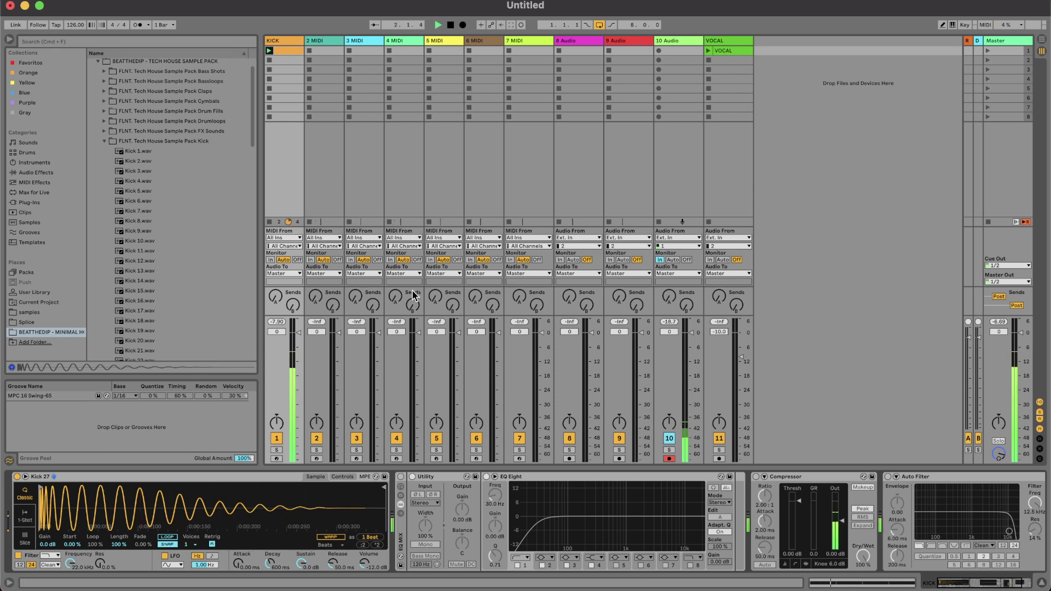
Collapse the Kick sample folder and audition Clap 1.wav to Clap 3.wav in the FLNT. Tech House Sample Pack Claps folder.
click(164, 231)
key(Left)
key(Left)
key(Up)
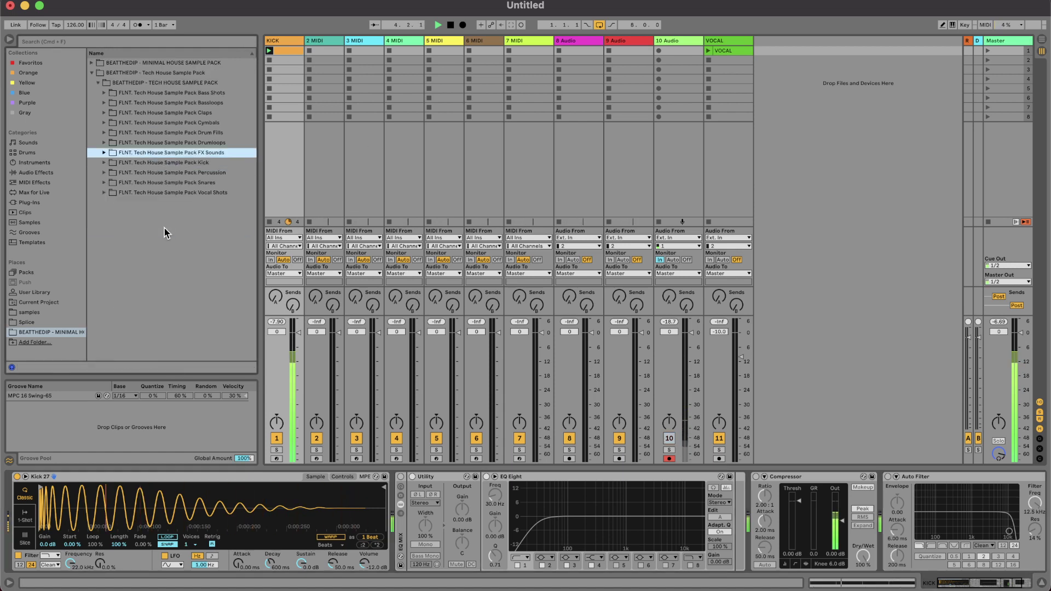
key(Up)
key(Up)
key(Up)
key(Up)
key(Right)
key(Down)
key(Down)
key(Down)
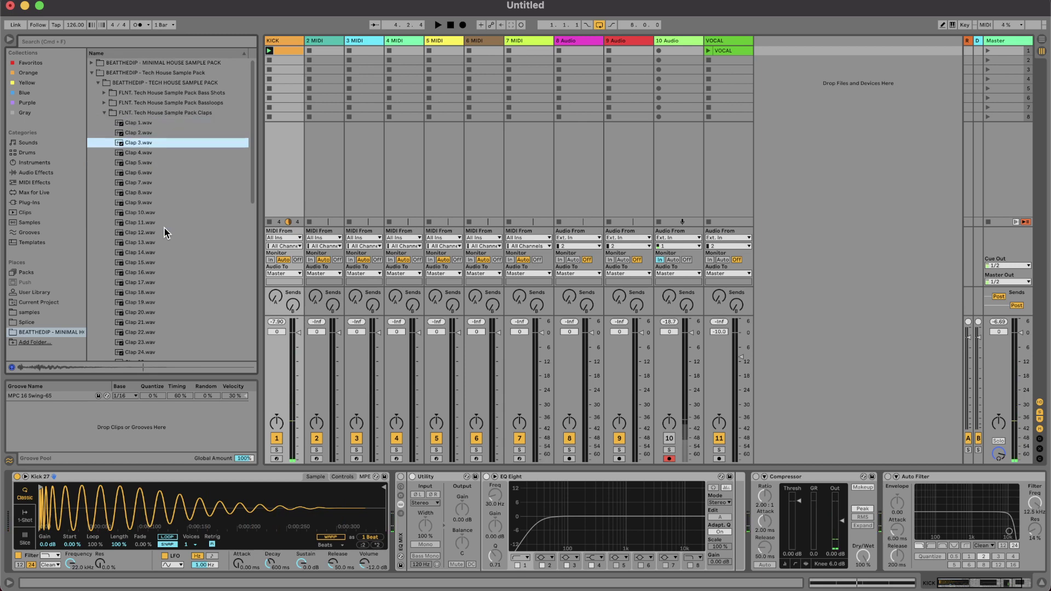
Load a Drum Rack onto the 2 MIDI track and place Clap 3.wav on its C1 pad.
click(324, 38)
click(57, 162)
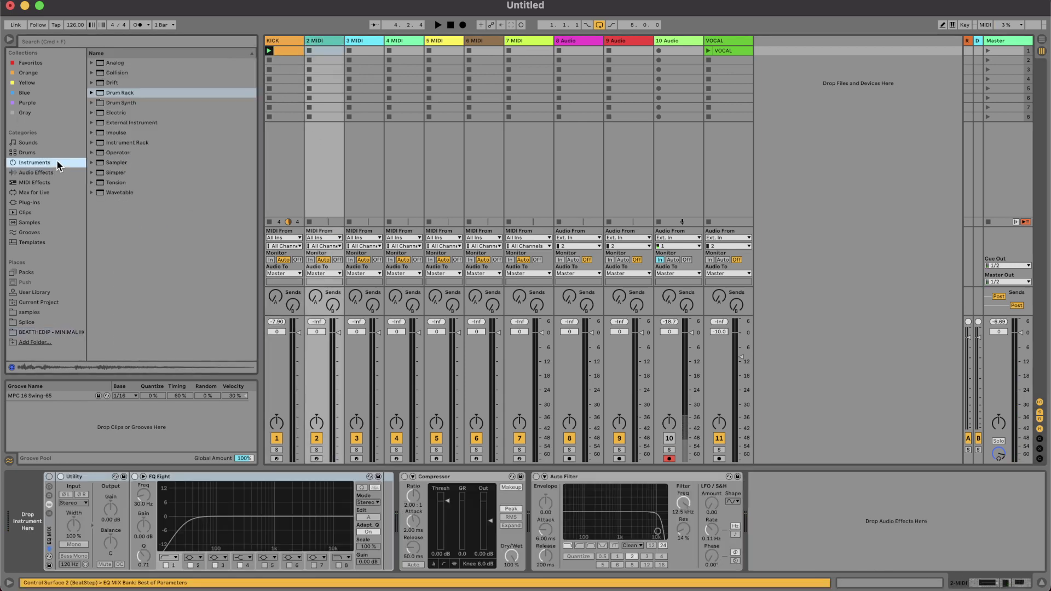
double_click(132, 94)
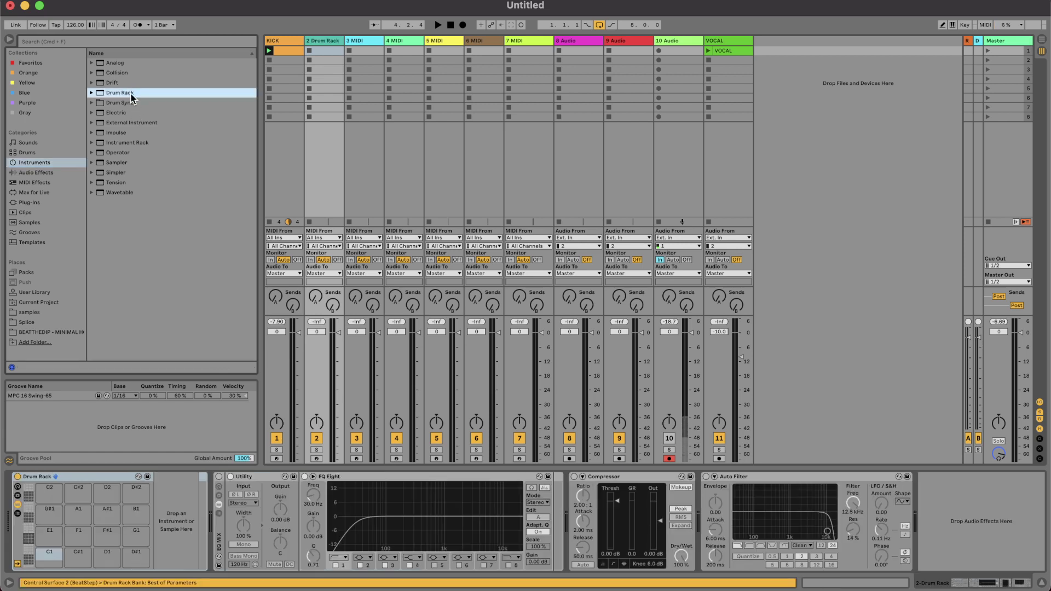
click(31, 313)
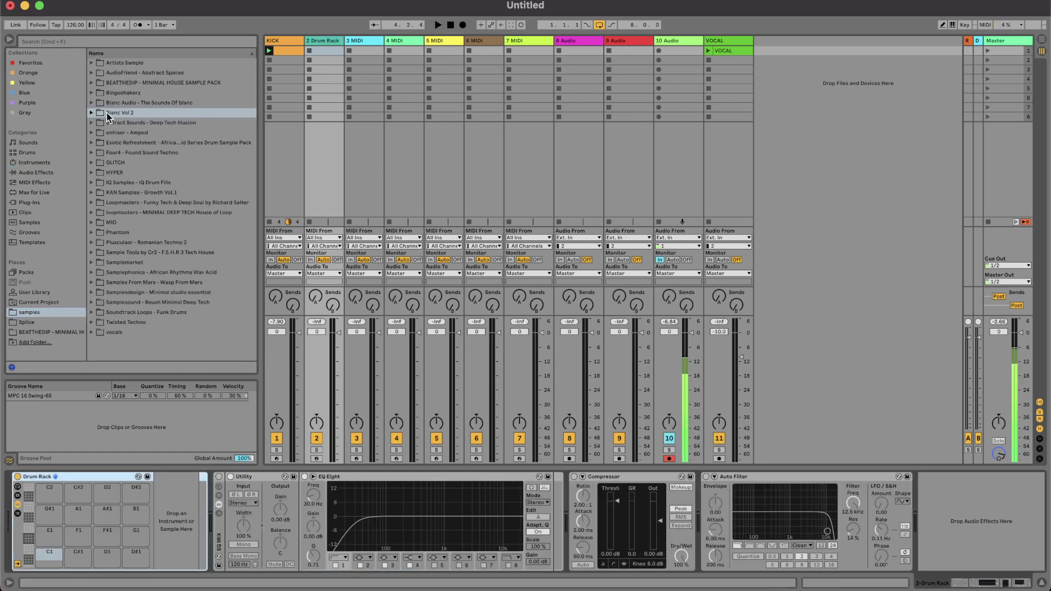
click(26, 331)
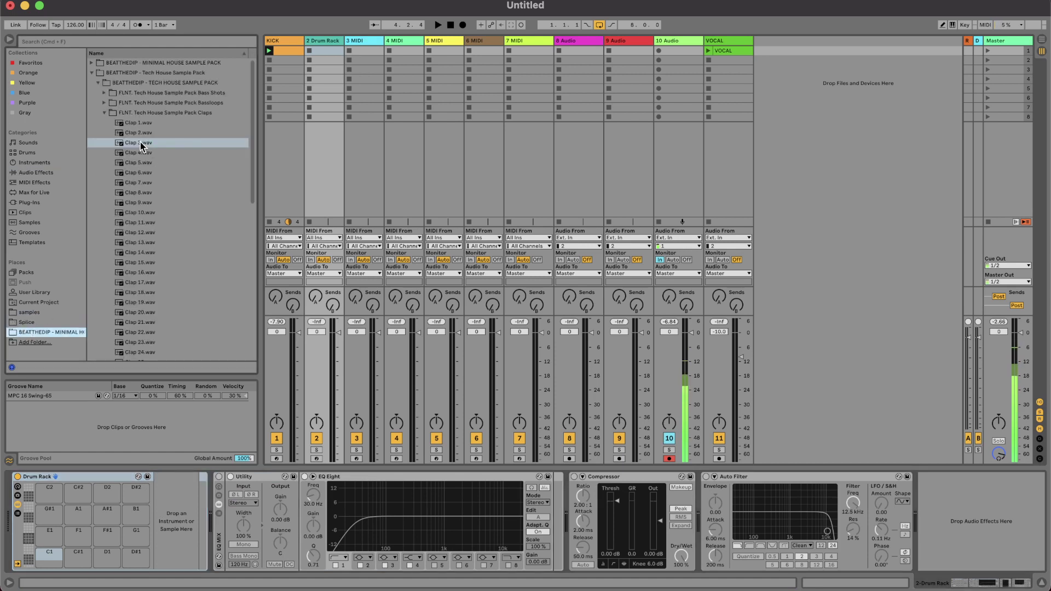
drag(141, 143, 62, 560)
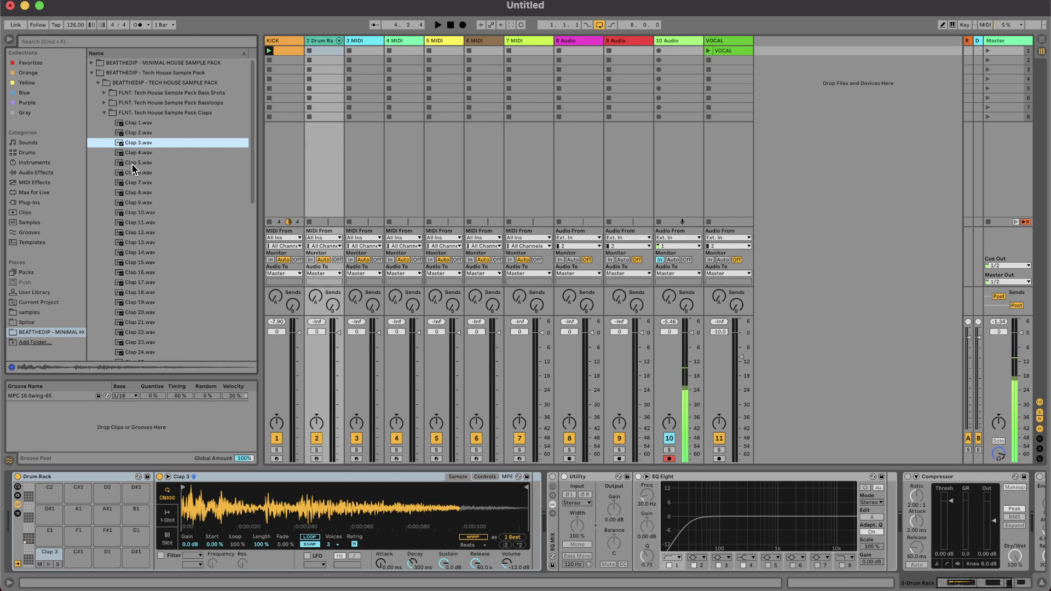
Place Clap 4.wav on the Drum Rack's C#1 pad and move its sample start to the main clap transient.
key(space)
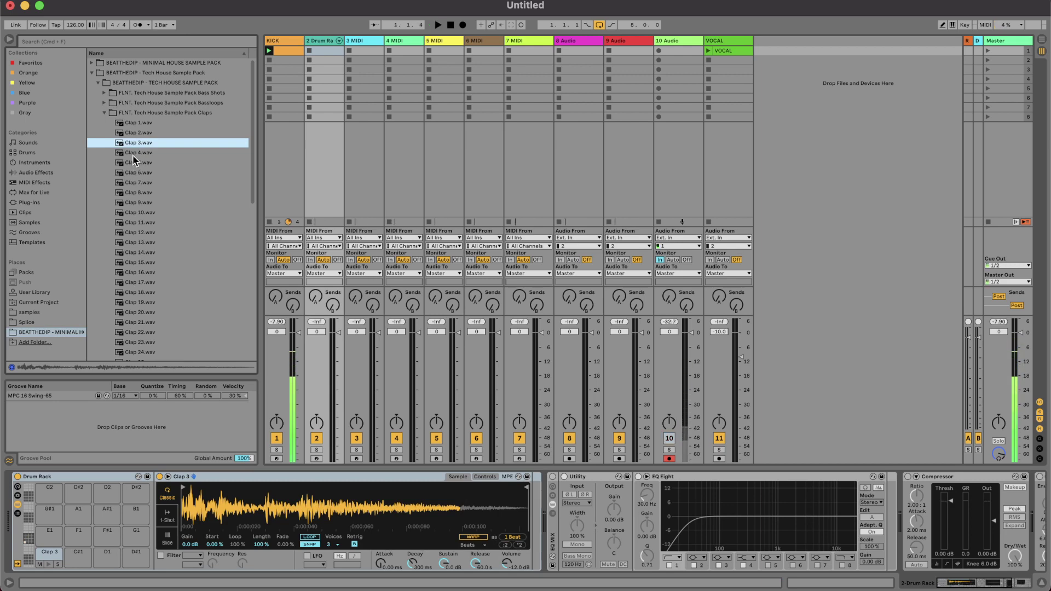
click(136, 156)
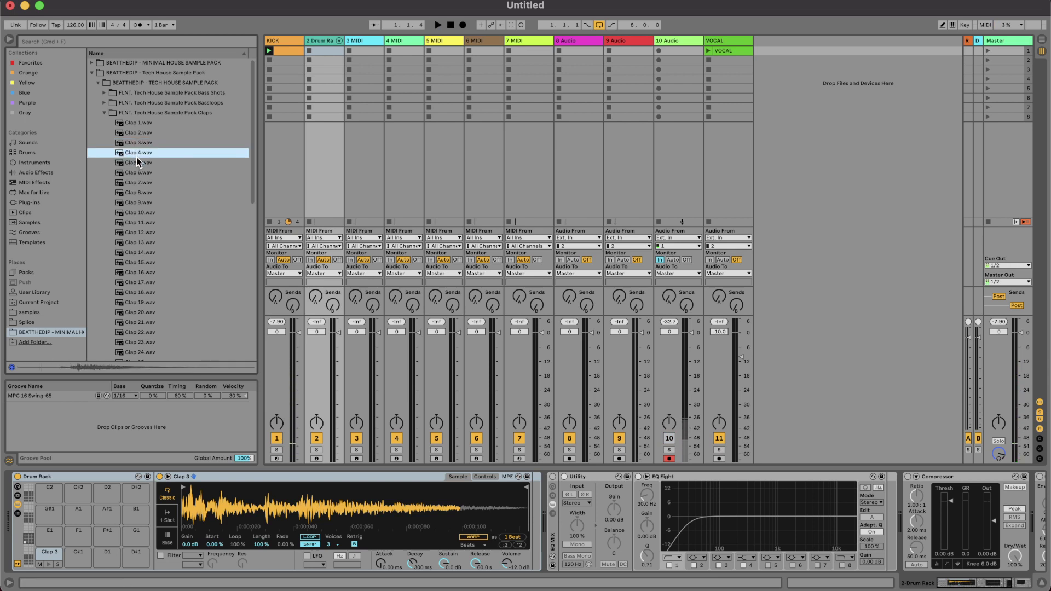
drag(136, 156, 80, 553)
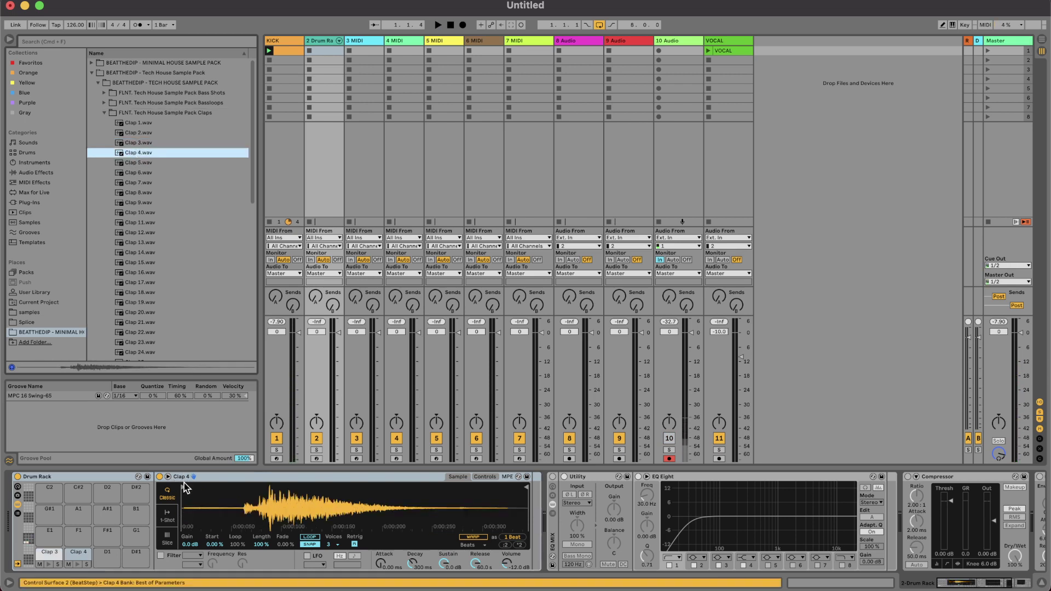
click(217, 486)
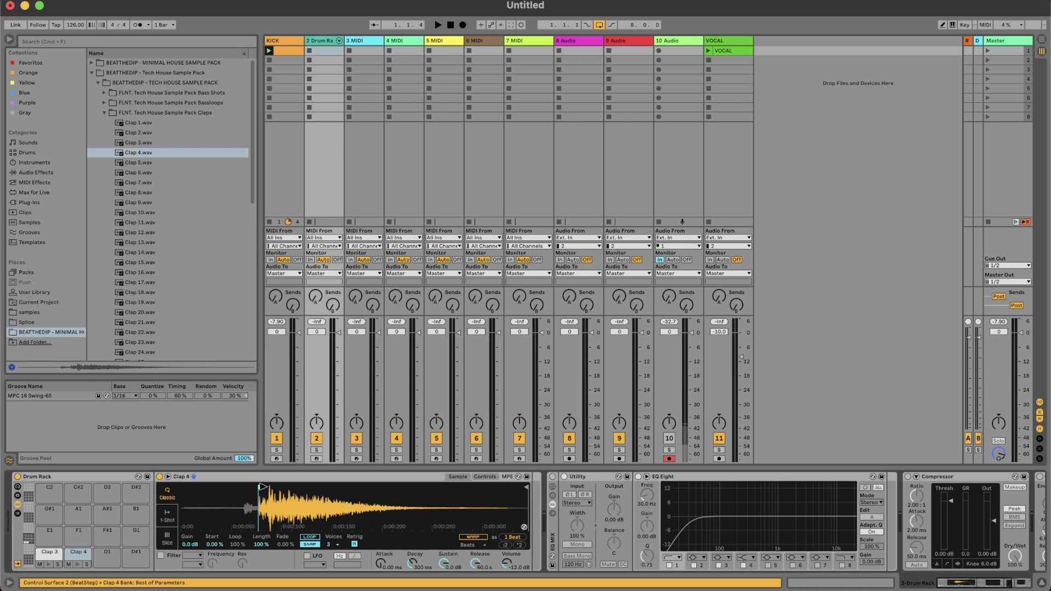
Audition more clap samples from Clap 6.wav to Clap 16.wav and place Clap 15.wav on the Drum Rack's D1 pad.
click(151, 173)
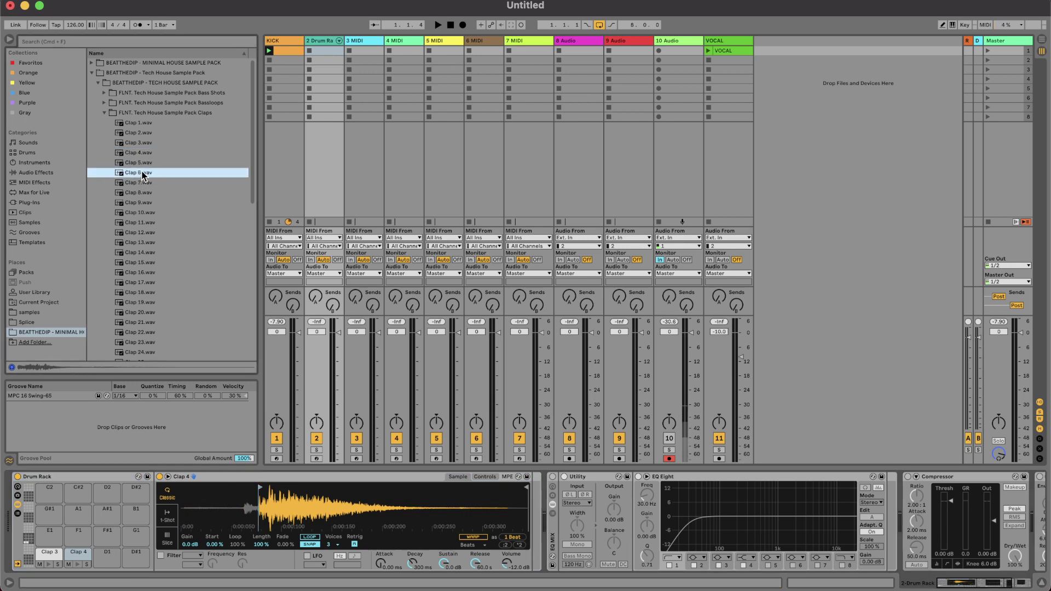
click(164, 232)
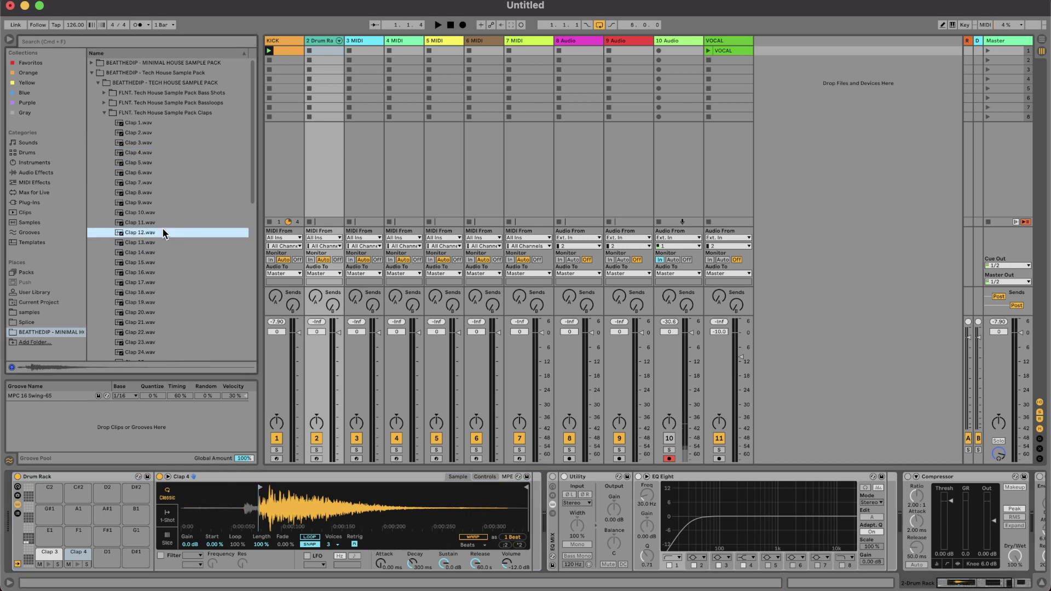
key(Down)
key(Down)
key(Down)
key(Down)
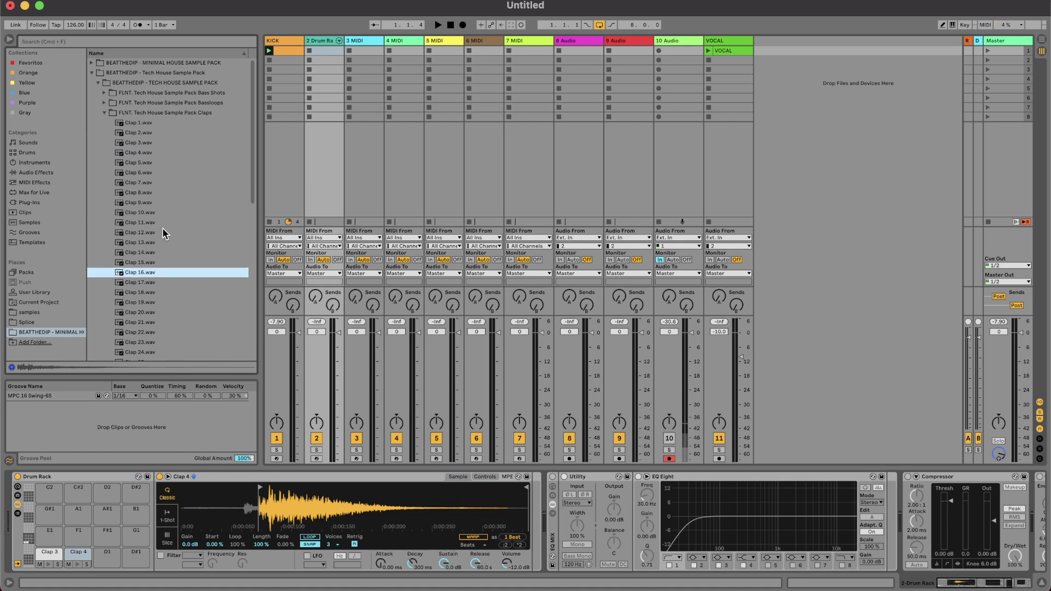
click(147, 263)
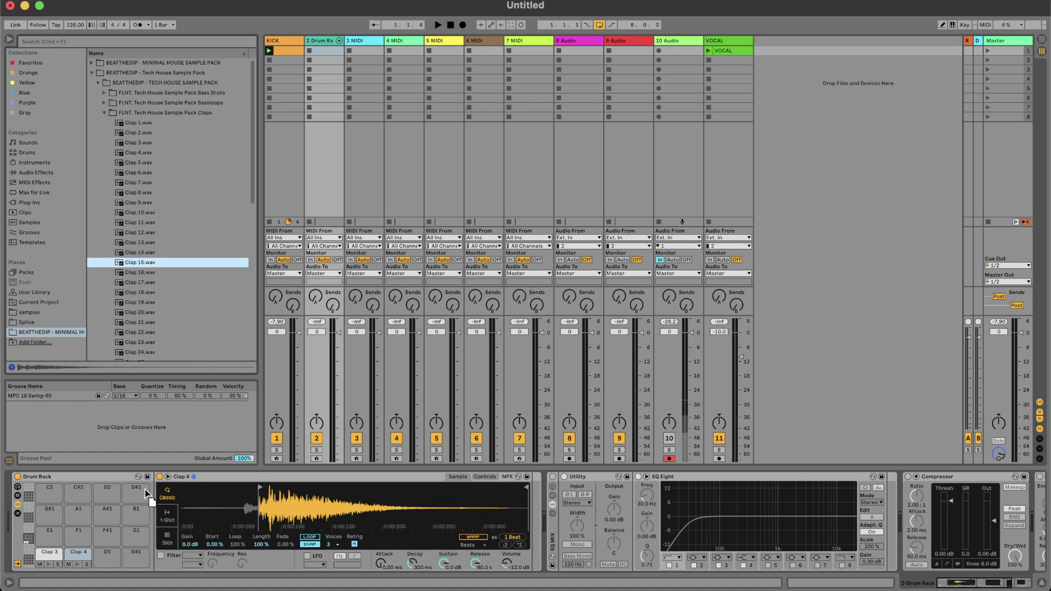
drag(107, 564, 107, 564)
Create a one-bar Drum Rack clip with Clap 3, Clap 4 and Clap 15 layered on beats 2 and 4, and play it.
double_click(323, 51)
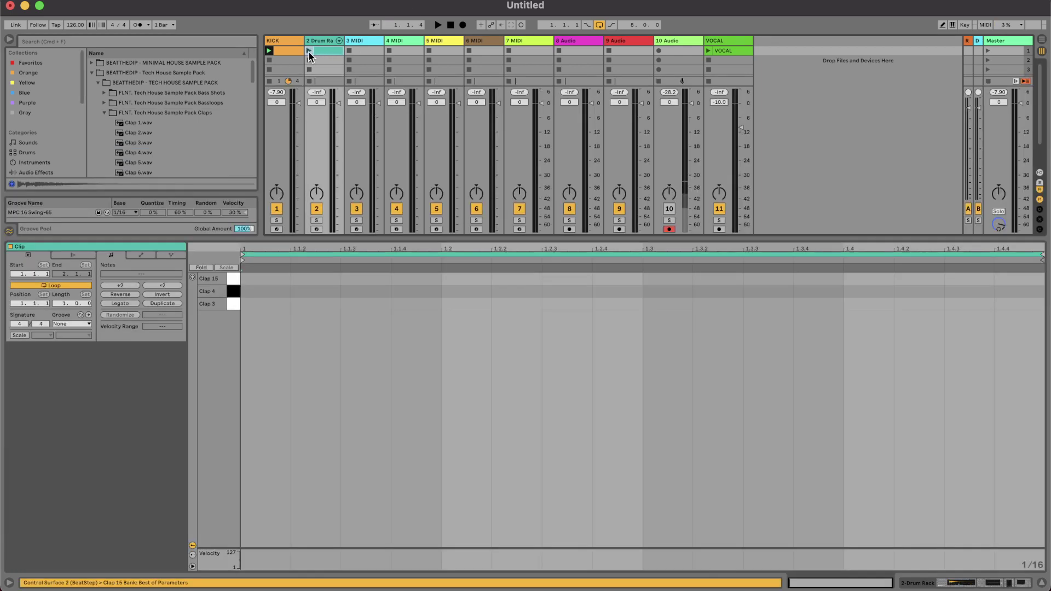
double_click(462, 281)
double_click(462, 302)
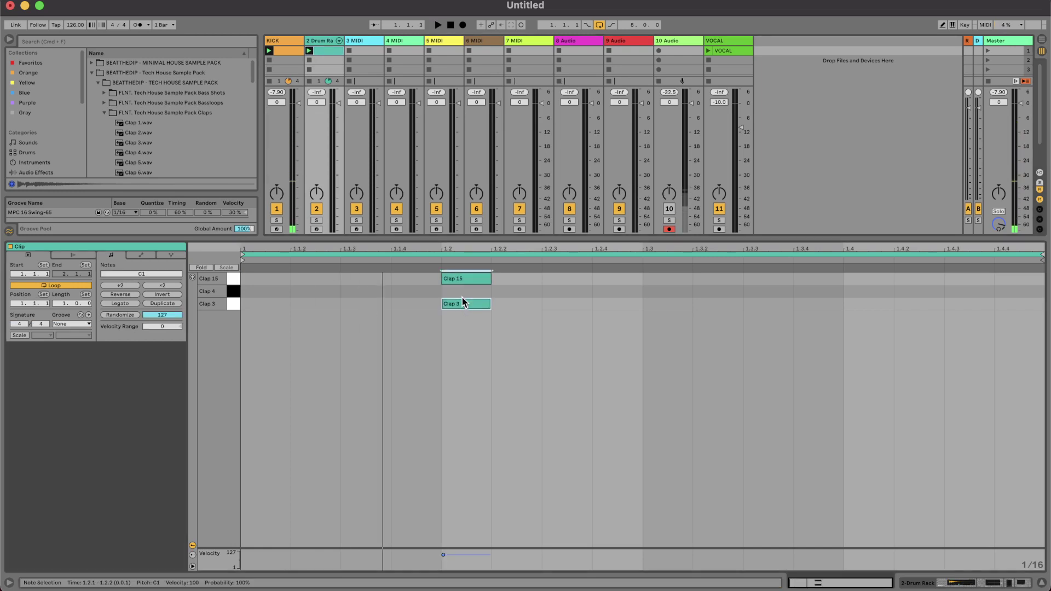
double_click(463, 290)
key(space)
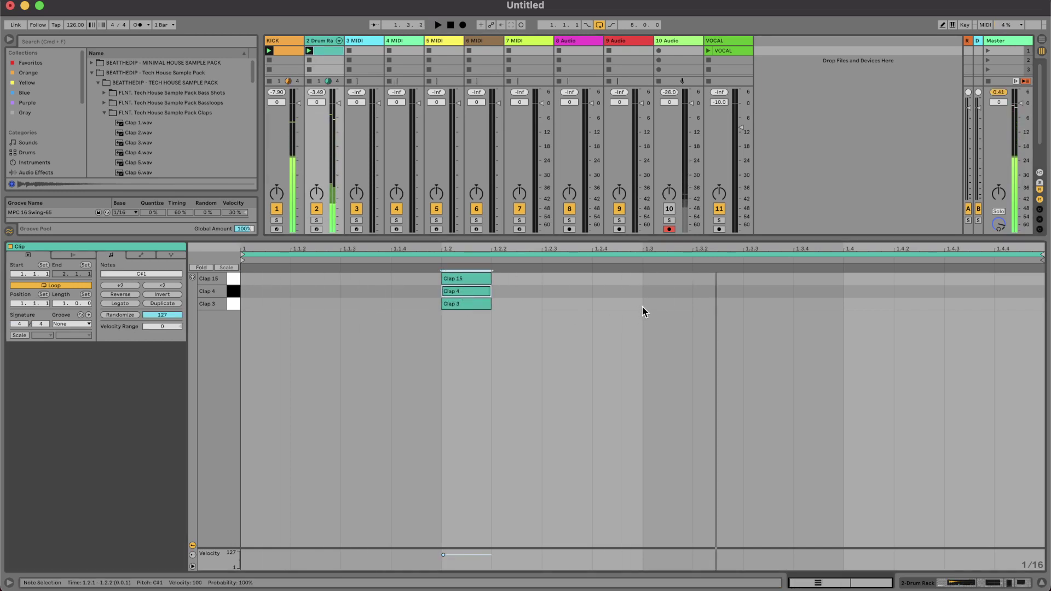
drag(643, 308, 145, 195)
key(super+d)
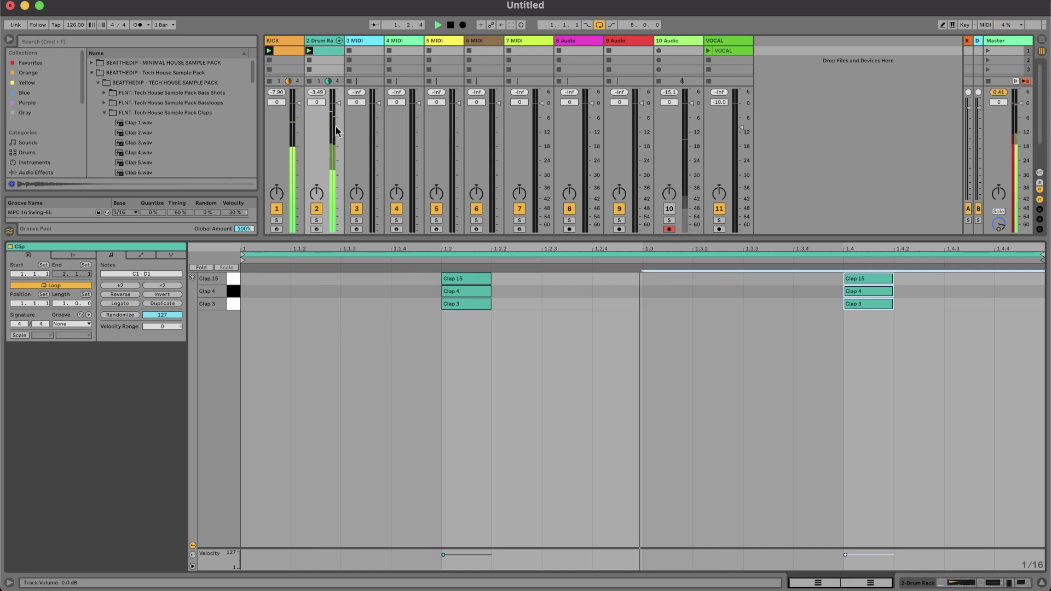
Lower the Drum Rack track's volume to -11 dB and enable its EQ MIX rack with the EQ Eight low cut at about 306 Hz.
drag(338, 103, 338, 129)
double_click(321, 41)
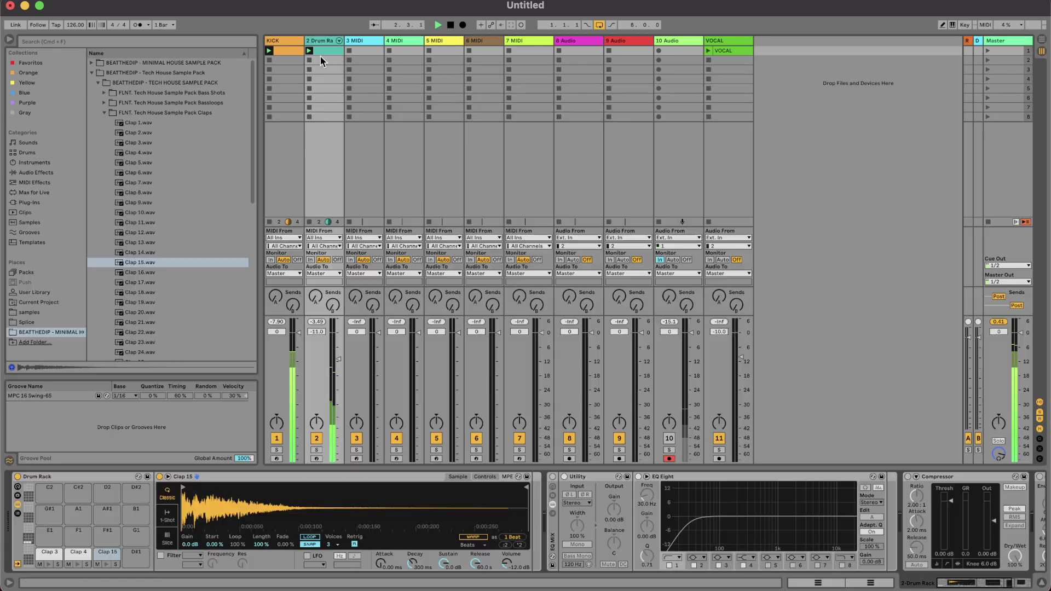
click(553, 476)
drag(647, 495, 647, 466)
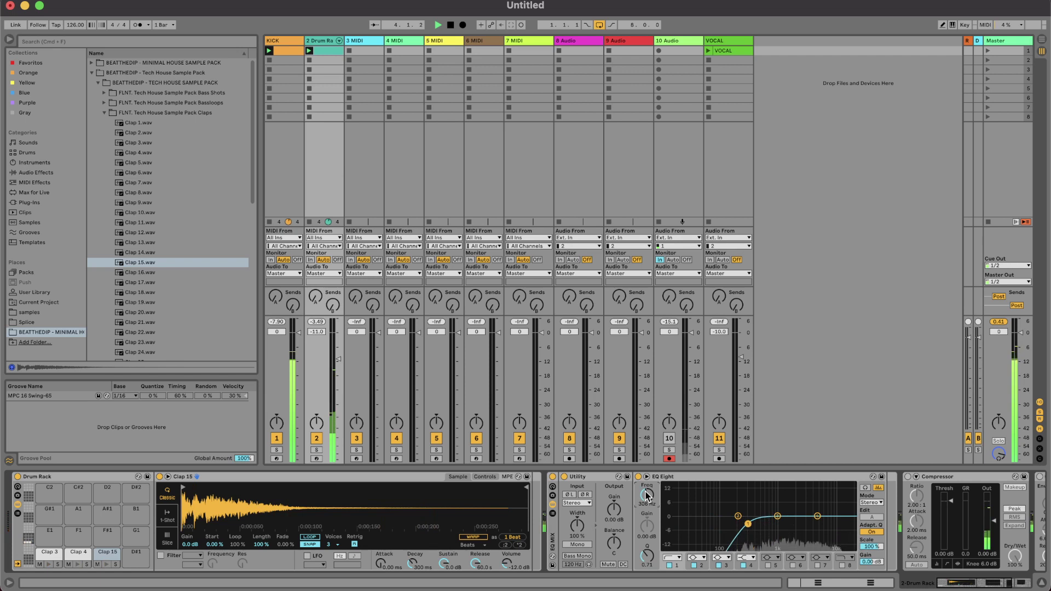
Search the Blue collection for SAT and insert Saturator between EQ Eight and Compressor on the Drum Rack track.
click(130, 42)
text(SAT1)
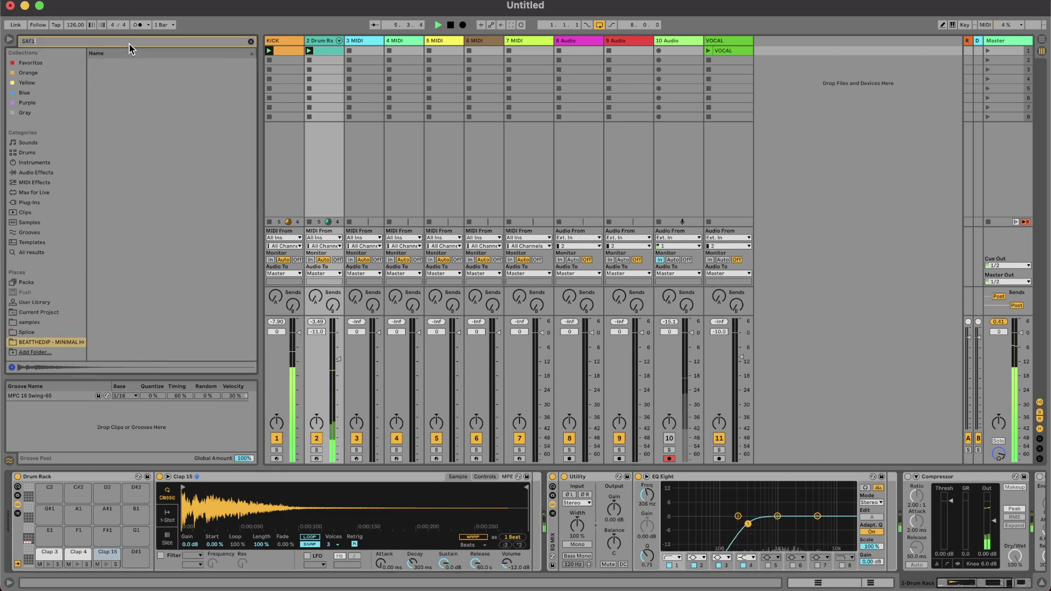
key(BackSpace)
click(36, 92)
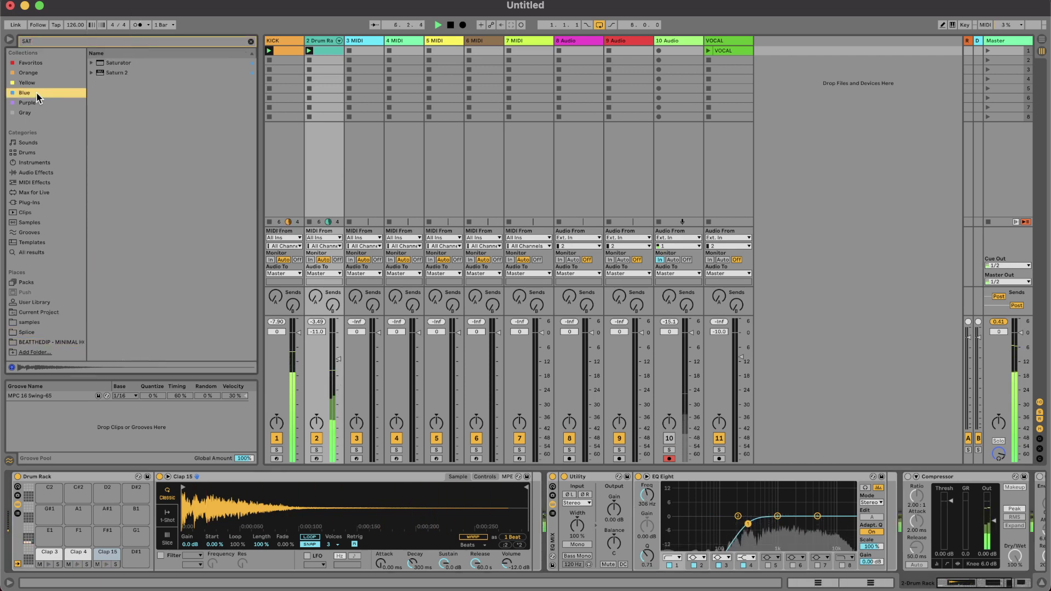
click(109, 64)
drag(110, 64, 501, 493)
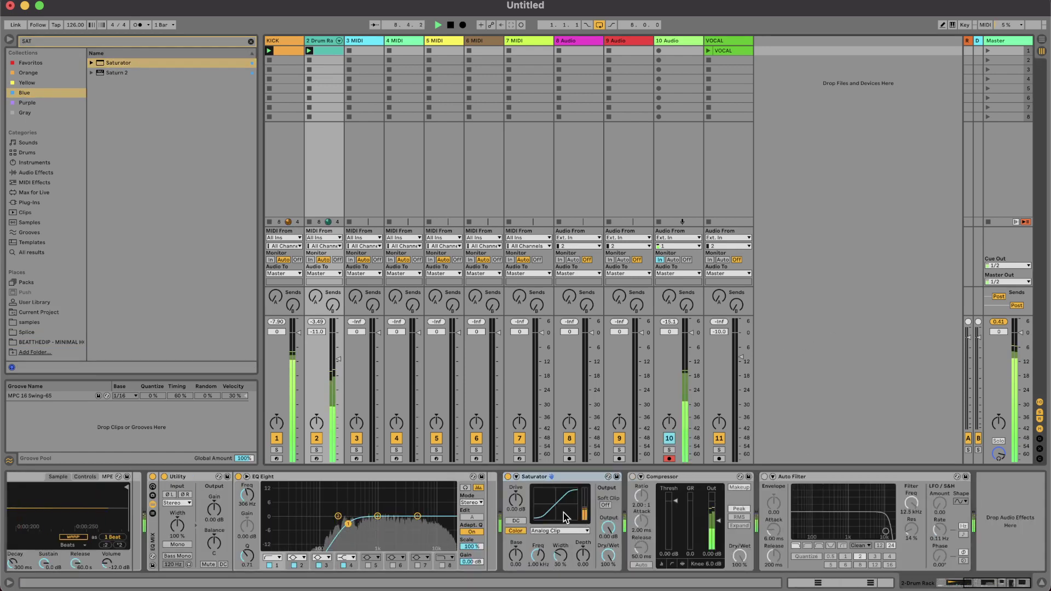
Raise the Saturator's Drive and reduce its Output to about -10 dB.
drag(516, 501, 516, 496)
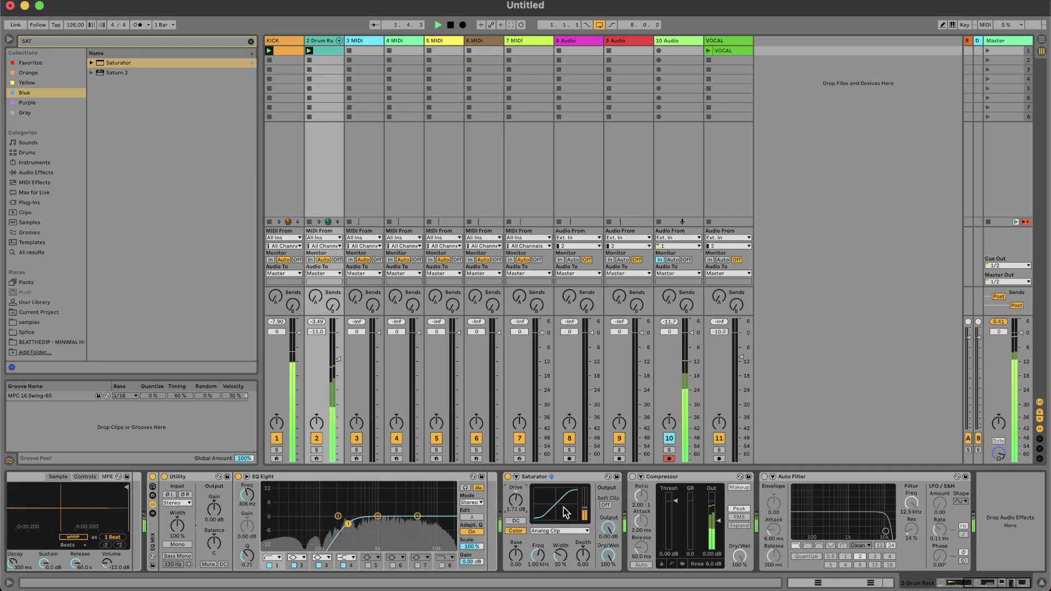
drag(608, 528, 608, 551)
drag(536, 514, 516, 503)
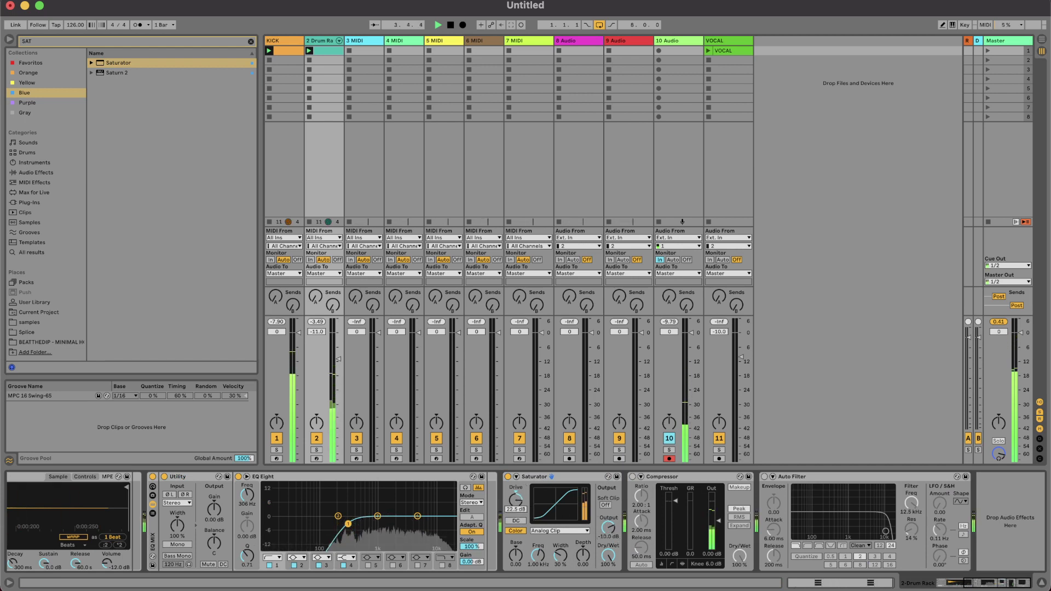
Lower the Saturator's Output to about -12.7 dB, then collapse EQ Eight and Saturator and hide the device chain.
drag(605, 523, 611, 529)
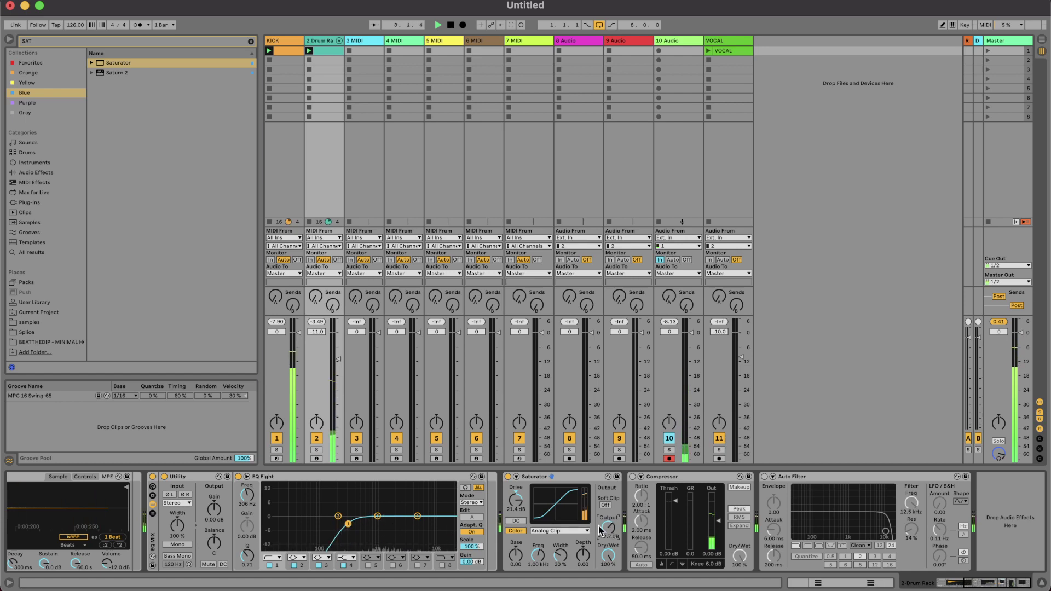
double_click(408, 478)
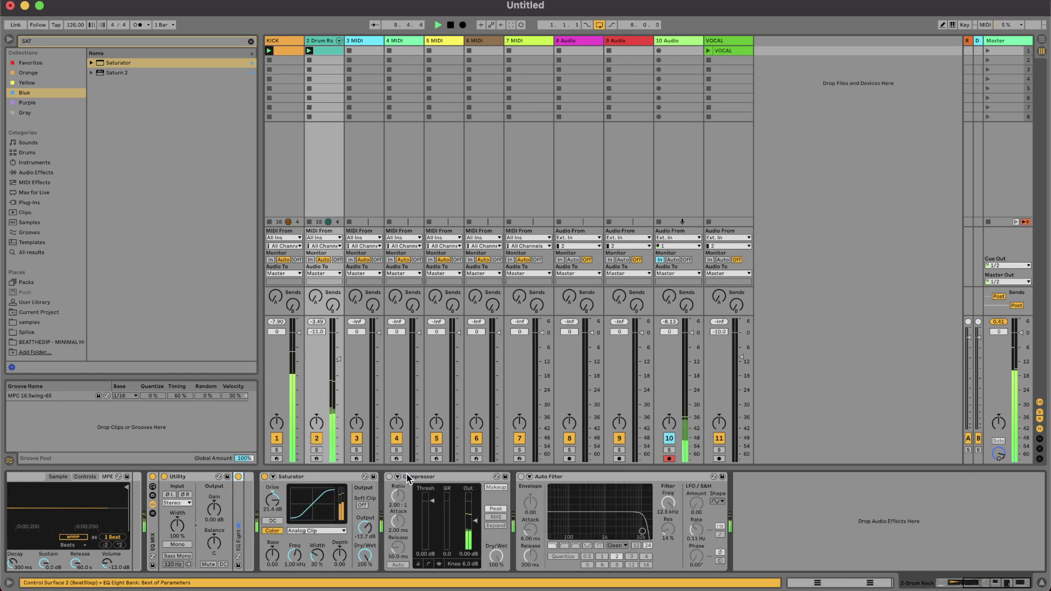
double_click(332, 475)
key(super+alt+l)
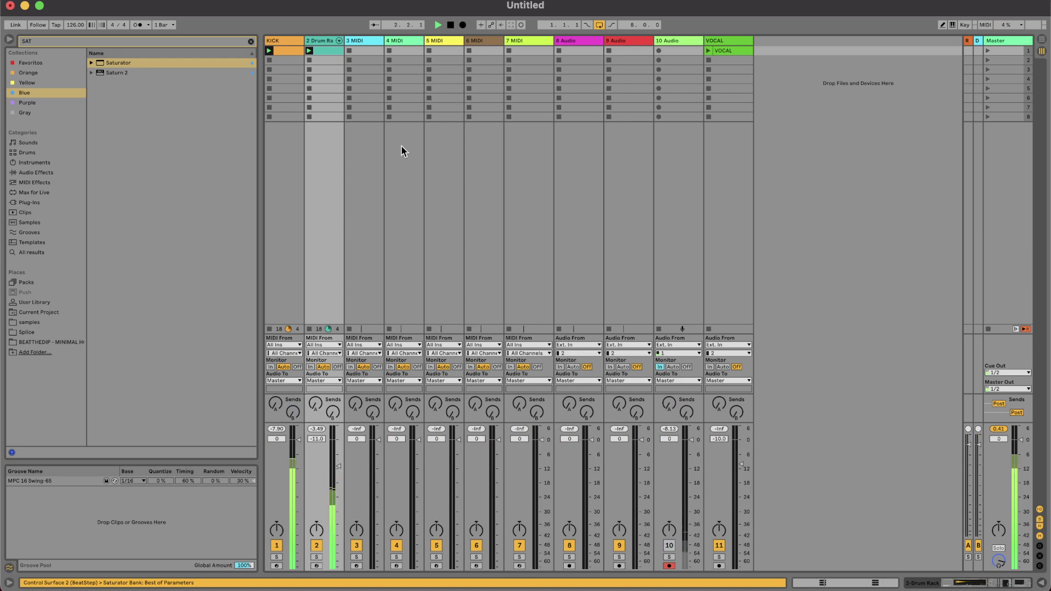
Insert an empty Drum Rack from the Instruments category on the 3 MIDI track.
click(361, 41)
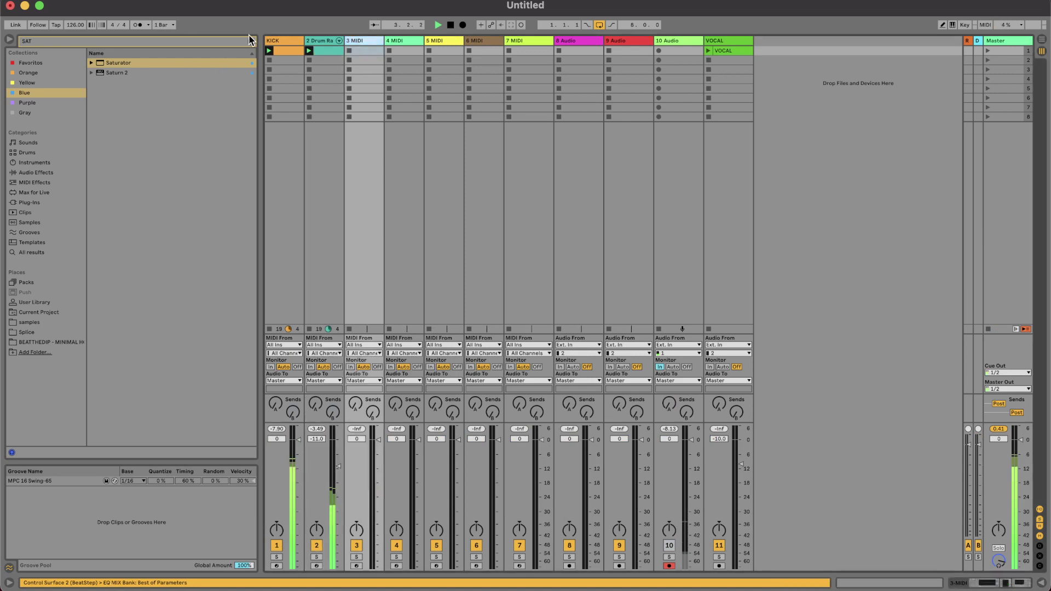
key(super+f)
click(60, 313)
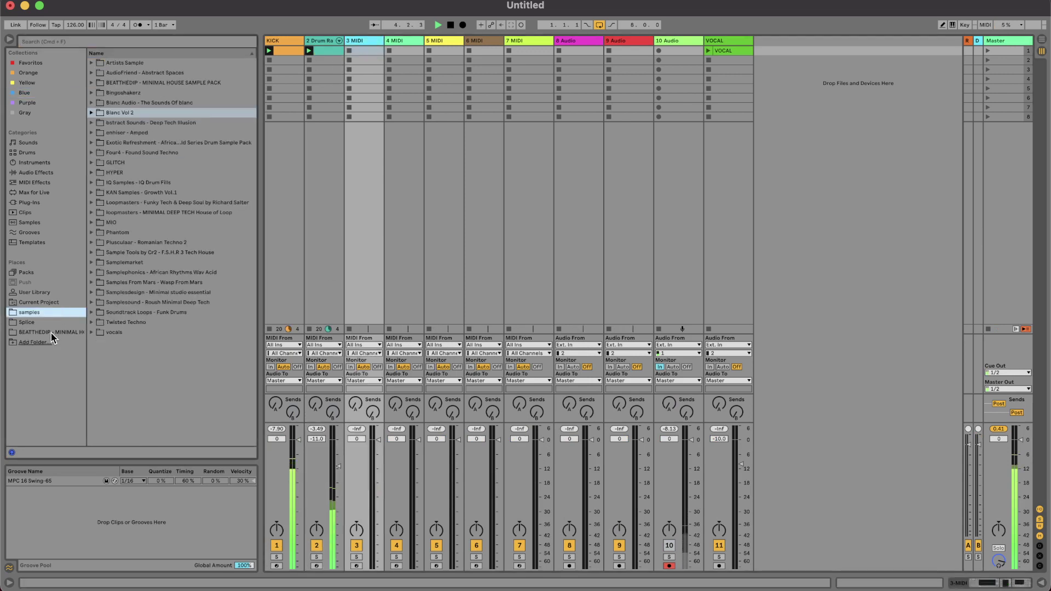
click(52, 332)
click(104, 113)
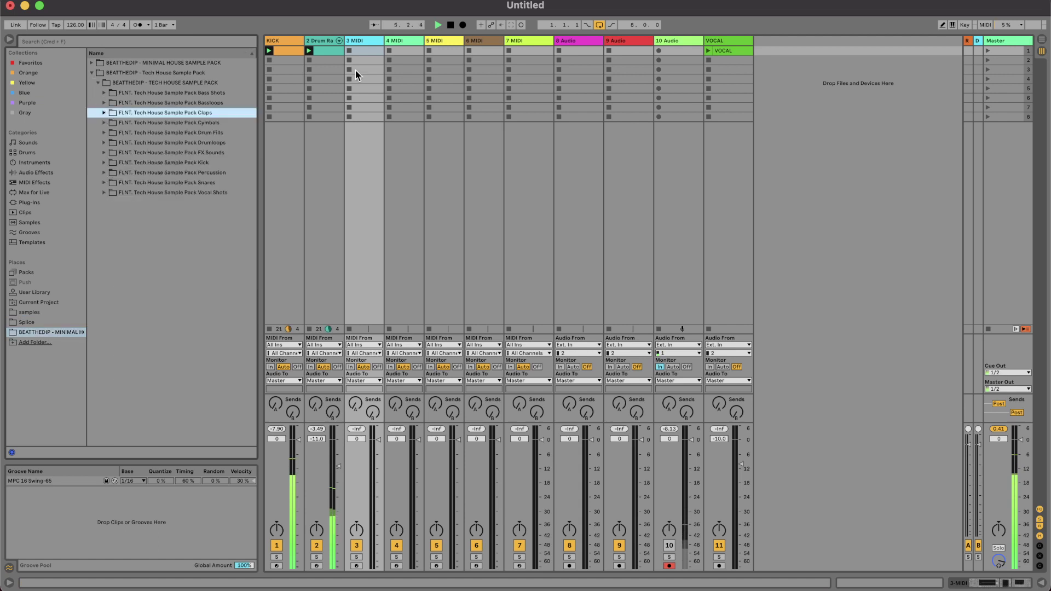
click(38, 83)
click(35, 162)
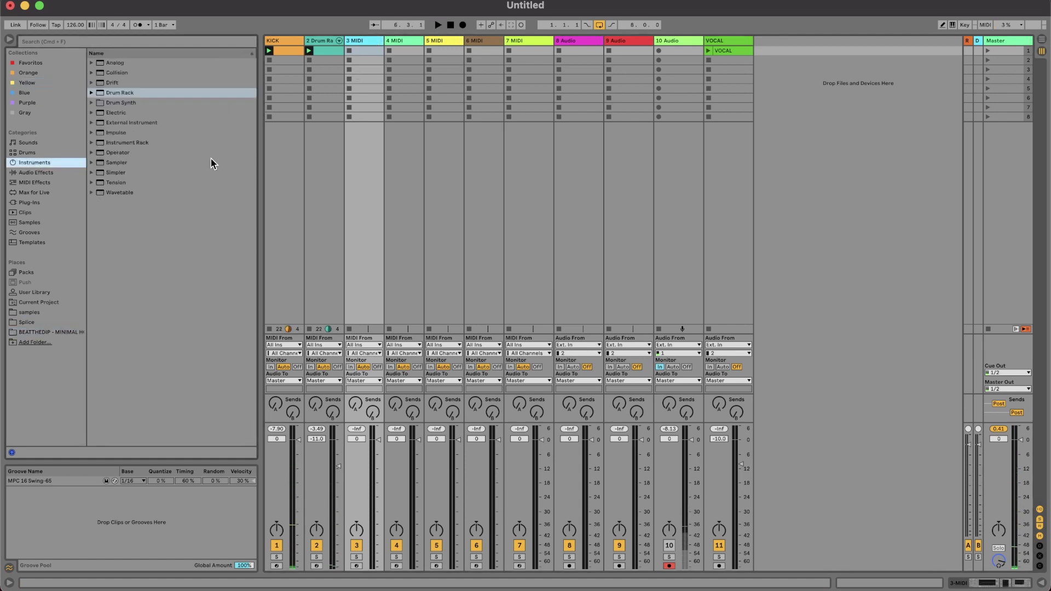
click(117, 91)
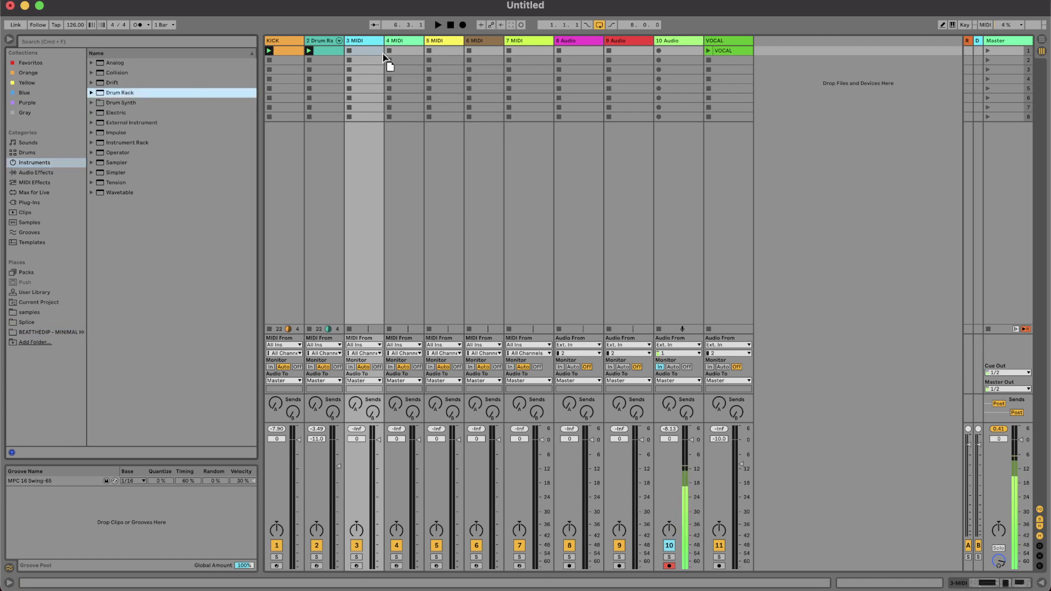
drag(383, 57, 366, 46)
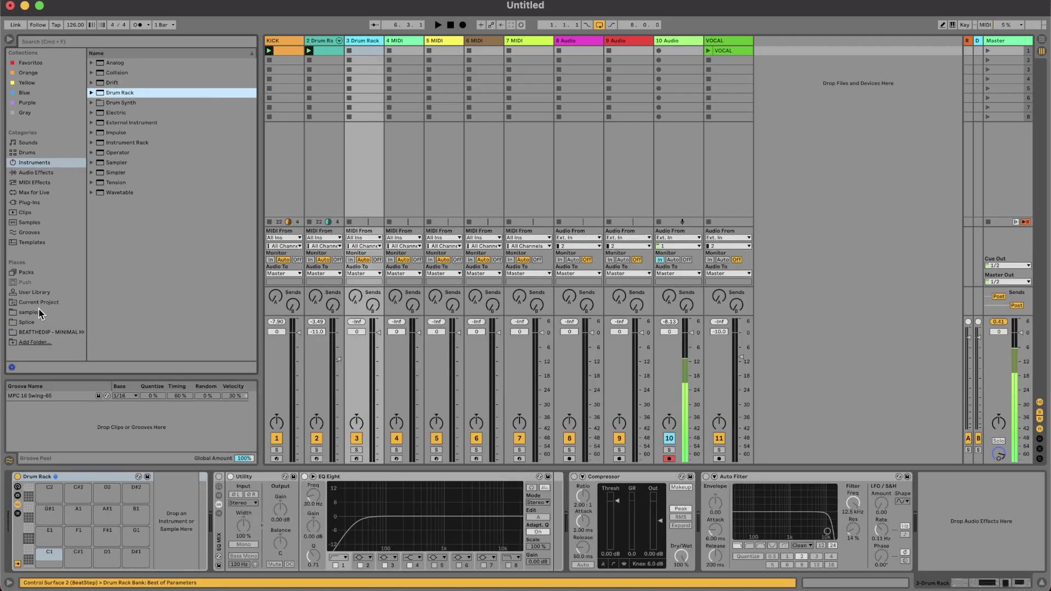
Open the Closed Hihats folder within the Tech House Sample Pack's Cymbals folder.
click(39, 333)
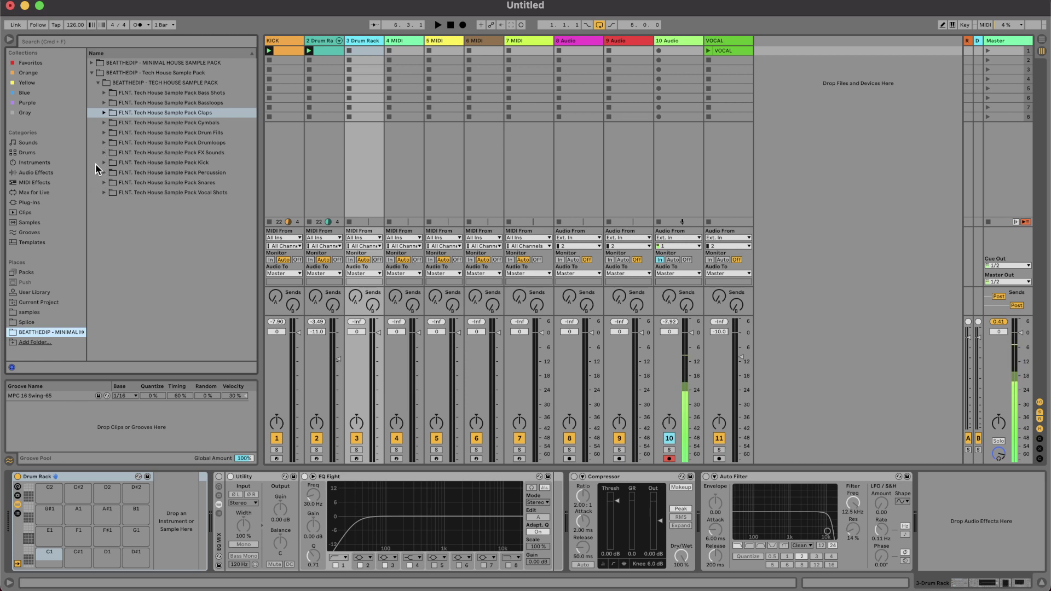
click(104, 124)
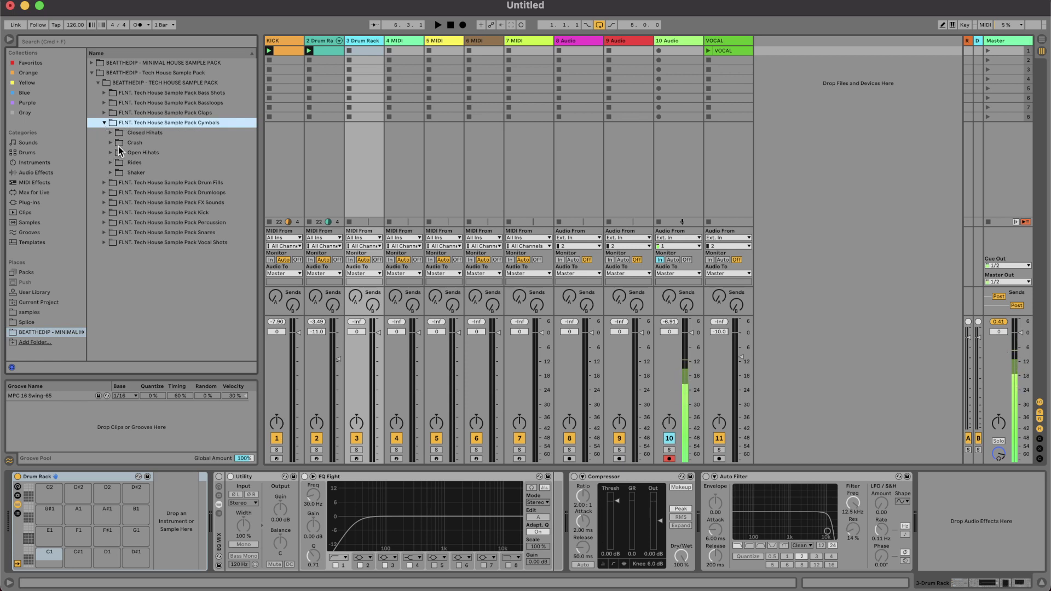
click(111, 134)
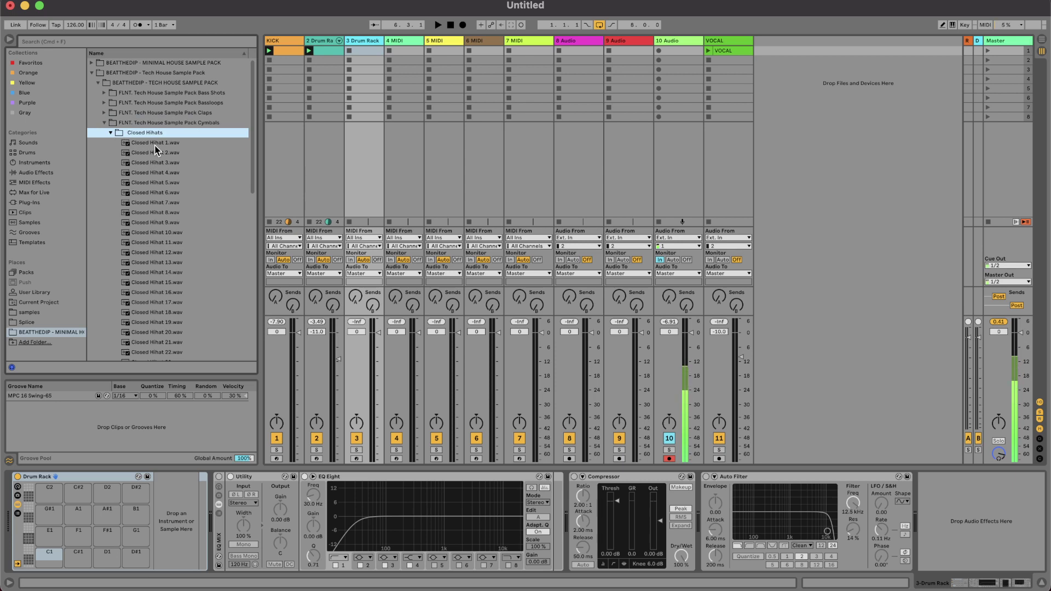
Audition the first closed hi-hat samples and load Closed Hihat 9 onto the Drum Rack's C1 pad.
key(Down)
key(Down)
key(Down)
key(Down)
key(Down)
key(Down)
key(Down)
key(Down)
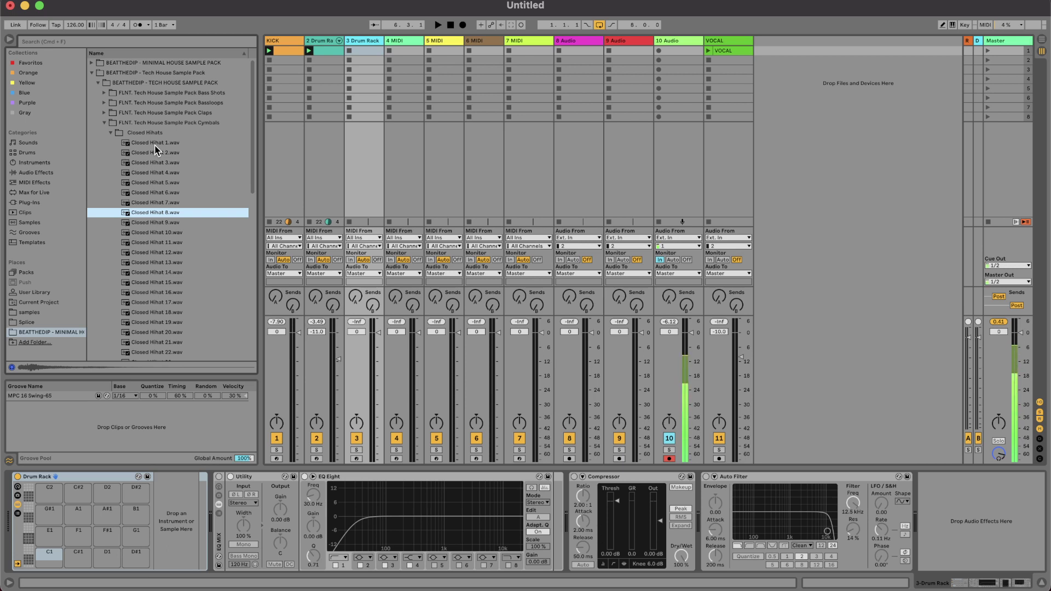
key(Down)
key(Down)
key(Down)
key(Up)
key(Up)
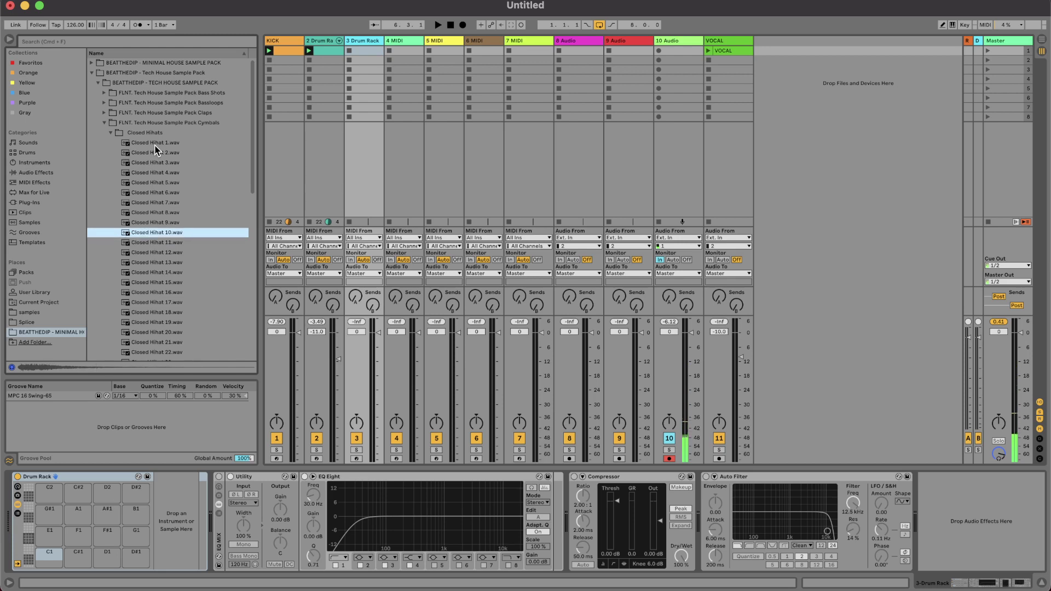
drag(149, 229, 49, 554)
Create a one-bar clip on track 3 with Closed Hihat 9 at 1.1.3, repeated on the off-beat of every beat.
double_click(363, 50)
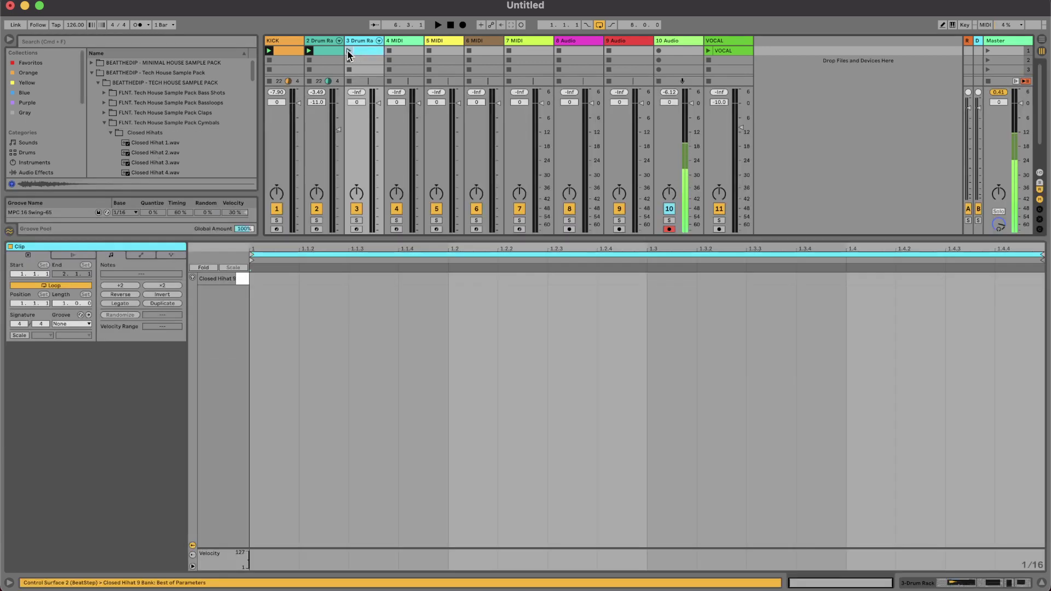
double_click(384, 280)
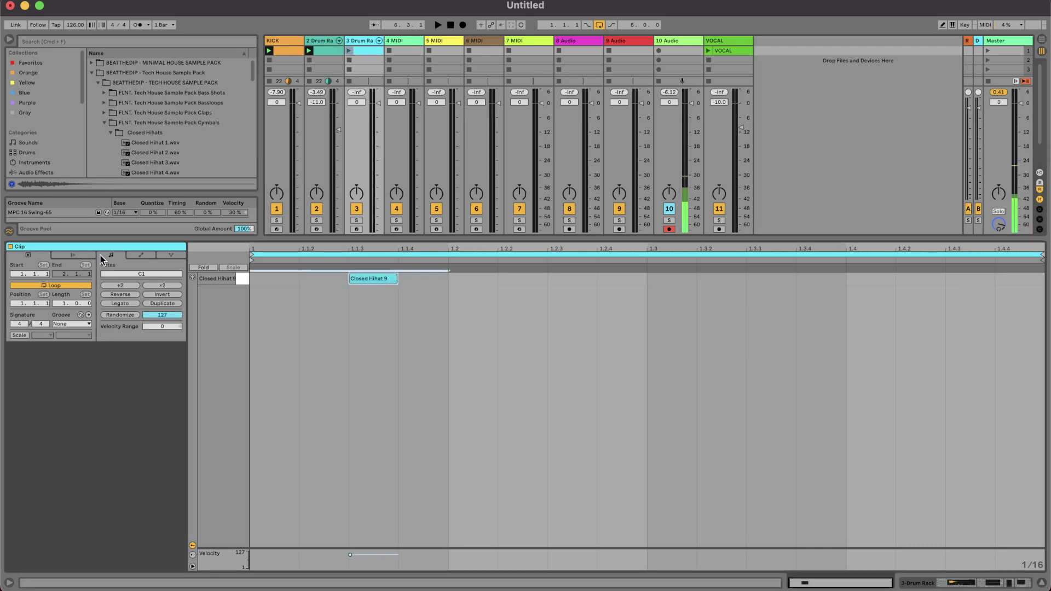
key(super+d)
key(super+d)
key(super+d)
Audition more closed hi-hats, load Closed Hihat 23 onto the C#1 pad, and set its Sustain to -inf and Decay to about 80 ms.
click(364, 42)
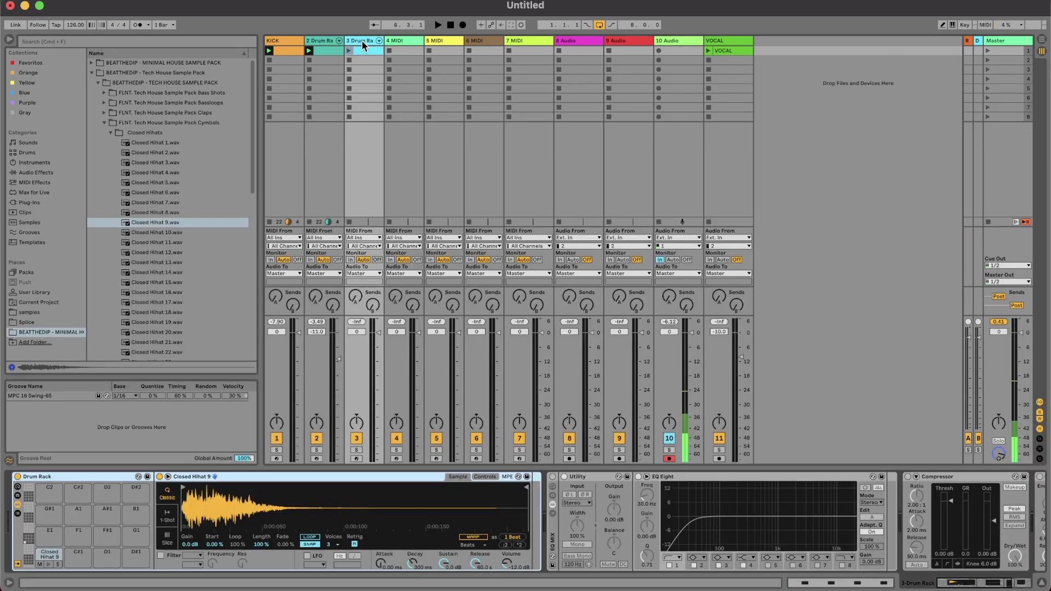
click(159, 301)
key(Down)
key(Down)
key(Down)
key(Down)
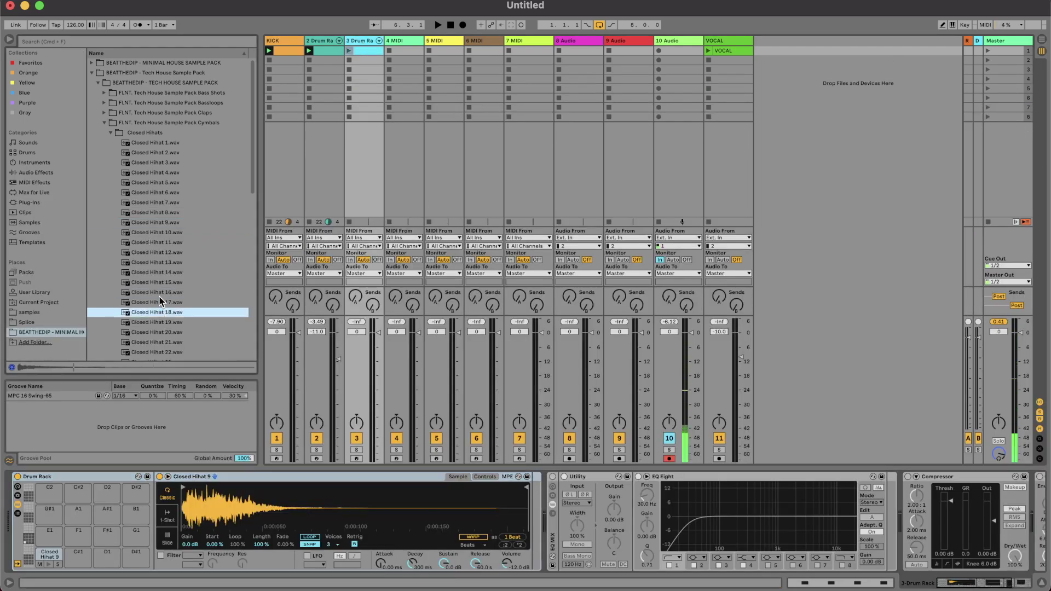
key(Down)
key(Down)
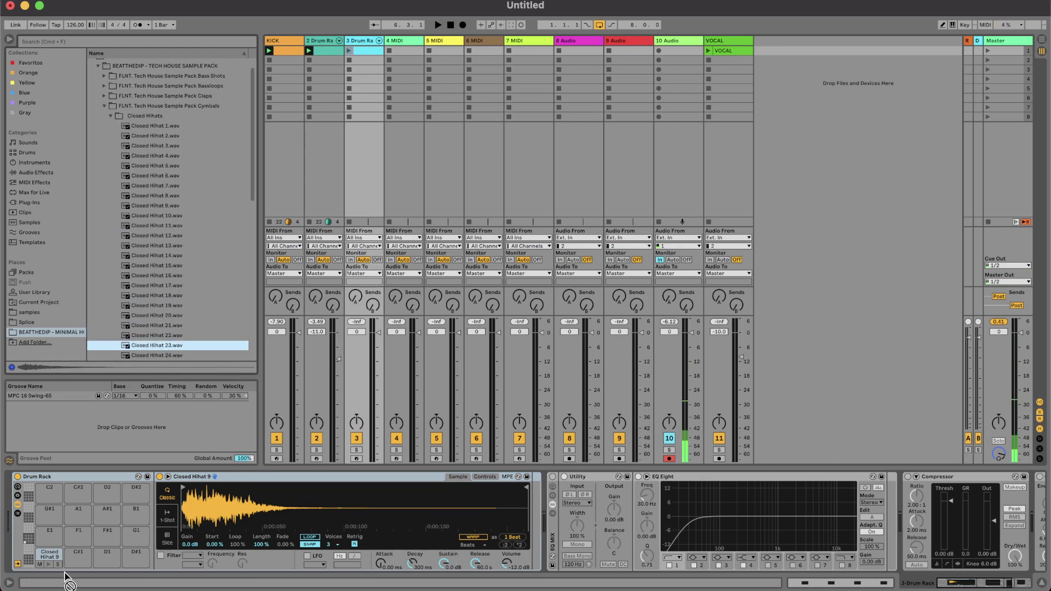
click(444, 564)
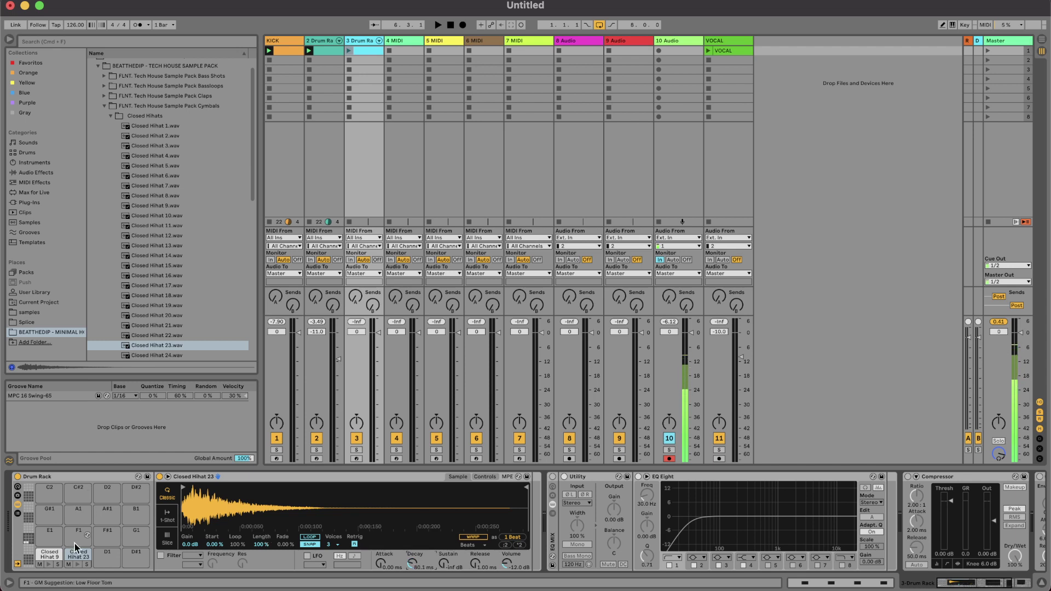
Load Closed Hihat 28 onto the D1 pad and set its Sustain to -inf dB.
scroll(202, 316, down, 2)
scroll(203, 317, down, 3)
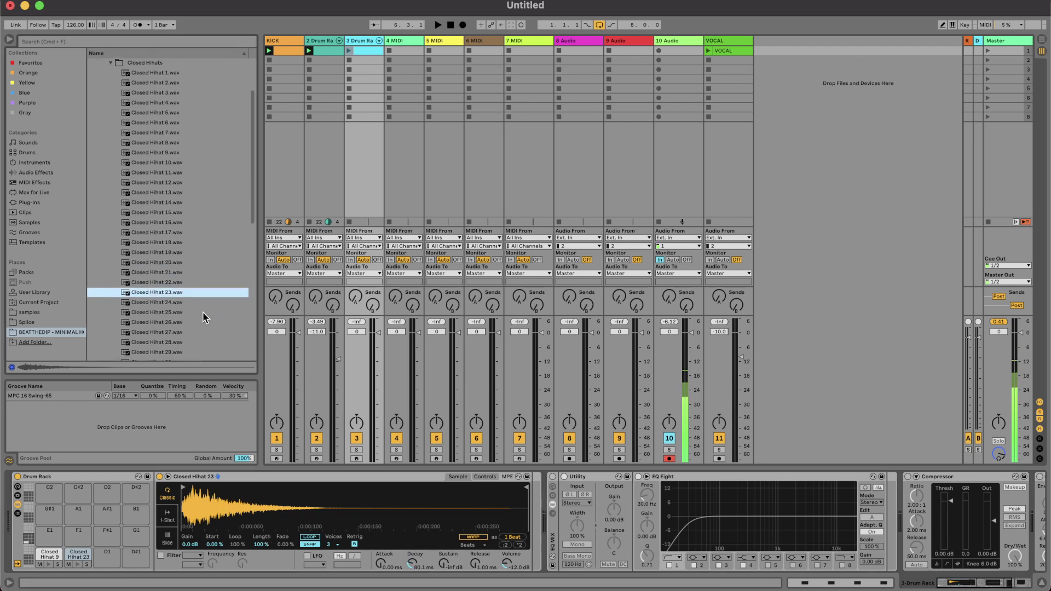
click(171, 318)
key(Down)
key(Down)
drag(164, 343, 108, 554)
drag(446, 564, 445, 566)
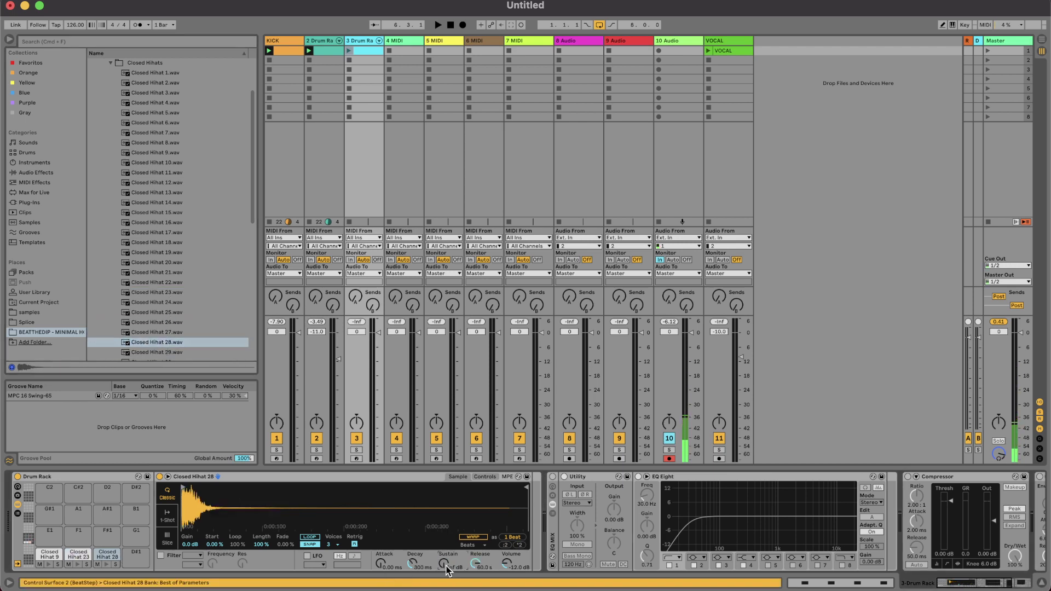
Load Closed Hihat 36 onto the D#1 pad and set its Sustain to -inf dB.
scroll(164, 237, down, 6)
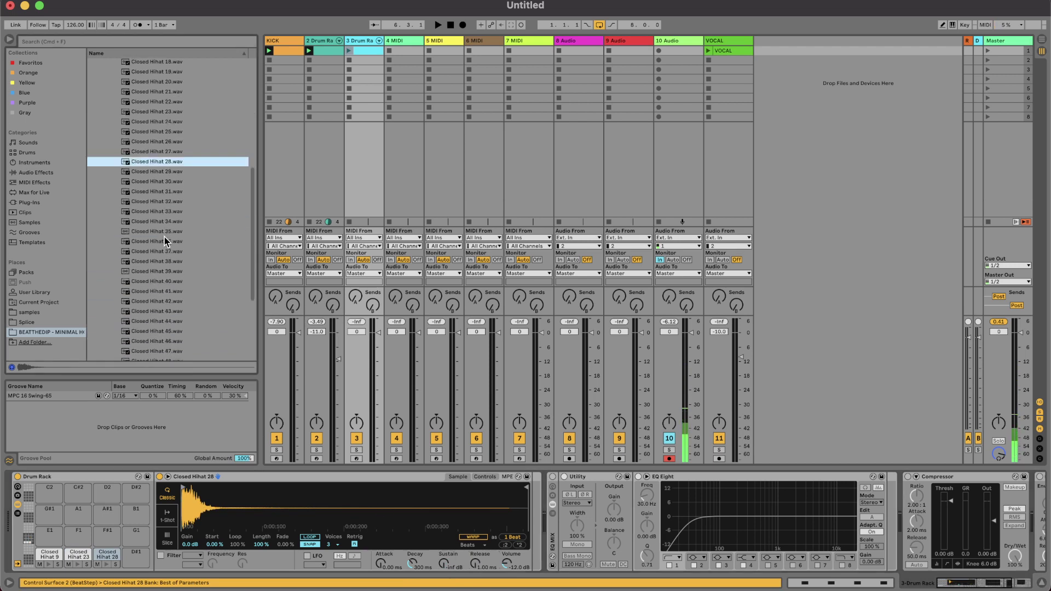
click(164, 238)
drag(165, 239, 137, 554)
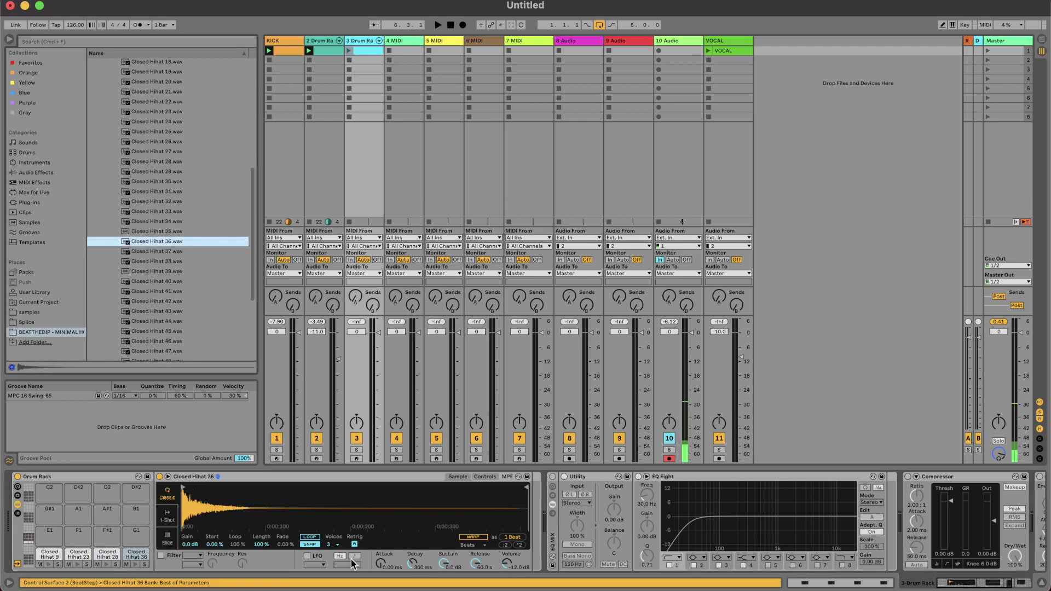
drag(444, 566, 447, 568)
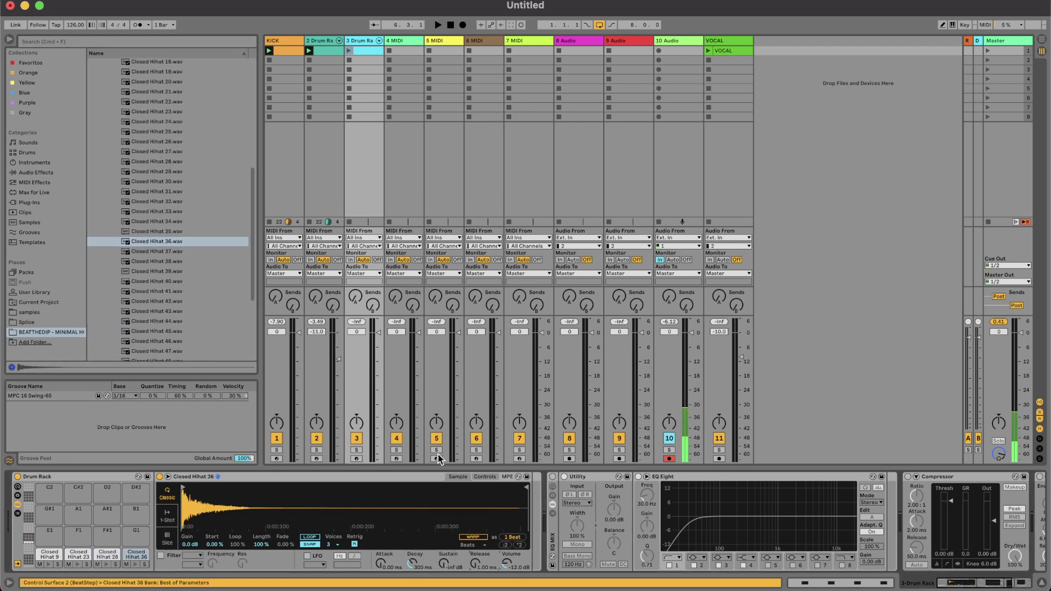
Play the hi-hat clip alongside the kick and claps, and lower track 3's volume to -13.8 dB.
key(Return)
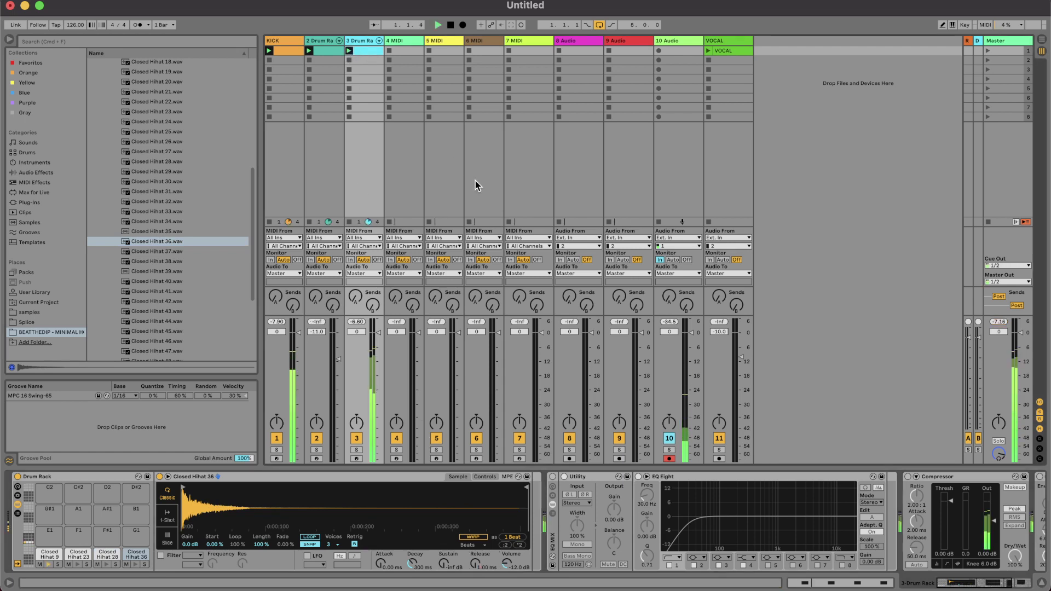
click(446, 174)
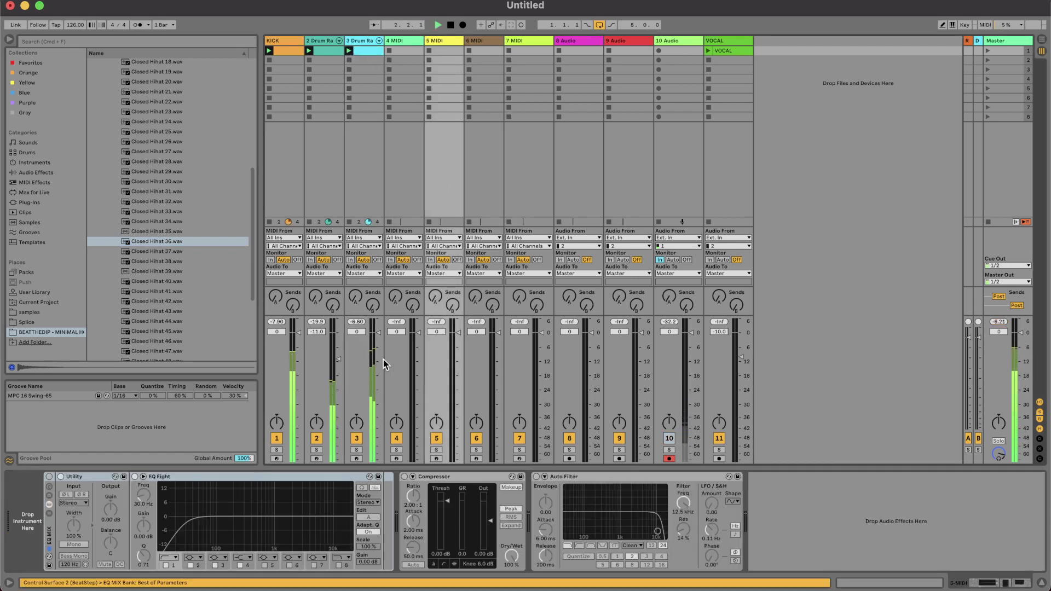
Add a Closed Hihat 28 note at 1.1.2 in the hi-hat clip and duplicate its loop to two bars.
double_click(369, 48)
double_click(316, 291)
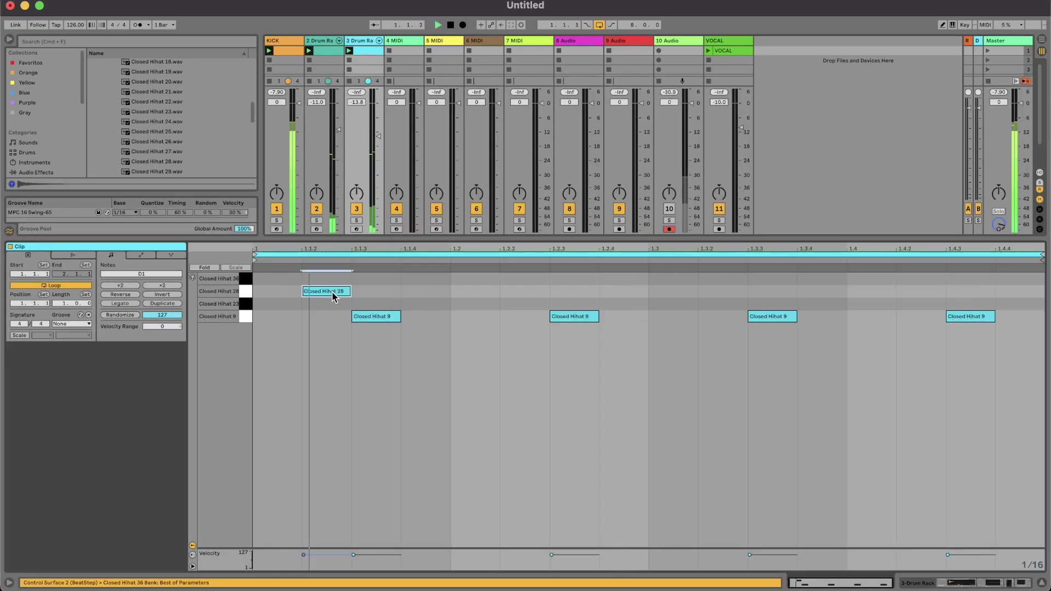
click(163, 303)
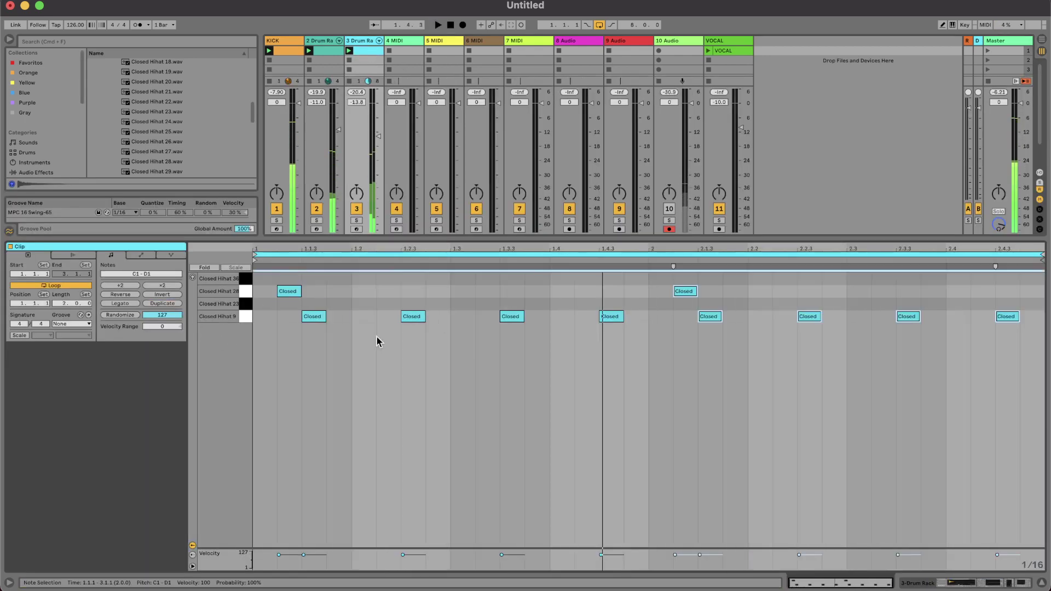
Move the second bar's Closed Hihat 28 note up to Closed Hihat 36, and add a Closed Hihat 28 note at 2.1.4.
click(500, 342)
mouse_move(689, 291)
mouse_down()
mouse_move(739, 295)
mouse_move(690, 280)
mouse_up()
double_click(689, 294)
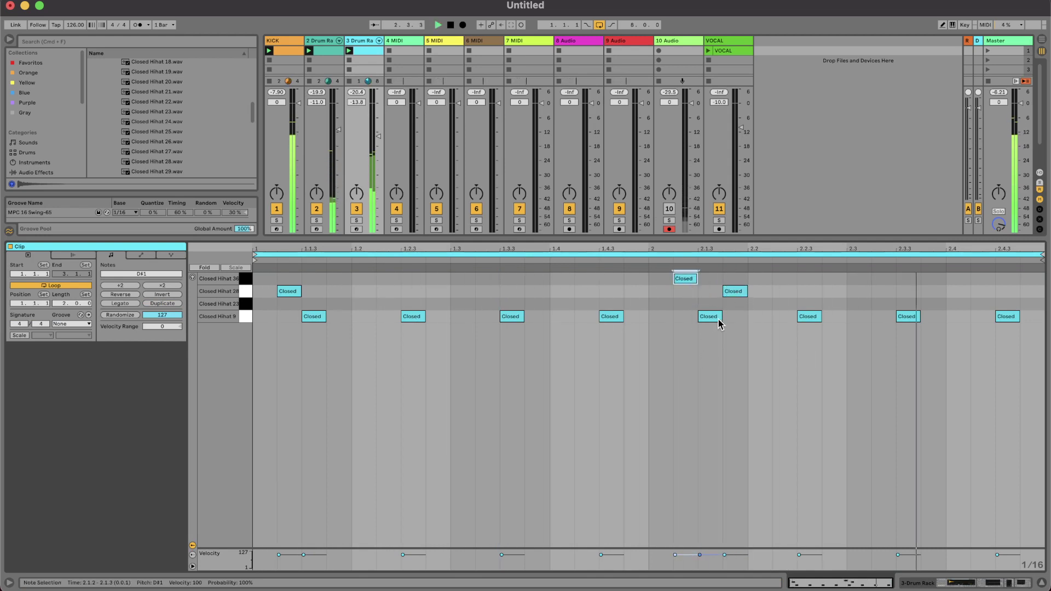
click(740, 291)
Add Closed Hihat 36 notes at 1.3.3, 2.3.2 and 2.3.3 in the hi-hat clip.
double_click(506, 279)
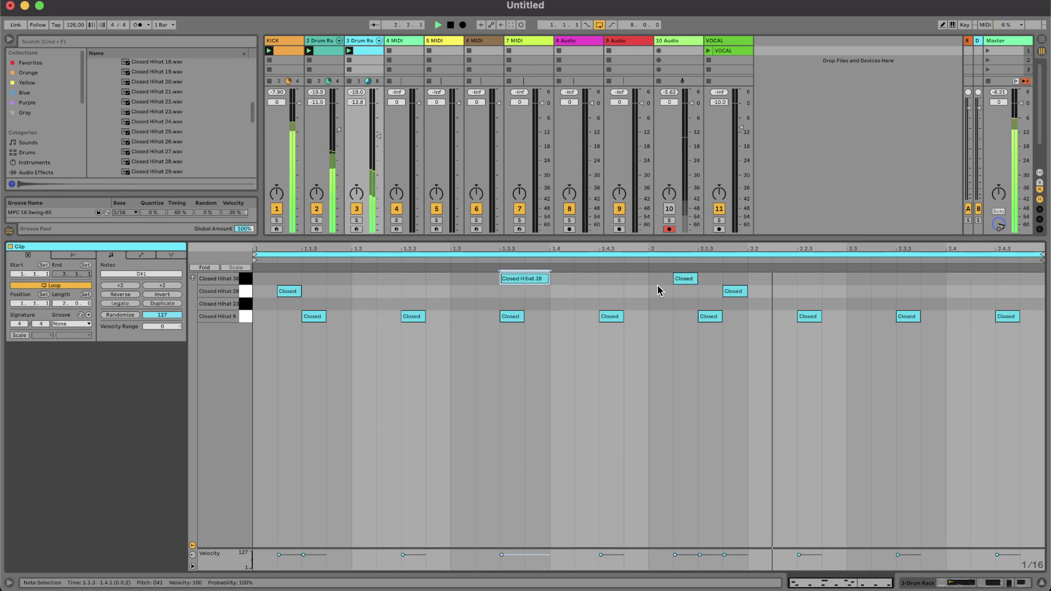
double_click(889, 280)
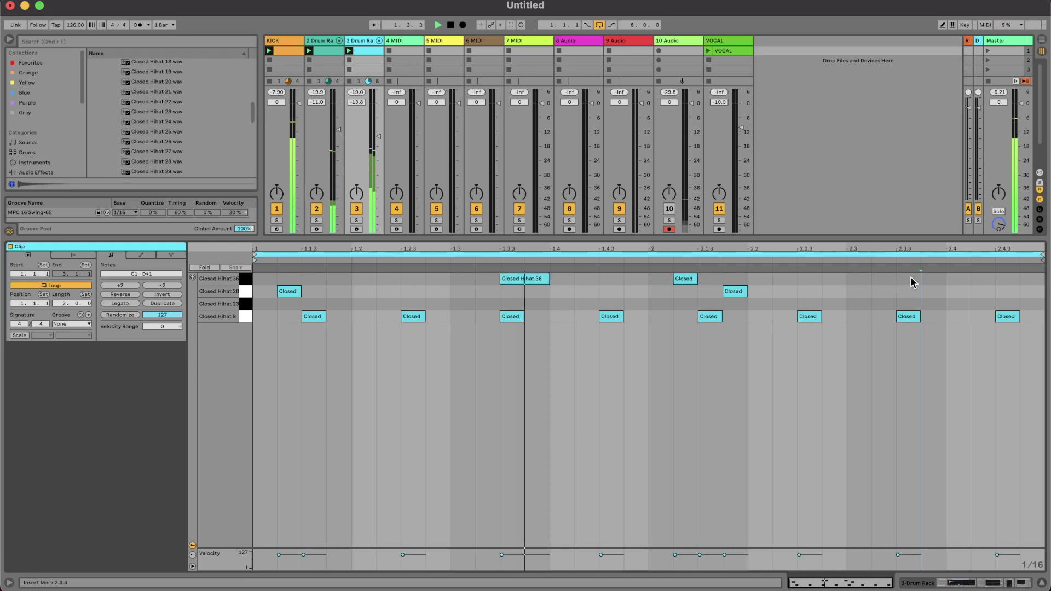
double_click(888, 281)
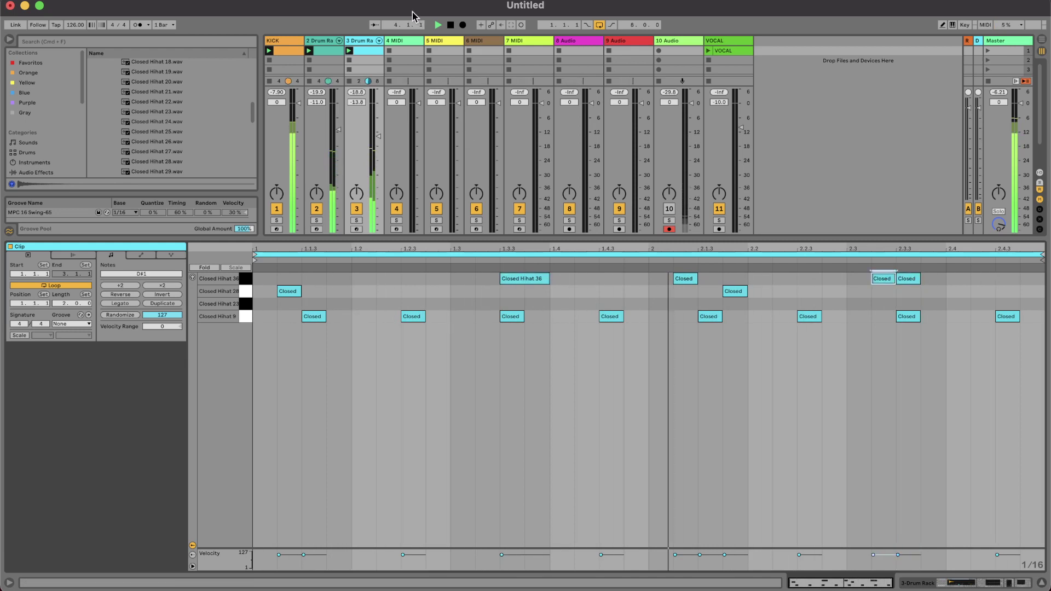
Add a Closed Hihat 23 note positioned at 1.2.4, and solo the hi-hat track.
double_click(441, 307)
key(Left)
key(Left)
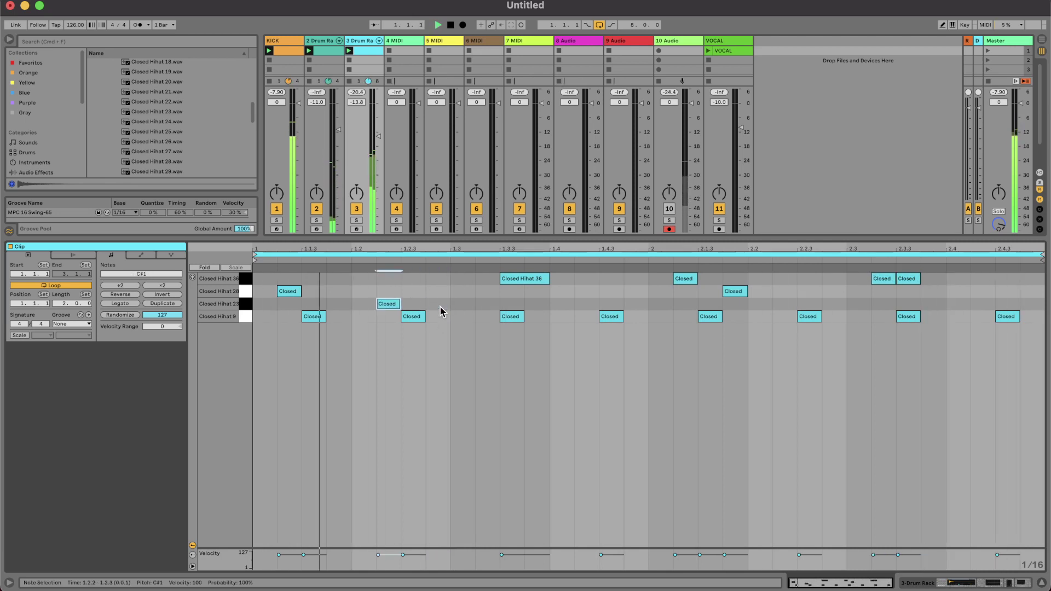
key(Right)
key(Right)
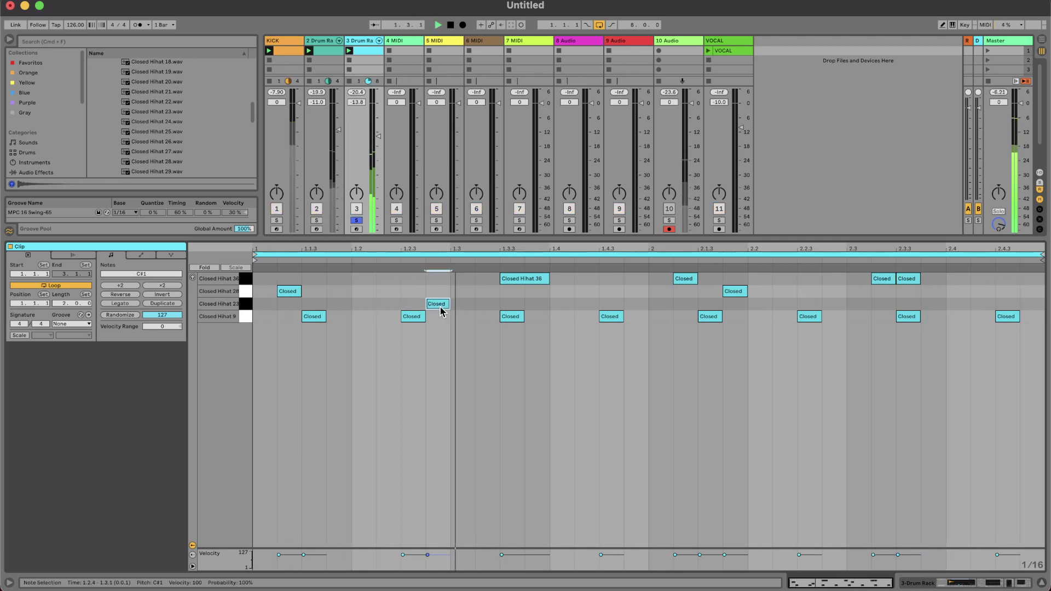
Duplicate the Closed Hihat 23 note to 1.3.1 and 1.3.2, and add a Closed Hihat 28 note at 2.2.4.
key(super+d)
key(super+d)
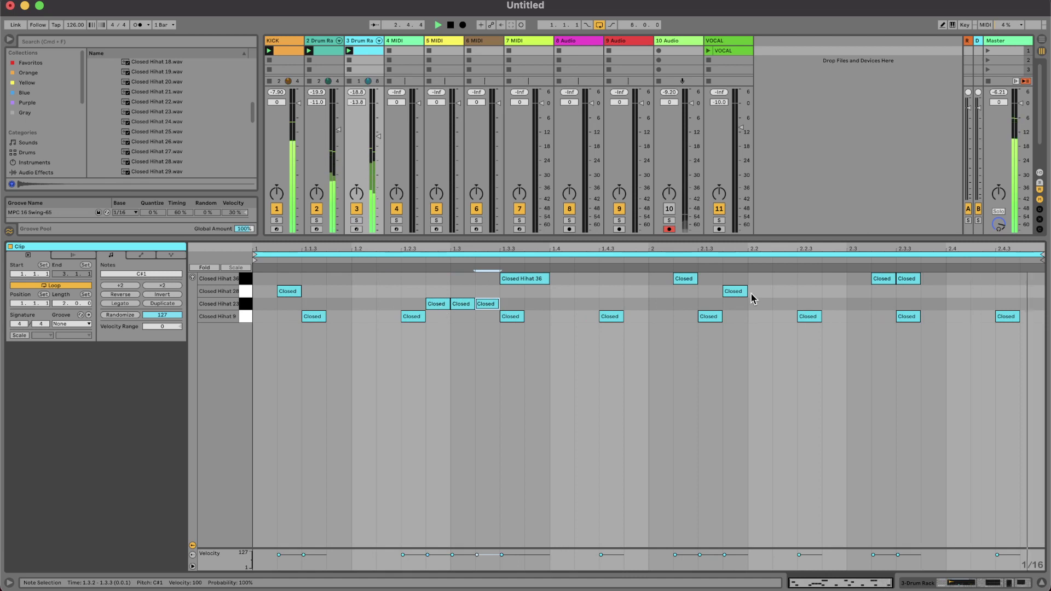
click(823, 295)
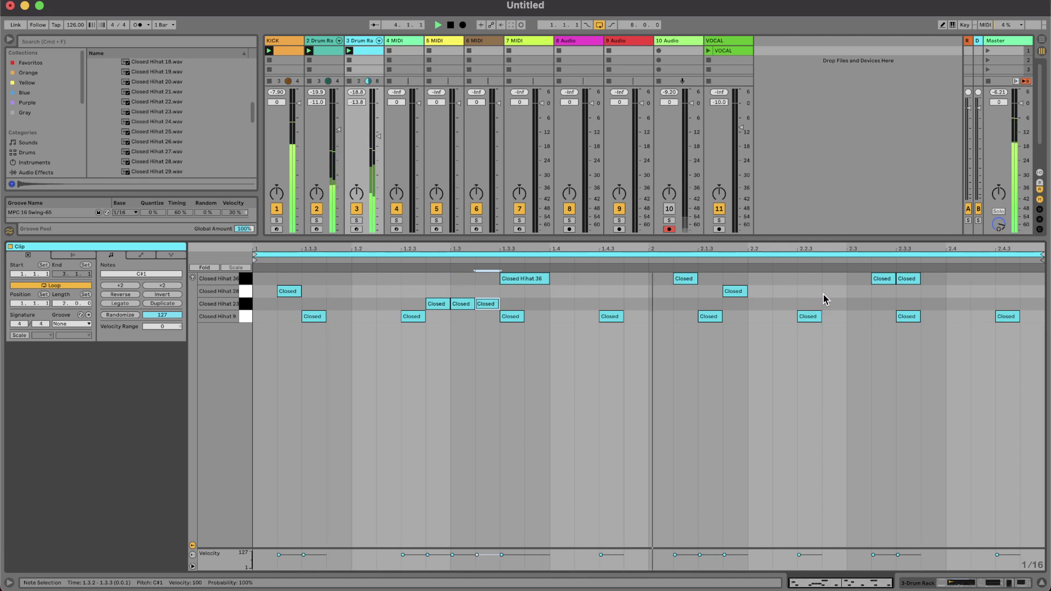
double_click(825, 293)
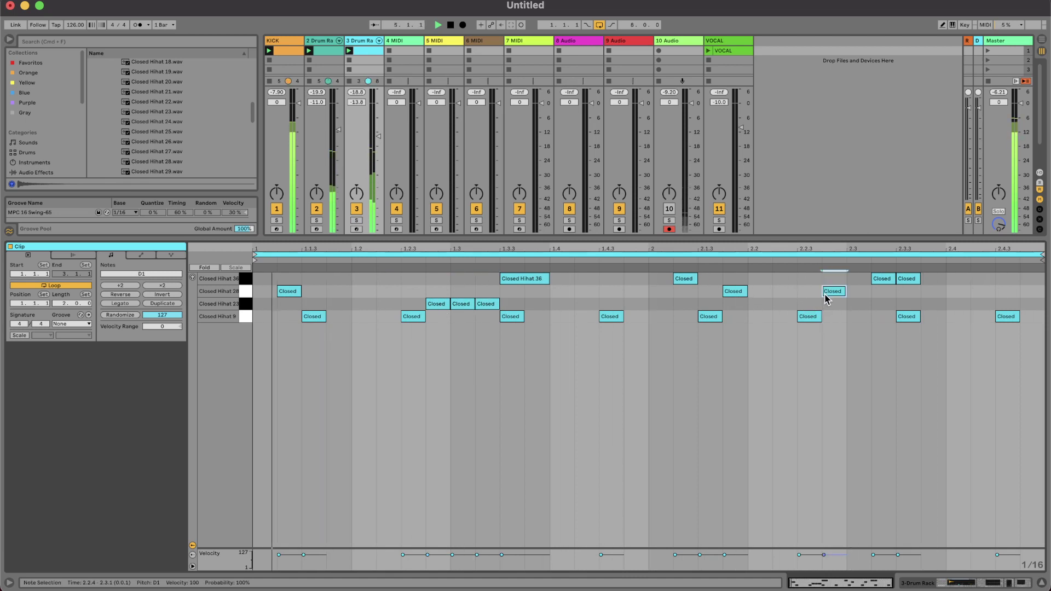
Close the clip editor, collapse the sample pack's Closed Hihats folder and stop playback.
click(496, 238)
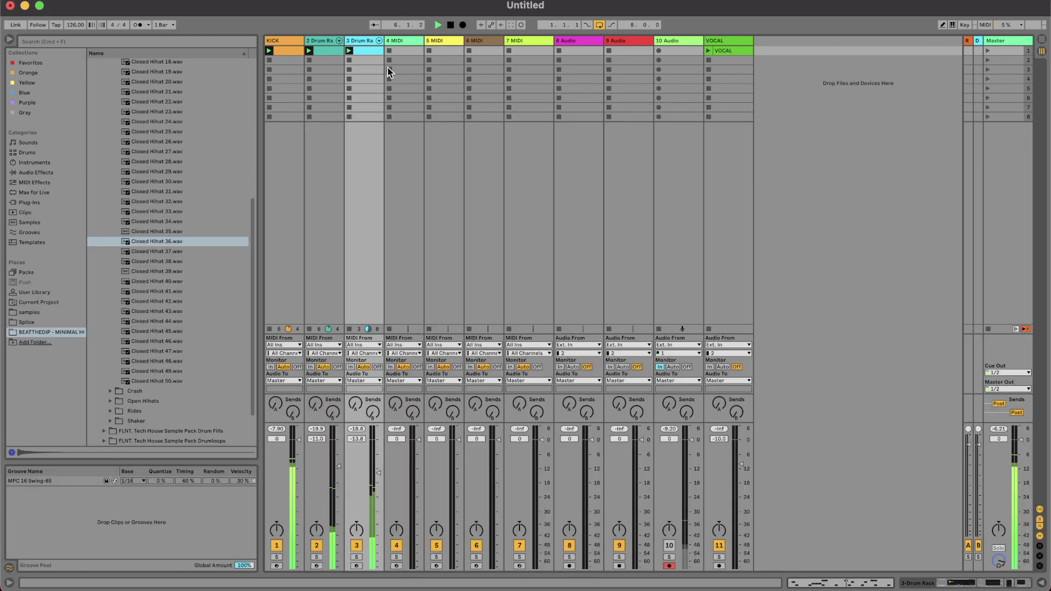
scroll(125, 296, up, 8)
click(110, 133)
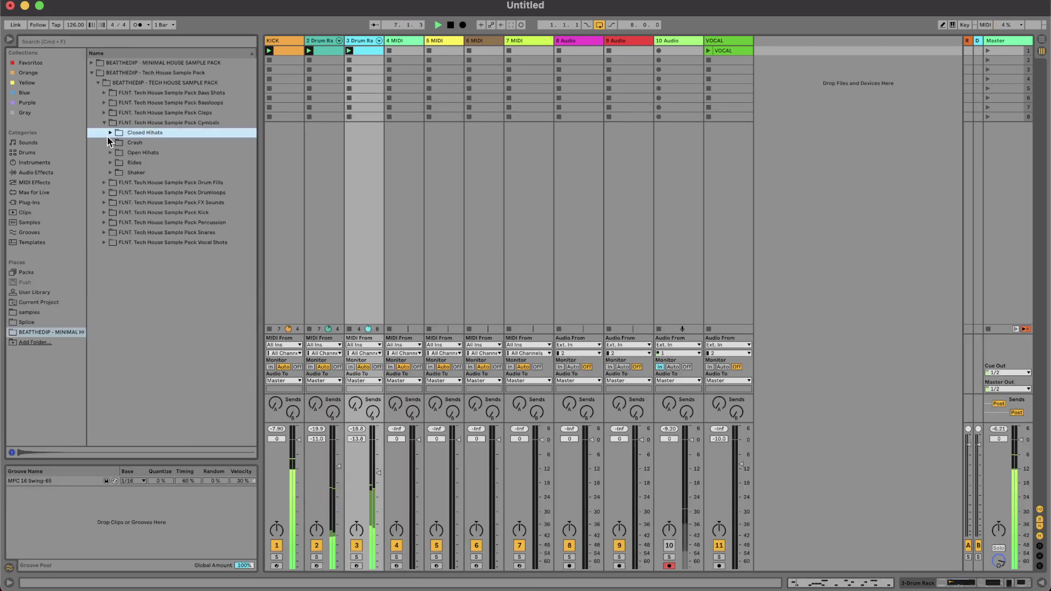
key(space)
click(356, 180)
key(q)
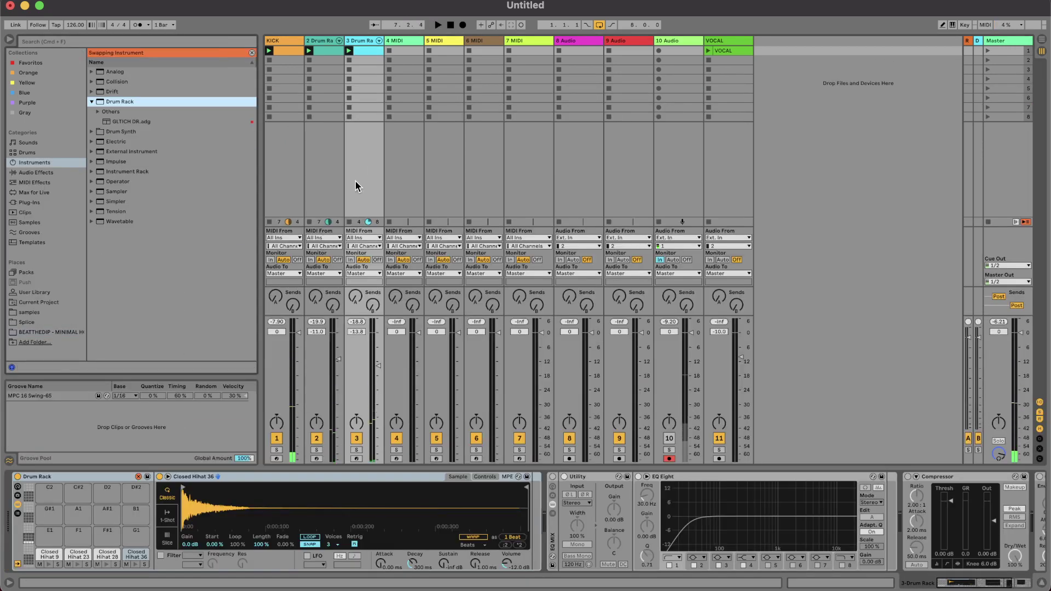
click(47, 313)
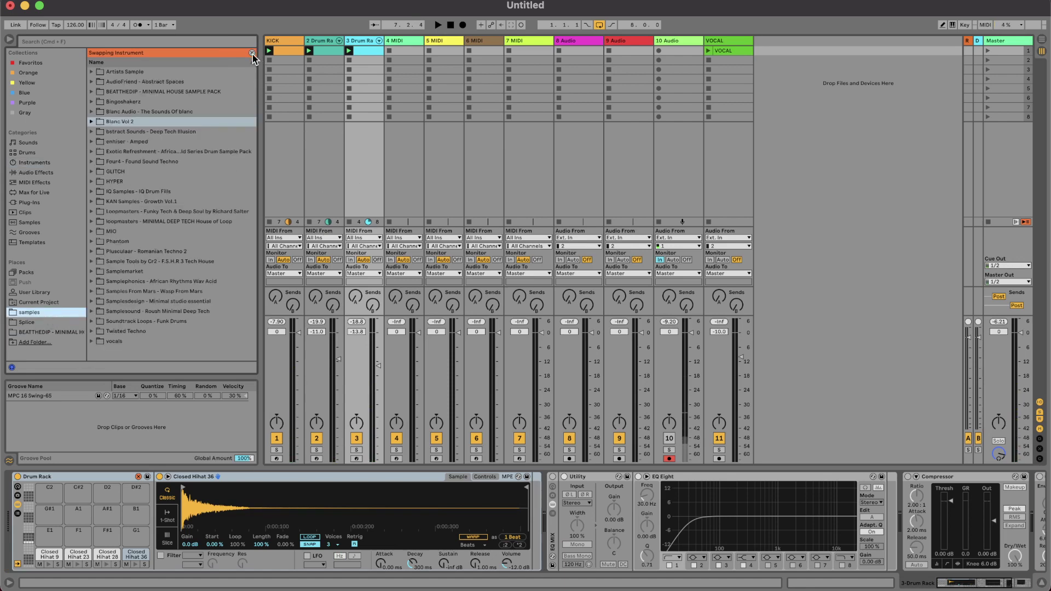
click(252, 53)
click(38, 332)
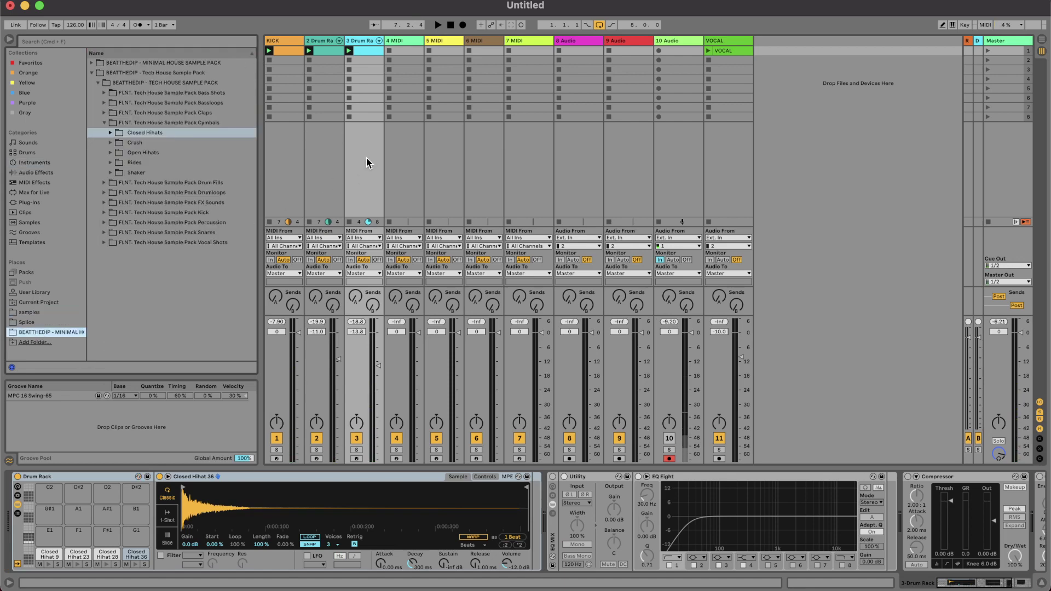
Expand the pack's Open Hihats folder, select the empty MIDI track 4 and audition Open Hihat 1 through 4.
click(111, 153)
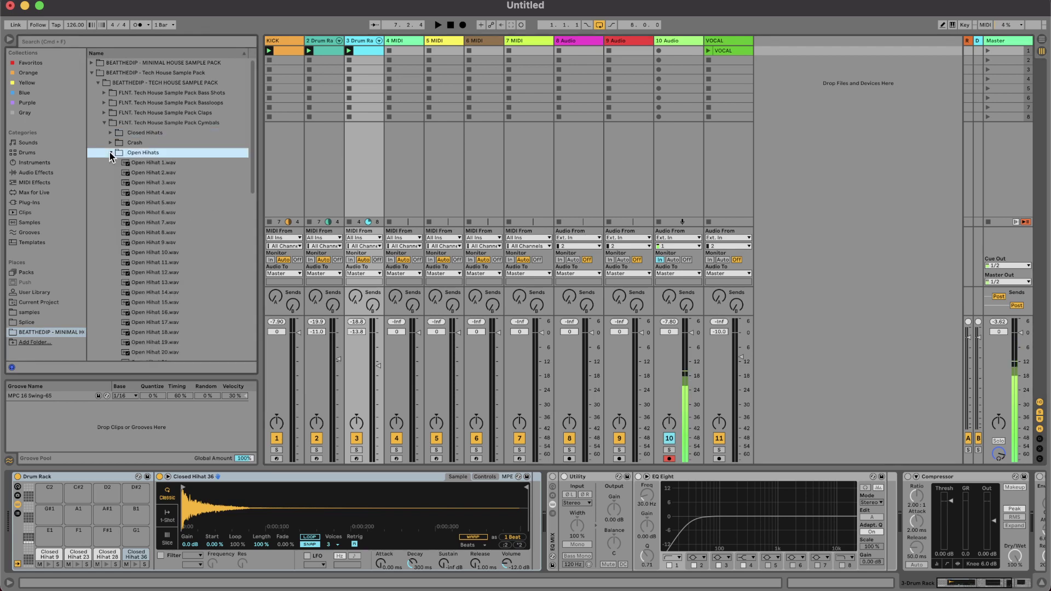
click(404, 45)
click(173, 166)
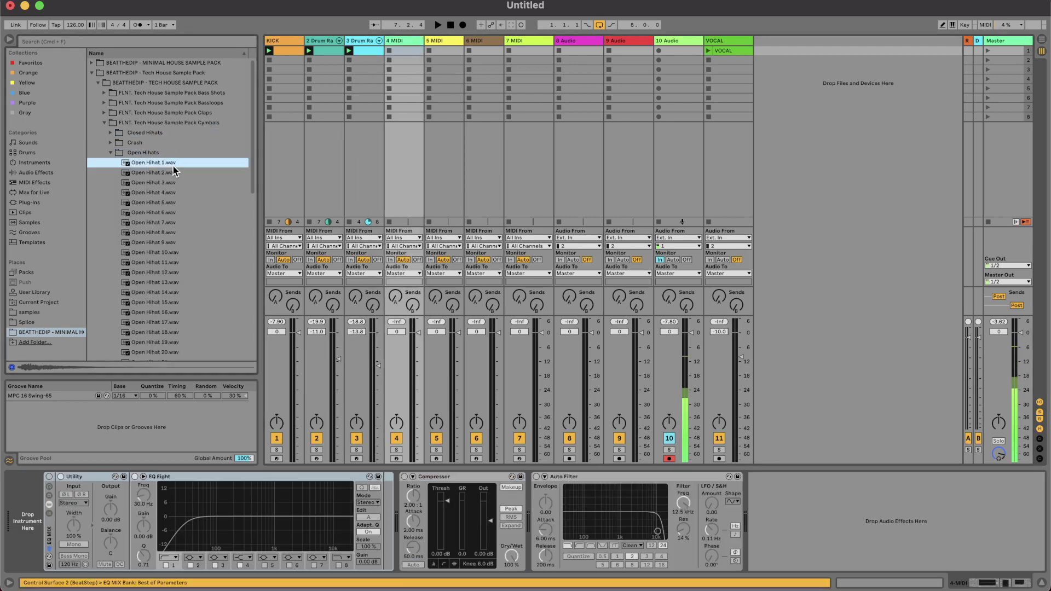
key(Down)
key(Down)
key(Down)
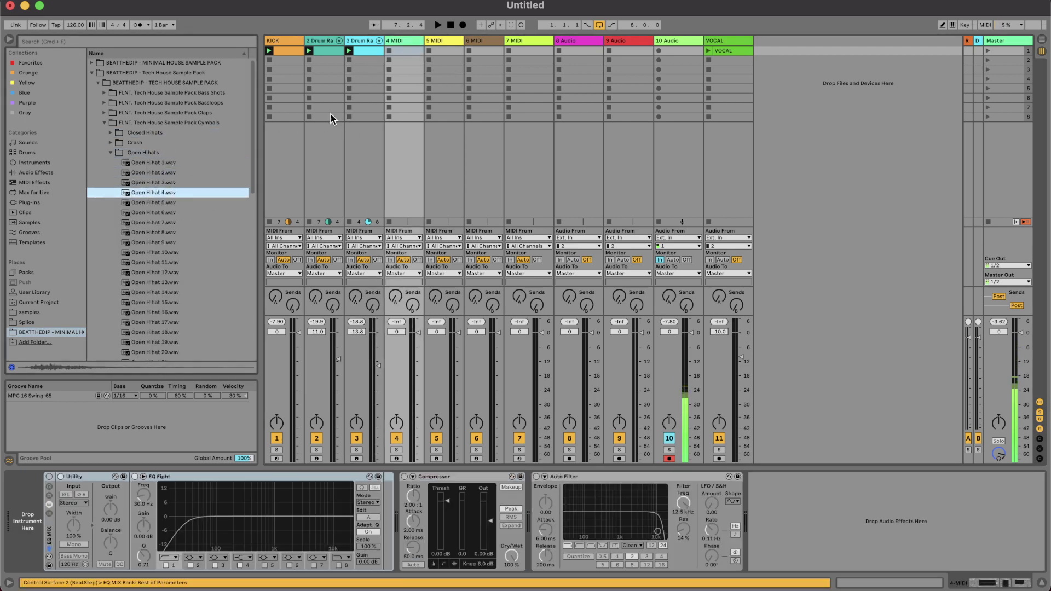
Create and launch a one-bar clip on track 4 with a C3 note at 1.1.3, duplicated onto the offbeat of every beat.
double_click(409, 49)
click(388, 50)
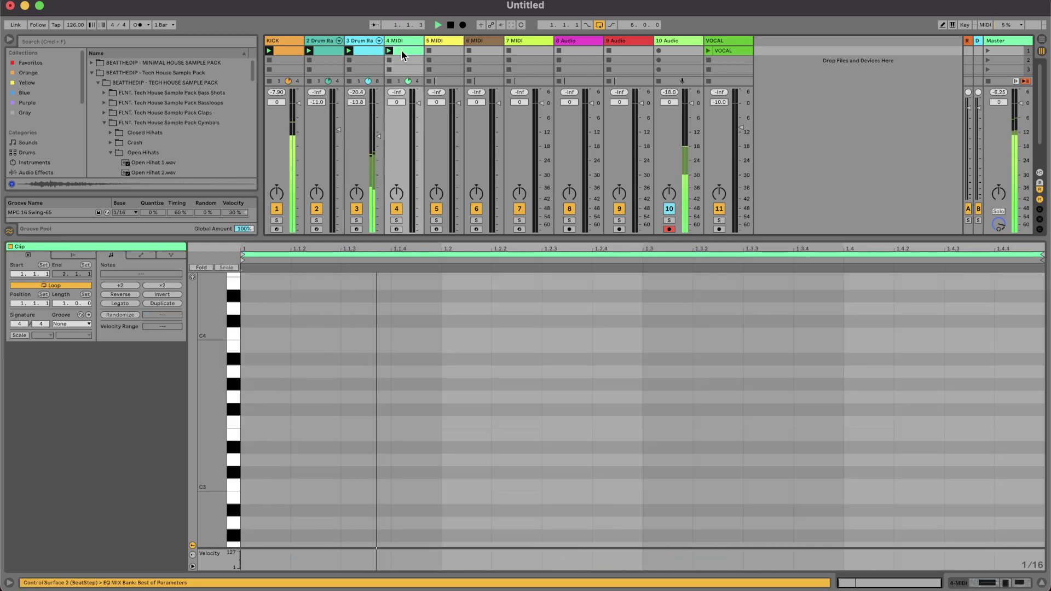
double_click(369, 485)
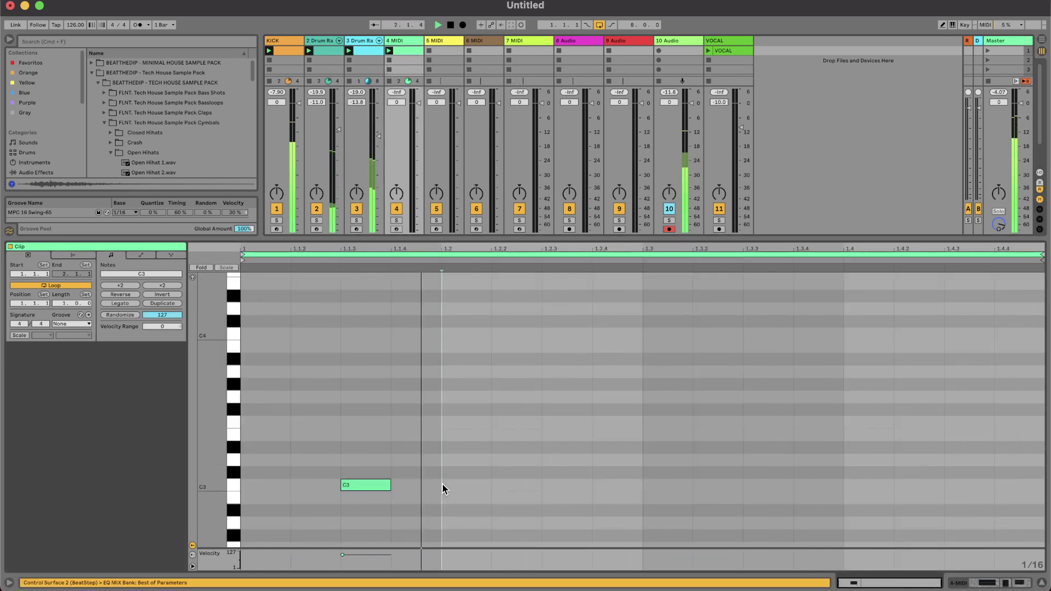
drag(442, 483, 182, 487)
key(ctrl+d)
key(ctrl+d)
key(ctrl+d)
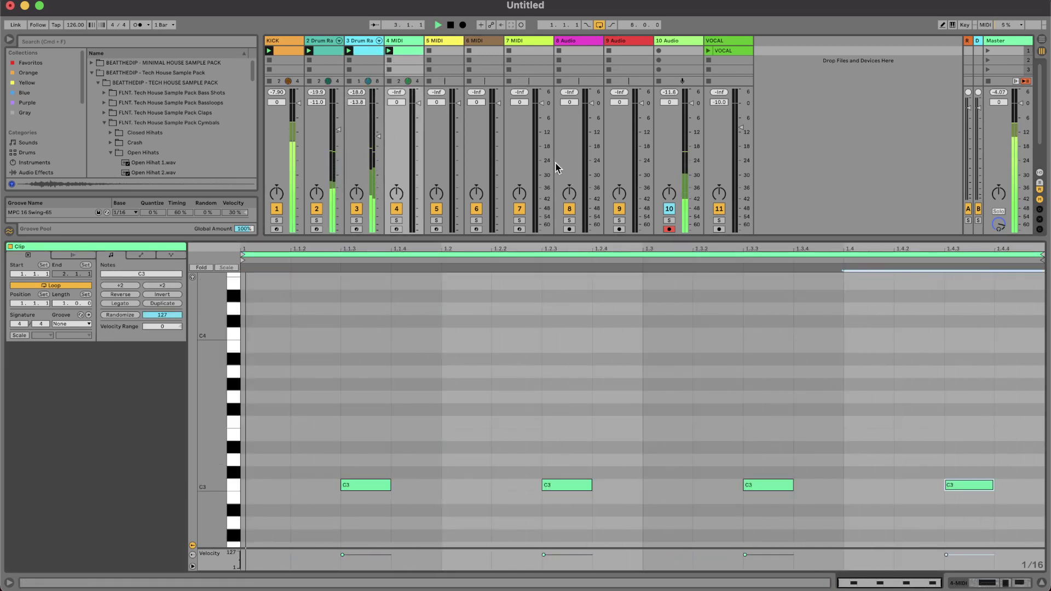
Load open hi-hat samples onto track 4 one after another during playback, ending with Open Hihat 13.wav.
click(407, 40)
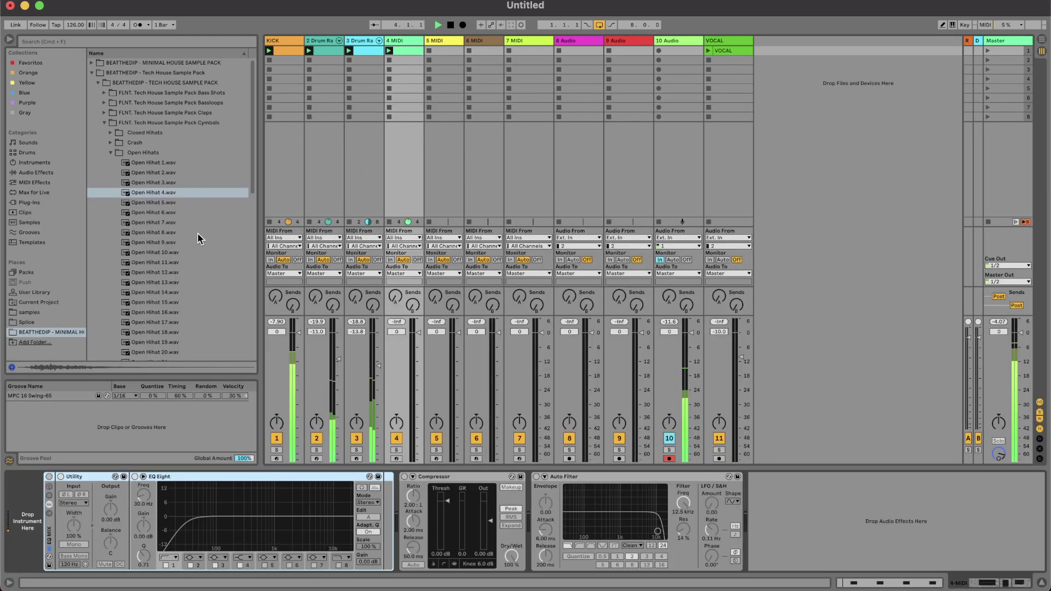
double_click(169, 196)
double_click(163, 213)
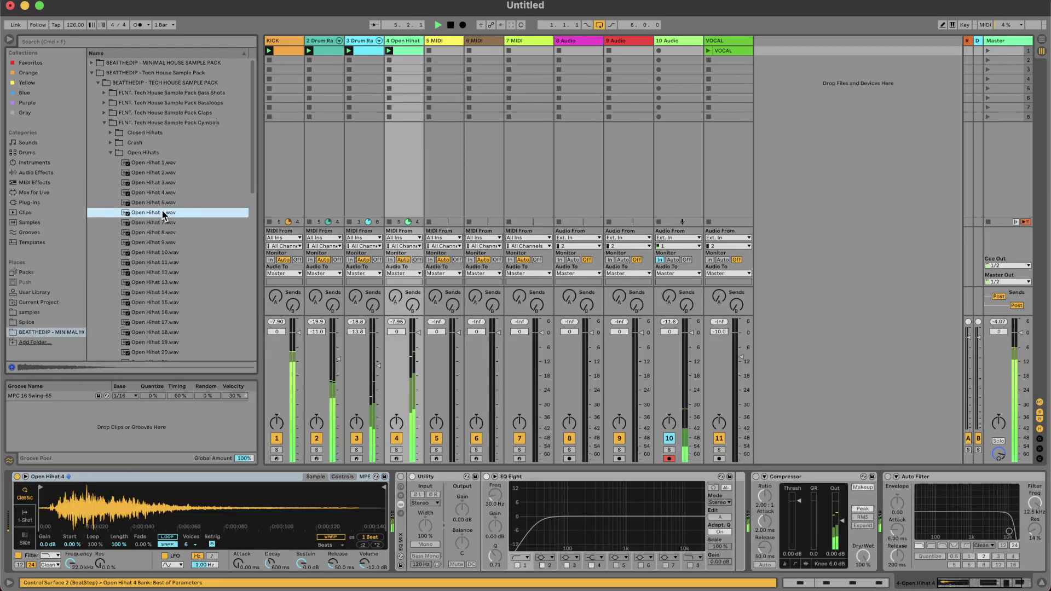
double_click(158, 223)
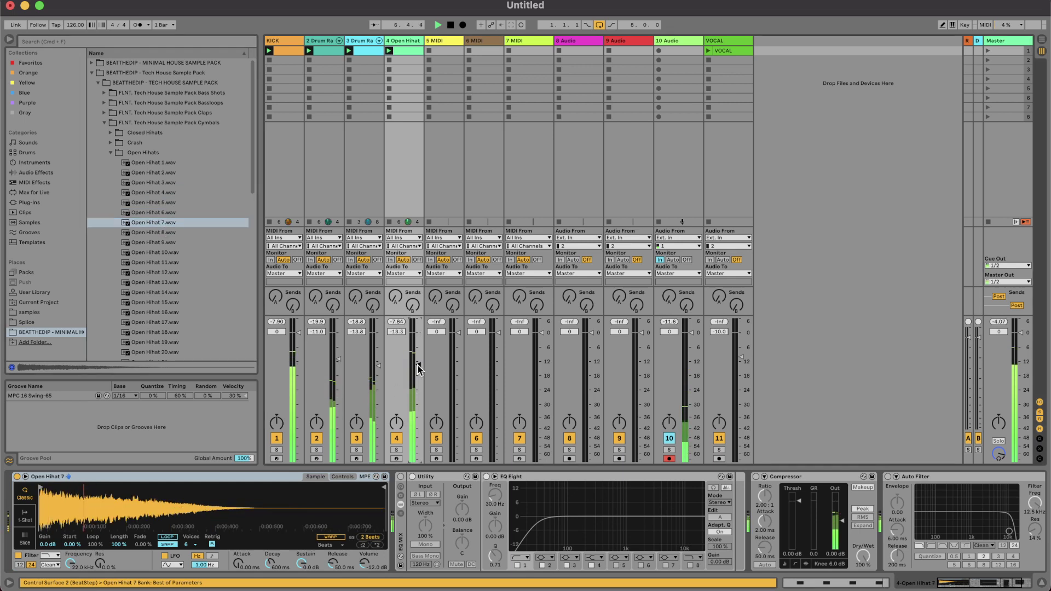
double_click(173, 233)
double_click(173, 243)
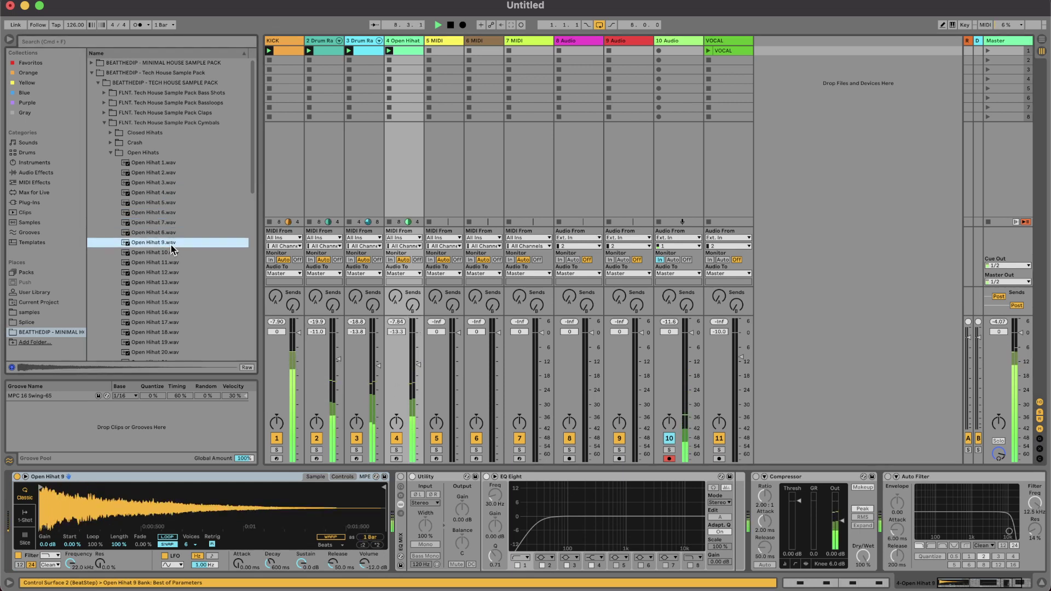
double_click(172, 263)
double_click(171, 282)
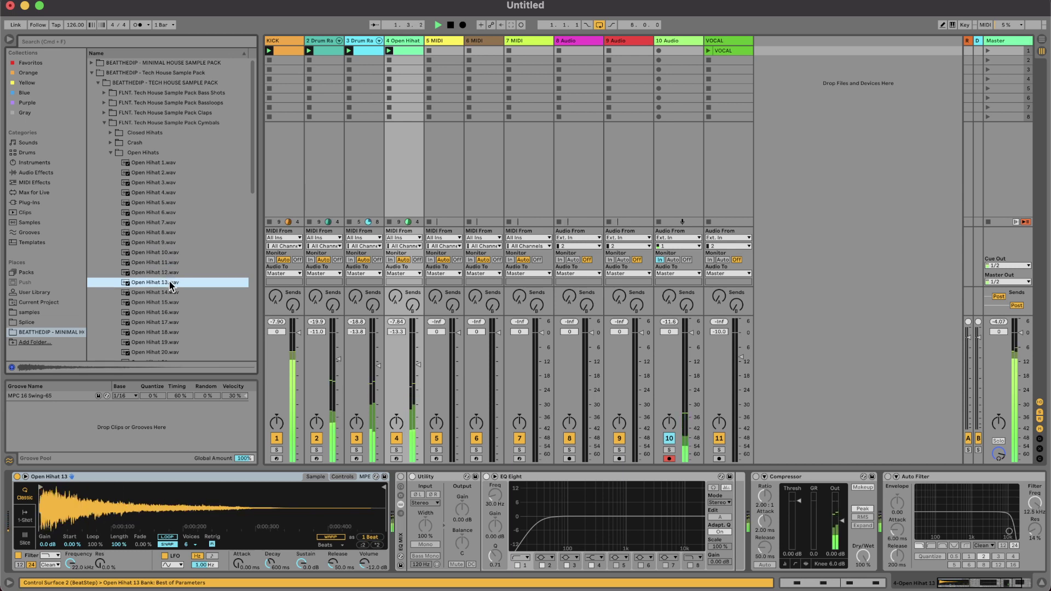
Set the open hi-hat track's volume to -7.2 dB, and its sample's sustain to -inf dB and decay to 587 ms.
scroll(172, 281, down, 2)
drag(418, 364, 418, 349)
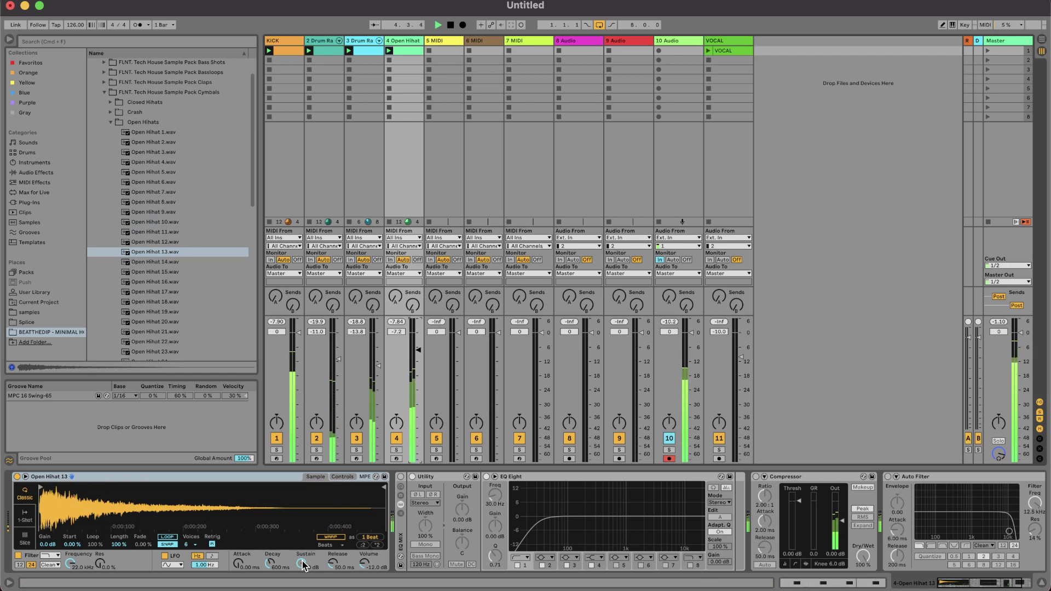
drag(302, 564, 303, 575)
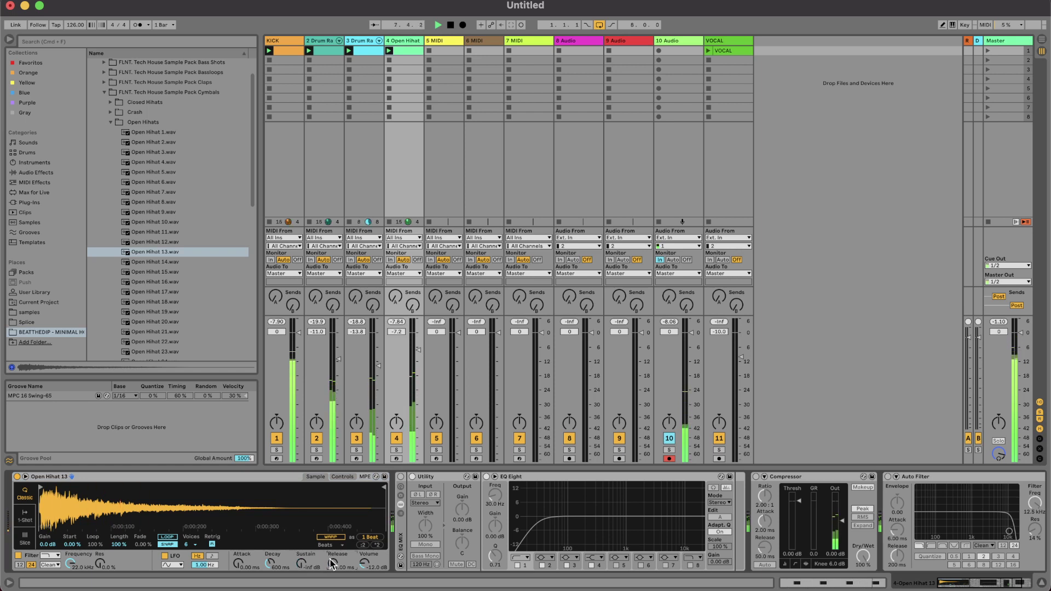
drag(269, 564, 270, 555)
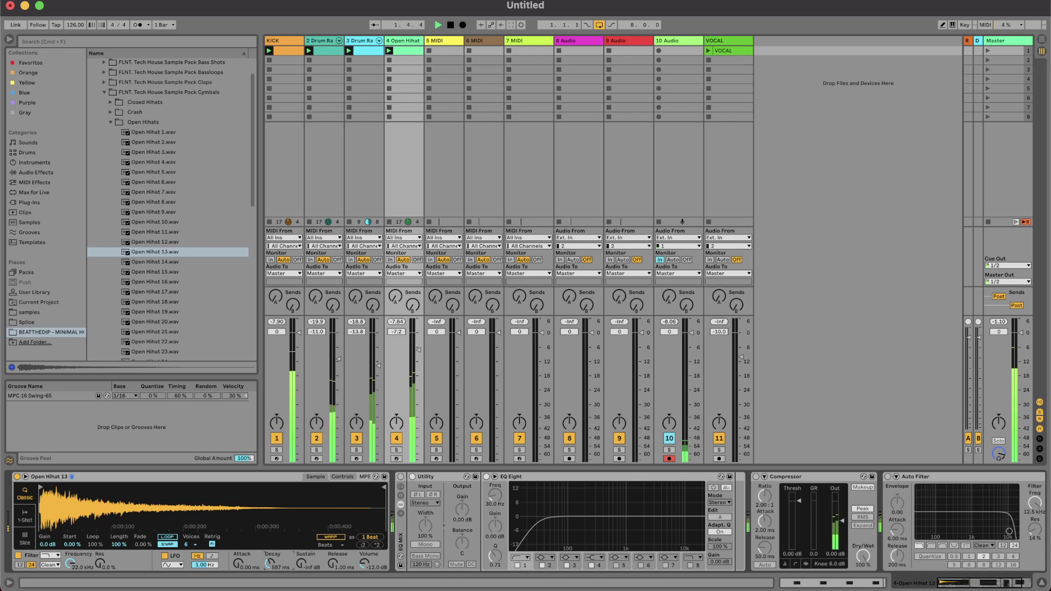
click(499, 146)
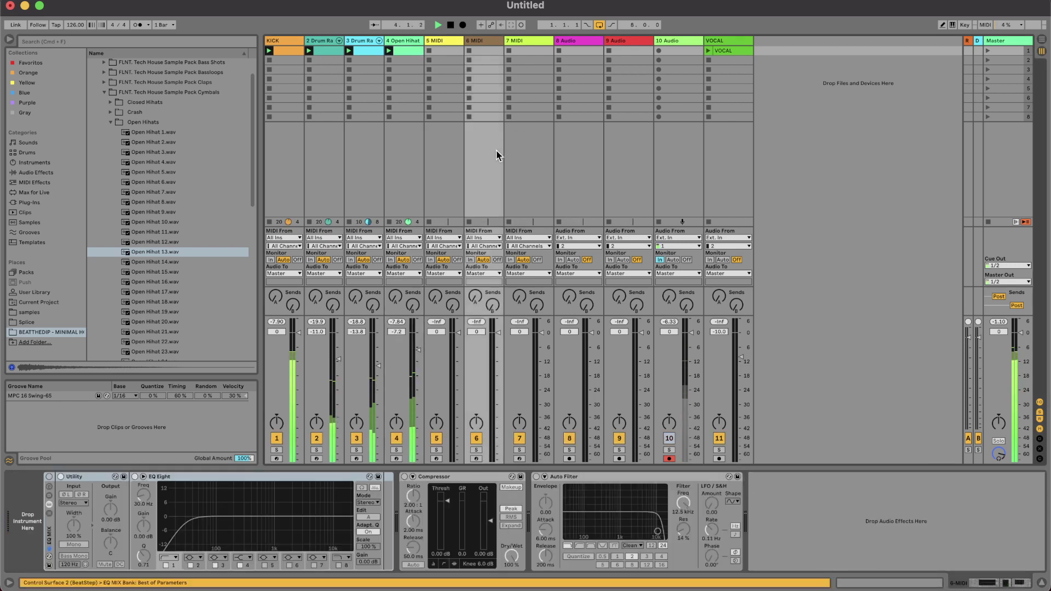
key(q)
key(q)
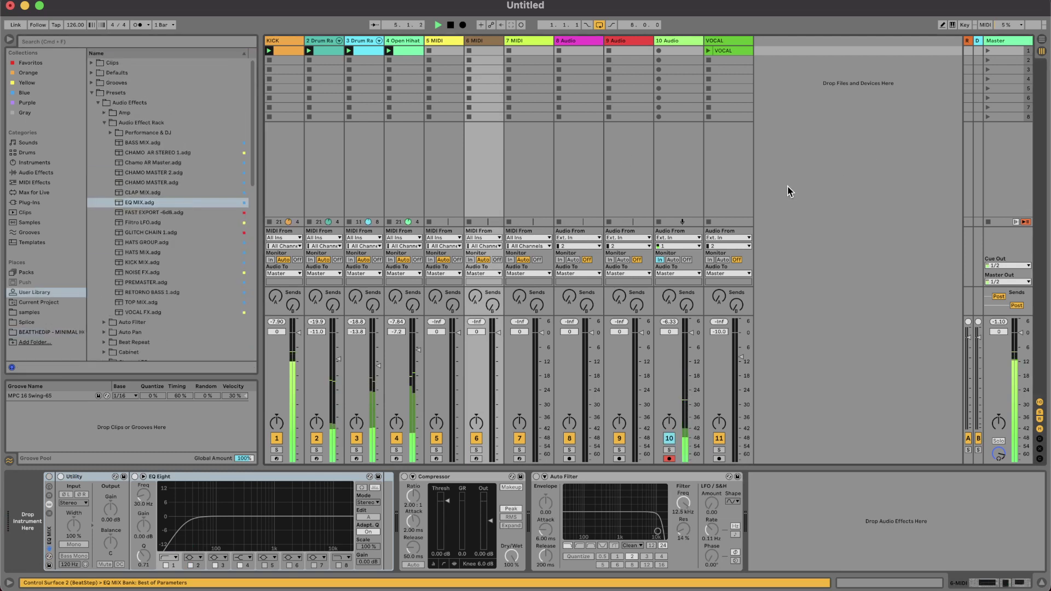
Stop playback, narrow the browser and return it to the BEATTHEDIP sample pack folder.
key(space)
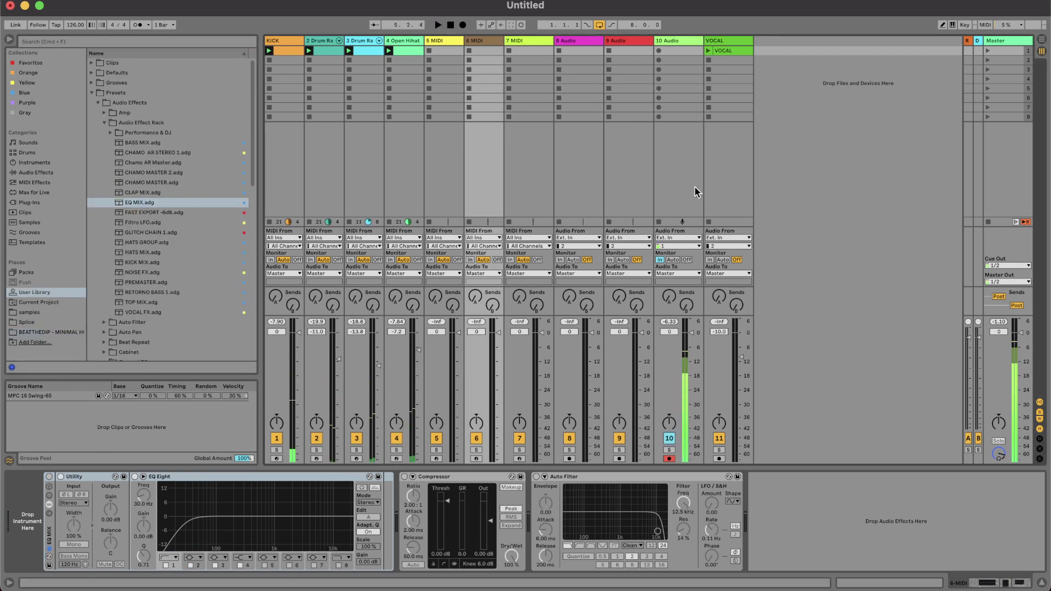
drag(260, 85, 226, 85)
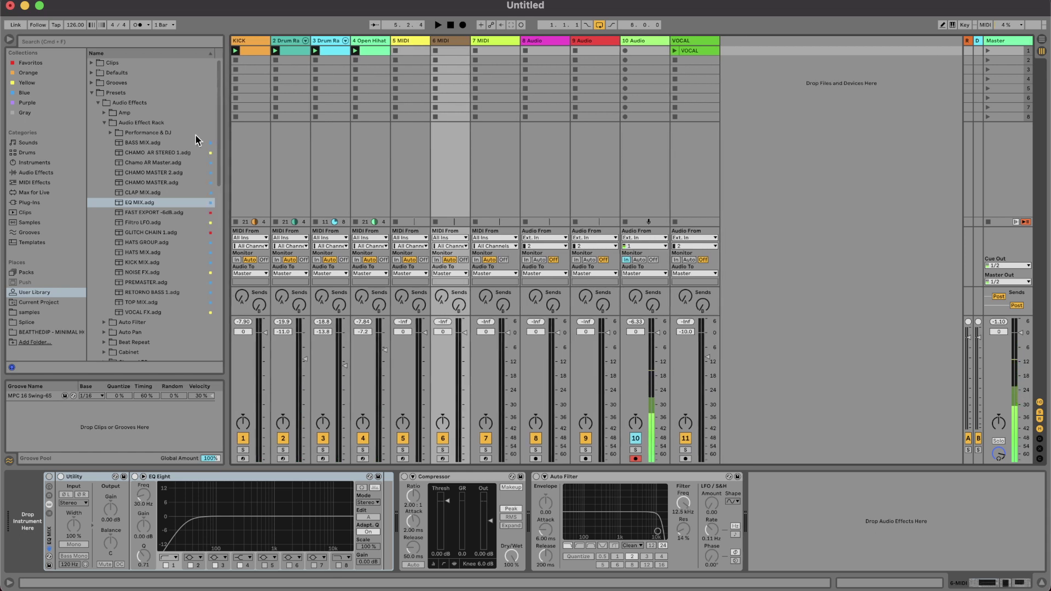
click(56, 332)
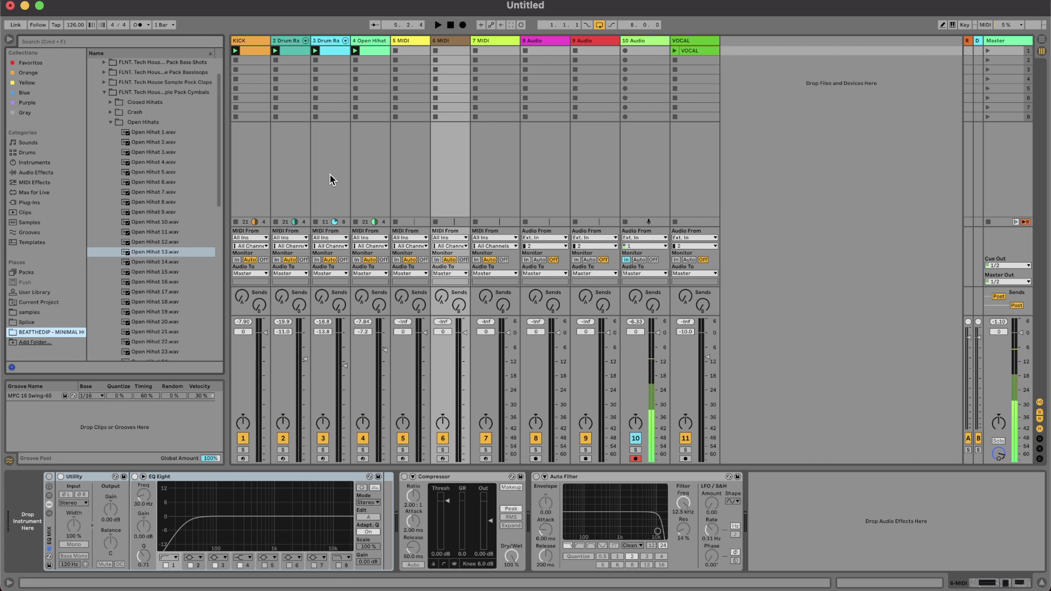
Compare the Open Hihat 13 sample during playback with its sustain at 0.0 dB and at -inf dB.
click(379, 42)
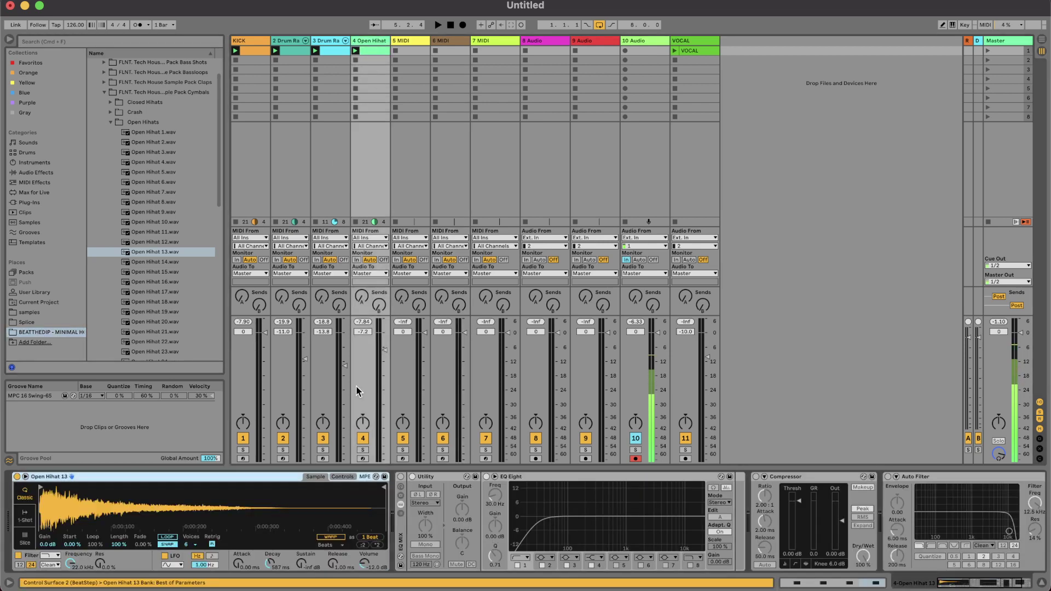
click(305, 560)
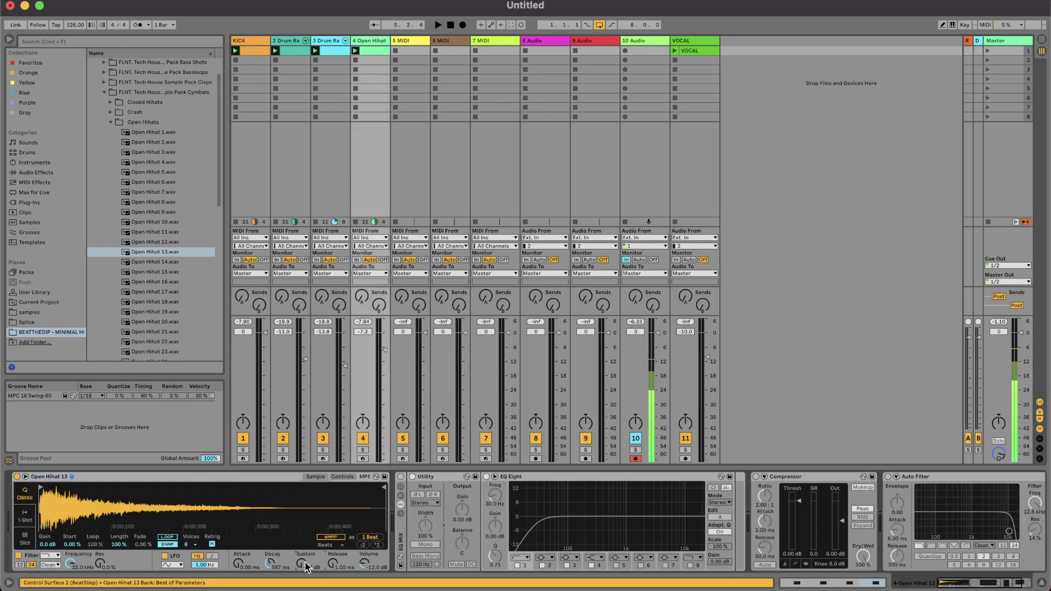
drag(306, 562, 305, 520)
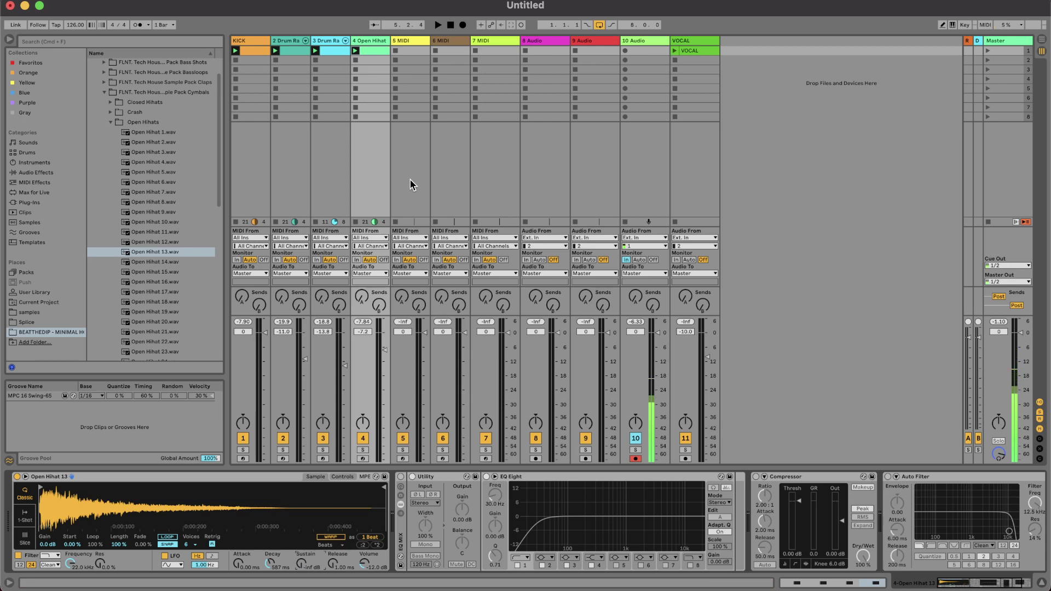
key(space)
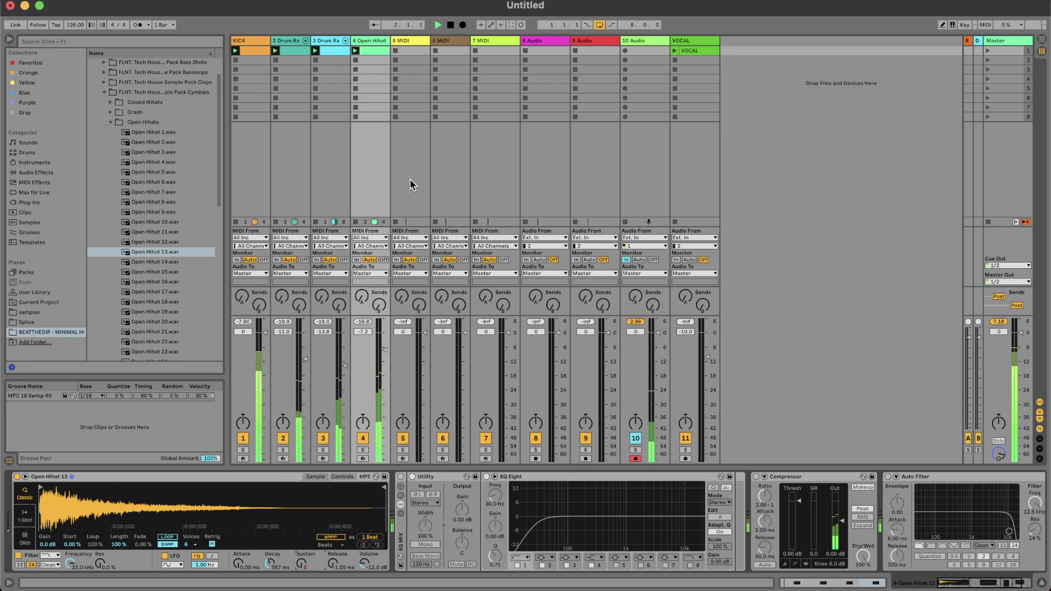
click(410, 180)
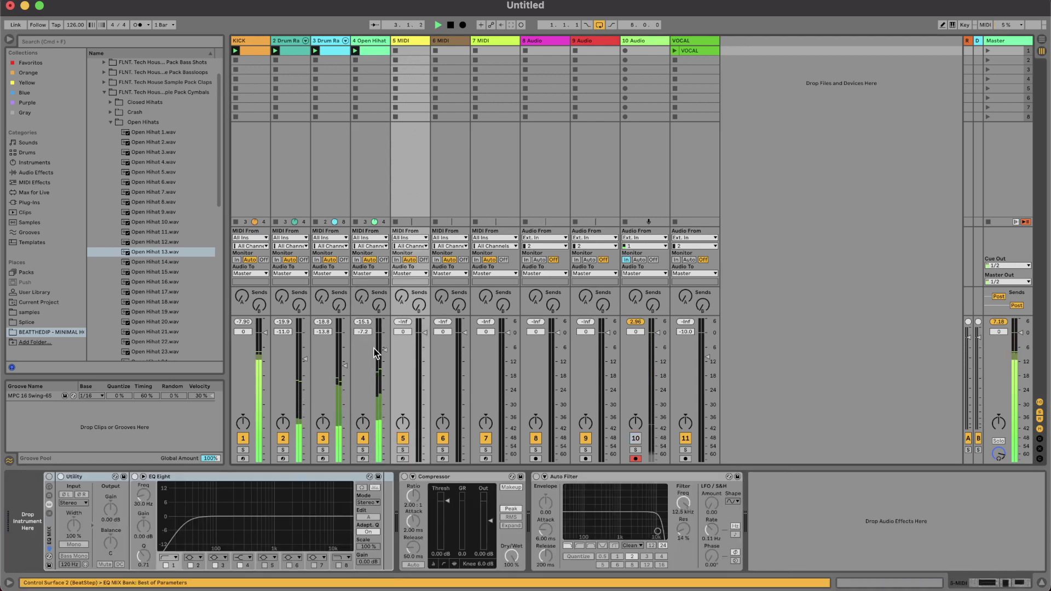
click(362, 40)
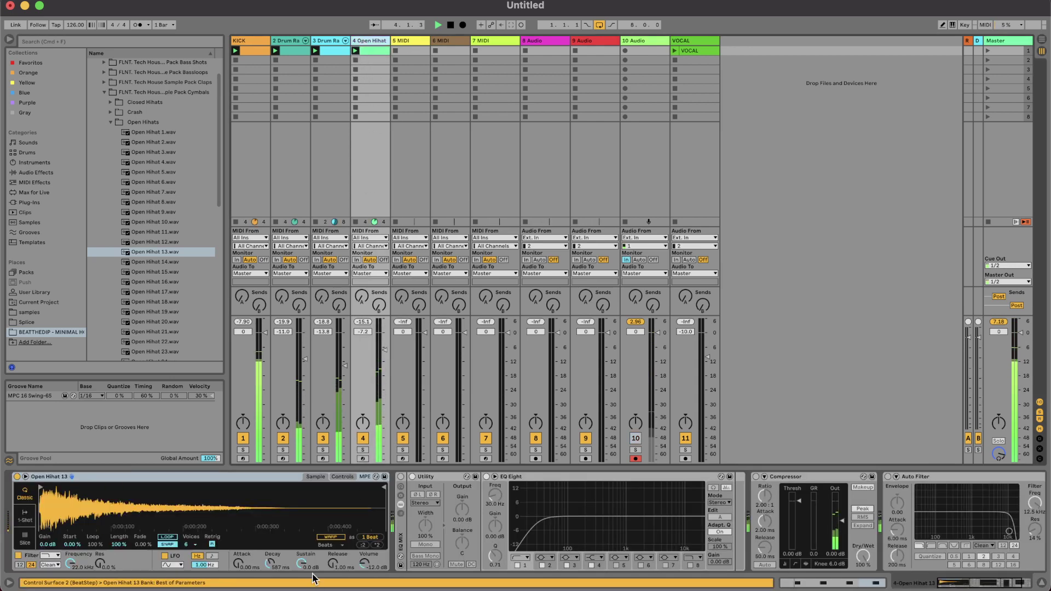
drag(301, 564, 301, 590)
click(270, 563)
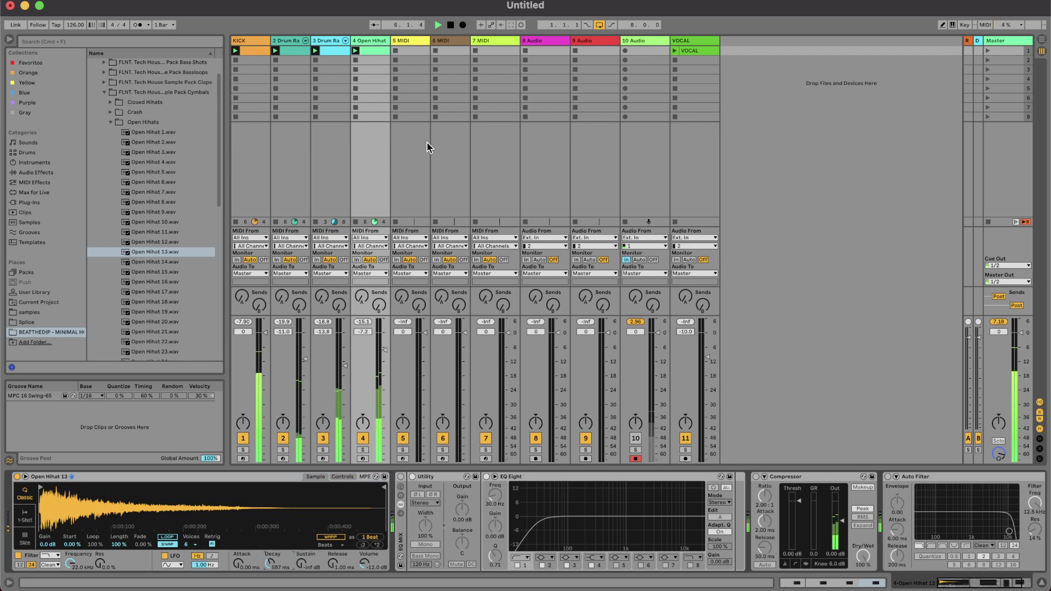
Select track 5, return the browser to the tech house sample pack's folder list and widen the browser.
click(403, 146)
scroll(139, 168, up, 3)
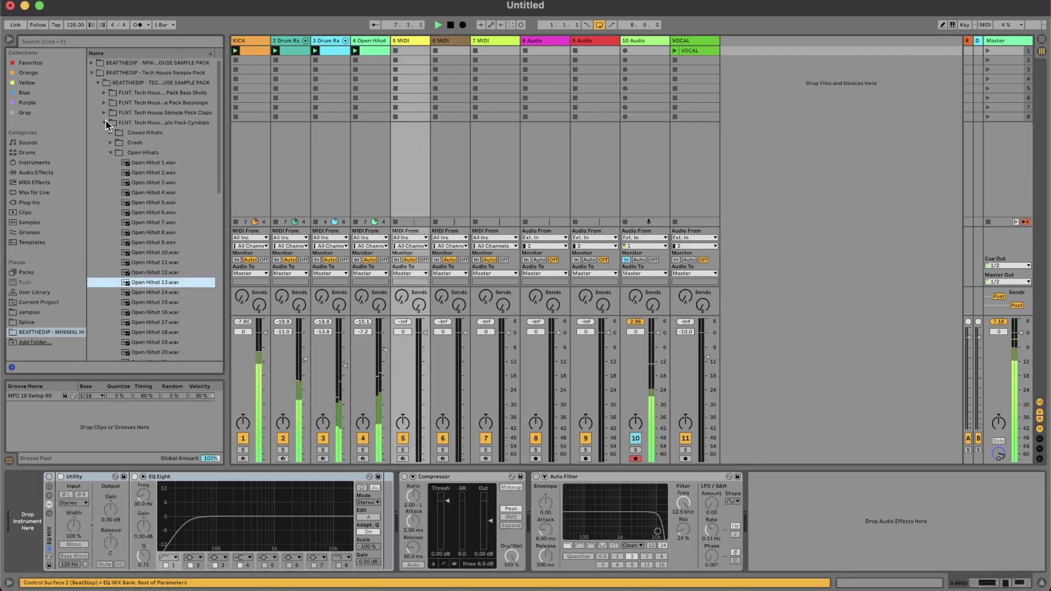
click(107, 124)
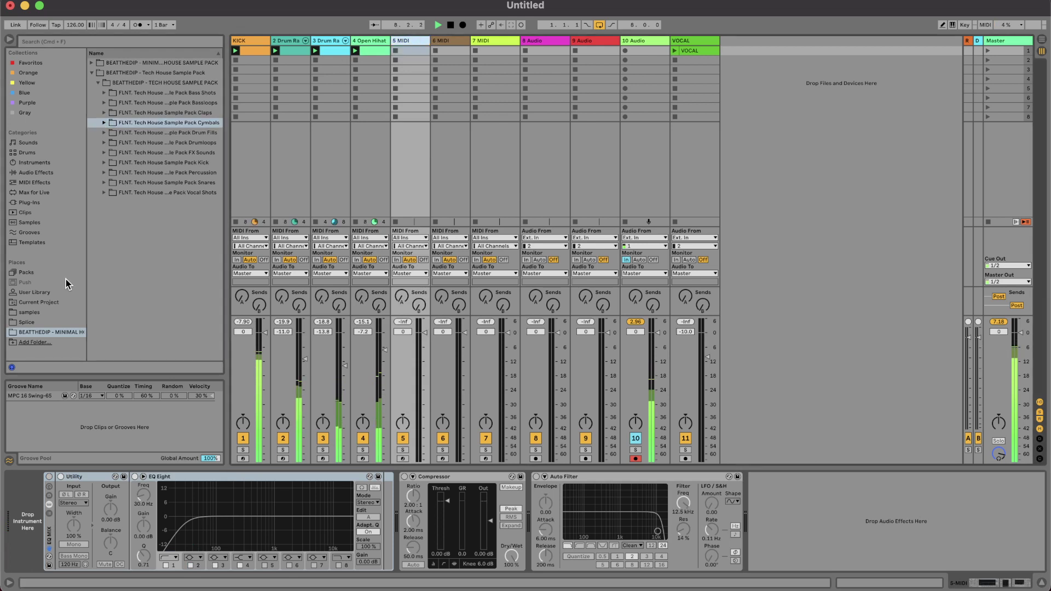
click(61, 312)
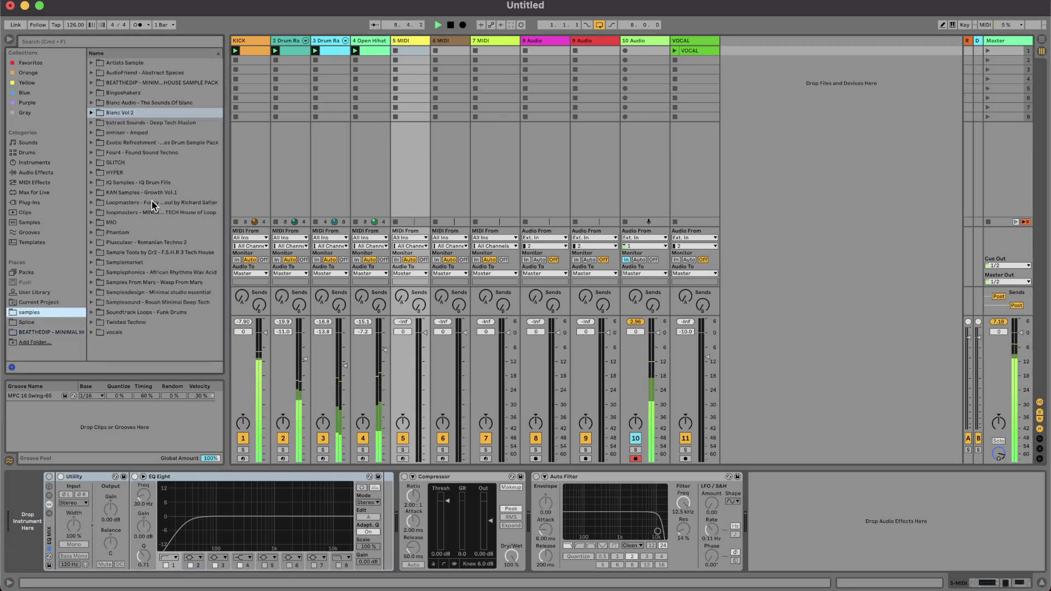
click(59, 333)
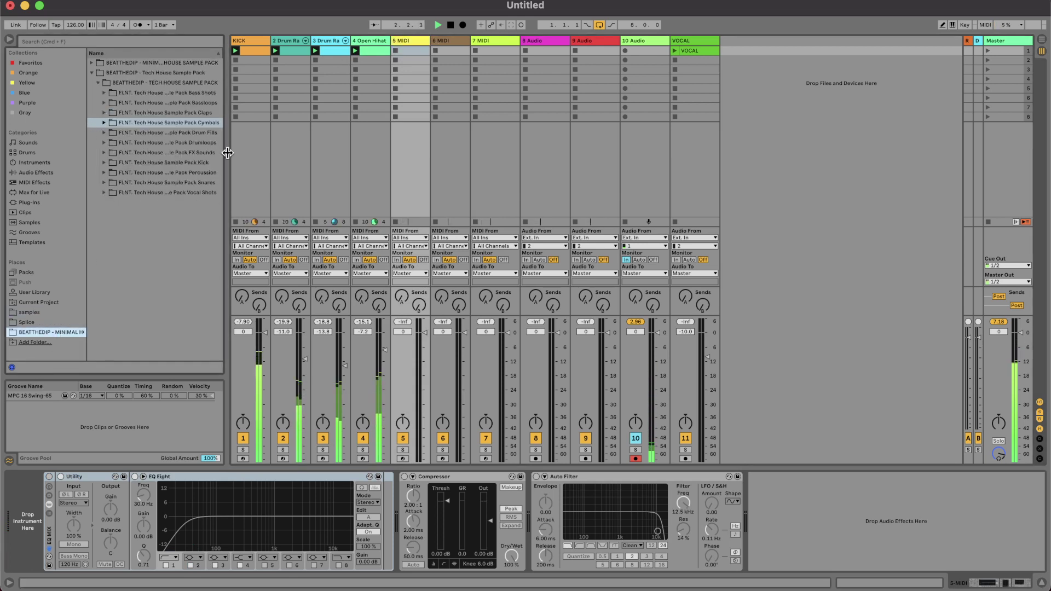
drag(227, 153, 283, 152)
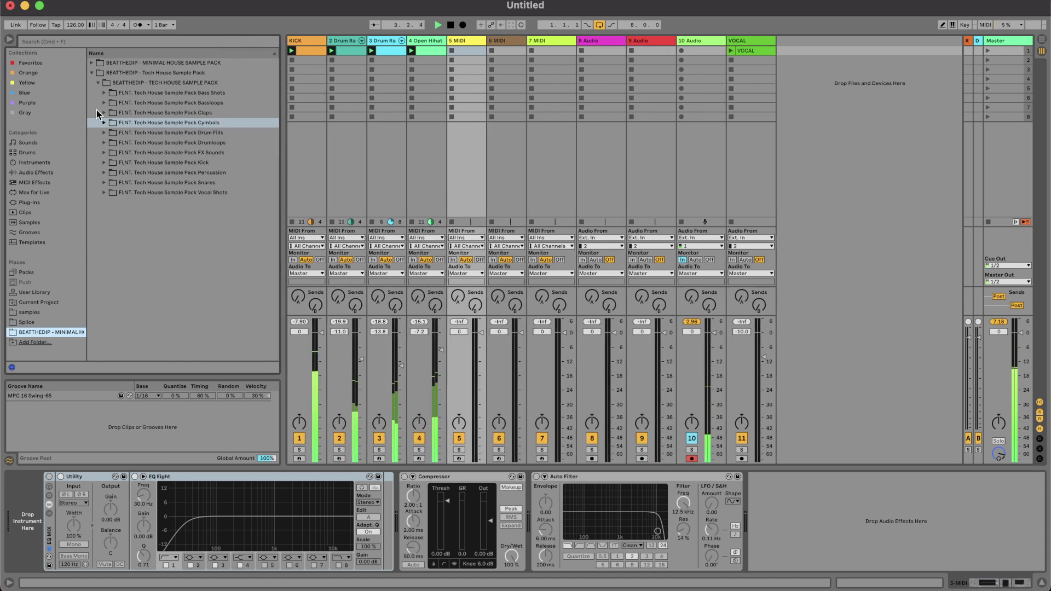
Load Snare 3.wav from the pack's Snares folder onto track 5 and create an empty clip in its first slot.
click(105, 183)
click(136, 212)
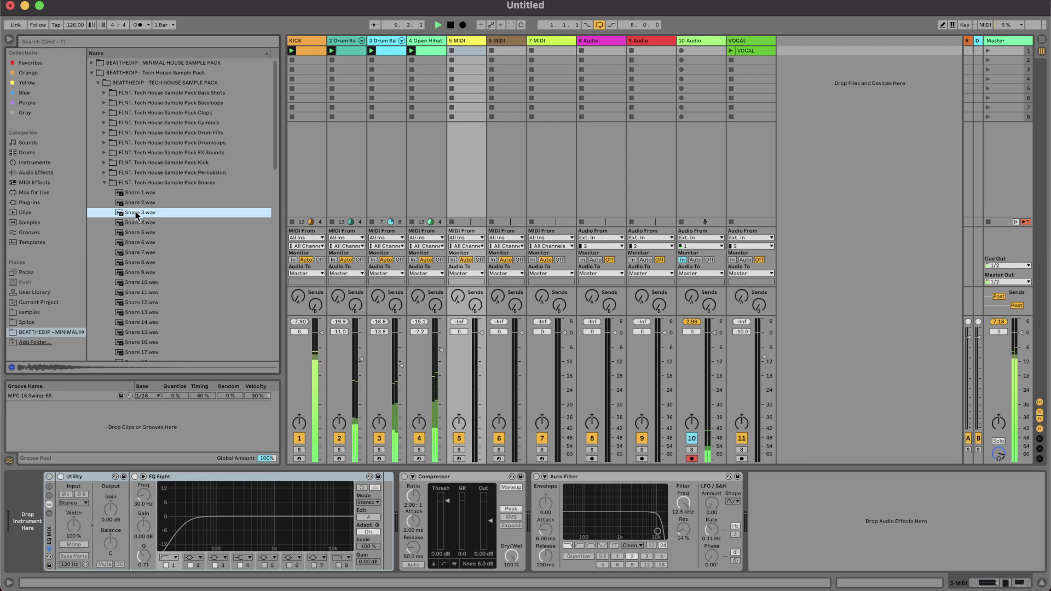
double_click(136, 212)
double_click(459, 51)
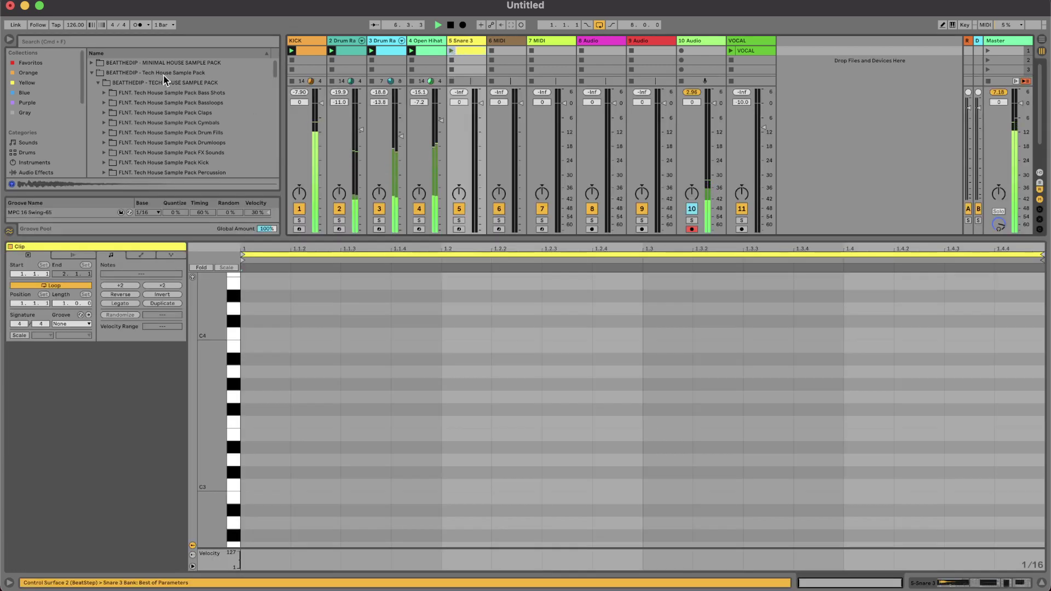
Stop playback, preview further snares and load Snare 10.wav onto track 5.
scroll(163, 131, down, 5)
key(space)
click(164, 133)
key(Down)
key(Down)
key(Up)
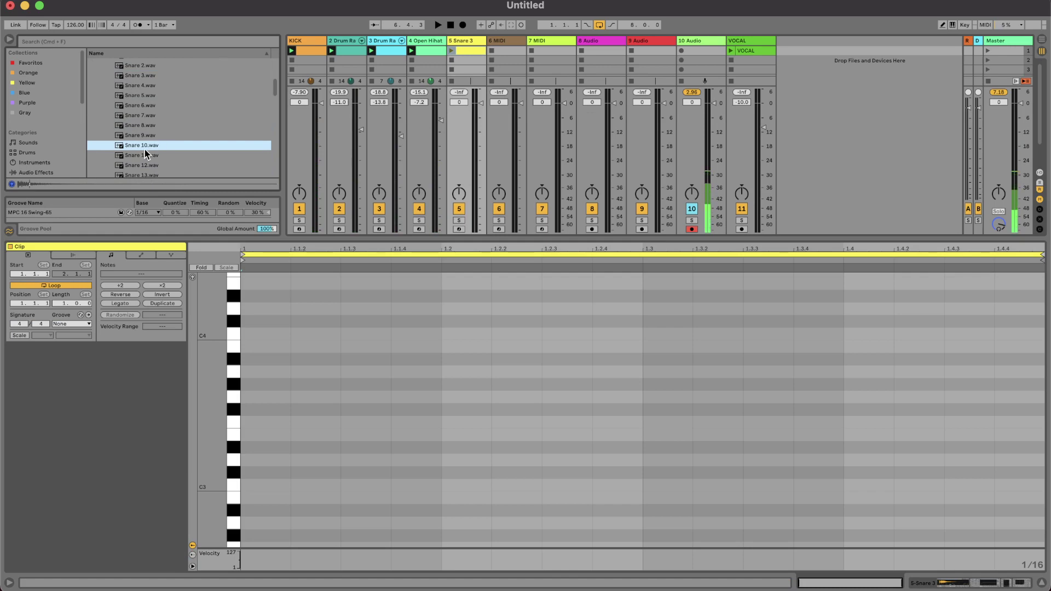
double_click(145, 145)
Preview the snares up to Snare 22 and load Snare 22.wav onto track 5.
click(184, 195)
key(Down)
key(Down)
key(Down)
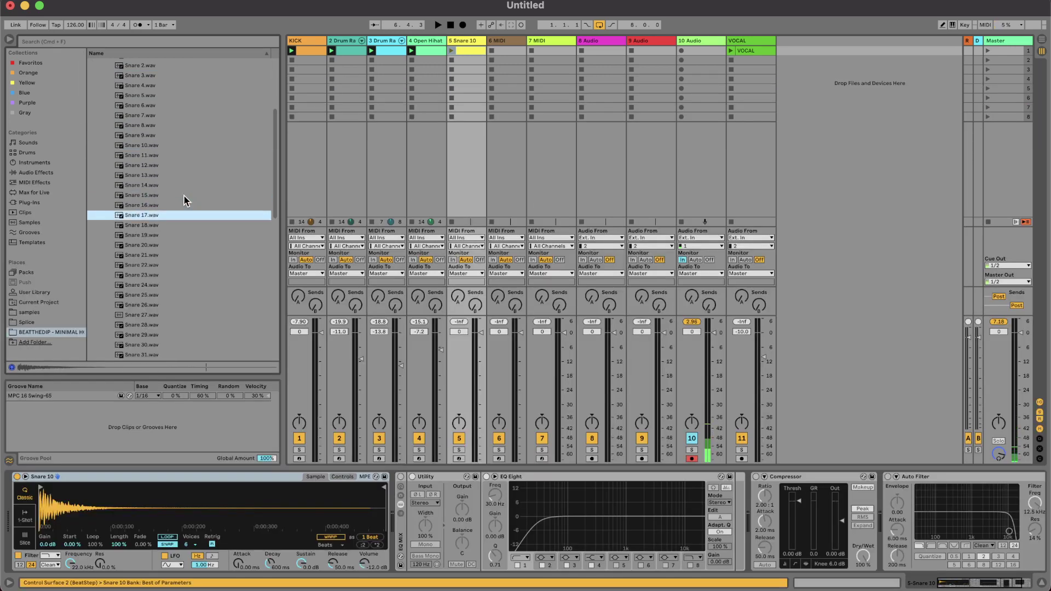
key(Down)
key(Down)
key(Down)
key(Down)
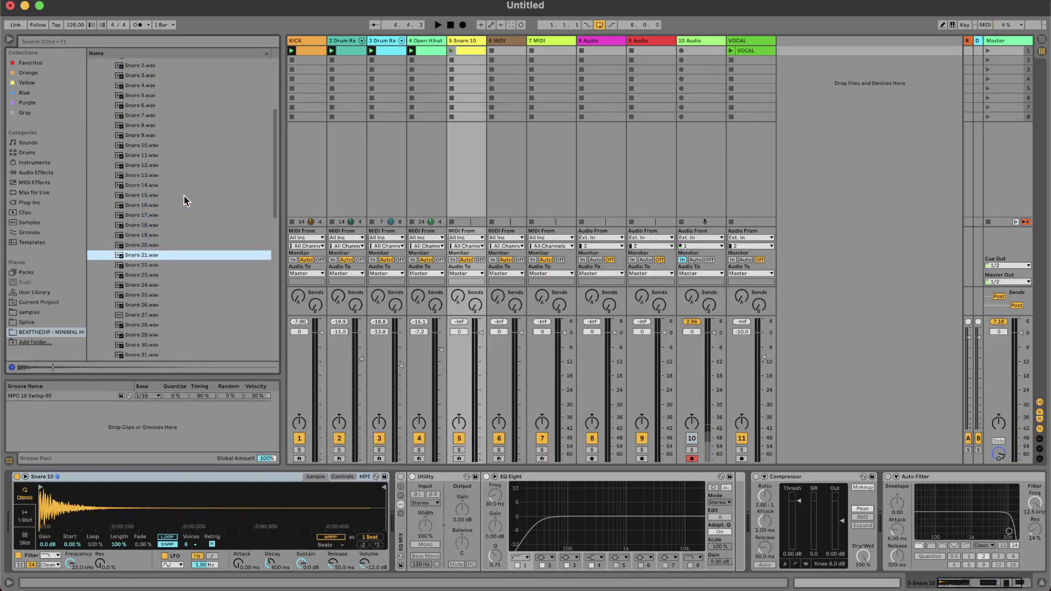
key(Up)
key(Down)
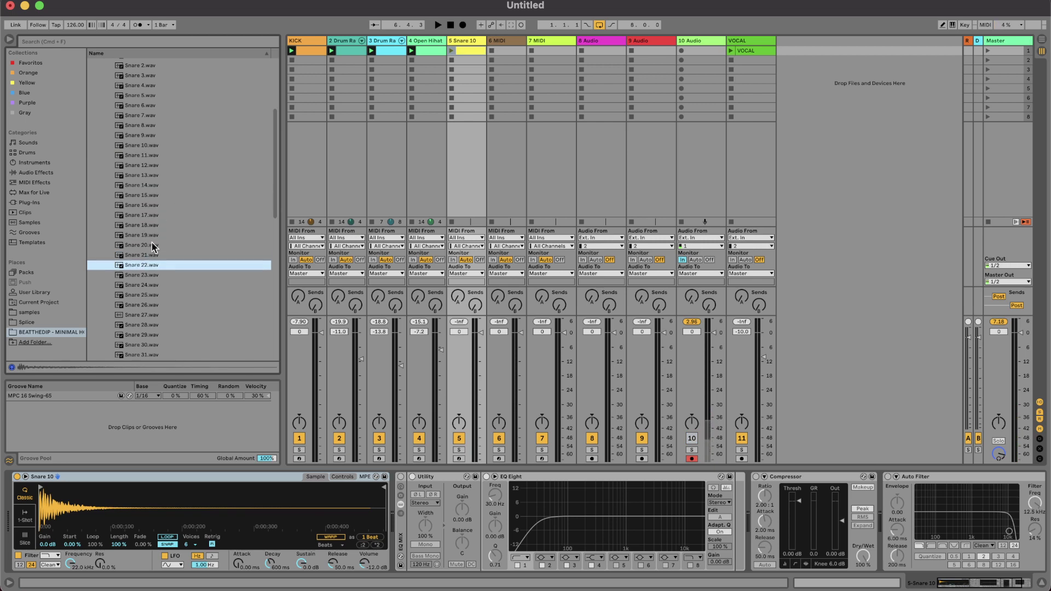
double_click(146, 267)
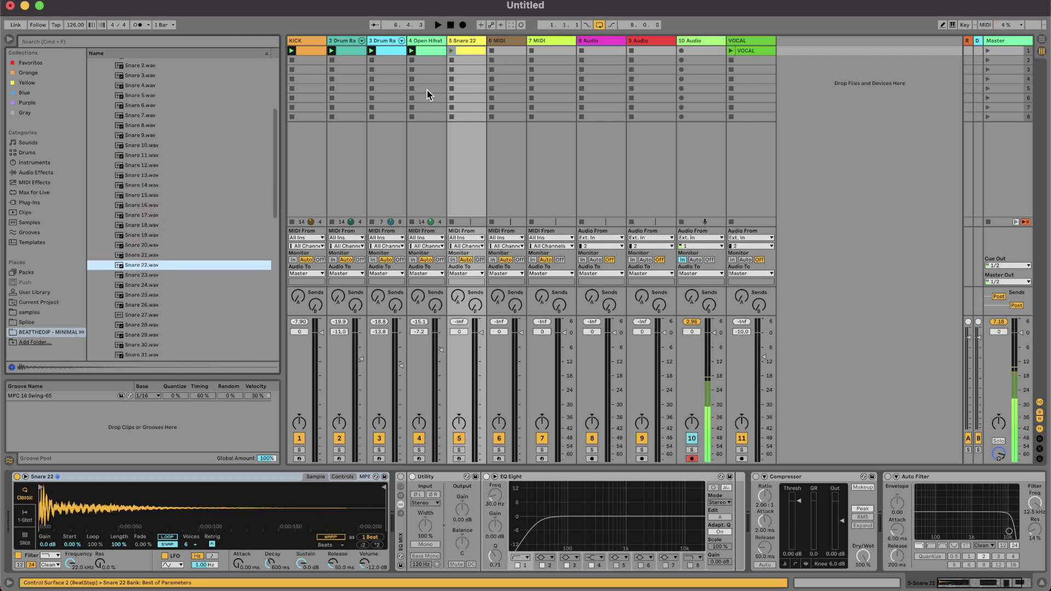
Add a C3 note at 1.2.4 in the snare clip and set the snare track's volume to -10.3 dB.
double_click(464, 52)
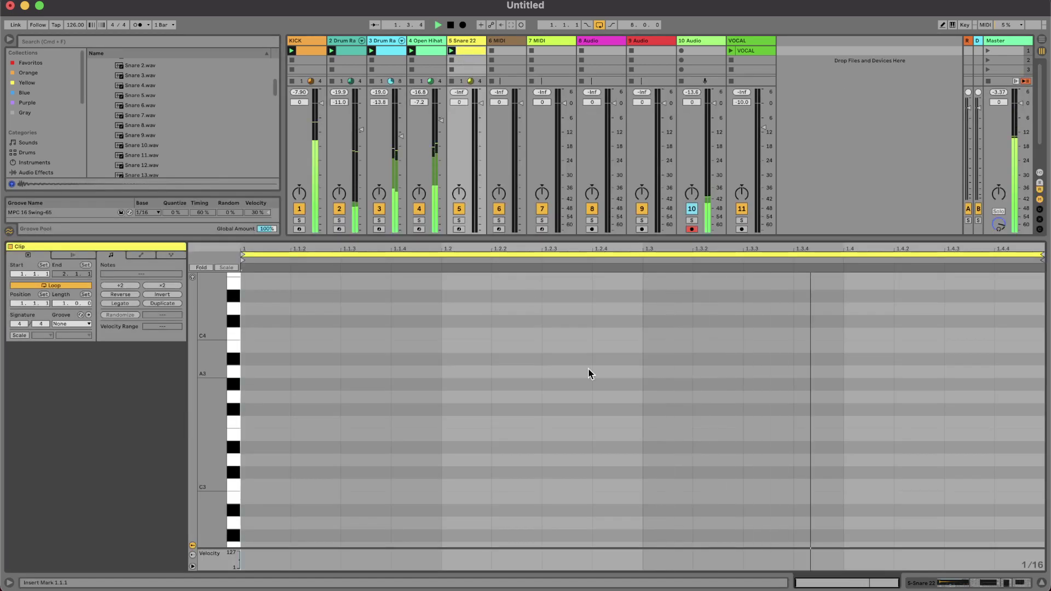
double_click(624, 484)
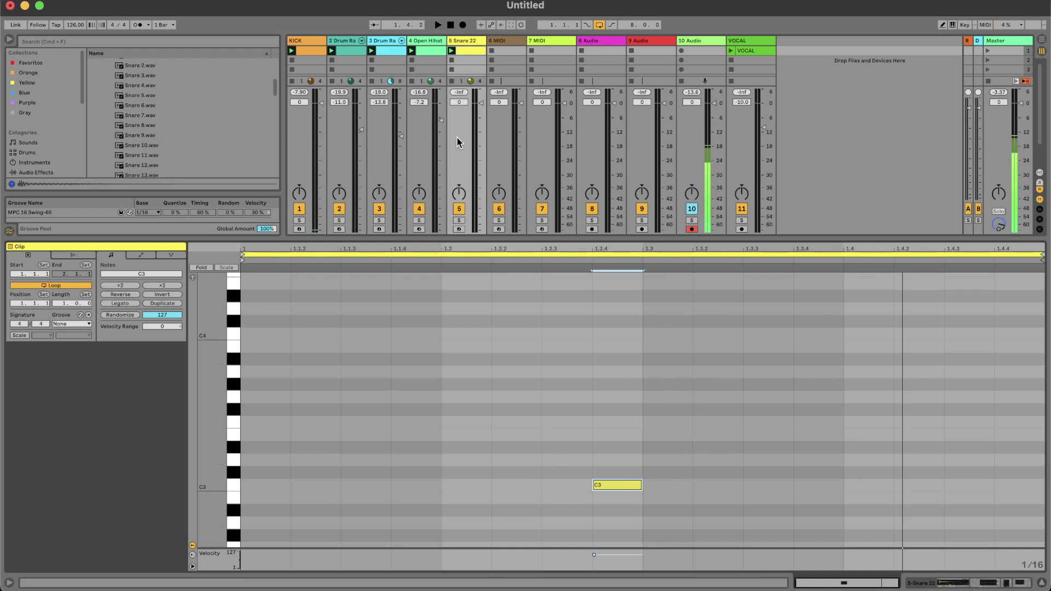
click(479, 128)
key(space)
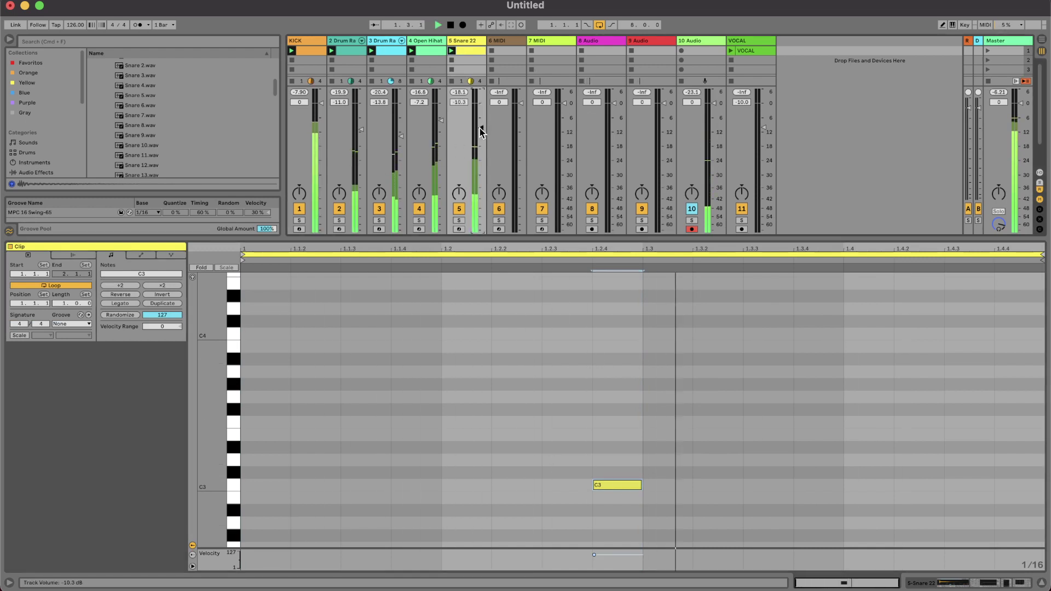
Duplicate the snare loop to two bars and add another C3 note at 2.3.2.
click(162, 303)
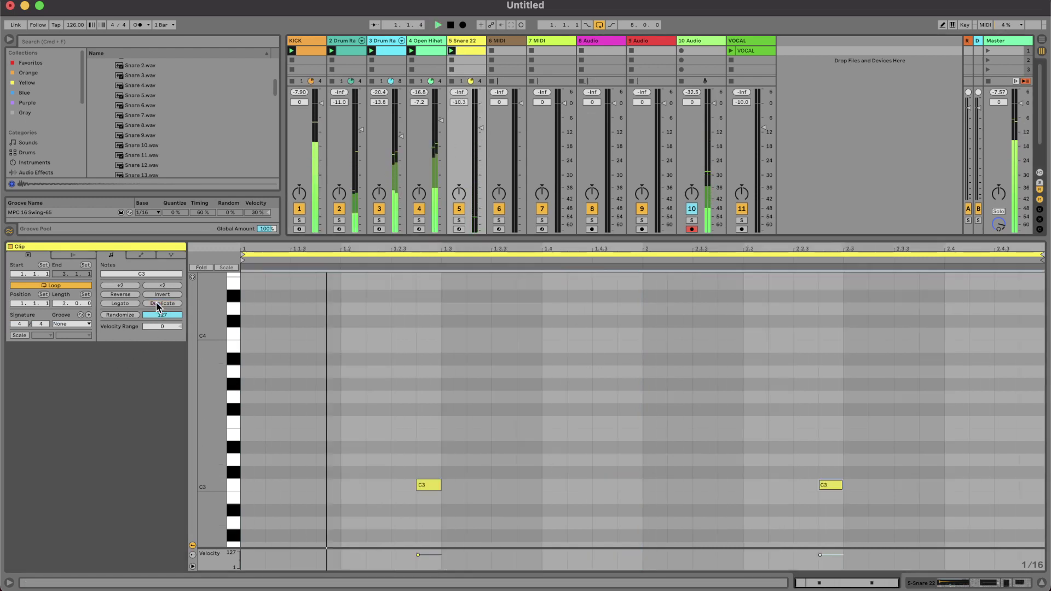
double_click(891, 485)
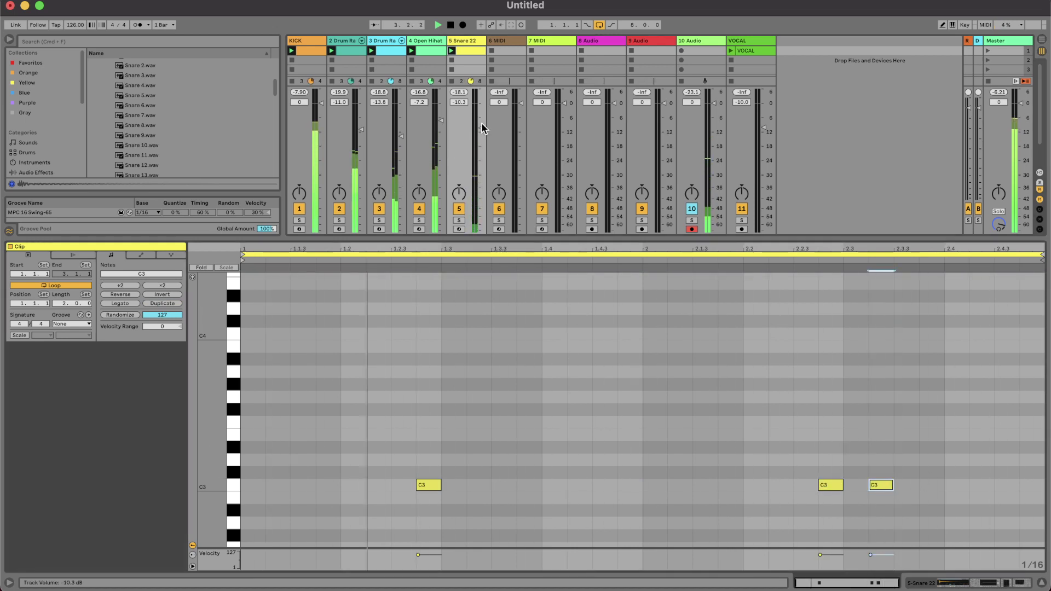
Set the snare track's volume to 1.0 dB.
drag(481, 127, 481, 125)
text(1)
key(Return)
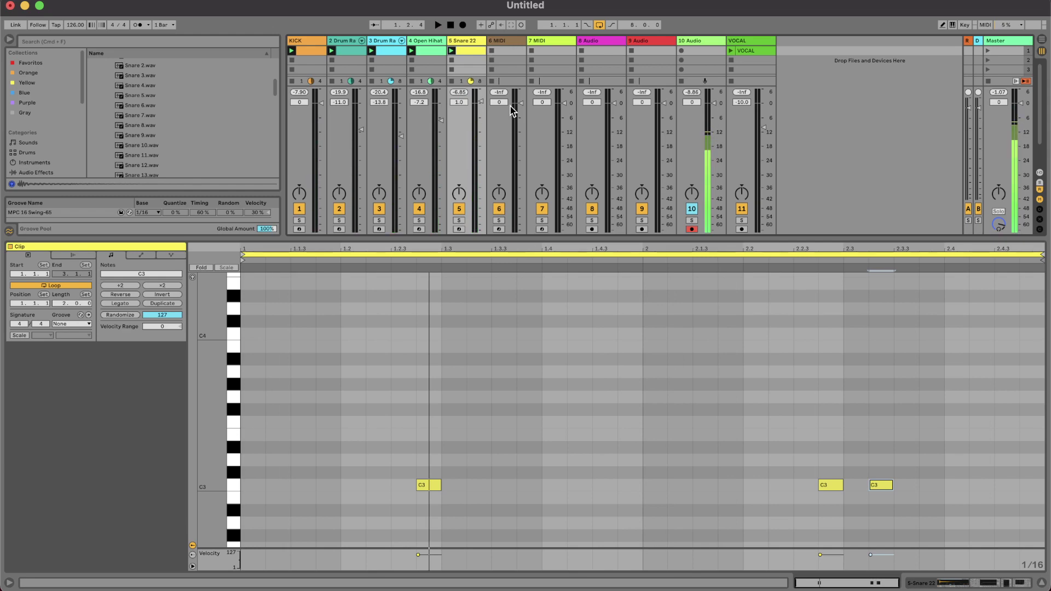
Load an empty Drum Rack from the instruments onto track 6.
click(511, 40)
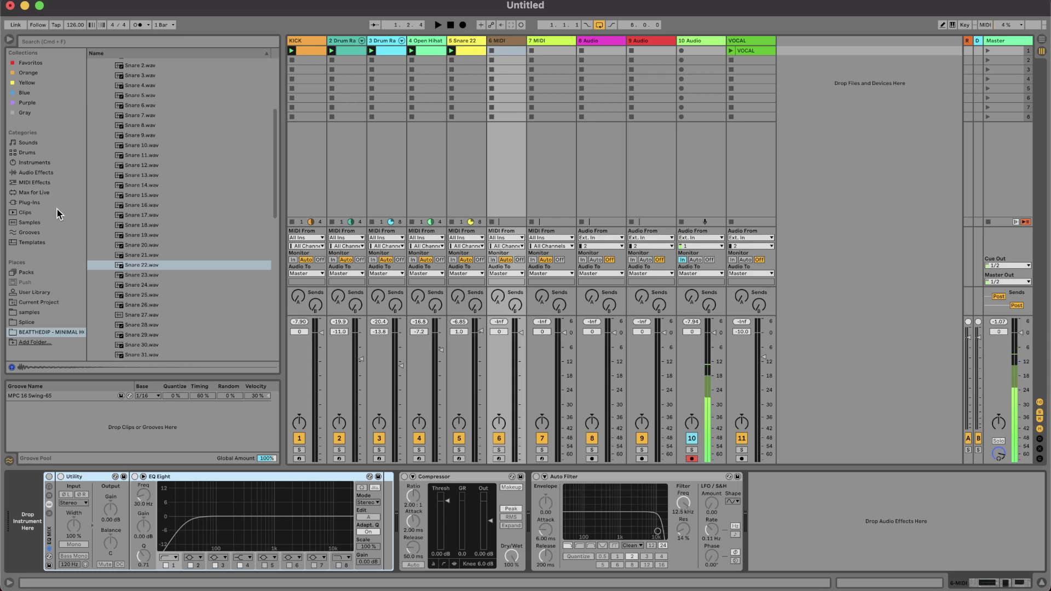
click(44, 165)
drag(118, 90, 507, 42)
Preview more samples in the pack's Snares folder and load Snare 45.wav into the Drum Rack's C1 pad.
click(41, 314)
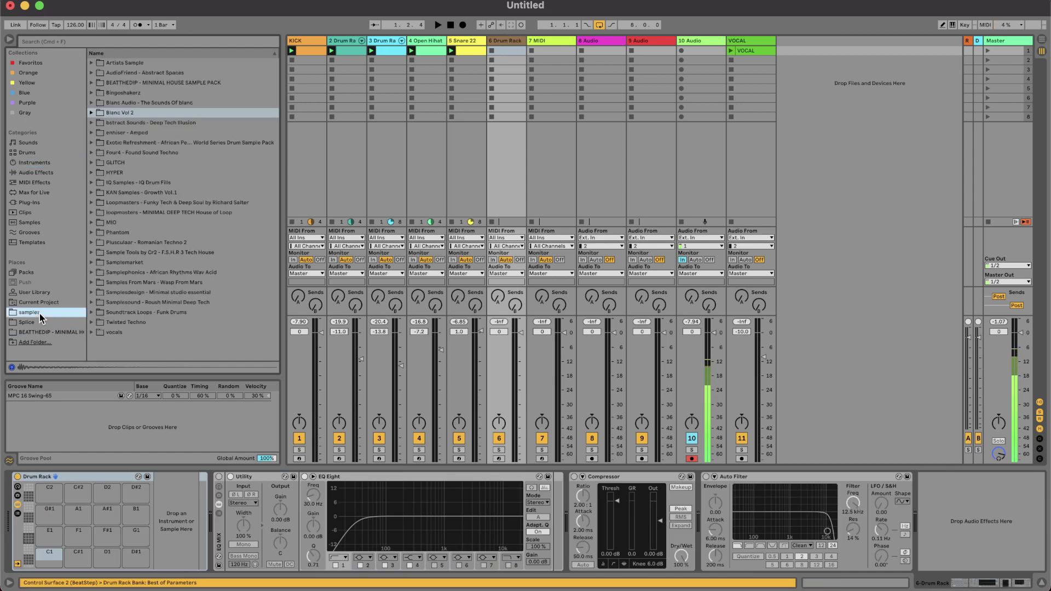
click(36, 332)
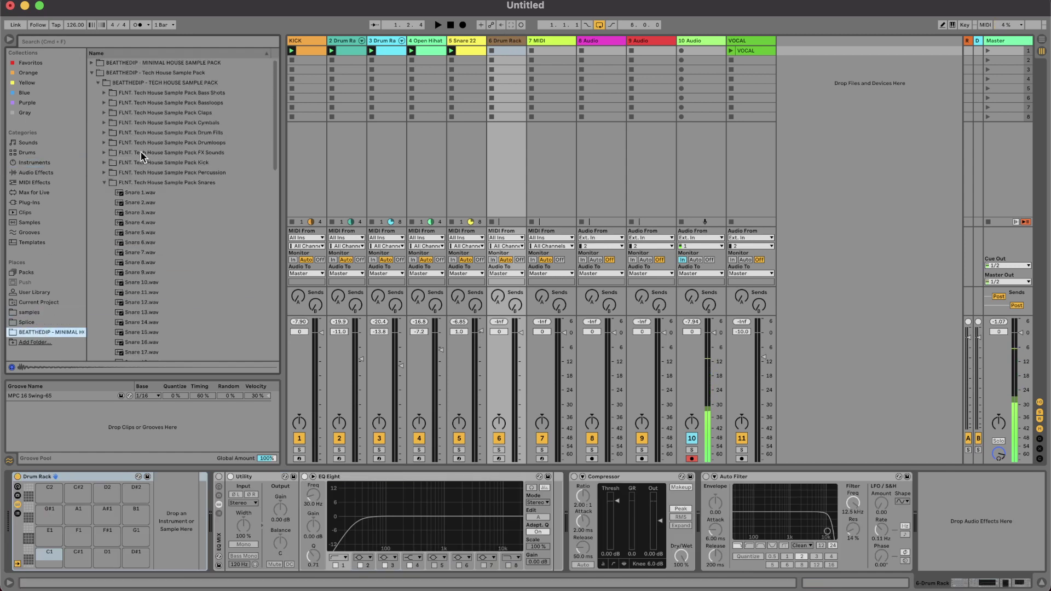
click(103, 183)
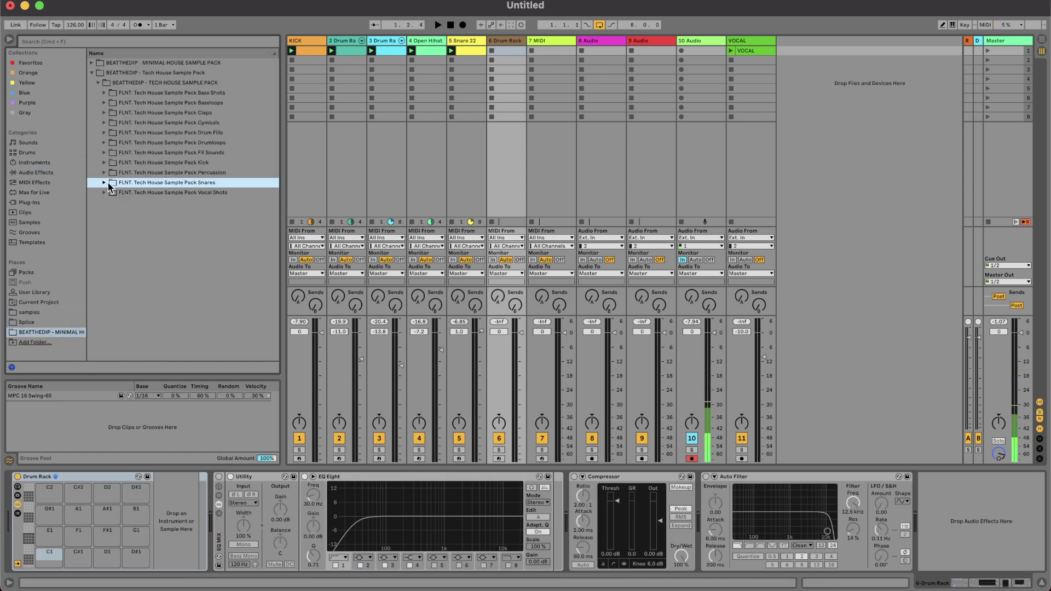
click(105, 183)
scroll(105, 183, down, 10)
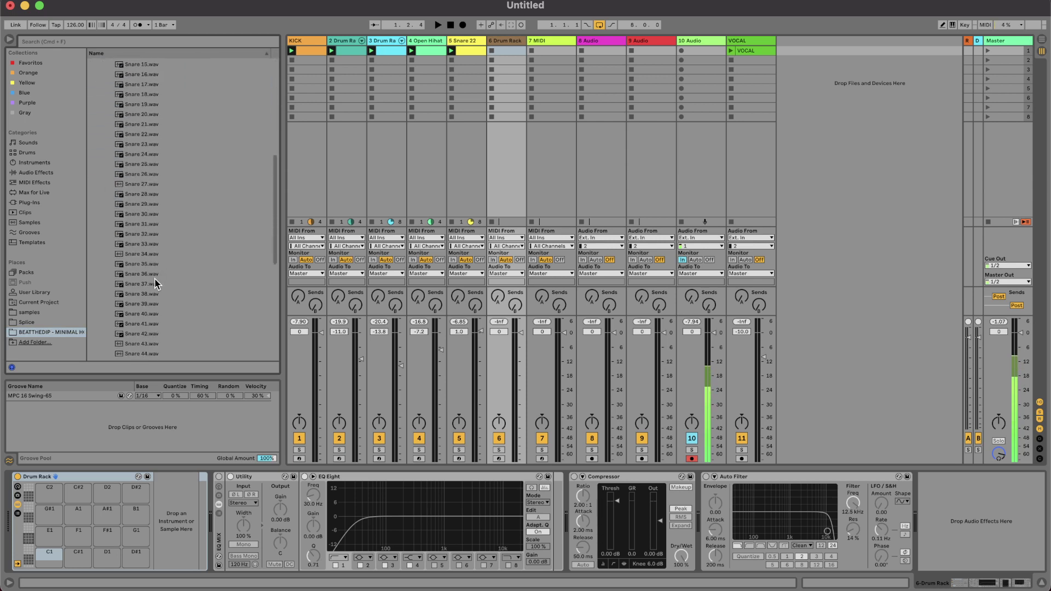
click(155, 279)
key(Down)
key(Down)
key(Down)
key(Down)
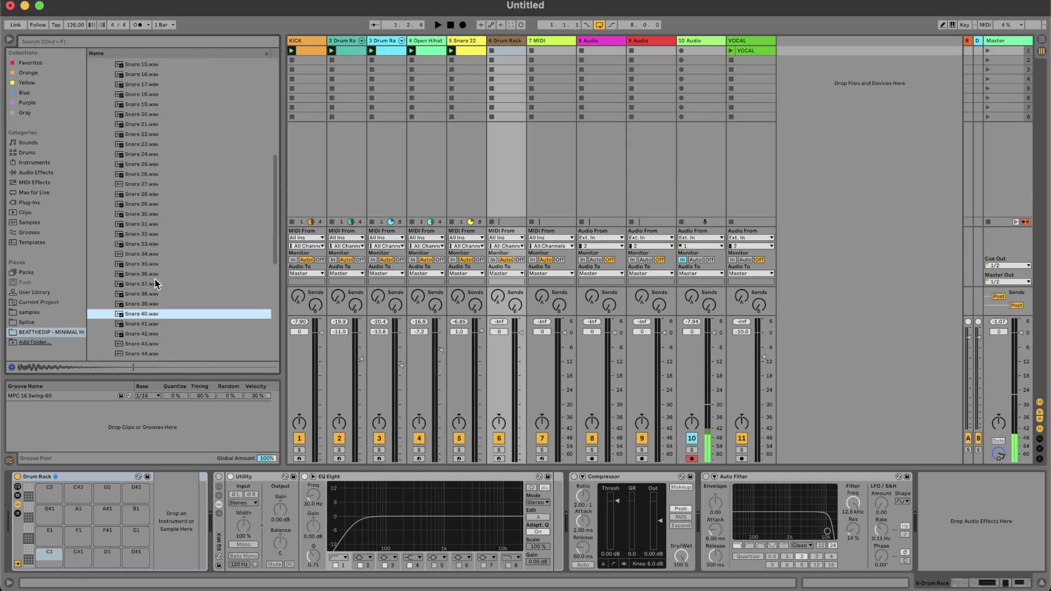
key(Down)
key(Down)
key(Down)
key(Down)
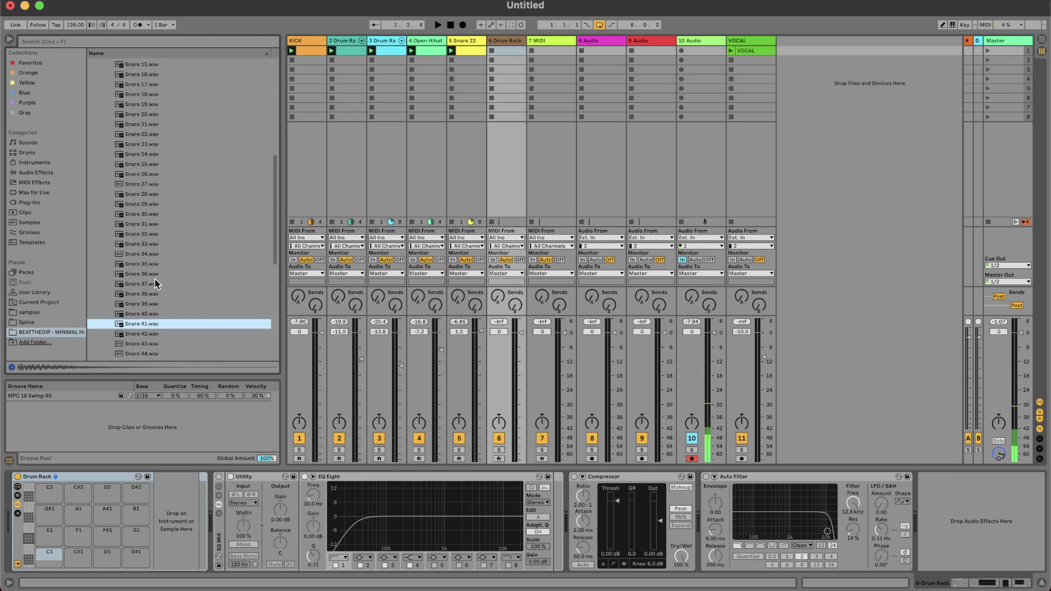
key(Down)
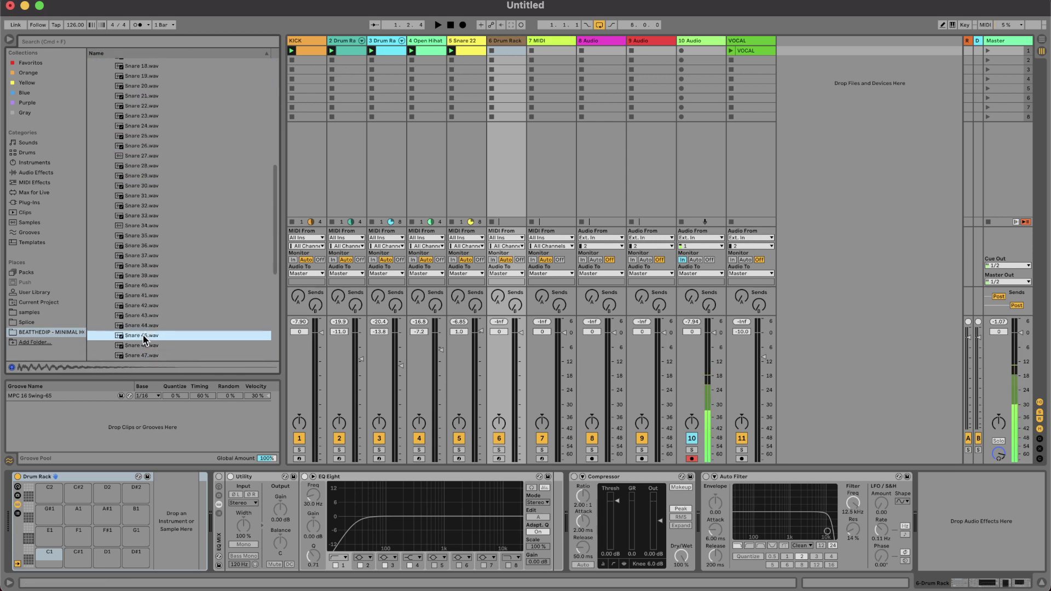
drag(141, 335, 49, 553)
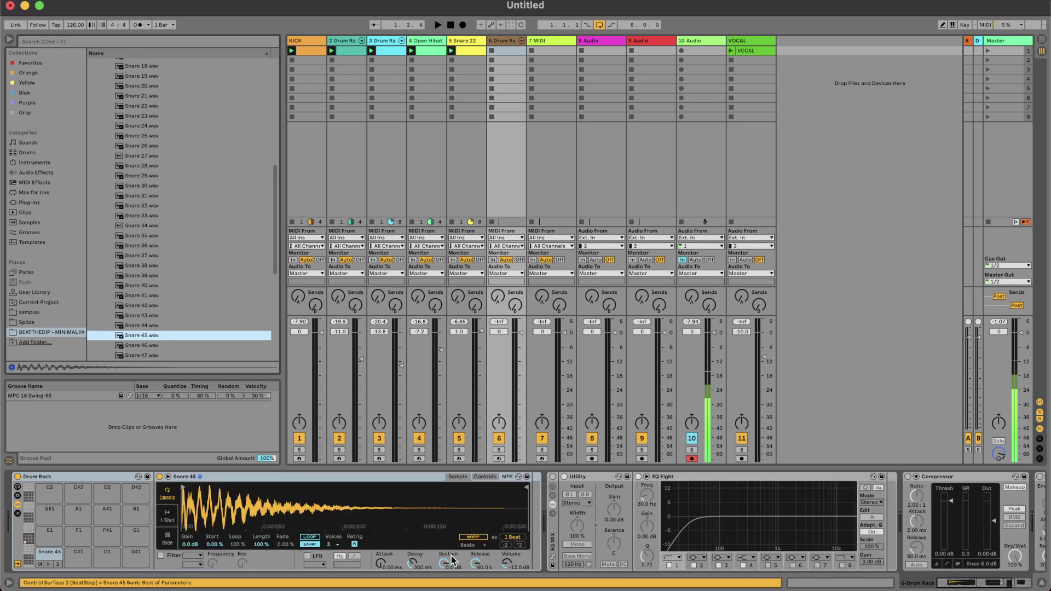
Set Snare 45's sustain to -inf dB and decay to 347 ms, and enable its filter at 701 Hz with 41 % resonance.
drag(452, 560, 443, 568)
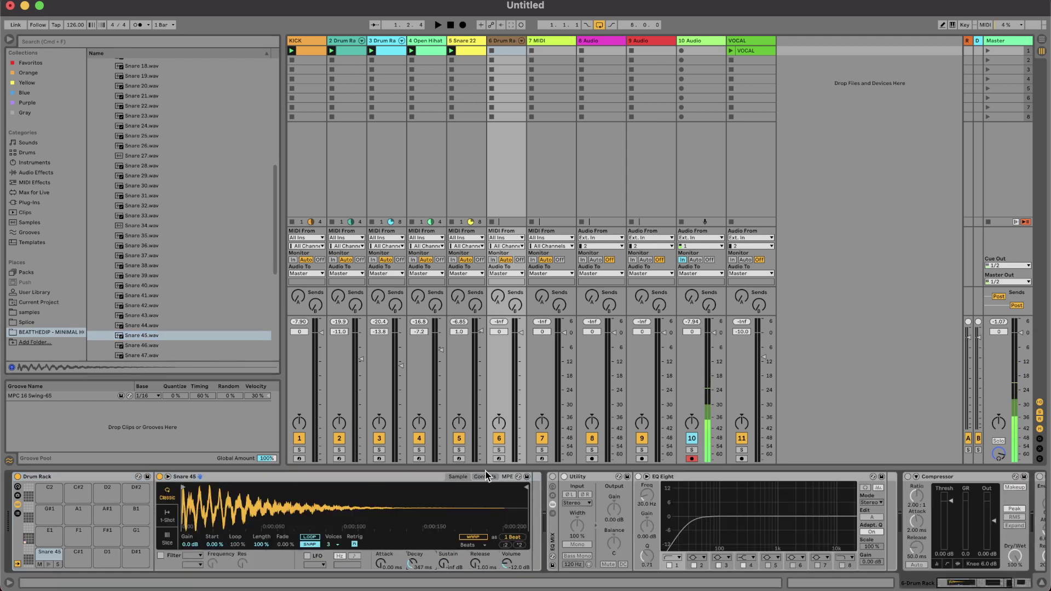
click(484, 477)
click(160, 555)
drag(261, 528, 223, 523)
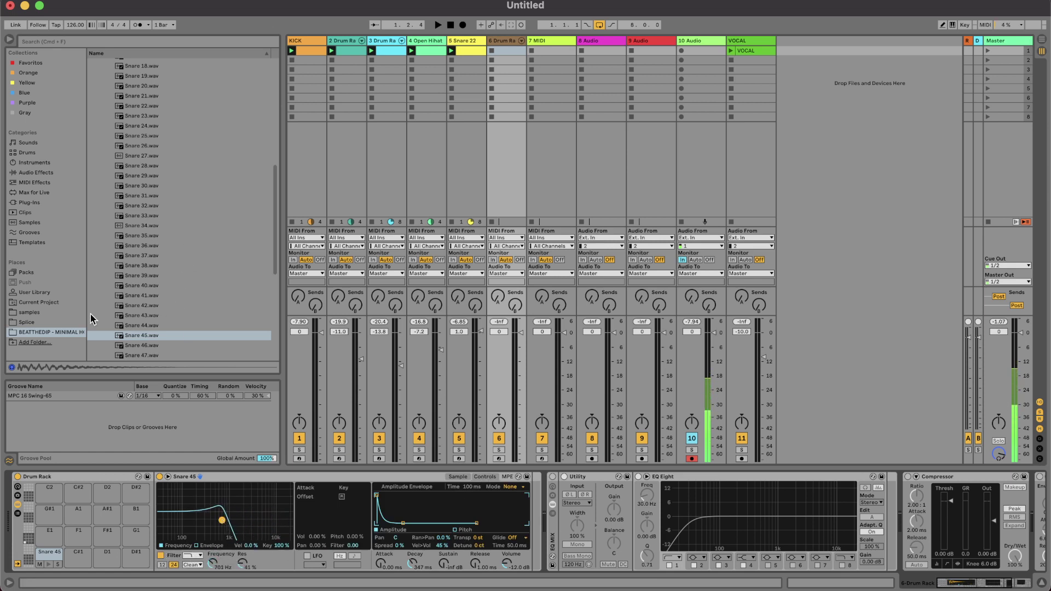
Preview samples in the pack's Percussion folder and load Percussion 2.wav into the Drum Rack's C#1 pad.
scroll(179, 305, up, 10)
click(103, 182)
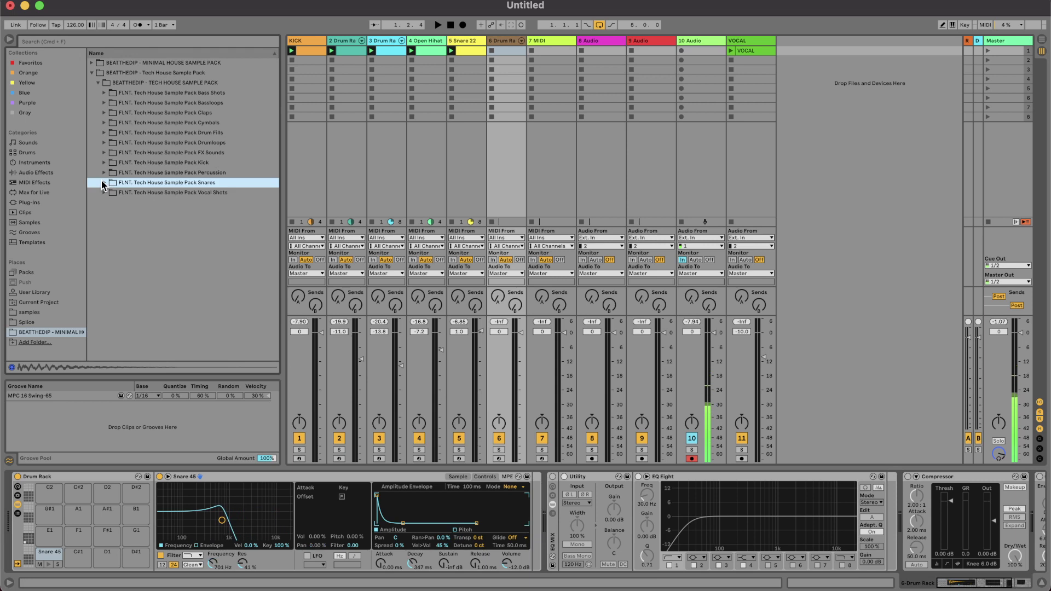
click(103, 173)
scroll(164, 167, down, 8)
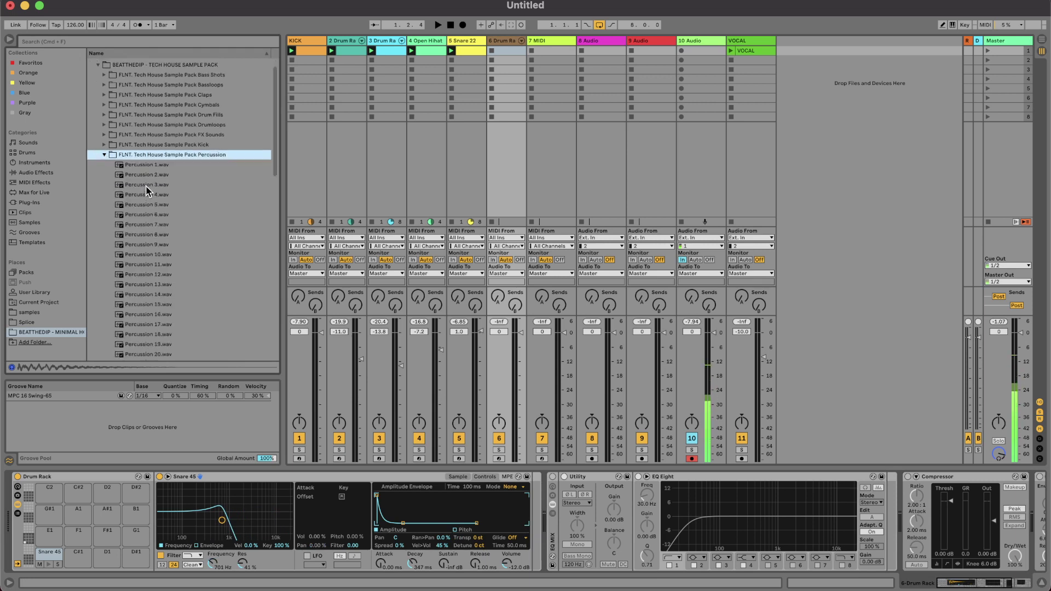
scroll(165, 156, up, 4)
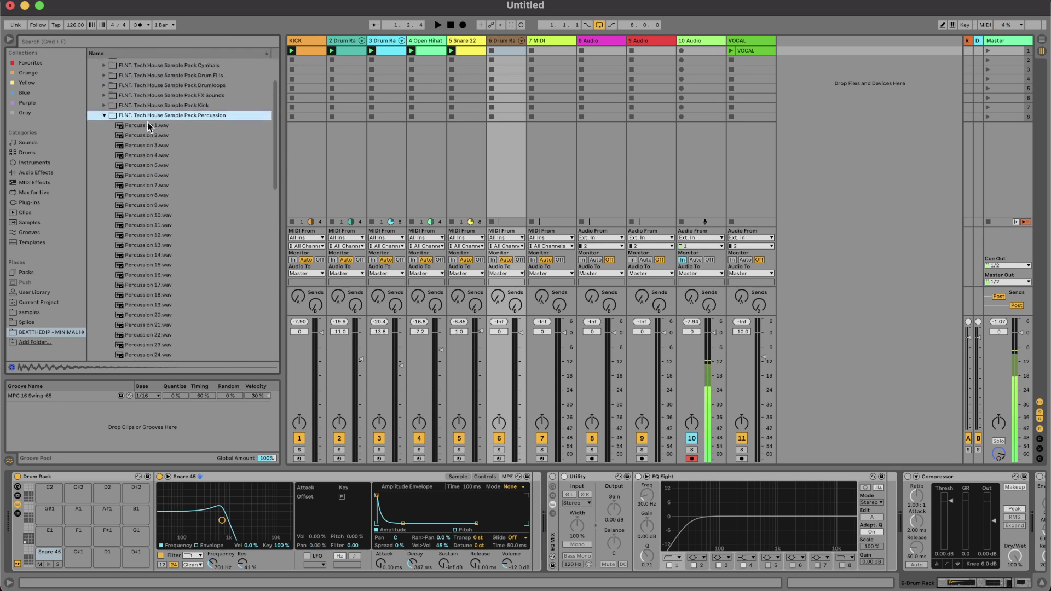
click(147, 127)
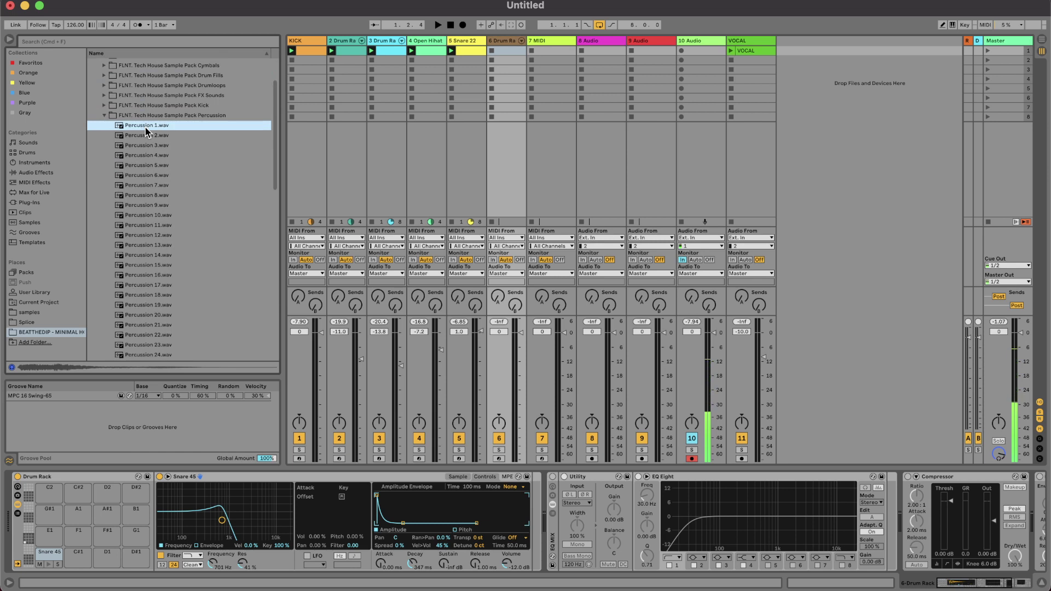
key(Down)
key(Down)
key(Down)
key(Up)
key(Up)
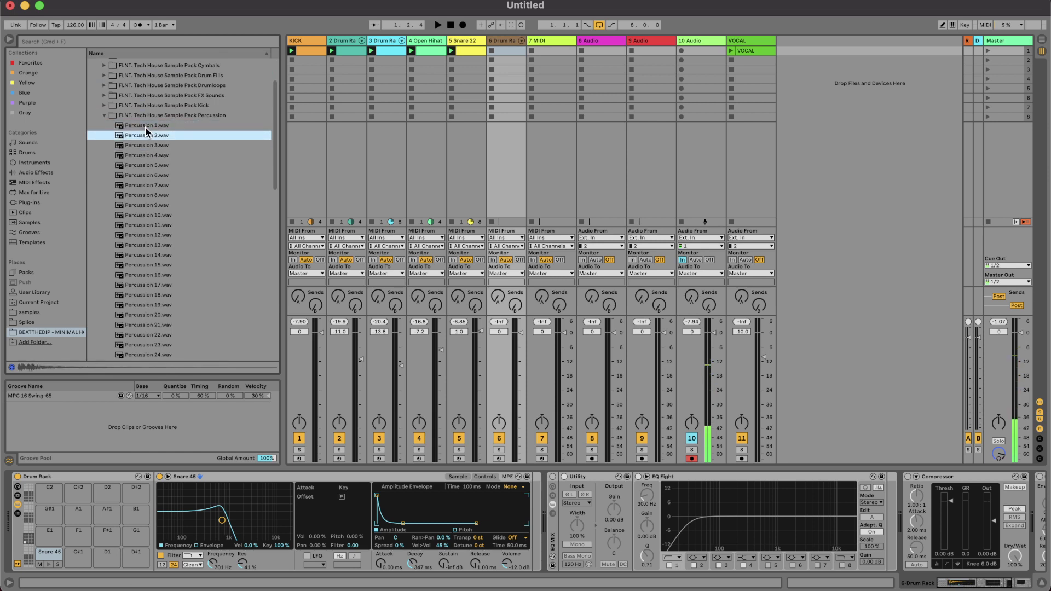
drag(147, 137, 78, 554)
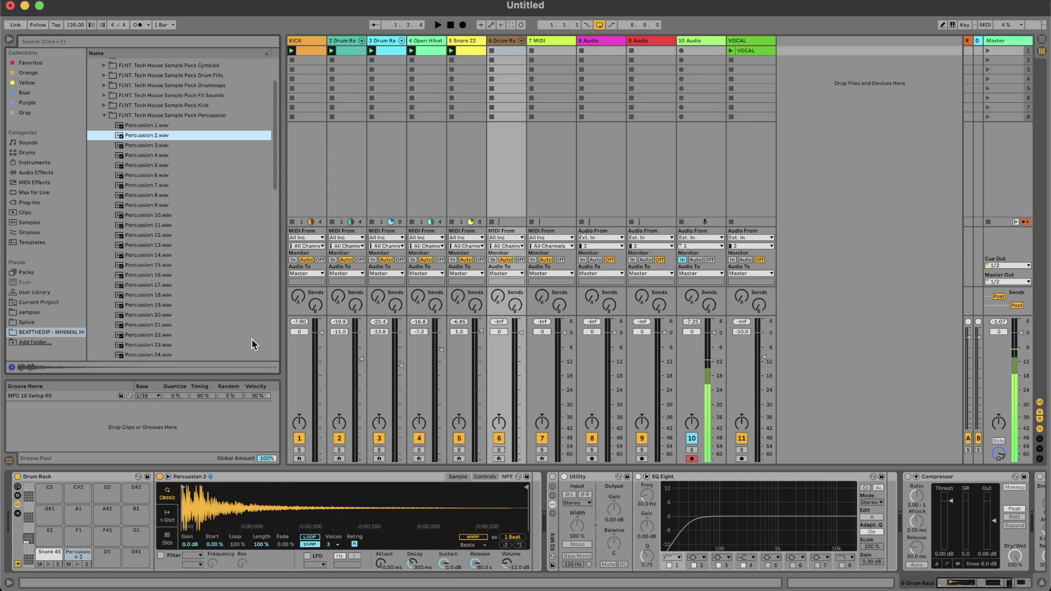
Preview Percussion 30.wav in the Percussion folder and load it into the Drum Rack's D1 pad.
scroll(182, 233, down, 5)
click(169, 270)
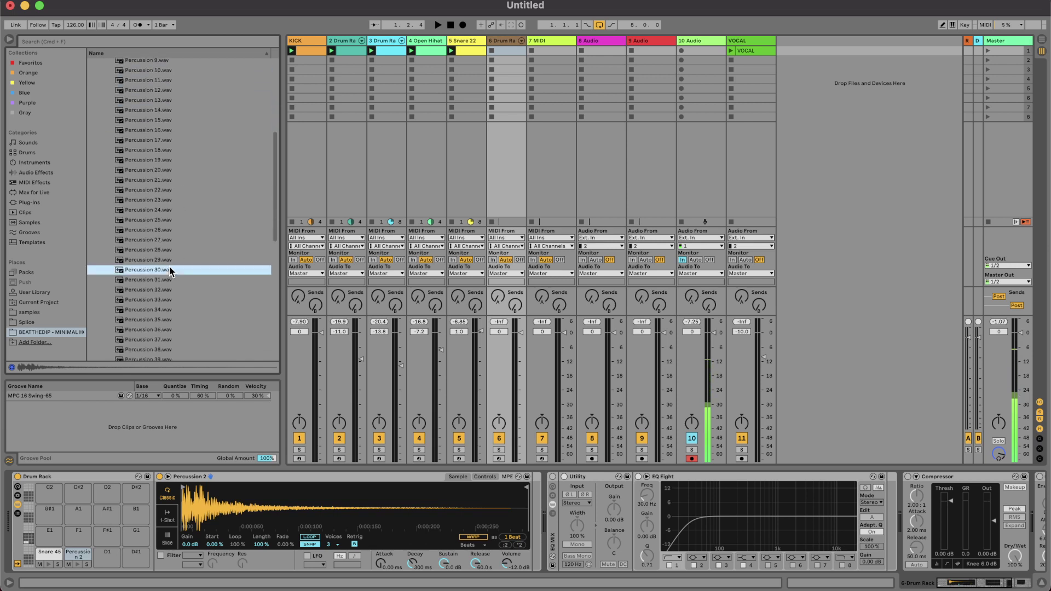
key(Down)
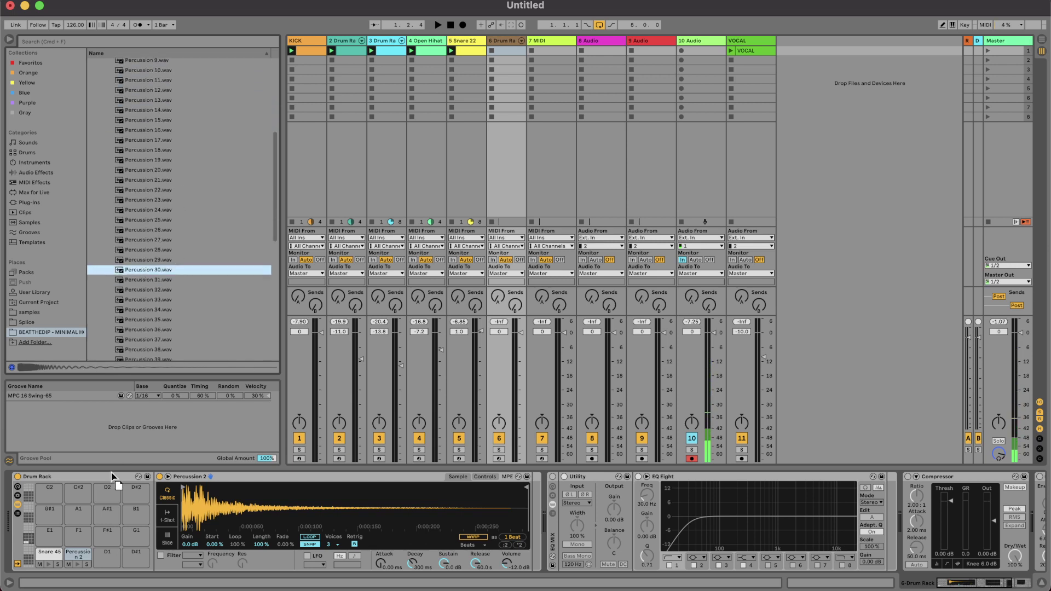
key(Return)
Preview further percussion samples and load Percussion 54.wav and Percussion 55.wav together into the D#1 and E1 pads.
key(Down)
key(Down)
key(Down)
key(Down)
key(Down)
key(Down)
key(Down)
key(Down)
key(Down)
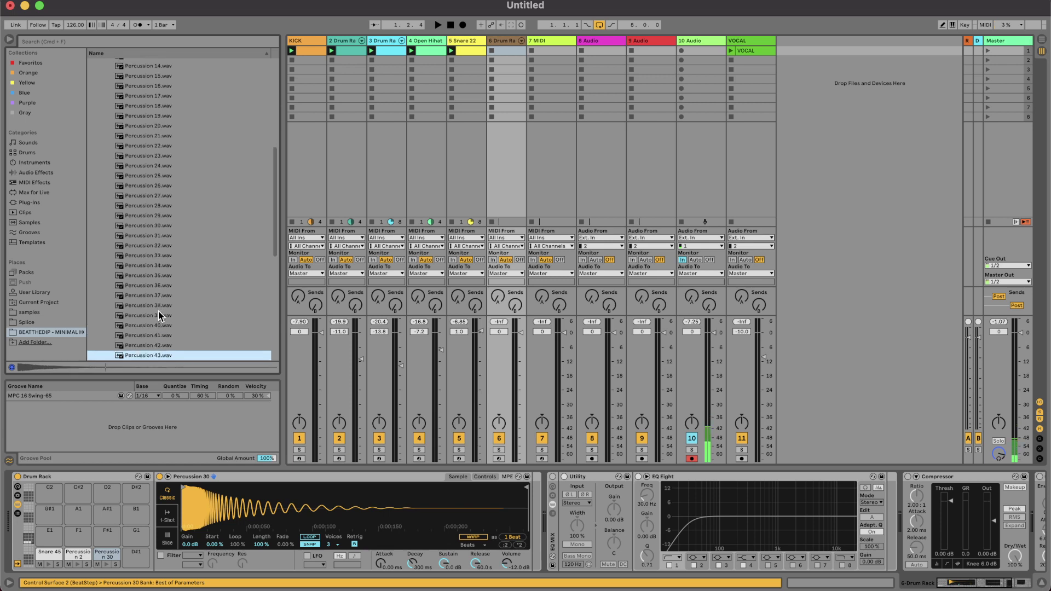
key(Down)
key(Down)
key(Down)
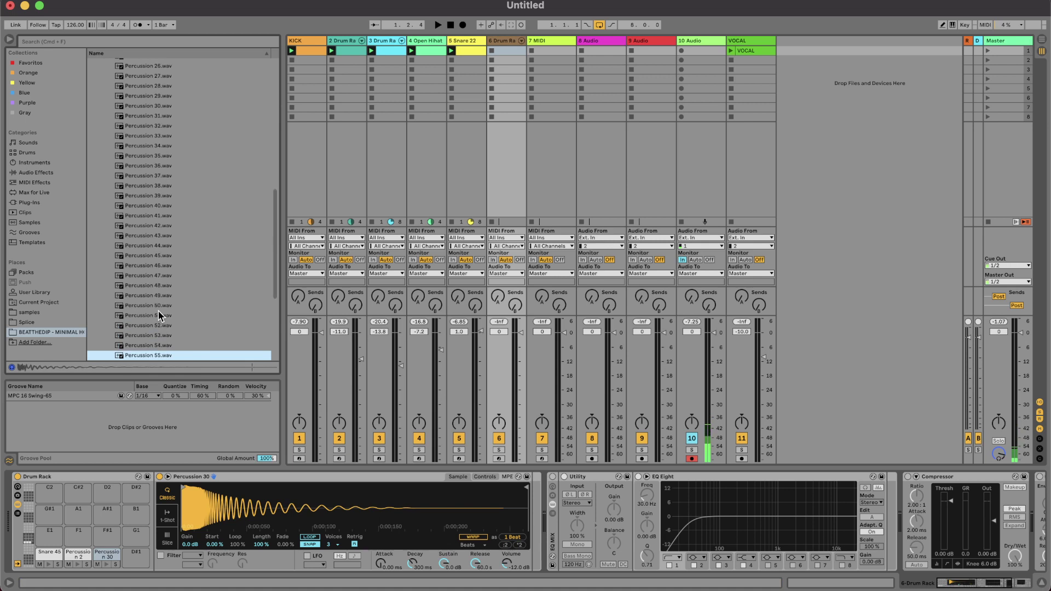
key(Down)
key(Down)
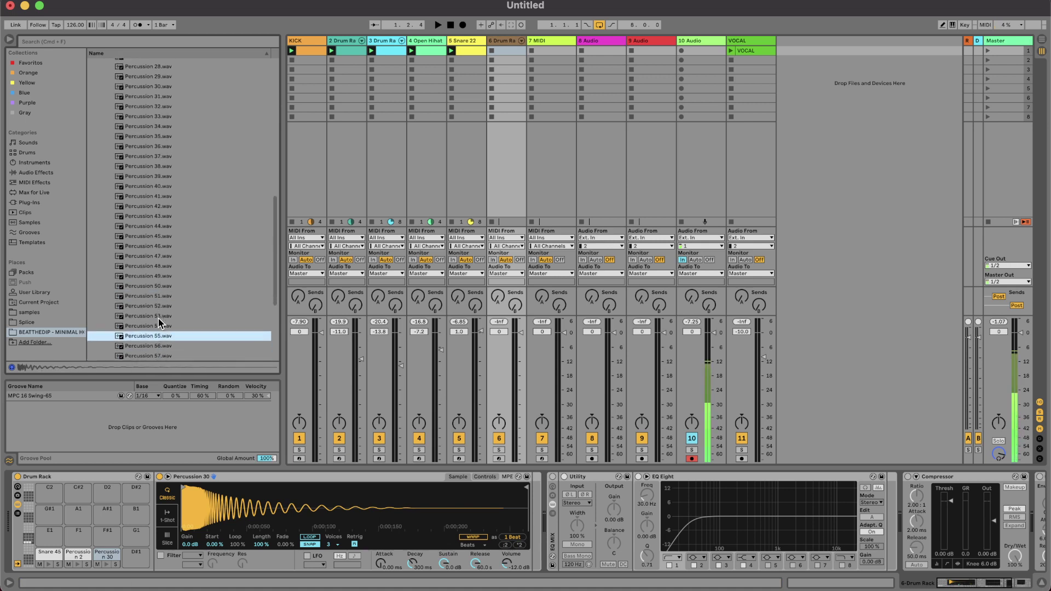
key(shift+Up)
drag(145, 539, 140, 549)
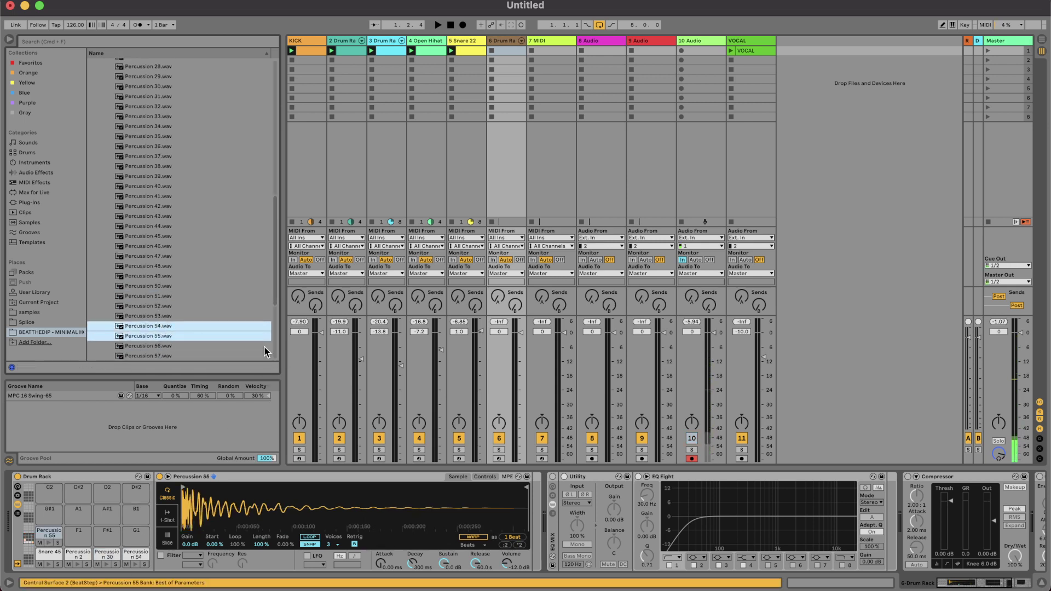
Preview the percussion samples from Percussion 56.wav through Percussion 67.wav.
click(194, 346)
key(Down)
key(Down)
key(Down)
key(Down)
key(Down)
key(Down)
key(Down)
key(Down)
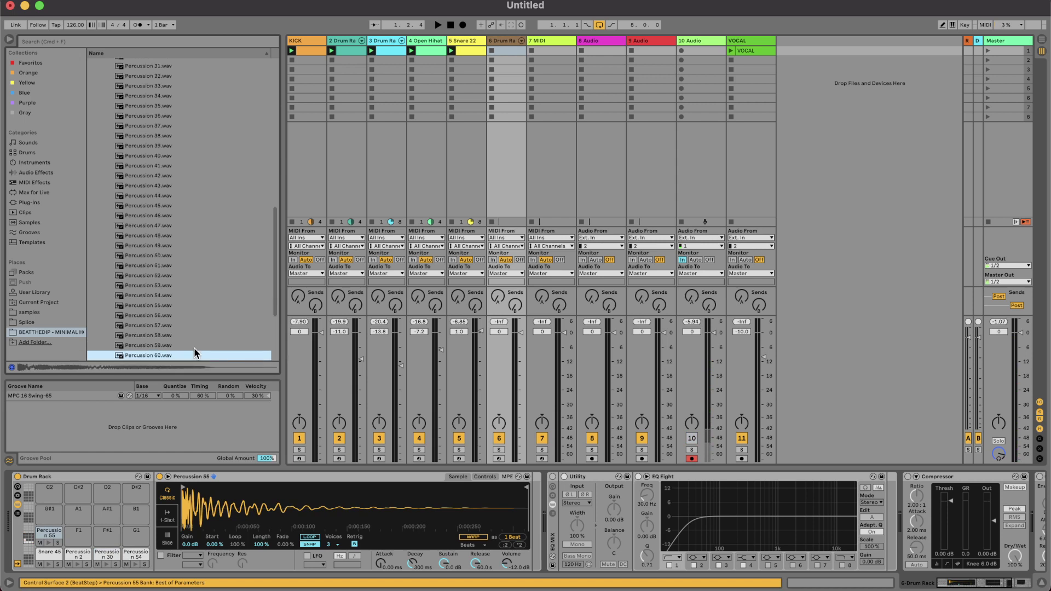
key(Down)
key(Down)
key(Down)
key(Down)
key(Down)
key(Down)
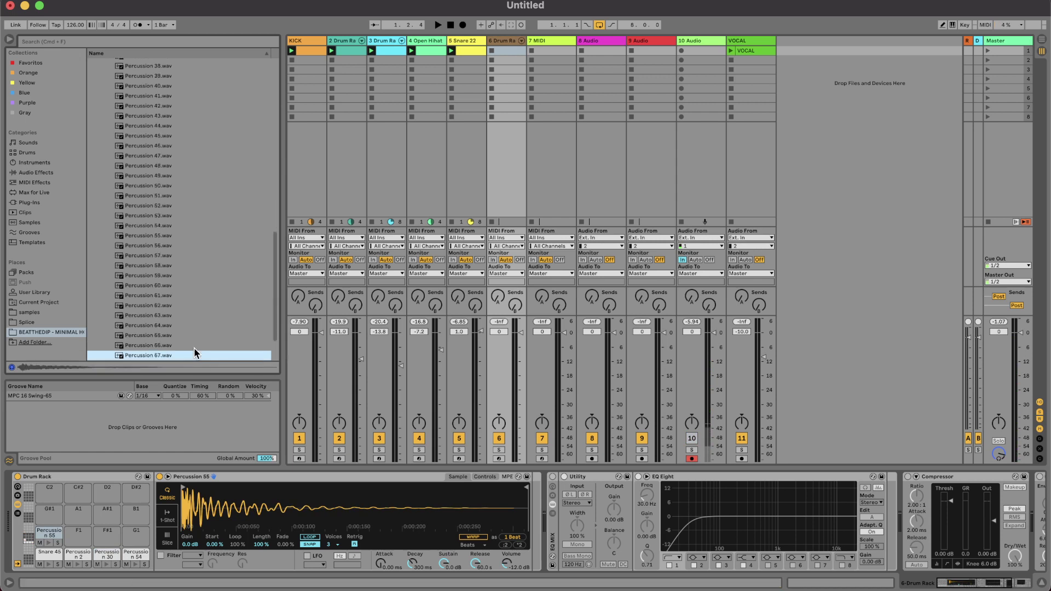
Load Percussion 15.wav into the Drum Rack's F1 pad and Percussion 13.wav into the F#1 pad.
scroll(189, 307, up, 15)
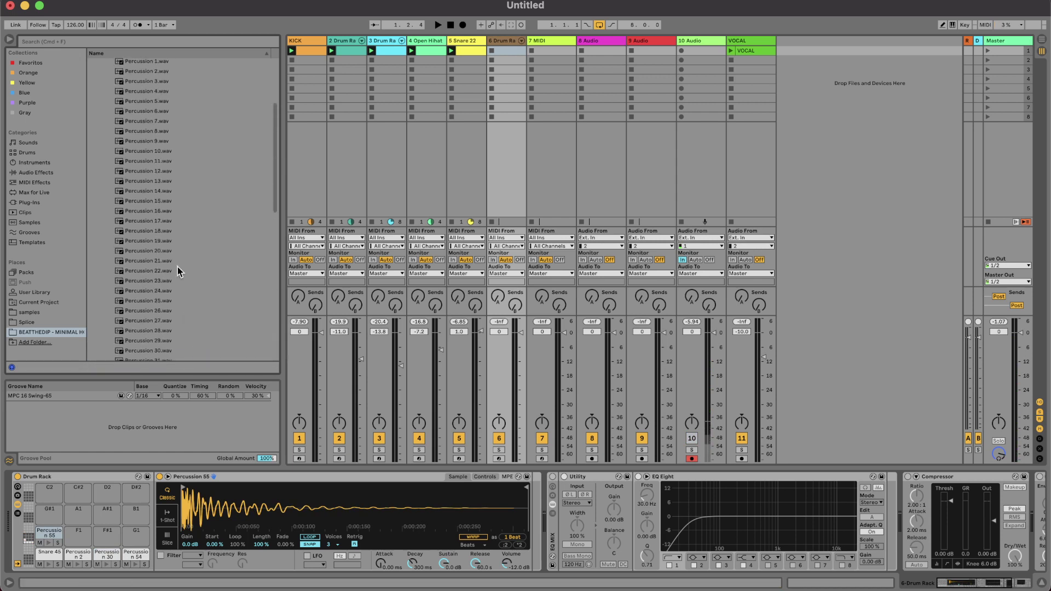
click(165, 201)
drag(165, 201, 80, 539)
click(145, 181)
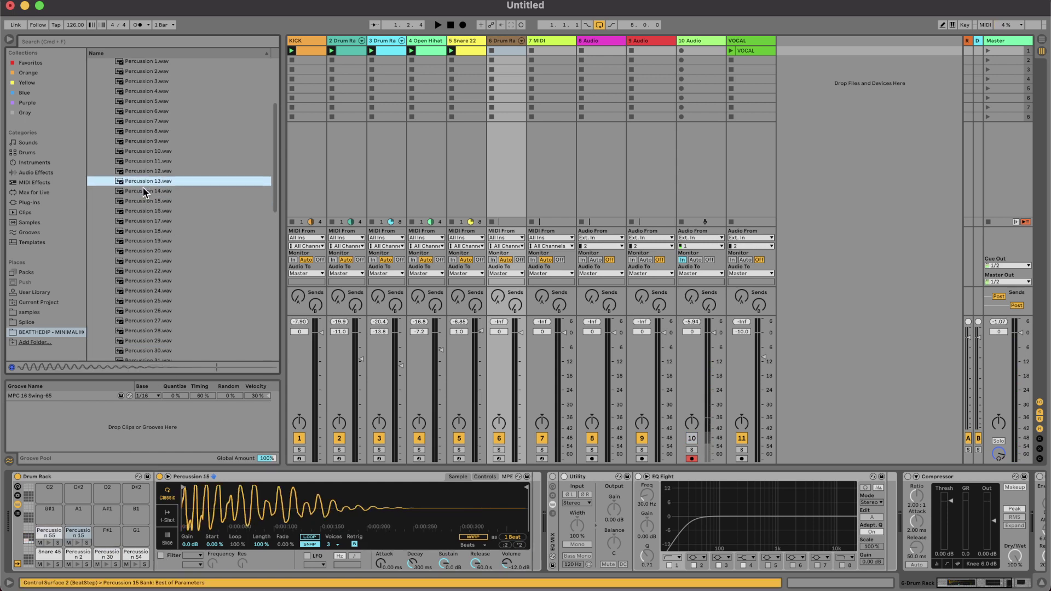
drag(145, 191, 107, 534)
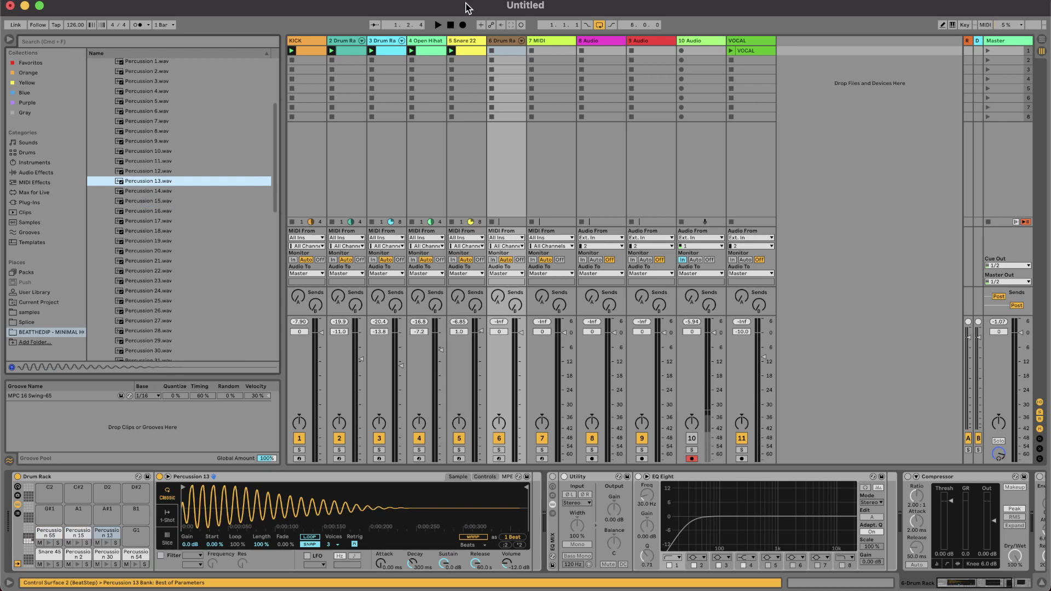
Create a one-bar MIDI clip in track 6's first slot, add a Snare 45 note at 1.1.2, and play it with the full beat.
double_click(501, 55)
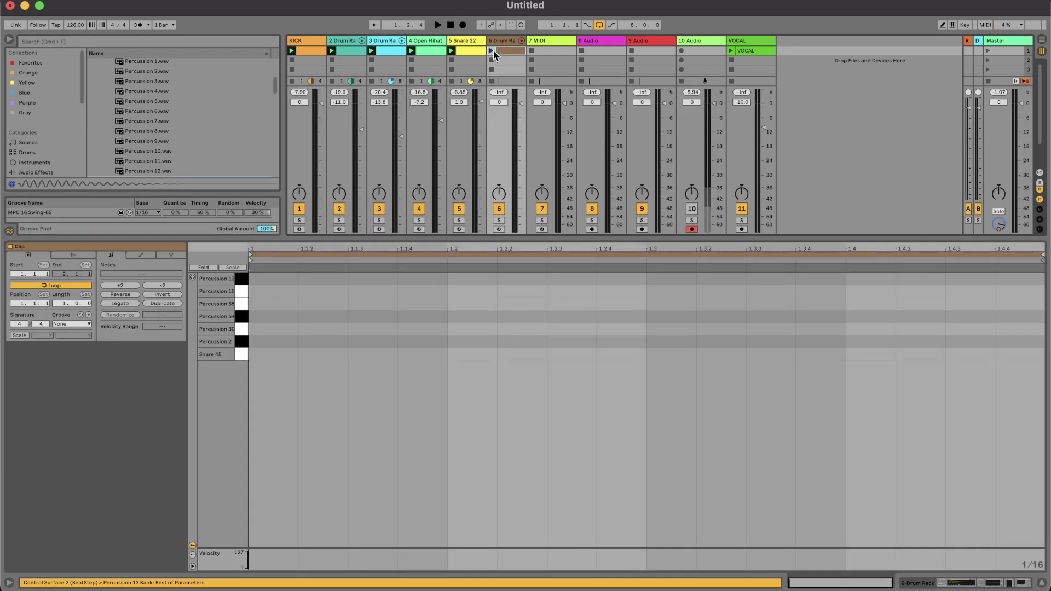
double_click(325, 353)
key(space)
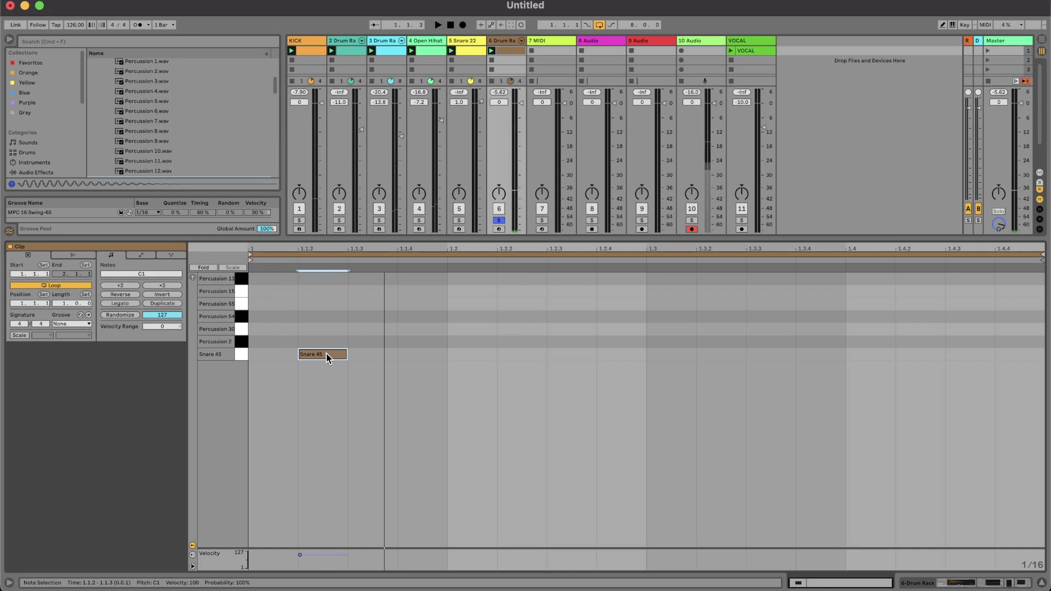
click(499, 220)
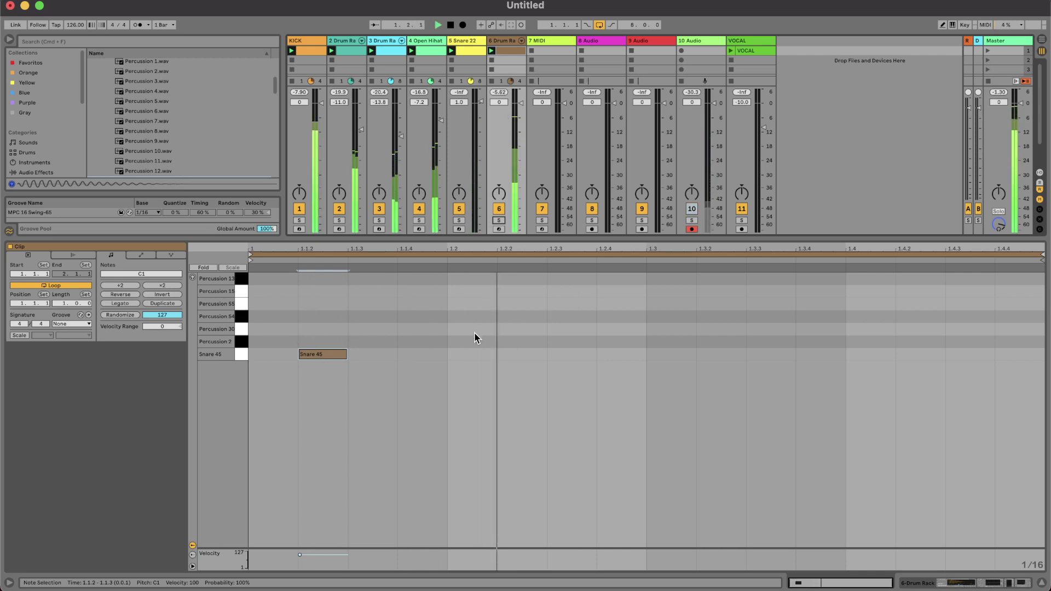
Add a sixteenth-note Percussion 30 hit at 1.2.1 with velocity 53 and check it in playback.
double_click(531, 331)
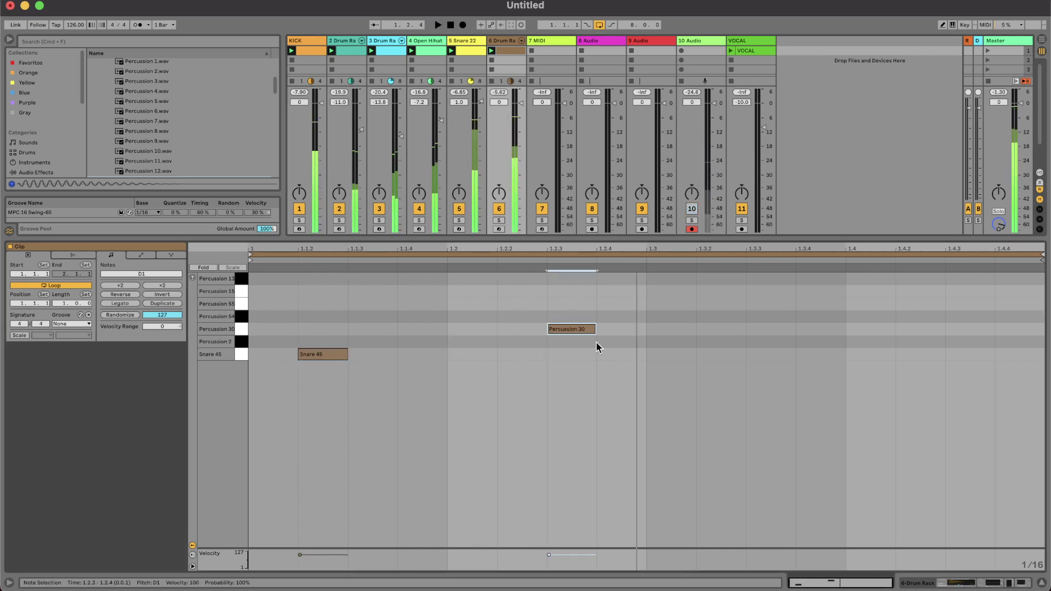
key(Left)
key(super+d)
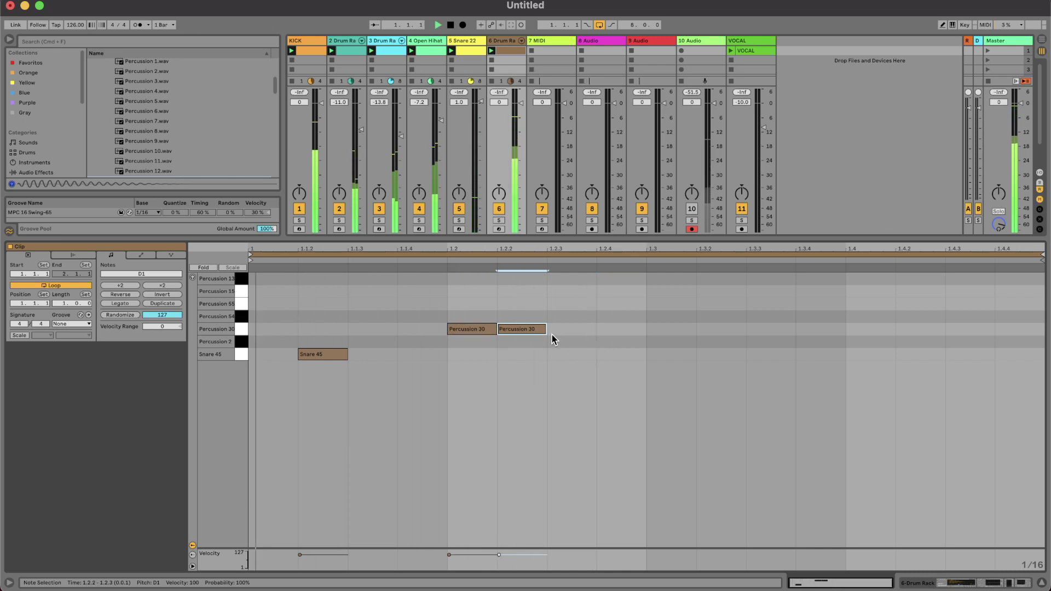
key(Delete)
click(474, 331)
key(space)
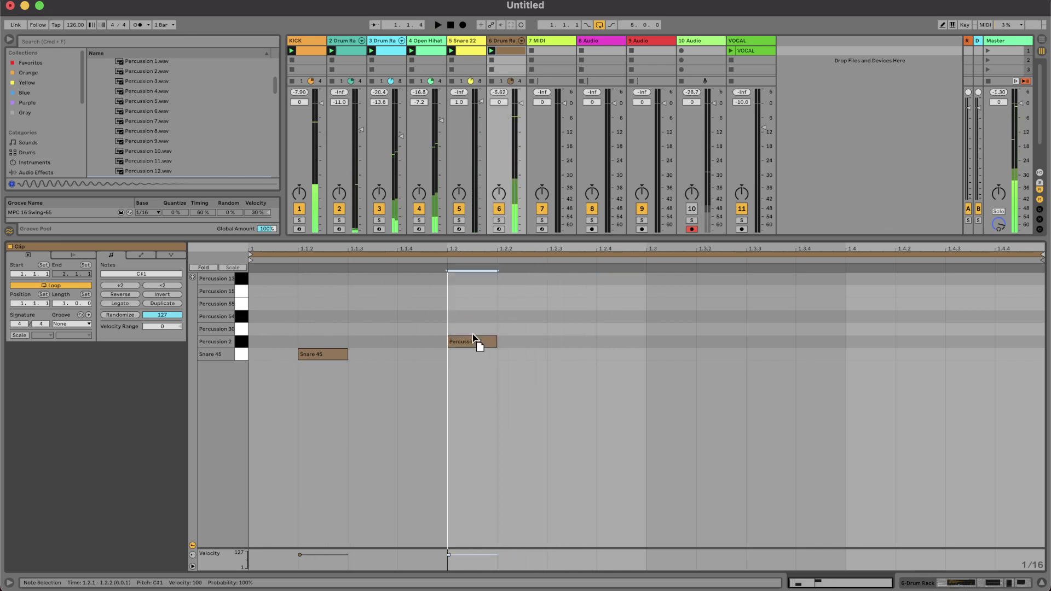
drag(449, 555, 449, 562)
key(space)
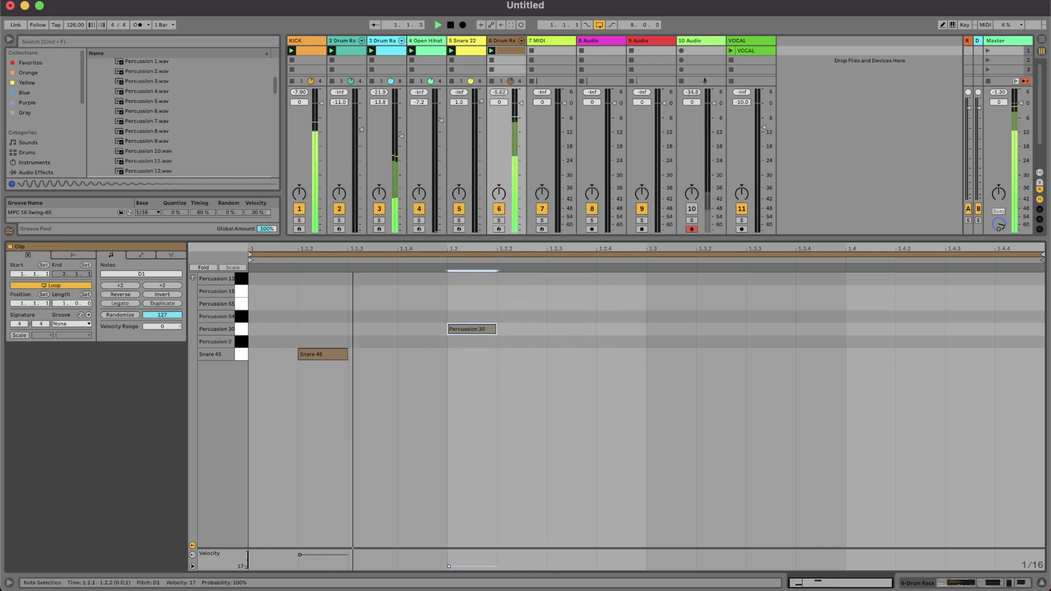
key(space)
key(space)
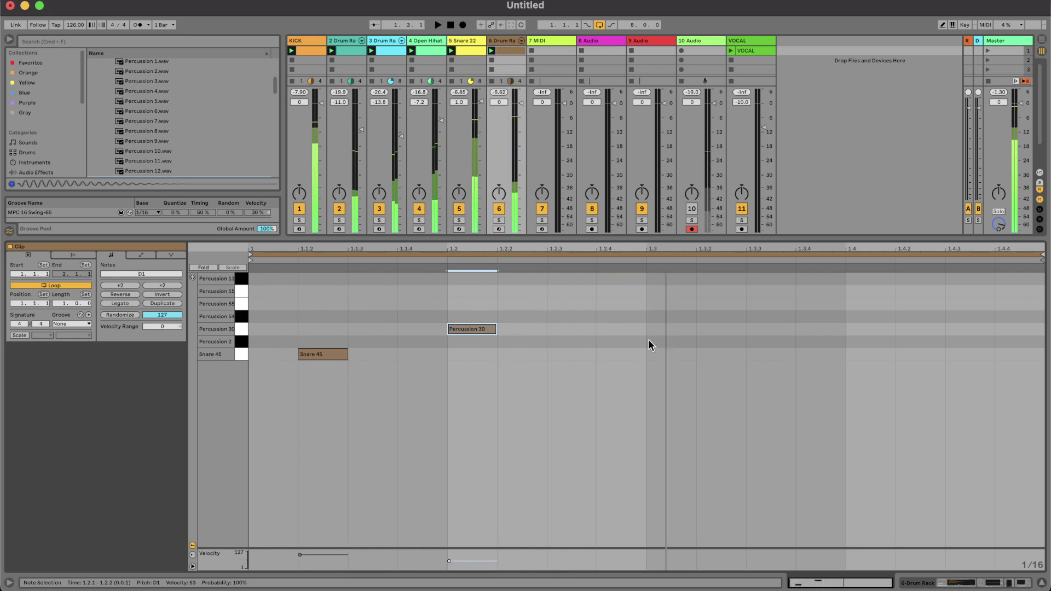
Add a Percussion 2 note at 1.2.3 and duplicate it to 1.2.4.
double_click(620, 354)
key(Left)
key(Left)
key(Up)
key(Right)
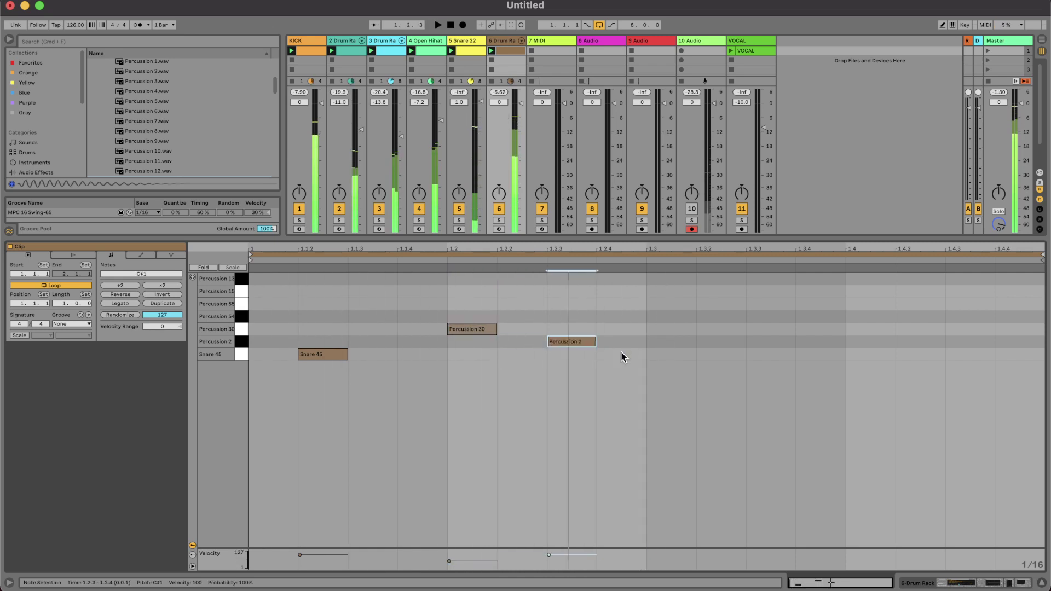
key(Left)
key(Right)
key(super+d)
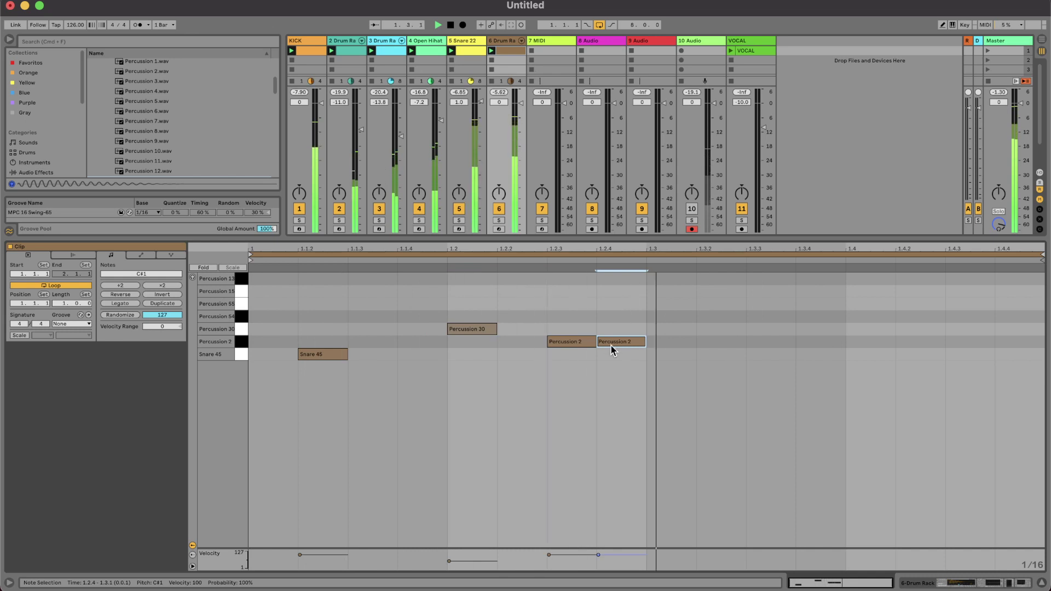
Set both Percussion 2 notes to velocity 3 and shift them one sixteenth earlier, starting at 1.2.2.
drag(566, 316, 642, 419)
drag(599, 555, 603, 569)
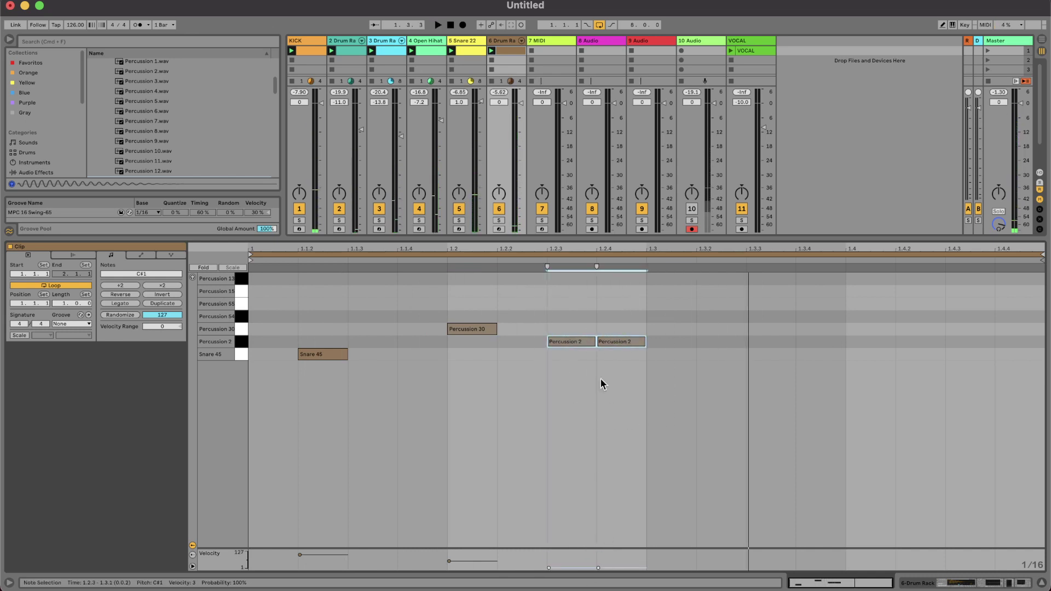
drag(607, 377, 578, 308)
key(Left)
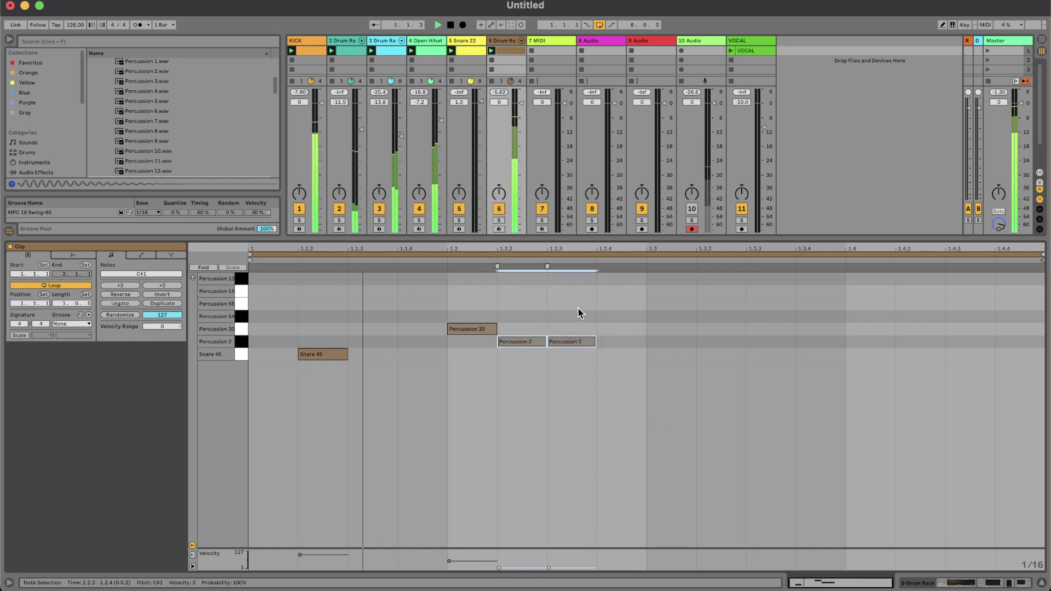
Move the second Percussion 2 note to Percussion 54 at 1.3.3 and raise its velocity to 93.
click(578, 314)
drag(582, 348, 758, 320)
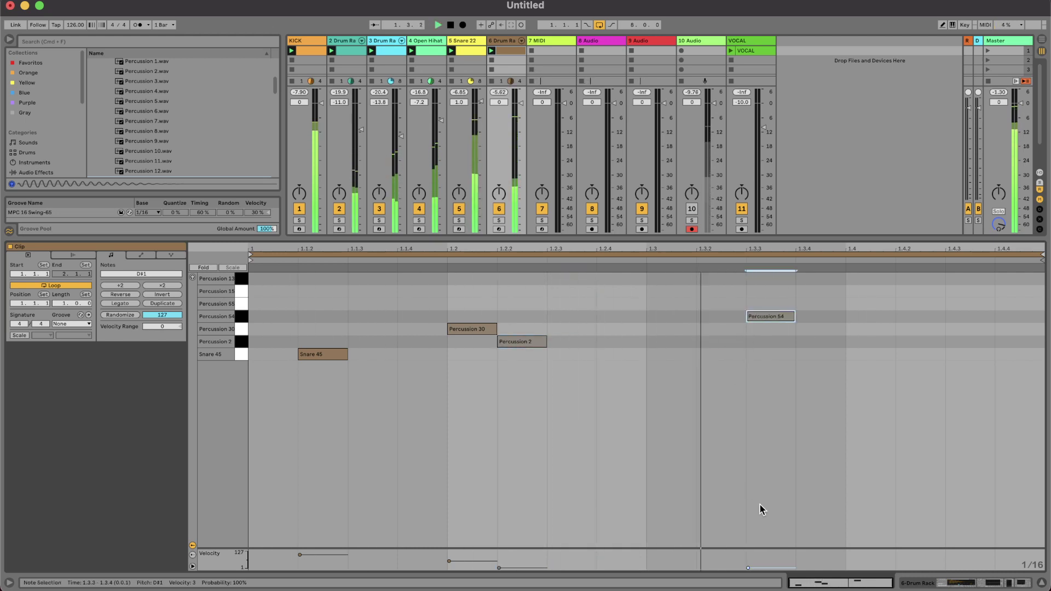
drag(771, 568, 771, 554)
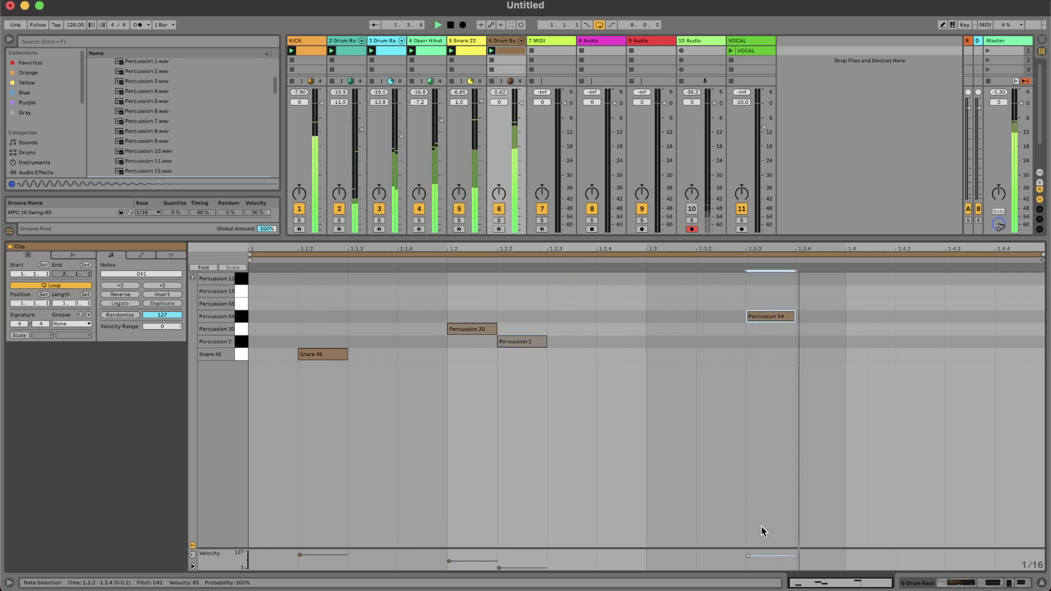
Add a Percussion 15 note at 1.2.3 and duplicate the clip's loop to two bars.
double_click(561, 306)
key(Up)
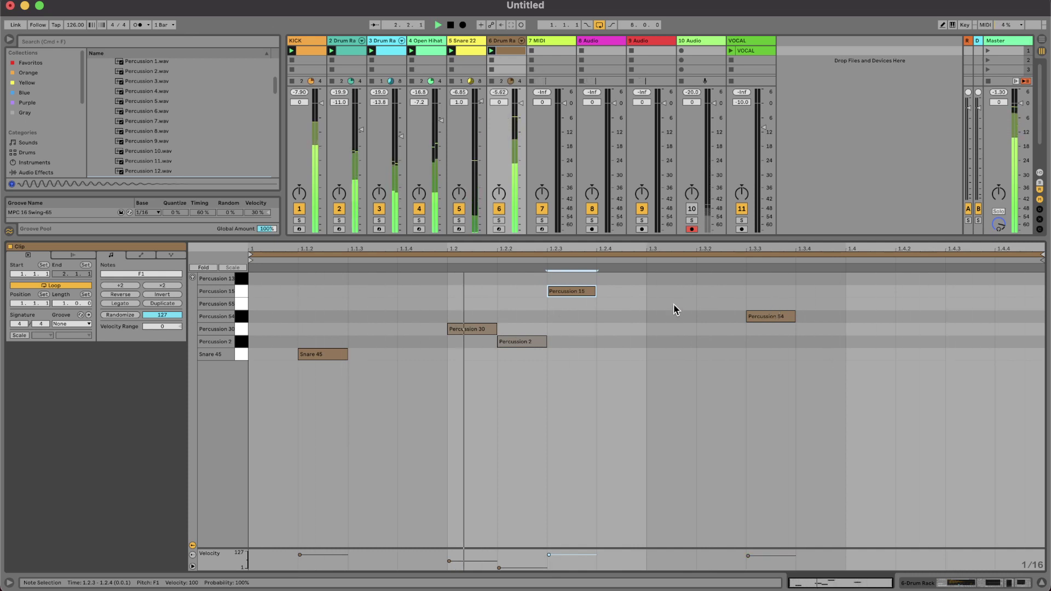
click(153, 303)
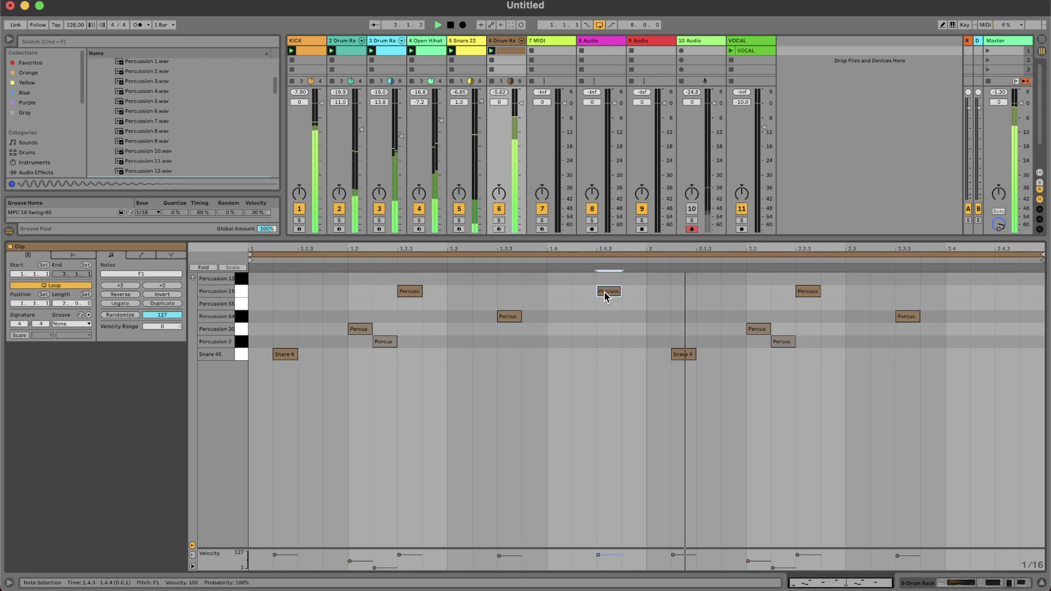
Finish each bar with a Percussion 13 note, at 1.4.3 and 2.4.3.
double_click(1006, 294)
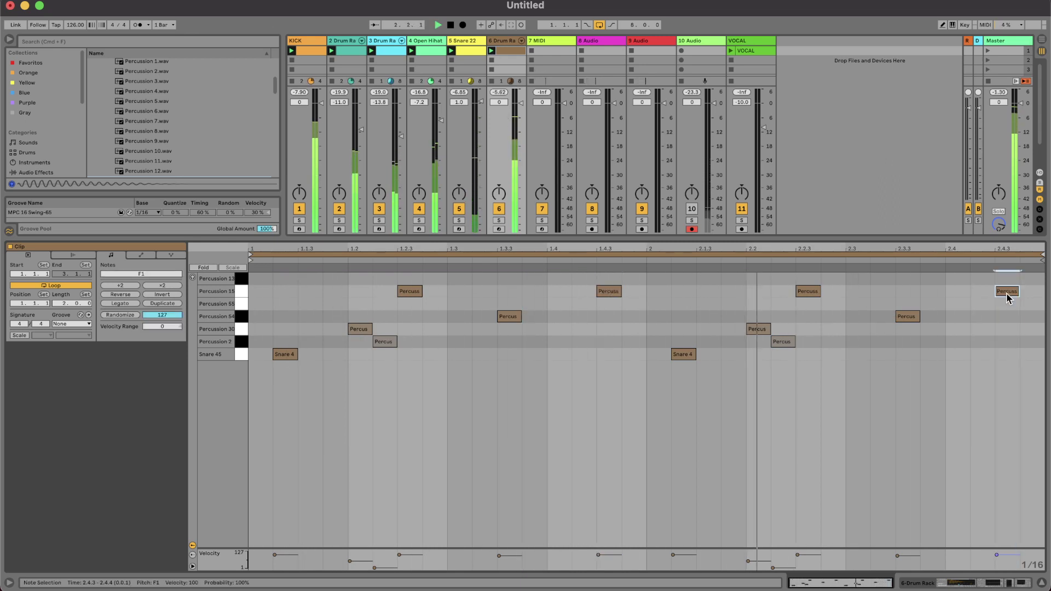
click(607, 292)
key(Down)
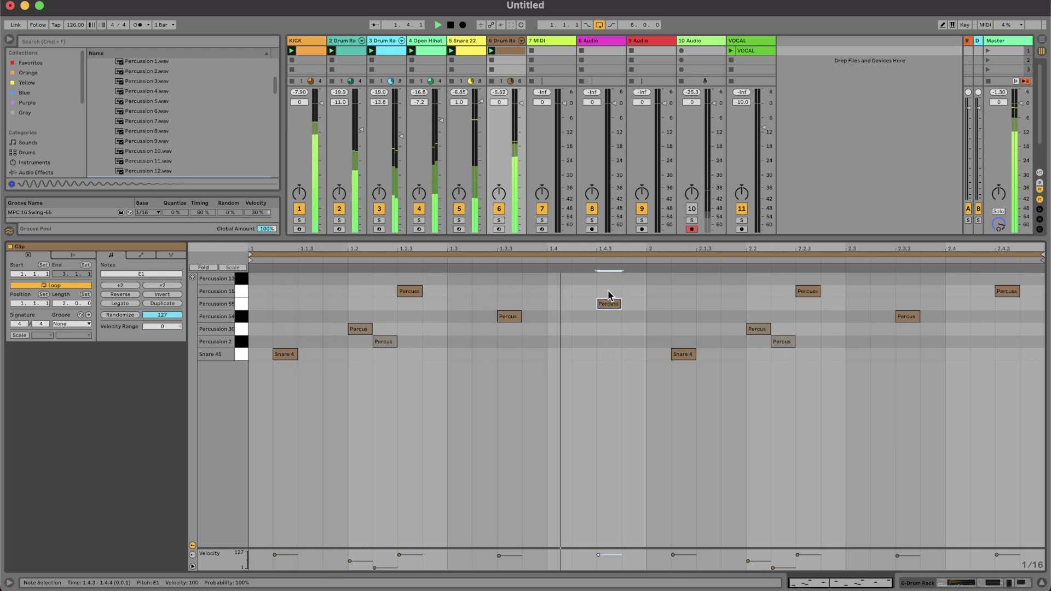
key(Up)
key(Up)
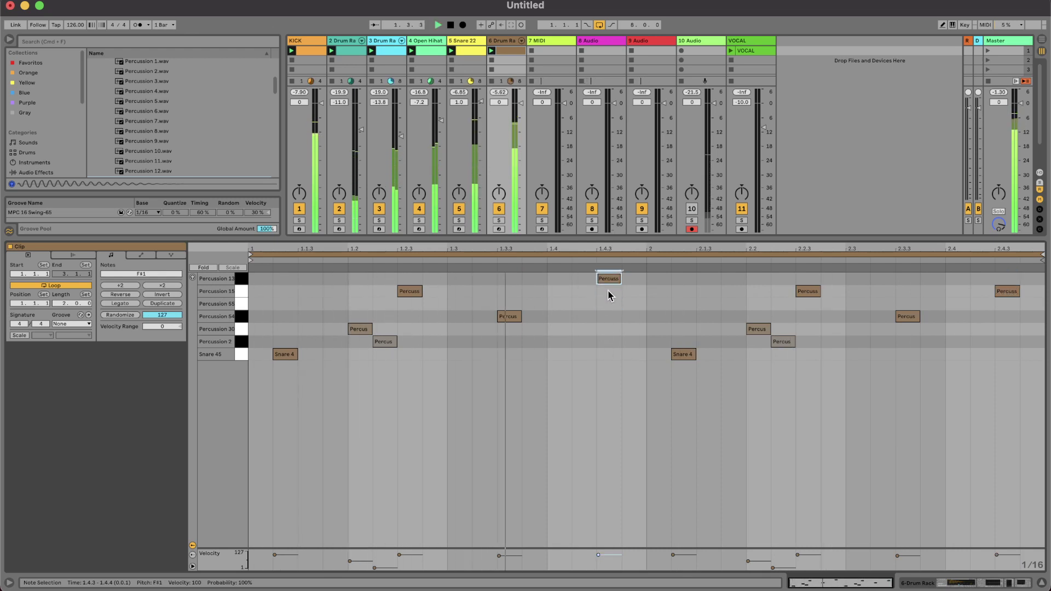
click(1010, 294)
key(Up)
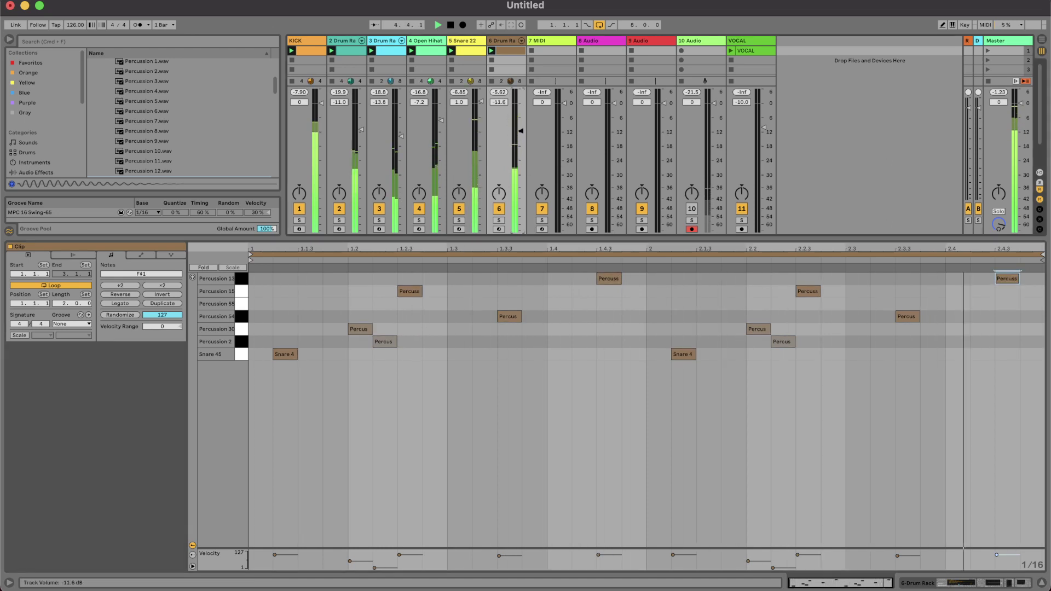
double_click(507, 43)
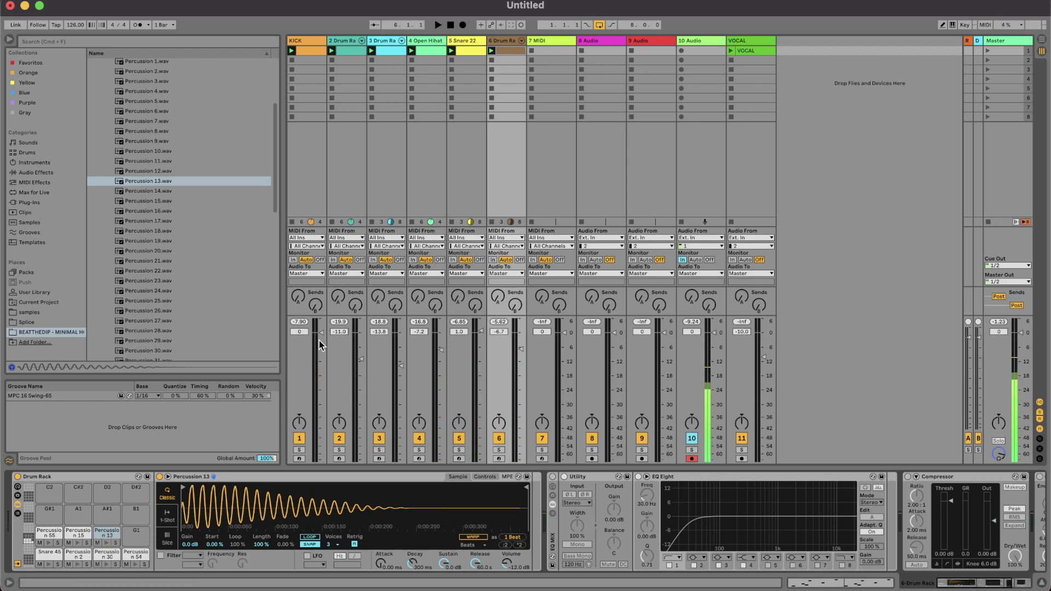
double_click(493, 53)
drag(404, 327, 271, 331)
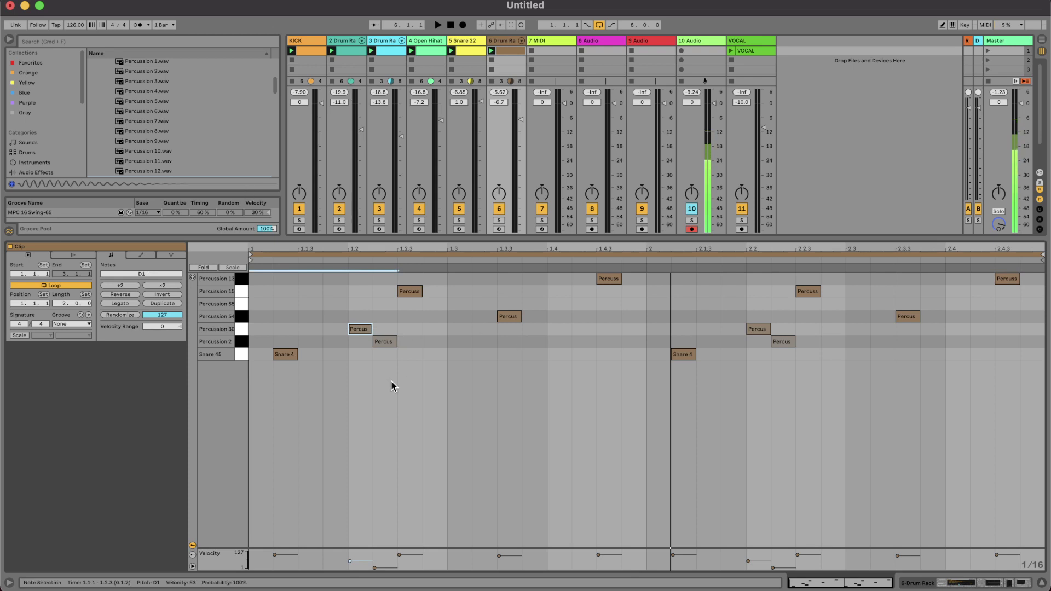
Search the Yellow collection for Echo and list its Modulated Delay presets.
click(500, 41)
click(44, 82)
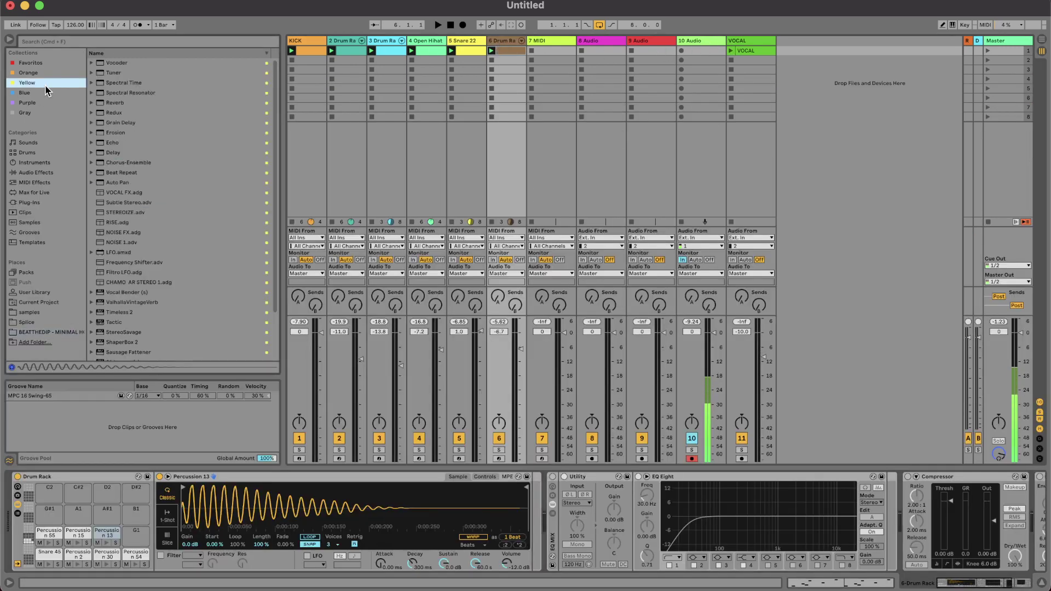
click(90, 42)
text(ECHO)
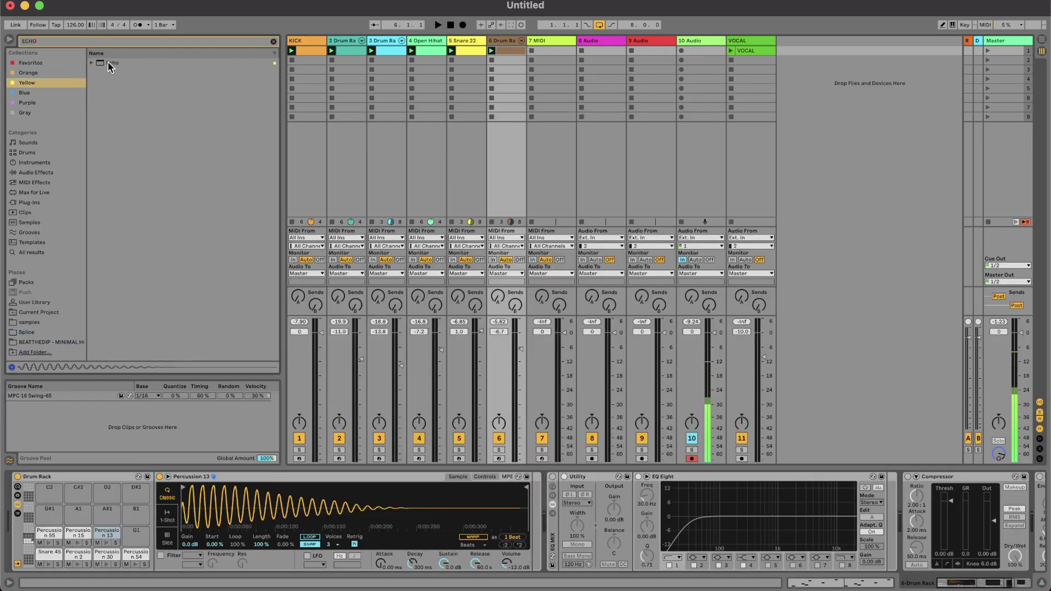
click(92, 62)
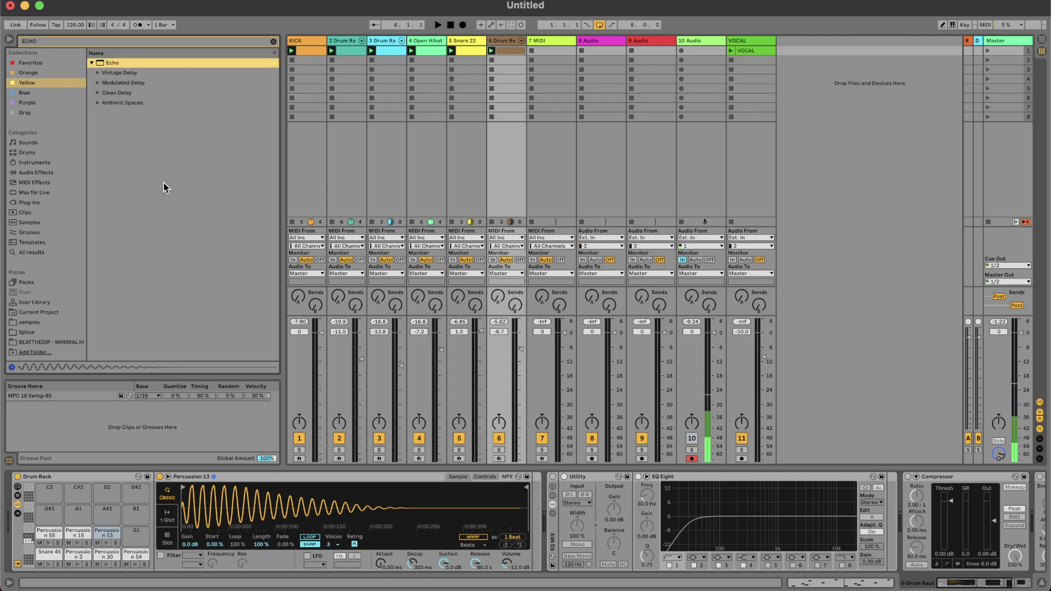
click(99, 82)
click(117, 94)
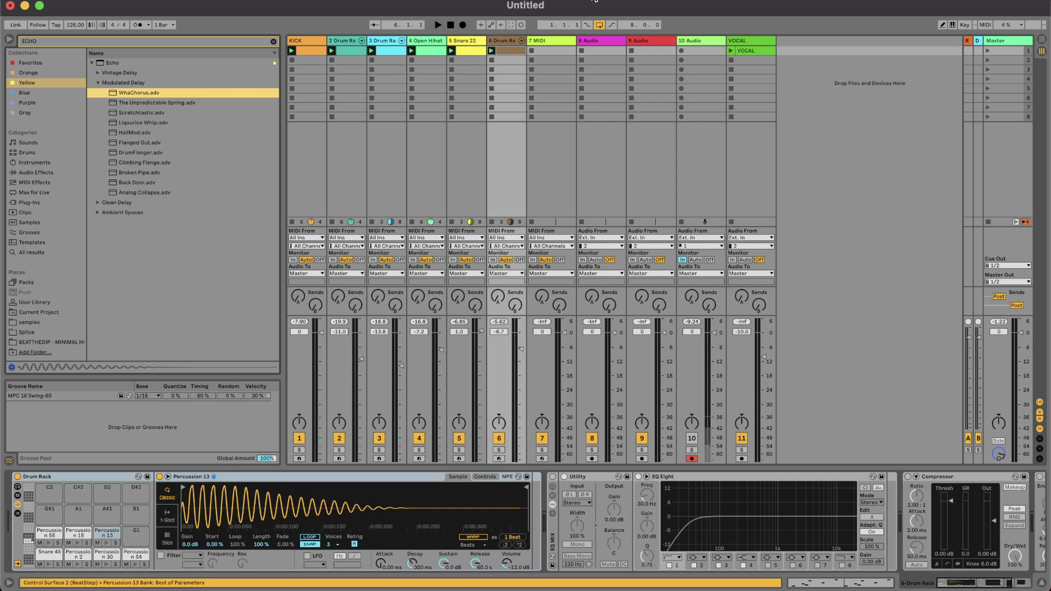
Load Echo's Flanged Out preset onto the Percussion 30 pad of the percussion Drum Rack.
double_click(514, 51)
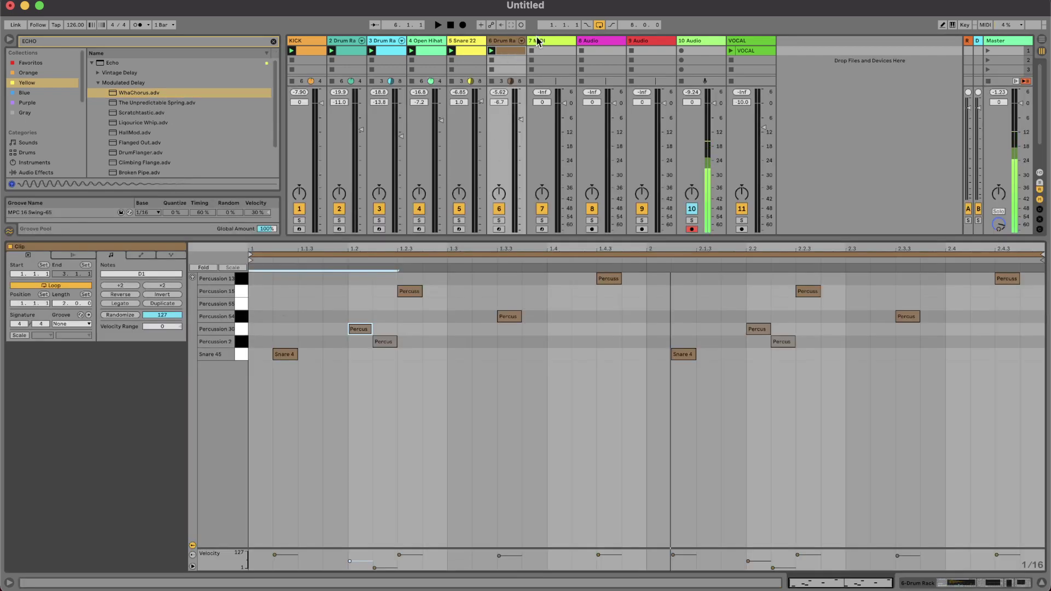
click(508, 42)
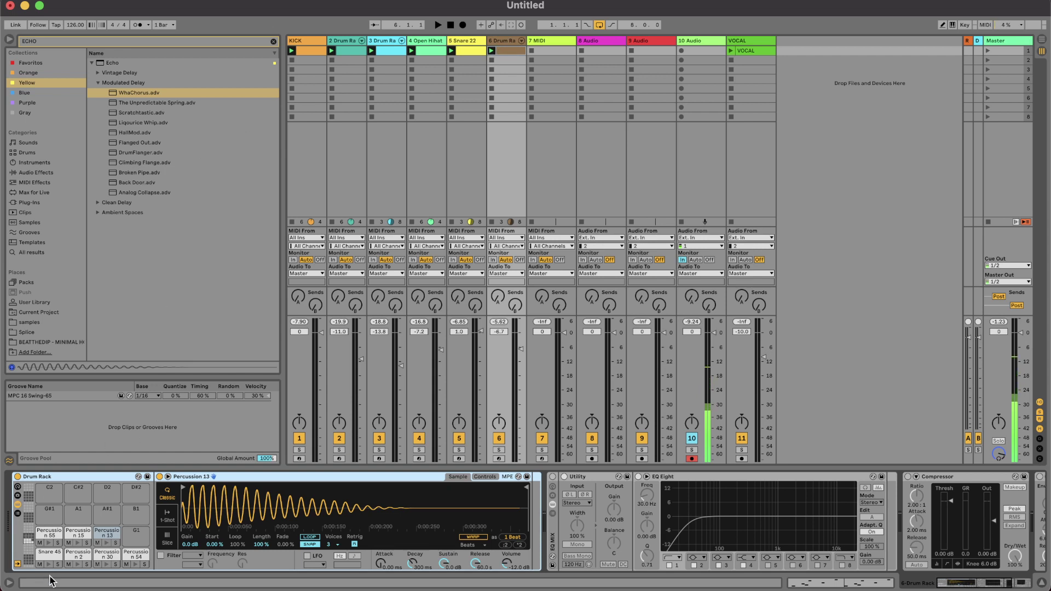
click(107, 564)
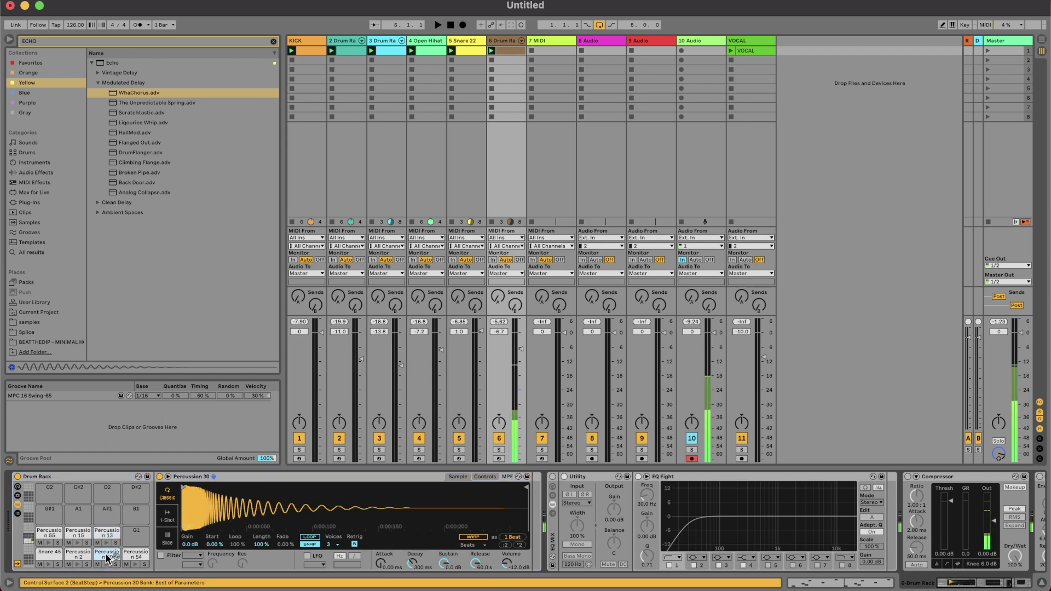
drag(132, 143, 527, 530)
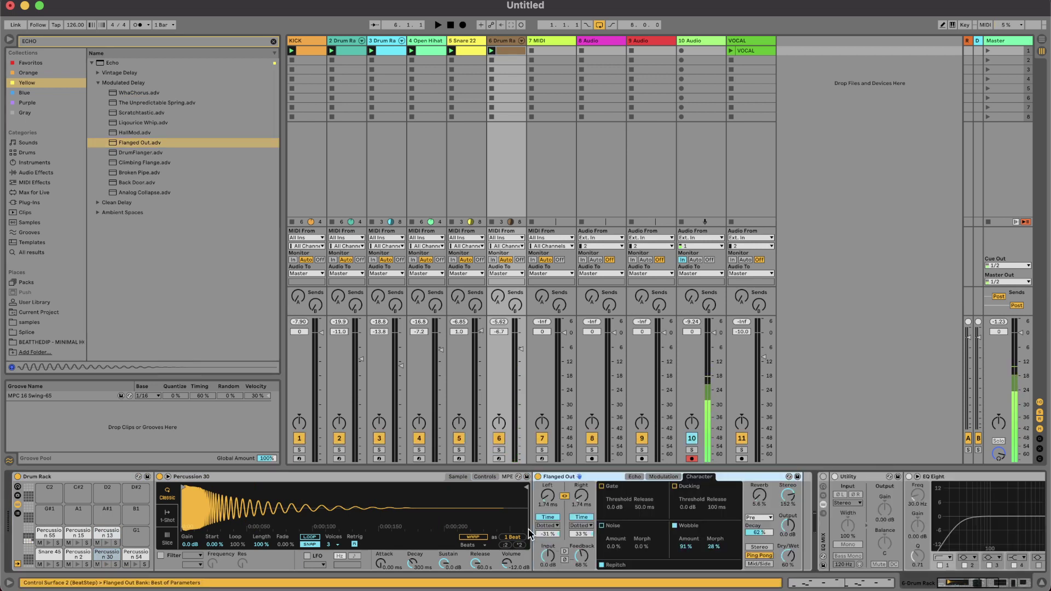
Play the beat to audition the percussion with the Flanged Out effect on Percussion 30.
key(s)
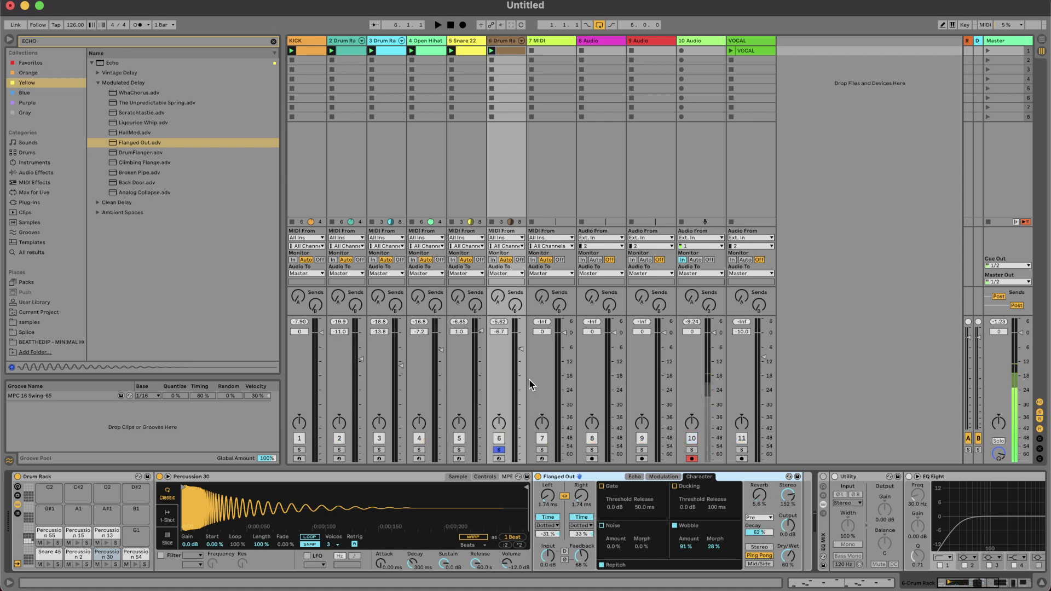
key(s)
key(space)
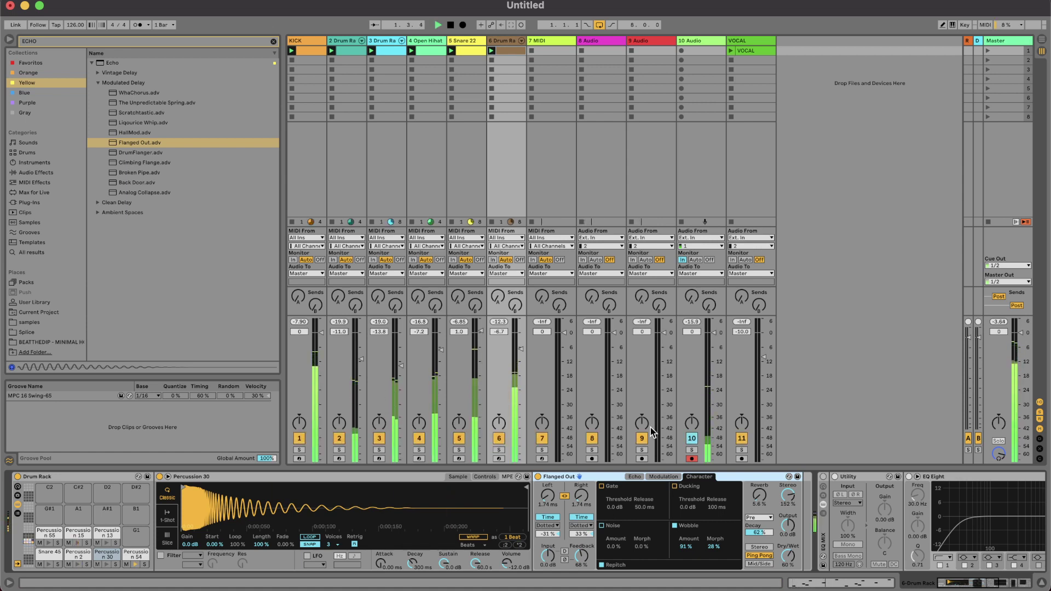
click(693, 440)
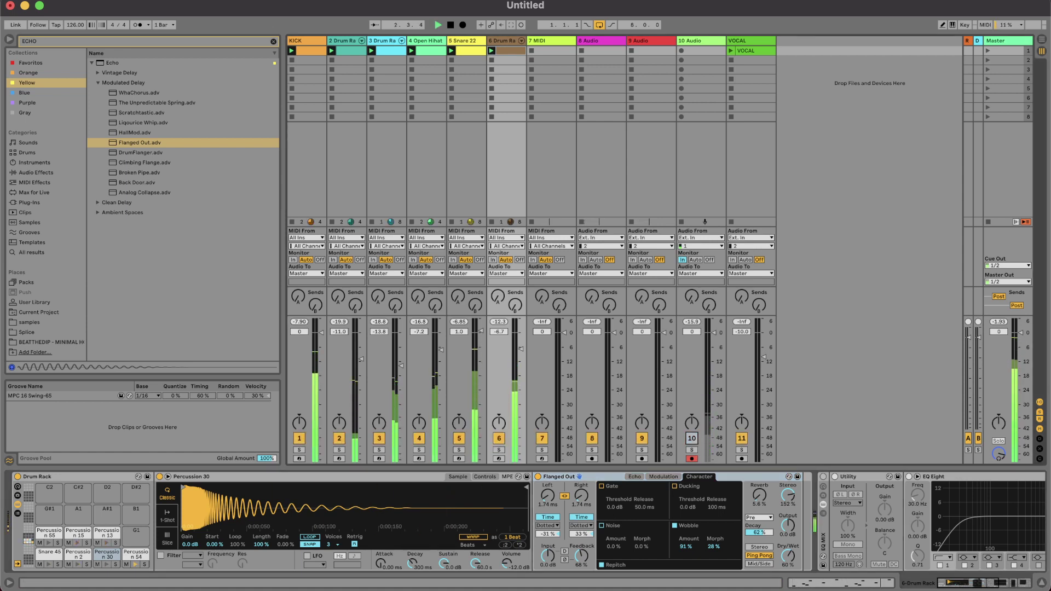
key(space)
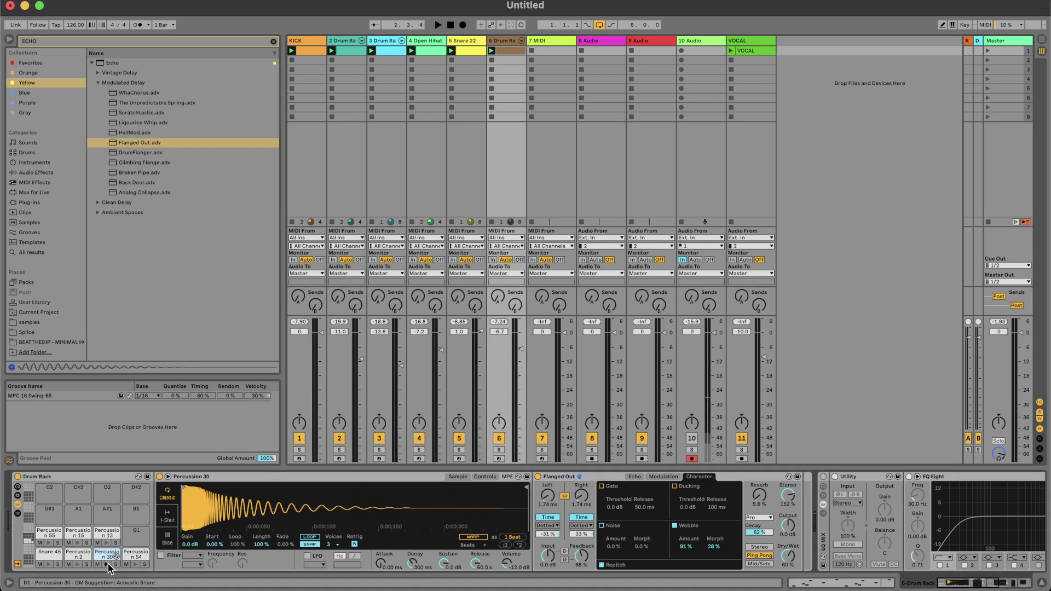
key(super+z)
key(space)
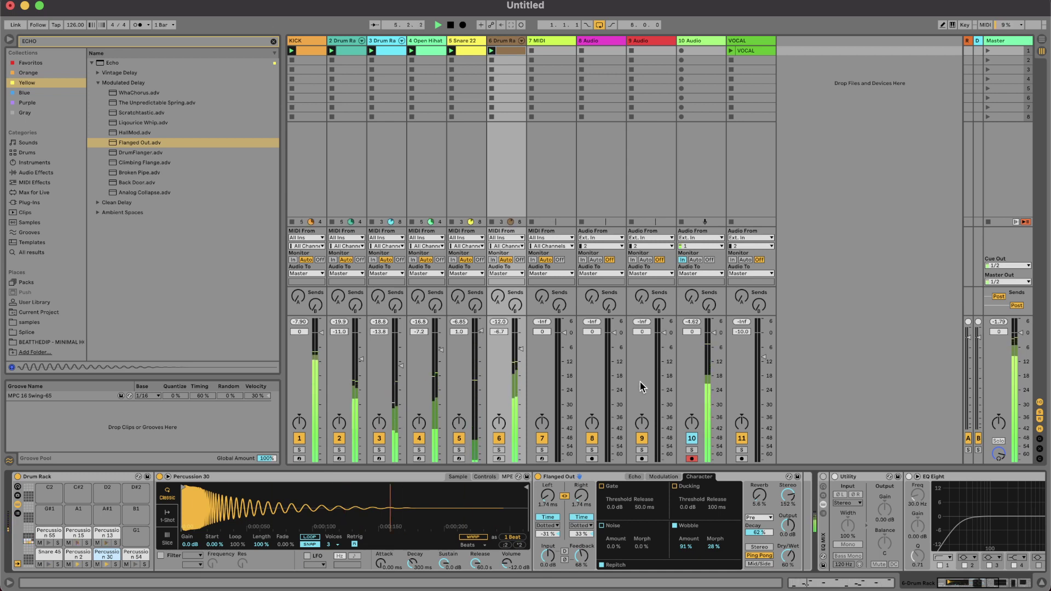
Lower the Snare 22 and percussion Drum Rack tracks to -10.5 dB and set the Drum Rack's EQ Eight low cut to 102 Hz.
click(521, 358)
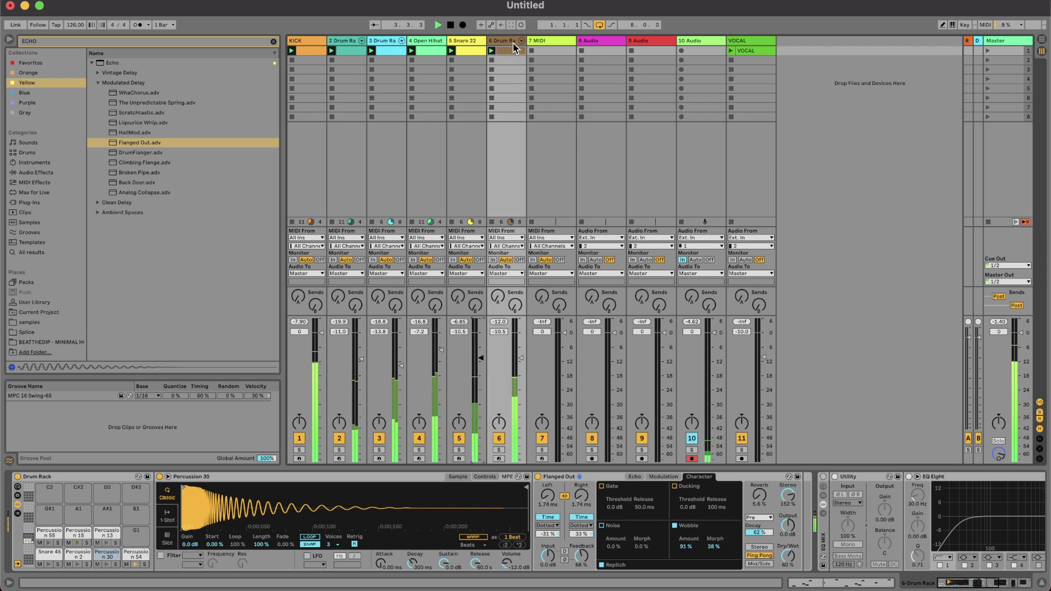
scroll(646, 547, right, 4)
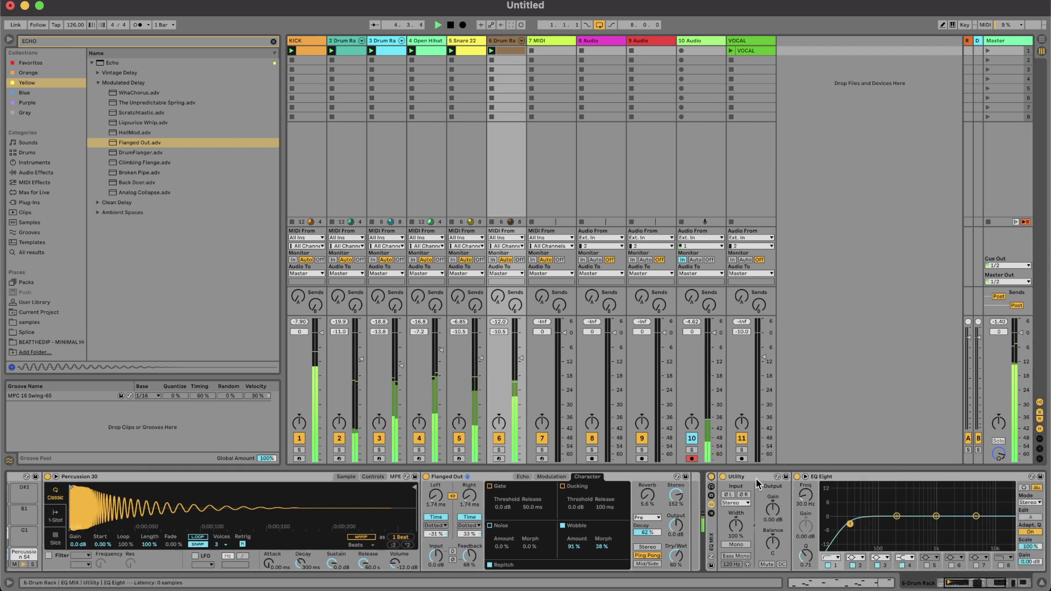
drag(801, 494, 805, 495)
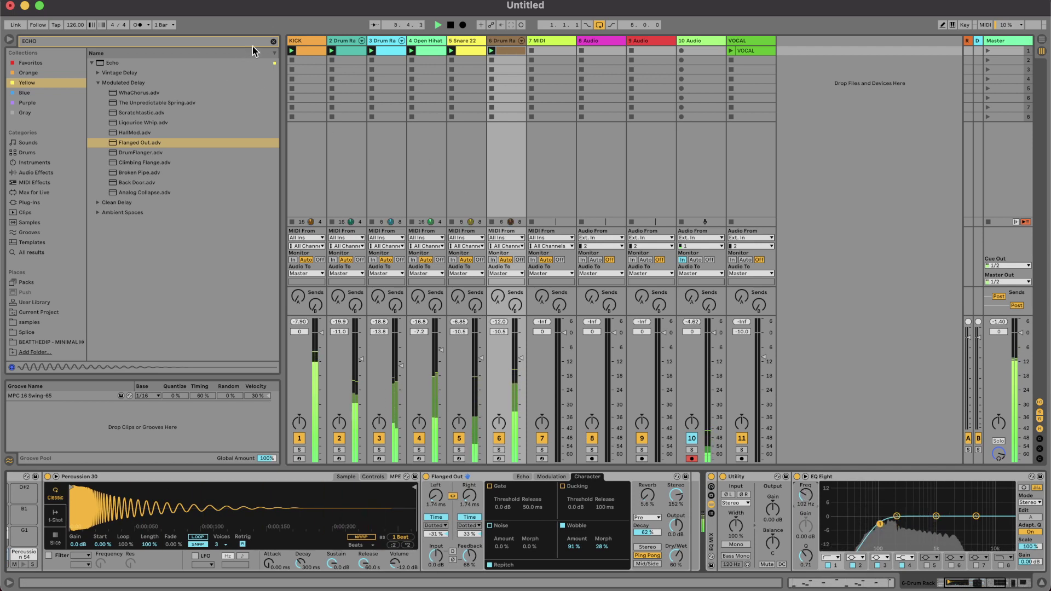
Return to the Tech House sample pack folders and insert a new MIDI track after the Open Hihat track.
click(273, 42)
click(52, 332)
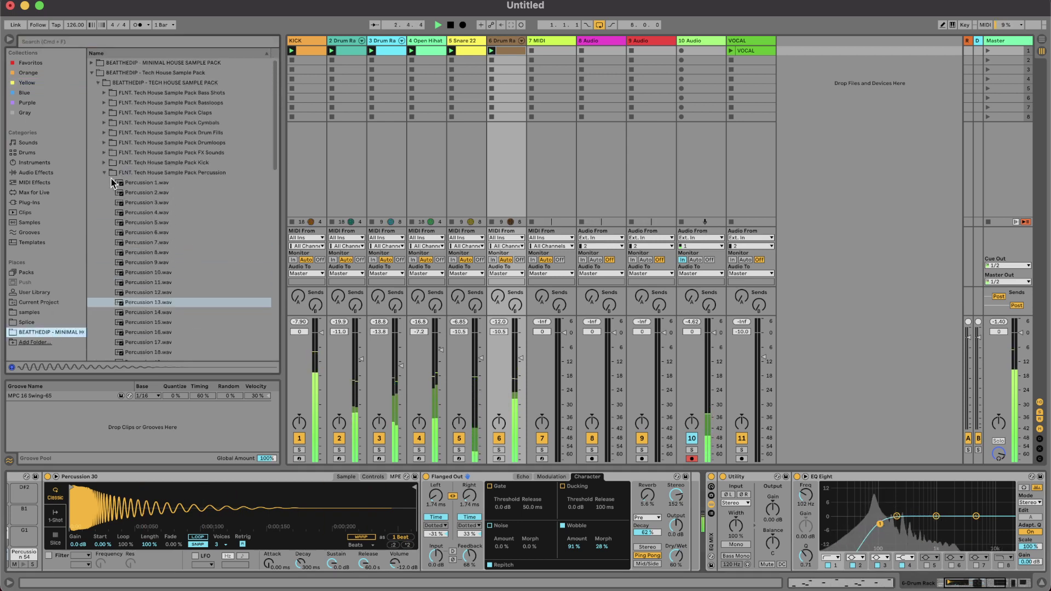
click(103, 173)
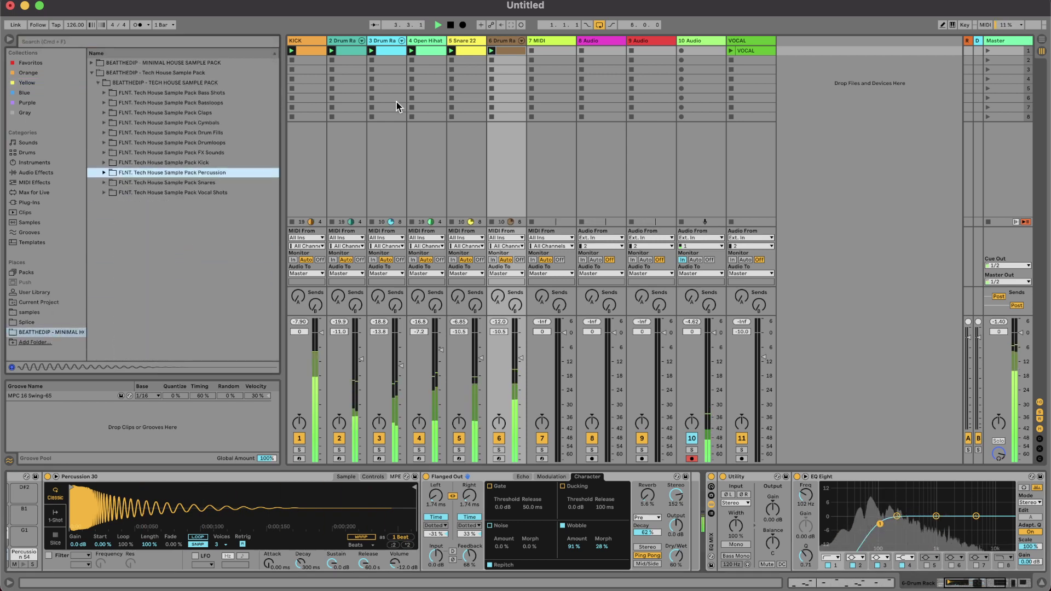
click(432, 42)
key(super+shift+t)
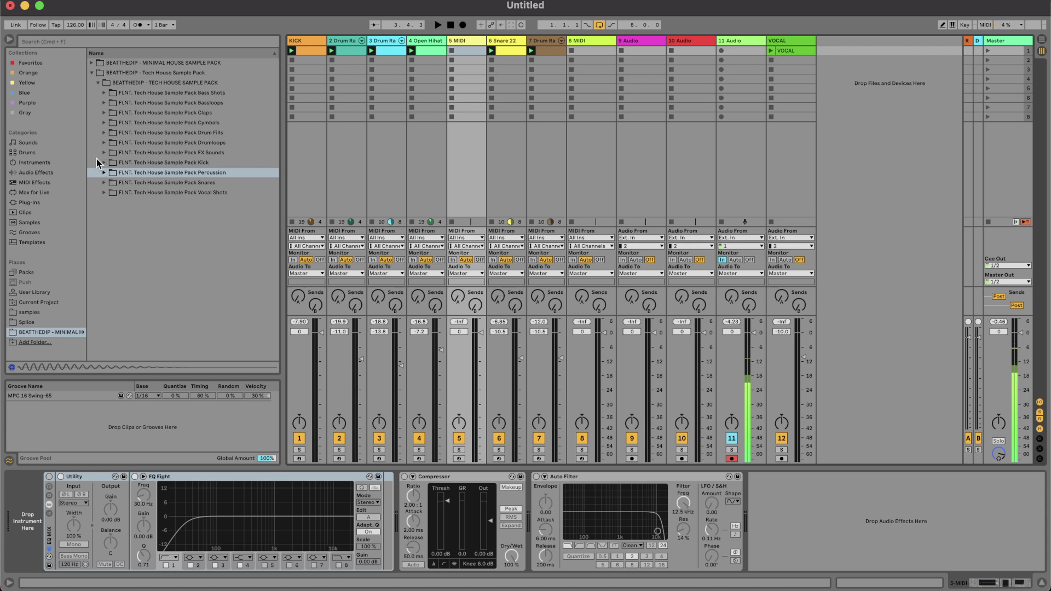
Load Open Hihat 9.wav from the pack's Cymbals folder onto the new MIDI track.
click(104, 123)
click(176, 243)
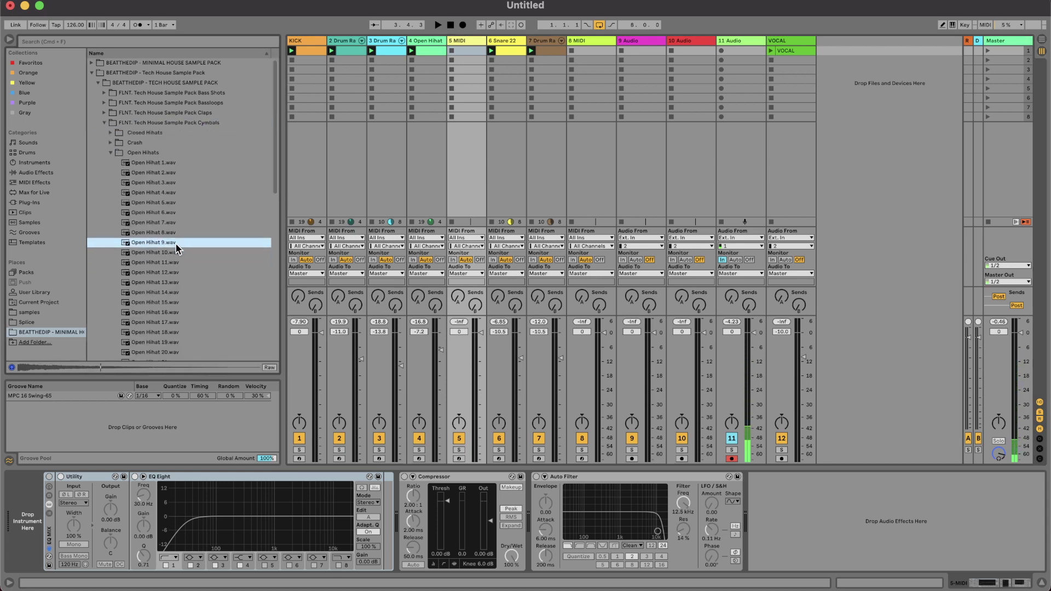
drag(176, 243, 33, 518)
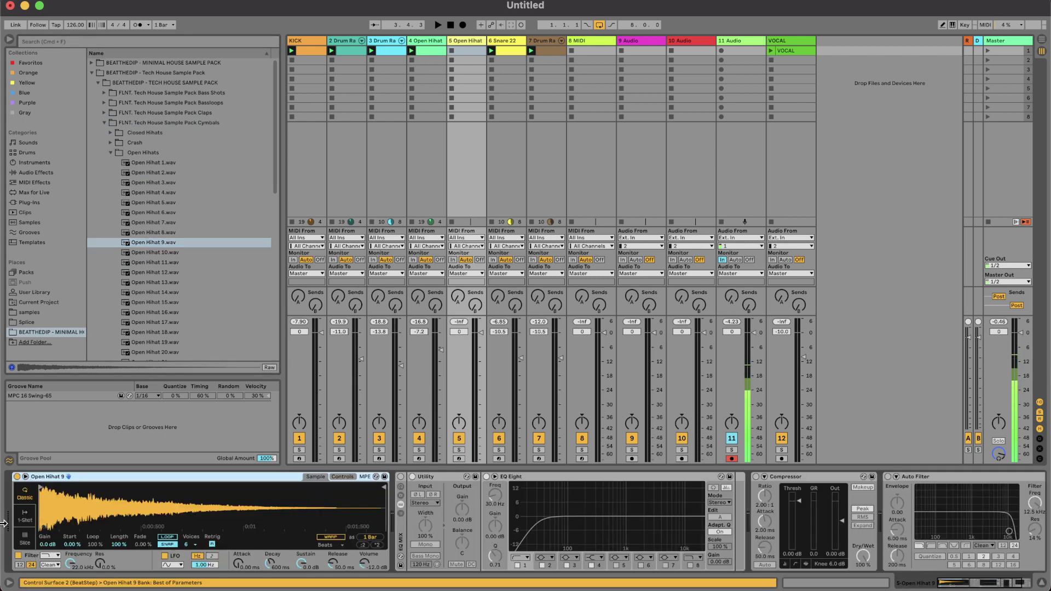
Set the Open Hihat 9 sampler to 1-Shot mode and trim it to a short slice after the attack.
click(25, 517)
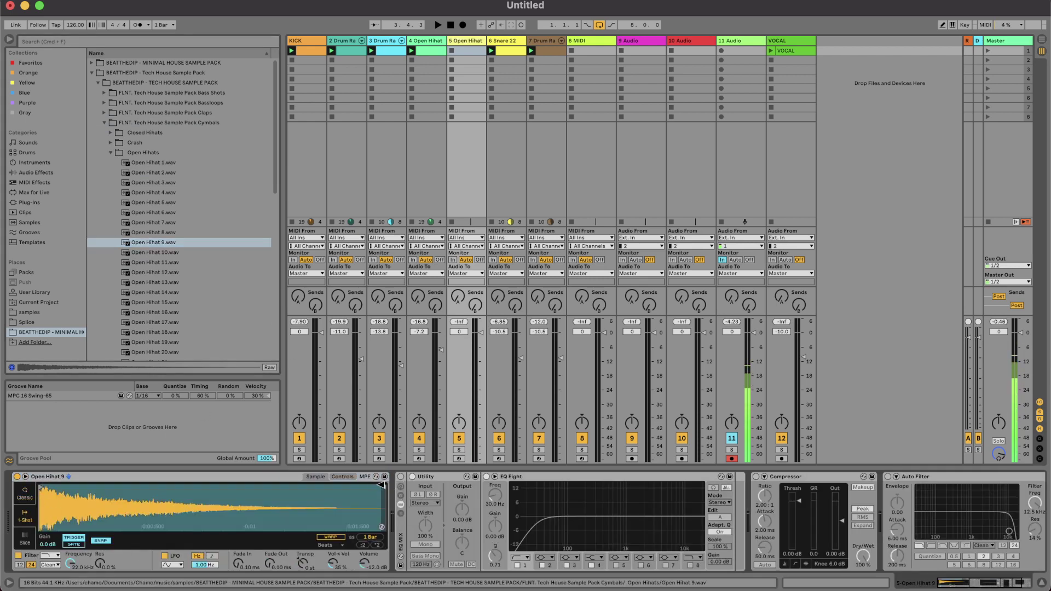
drag(381, 485, 170, 485)
drag(39, 486, 135, 488)
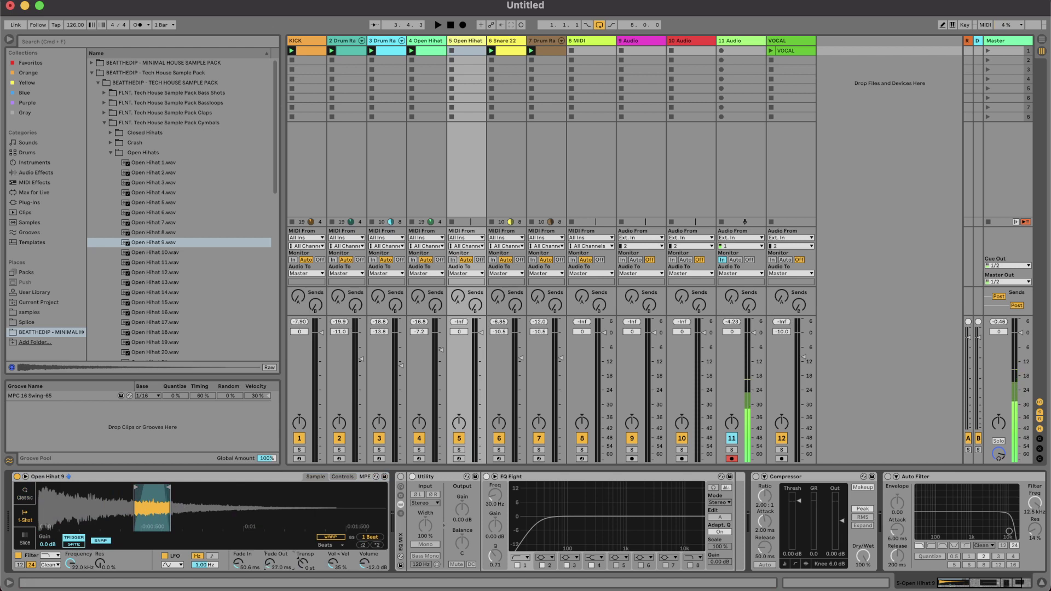
Create a one-bar clip on the Open Hihat 9 track and fill it with sixteenth C3 notes.
double_click(467, 51)
double_click(265, 481)
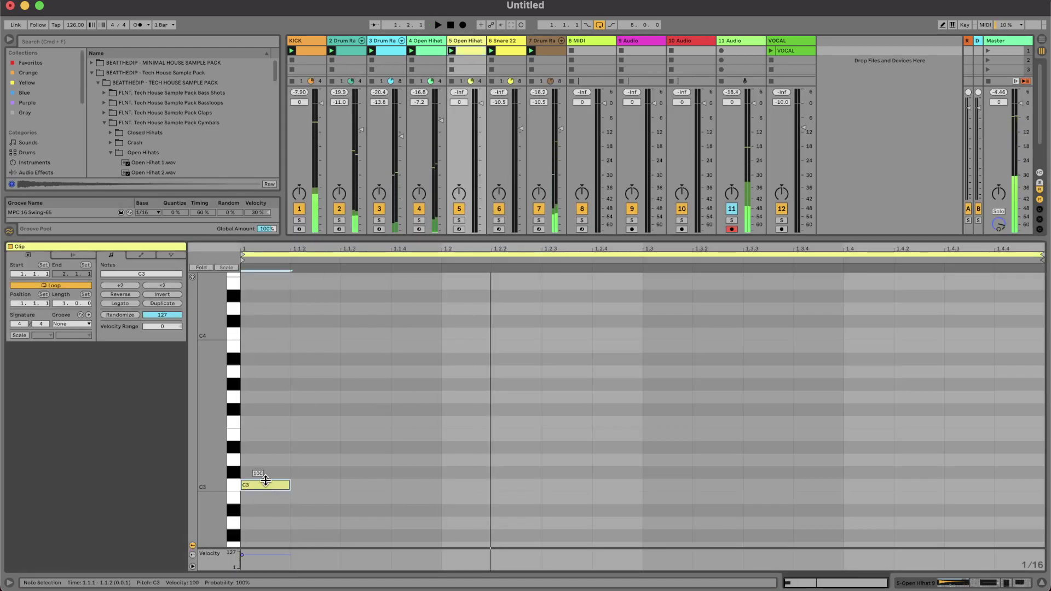
key(super+d)
key(super+d)
key(super+d)
drag(430, 497, 204, 469)
key(super+d)
key(super+d)
key(super+d)
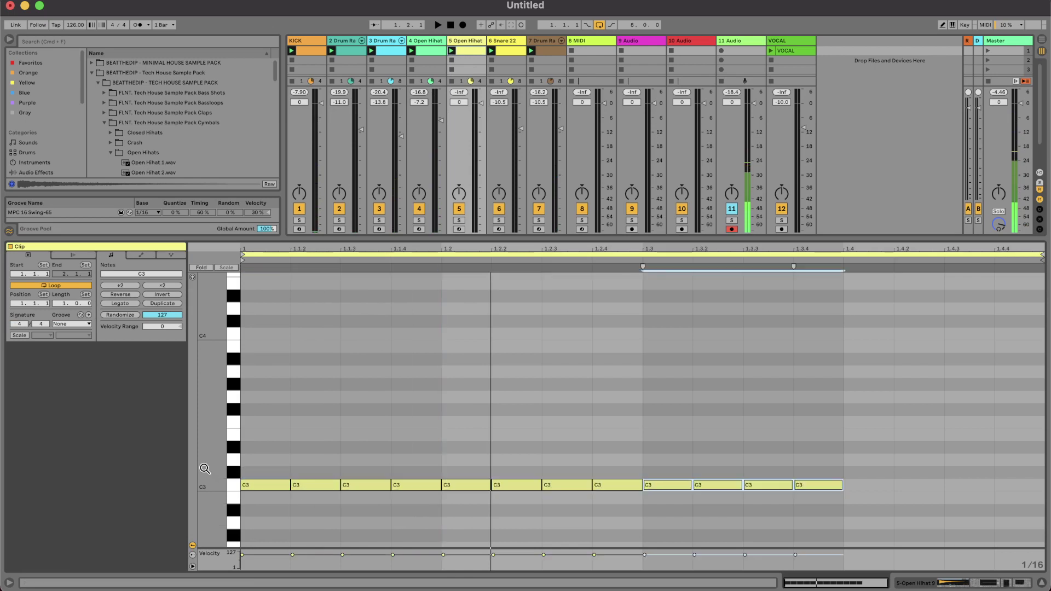
Audition the new hi-hat, lower its track to -16.2 dB and shorten the sample slice from its end.
key(space)
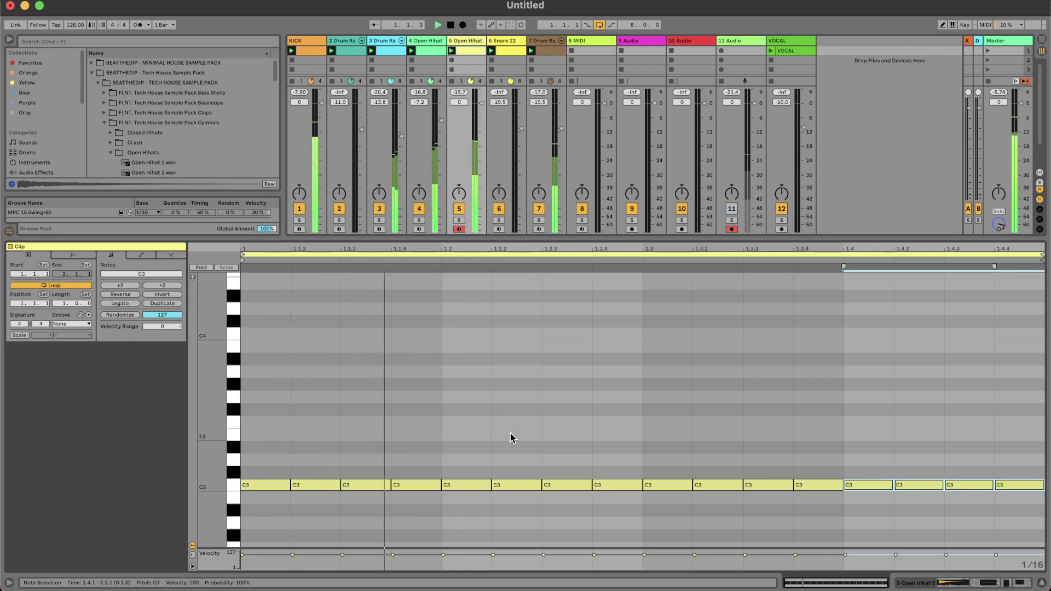
click(459, 220)
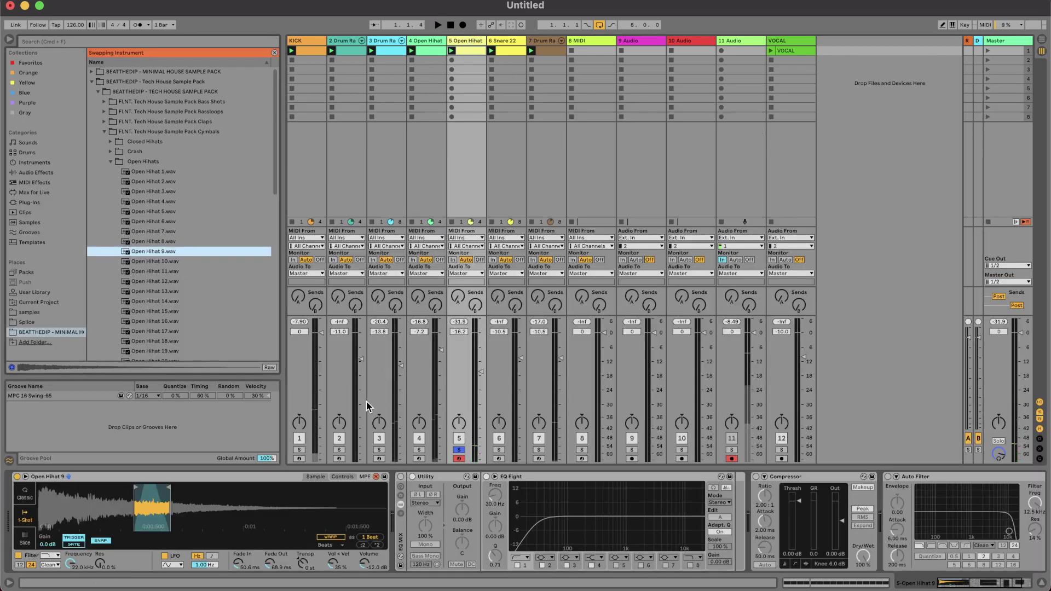
click(584, 184)
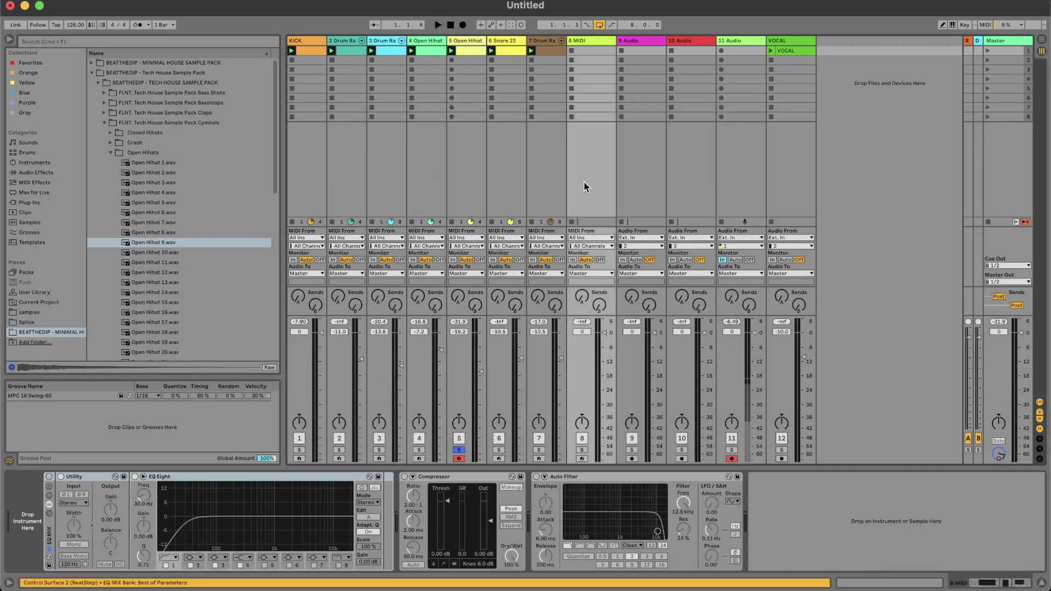
click(468, 41)
drag(168, 489, 151, 488)
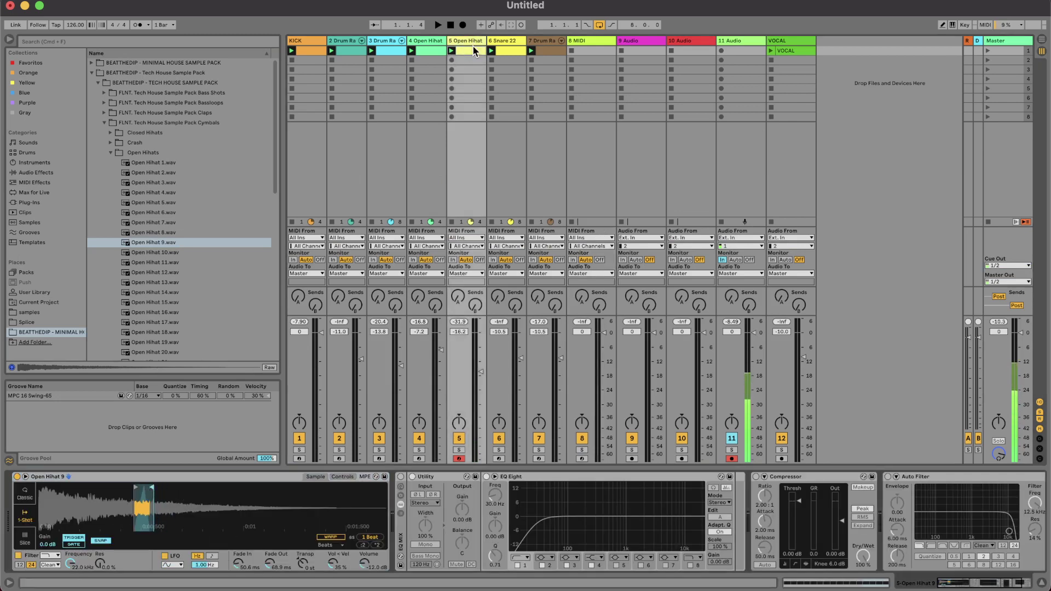
Raise the new hi-hat track to -14.2 dB and transpose all its notes to A3 during soloed playback.
click(459, 449)
key(space)
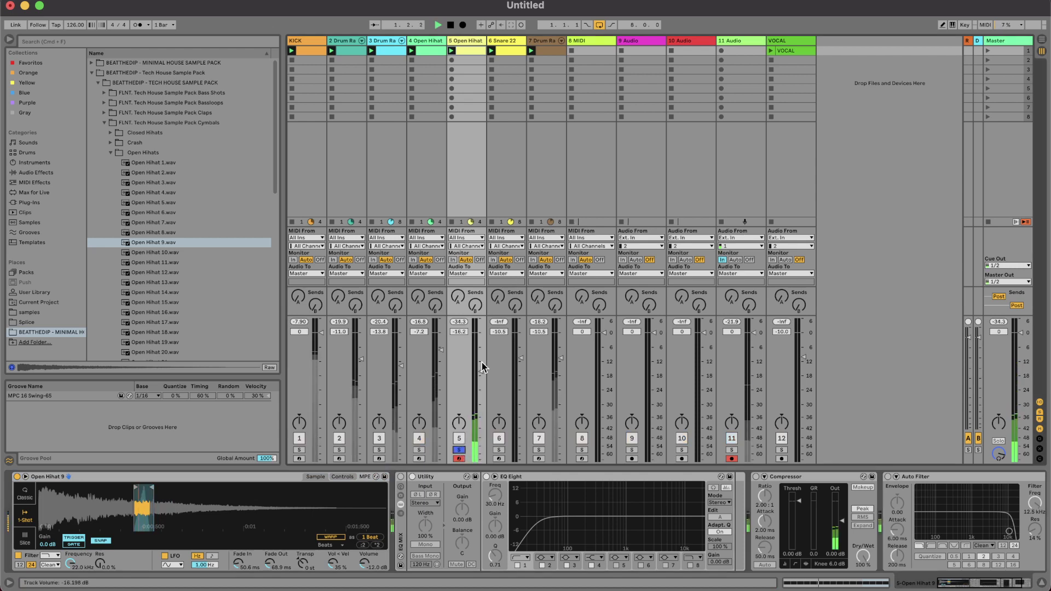
double_click(466, 51)
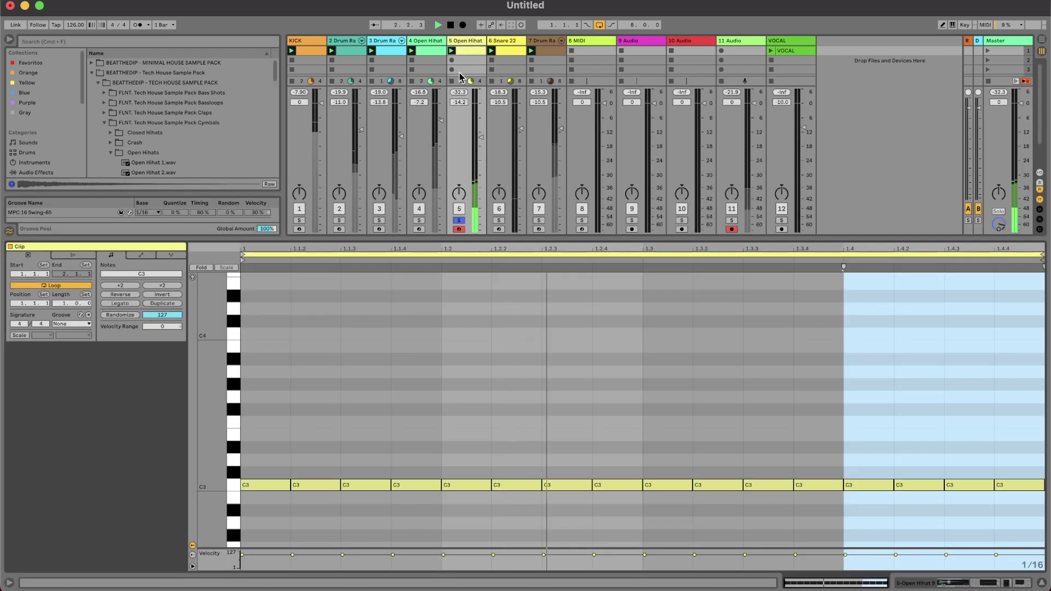
key(super+a)
key(shift+Up)
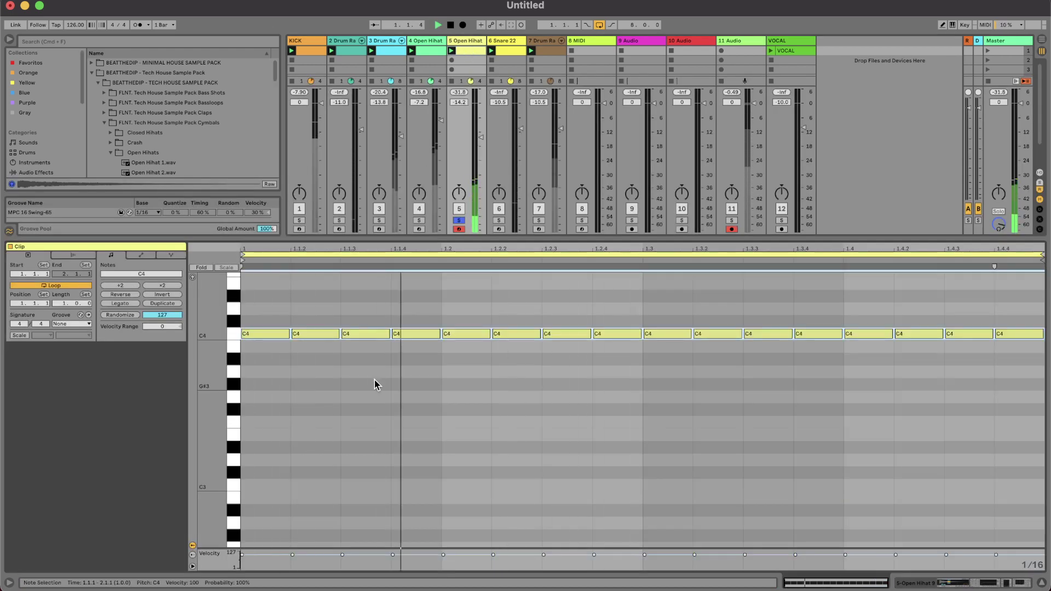
key(Down)
key(Down)
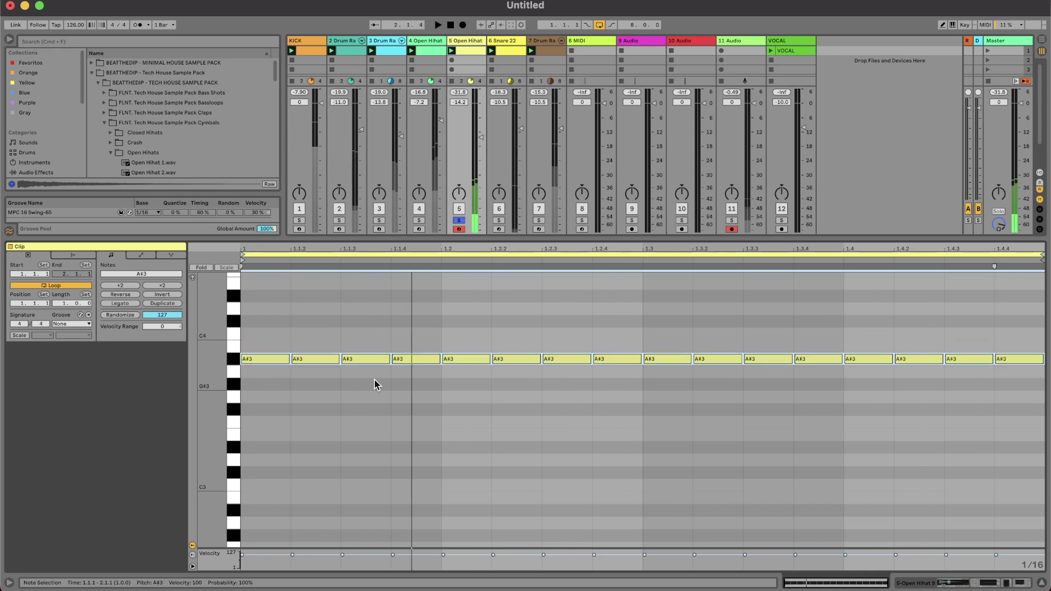
key(Down)
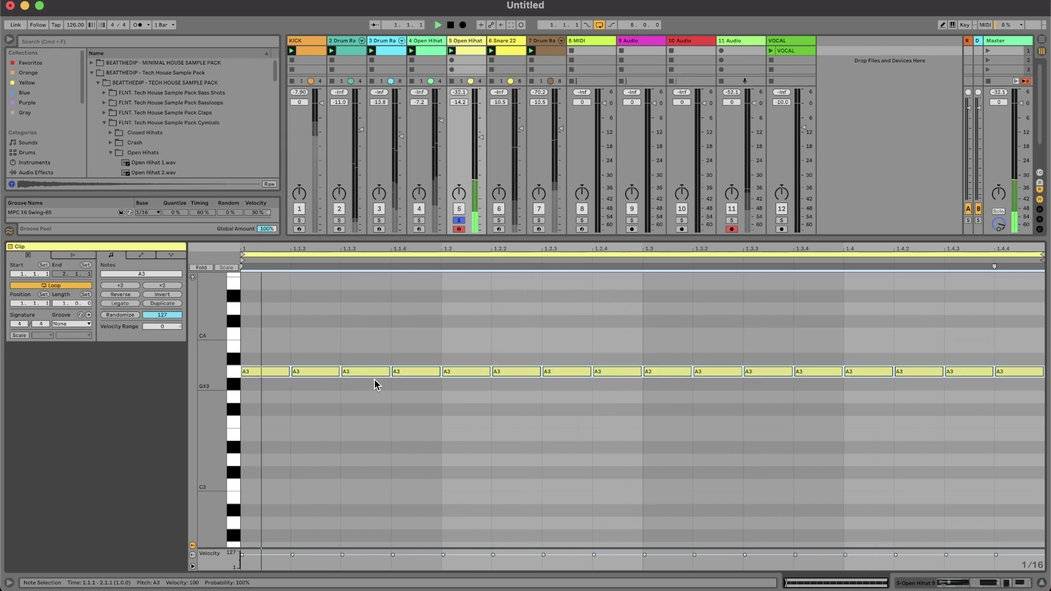
click(459, 220)
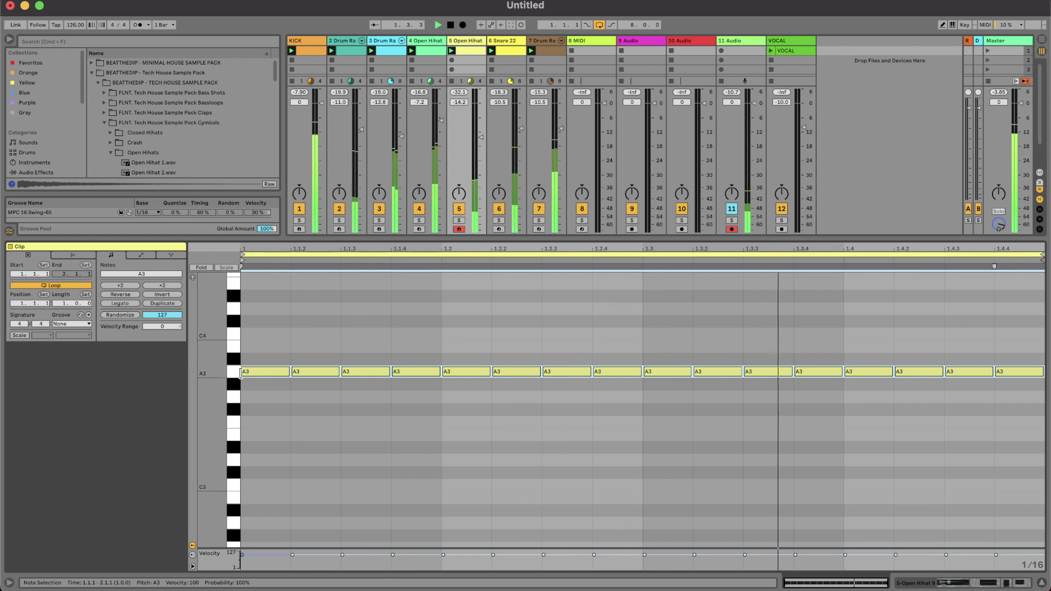
Transpose all of the hi-hat clip's sixteenth notes up to C4.
key(Up)
key(Up)
key(Up)
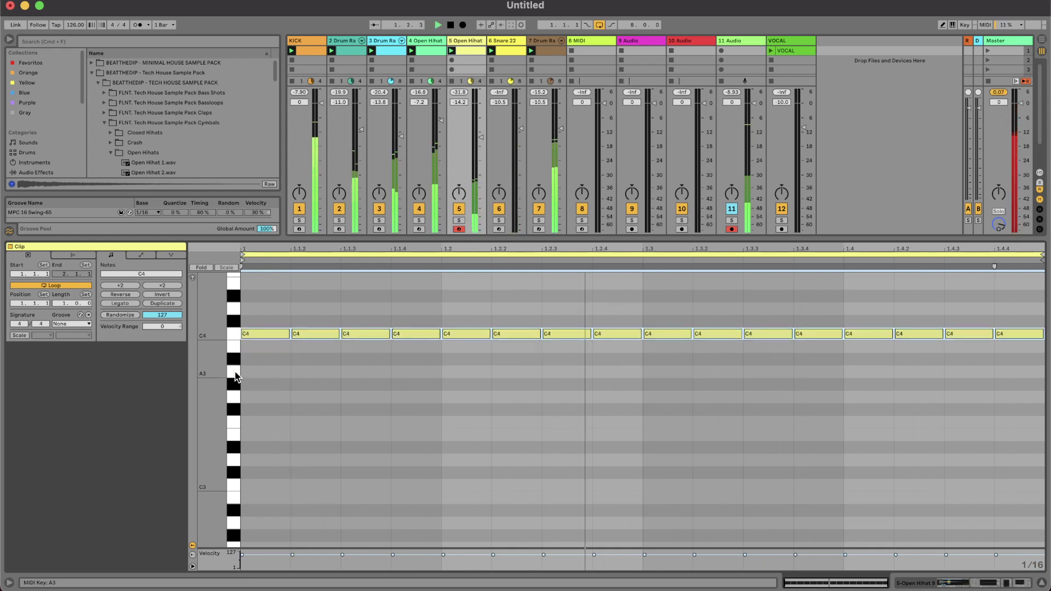
Enable the hi-hat track's EQ rack, move its low cut to 1.19 kHz with Q 0.10, and raise the track to -12.0 dB.
key(shift+Tab)
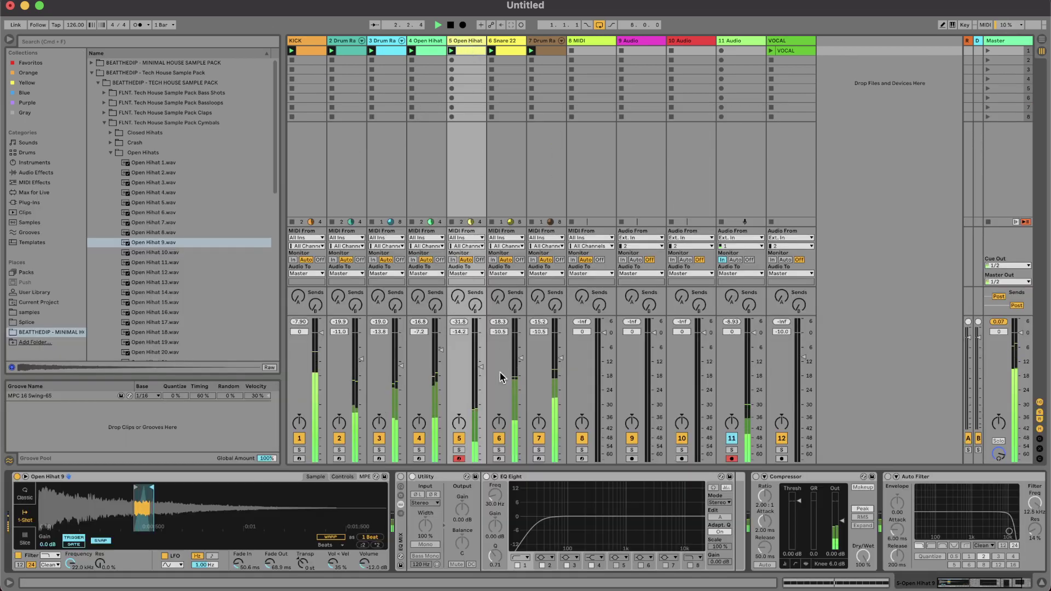
click(401, 477)
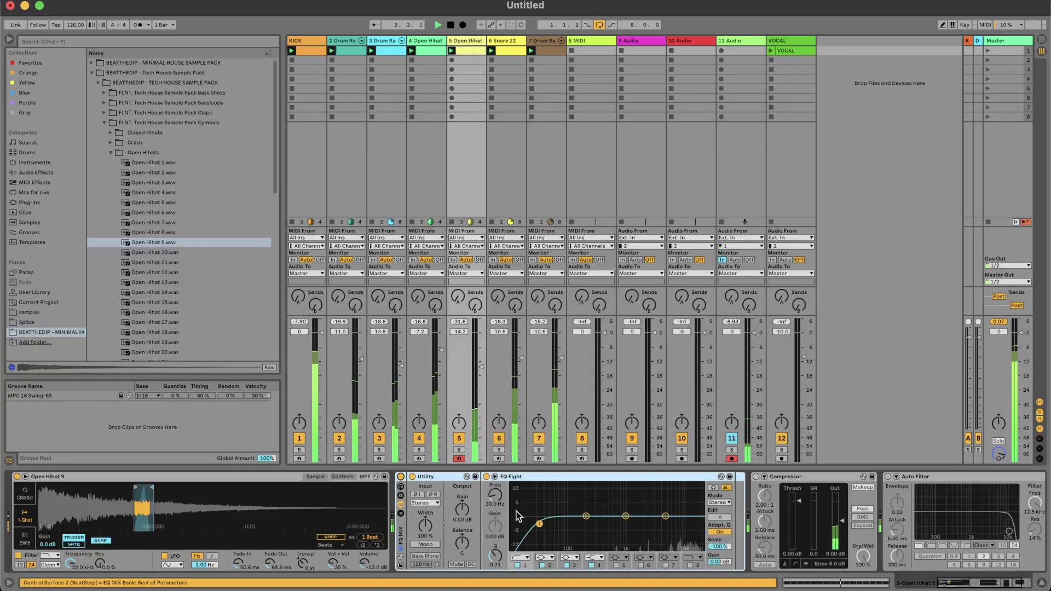
drag(539, 524, 630, 549)
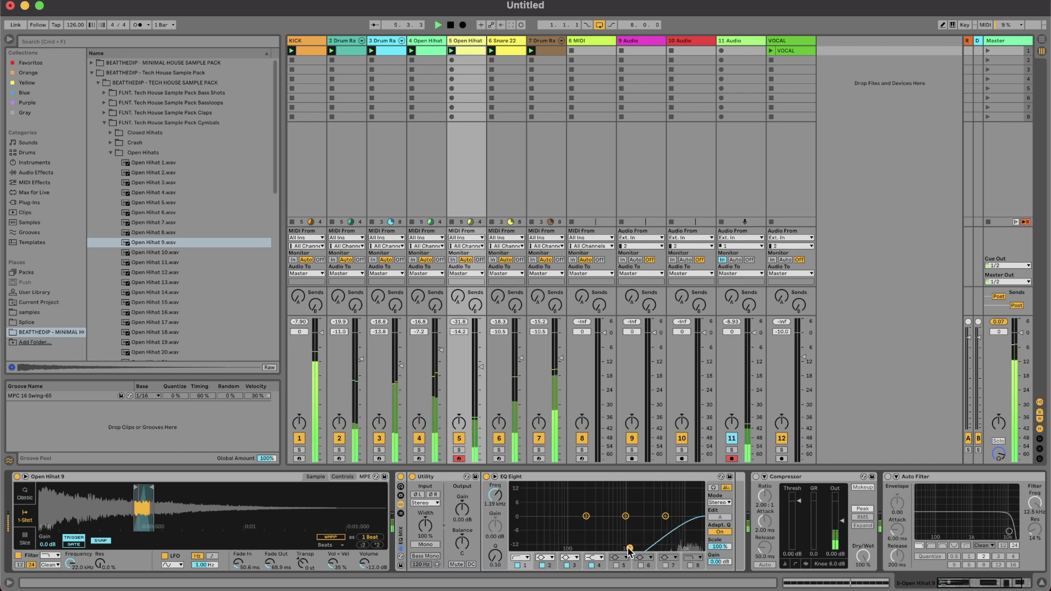
drag(480, 366, 481, 360)
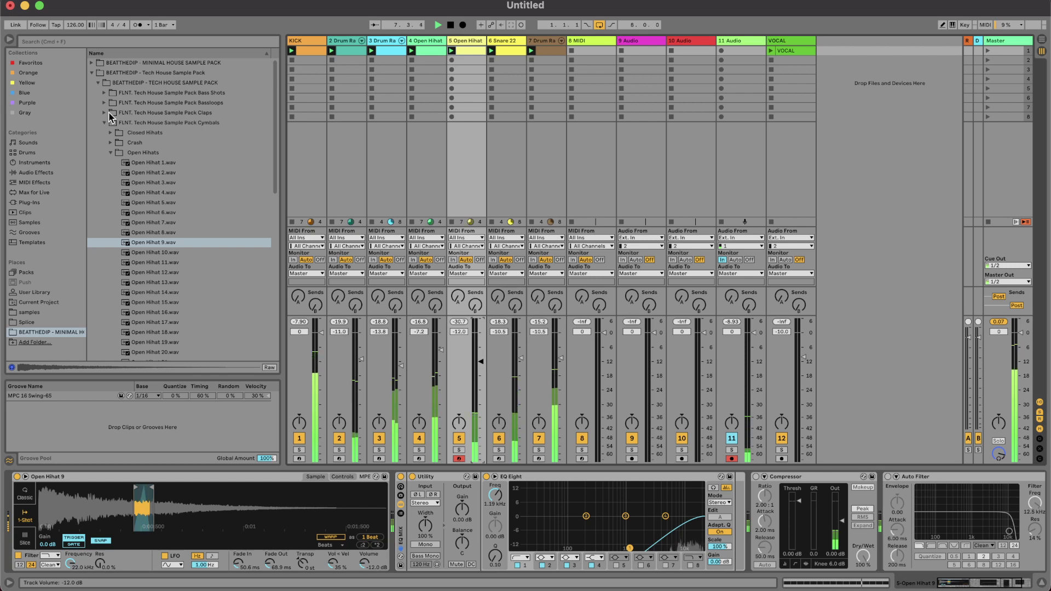
Add Erosion after the hi-hat's EQ Eight in Wide Noise mode at 18.0 kHz with amount 112, and audition it in solo.
click(32, 83)
click(118, 41)
text(E)
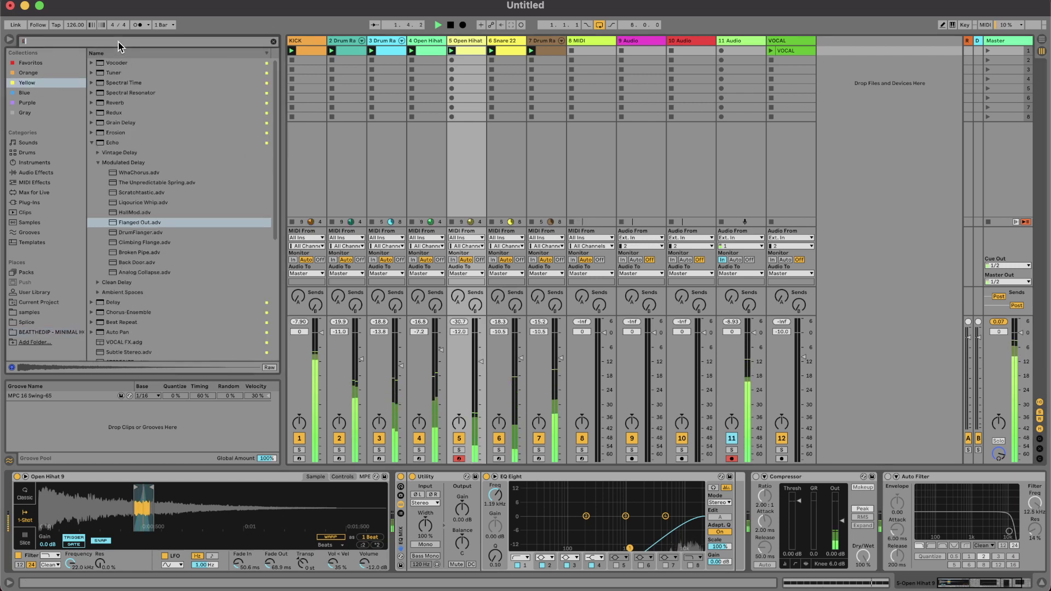
text(RO)
drag(112, 62, 724, 497)
click(701, 539)
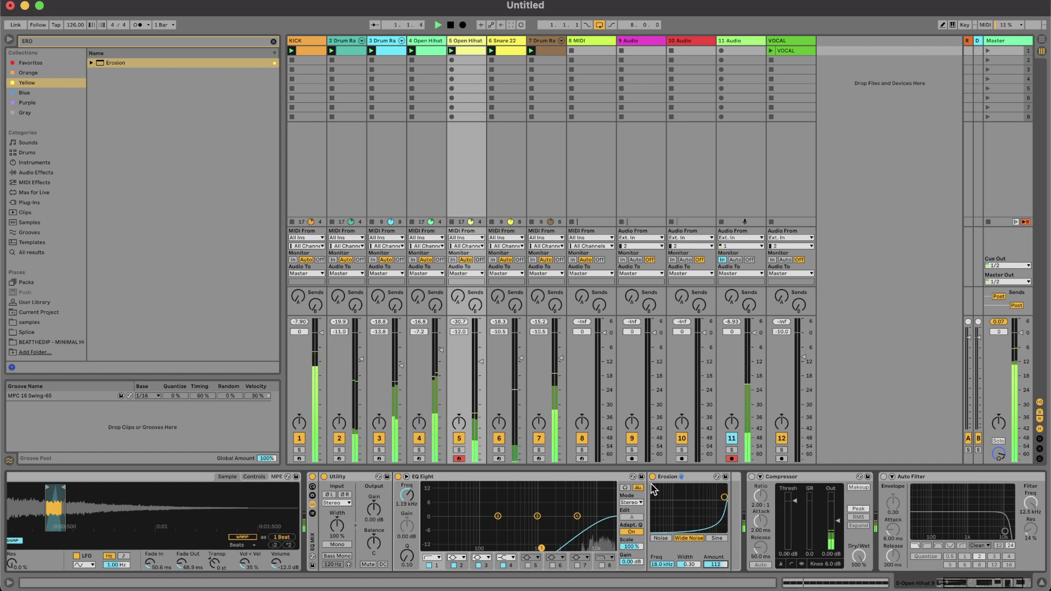
key(s)
key(s)
Add Auto Pan after Erosion on the hi-hat track, set its amount to 31.7%, and restart playback without solo.
click(92, 44)
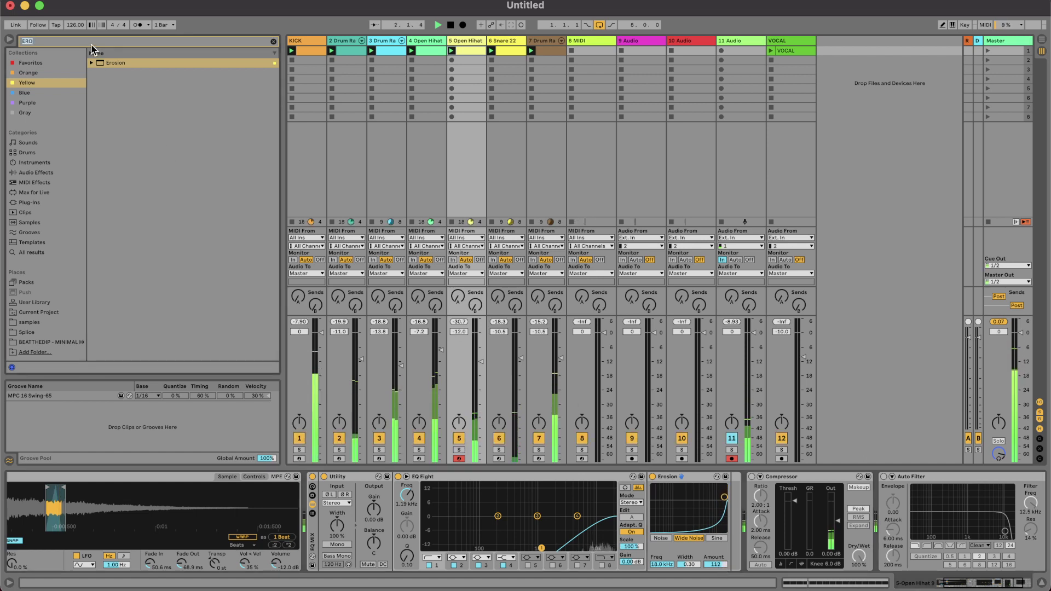
text(AUT)
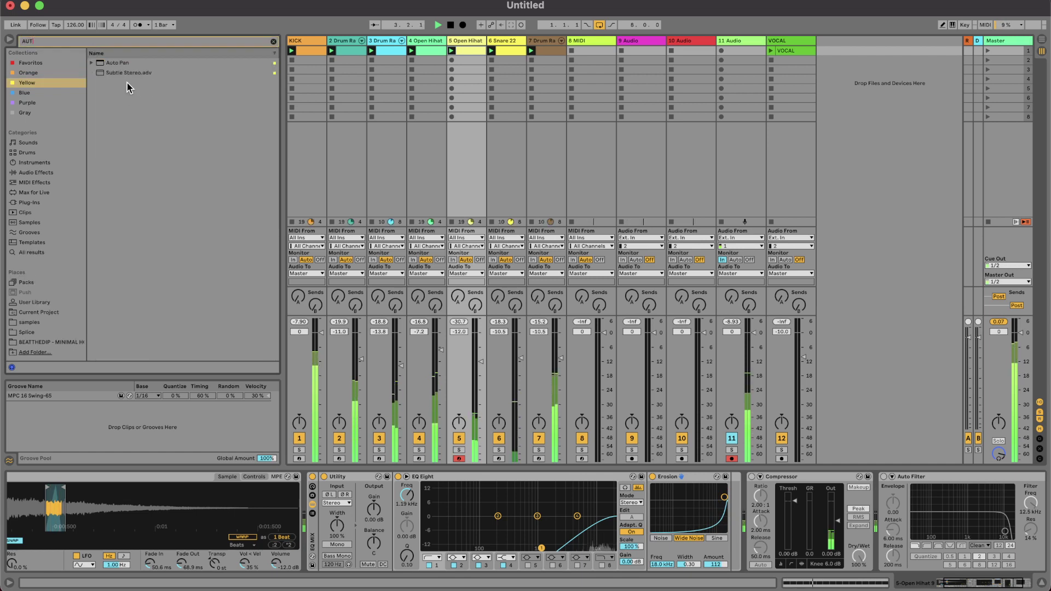
drag(121, 62, 623, 475)
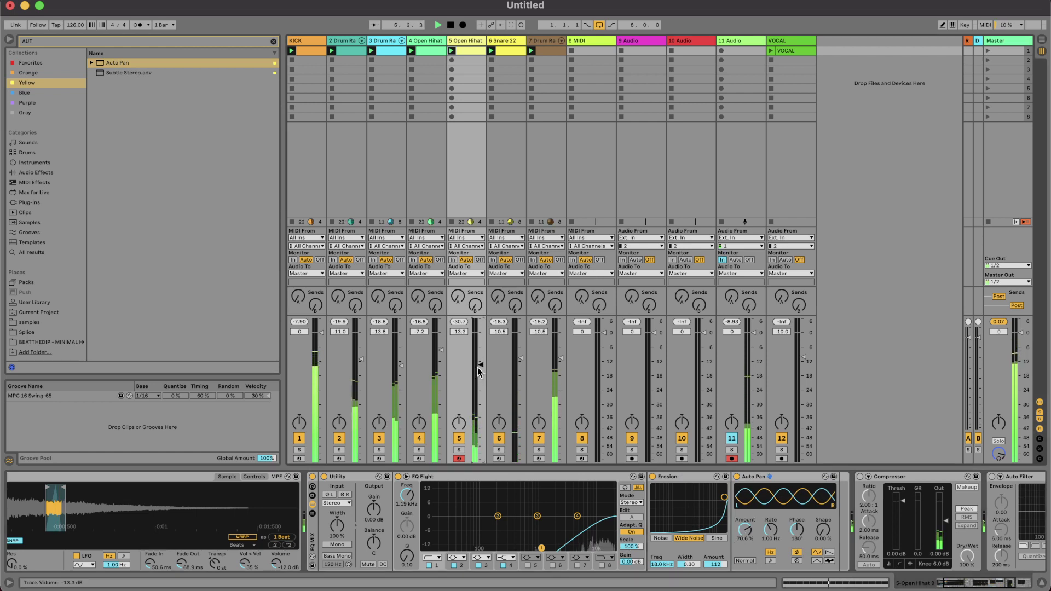
drag(744, 530, 745, 555)
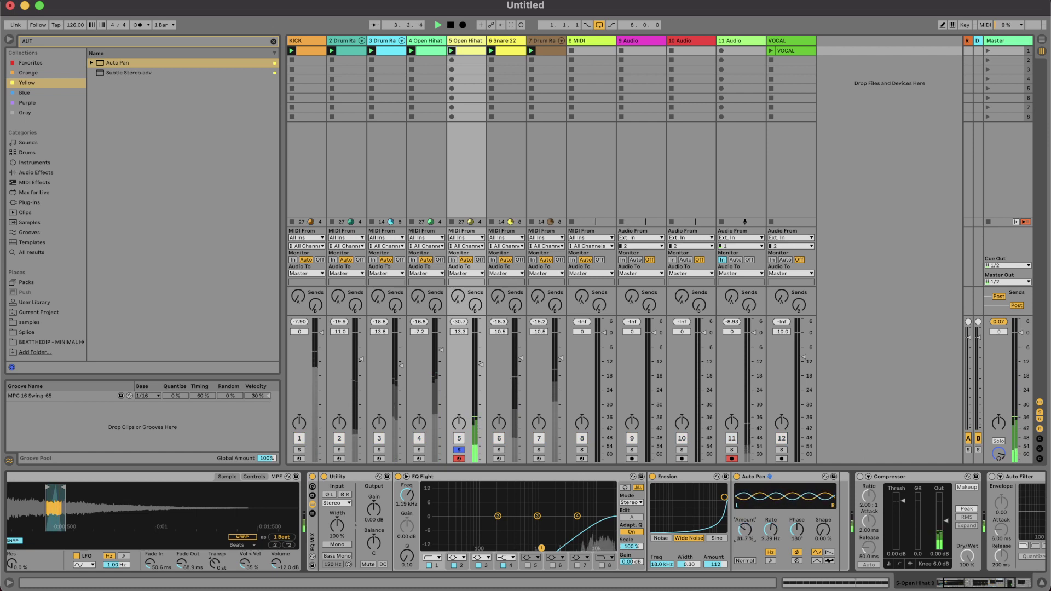
key(s)
key(space)
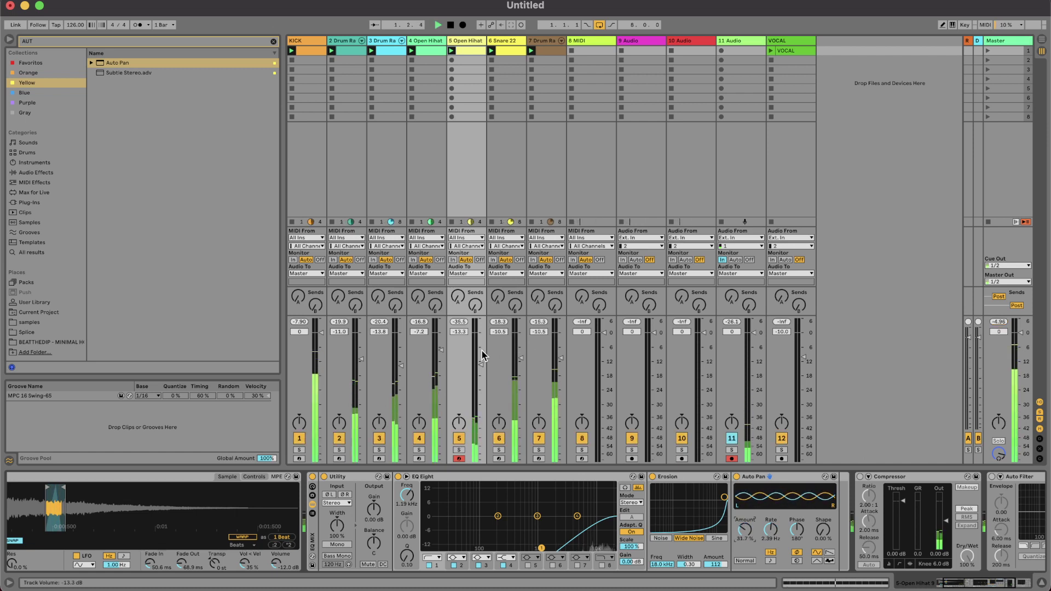
Rebalance the hi-hat with Auto Pan amount 22.2%, Erosion amount 43.9 and track volume -9.2 dB.
drag(481, 364, 481, 368)
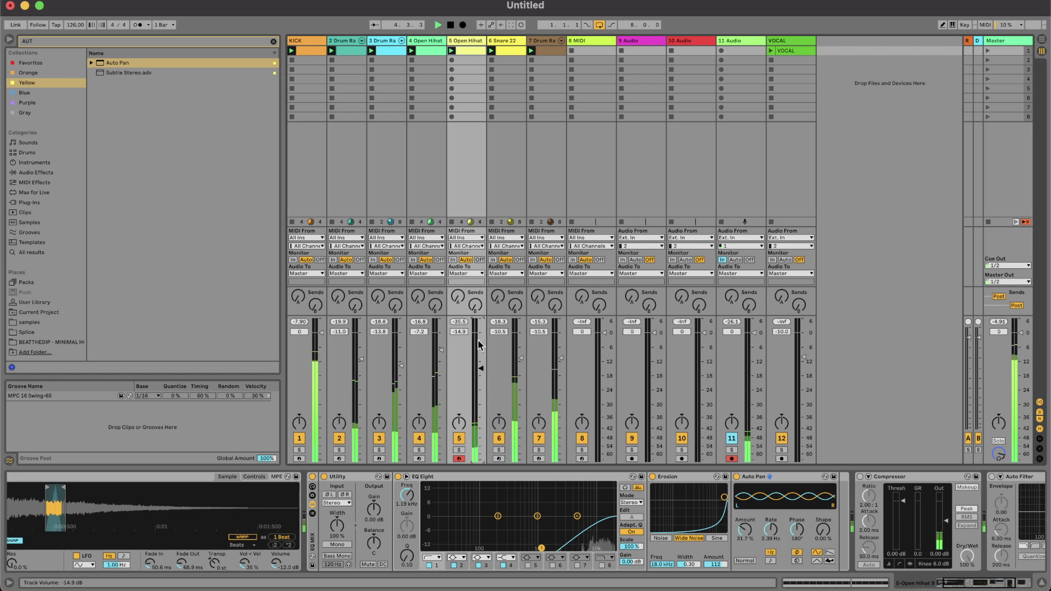
click(547, 175)
click(462, 46)
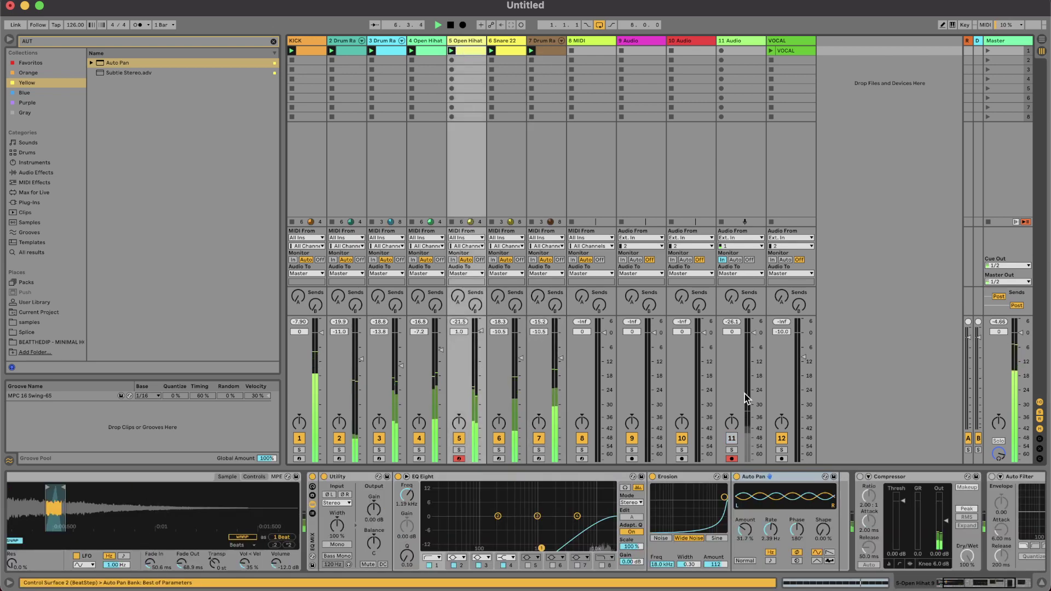
drag(749, 527, 719, 563)
drag(481, 332, 481, 355)
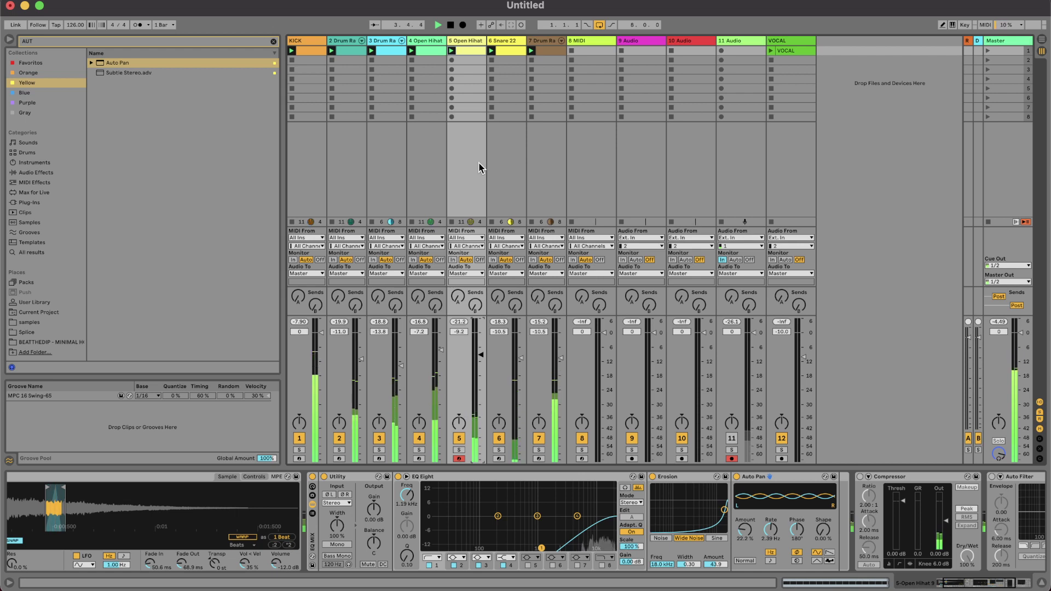
Clear the effect search and expand the FLNT. Tech House Sample Pack Drumloops folder in place of the Cymbals folder.
click(273, 41)
click(31, 331)
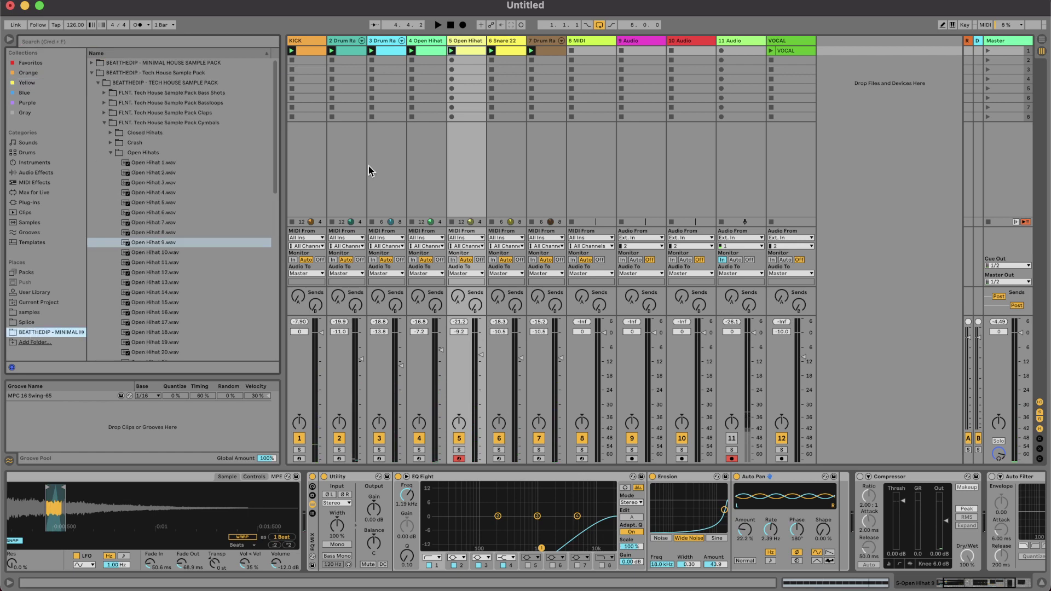
click(369, 166)
click(105, 123)
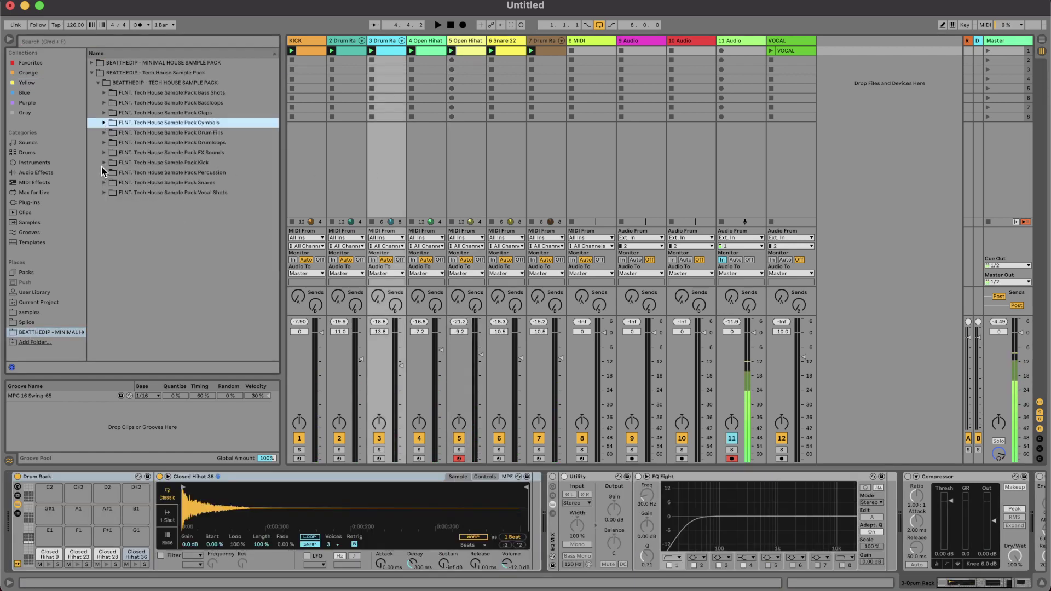
click(104, 143)
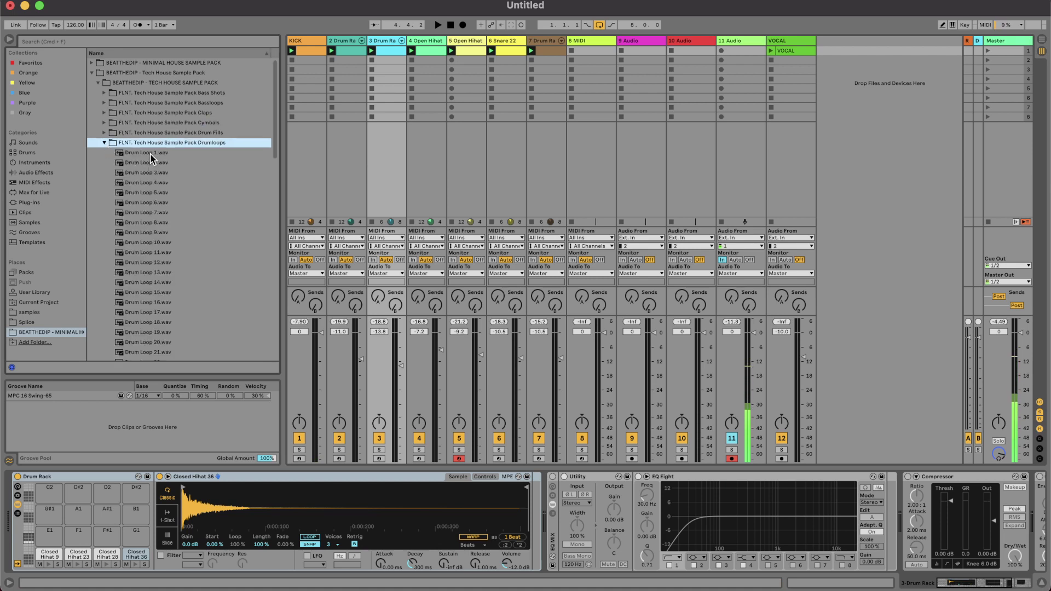
Audition Drum Loop 1 and Drum Loops 51 to 57, and return to Drum Loop 56.
key(Down)
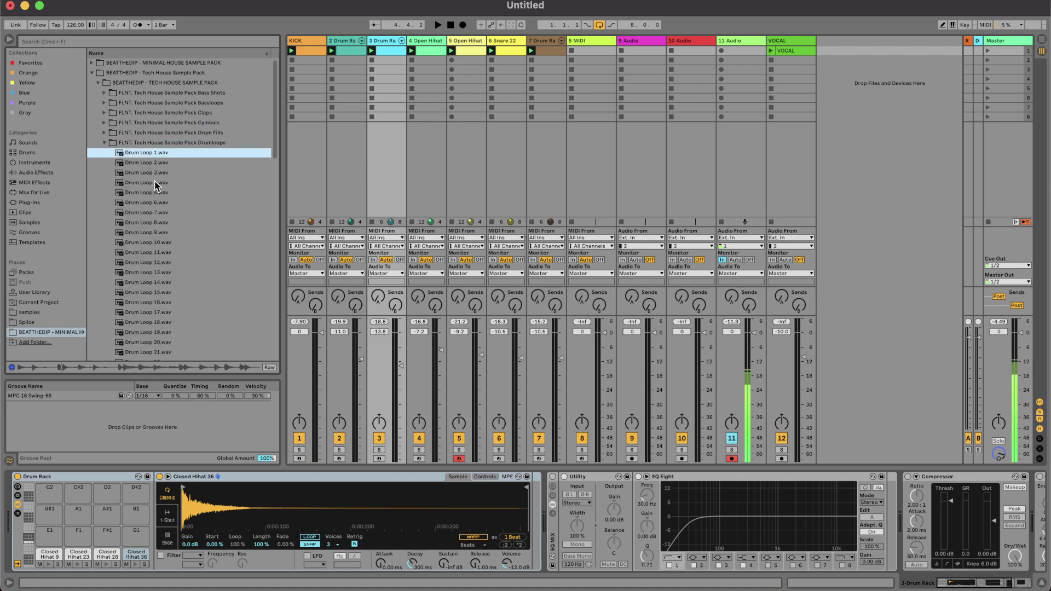
scroll(197, 275, down, 10)
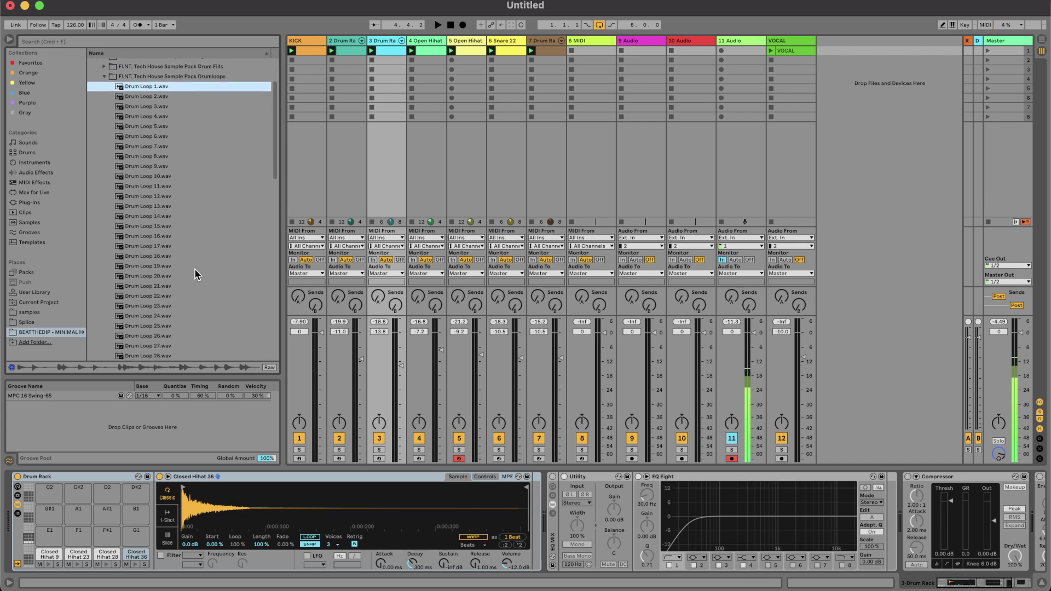
scroll(197, 275, down, 5)
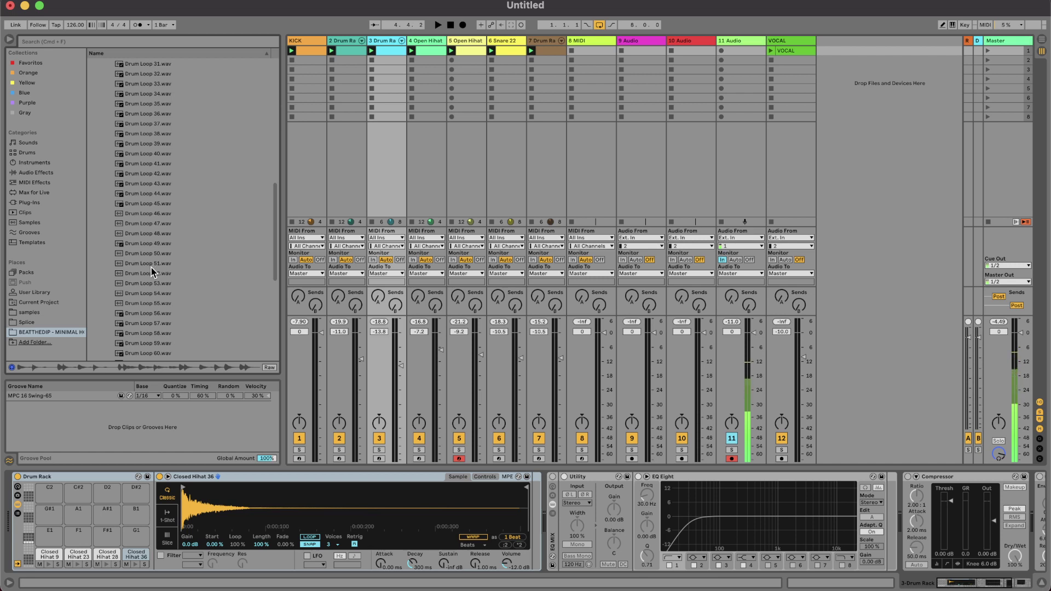
click(152, 266)
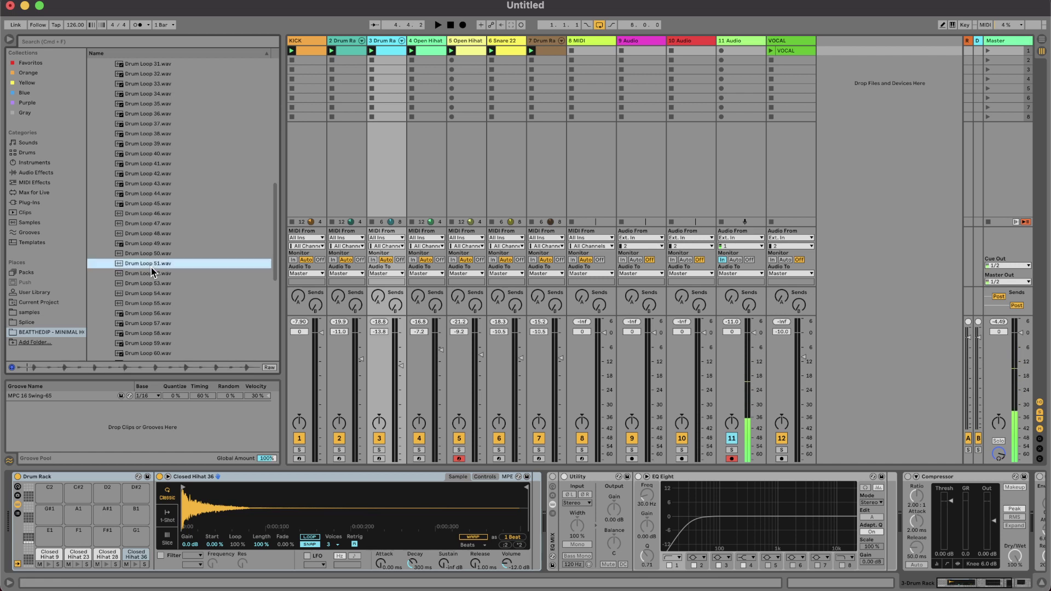
key(Down)
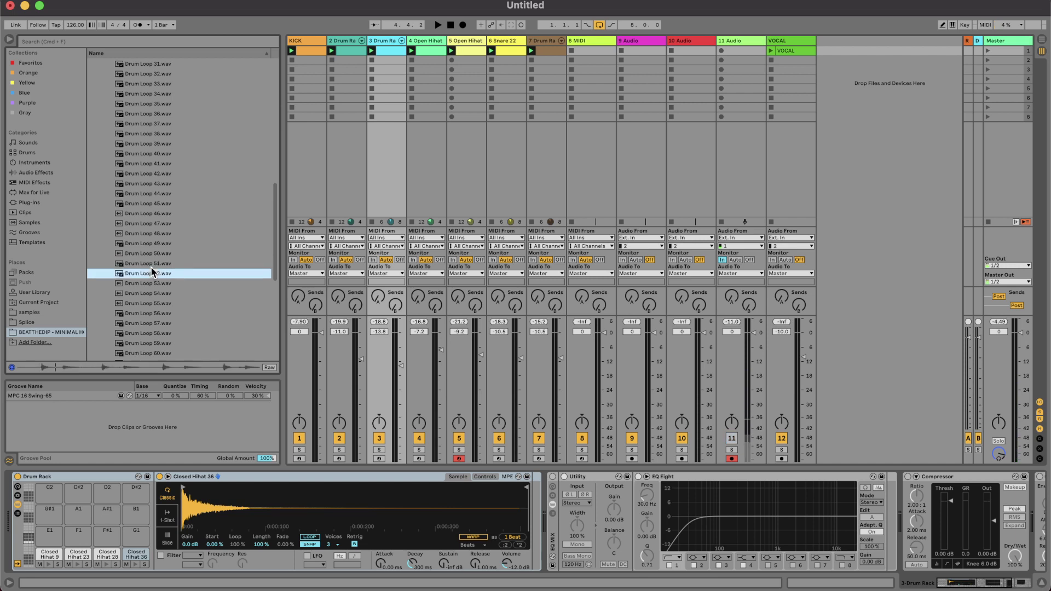
key(Down)
key(Down)
key(Down)
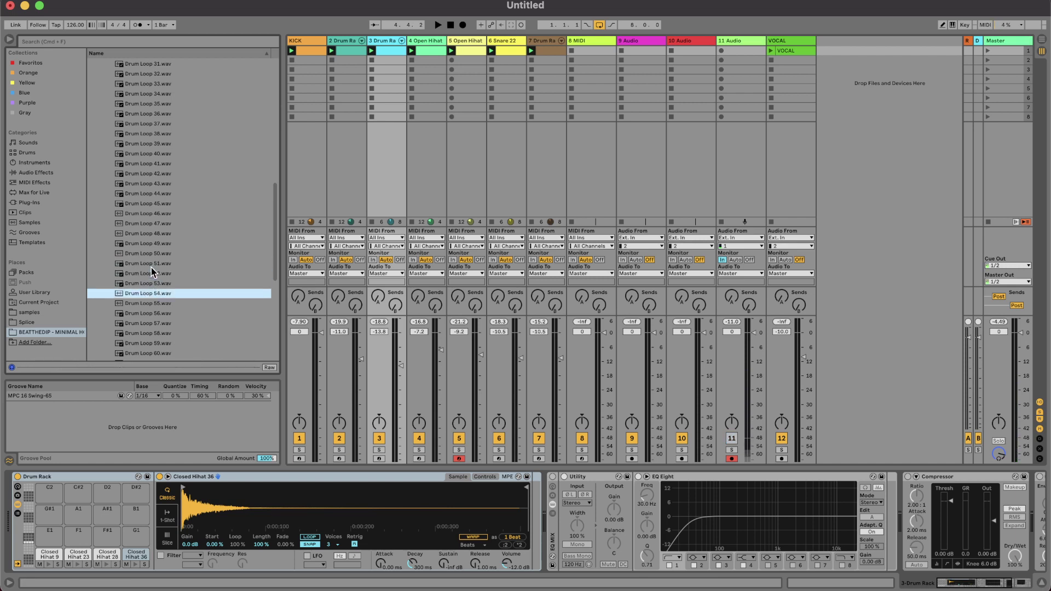
key(Down)
key(Down)
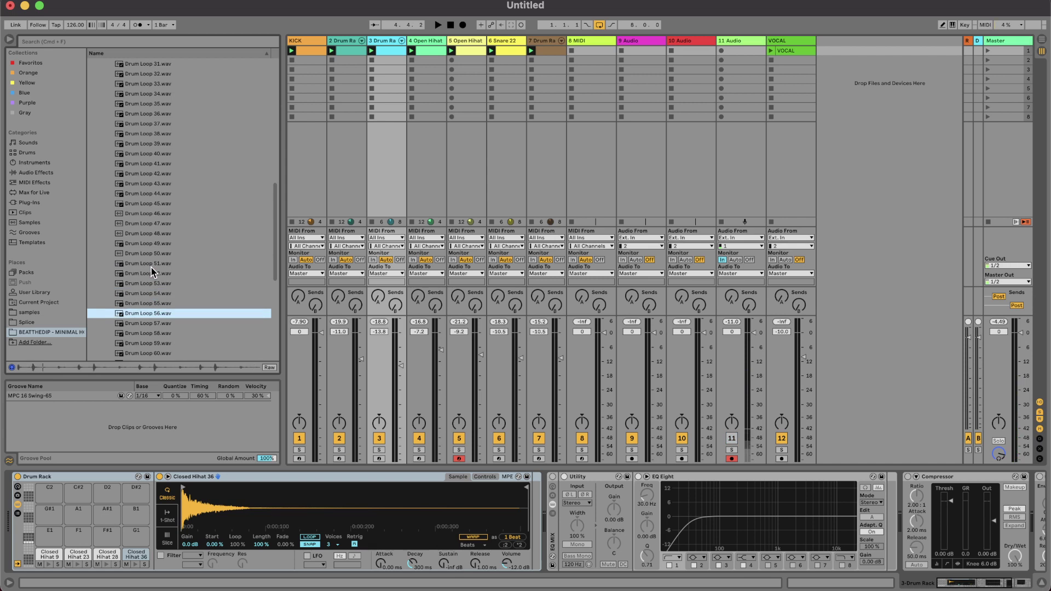
key(Up)
key(Up)
key(Up)
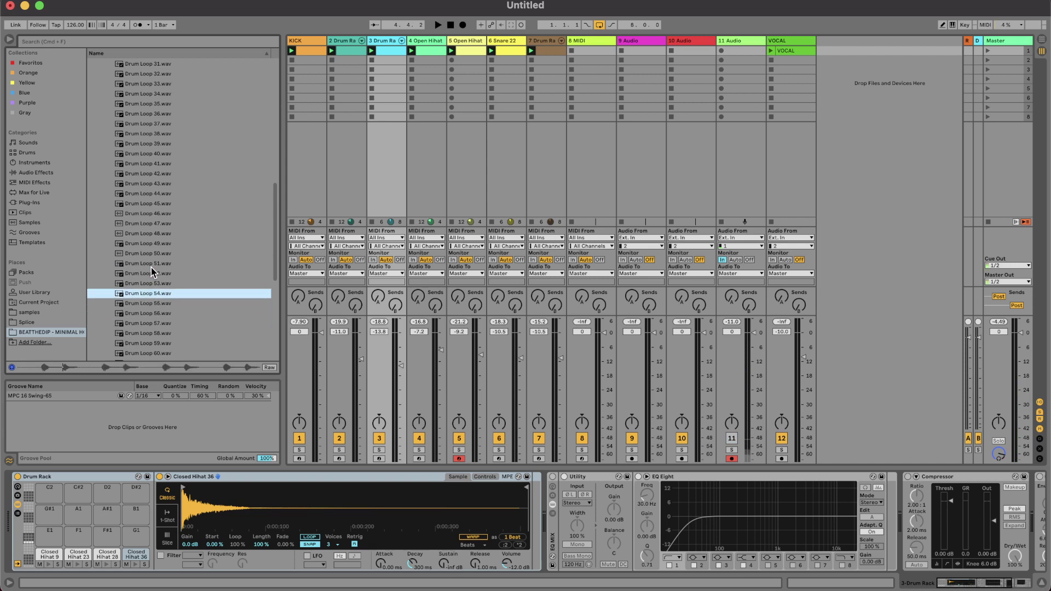
key(Down)
key(Down)
key(Down)
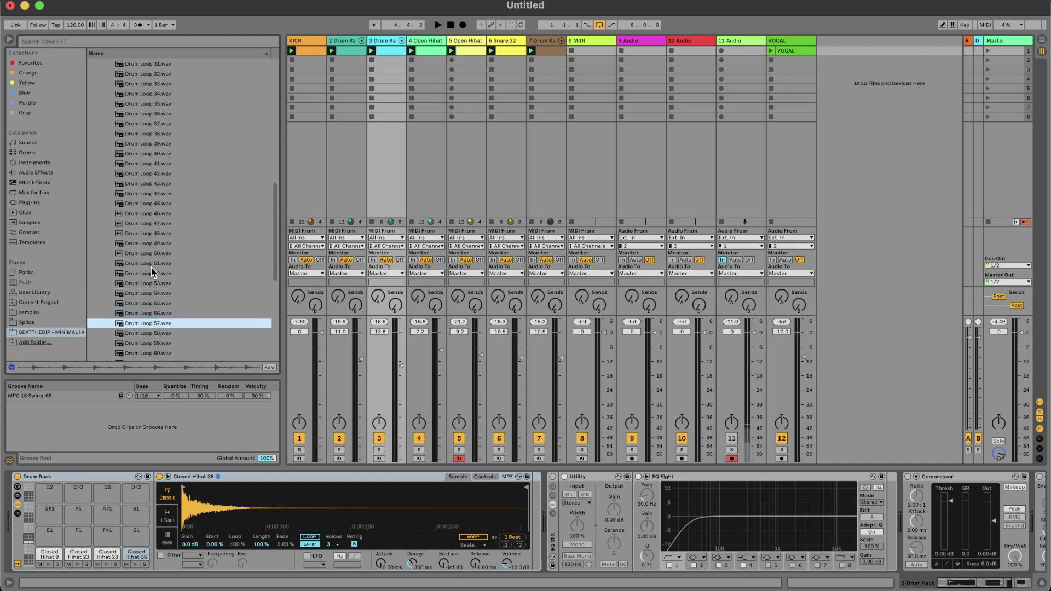
key(Up)
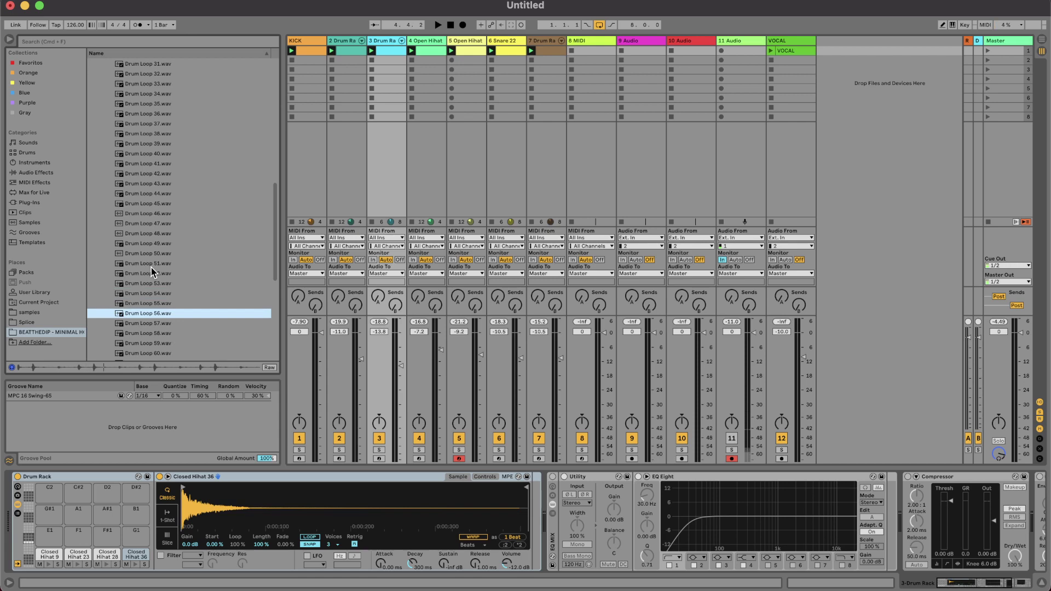
Insert an audio track after track 7, launch Drum Loop 56 from its first slot, and set the track to -20.8 dB.
click(547, 41)
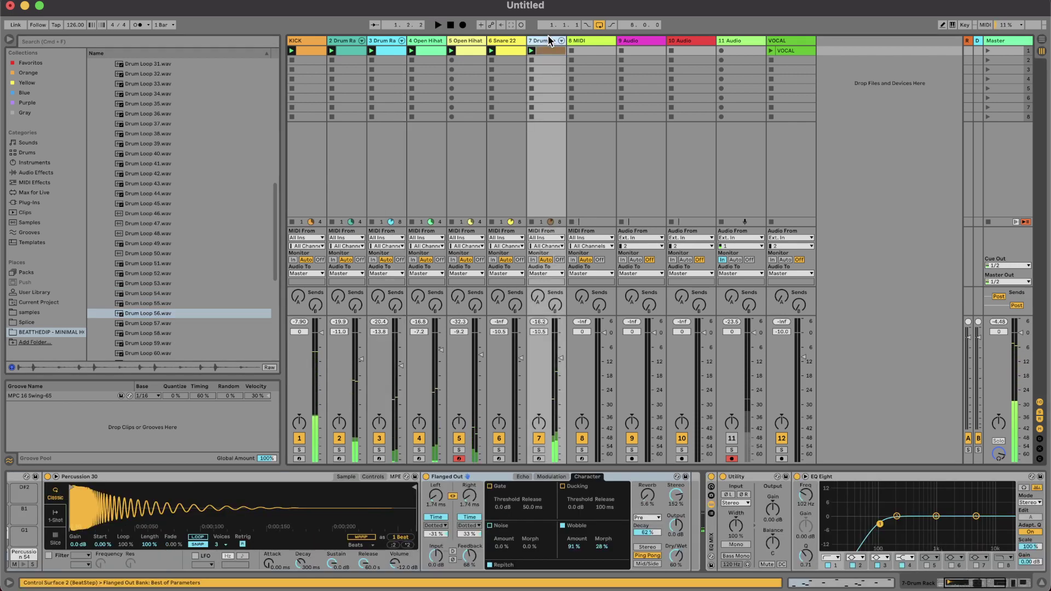
key(super+t)
click(147, 316)
drag(586, 52, 586, 50)
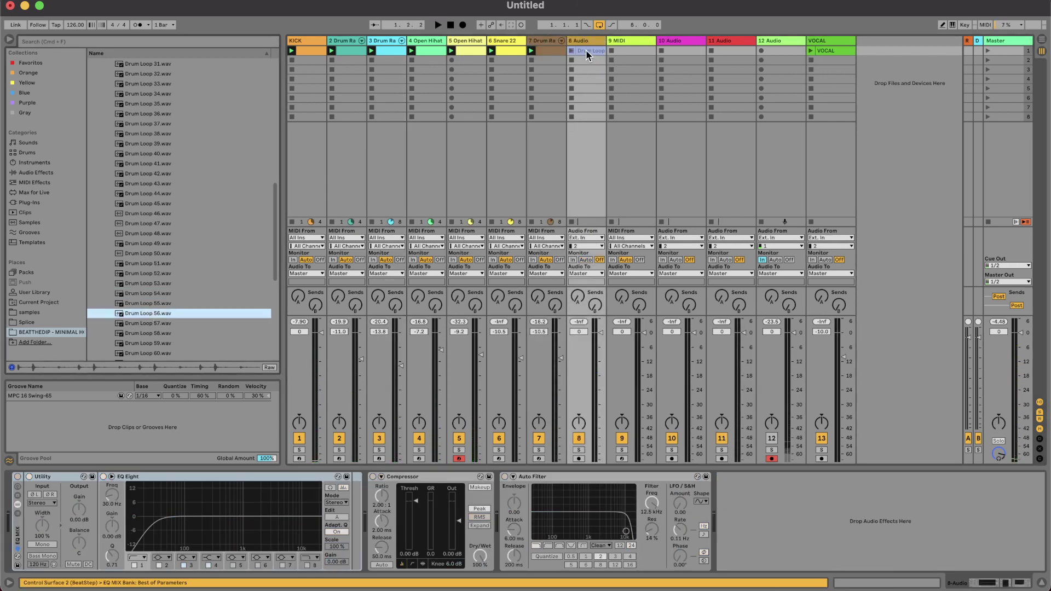
click(571, 50)
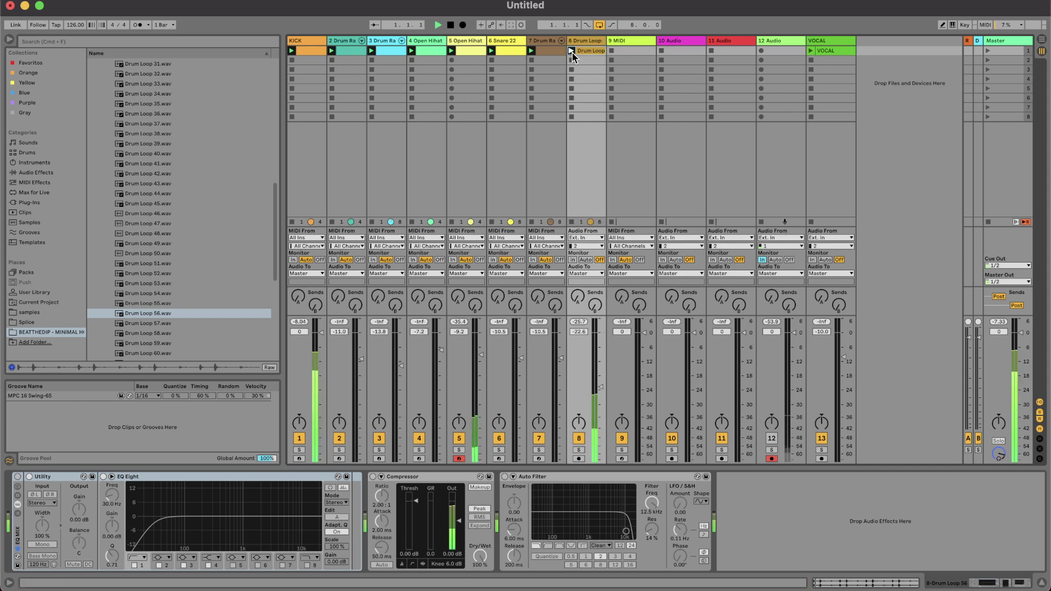
mouse_move(601, 386)
mouse_down()
mouse_move(601, 371)
mouse_move(601, 380)
mouse_up()
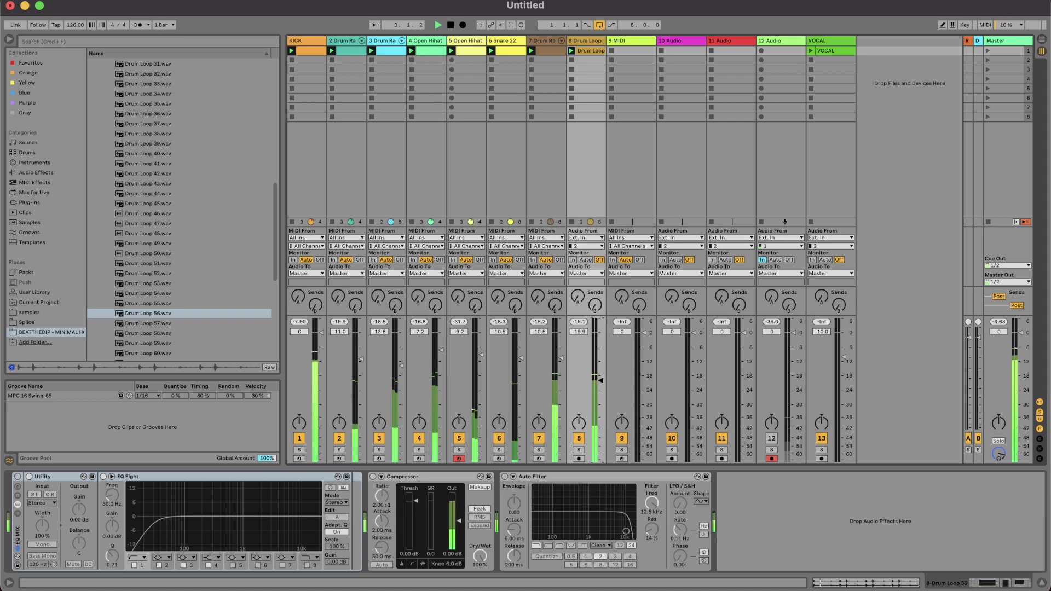
Enable the drum loop track's EQ rack with a 530 Hz low cut and delete its Compressor and Auto Filter.
click(17, 476)
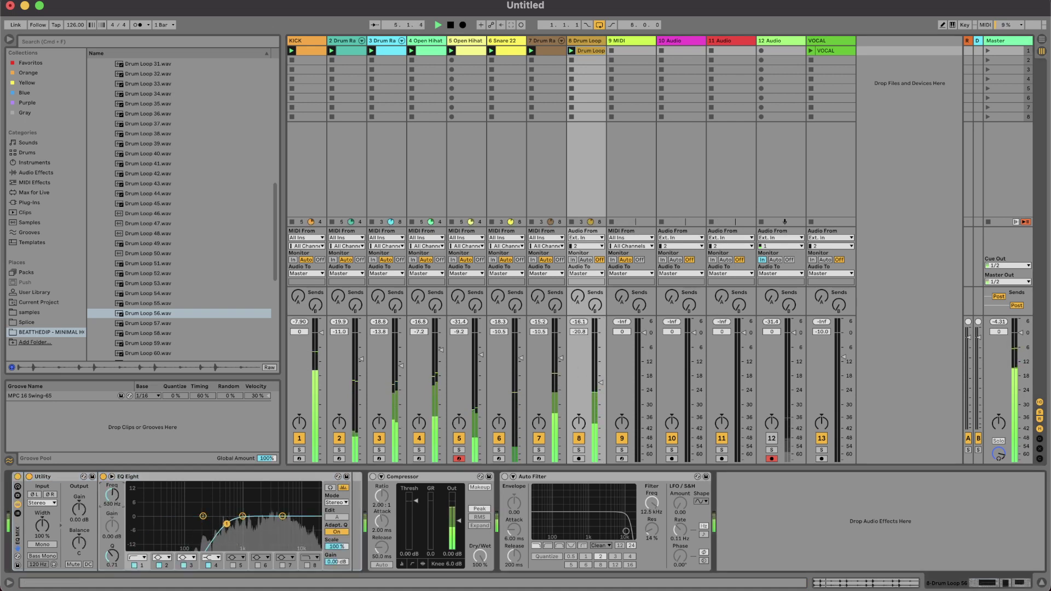
click(420, 478)
key(Delete)
key(Delete)
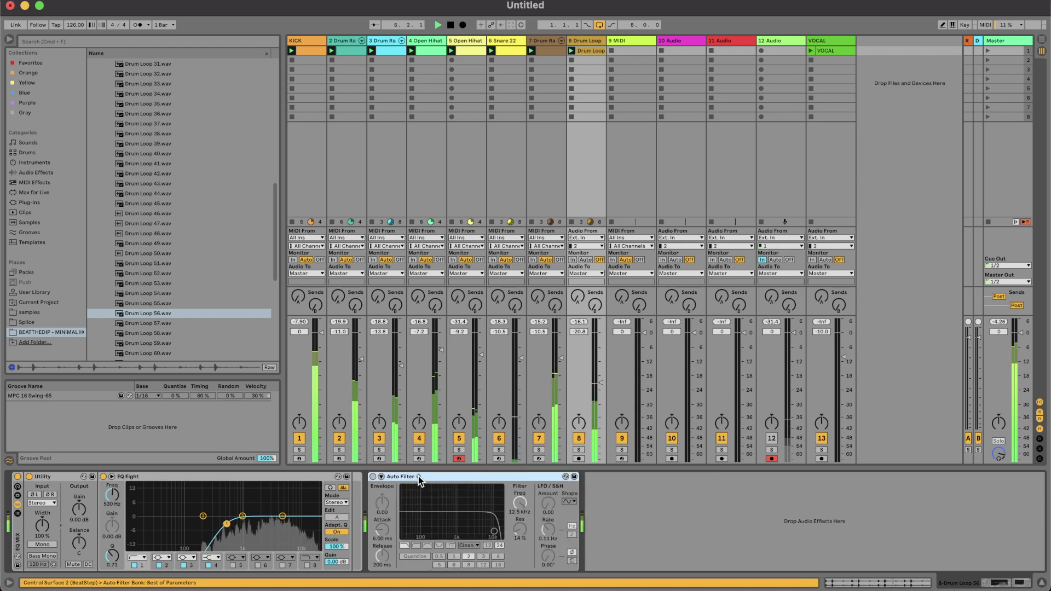
Add the STEREOIZE preset from the Yellow collection to the drum loop track and set its Dry/Wet to 37%.
click(27, 92)
click(26, 82)
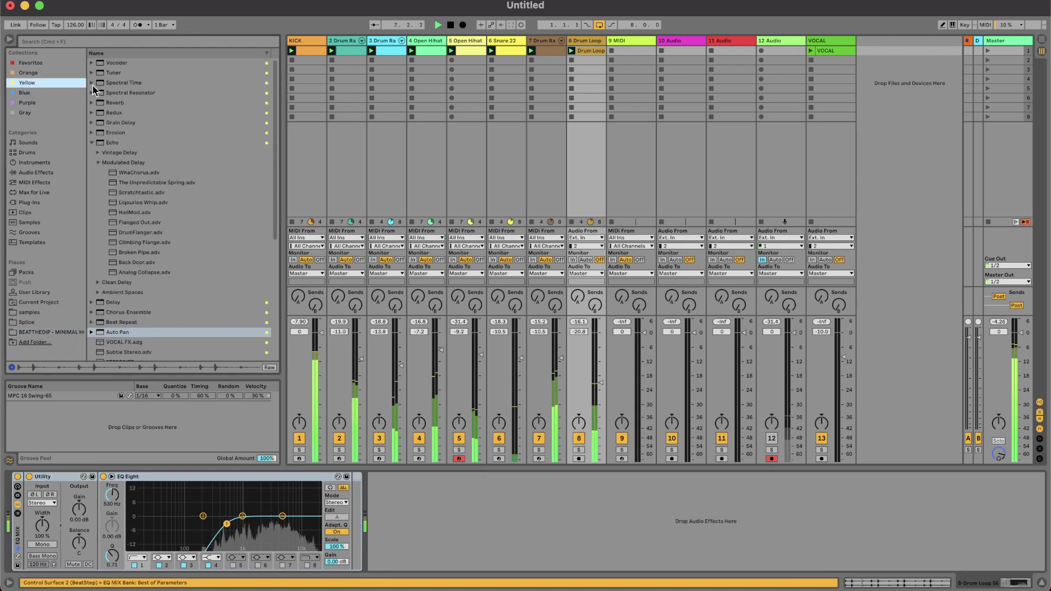
click(483, 183)
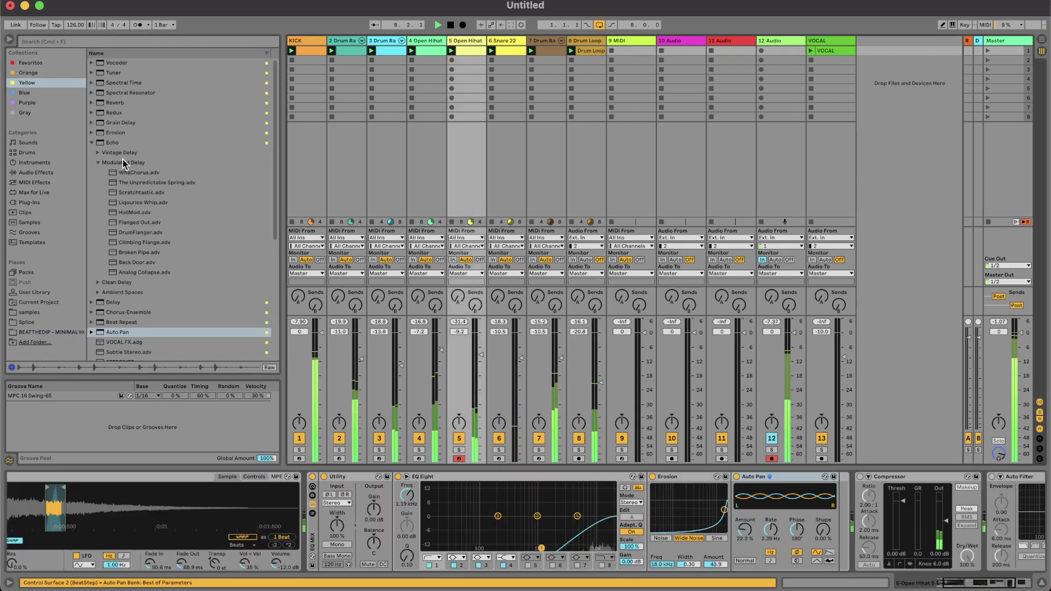
scroll(176, 253, down, 5)
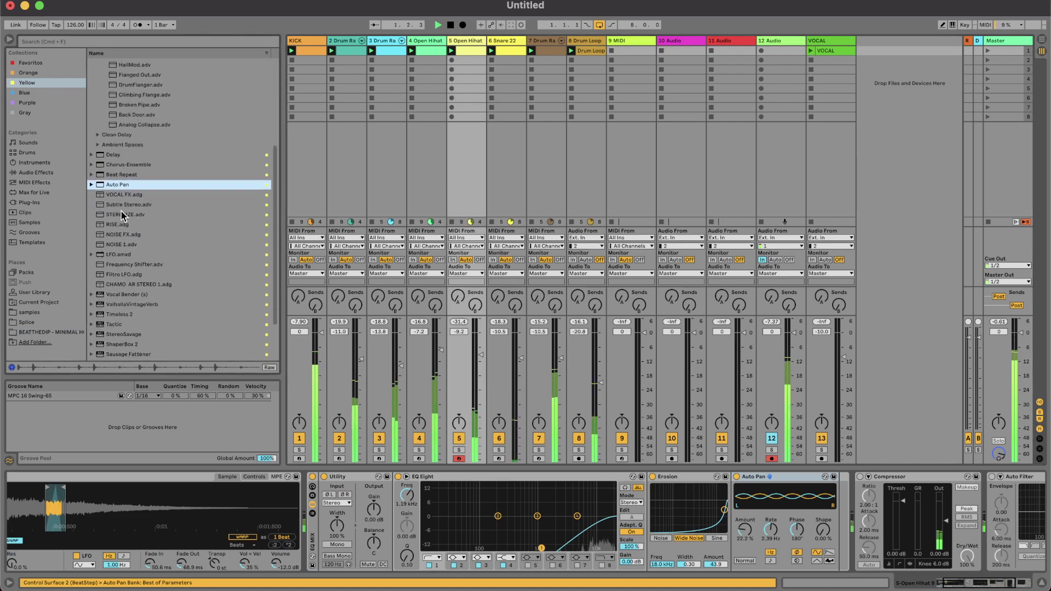
drag(120, 215, 587, 123)
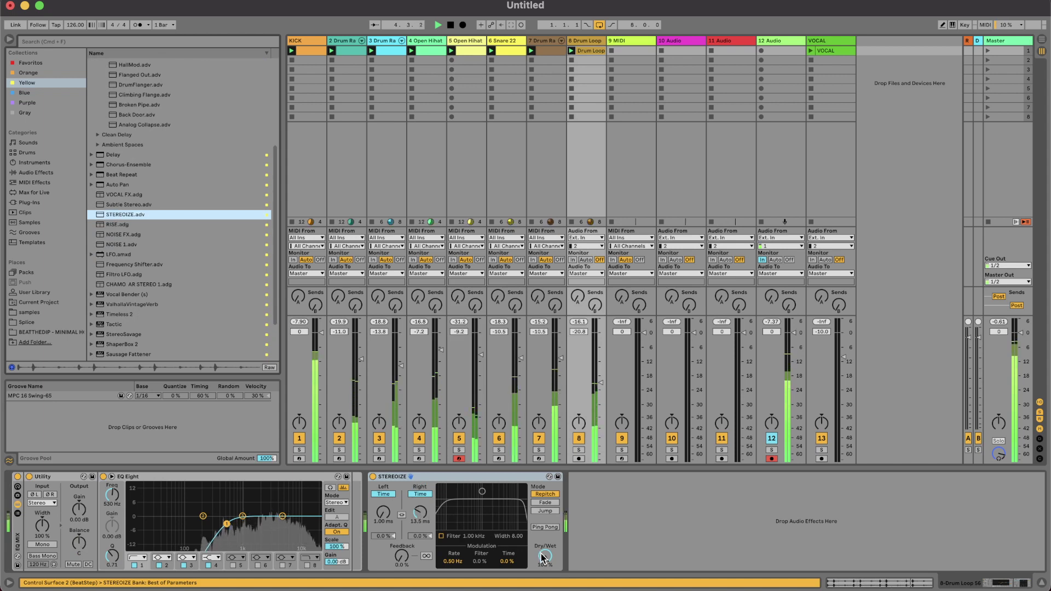
drag(543, 558, 543, 583)
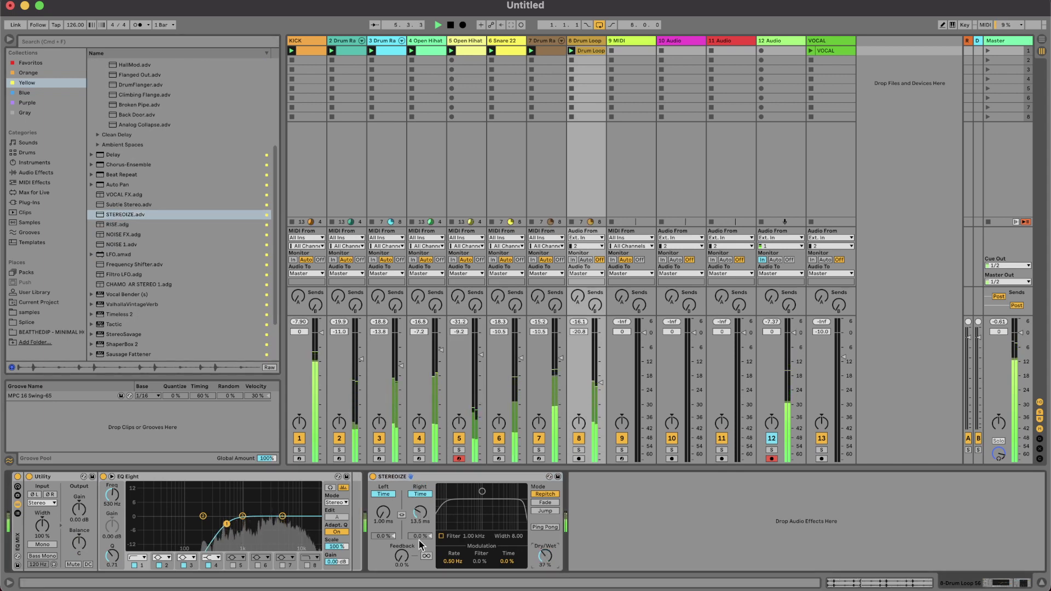
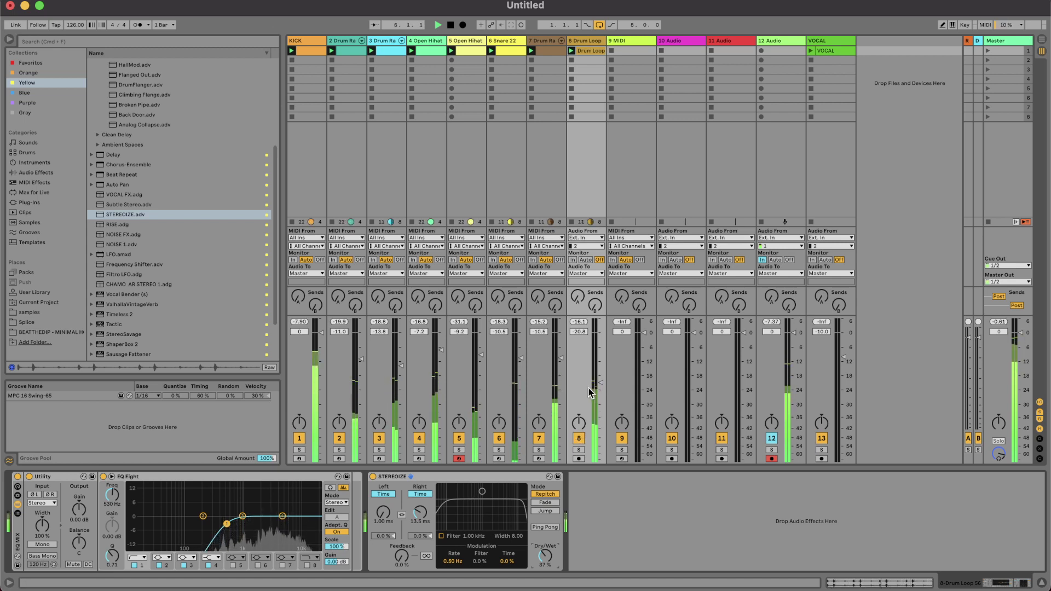
Open the Drum Loop 56 clip's waveform and examine its hits at the start, before 1.3 and around bar 2.
double_click(596, 51)
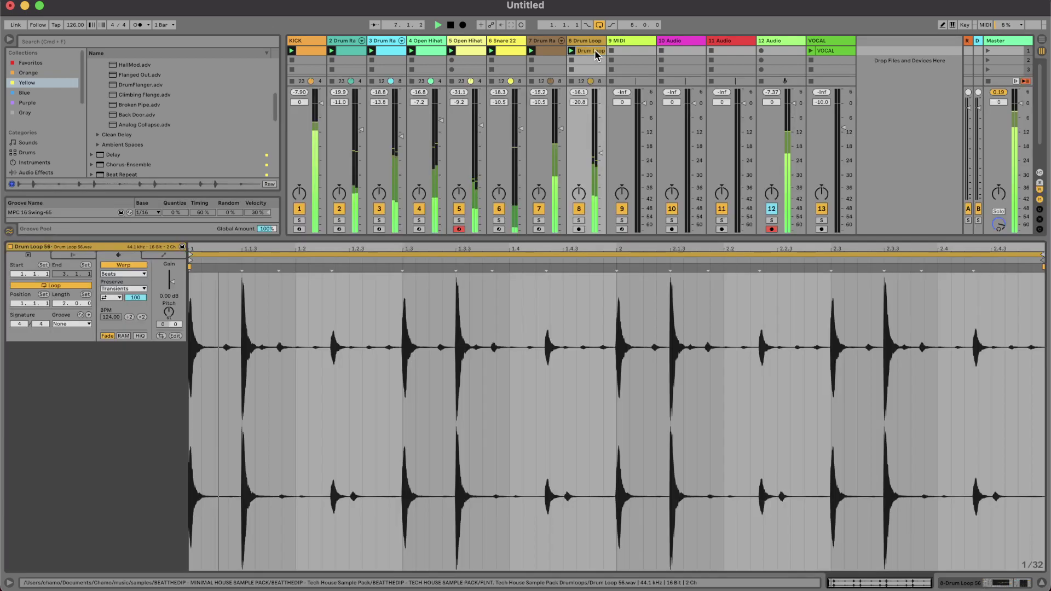
click(215, 323)
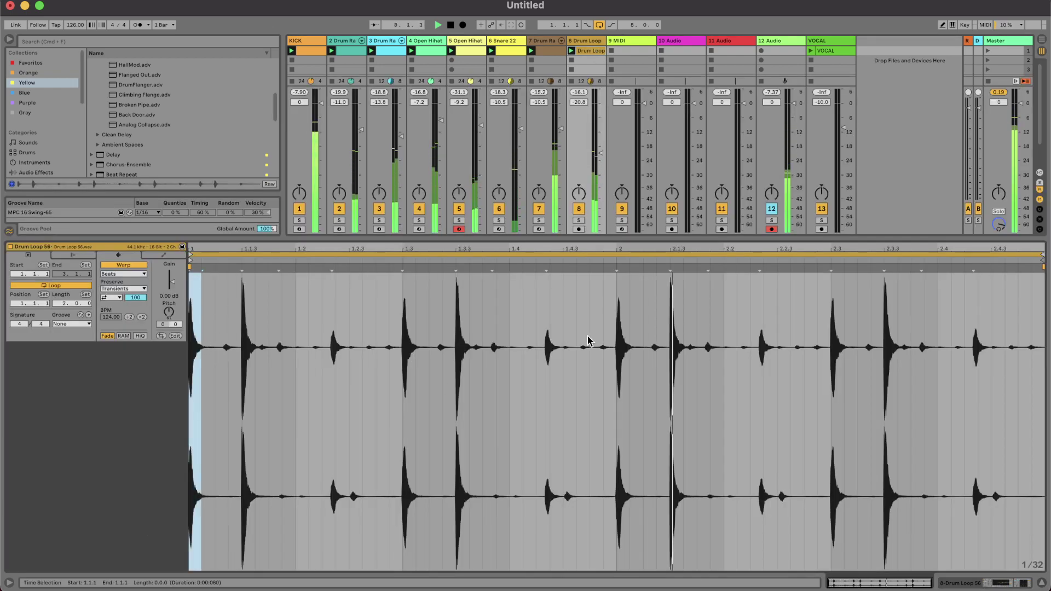
drag(429, 360, 378, 350)
drag(628, 357, 605, 339)
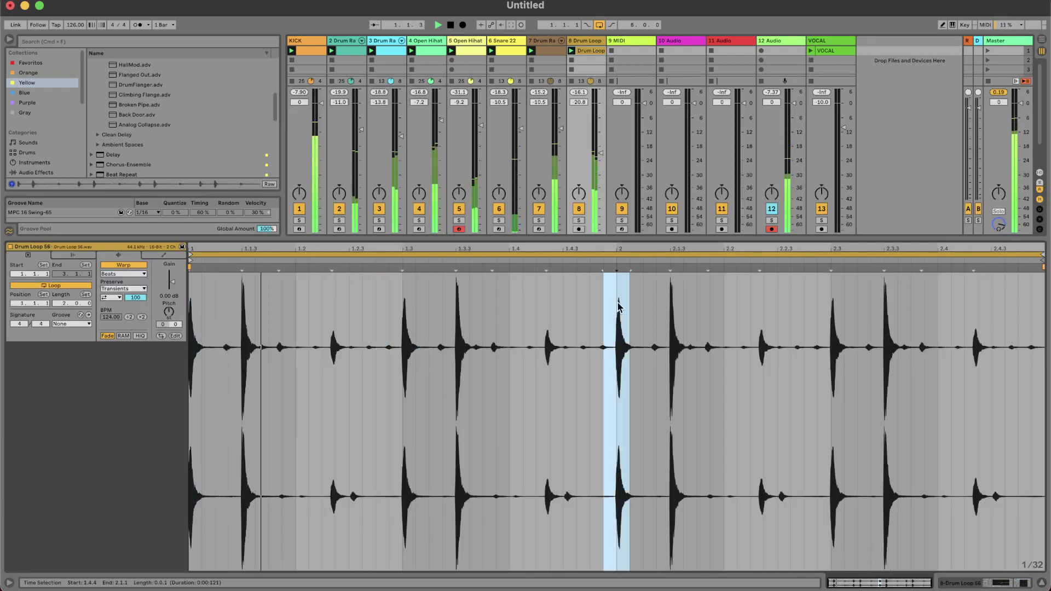
Set STEREOIZE Dry/Wet to 50% while soloing the drum loop track, and lower the track to -22.1 dB after unsoloing it.
double_click(582, 42)
key(s)
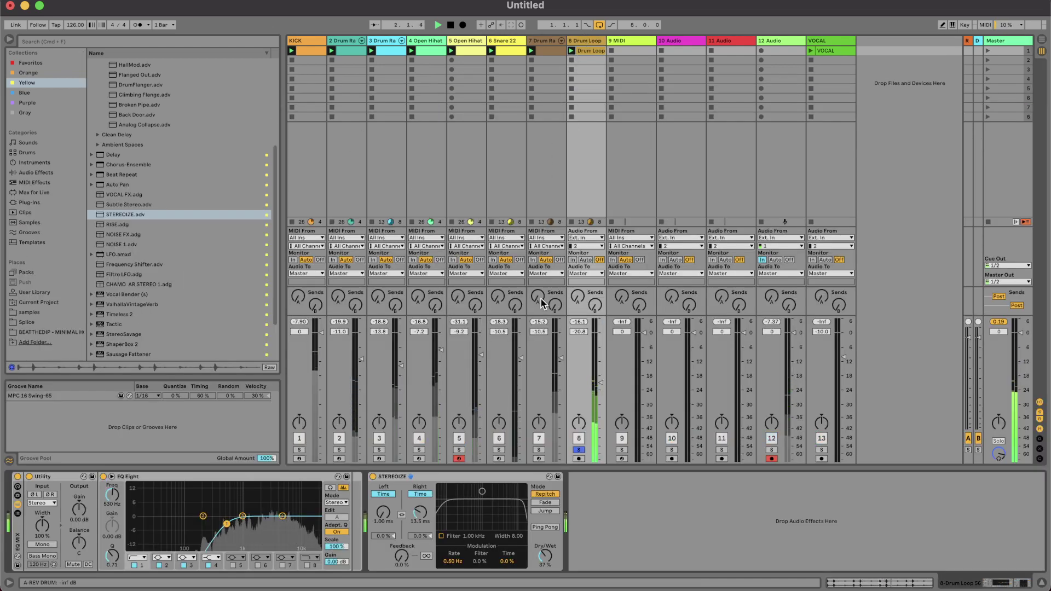
mouse_move(545, 559)
mouse_down()
mouse_move(545, 525)
mouse_move(545, 575)
mouse_up()
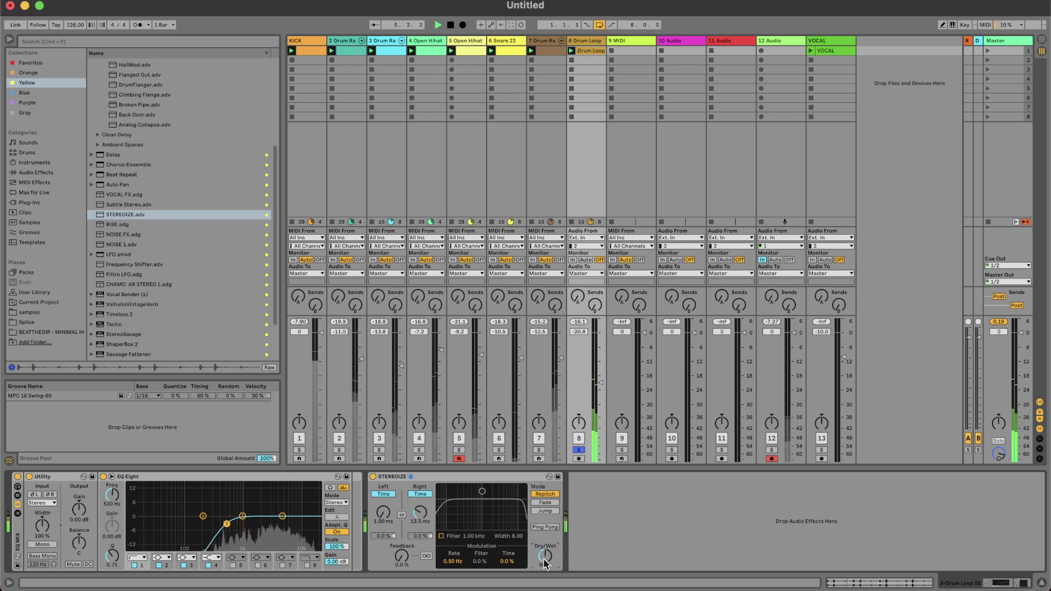
click(579, 449)
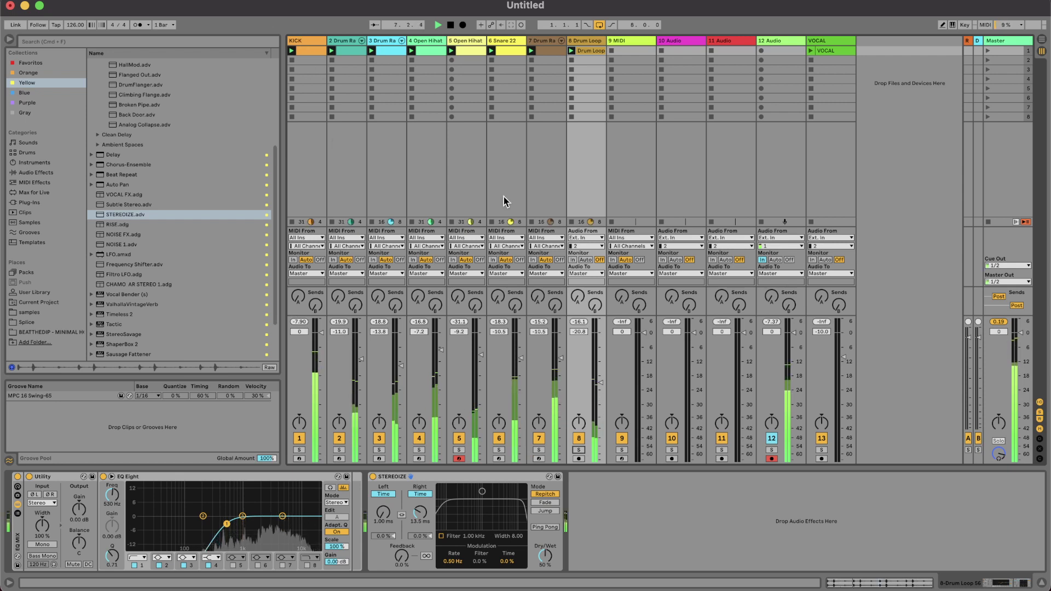
drag(601, 382, 601, 383)
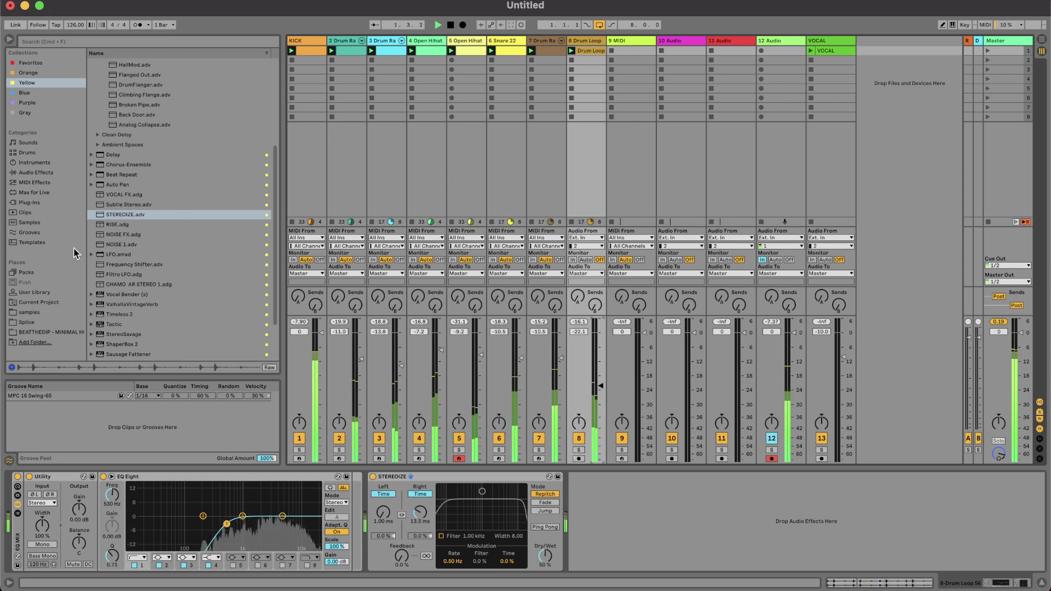
Return to the BEATTHEDIP sample folder and audition Drum Loops 66 to 80 one after another against the beat.
click(24, 313)
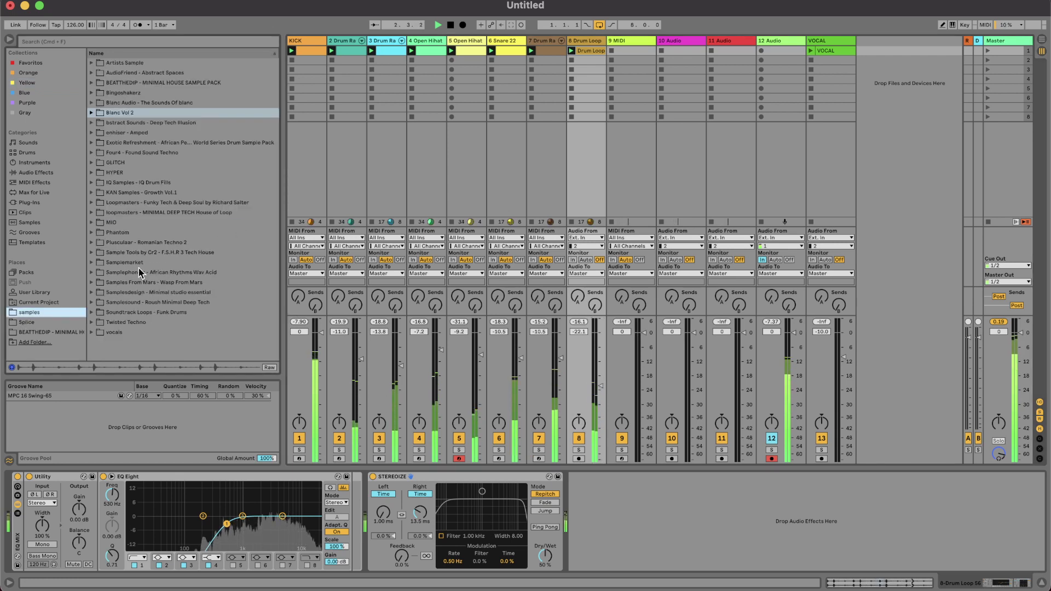
click(44, 332)
scroll(181, 241, down, 5)
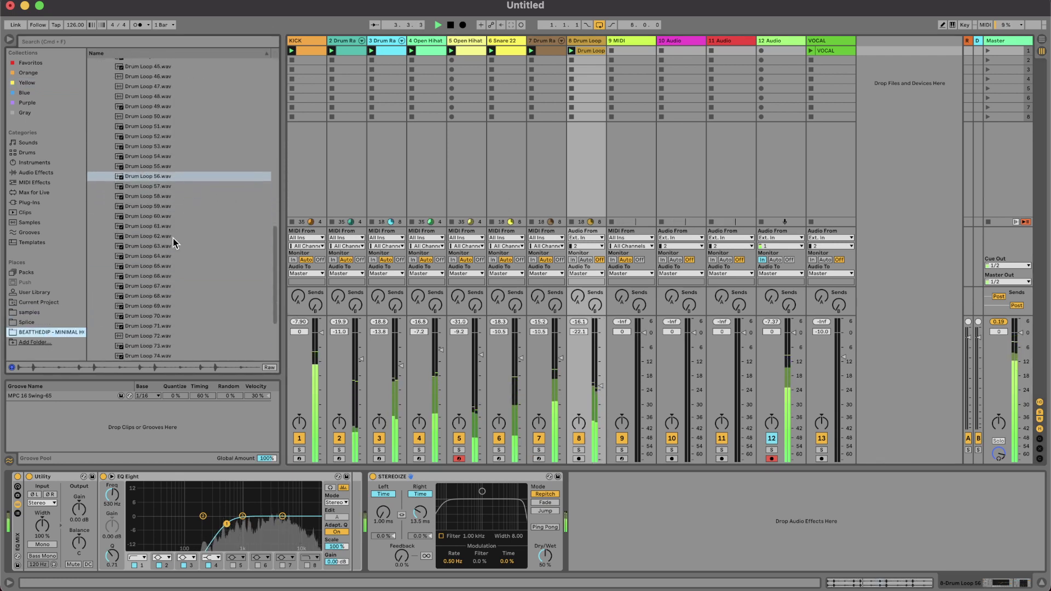
click(156, 247)
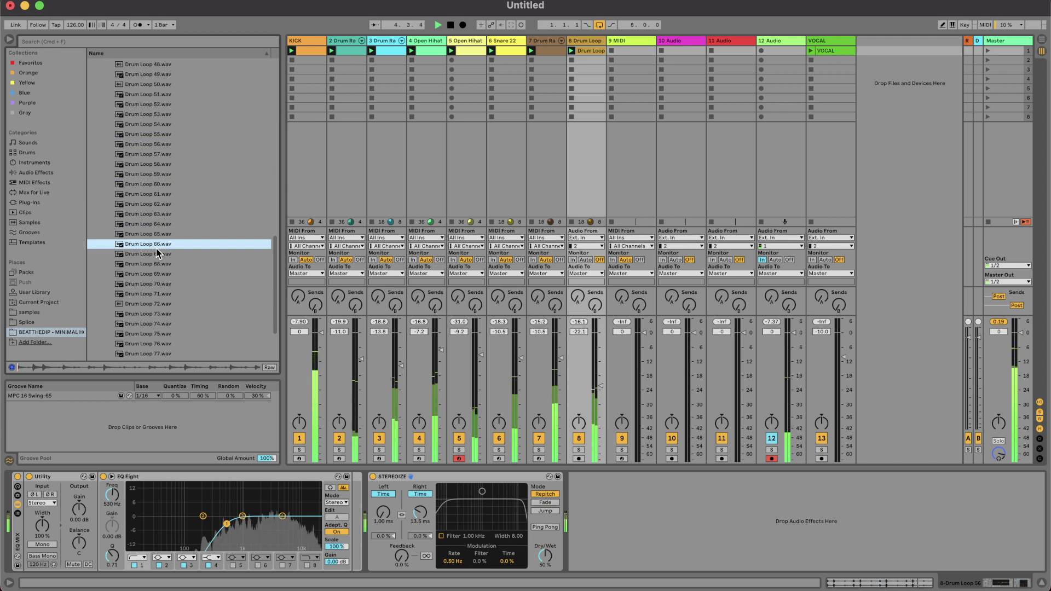
key(Down)
key(Down)
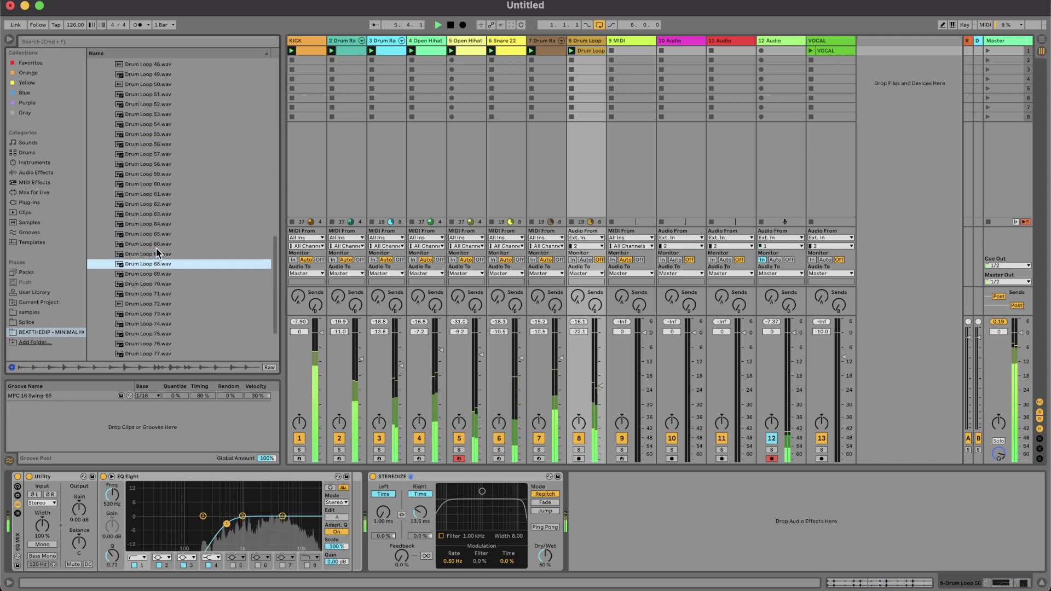
key(Down)
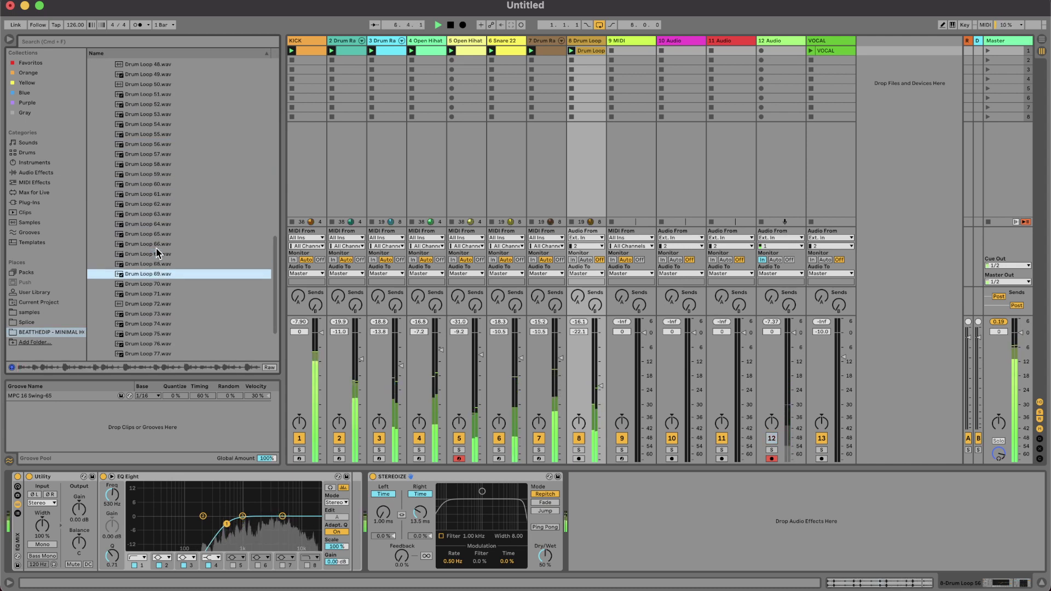
key(Down)
key(Down)
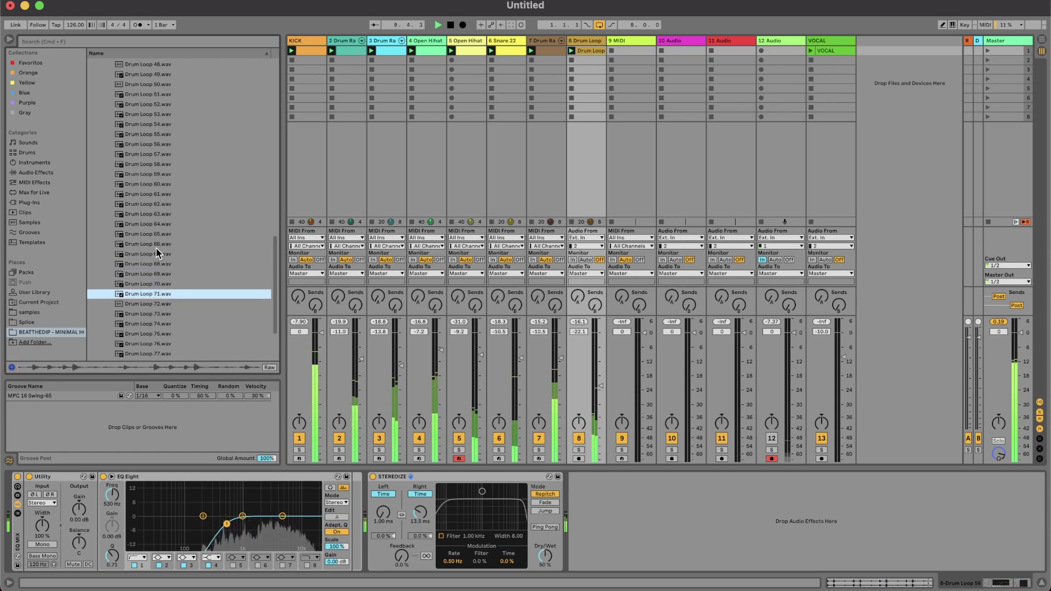
key(Down)
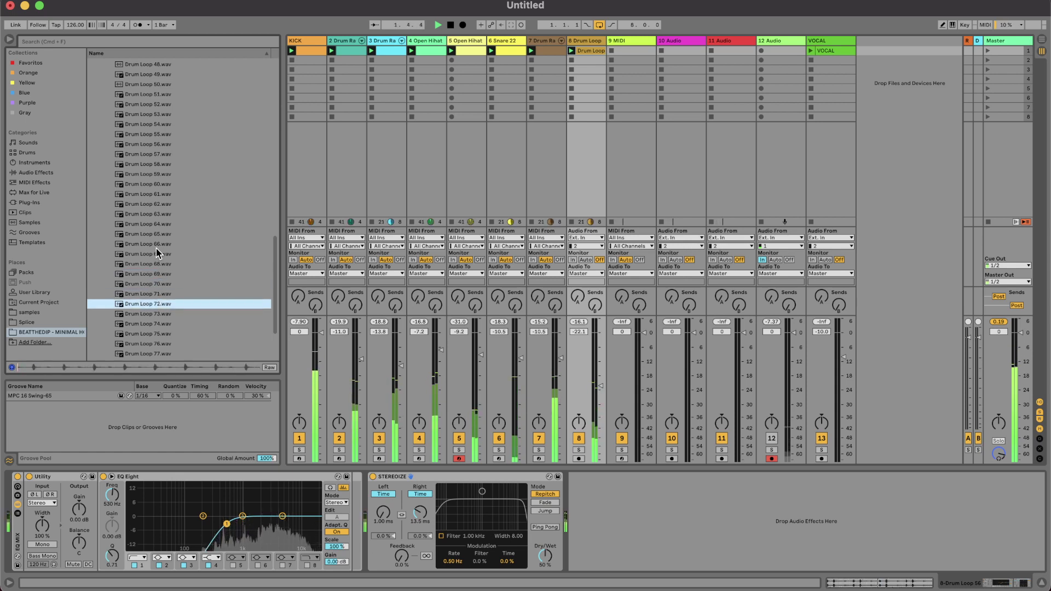
key(Down)
key(Down)
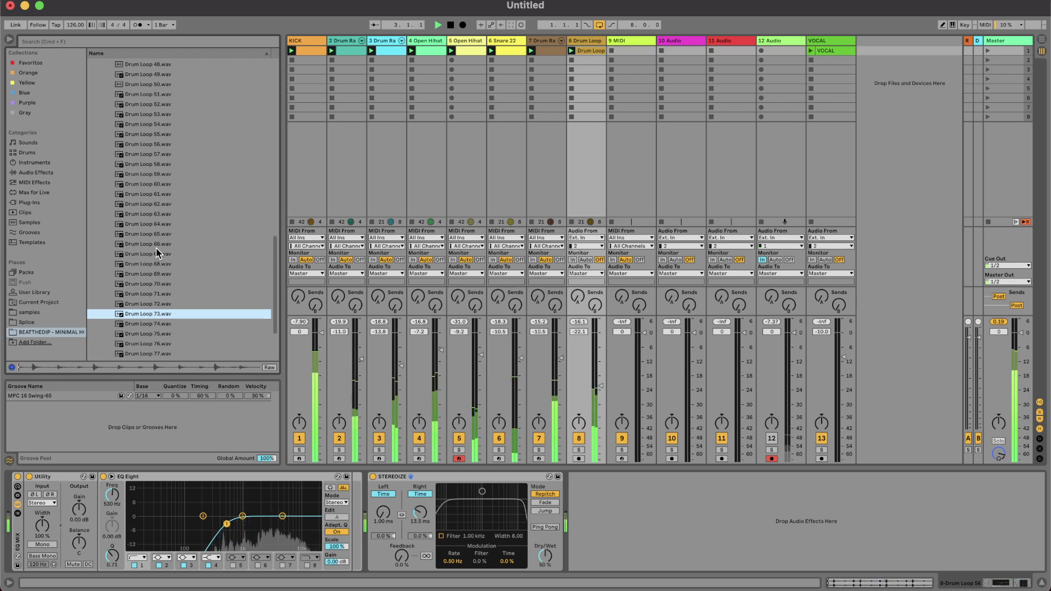
scroll(156, 249, down, 2)
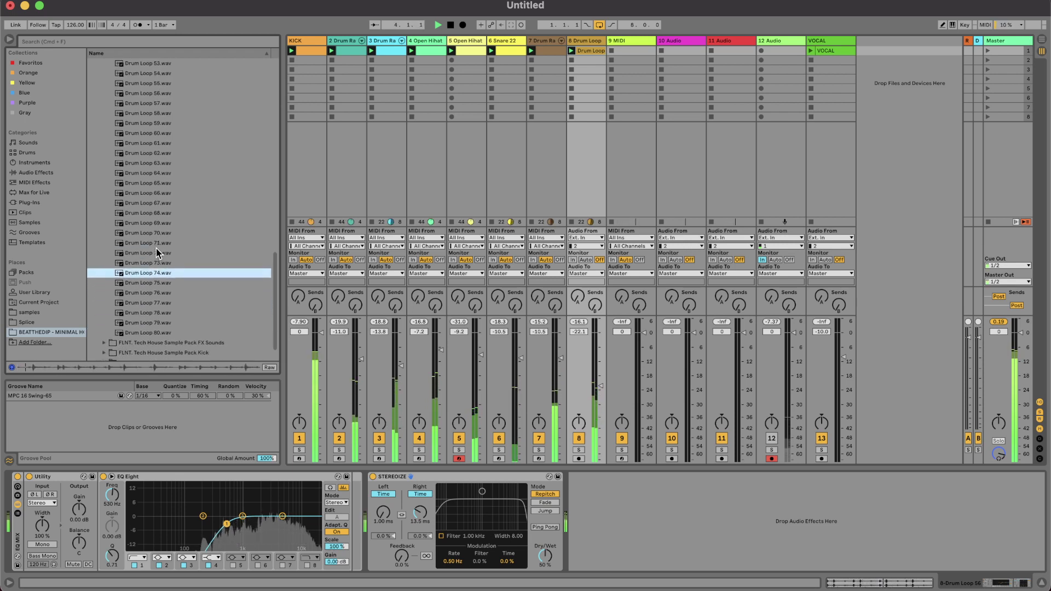
key(Down)
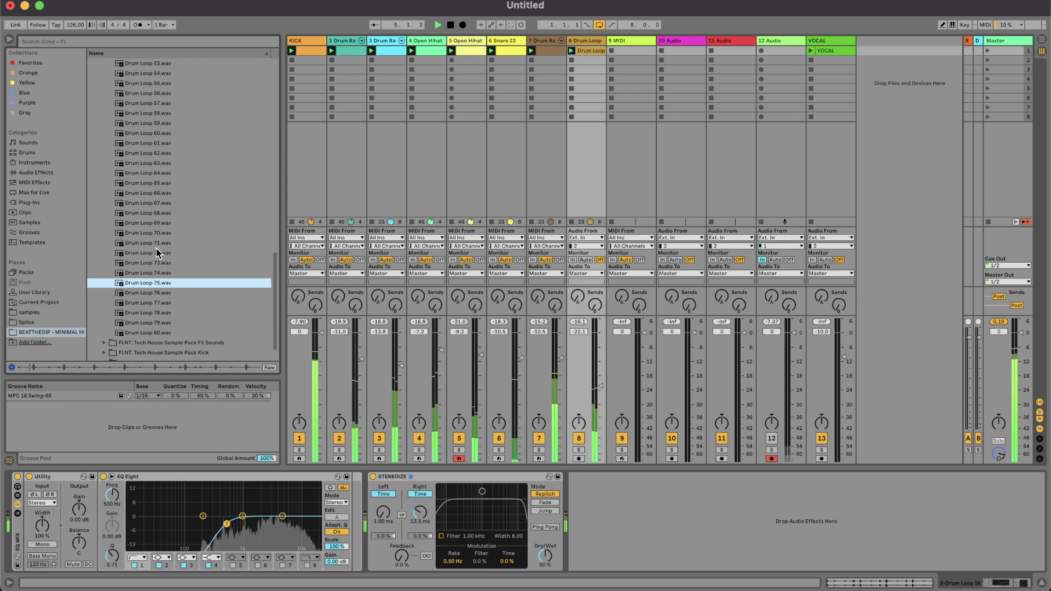
key(Down)
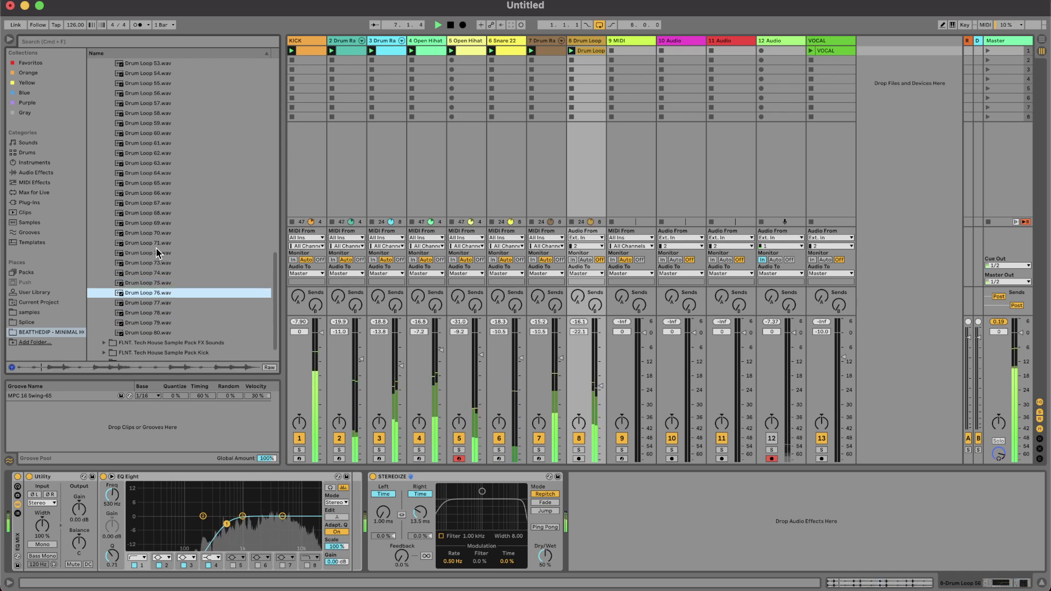
key(Down)
key(Down)
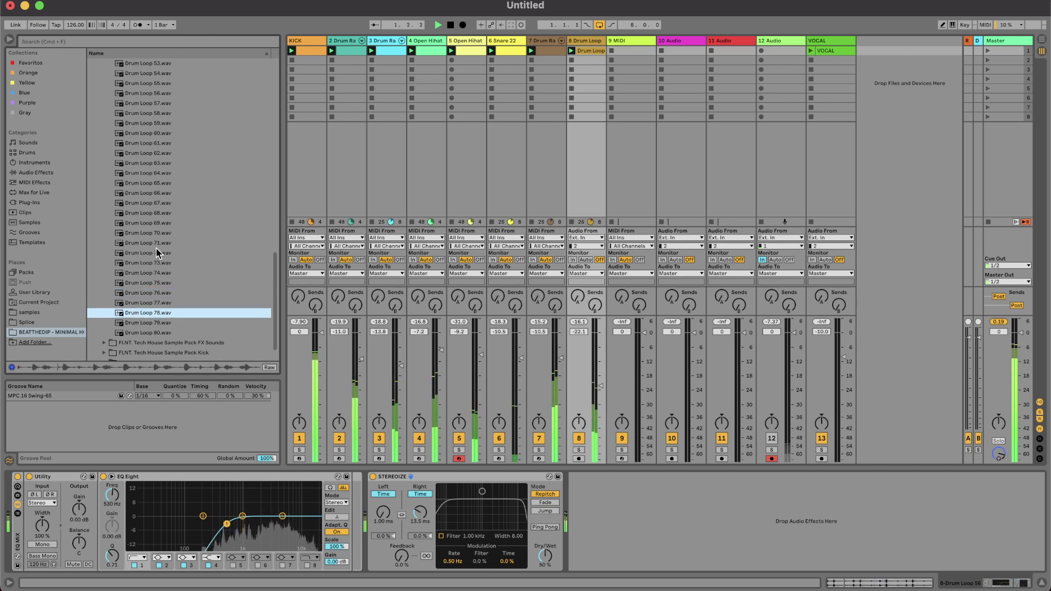
key(Down)
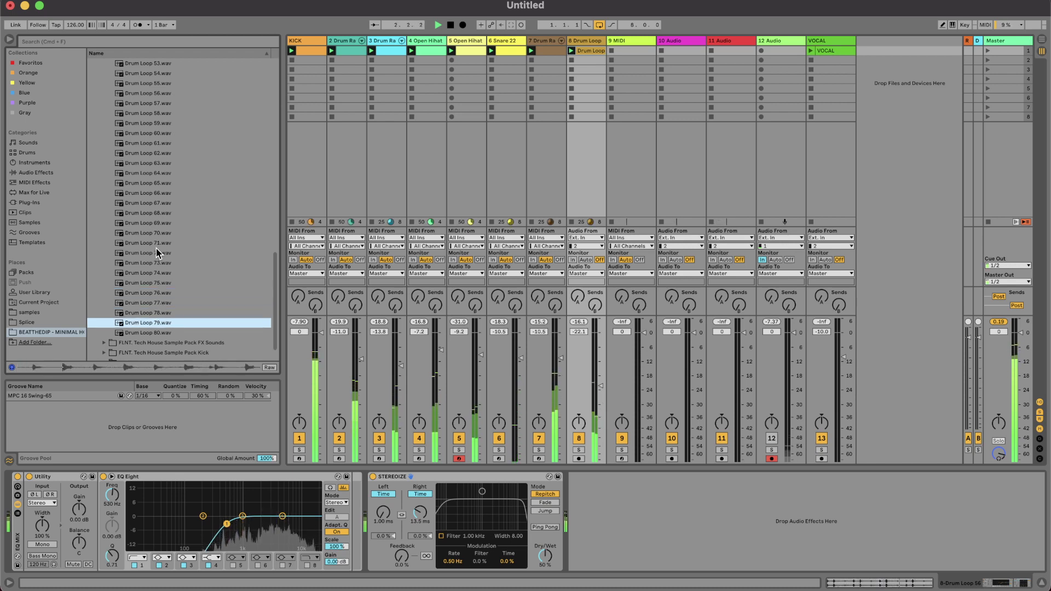
key(Down)
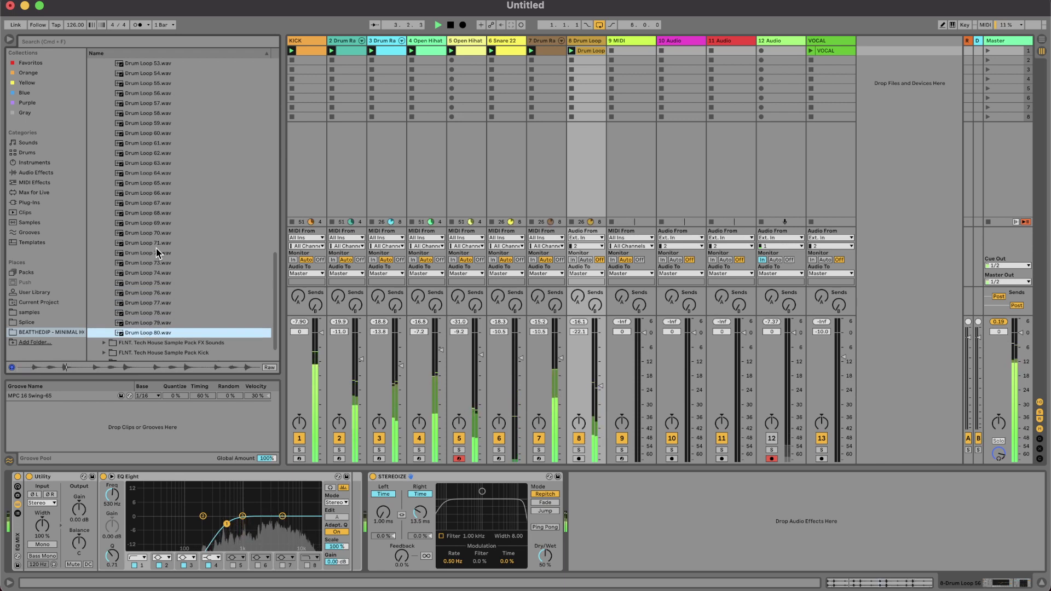
Audition Drum Loops 60, 1 and 2, return to Drum Loop 1, and stop the set's playback.
click(163, 134)
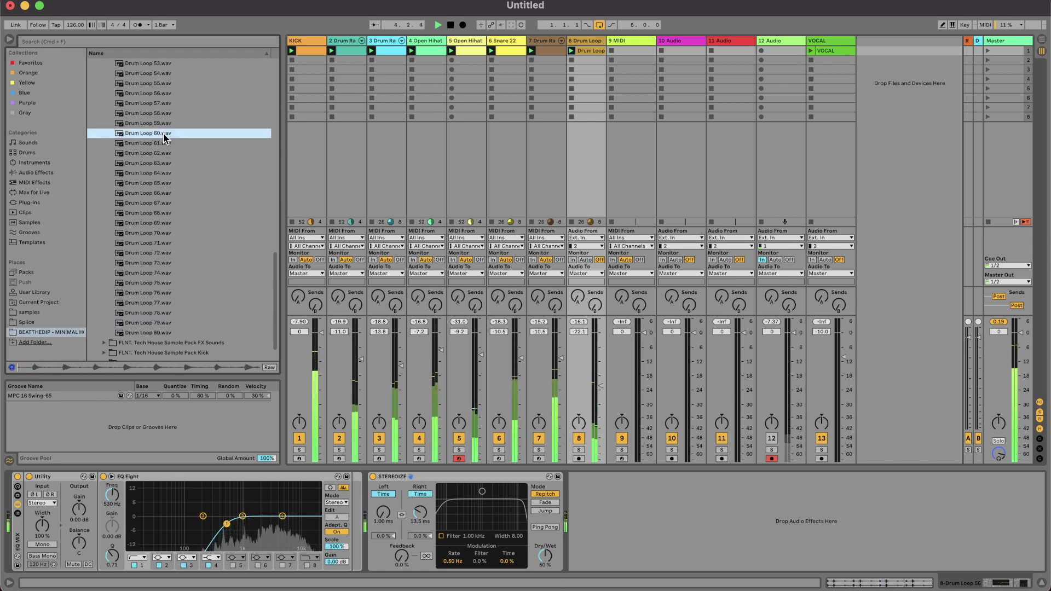
scroll(148, 126, up, 10)
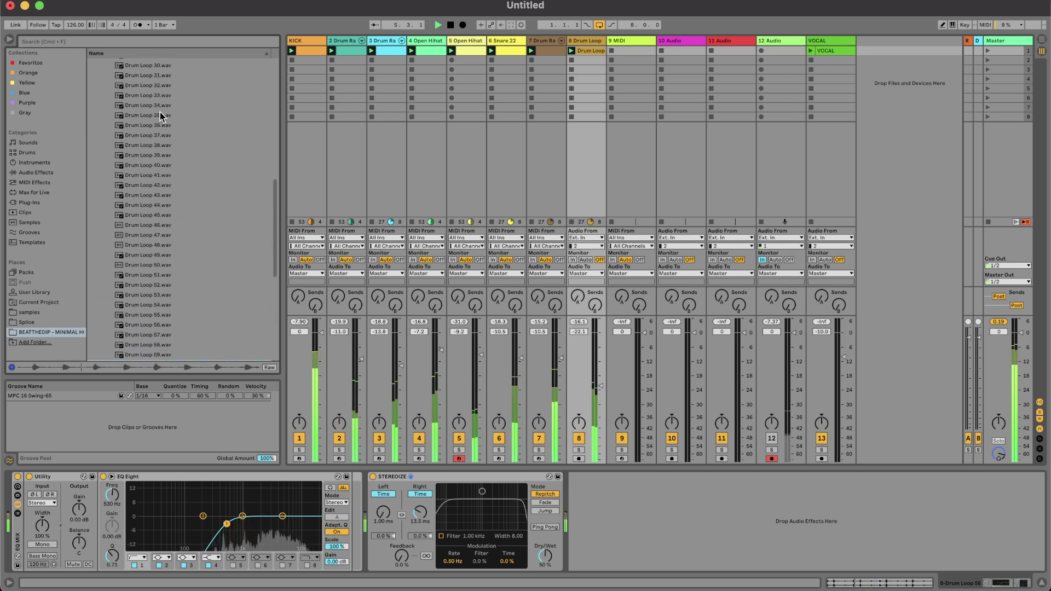
scroll(145, 124, up, 10)
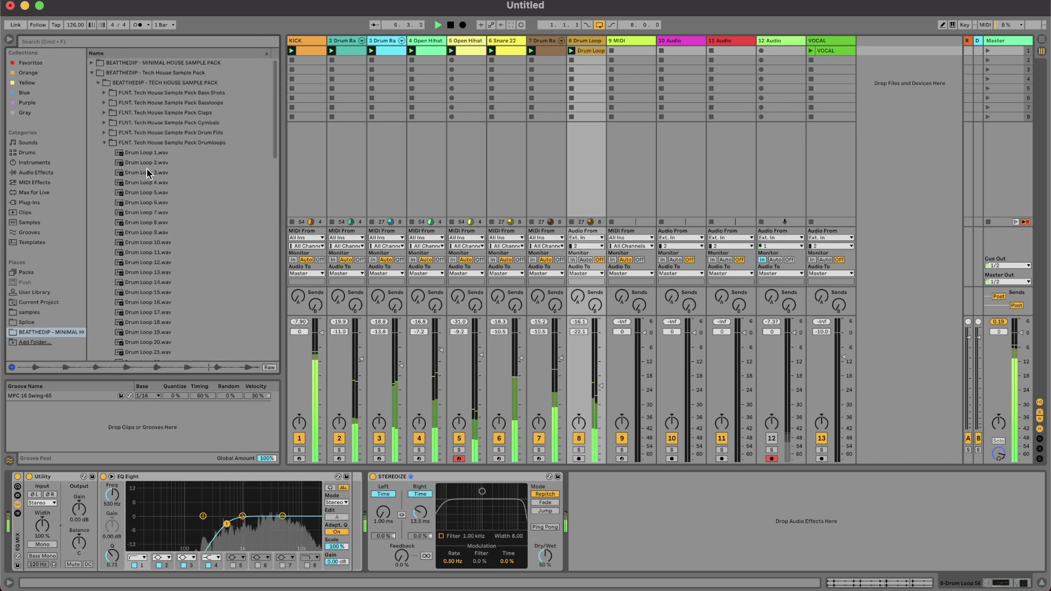
click(154, 152)
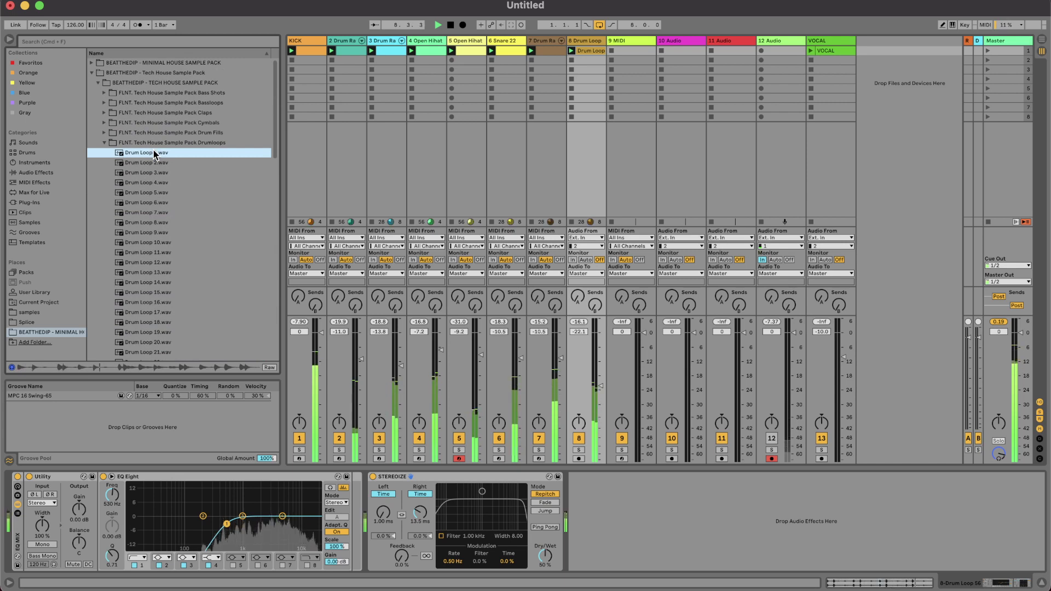
key(Down)
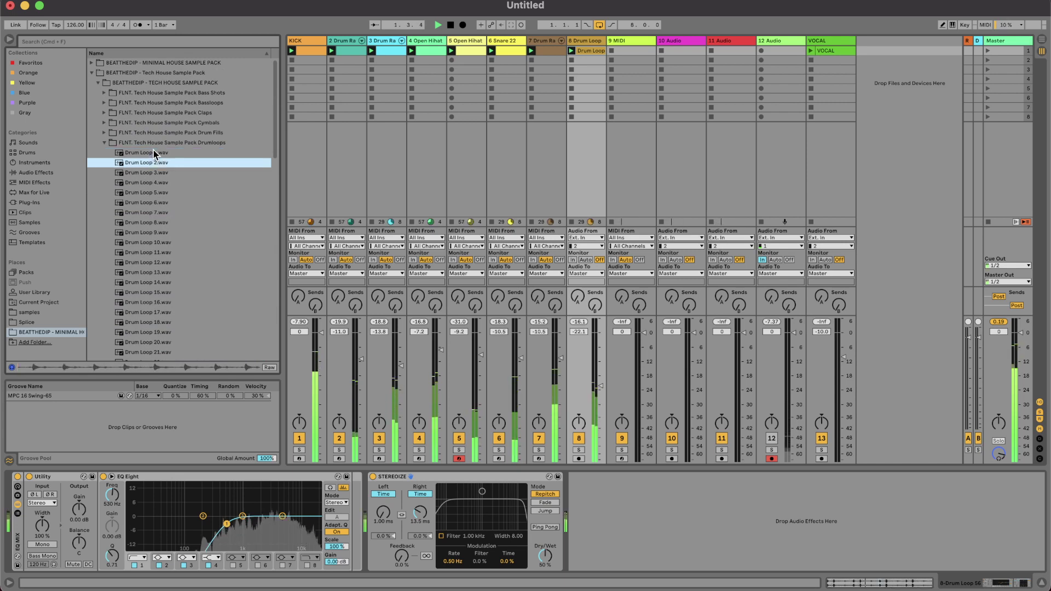
key(Up)
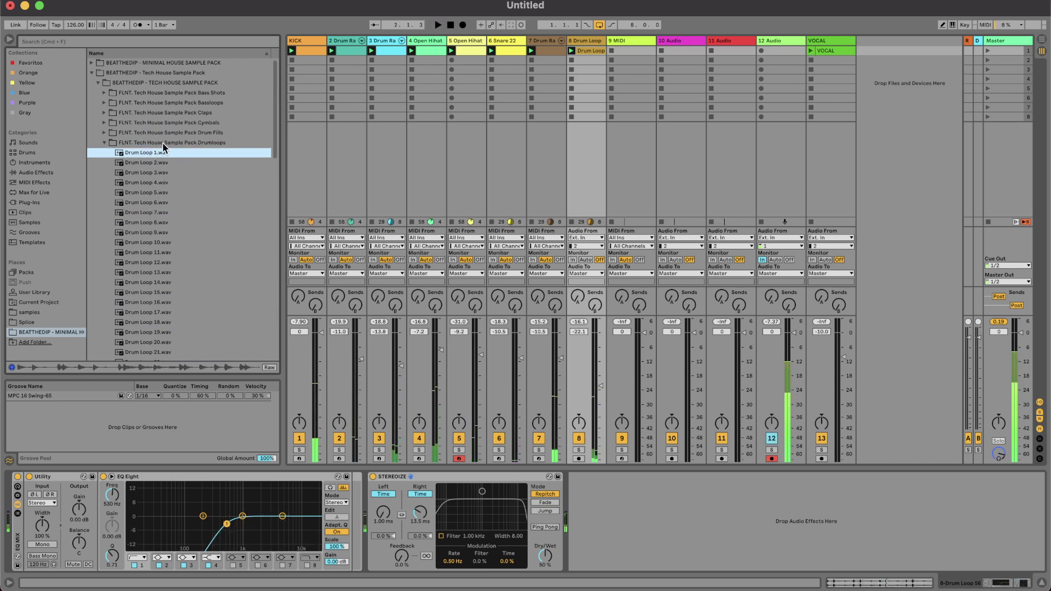
Load Drum Loop 1 onto the empty G1 pad of track 7's Drum Rack and trim the sample's end to its first hit.
click(548, 41)
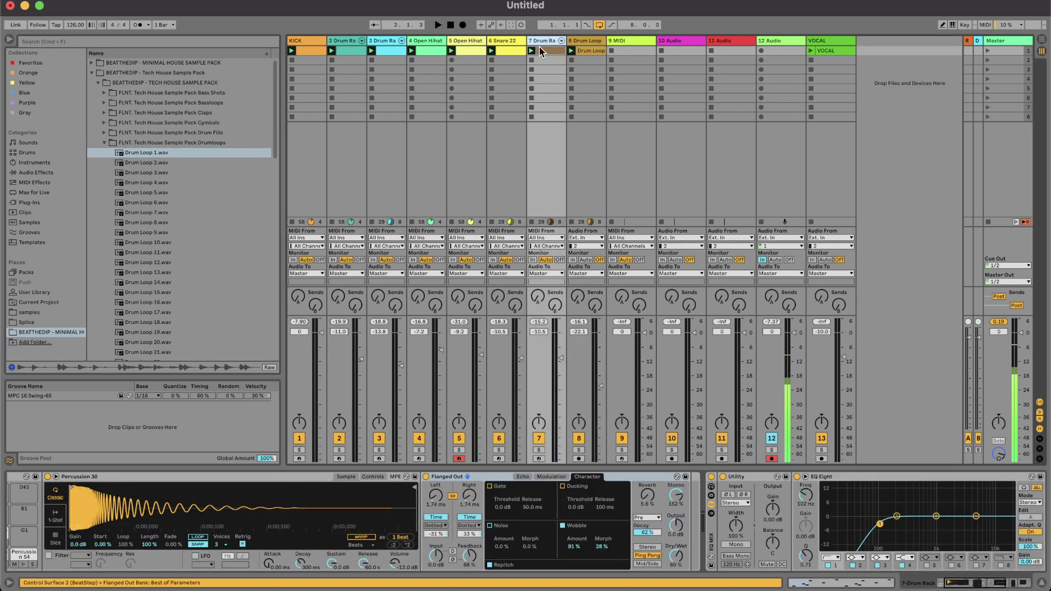
click(542, 40)
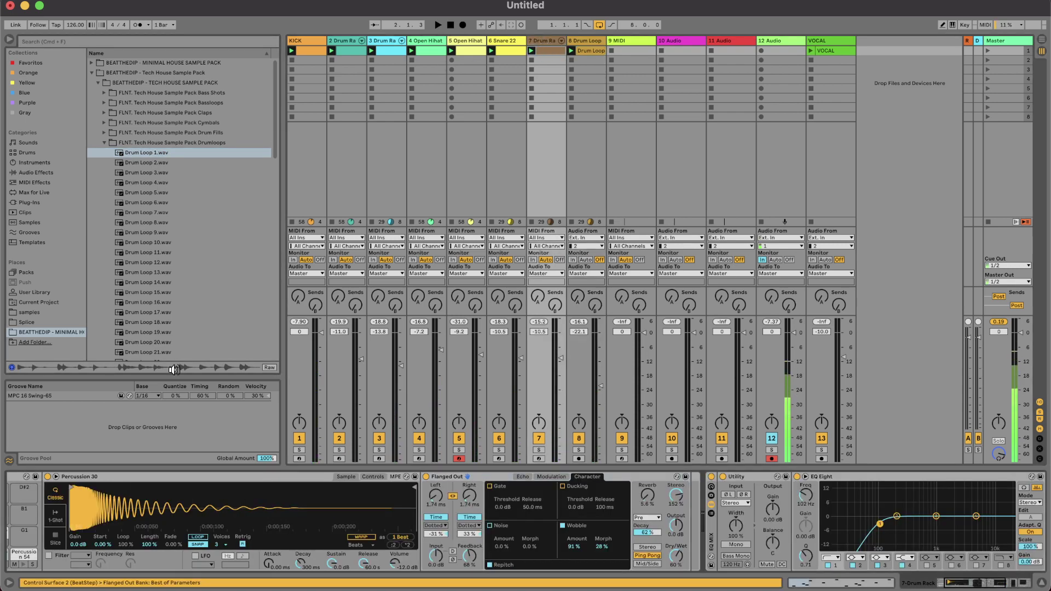
scroll(145, 540, left, 1)
scroll(145, 542, left, 3)
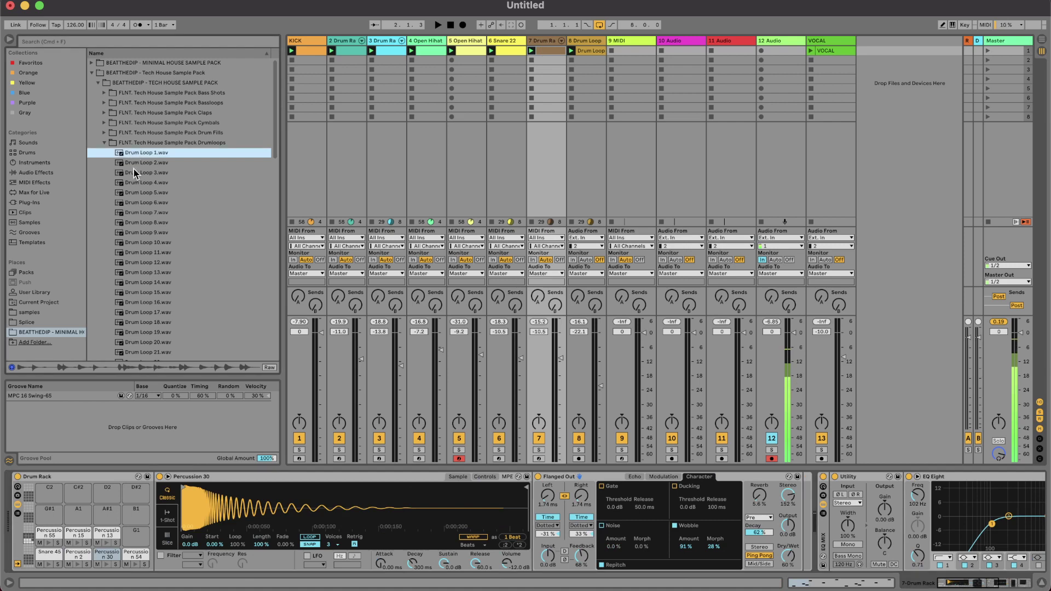
drag(137, 536, 136, 536)
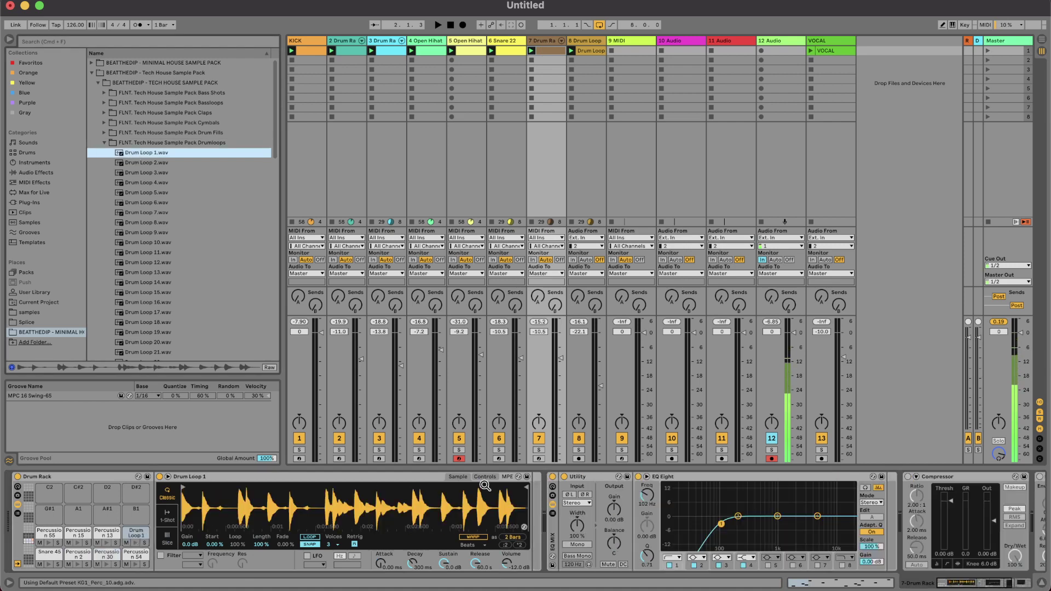
drag(522, 486, 194, 487)
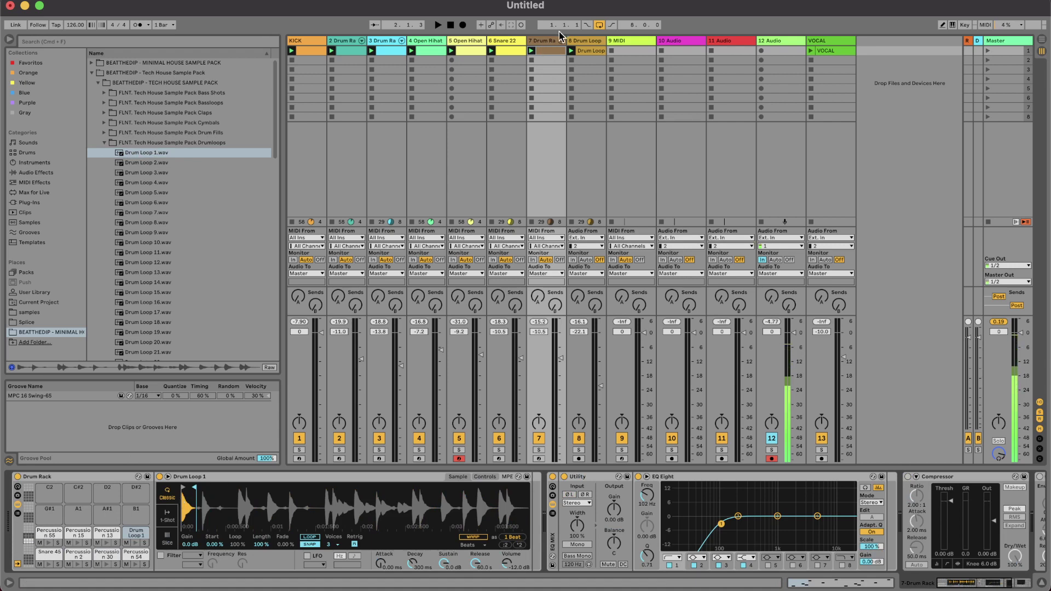
Add 1/16 Drum Loop 1 notes at the start of bars 1 and 2 in track 7's clip, and play the beat.
double_click(552, 51)
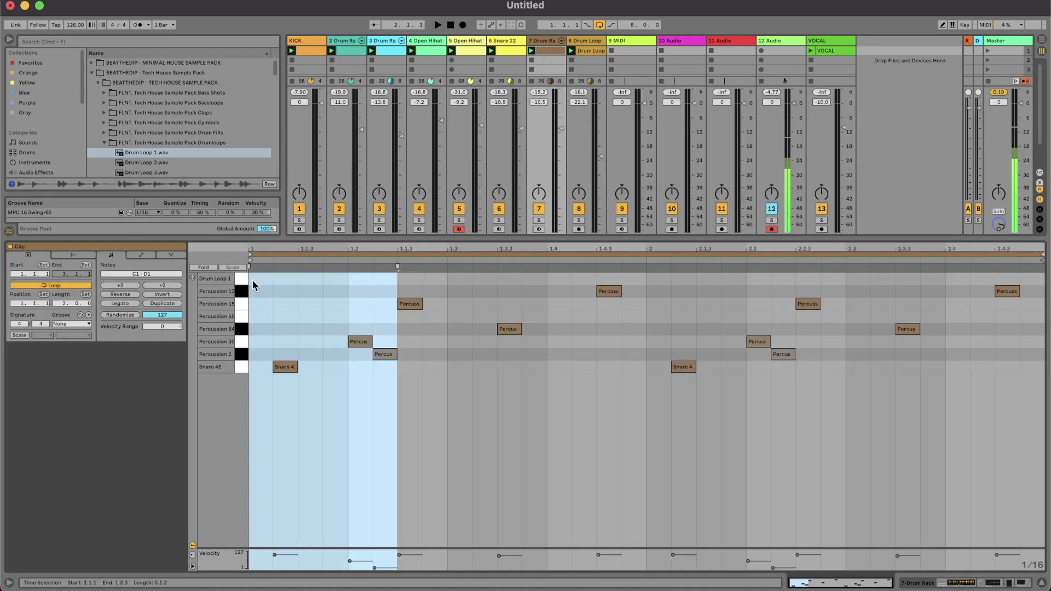
double_click(254, 280)
key(space)
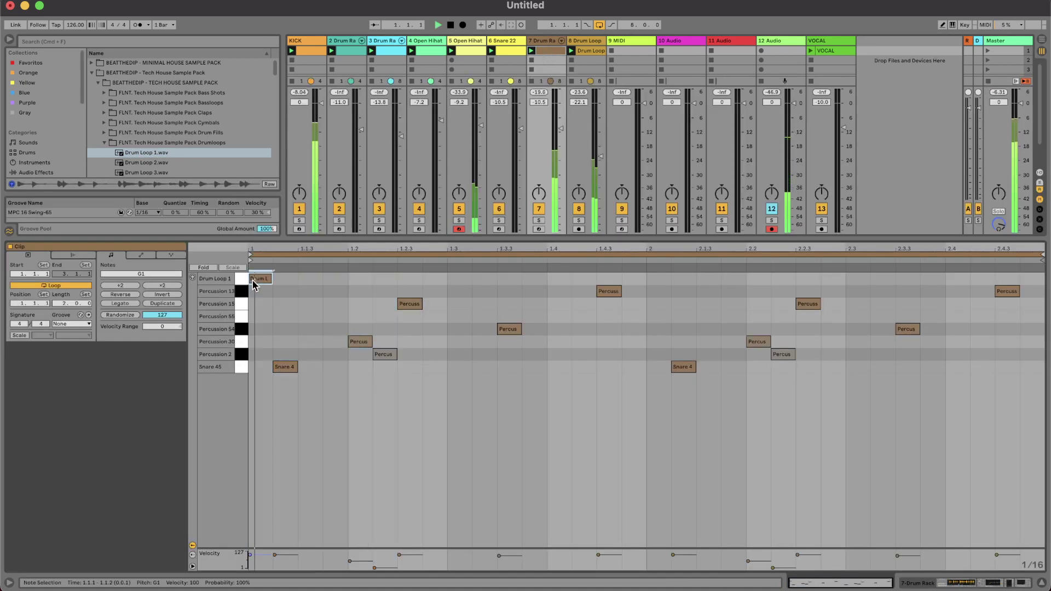
double_click(655, 279)
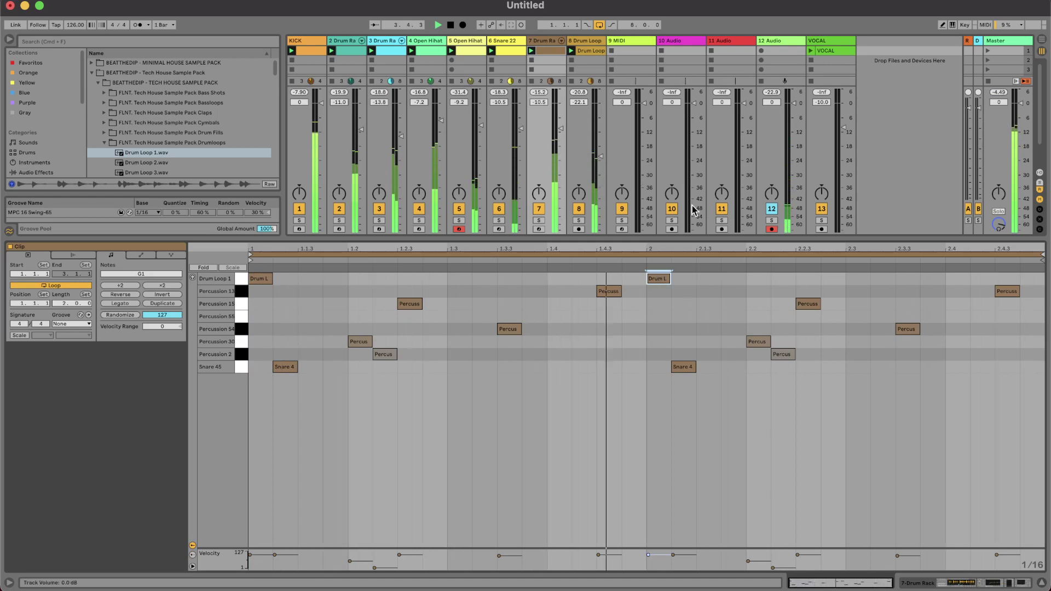
key(shift+Tab)
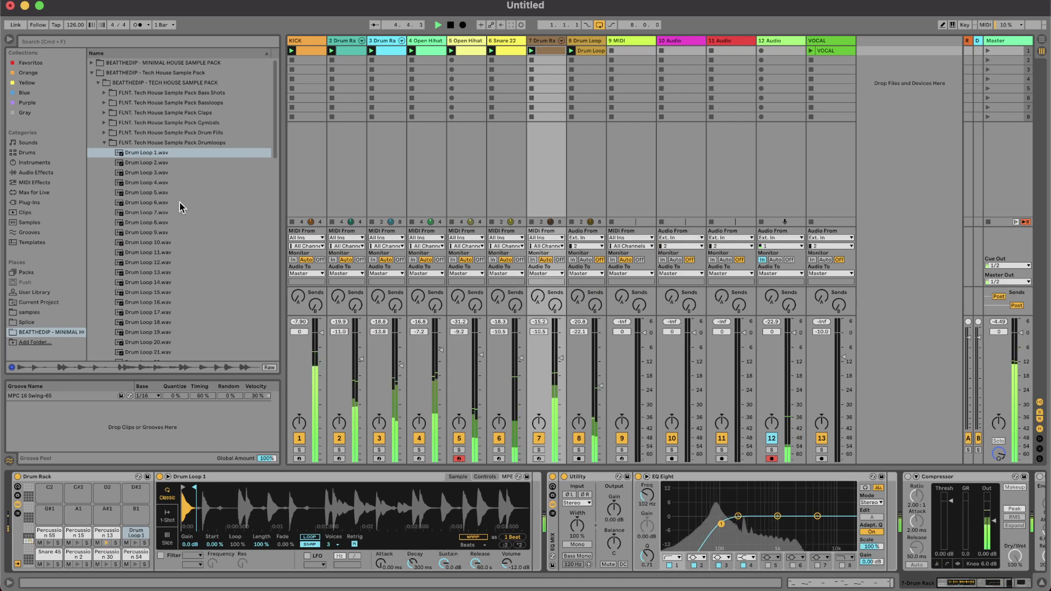
Audition Drum Loops 3 and 4, and show the device chain of the Drum Loop track.
click(162, 173)
click(163, 183)
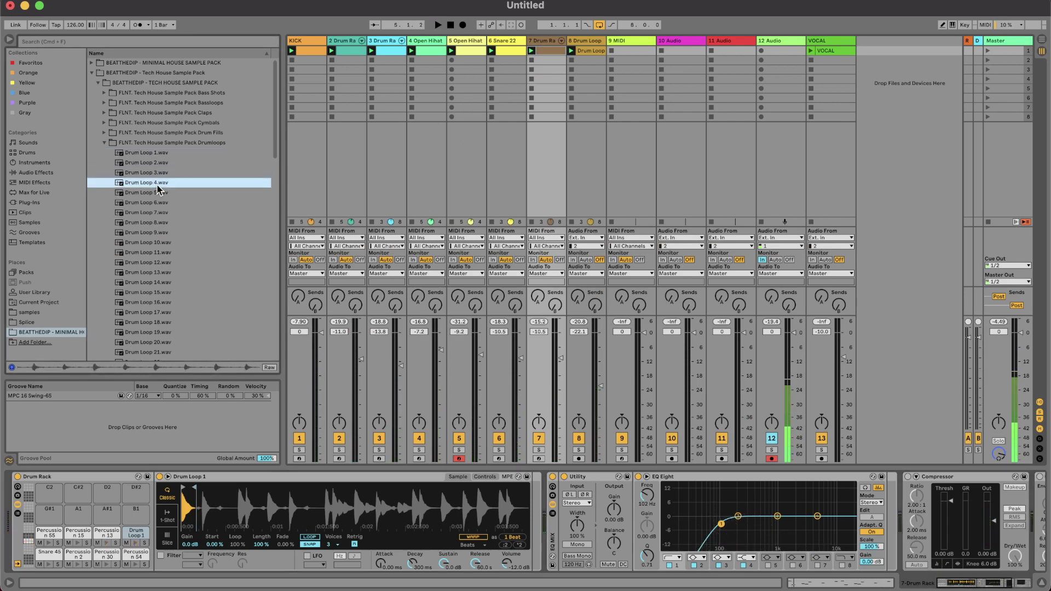
click(582, 42)
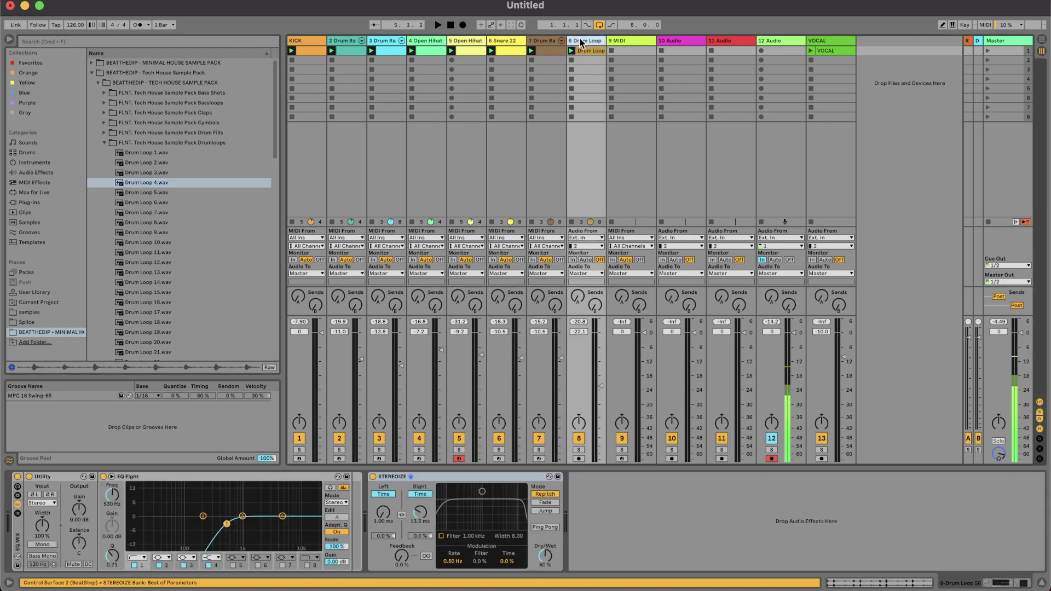
Load Drum Loop 4.wav onto a new audio track after the existing drum loop track, launch it and set its volume to -12 dB.
key(super+t)
drag(164, 182, 630, 52)
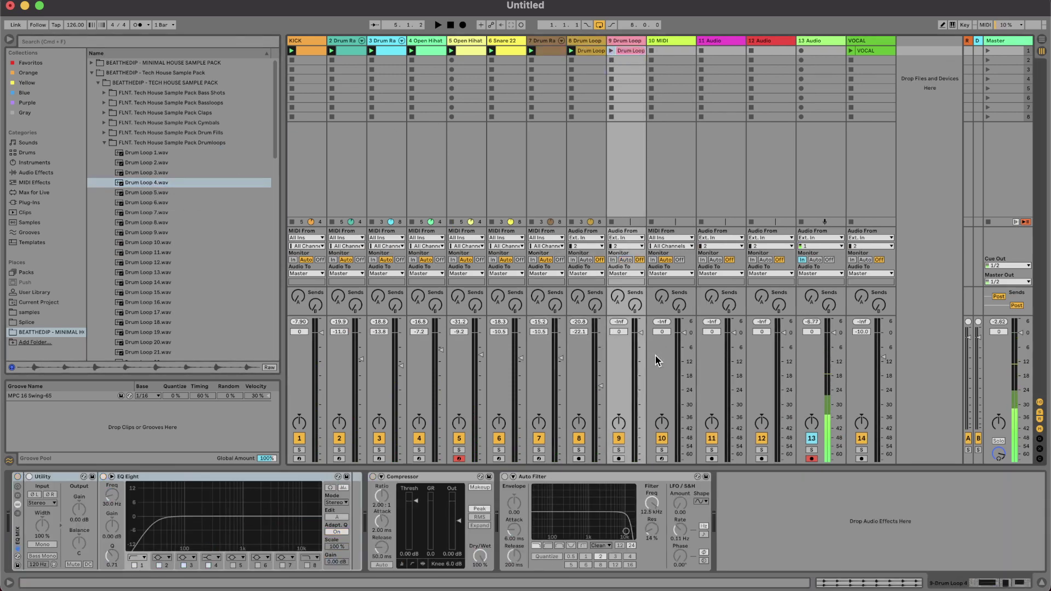
click(640, 360)
click(611, 51)
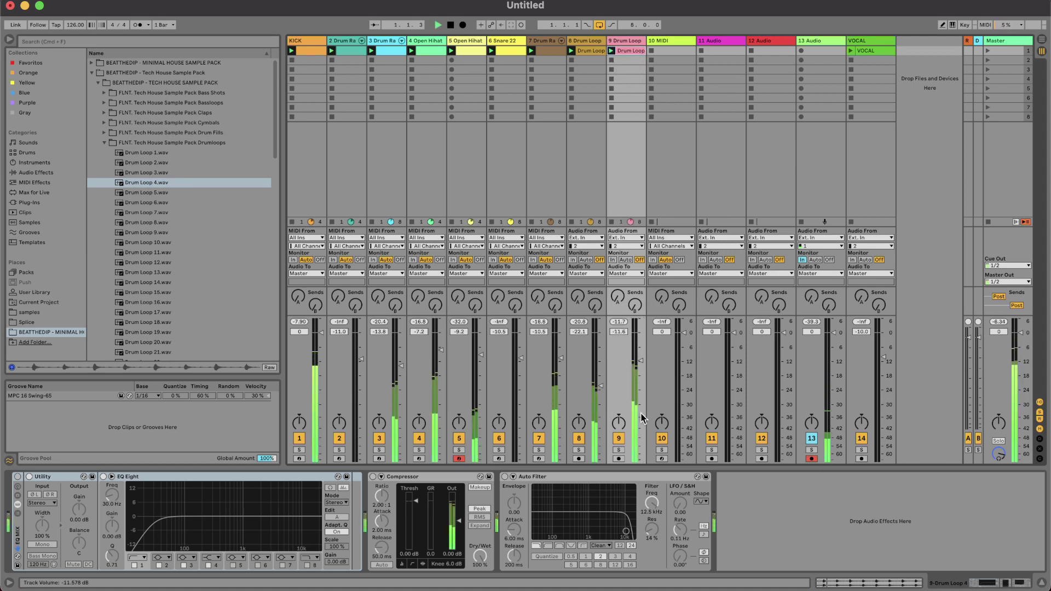
drag(640, 360, 640, 361)
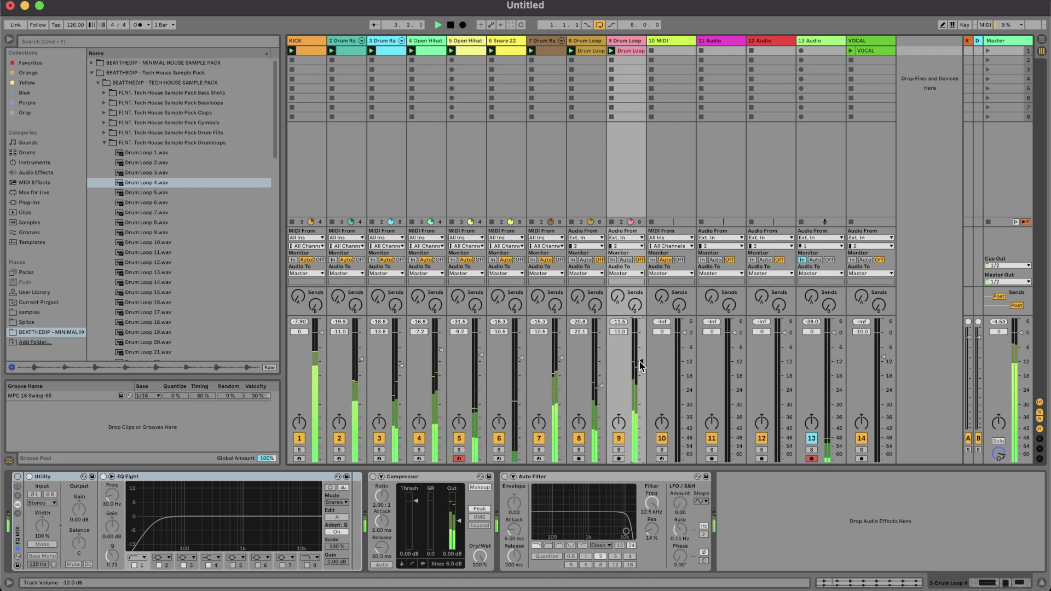
text(1)
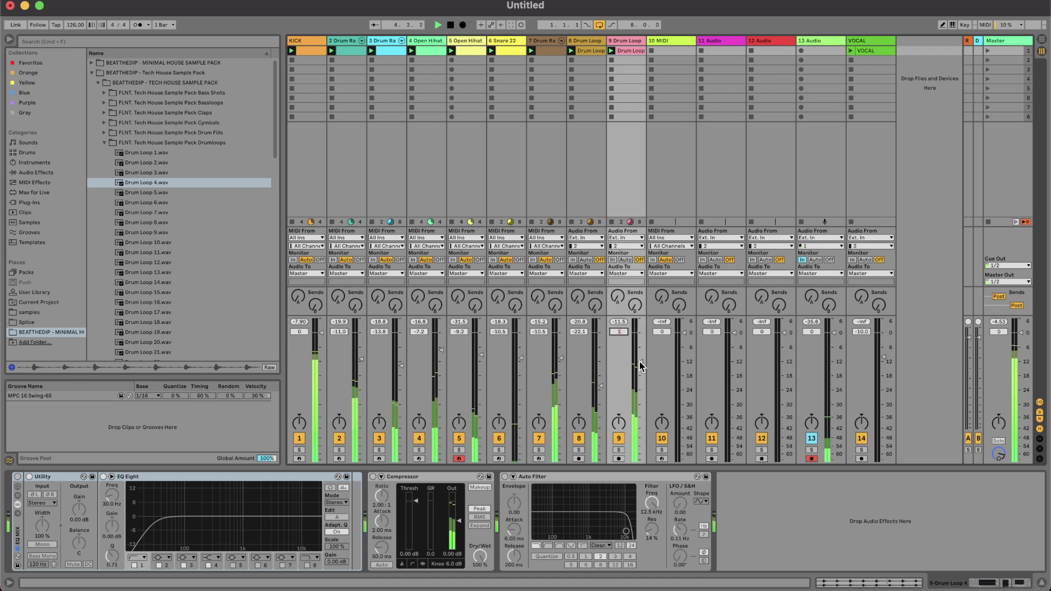
click(761, 178)
key(q)
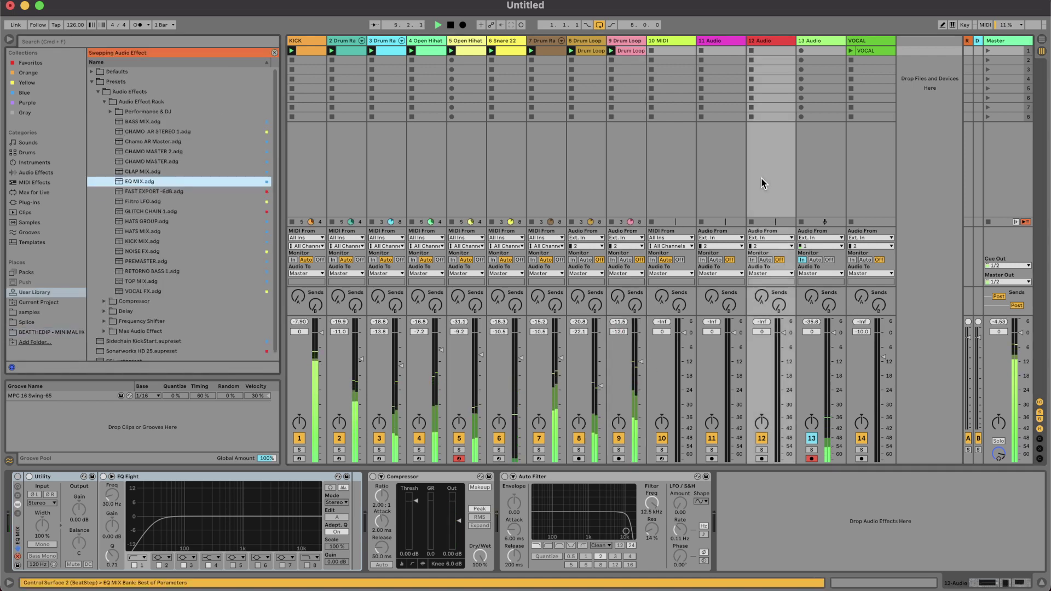
key(q)
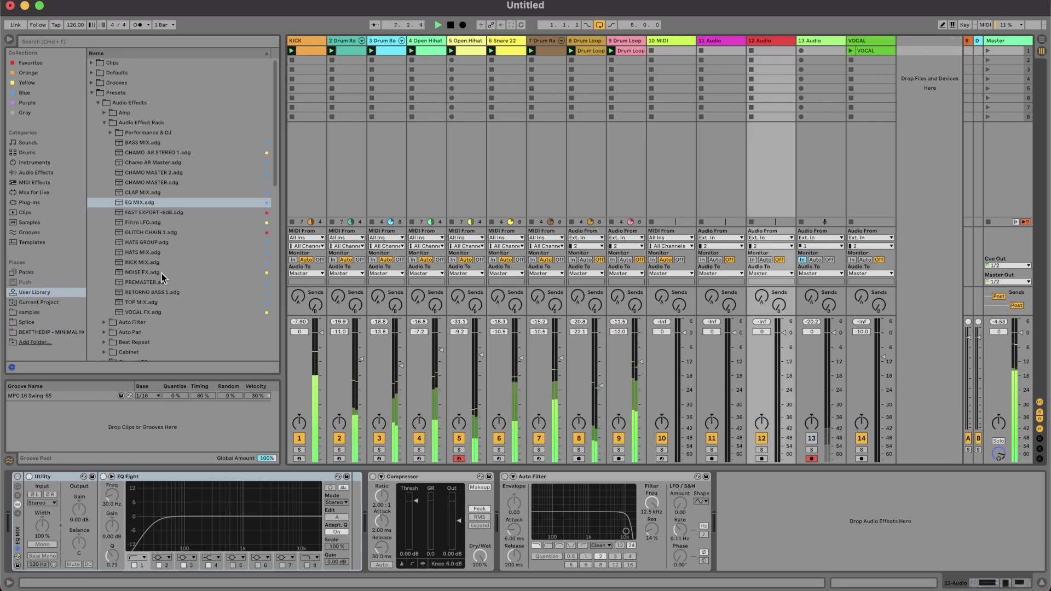
click(65, 312)
click(53, 333)
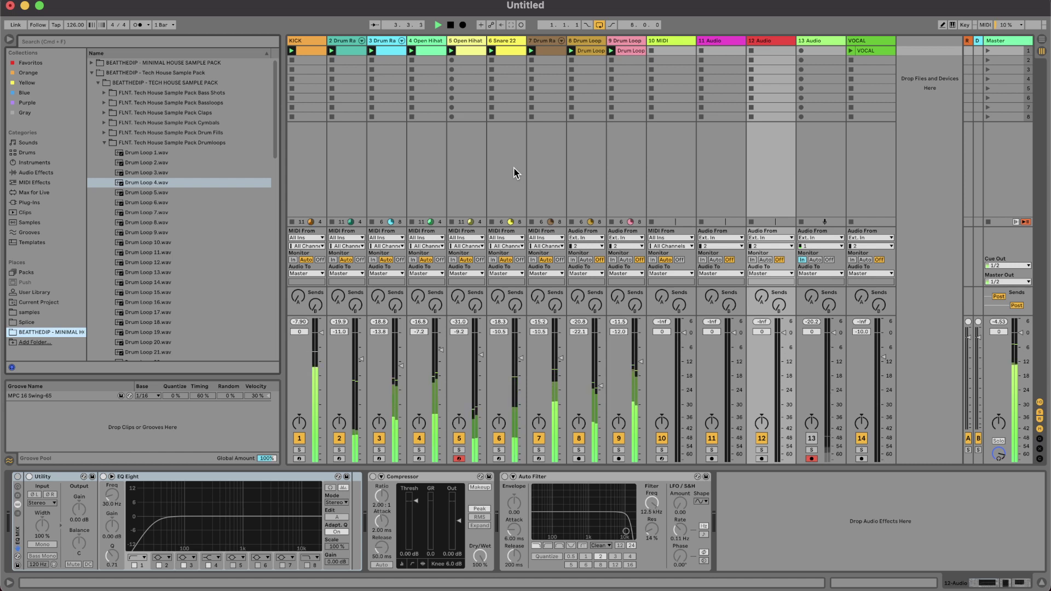
Audition the tech house drum loops one after another from Drum Loop 5.wav through Drum Loop 43.wav.
click(172, 192)
key(Down)
key(Down)
key(Down)
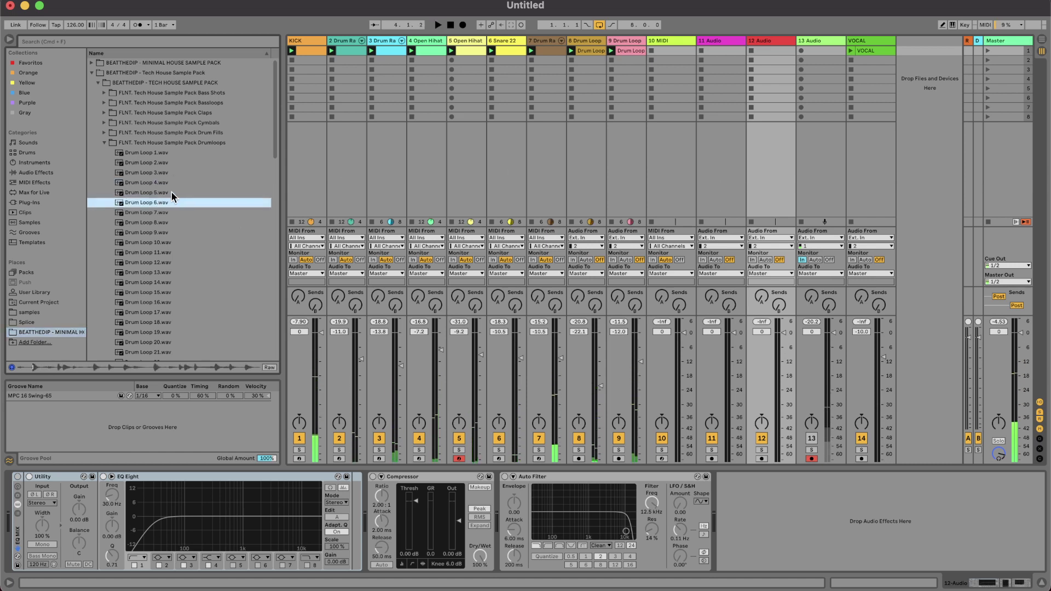
key(Down)
key(Down)
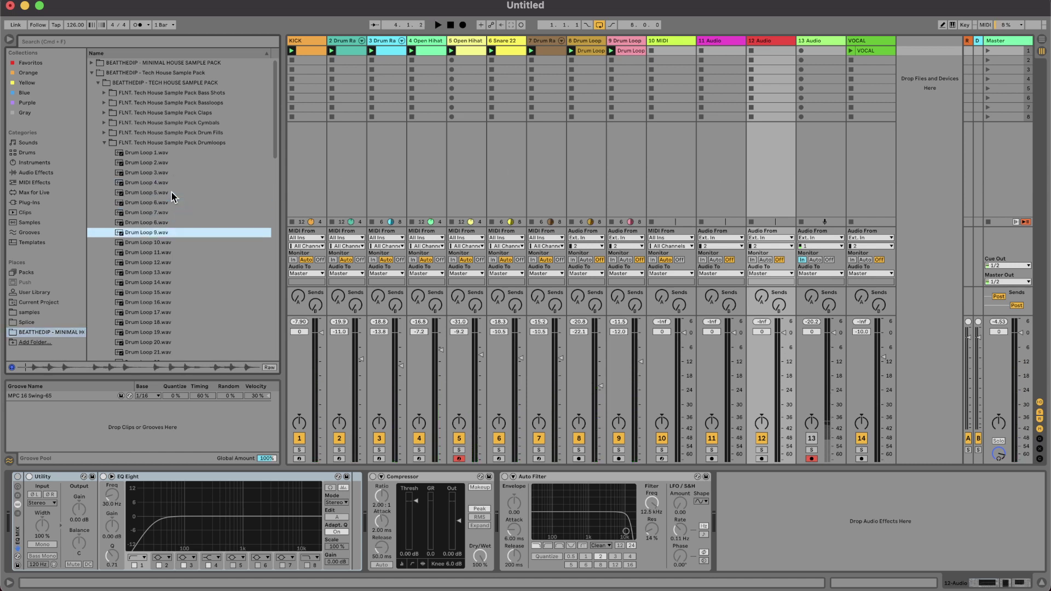
key(Down)
key(Down)
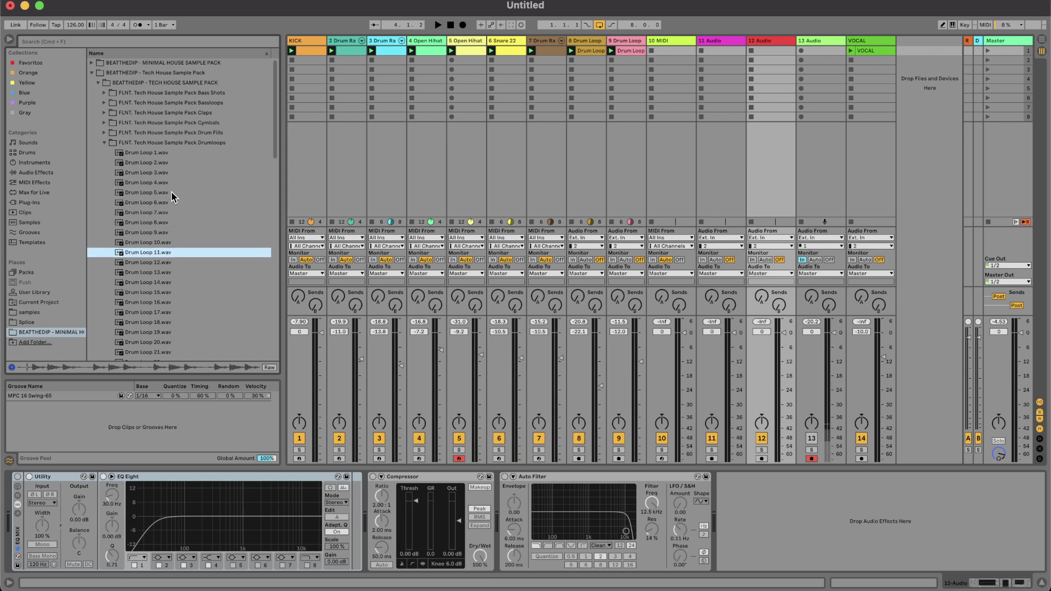
key(Down)
key(Down)
key(Down)
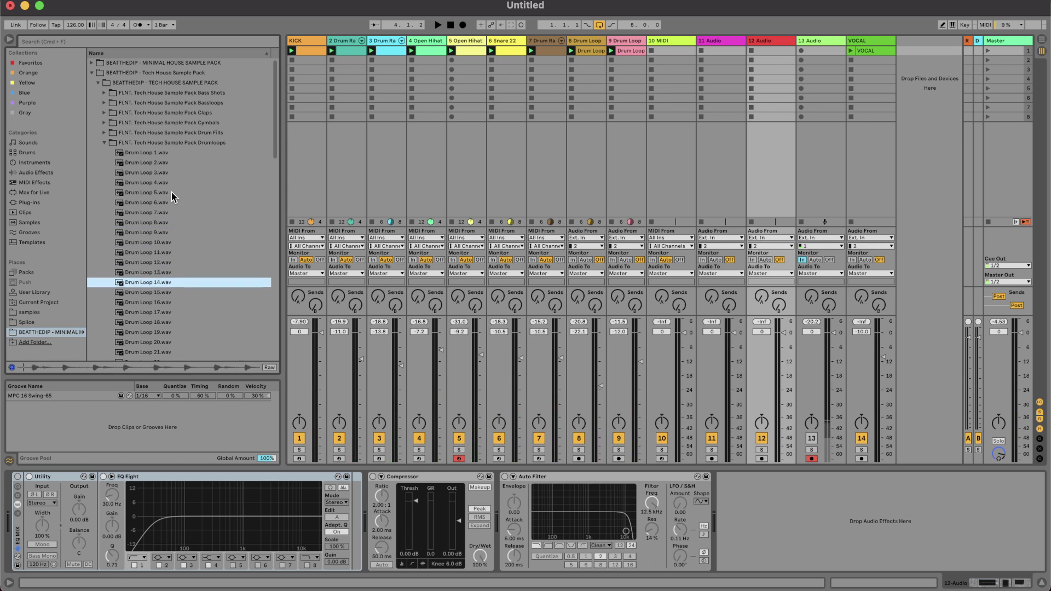
key(Down)
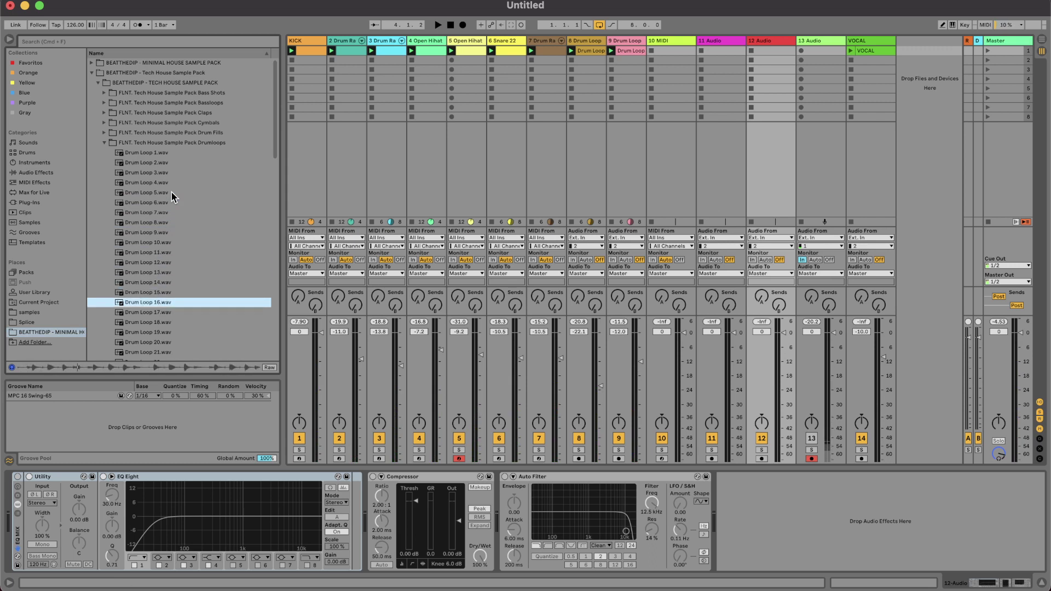
key(Down)
key(Down)
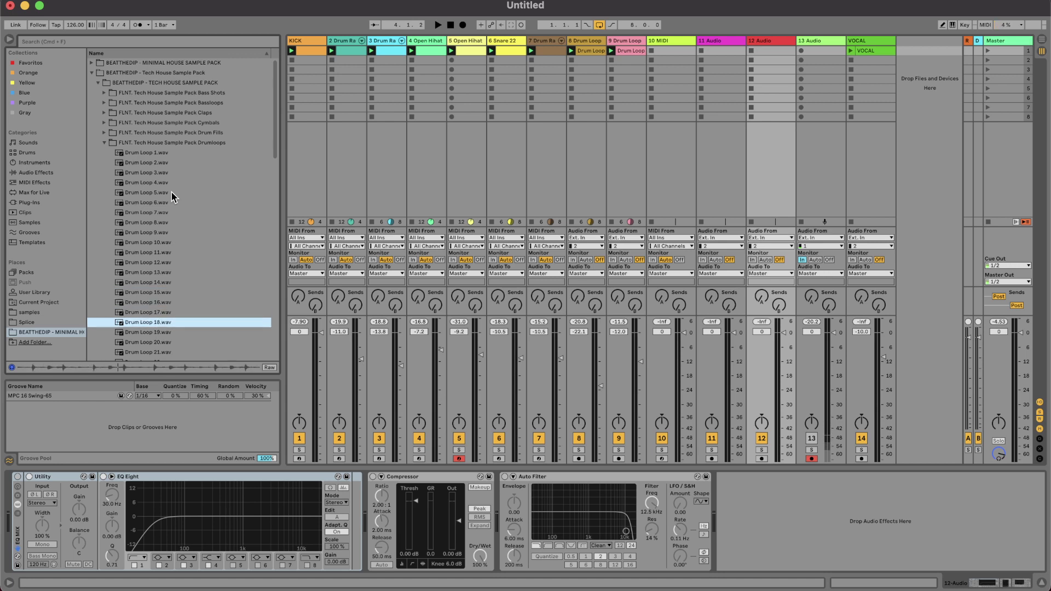
key(Down)
key(Down)
key(Down)
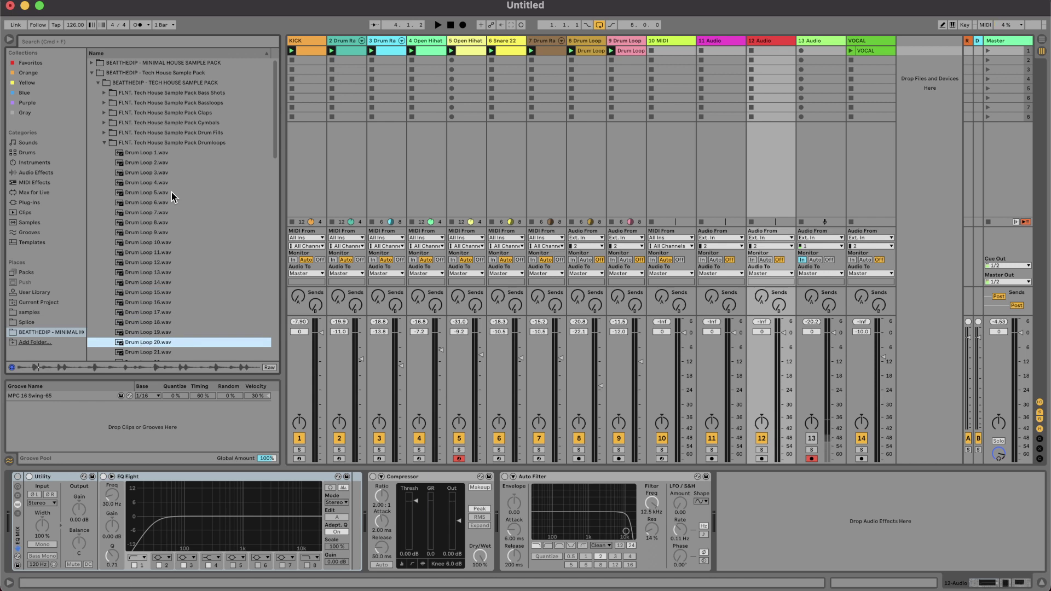
key(Down)
key(Down)
key(Down)
key(Down)
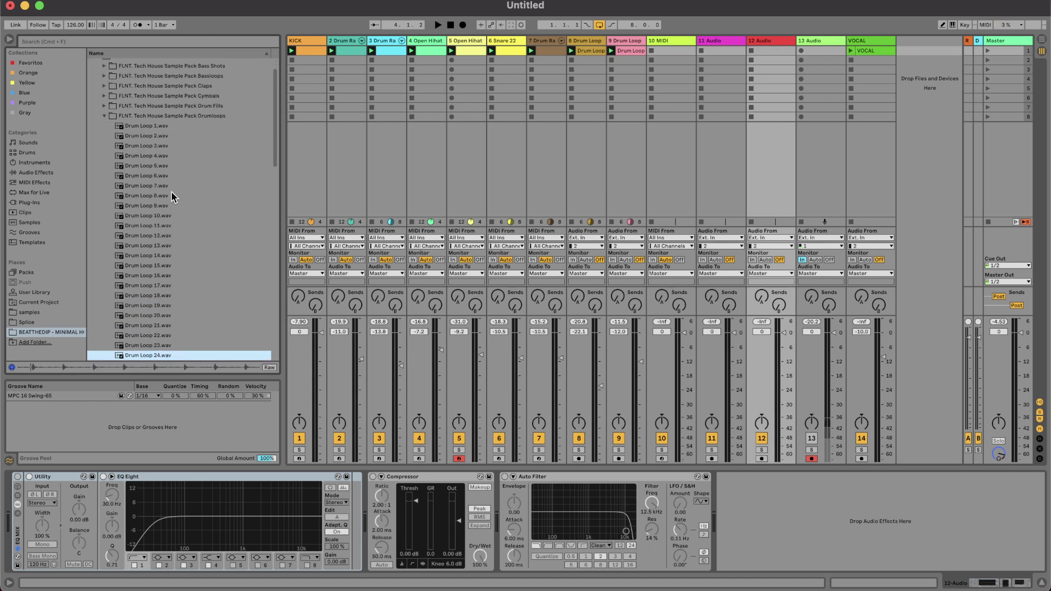
key(Down)
key(Down)
key(Down)
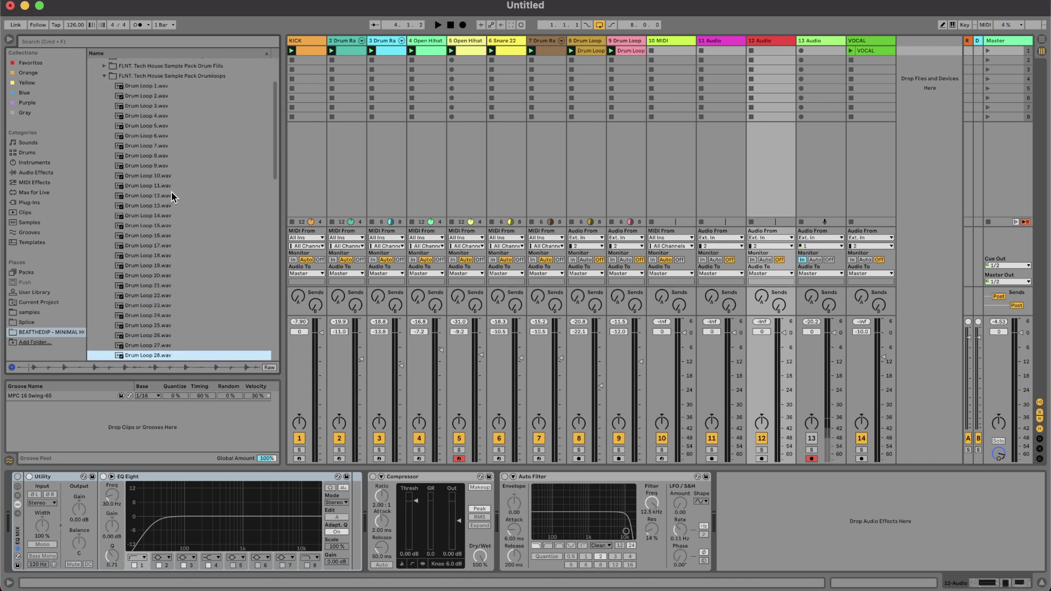
key(Down)
key(Down)
key(Down)
key(Down)
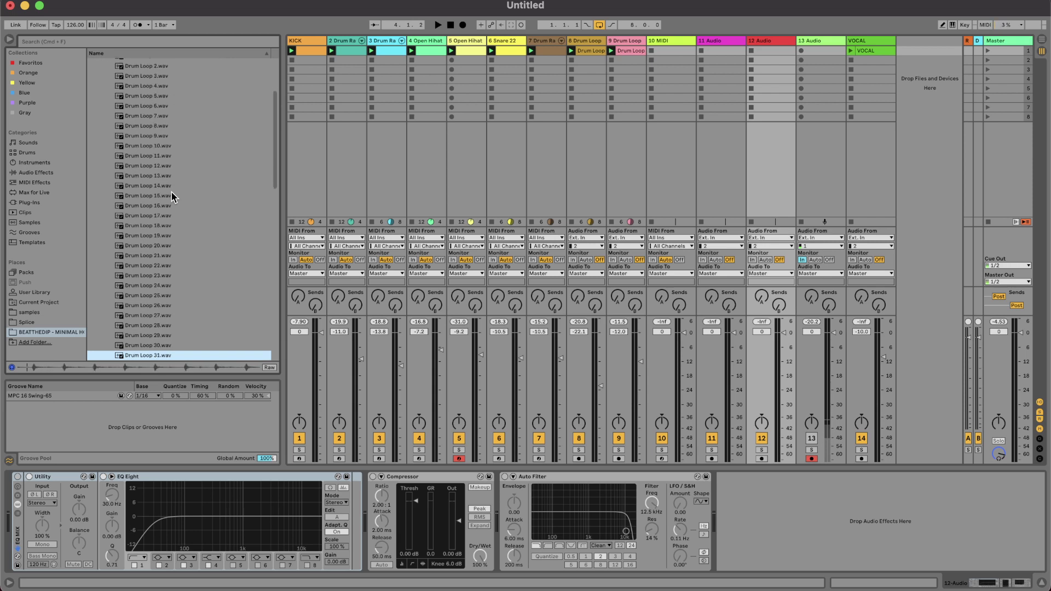
key(Down)
key(Down)
key(Down)
key(Down)
key(Down)
key(Down)
key(Down)
key(Down)
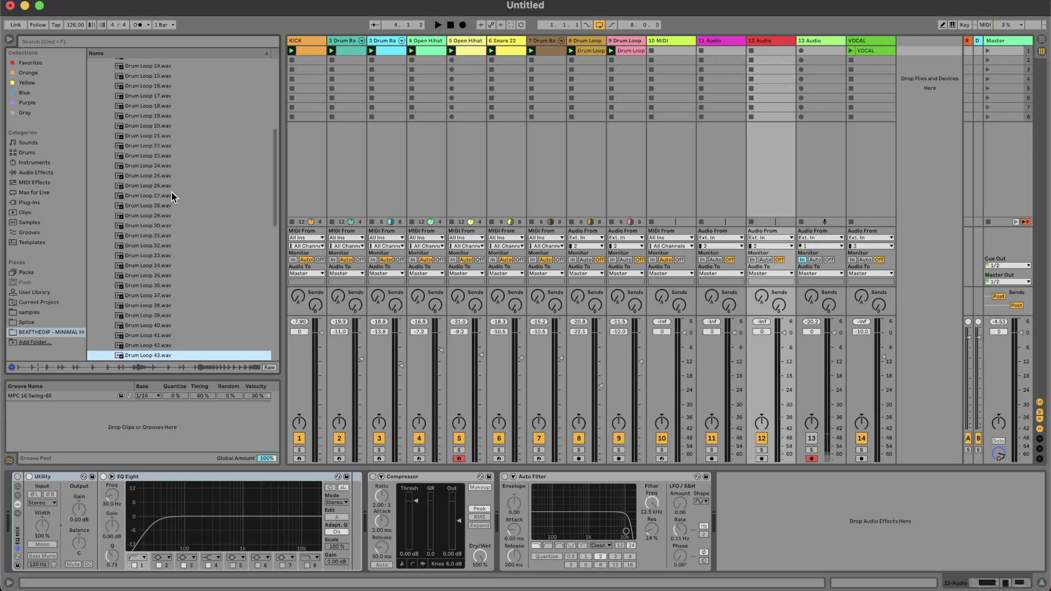
Place Drum Loop 43.wav in the second clip slot of the VOCAL track.
scroll(172, 195, down, 3)
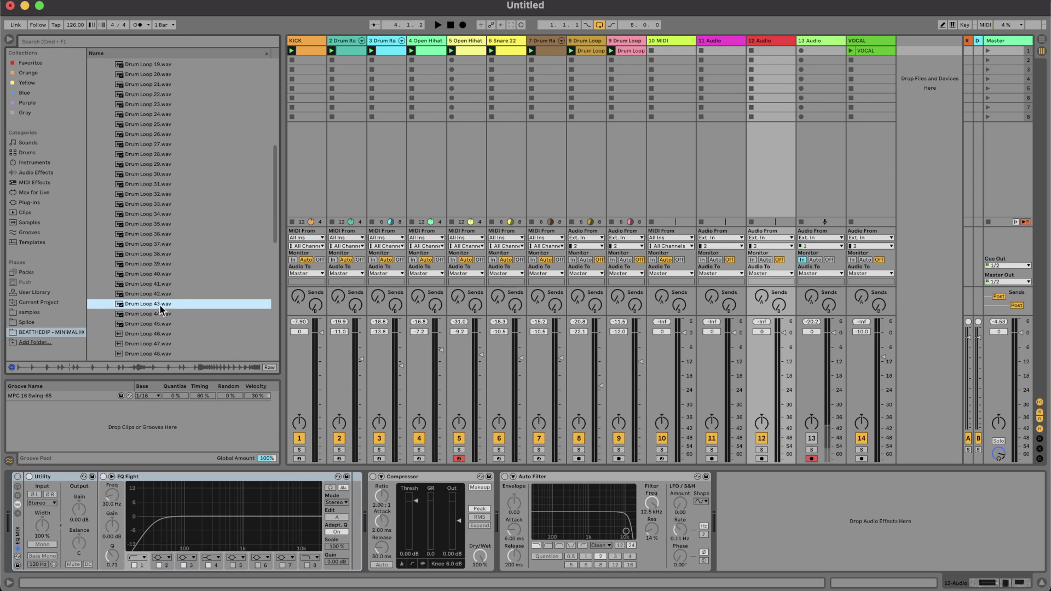
click(484, 182)
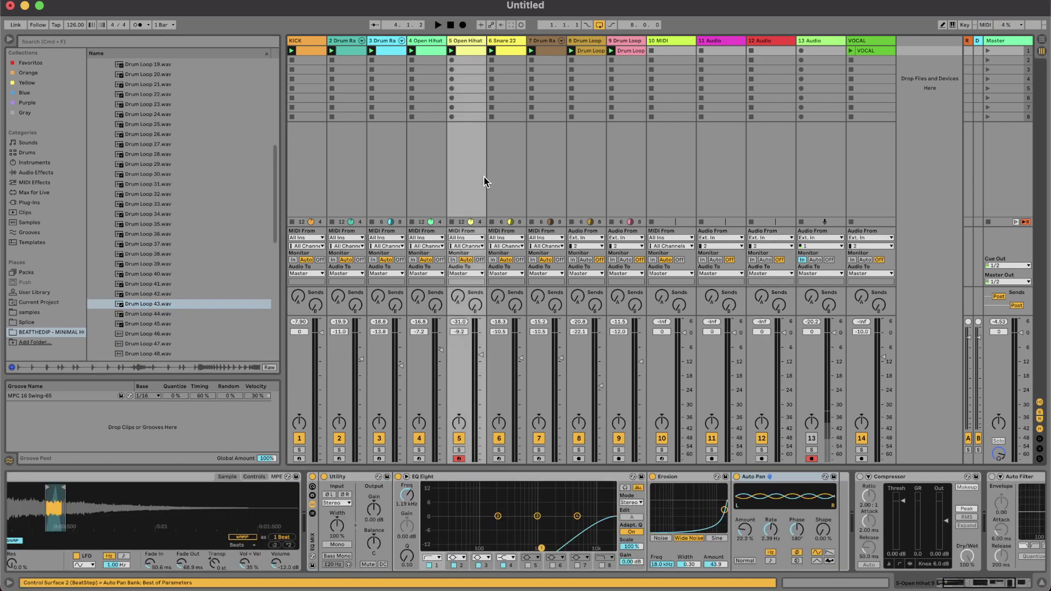
drag(136, 307, 875, 61)
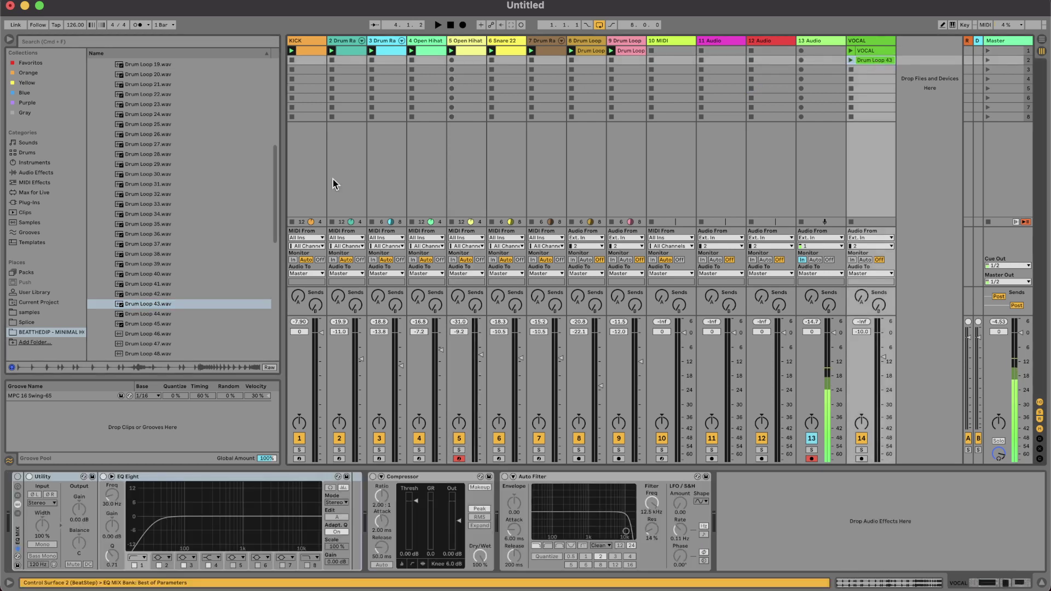
Audition the next drum loops and load Drum Loop 45.wav onto the empty G#1 pad of track 7's Drum Rack.
scroll(181, 284, down, 2)
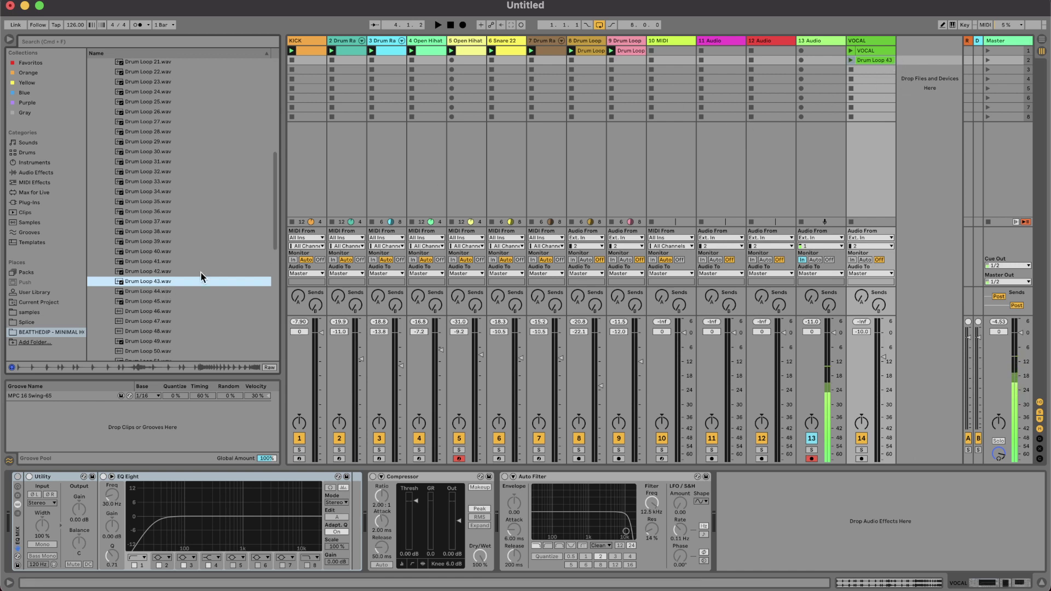
key(Down)
key(Down)
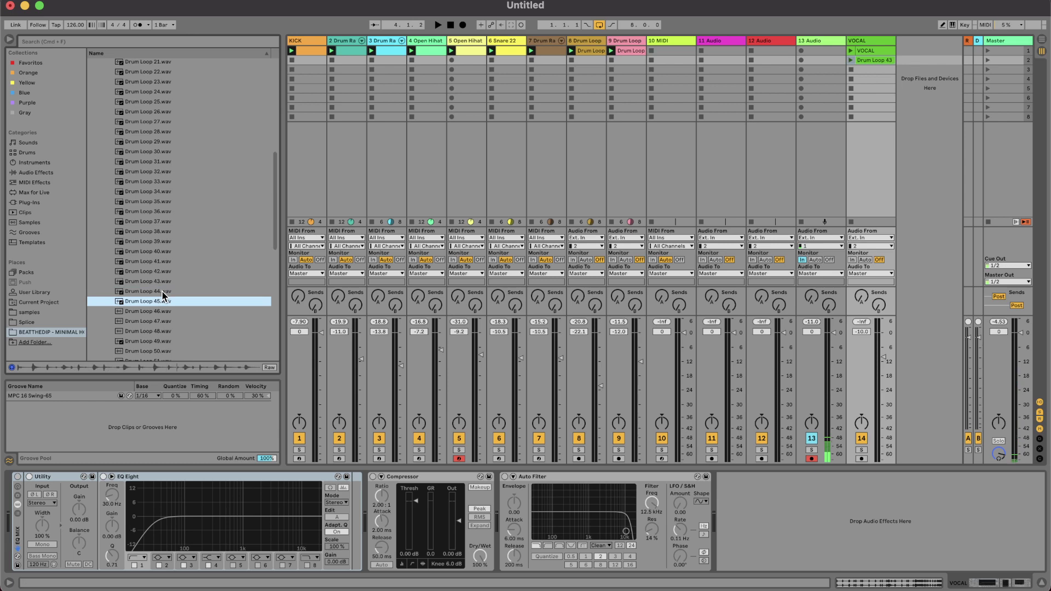
click(553, 42)
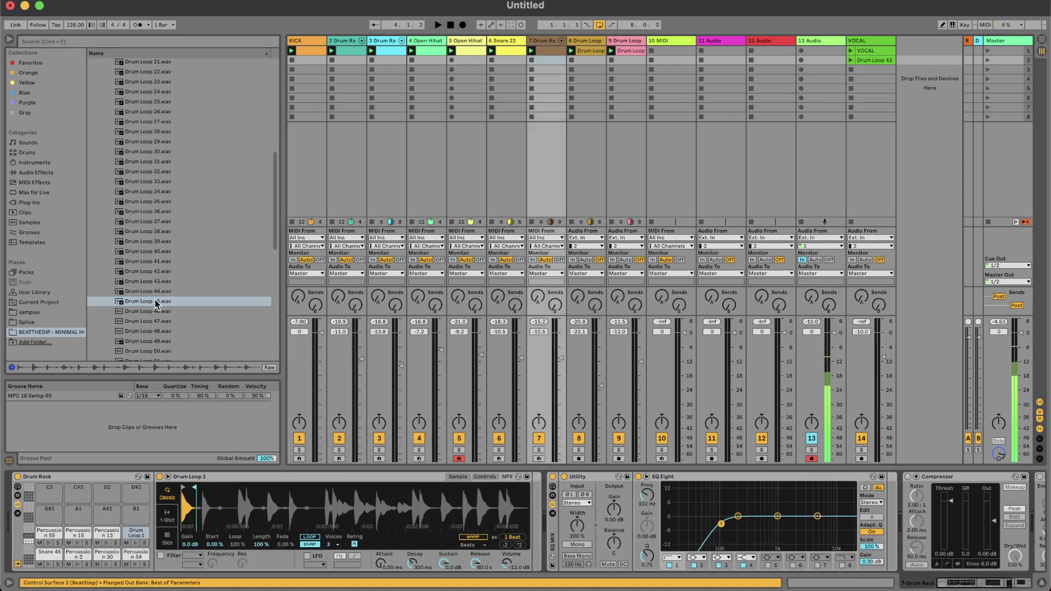
drag(157, 305, 76, 517)
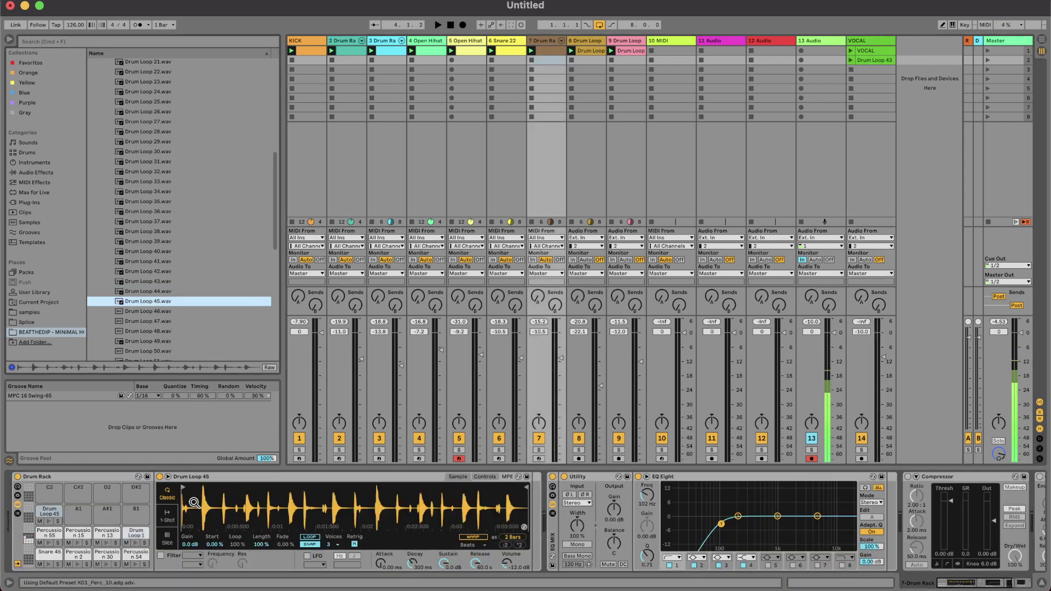
Trim the Drum Loop 45 sample to its opening hit, keeping the start at the beginning of the waveform.
click(188, 491)
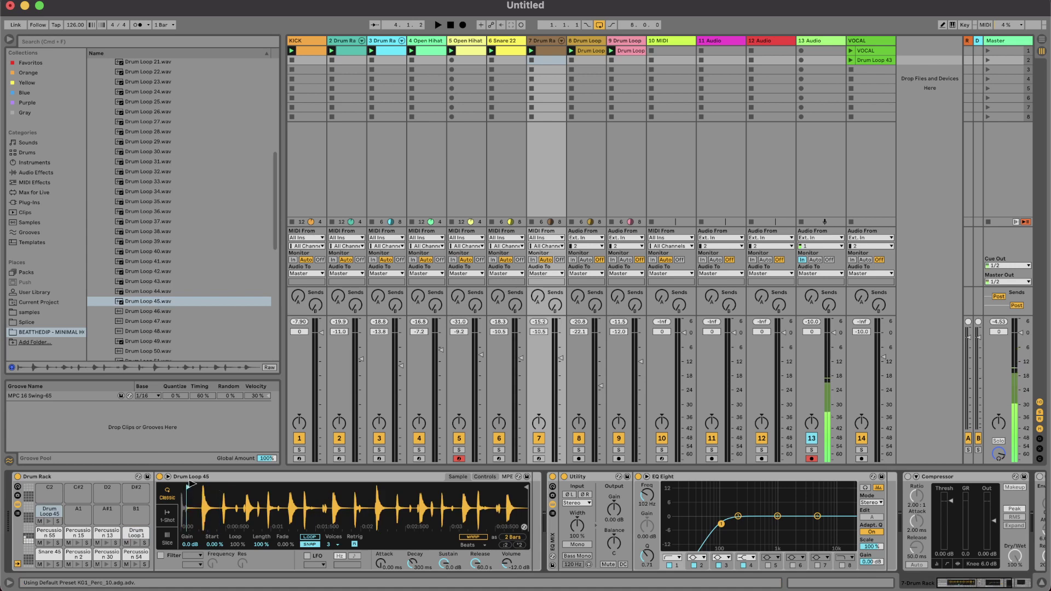
click(136, 301)
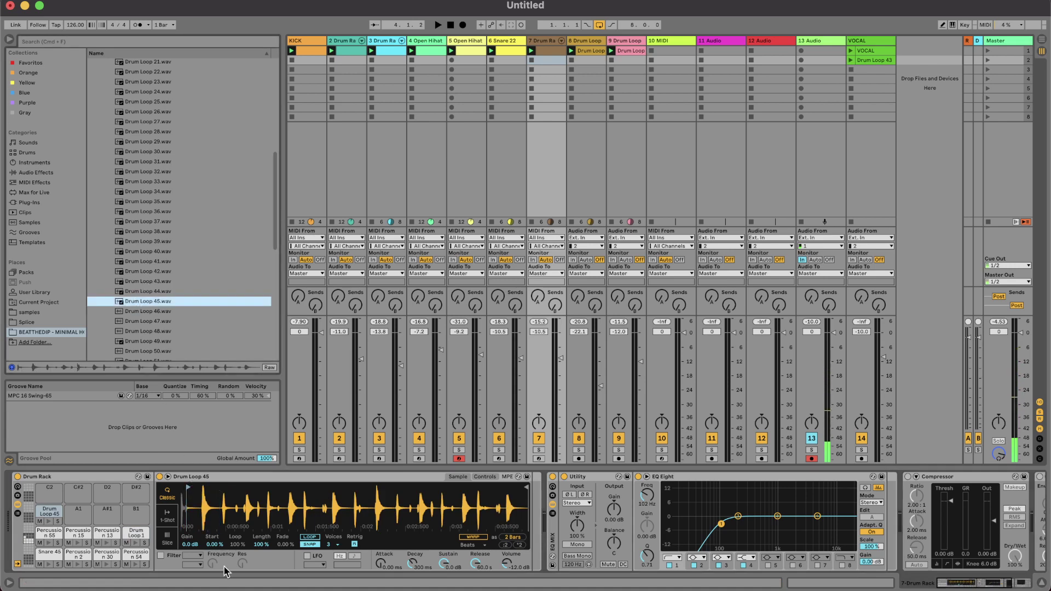
drag(187, 487, 134, 488)
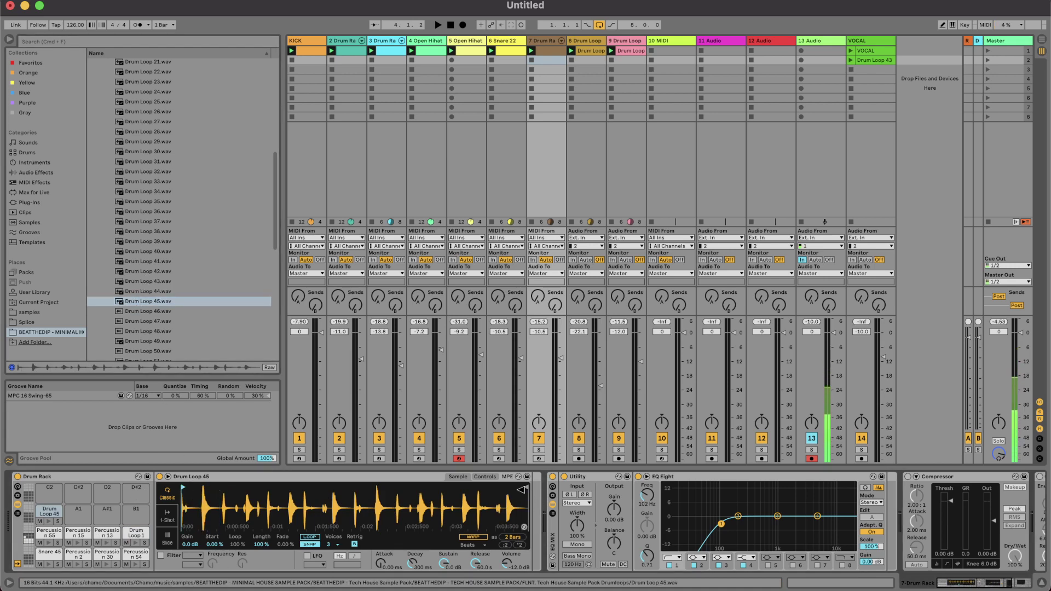
mouse_move(525, 486)
mouse_down()
mouse_move(183, 488)
mouse_move(222, 509)
mouse_up()
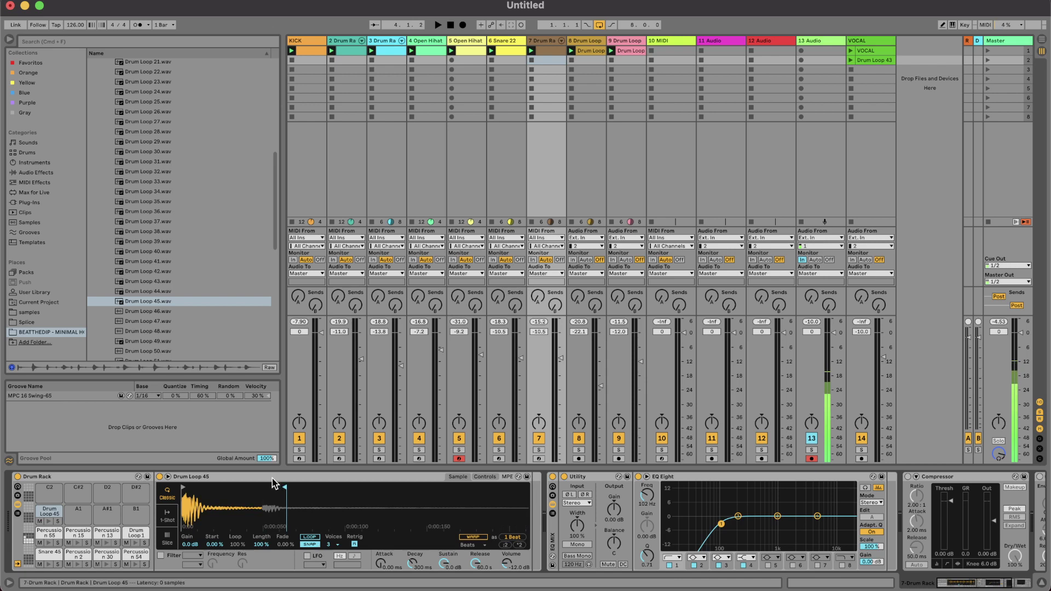
Open the MIDI clip on track 7 and add sixteenth Drum Loop 45 notes at 1.1.2 and 1.1.3.
double_click(555, 48)
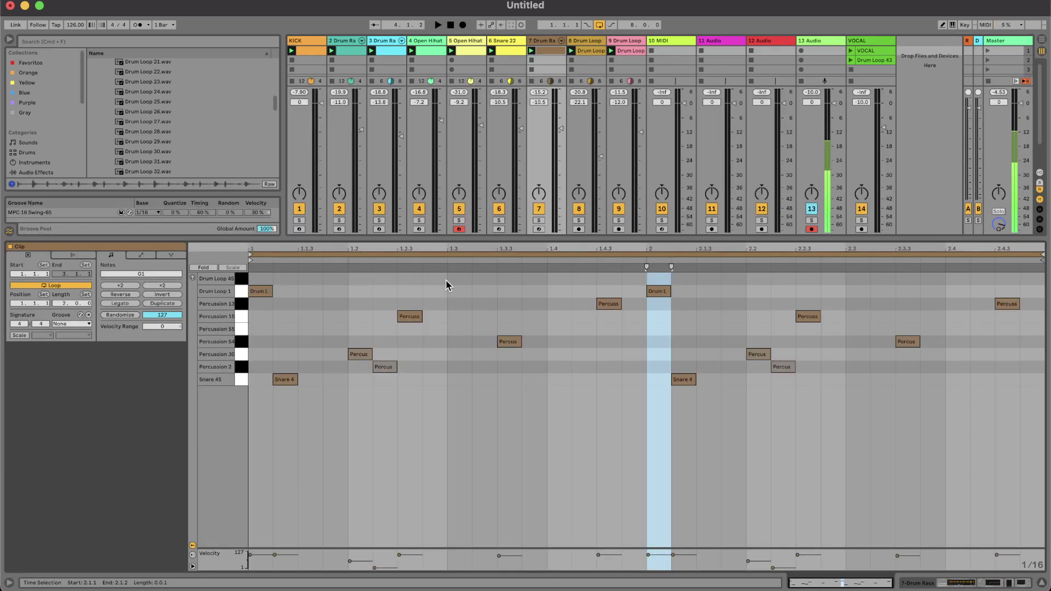
key(space)
double_click(285, 279)
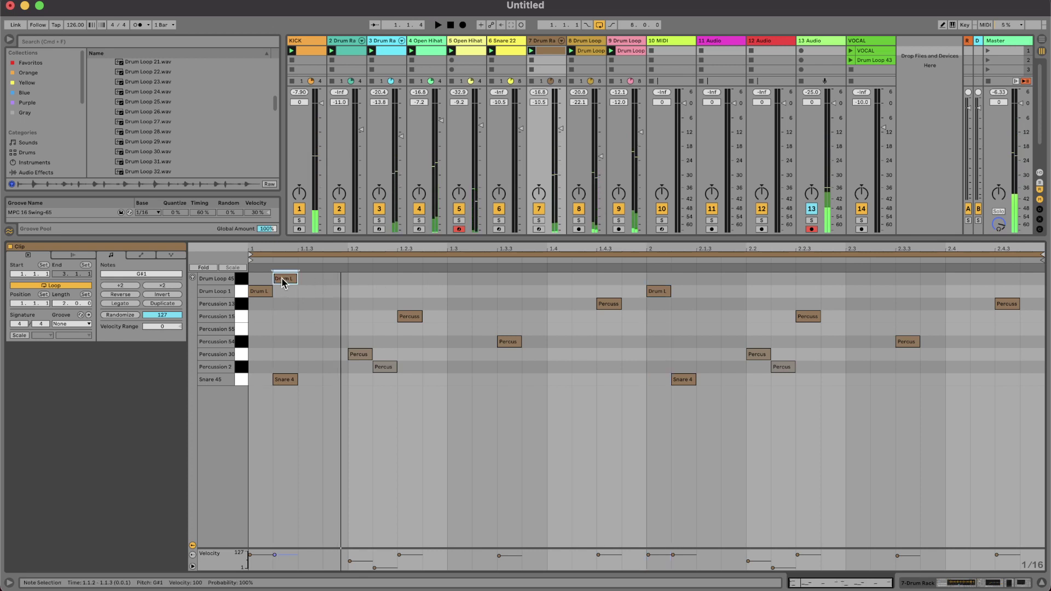
double_click(326, 279)
key(space)
drag(328, 280, 304, 281)
key(space)
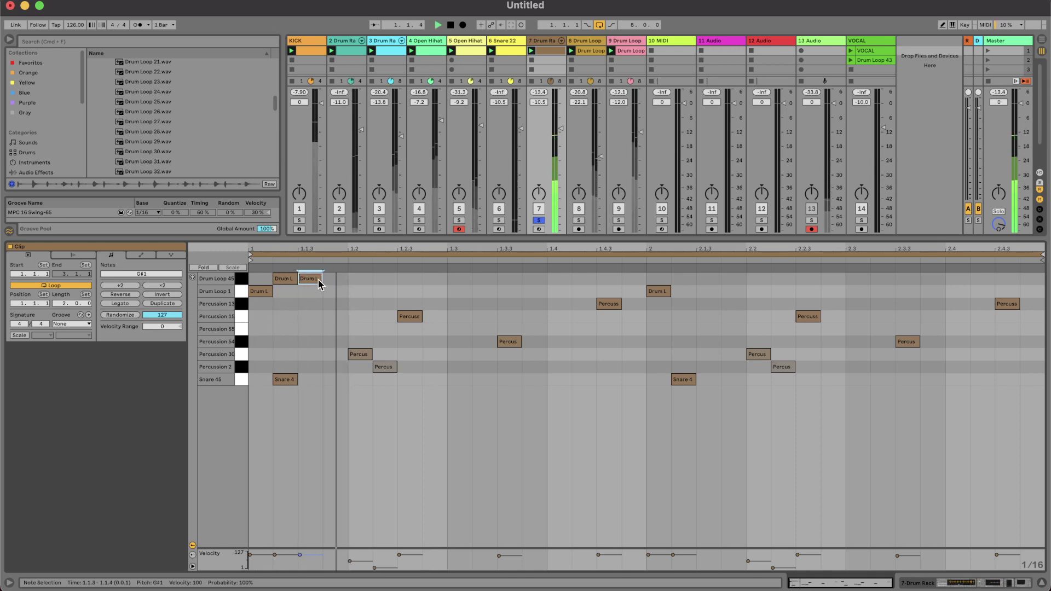
Add a sixteenth Drum Loop 45 note at 1.1.4 and delete the one at 1.1.2, playing back the pattern.
key(space)
double_click(329, 280)
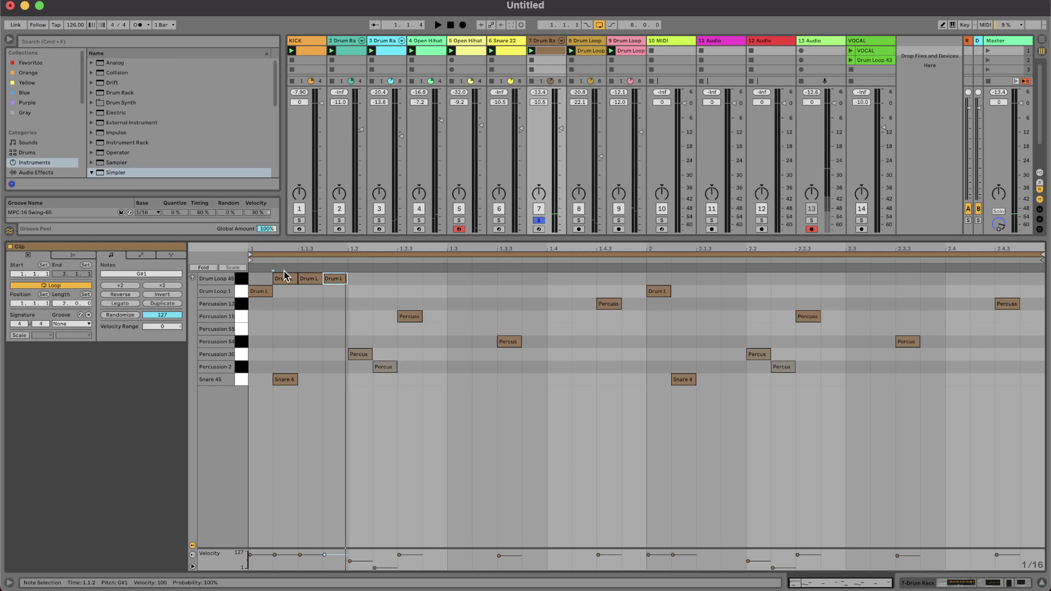
double_click(284, 277)
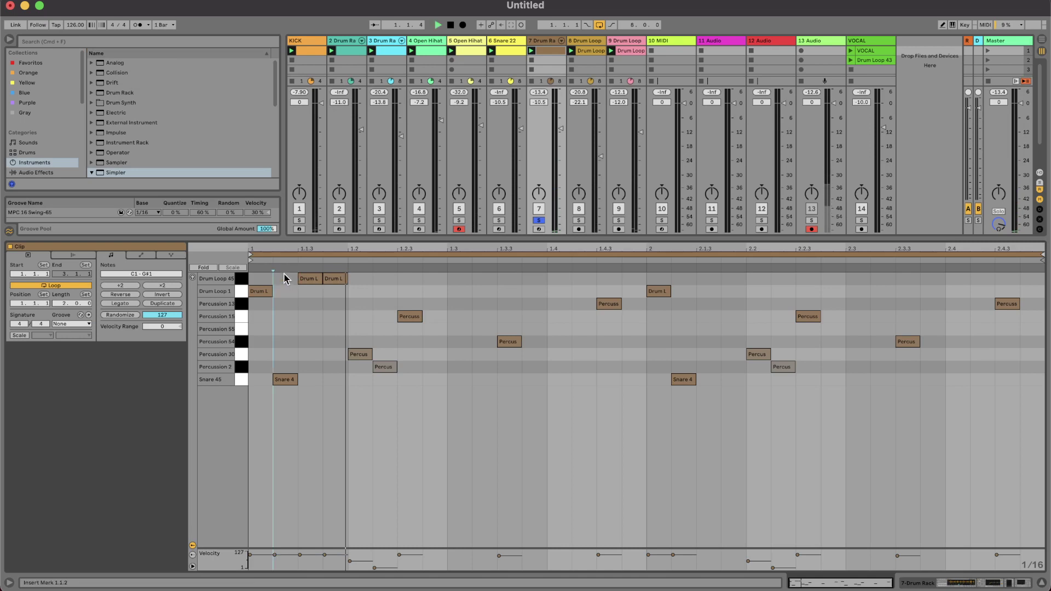
key(space)
key(space)
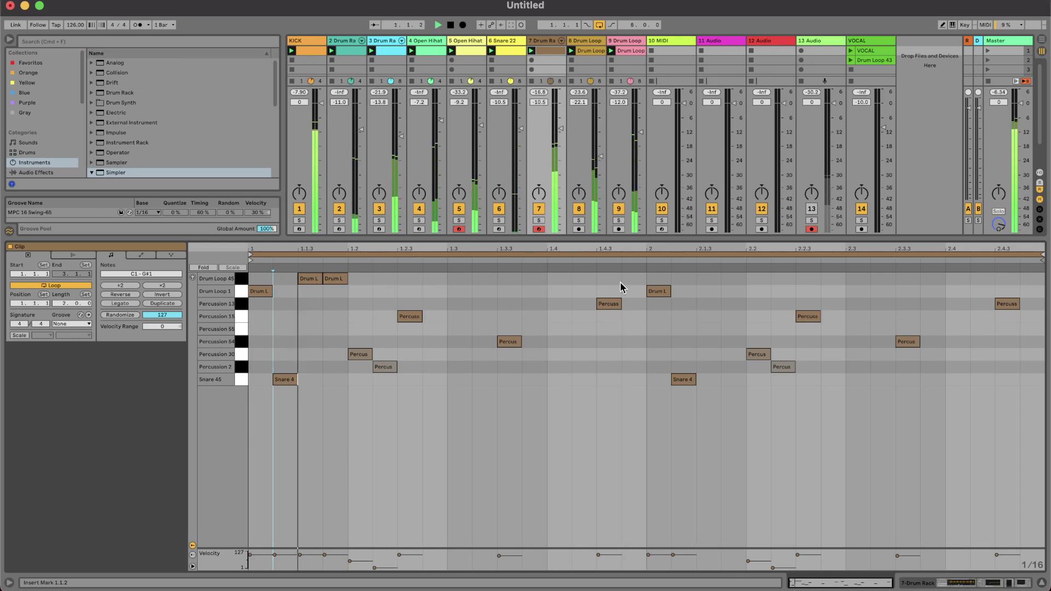
Add sixteenth Drum Loop 45 notes at 1.3.2, 2.1.3 and 2.1.4 in track 7's clip, undoing the extra one at 1.3.4.
double_click(529, 279)
key(space)
key(ctrl+z)
key(space)
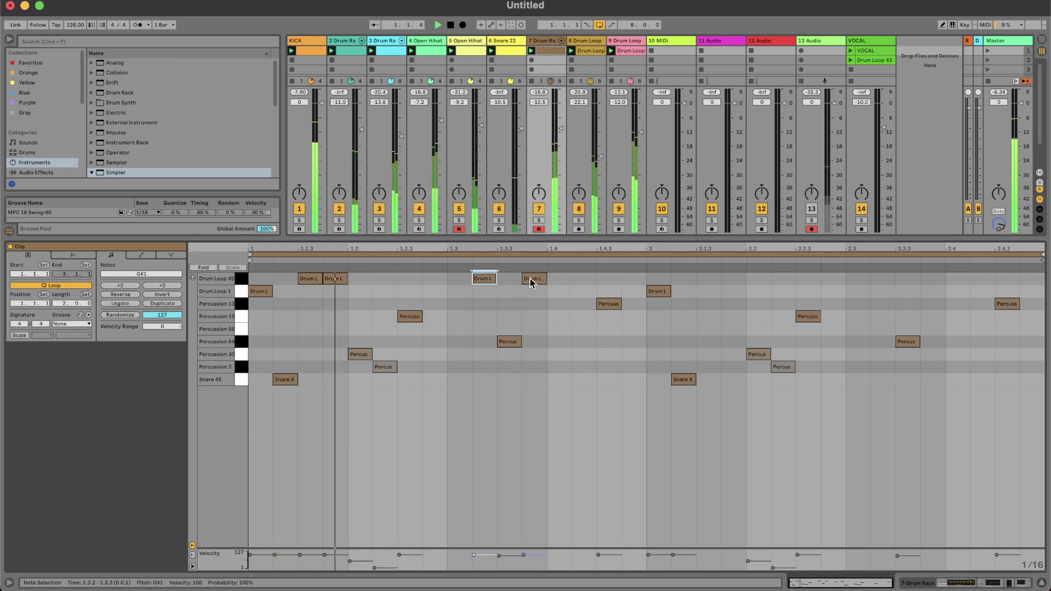
double_click(708, 279)
key(ctrl+d)
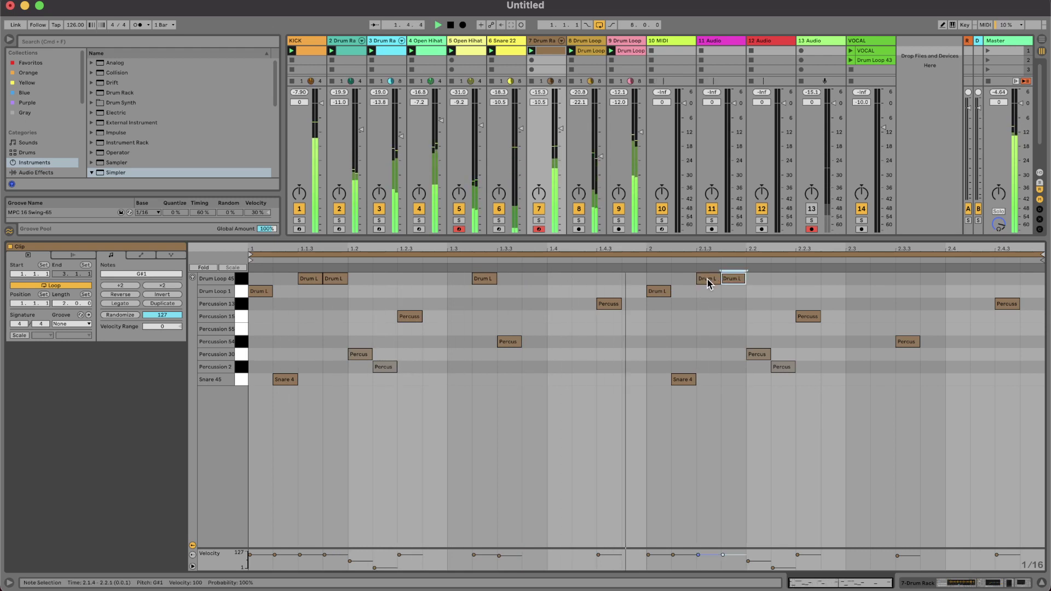
Add a Drum Loop 45 note at 2.2.3 and duplicate it three times to form a run of sixteenths through 2.3.2.
double_click(799, 280)
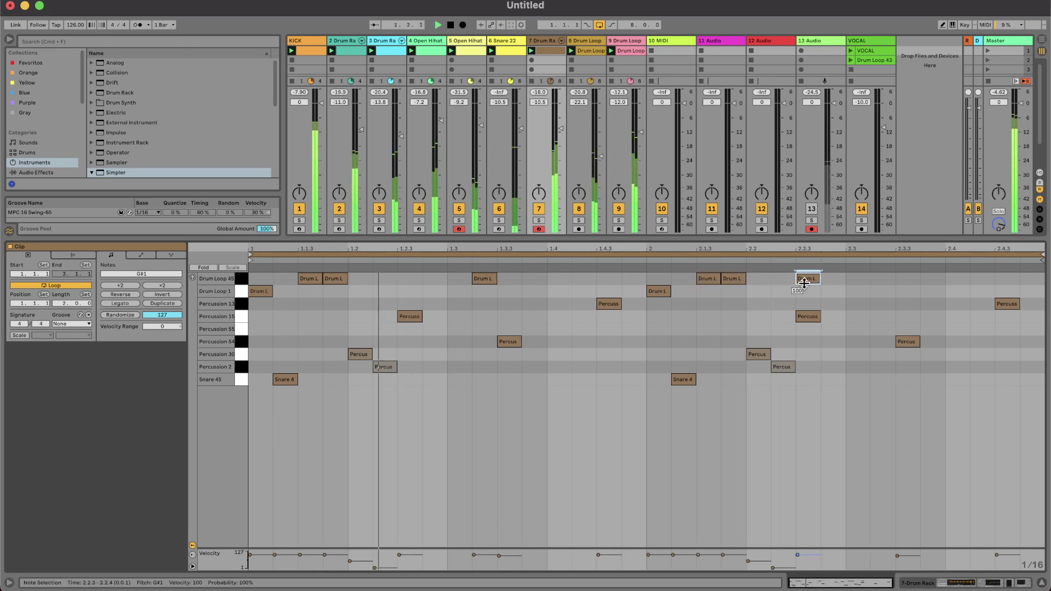
key(ctrl+d)
key(ctrl+d)
key(ctrl+d)
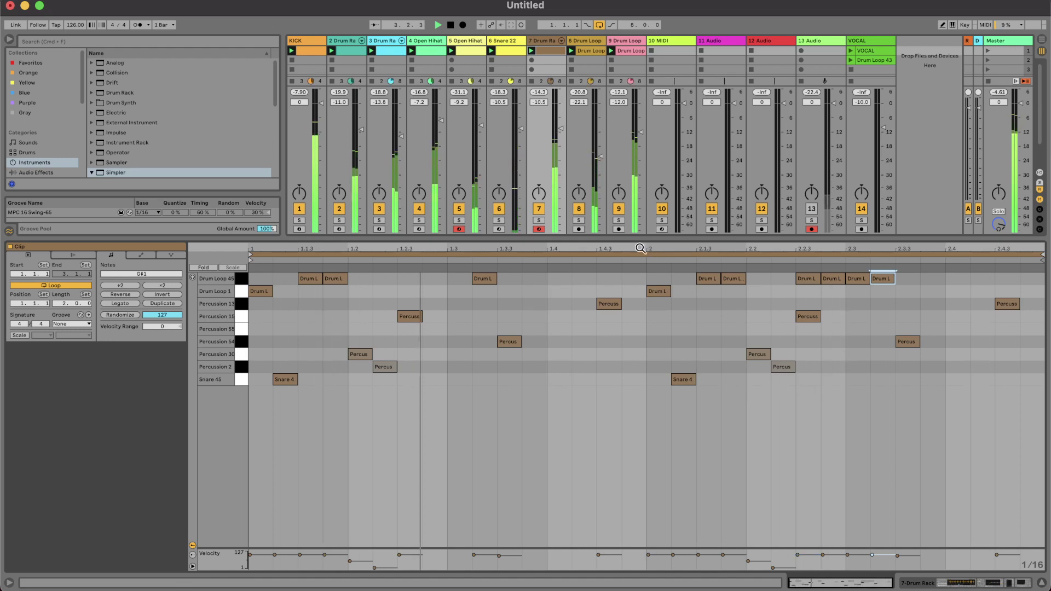
Show track 7's device chain and search the Yellow collection for "CHOR".
key(super+alt+l)
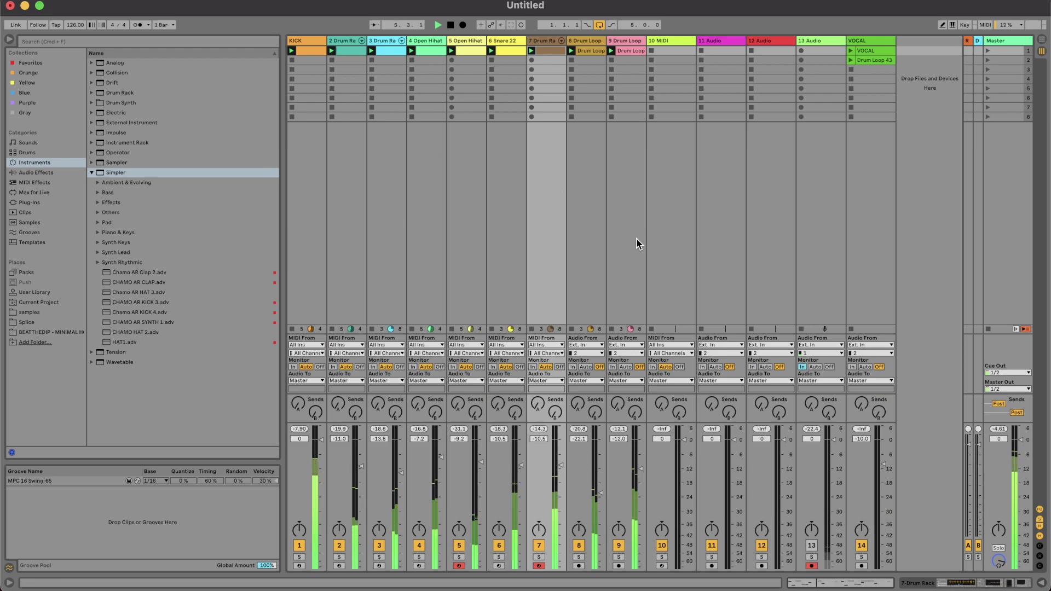
double_click(541, 43)
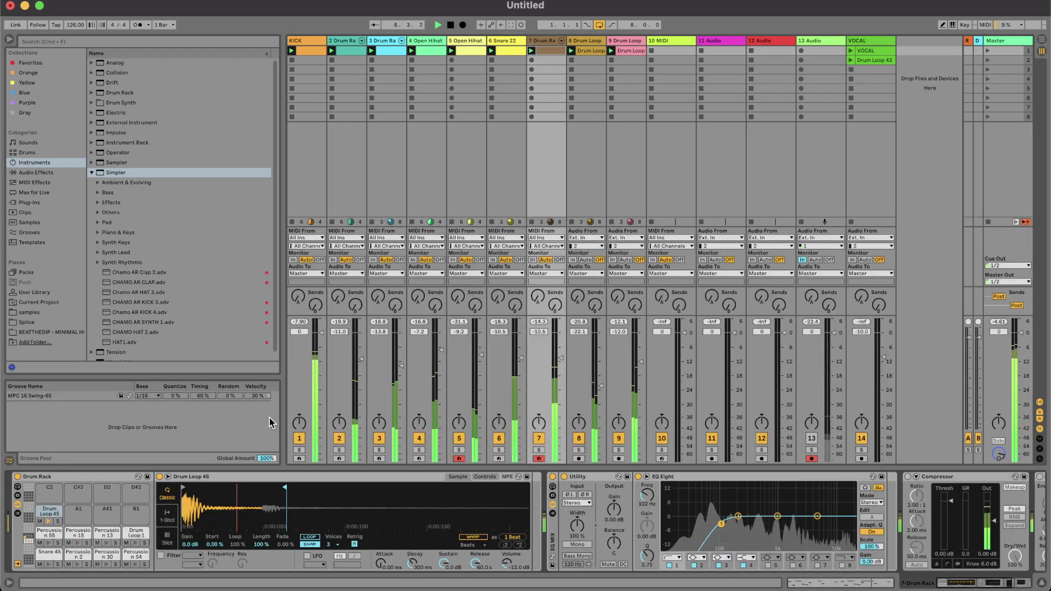
click(24, 84)
scroll(107, 79, up, 5)
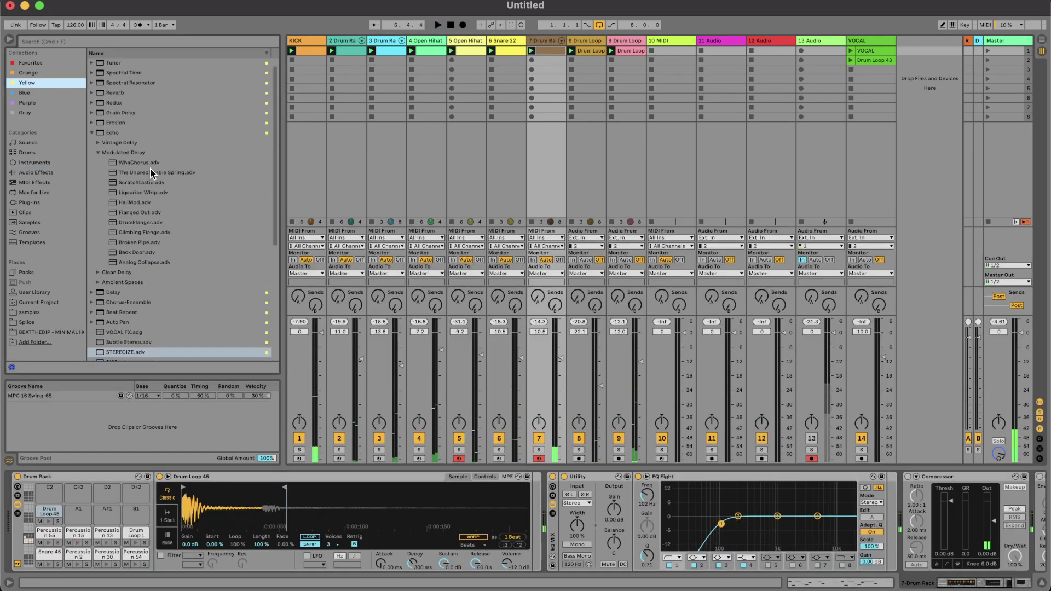
click(432, 172)
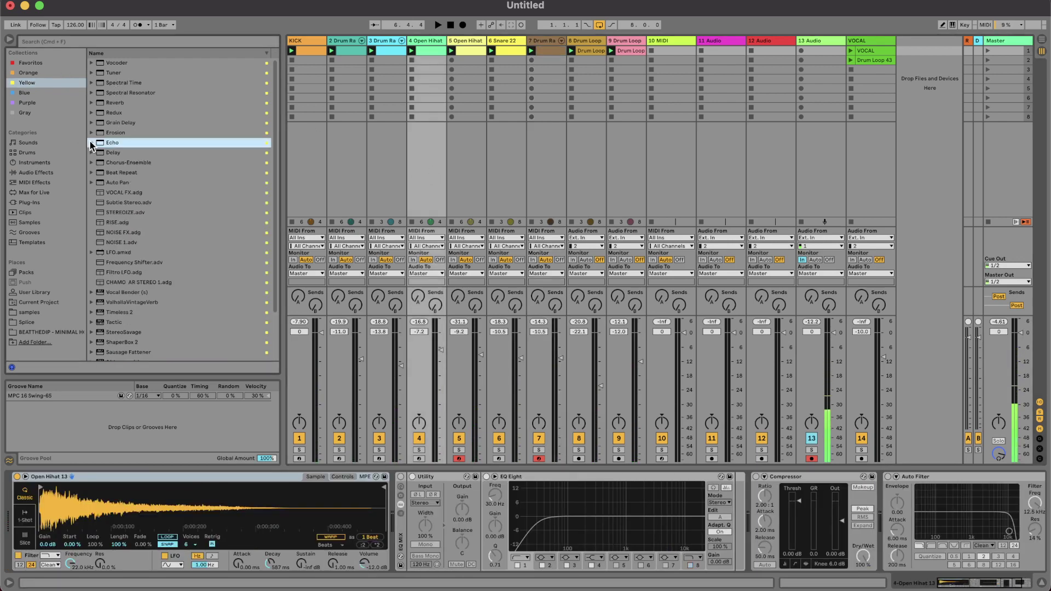
click(132, 41)
text(CHOR)
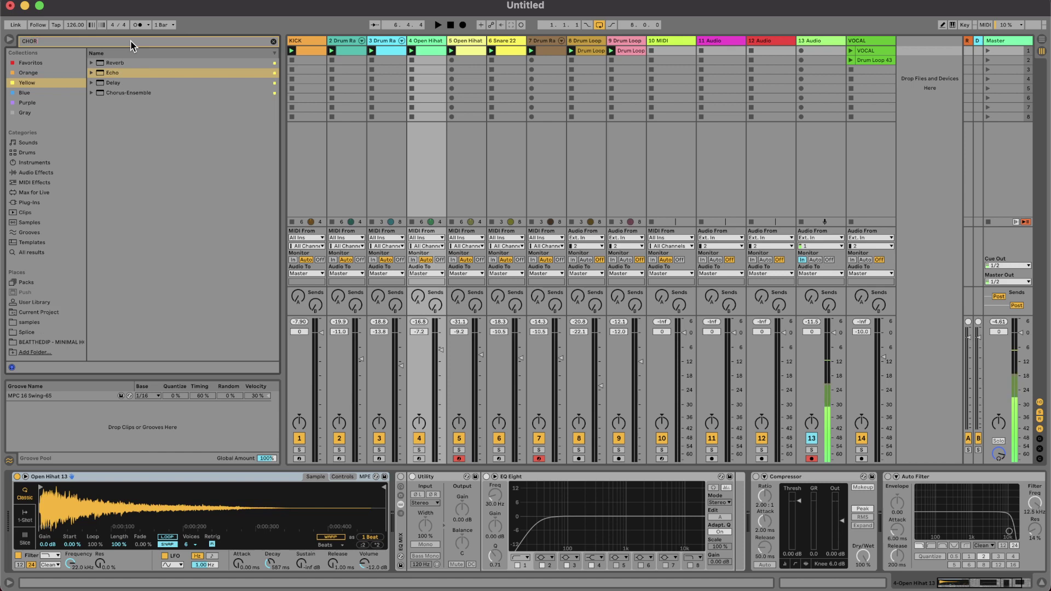
Add Chorus-Ensemble after the Drum Loop 45 sampler inside track 7's Drum Rack.
click(122, 93)
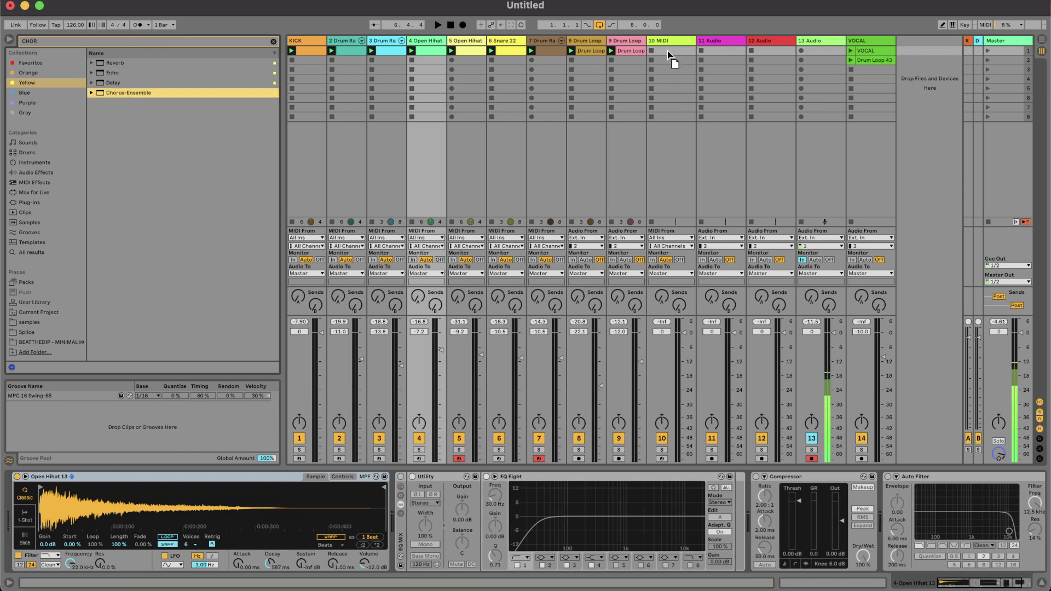
drag(669, 55, 521, 83)
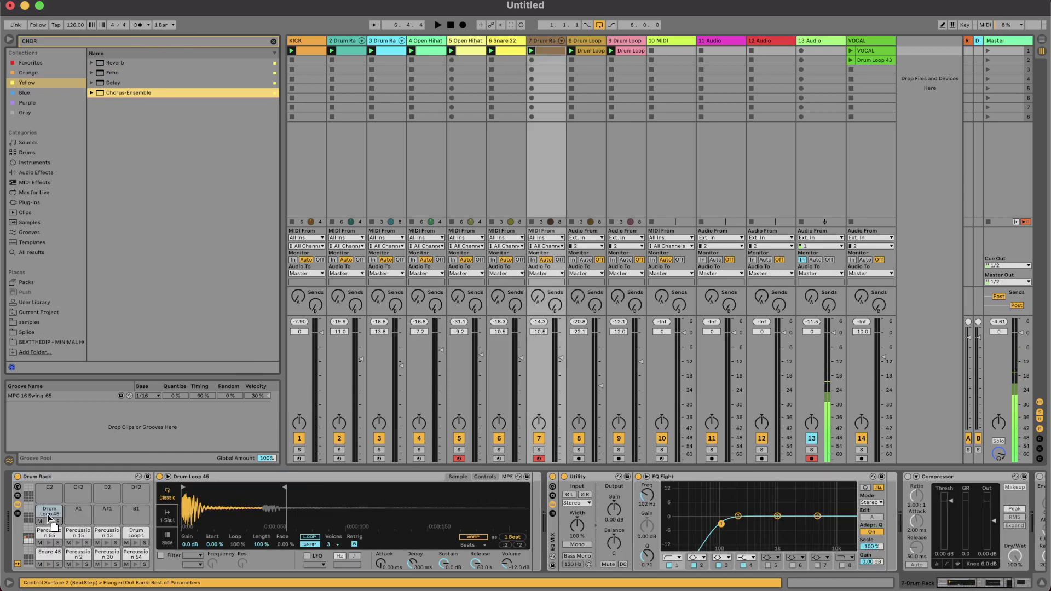
drag(322, 526, 576, 512)
Set the Chorus-Ensemble Dry/Wet to 77% while auditioning the Drum Loop 45 pad with track 7 soloed, and release the solo.
key(s)
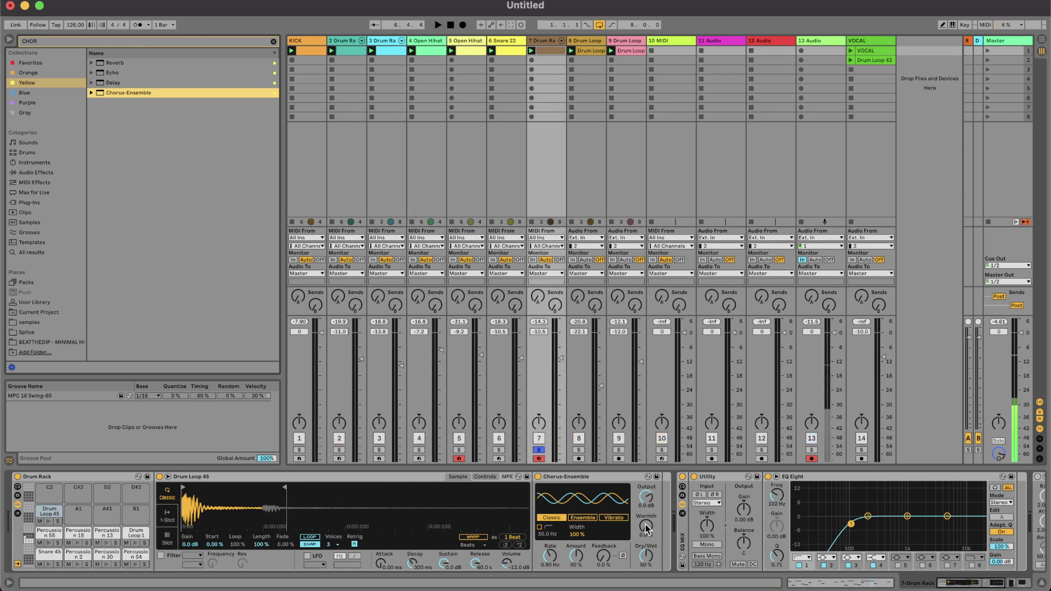
key(space)
click(48, 521)
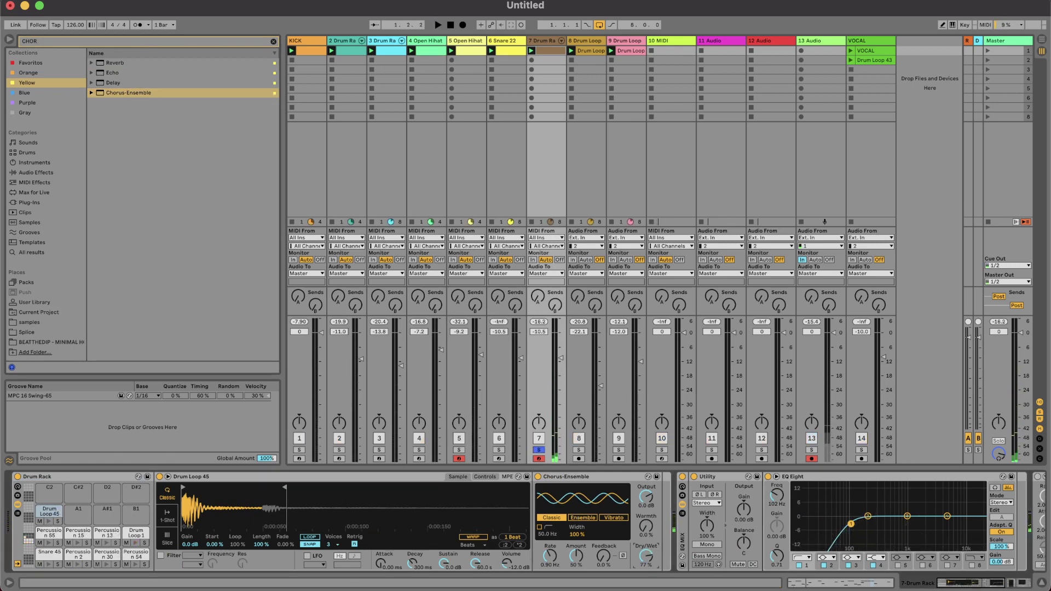
click(50, 522)
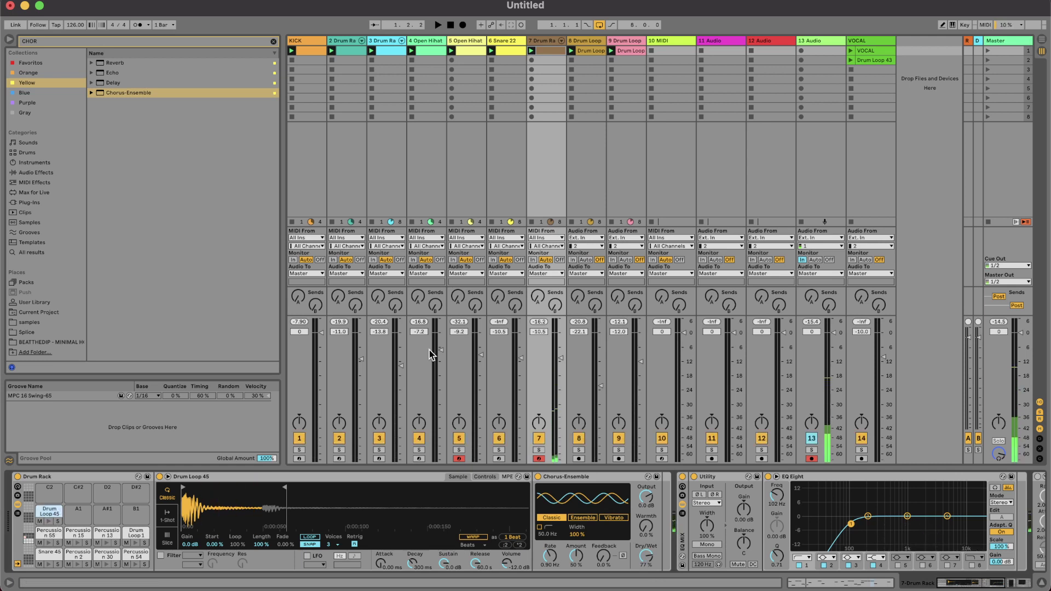
Play back the full groove, narrow the browser and clear its search text.
key(space)
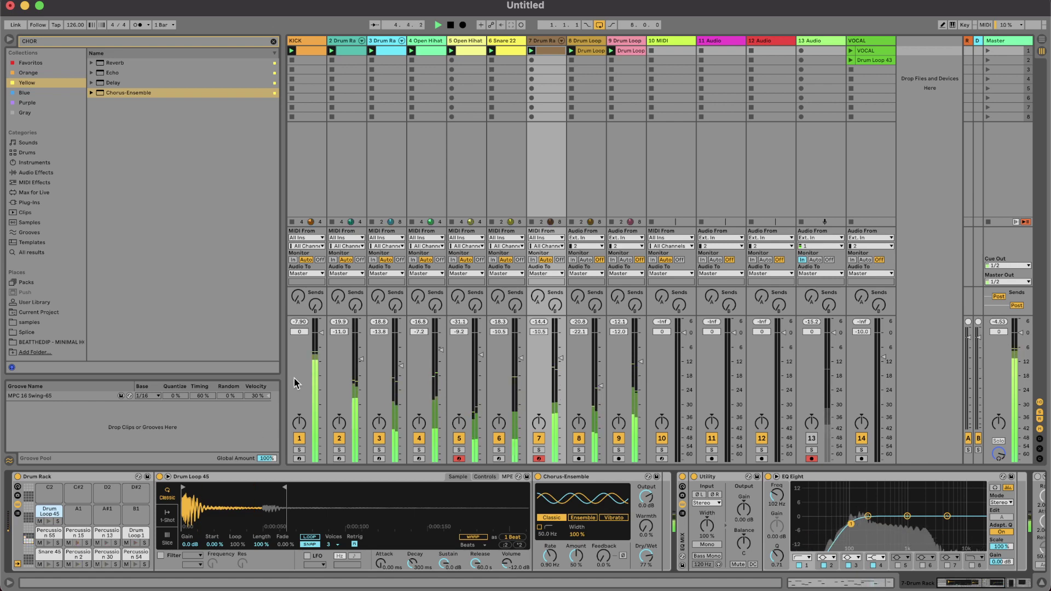
drag(280, 160, 247, 160)
click(240, 43)
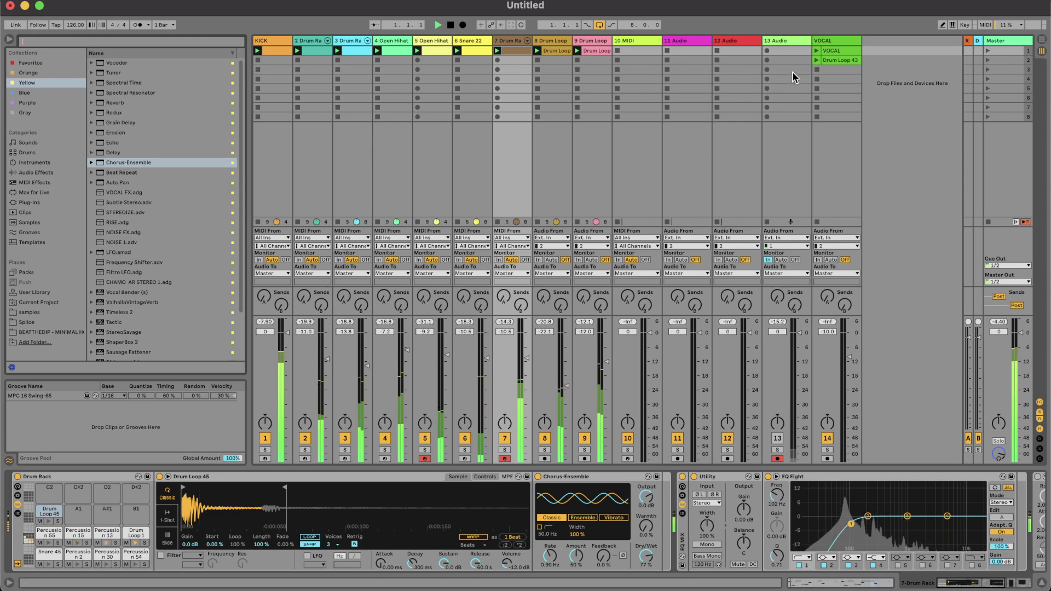
Launch the Drum Loop 43 clip on the VOCAL track and listen to it soloed with its waveform open, ending with the solo off.
click(826, 60)
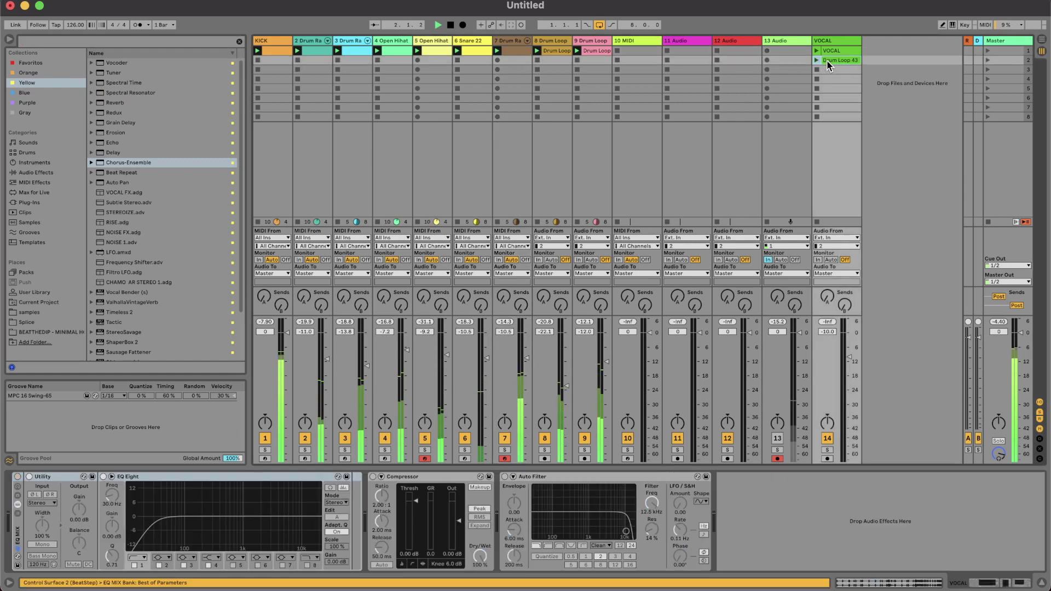
click(819, 60)
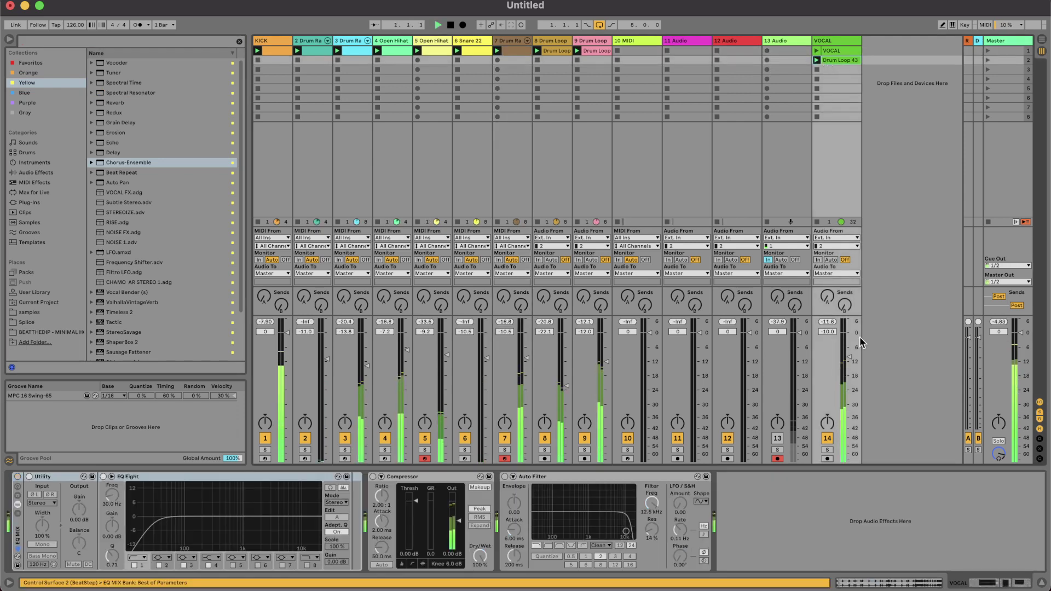
click(827, 450)
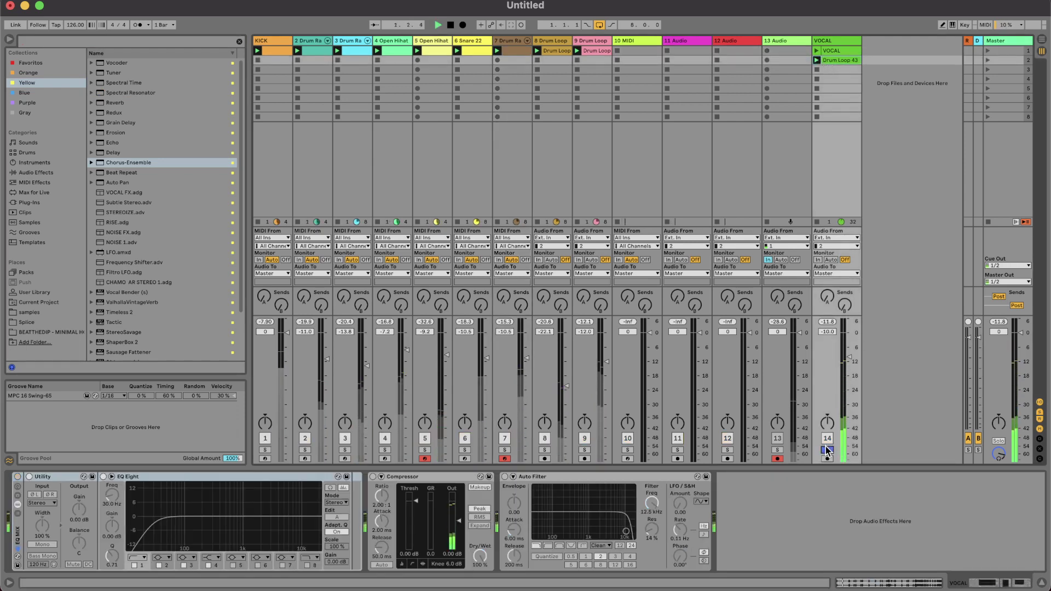
double_click(846, 60)
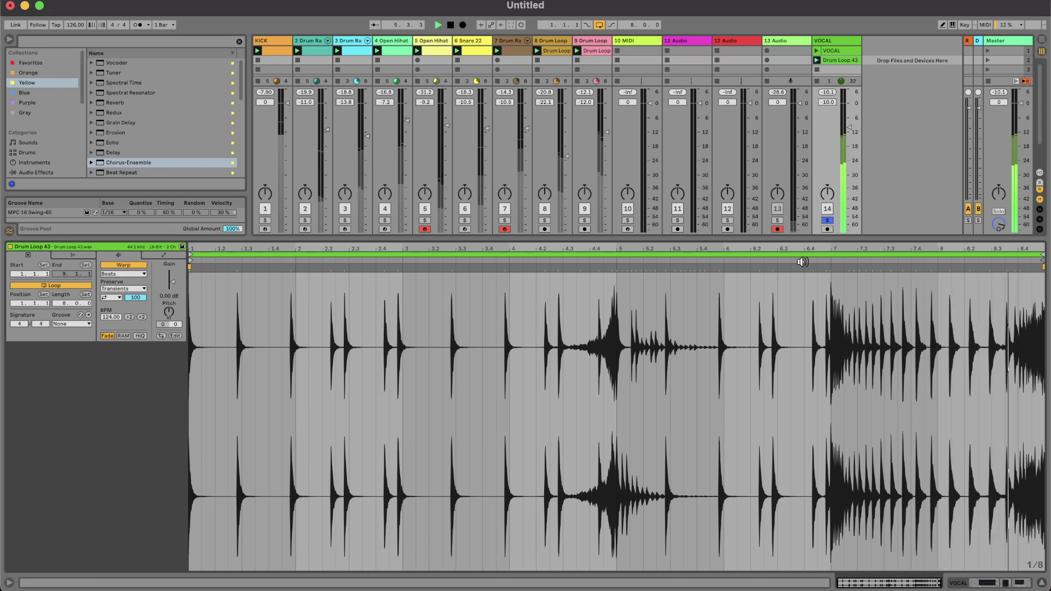
key(space)
key(space)
key(space)
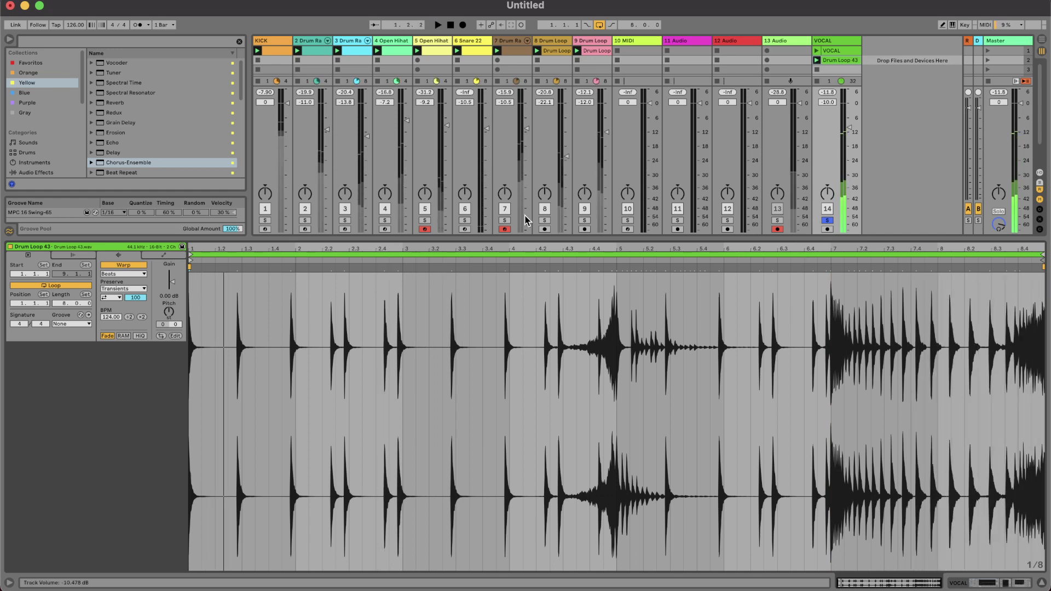
key(s)
Load the Drum Loop 43 clip onto the empty A1 pad of track 7's Drum Rack and trim the sample to its opening hit.
key(super+alt+l)
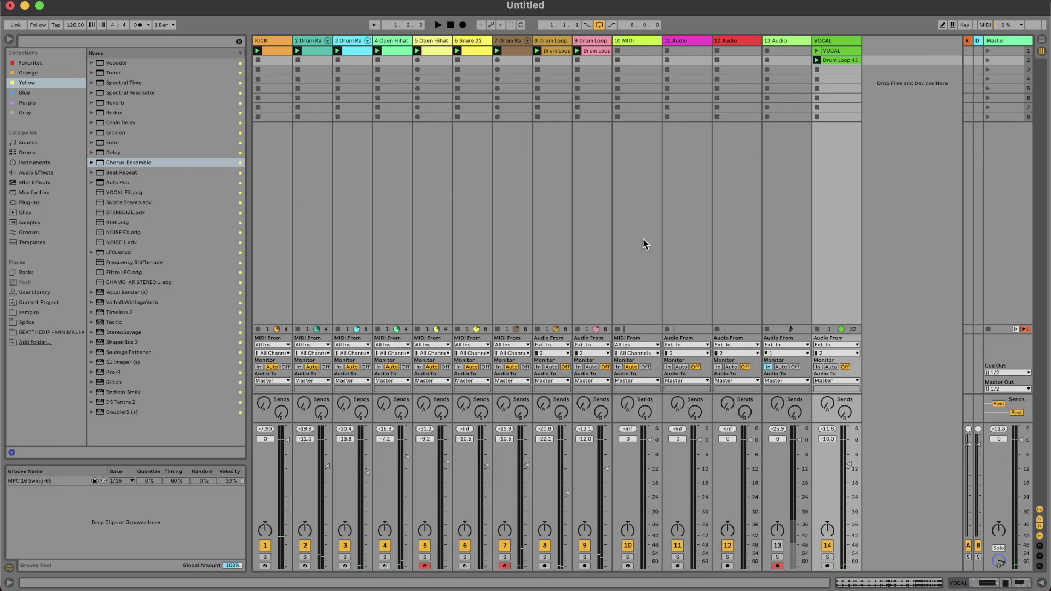
click(512, 44)
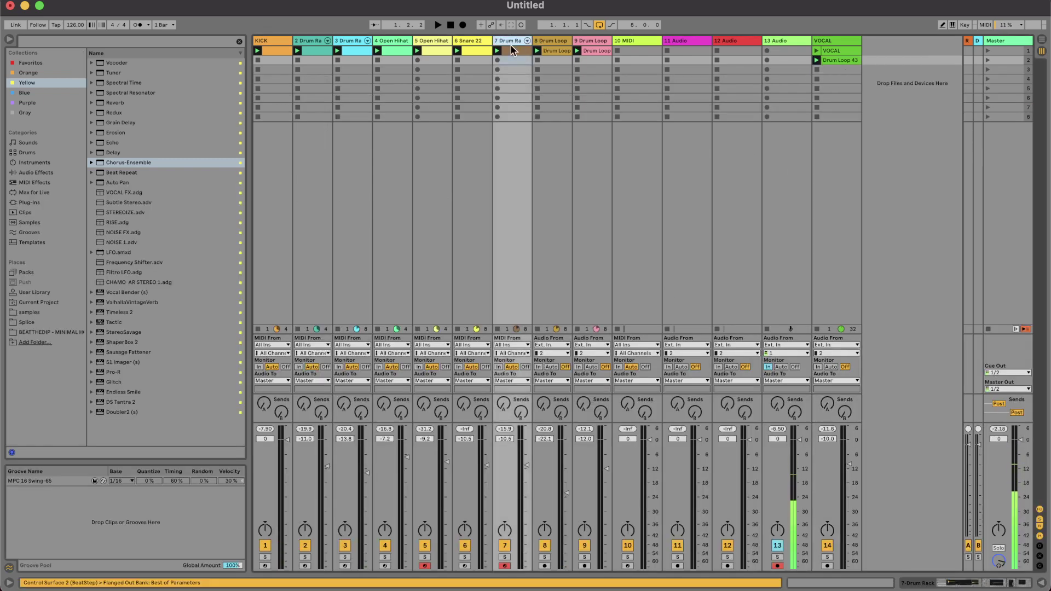
key(super+alt+l)
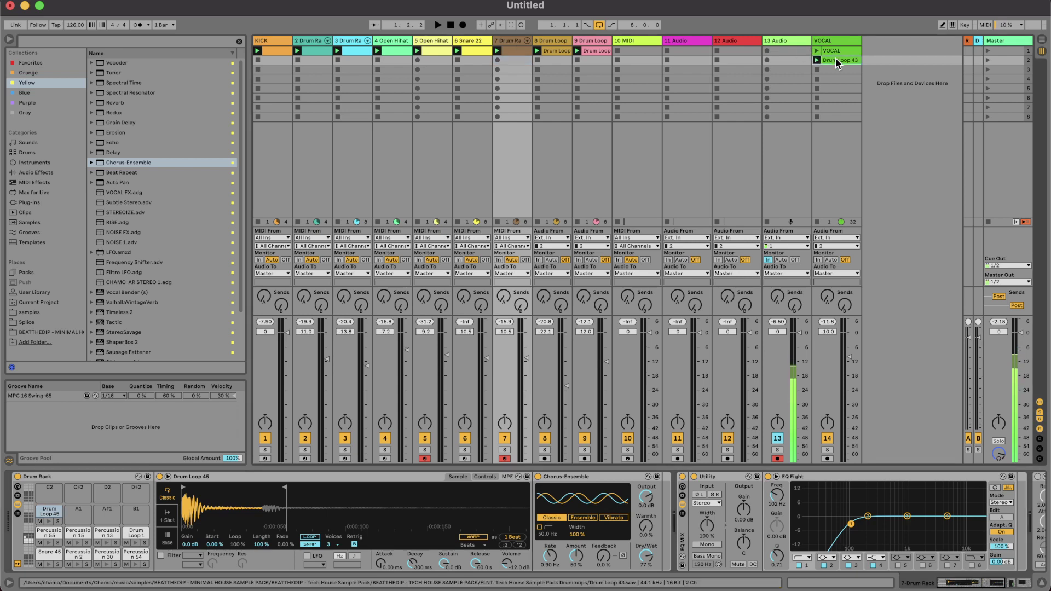
drag(836, 58, 82, 518)
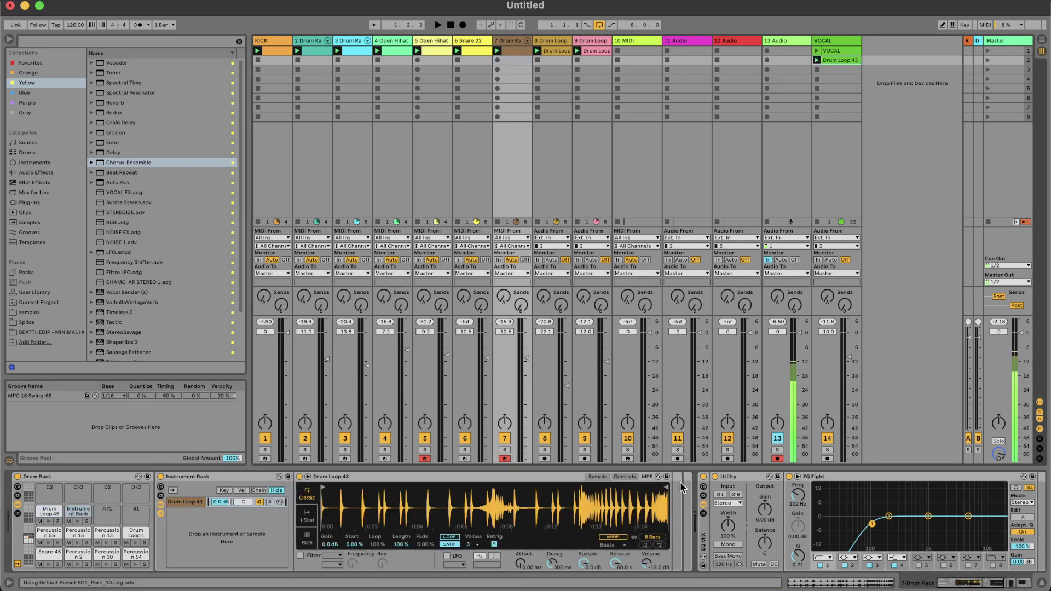
drag(667, 487, 331, 487)
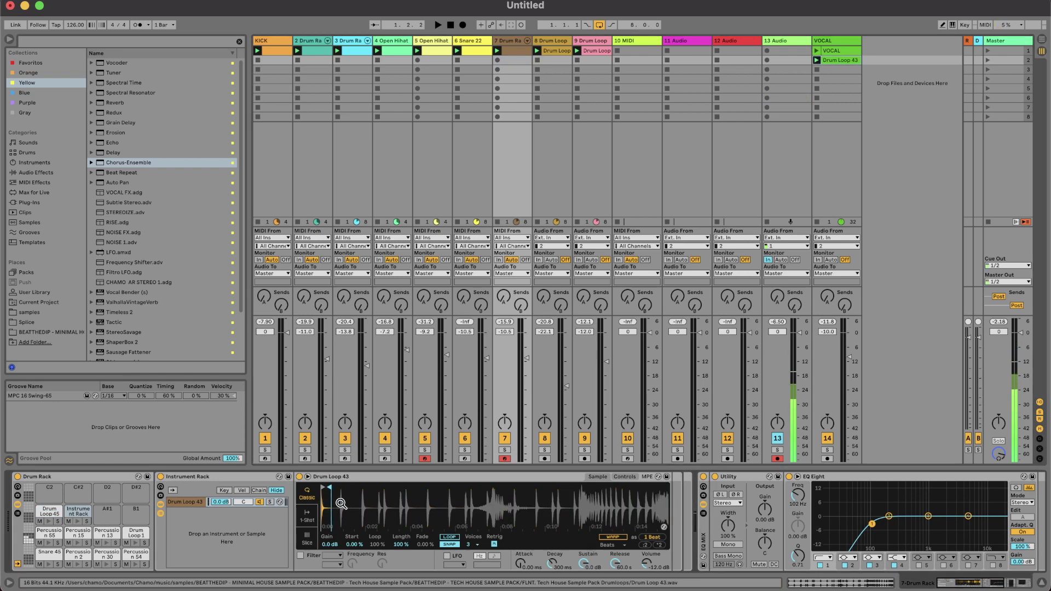
Open the MIDI clip on track 7 and play the groove with the VOCAL track switched off.
double_click(508, 51)
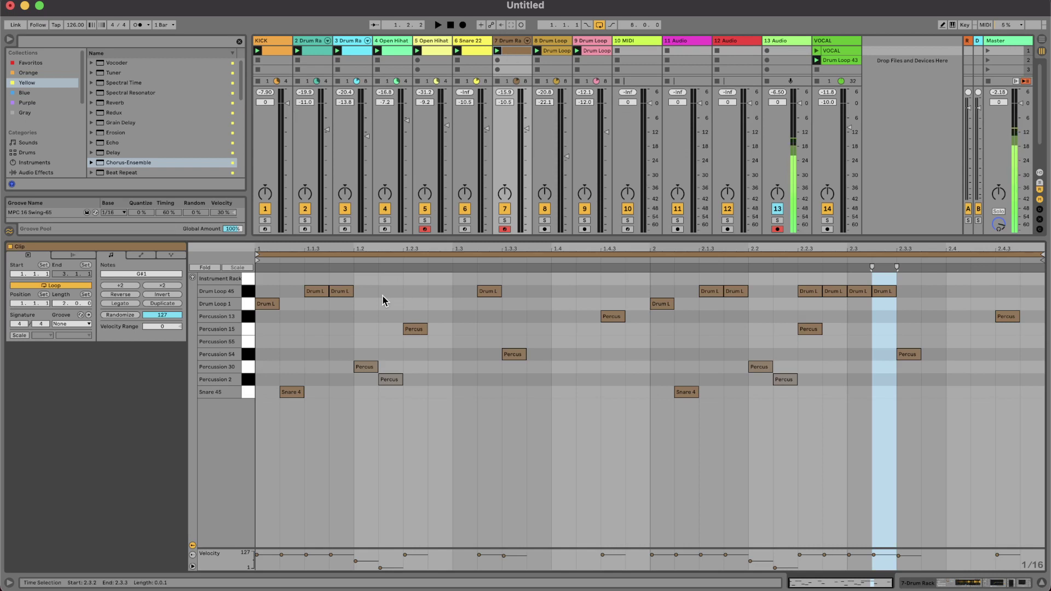
key(space)
right_click(529, 180)
click(435, 376)
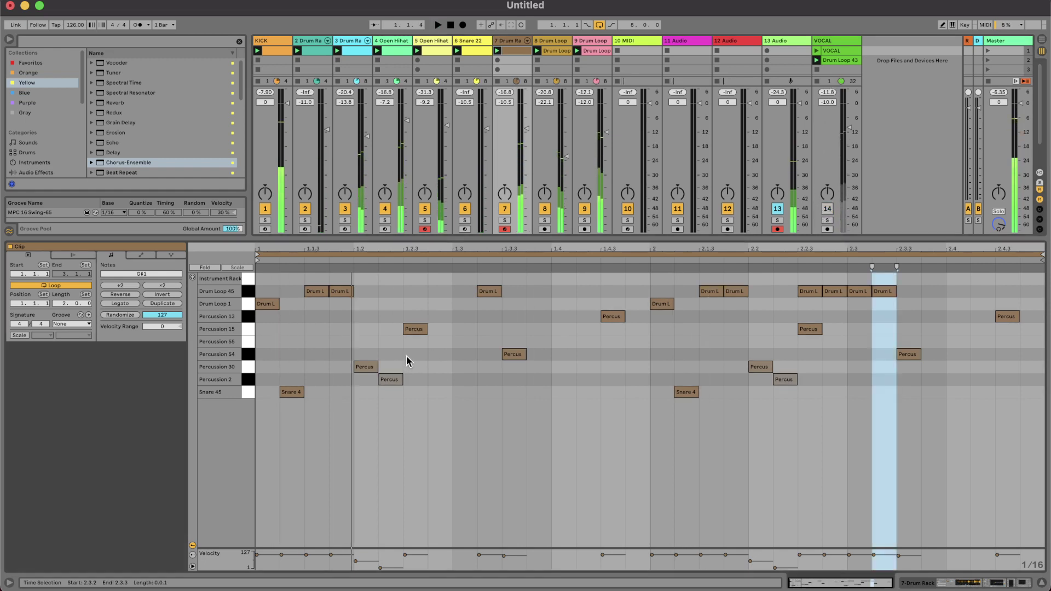
Add sixteenth notes for the Drum Loop 43 pad on the A1 row at 1.1.1 and 1.2.4, playing back the pattern.
double_click(265, 279)
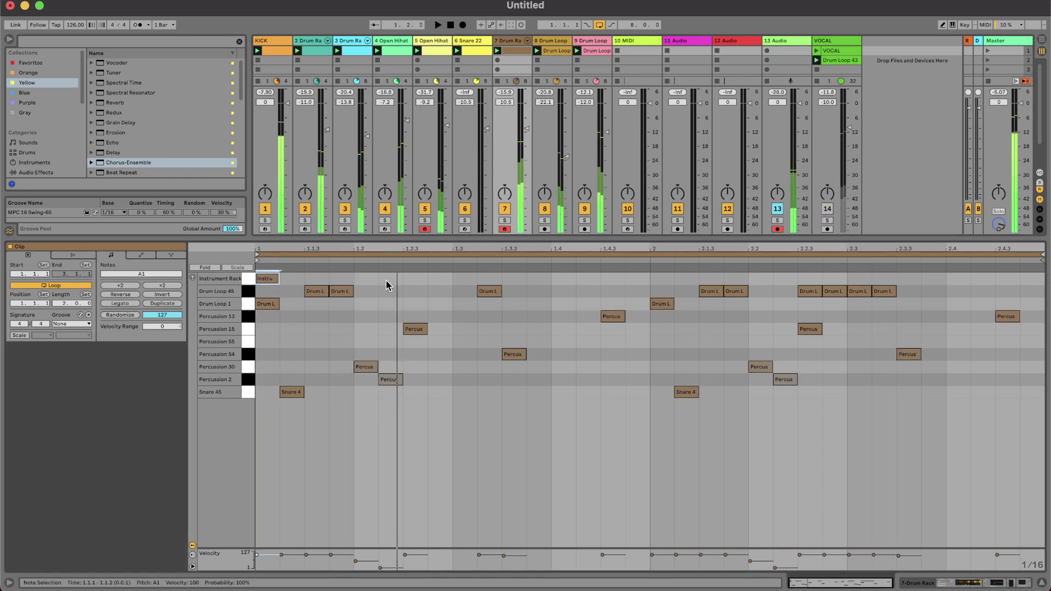
double_click(405, 278)
key(space)
key(space)
key(Left)
key(space)
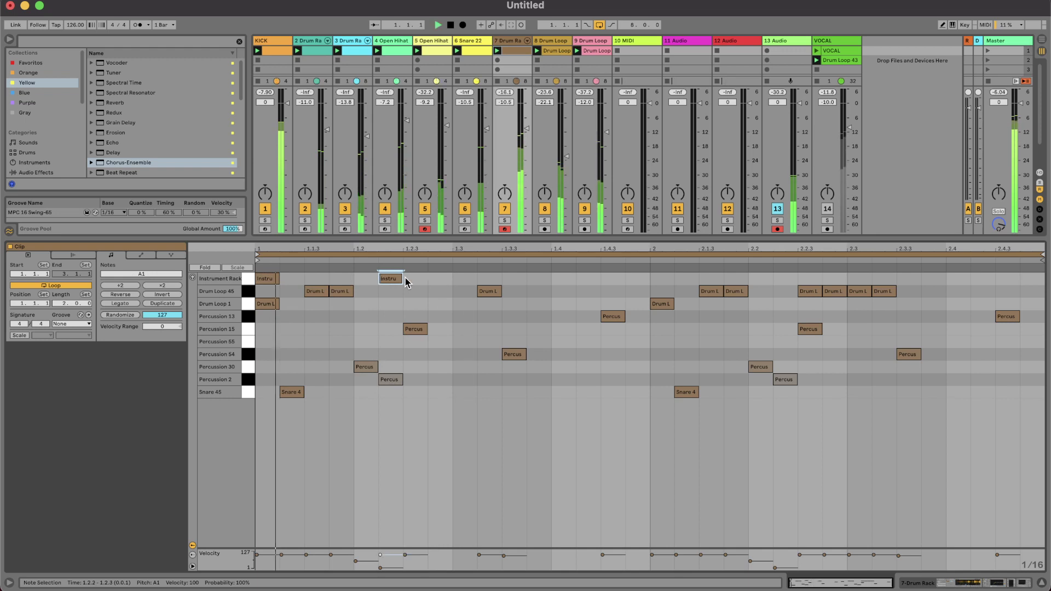
key(Right)
key(Right)
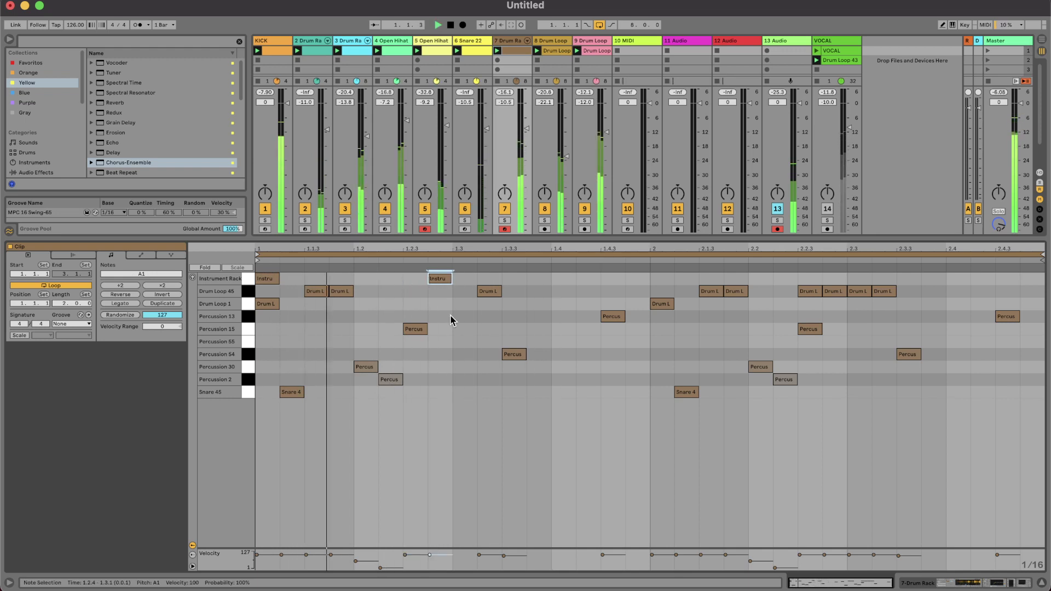
Delete the A1 note at 1.1.1 and add sixteenth A1 notes at 1.4.1 and 1.4.4.
double_click(272, 280)
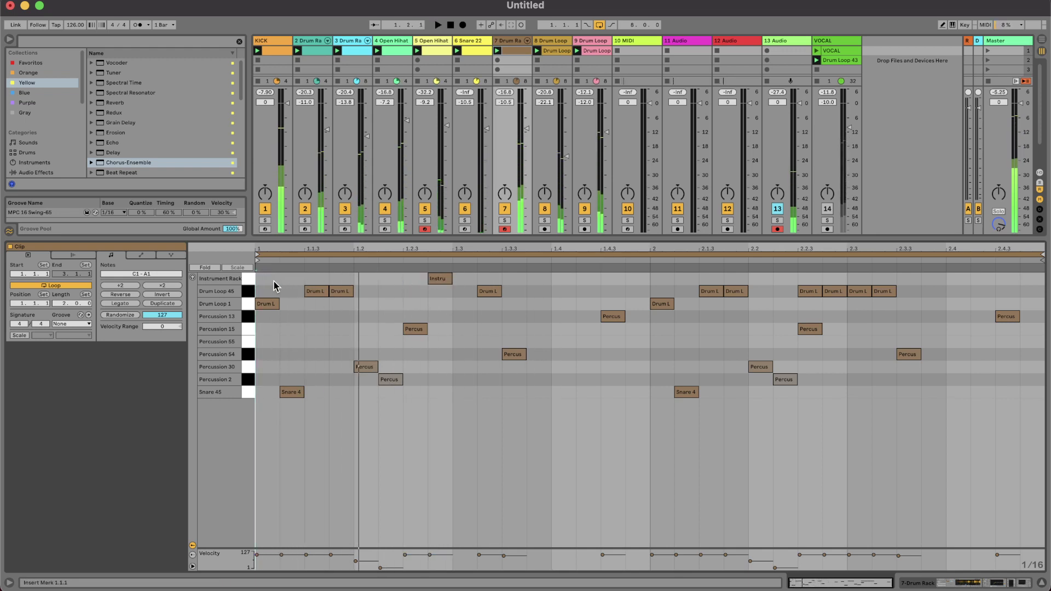
key(space)
double_click(585, 279)
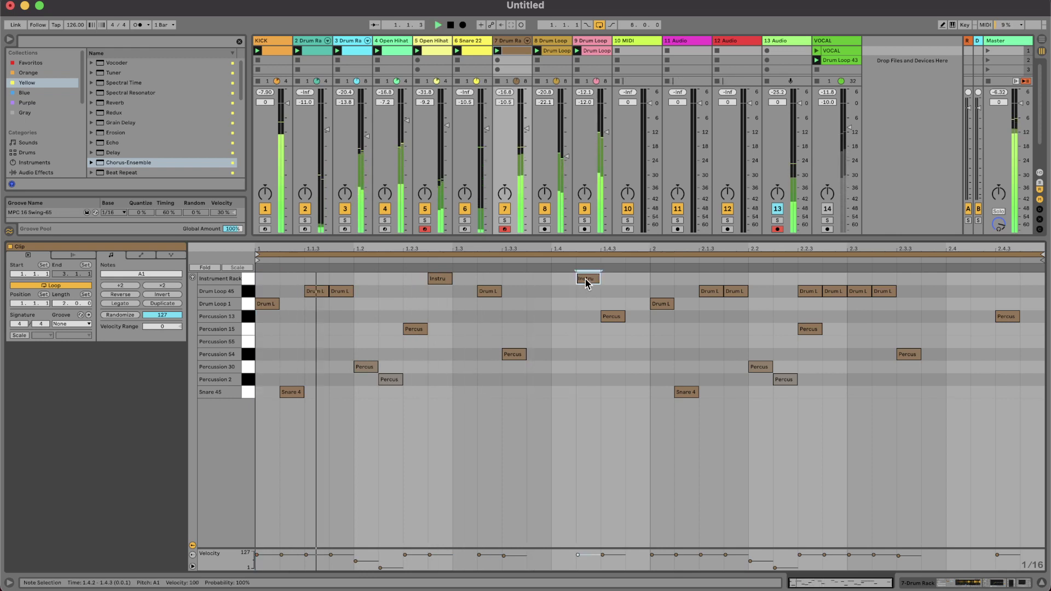
key(Left)
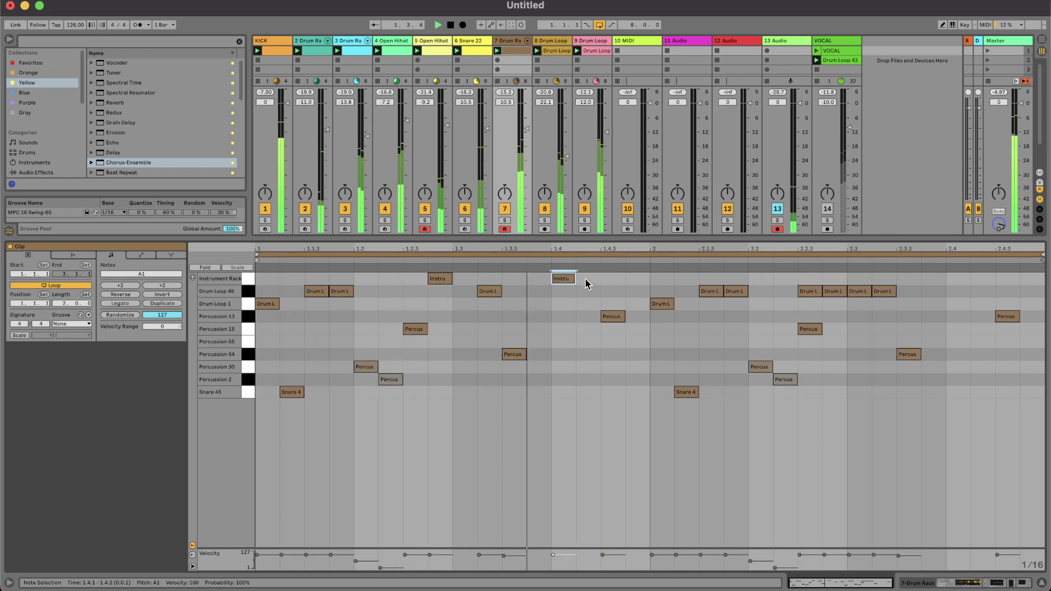
double_click(635, 279)
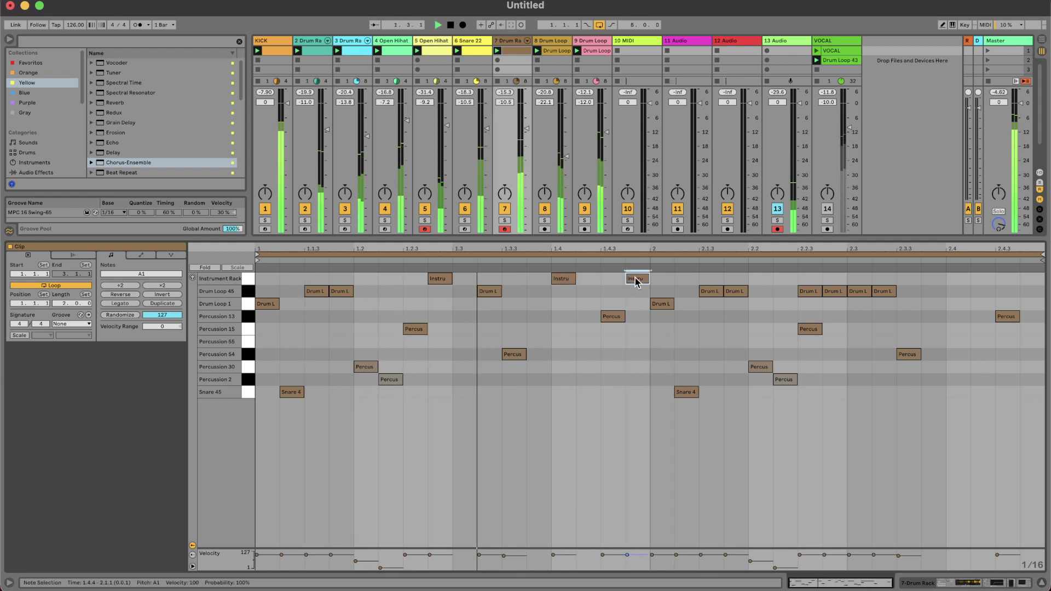
Move the A1 note at 1.4.4 to 1.4.3 and duplicate the first bar's A1 notes into bar 2.
key(Left)
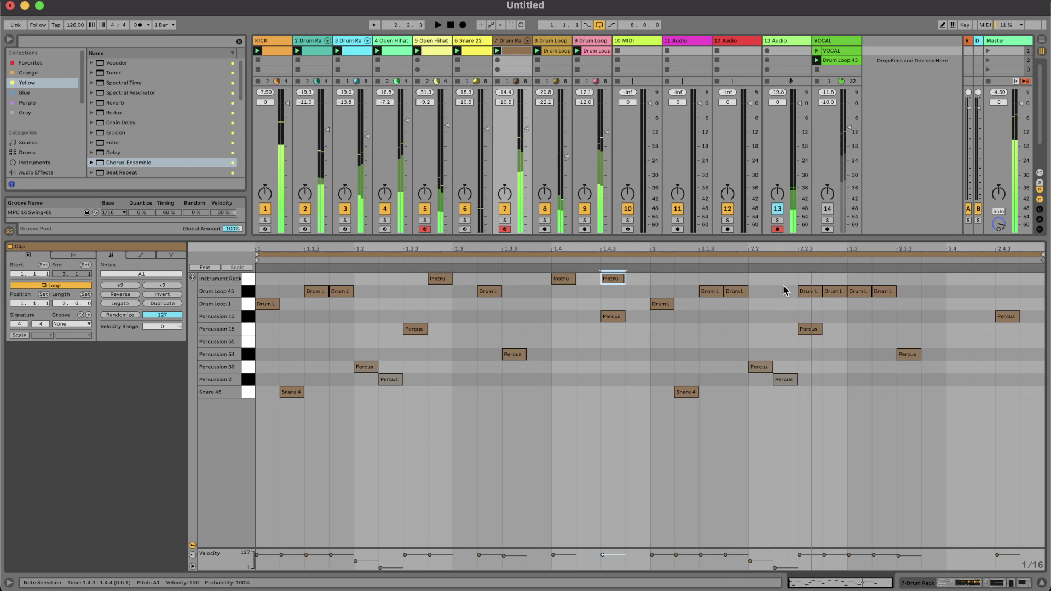
click(651, 287)
drag(650, 283, 89, 282)
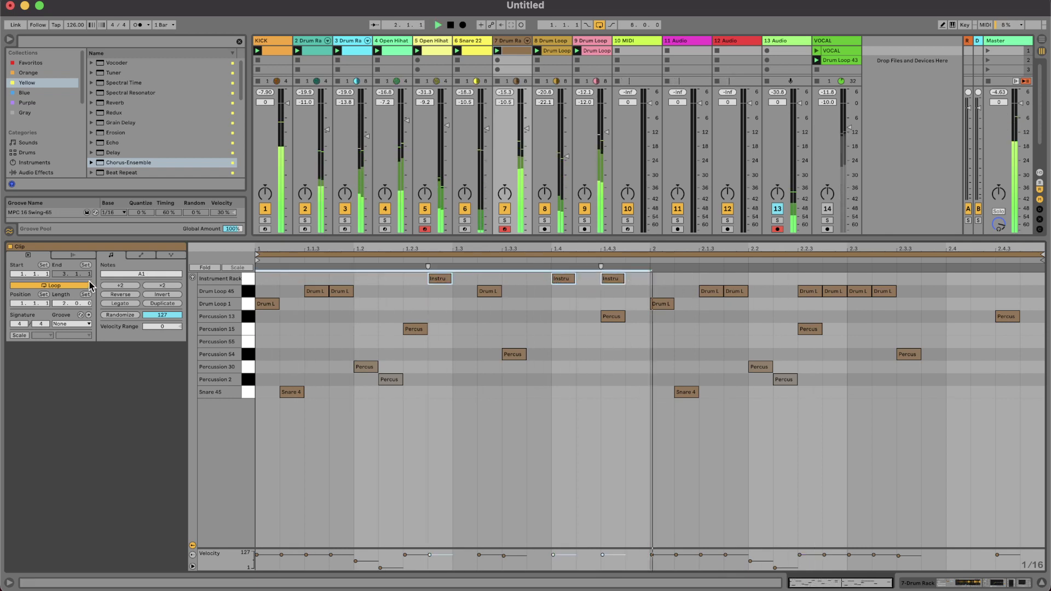
key(super+d)
Add a sixteenth A1 note at 2.3.2 and delete the A1 note at 2.4.1.
double_click(878, 280)
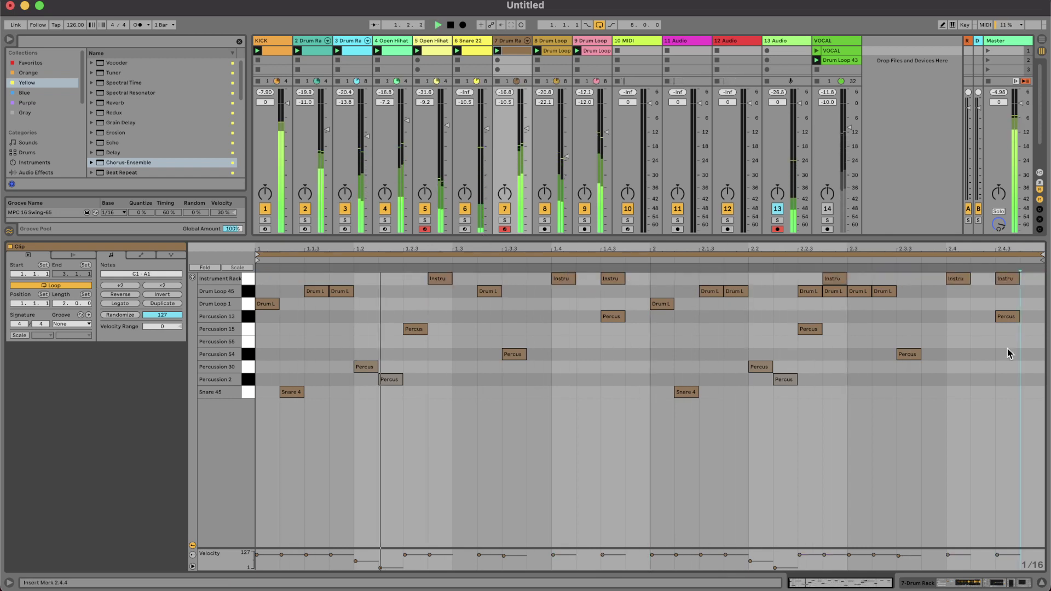
drag(954, 282, 978, 283)
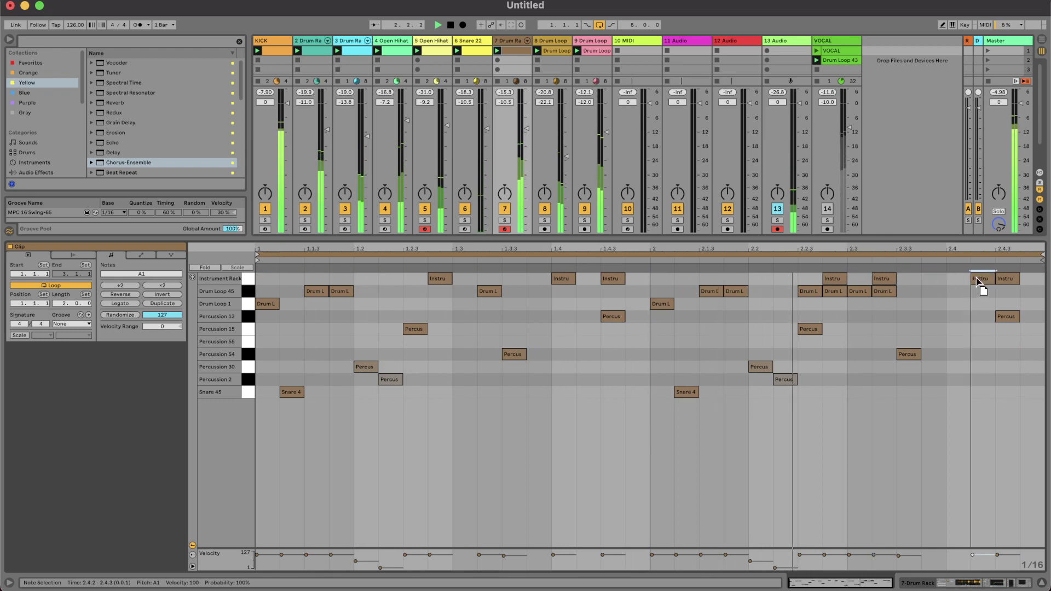
key(Delete)
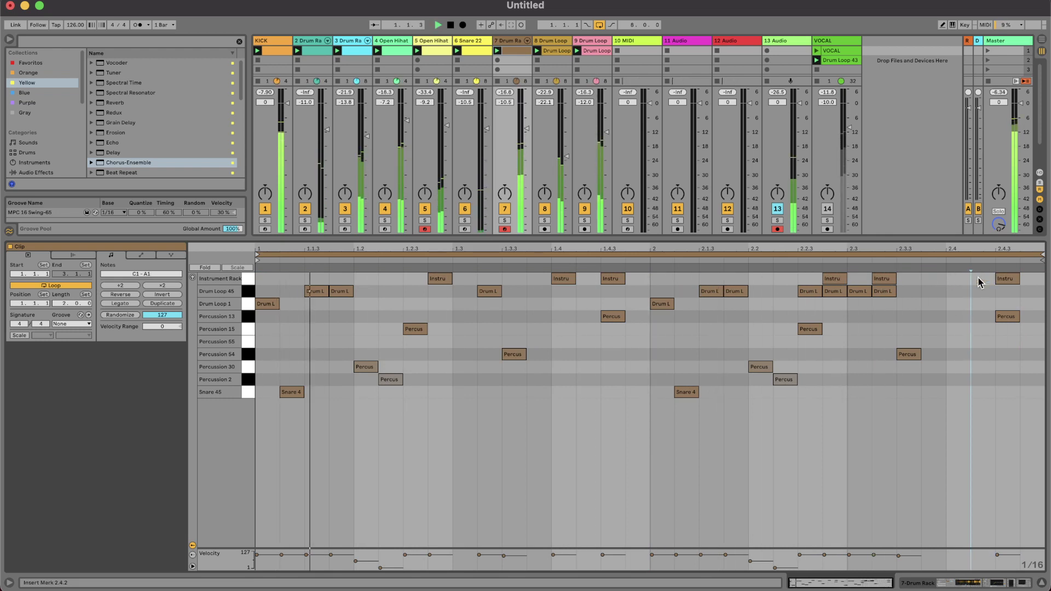
Try the last A1 note one sixteenth later at 2.4.4 and return it to 2.4.3.
click(1009, 284)
key(Right)
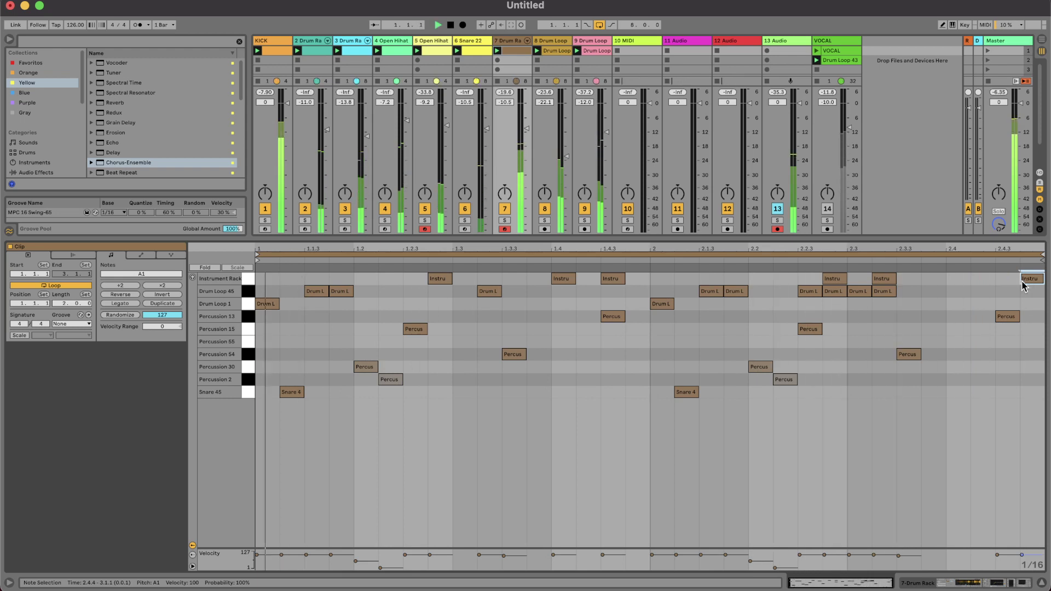
key(Left)
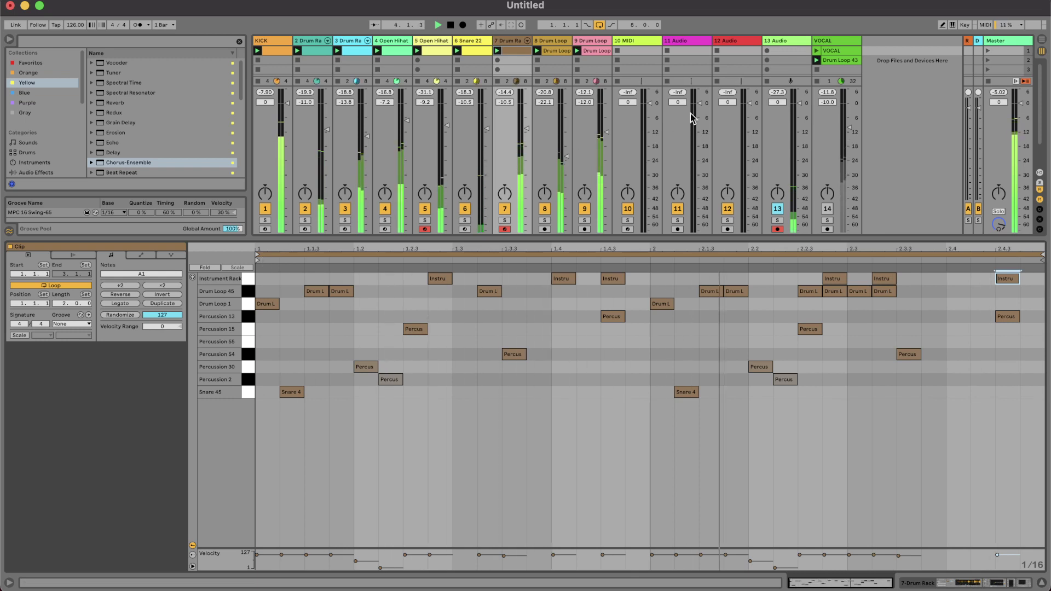
Set track 7's volume to -13.1 dB and examine the first two bars of the VOCAL track's Drum Loop 43 clip.
drag(526, 129, 526, 136)
click(833, 62)
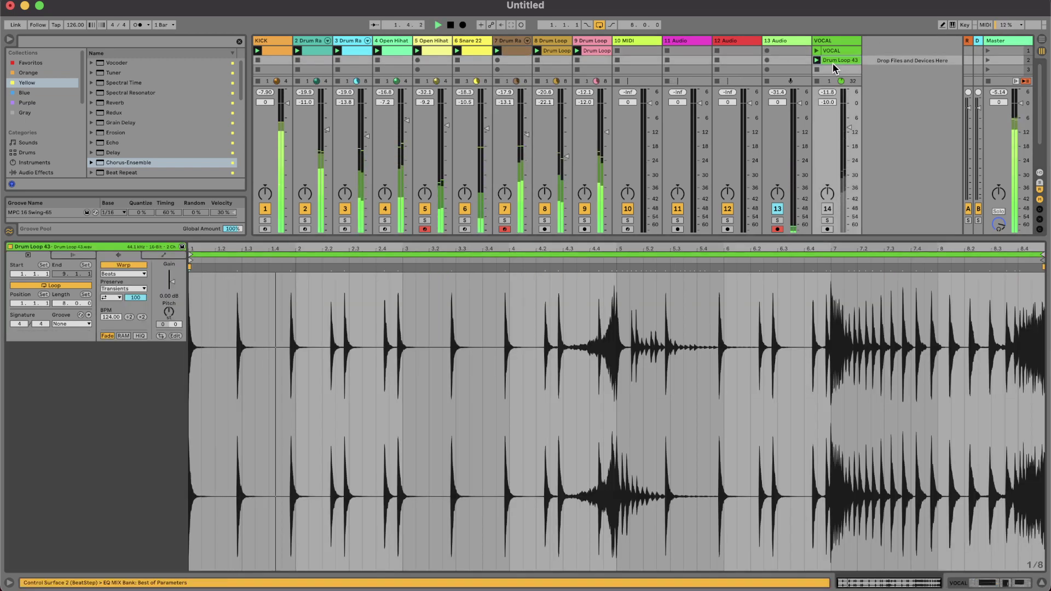
key(space)
key(space)
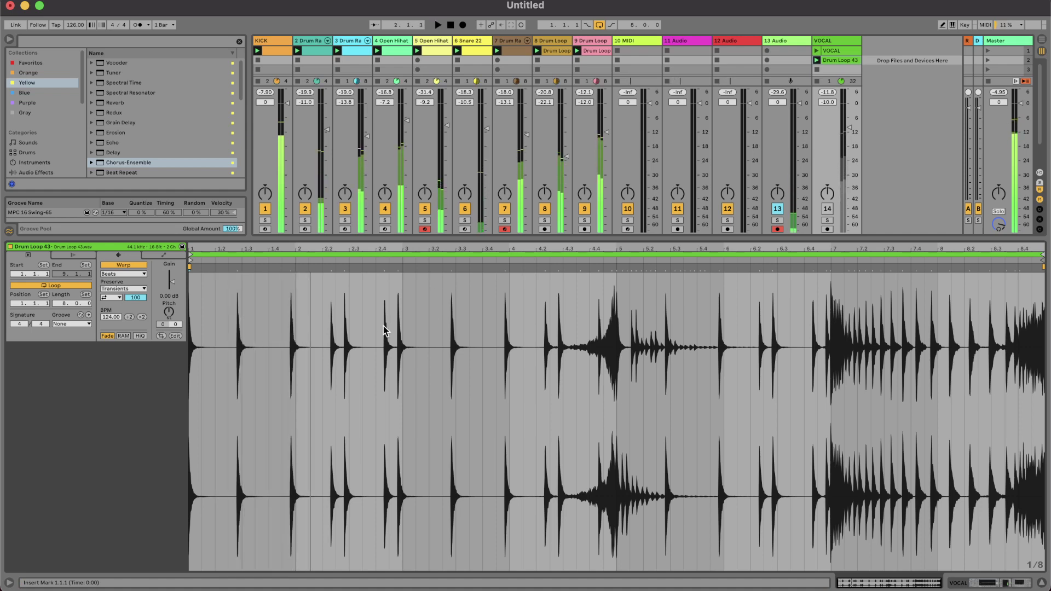
drag(403, 299, 185, 298)
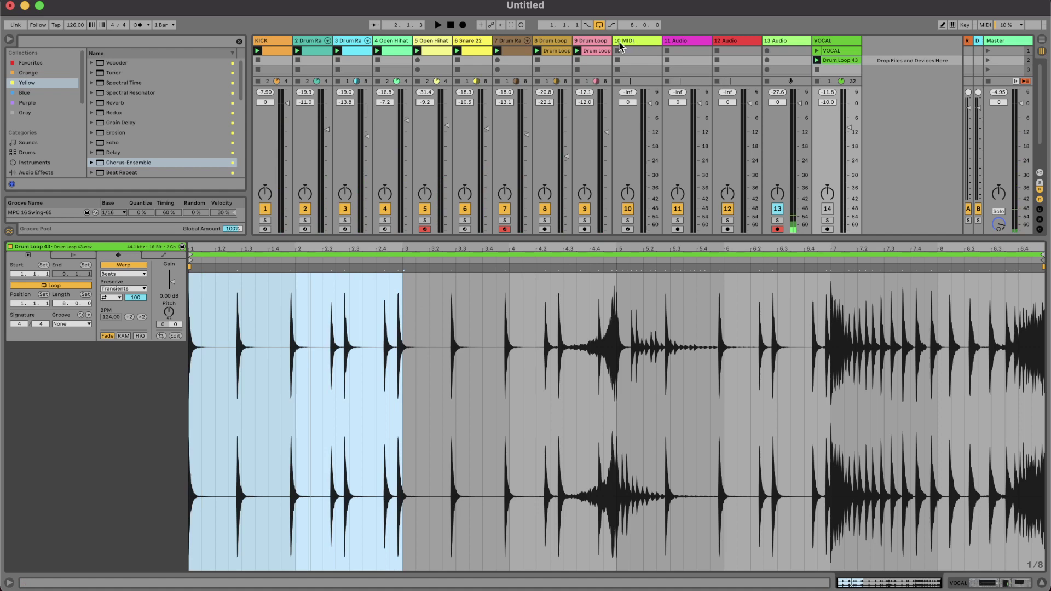
Insert an audio track after track 9 and mute the Instrument Rack pad in track 7's Drum Rack.
click(603, 43)
key(super+t)
double_click(513, 40)
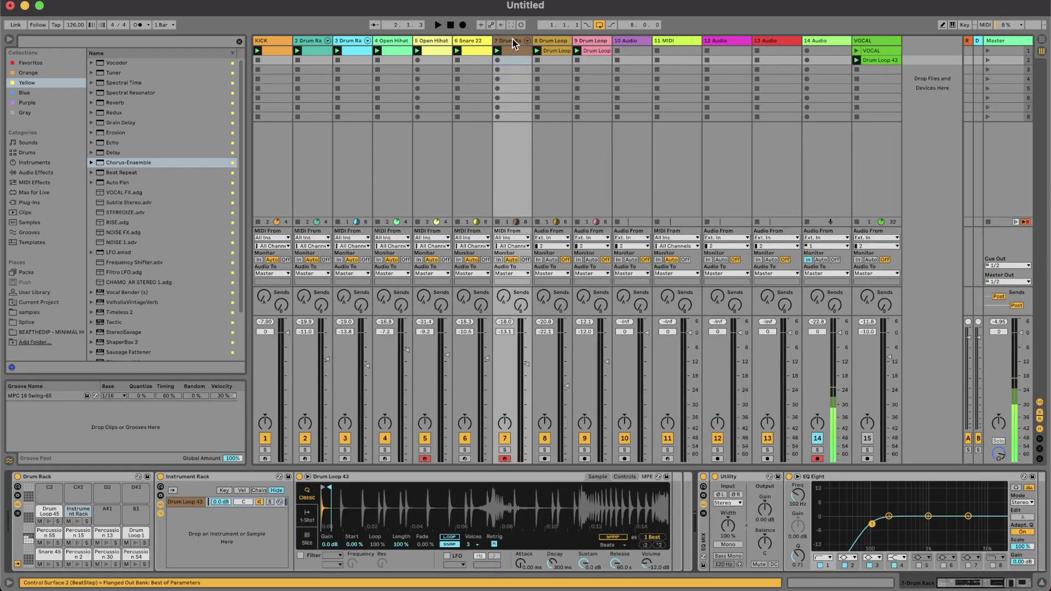
click(86, 521)
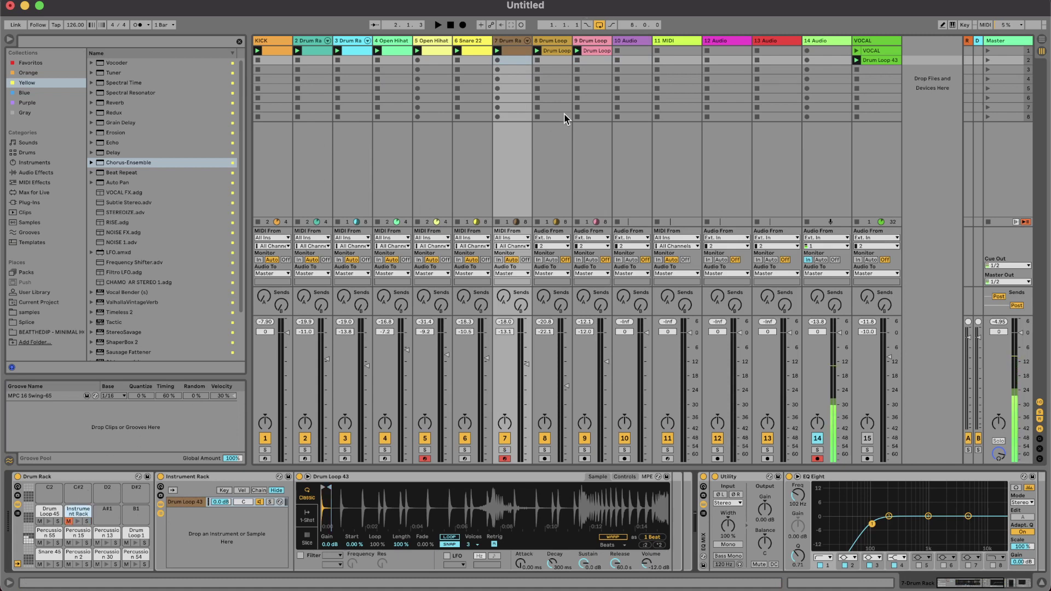
Copy the Drum Loop 43 clip into the first slot of audio track 10 and open the copy.
drag(883, 61, 769, 66)
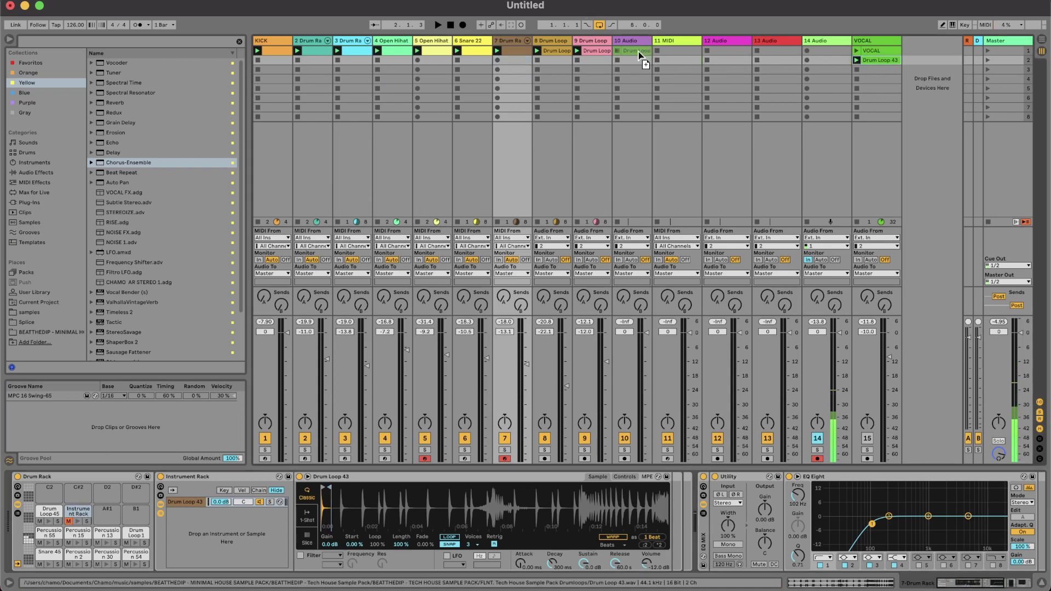
drag(639, 53, 639, 51)
double_click(639, 50)
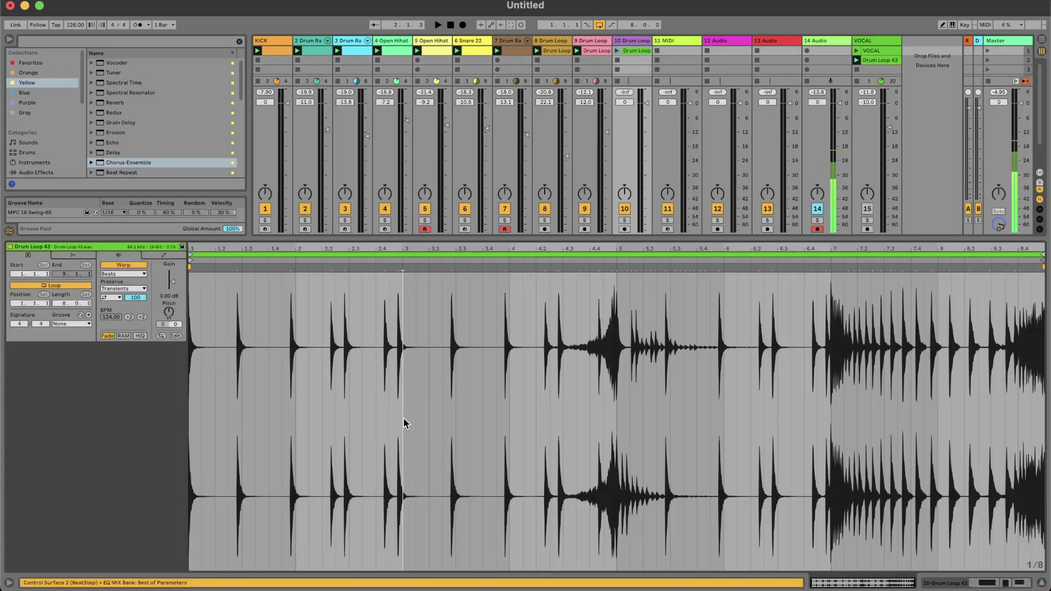
Loop the first two bars of track 10's clip and quantize the whole sample.
drag(404, 419, 104, 390)
key(super+l)
double_click(278, 368)
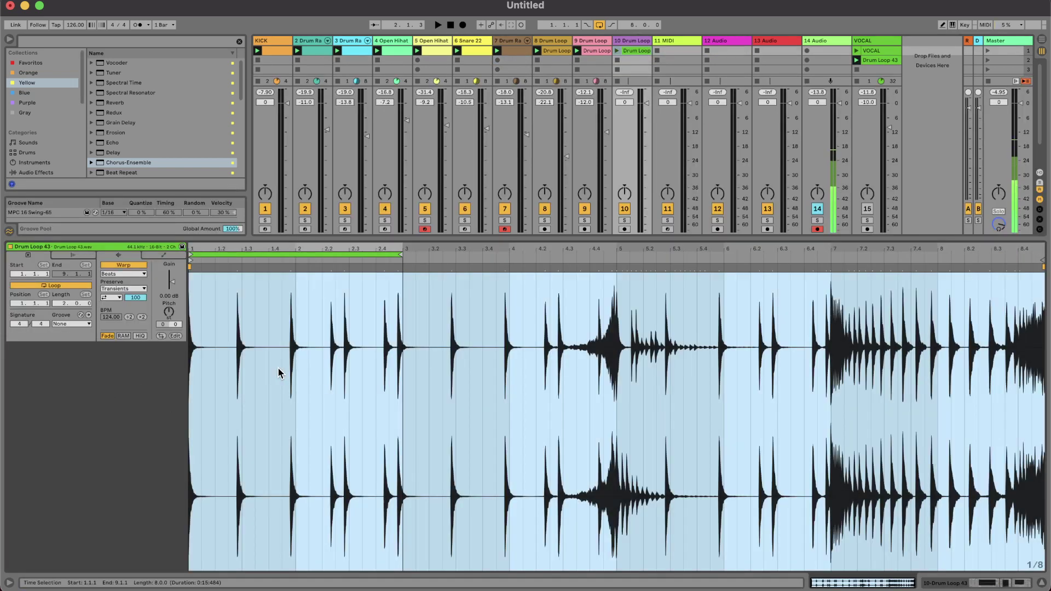
key(super+u)
Play the session with track 10's clip launched and set that track's volume to -16.6 dB.
key(space)
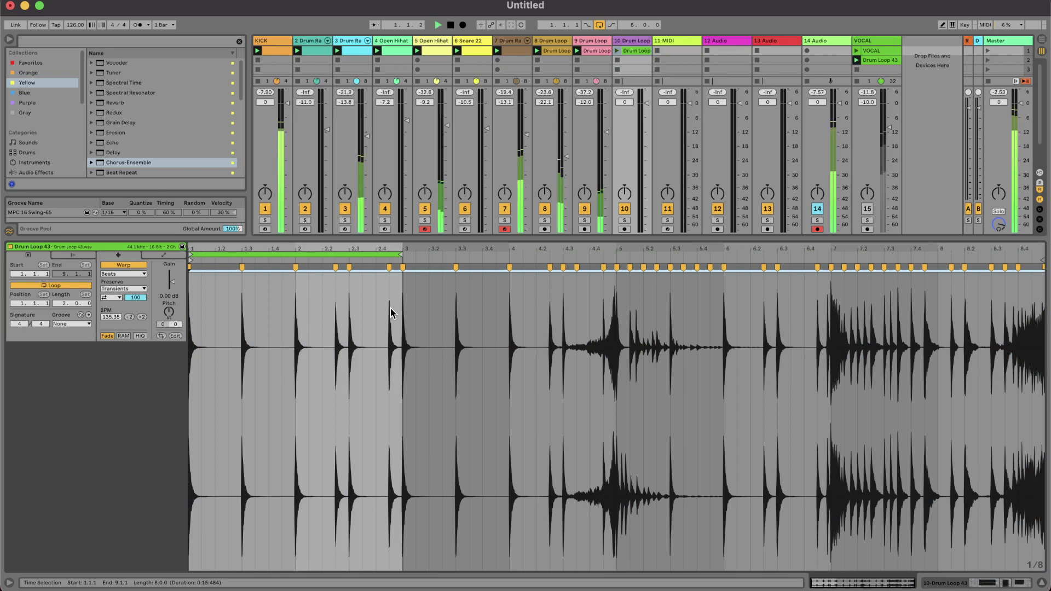
click(617, 50)
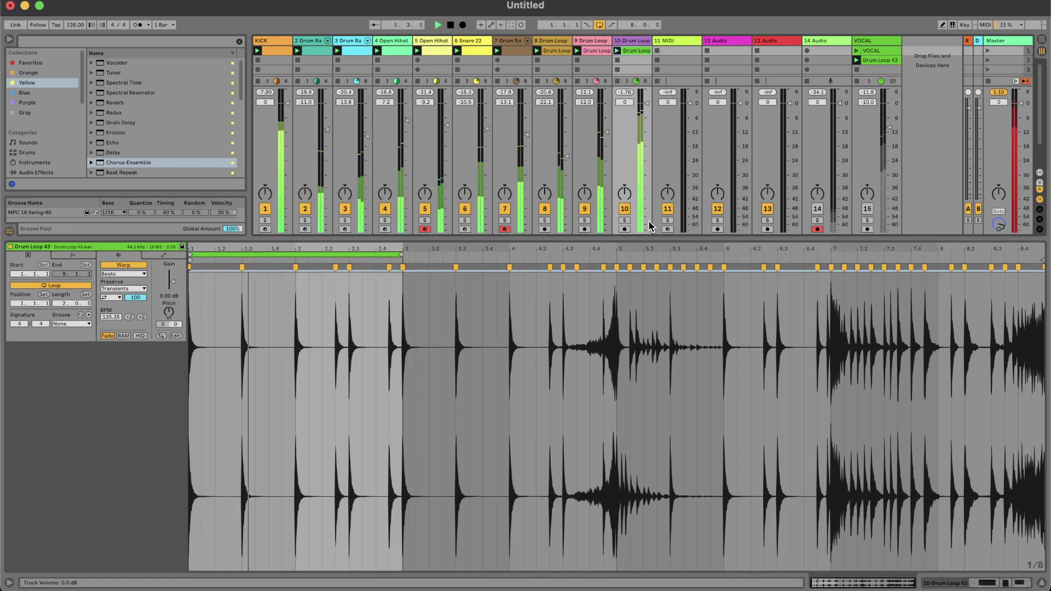
drag(646, 103, 646, 143)
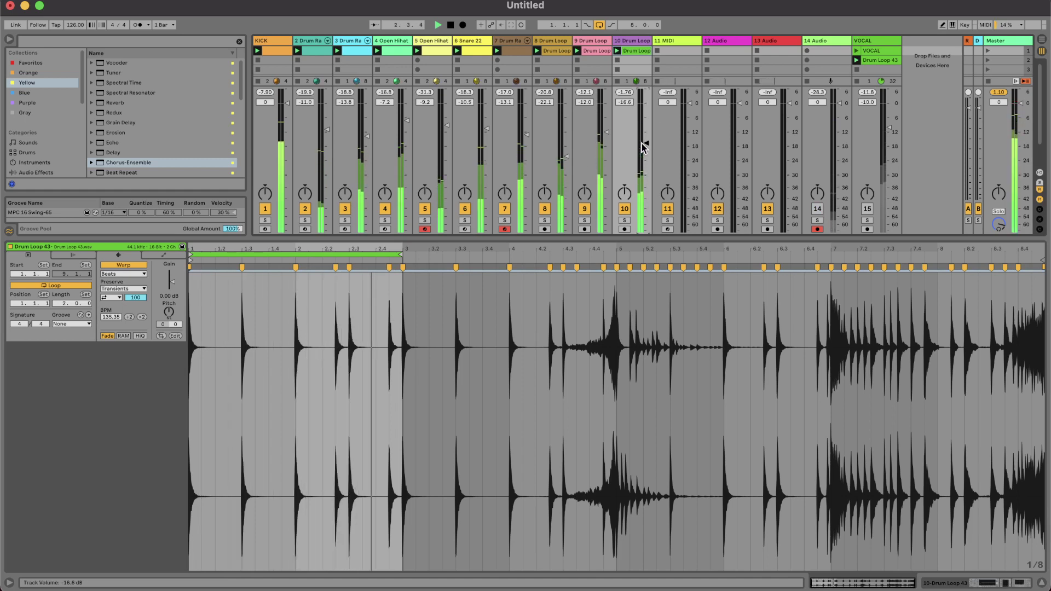
Move the warp marker of the clip's hit at 1.3 earlier, to about 1.2.4.
key(plus)
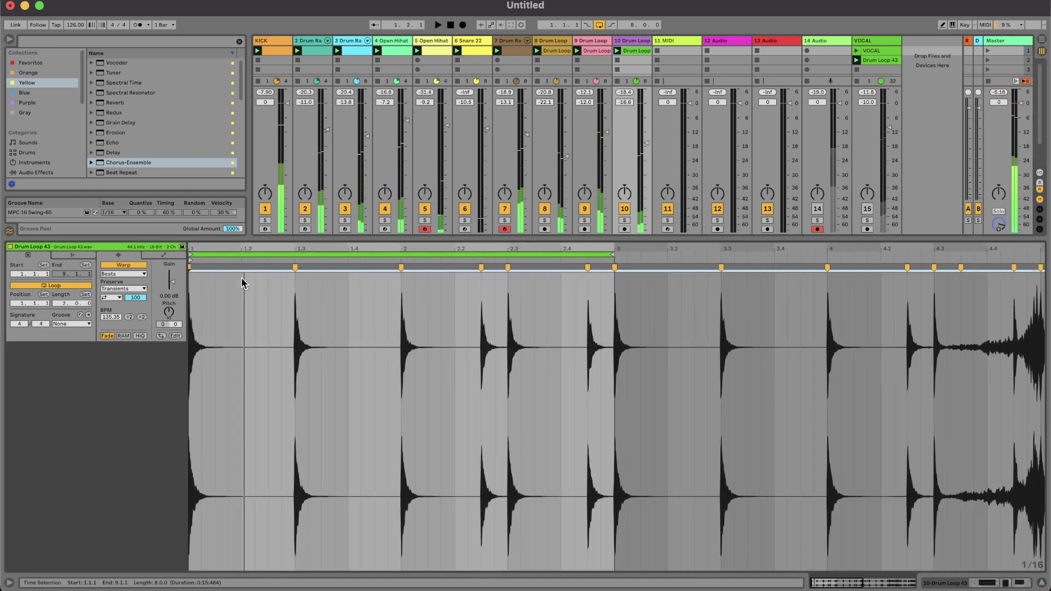
mouse_move(296, 267)
mouse_down()
mouse_move(266, 268)
mouse_move(277, 268)
mouse_up()
key(minus)
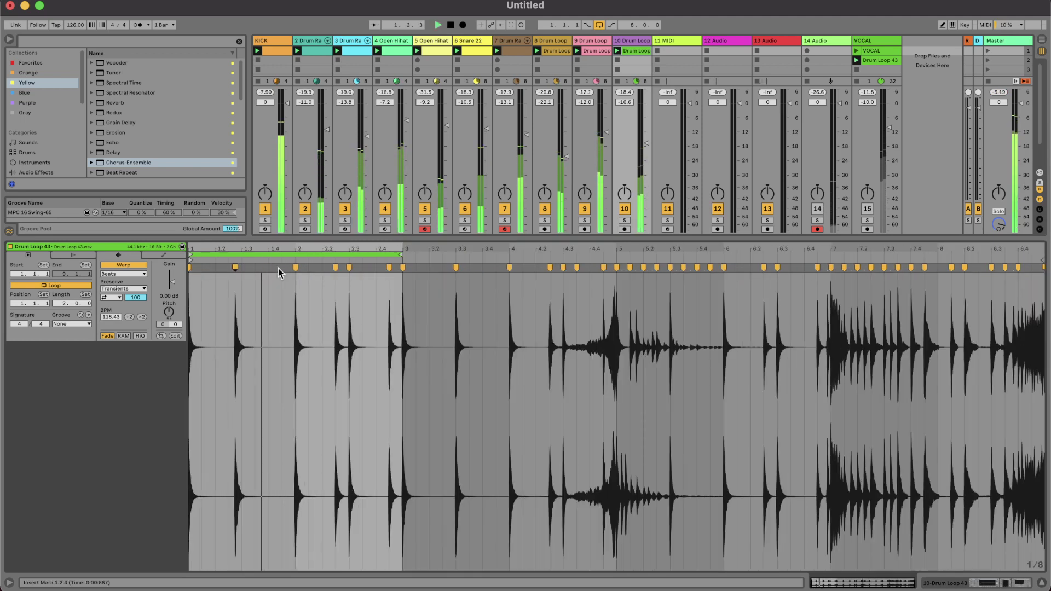
Move the clip's hit at 2.2.3 to 2.2.1 and the hit at 2.3 slightly earlier, auditioning the loop.
scroll(338, 292, up, 5)
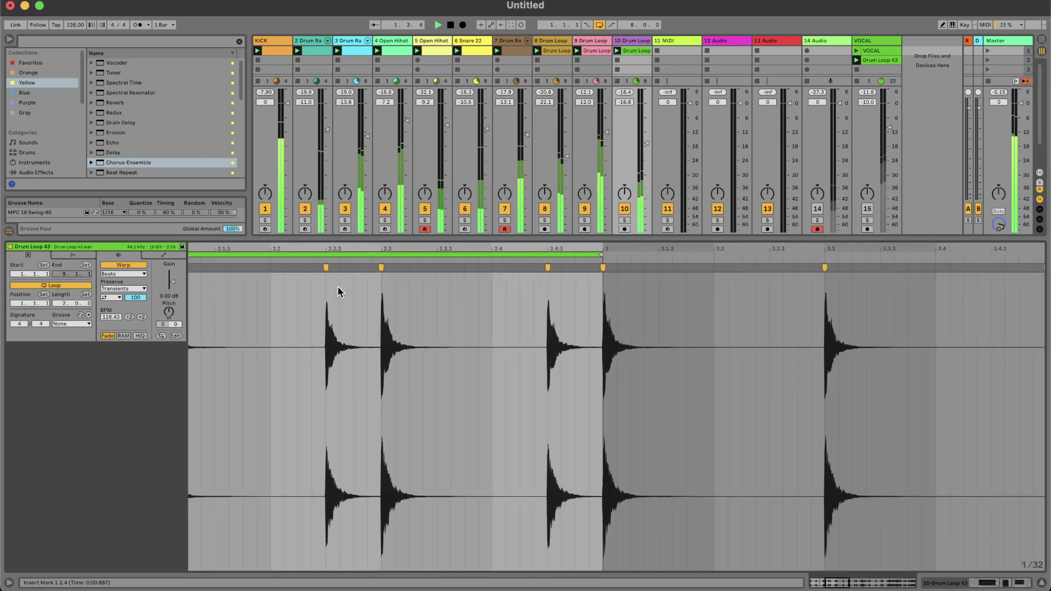
drag(327, 267, 312, 266)
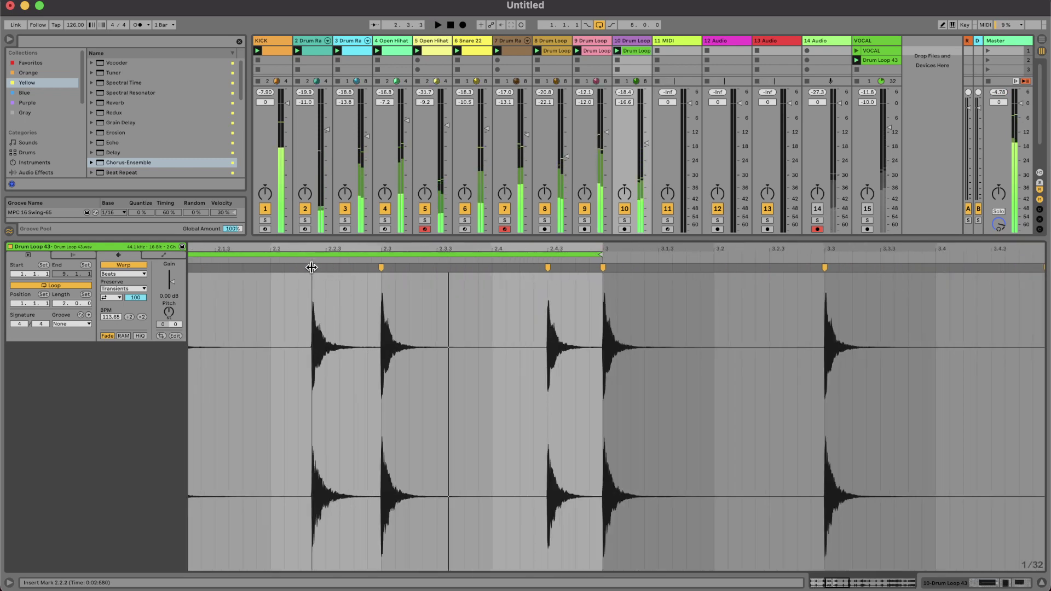
key(minus)
scroll(343, 268, up, 2)
mouse_move(354, 267)
mouse_down()
mouse_move(258, 267)
mouse_move(298, 267)
mouse_up()
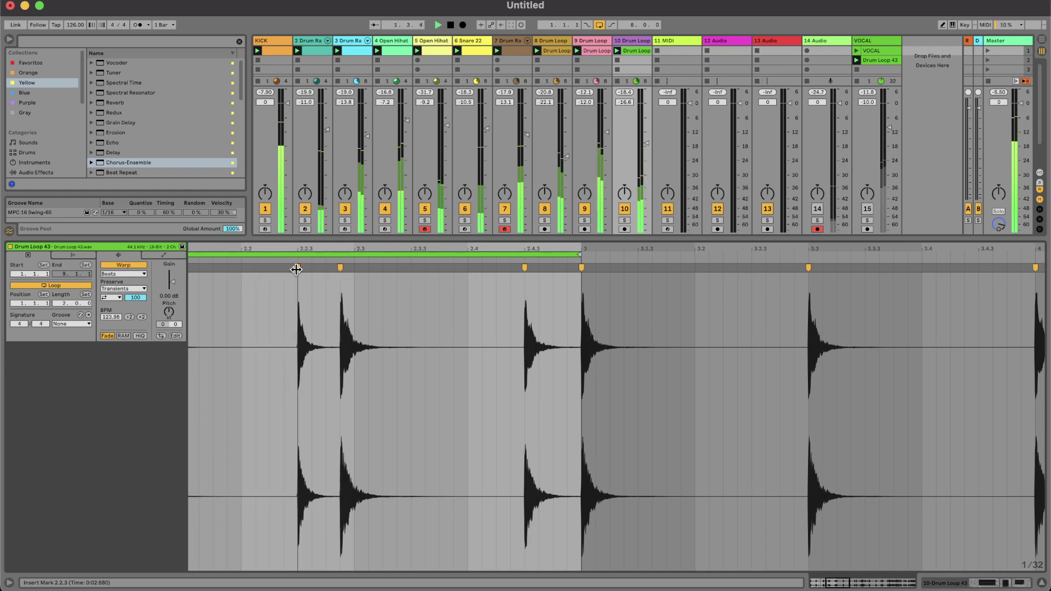
drag(296, 268, 242, 269)
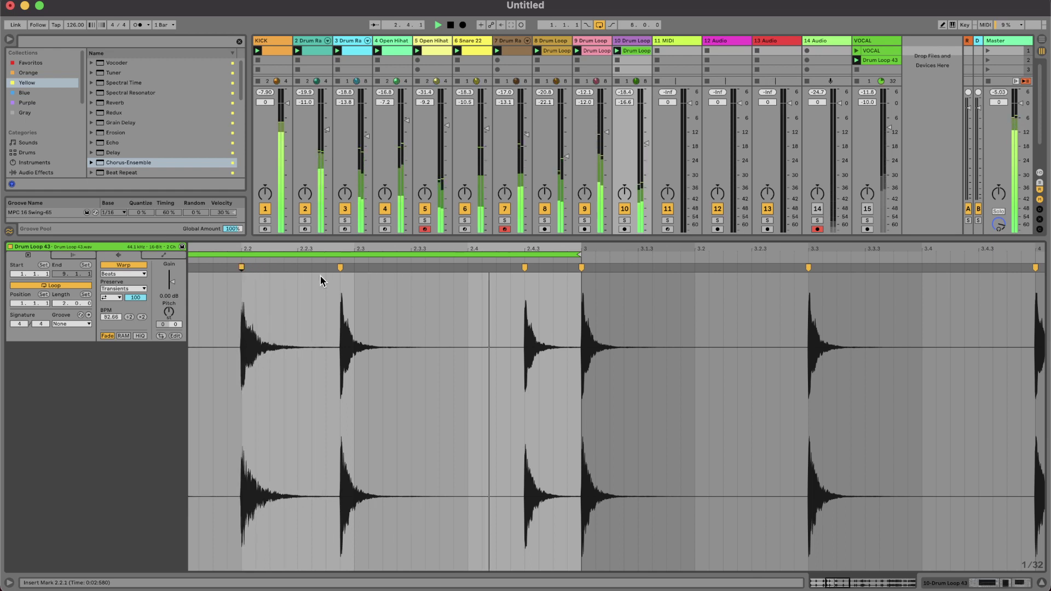
scroll(435, 305, down, 3)
scroll(435, 302, down, 3)
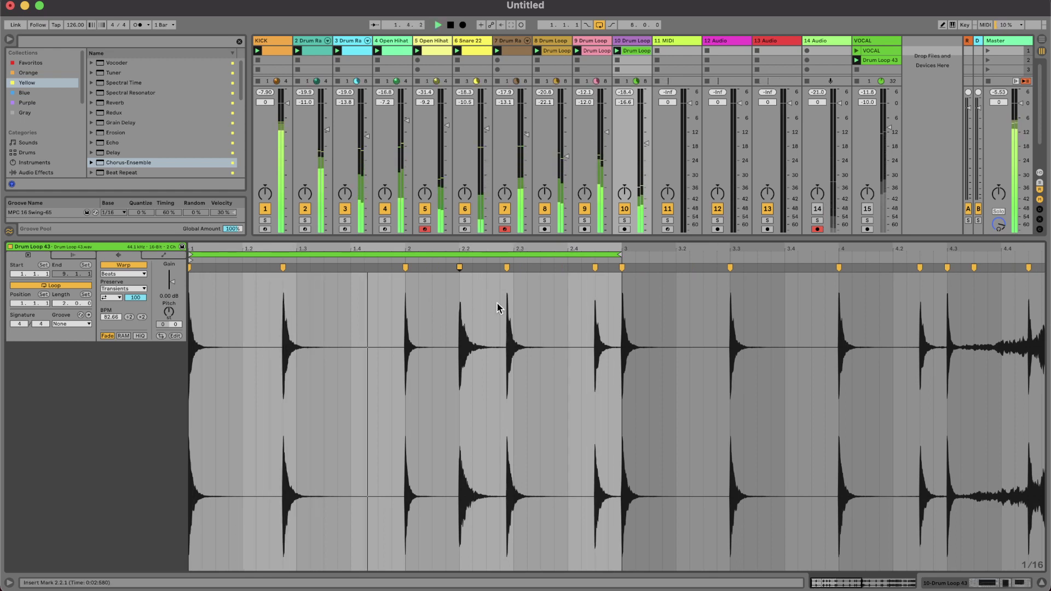
key(space)
key(space)
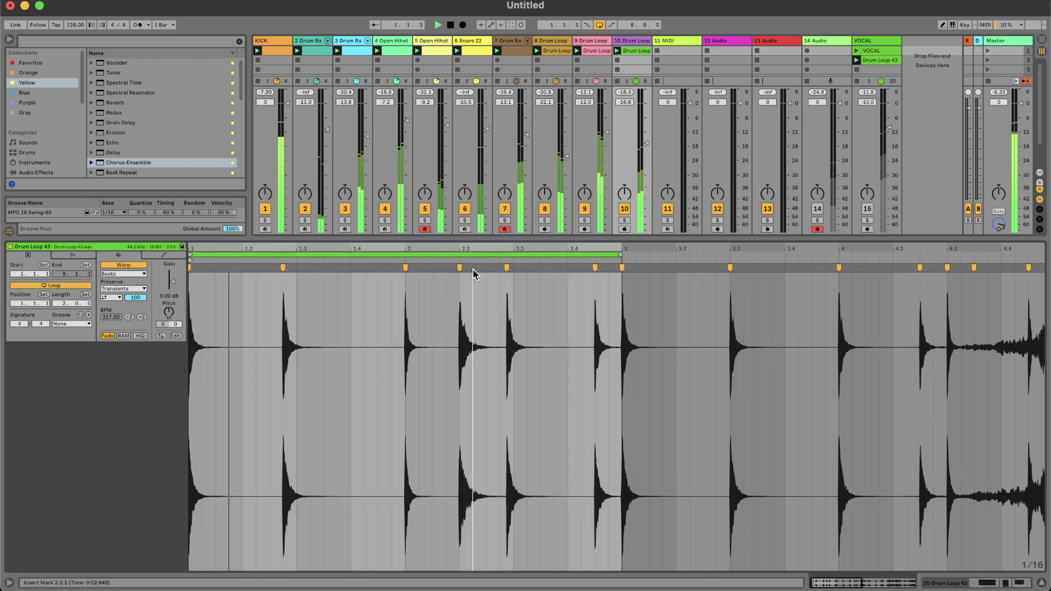
Stretch the tail of the hit at 2.2.1 with a new warp marker near 2.2.4, and pull the following hit earlier to meet it.
drag(475, 268, 507, 269)
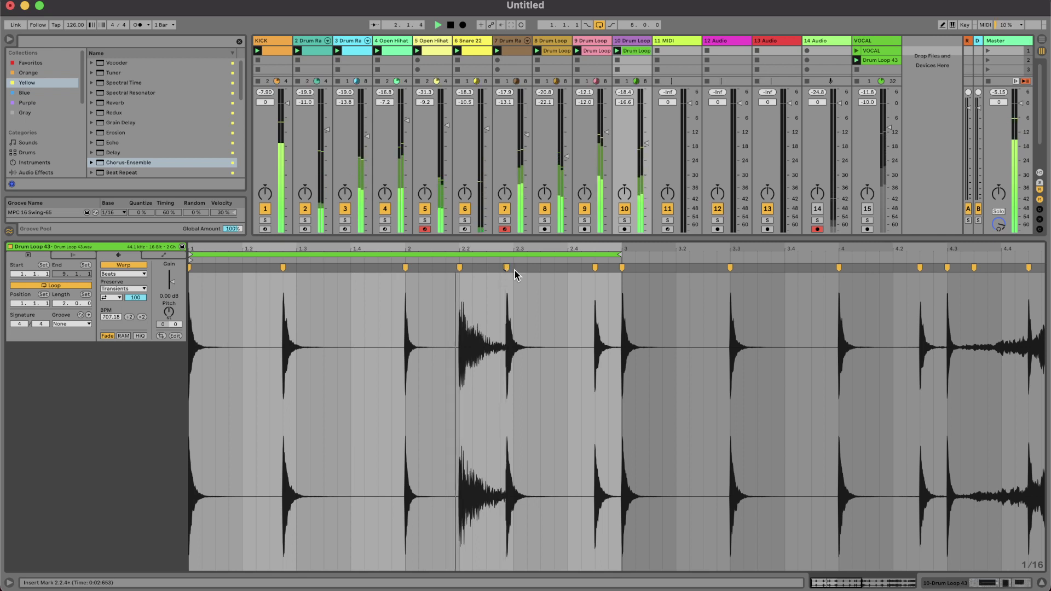
click(505, 268)
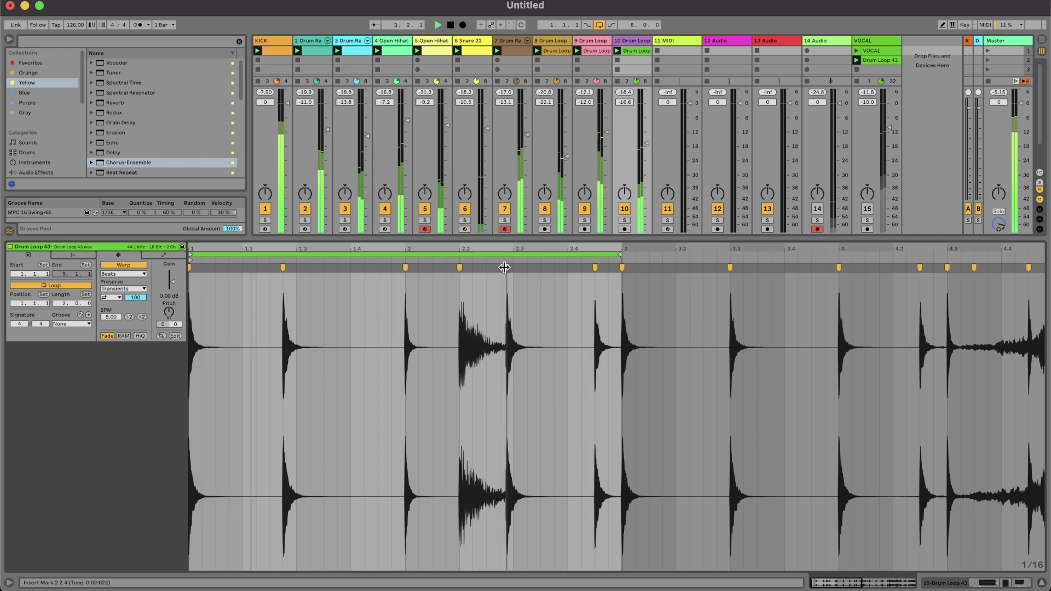
scroll(488, 268, up, 2)
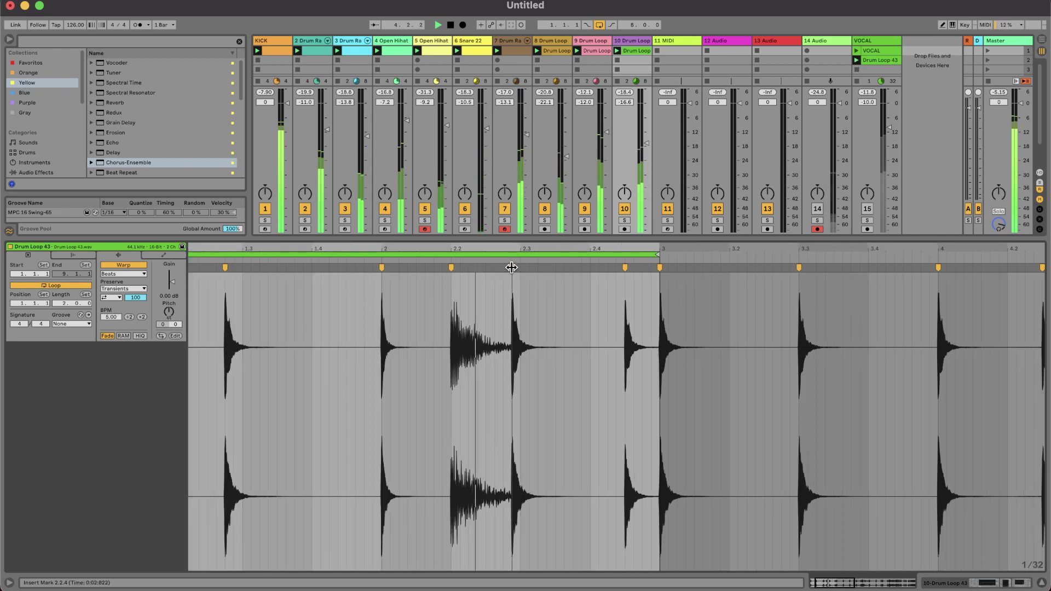
scroll(503, 276, up, 3)
drag(530, 268, 502, 267)
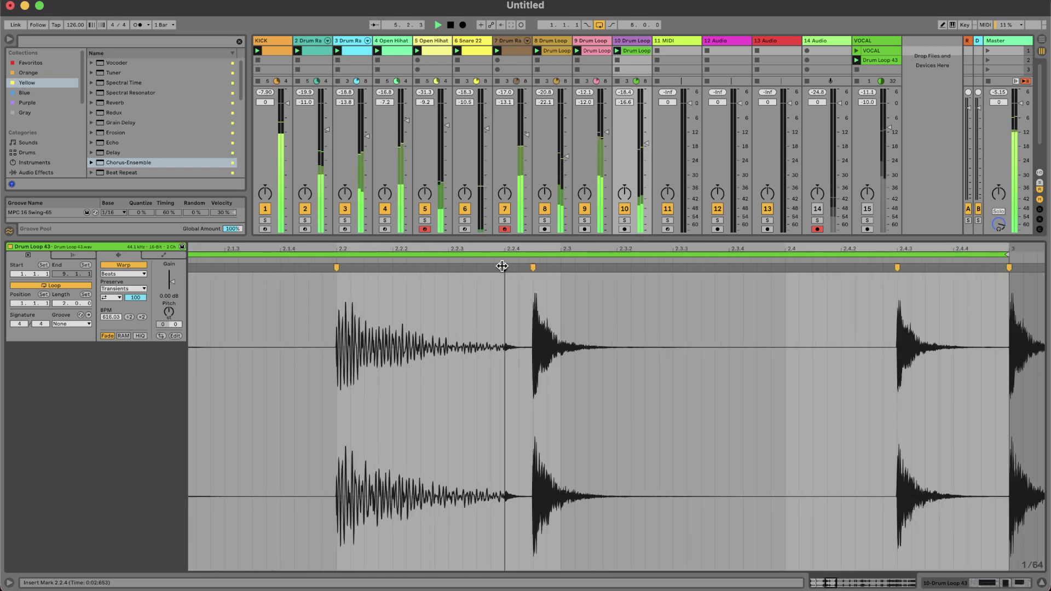
scroll(502, 267, down, 2)
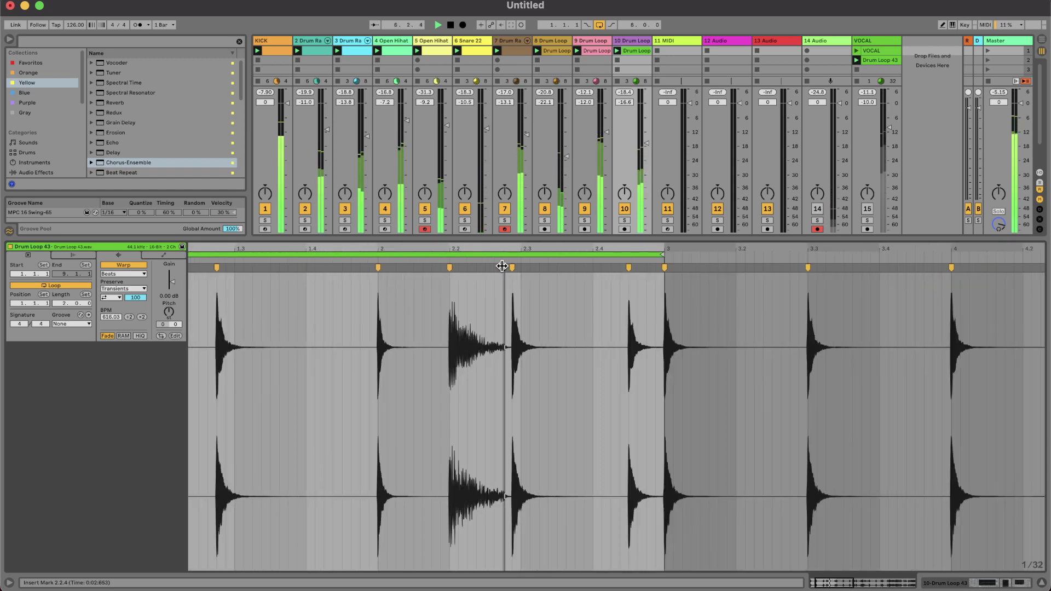
drag(512, 267, 521, 267)
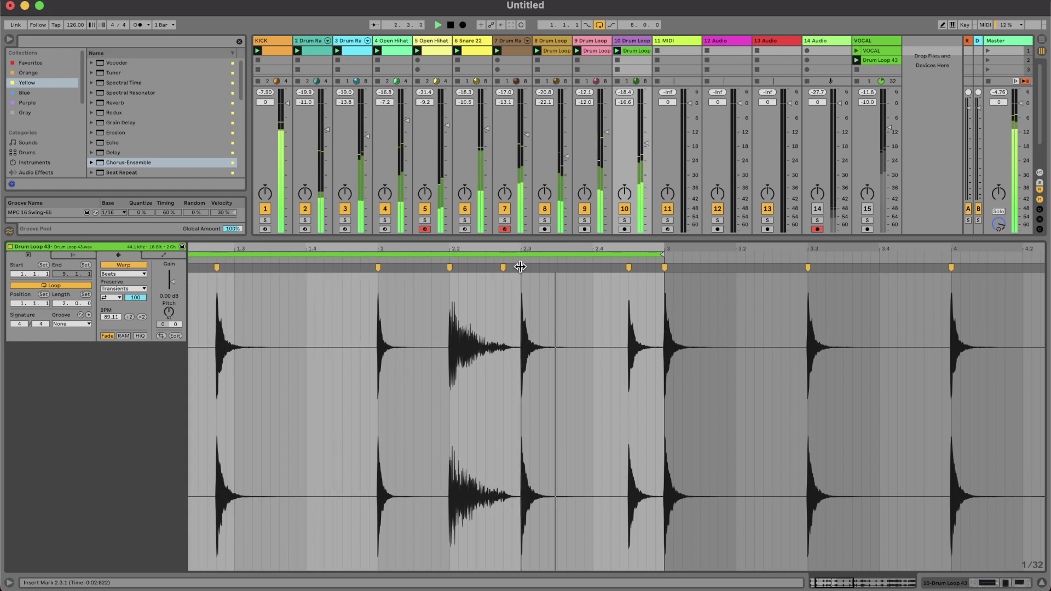
mouse_move(520, 267)
mouse_down()
mouse_move(534, 267)
mouse_move(504, 270)
mouse_up()
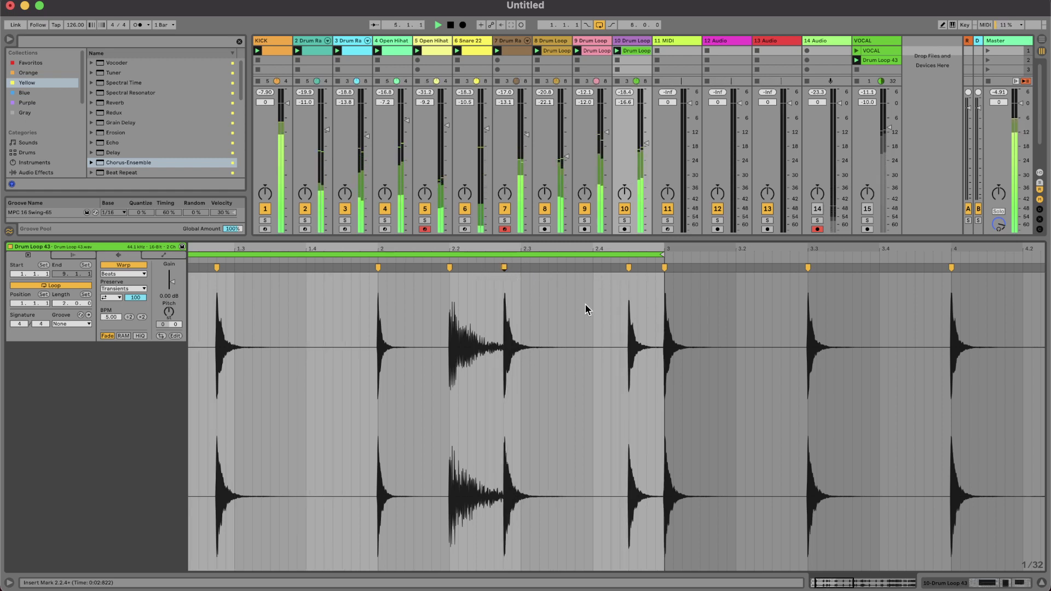
Enlarge the mixer view and set track 10's volume to -17.5 dB.
scroll(585, 305, down, 5)
double_click(506, 237)
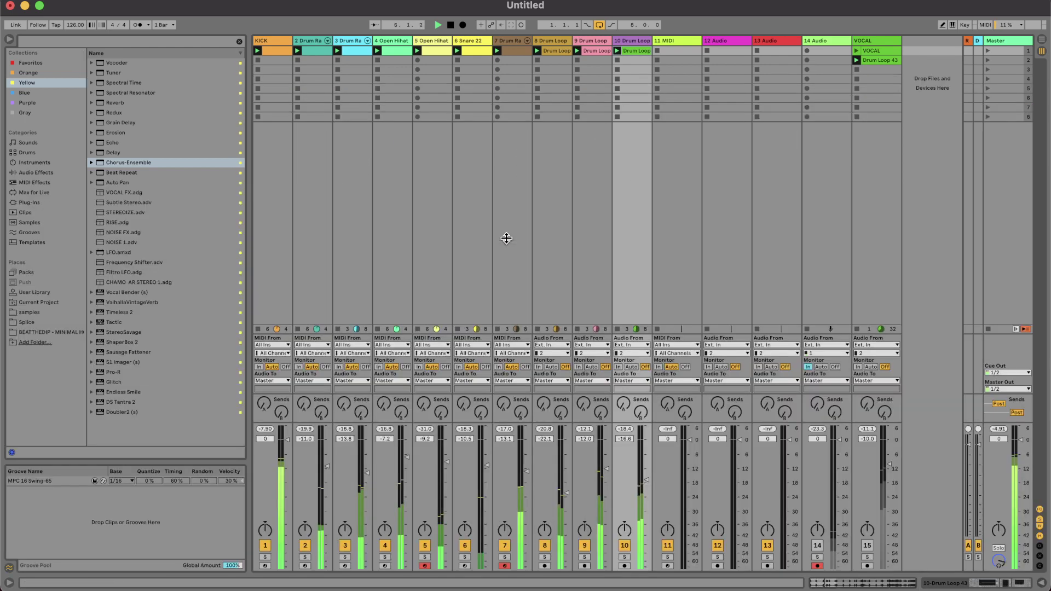
drag(646, 481, 646, 482)
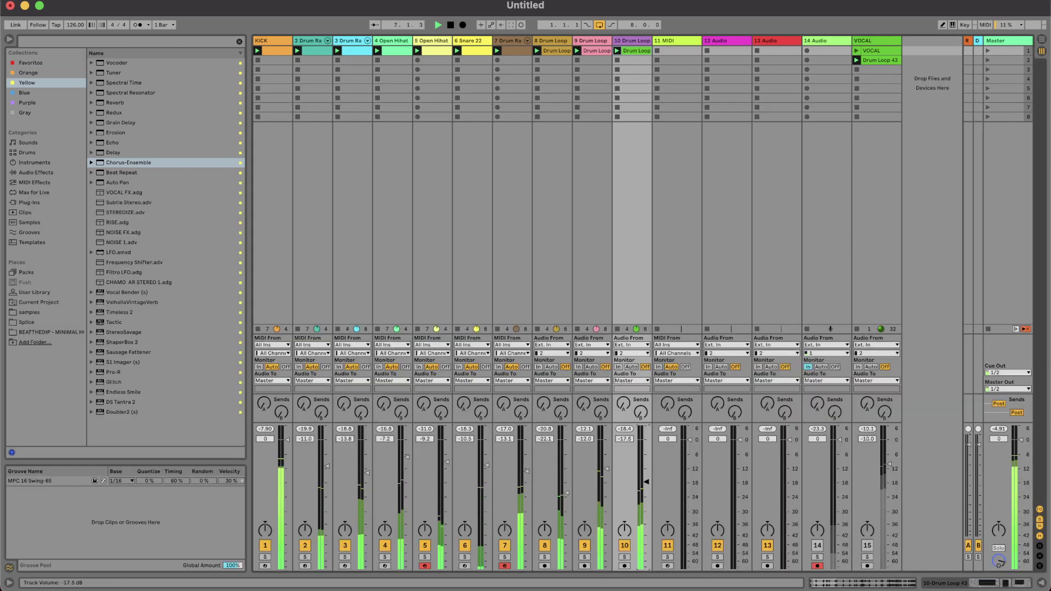
Stop playback and copy the first scene's clips from Session View to the start of the Arrangement at bar 1.
key(space)
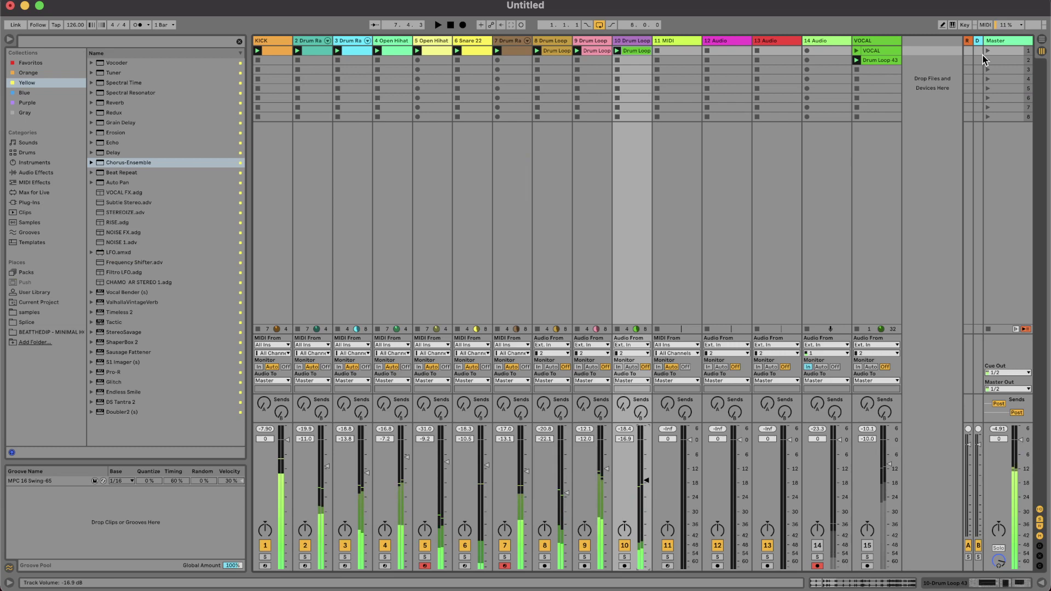
click(774, 153)
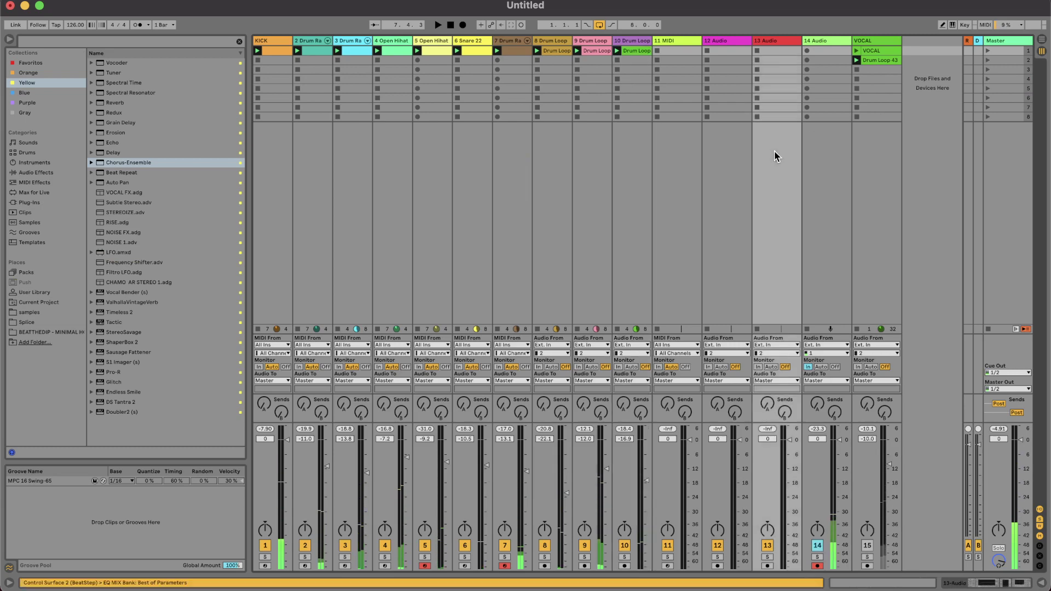
double_click(1012, 57)
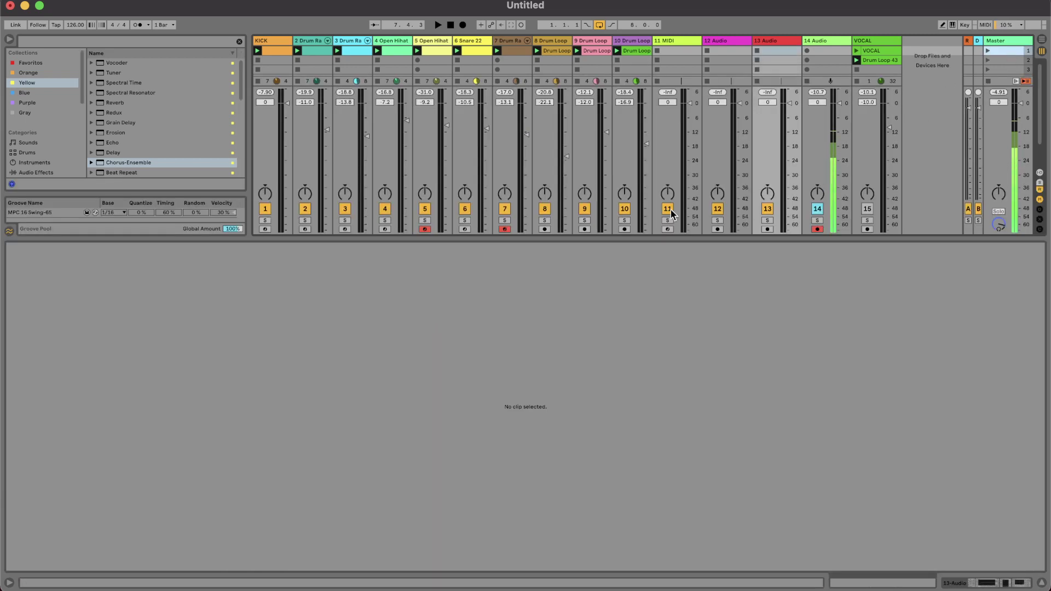
key(Tab)
key(alt+super+l)
scroll(307, 210, up, 5)
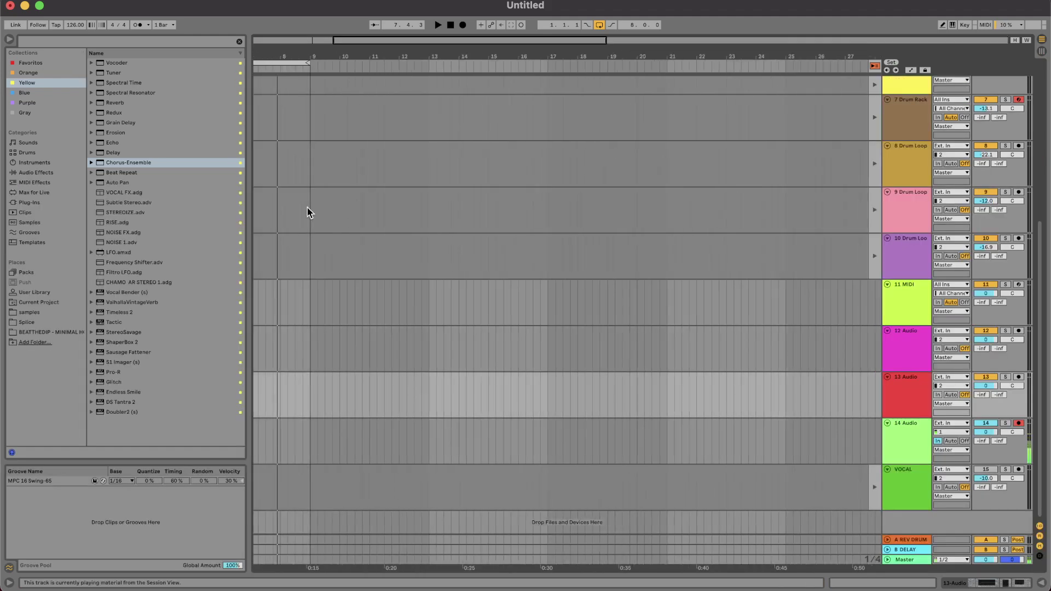
scroll(301, 180, up, 10)
click(254, 83)
key(super+v)
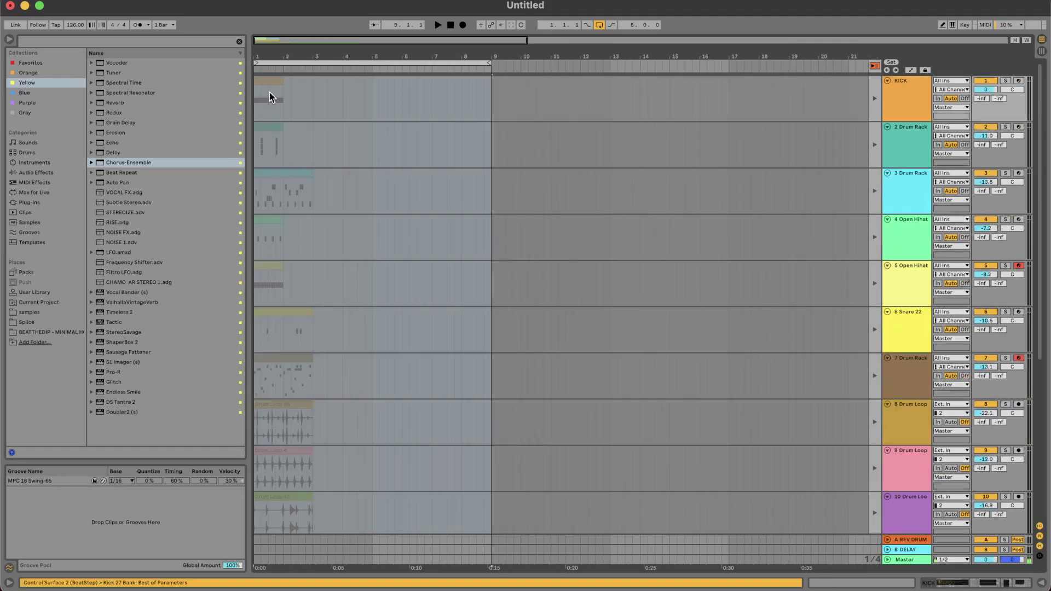
Extend the pasted drum clips to fill bars 1 to 4, loop those four bars, and return playback to the Arrangement.
key(z)
drag(331, 117, 405, 124)
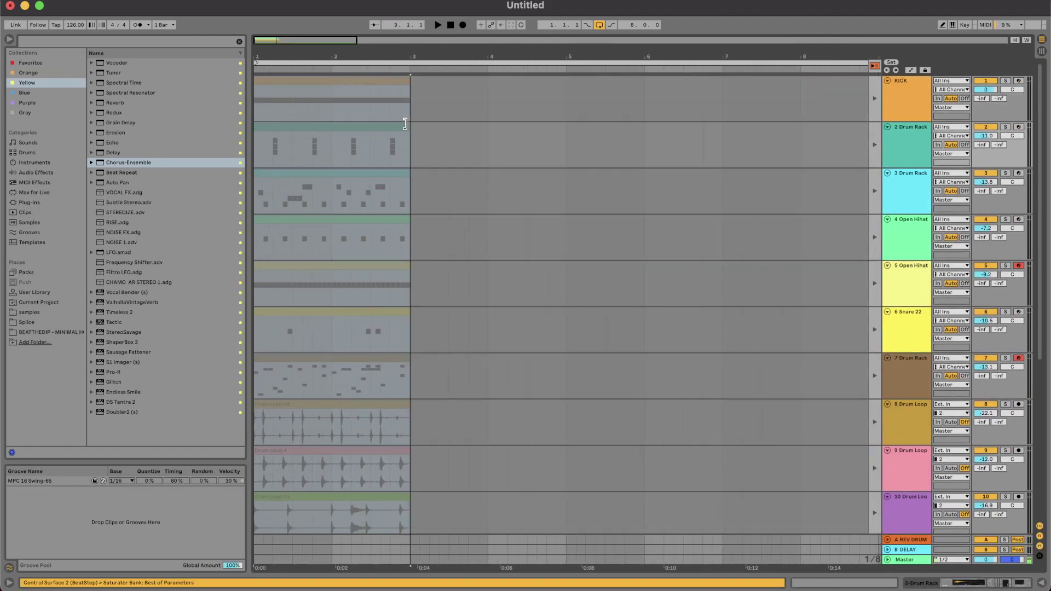
drag(407, 76, 560, 67)
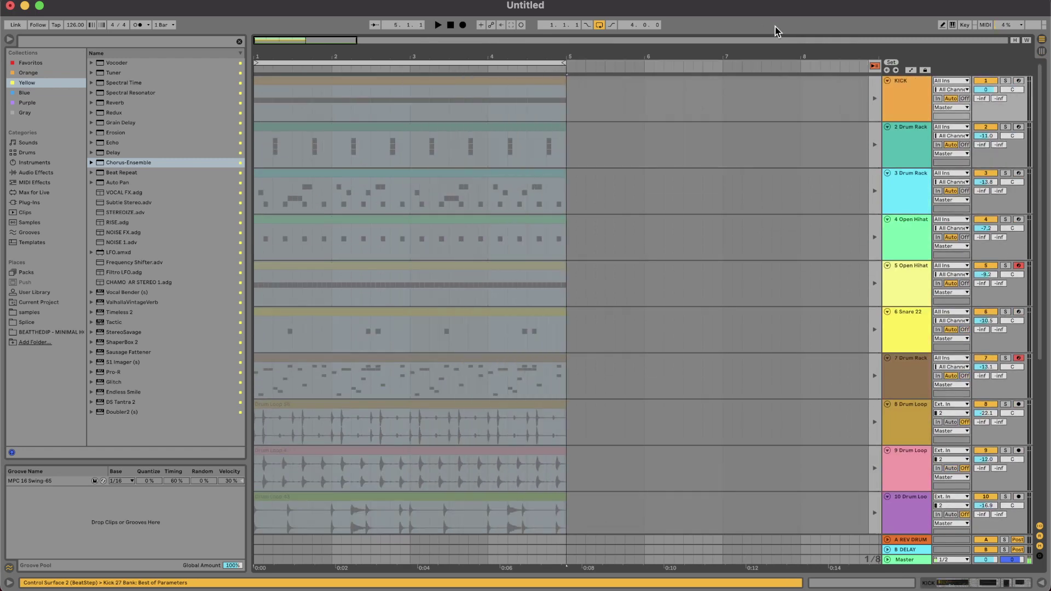
click(875, 65)
scroll(454, 222, down, 10)
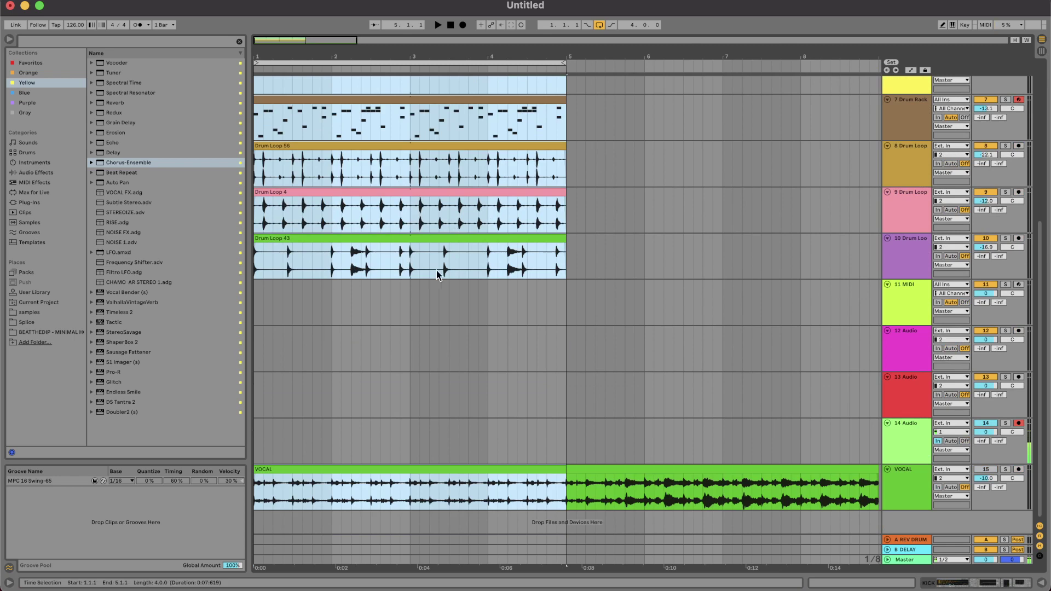
Consolidate the four-bar Drum Loop 43 clips and deactivate the sustained section from about 4.2.1 to 4.2.4, auditioning from bar 1.
click(376, 236)
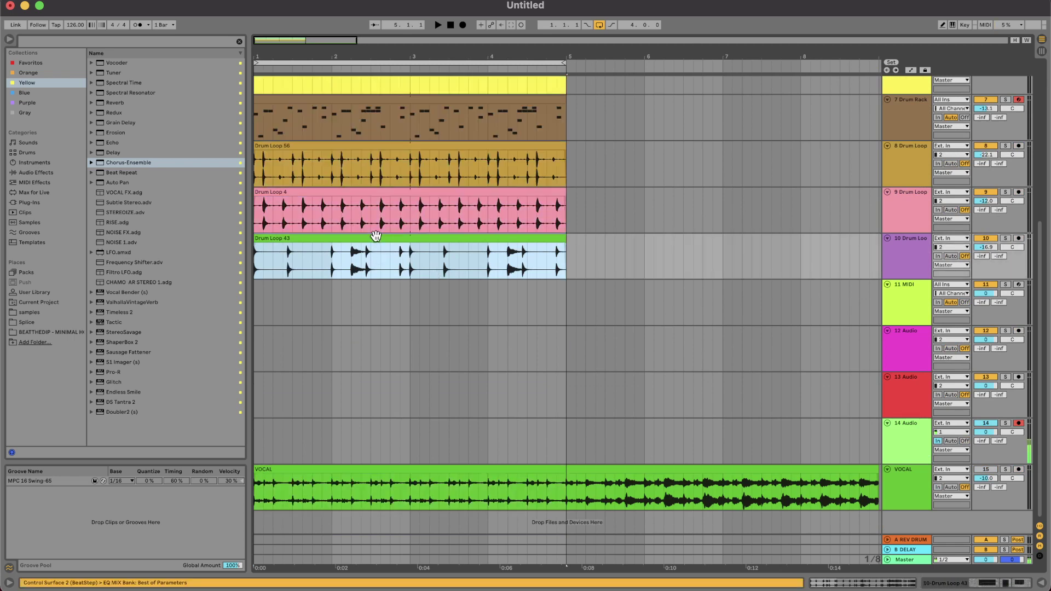
key(super+j)
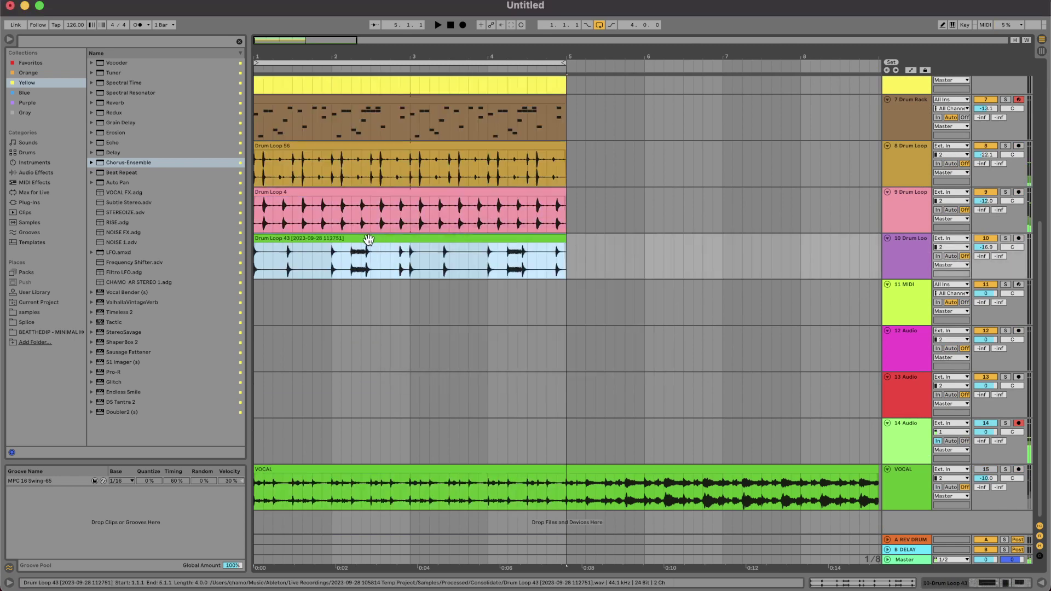
scroll(515, 251, up, 4)
drag(527, 253, 505, 253)
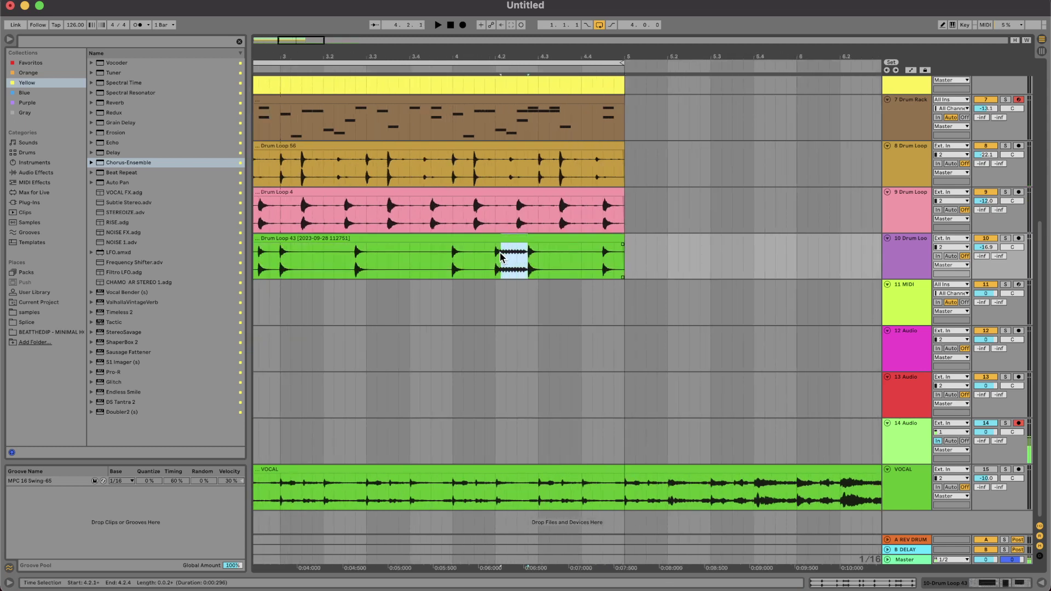
key(0)
scroll(500, 257, left, 6)
click(433, 239)
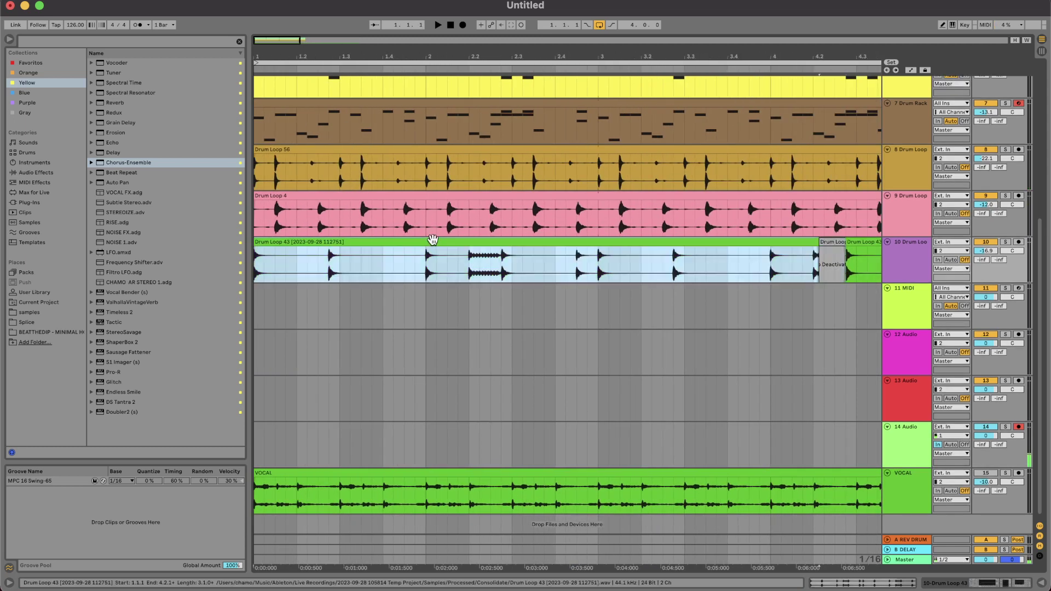
key(space)
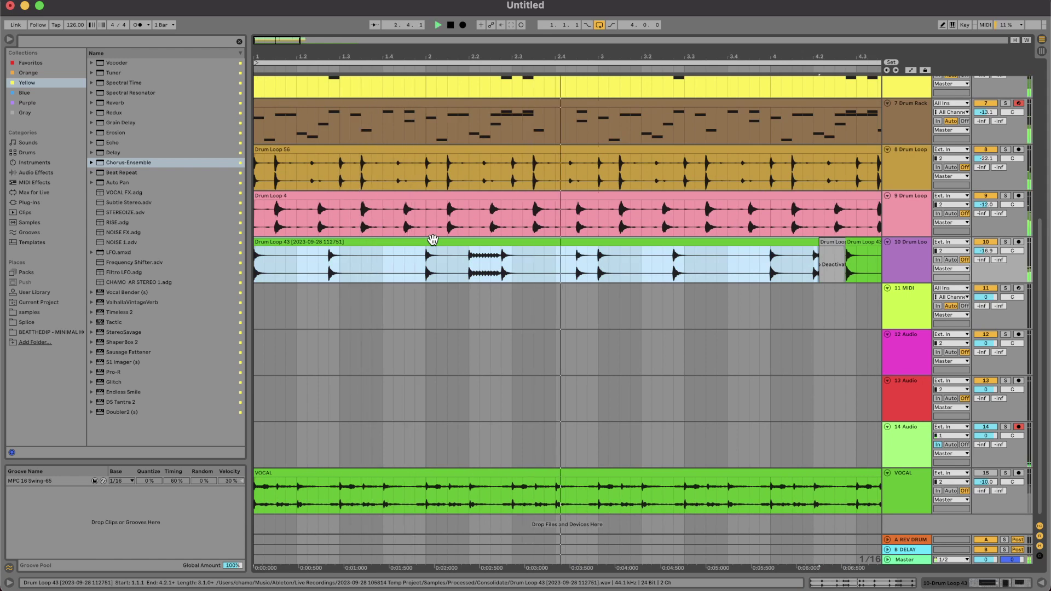
key(minus)
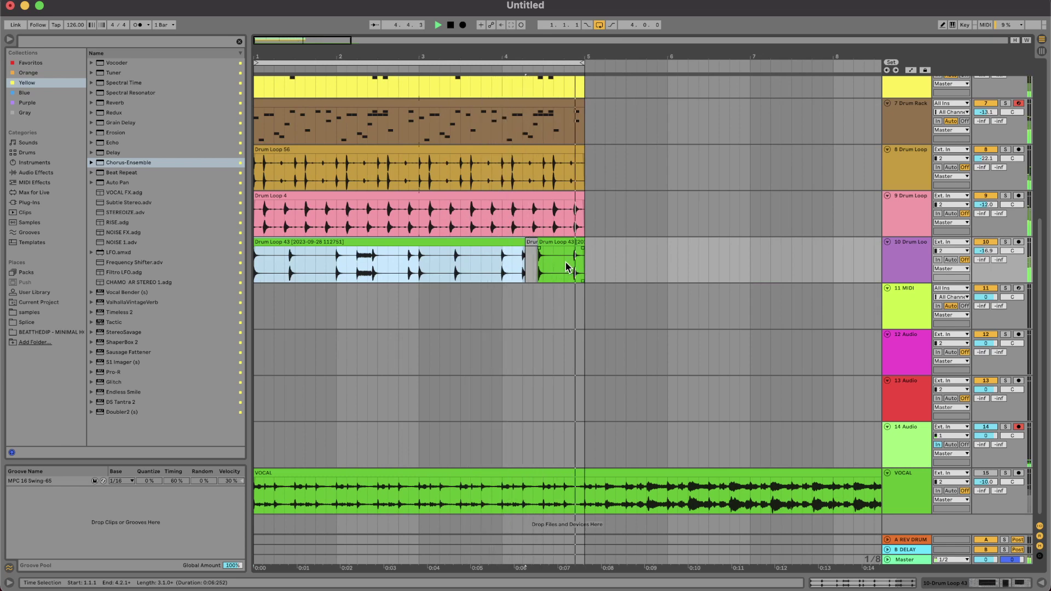
Copy the Drum Loop 43 hit at 2.4.3 to 2.3.4 on the same track and audition from bar 1.
scroll(412, 275, up, 5)
click(412, 275)
scroll(412, 275, left, 2)
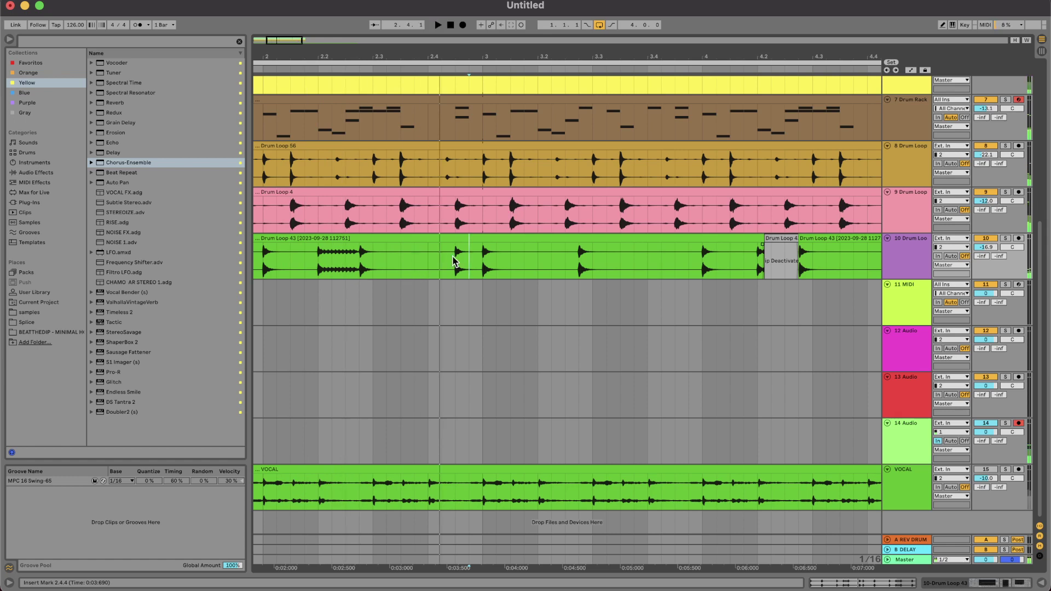
key(space)
drag(456, 260, 425, 240)
click(356, 239)
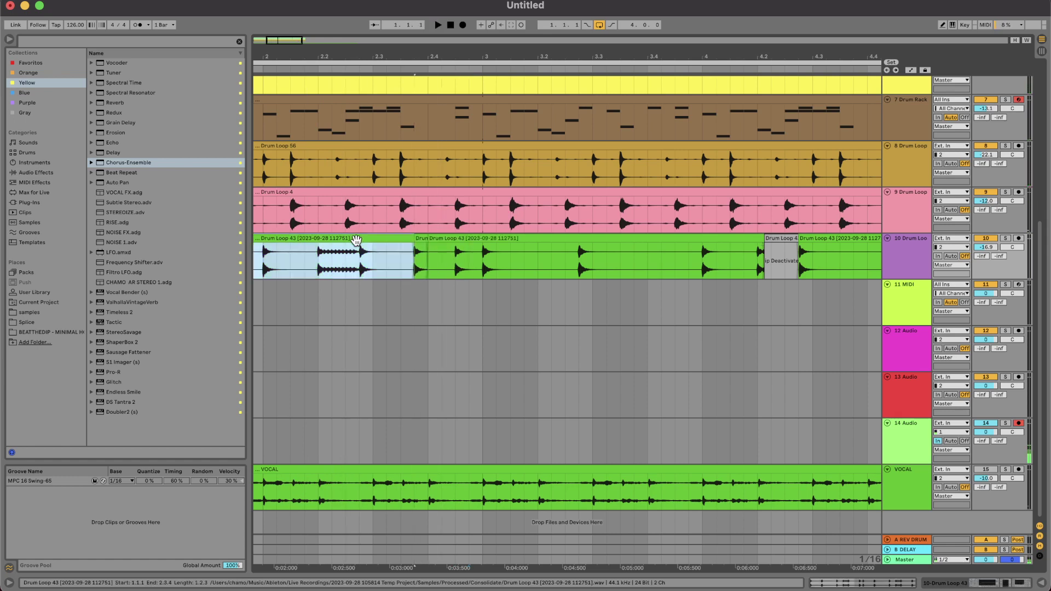
key(space)
scroll(356, 241, left, 5)
click(433, 317)
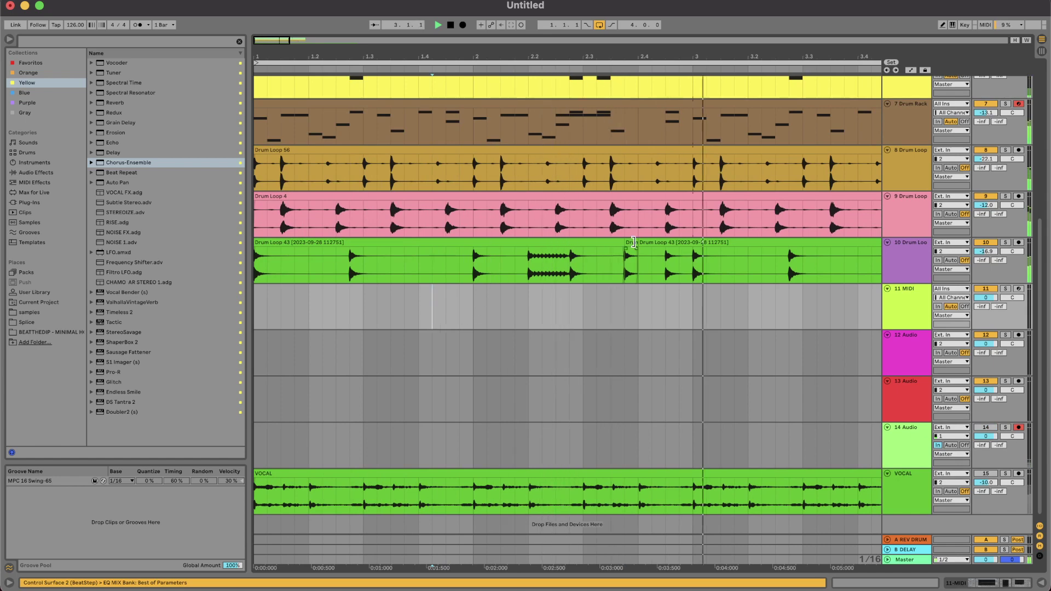
scroll(635, 247, down, 5)
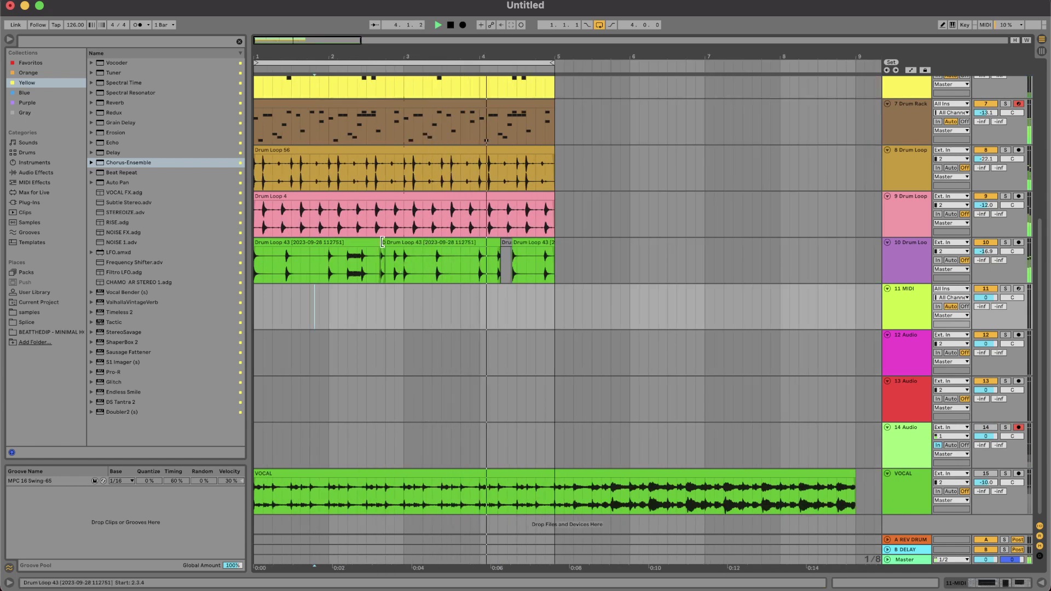
Copy the hit at 2.3.4 to 4.3.3 and deactivate the Drum Loop 43 section from 4.3.1 to 4.3.2.
click(383, 263)
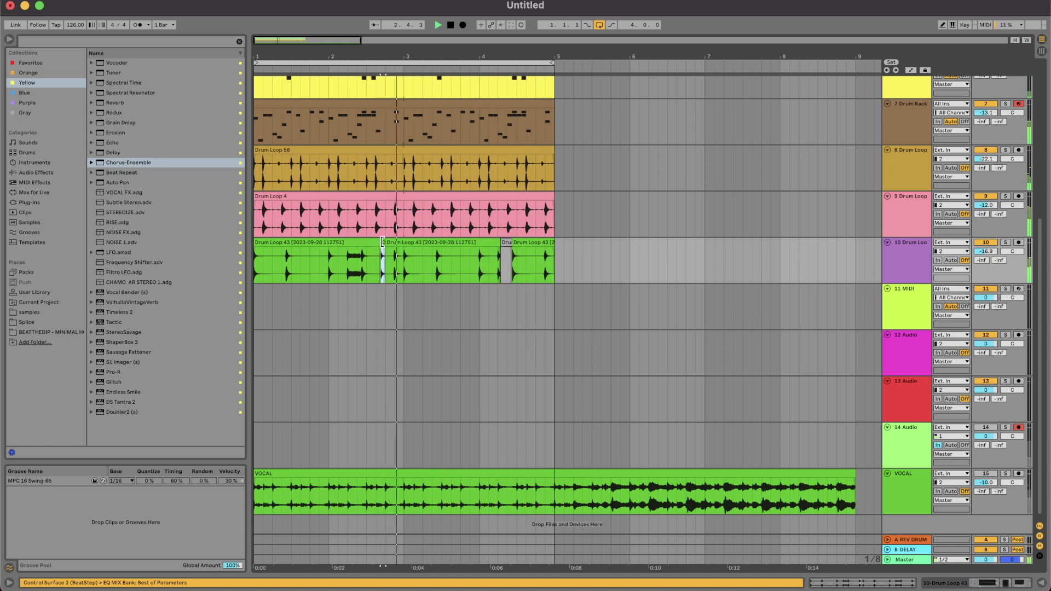
click(517, 268)
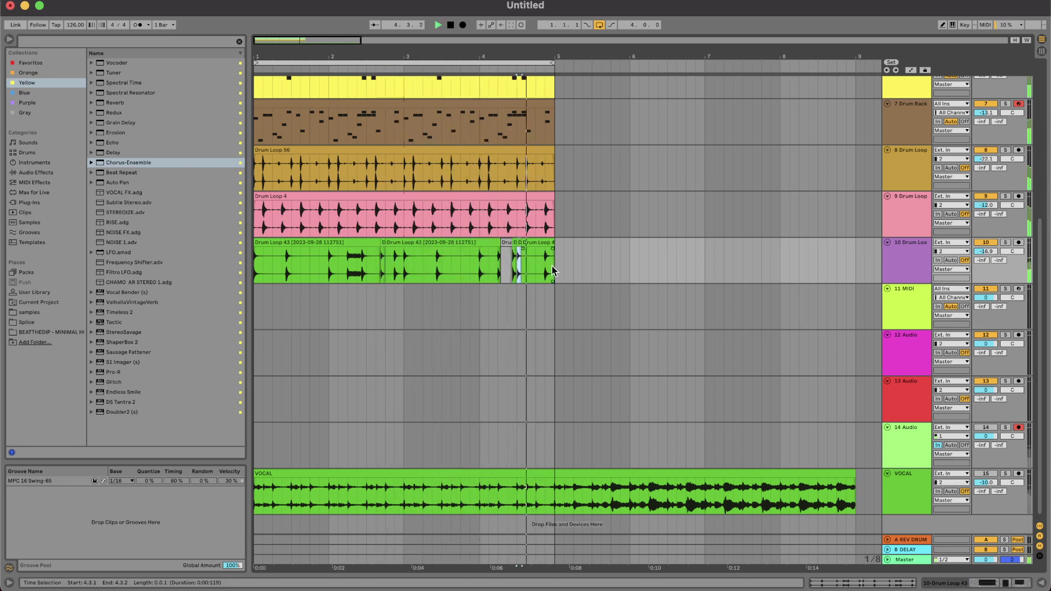
scroll(549, 260, up, 5)
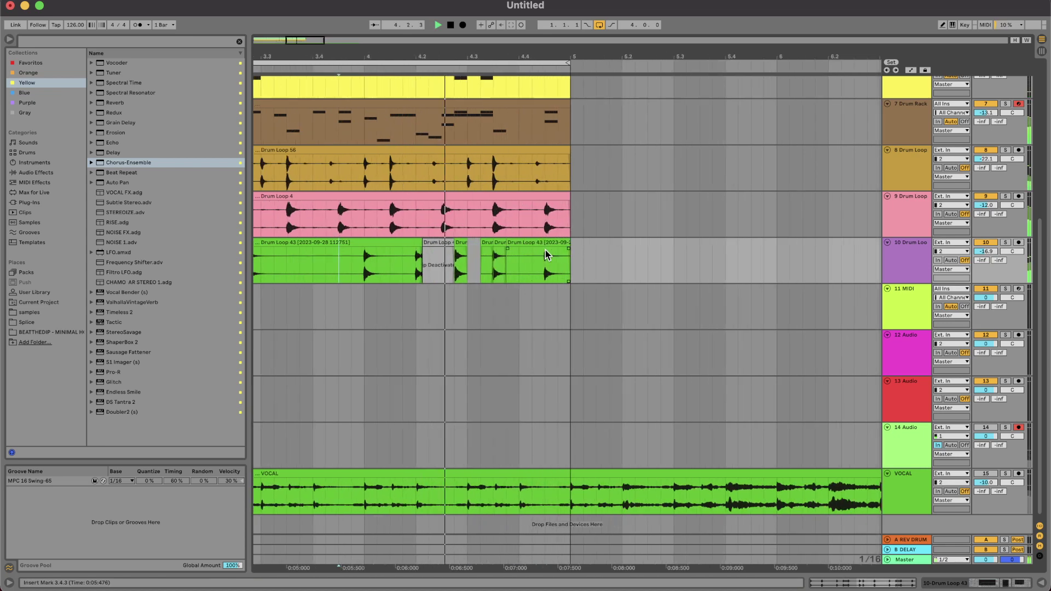
Consolidate all track 10 clip pieces across bars 1 to 4 into one clip and stop playback.
scroll(514, 255, down, 5)
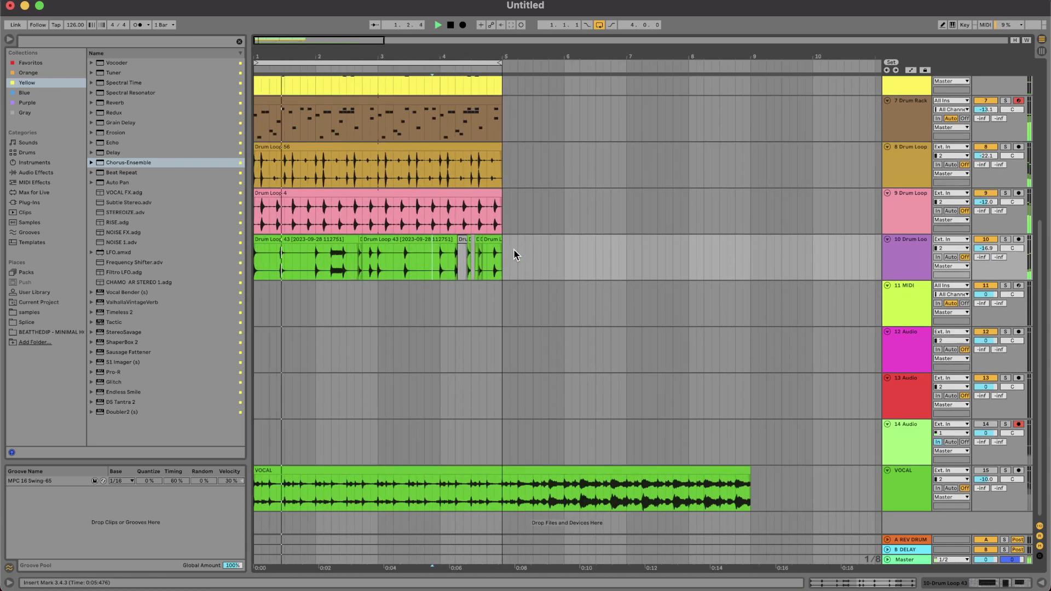
drag(503, 239, 199, 232)
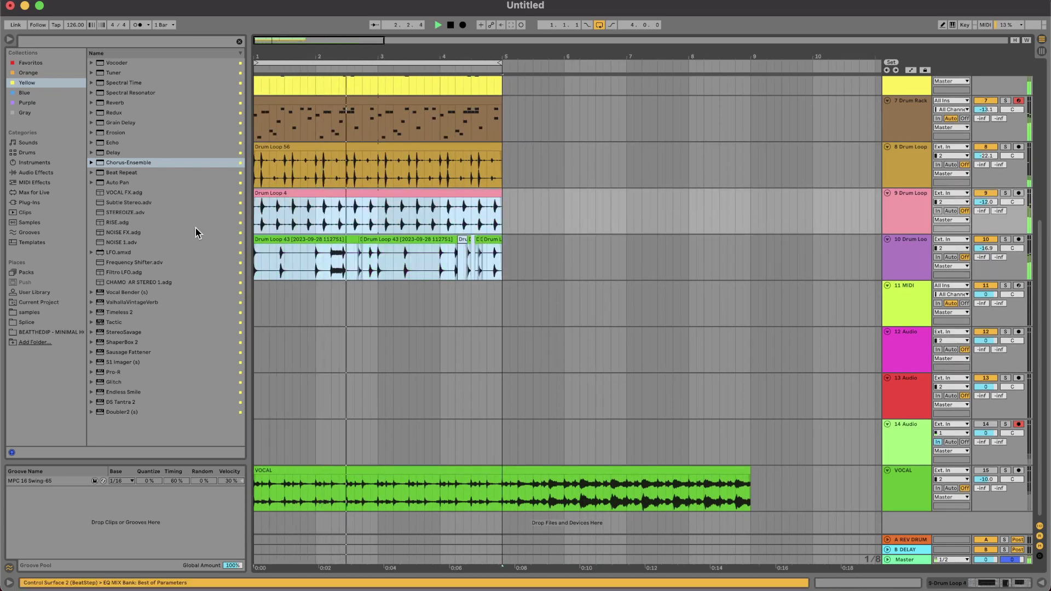
drag(504, 243, 151, 255)
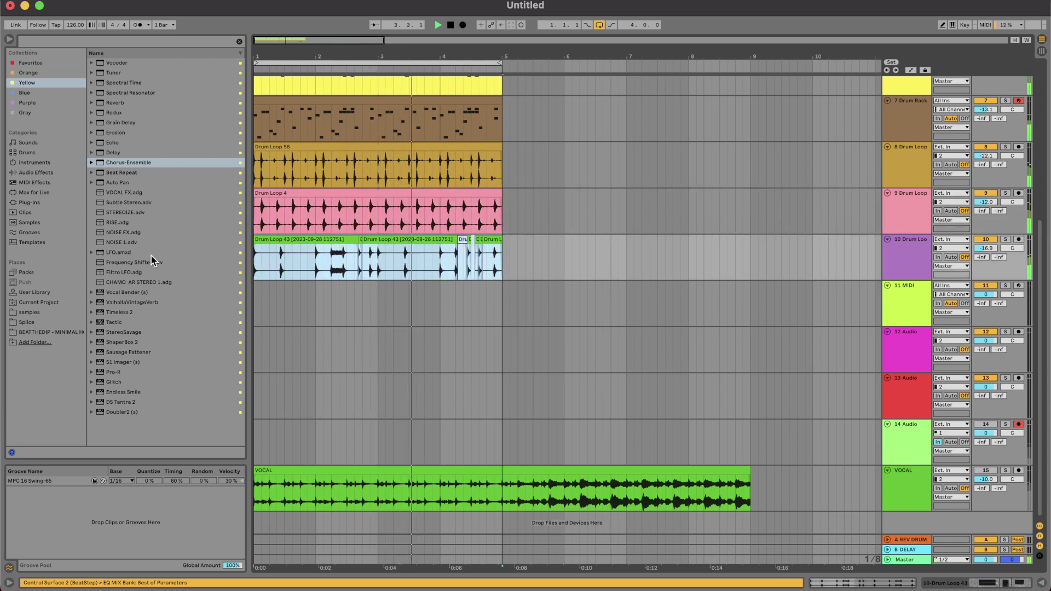
key(super+j)
key(Return)
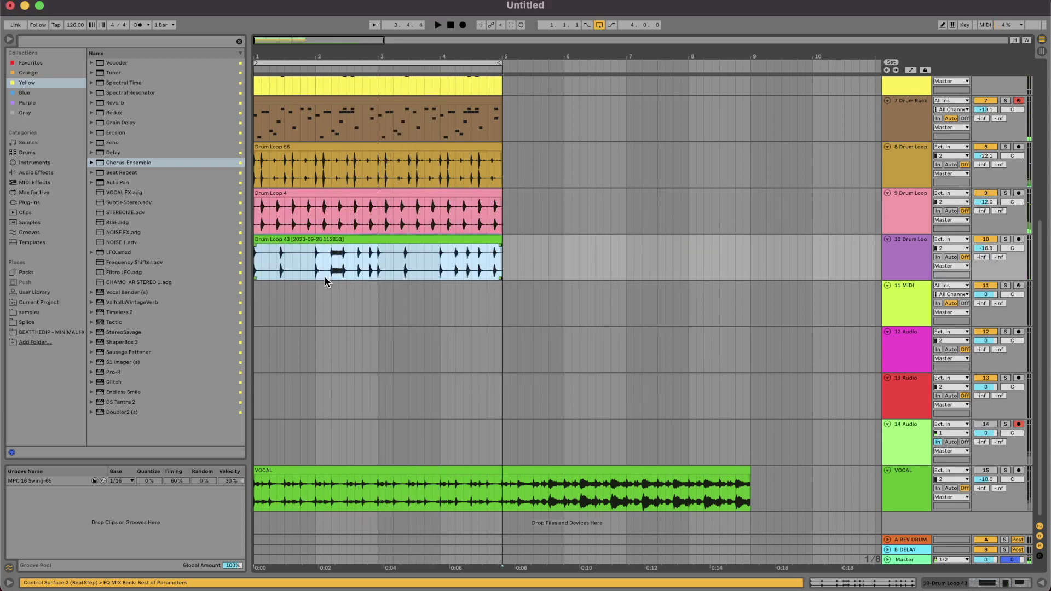
Fold tracks 2 through 10 in the Arrangement, leaving the KICK track unfolded.
scroll(443, 251, up, 5)
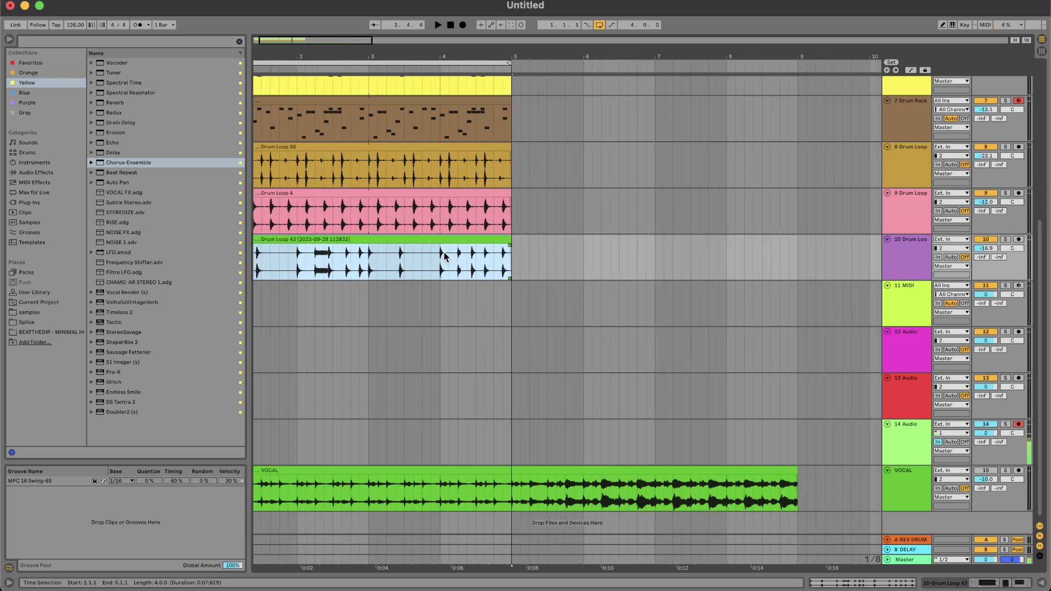
scroll(444, 253, up, 8)
scroll(467, 356, up, 1)
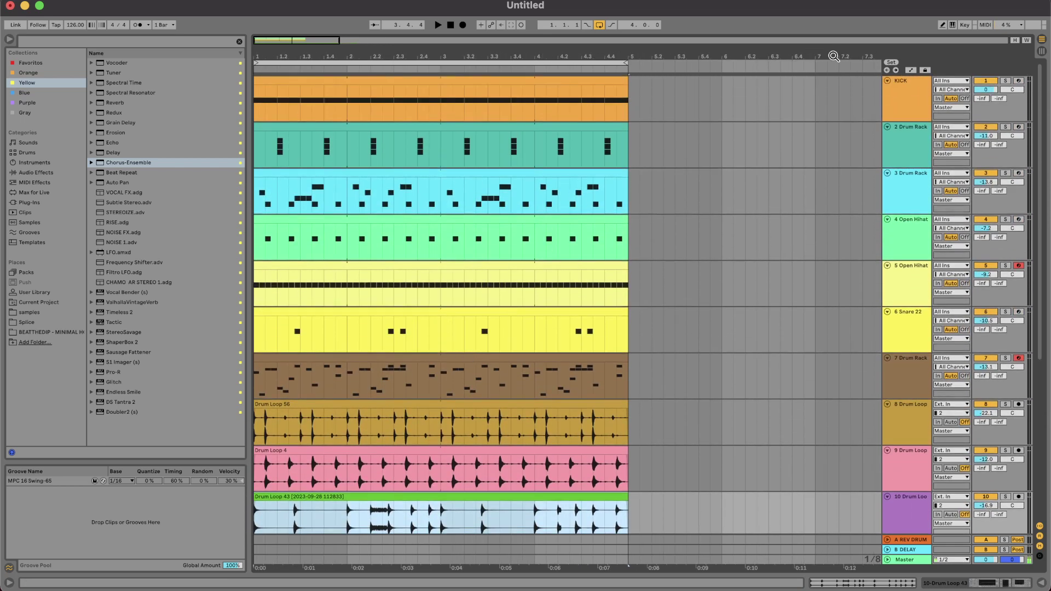
click(889, 128)
click(887, 137)
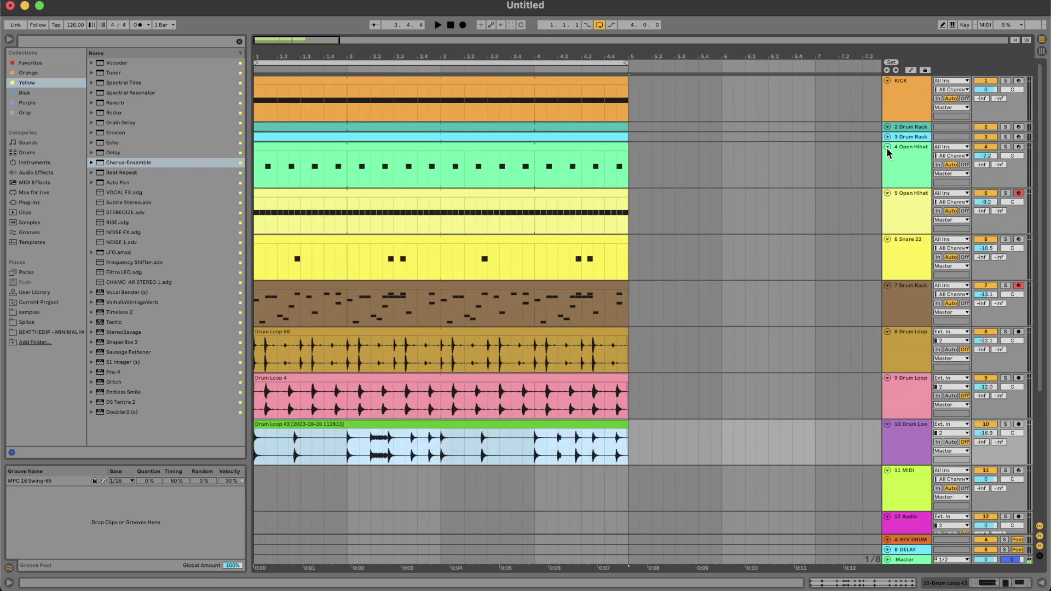
click(886, 147)
click(887, 157)
click(887, 167)
click(888, 177)
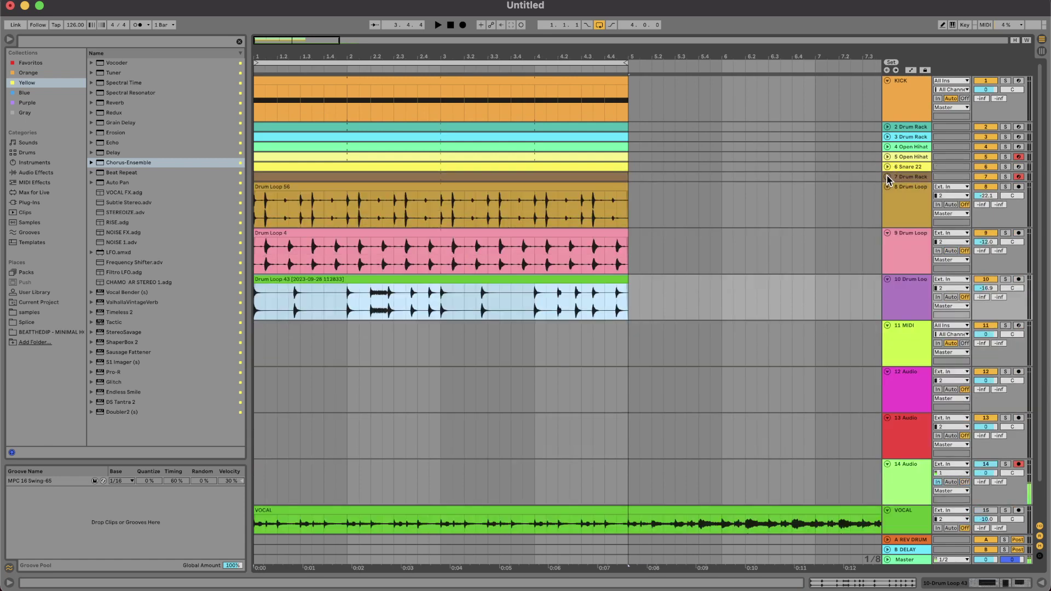
click(887, 186)
click(887, 197)
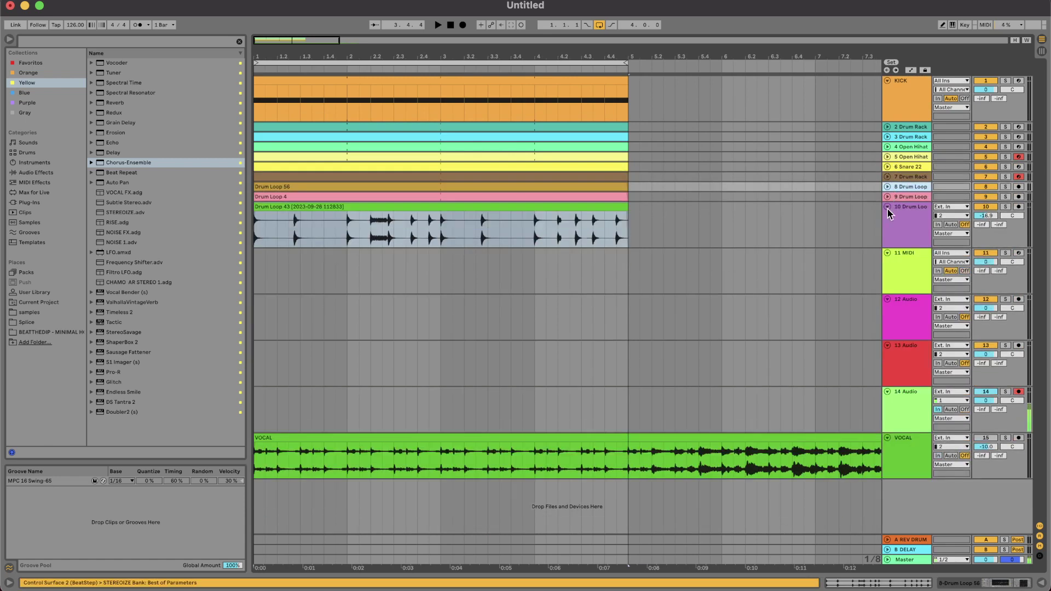
click(887, 207)
Insert a new MIDI track below track 10 and load Serum onto it from the Favorites collection.
click(898, 209)
key(super+shift+t)
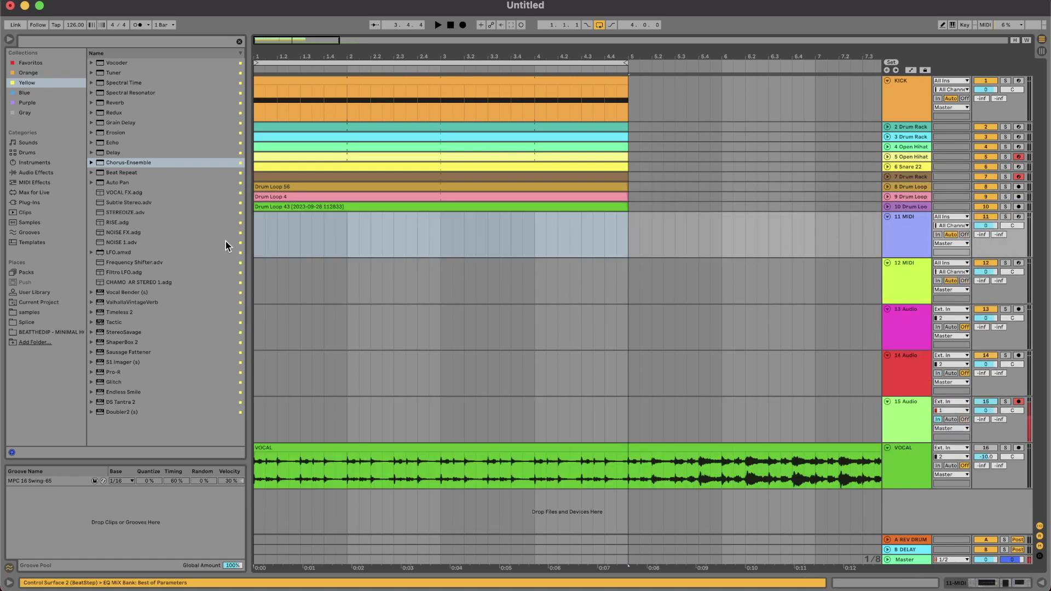
click(42, 62)
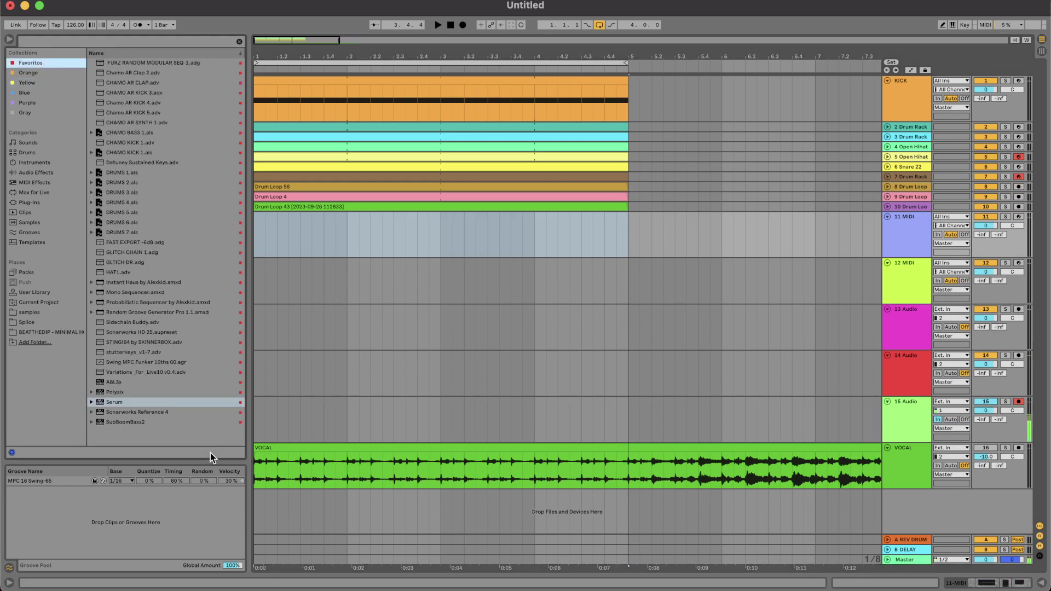
drag(113, 402, 683, 237)
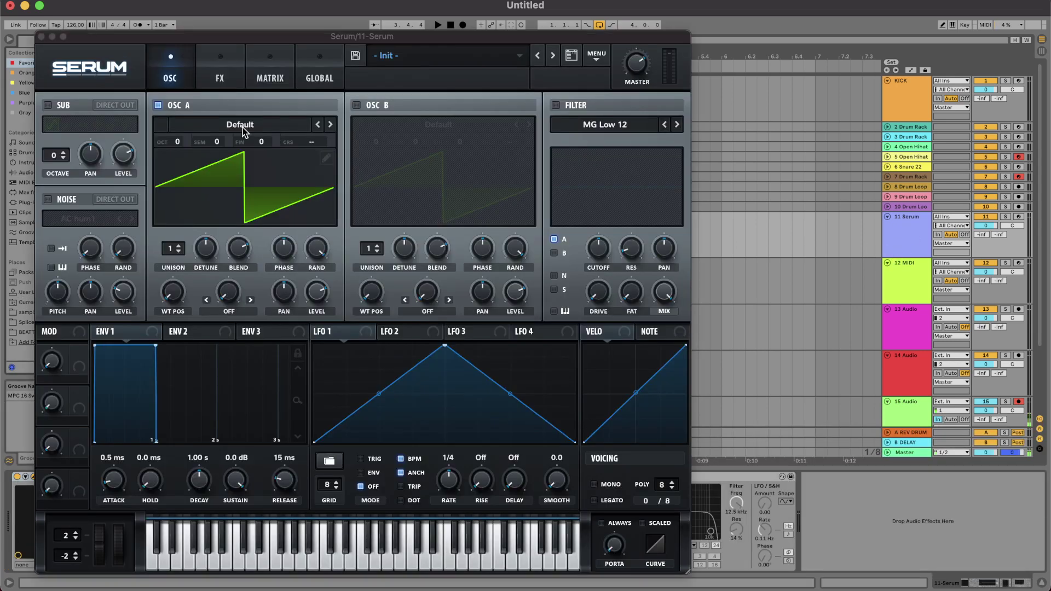
Load the Bass PAWSA preset from the BEATTHEDIP - TECH HOUSE SERUM SOUND BANK and show its effects.
click(470, 63)
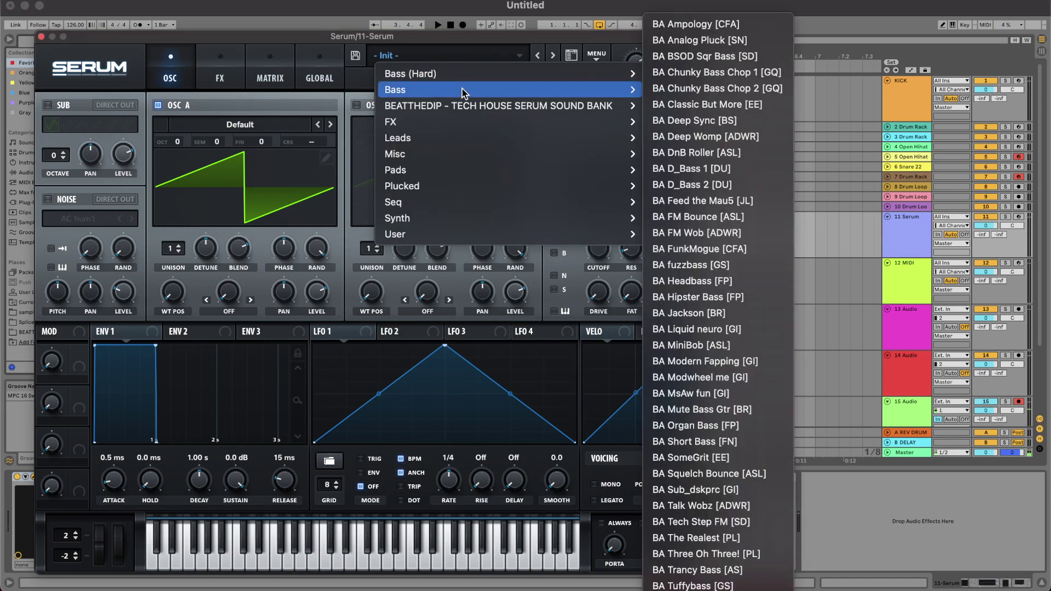
mouse_move(458, 110)
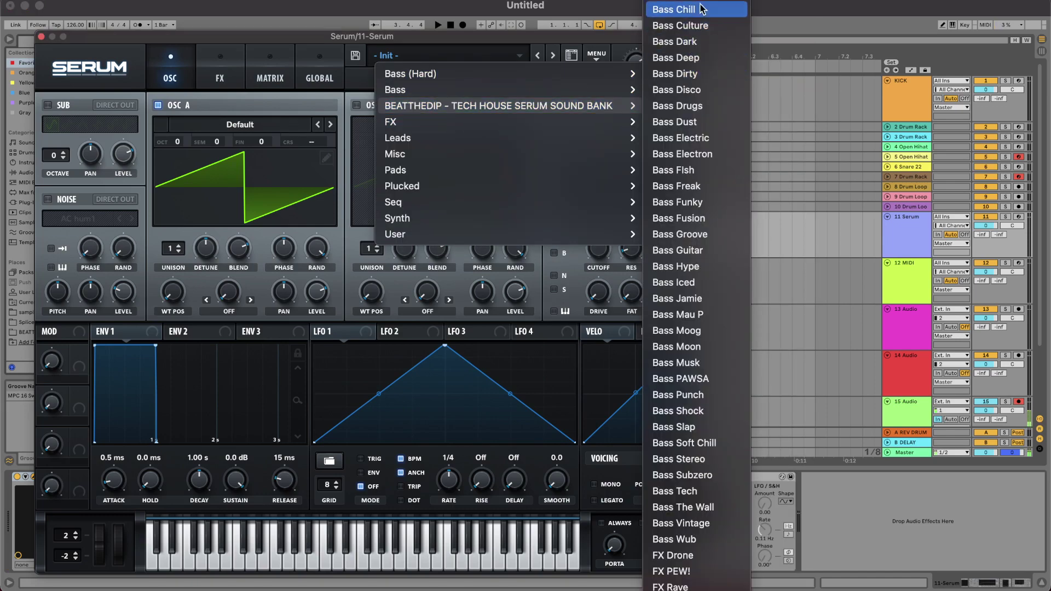
scroll(707, 229, down, 20)
scroll(706, 230, up, 15)
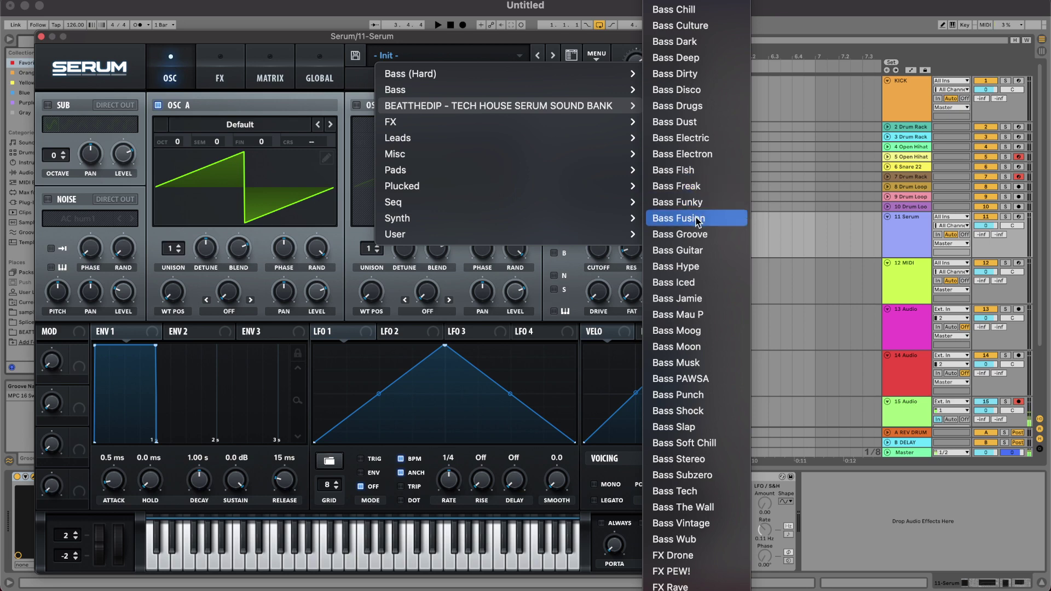
click(708, 380)
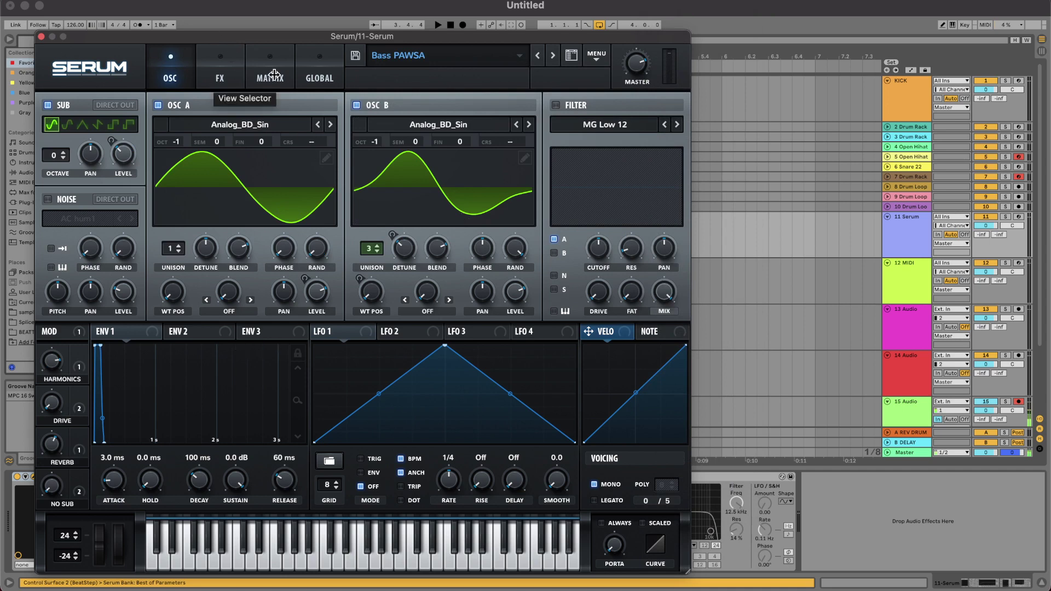
click(205, 68)
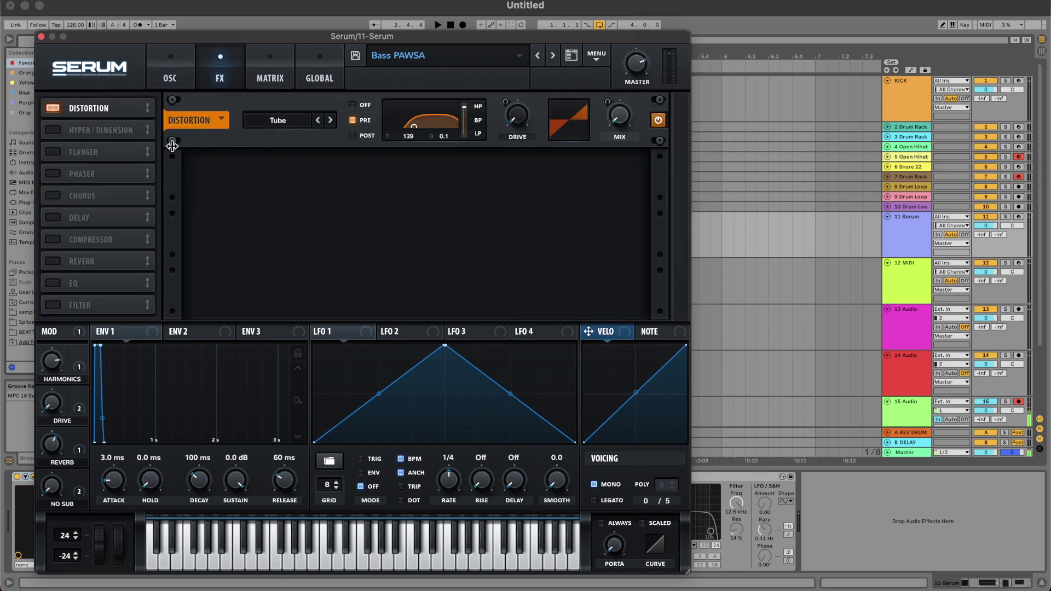
Switch Serum to the Bass Funky preset from the BEATTHEDIP sound bank.
click(471, 59)
mouse_move(501, 107)
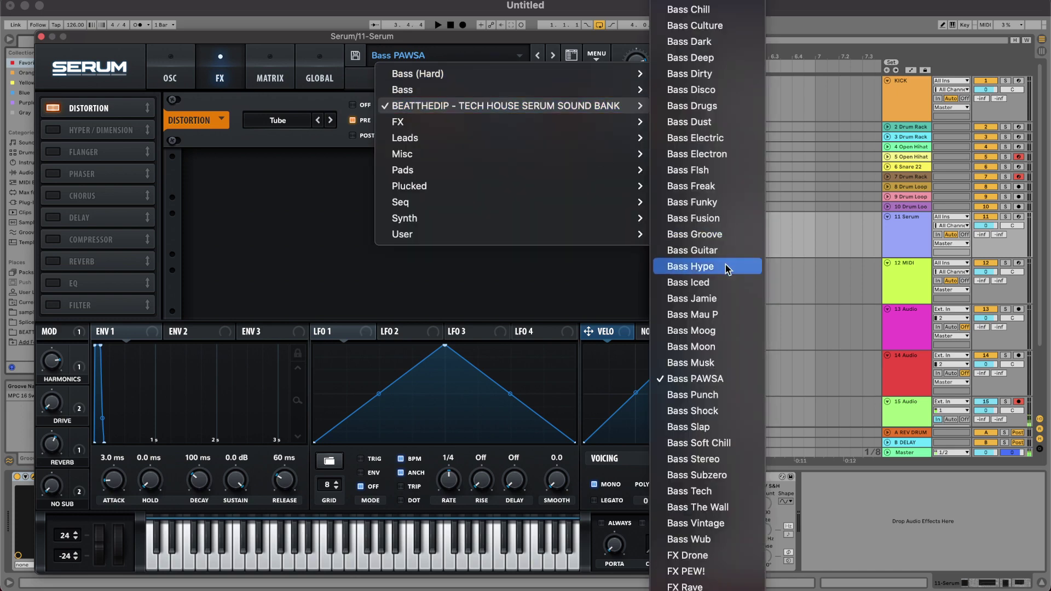
click(731, 202)
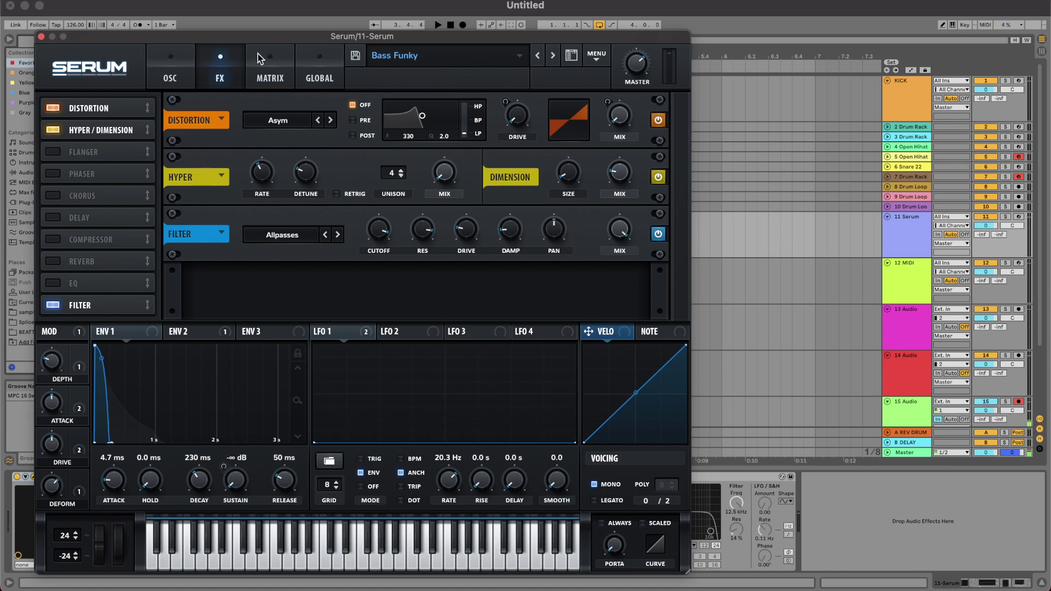
Load the Bass Chill preset from the BEATTHEDIP sound bank, accept the version notice and close the Serum window.
click(404, 57)
click(404, 57)
click(416, 55)
mouse_move(574, 107)
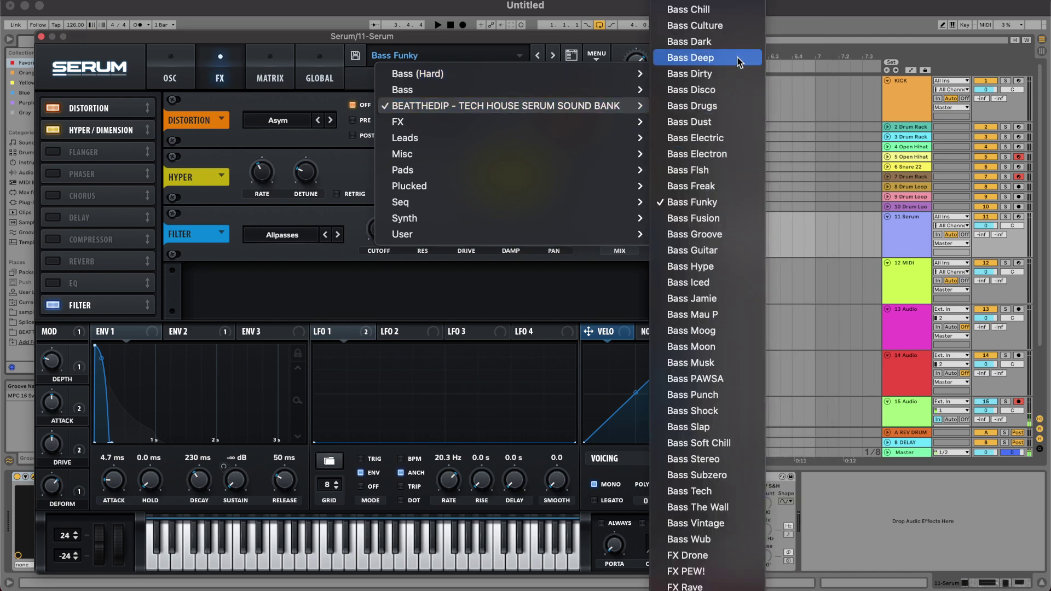
click(733, 1)
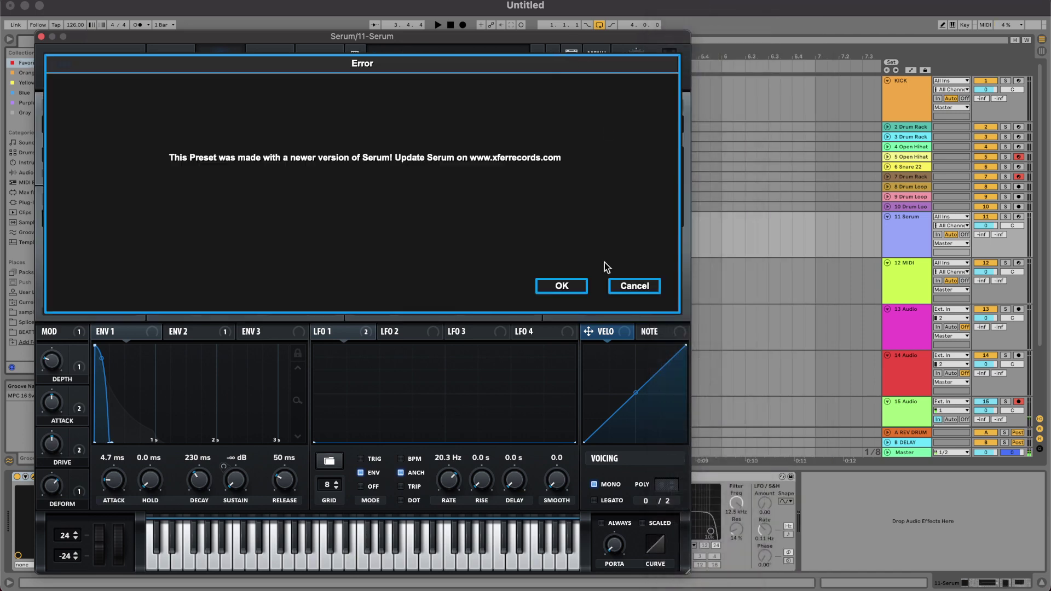
click(571, 284)
click(552, 55)
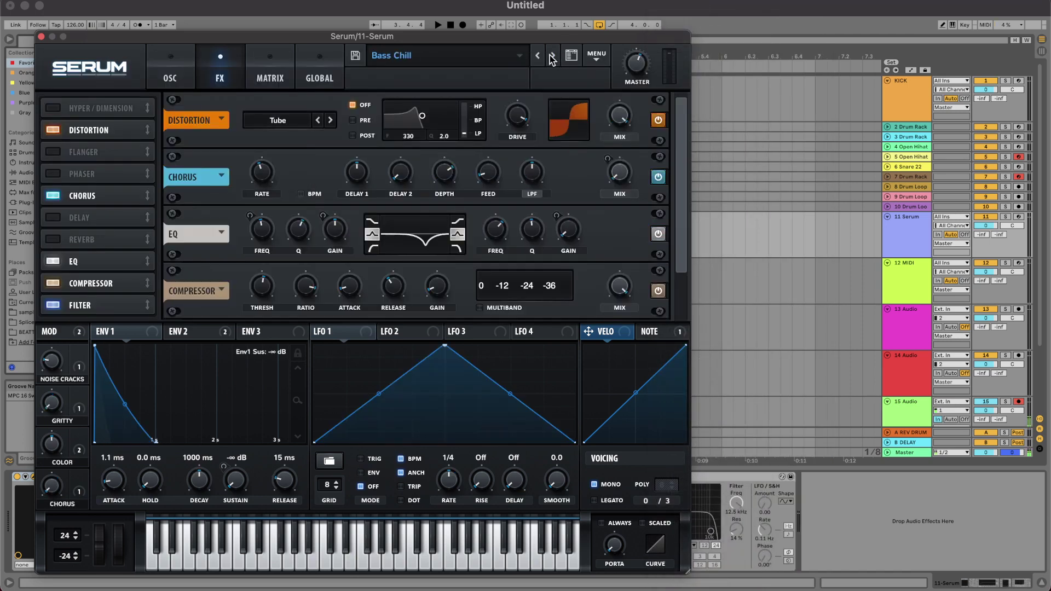
click(41, 37)
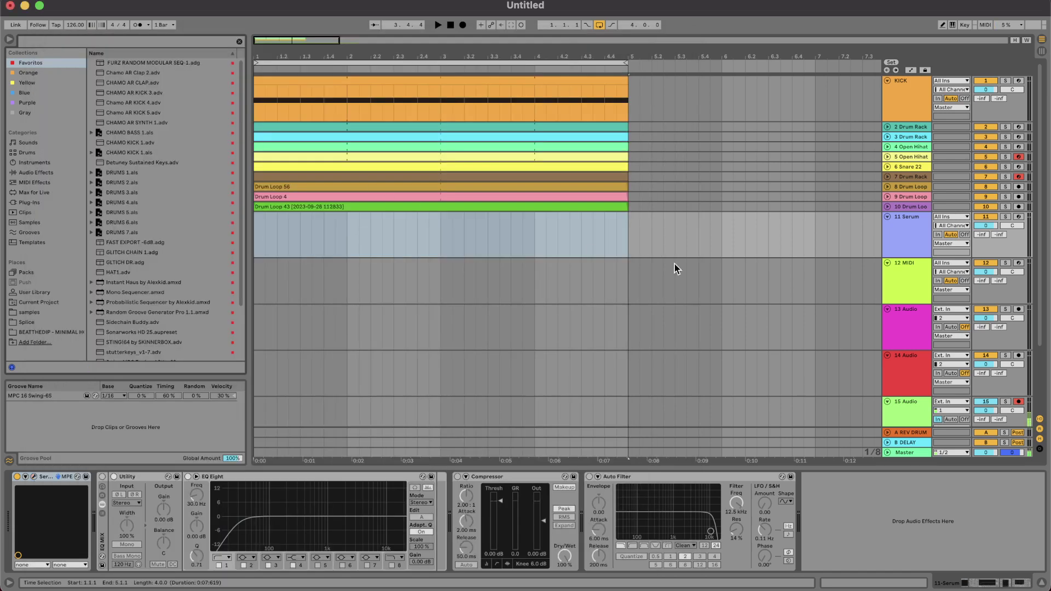
Disarm the Drum Rack on track 7 and insert an empty MIDI clip across bars 1 to 4 on the Serum track.
drag(628, 231, 294, 232)
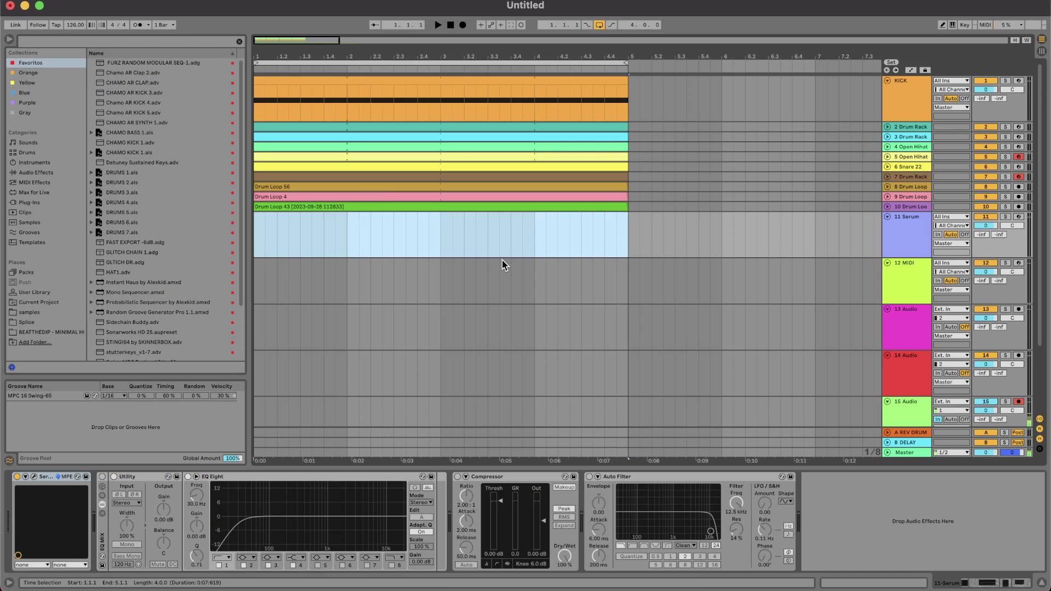
click(1018, 178)
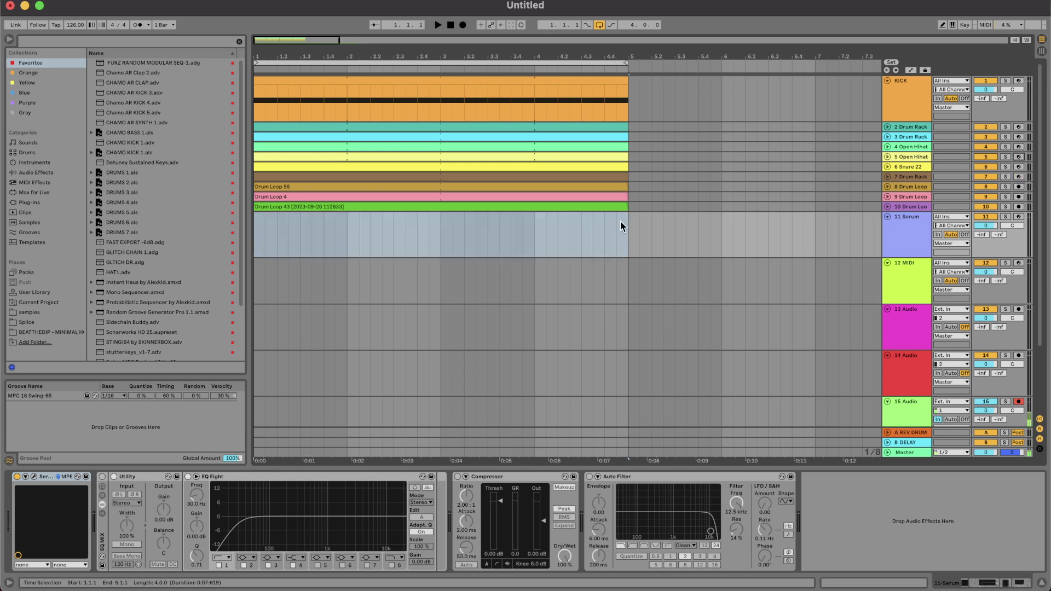
drag(621, 225, 283, 235)
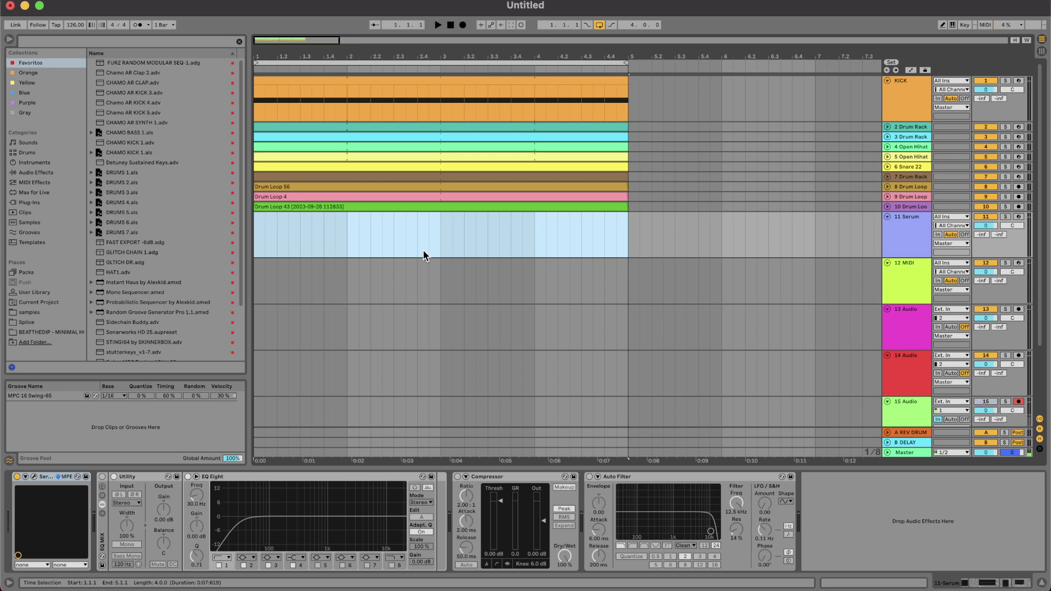
key(super+shift+m)
key(space)
key(space)
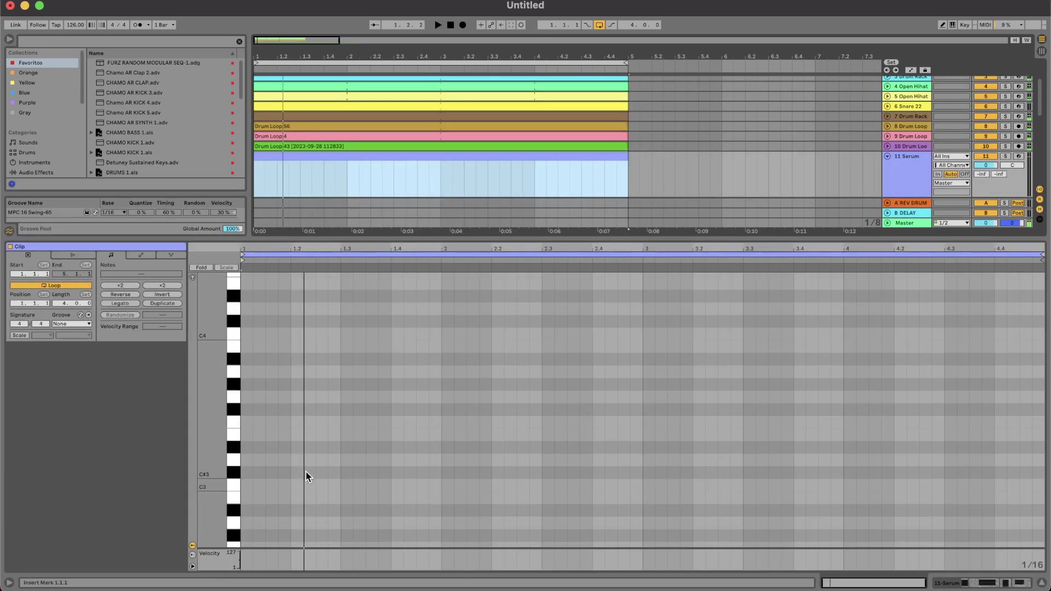
Add a C2 note two sixteenths long at 1.1.3 in the Serum clip.
double_click(252, 484)
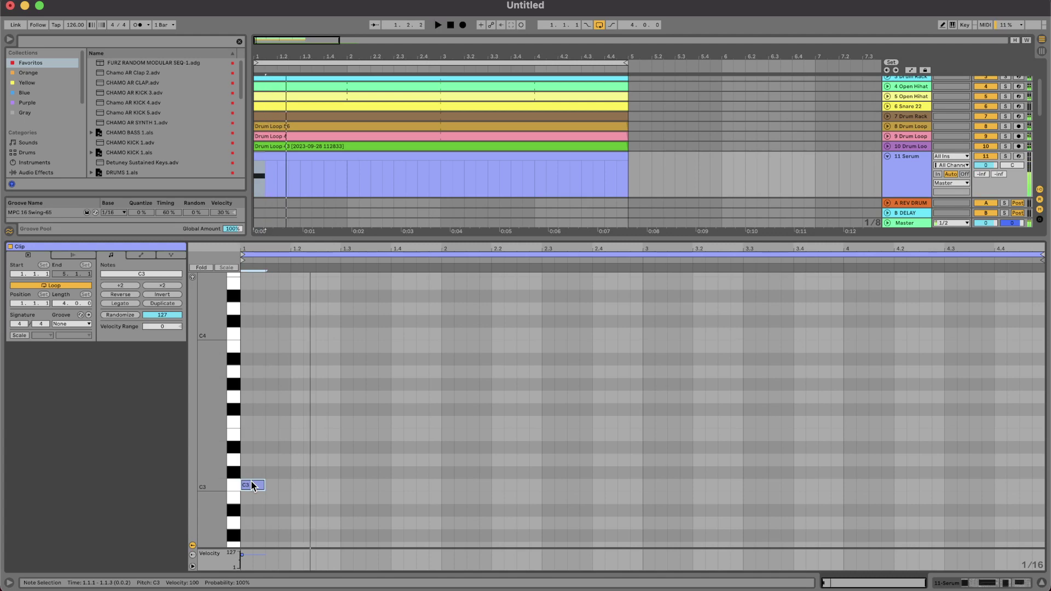
key(shift+Down)
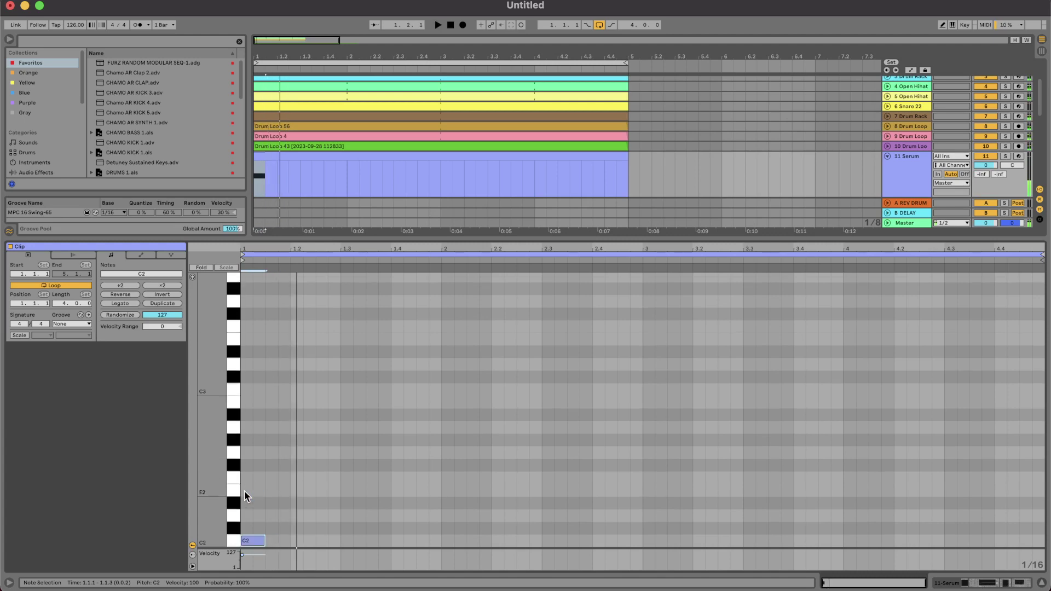
key(shift+Right)
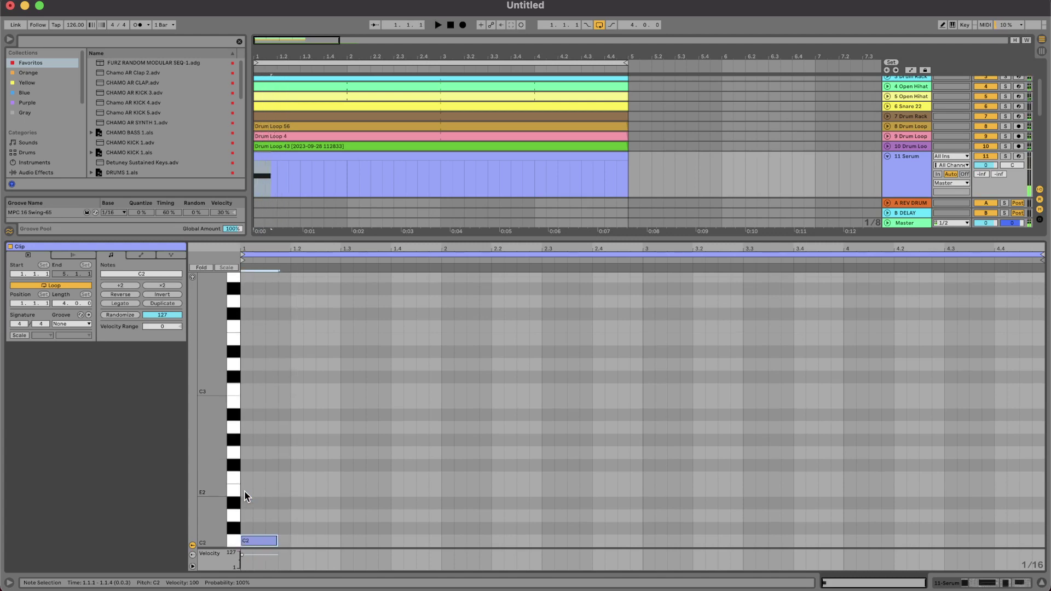
key(Right)
key(Right)
key(shift+Left)
Audition the C2 note one sixteenth earlier against the drums and return it to 1.1.3.
key(space)
key(space)
key(Left)
key(space)
key(space)
key(Right)
key(space)
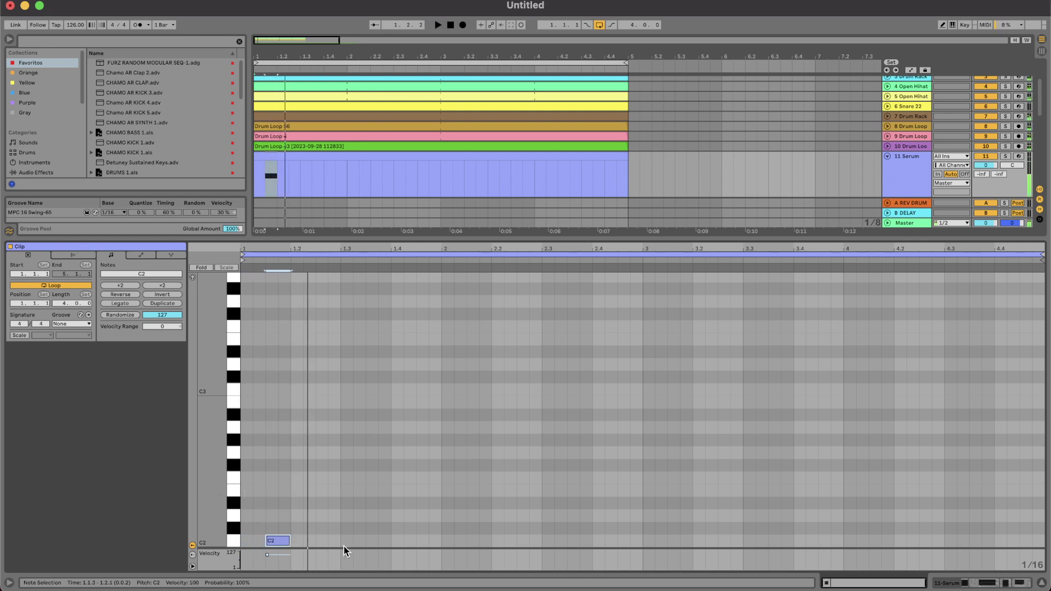
Transpose the bass note down an octave to C1 and lower the Serum track volume to -5.8 dB.
key(shift+Down)
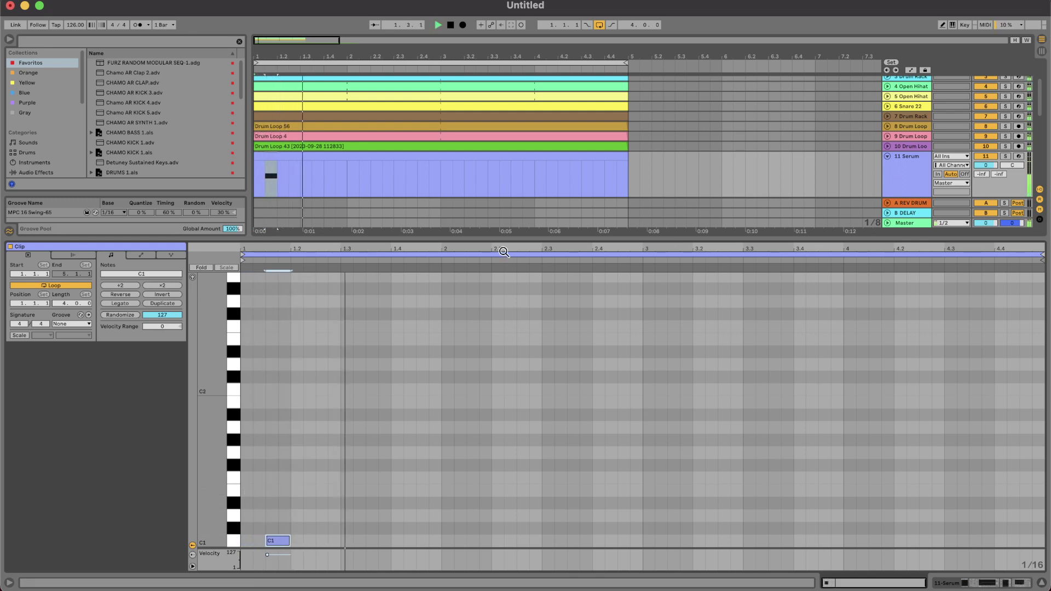
key(space)
drag(986, 165, 986, 176)
key(space)
key(space)
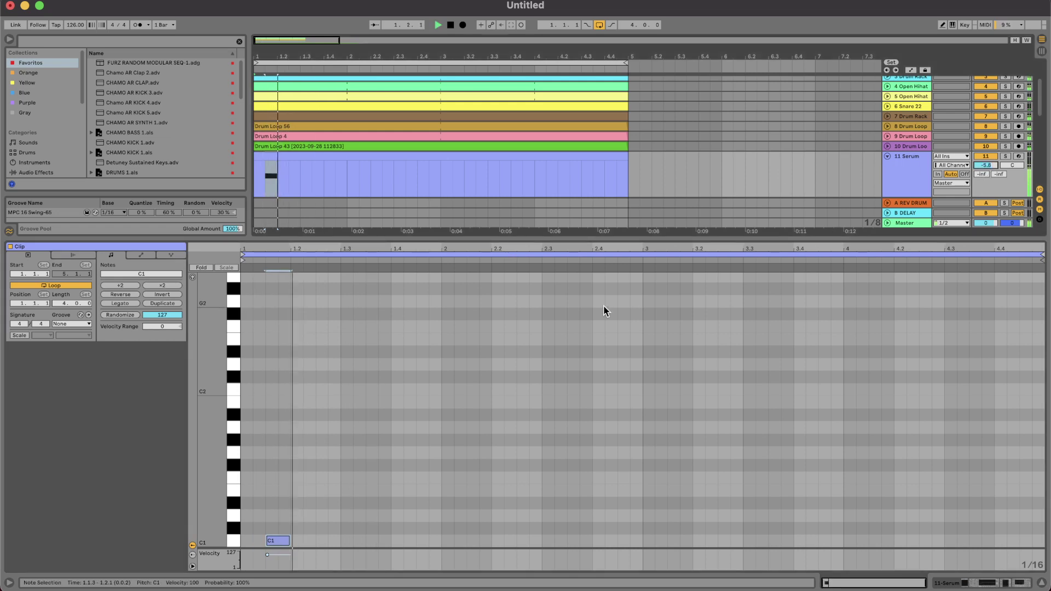
Add a one-sixteenth C1 note at 1.2.3 and a C#1 copy of it at 1.3.1 lasting two sixteenths.
double_click(318, 542)
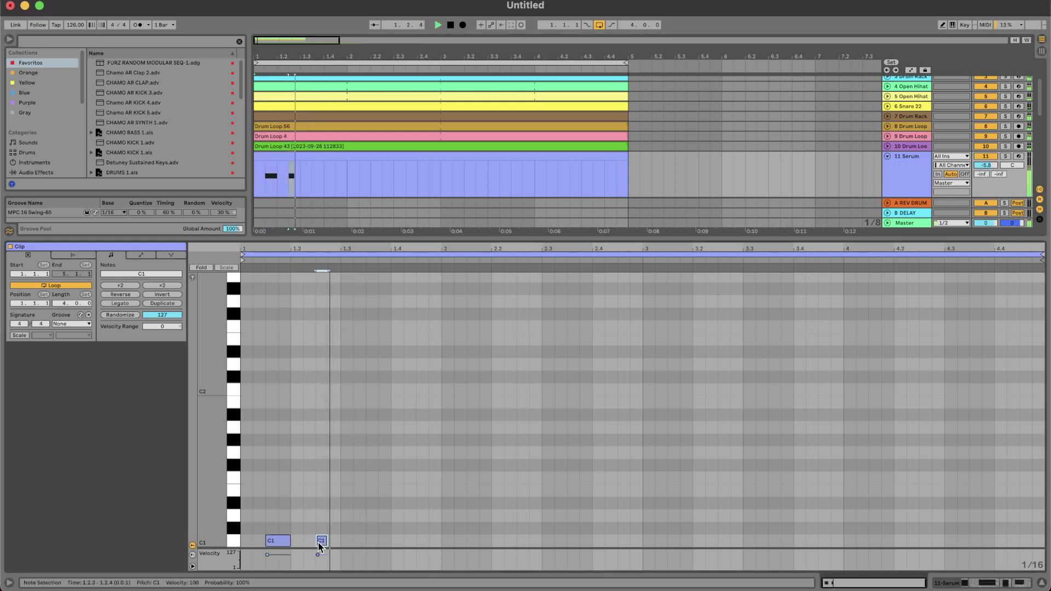
key(super+d)
key(Right)
key(Up)
key(Right)
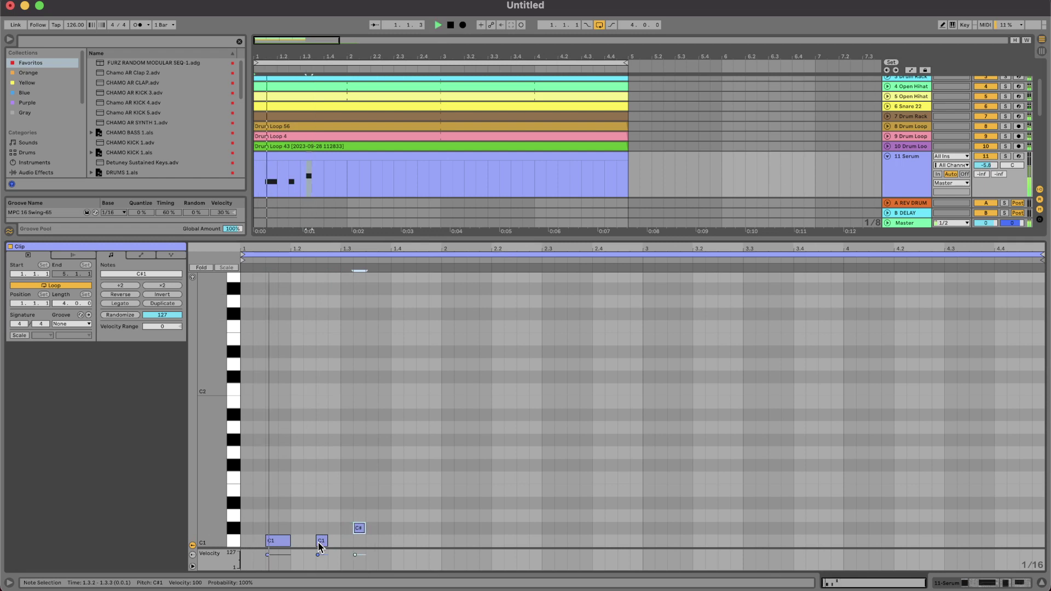
key(Left)
key(shift+Right)
Duplicate the C#1 note to 1.3.3, raise the copy to D#1 and shorten the original C#1 to one sixteenth.
key(super+d)
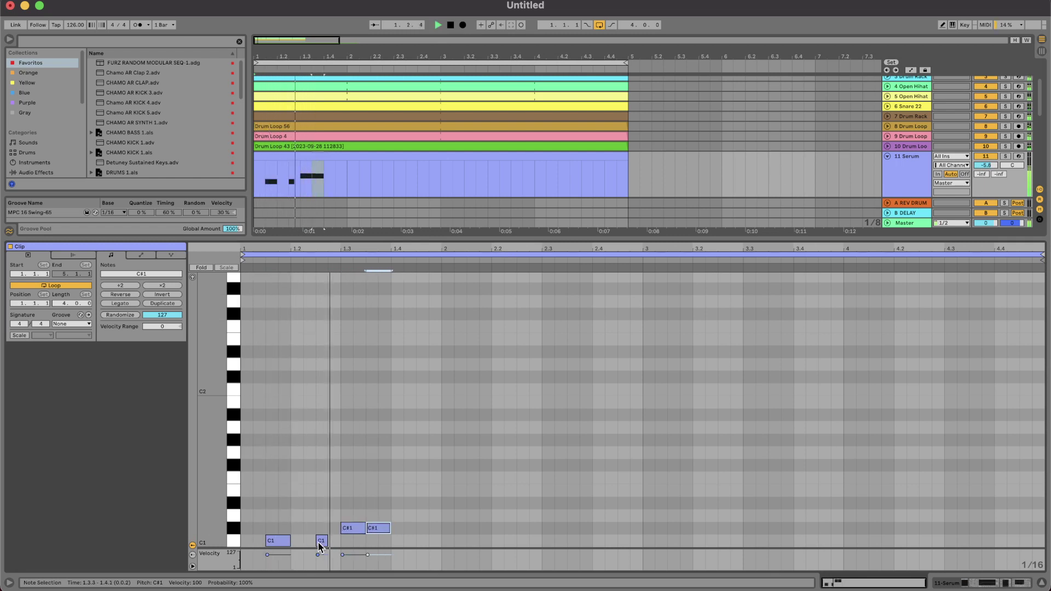
key(Up)
key(Up)
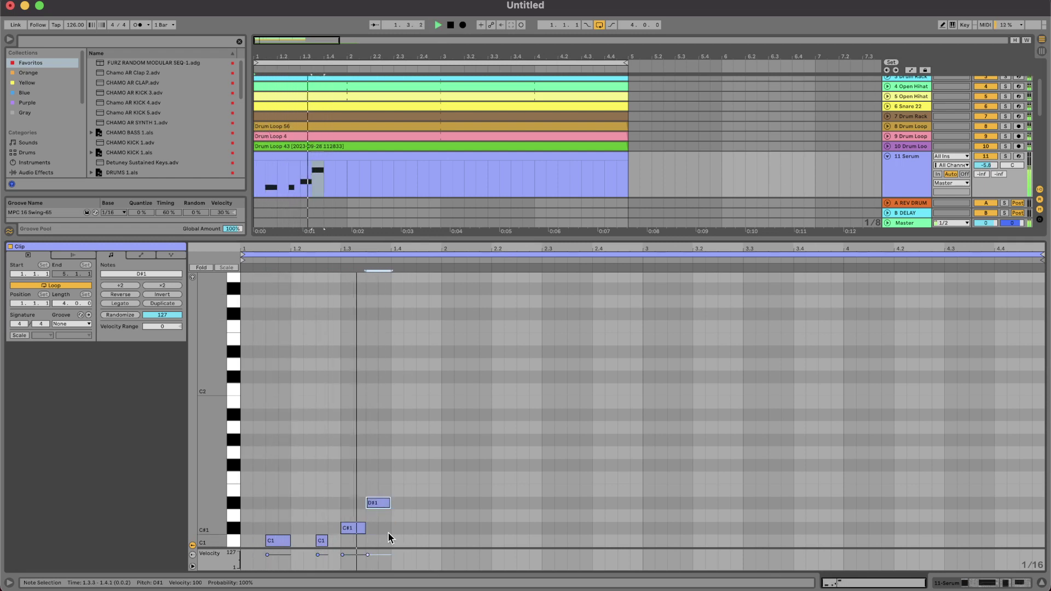
key(space)
drag(363, 531, 354, 531)
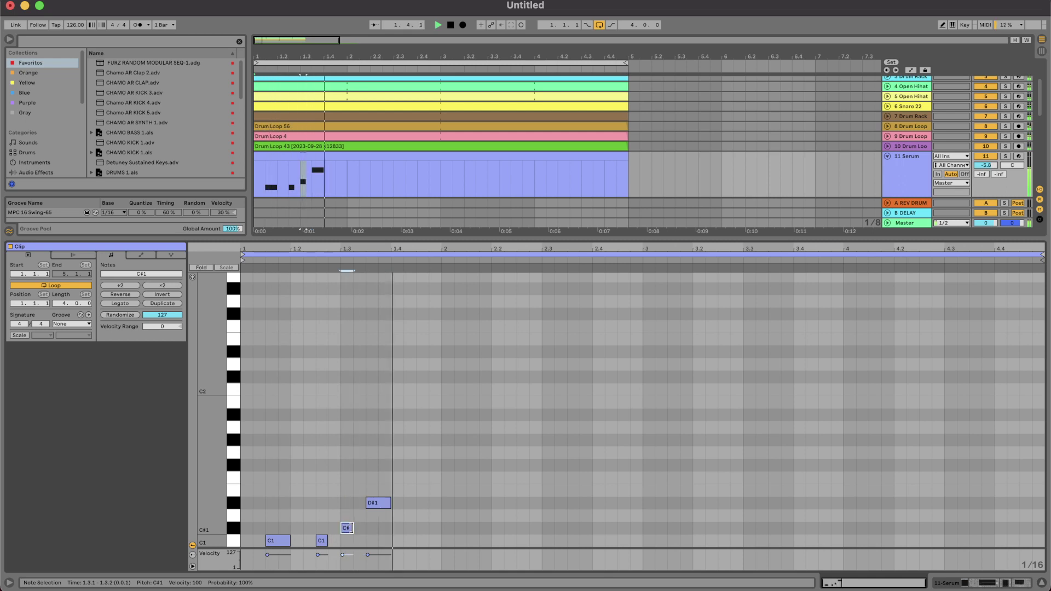
key(space)
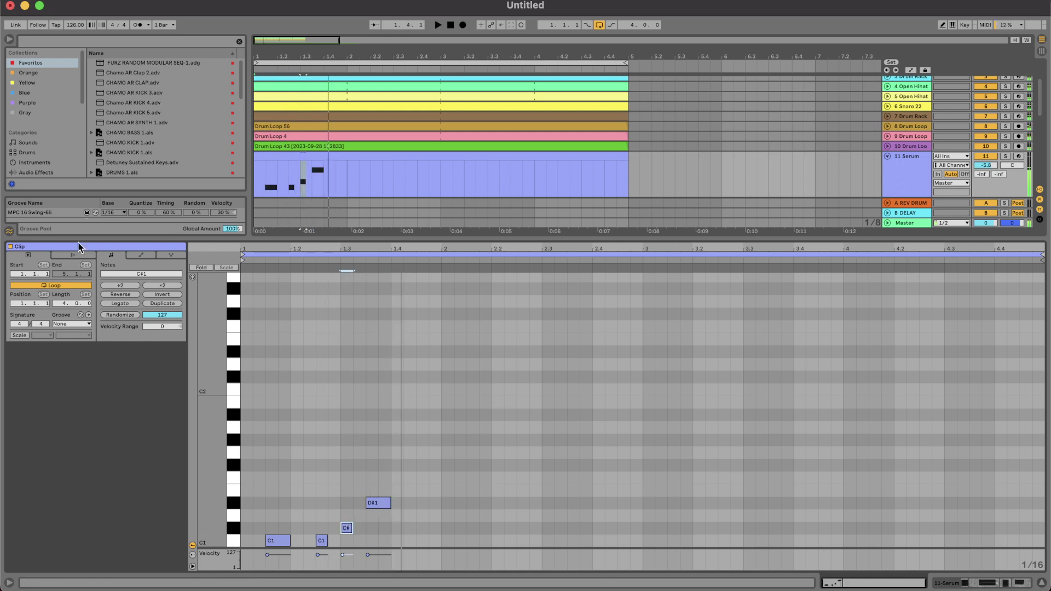
Enable the scale for the Serum clip and set it to F#/Gb Minor.
click(21, 336)
click(39, 335)
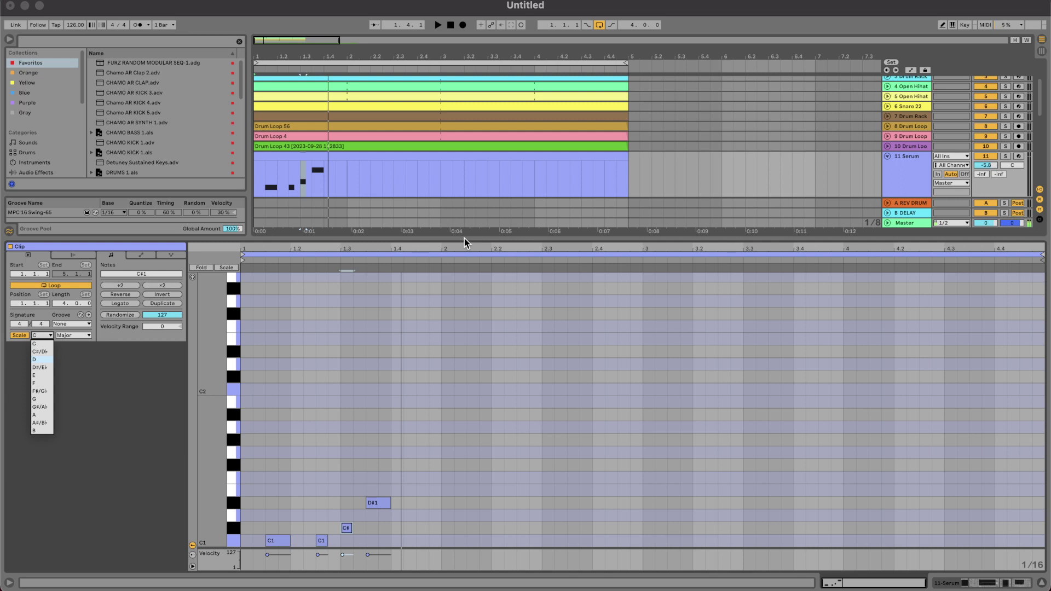
click(48, 392)
click(72, 335)
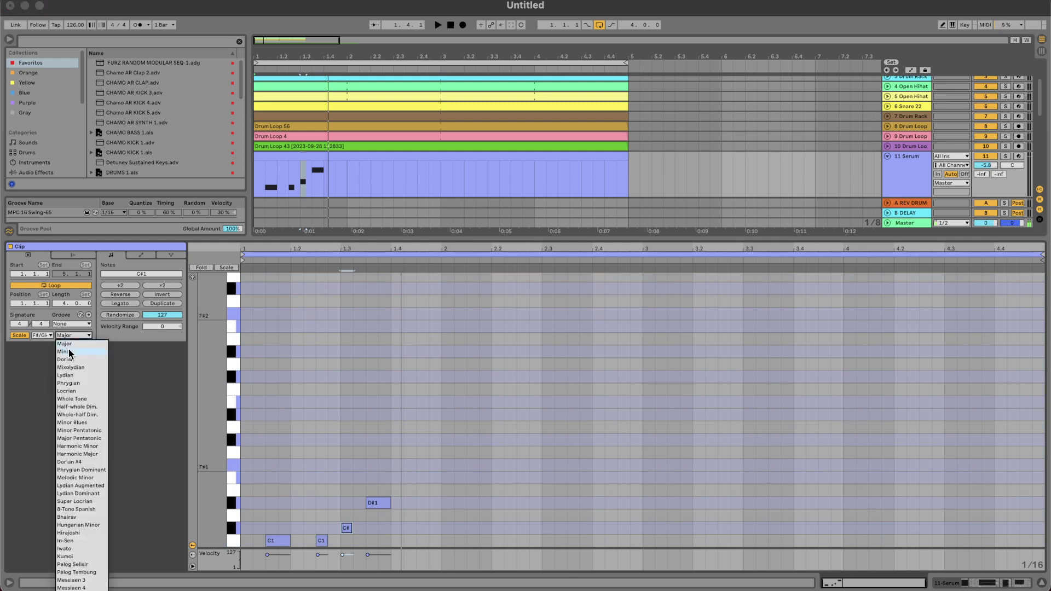
click(69, 352)
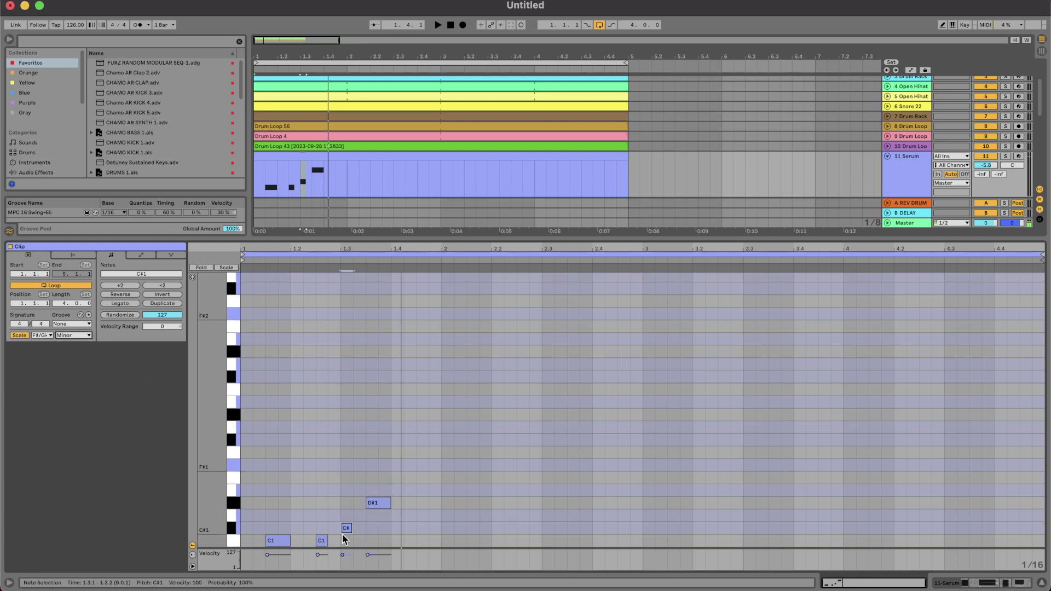
Lower both C1 notes by one semitone to B0.
click(234, 544)
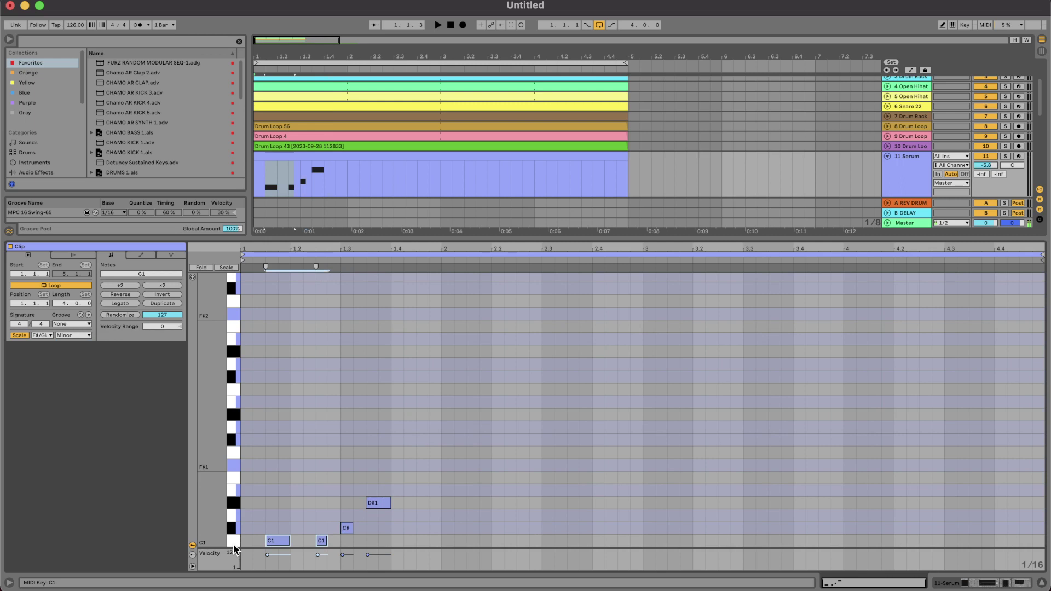
scroll(250, 494, down, 2)
key(Down)
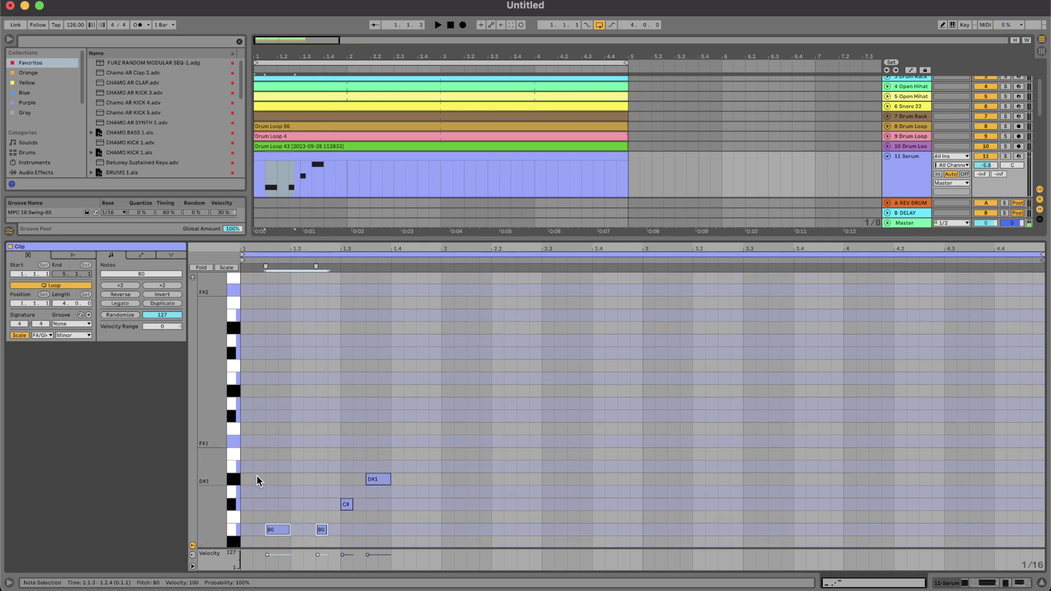
Transpose all four bass notes up seven semitones so the first two sit on F#1, and start playback.
drag(403, 427, 255, 549)
key(Up)
key(Up)
key(Up)
key(Up)
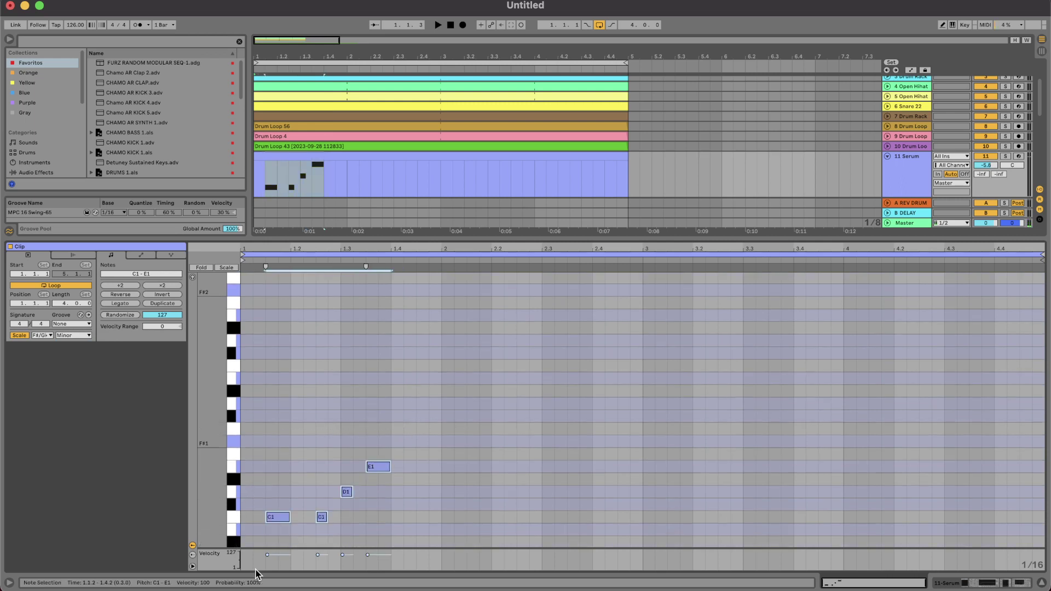
key(Up)
key(Up)
key(Up)
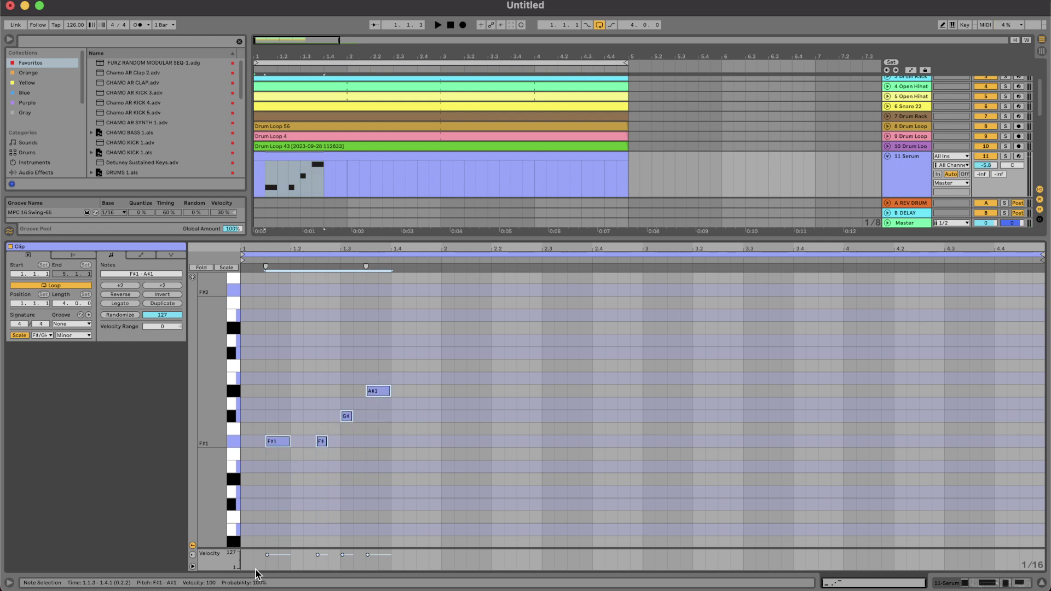
key(space)
click(366, 421)
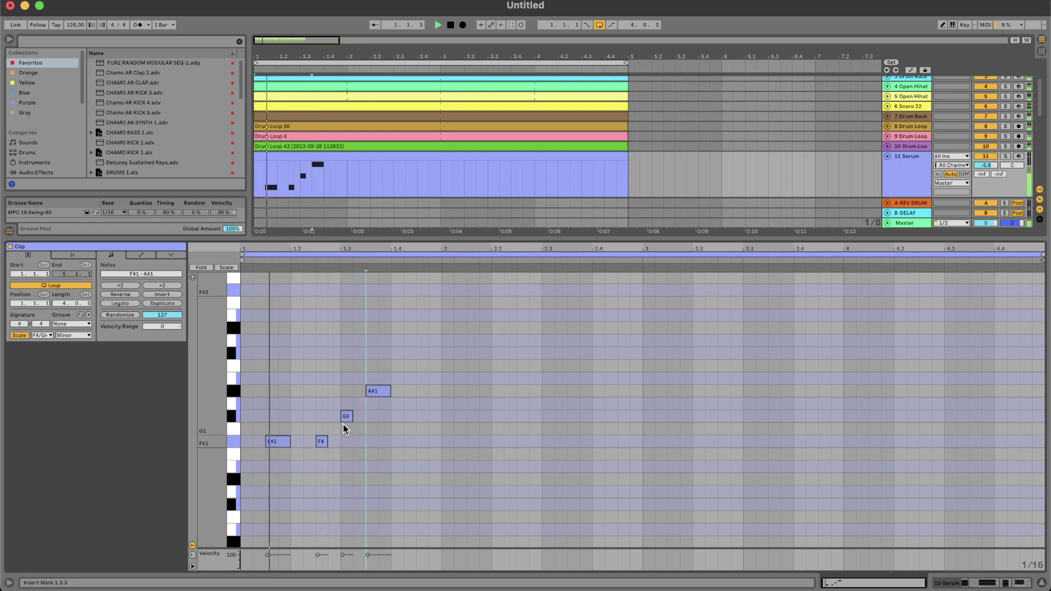
Delete the G#1 note, lower the A#1 note to A1 and add a one-sixteenth C#2 note at 1.3.2.
drag(345, 419, 361, 359)
key(Delete)
click(363, 359)
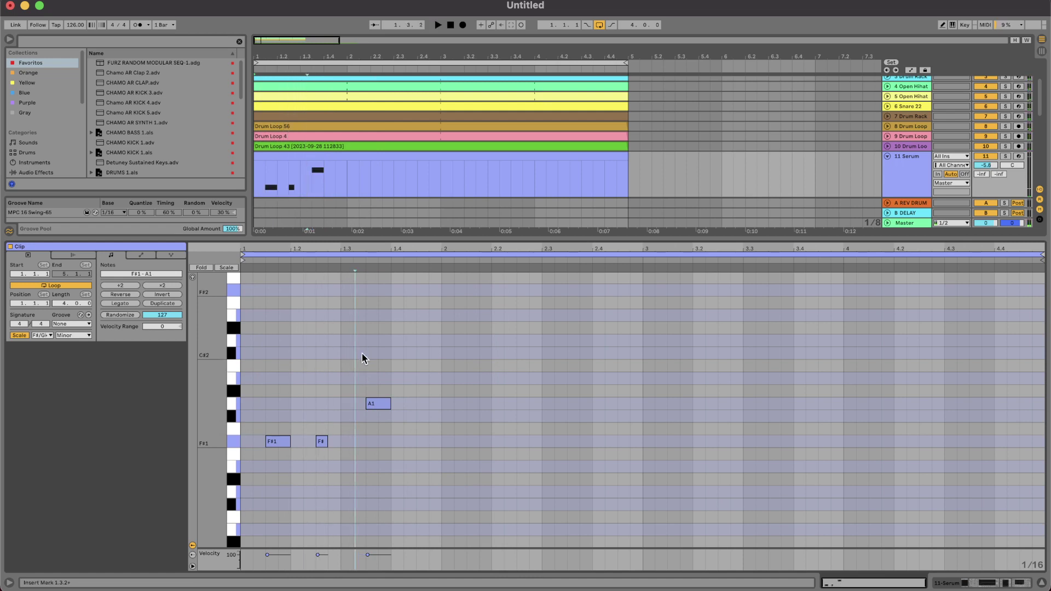
double_click(358, 354)
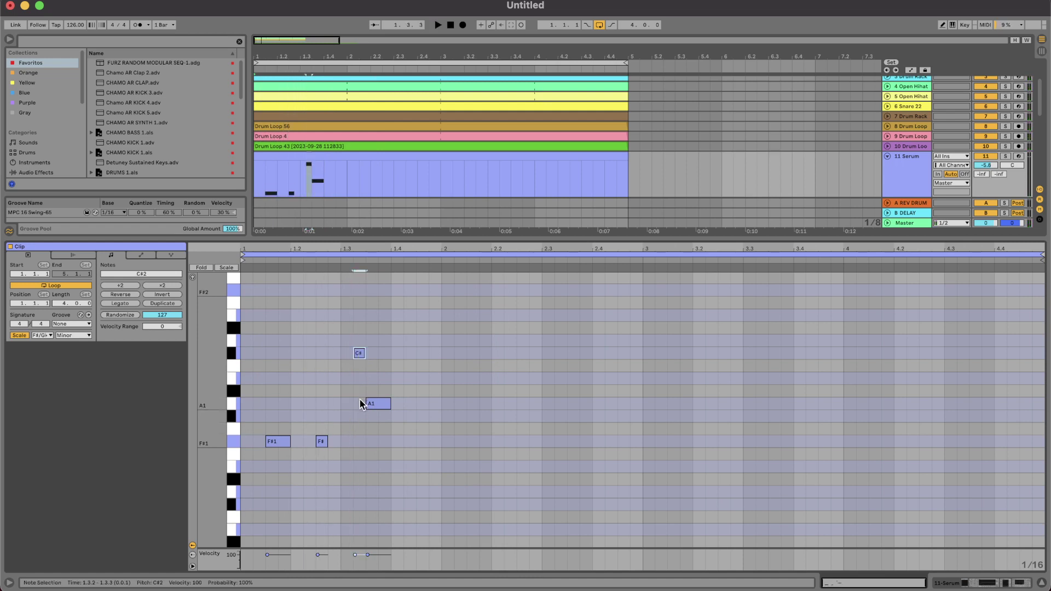
Raise the A1 note to B1 and add two-sixteenth notes G#1 at 1.4.3 and F#1 at 2.1.3.
drag(385, 398, 382, 378)
key(space)
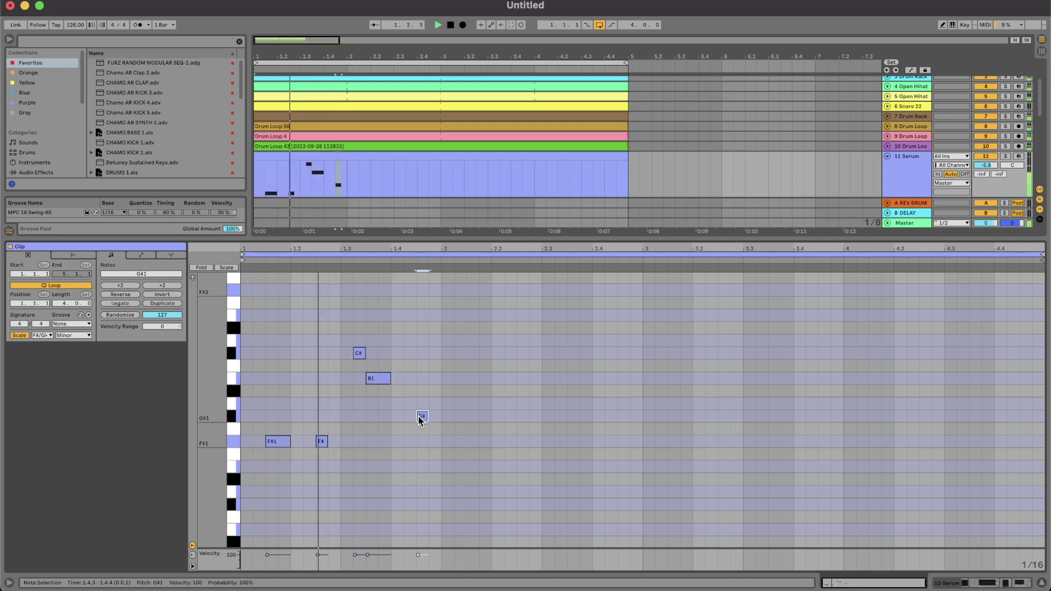
double_click(410, 417)
key(Right)
key(shift+Right)
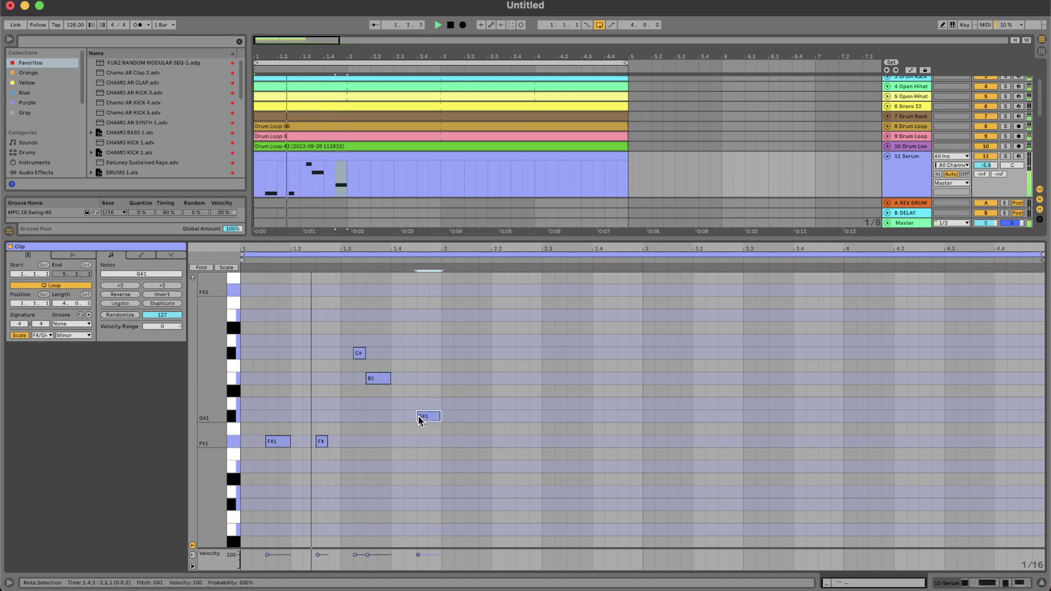
double_click(472, 441)
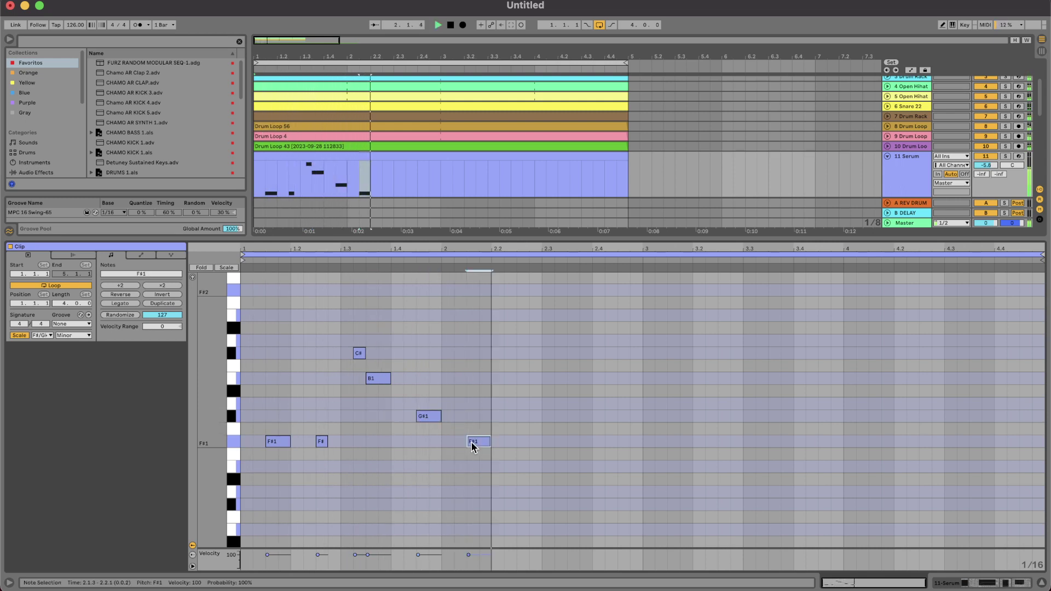
key(shift+Right)
Duplicate the first bar's bass notes three times to fill all four bars of the clip.
drag(439, 345, 258, 449)
key(super+d)
key(super+d)
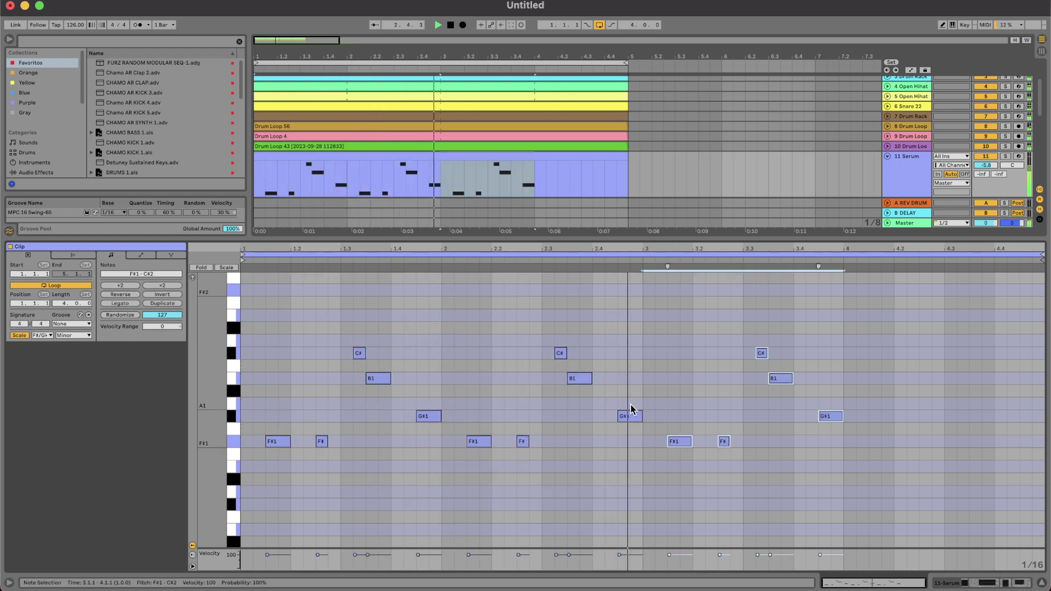
key(super+d)
scroll(767, 393, up, 1)
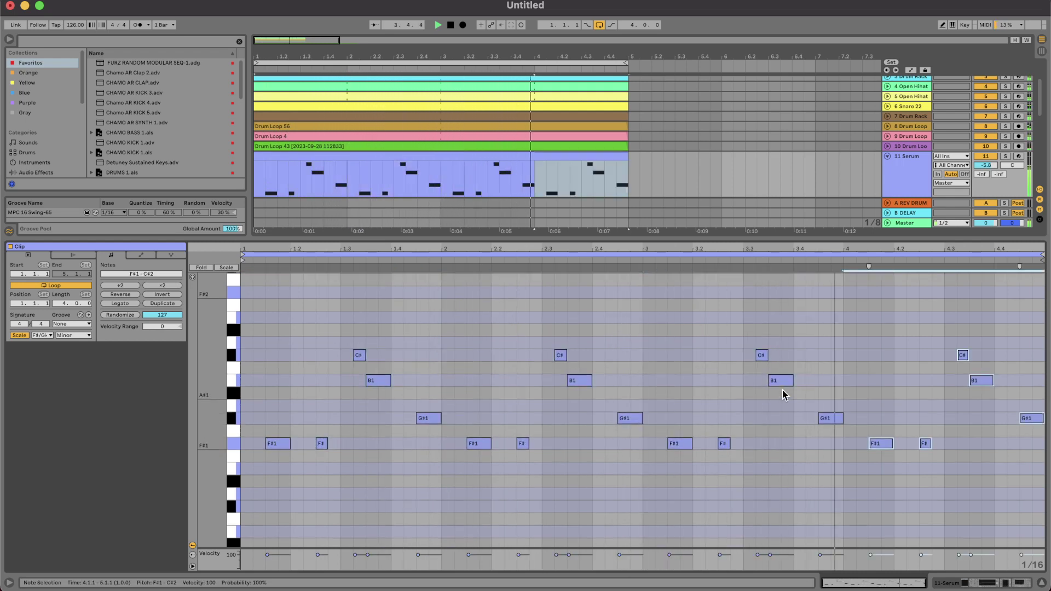
Move the second F#1 note of bar 2 to 2.2.4 and add a one-sixteenth F#1 at 2.2.2.
click(477, 428)
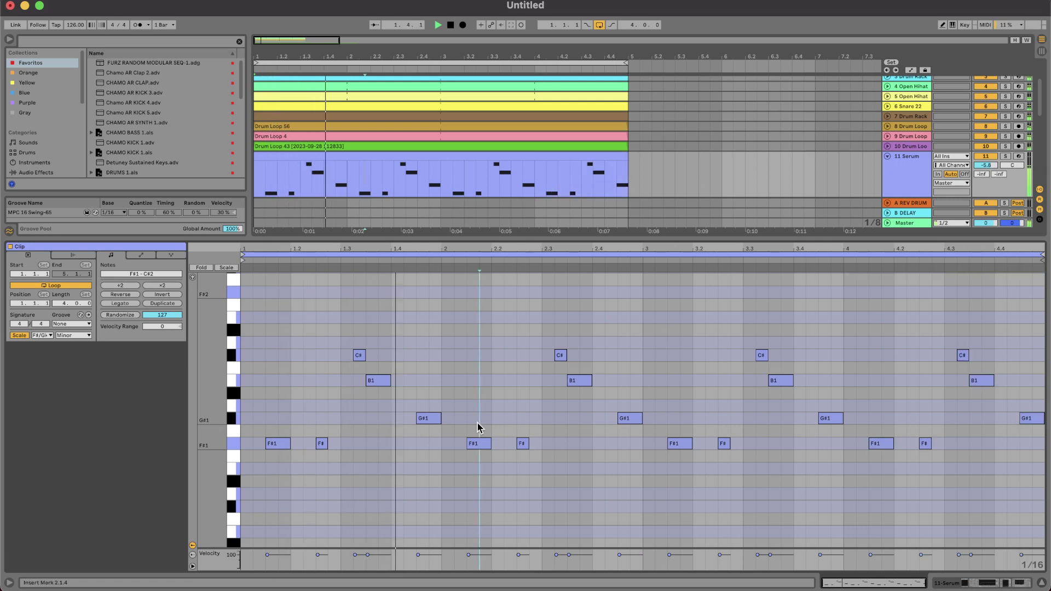
drag(522, 444, 535, 445)
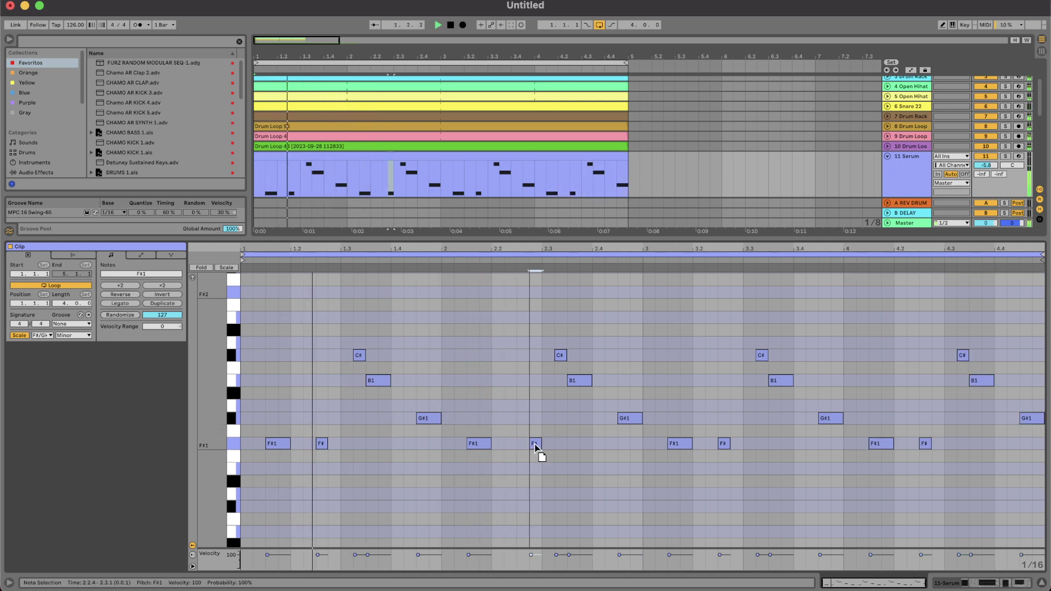
double_click(513, 444)
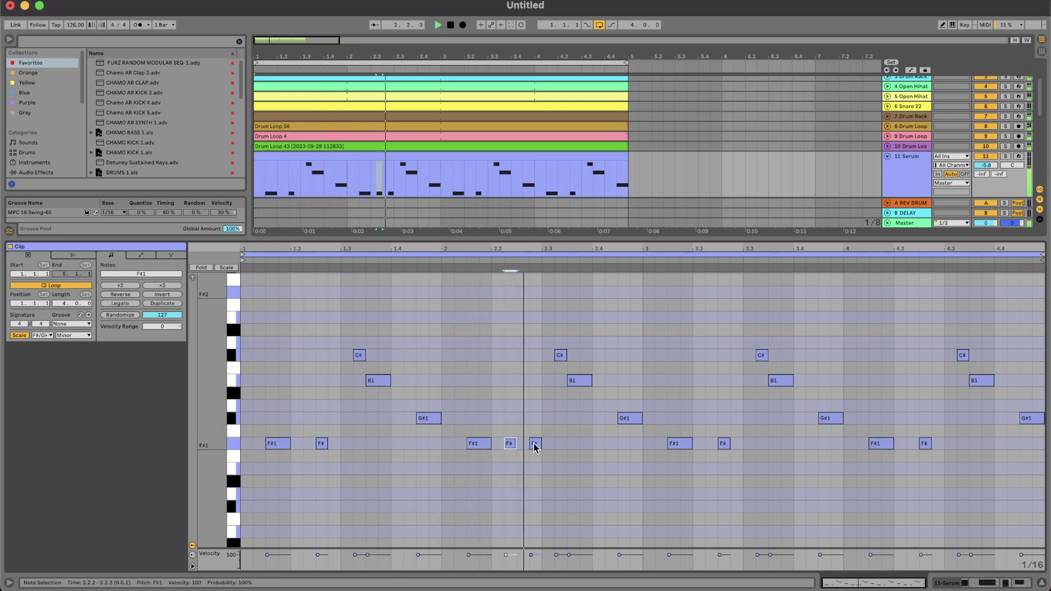
key(space)
Replace the B1 note in bar 2 with a one-sixteenth B1 at 2.3.4.
double_click(579, 381)
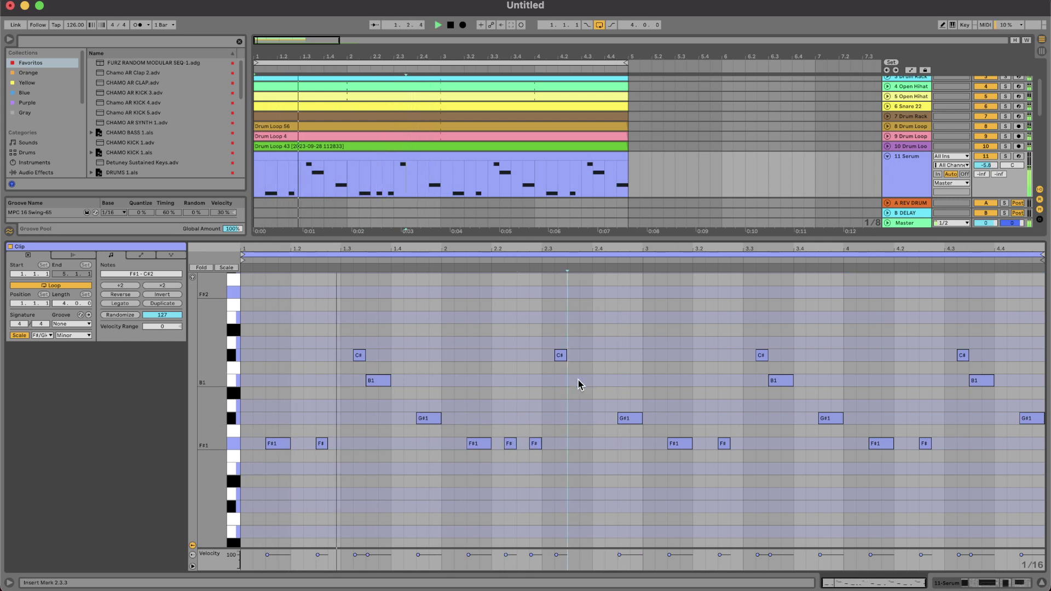
double_click(584, 380)
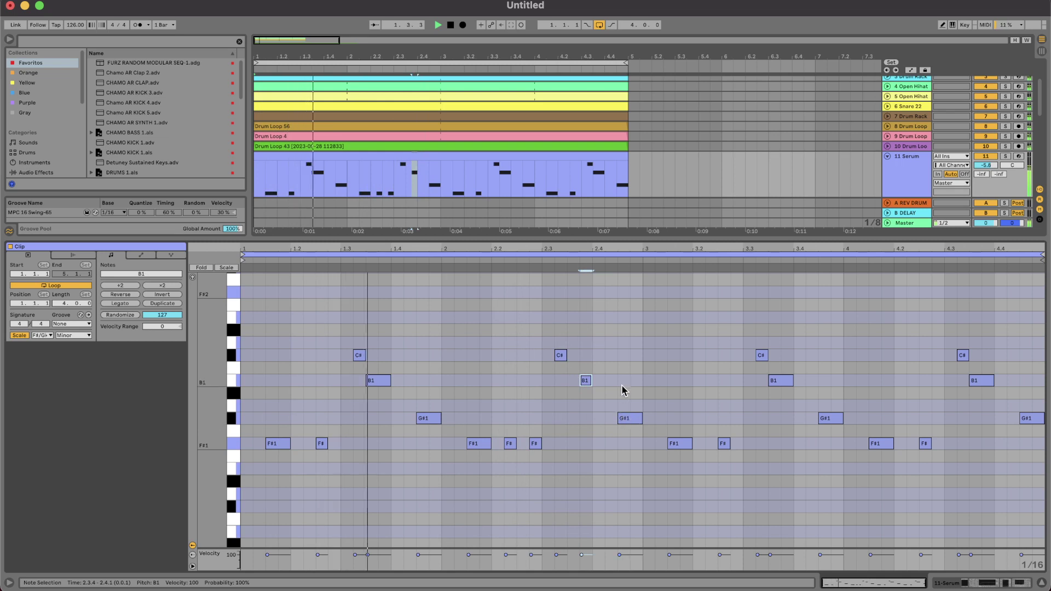
click(616, 358)
double_click(615, 357)
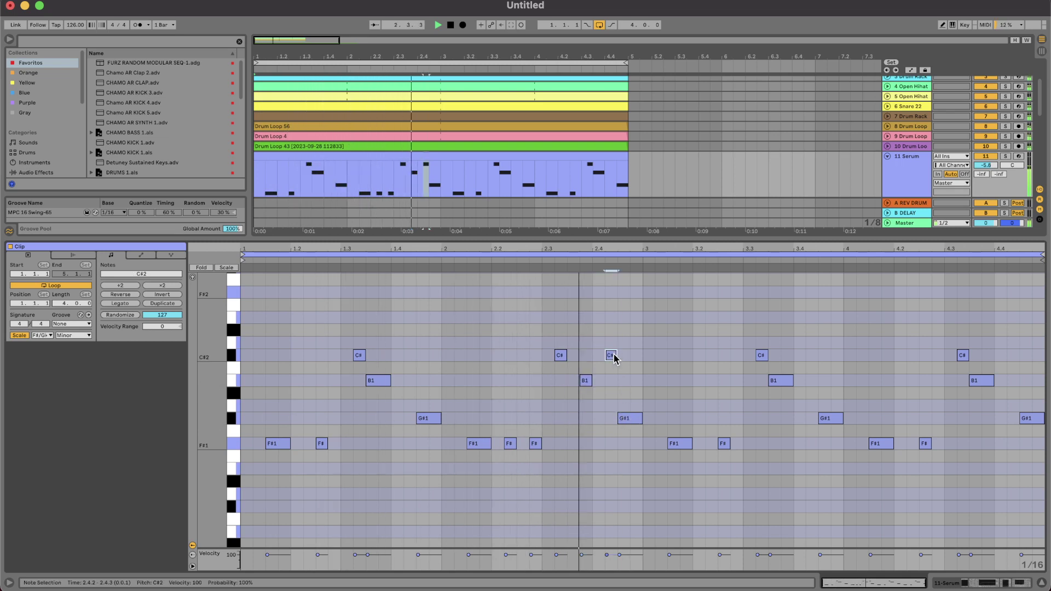
double_click(611, 355)
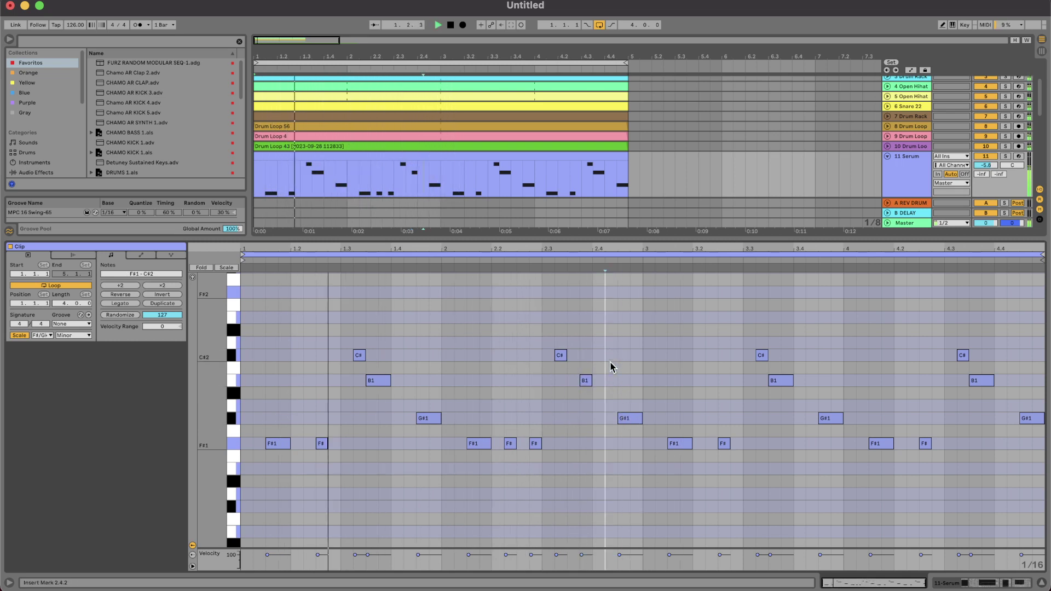
Lower the G#1 note at 2.4.3 to F#1, two sixteenths long.
drag(627, 420, 627, 445)
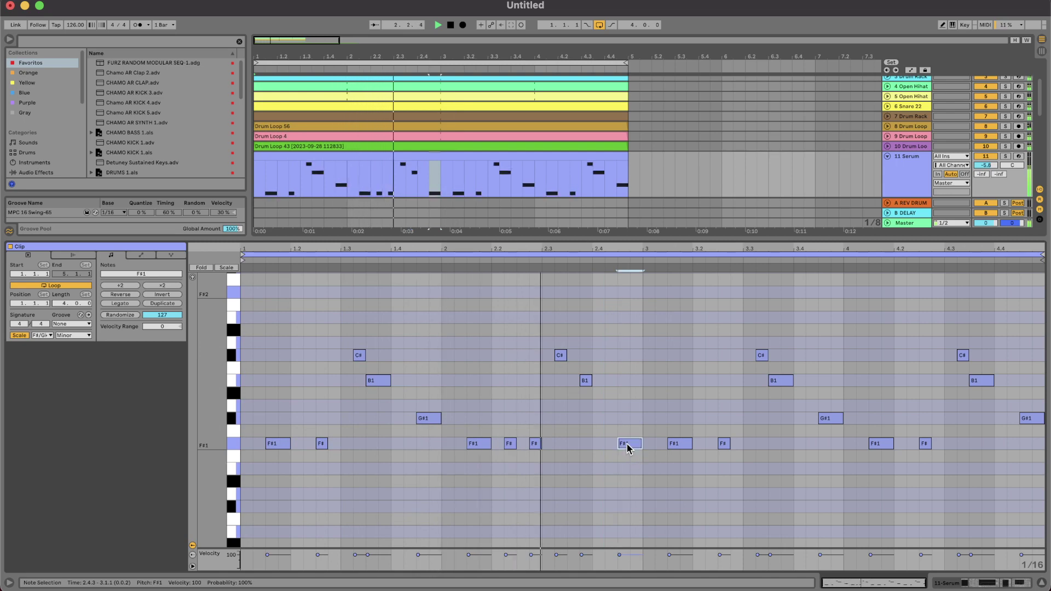
key(Right)
key(shift+Left)
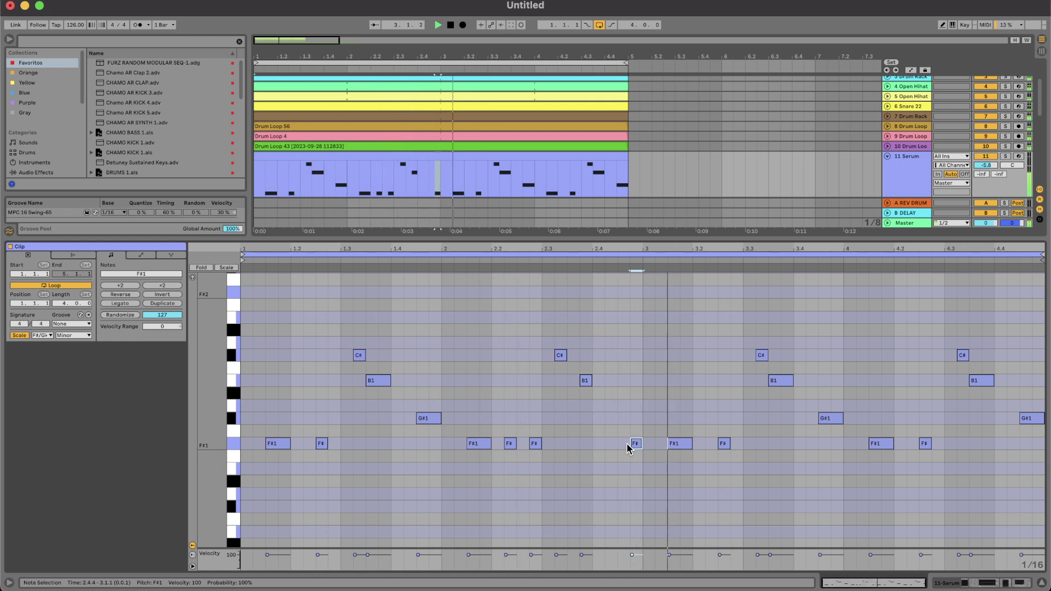
key(Left)
key(shift+Right)
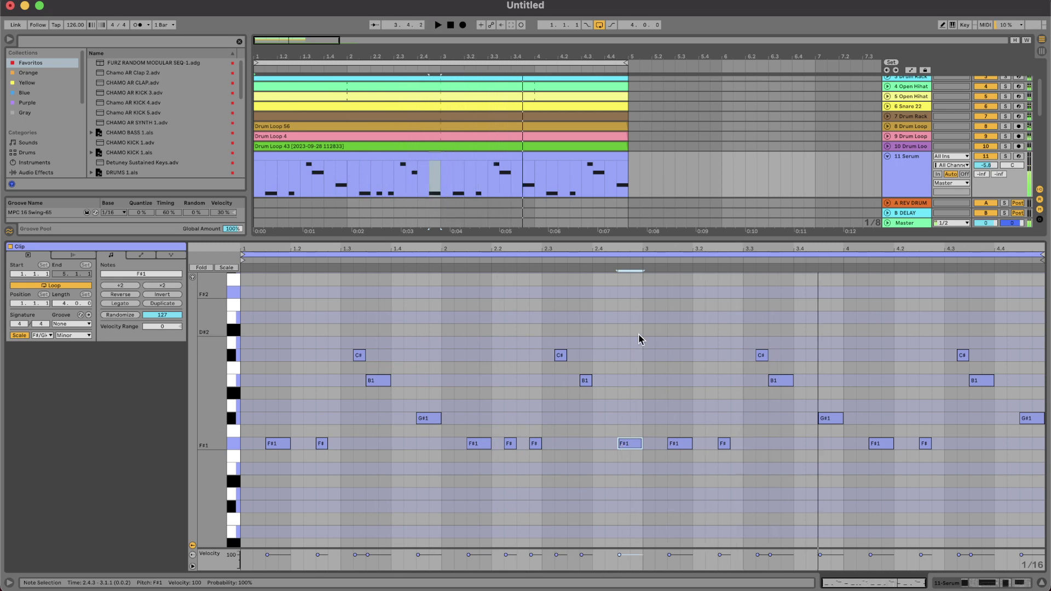
Stop playback and set the Serum clip's loop to its first two bars, then hide the clip editor.
drag(639, 335, 154, 478)
key(space)
key(super+l)
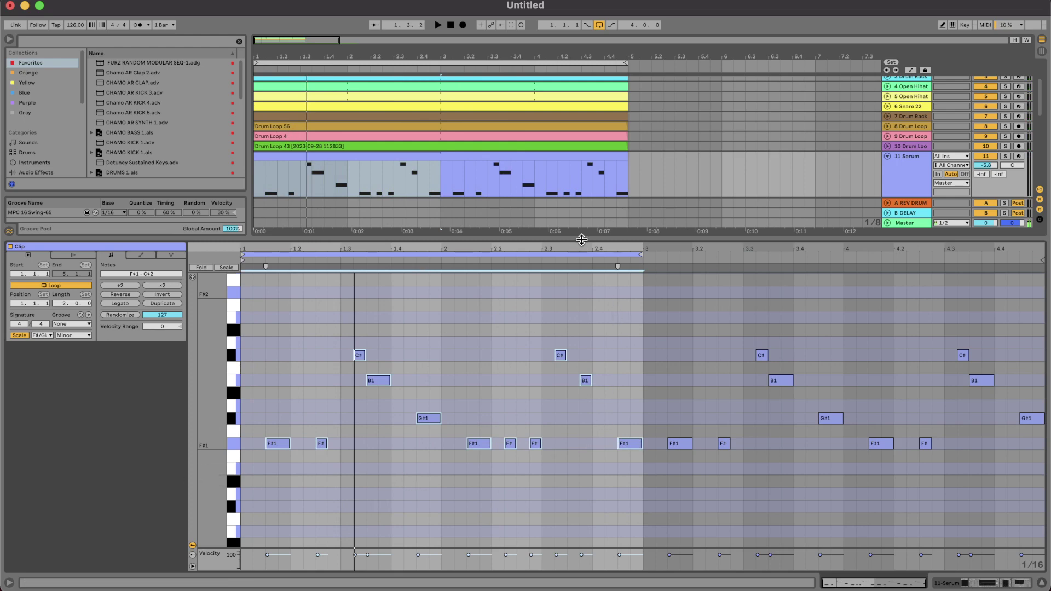
key(super+alt+l)
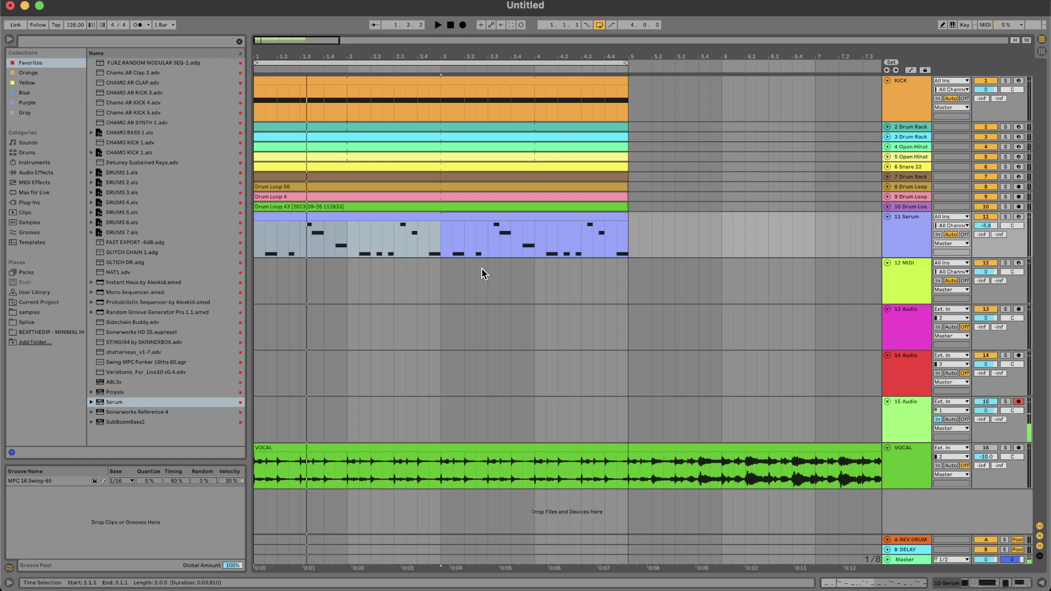
Show the Serum track's device chain and play the arrangement to listen to the bass line with the drums.
double_click(906, 232)
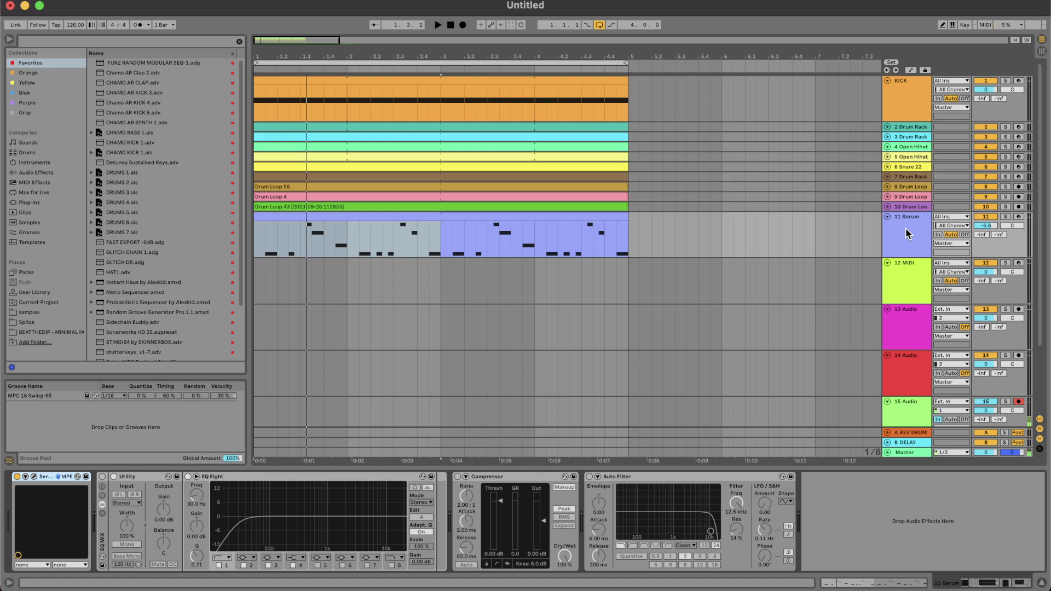
key(space)
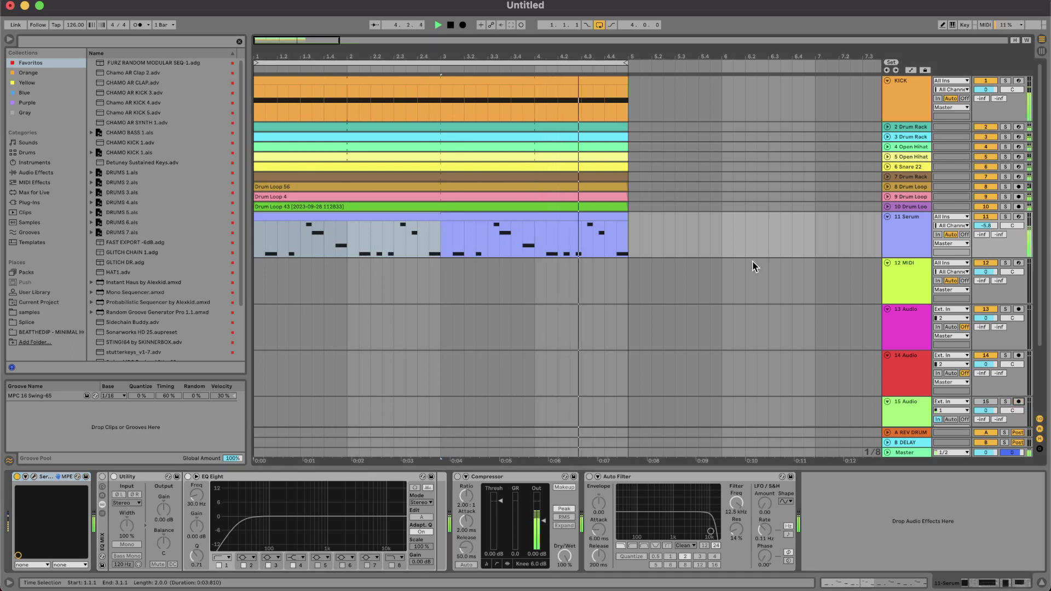
click(675, 228)
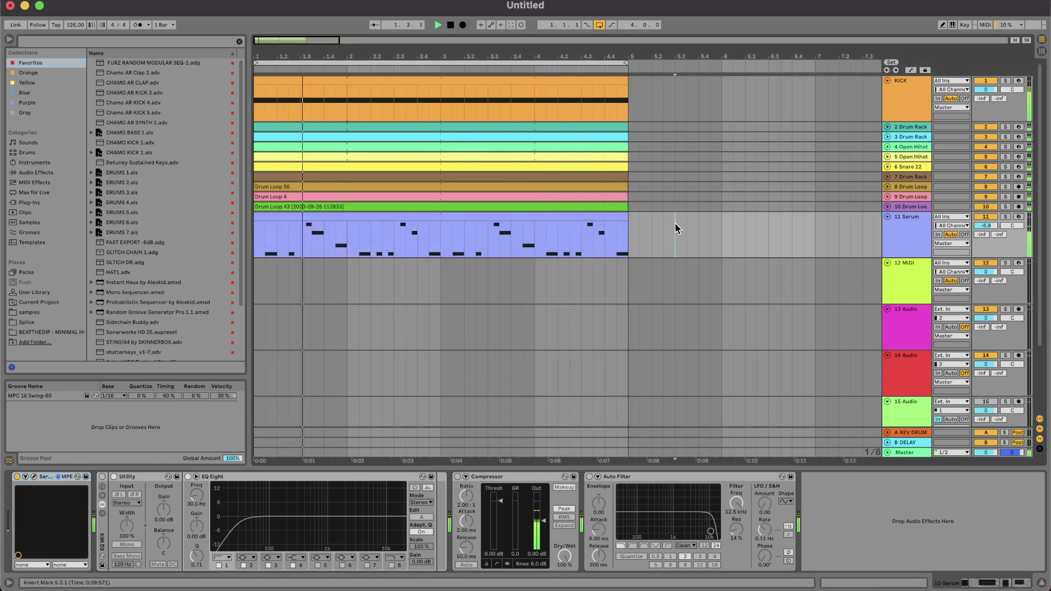
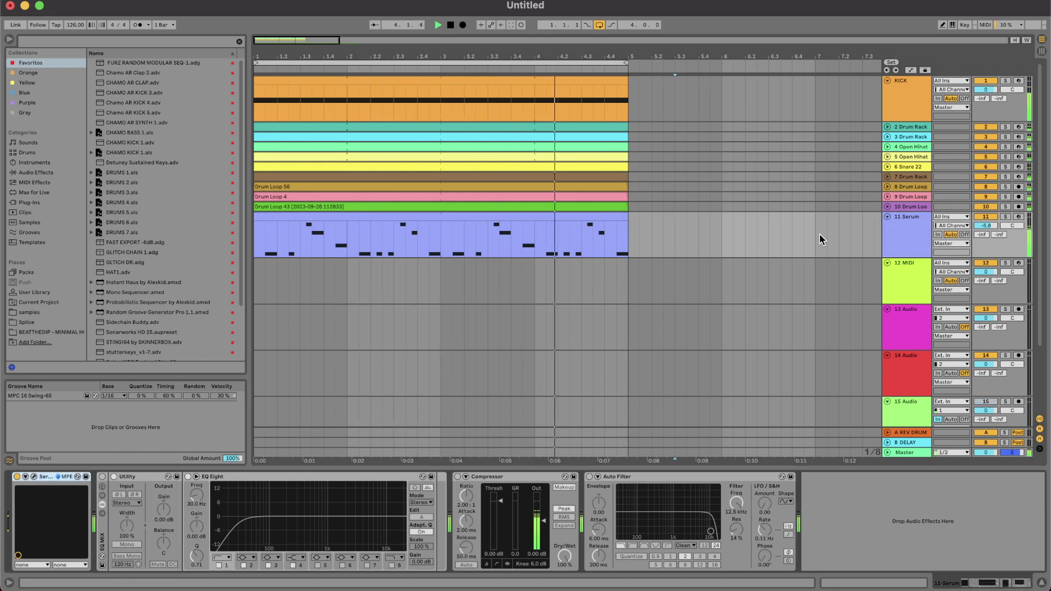
click(514, 217)
key(space)
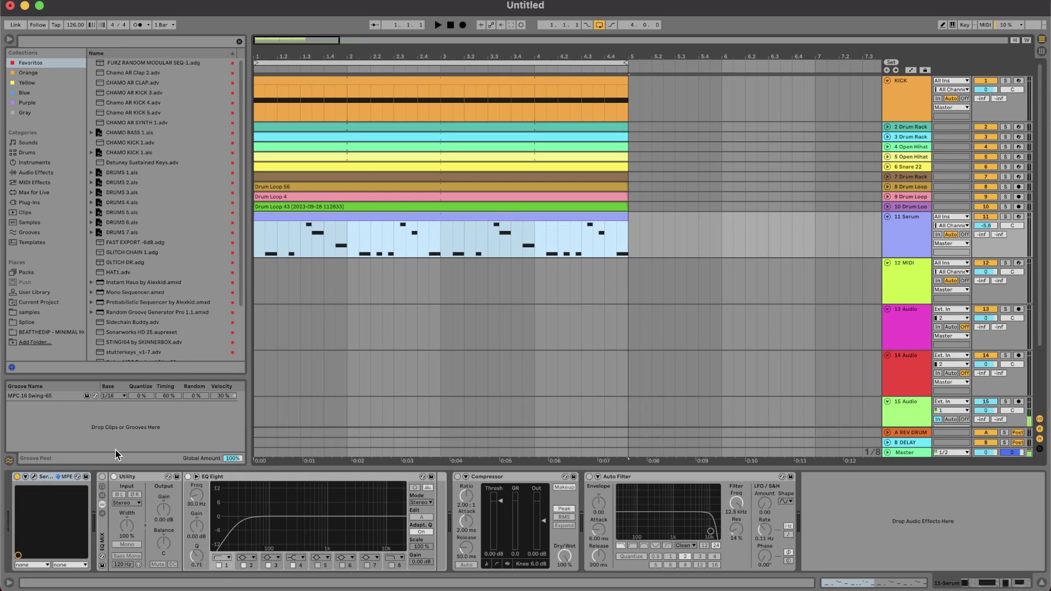
Open Serum, load the Bass Culture preset and close the plug-in window.
click(34, 478)
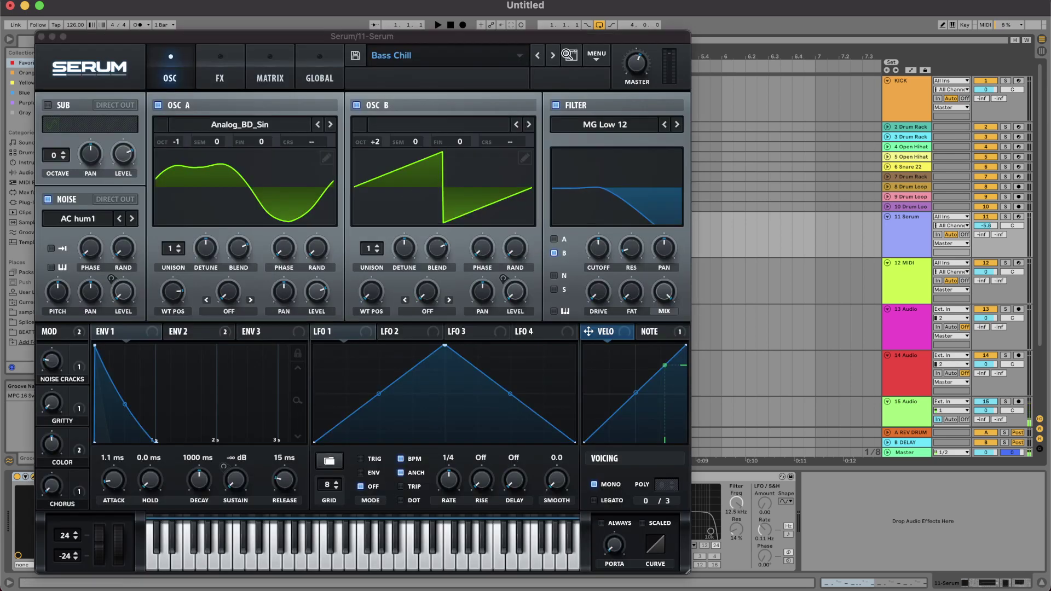
click(543, 287)
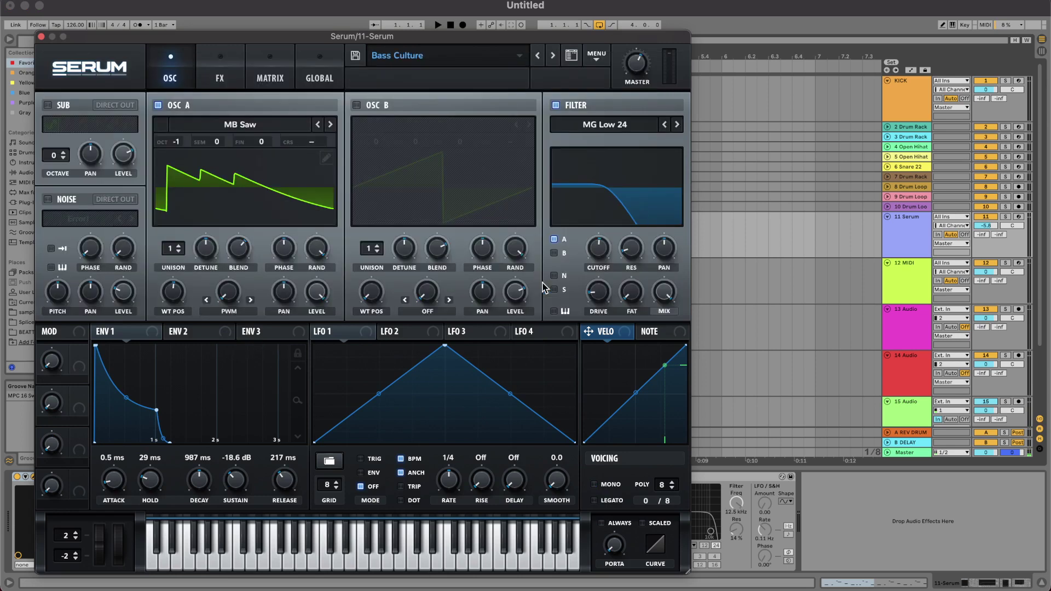
click(41, 37)
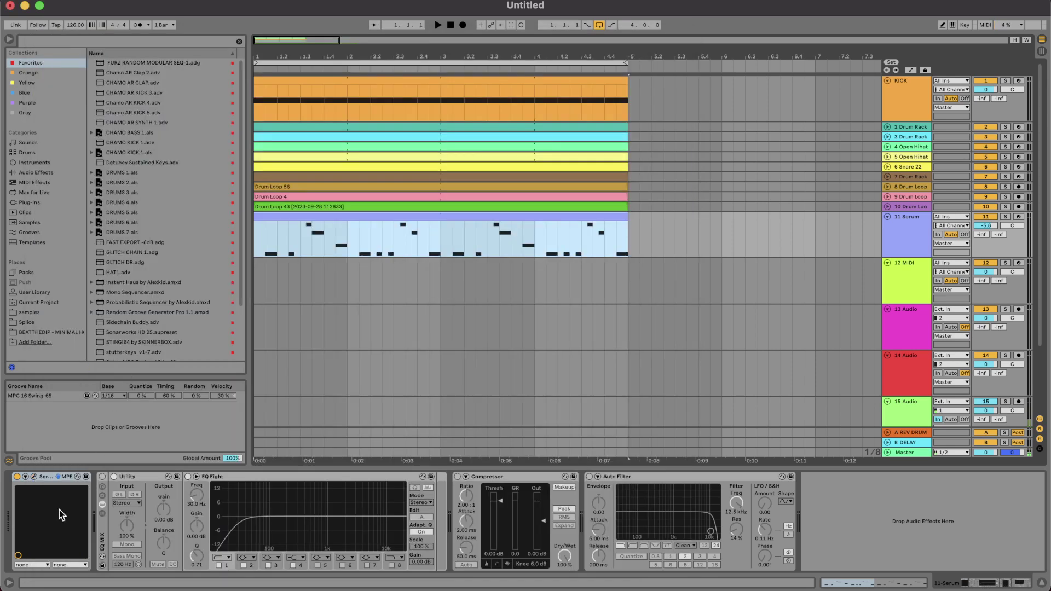
Expose Serum's Macro 1 to Macro 4 on the device in Configure mode while loading the Bass Dark preset.
click(26, 478)
click(105, 478)
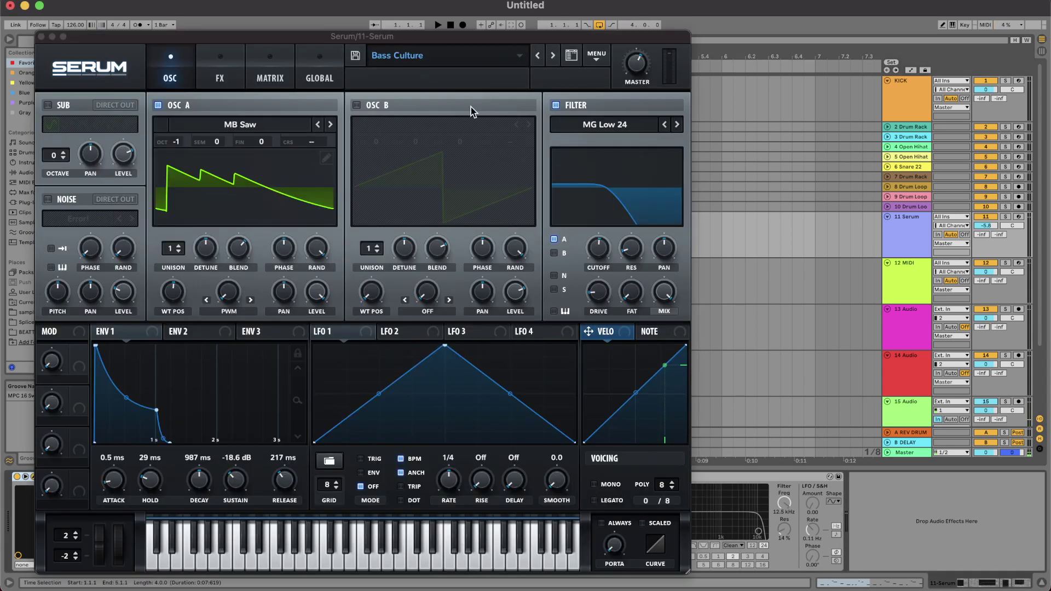
click(554, 56)
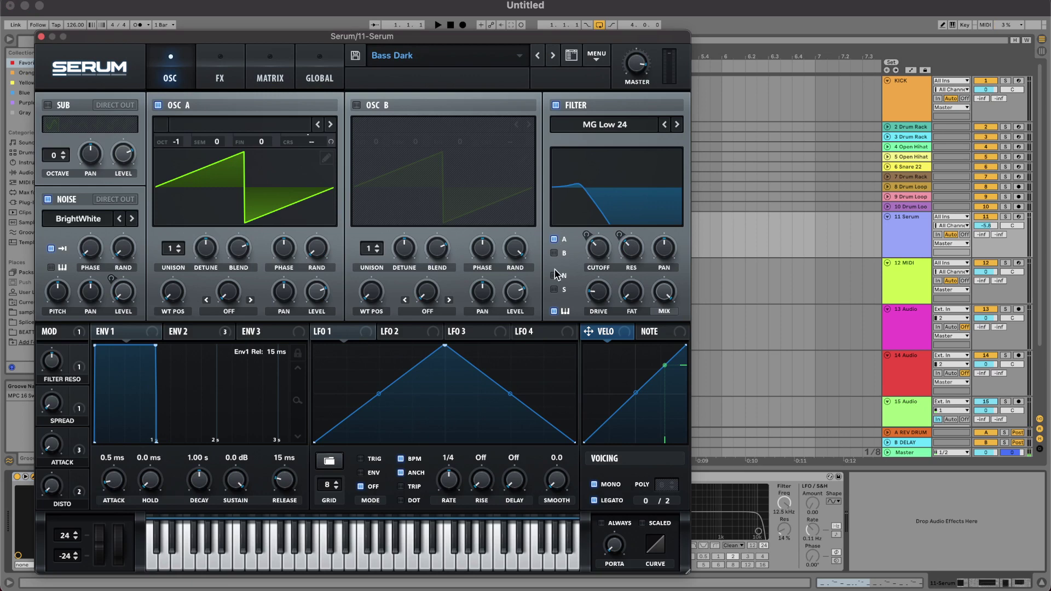
click(41, 37)
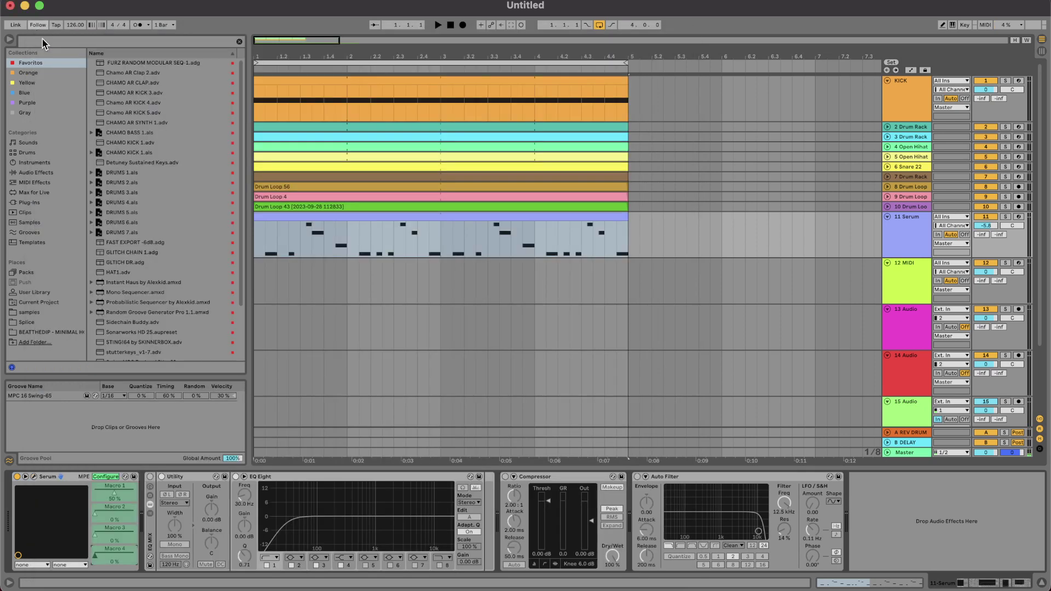
click(113, 481)
Play the arrangement, open Serum and audition the Bass Deep, Bass Dirty and Bass Drugs presets.
key(space)
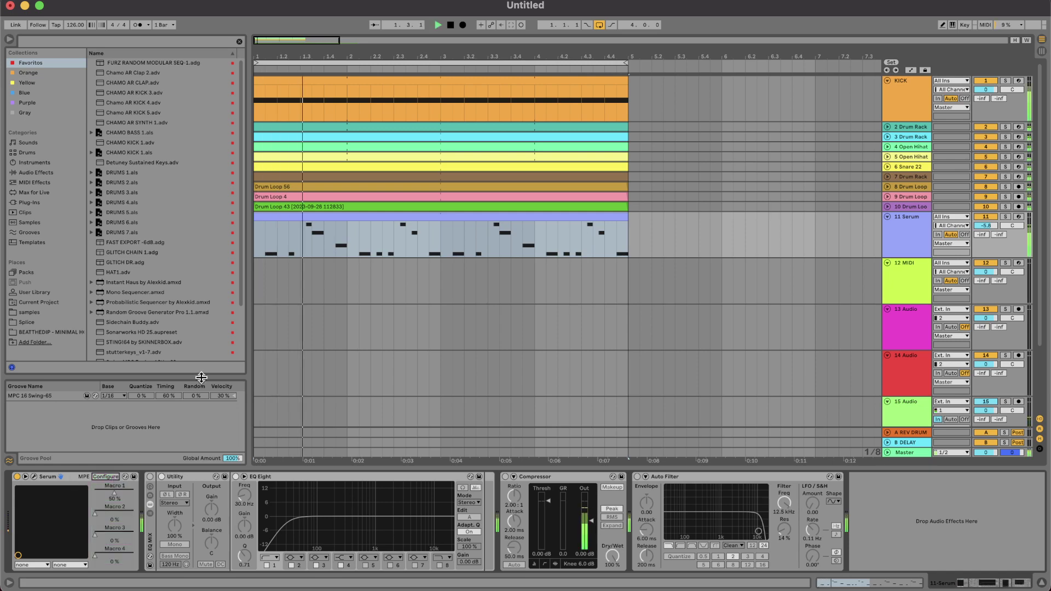
click(35, 477)
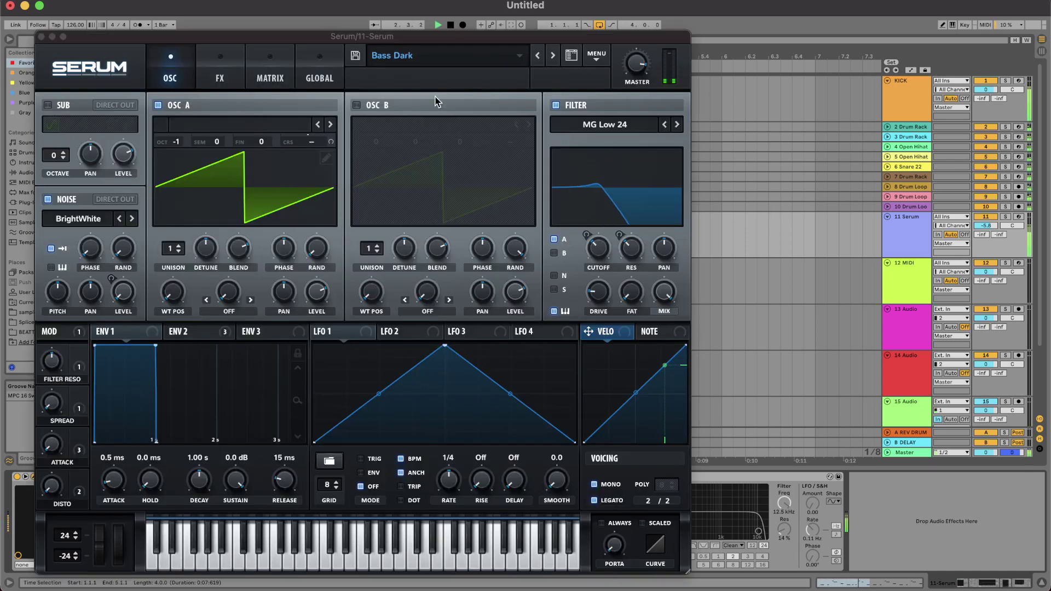
click(553, 56)
click(562, 287)
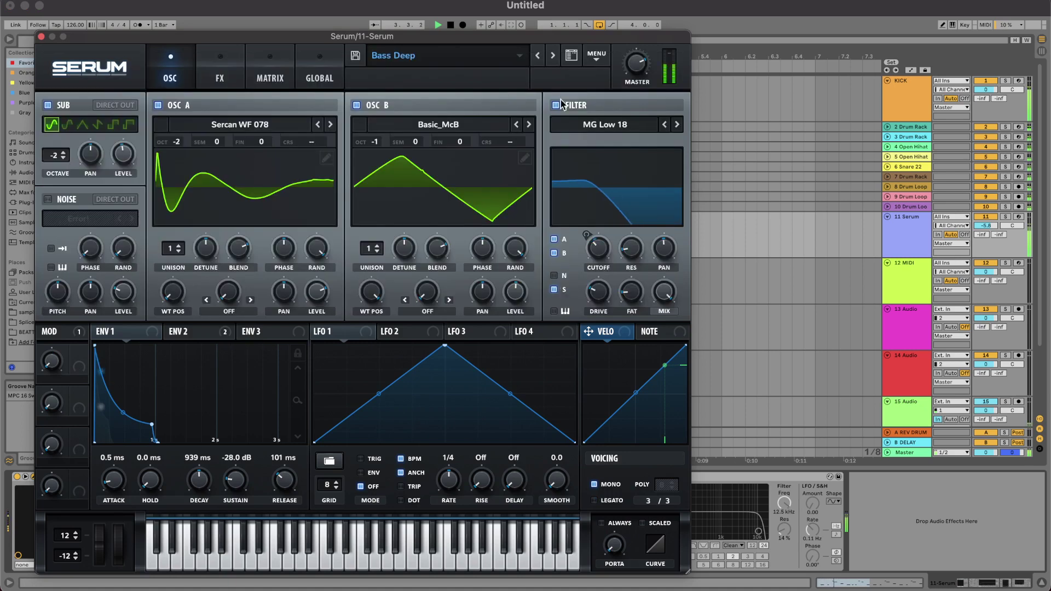
click(554, 56)
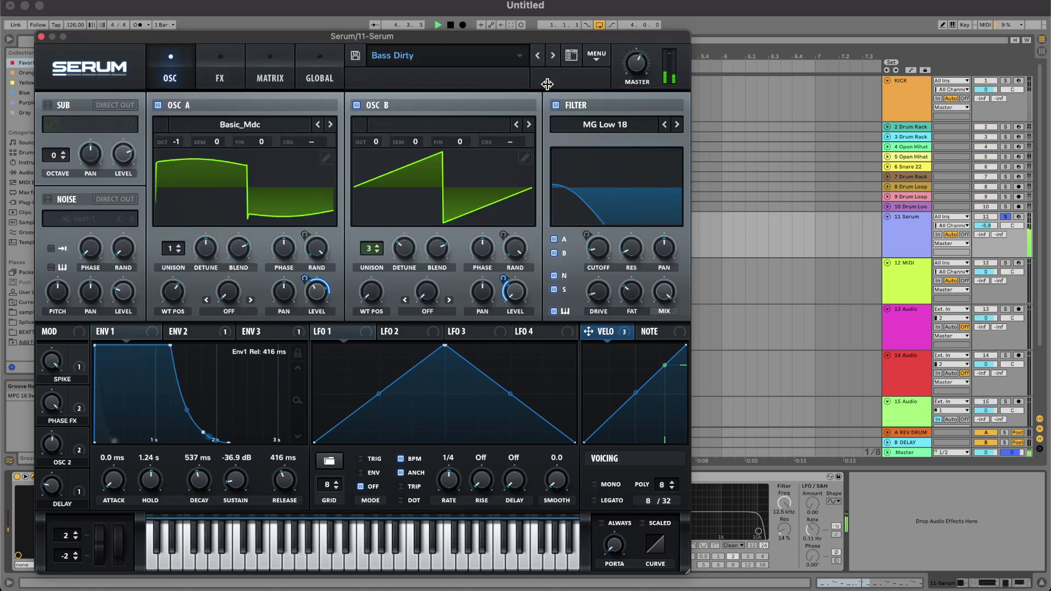
click(553, 57)
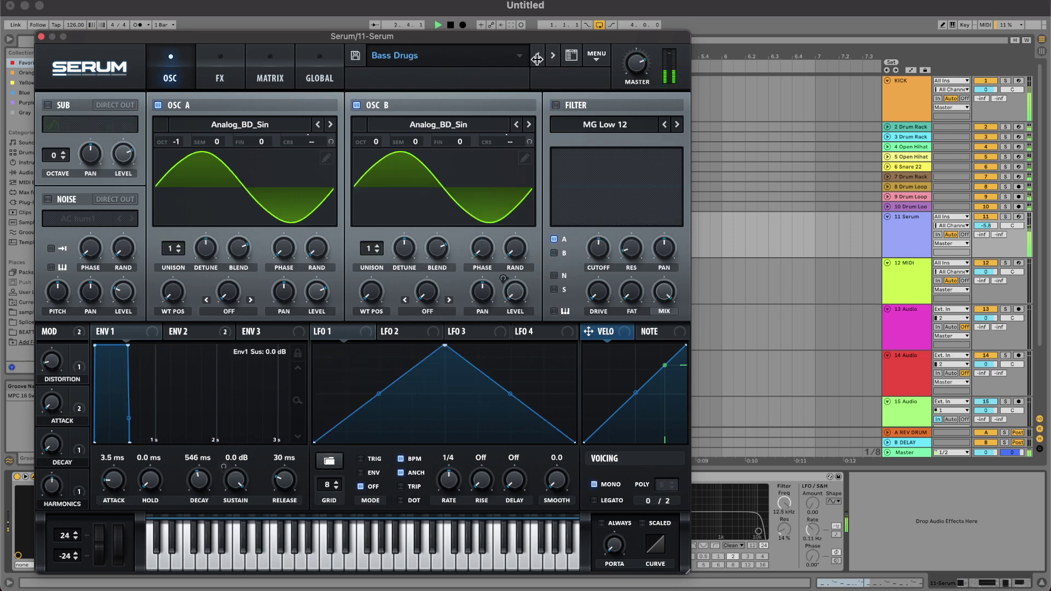
Audition the following Serum presets Bass Electric, Bass Fish and Bass Funky against the drums, dismissing any missing-noise alert.
click(553, 55)
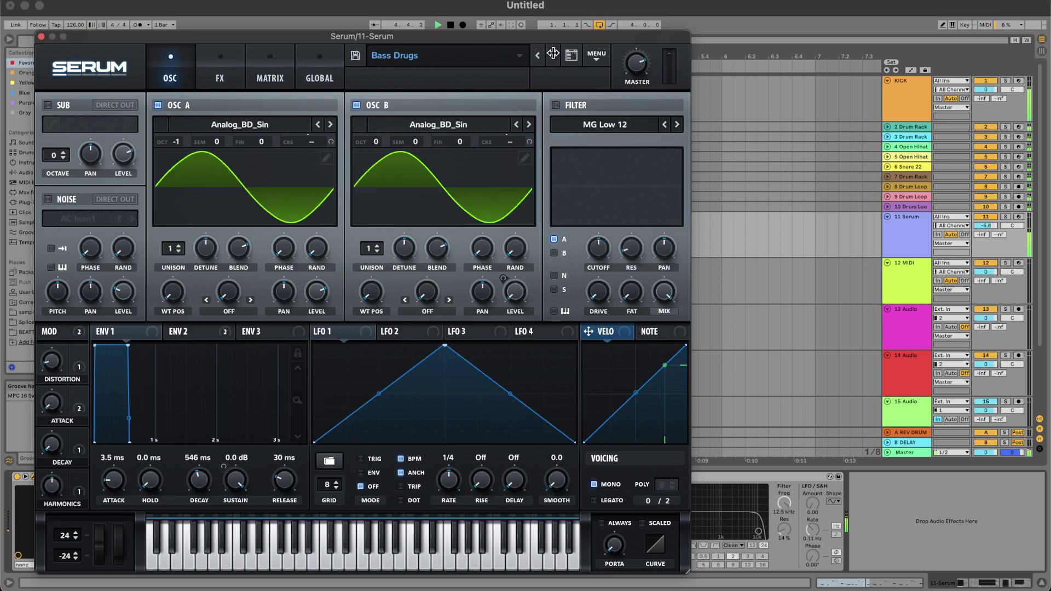
click(553, 53)
click(553, 55)
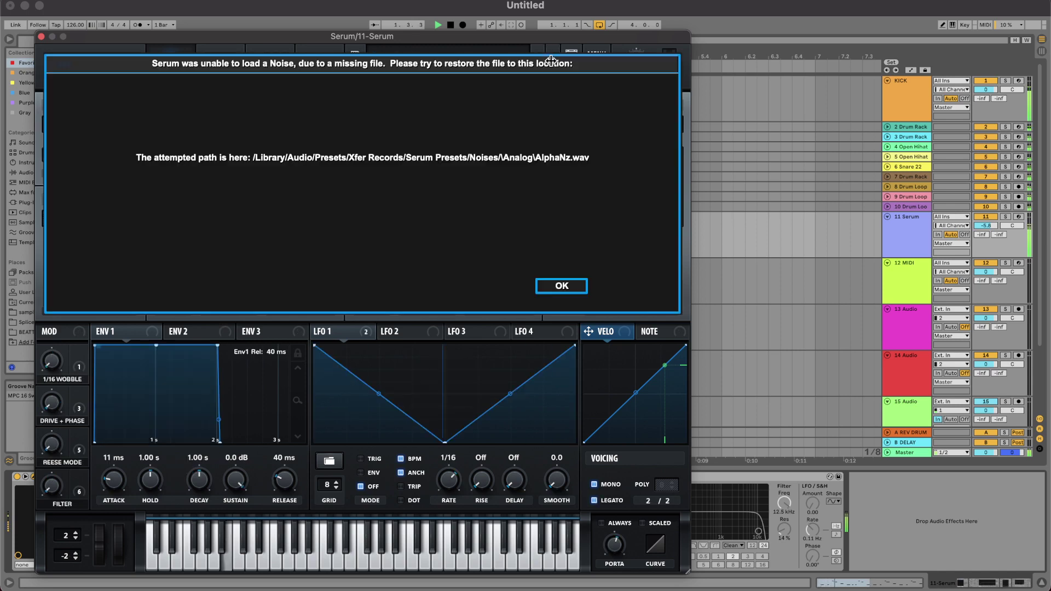
click(559, 289)
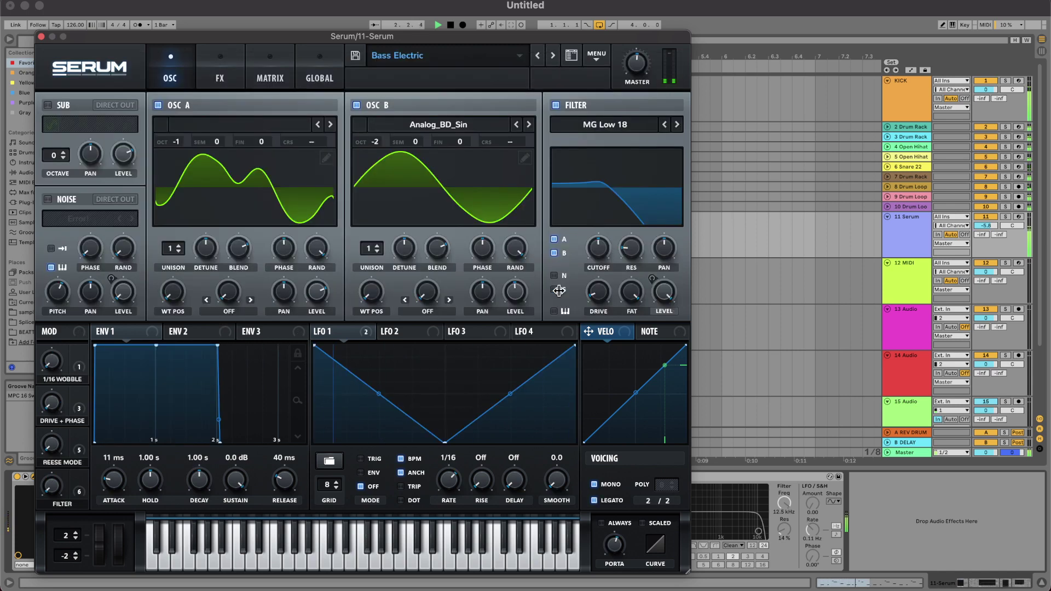
click(553, 54)
click(553, 55)
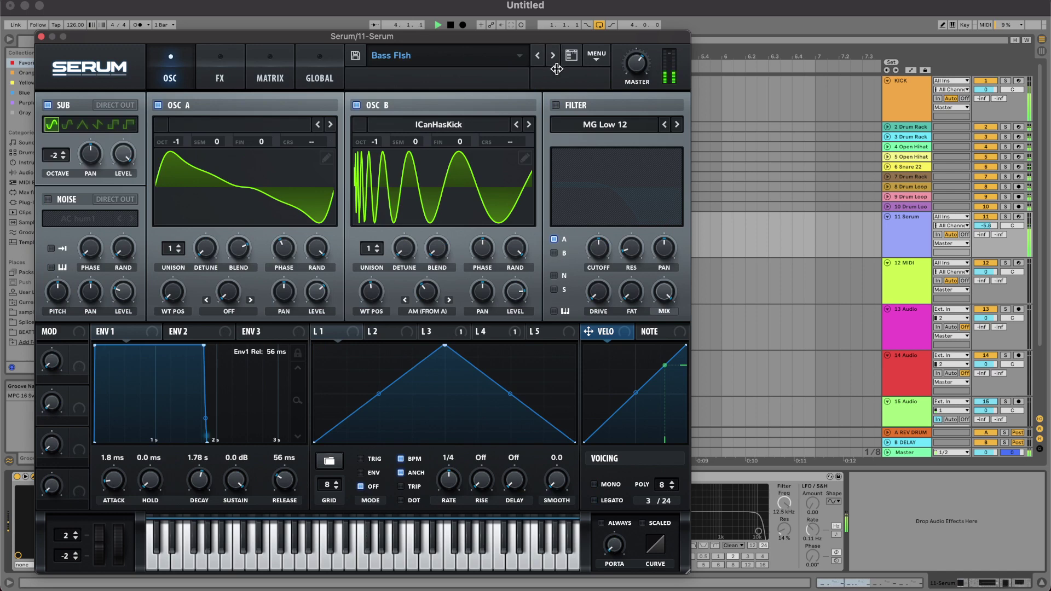
click(552, 56)
click(553, 55)
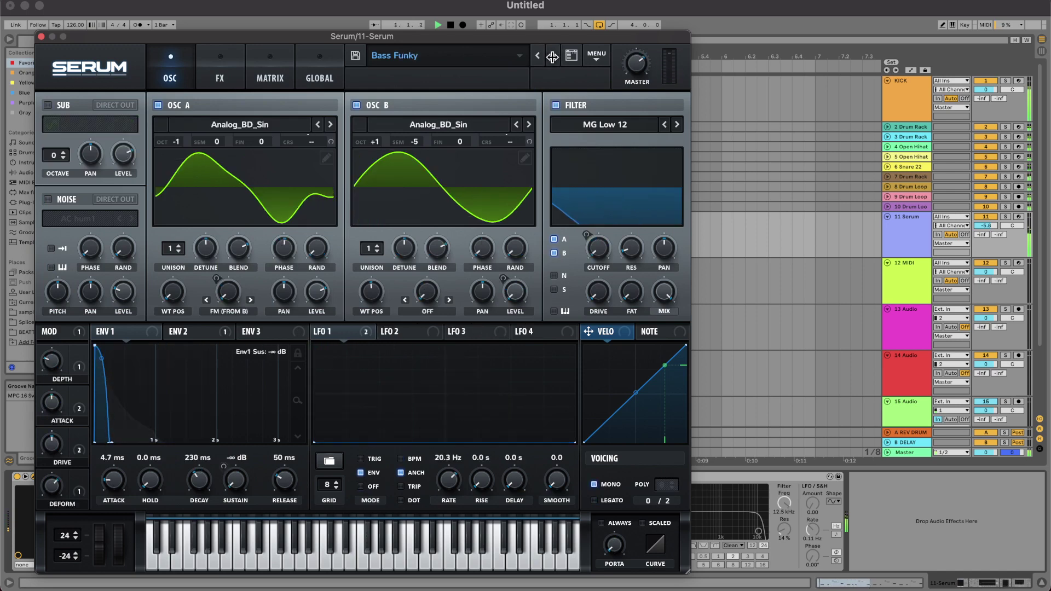
Continue auditioning Serum's bass presets through Bass Hype to Bass Iced, dismissing the missing-noise alerts.
click(552, 55)
click(553, 56)
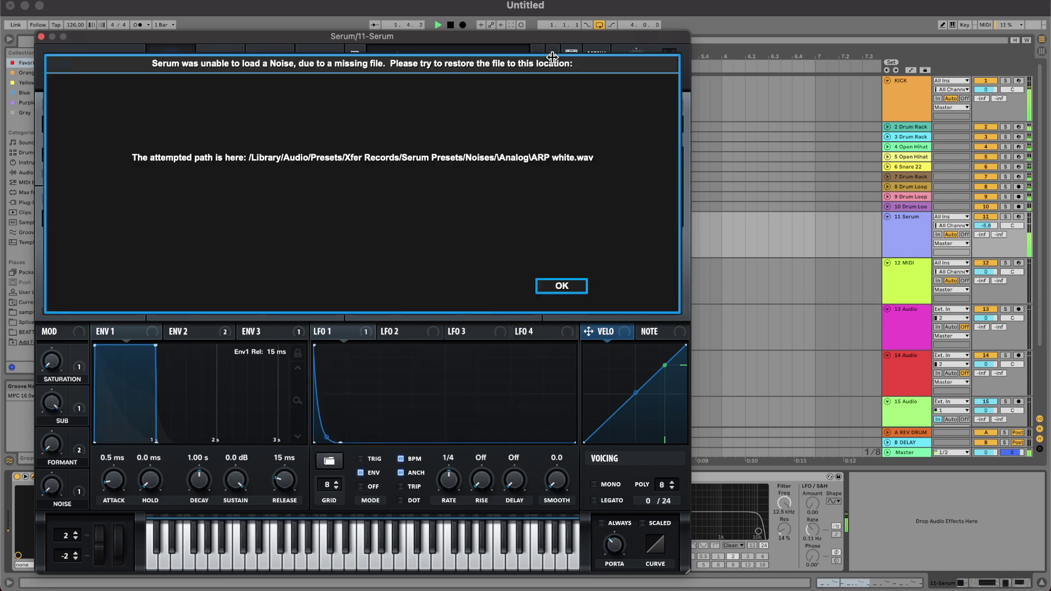
click(560, 285)
click(555, 55)
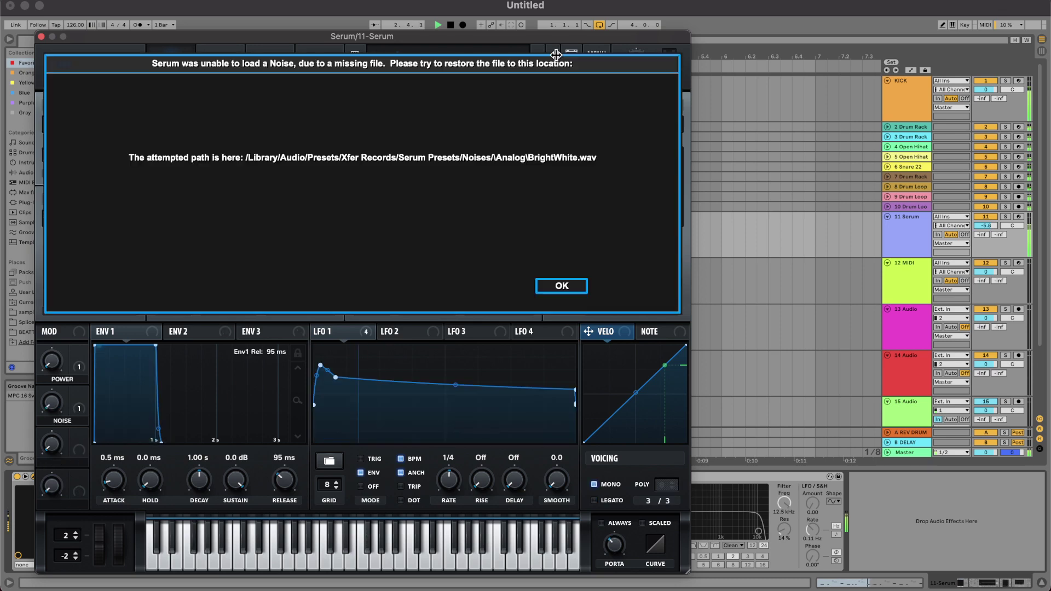
click(561, 286)
click(552, 56)
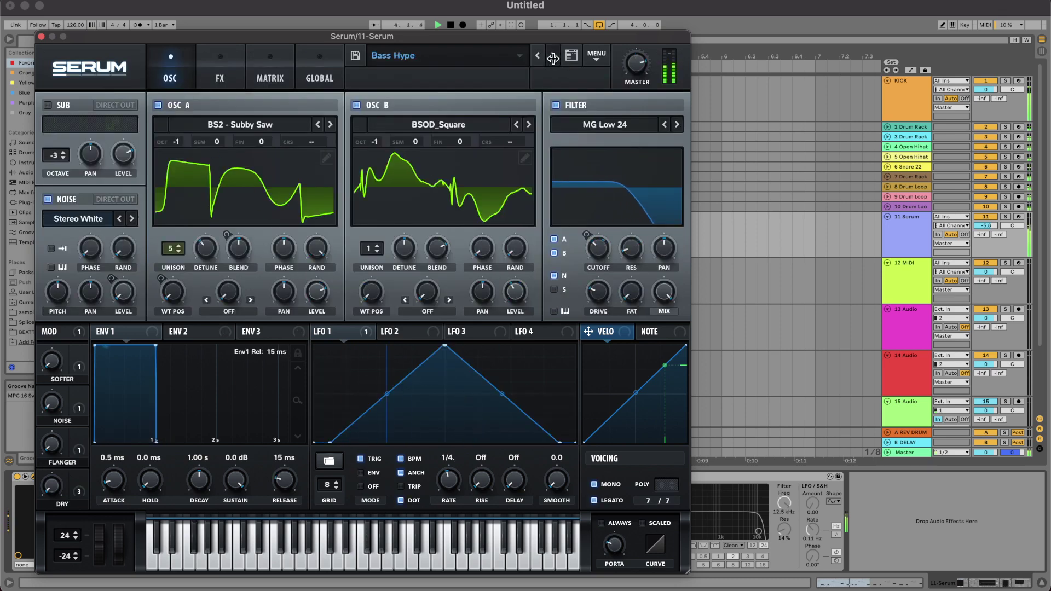
click(552, 55)
click(564, 285)
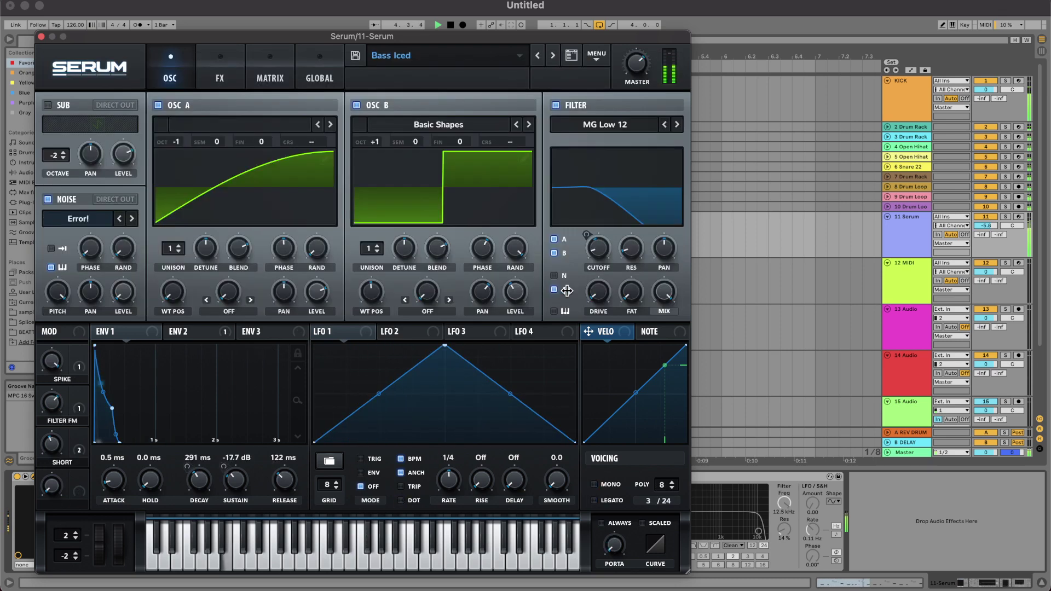
Load the Bass Mau P preset in Serum and close the plug-in window.
click(552, 55)
click(552, 56)
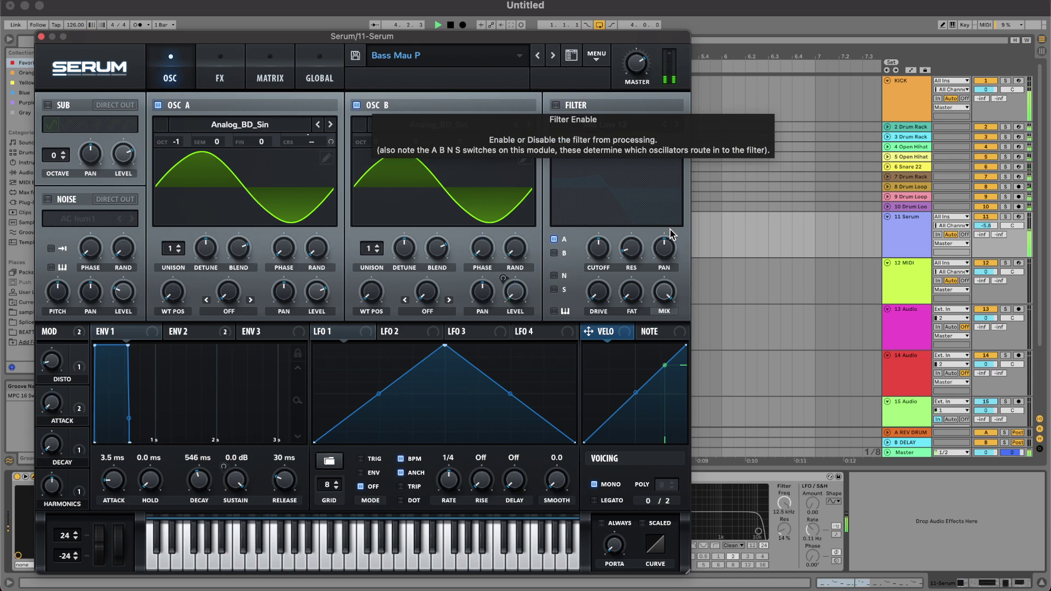
click(758, 239)
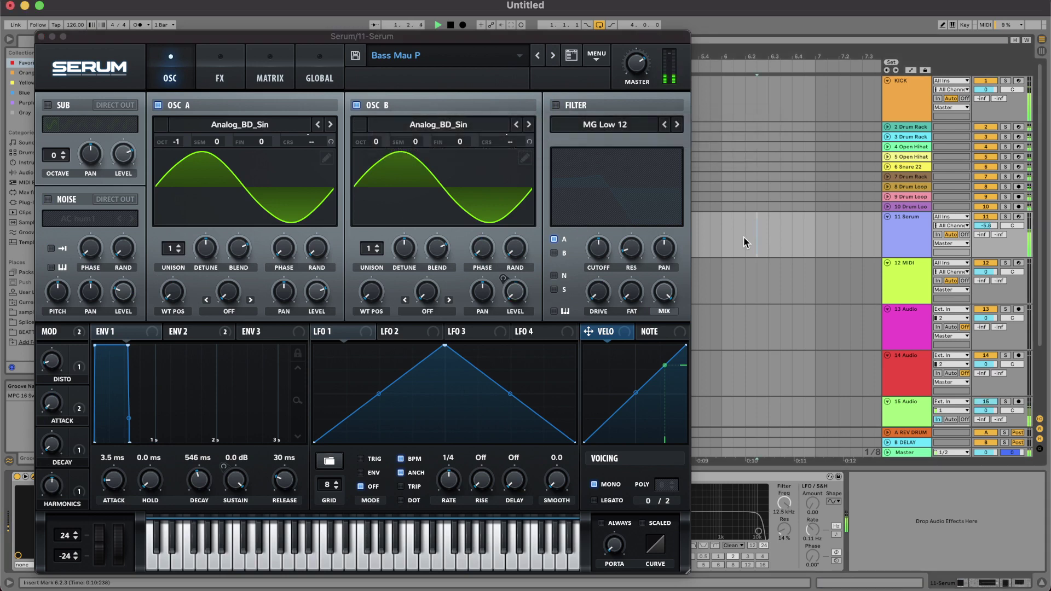
click(41, 37)
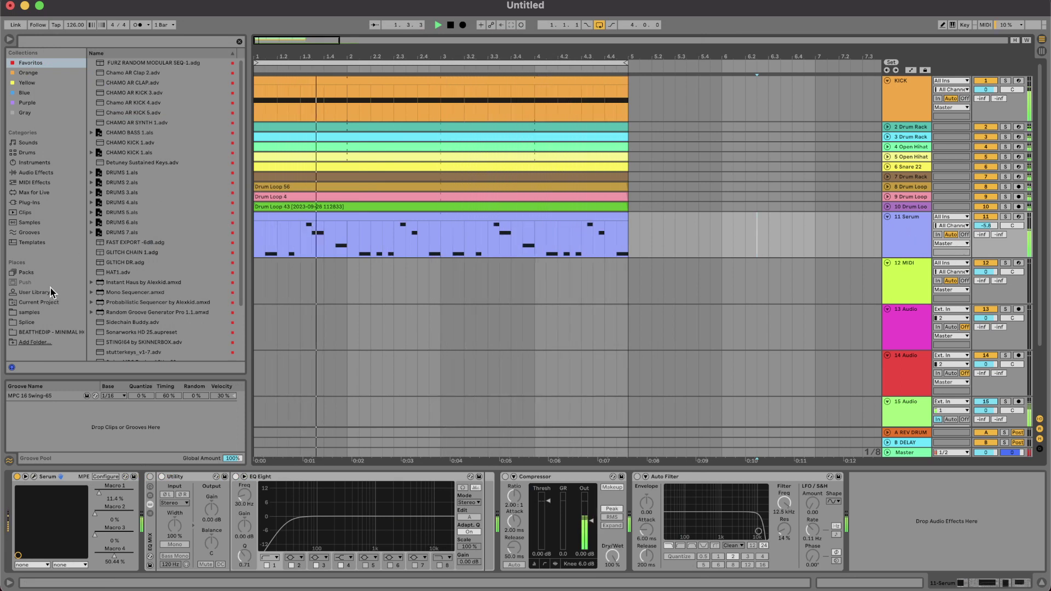
Show the samples folder in the browser and set the Serum track's volume to -4.8 dB.
click(38, 311)
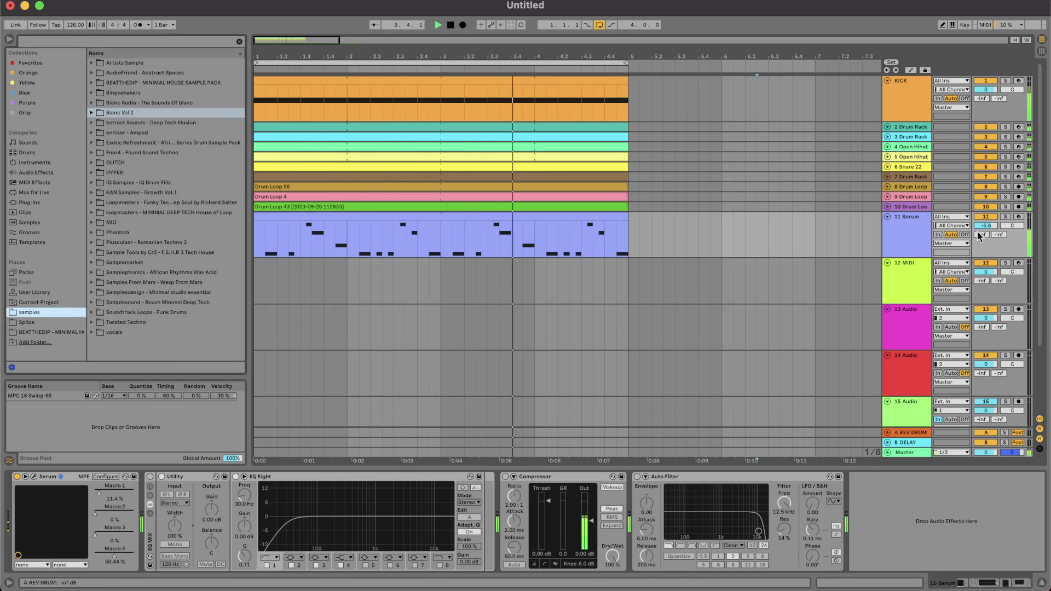
drag(978, 228, 978, 230)
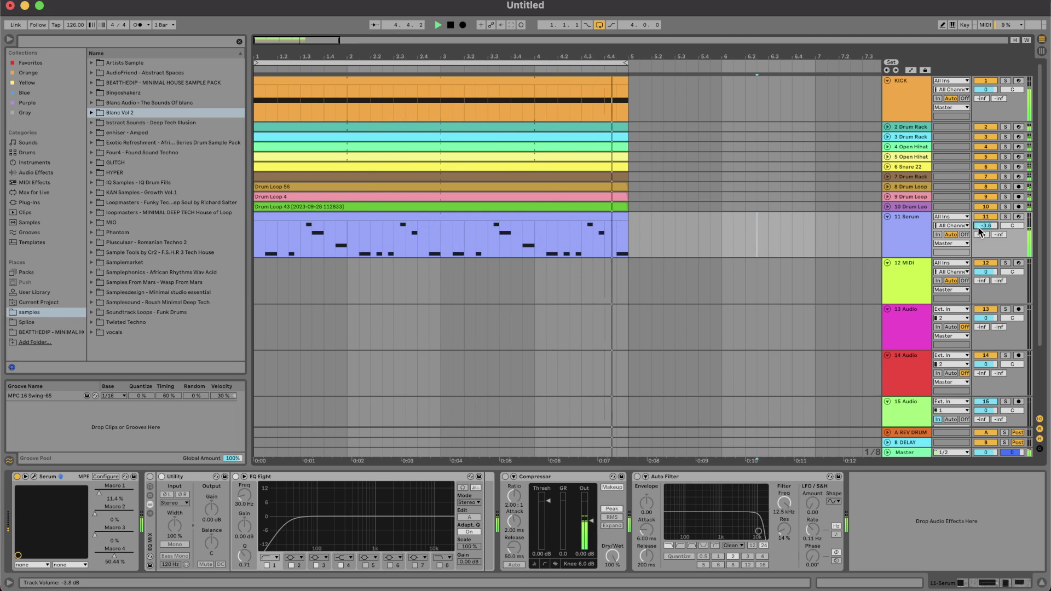
Examine the Bass Mau P preset's effects in Serum, including the distortion drive, and close the plug-in window.
click(34, 477)
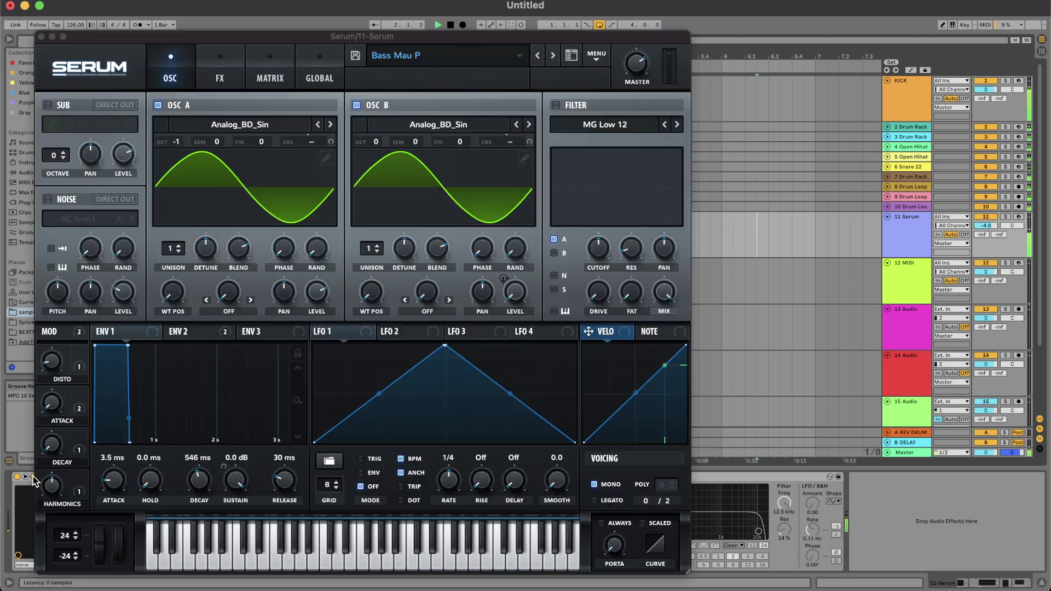
click(221, 62)
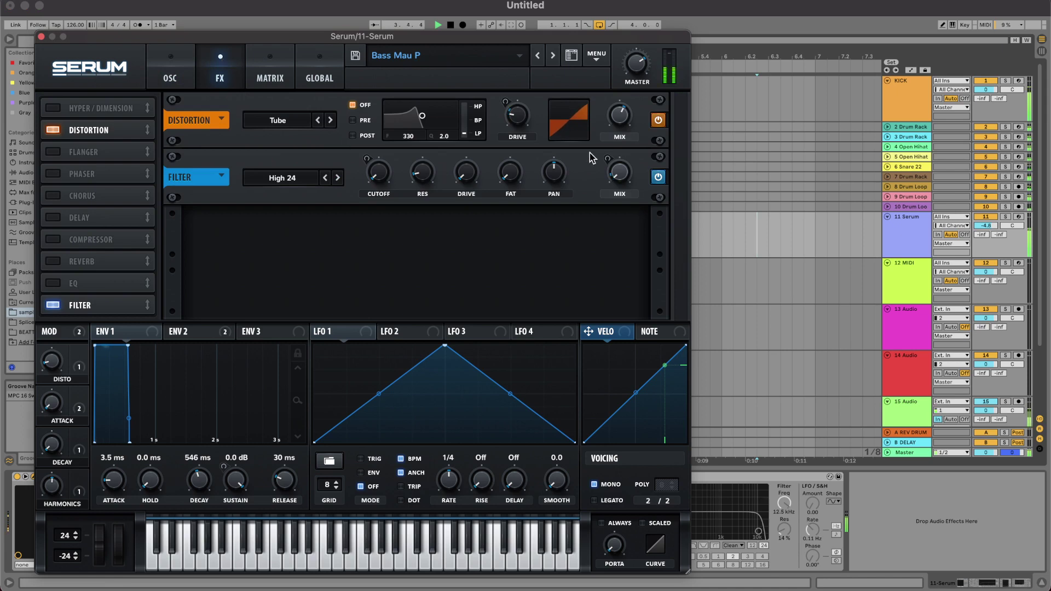
mouse_move(523, 121)
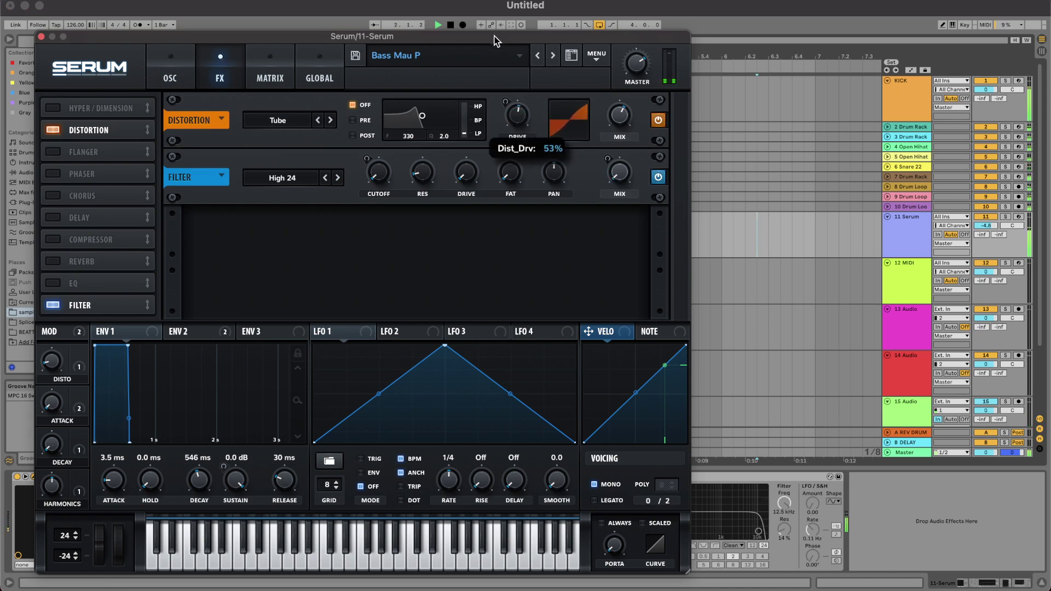
click(41, 37)
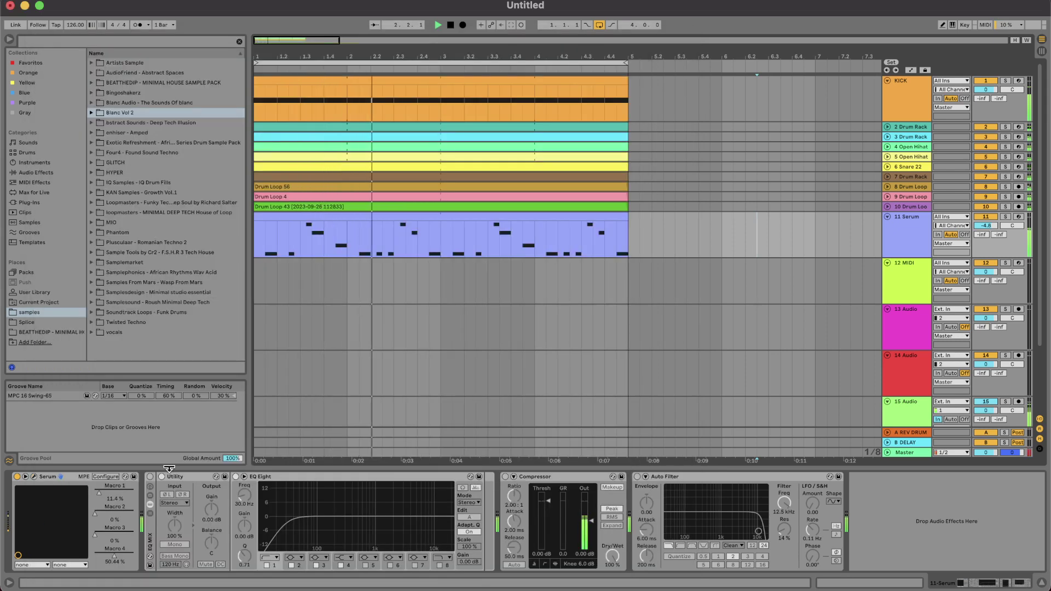
Activate the EQ MIX rack on the Serum track and disable EQ Eight's low-cut band 1.
click(149, 477)
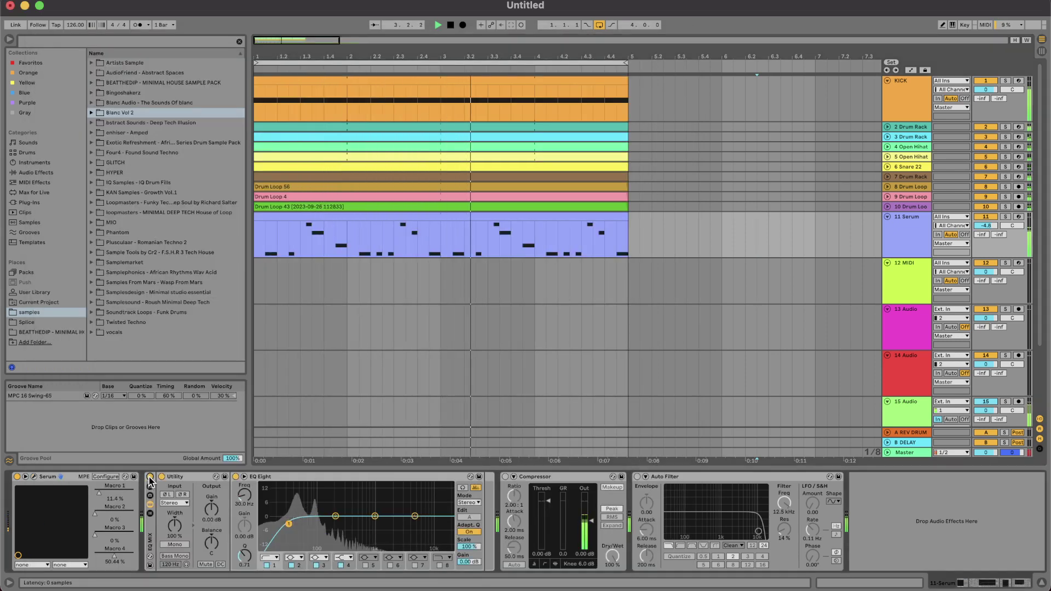
click(266, 565)
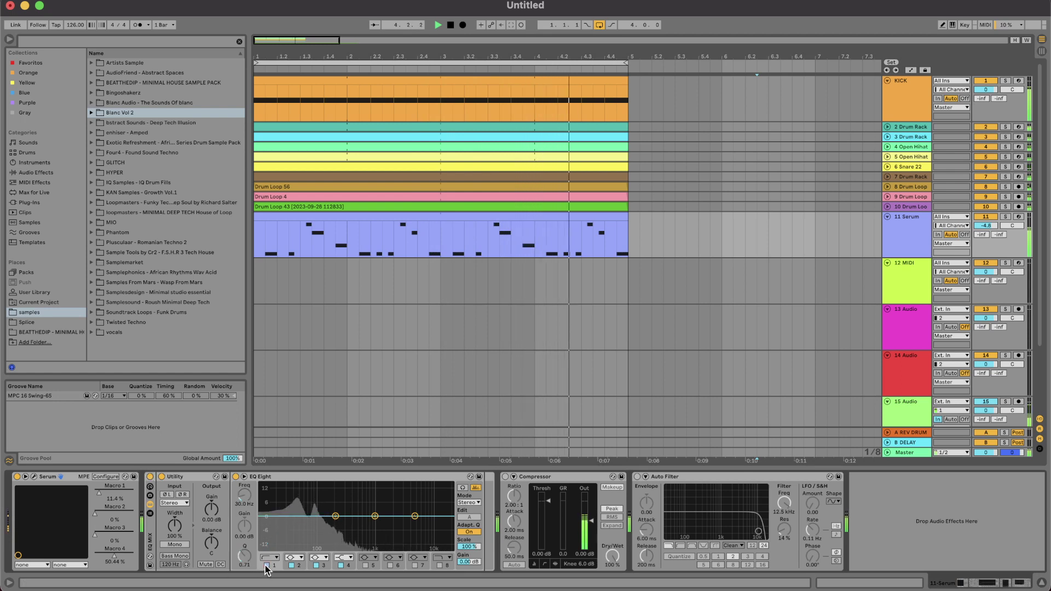
Set EQ Eight's band 2 to a narrow cut at 100 Hz with -4.00 dB gain and a Q of 6.42.
click(335, 516)
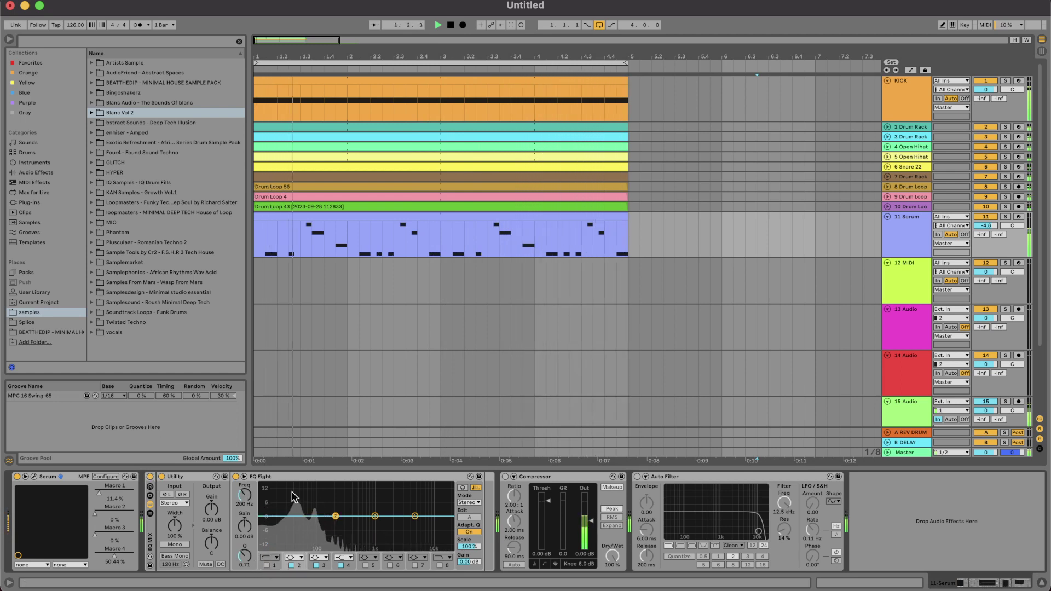
click(246, 495)
text(100)
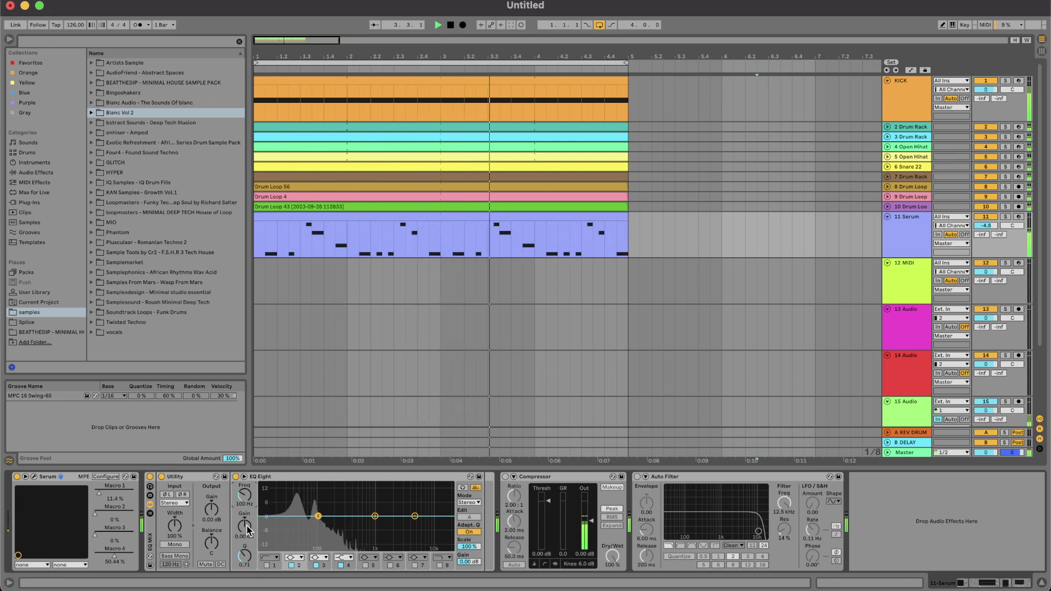
drag(245, 556, 247, 530)
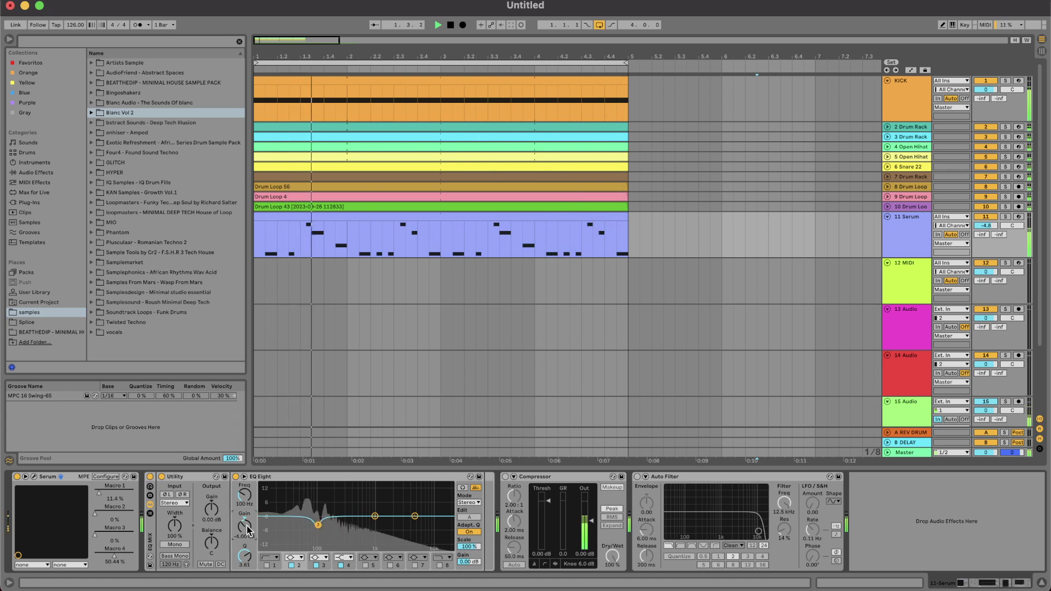
click(243, 558)
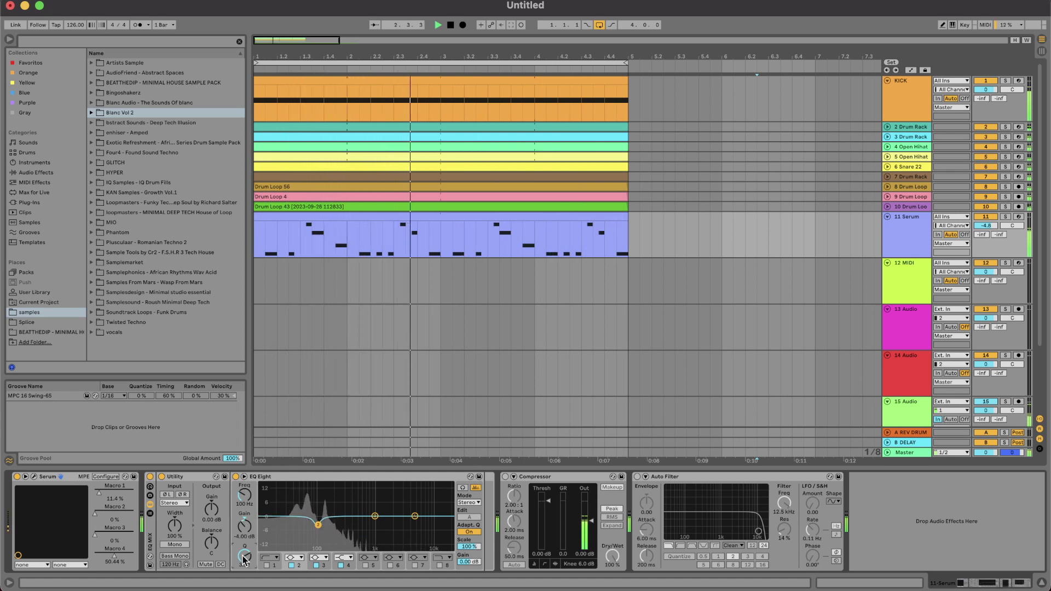
drag(244, 560, 244, 546)
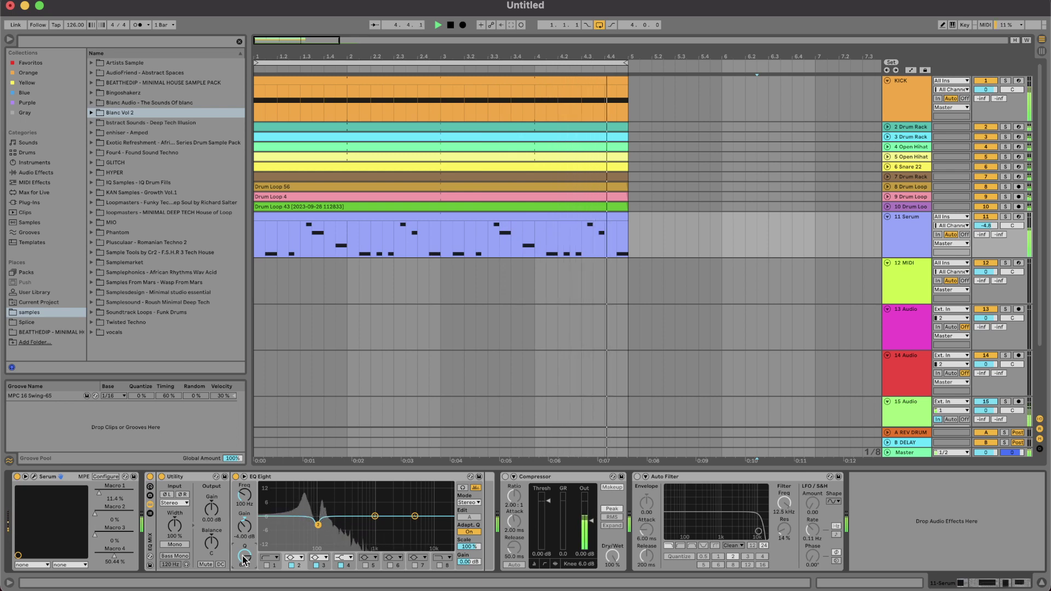
Search the browser's Blue collection for LFO and add LFOTool to the Serum track.
click(200, 42)
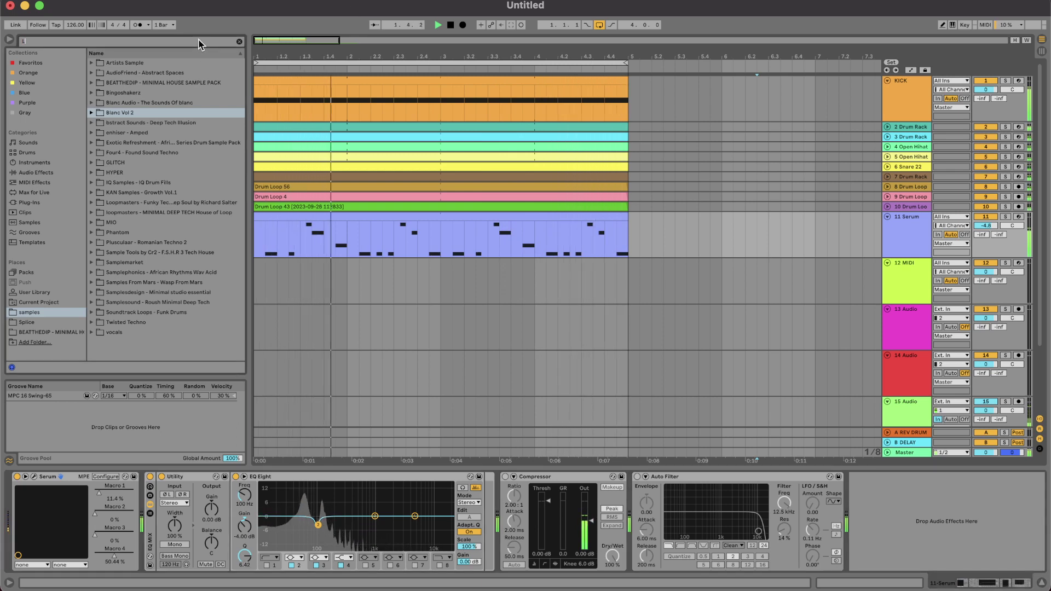
text(LFO)
click(55, 92)
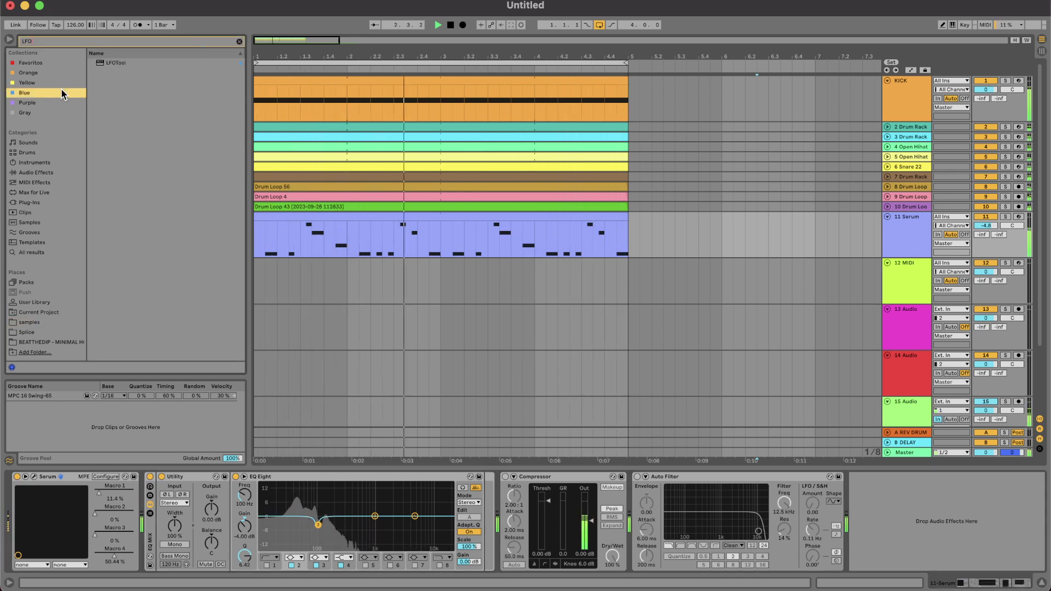
double_click(116, 63)
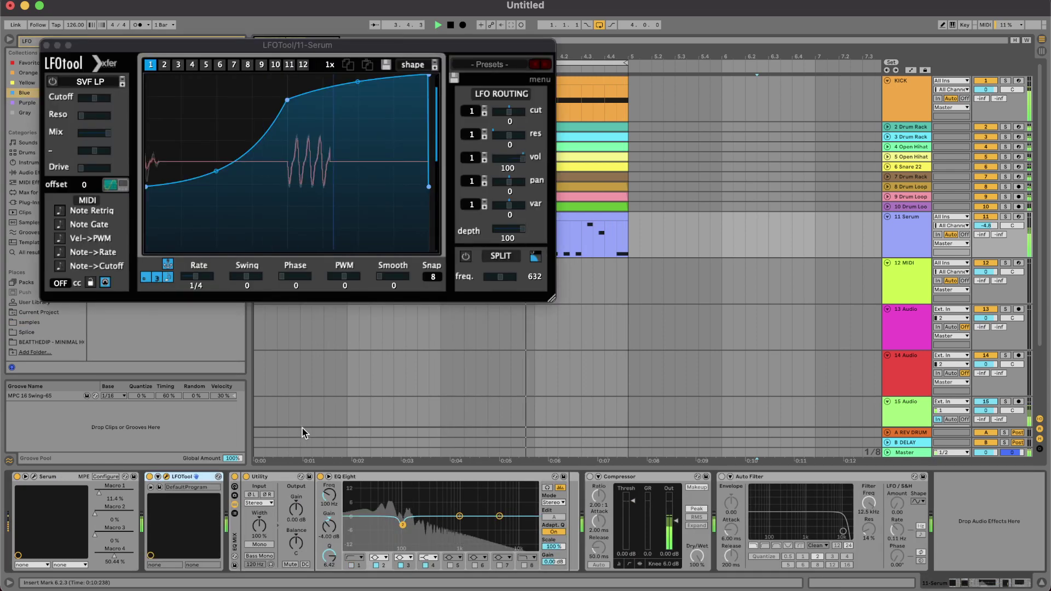
Reshape LFOTool's curve to rise steeply from zero to full level at the start and fall back to zero at the very end.
drag(287, 100, 176, 64)
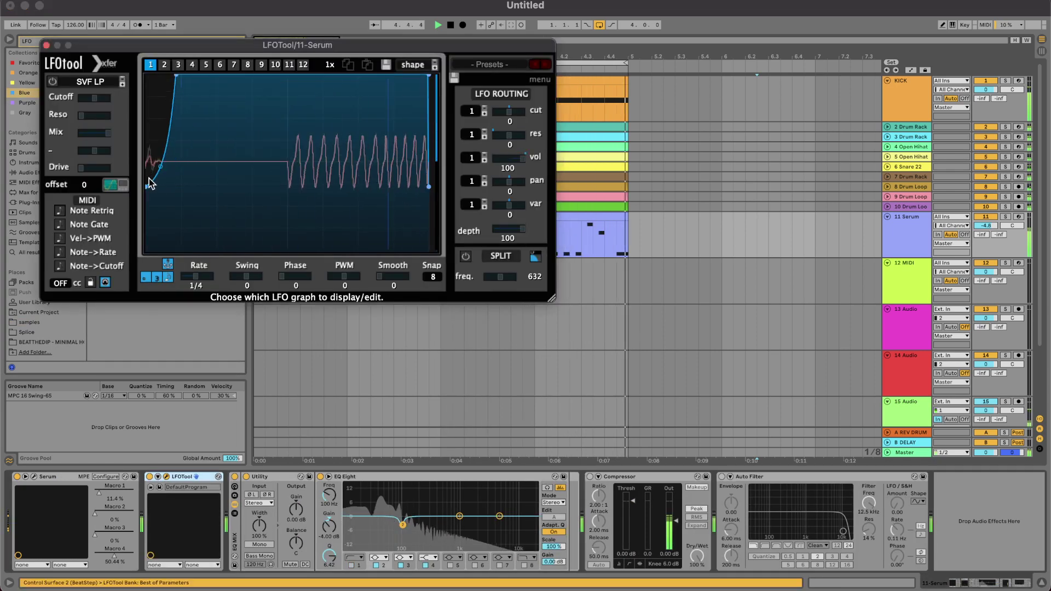
drag(152, 183, 147, 250)
drag(429, 75, 415, 75)
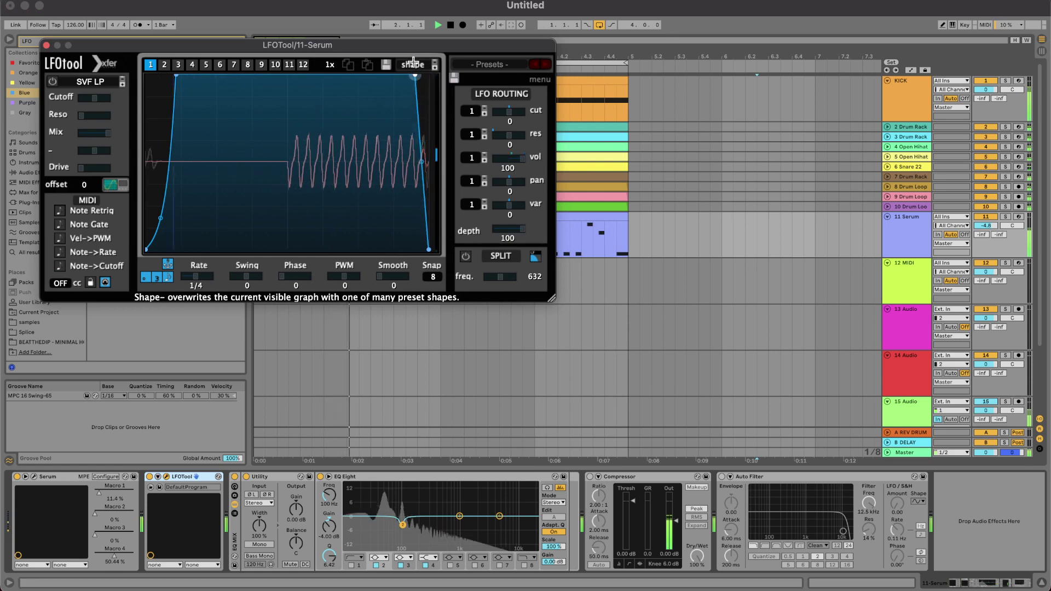
Close LFOTool, search the Blue collection for DRU, and insert Drum Buss after EQ Eight on the Serum track.
click(46, 45)
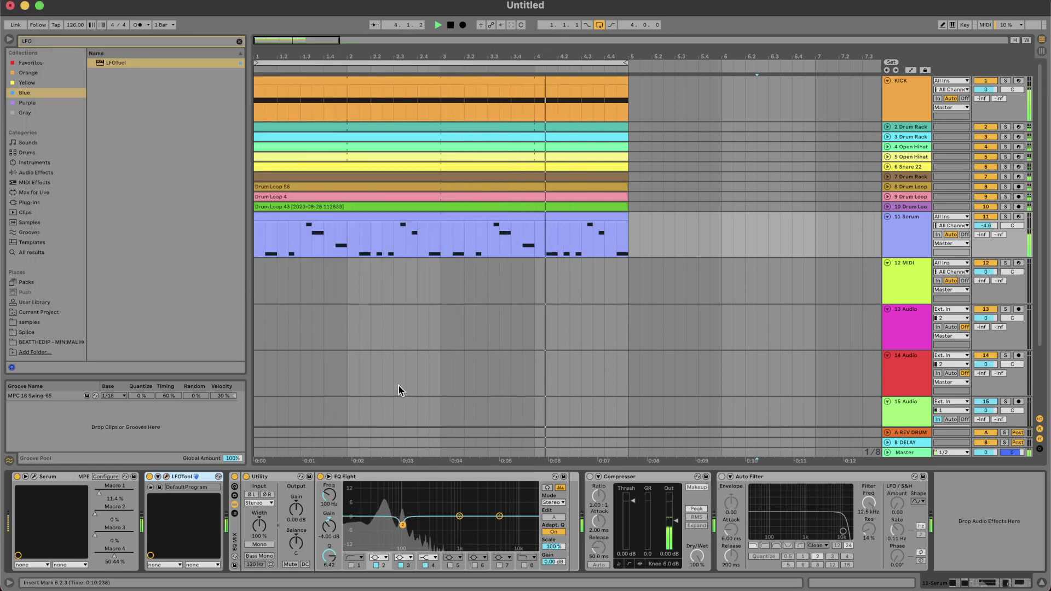
key(BackSpace)
key(BackSpace)
key(BackSpace)
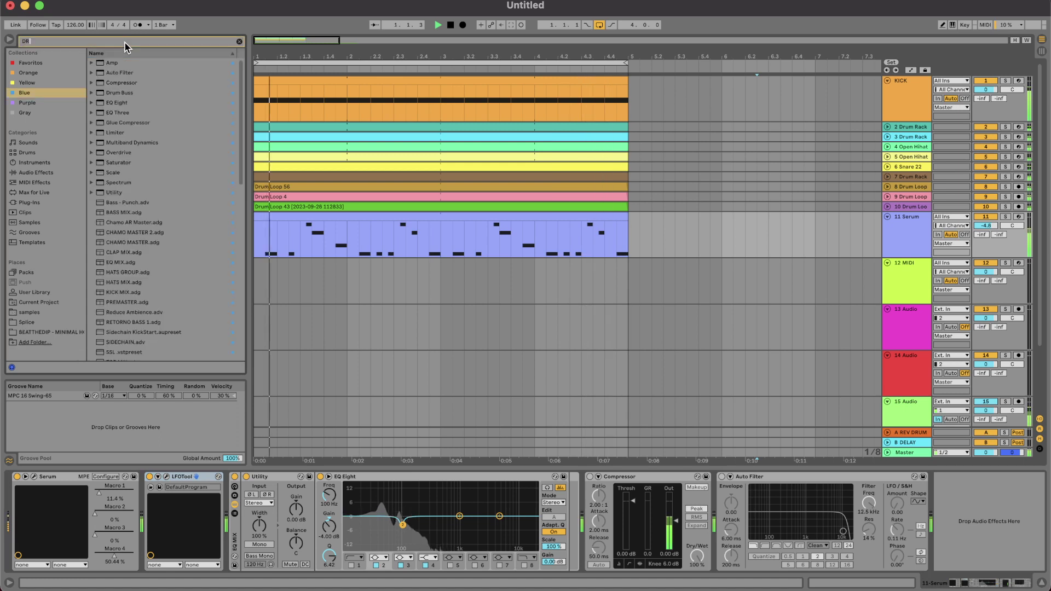
text(DRU)
drag(116, 75, 569, 534)
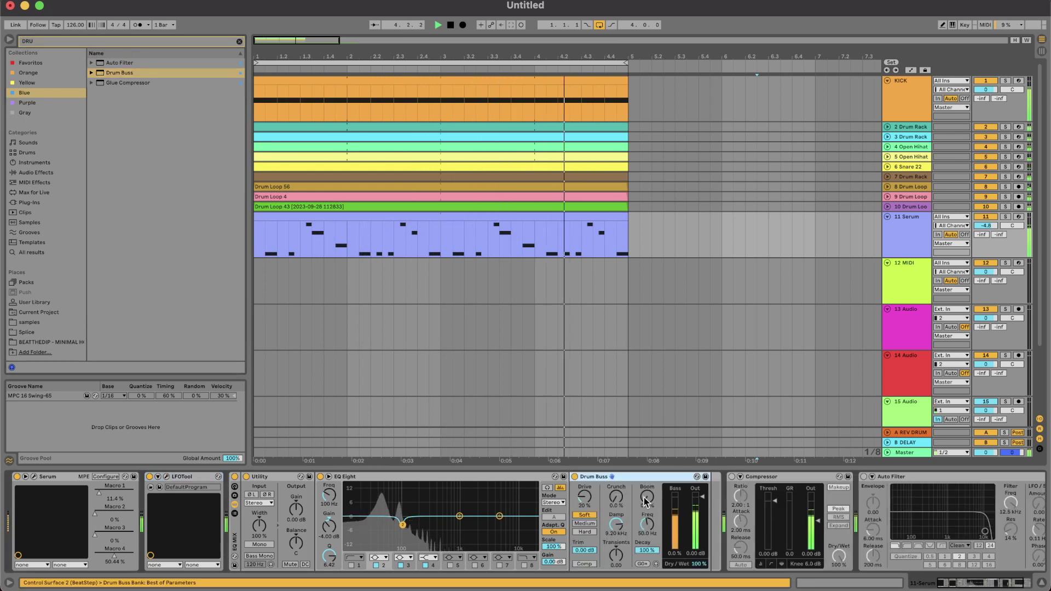
Set Drum Buss's Boom amount to 26% and its boom frequency to 46.2 Hz.
drag(644, 498, 644, 496)
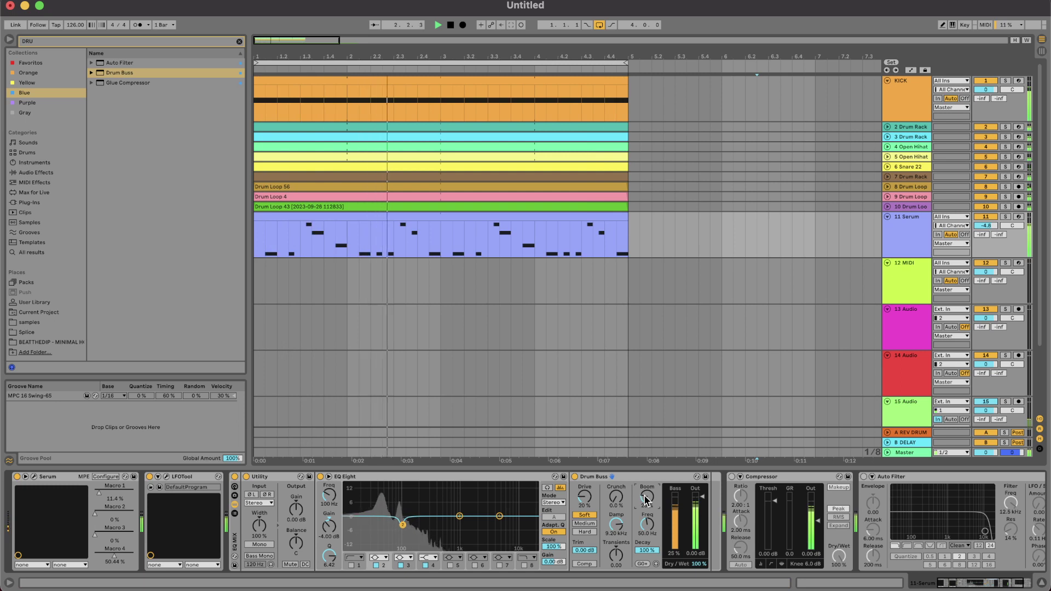
click(650, 526)
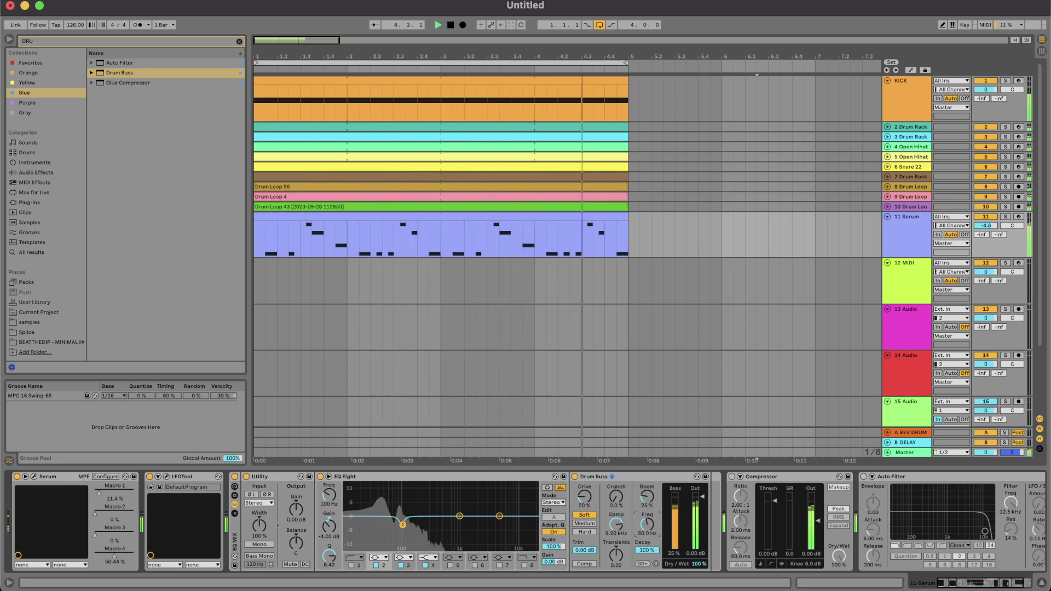
drag(648, 526, 648, 527)
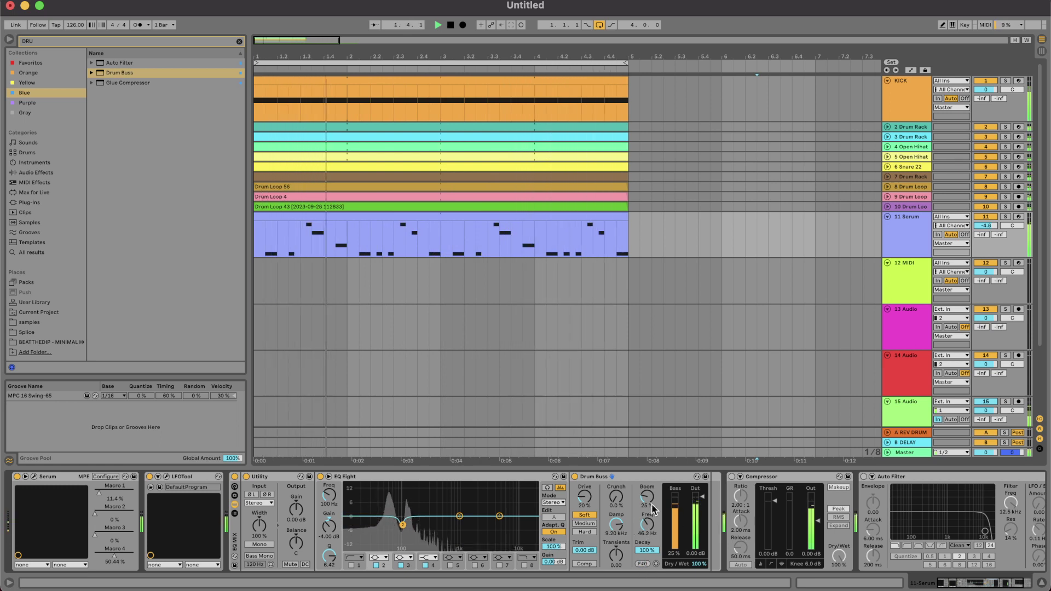
drag(651, 504, 651, 502)
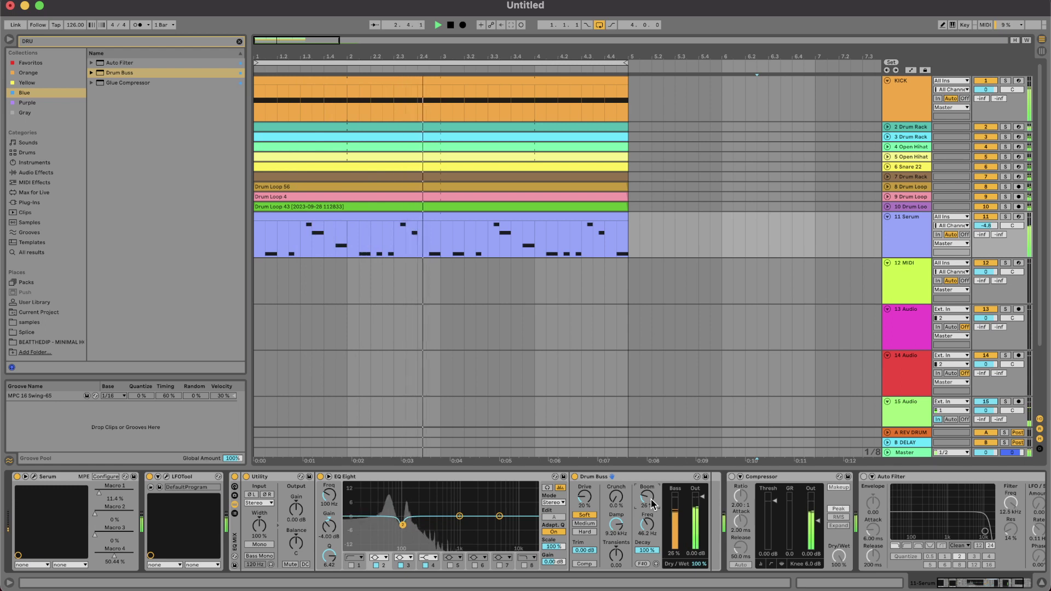
Raise Drum Buss's Crunch to about 18% and reduce its Drive to 0%.
click(617, 501)
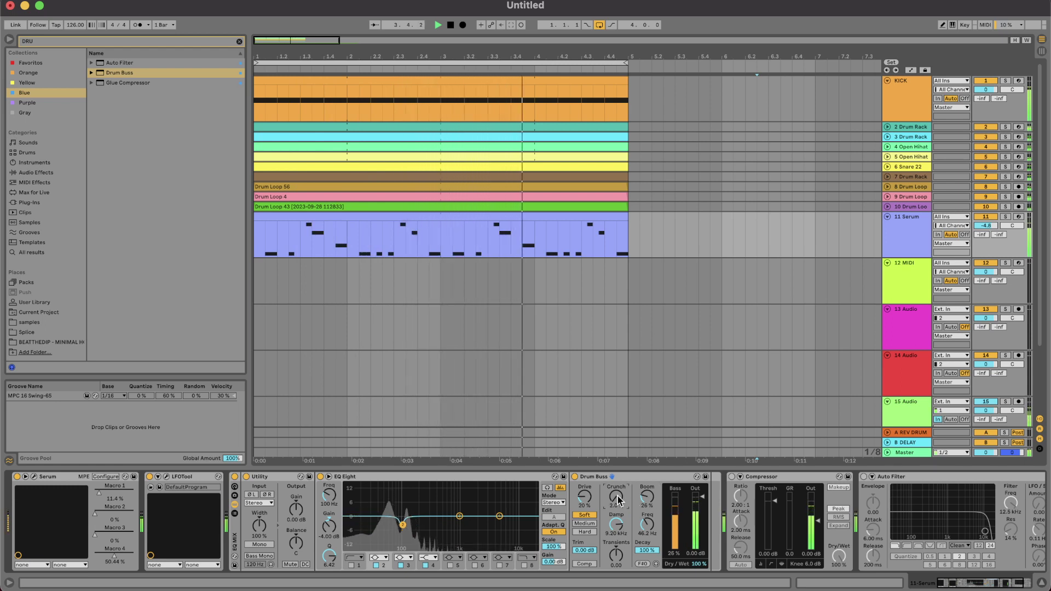
drag(618, 500, 586, 499)
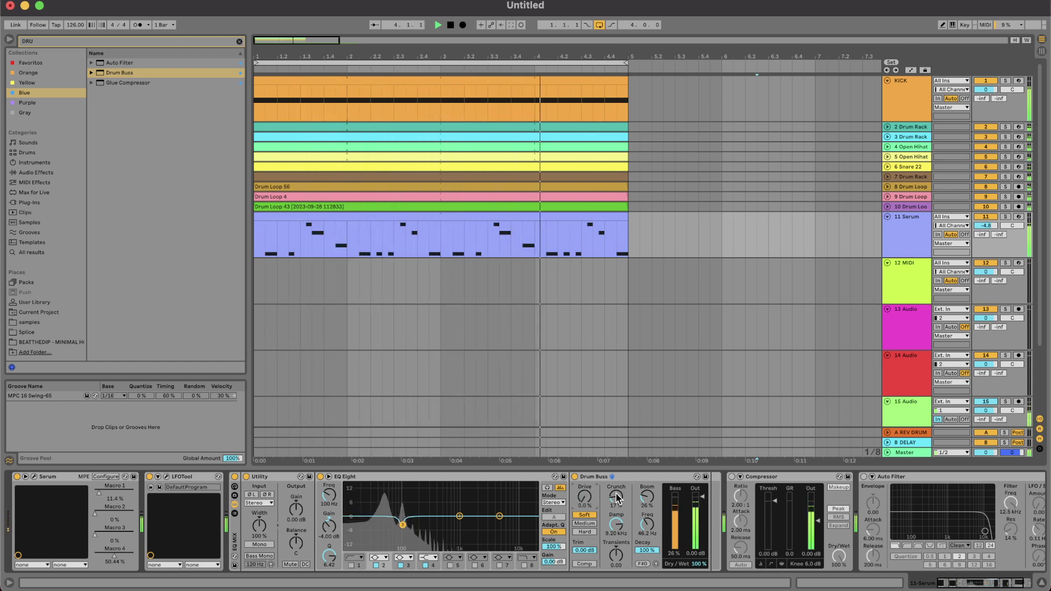
drag(616, 500, 617, 498)
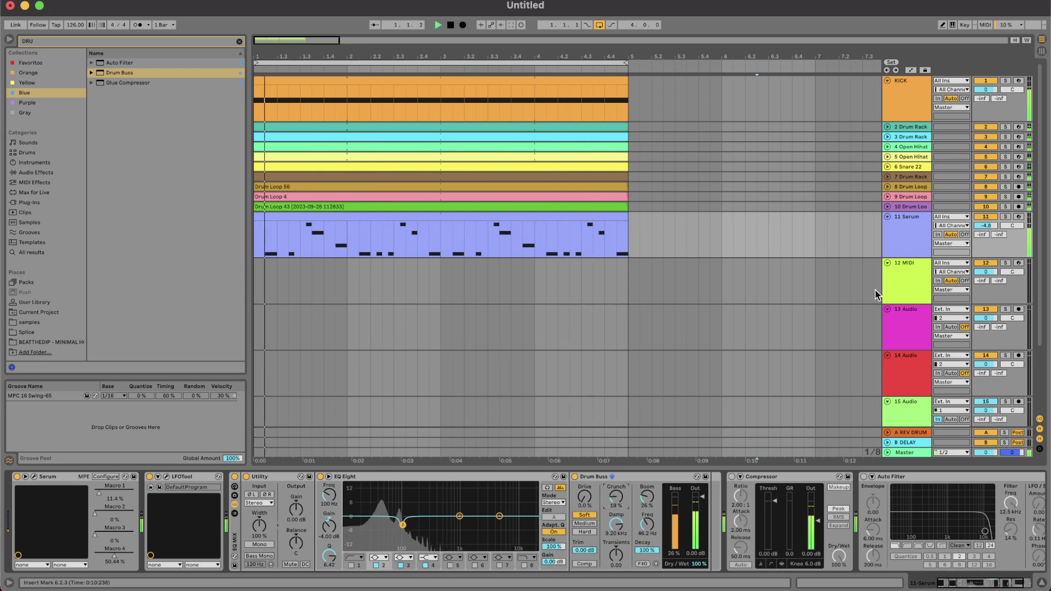
Switch to Session View, move the Serum track directly after KICK, and rename it BASS.
click(710, 298)
key(Tab)
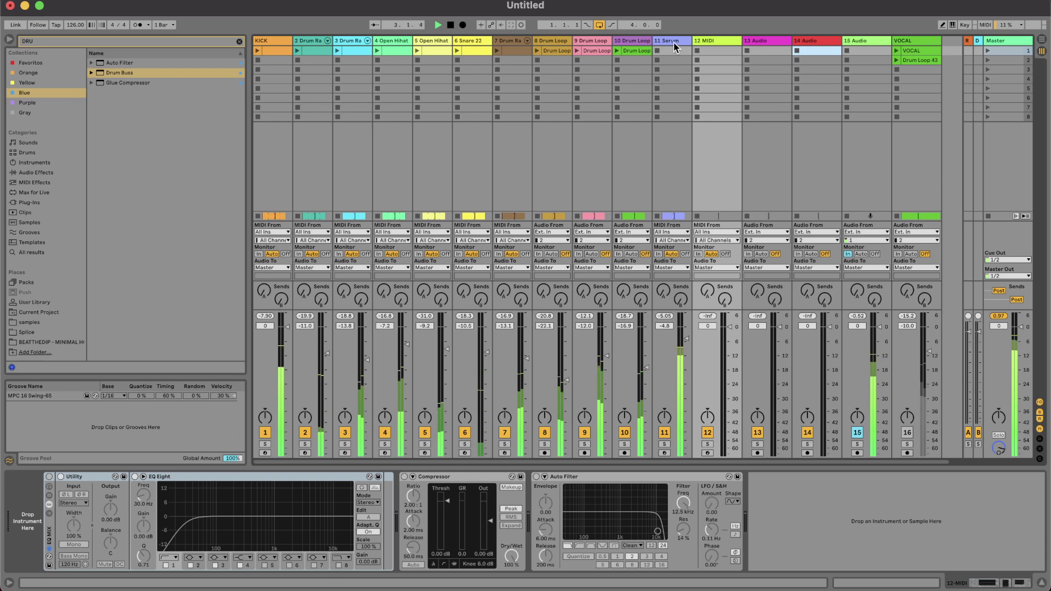
drag(673, 41, 298, 41)
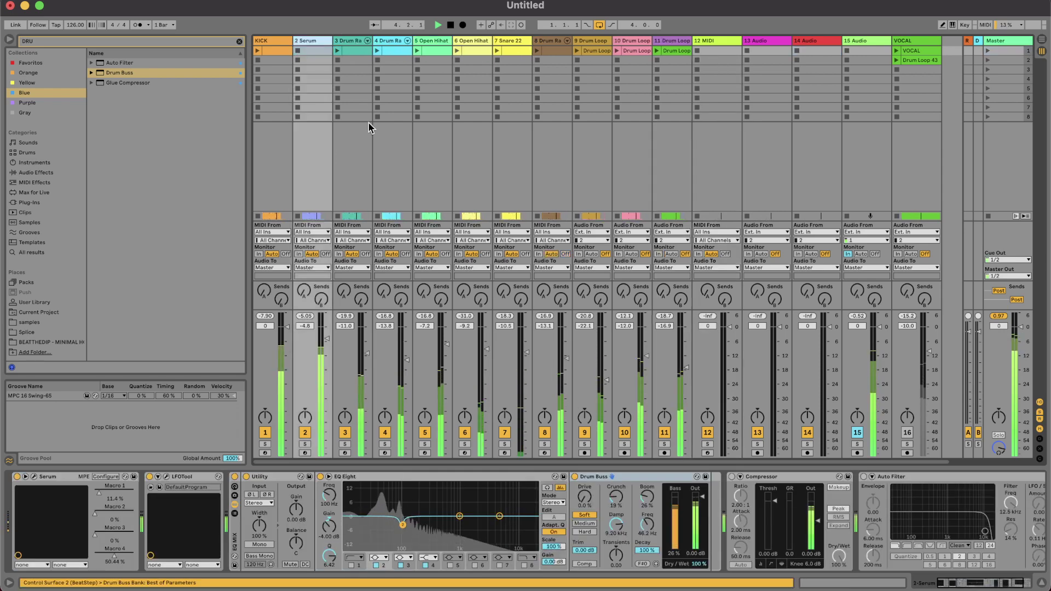
key(Return)
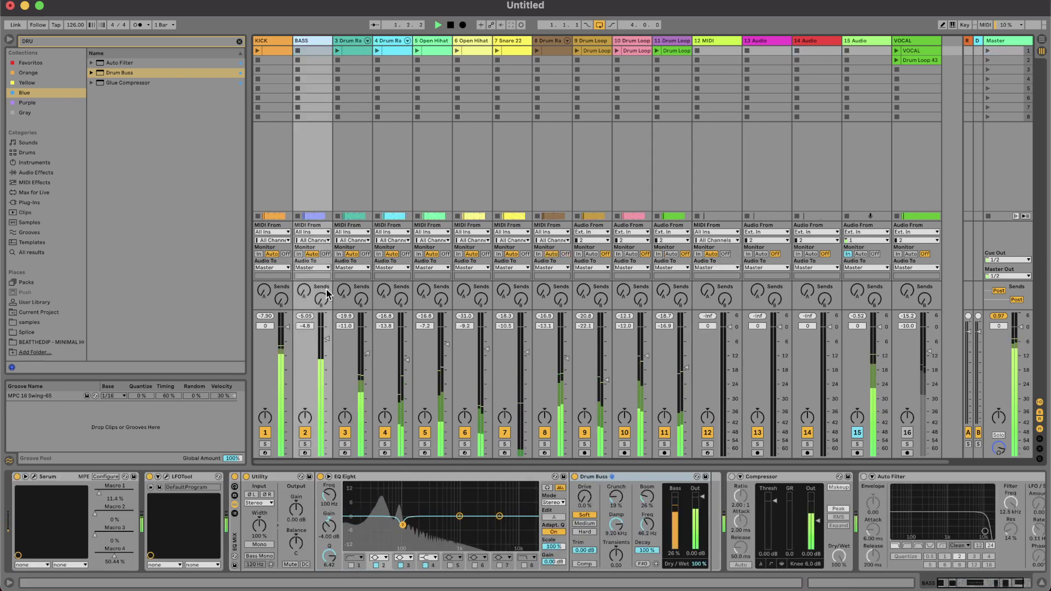
Lower the BASS track's volume to -8.8 dB and move EQ Eight's band 4 to 9.79 kHz at 0.12 dB.
drag(310, 326, 310, 335)
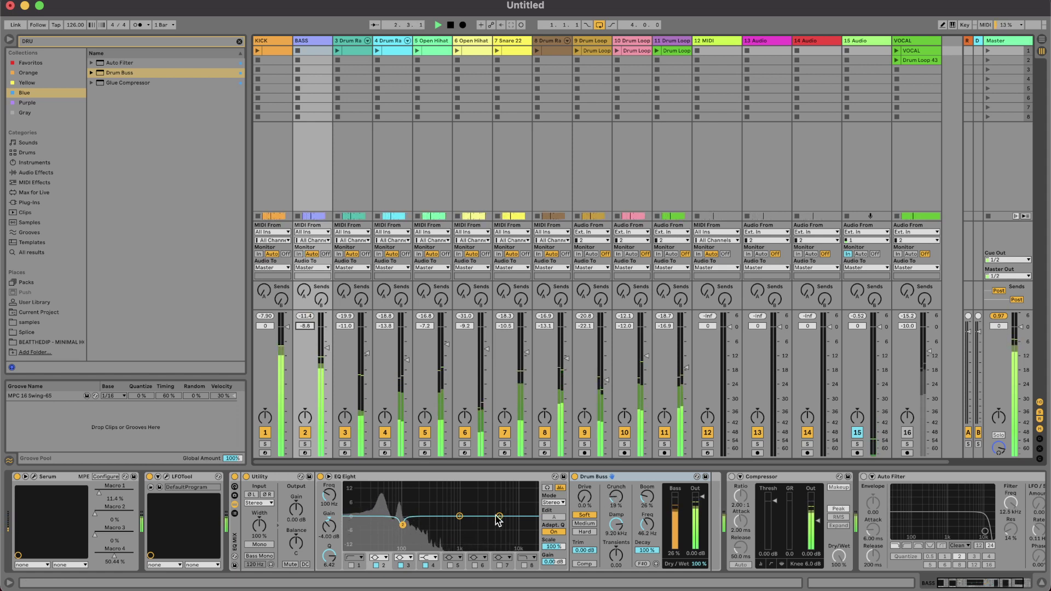
click(460, 516)
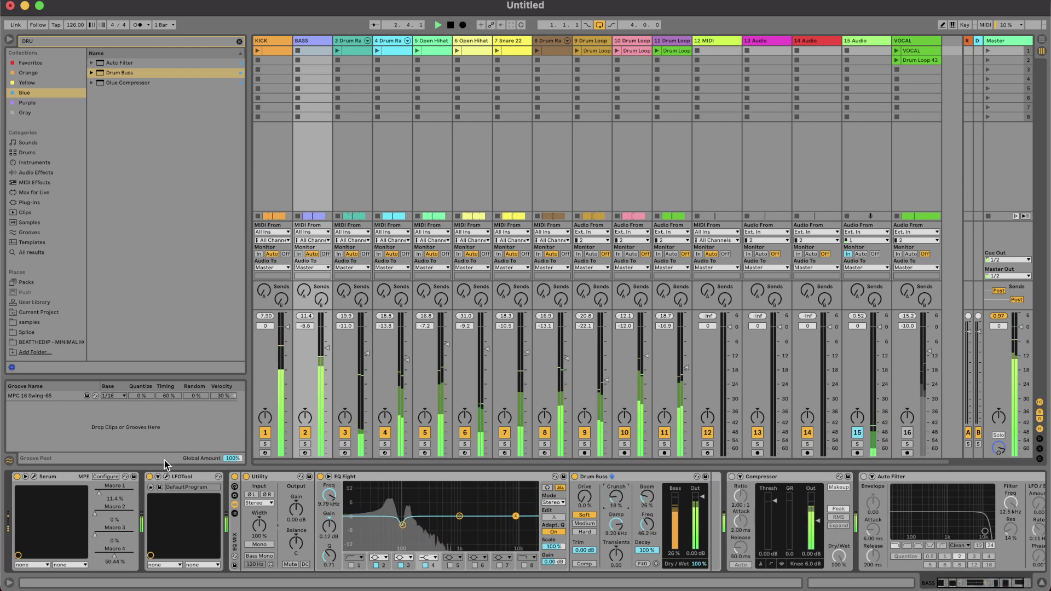
Raise the Tube distortion drive in Serum's effects and move the distortion filter point to 863 with a Q of 0.9.
click(34, 478)
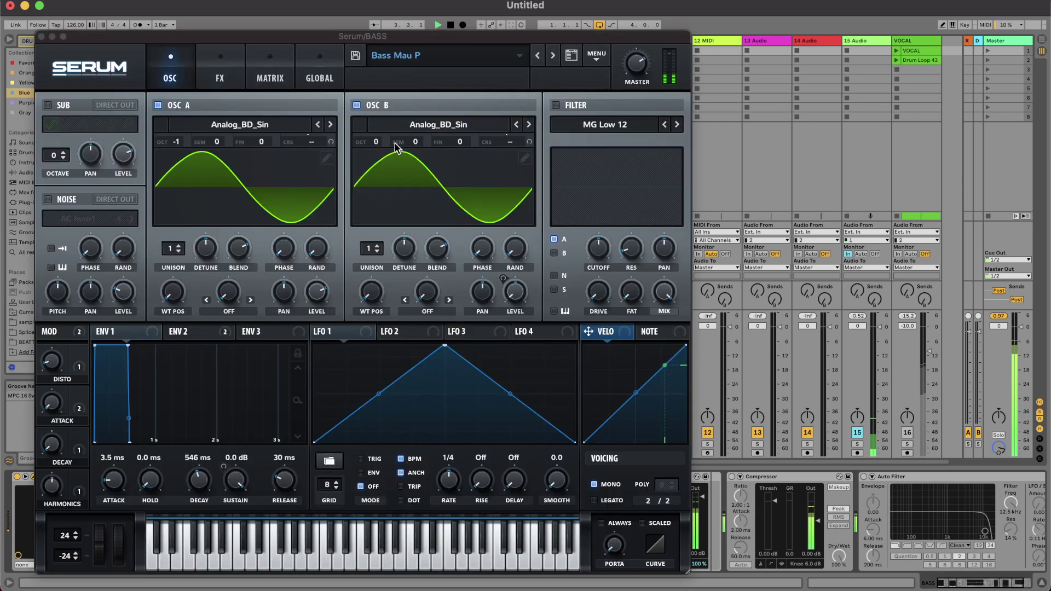
click(222, 57)
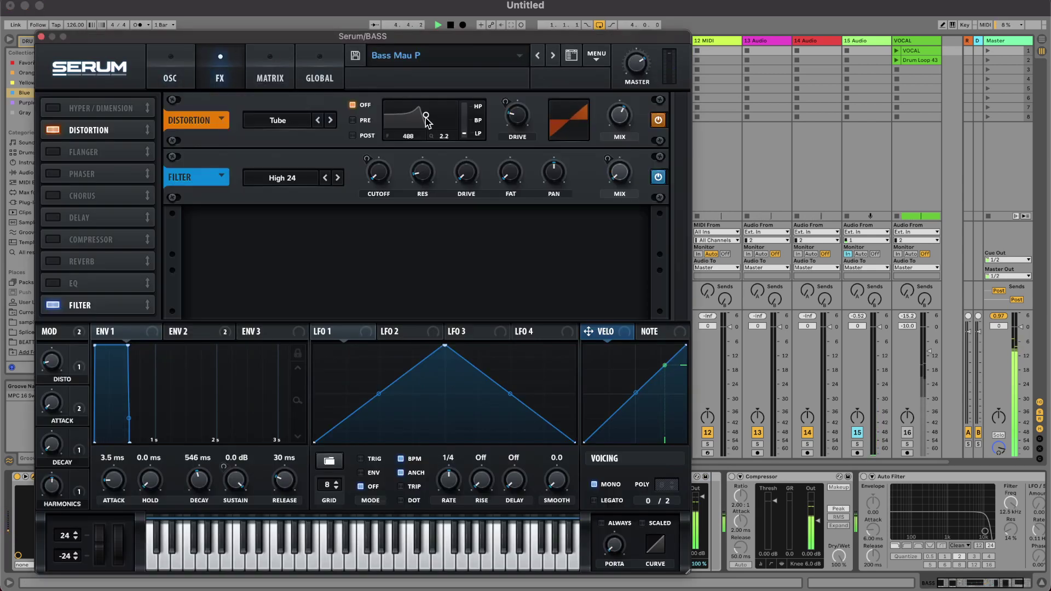
mouse_move(517, 114)
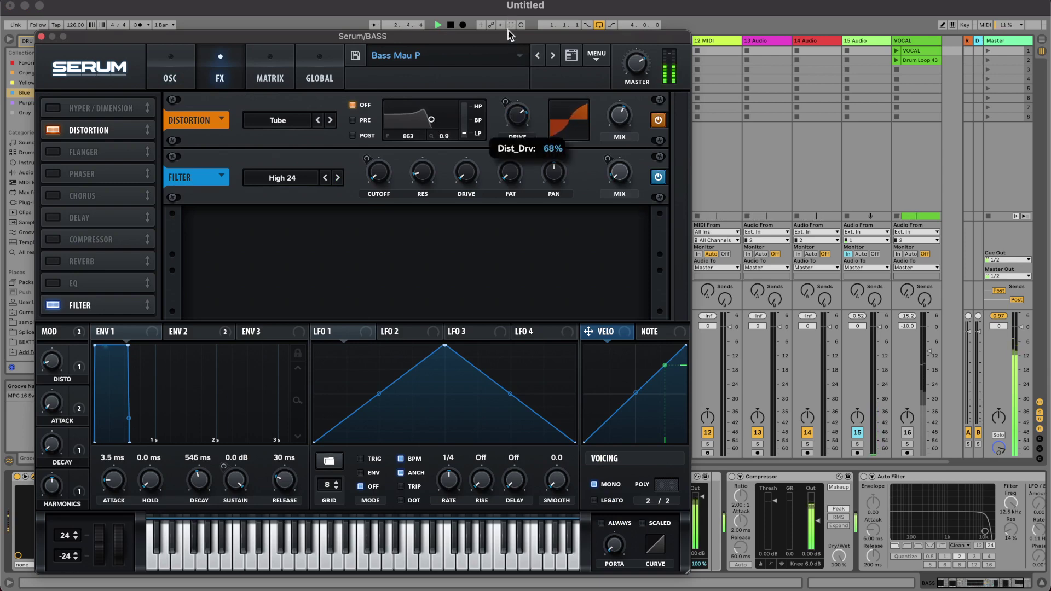
drag(508, 30, 510, 26)
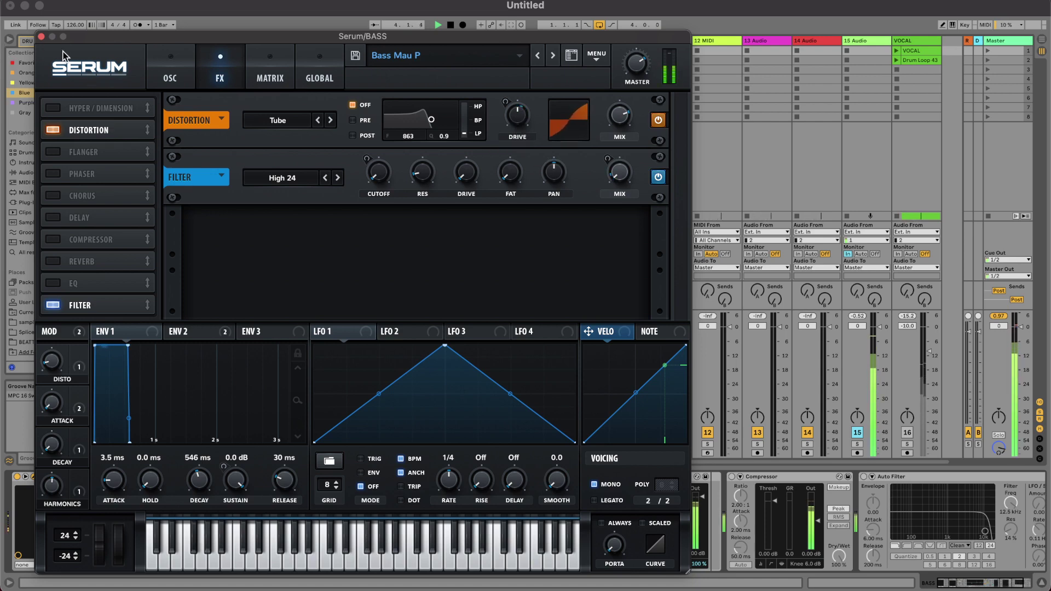
click(42, 37)
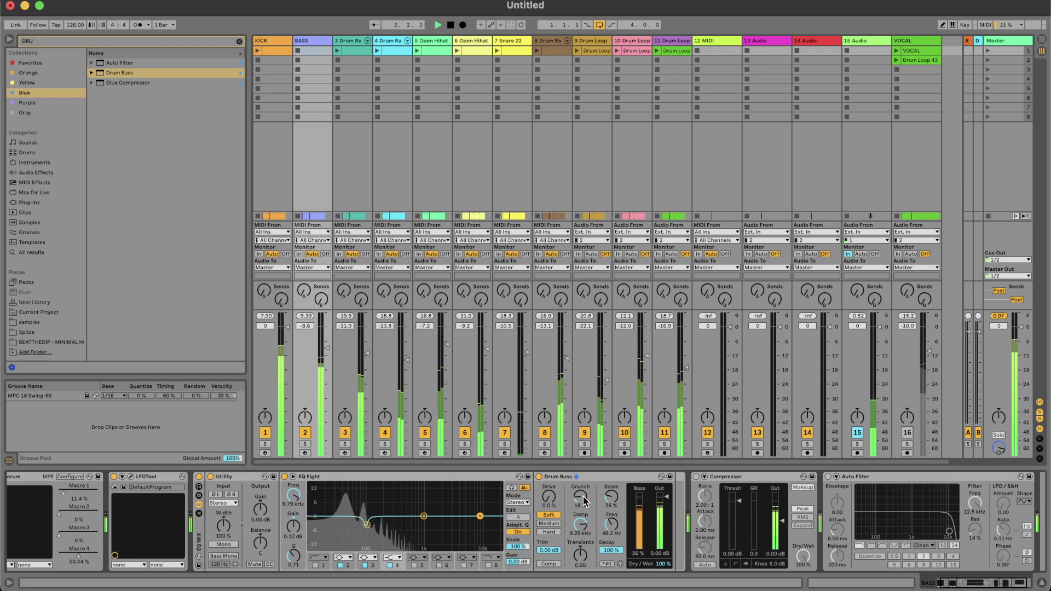
Set the BASS track's volume to -9.8 dB and reset its peak level readout.
click(305, 316)
drag(306, 326, 306, 328)
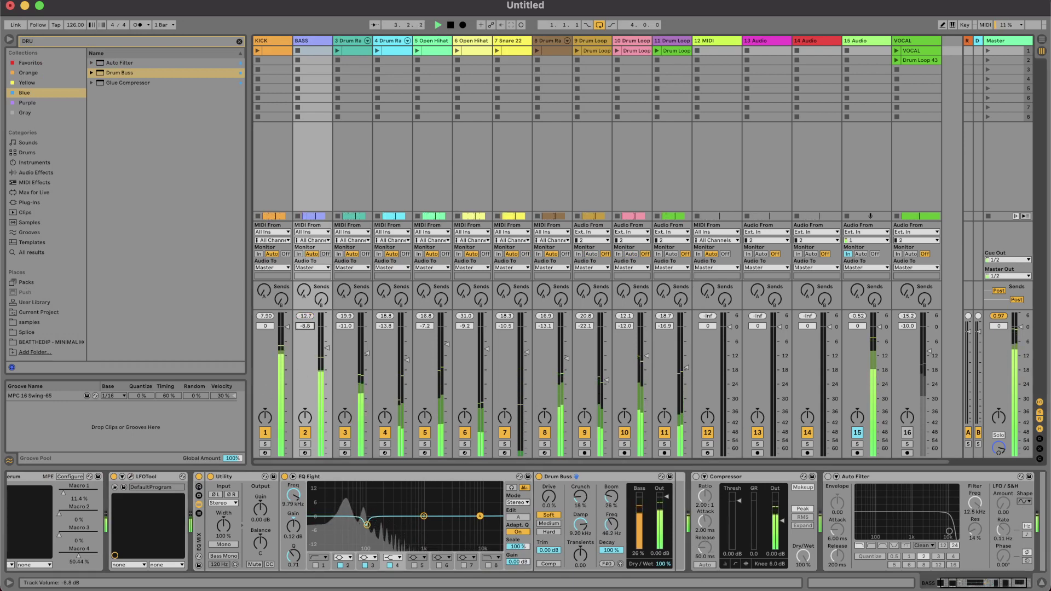
click(307, 317)
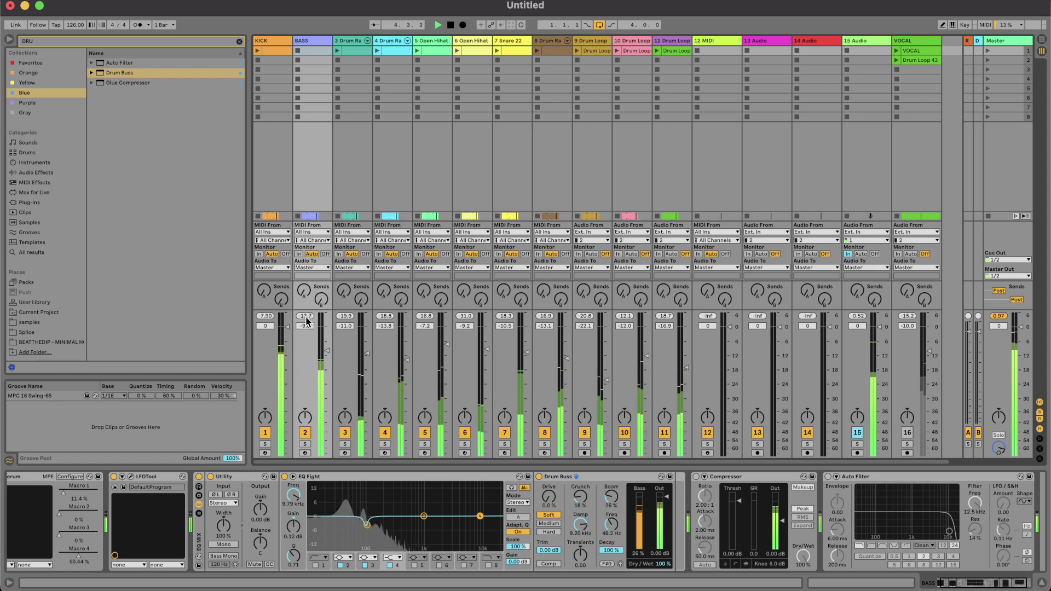
Solo KICK and BASS to check how their levels and low end sit together, and turn both solos off again.
click(265, 444)
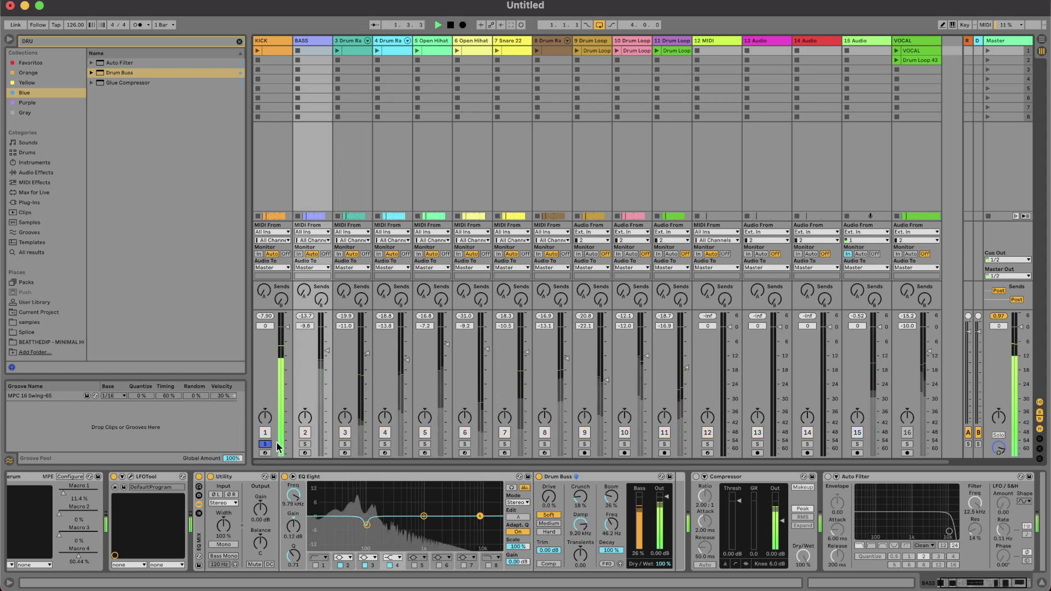
click(305, 444)
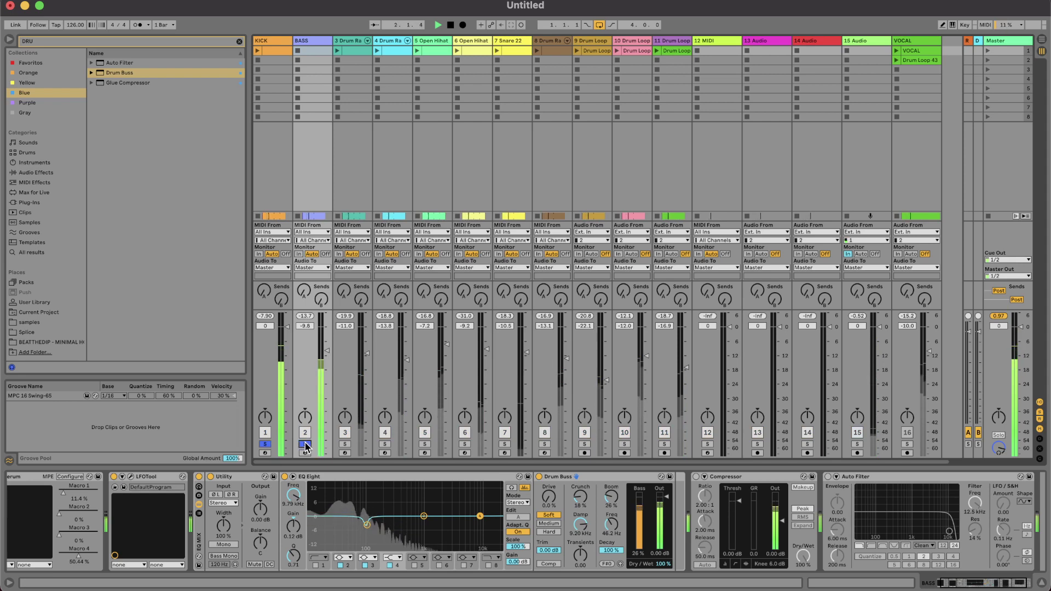
click(275, 41)
click(401, 477)
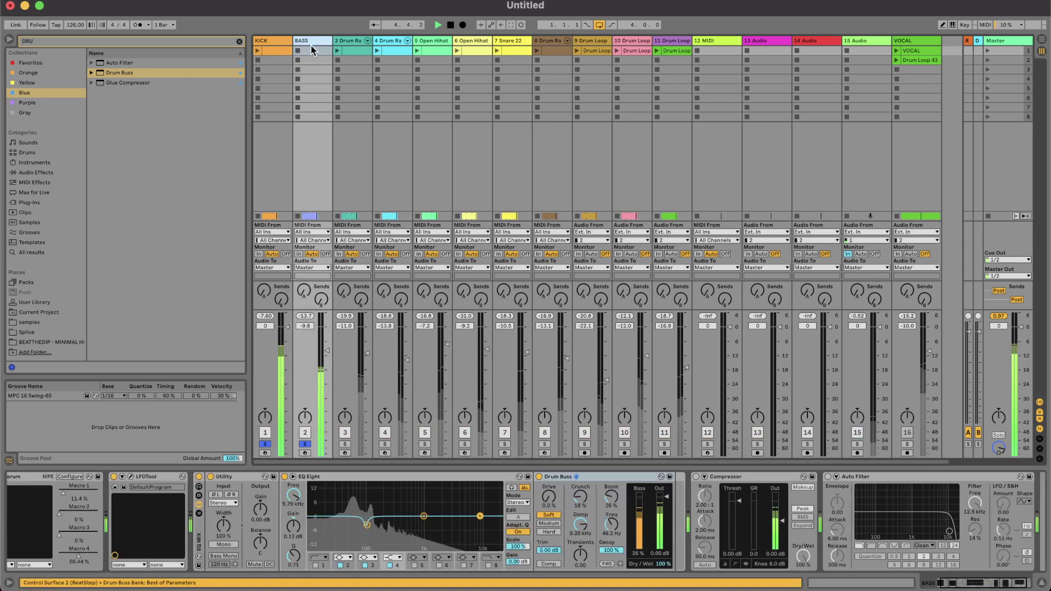
click(311, 44)
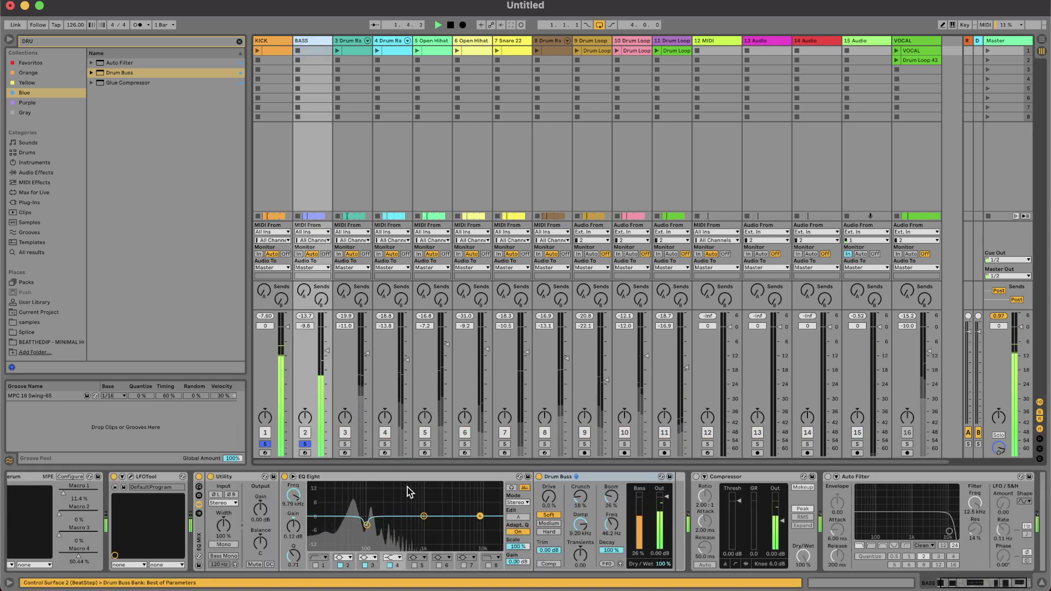
click(266, 445)
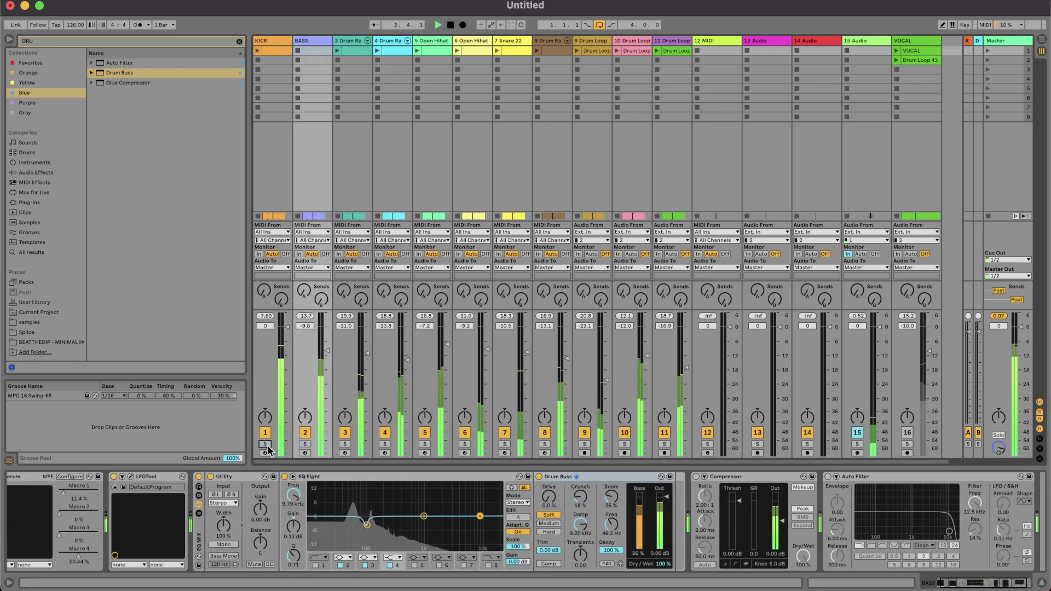
Solo the KICK track, disable its EQ Eight band 1 low cut, and add Drum Buss after EQ Eight.
click(266, 43)
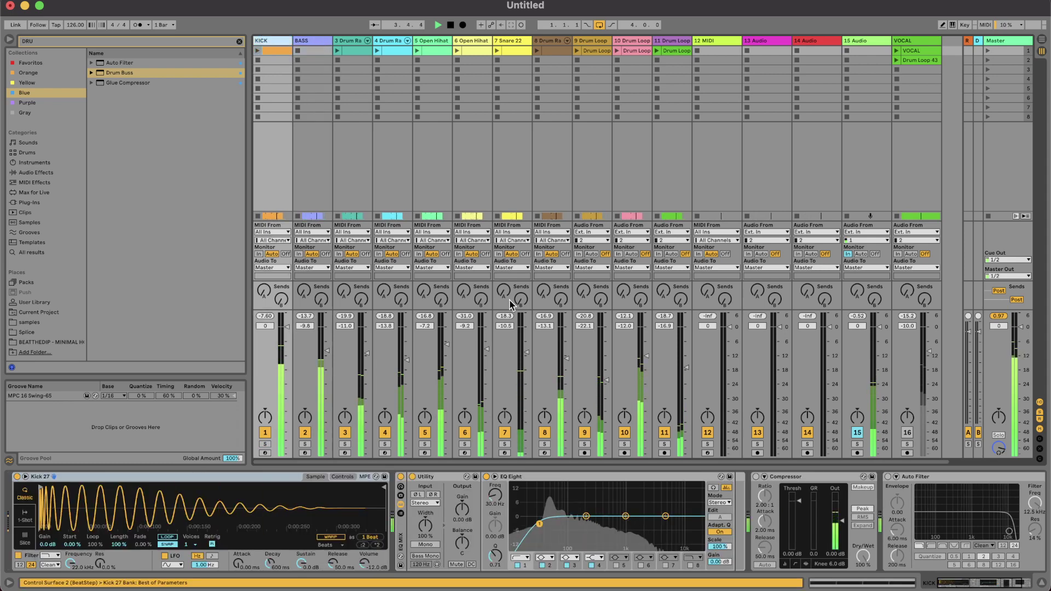
key(s)
click(518, 567)
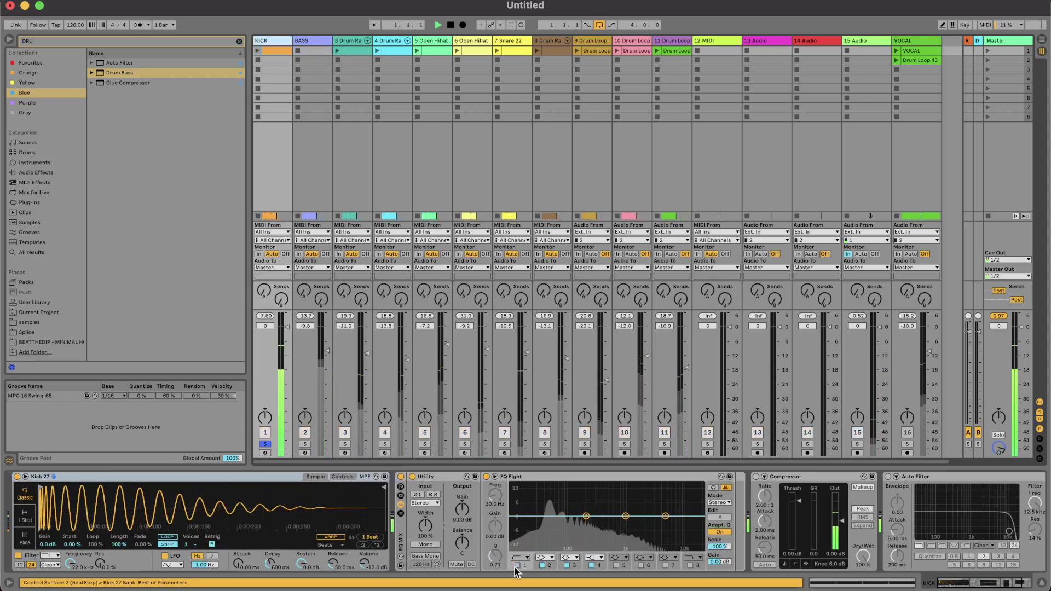
drag(127, 73, 797, 504)
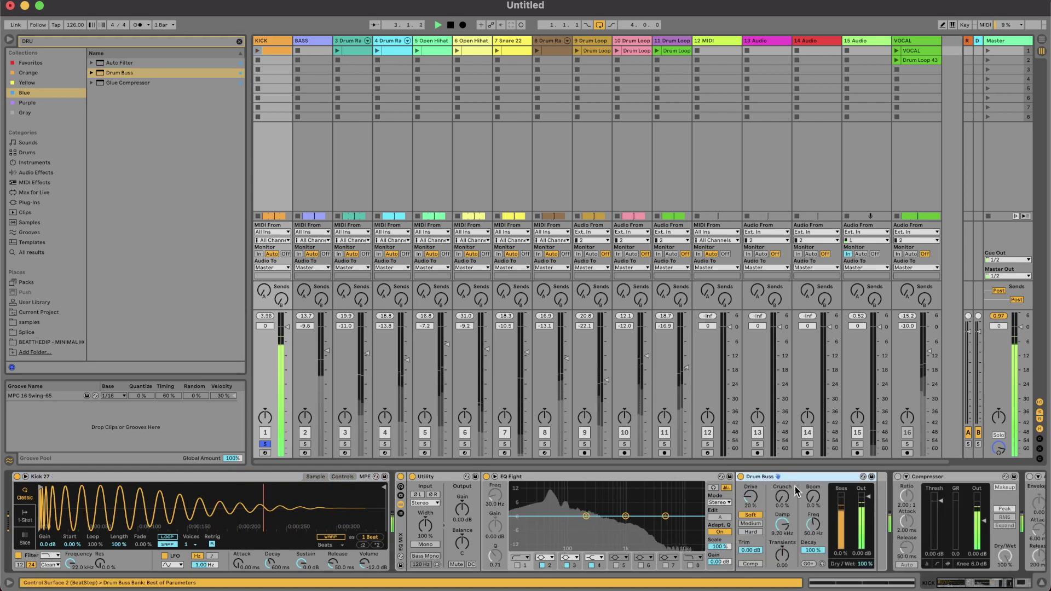
drag(266, 326, 268, 333)
click(265, 317)
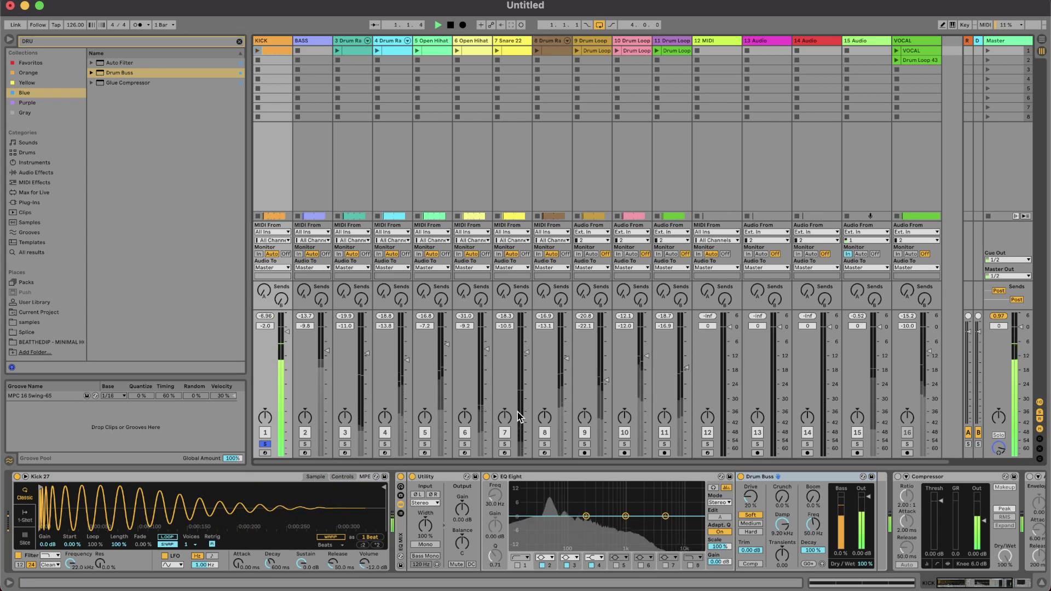
key(super+z)
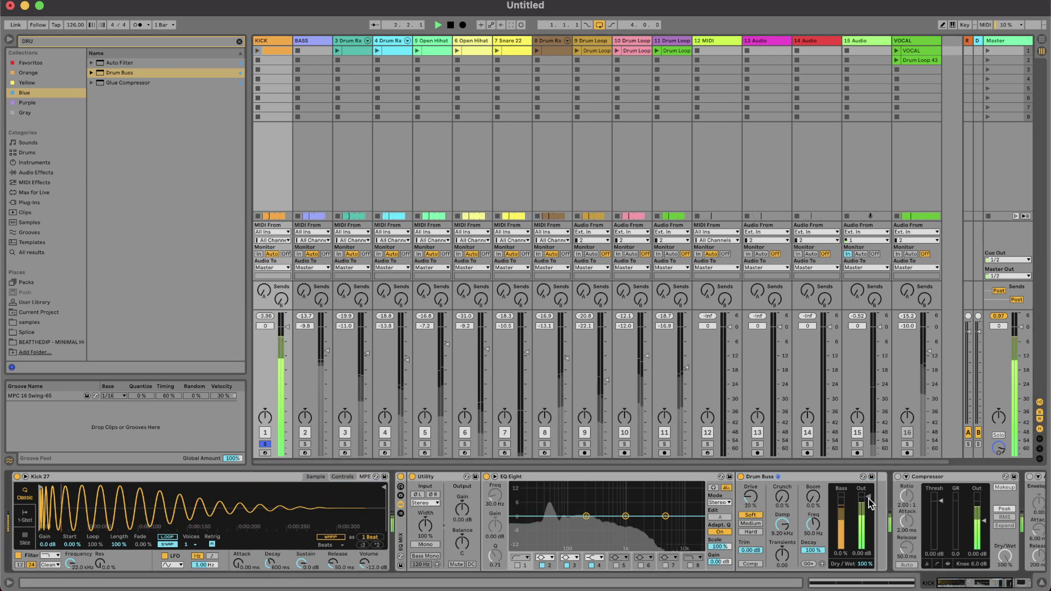
Set the KICK track's Drum Buss output to -4 dB and Transients to 0.02, and turn off the track's solo.
click(869, 499)
text(-4)
key(Return)
click(269, 316)
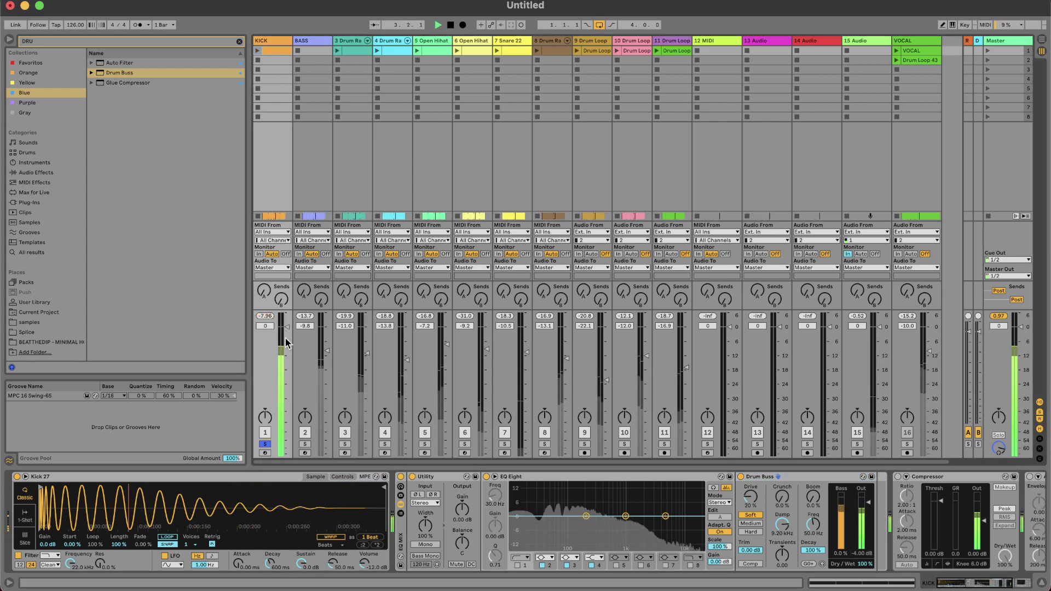
click(265, 444)
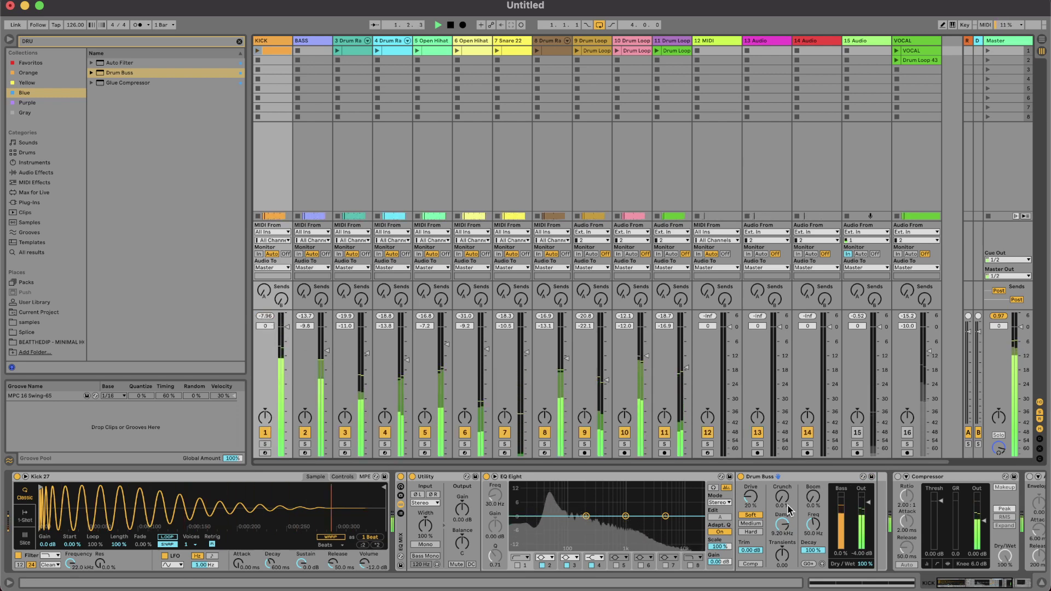
mouse_move(781, 556)
mouse_down()
mouse_move(781, 540)
mouse_move(781, 557)
mouse_up()
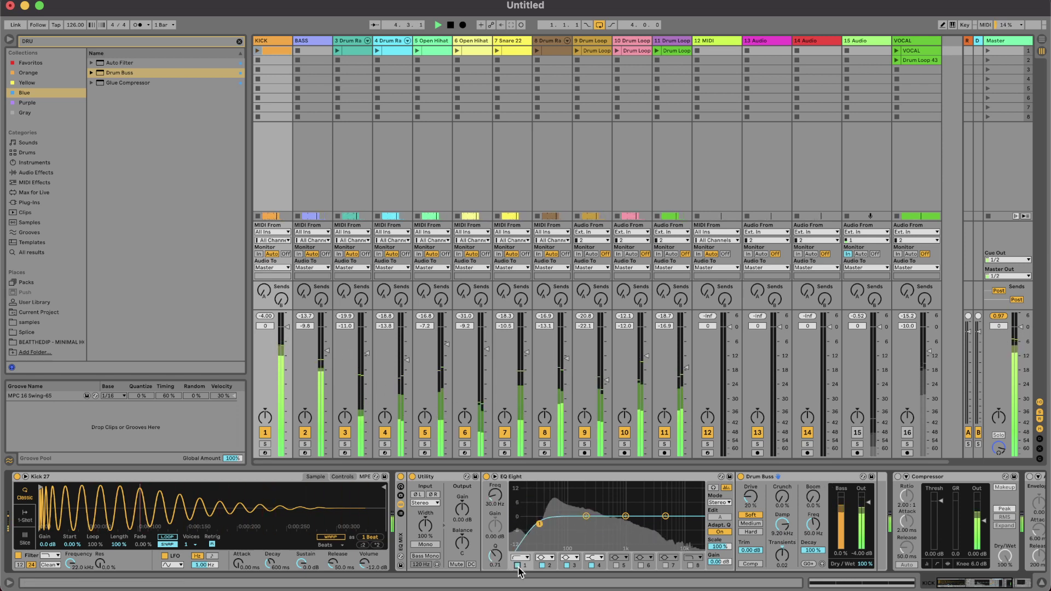
Reset the KICK track's peak readout and compare the kick's sound with its EQ MIX rack bypassed and active.
click(266, 316)
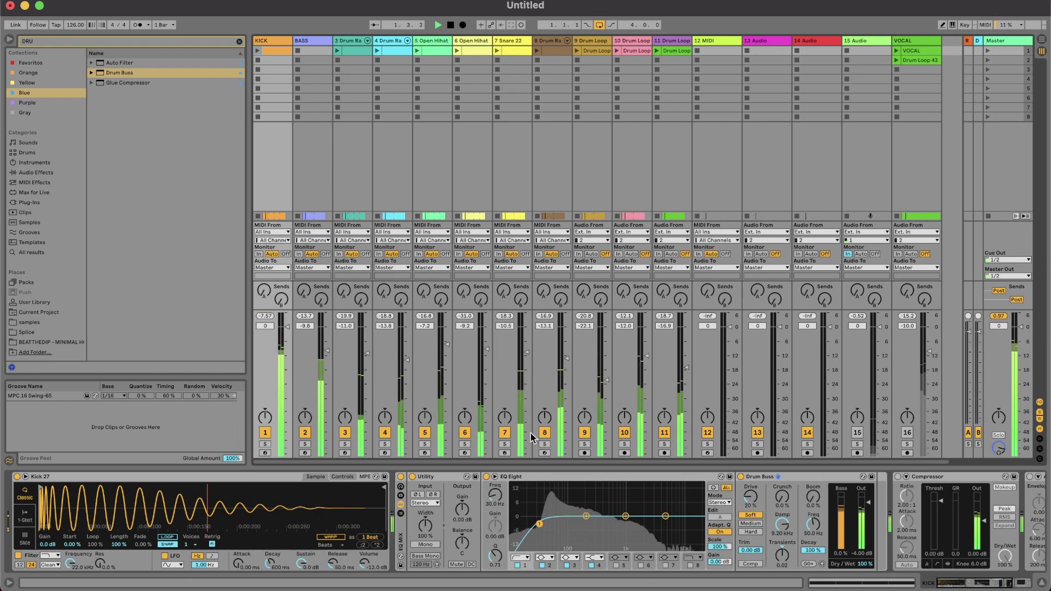
click(401, 478)
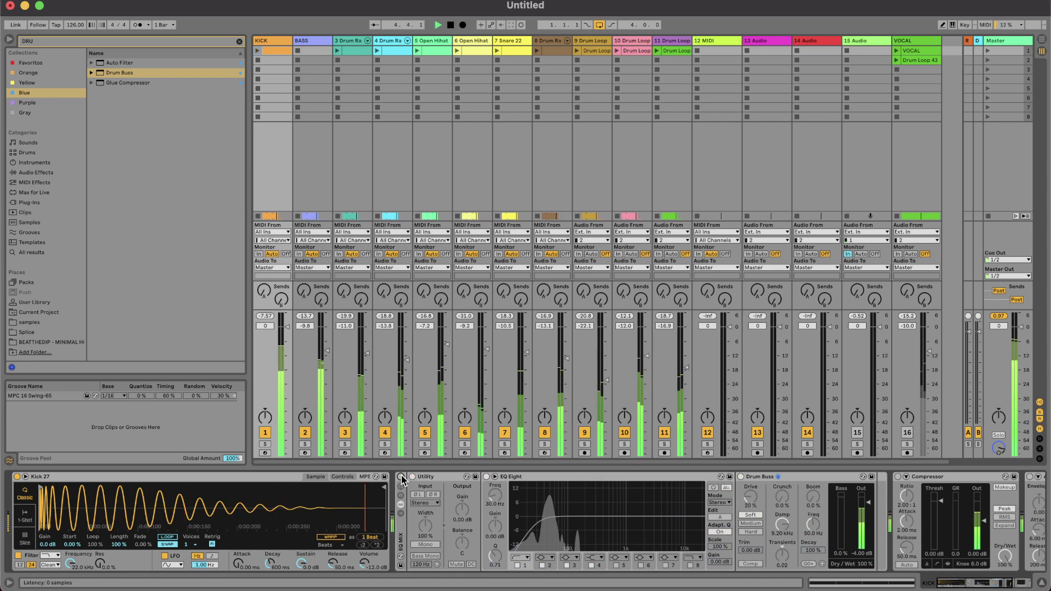
click(402, 477)
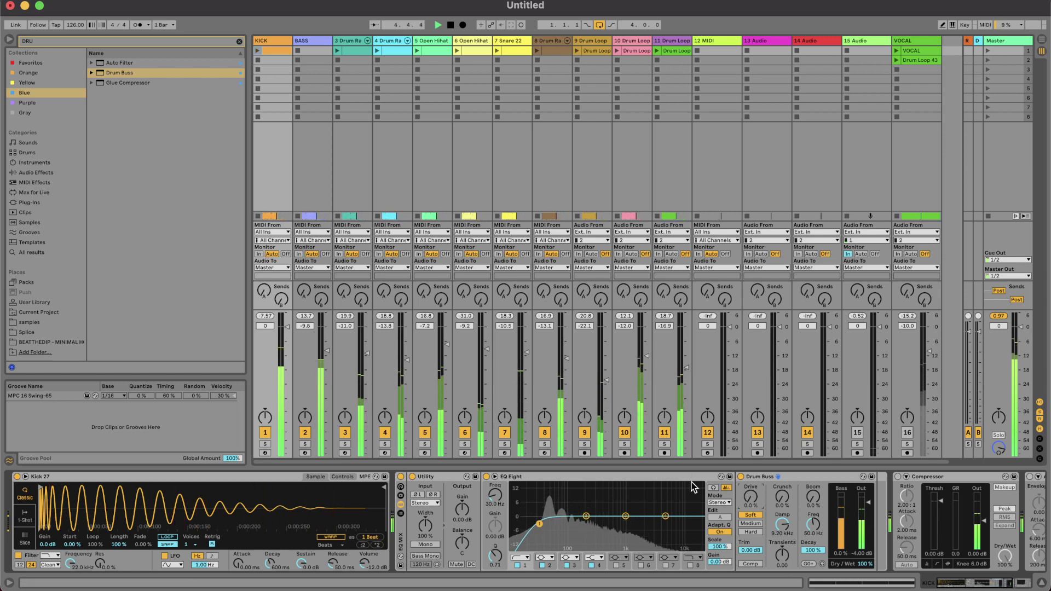
click(402, 477)
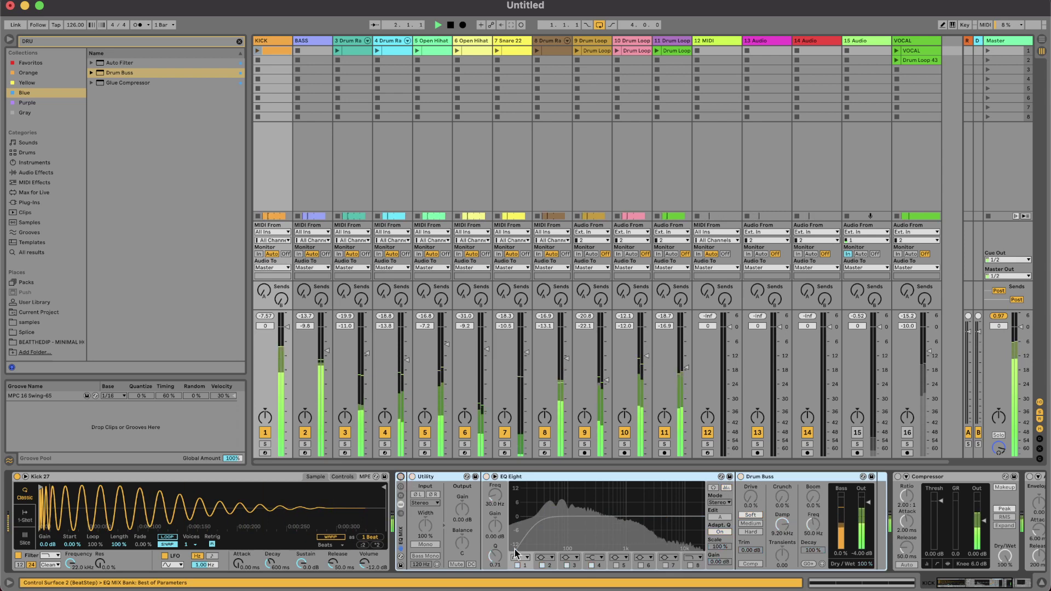
click(399, 477)
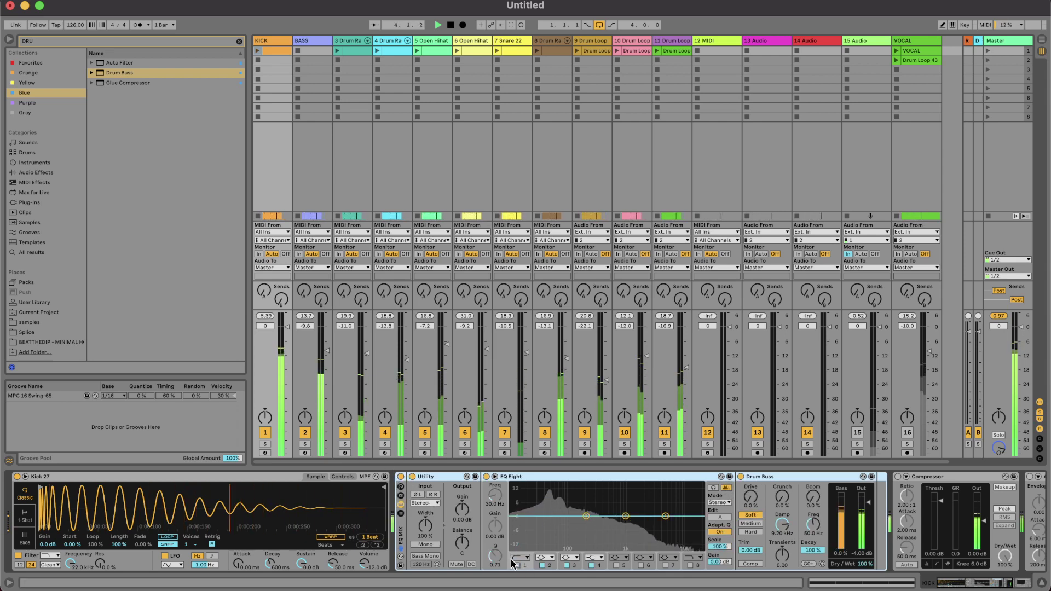
click(402, 478)
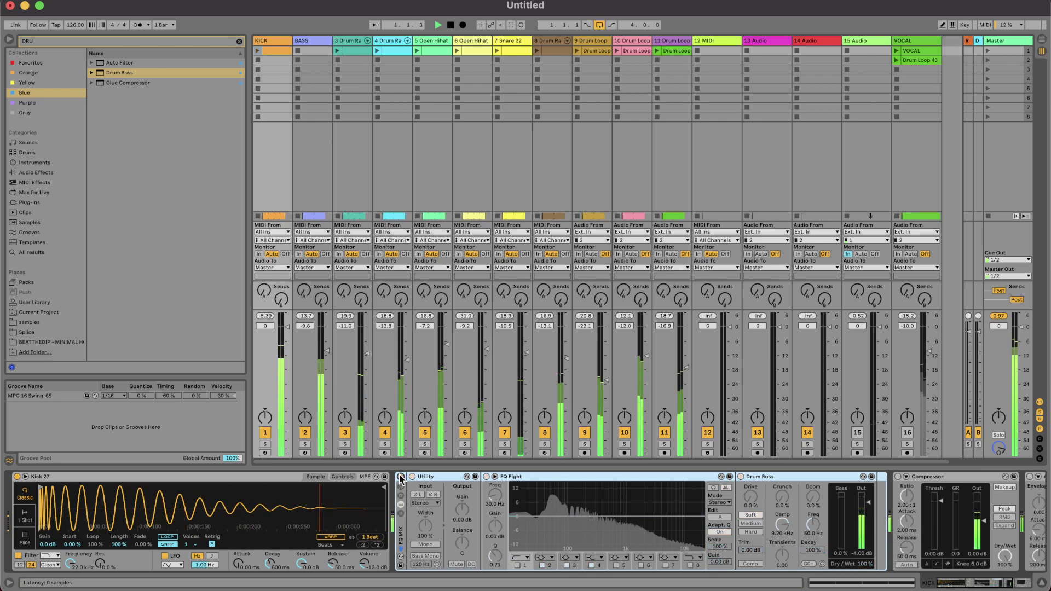
click(400, 478)
Delete Drum Buss from the KICK track and stop playback.
click(816, 478)
key(Delete)
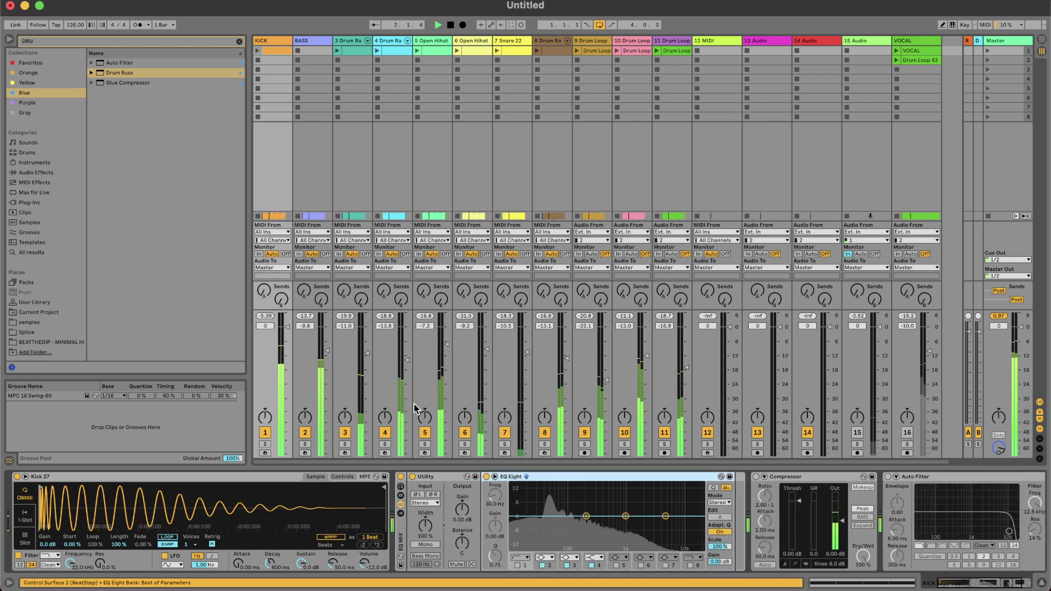
key(space)
Group the KICK and BASS tracks, name the group LOW, and fold it in the arrangement.
click(309, 42)
click(271, 43)
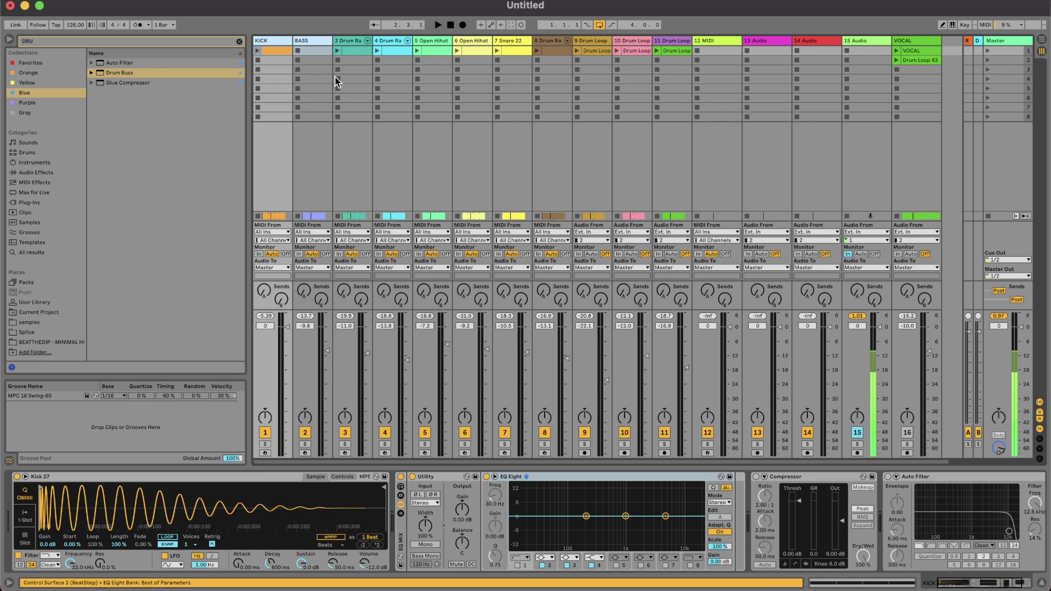
key(ctrl+g)
key(Tab)
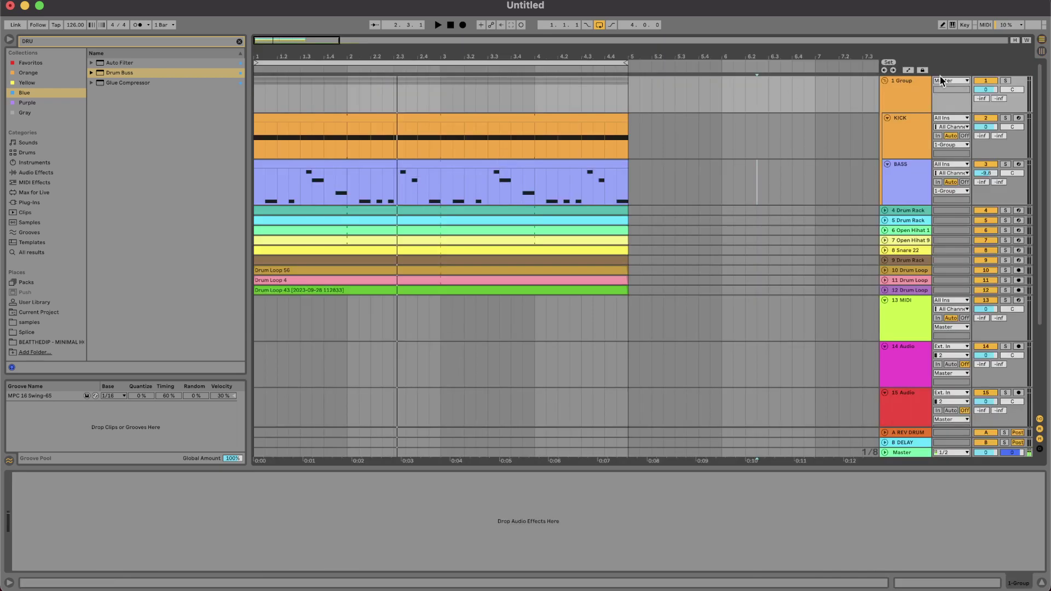
key(ctrl+r)
text(LOW)
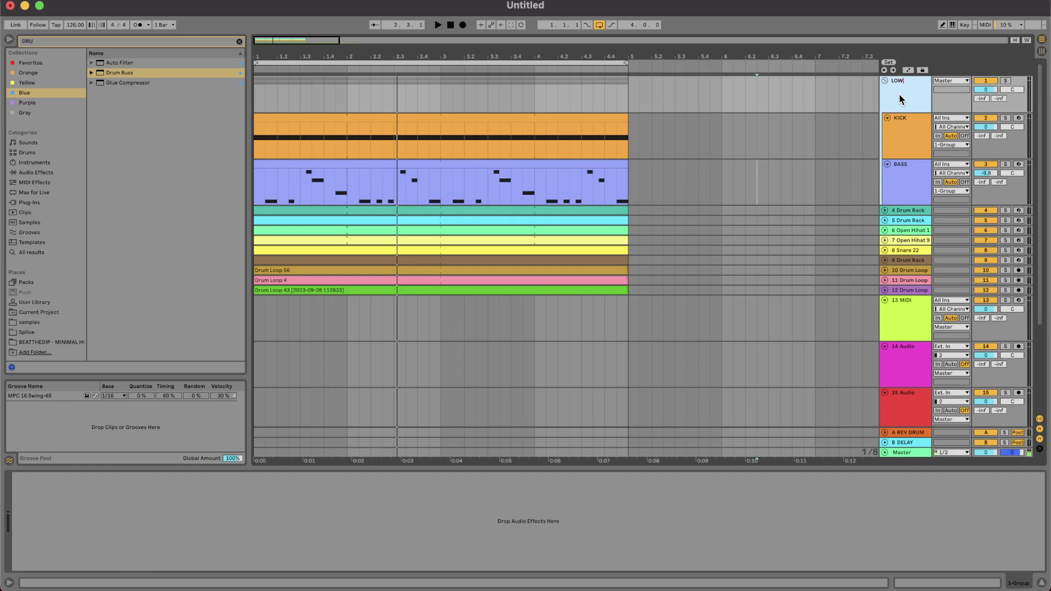
key(Return)
click(884, 80)
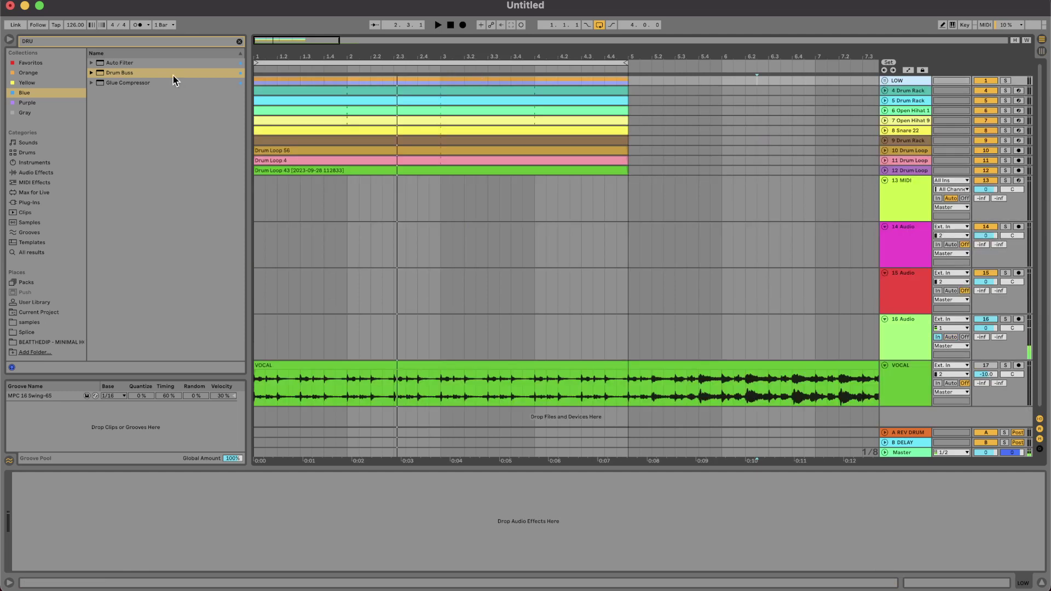
Add Auto Filter to the LOW group as a high-pass at 140 Hz and switch the device off.
drag(120, 65, 123, 497)
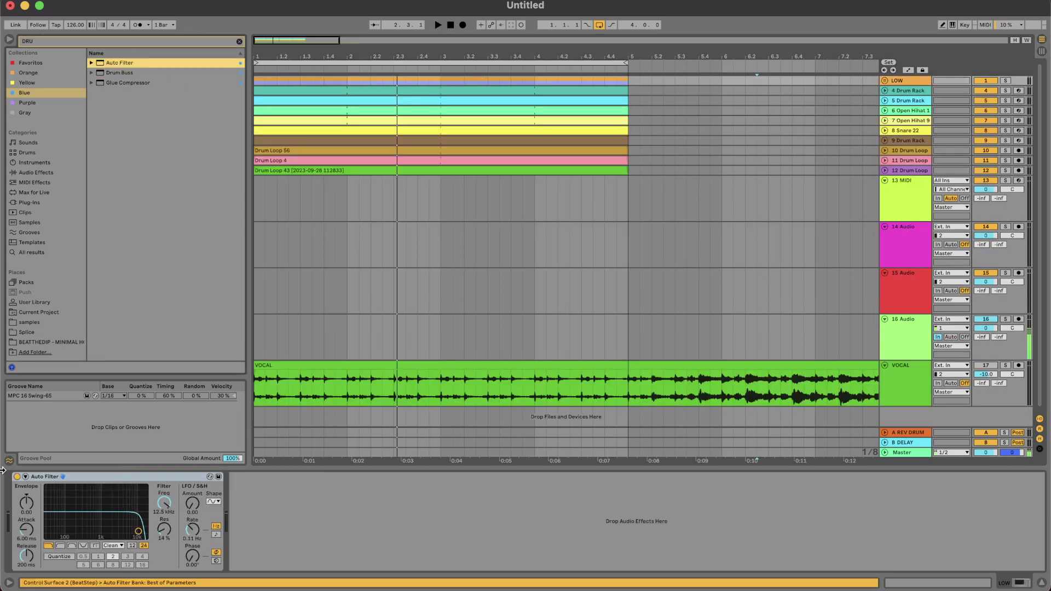
click(61, 546)
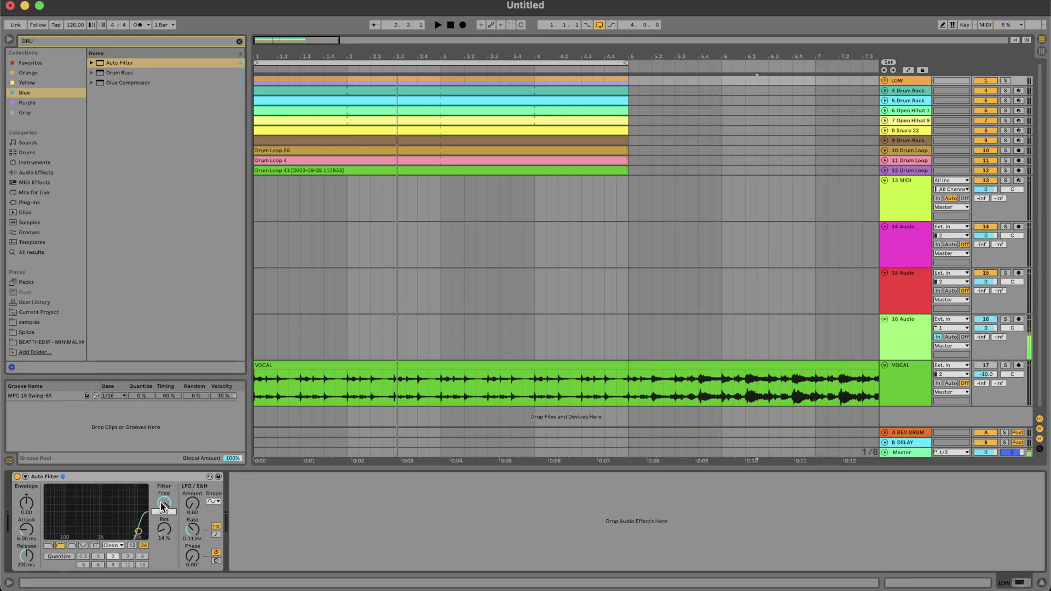
click(17, 478)
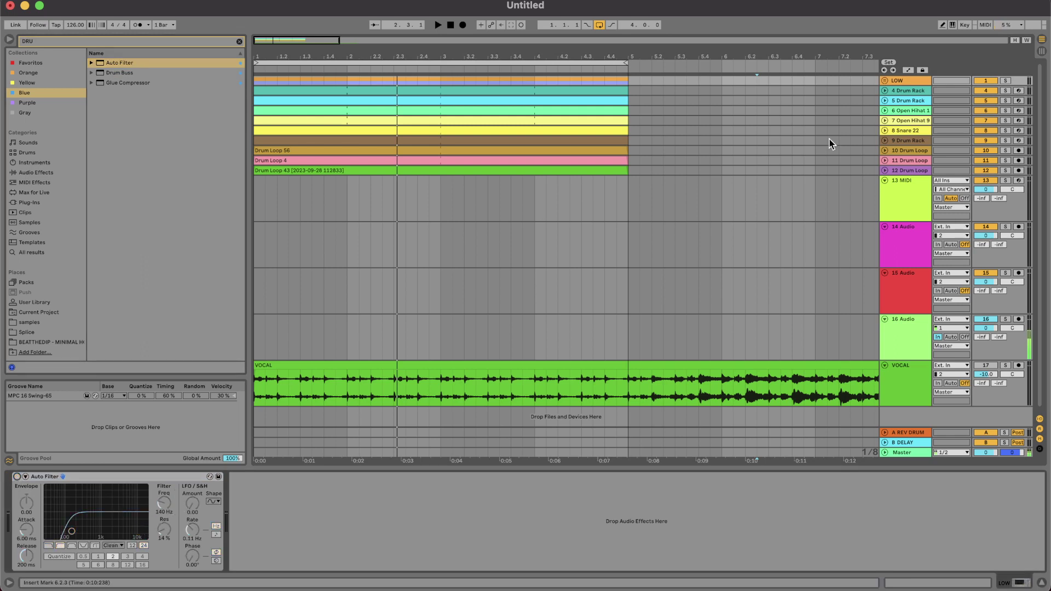
key(Tab)
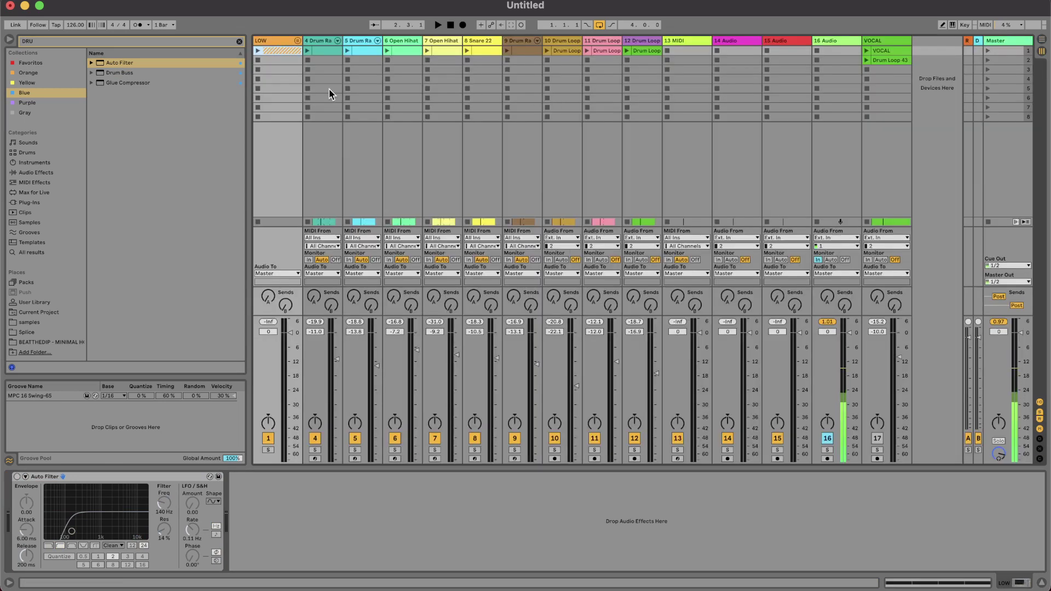
key(Tab)
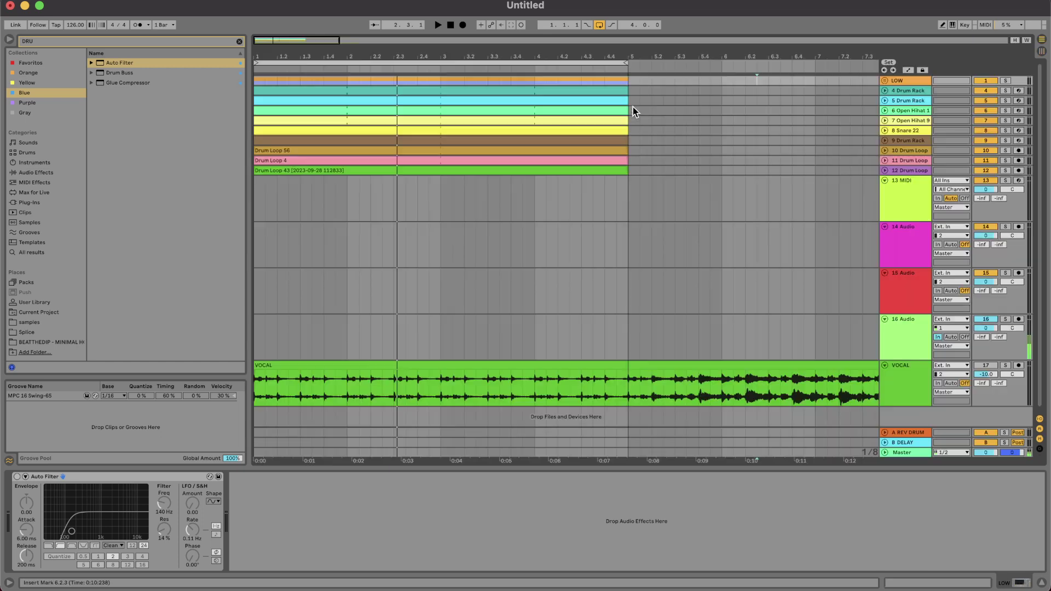
Rename tracks 4 to 7 as Clap, Close hats, open and shake.
click(910, 90)
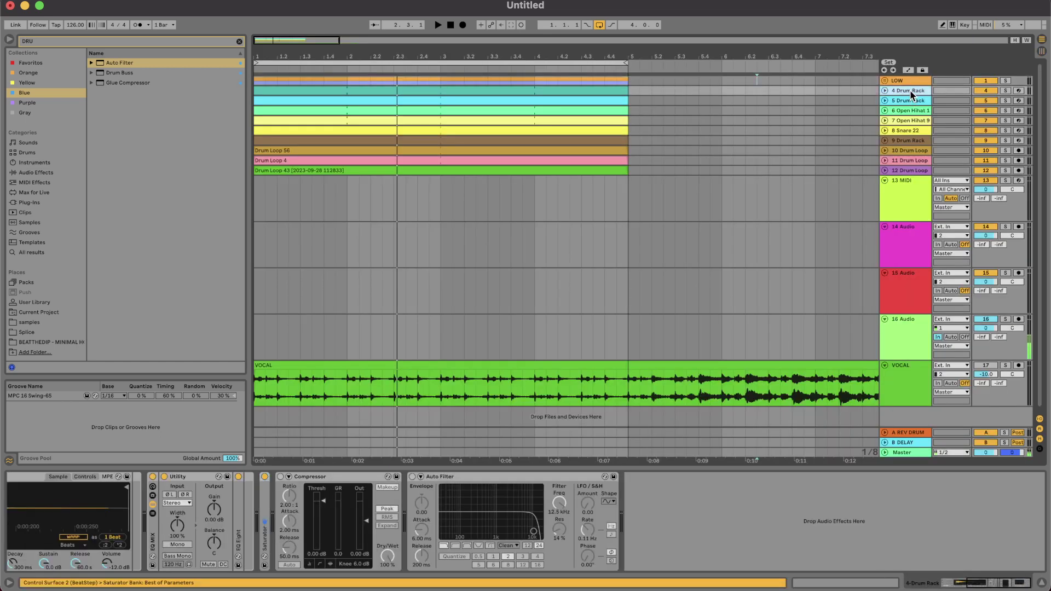
key(space)
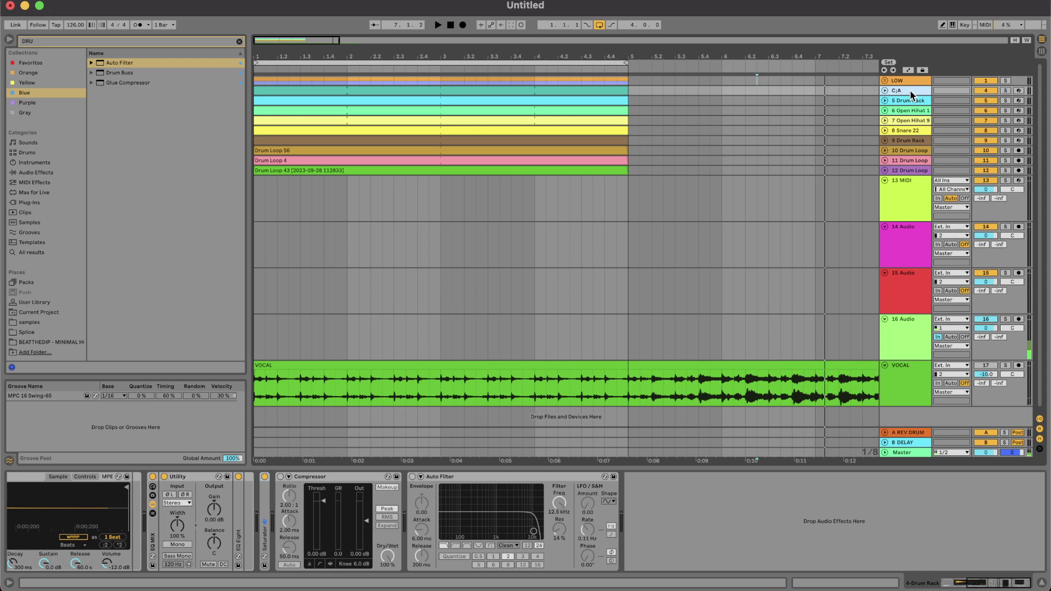
key(Tab)
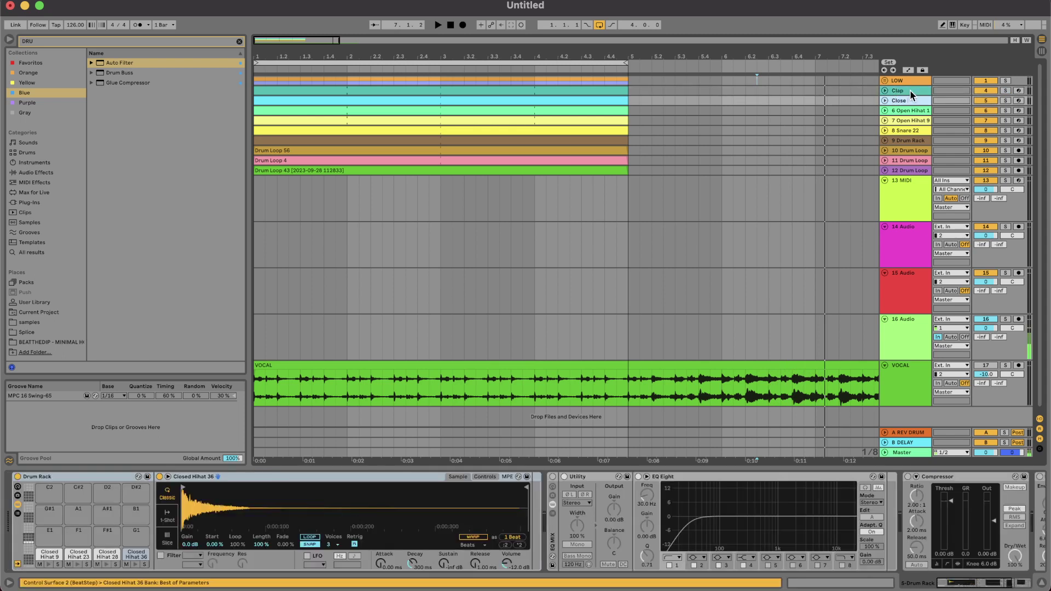
key(Tab)
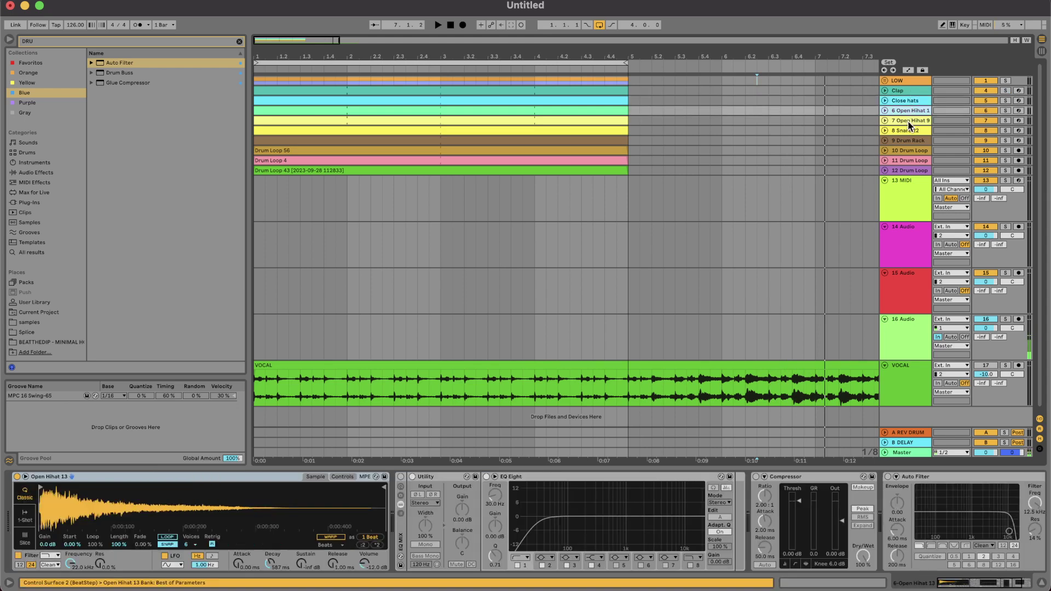
key(Tab)
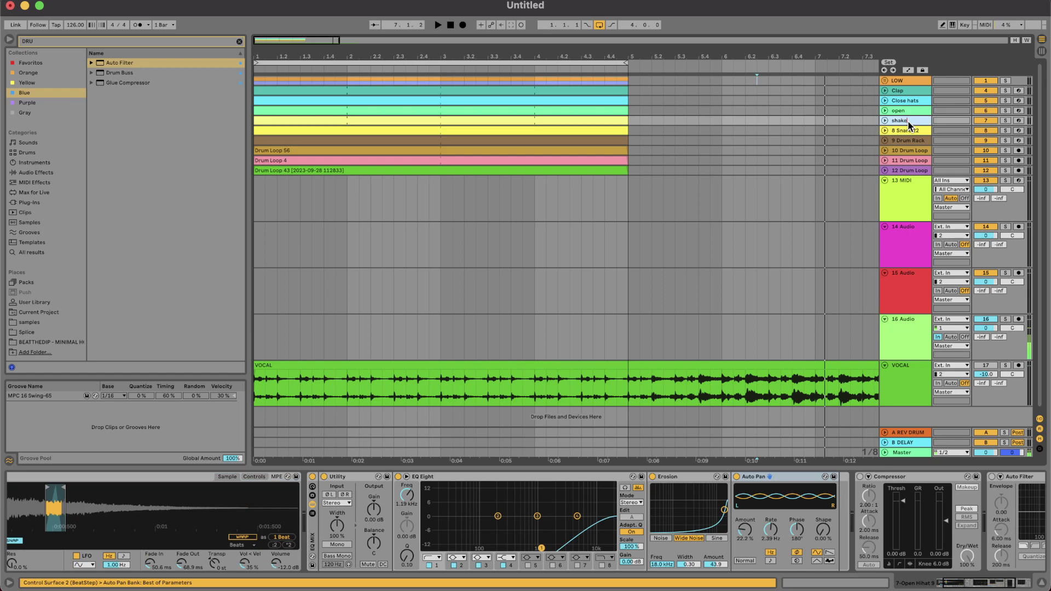
Rename the Snare 22 track as snare and the 9 Drum Rack track as percu.
click(900, 129)
text(sn)
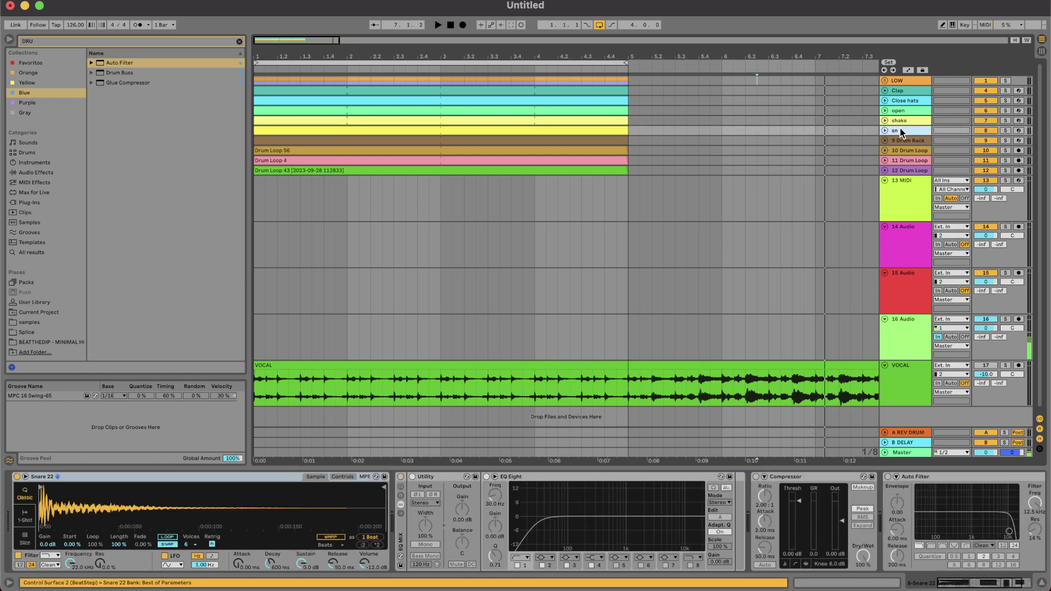
text(are)
key(Tab)
text(percu)
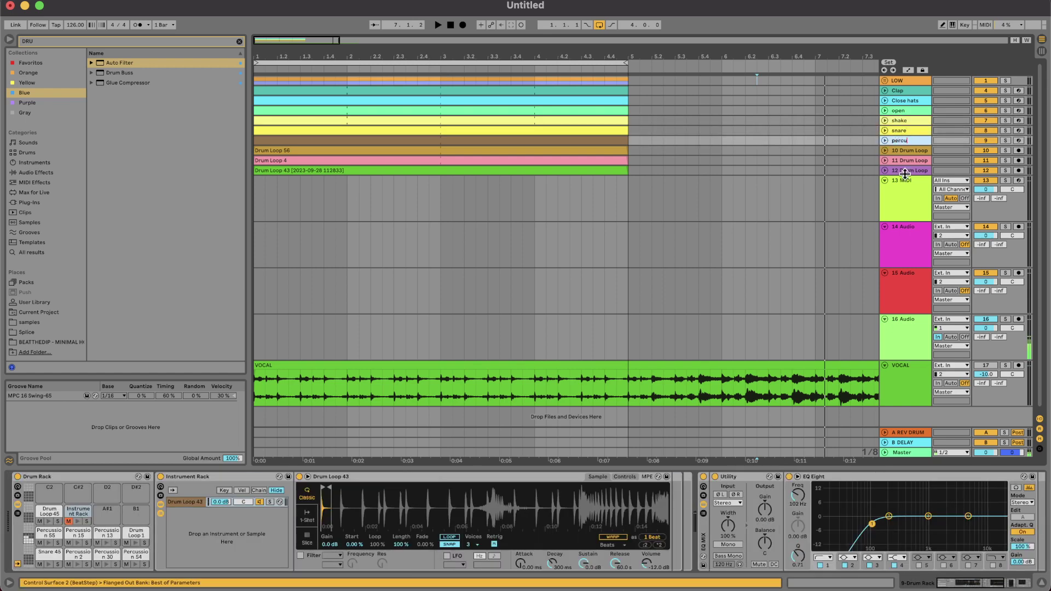
Rename the three Drum Loop tracks as top 1, top 2 and percu, and unfold the last one.
click(905, 153)
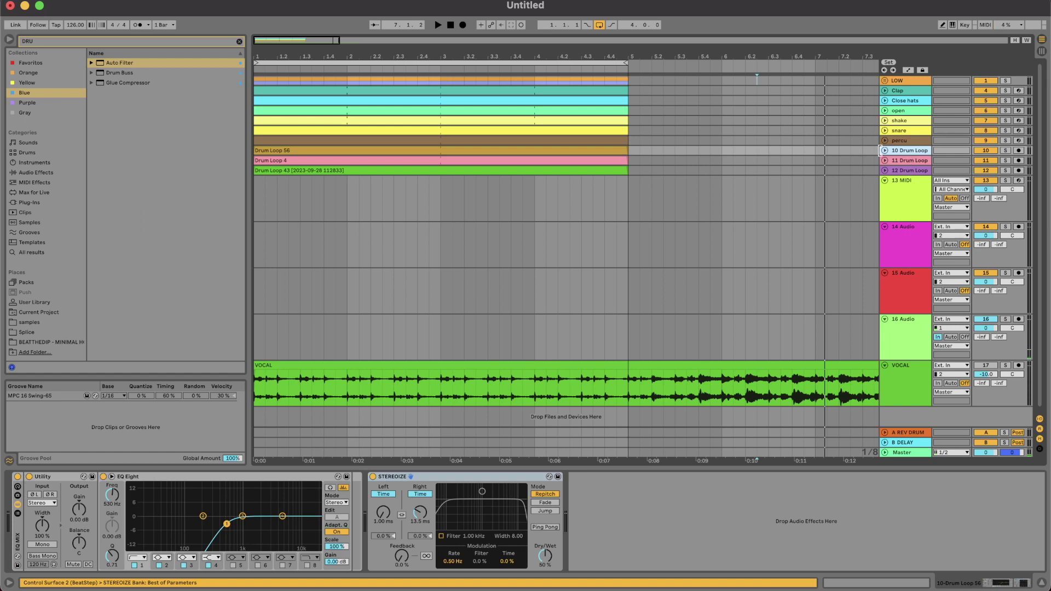
text(top )
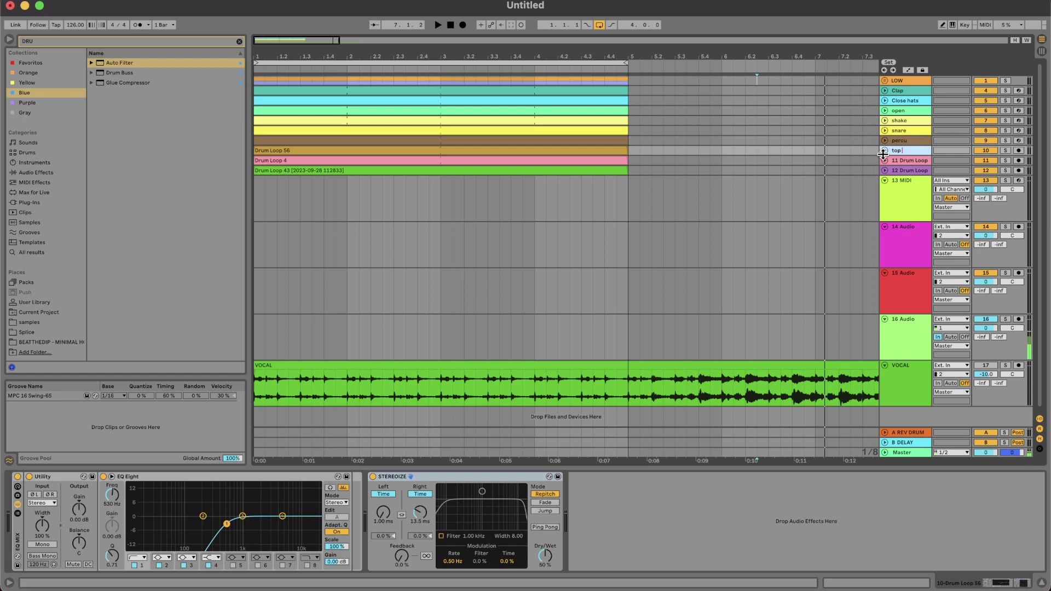
text(1)
key(Tab)
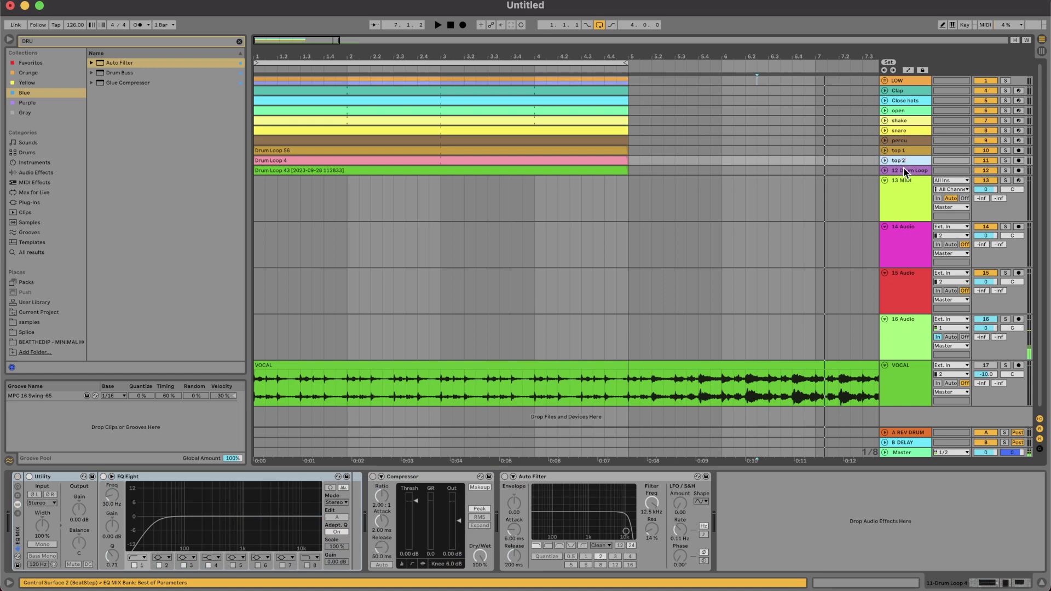
click(904, 171)
click(885, 171)
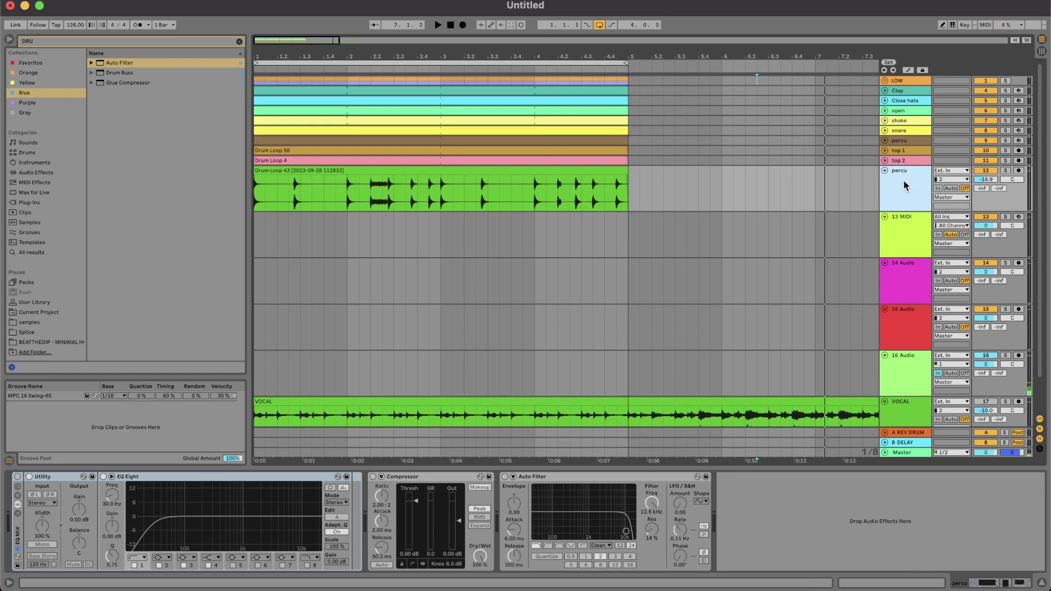
Reorder the tracks so top 1 and top 2 sit directly below snare, followed by the two percu tracks.
drag(903, 179, 905, 146)
click(910, 201)
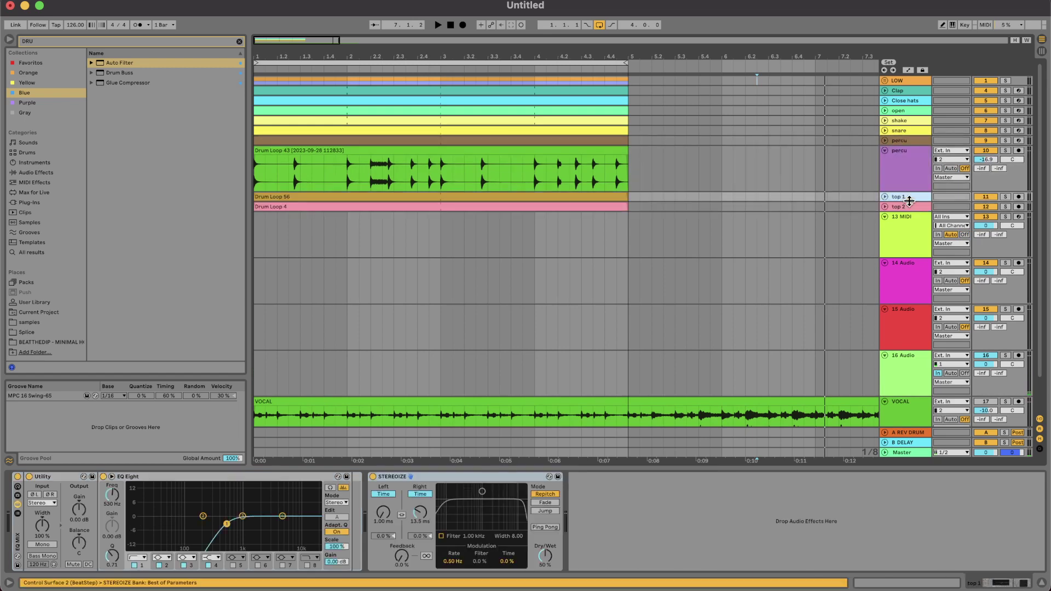
click(911, 207)
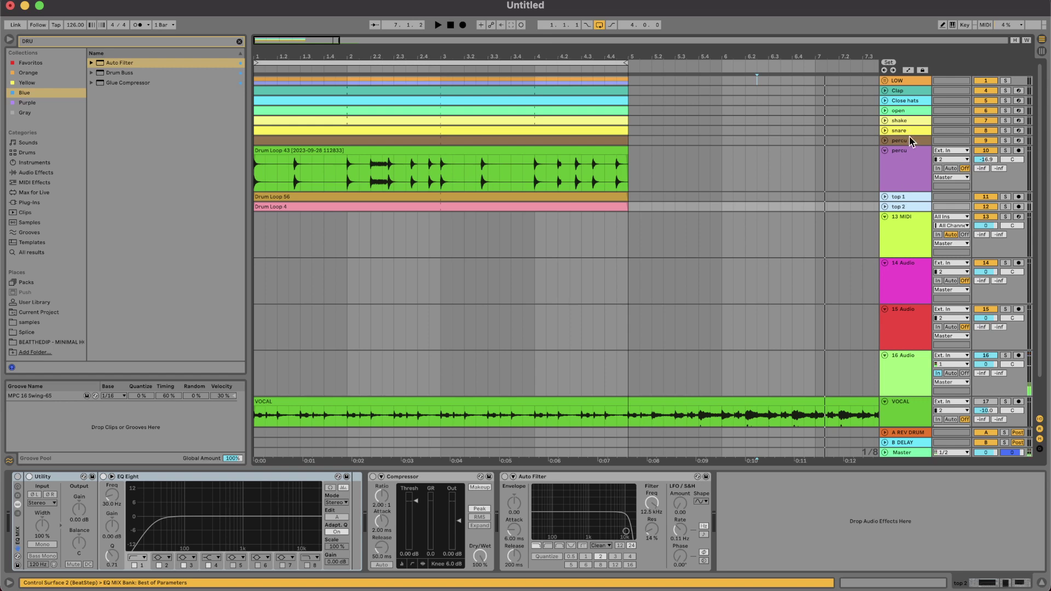
drag(899, 197, 899, 140)
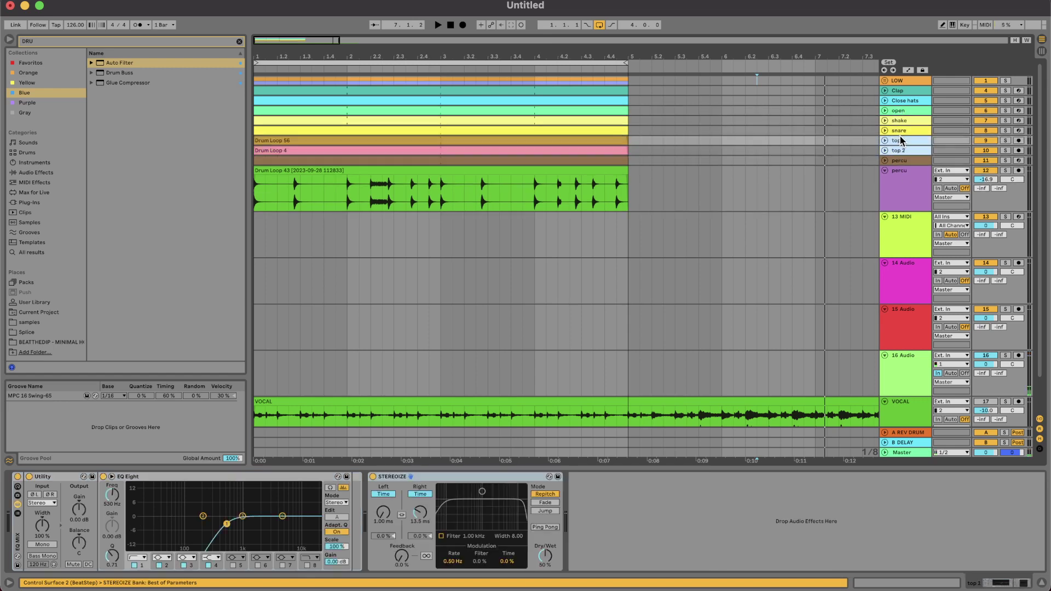
Group the tracks from Clap through the last percu and name the group DRUMS.
click(904, 92)
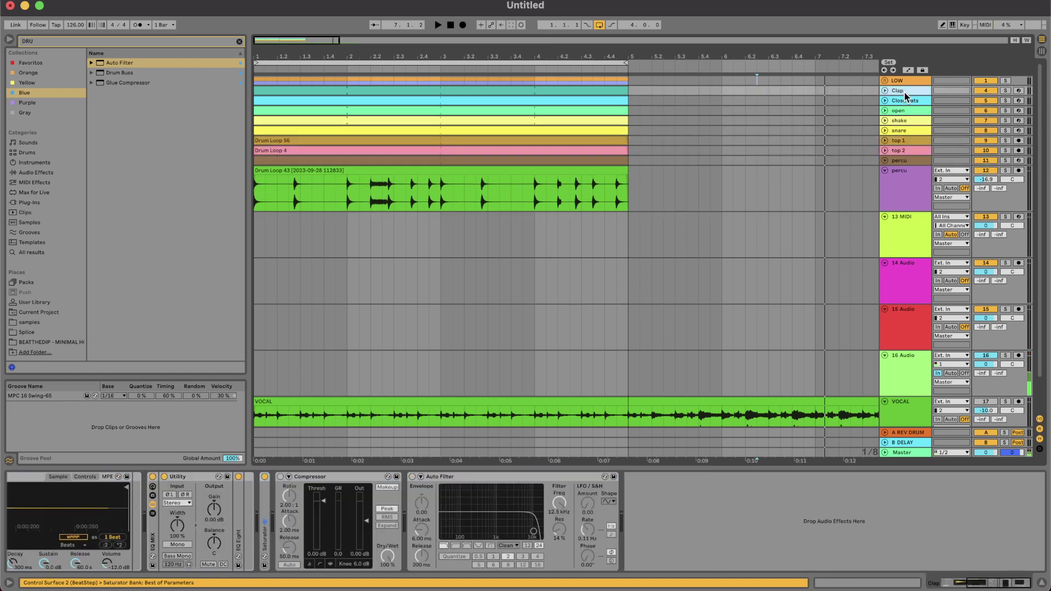
shift+click(901, 183)
key(super+g)
key(super+r)
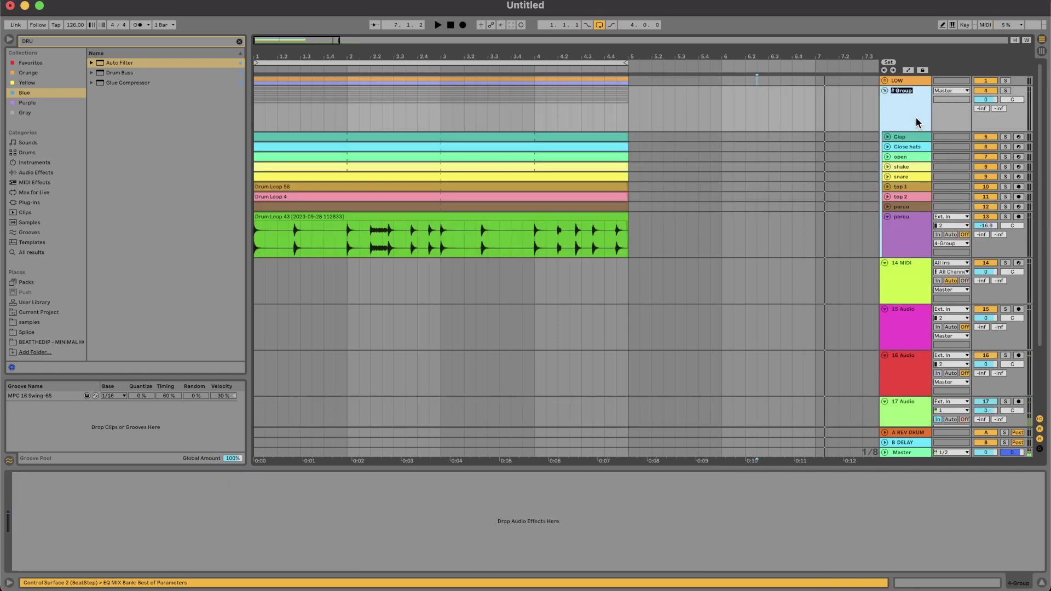
key(BackSpace)
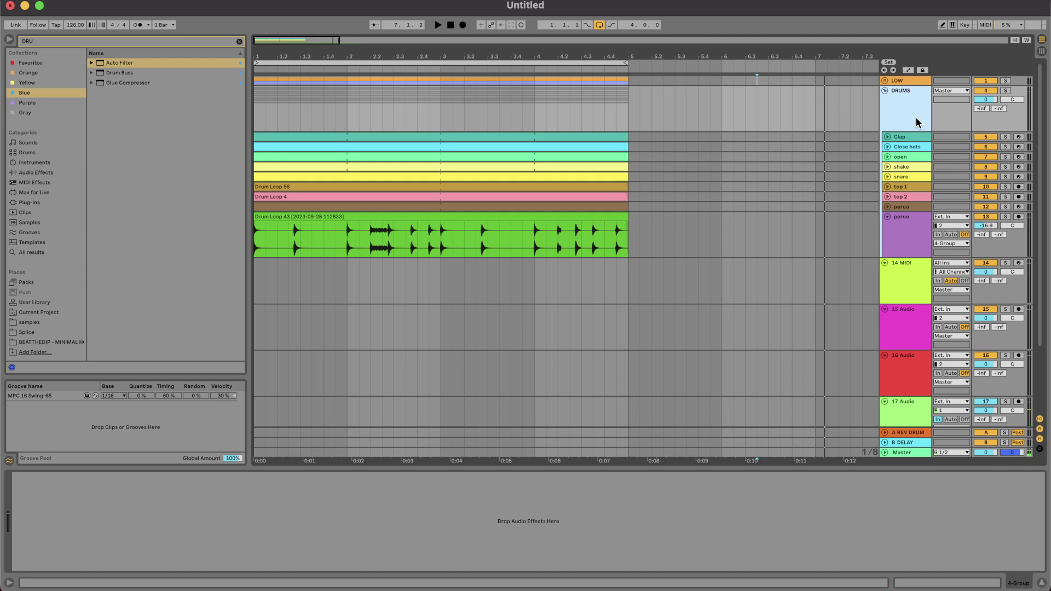
Play the arrangement from bar 1 to listen to the LOW and DRUMS groups together.
click(255, 78)
key(space)
scroll(330, 120, up, 3)
scroll(332, 125, left, 2)
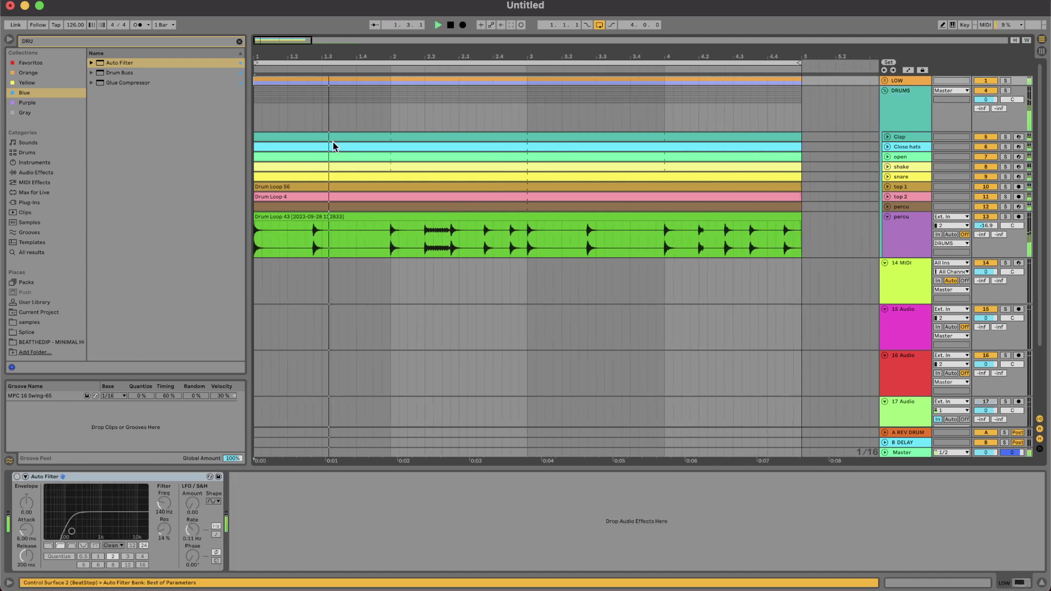
scroll(335, 148, down, 5)
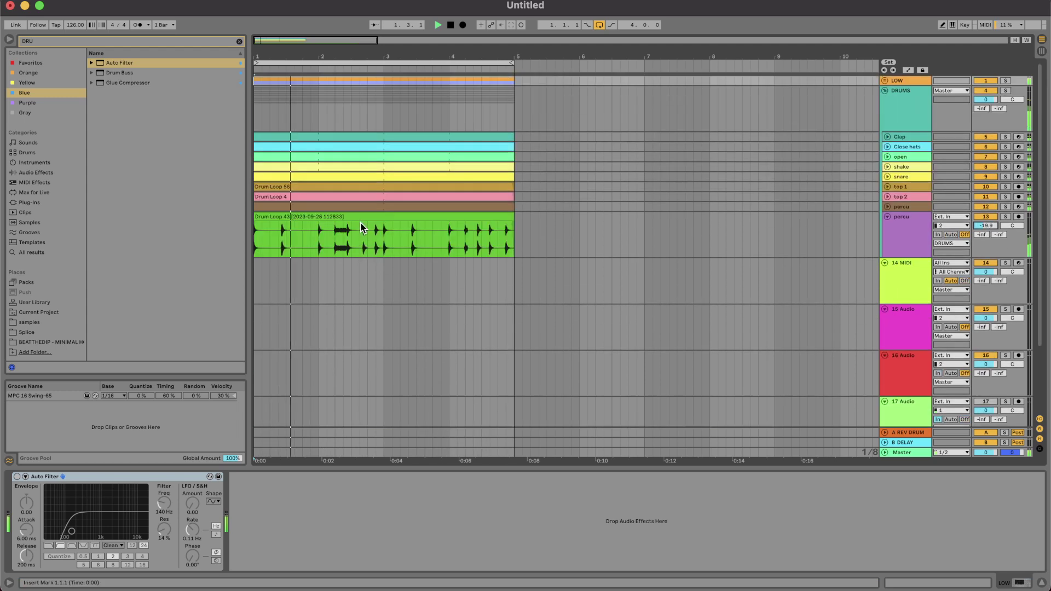
Fold the last percu track and collapse the DRUMS group.
click(888, 217)
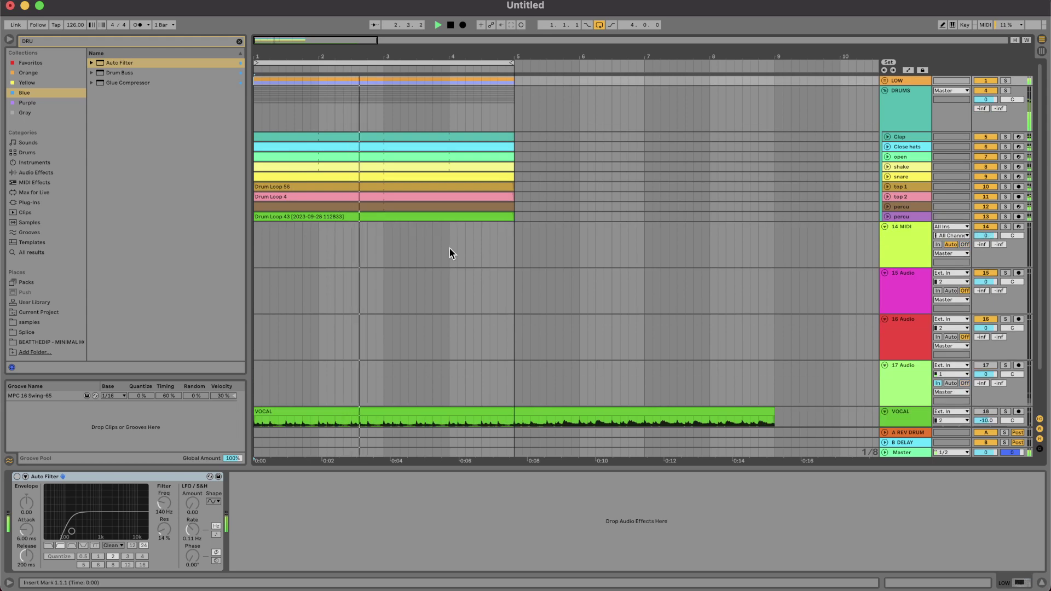
click(885, 91)
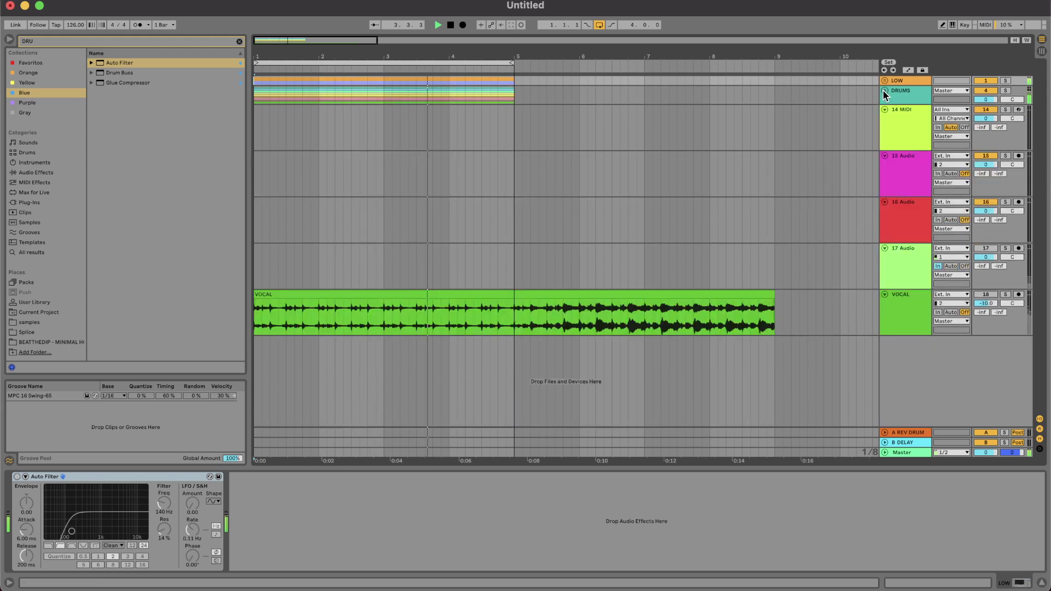
click(484, 589)
click(664, 556)
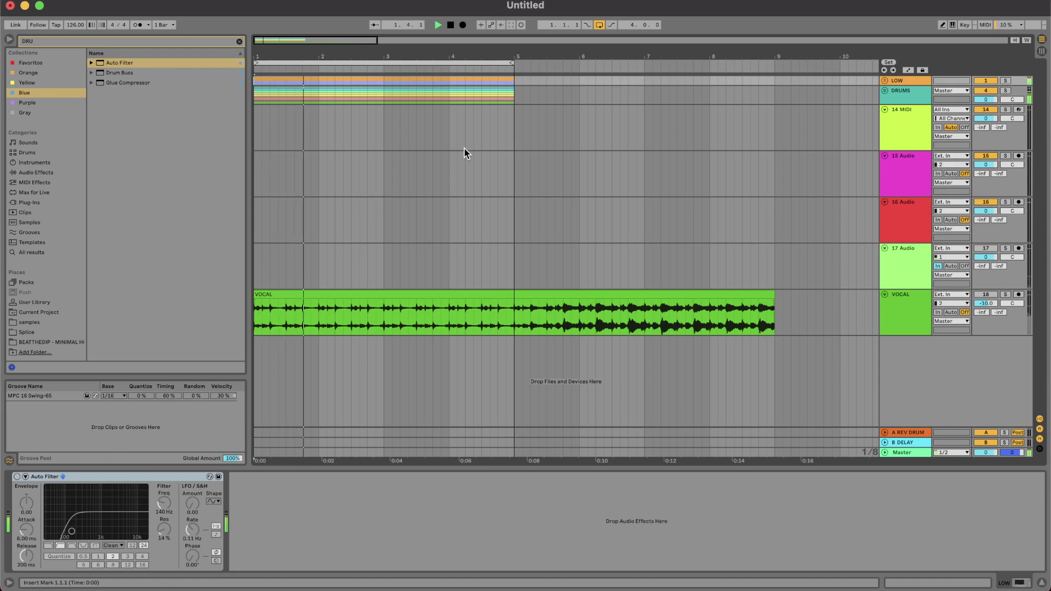
Delete the empty tracks between DRUMS and VOCAL, and restore the light green audio track removed with them.
click(905, 120)
key(Delete)
key(Delete)
key(Delete)
key(Delete)
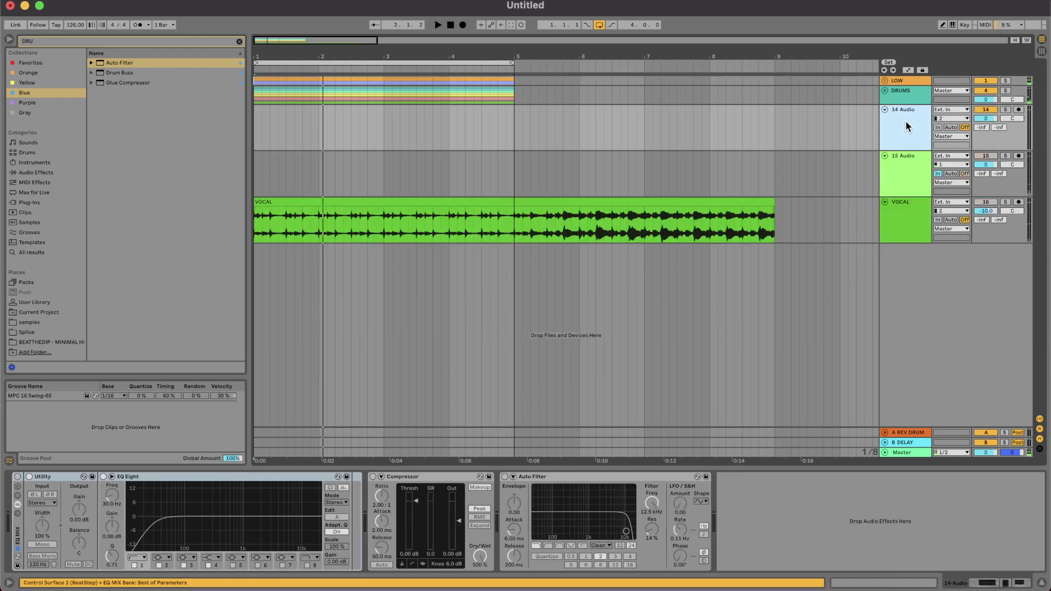
click(906, 96)
key(super+shift+t)
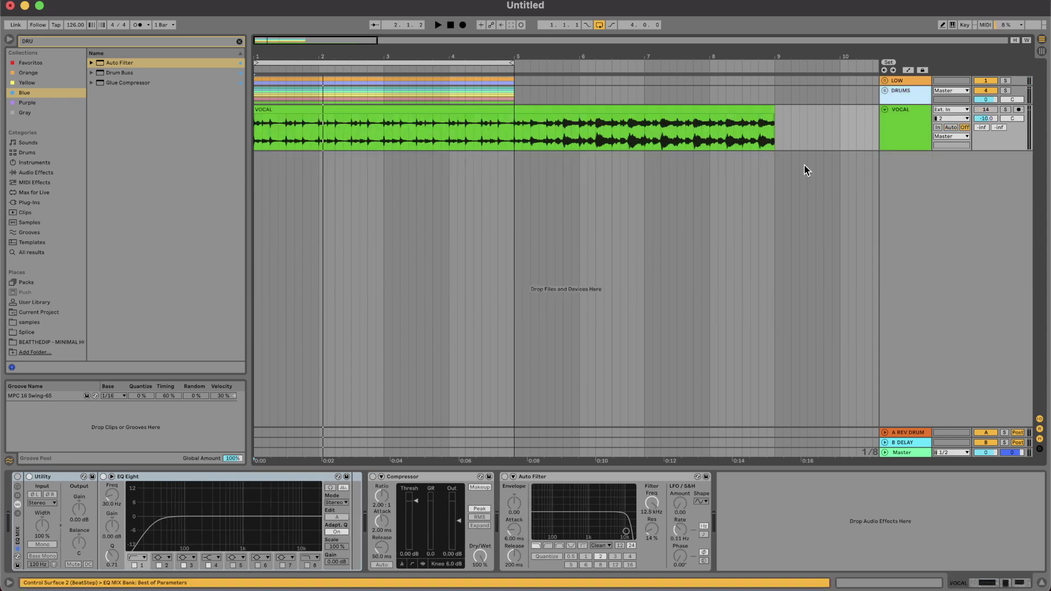
key(super+t)
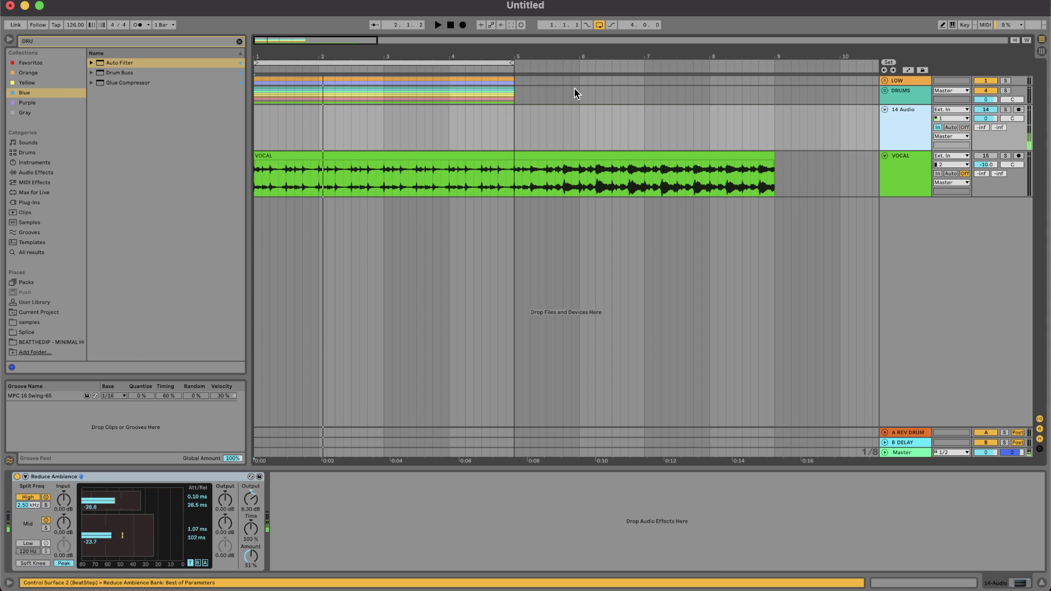
Insert two new MIDI tracks directly below the DRUMS group.
click(914, 98)
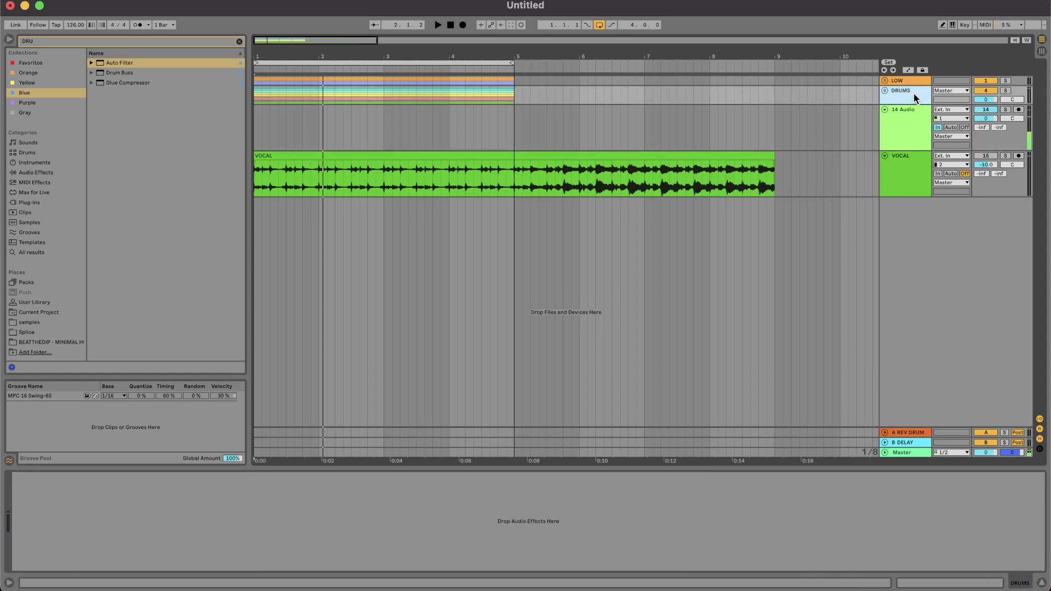
key(super+shift+t)
key(super+shift+t)
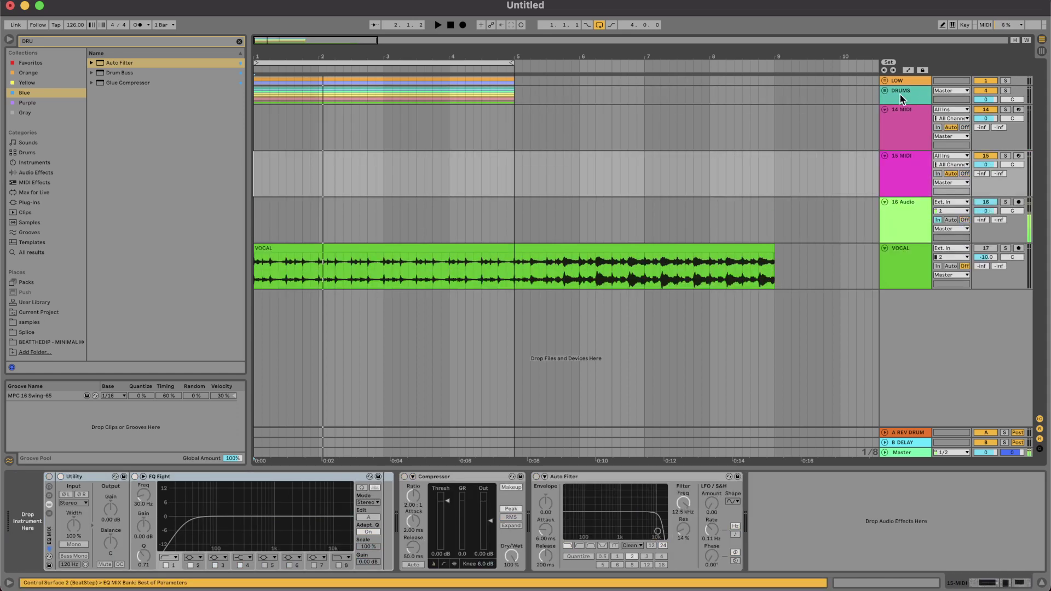
Load Serum from the Favorites collection onto the first new MIDI track below DRUMS and close its plug-in window.
click(35, 322)
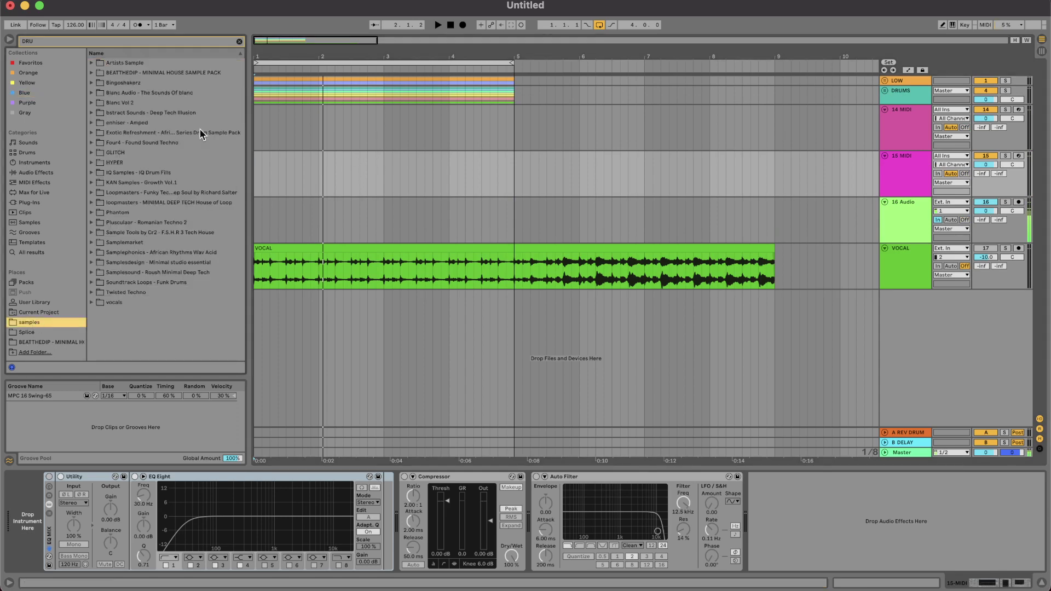
click(52, 64)
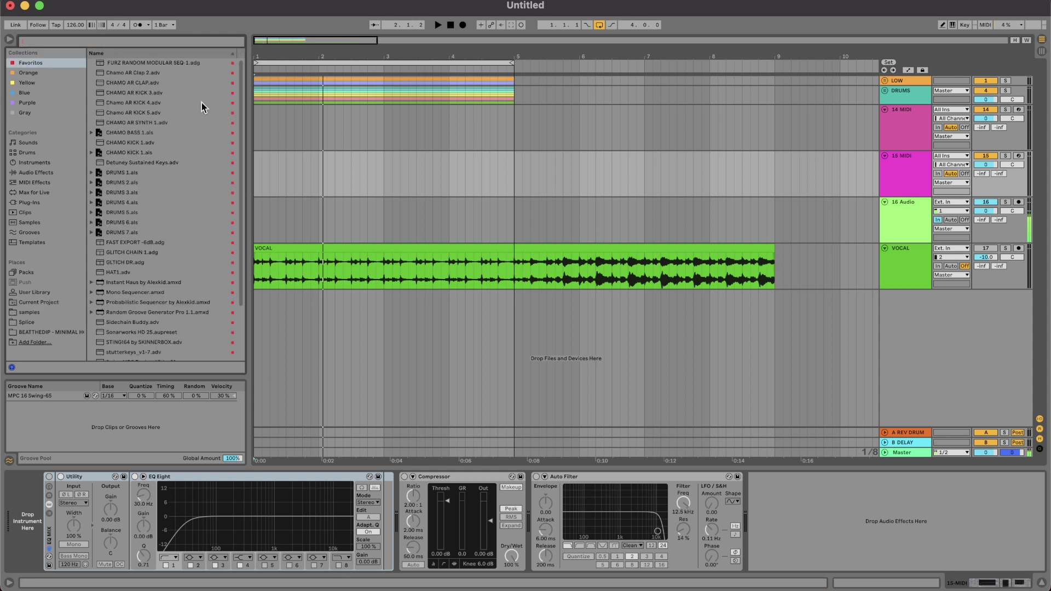
scroll(146, 230, down, 3)
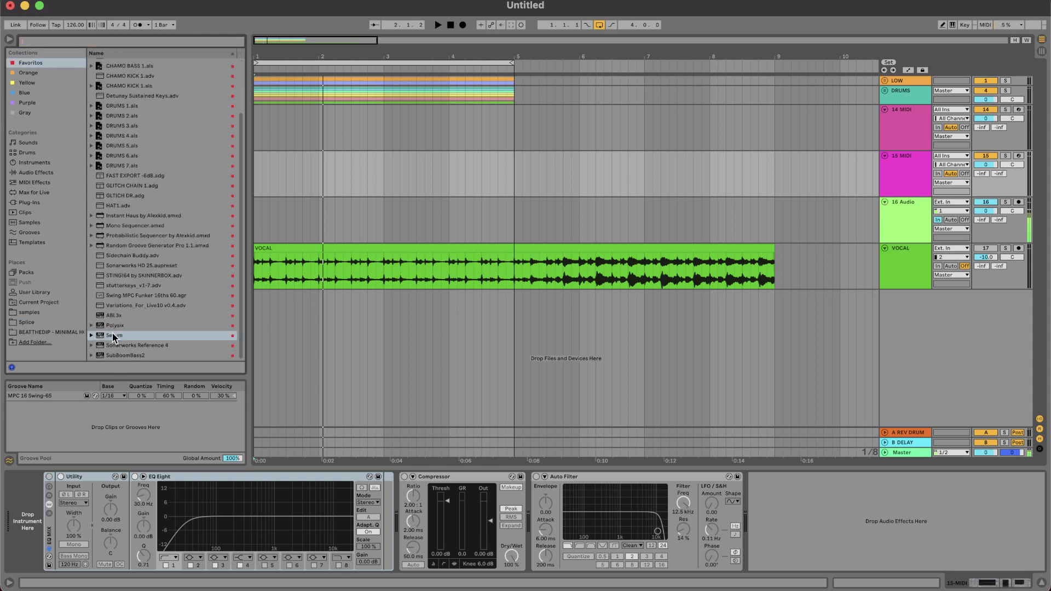
drag(113, 338, 360, 123)
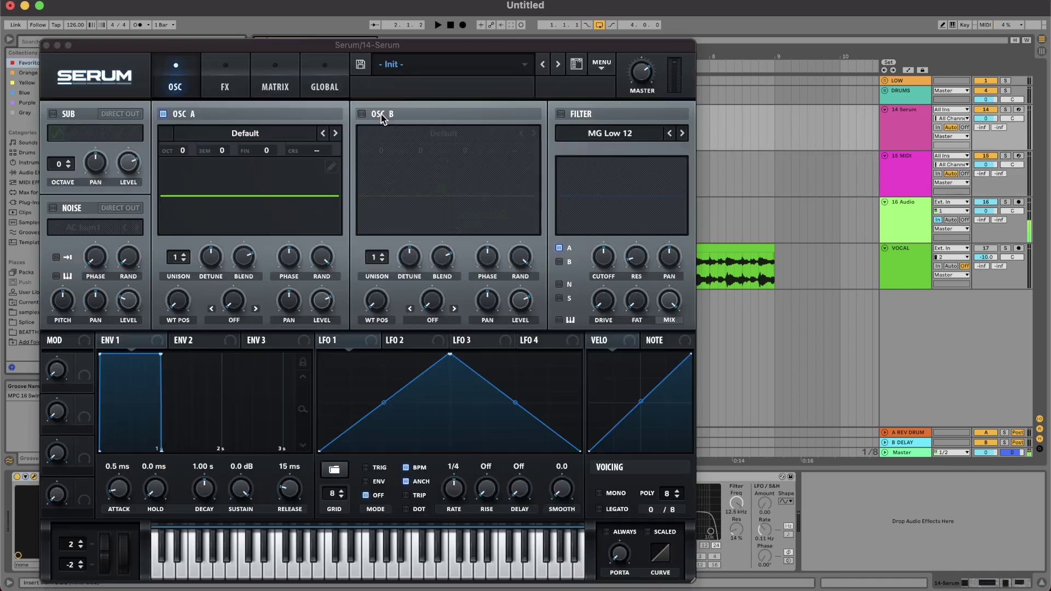
click(47, 45)
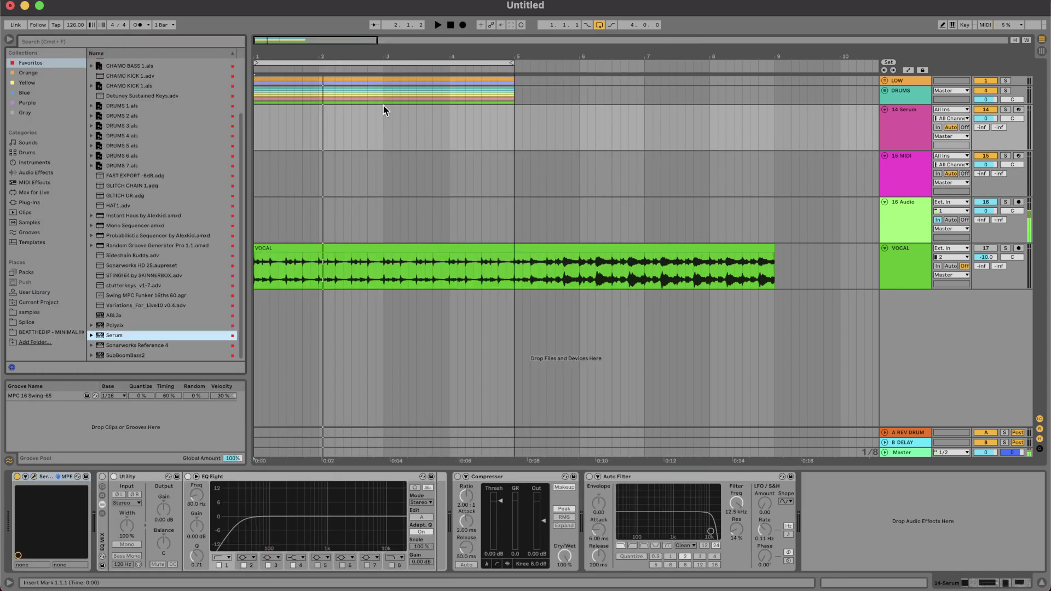
Create a two-bar MIDI clip at the start of the 14 Serum track and set its scale to F#/Gb Major.
drag(383, 117, 200, 118)
key(super+shift+m)
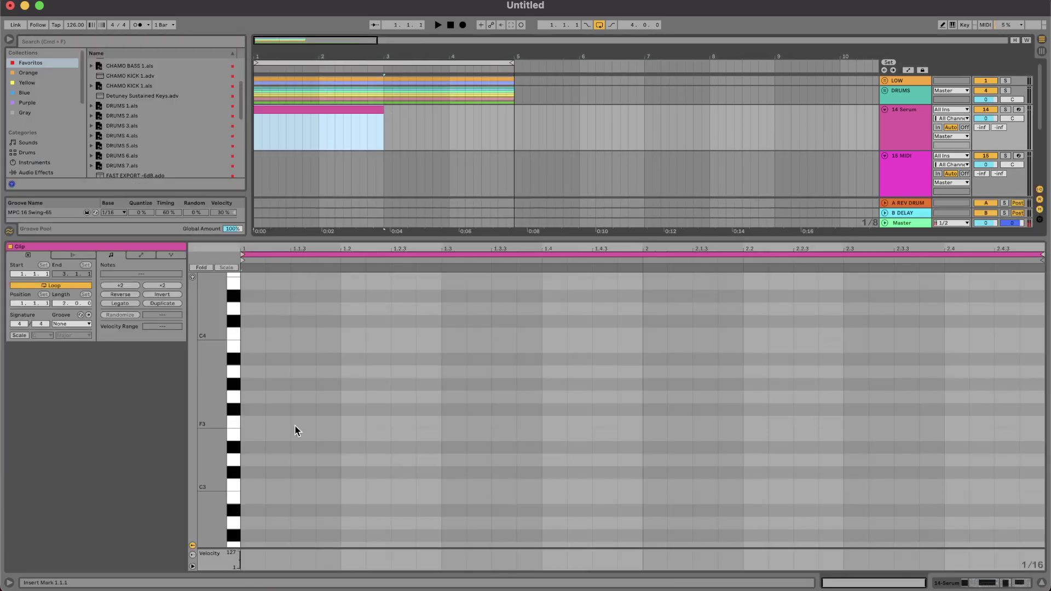
click(20, 335)
click(49, 335)
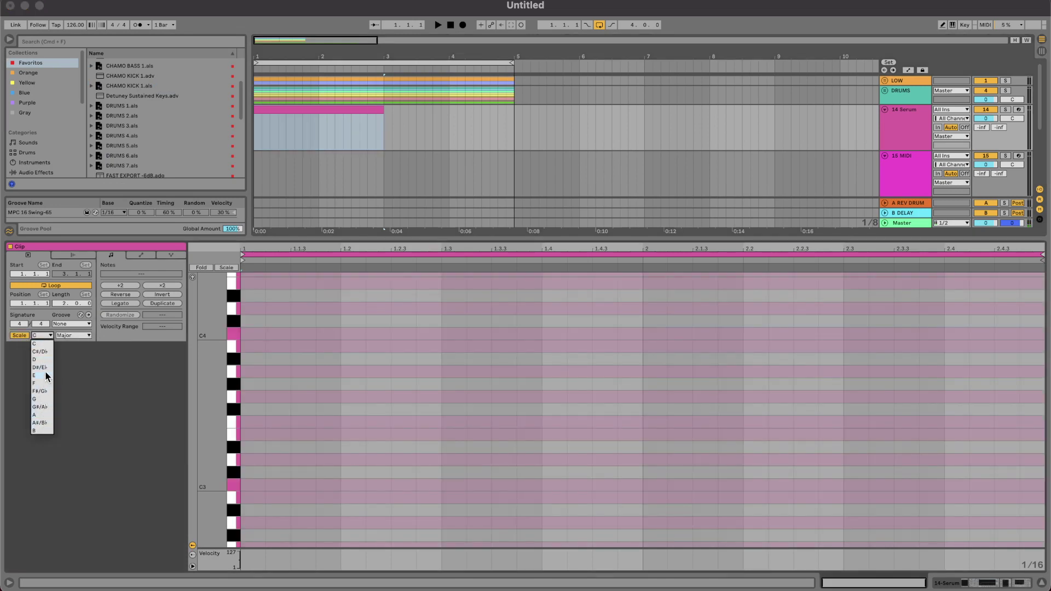
click(39, 391)
Add an F#3 note at 1.1.1, lengthen it to three sixteenths, and audition it on the soloed track.
double_click(248, 409)
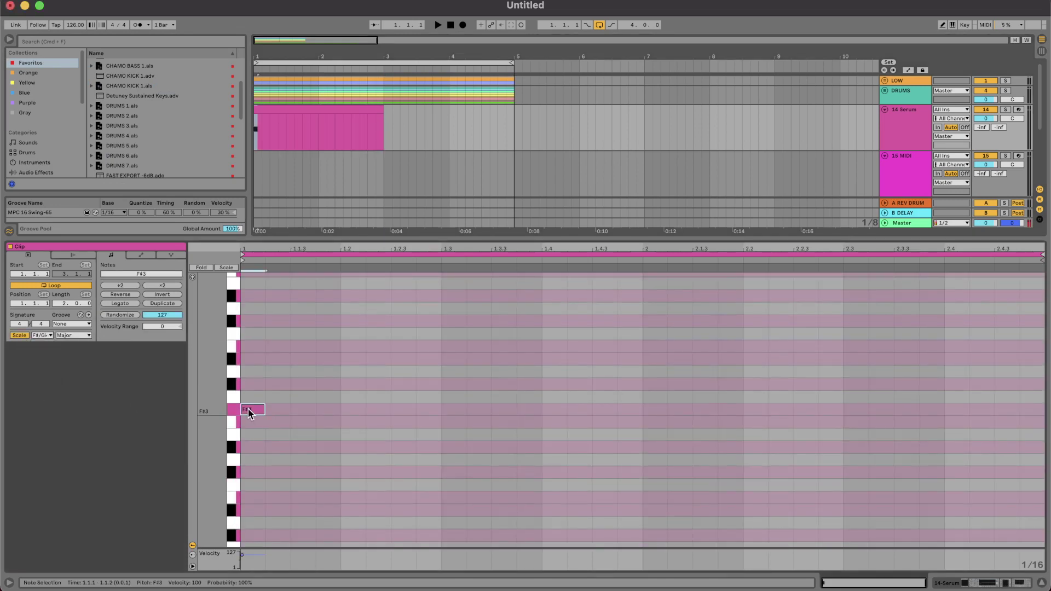
scroll(248, 414, down, 1)
key(shift+Right)
key(shift+Right)
key(space)
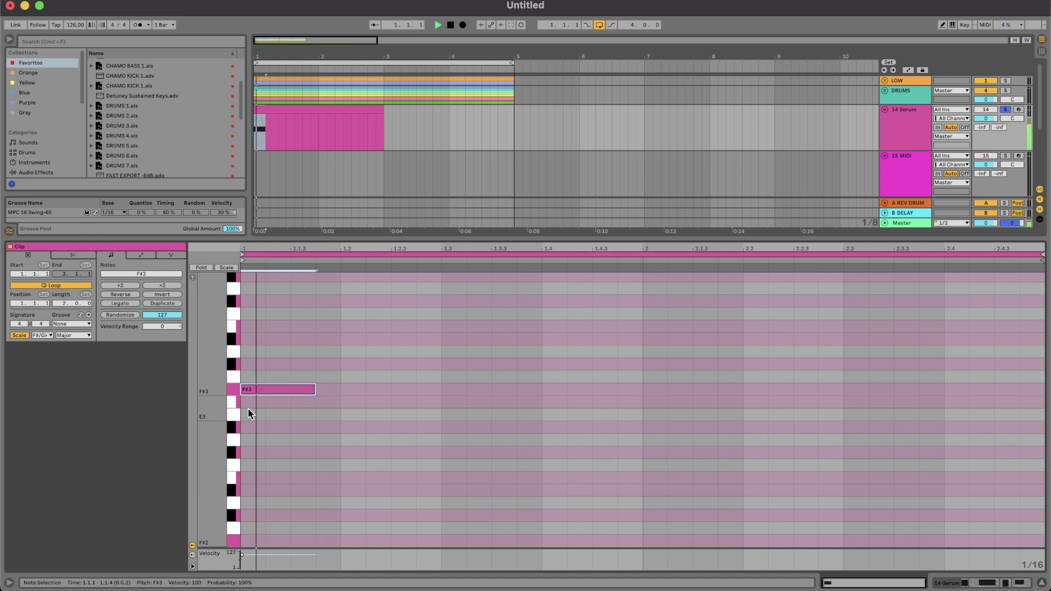
click(908, 134)
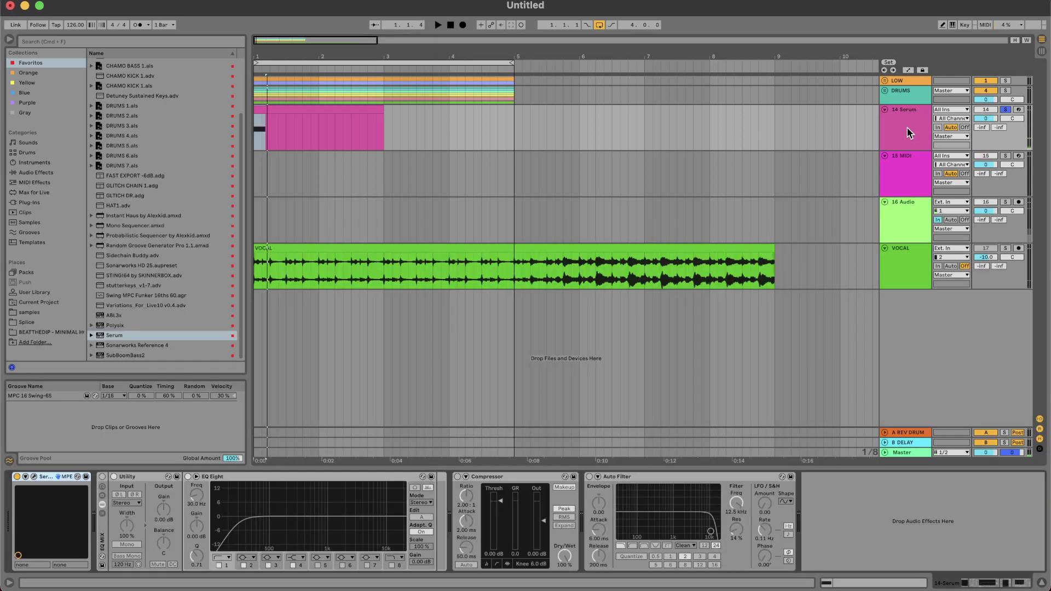
key(s)
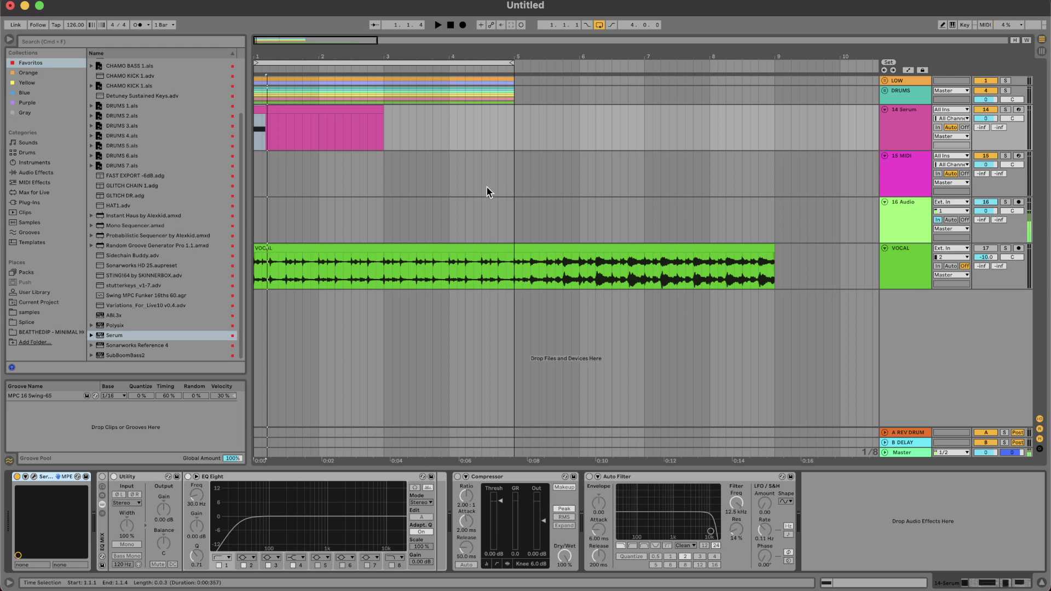
Load the Lead Holy House preset from the BEATTHEDIP - TECH HOUSE SERUM SOUND BANK into the track's Serum instrument and audition it.
click(34, 477)
click(482, 65)
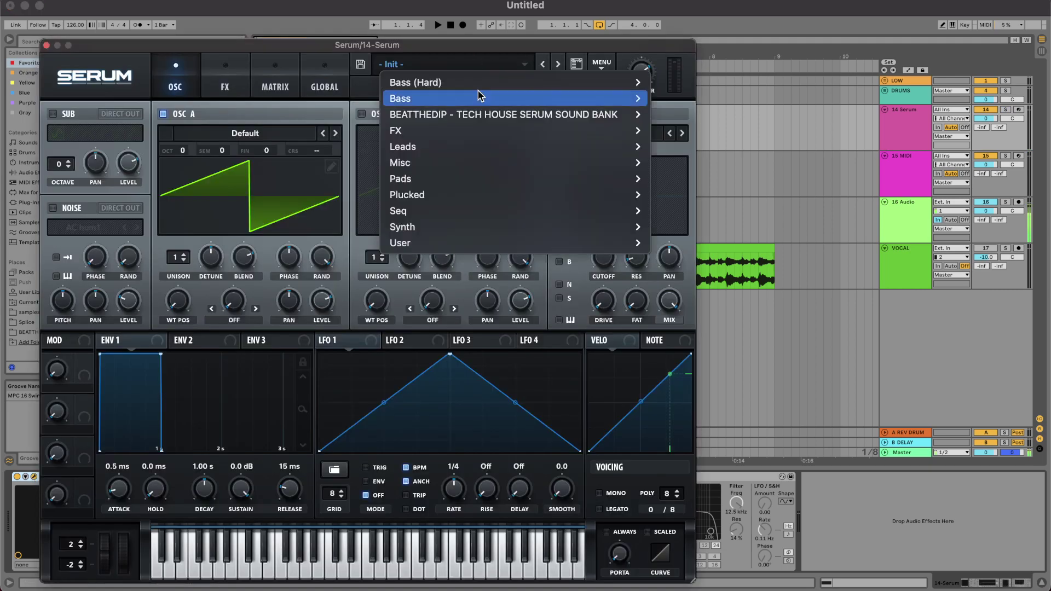
mouse_move(482, 117)
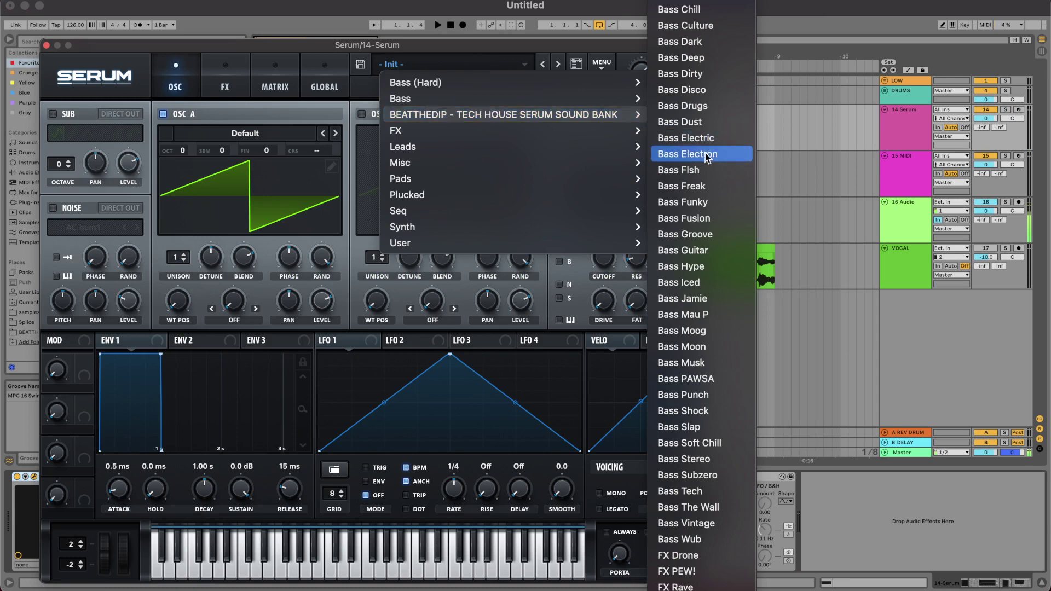
scroll(707, 156, down, 8)
scroll(707, 156, up, 8)
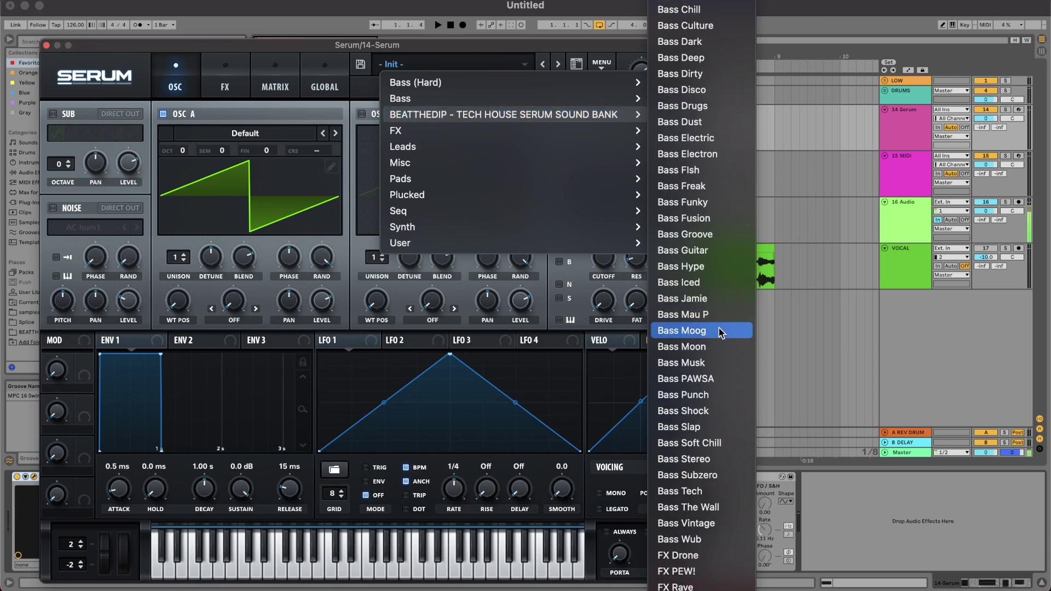
scroll(721, 333, down, 4)
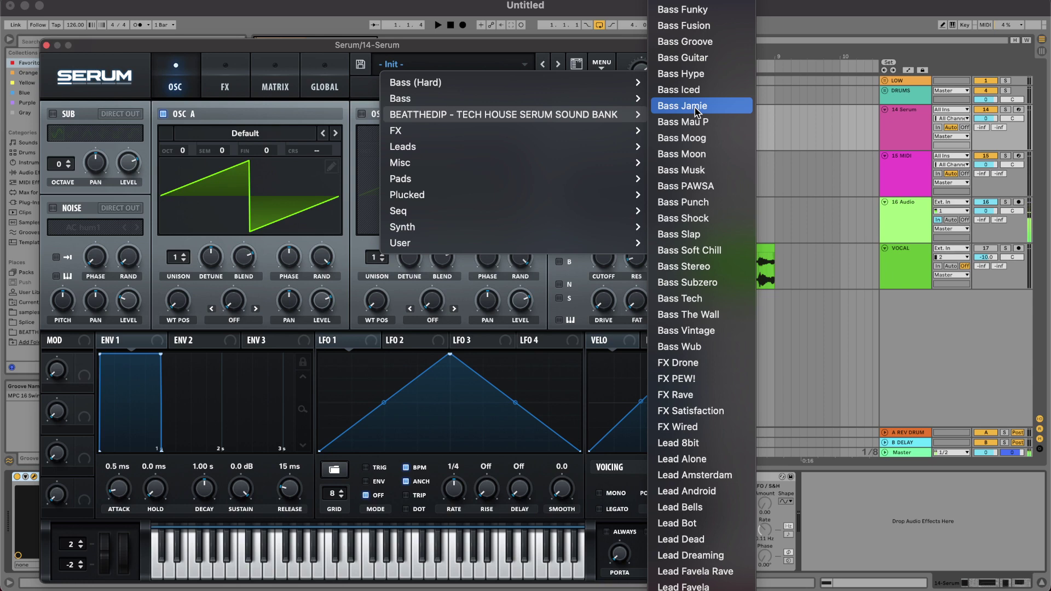
scroll(698, 204, down, 10)
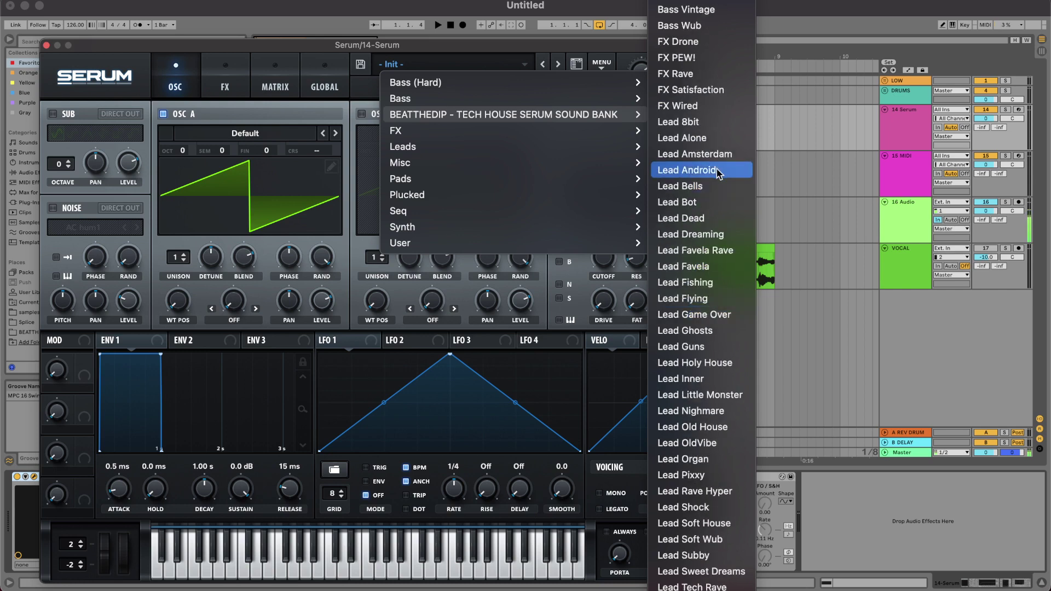
scroll(723, 144, down, 8)
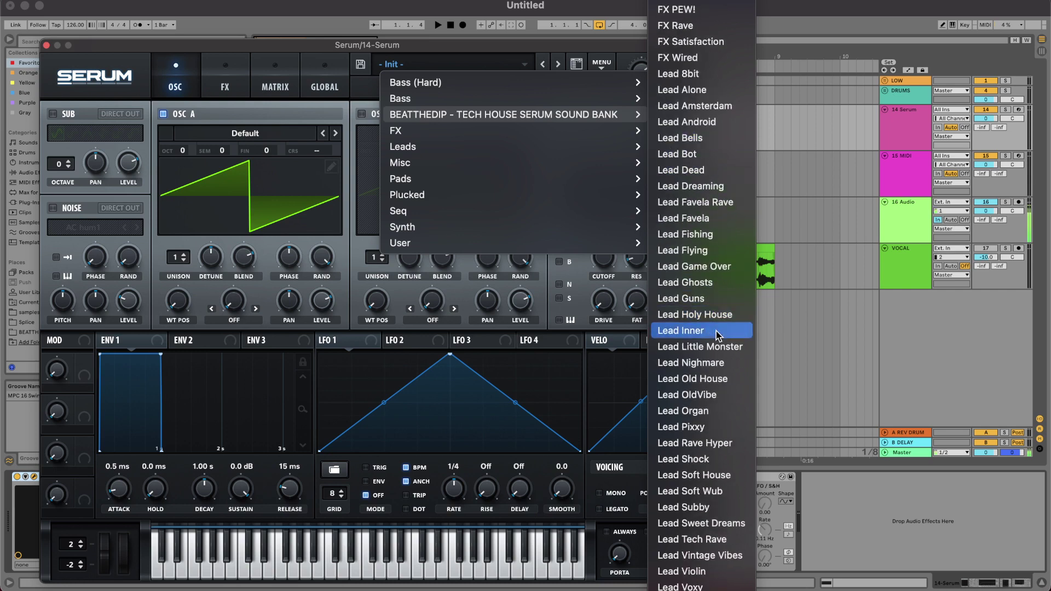
scroll(714, 525, down, 6)
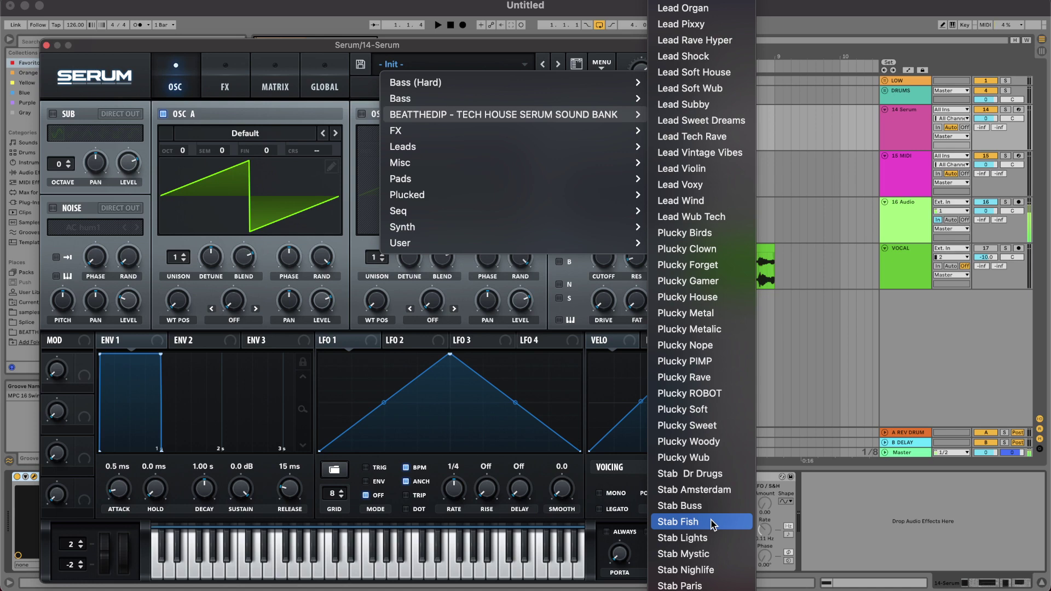
scroll(717, 362, up, 6)
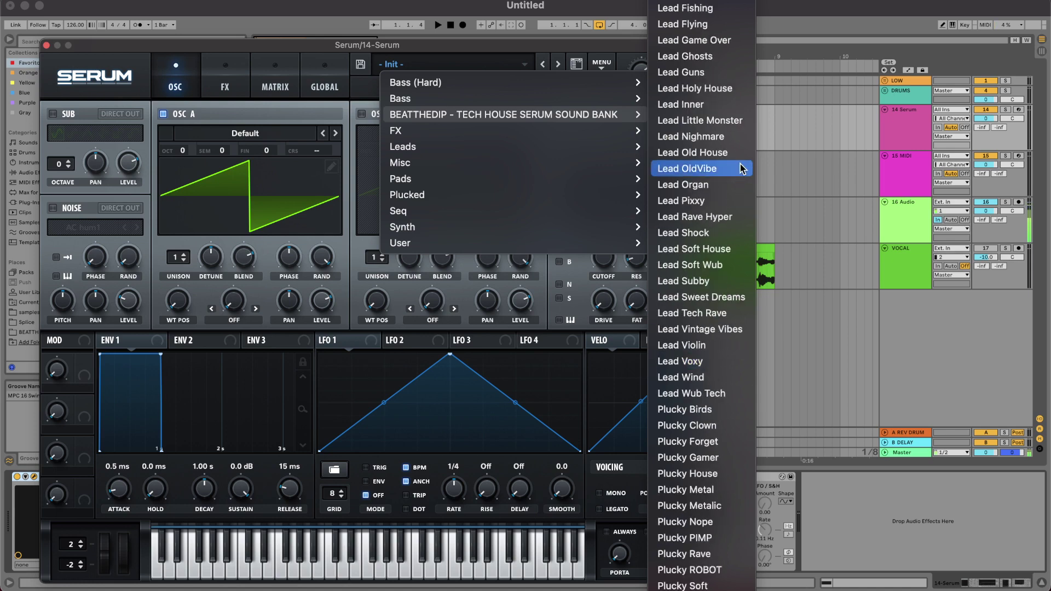
click(722, 97)
key(space)
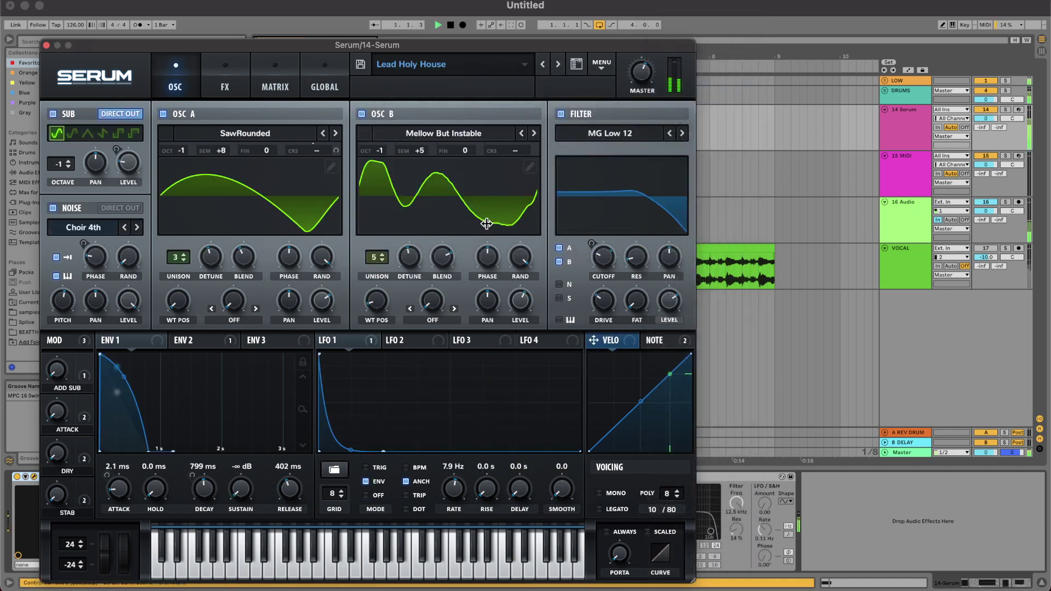
Step through the neighbouring lead presets during playback, settle on Lead OldVibe, and close the Serum window.
click(558, 64)
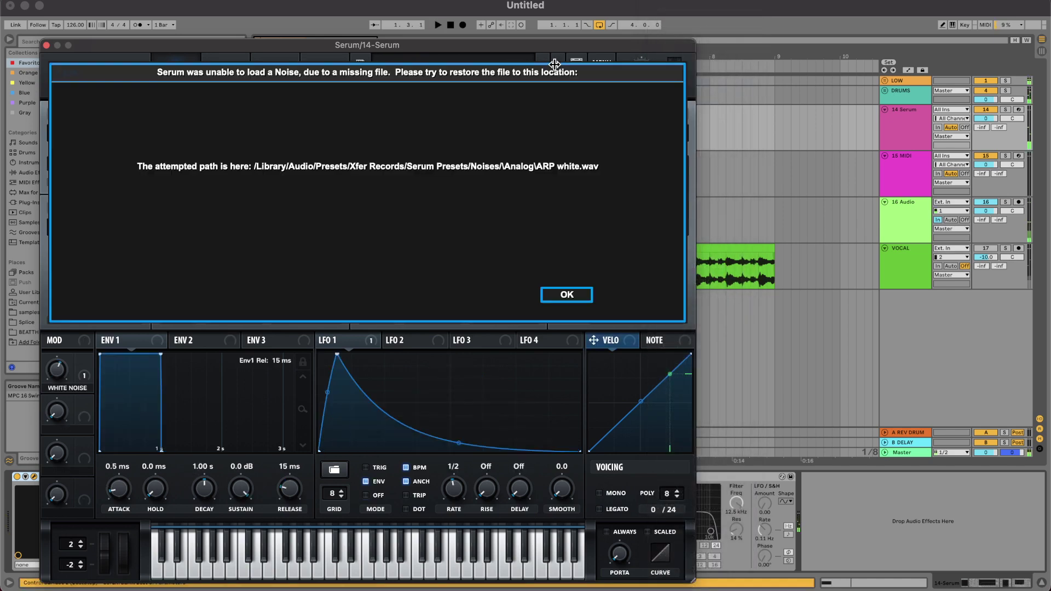
click(563, 293)
click(558, 64)
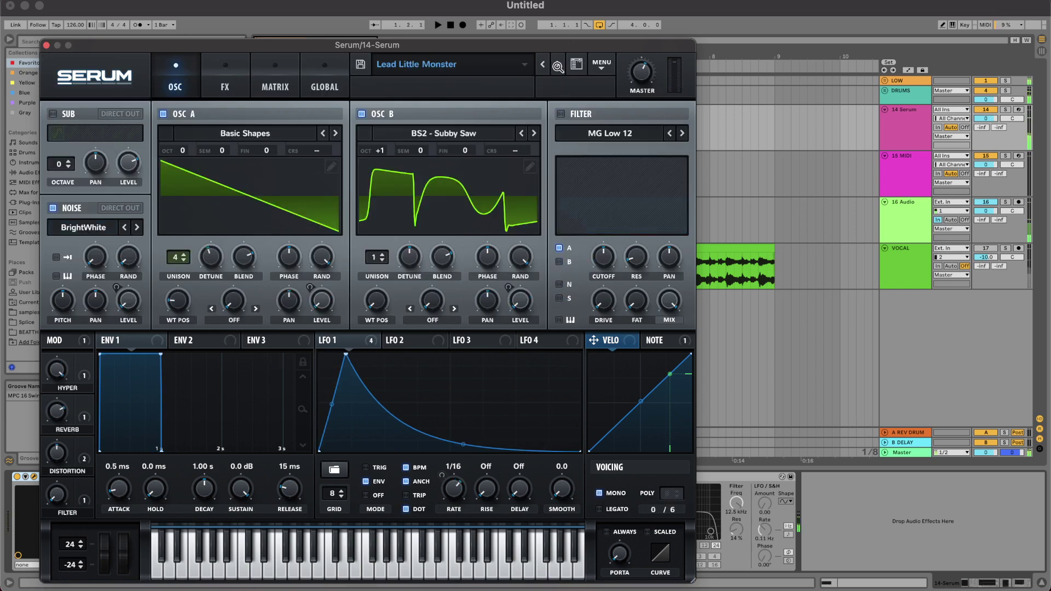
click(558, 65)
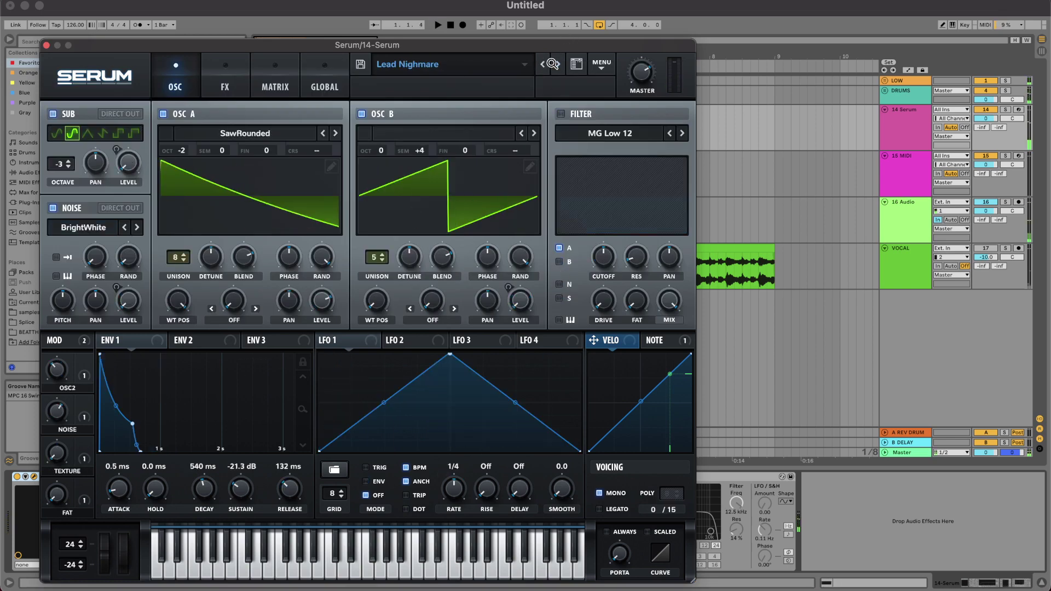
click(554, 65)
click(554, 65)
click(565, 293)
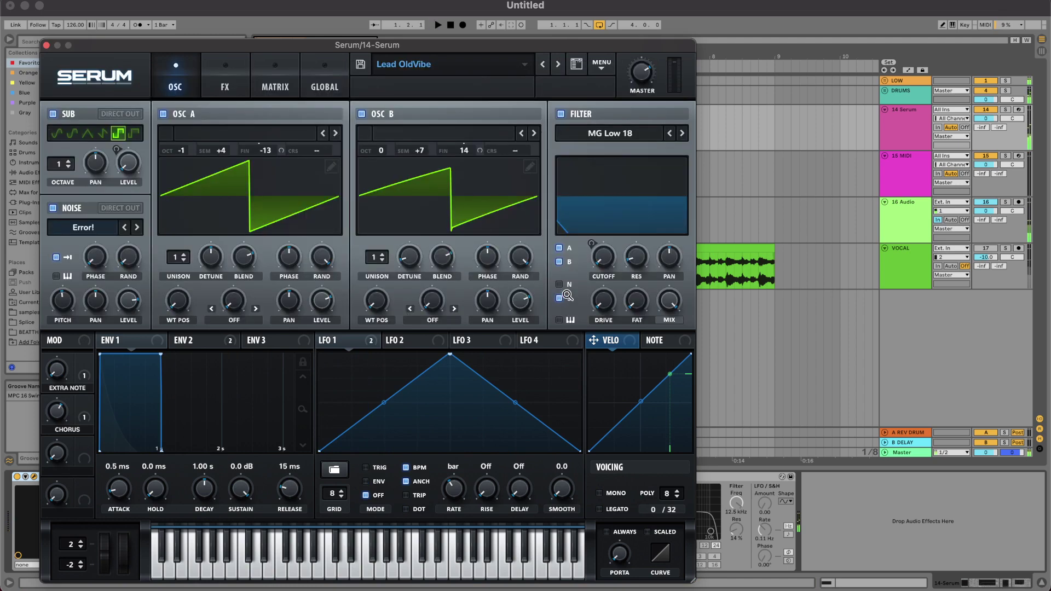
click(558, 64)
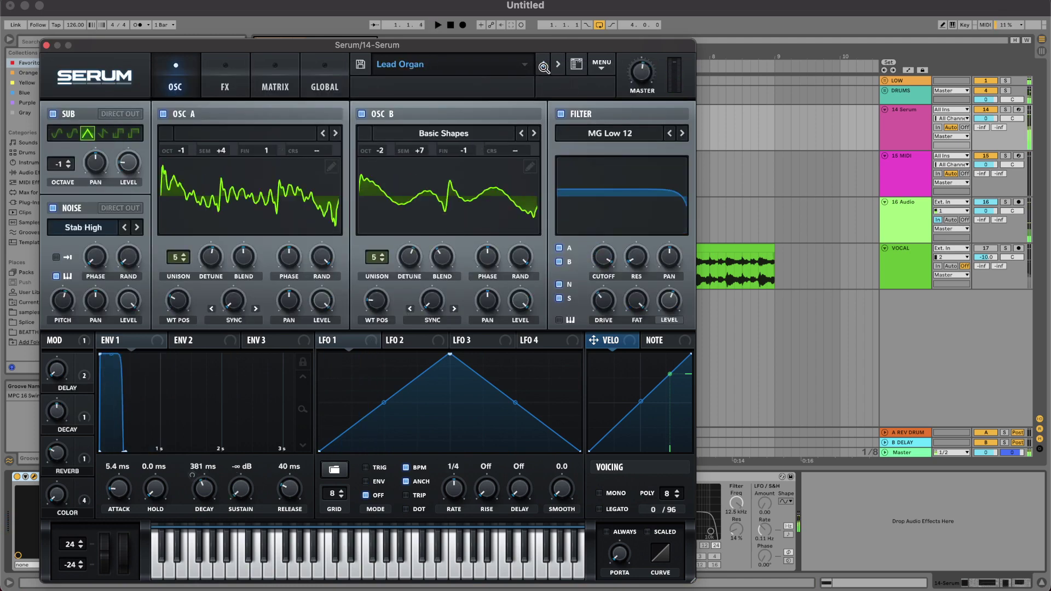
click(542, 64)
click(567, 295)
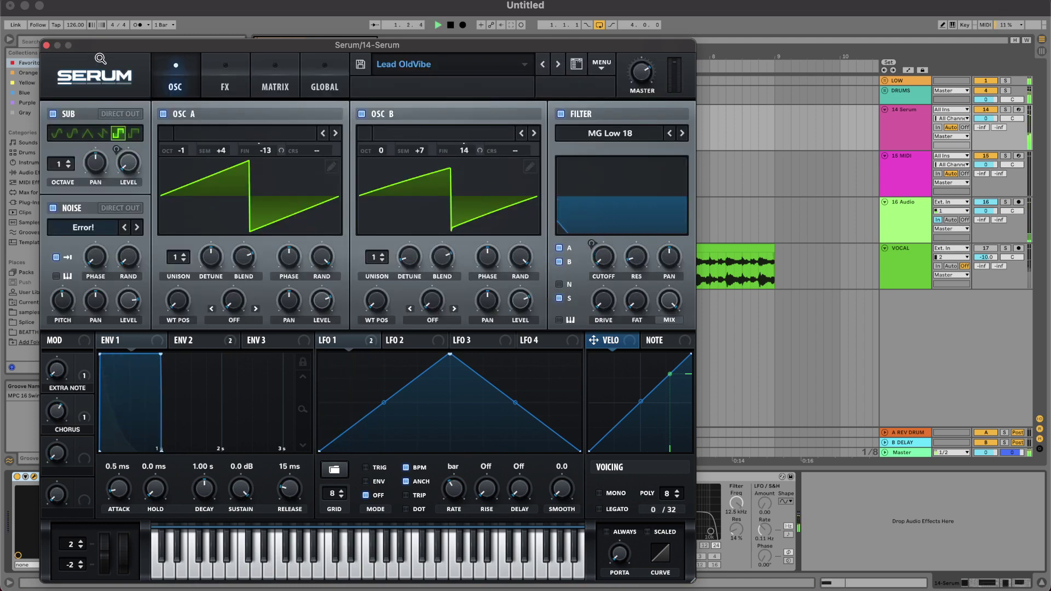
click(47, 46)
Transpose the clip's note down one octave to F#2 and listen to the result.
double_click(301, 107)
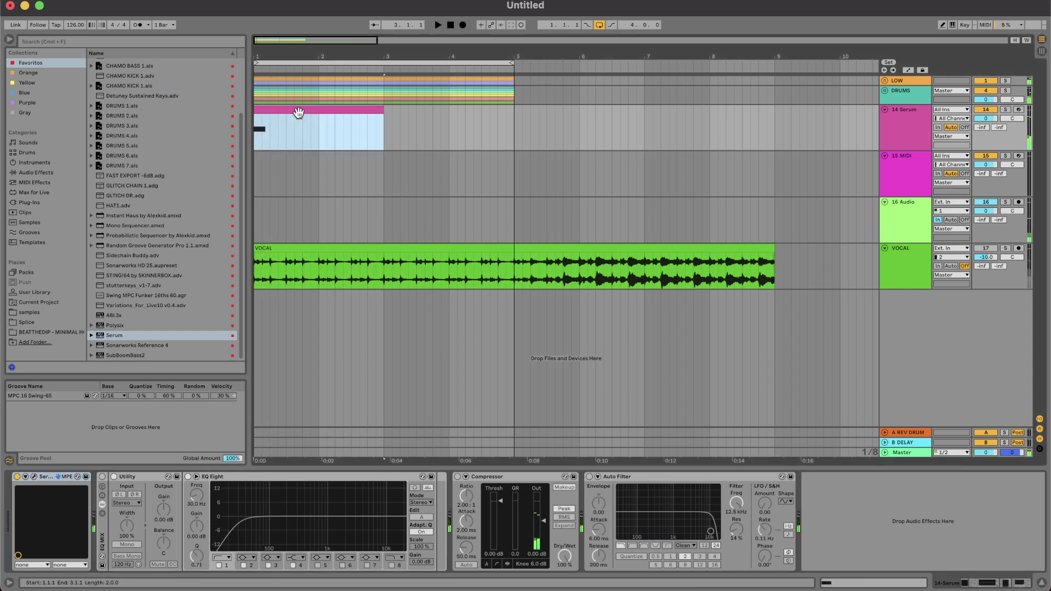
key(shift+Down)
key(space)
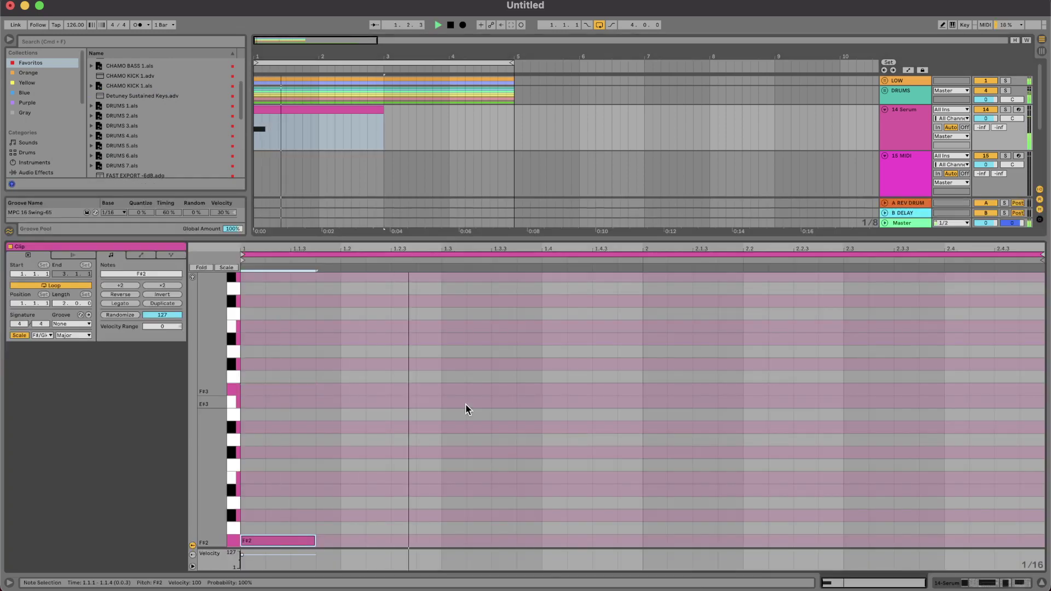
key(space)
Shorten the F#2 note to one sixteenth and duplicate it twice to make three consecutive notes.
drag(315, 540, 267, 541)
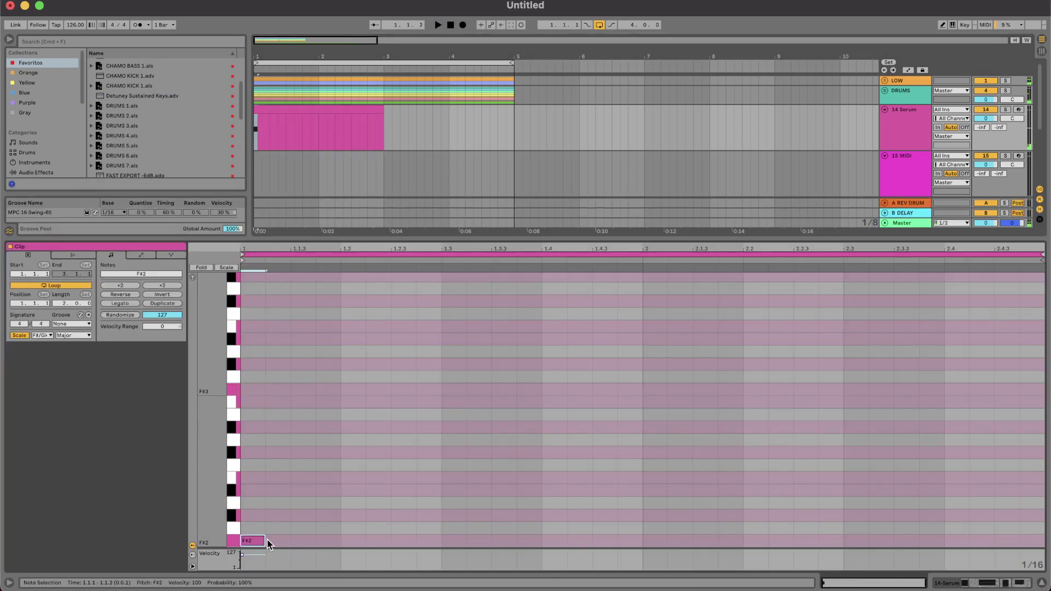
key(super+d)
key(super+d)
key(space)
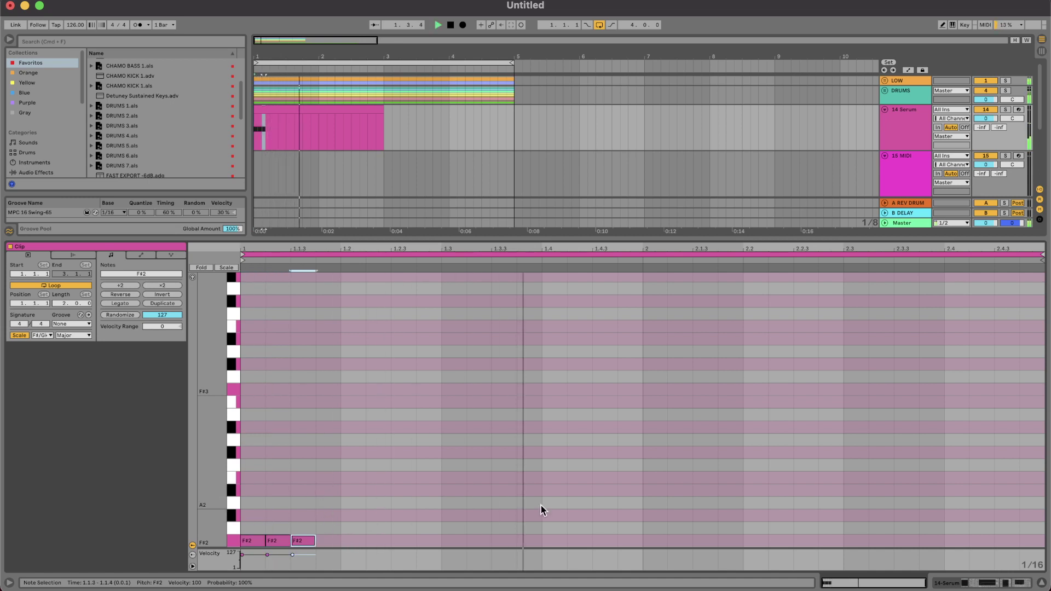
Add another F#2 note at 1.4.4 with a length of two sixteenths and check it in playback.
double_click(630, 540)
key(Left)
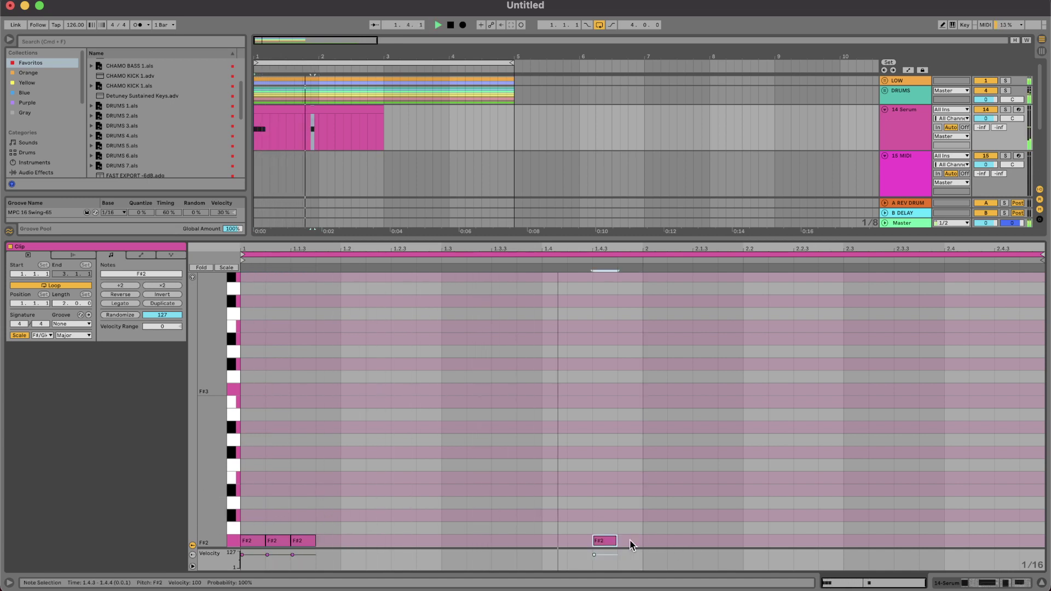
key(space)
key(shift+Right)
key(Right)
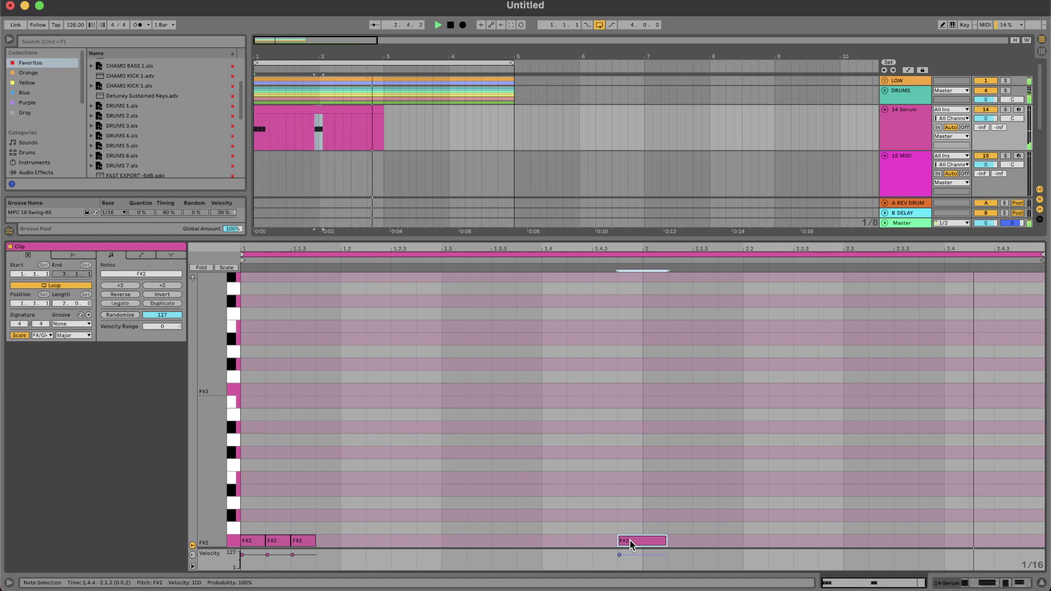
key(space)
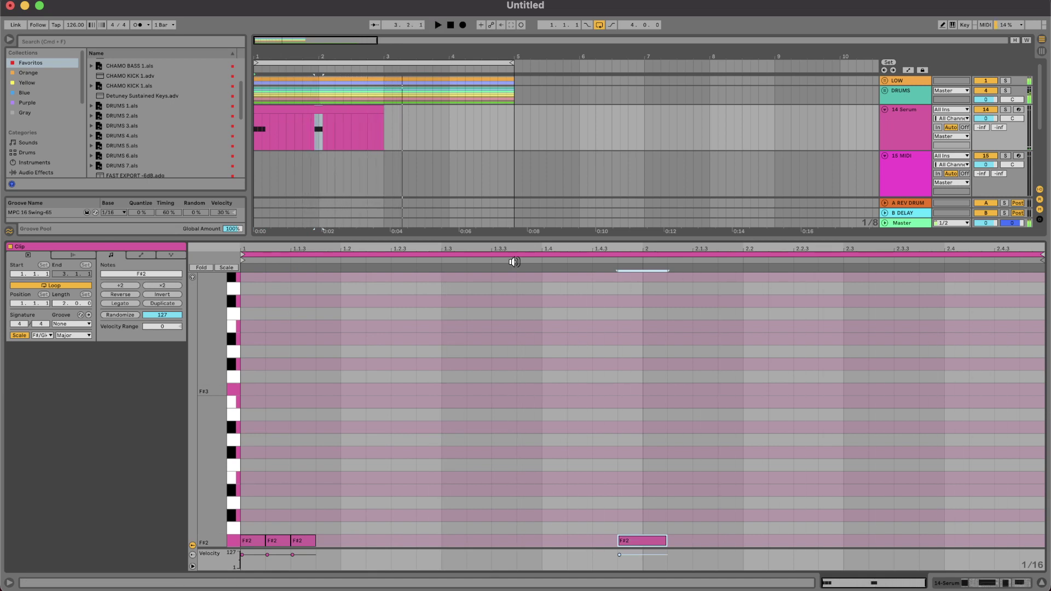
Duplicate the Serum clip into bars 3 and 4, and trim the LOW group's clips to end at 4.4.1.
click(332, 111)
key(super+d)
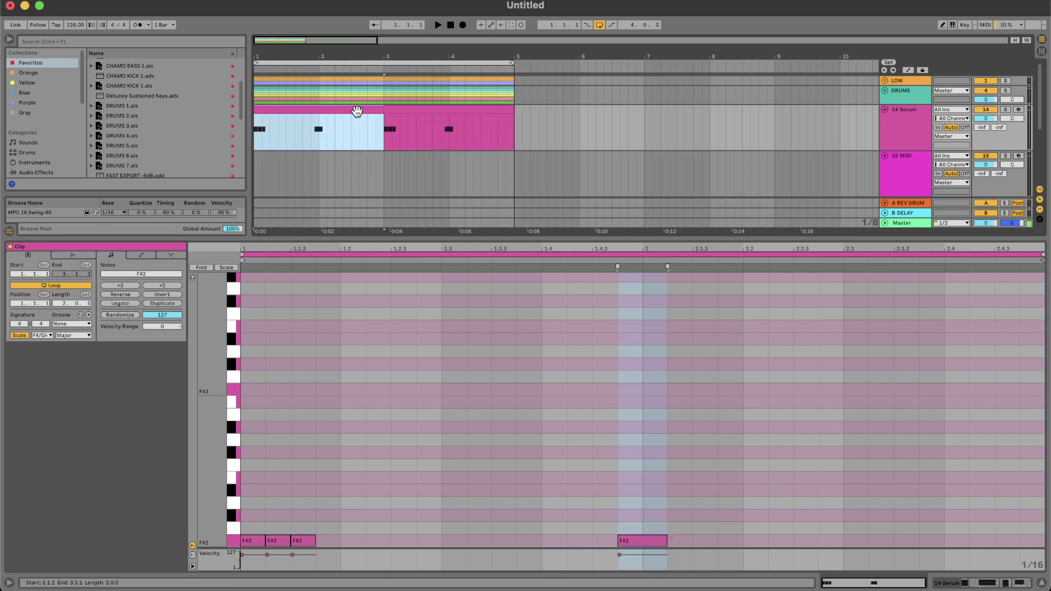
drag(511, 83, 497, 82)
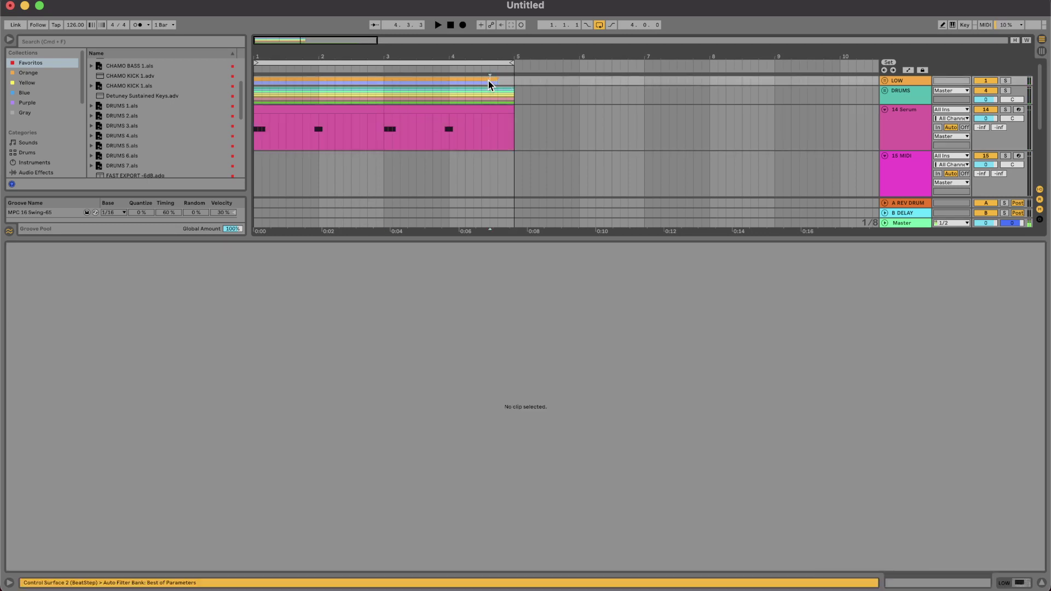
click(498, 79)
key(space)
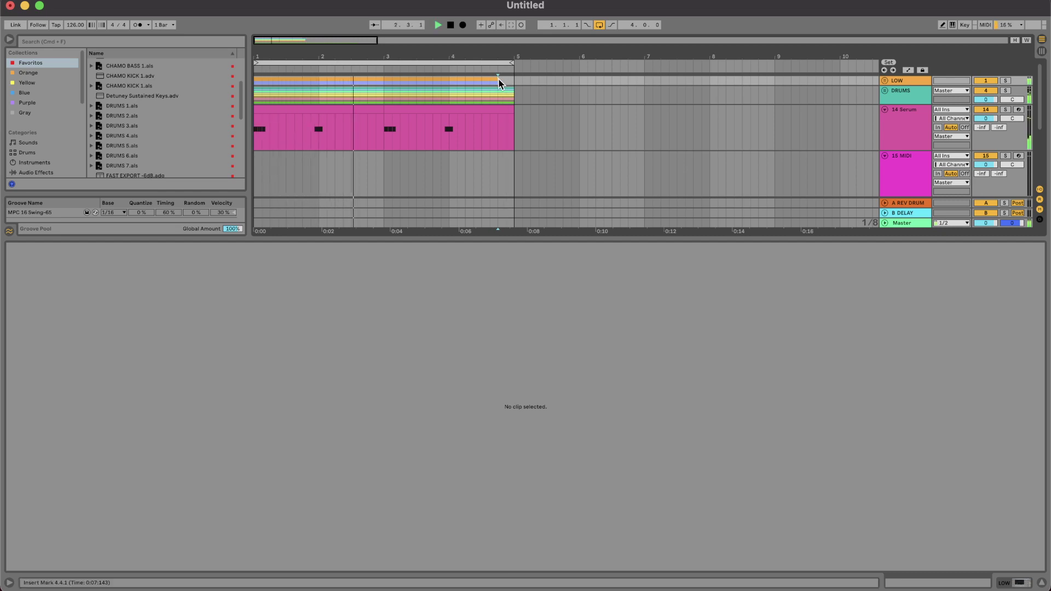
Examine the Lead OldVibe preset's effects chain in Serum, from distortion through reverb and EQ.
click(915, 120)
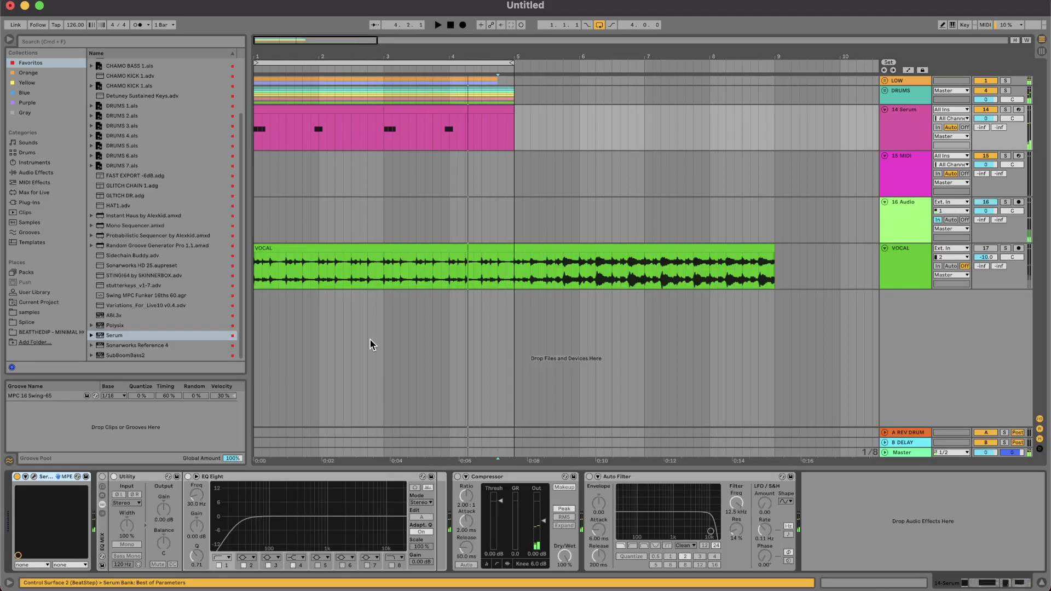
click(34, 476)
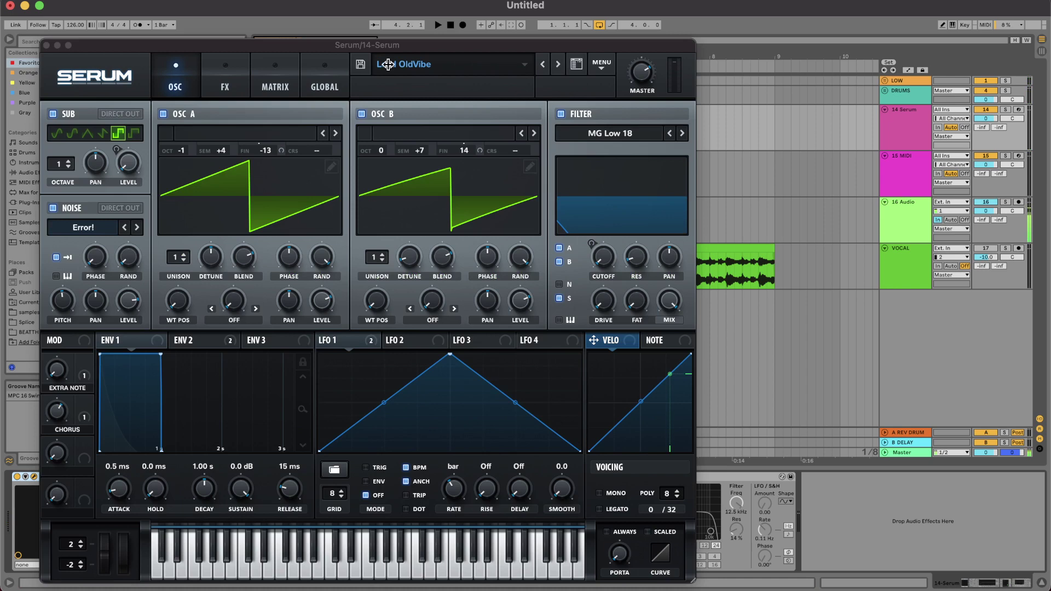
click(224, 79)
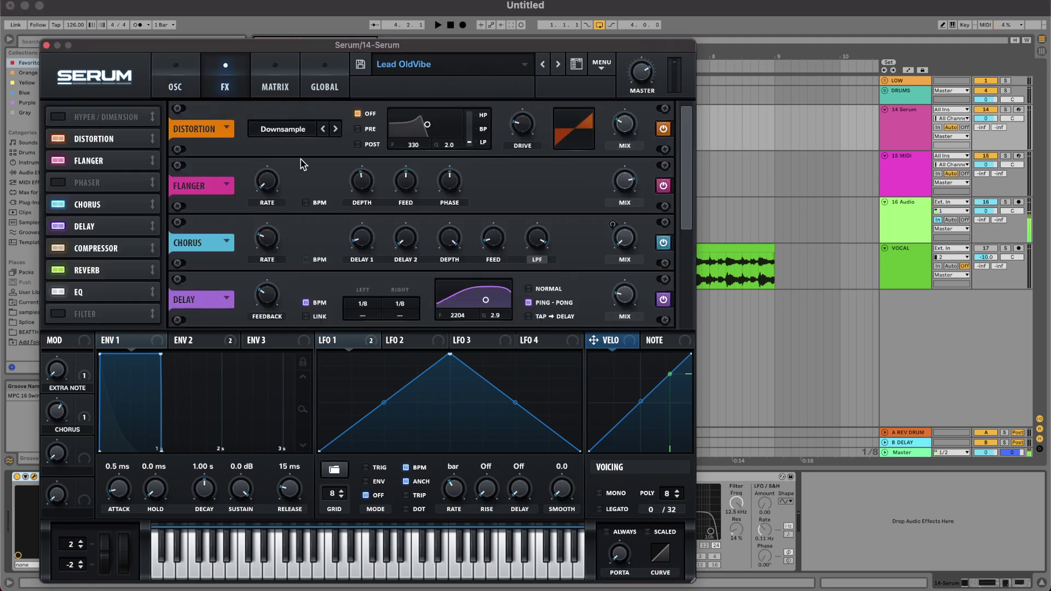
drag(691, 171, 705, 369)
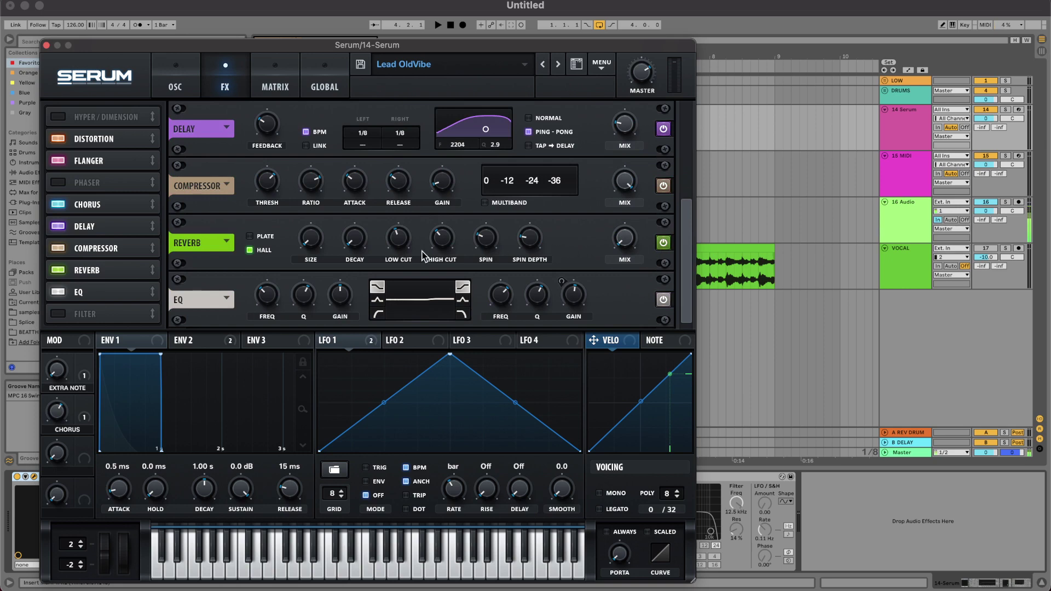
Review the distortion, flanger, chorus, delay and compressor settings of the Serum lead while playing the loop.
drag(688, 255, 688, 41)
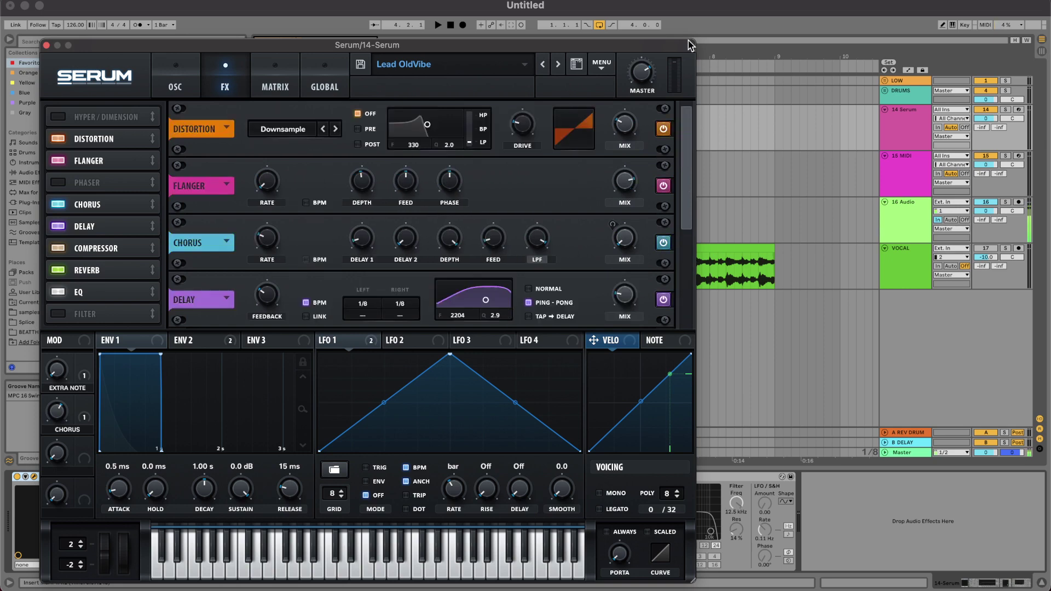
scroll(683, 197, down, 3)
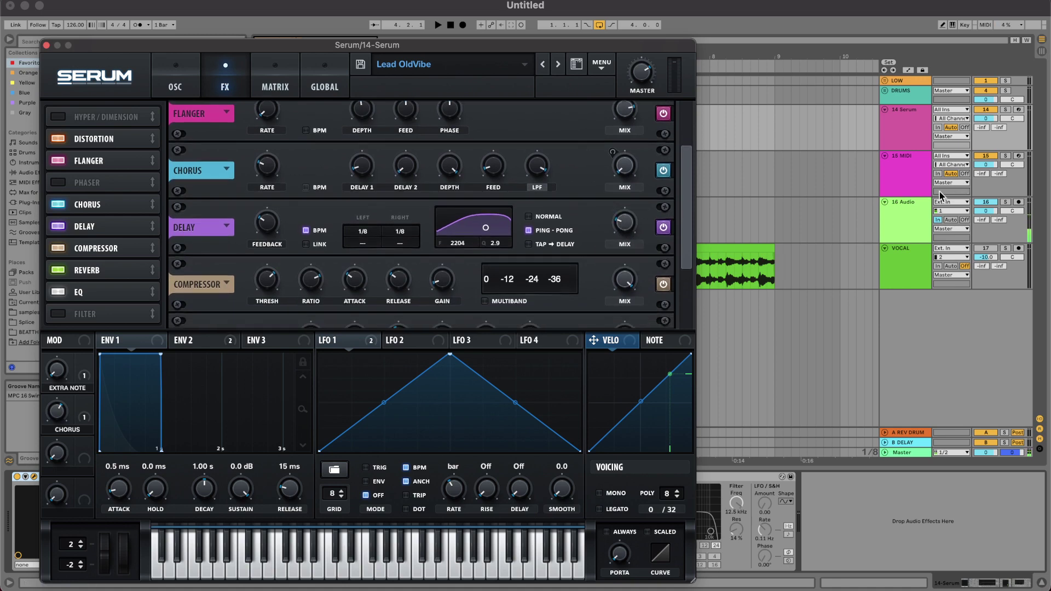
key(space)
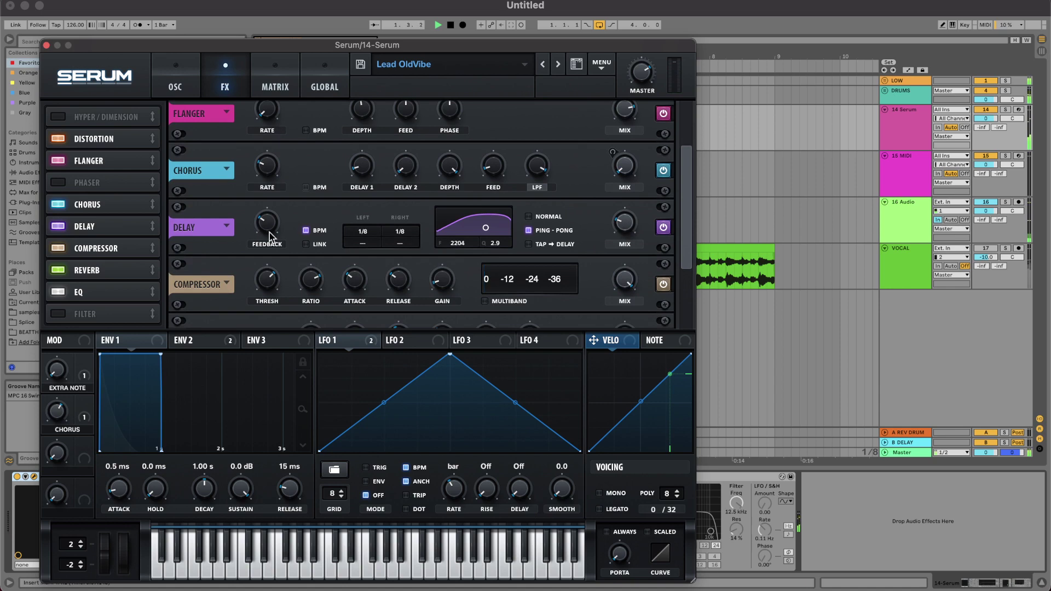
key(space)
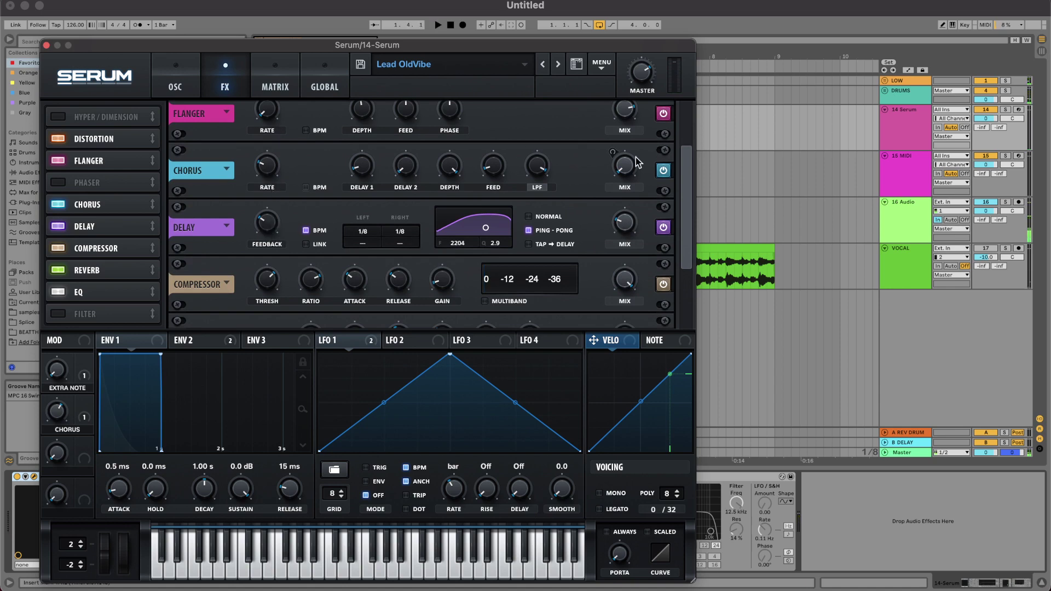
key(space)
key(space)
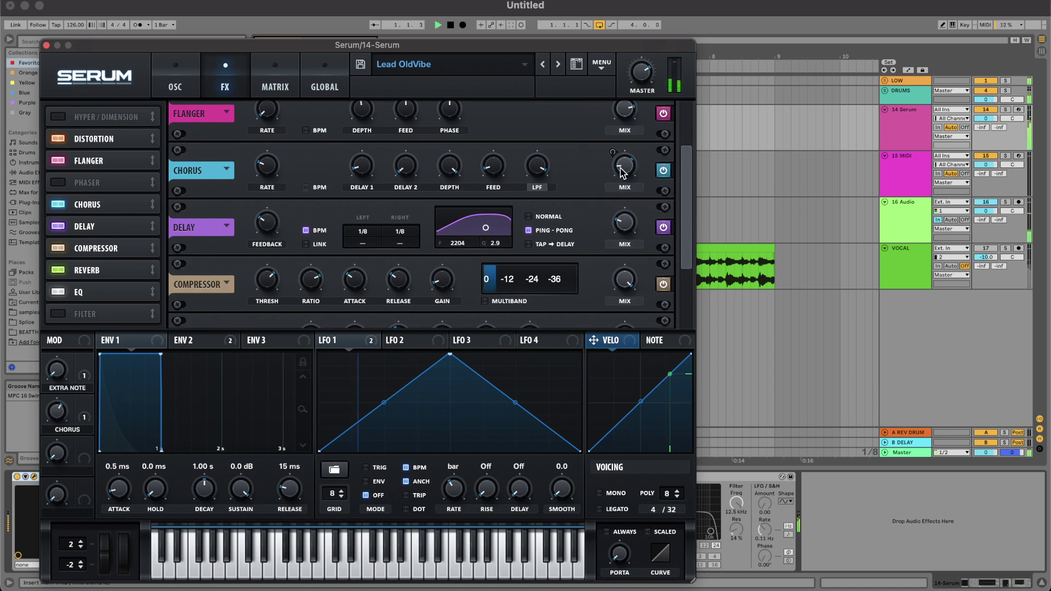
mouse_move(615, 155)
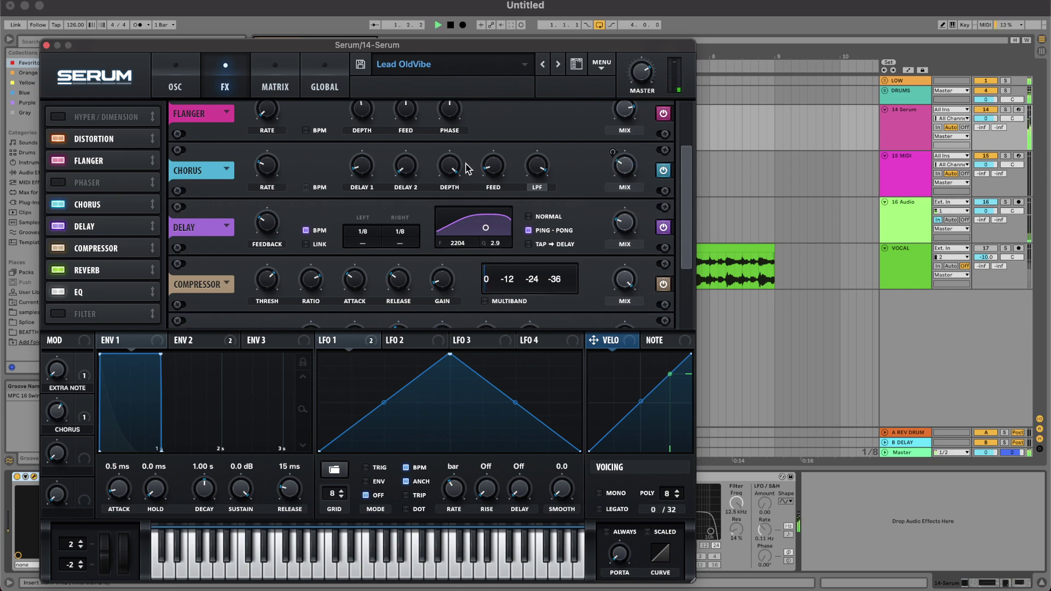
key(space)
Try different rate and depth settings on Serum's chorus effect while listening to the loop.
mouse_move(270, 169)
drag(268, 167, 210, 36)
key(space)
key(space)
key(space)
drag(267, 166, 291, 258)
drag(443, 182, 449, 226)
Switch the low band of Serum's EQ to a low cut, set the reverb mix to 5%, and close the plug-in window.
drag(682, 202, 687, 355)
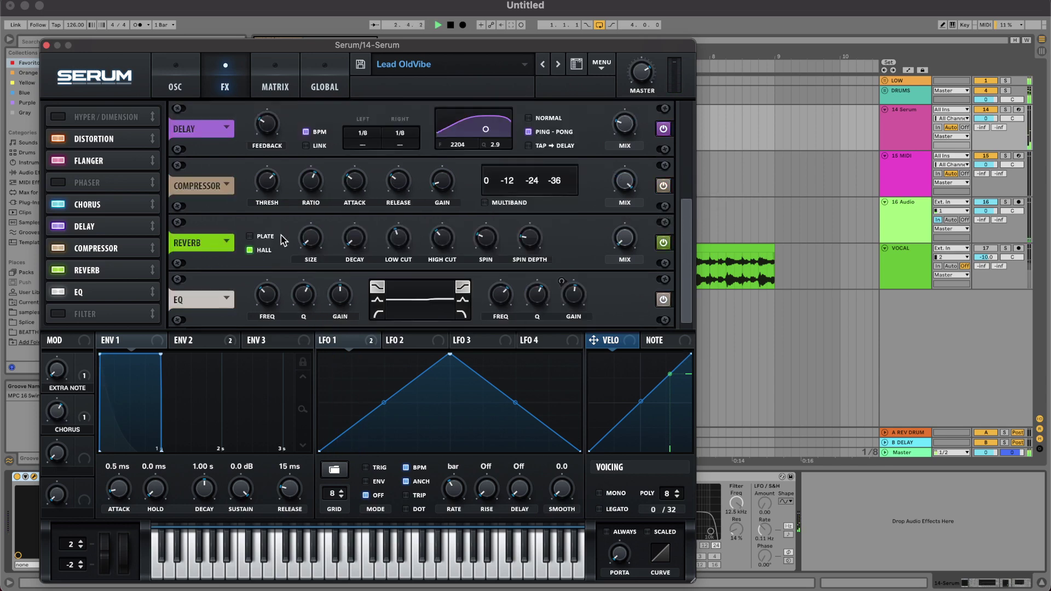
click(378, 313)
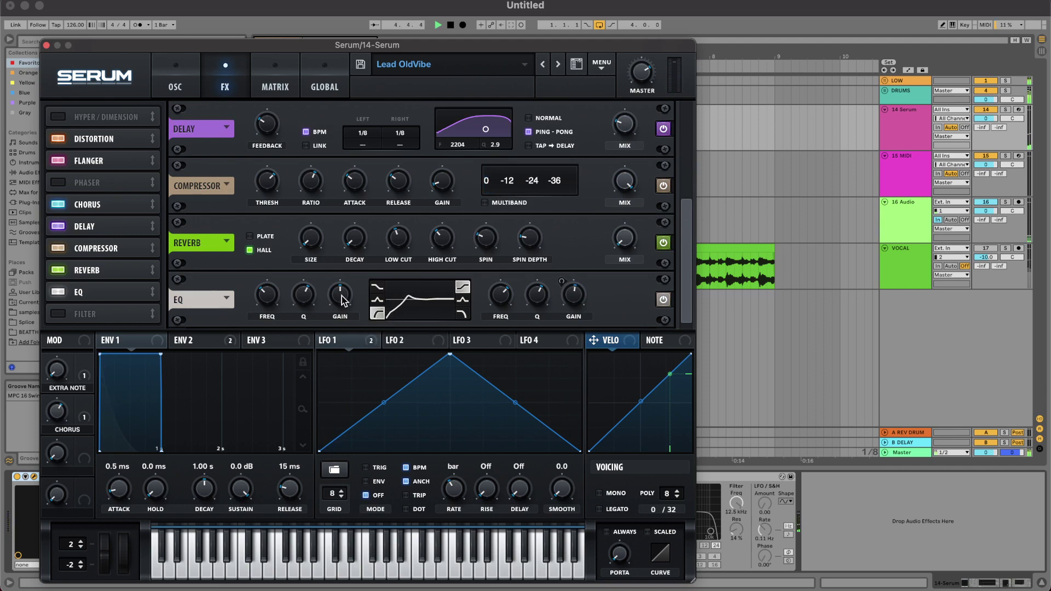
drag(262, 294, 340, 341)
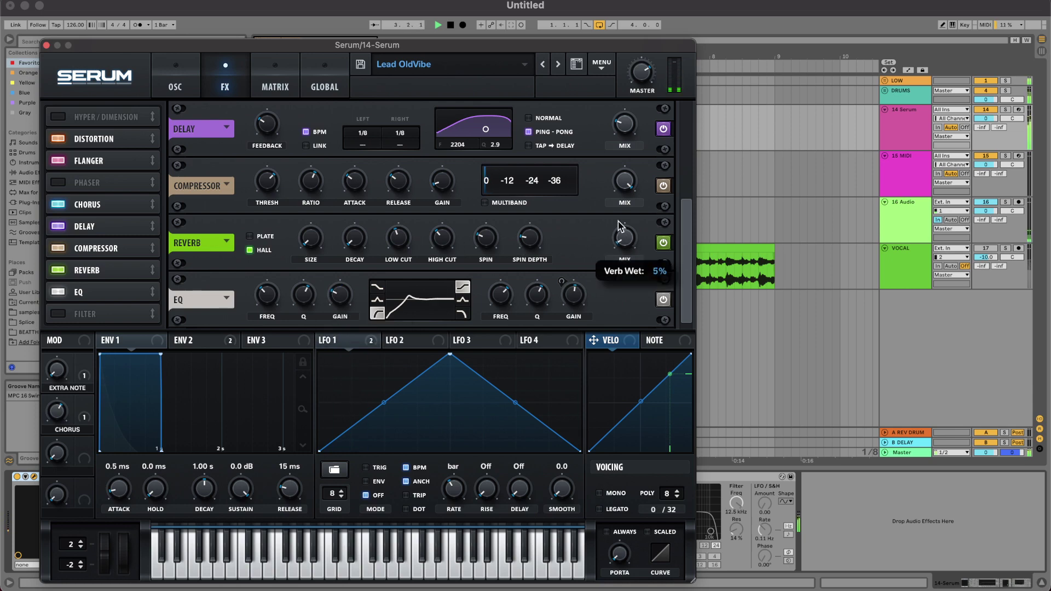
mouse_move(619, 243)
click(46, 45)
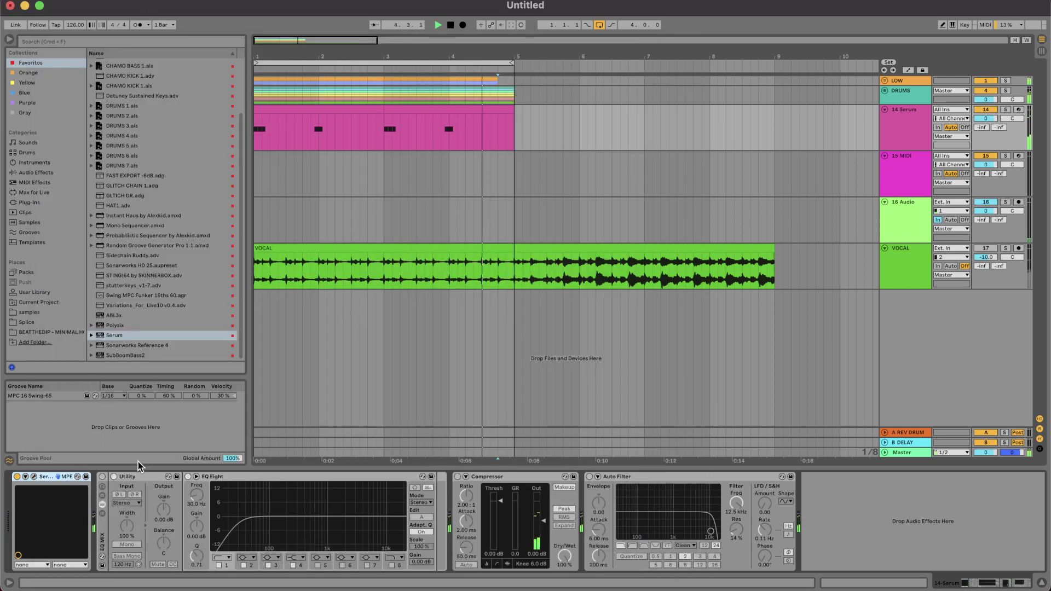
Enable the EQ MIX rack with EQ Eight's low cut at 188 Hz, and delete the Compressor and Auto Filter.
click(103, 477)
drag(241, 524, 286, 524)
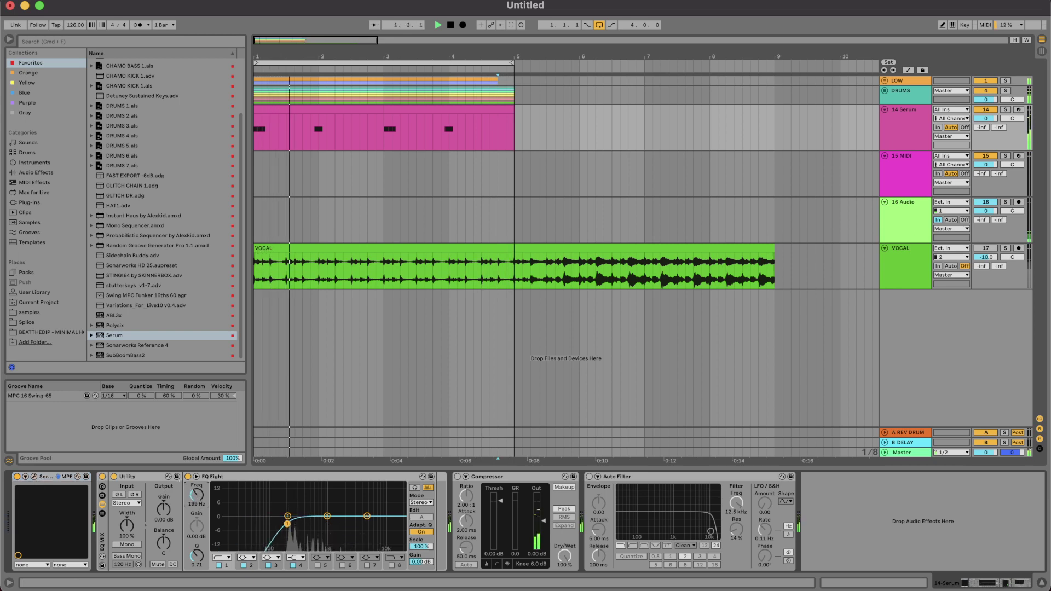
click(479, 477)
key(Delete)
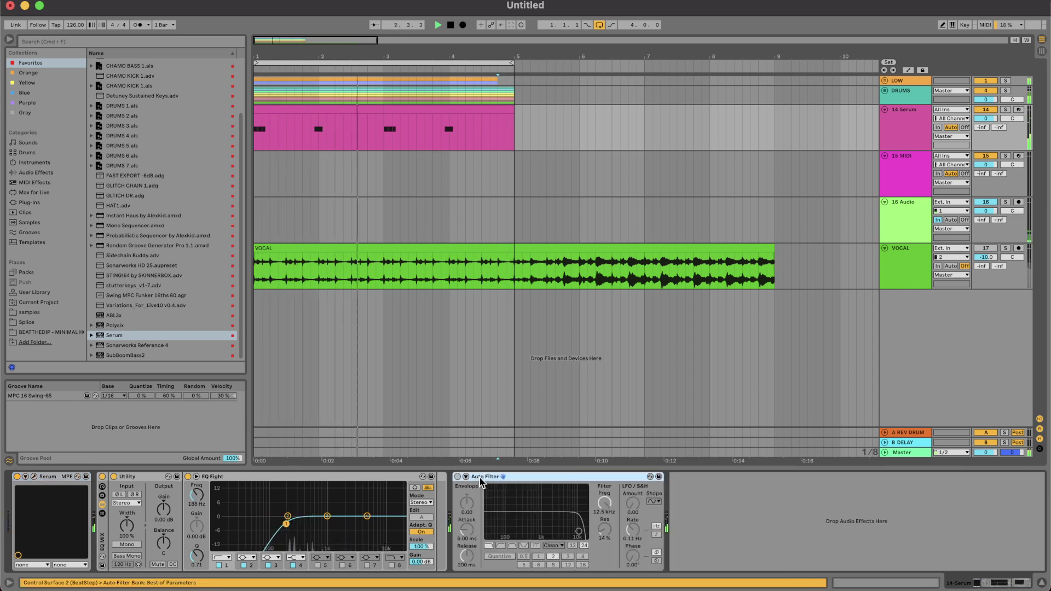
key(Delete)
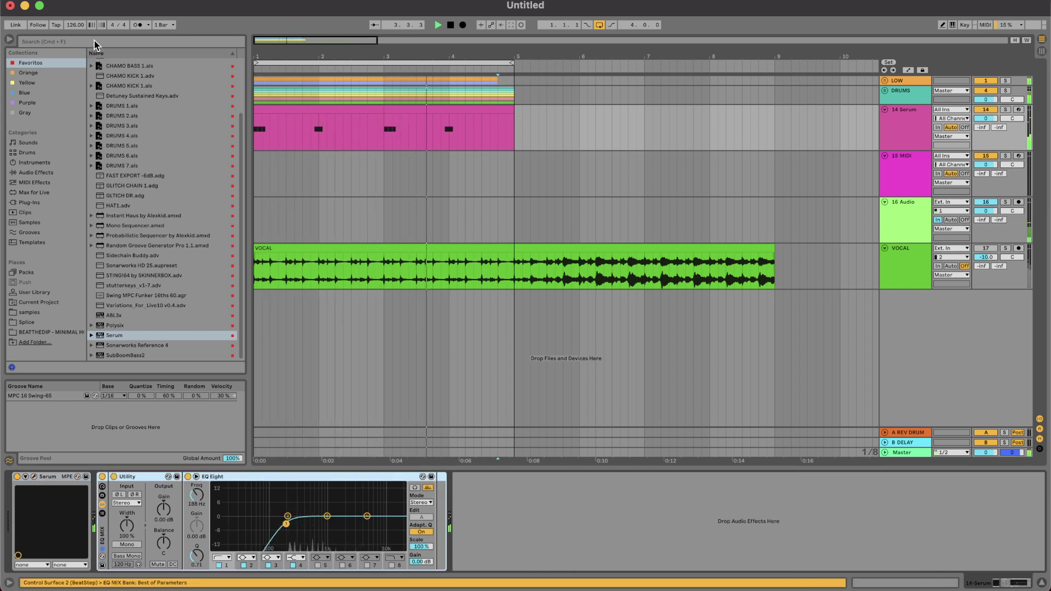
Add Overdrive to the Serum track with its filter at 368 Hz, bandwidth 0.85 and dry/wet 19%.
click(20, 93)
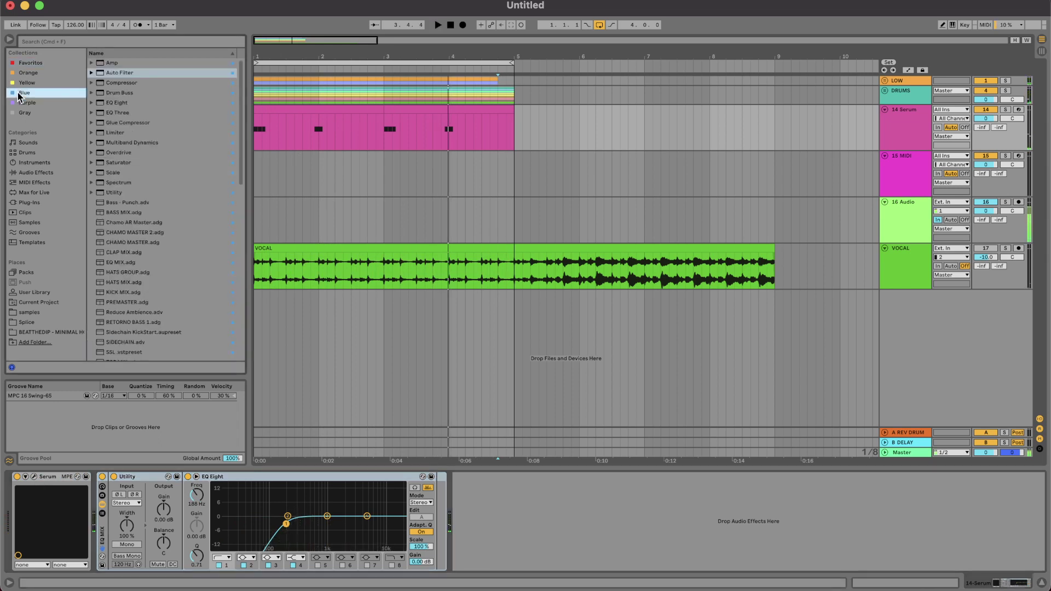
double_click(120, 153)
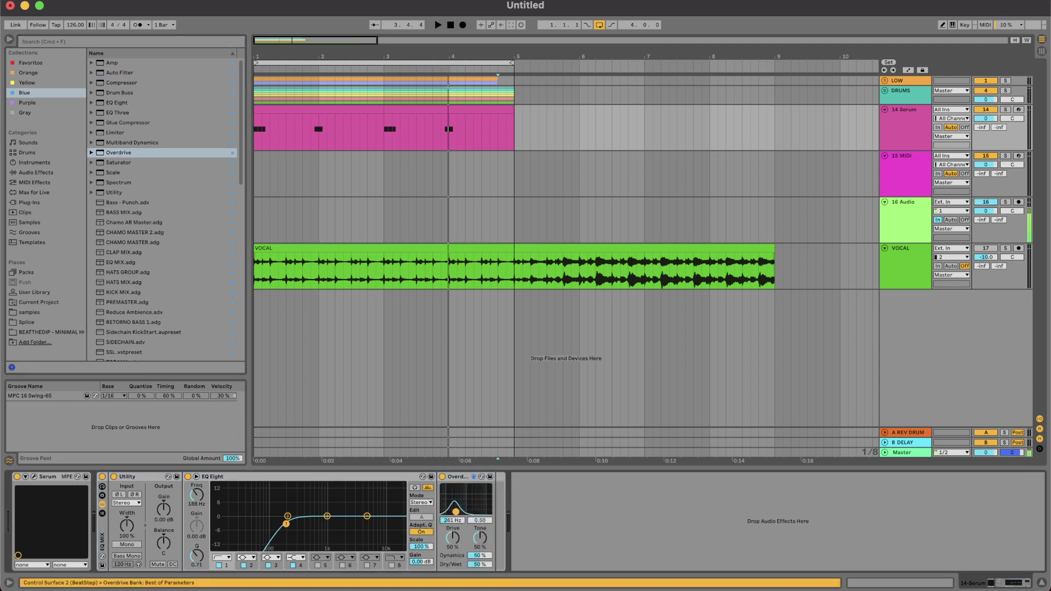
key(space)
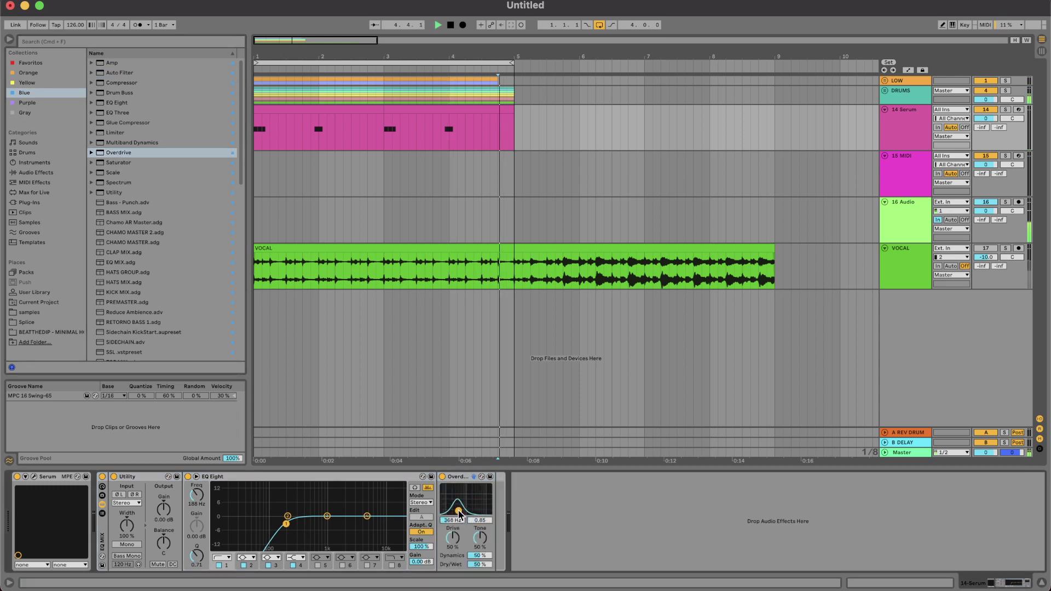
key(space)
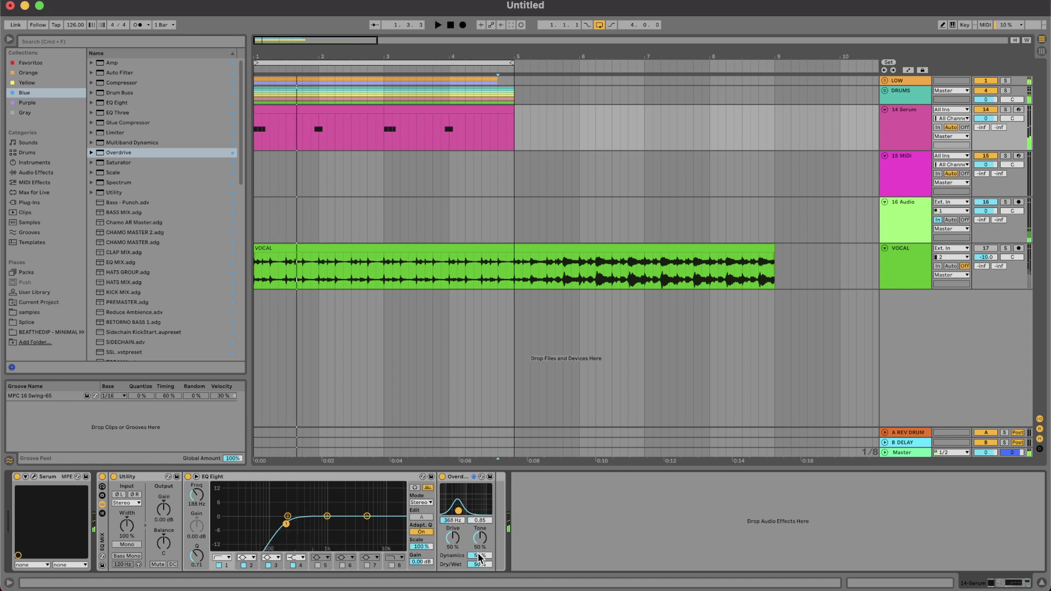
key(space)
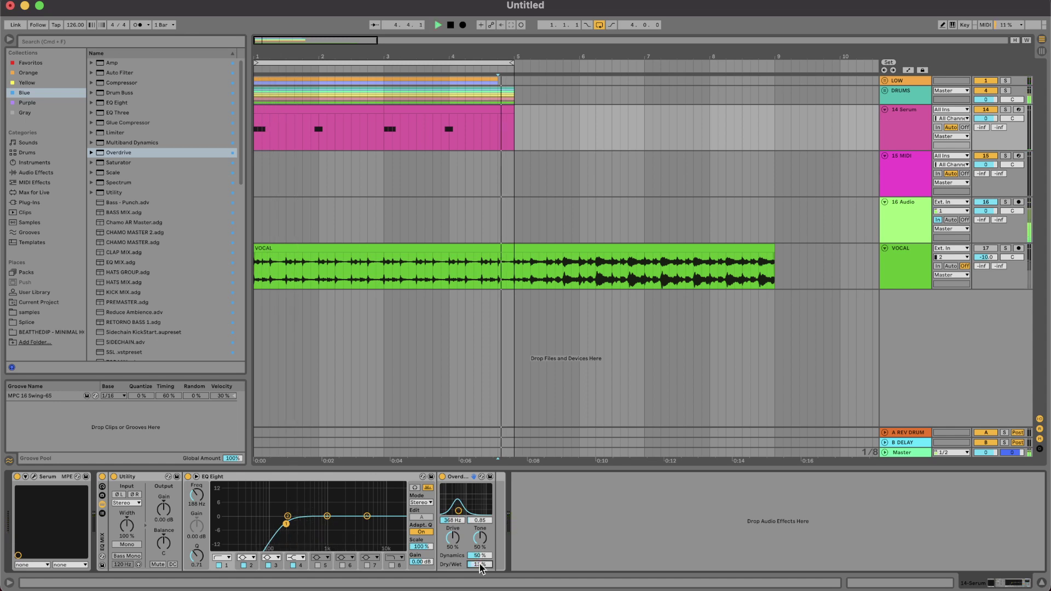
drag(480, 565, 481, 562)
key(space)
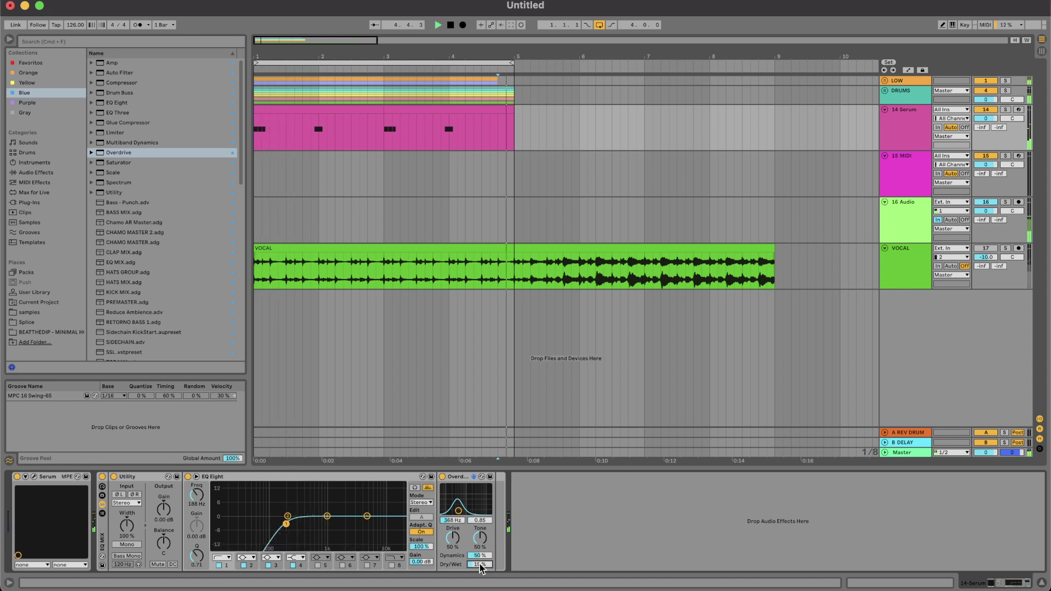
key(space)
Try to cut the mids with EQ Eight's 5 kHz band and undo the change.
drag(367, 517, 311, 542)
key(space)
key(super+z)
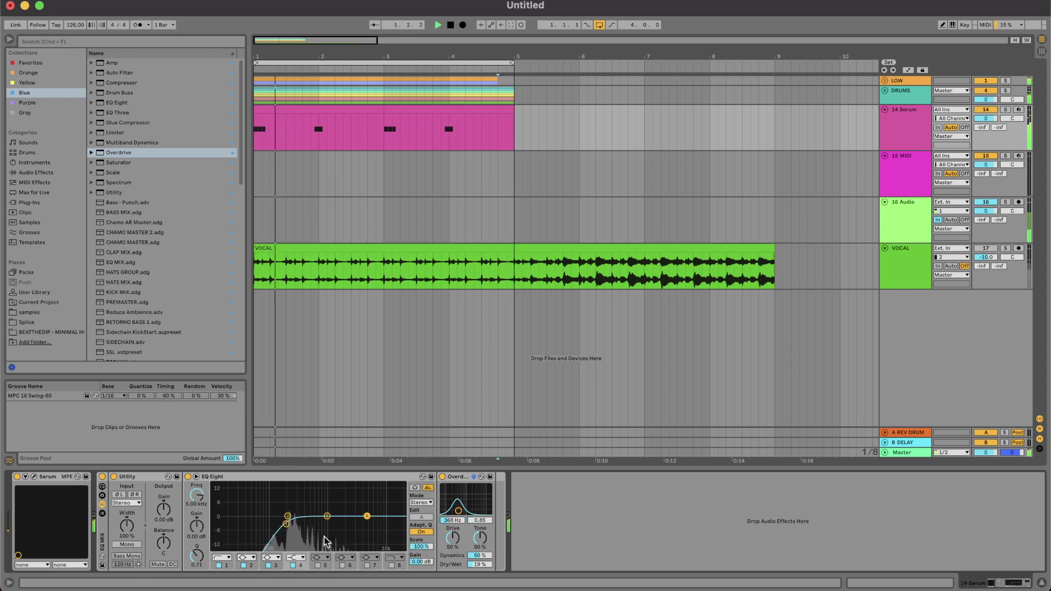
Set Overdrive's dynamics to 0% and check the Serum lead in playback.
key(space)
key(space)
drag(484, 565, 481, 560)
key(space)
key(space)
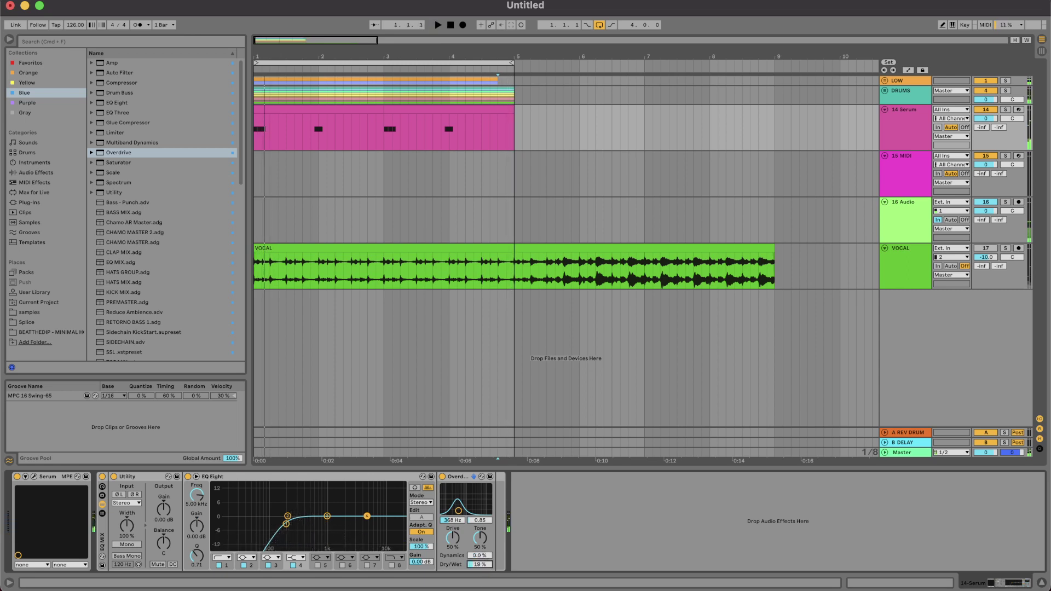
key(space)
key(space)
Set Overdrive's dry/wet to 27% and frequency to 213 Hz, with EQ Eight's high band at 4.26 kHz and -2.11 dB.
key(space)
key(space)
drag(479, 565, 480, 560)
key(space)
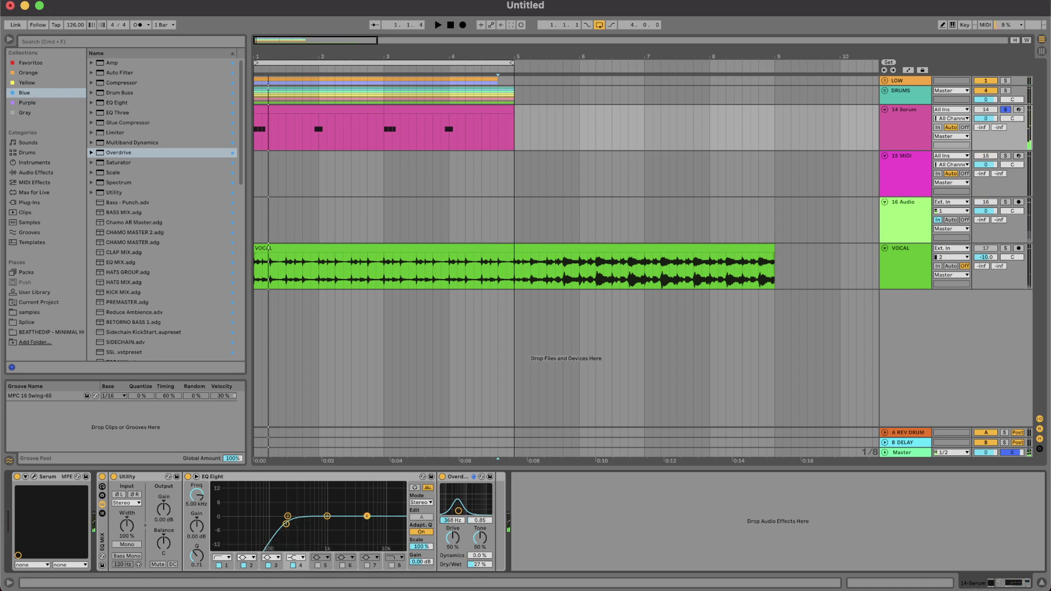
drag(450, 521, 449, 520)
key(space)
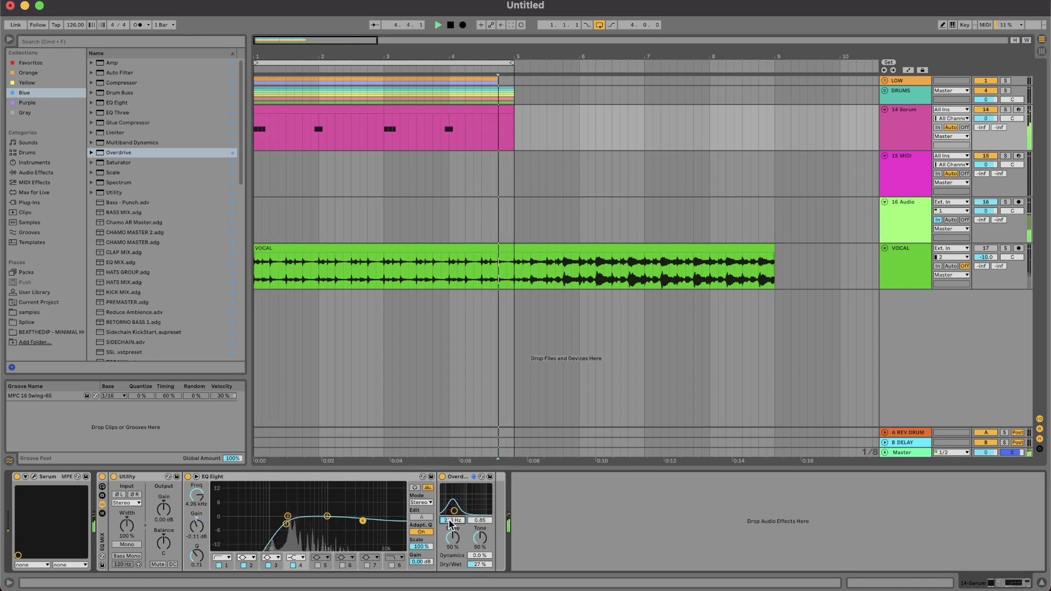
Insert LFOTool between Utility and EQ Eight, and reshape its volume curve with a sloped fall at the end of each cycle.
click(99, 43)
text(LFO)
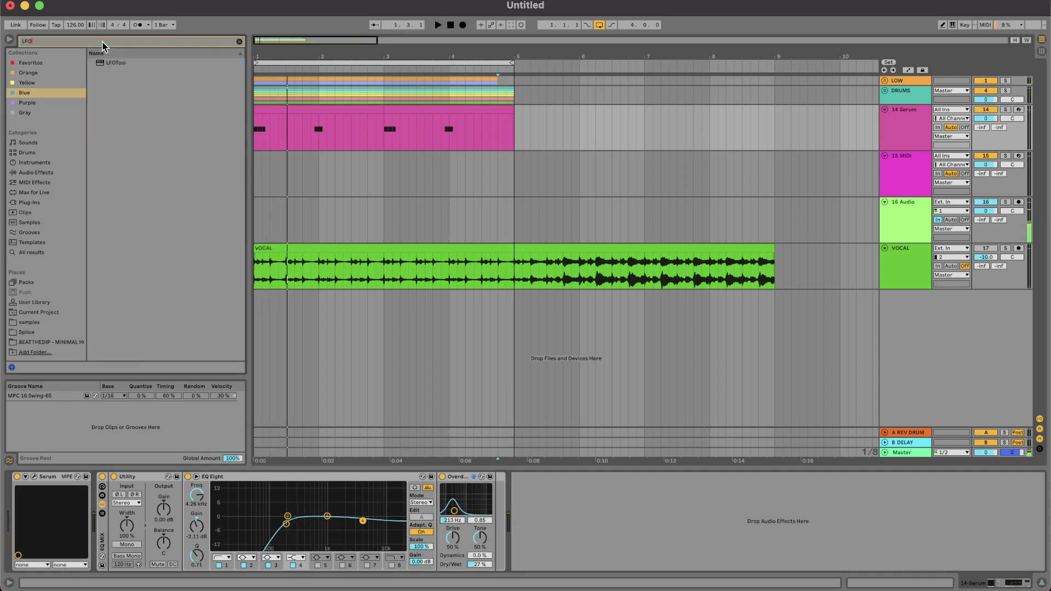
drag(112, 65, 181, 498)
drag(293, 115, 181, 51)
drag(158, 192, 157, 329)
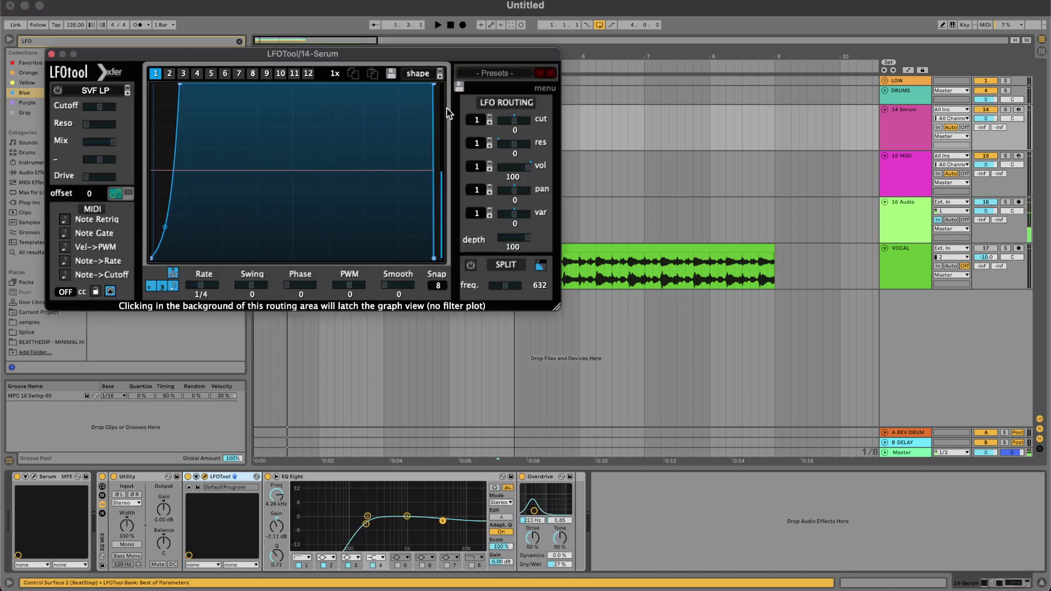
drag(438, 88, 410, 61)
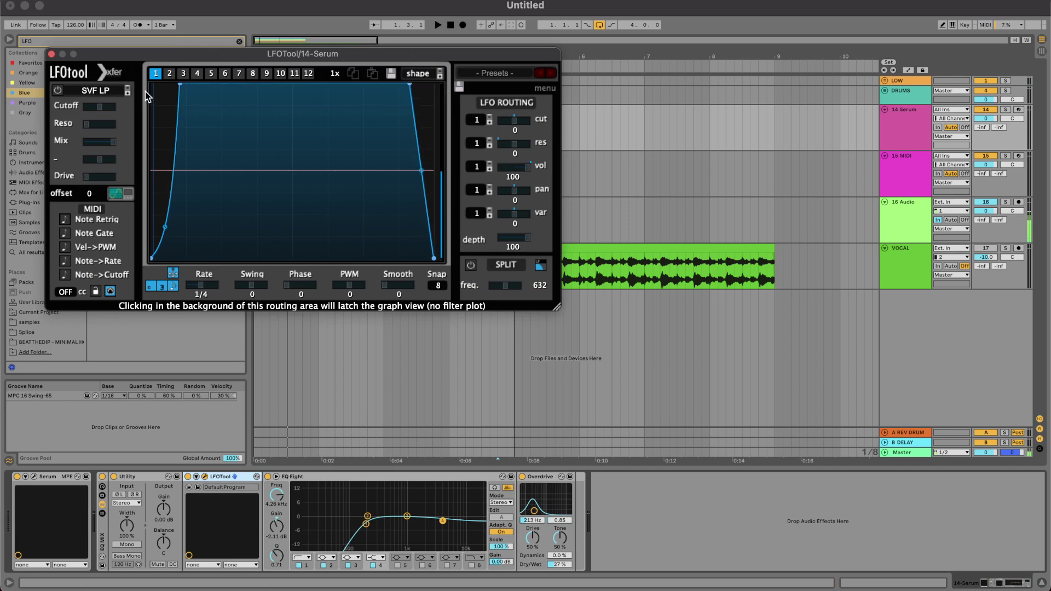
click(52, 54)
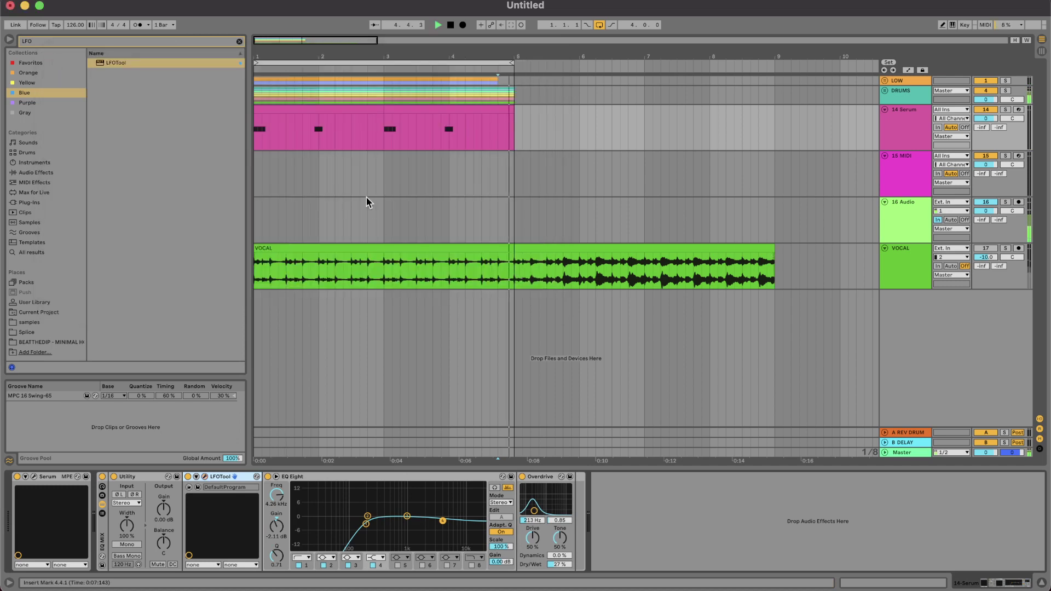
Set the Serum track's volume to -8.1 dB and add the STEREOIZE preset after Overdrive with its dry/wet at 33%.
drag(982, 118, 986, 122)
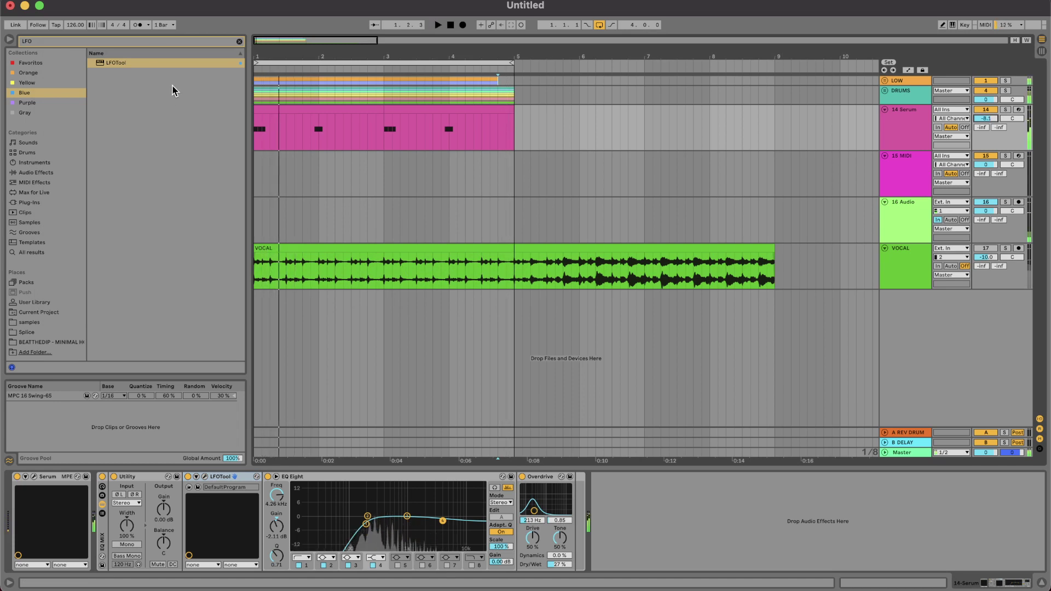
key(BackSpace)
key(BackSpace)
key(BackSpace)
text(STER)
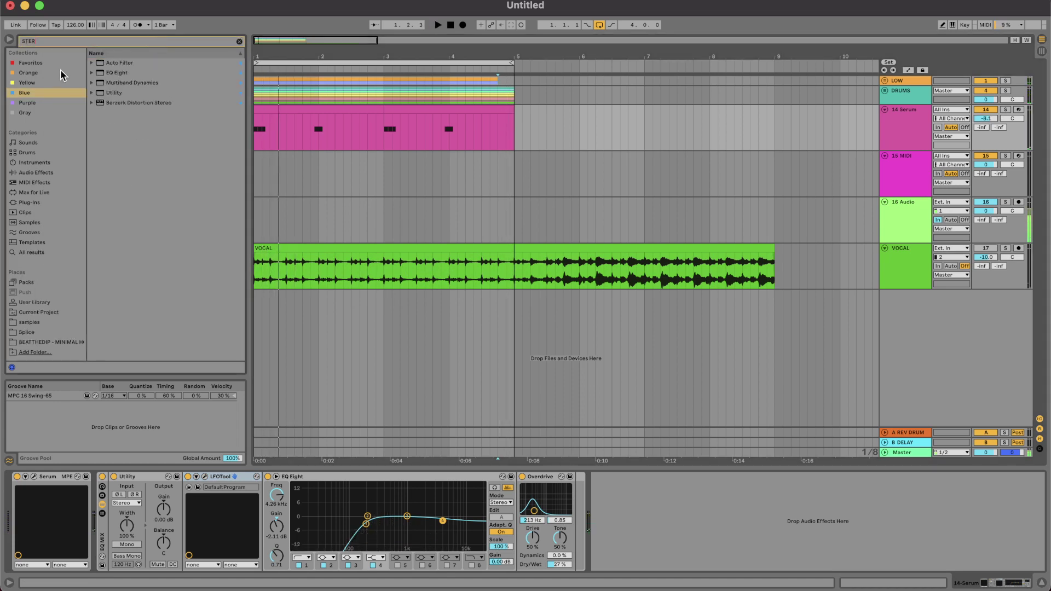
click(66, 82)
click(125, 102)
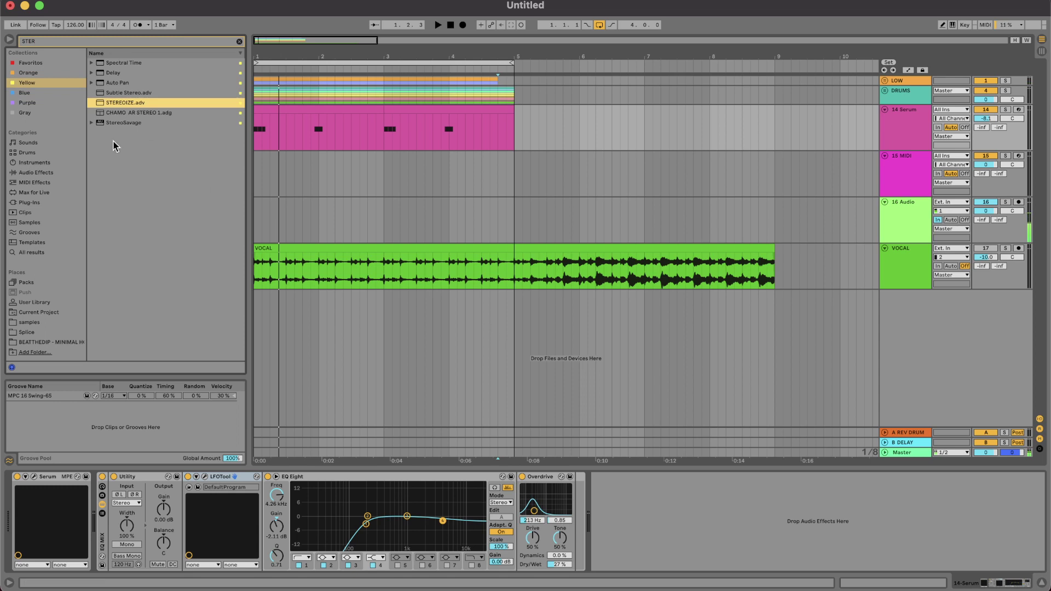
double_click(114, 102)
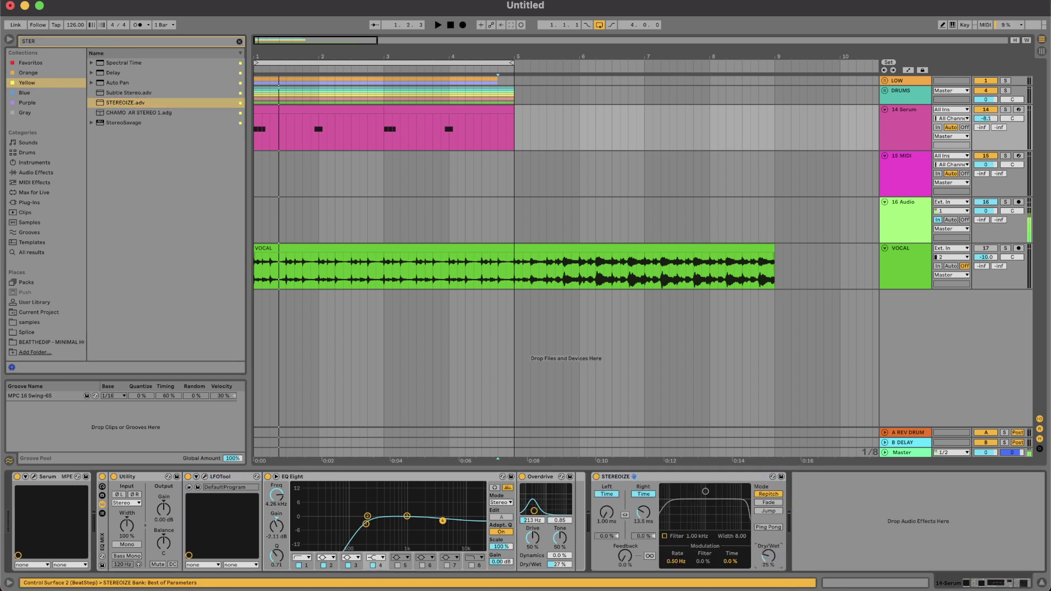
drag(769, 556, 769, 550)
click(240, 42)
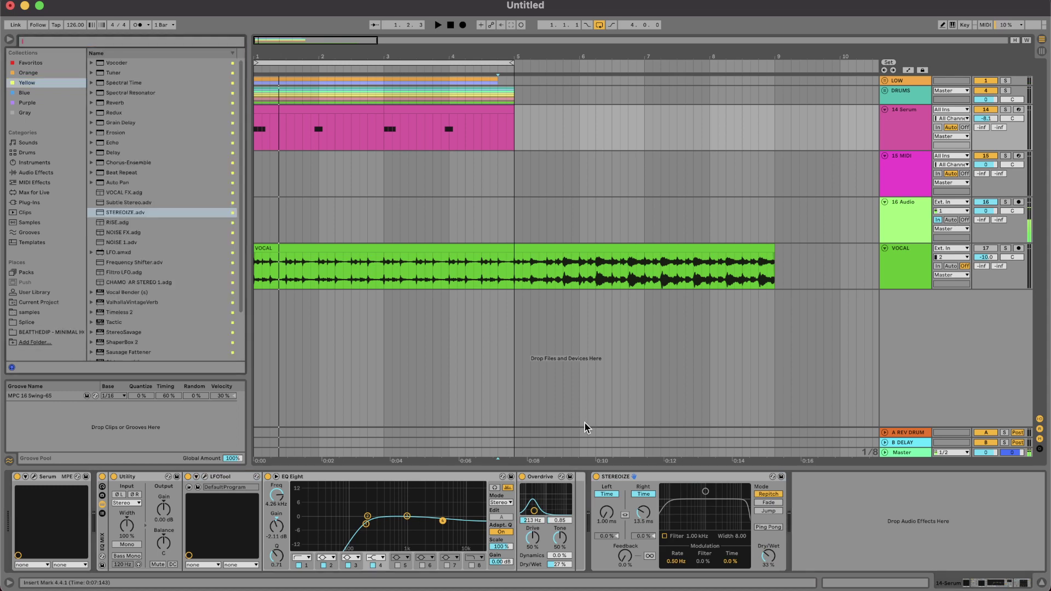
Check the two Serum clips in playback and readjust the Serum track's volume.
click(429, 109)
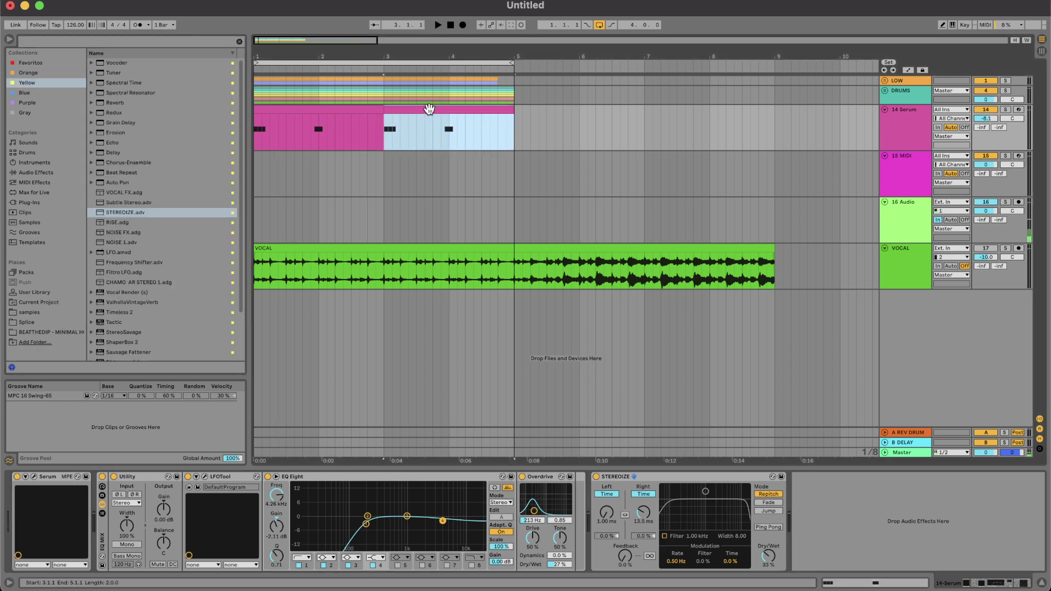
key(space)
key(space)
click(338, 110)
key(space)
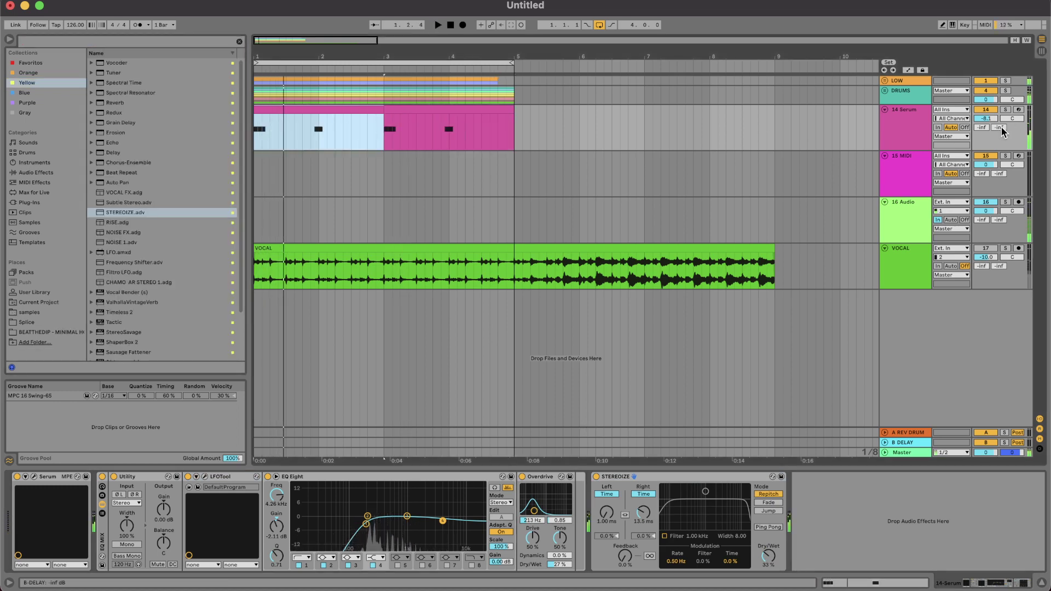
drag(987, 118, 990, 121)
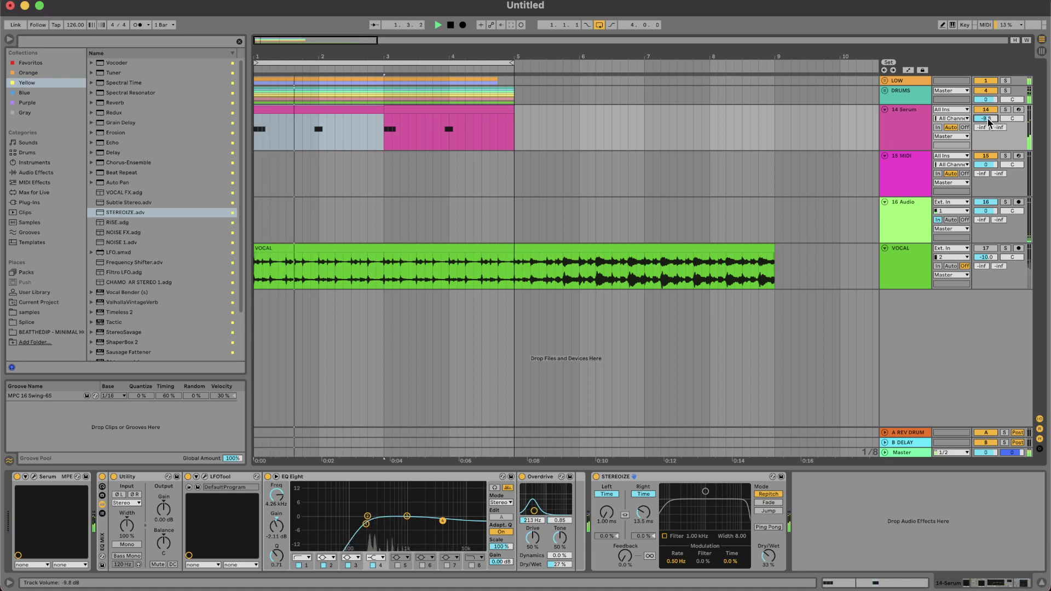
Set the Lead OldVibe track's volume to -8.6 dB, Overdrive's dry/wet to 31%, and EQ Eight's high band to 1.26 kHz and 1.86 dB.
drag(988, 121, 989, 118)
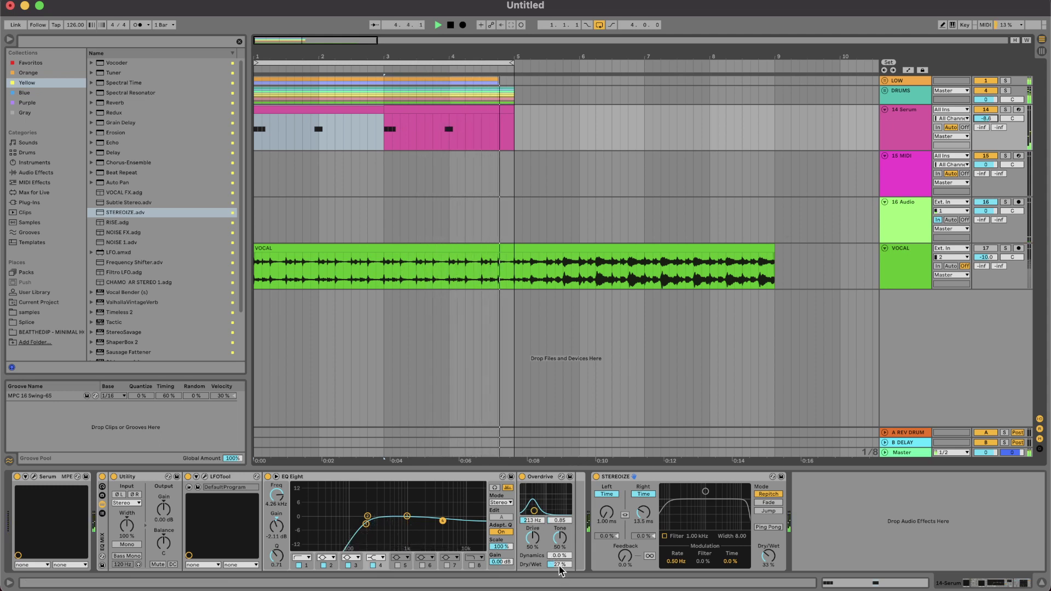
drag(560, 566, 561, 564)
drag(442, 520, 413, 513)
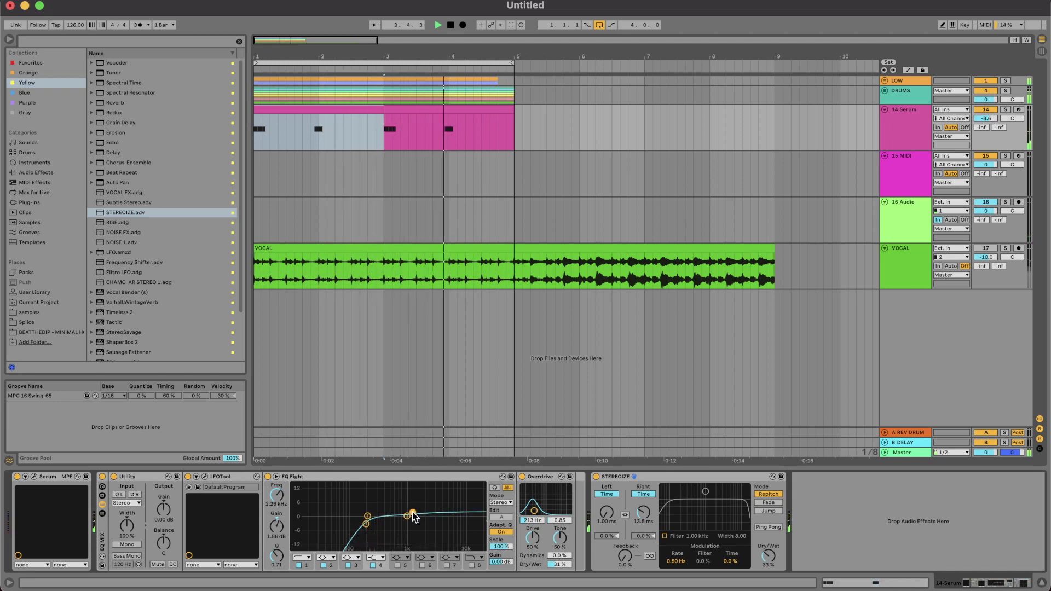
Set Overdrive's dry/wet to 19% and STEREOIZE's dry/wet to 21%.
drag(561, 564, 562, 562)
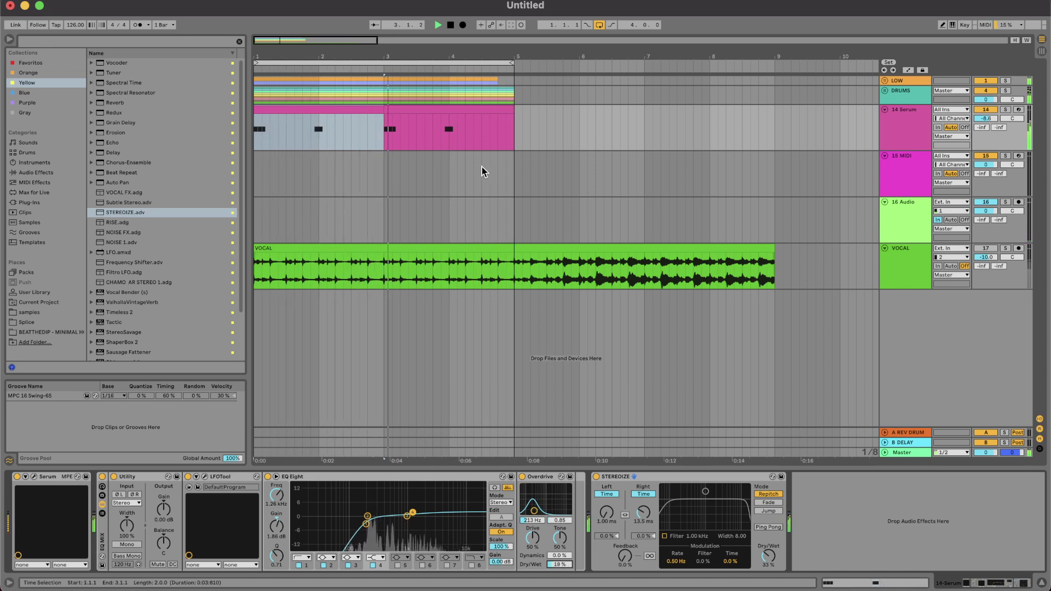
drag(759, 541, 759, 547)
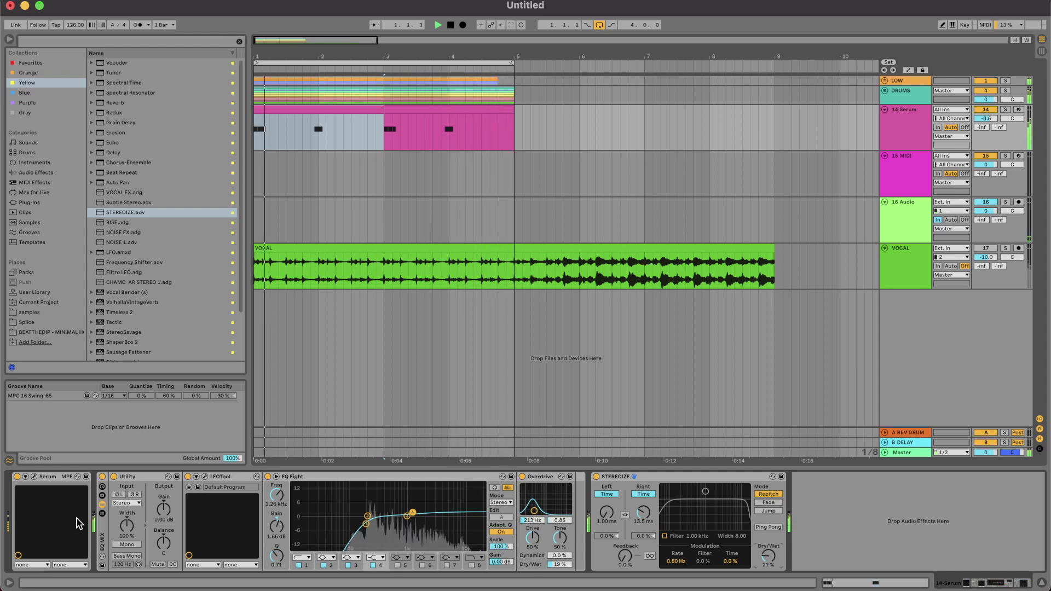
Examine the effects rack of the Lead OldVibe patch in Serum, including the distortion and chorus settings.
click(35, 477)
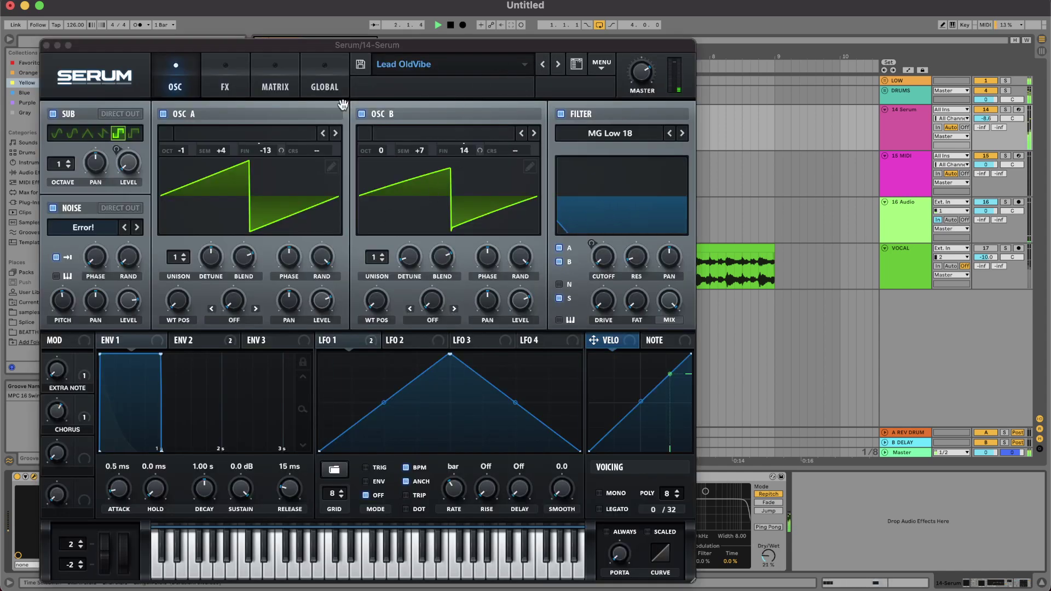
click(225, 66)
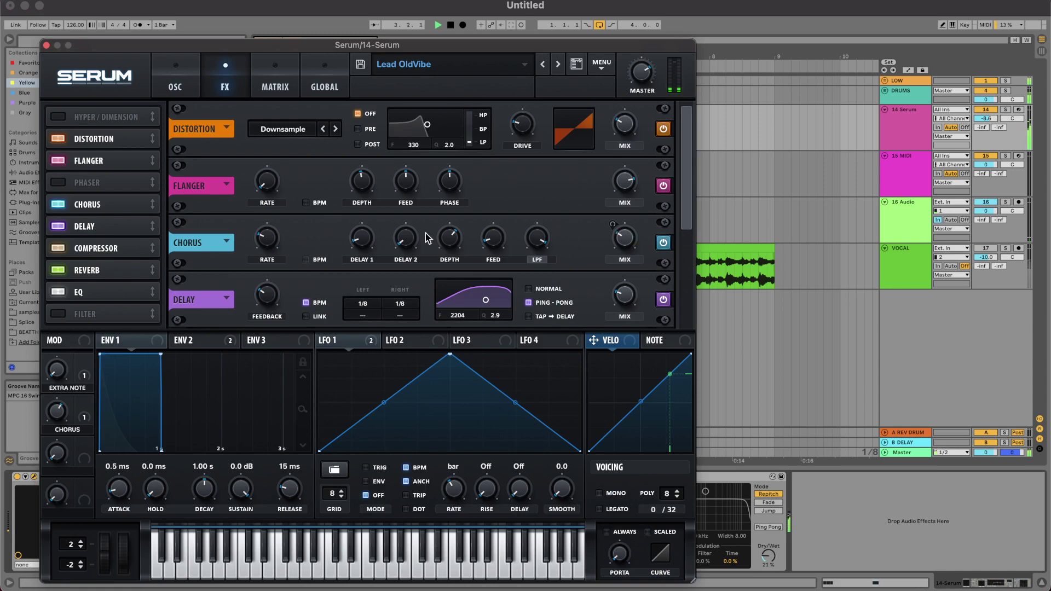
mouse_move(627, 248)
mouse_move(527, 130)
mouse_move(628, 132)
drag(626, 126, 626, 136)
click(755, 173)
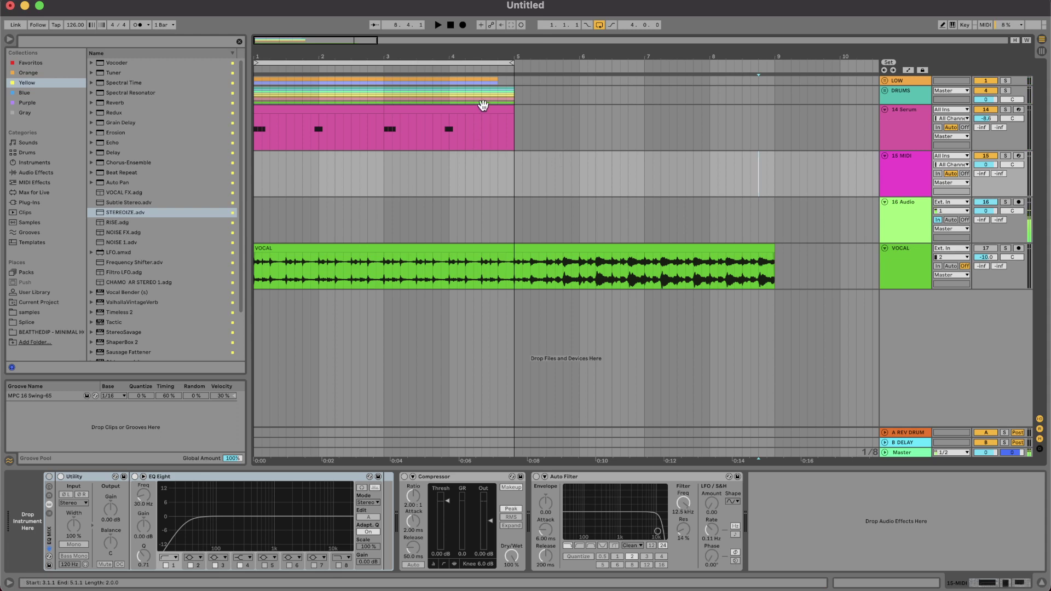
click(370, 111)
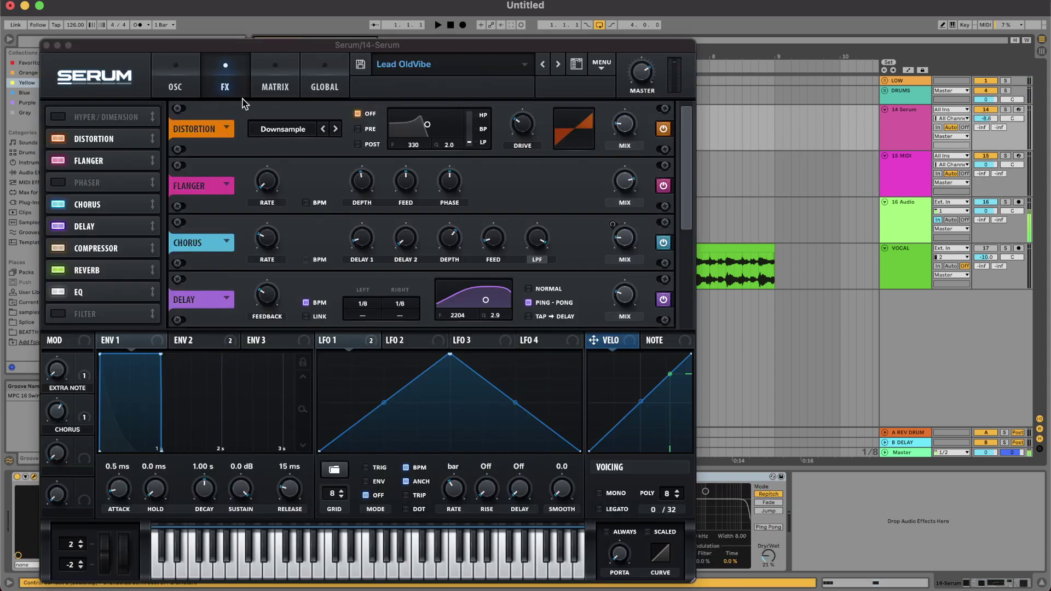
click(46, 48)
Set the 14 Serum track's volume to -8.0 dB during playback and duplicate the LOW group's first two bars over bars 3 and 4.
key(space)
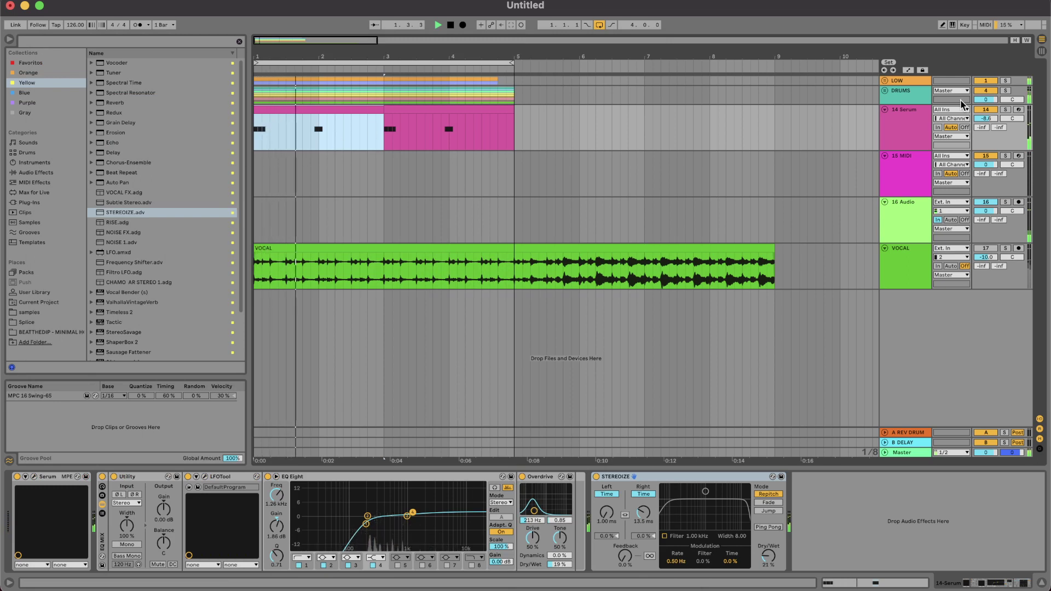
drag(985, 119, 985, 117)
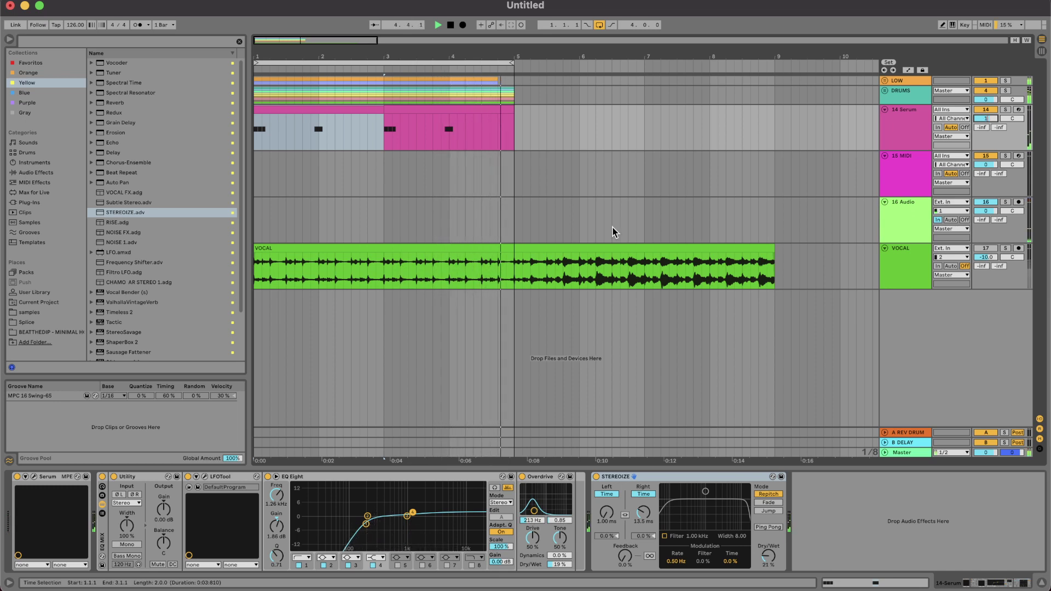
click(604, 140)
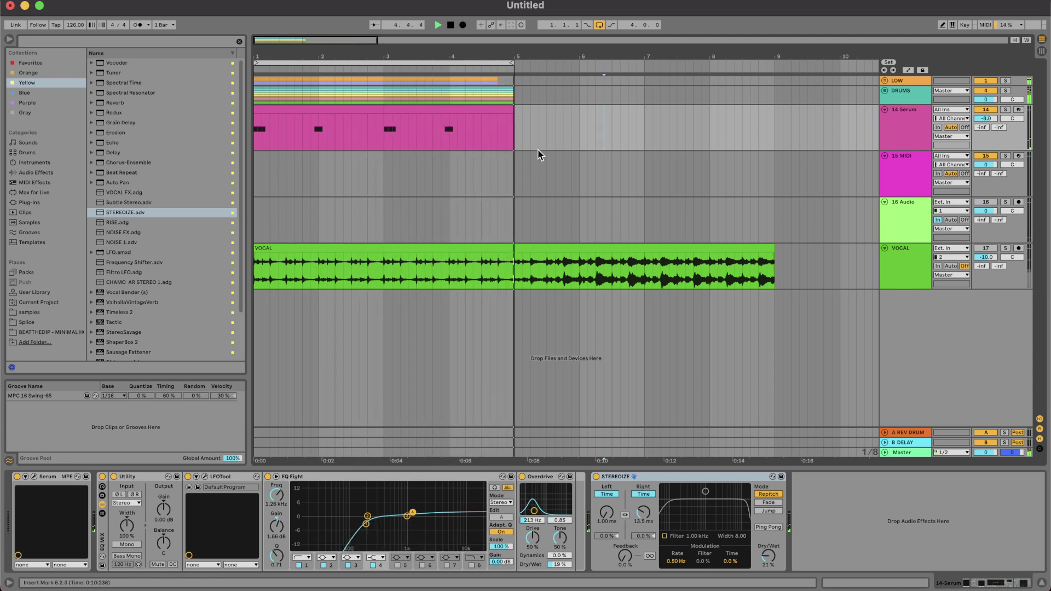
key(space)
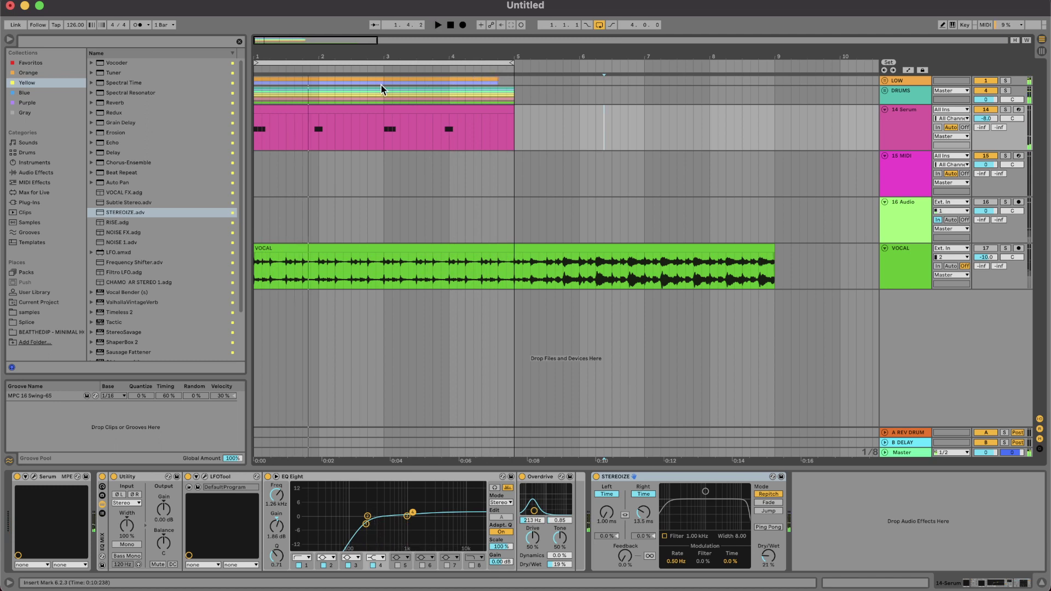
drag(381, 84, 347, 80)
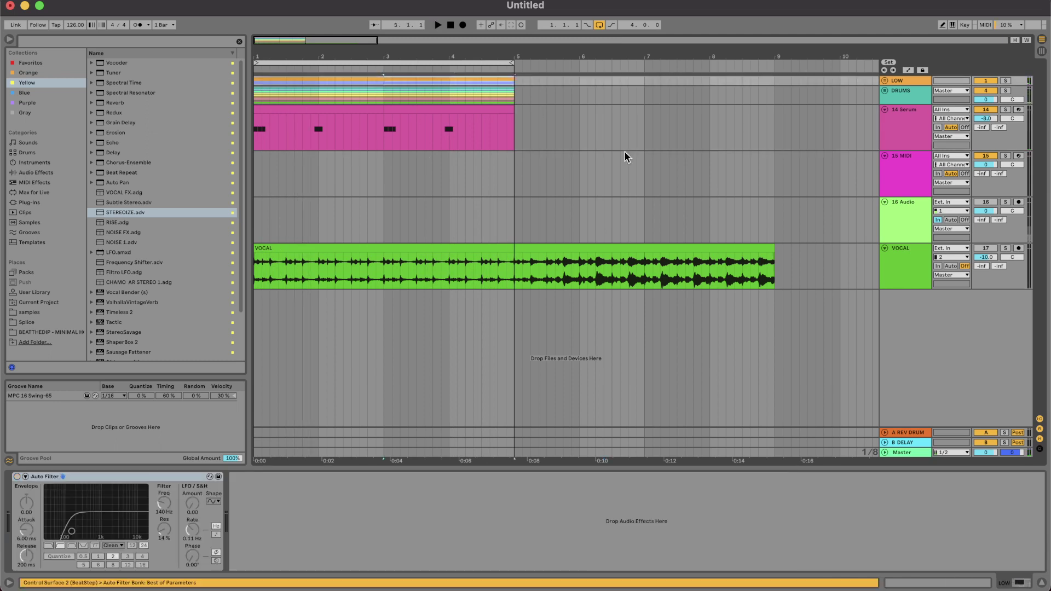
Load a Serum instrument from the Favorites collection onto the empty 15 MIDI track.
click(694, 184)
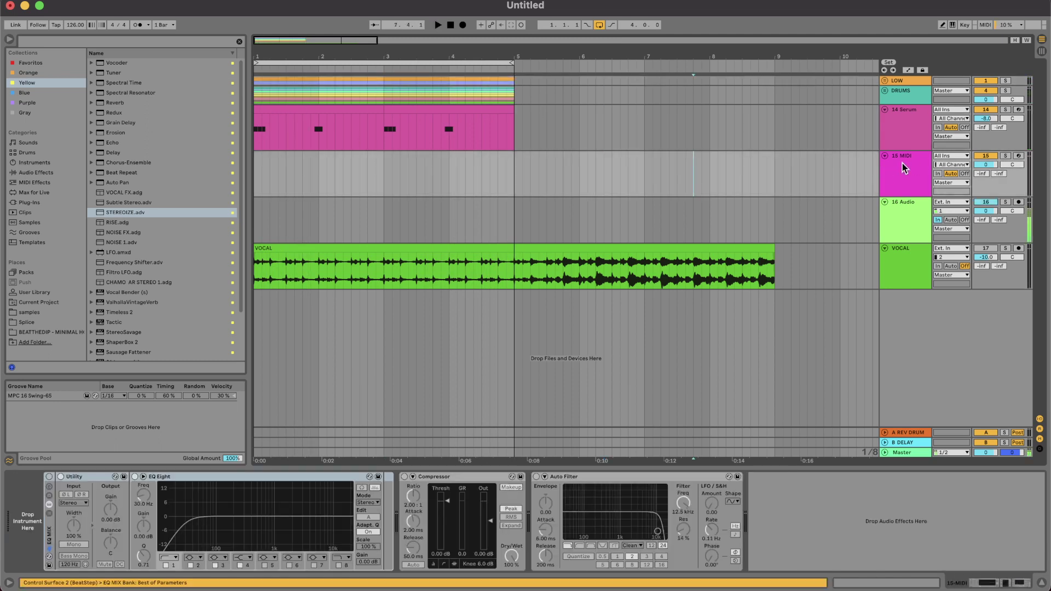
key(Up)
click(907, 164)
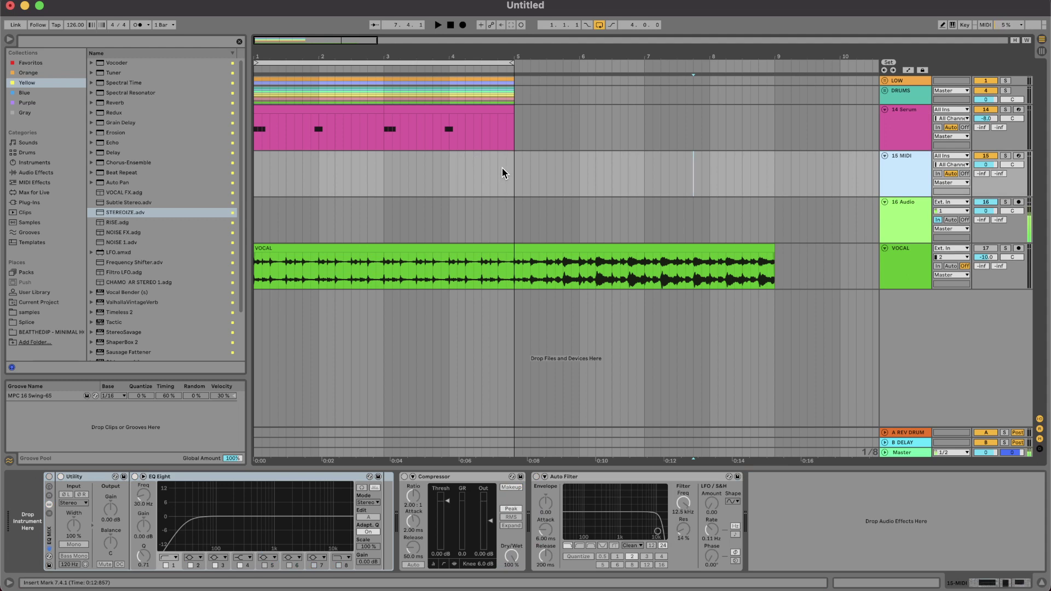
click(53, 313)
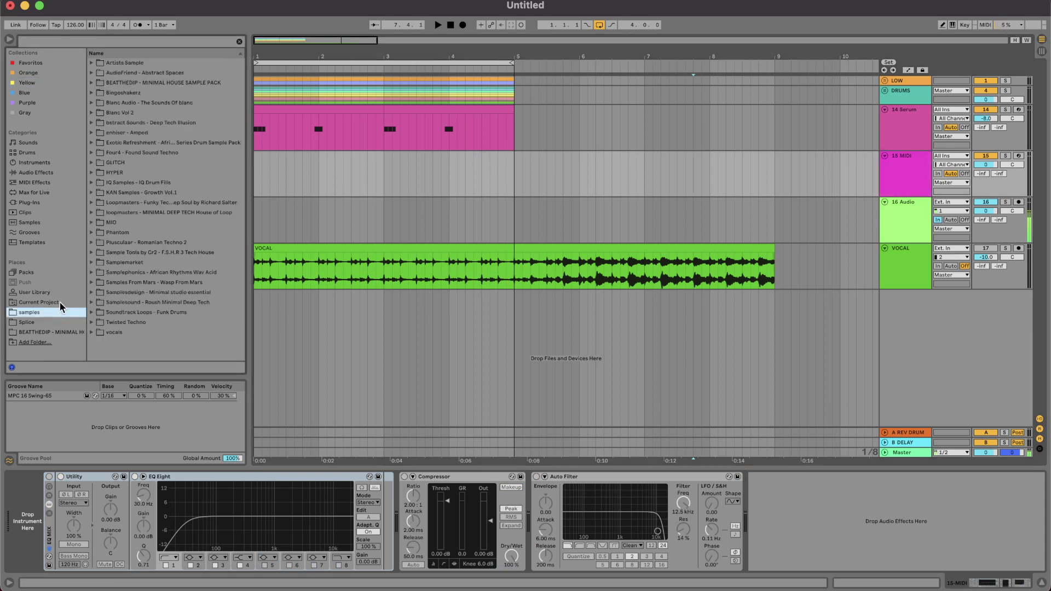
click(41, 65)
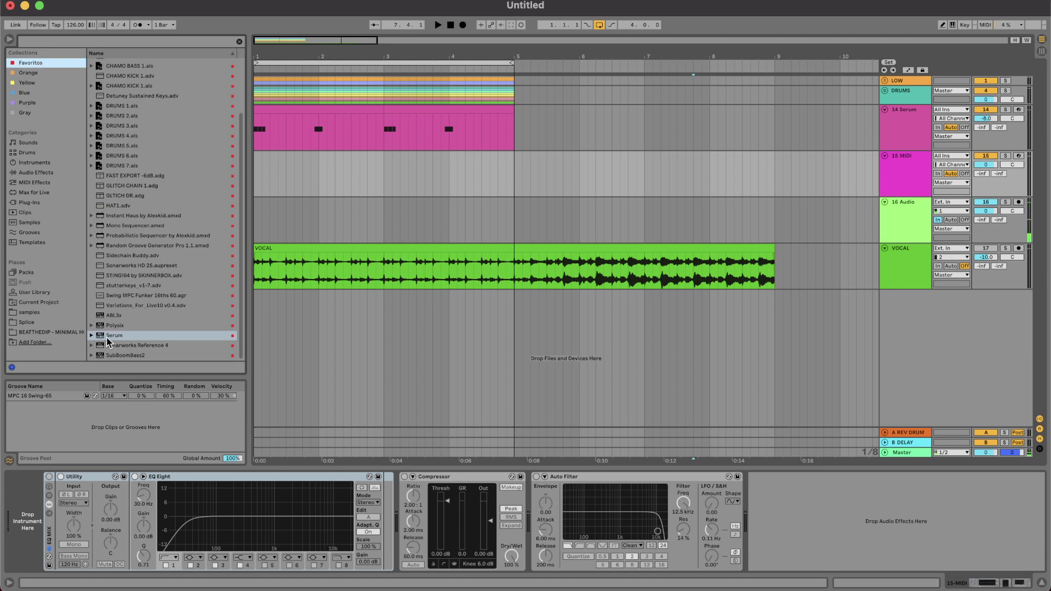
click(109, 337)
key(Return)
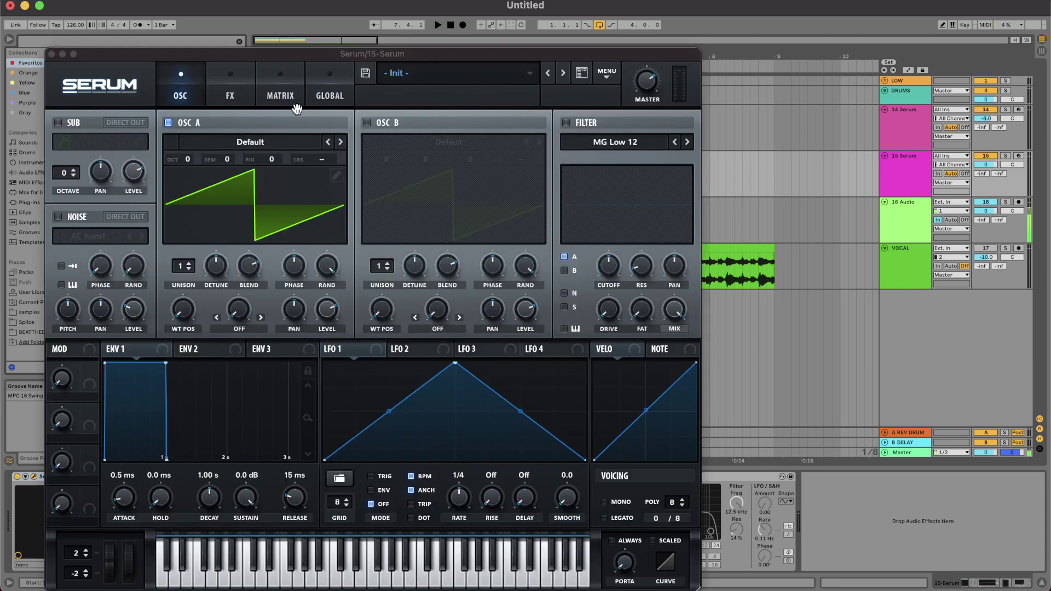
Load the Plucky Birds preset from the BEATTHEDIP - TECH HOUSE SERUM SOUND BANK and close the Serum window.
click(430, 76)
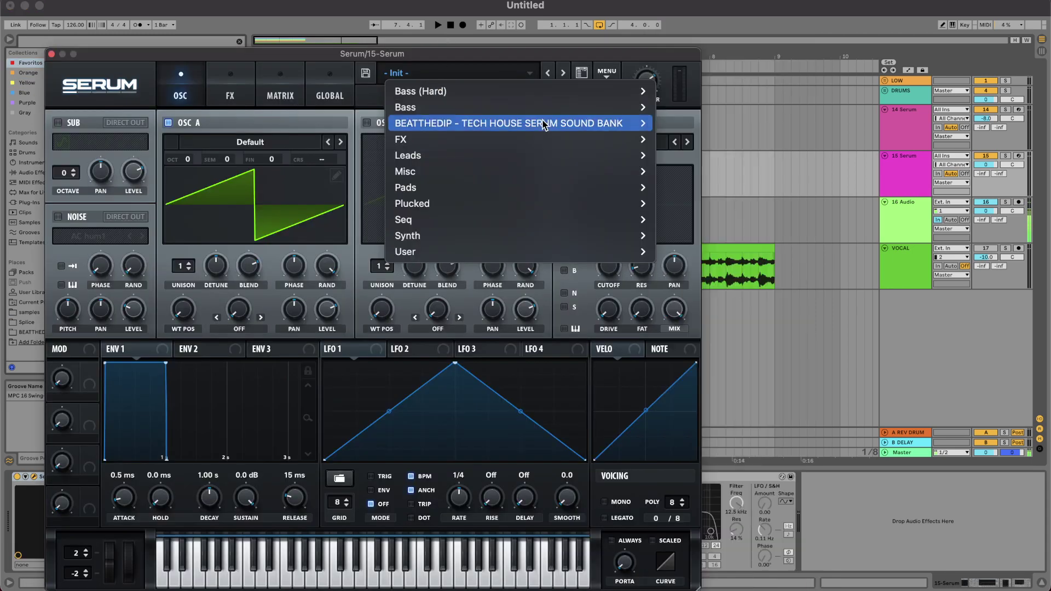
mouse_move(540, 124)
scroll(724, 181, down, 10)
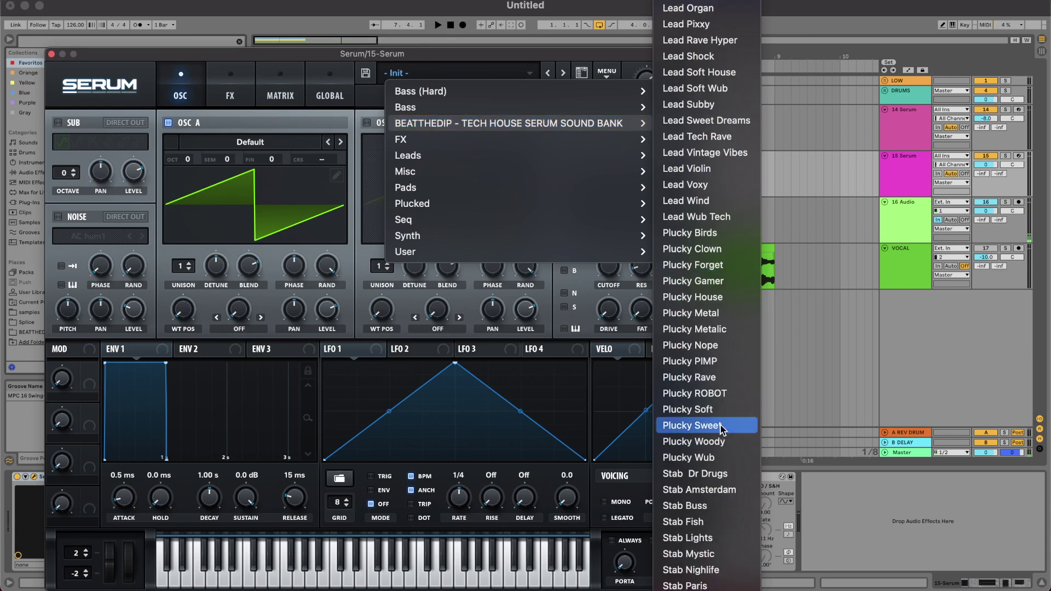
click(729, 234)
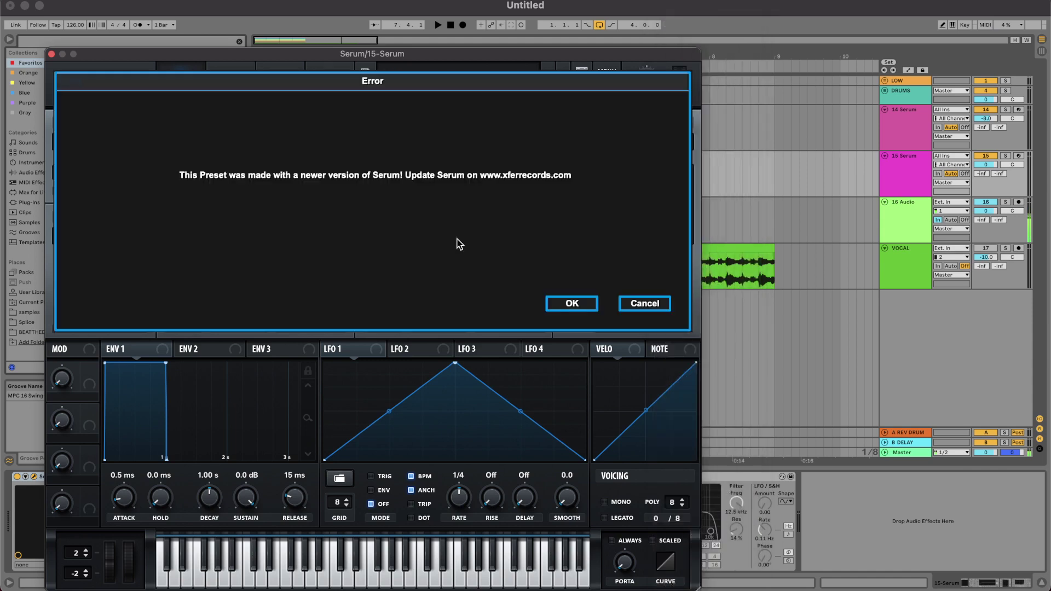
click(573, 303)
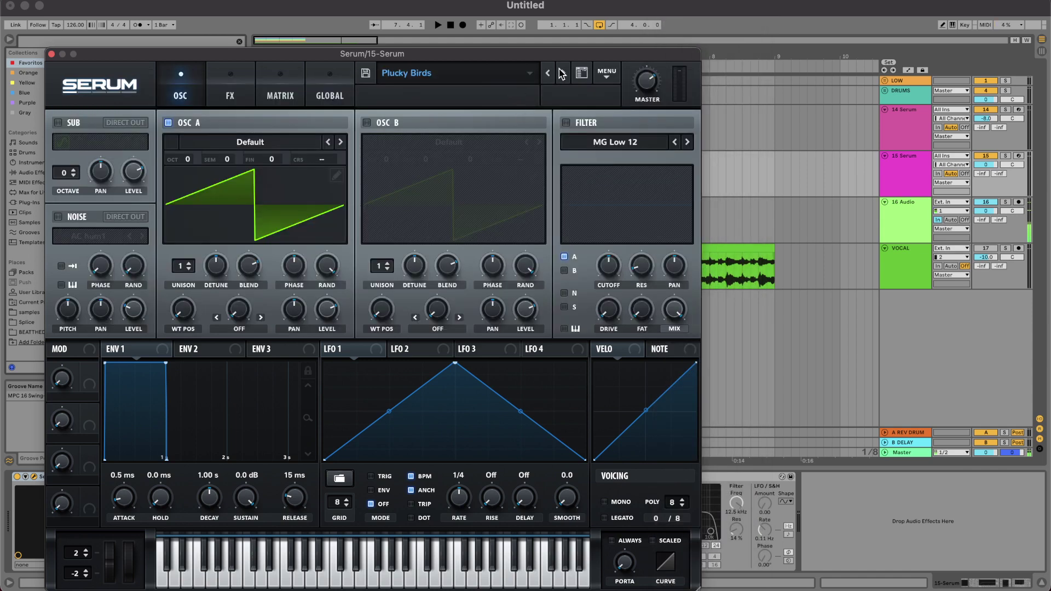
click(51, 53)
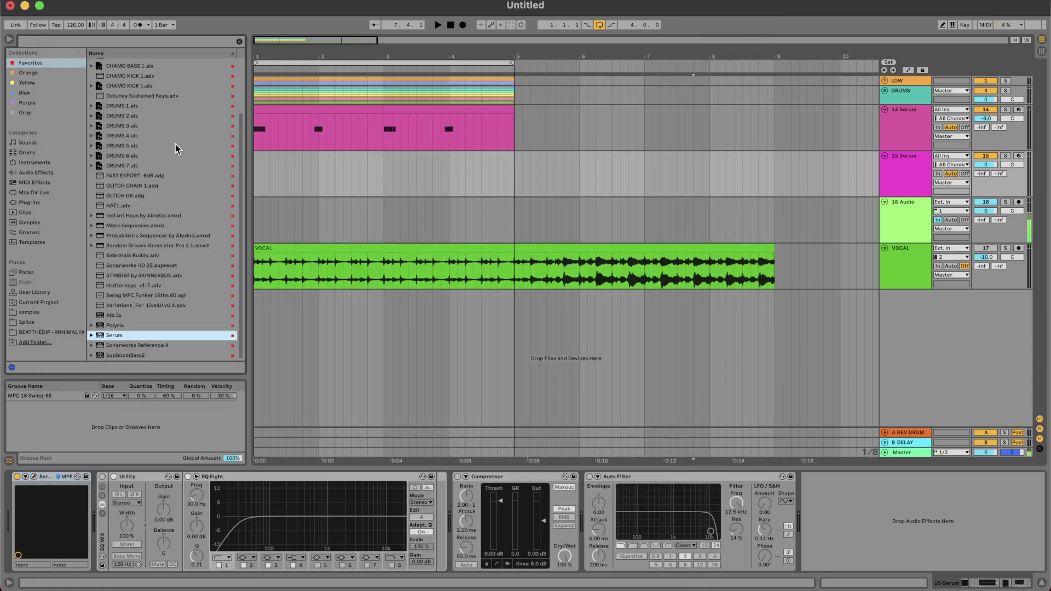
Create an empty two-bar MIDI clip over bars 1 and 2 of the 15 Serum track and start playback.
drag(382, 175, 215, 172)
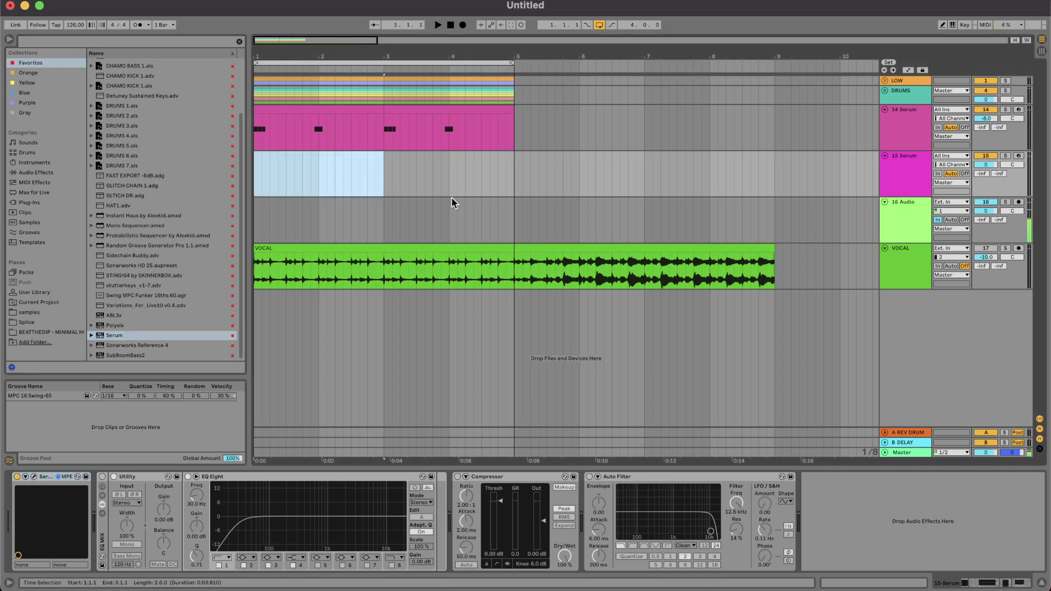
key(super+shift+m)
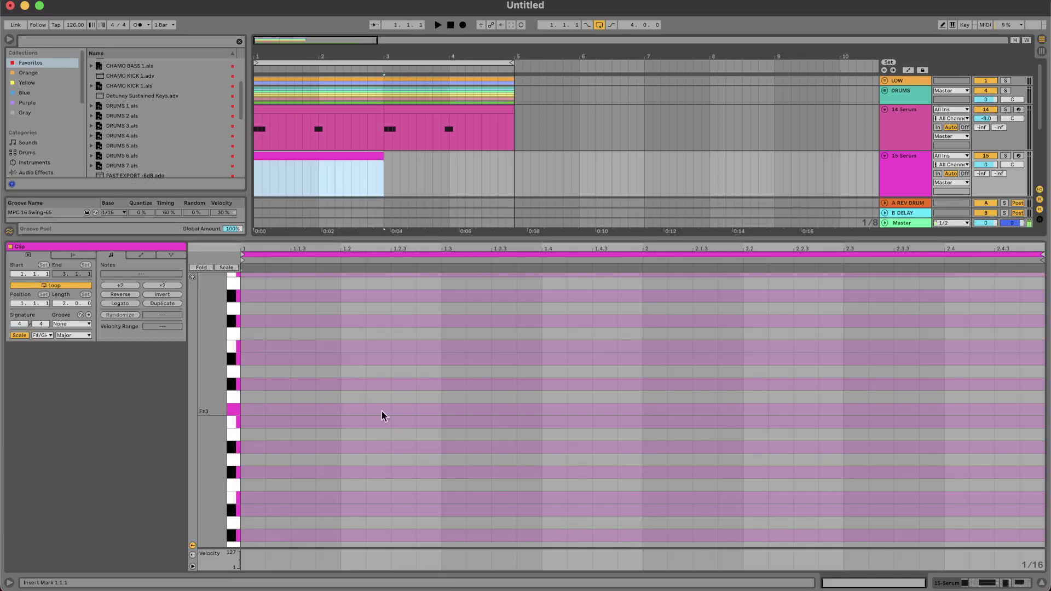
key(space)
Add two eighth-note F#3 notes to the clip, starting at 1.2.4 and 1.3.3.
double_click(435, 412)
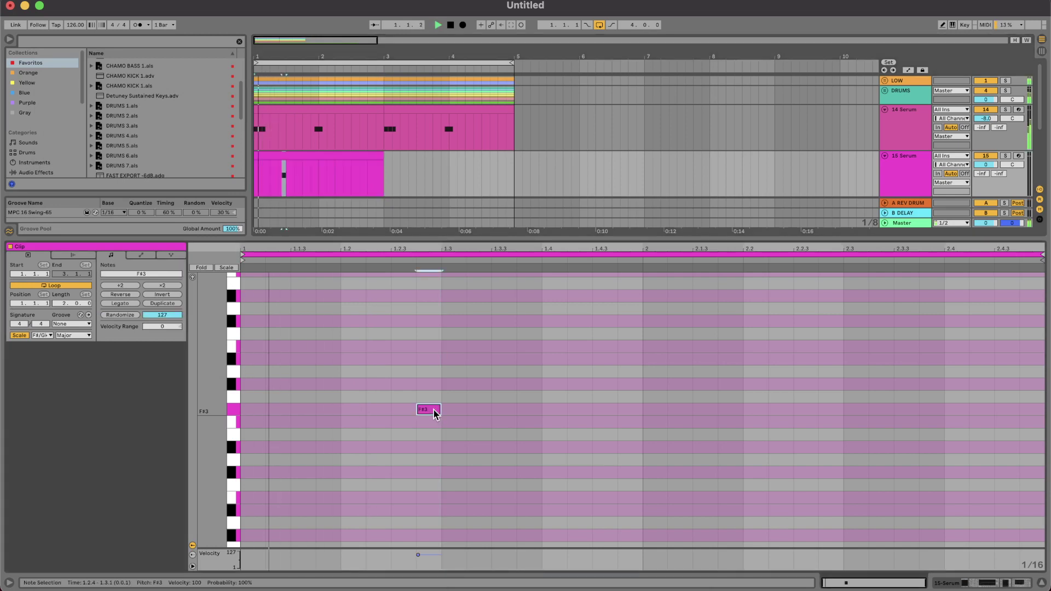
key(shift+Right)
key(shift+Right)
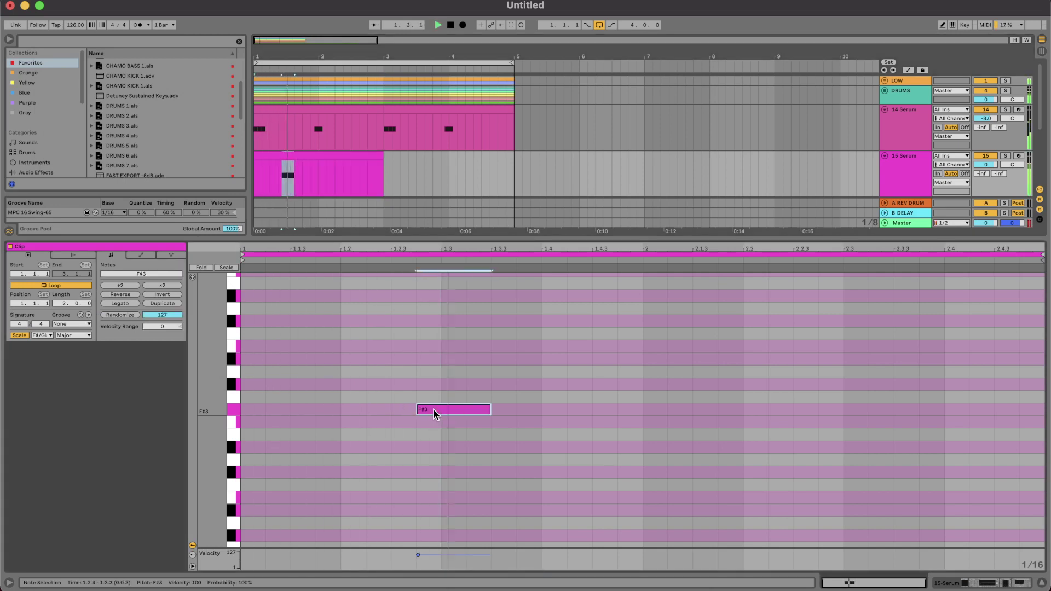
key(super+d)
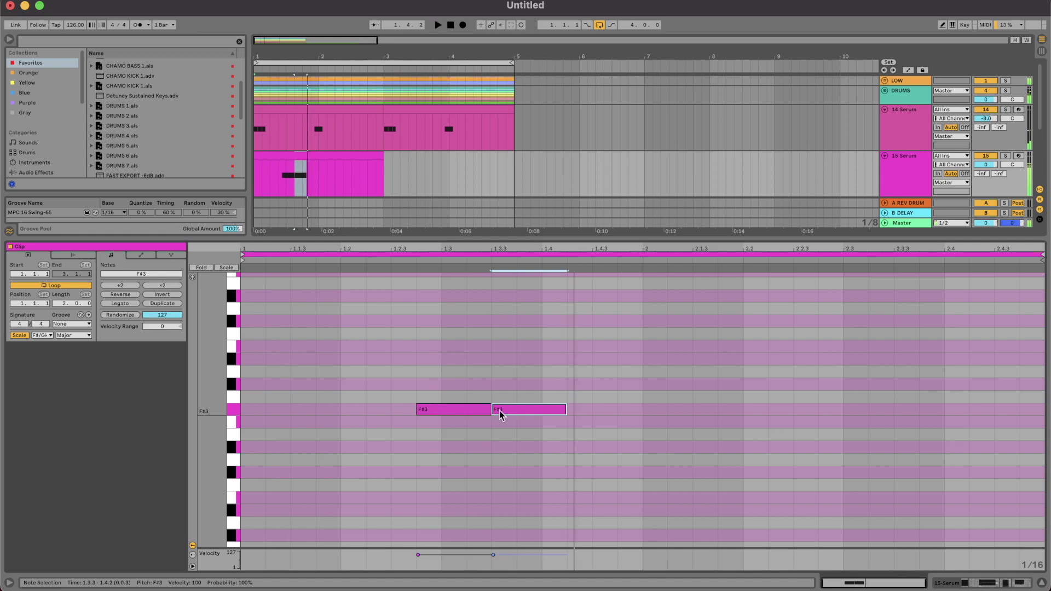
mouse_move(491, 411)
mouse_down()
mouse_move(465, 414)
mouse_move(503, 413)
mouse_up()
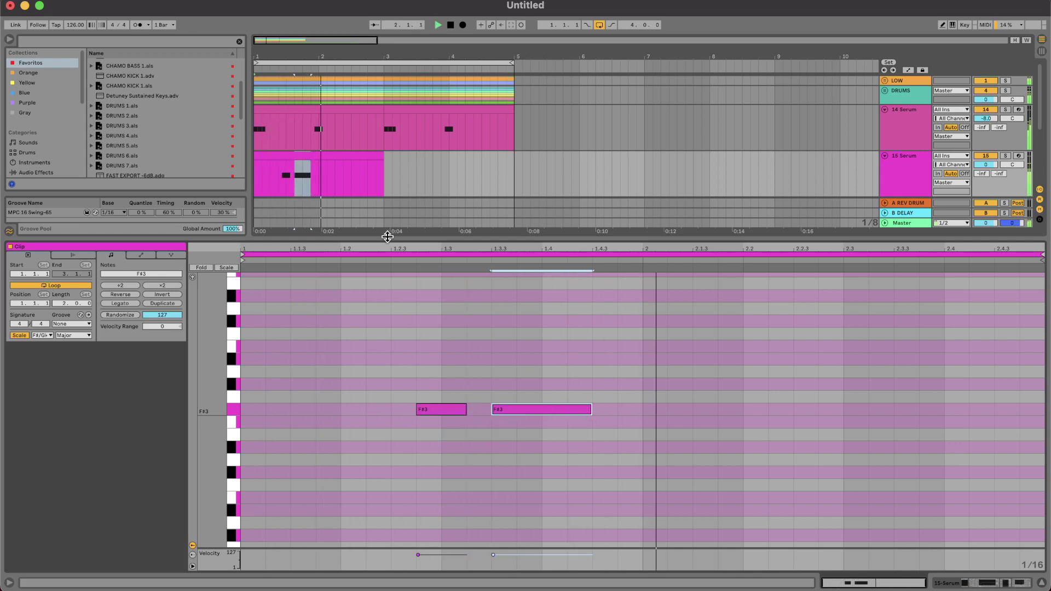
drag(590, 410, 539, 411)
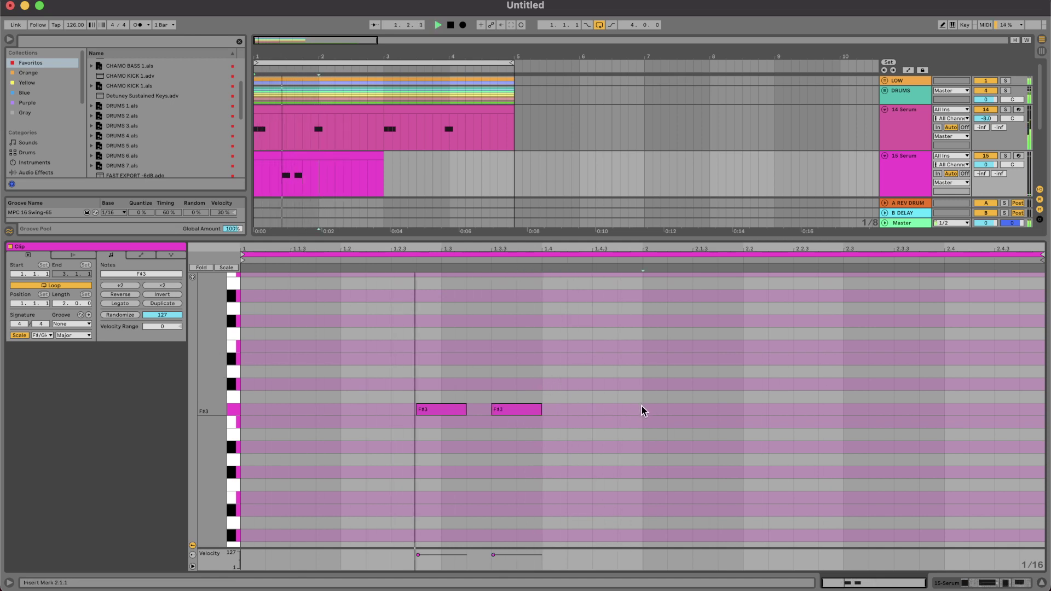
Duplicate the first bar's notes into bar 2 and transpose all the notes down an octave to F#2.
drag(641, 407, 43, 416)
key(super+d)
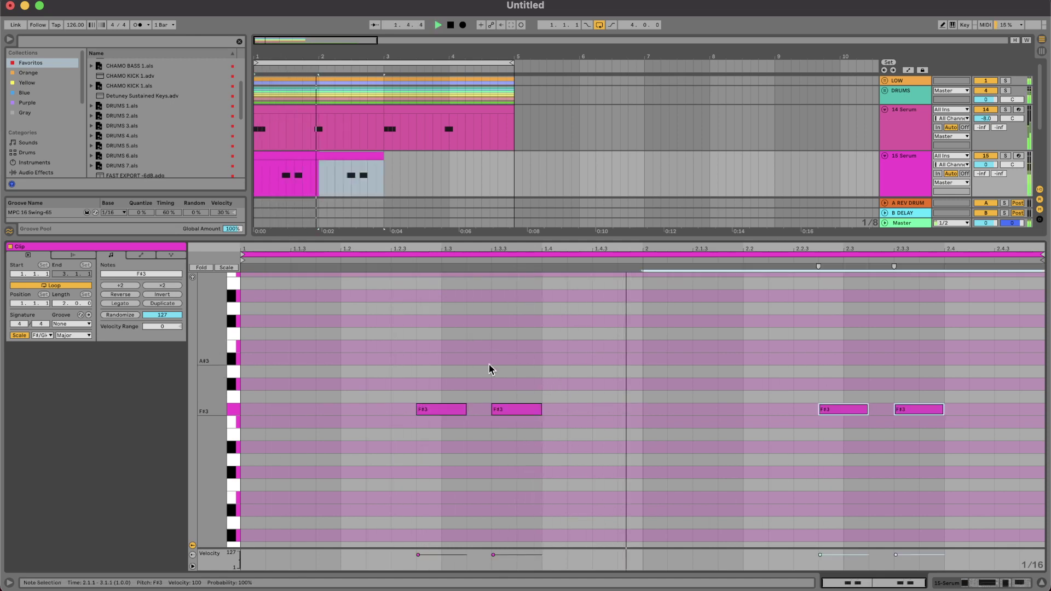
click(235, 410)
key(shift+Down)
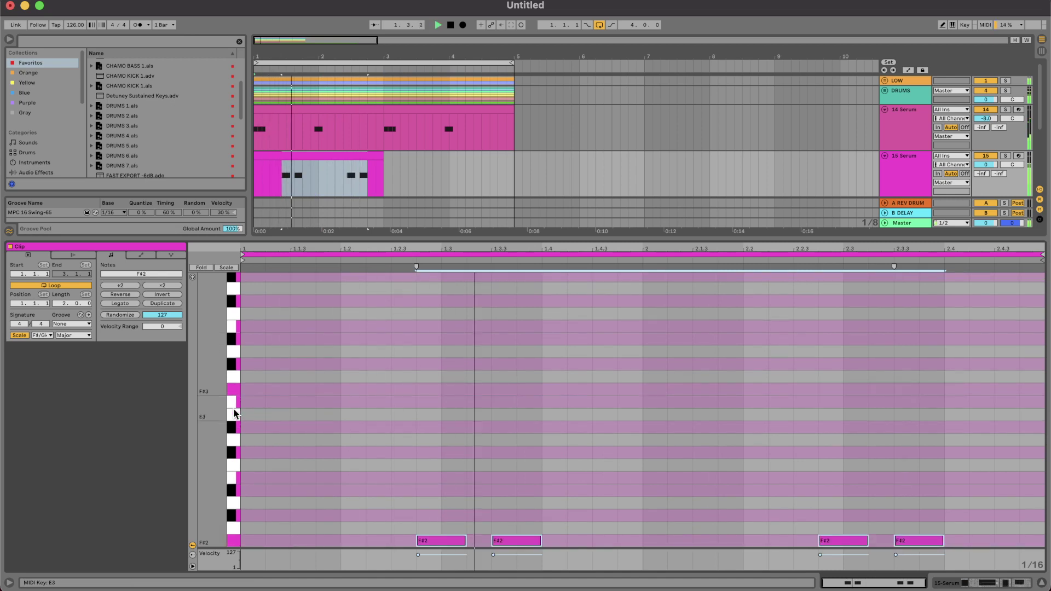
Duplicate the two-bar clip into bars 3 and 4 and switch the 15 Serum track's preset to Plucky Clown.
click(356, 157)
key(super+d)
click(925, 153)
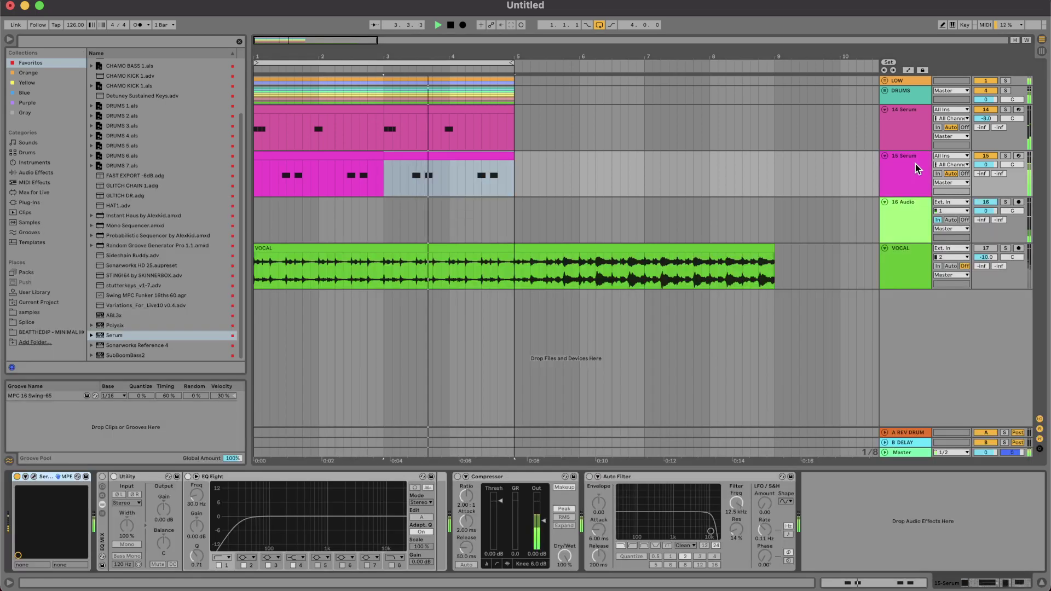
click(34, 477)
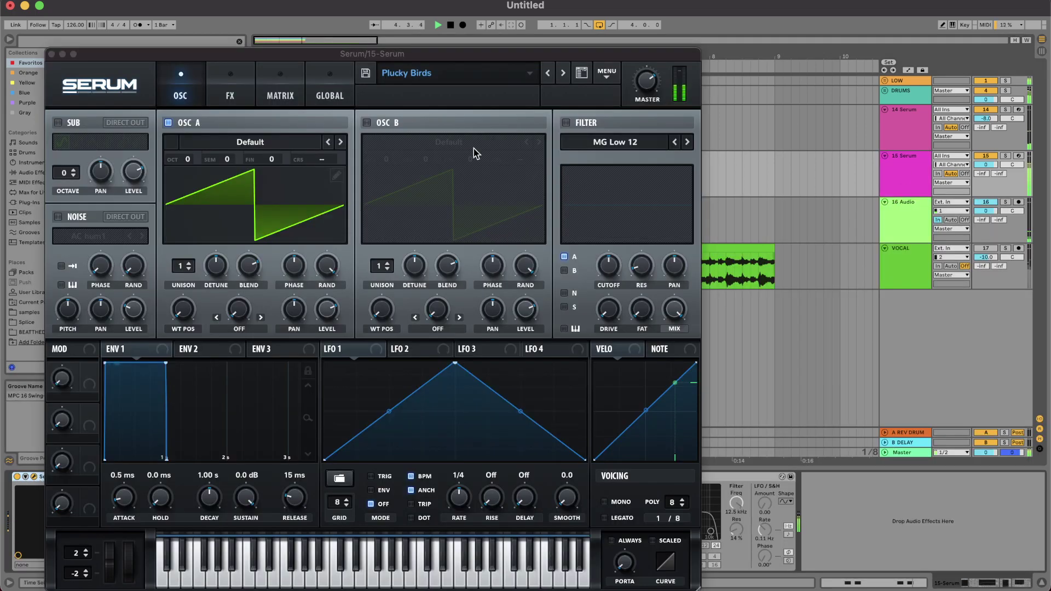
click(562, 73)
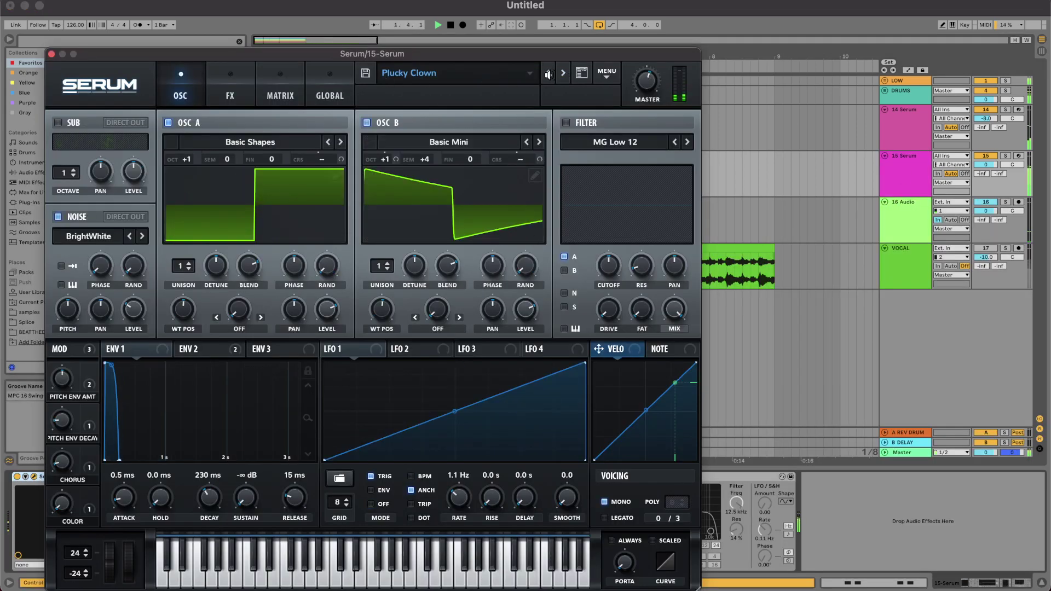
Audition the plucky presets following Plucky Clown in Serum and settle on Plucky Metal.
click(563, 73)
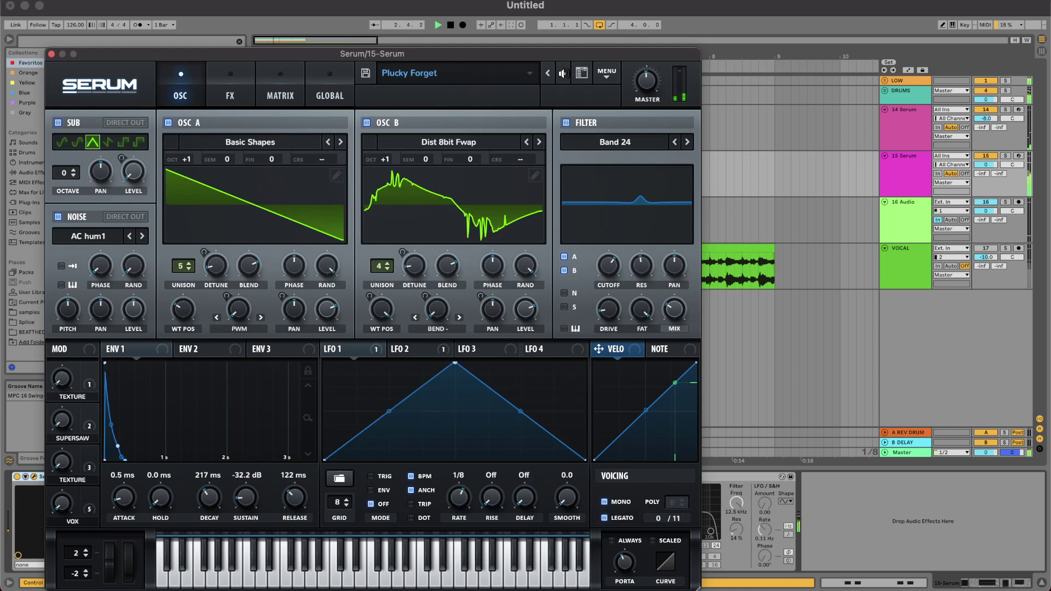
click(563, 73)
click(563, 73)
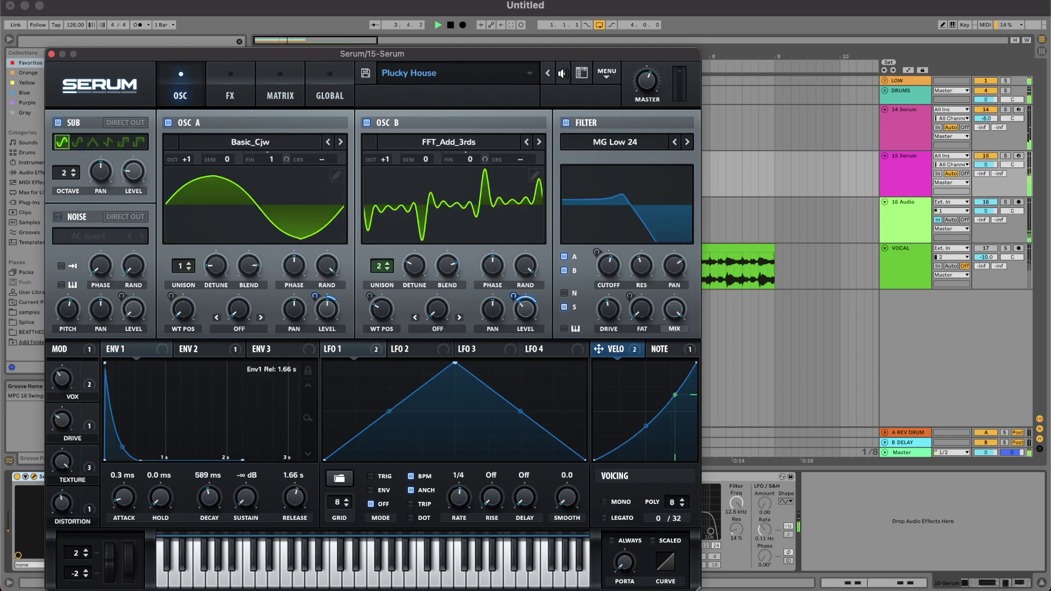
click(563, 73)
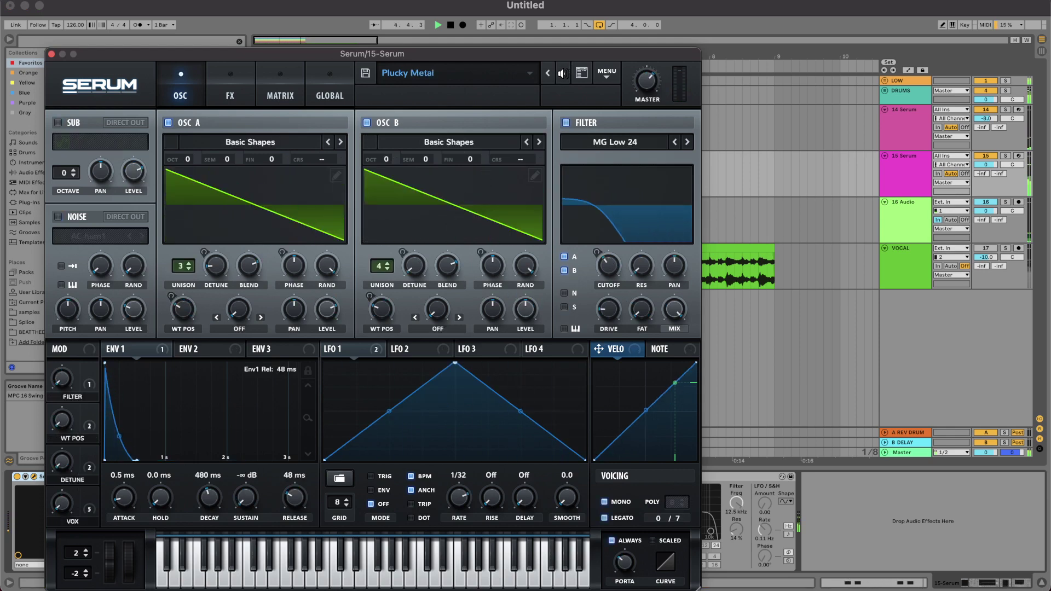
click(563, 73)
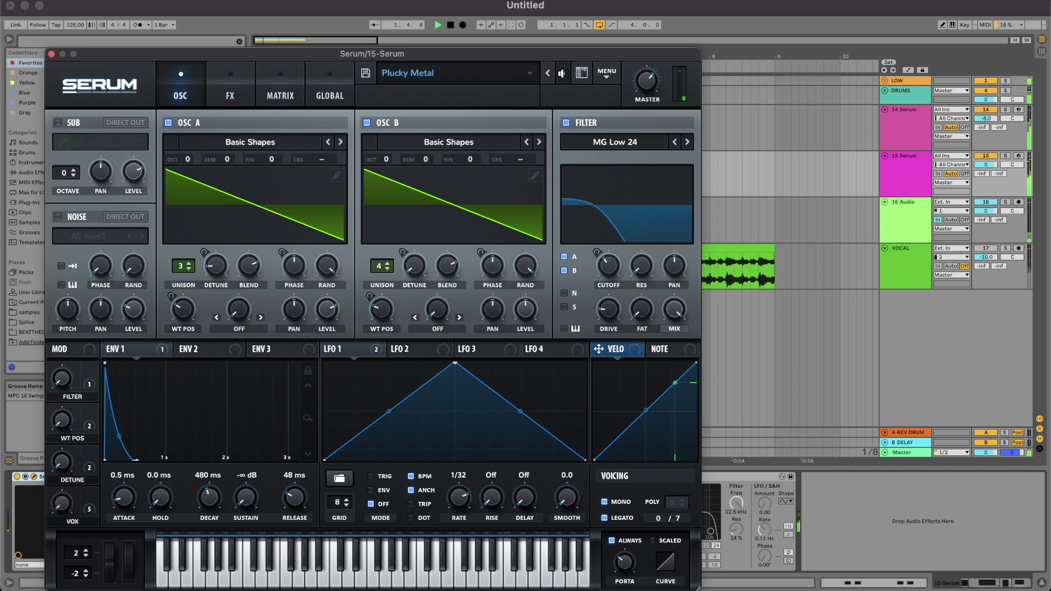
click(548, 73)
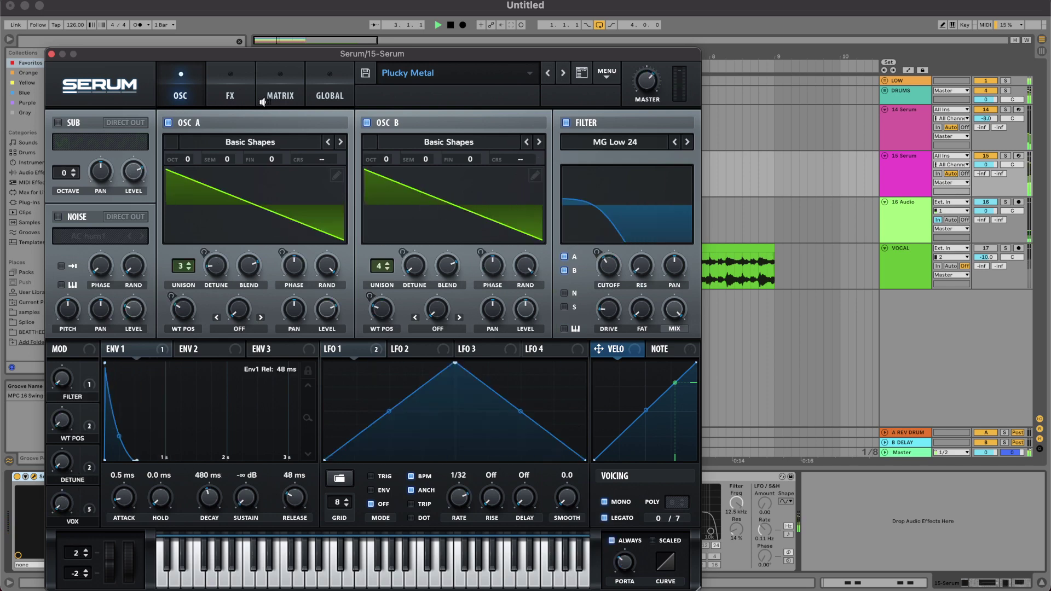
Lower the delay mix in the Plucky Metal preset's effects and close the Serum window.
click(234, 85)
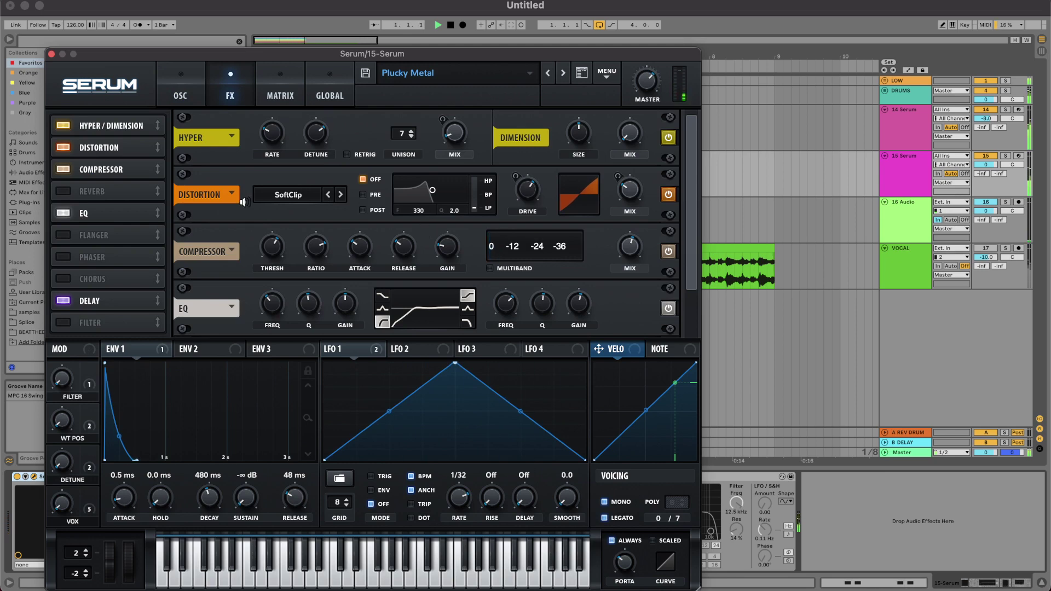
scroll(692, 252, down, 2)
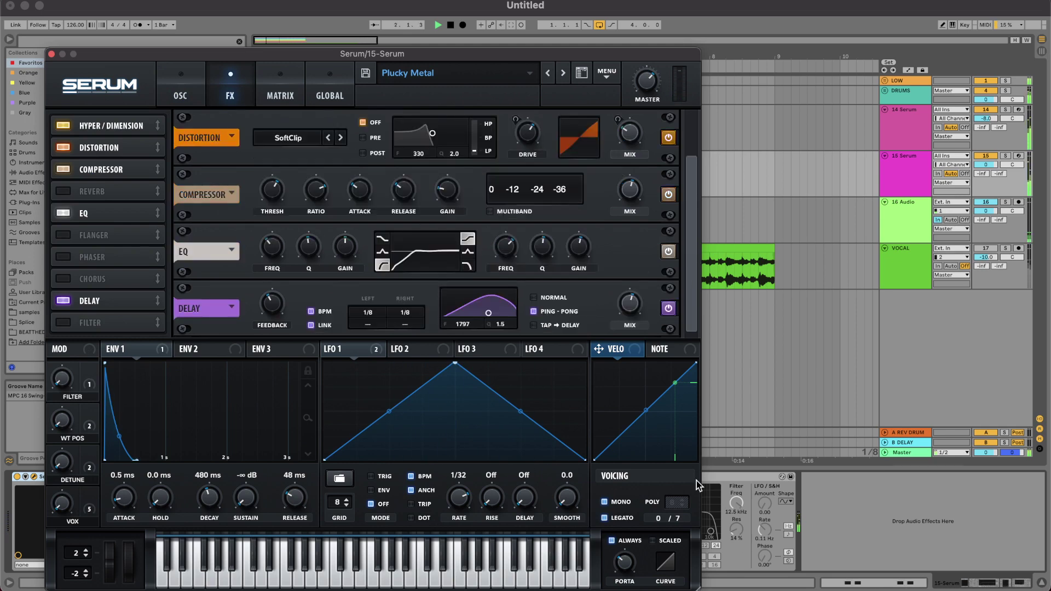
drag(642, 314, 641, 362)
click(51, 54)
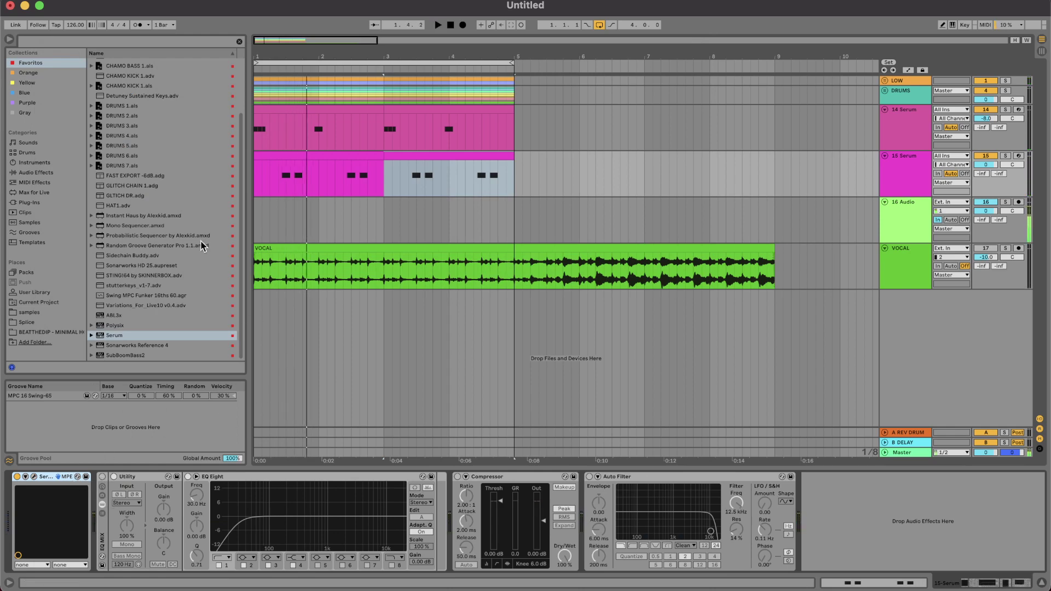
Transpose the 15 Serum clip's notes in bars 1 and 2 down an octave to F#1 and duplicate the clip into bars 3 and 4.
double_click(329, 158)
key(super+a)
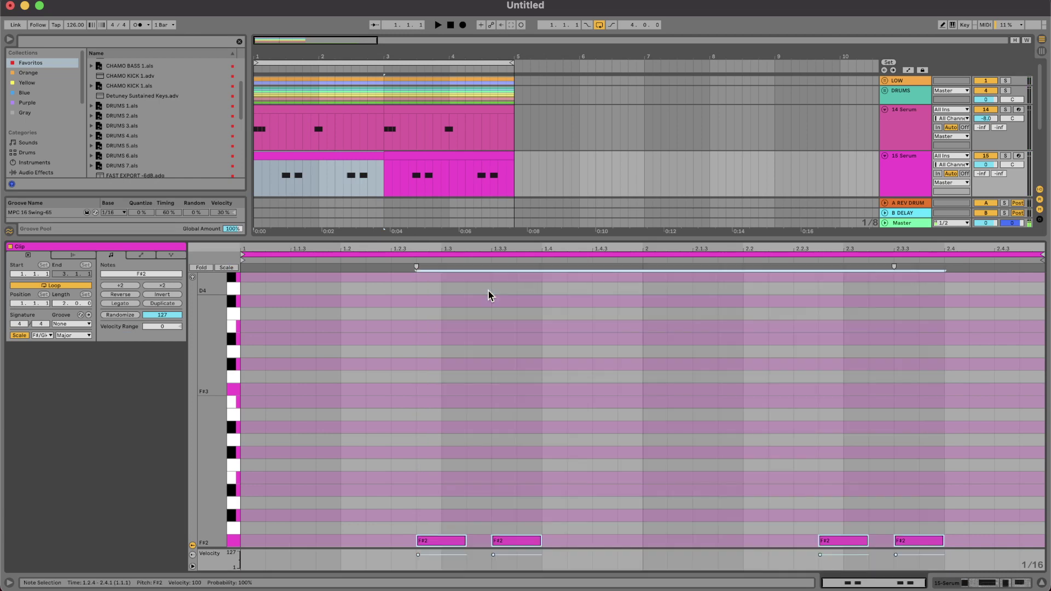
key(shift+Down)
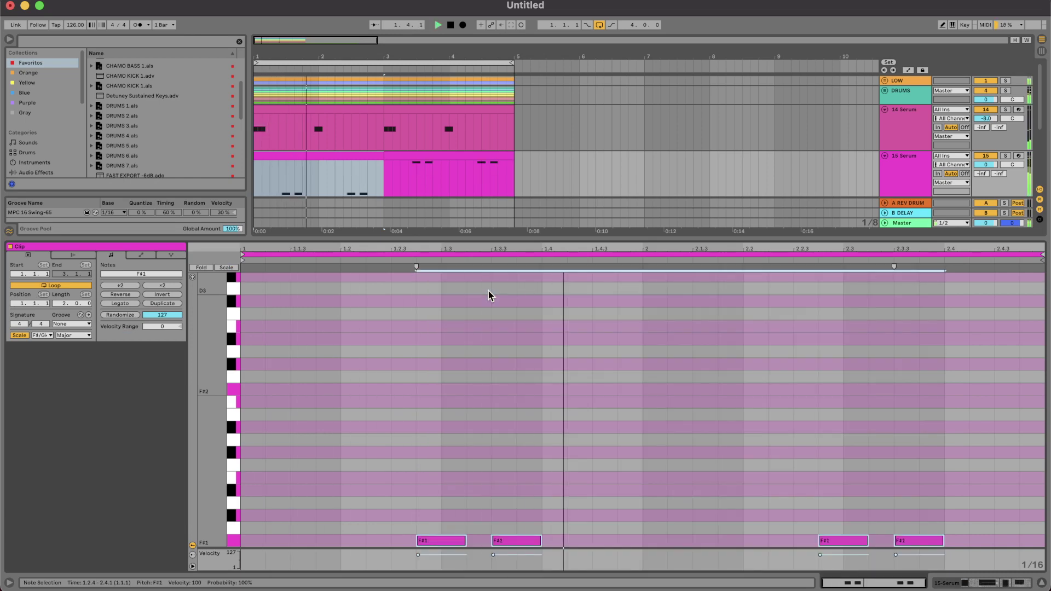
click(325, 157)
key(space)
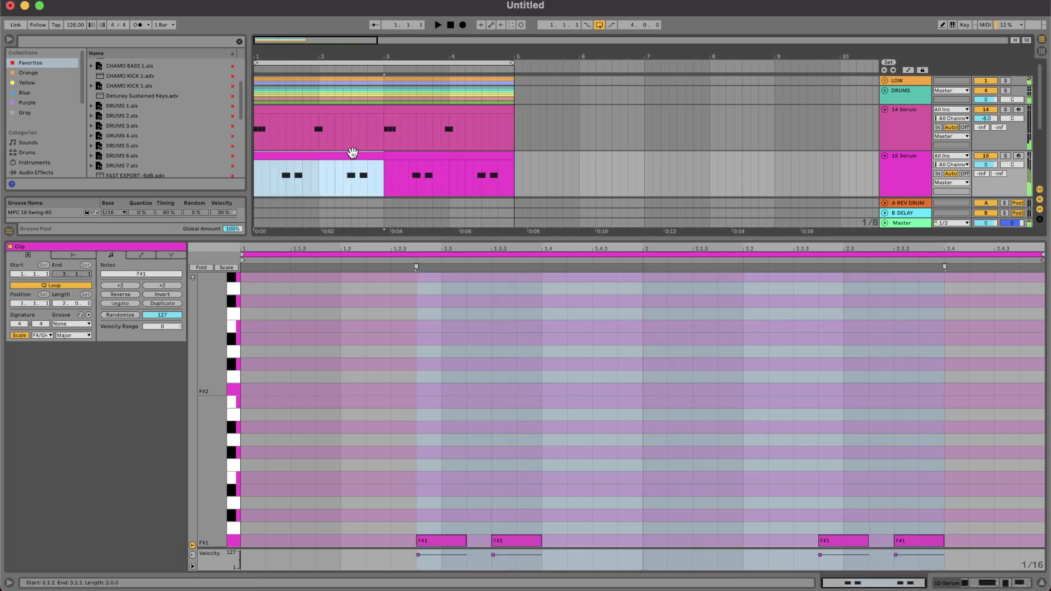
Transpose all the notes in the first 15 Serum clip back up to F#2 and duplicate the clip into bars 3 and 4.
key(super+a)
click(352, 154)
drag(391, 422, 963, 542)
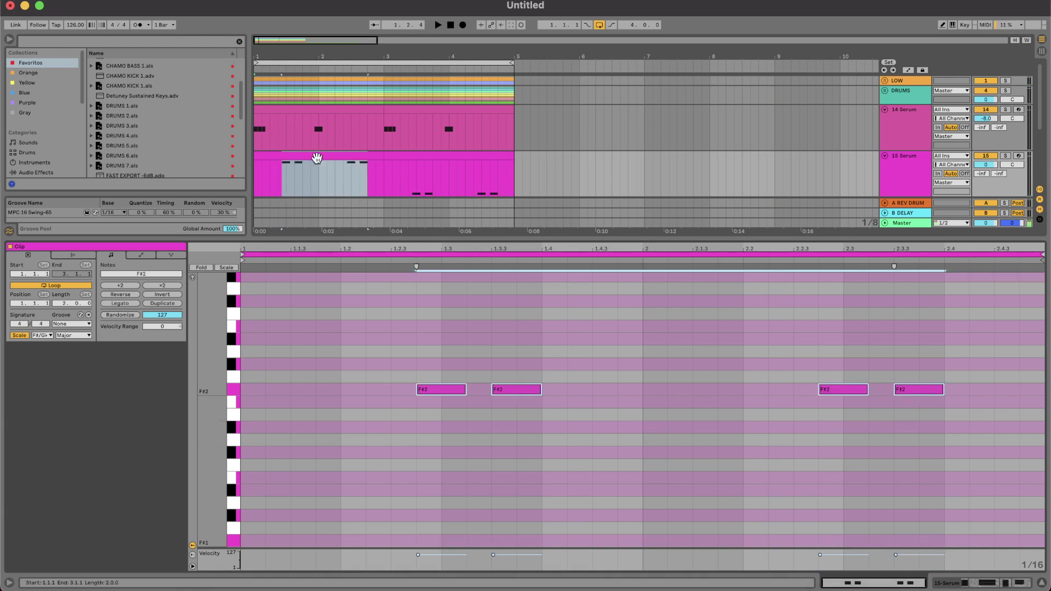
key(super+d)
Solo the 15 Serum track, try a low Auto Filter cutoff with 32% resonance, reopen the filter to 19.9 kHz and unsolo the track.
click(904, 186)
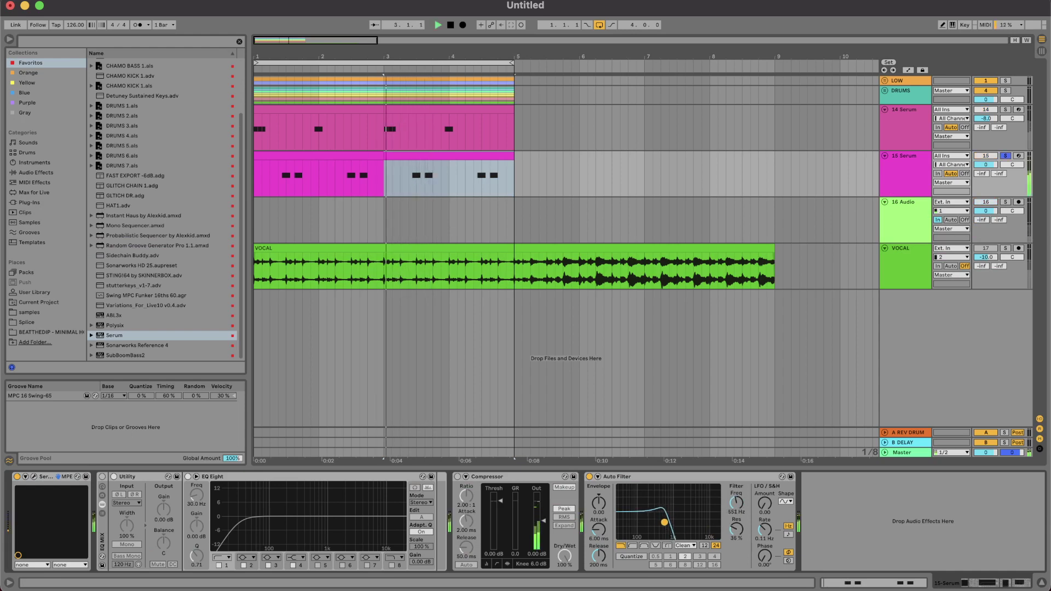
drag(659, 522, 656, 524)
key(space)
key(space)
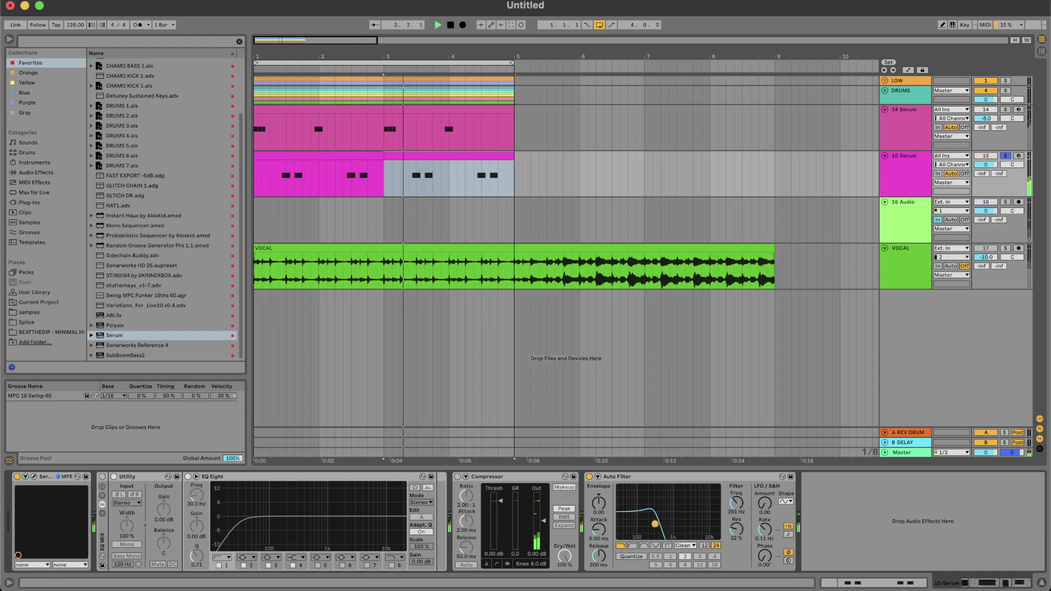
key(space)
key(space)
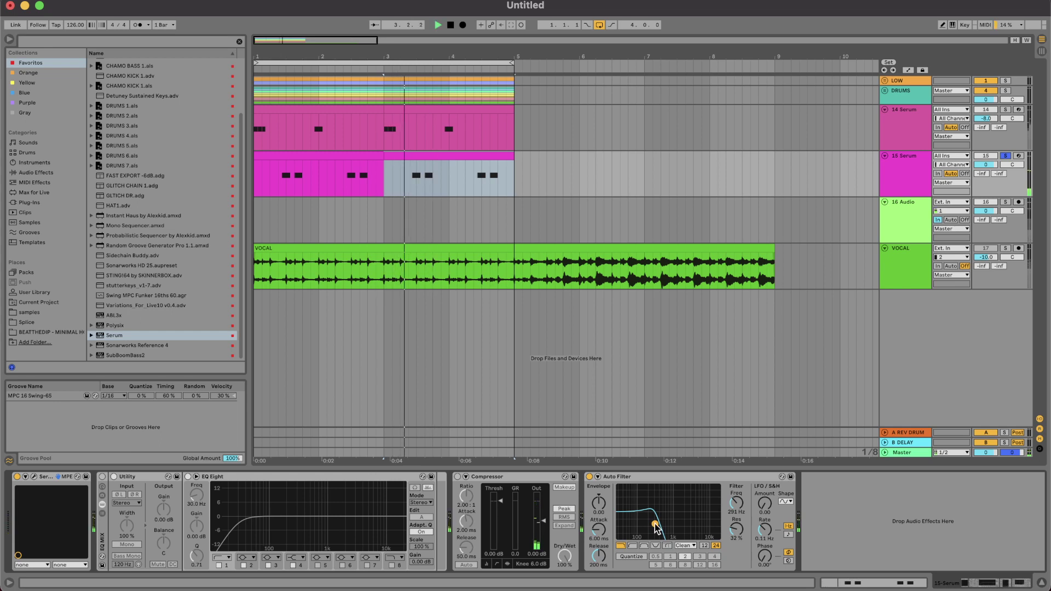
key(space)
key(space)
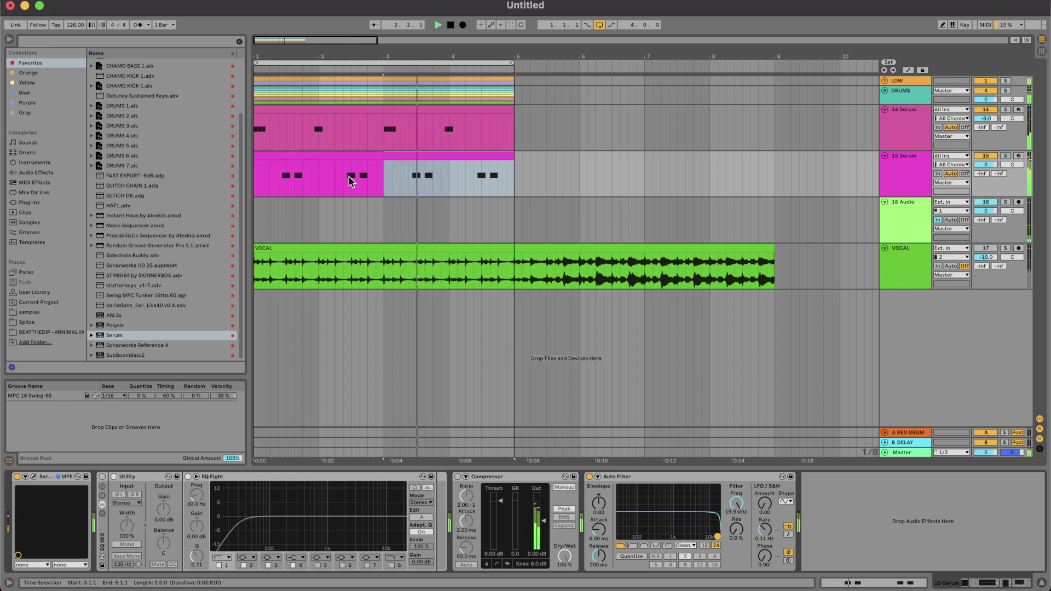
Transpose the first 15 Serum clip's notes down an octave to F#1 and duplicate the clip over bars 3 and 4.
key(space)
double_click(334, 156)
key(super+a)
key(shift+Down)
key(space)
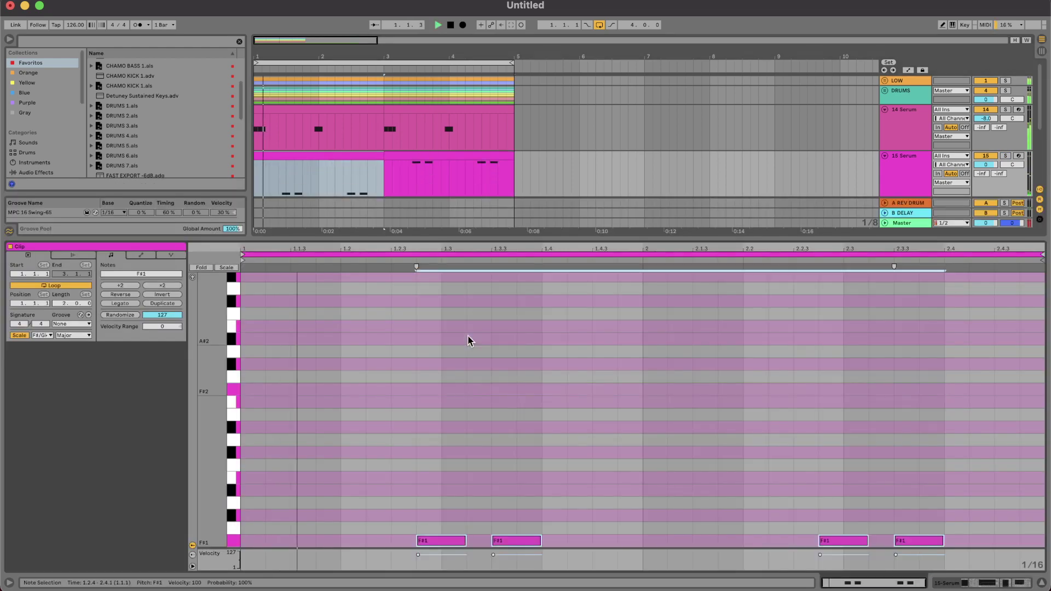
double_click(922, 157)
click(352, 155)
key(super+d)
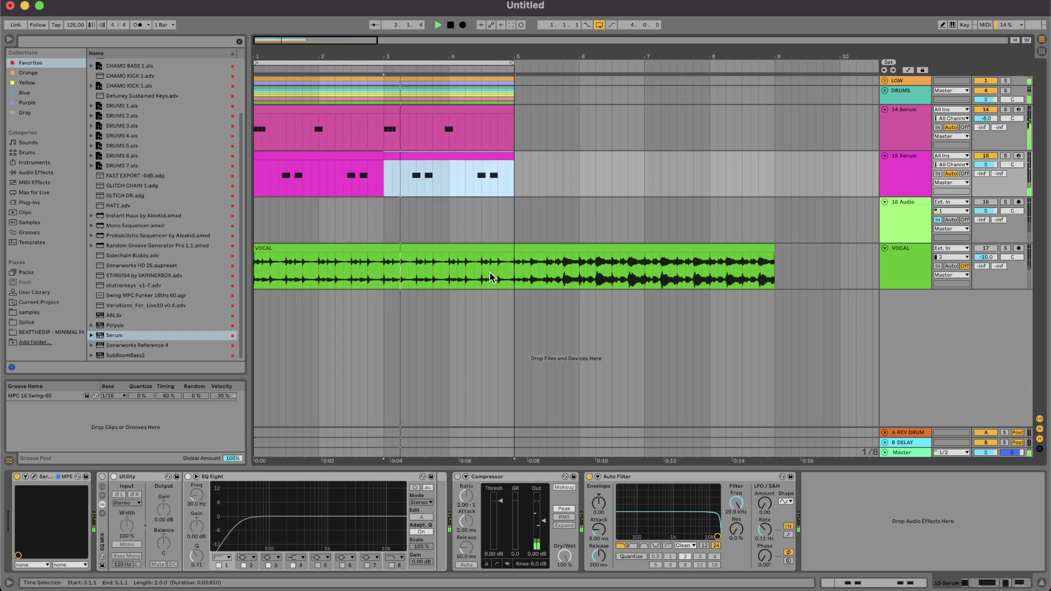
Lower the Auto Filter cutoff to 252 Hz with 41% resonance, and enable the EQ Mix rack with a higher EQ Eight low cut.
drag(717, 536, 653, 520)
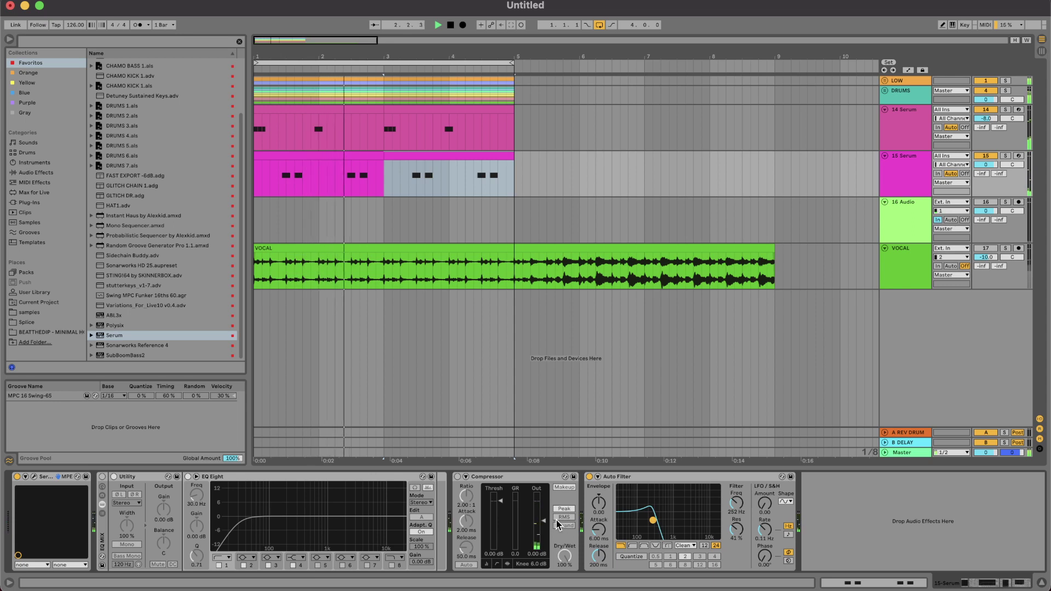
click(102, 477)
drag(240, 524, 280, 529)
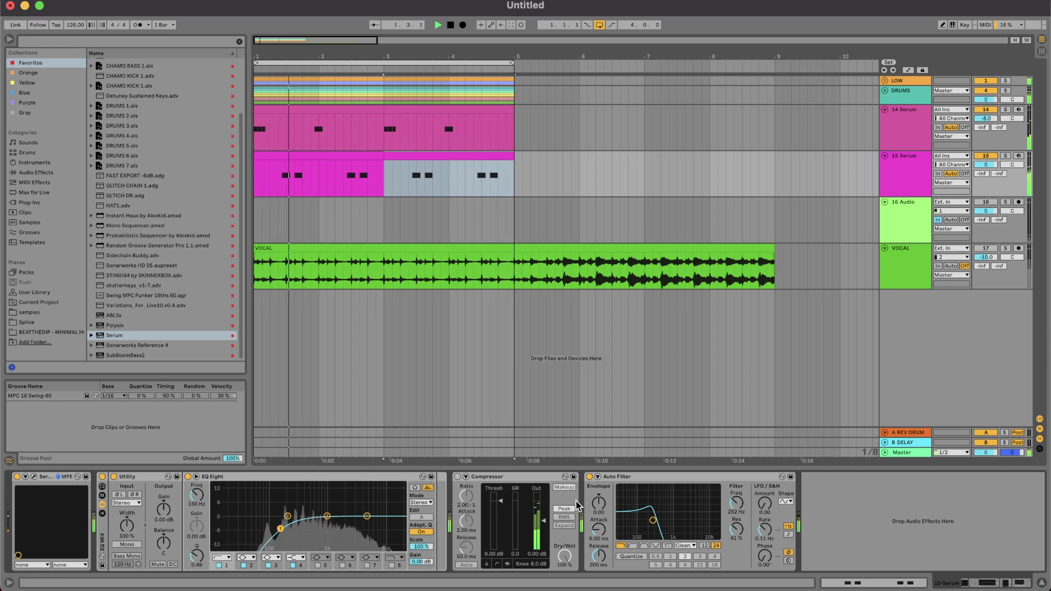
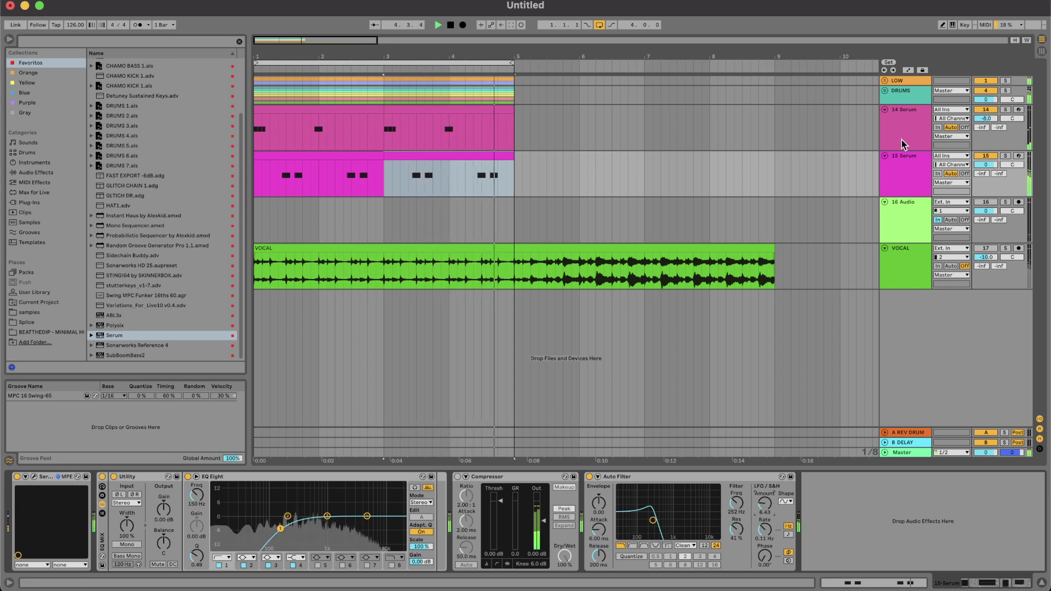
drag(979, 163, 979, 160)
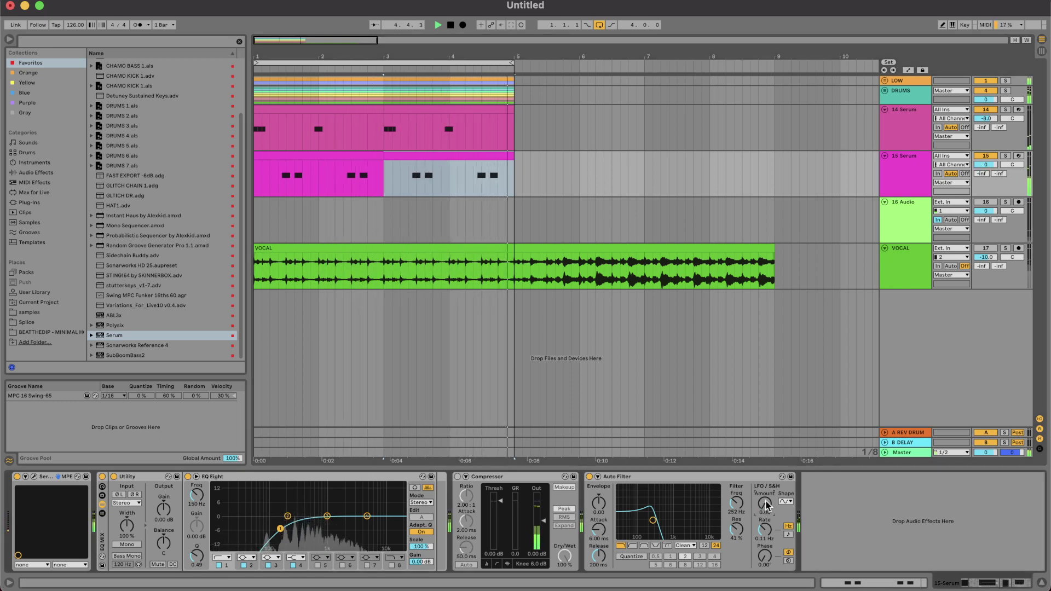
key(space)
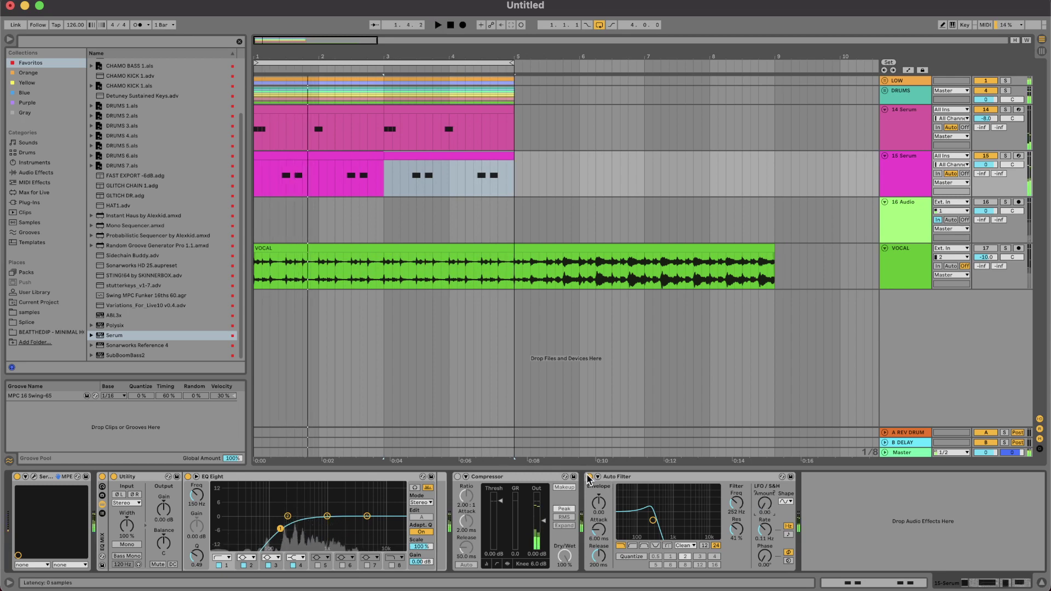
Reopen Serum on the 15 Serum track and load Stab Dr Drugs from the BEATTHEDIP - TECH HOUSE SERUM SOUND BANK.
click(34, 477)
click(562, 73)
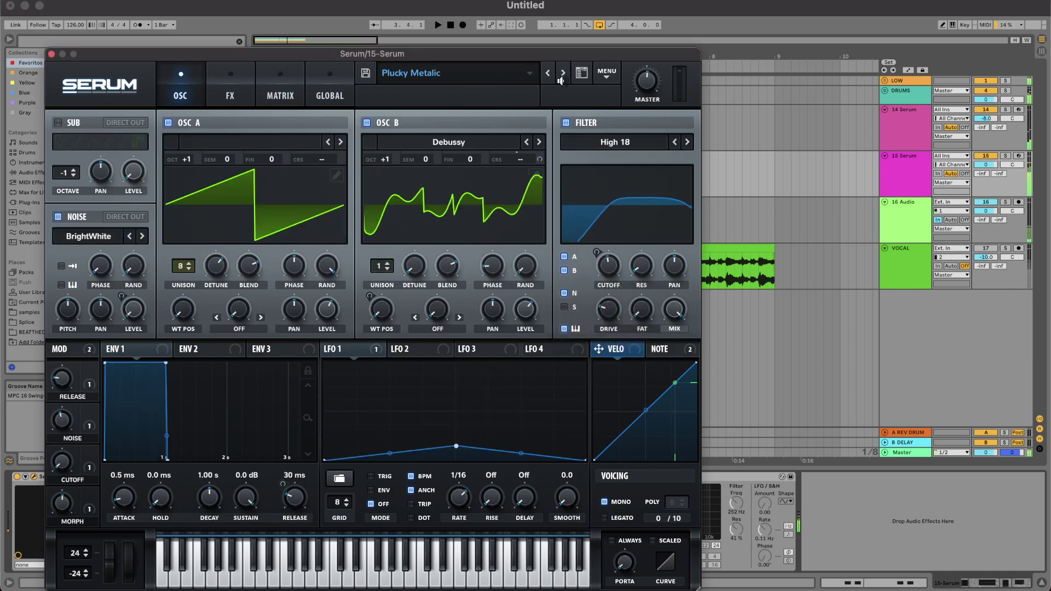
click(478, 73)
mouse_move(490, 119)
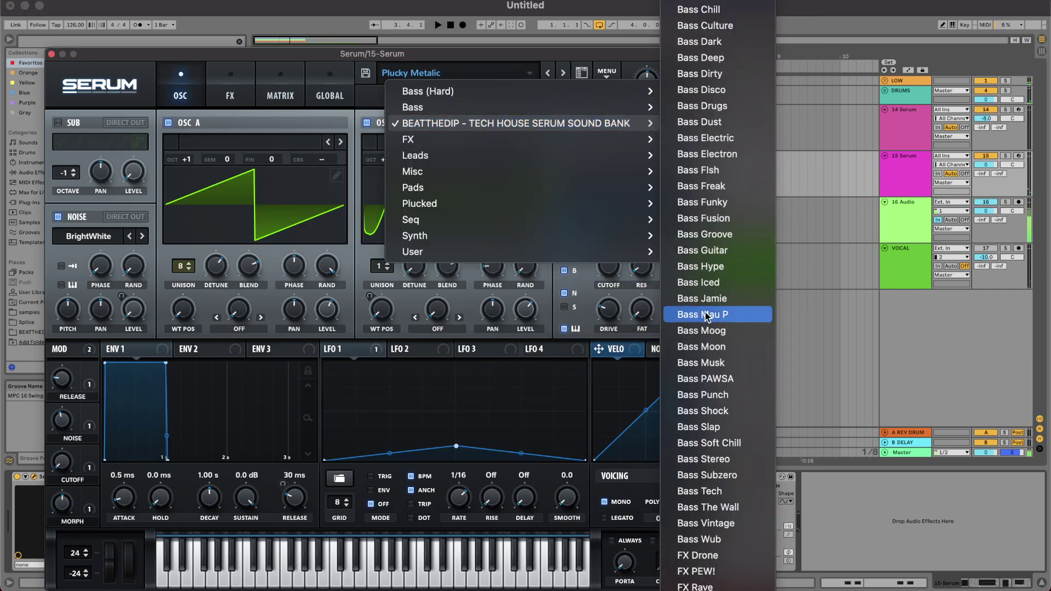
scroll(695, 307, down, 10)
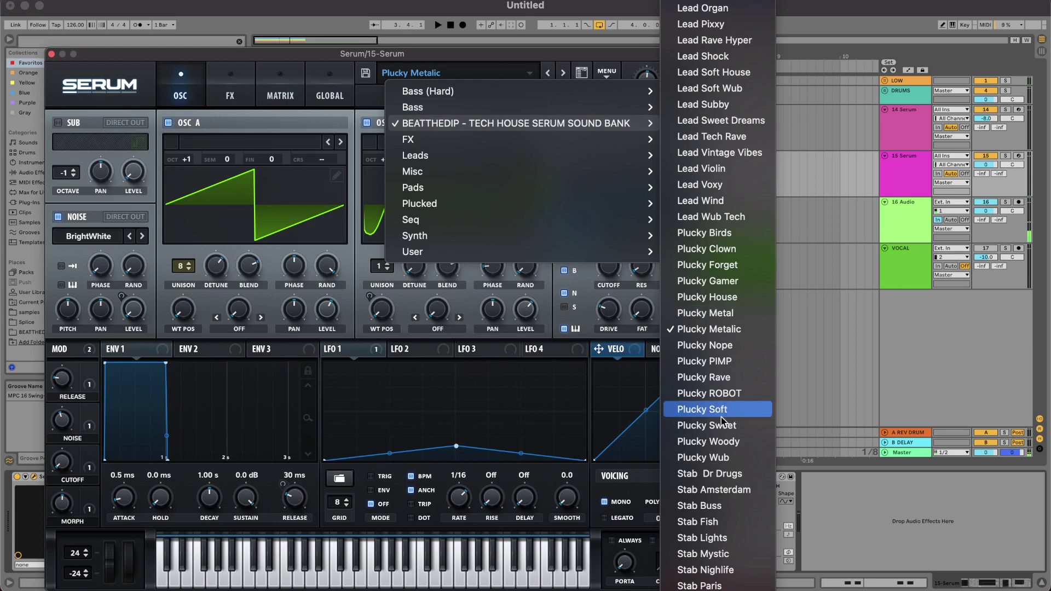
click(723, 474)
click(570, 306)
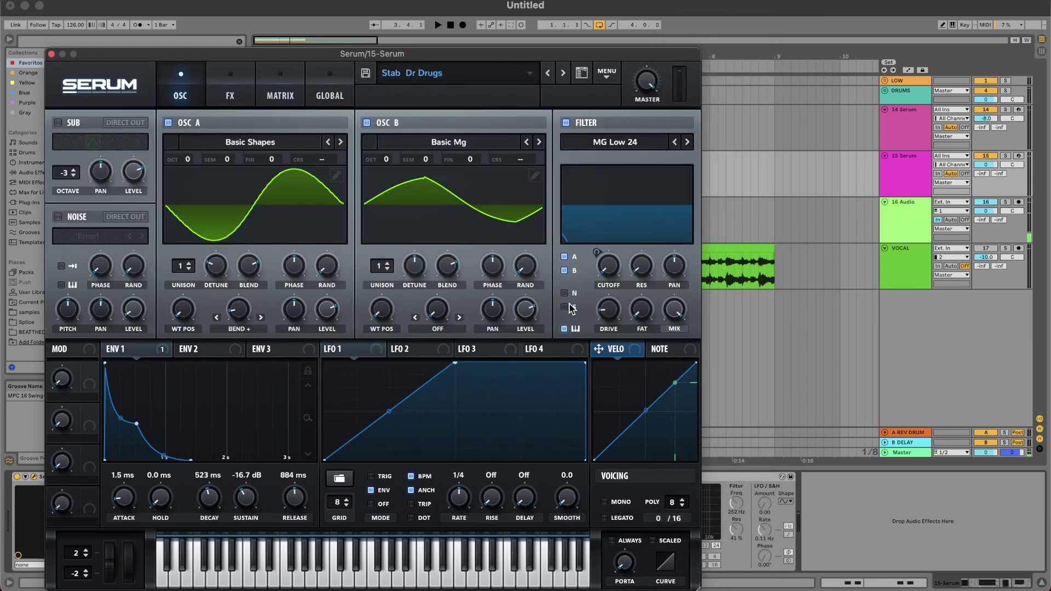
Audition the stab presets following Stab Dr Drugs up to Stab Fish, step back to Stab Buss and close the Serum window.
click(563, 73)
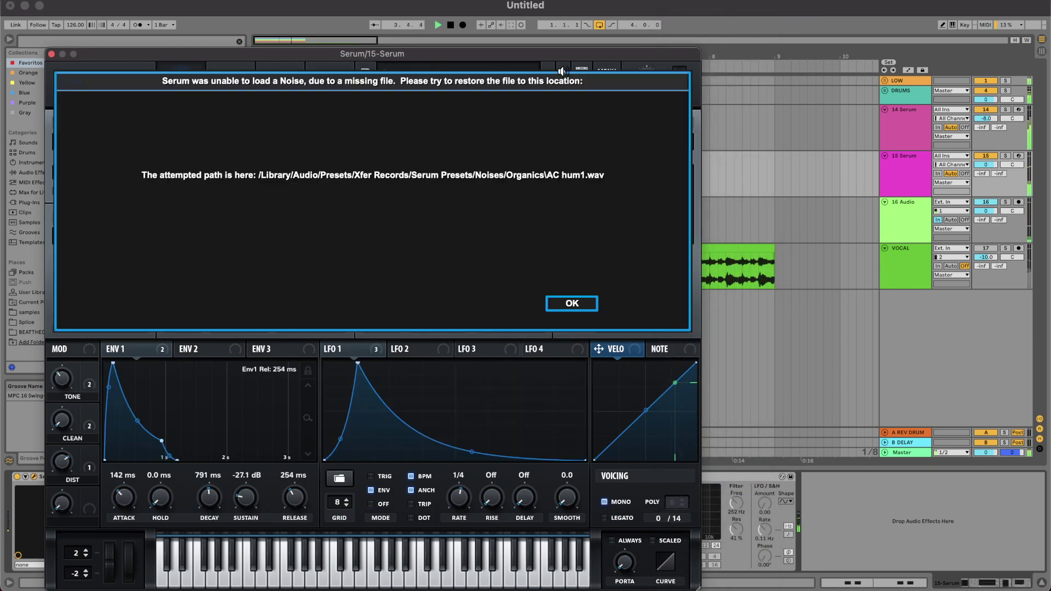
click(594, 304)
click(563, 73)
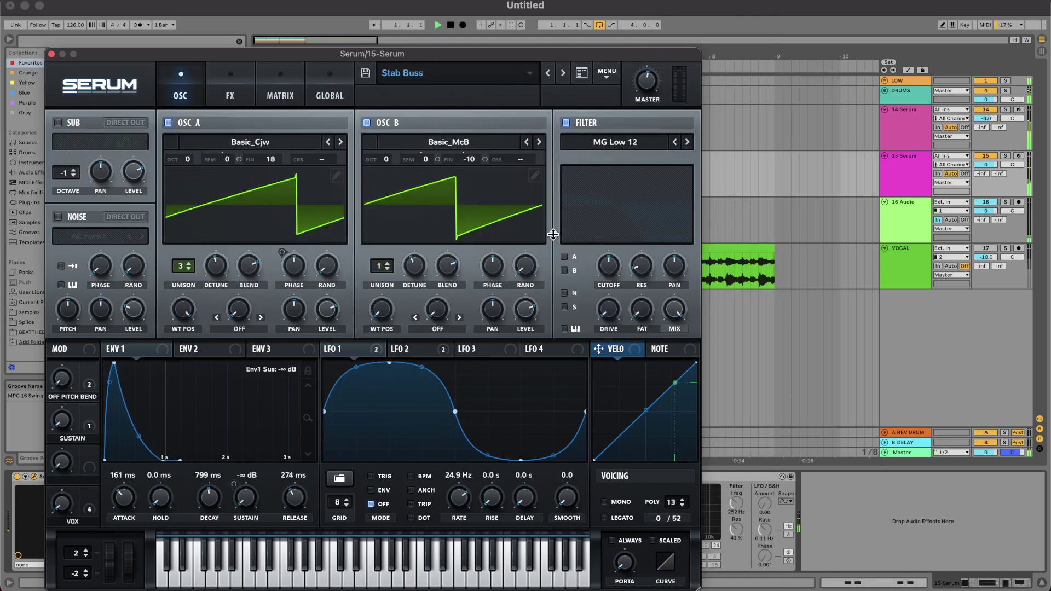
click(561, 73)
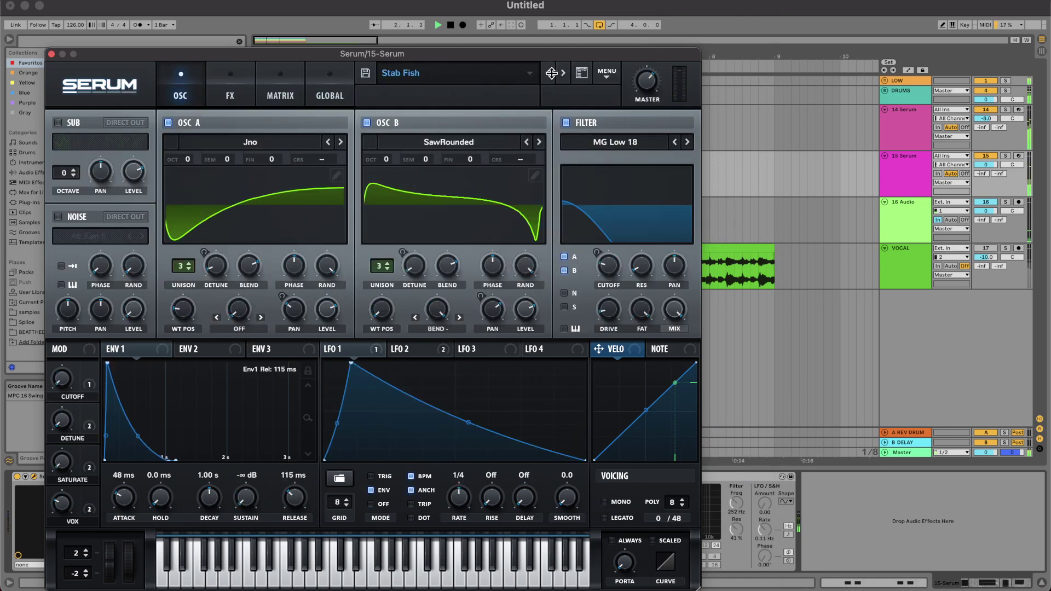
click(549, 73)
click(51, 54)
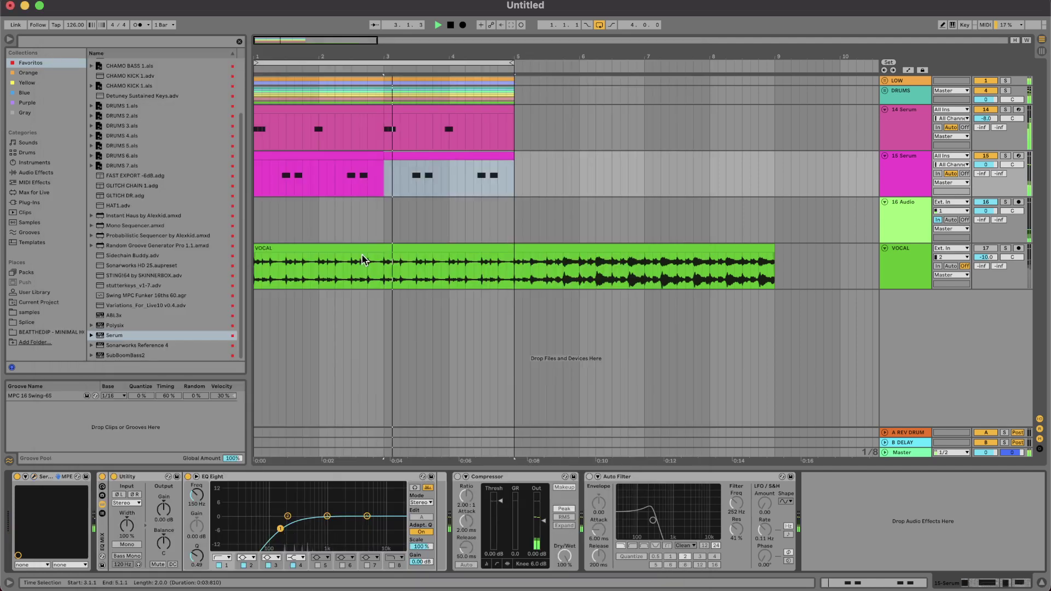
Transpose the first 15 Serum clip's notes up two octaves to F#3, shorten them to sixteenths and duplicate the clip into bars 3 and 4.
double_click(317, 155)
key(space)
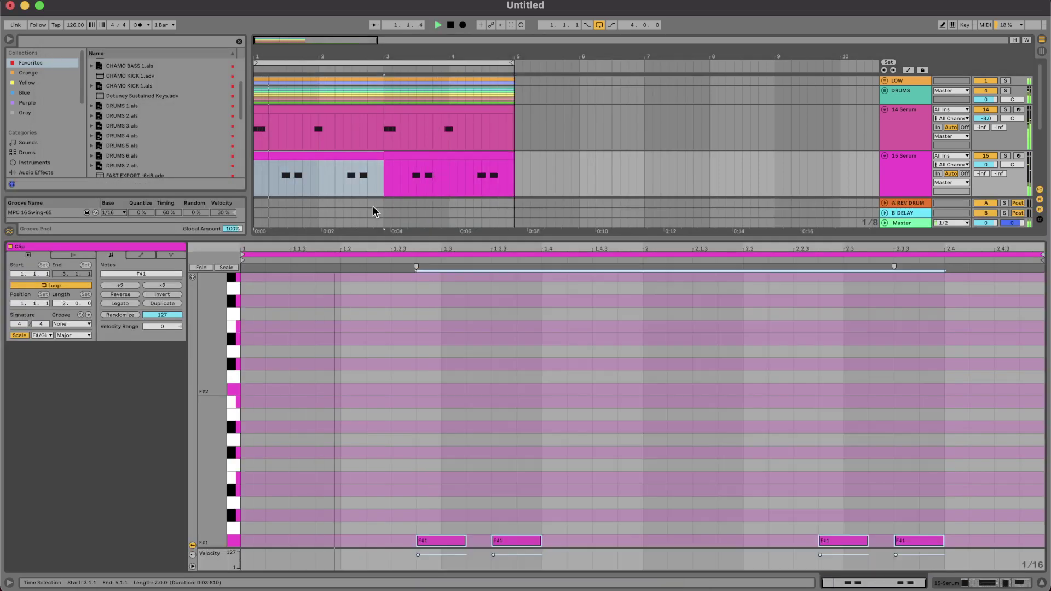
key(shift+Up)
key(shift+Up)
key(shift+Left)
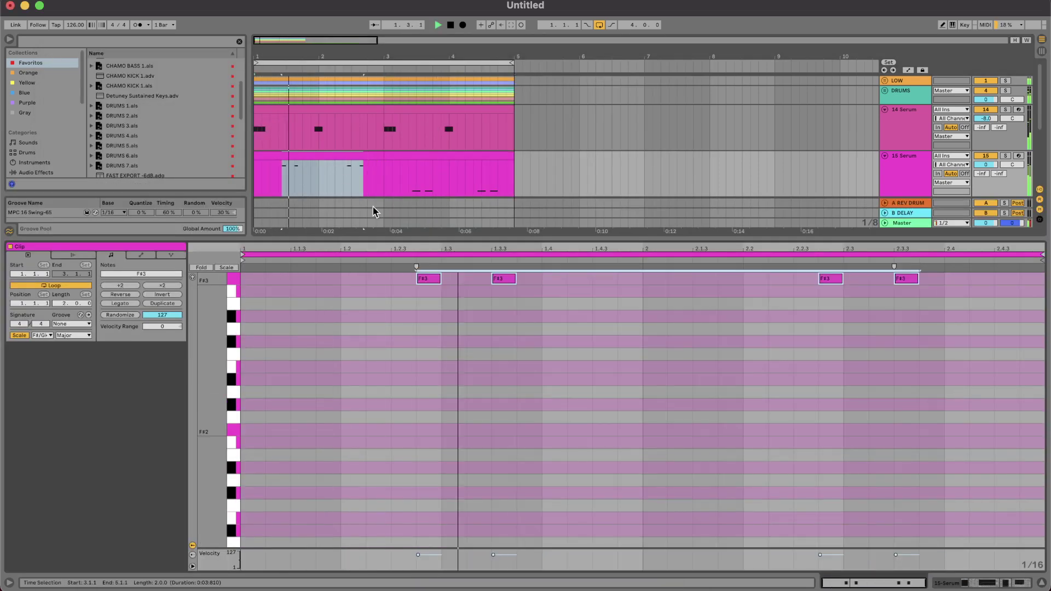
click(372, 158)
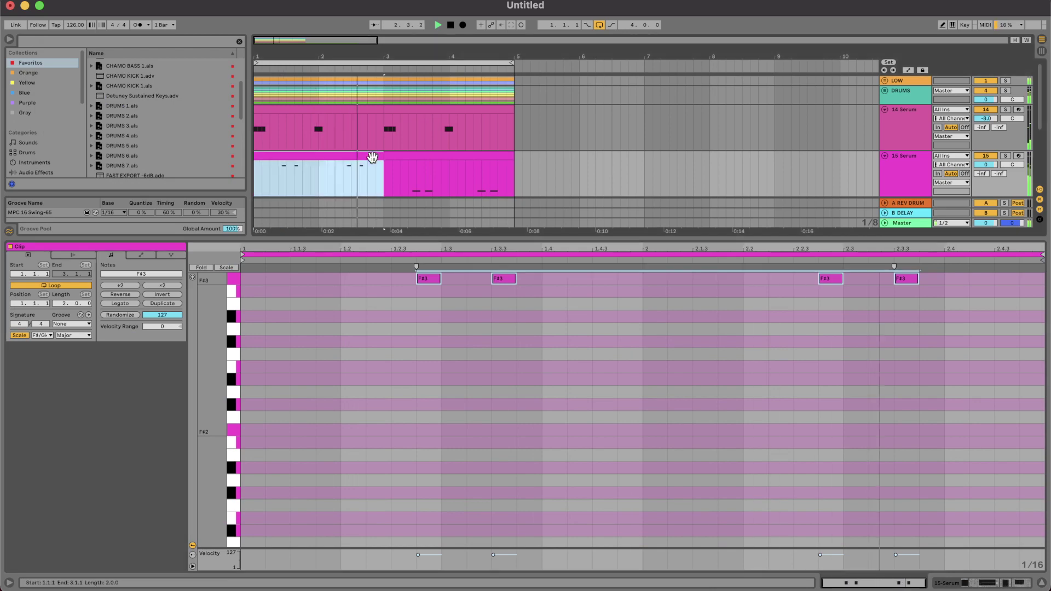
key(ctrl+d)
click(563, 146)
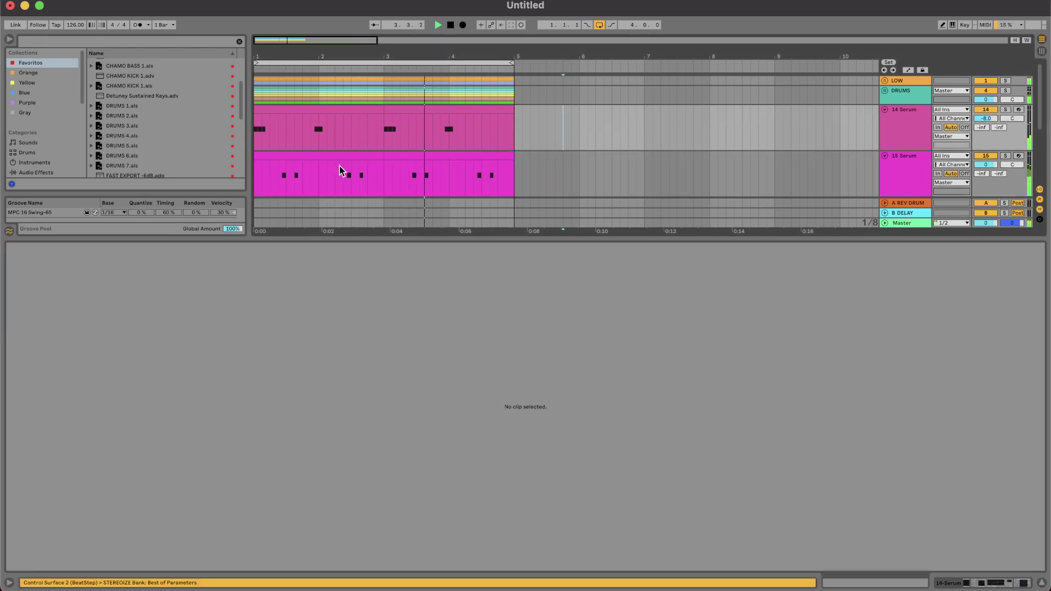
Transpose the first 15 Serum clip's notes down one octave to F#2 and duplicate the clip into bars 3 and 4.
click(341, 169)
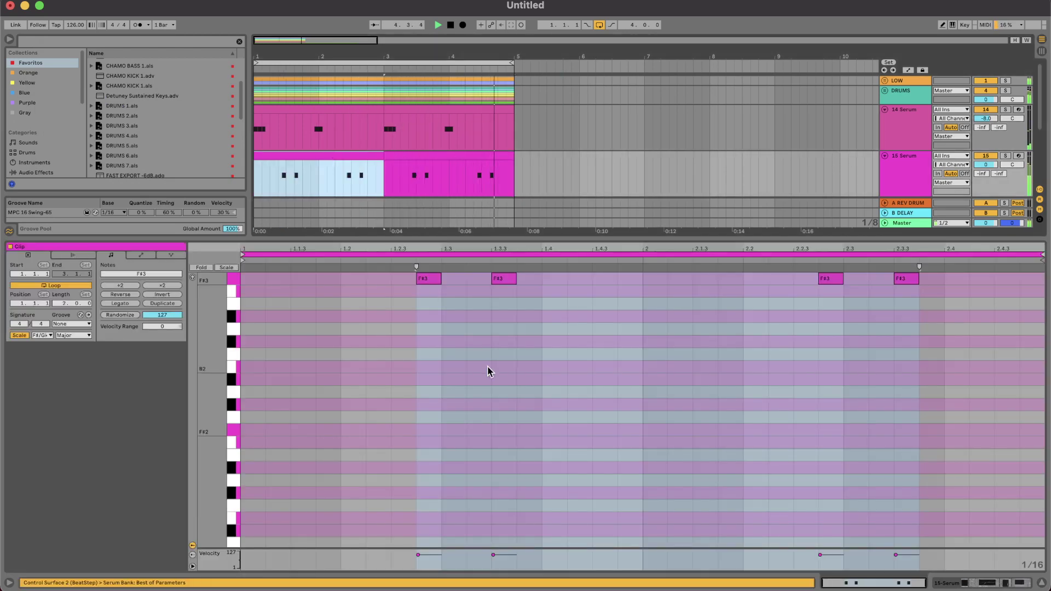
key(shift+Down)
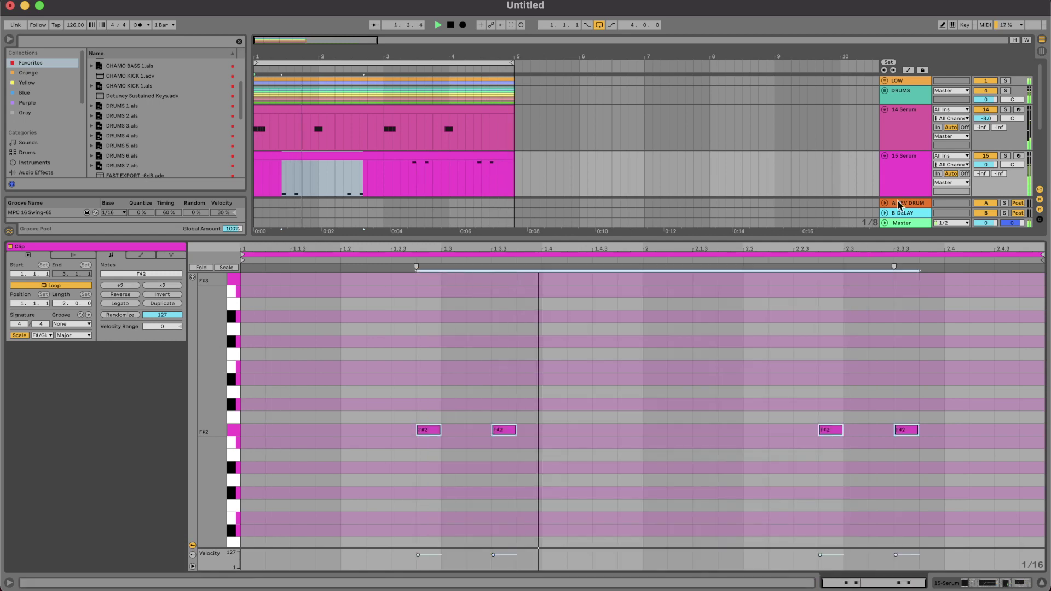
double_click(902, 181)
click(347, 155)
key(super+d)
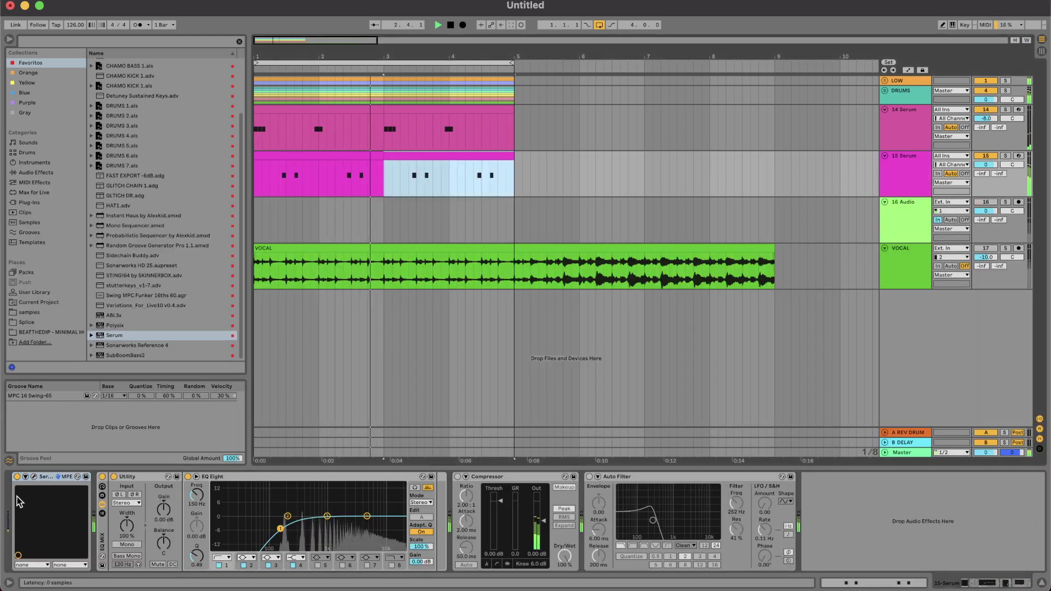
Reopen Serum on the 15 Serum track and audition the stab presets from Stab Fish through Stab Pills to the end of the bank.
click(34, 477)
click(563, 72)
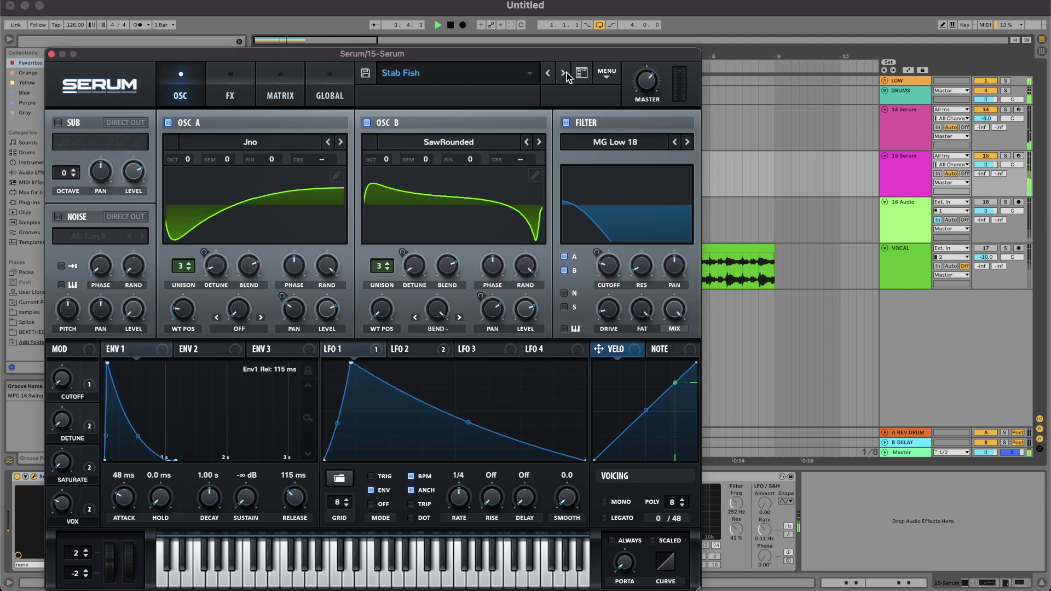
click(563, 73)
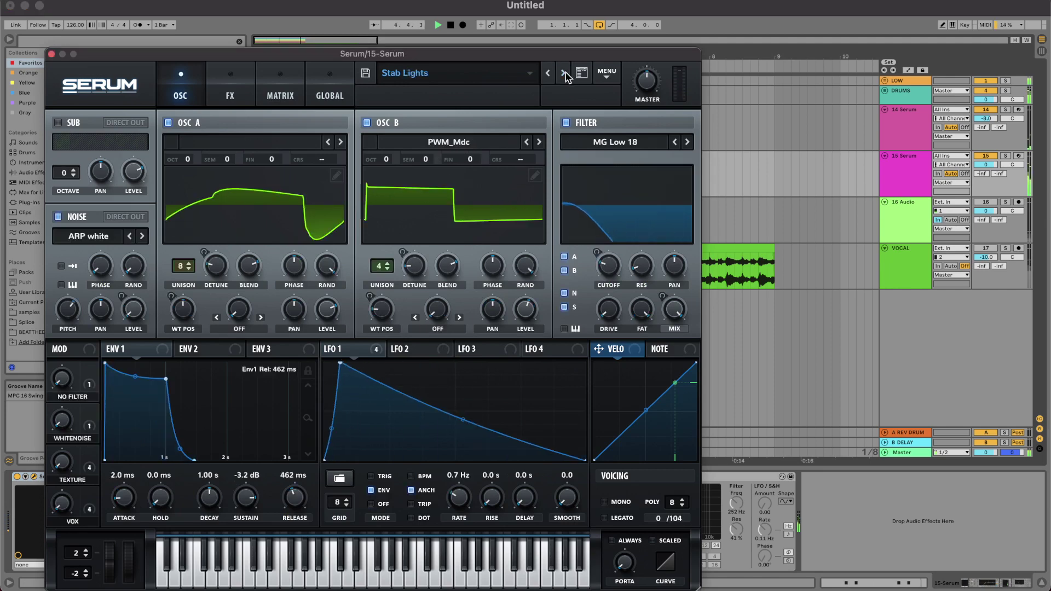
click(564, 73)
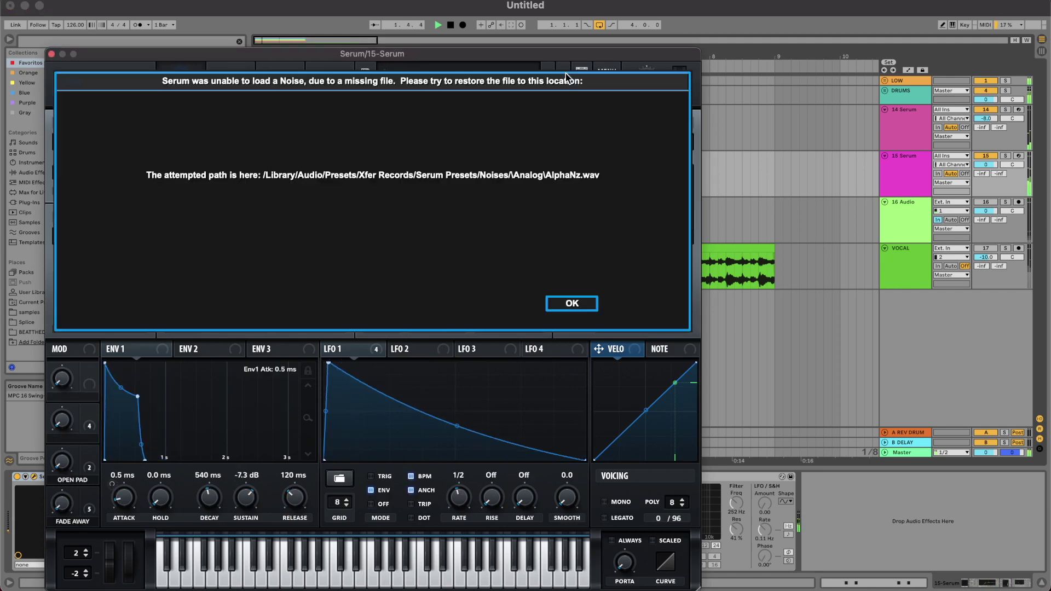
click(576, 302)
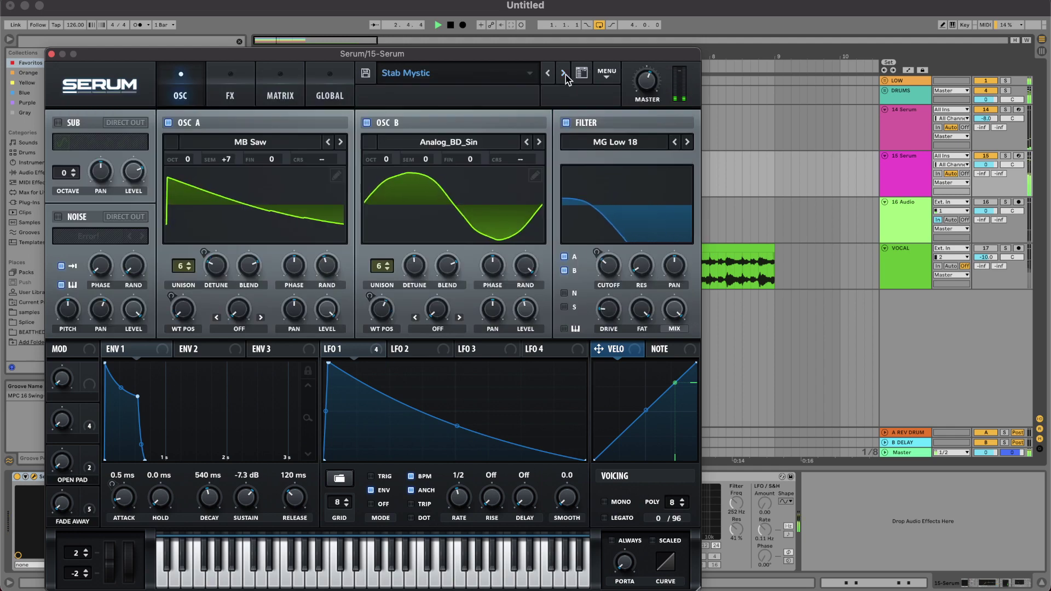
click(564, 73)
click(571, 309)
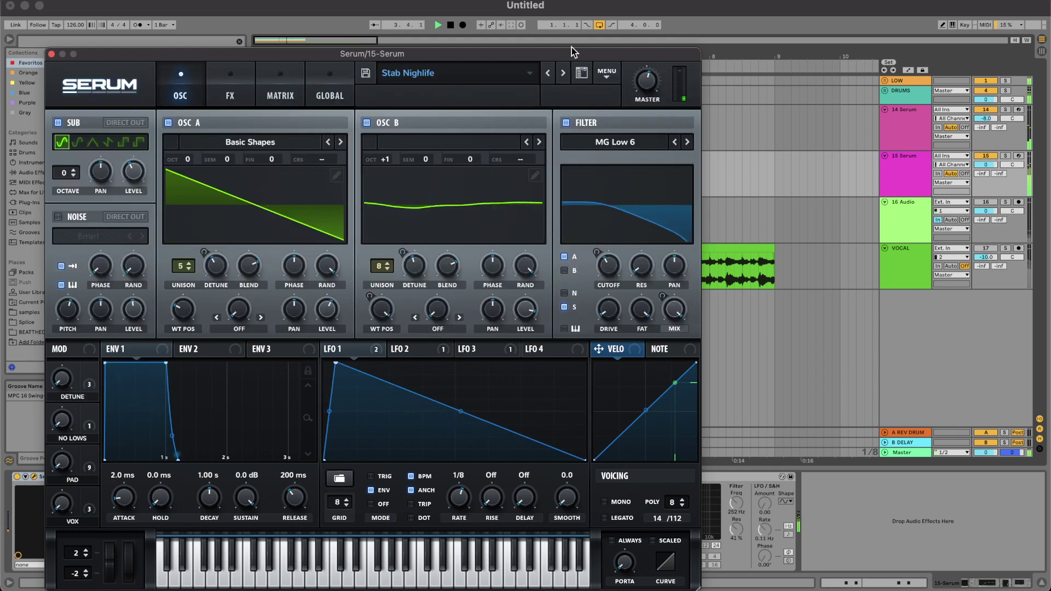
click(561, 74)
click(563, 73)
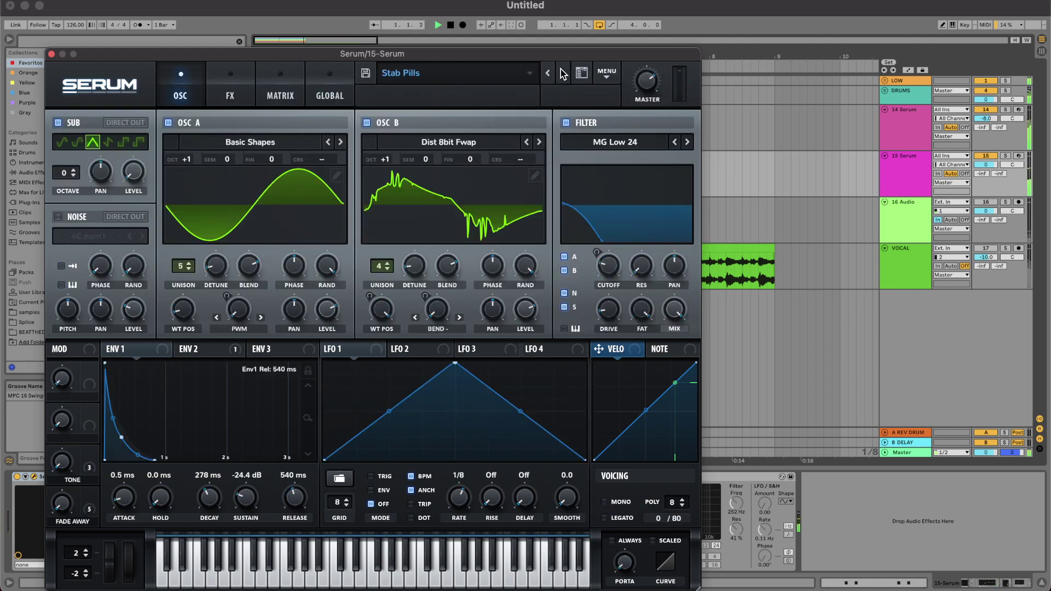
click(563, 73)
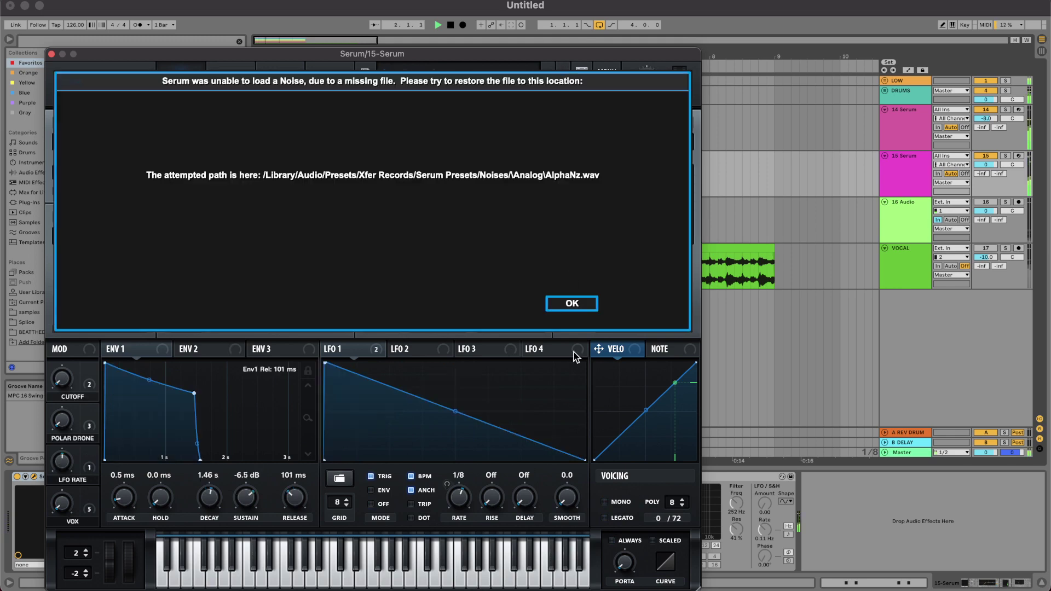
click(572, 303)
click(563, 74)
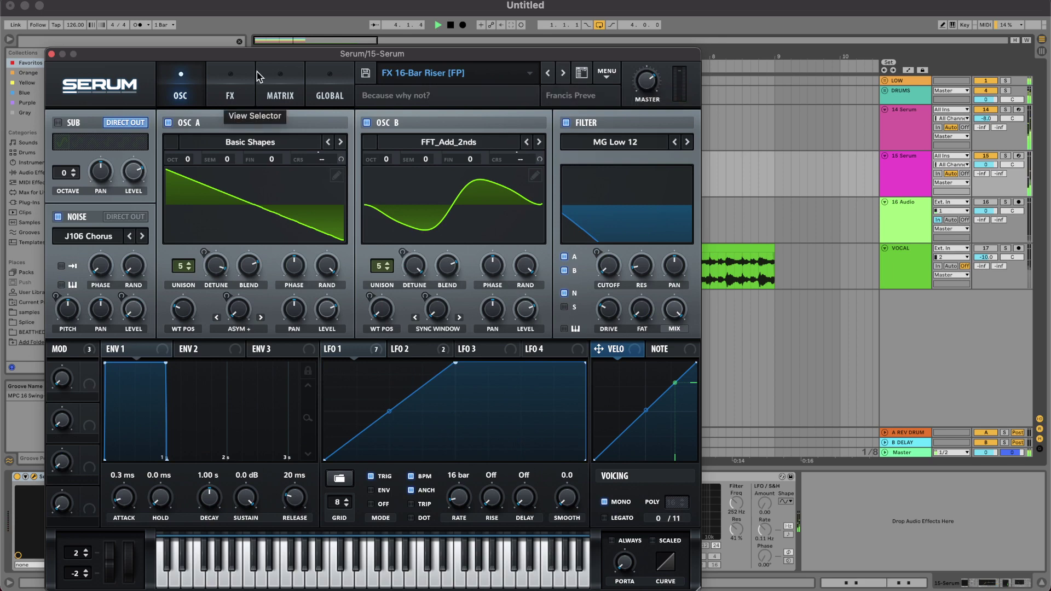
Load the Bass Alien preset from the BEATTHEDIP - TECH HOUSE SERUM SOUND BANK and dismiss the missing-noise message.
click(422, 75)
mouse_move(515, 123)
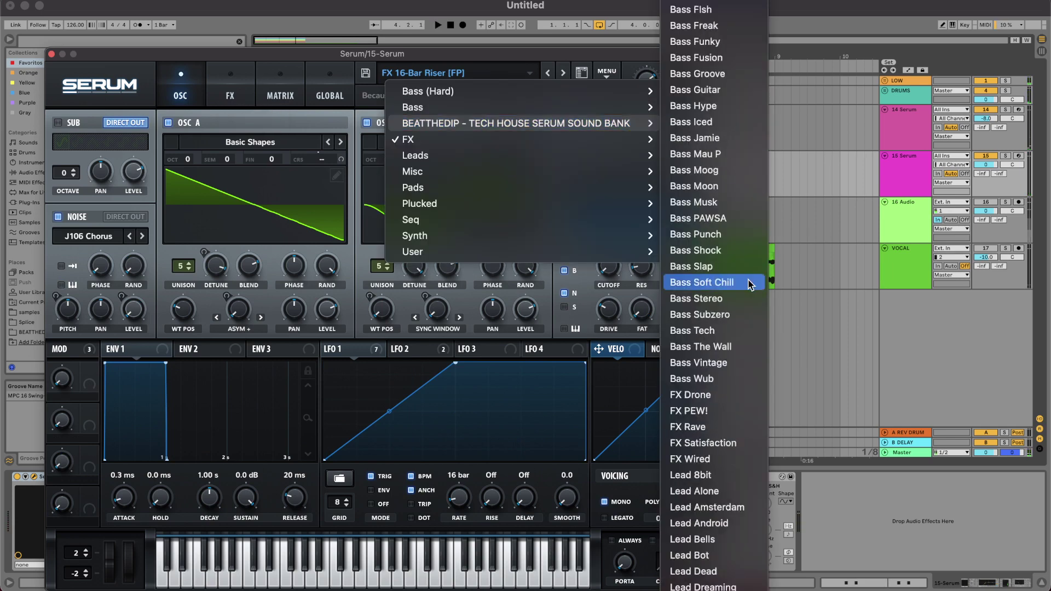
scroll(750, 285, up, 5)
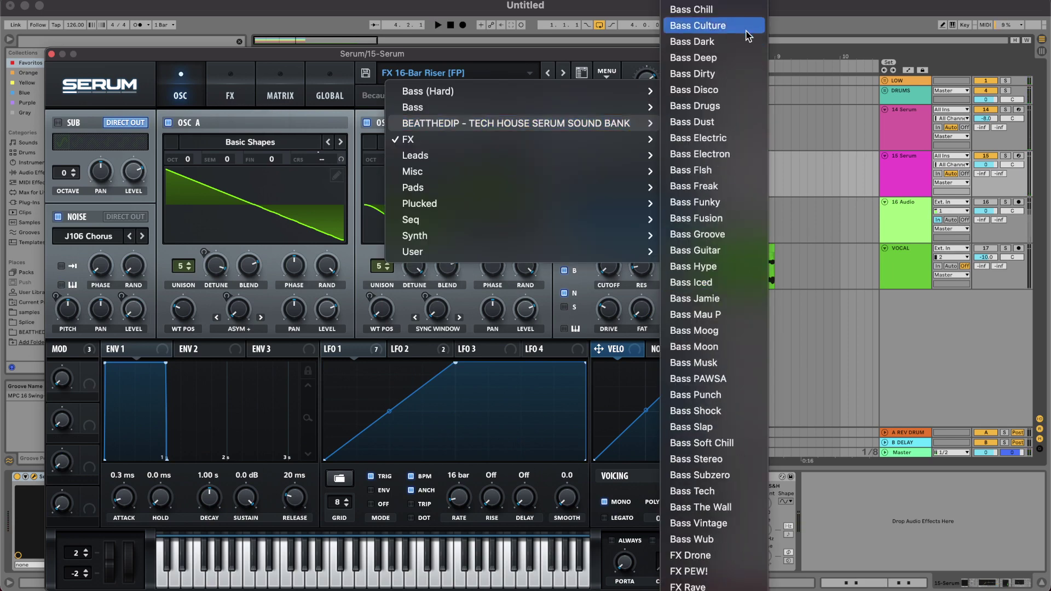
click(713, 4)
click(572, 304)
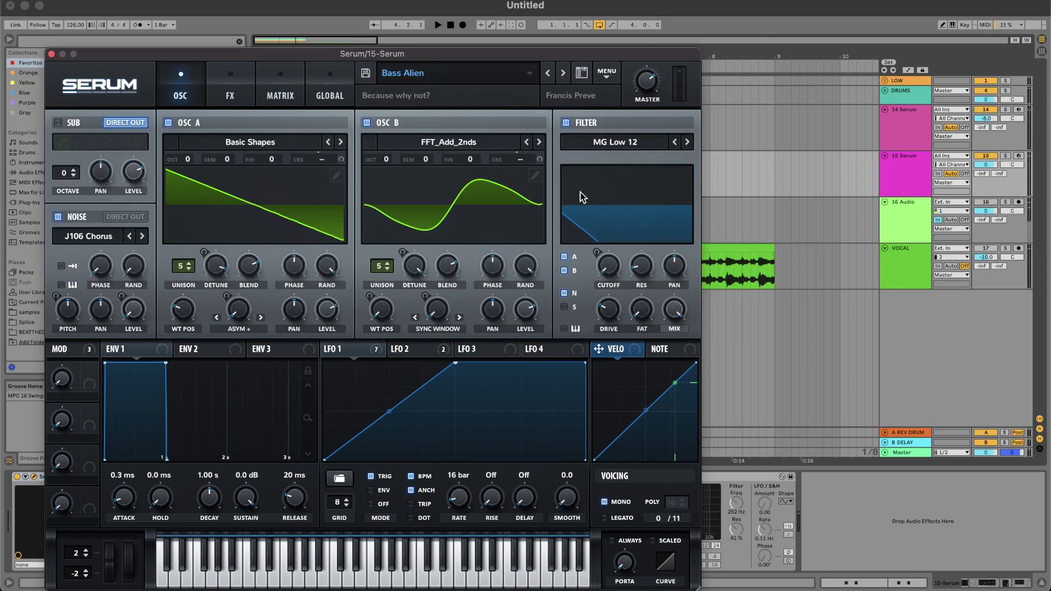
Audition the presets following Bass Alien up to Bass Culture and close the Serum window.
click(564, 74)
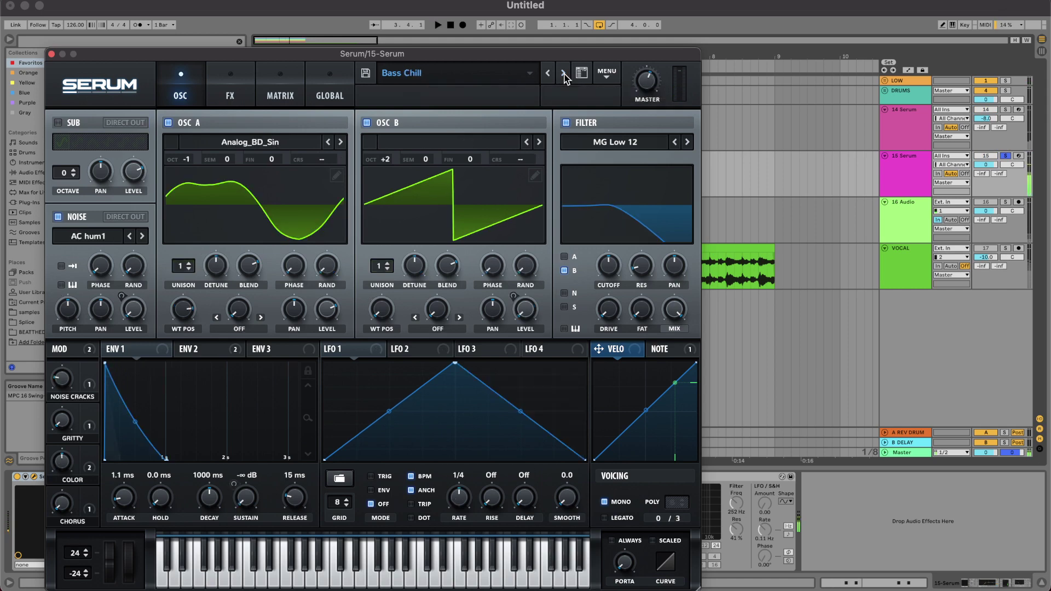
click(564, 74)
click(586, 308)
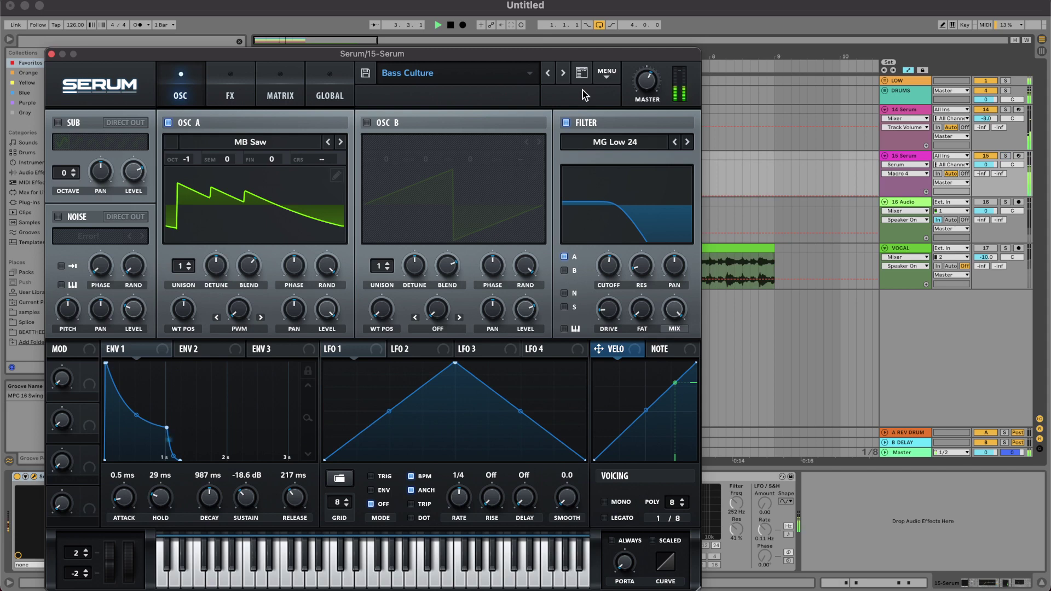
click(52, 53)
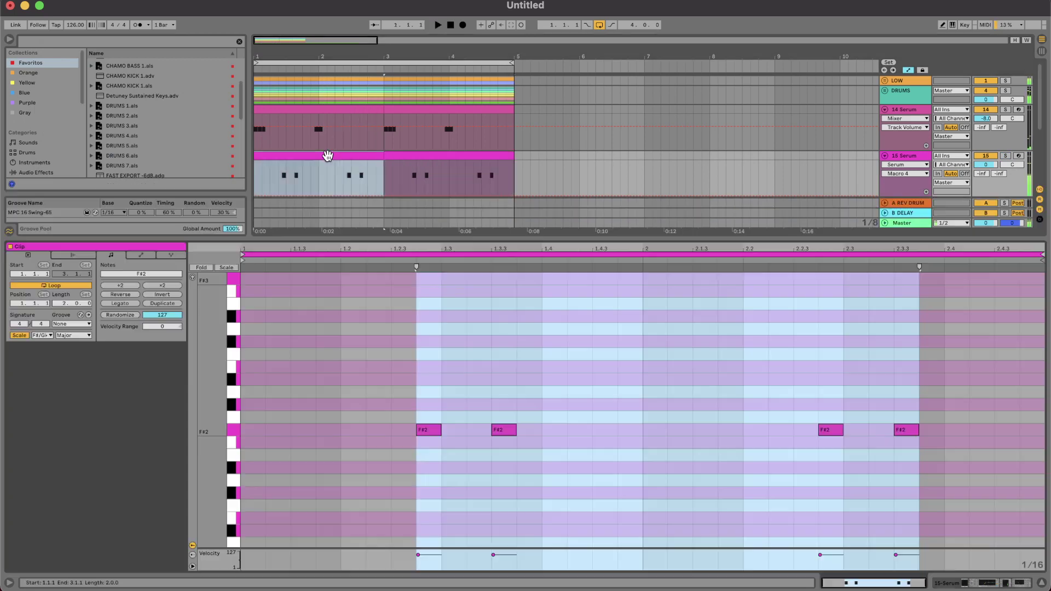
Transpose the first 15 Serum clip's notes up one octave to F#3 and duplicate the clip into bars 3 and 4.
double_click(327, 156)
key(super+a)
key(shift+Up)
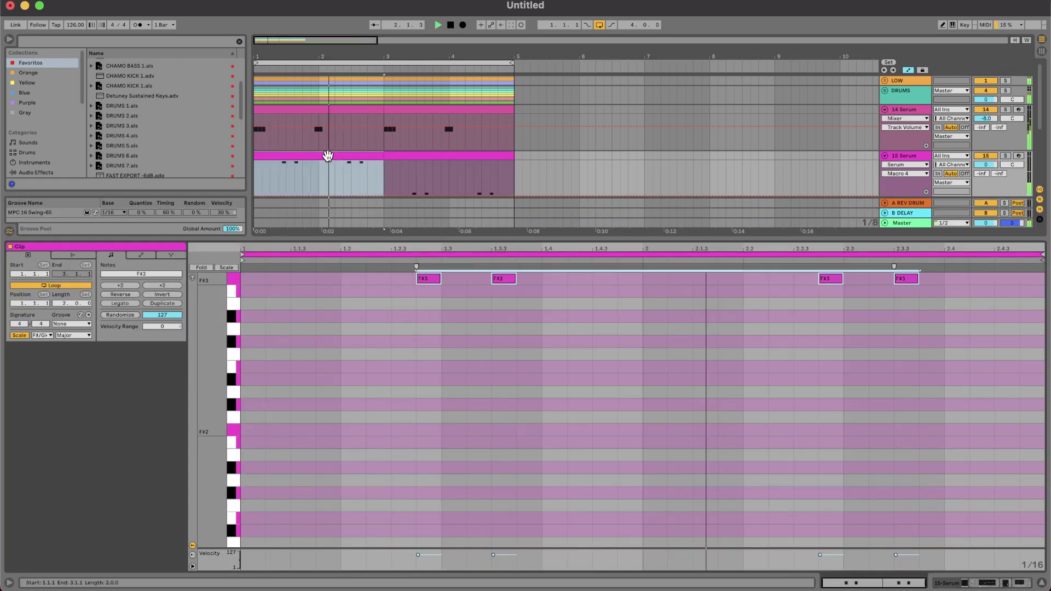
key(super+d)
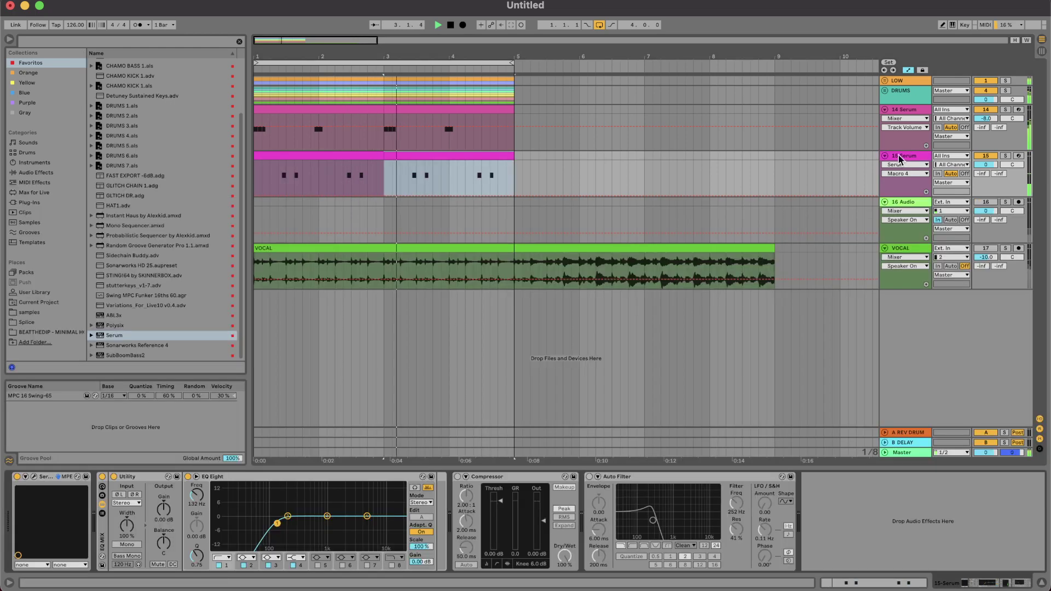
Advance the 15 Serum instrument to the Bass Deep preset and lower the track volume to -6.5 dB.
click(34, 476)
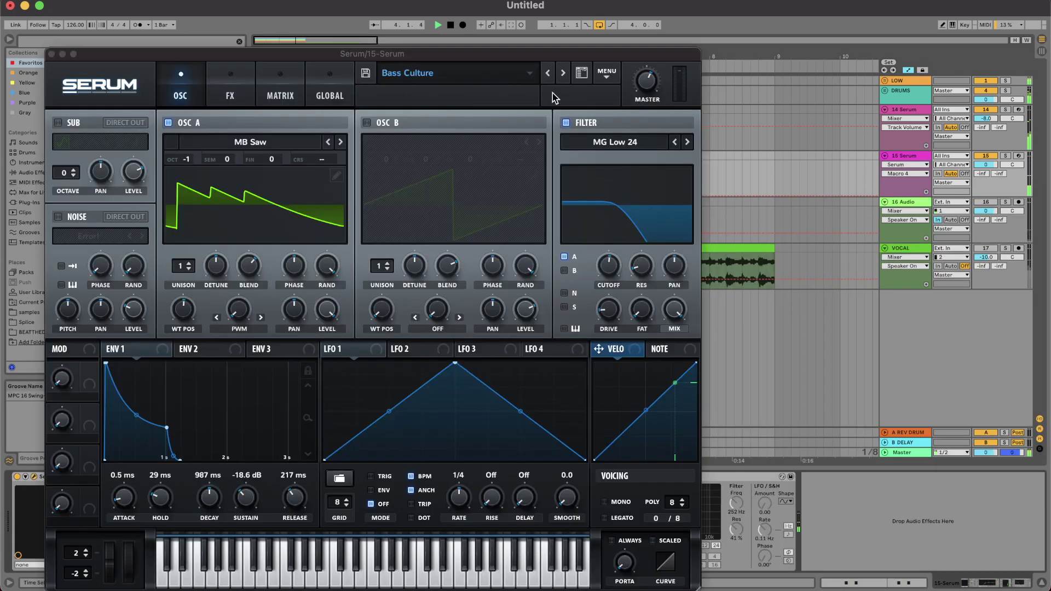
click(562, 75)
click(564, 304)
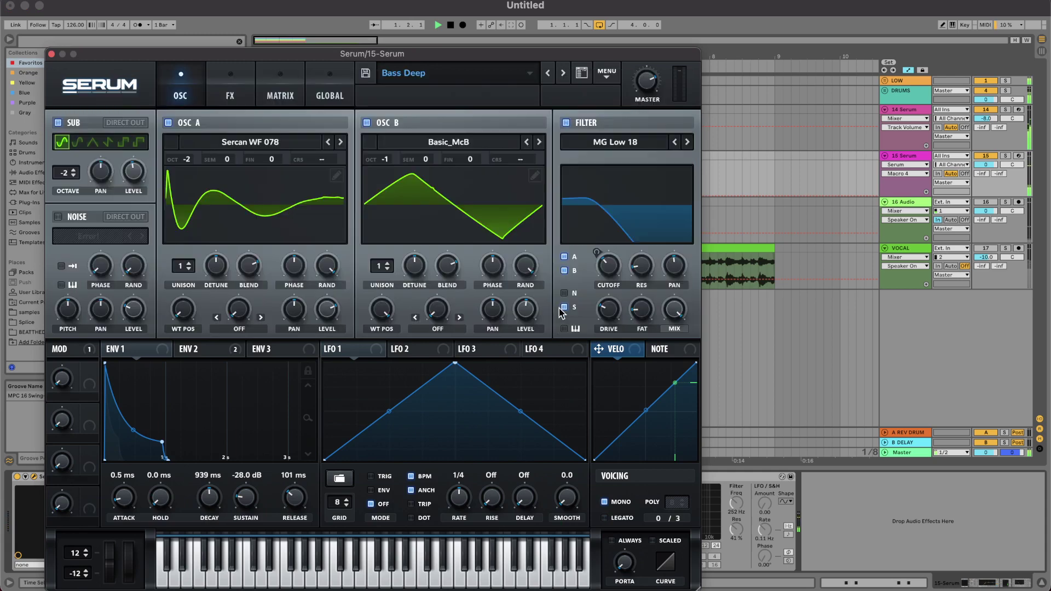
click(52, 54)
drag(986, 164, 985, 177)
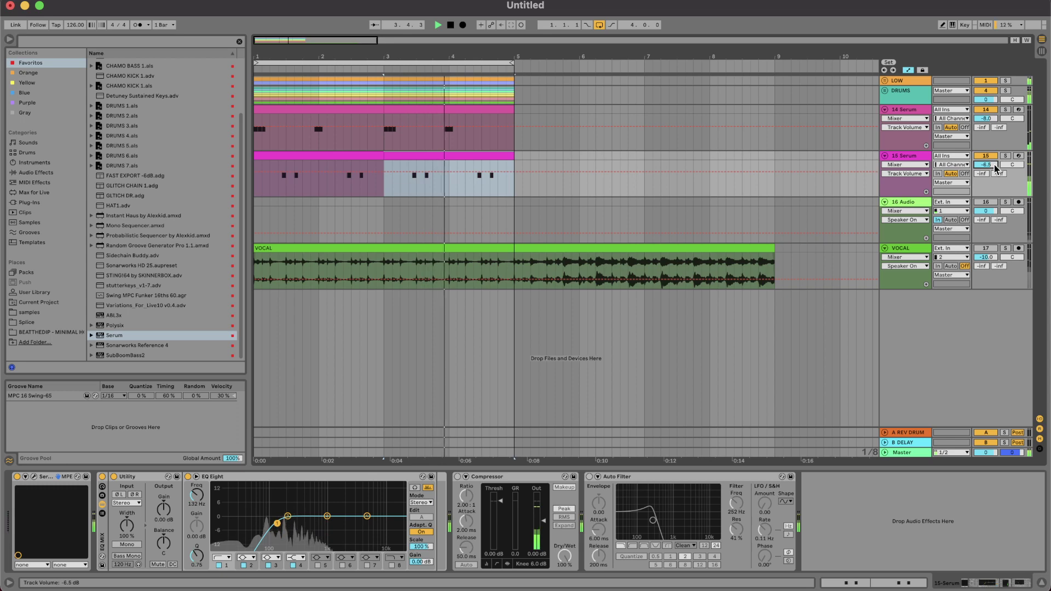
Show Serum's effects for the Bass Deep preset and adjust the drive of the SoftClip distortion.
click(34, 477)
click(224, 95)
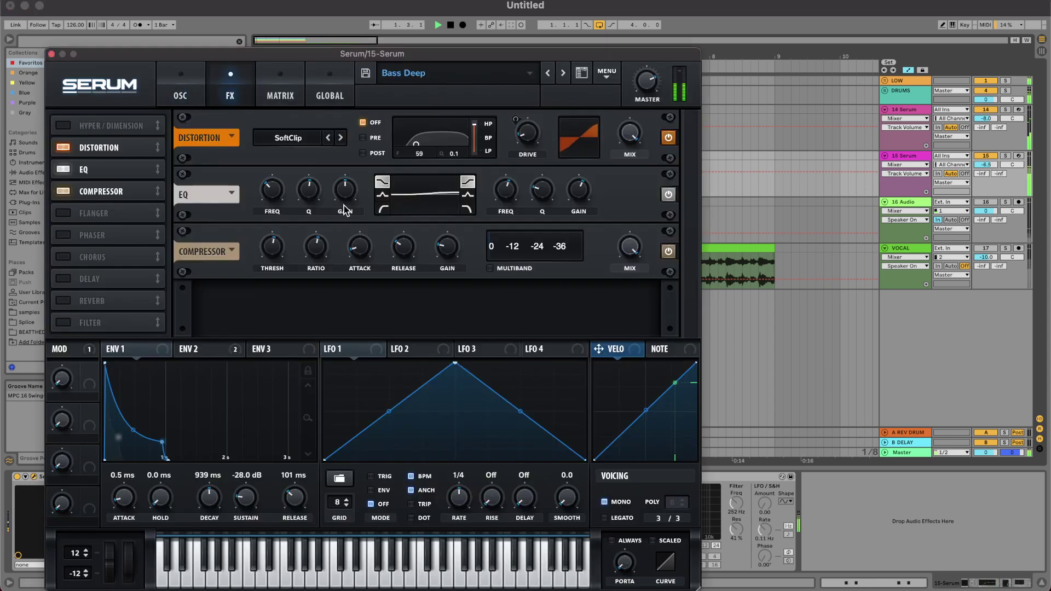
drag(532, 140, 533, 145)
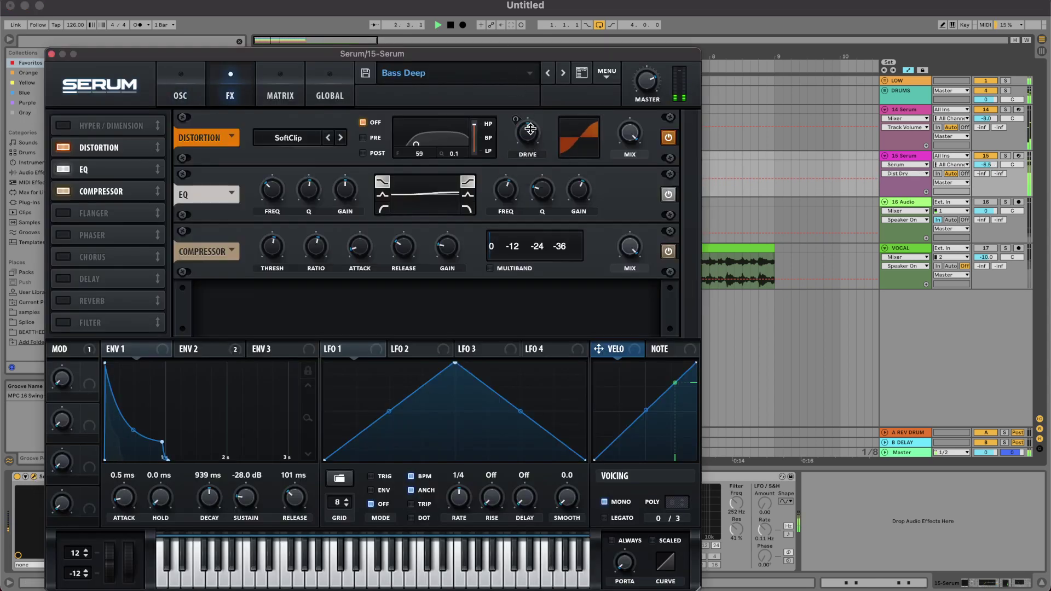
drag(525, 131, 526, 130)
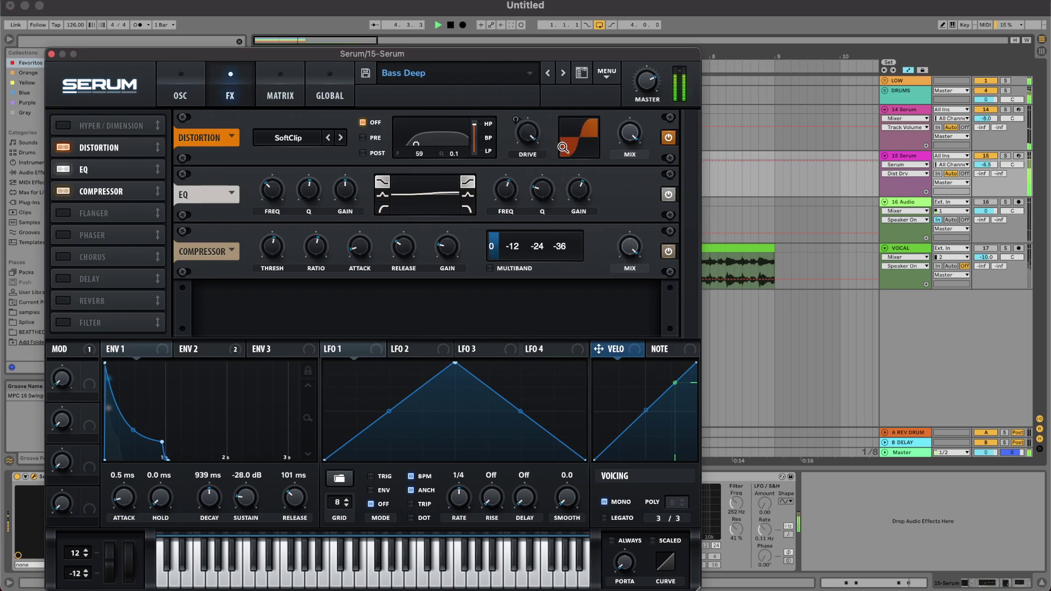
drag(525, 134, 525, 180)
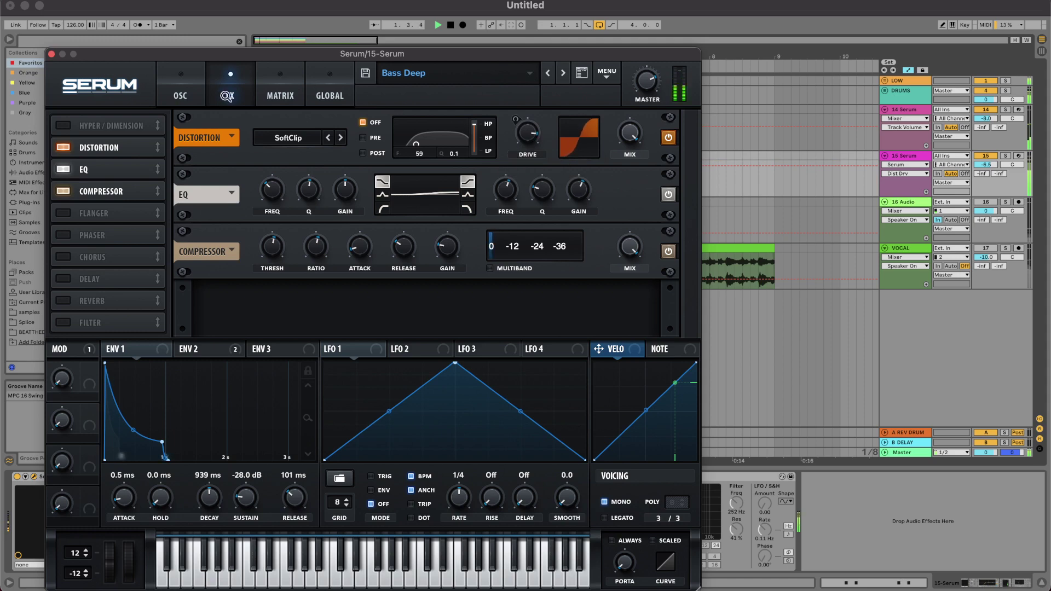
Raise the resonance and cutoff of Serum's MG Low 18 filter.
click(186, 97)
drag(591, 211, 625, 224)
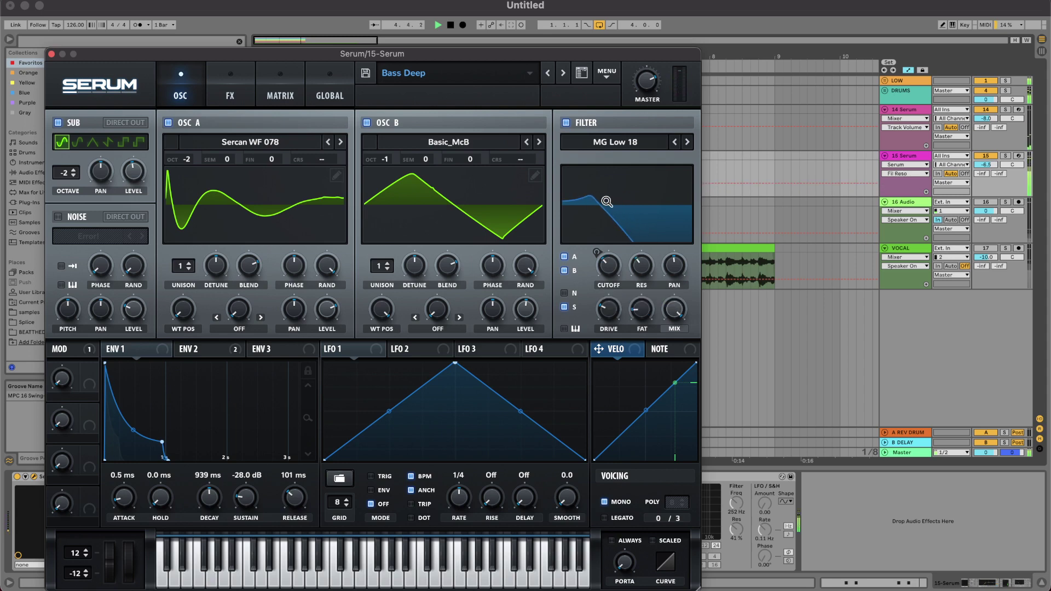
drag(642, 266, 633, 219)
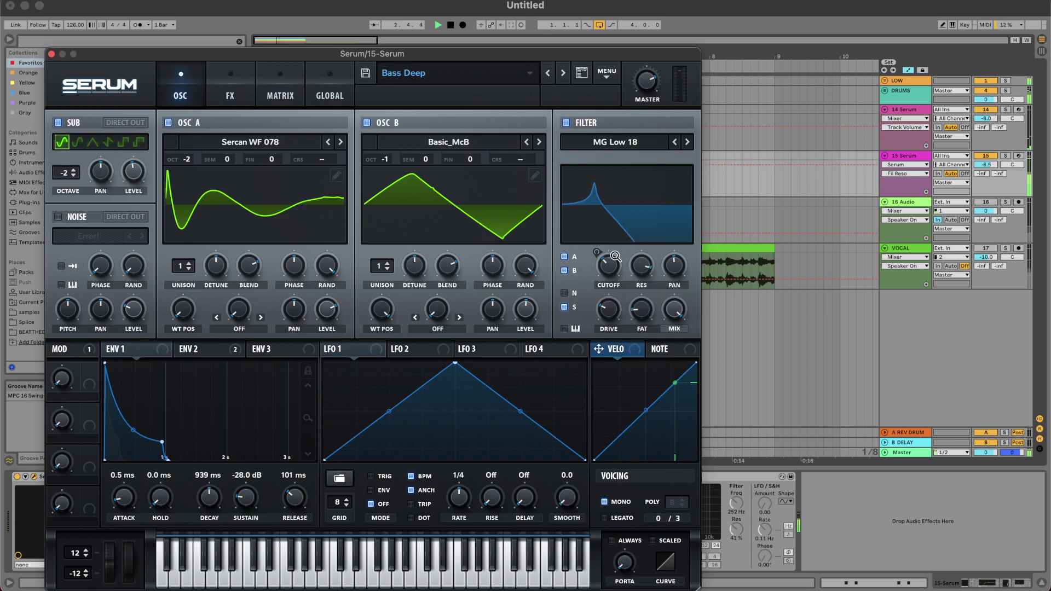
drag(609, 262, 606, 241)
Set Serum's distortion drive to 71%, close Serum and lower the 15 Serum track volume to -10.6 dB.
click(230, 93)
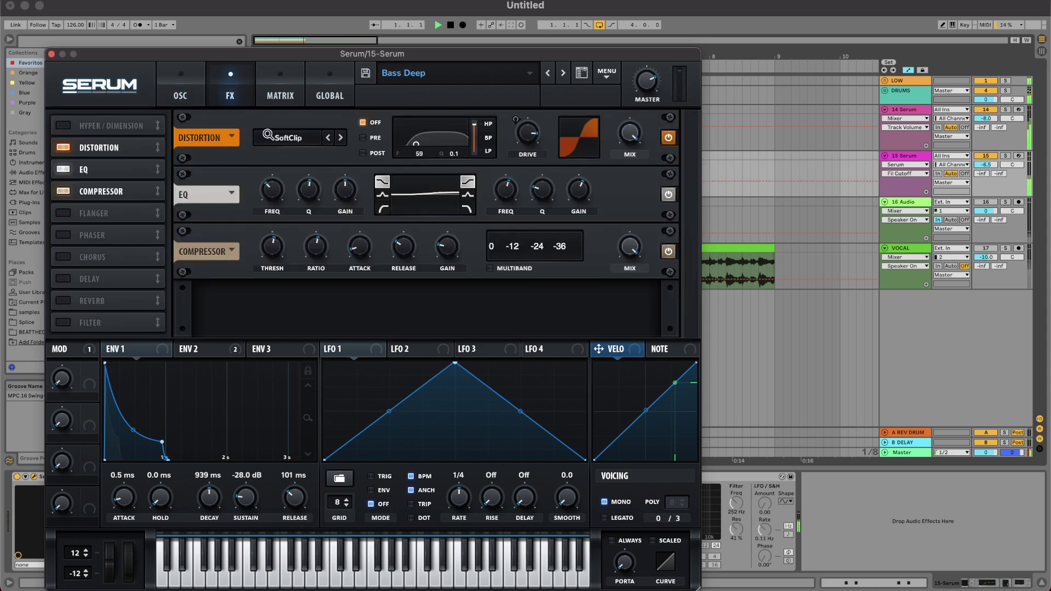
click(527, 133)
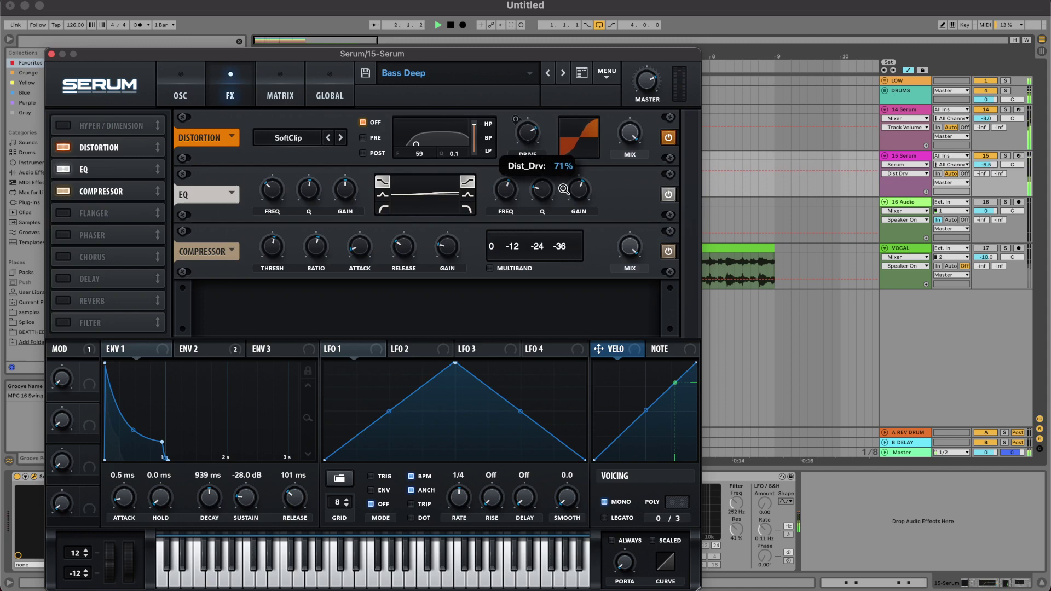
click(52, 55)
drag(987, 164, 989, 166)
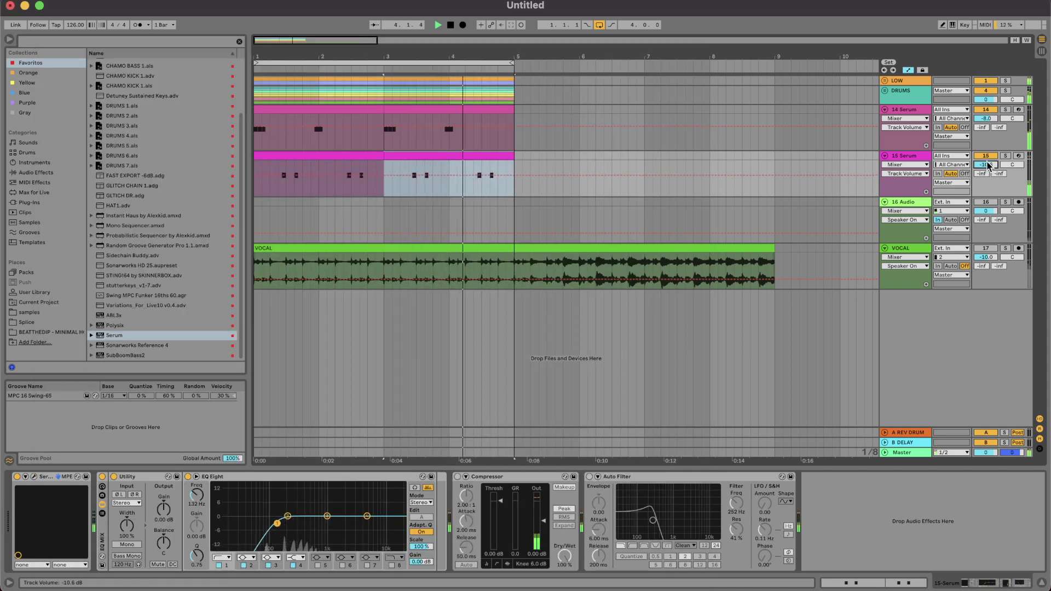
Insert a Delay from the Yellow collection between the EQ Mix rack and the Compressor on the 15 Serum track.
click(27, 83)
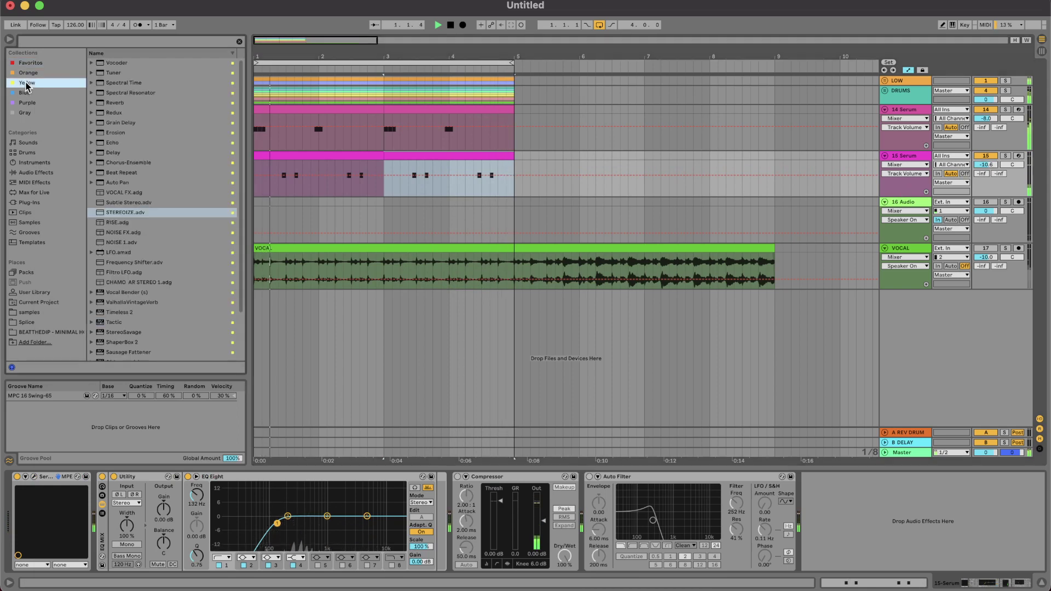
click(117, 153)
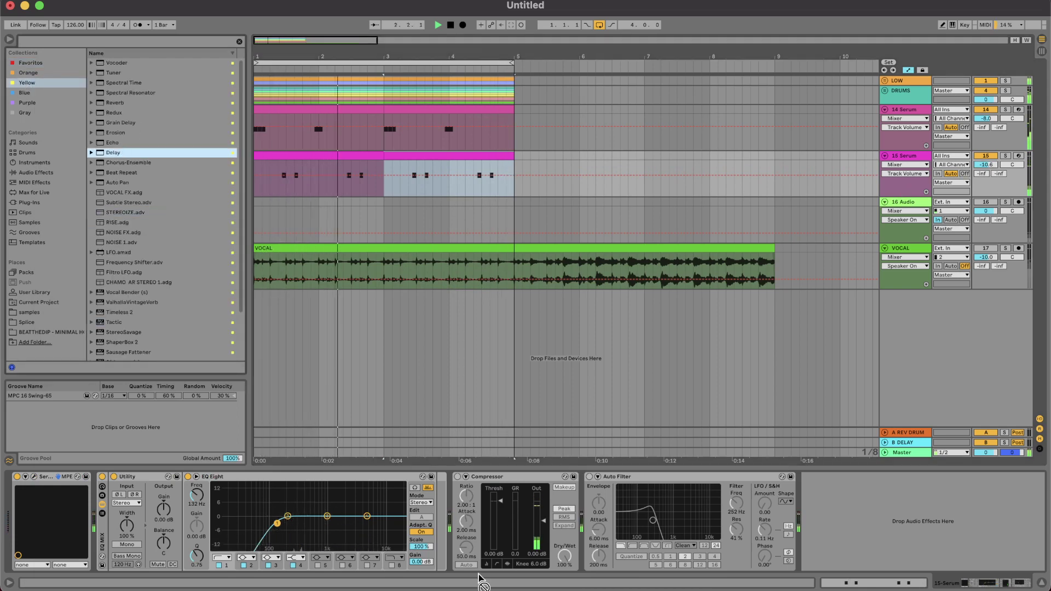
drag(479, 580, 444, 523)
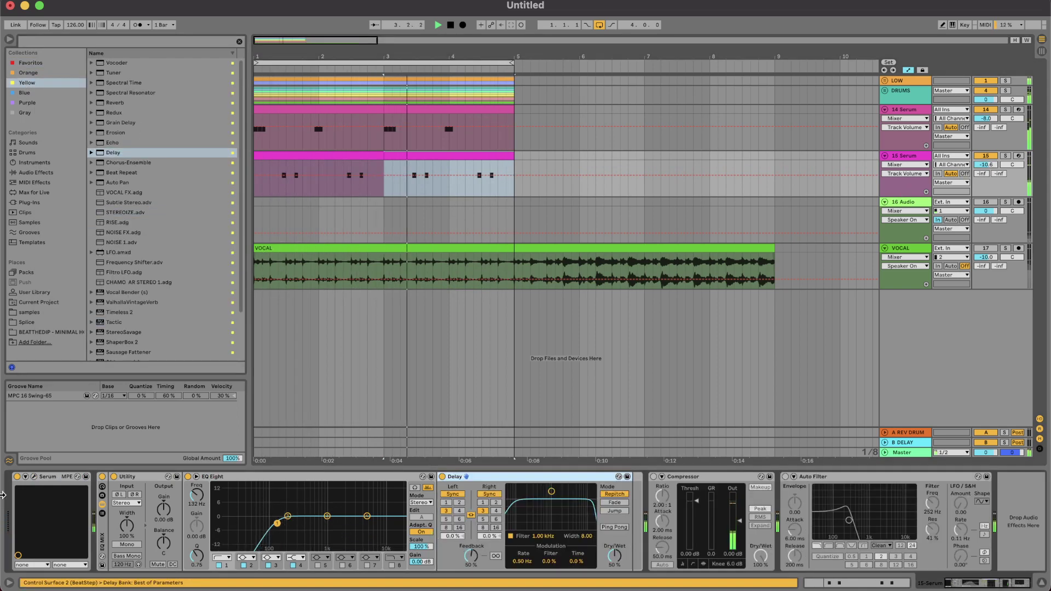
Open Serum on the 15 Serum track, set its master volume to about 58%, and close the plug-in window.
click(34, 477)
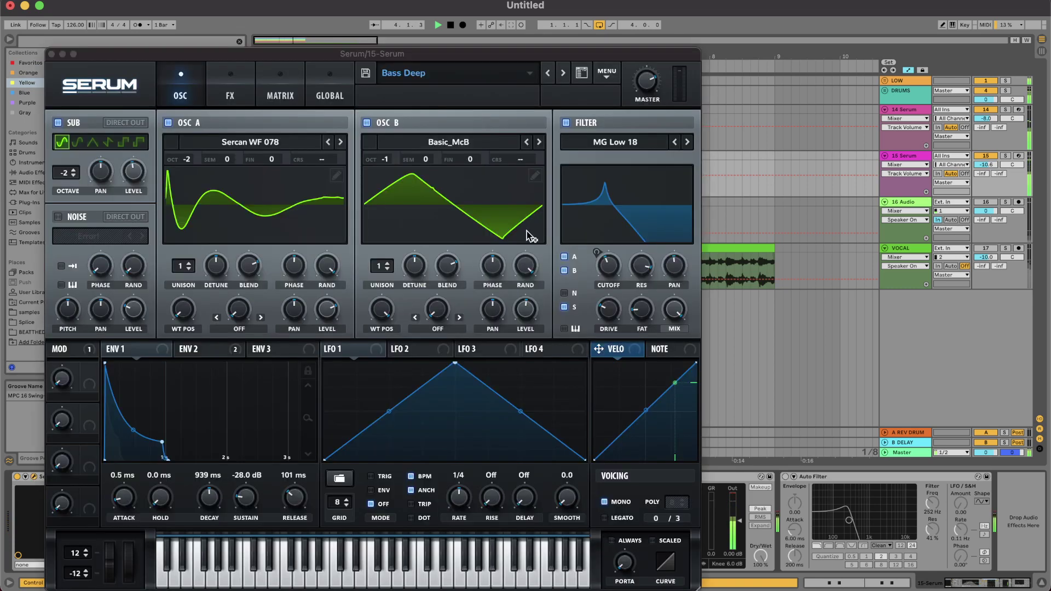
click(643, 81)
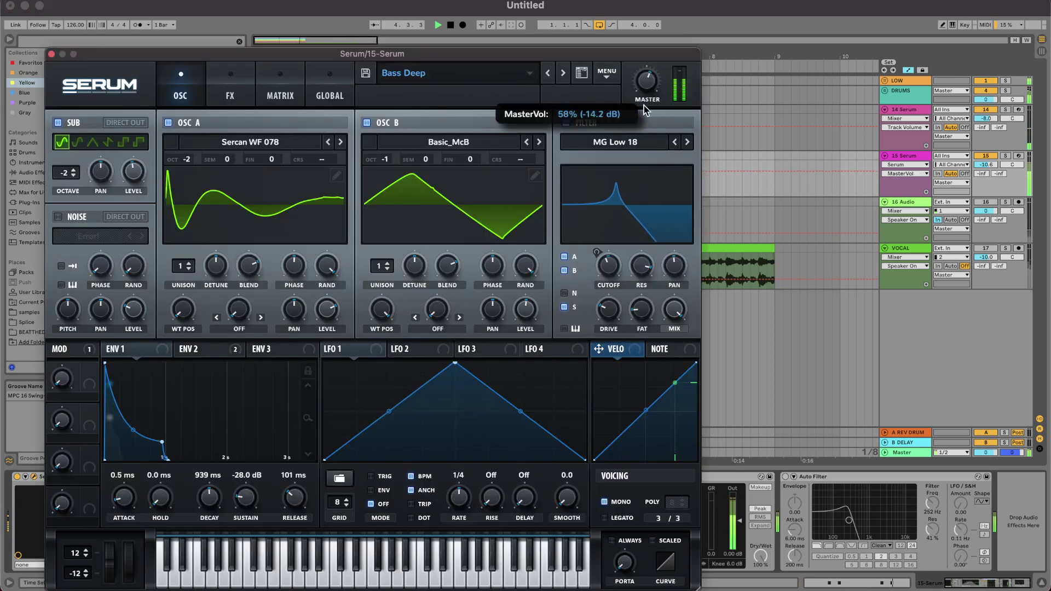
click(52, 53)
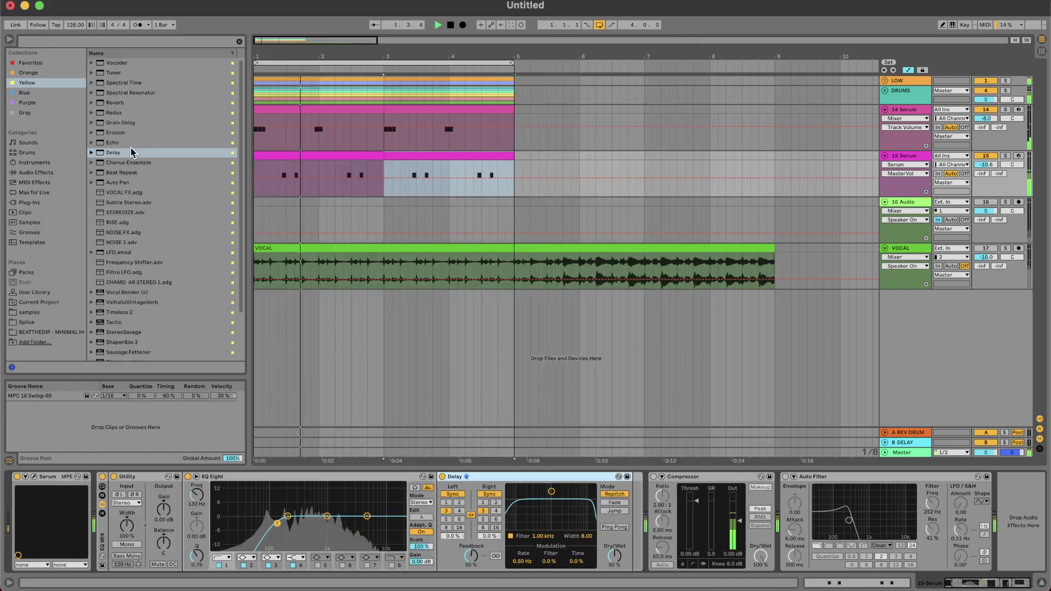
Set the Delay's feedback to 12% and dry/wet to 34% with Ping Pong enabled, and raise the 15 Serum track volume to -4.7 dB.
click(472, 555)
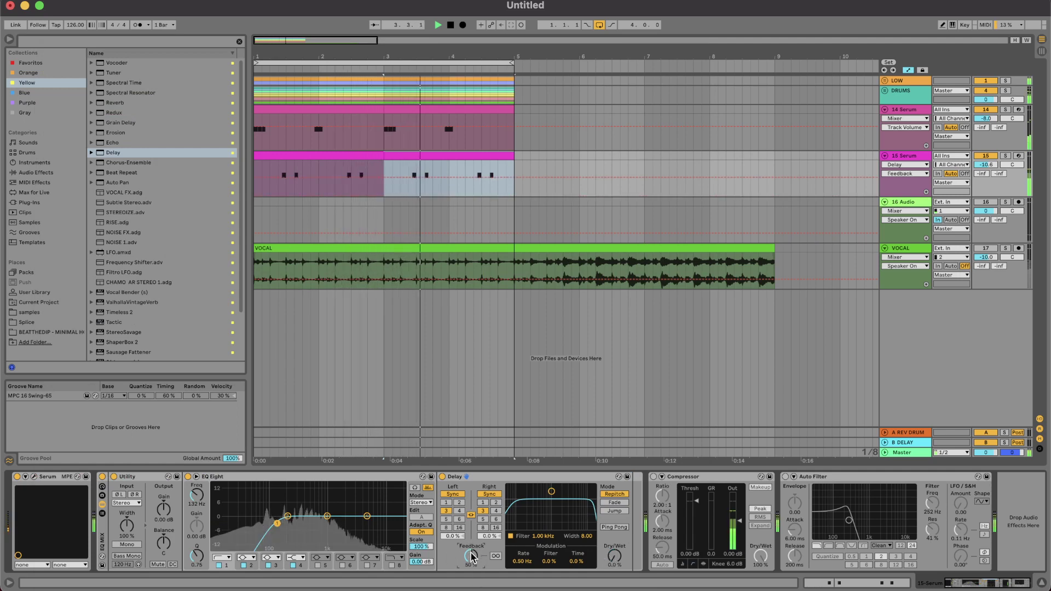
drag(472, 555, 472, 569)
mouse_move(616, 558)
mouse_down()
mouse_move(616, 528)
mouse_move(614, 564)
mouse_up()
click(618, 528)
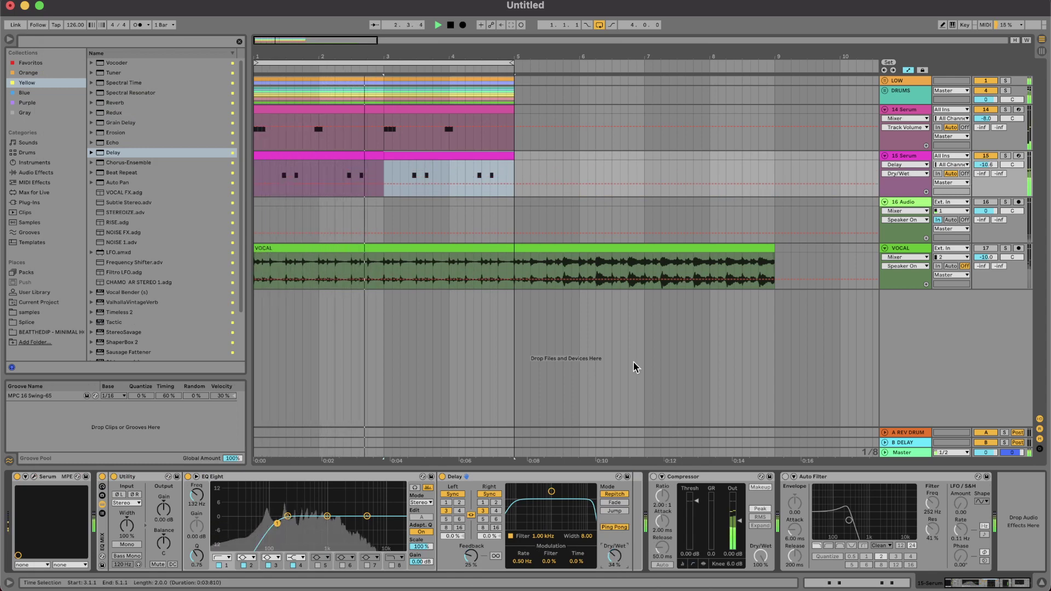
drag(471, 555, 471, 563)
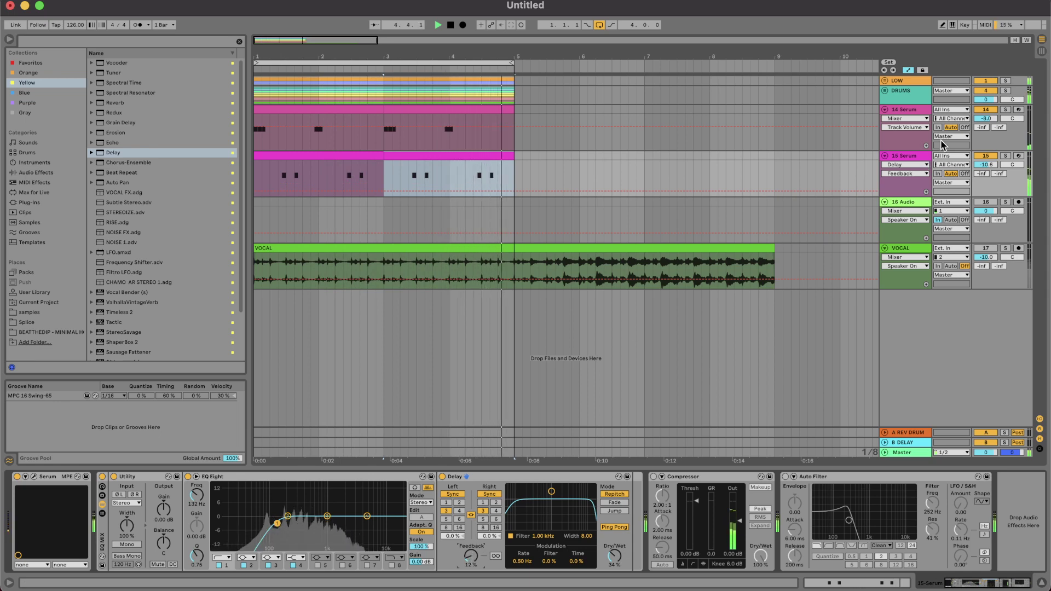
drag(983, 167, 984, 164)
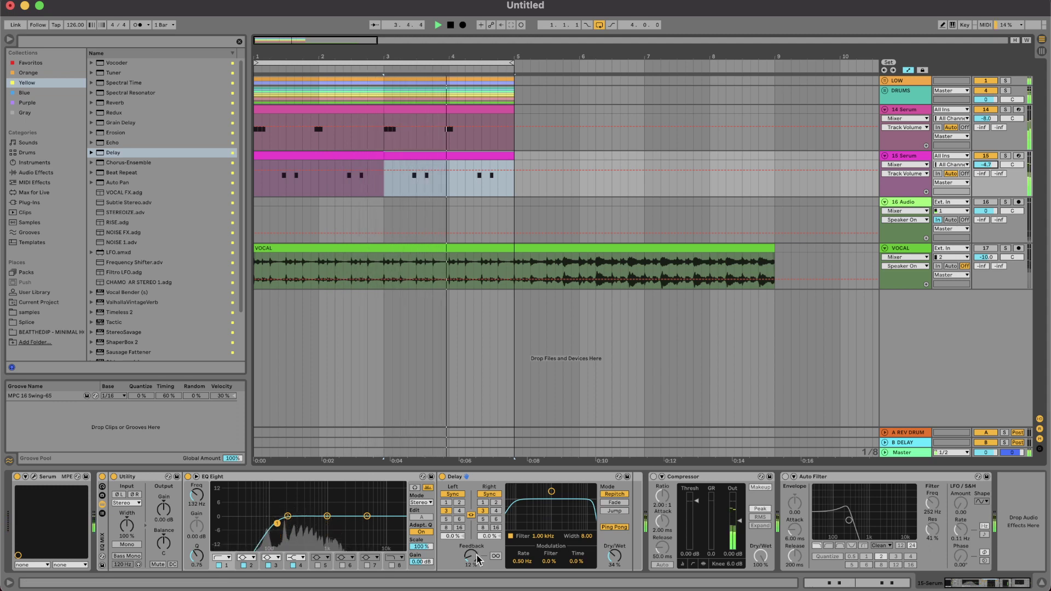
Try different synced delay times on the Delay, and set its feedback to 29% and dry/wet to 17%.
drag(477, 554, 476, 553)
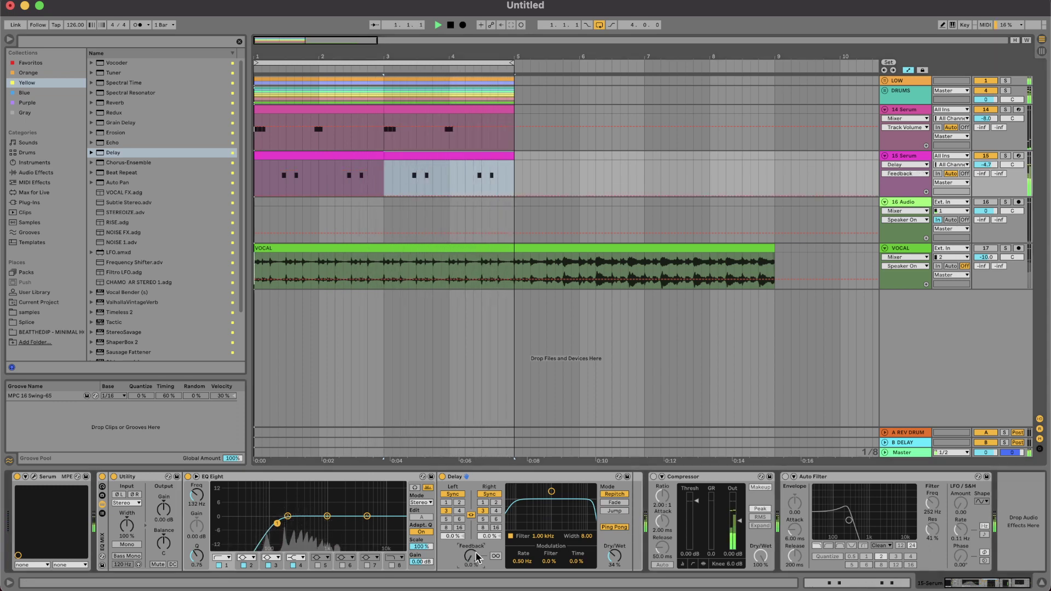
click(497, 503)
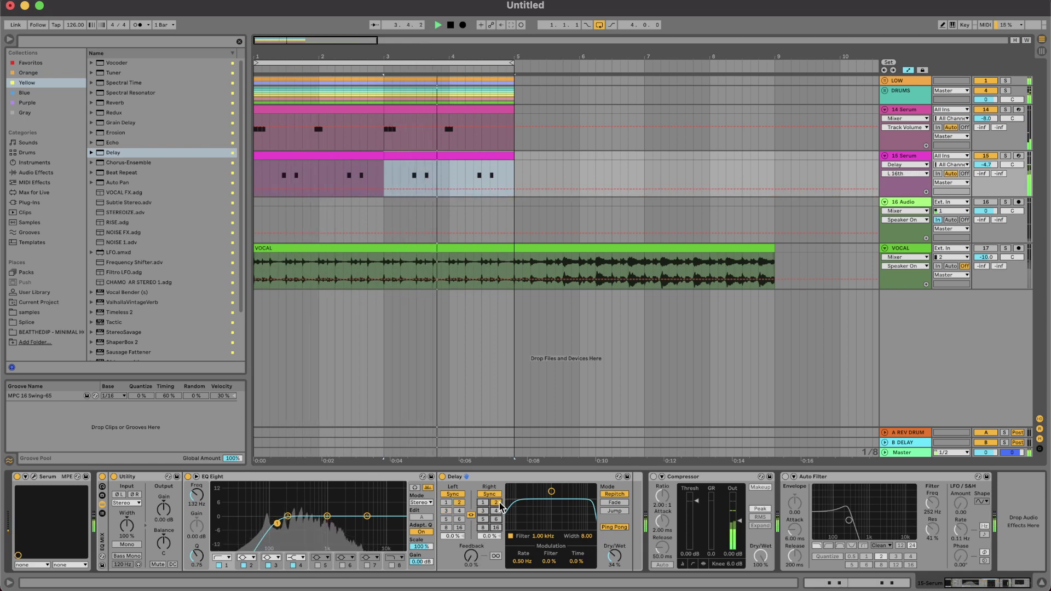
click(483, 502)
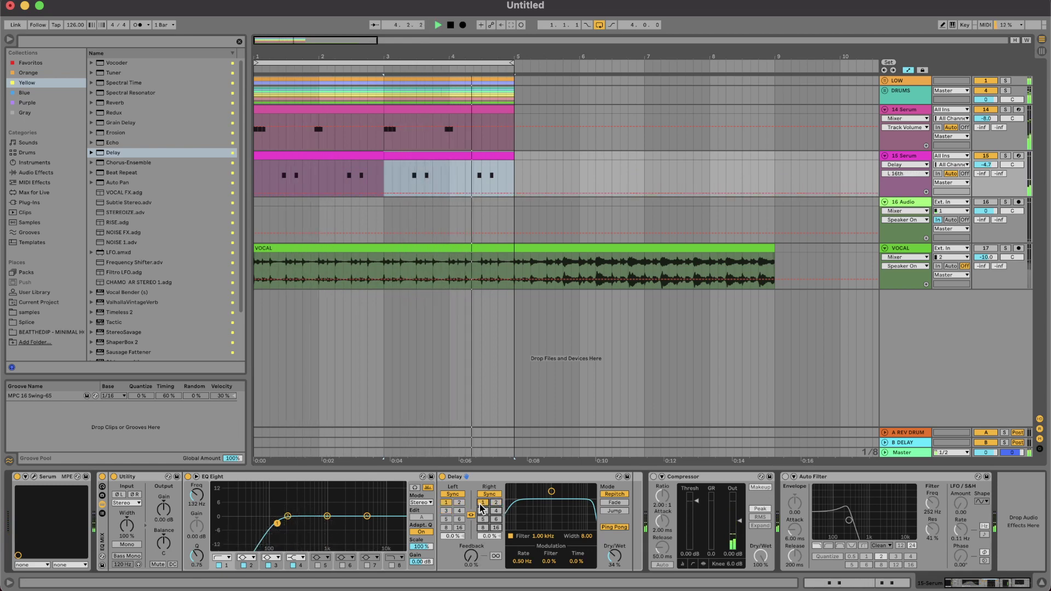
click(468, 559)
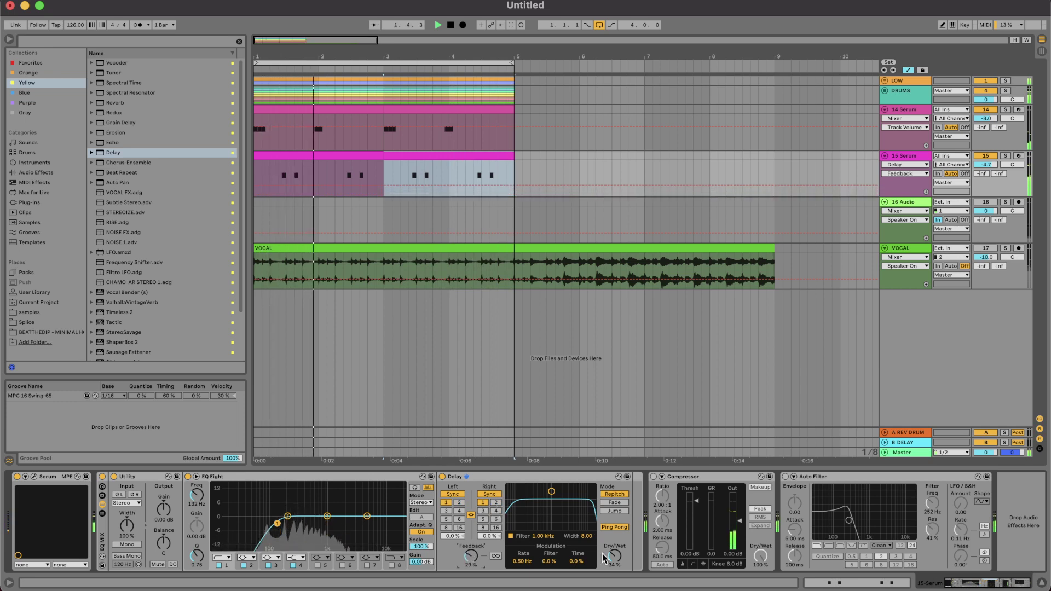
drag(614, 557, 615, 572)
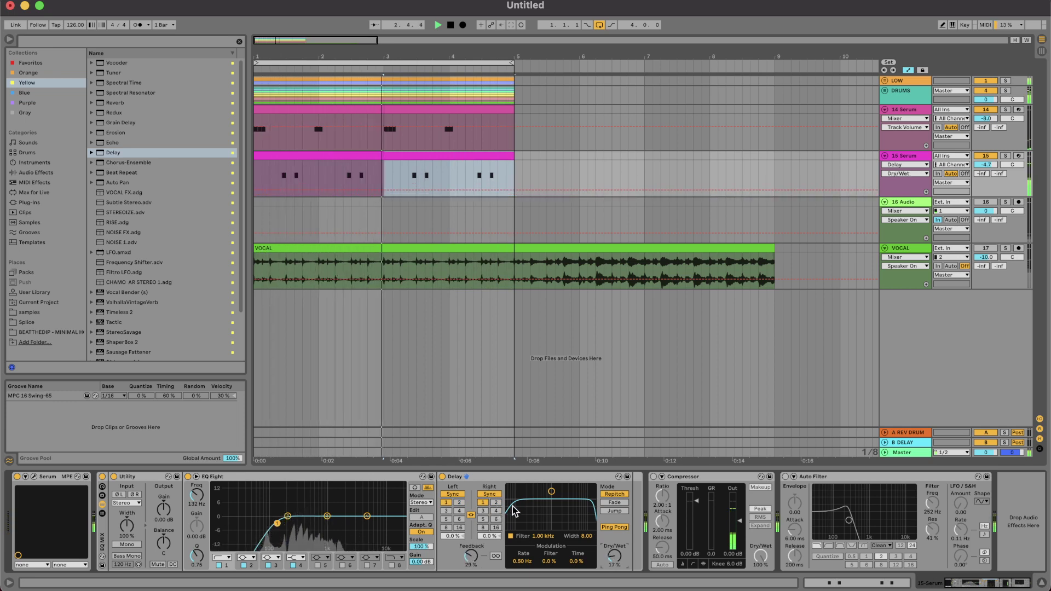
click(483, 511)
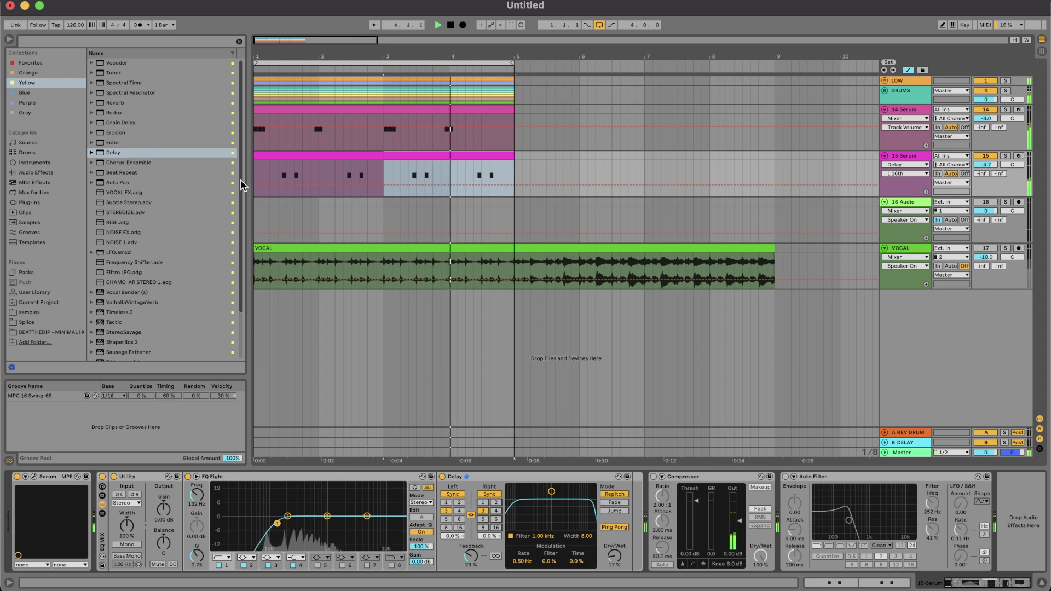
Search the Yellow collection for REV and insert the Reverb after the Delay on the 15 Serum track.
click(127, 44)
text(R)
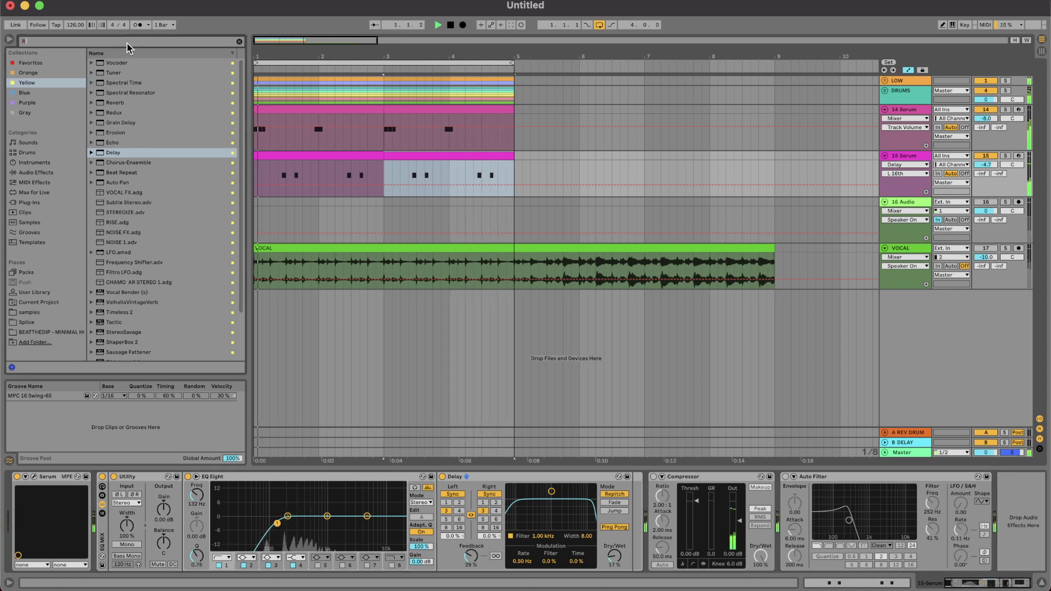
text(EV)
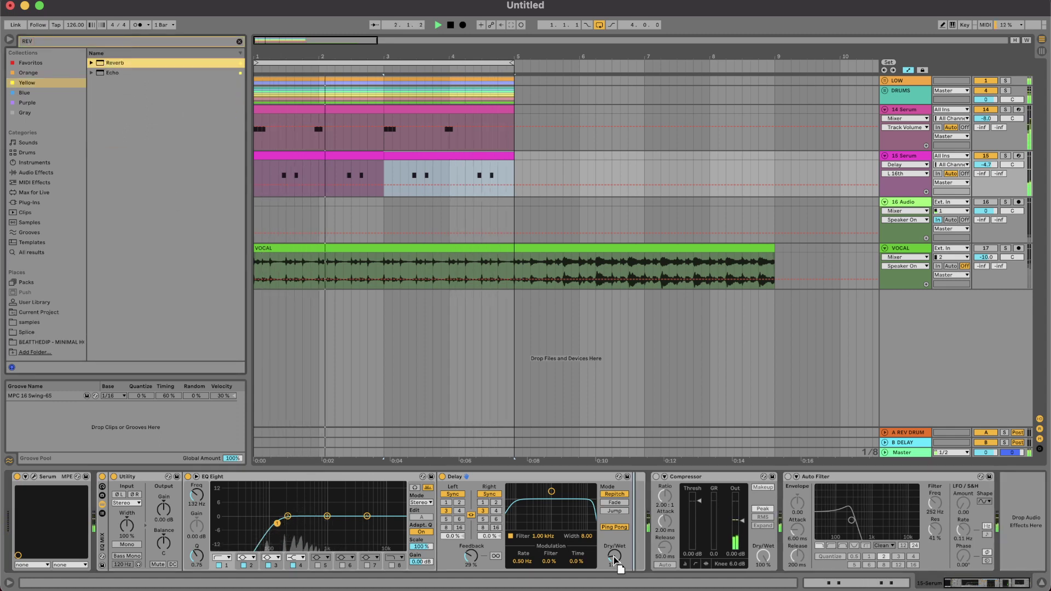
key(Return)
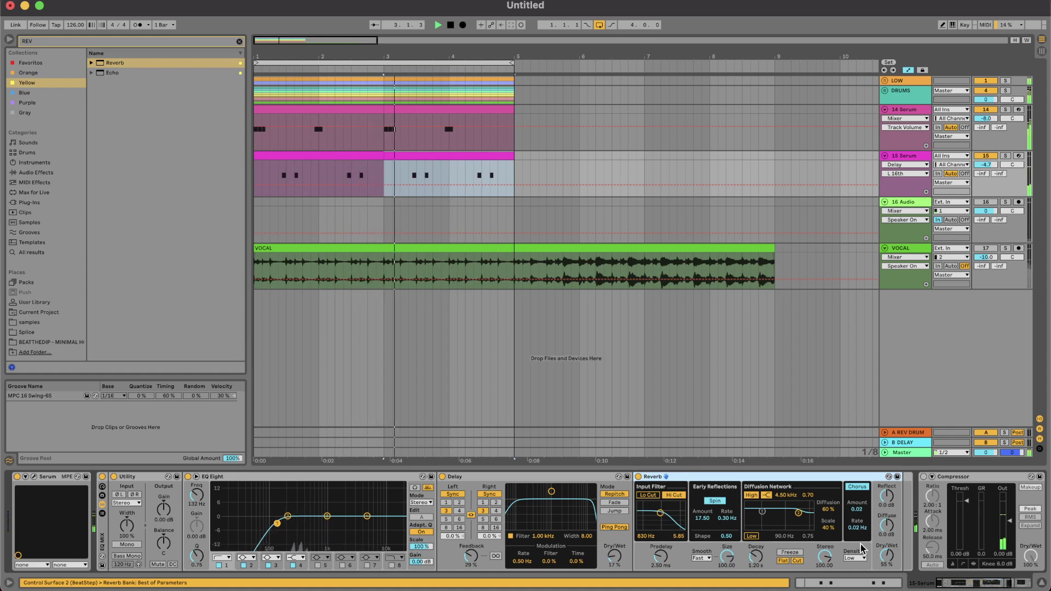
Set the Reverb's decay time to 567 ms and its dry/wet to 18%.
drag(887, 556, 887, 581)
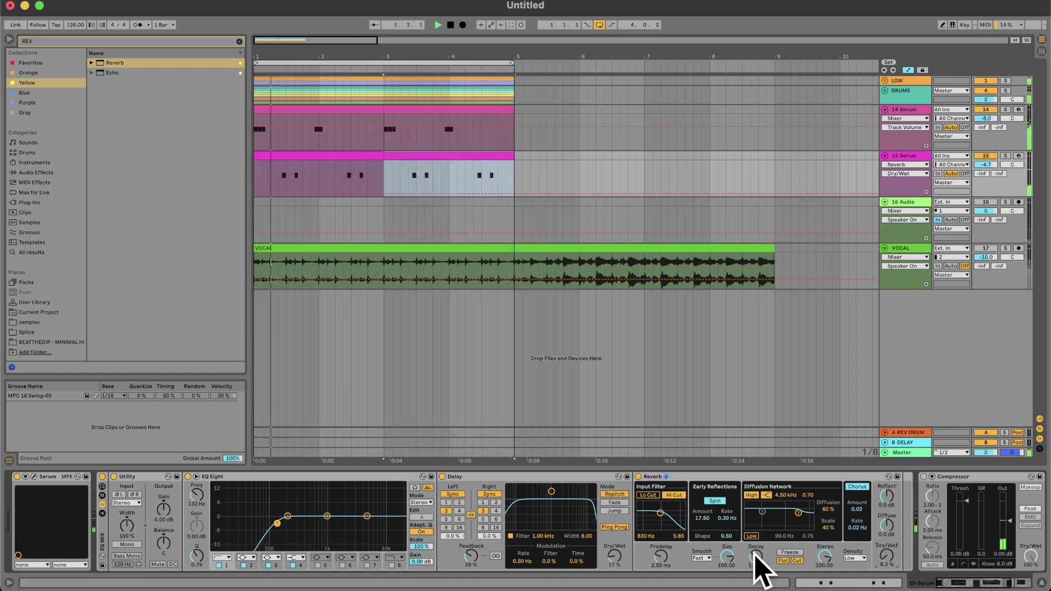
drag(755, 554, 755, 567)
drag(887, 556, 887, 546)
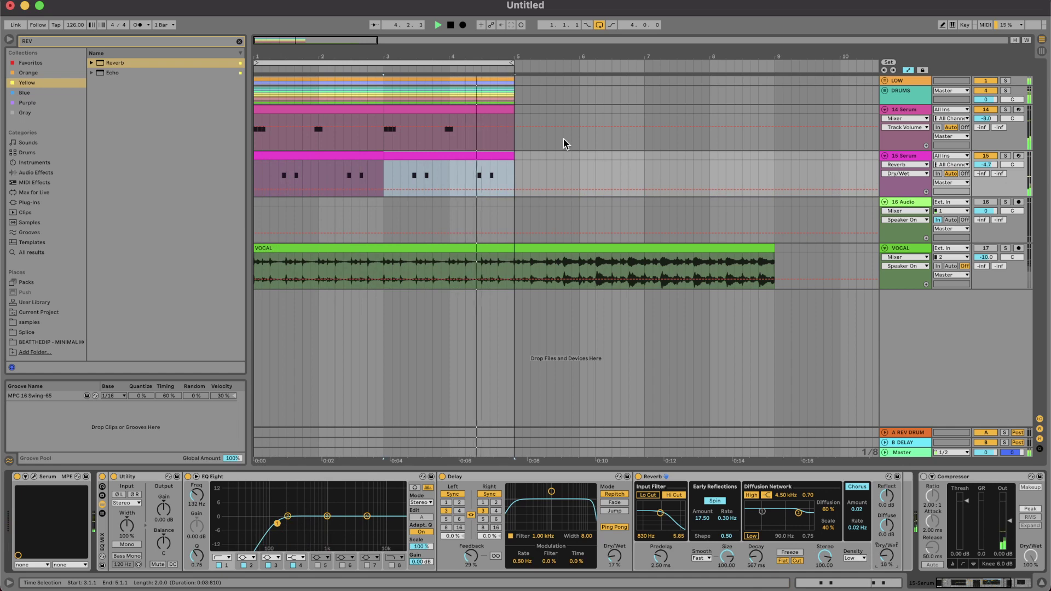
Stop playback, select the 16 Audio track and check which key is mapped to its Speaker On switch.
scroll(513, 136, down, 5)
key(space)
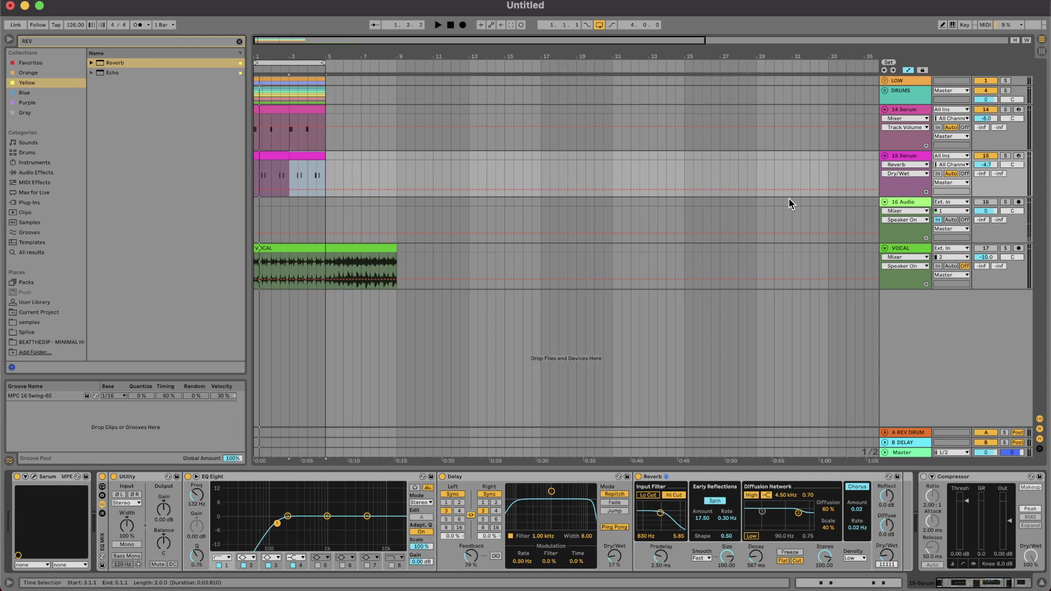
click(901, 202)
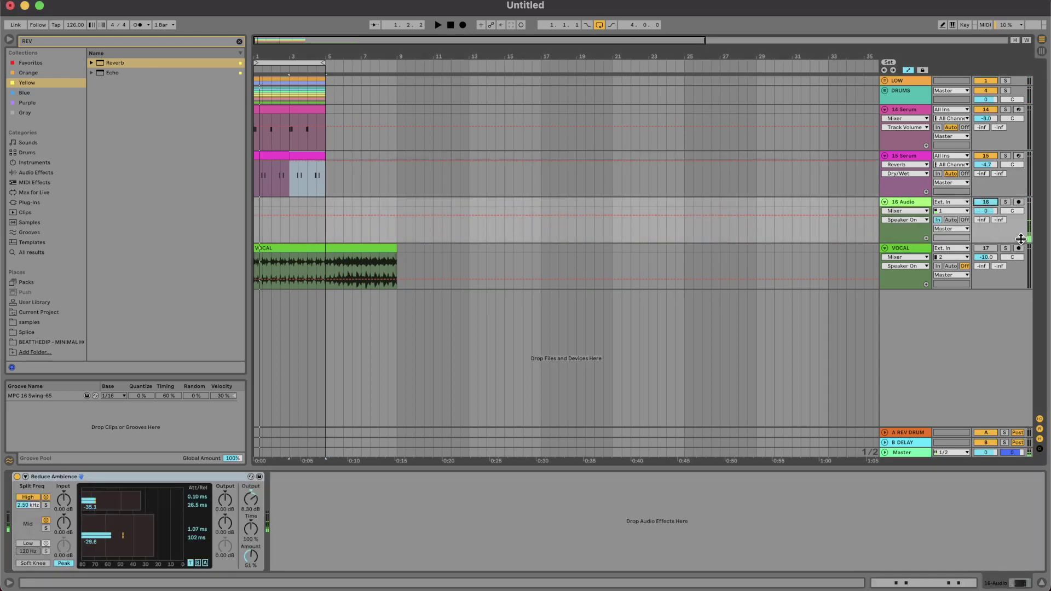
key(super+k)
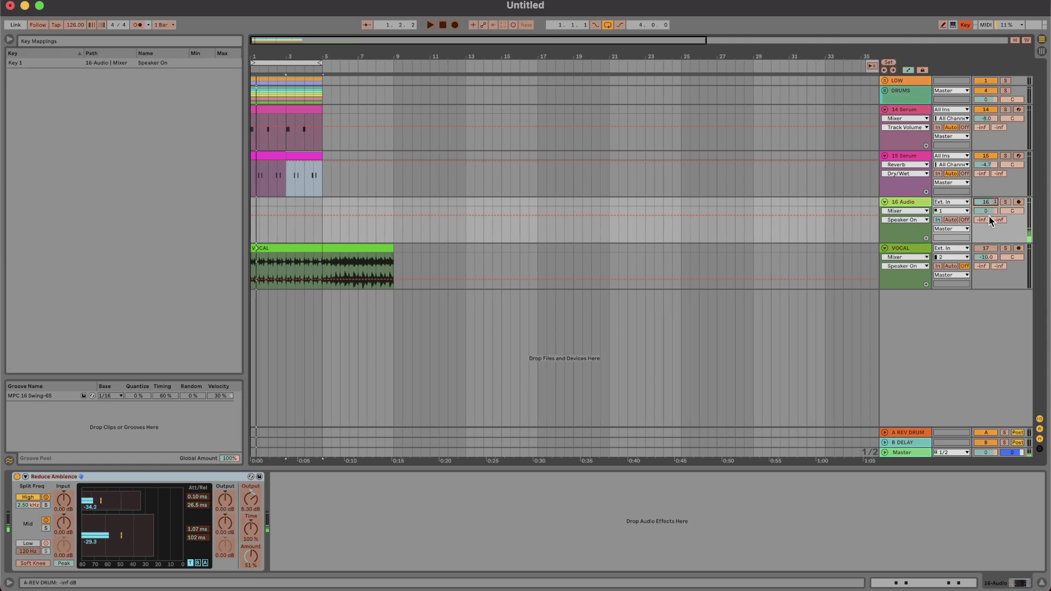
key(super+k)
key(m)
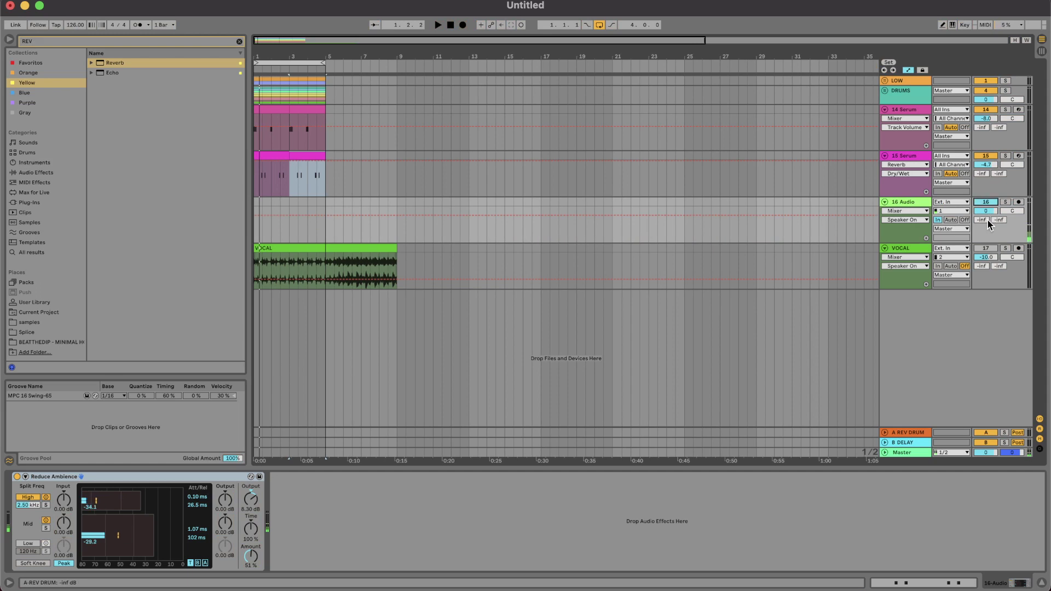
Select bars 1 to 5 from the LOW track through 15 Serum and duplicate the four-bar loop repeatedly up to bar 193.
key(plus)
key(plus)
key(plus)
key(minus)
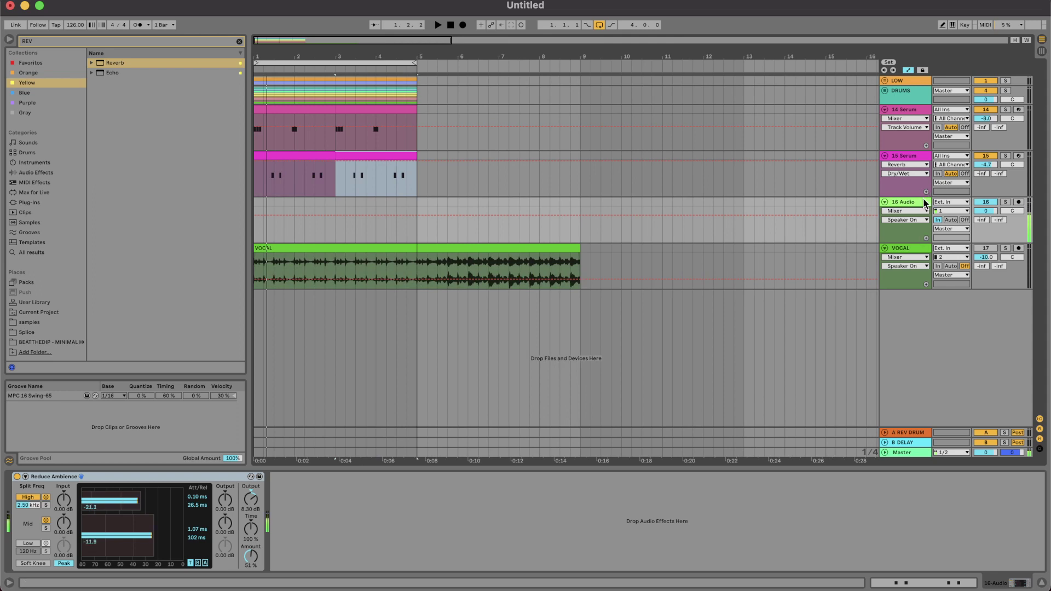
key(minus)
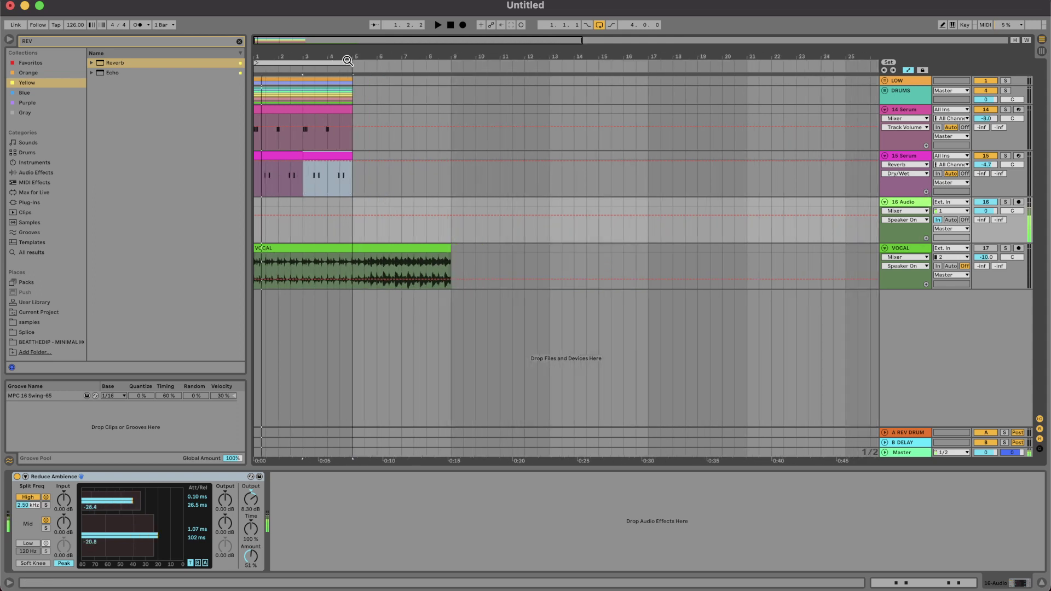
drag(353, 81, 255, 182)
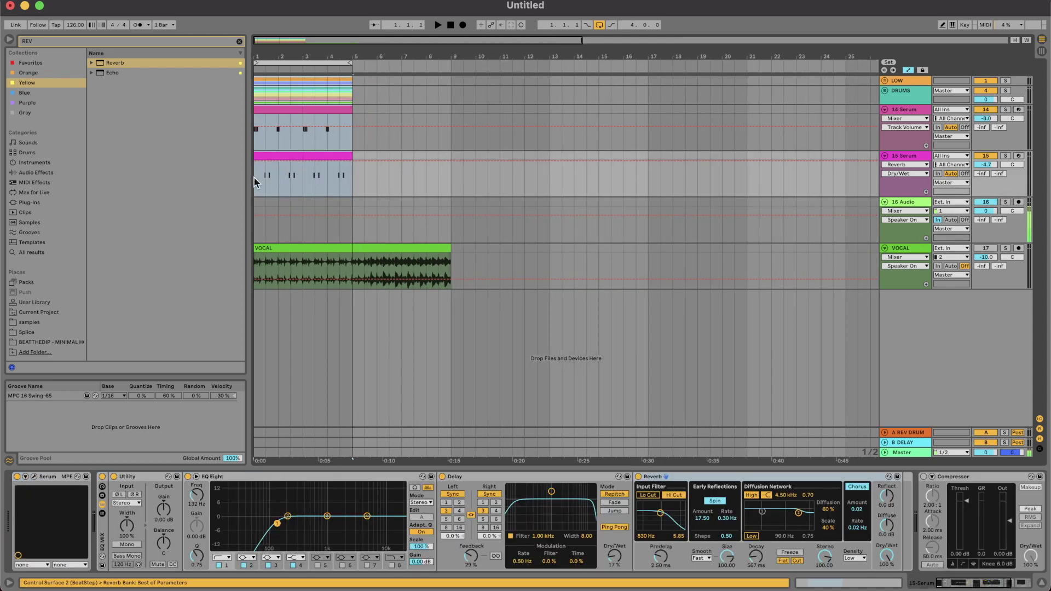
key(minus)
key(minus)
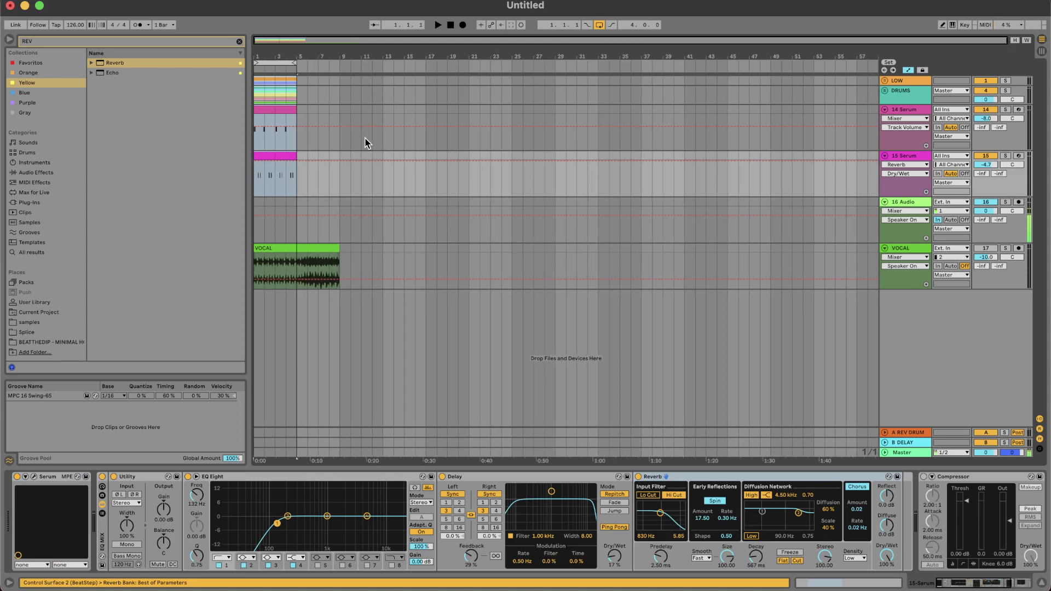
key(super+d)
key(super+d)
key(super+d)
key(super+d)
key(super+d)
key(super+d)
key(super+d)
key(super+d)
key(super+d)
key(super+d)
key(super+d)
key(super+d)
key(super+d)
key(super+d)
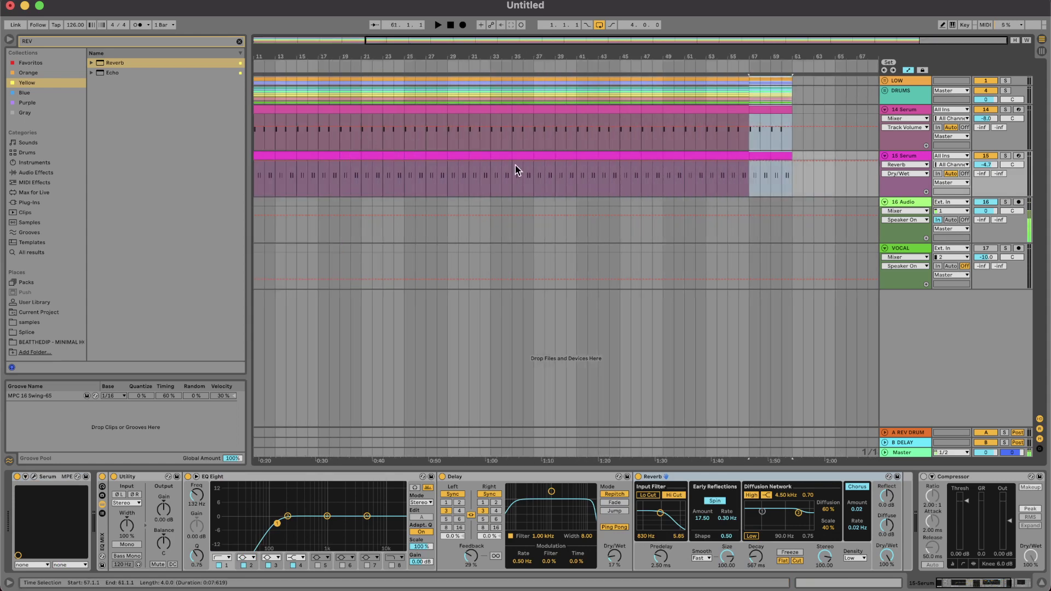
key(super+d)
key(super+d)
key(super+d)
key(super+d)
key(super+d)
key(super+d)
key(super+d)
key(super+d)
key(super+d)
key(super+d)
key(super+d)
key(super+d)
key(super+d)
key(super+d)
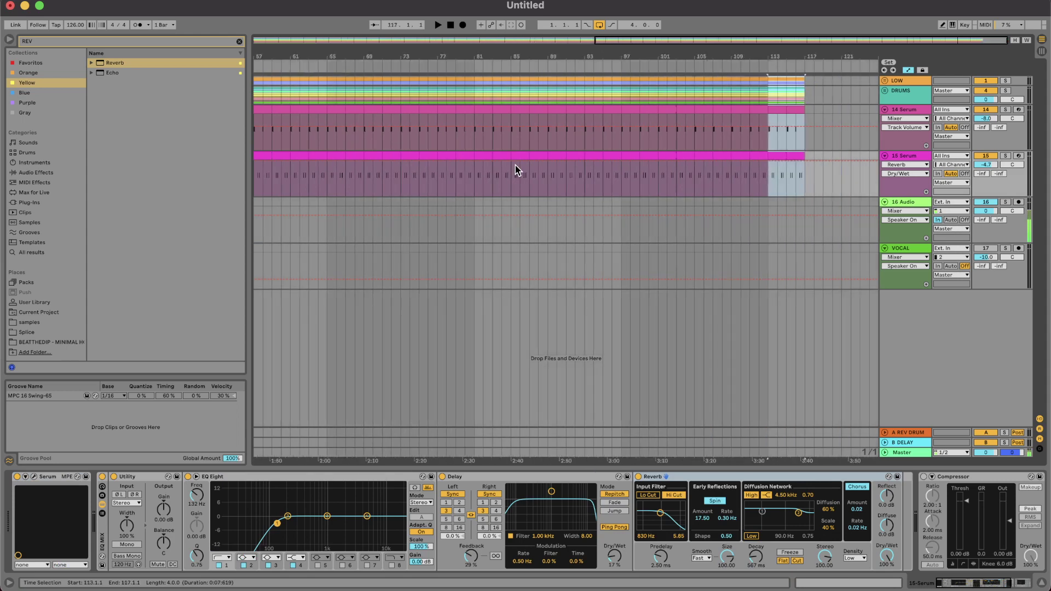
key(super+d)
key(super+d)
key(super+d)
key(super+d)
key(super+d)
key(super+d)
key(super+d)
key(super+d)
key(super+d)
key(super+d)
key(super+d)
key(super+d)
key(super+d)
key(super+d)
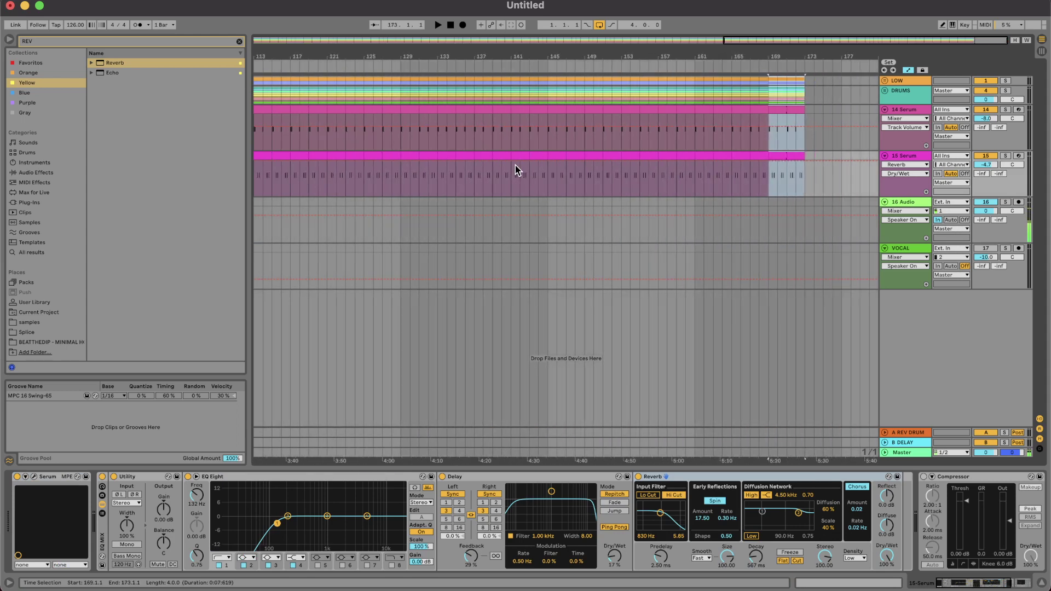
key(super+d)
key(super+d)
key(super+d)
key(super+d)
key(super+d)
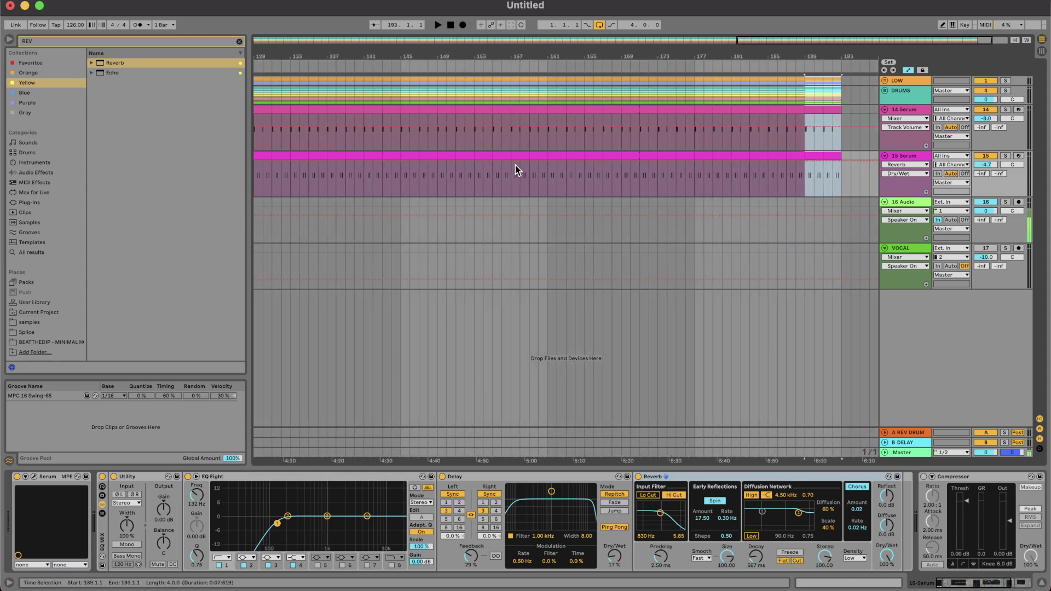
Add locators named BASS at bar 17, 1ND BREAK at bar 49 and 1ST DROP at bar 65.
key(minus)
key(minus)
key(minus)
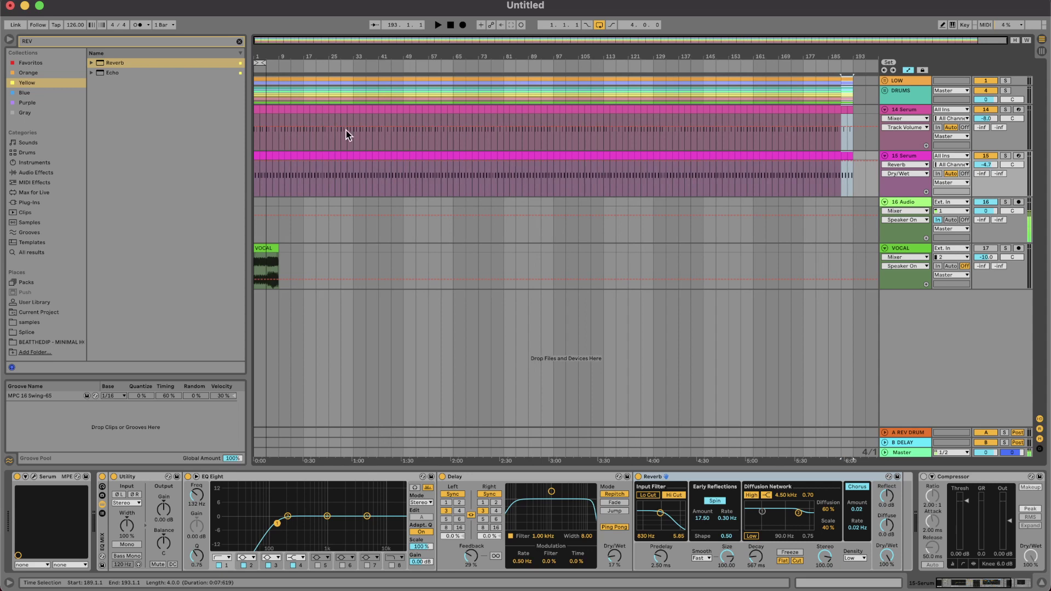
right_click(303, 68)
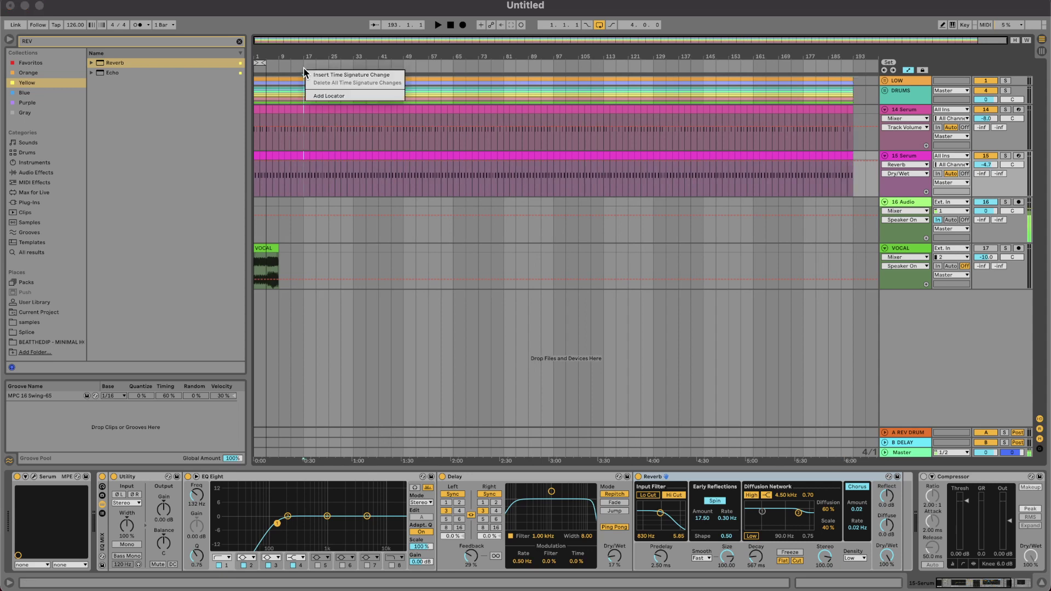
click(321, 94)
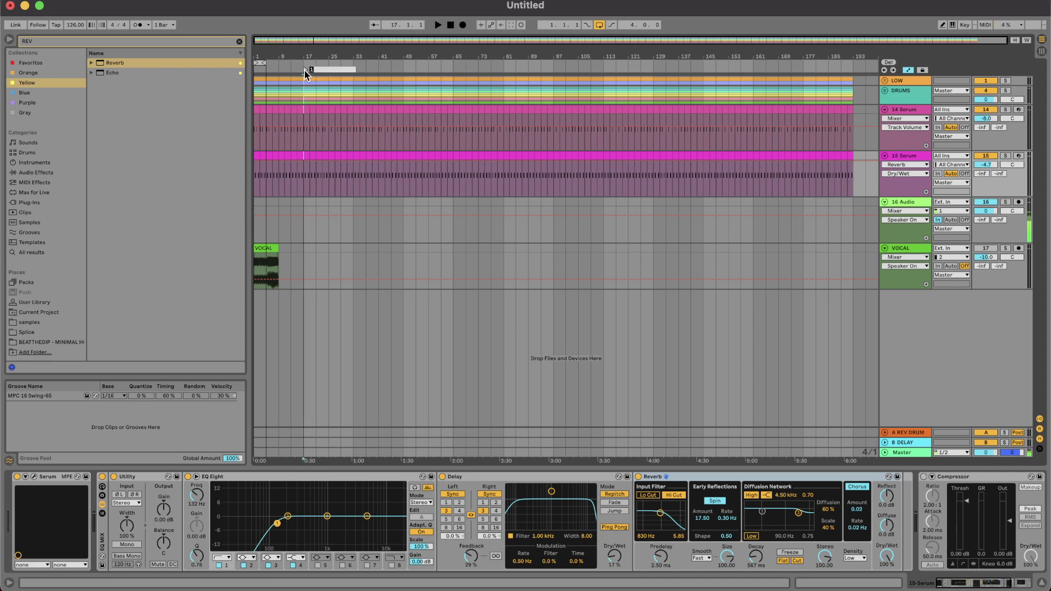
right_click(403, 67)
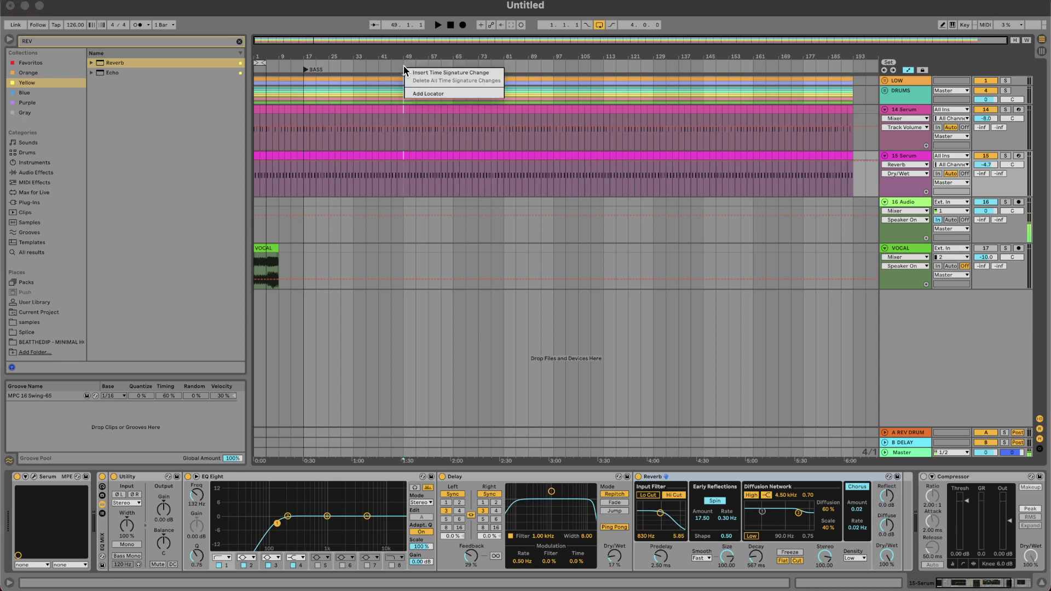
click(424, 94)
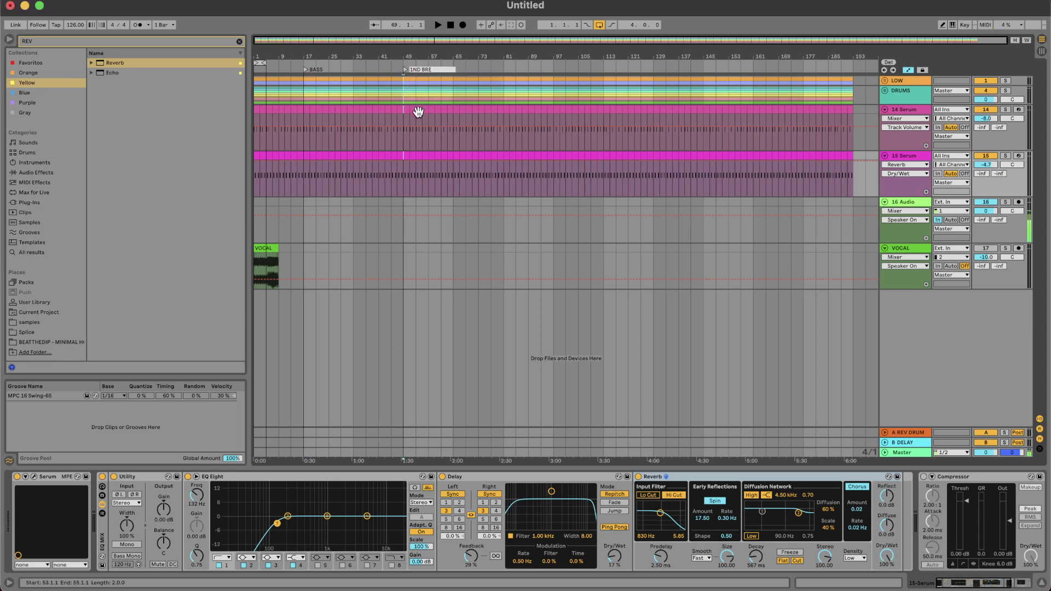
right_click(452, 67)
click(469, 88)
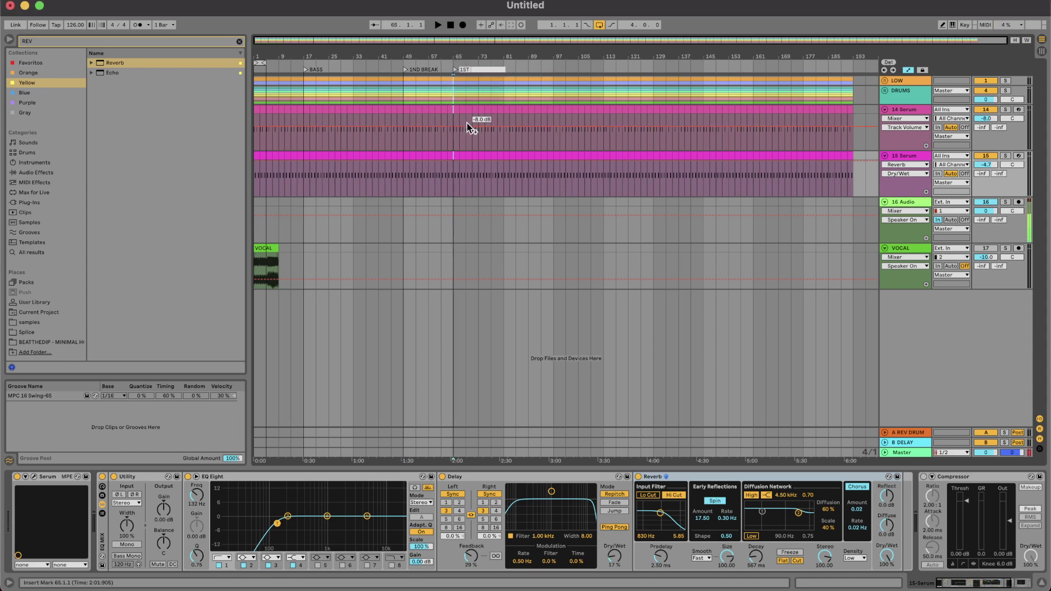
Add a locator named 2ND DROP at bar 129 and one named 2ND BREAK at bar 97.
right_click(651, 66)
click(669, 87)
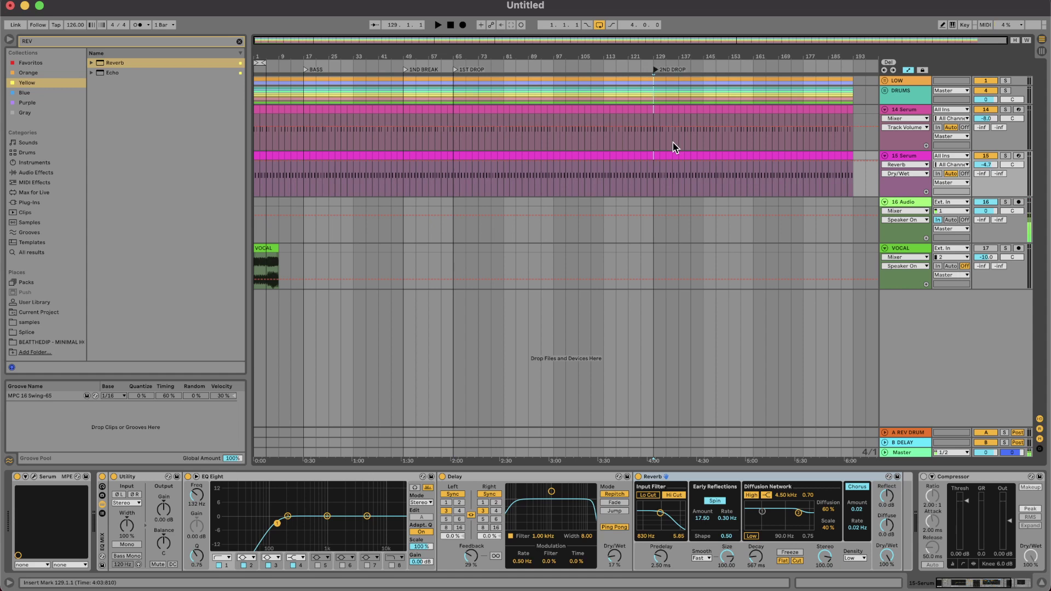
right_click(554, 67)
click(575, 90)
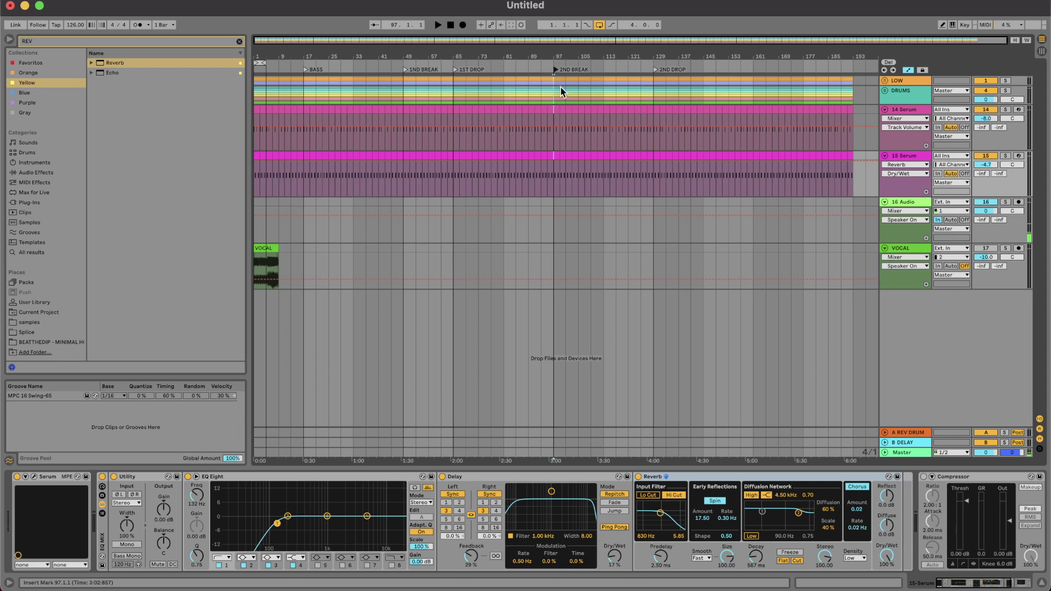
Unfold the LOW group and delete the KICK clips from bars 113 to 129 and 49 to 65.
click(885, 81)
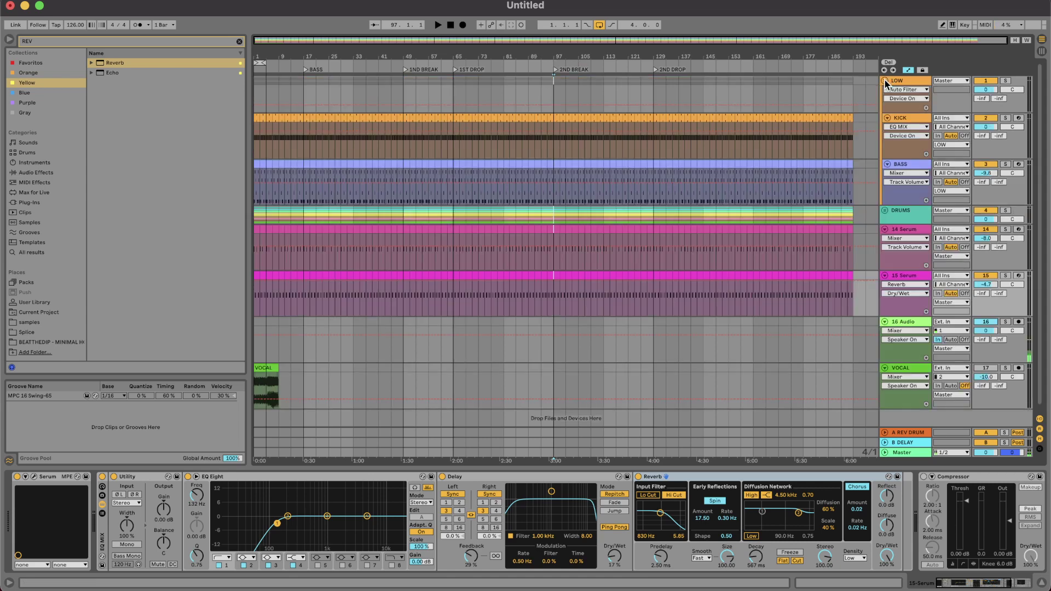
click(612, 122)
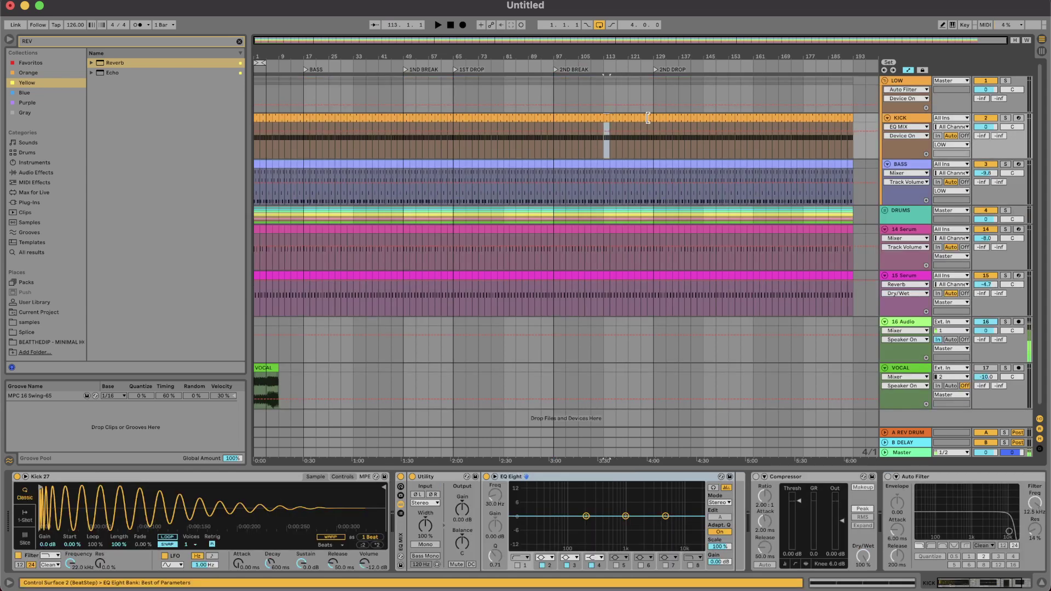
drag(647, 118, 651, 120)
drag(449, 119, 407, 117)
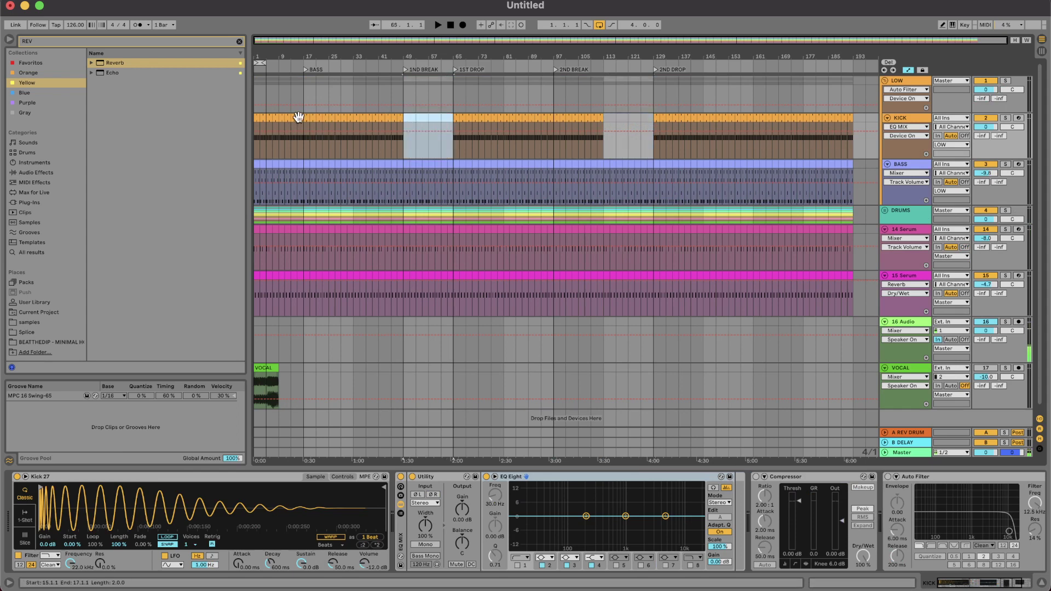
Delete the BASS clips from bar 1 up to the BASS locator at bar 17.
click(297, 116)
click(263, 166)
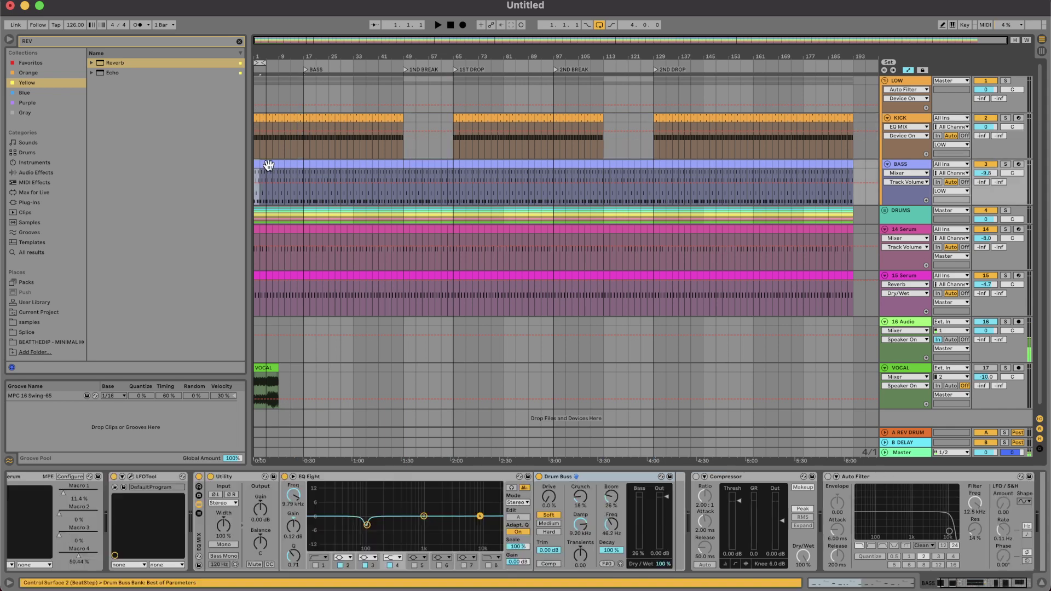
shift+click(298, 164)
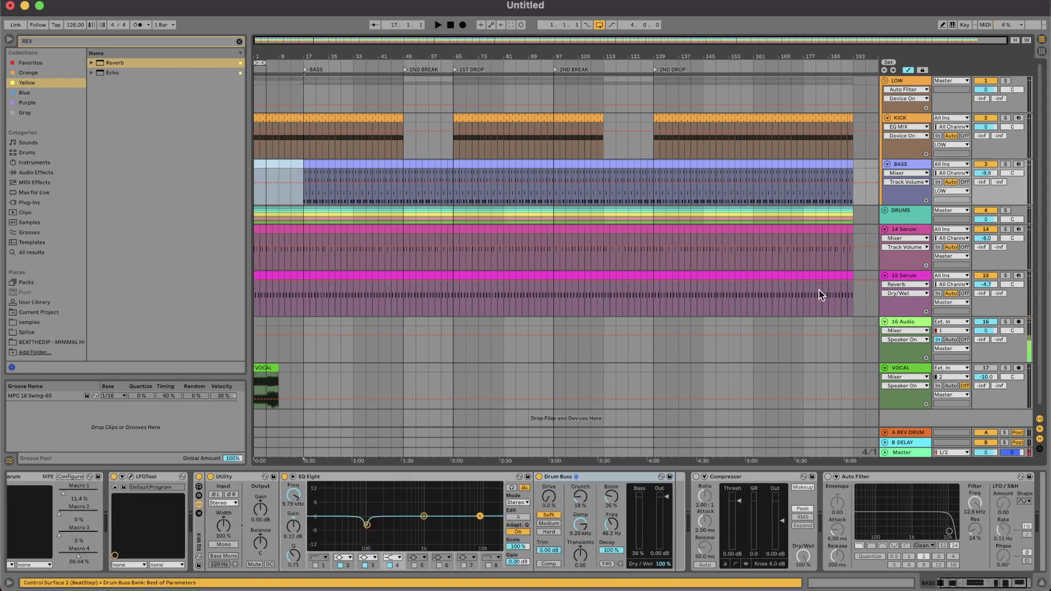
Unfold the DRUMS group and delete the open hat clips from bar 1 to bar 33.
click(885, 210)
scroll(893, 99, down, 5)
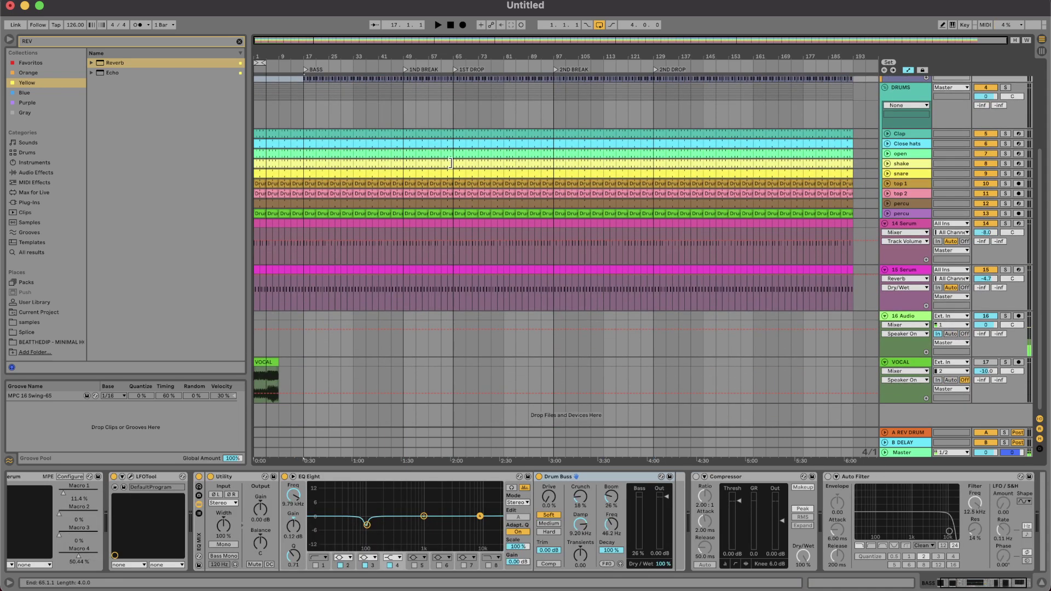
click(256, 155)
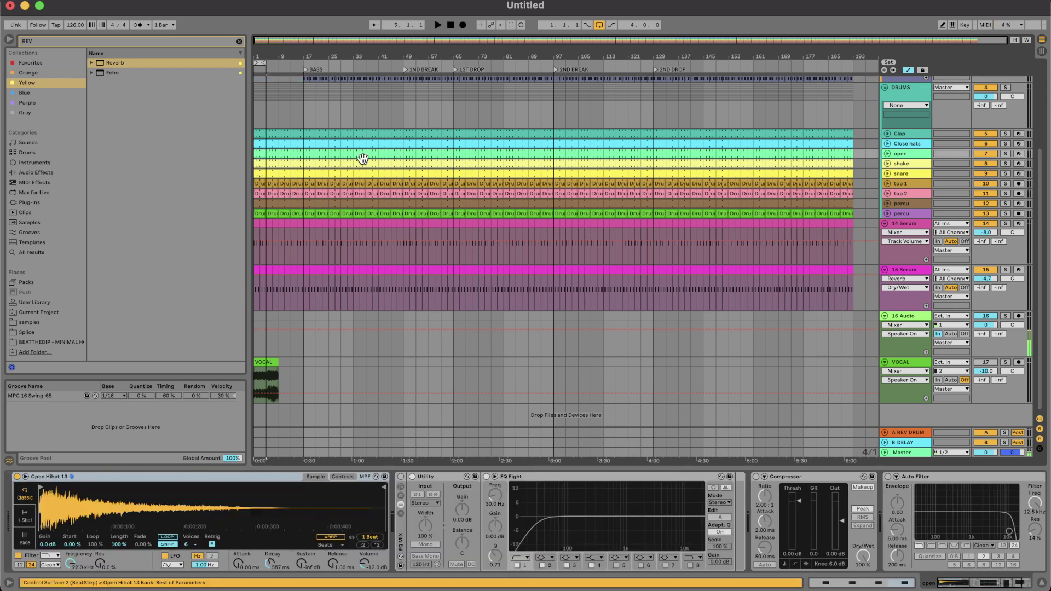
click(398, 154)
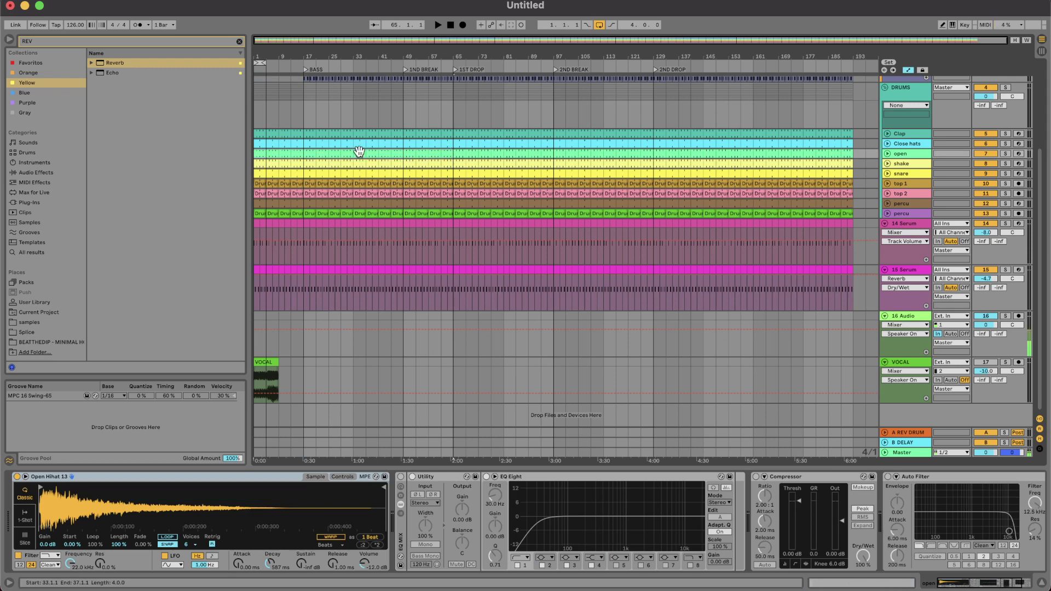
shift+click(261, 154)
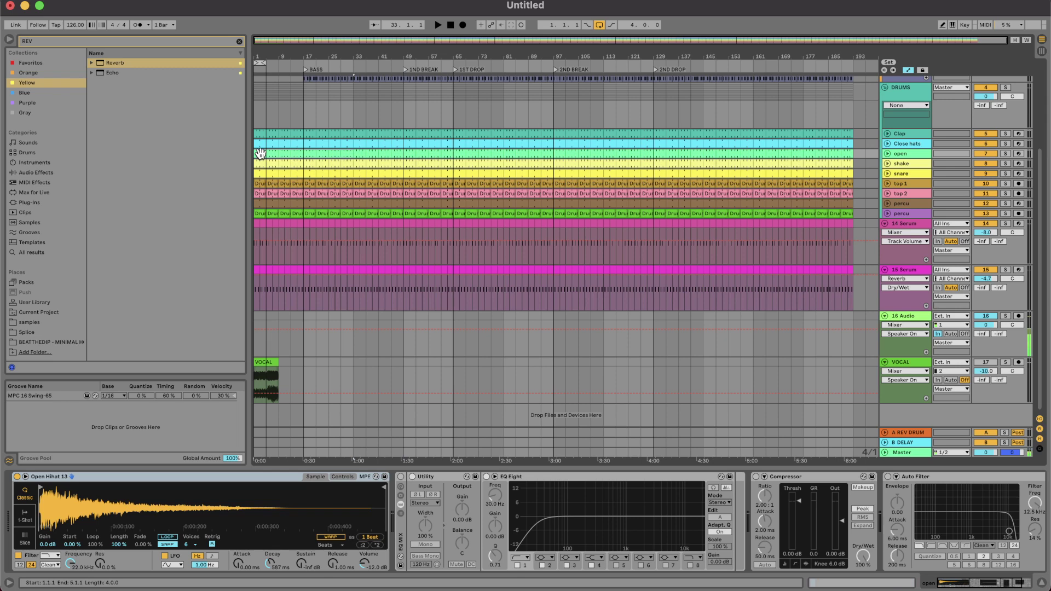
key(Delete)
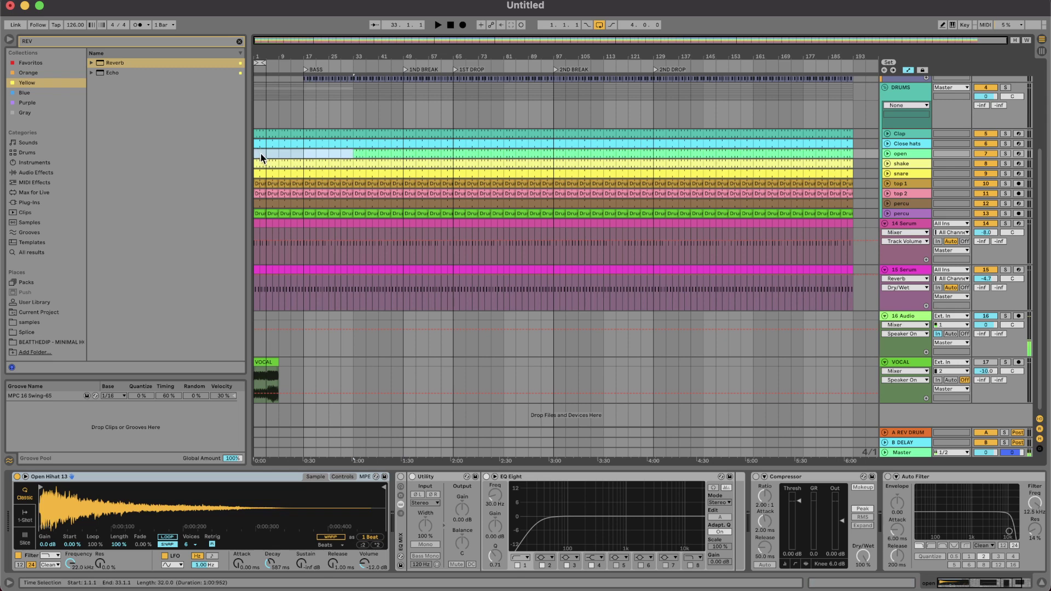
Delete the top 2 drum loop clips from bar 1 up to the 1ST DROP locator at bar 65.
click(261, 191)
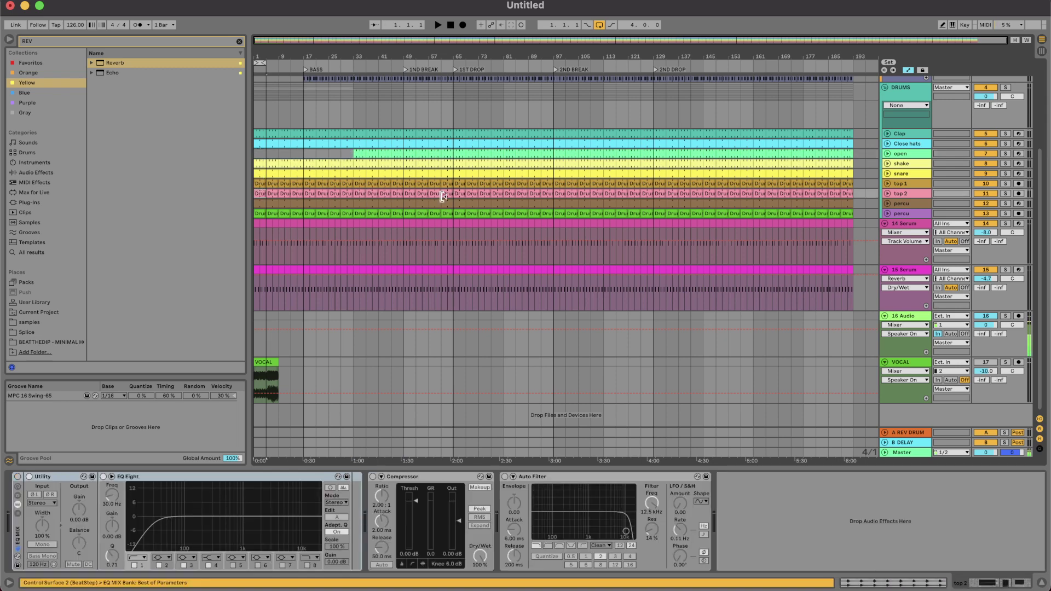
shift+click(444, 193)
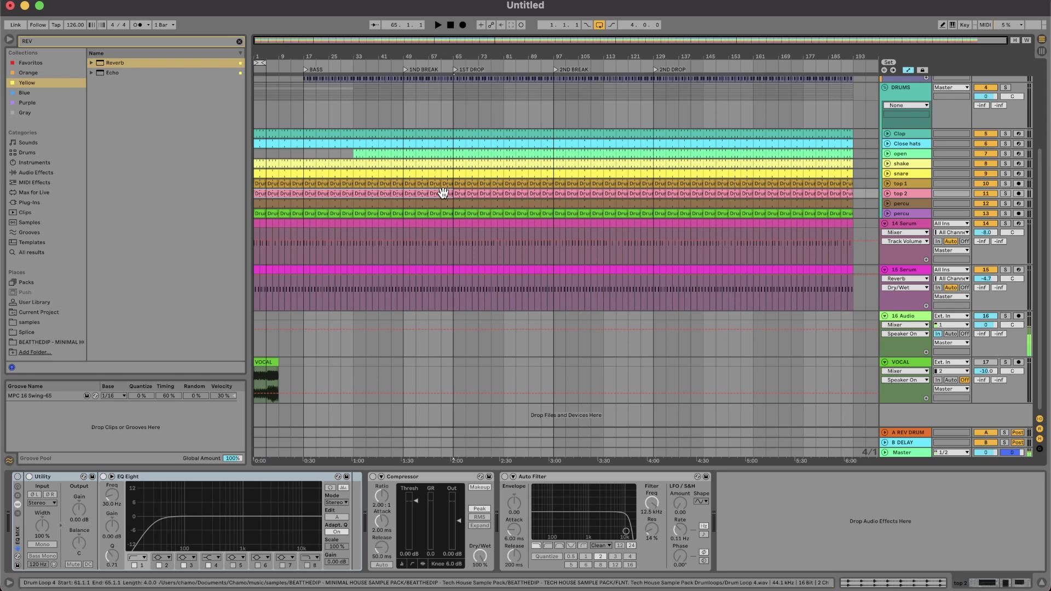
key(Delete)
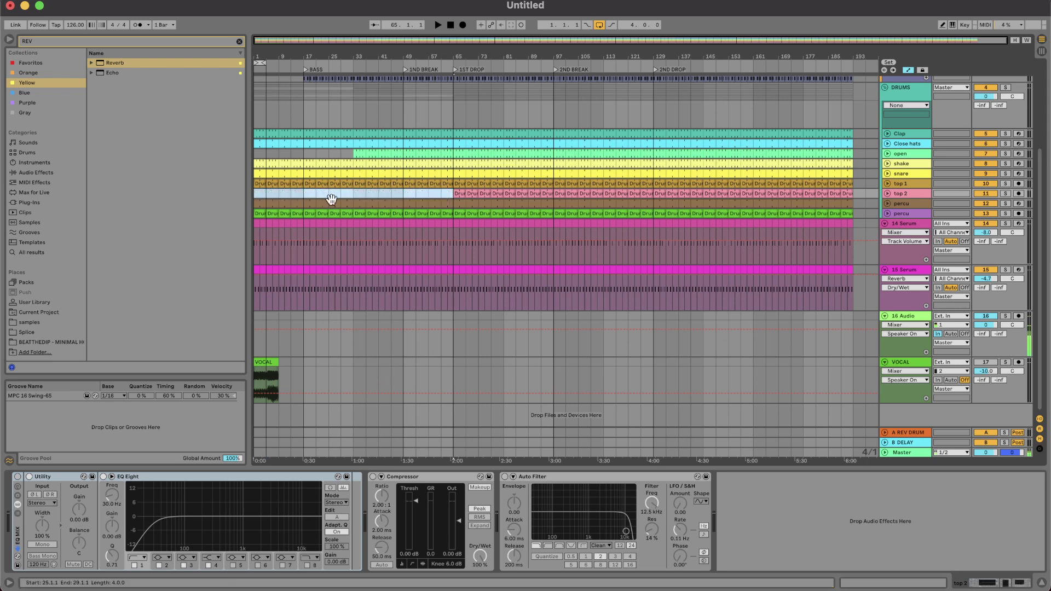
Delete the 14 Serum and 15 Serum clips from bar 1 to bar 49.
click(256, 223)
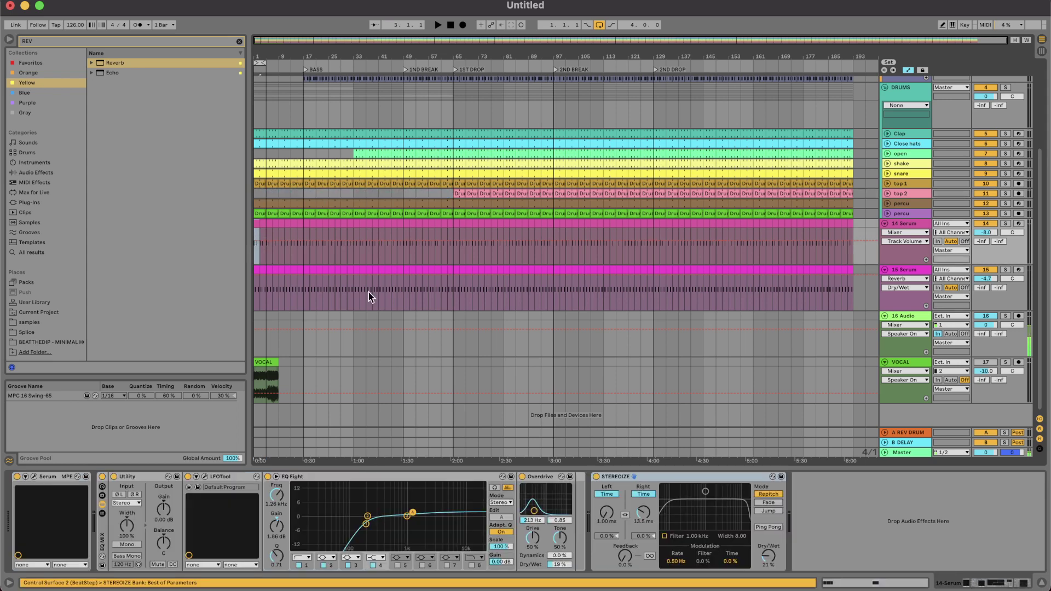
shift+click(402, 273)
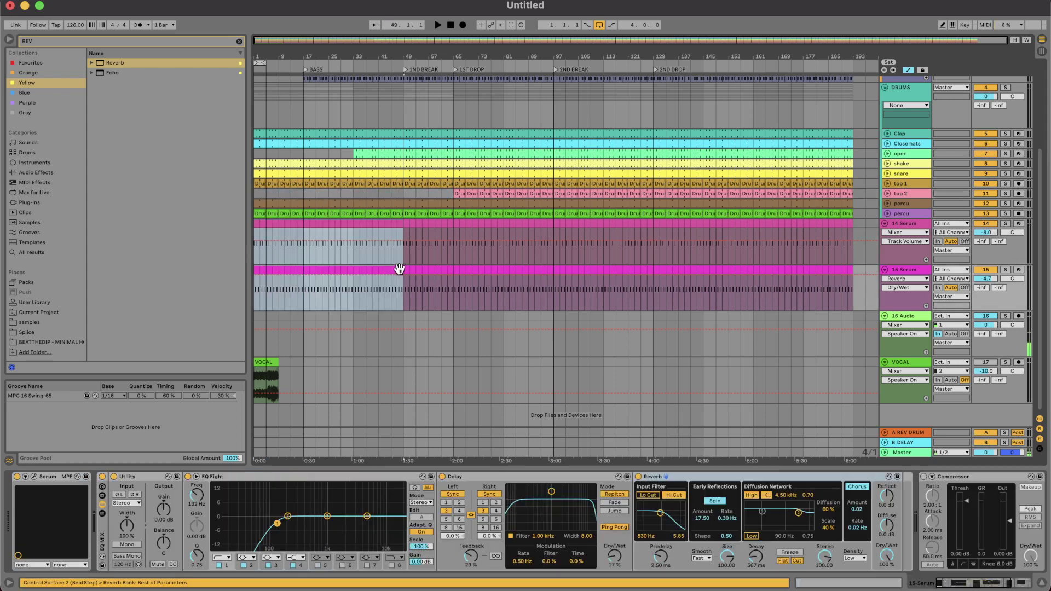
key(Delete)
scroll(399, 269, up, 2)
scroll(399, 269, down, 2)
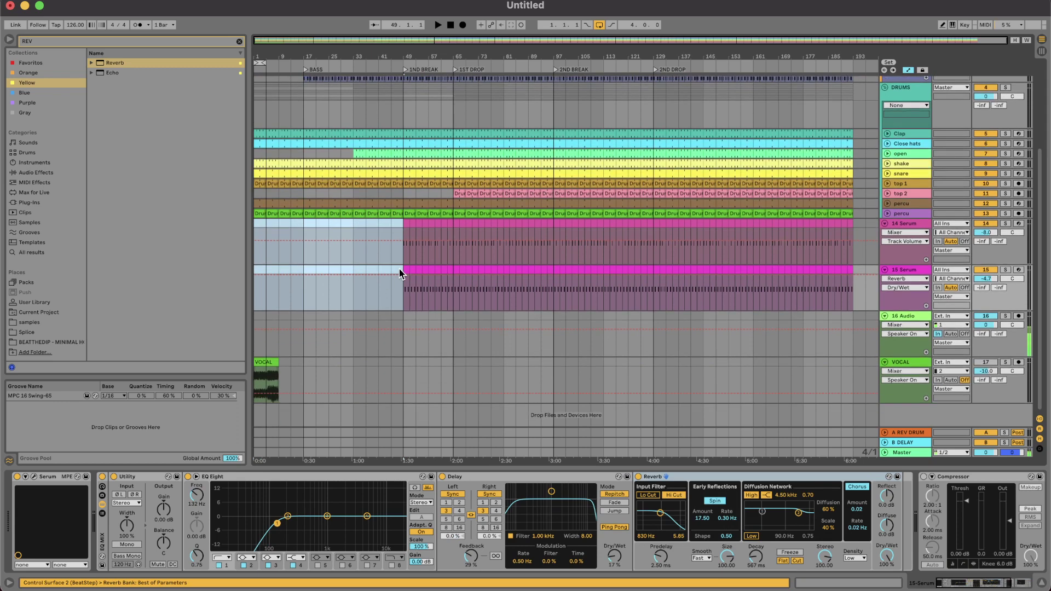
Copy the 15 Serum clips from bars 49 to 65 into bars 33 to 49.
click(405, 267)
click(448, 269)
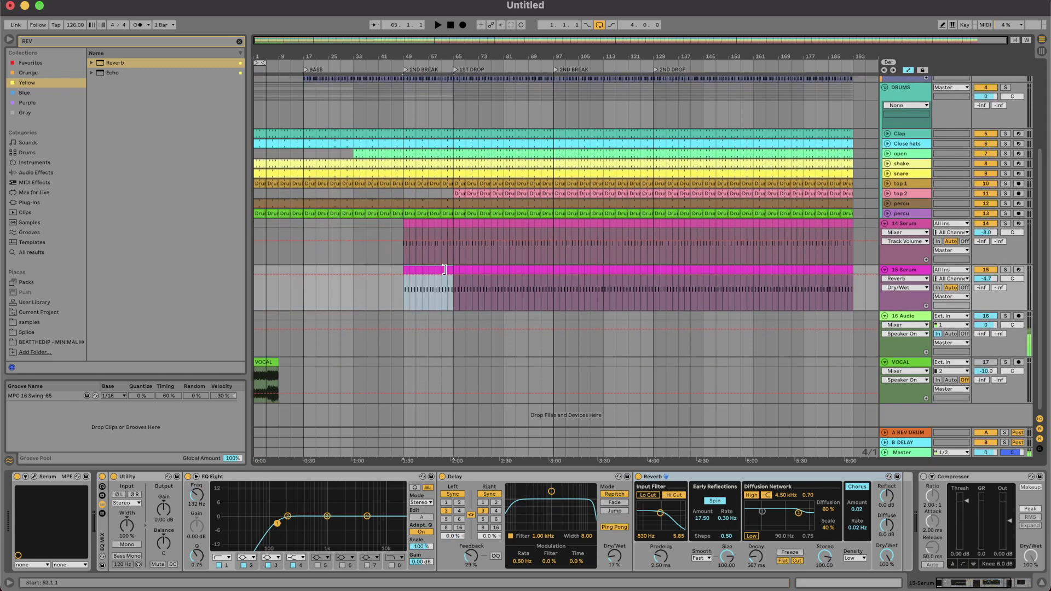
drag(444, 269, 350, 266)
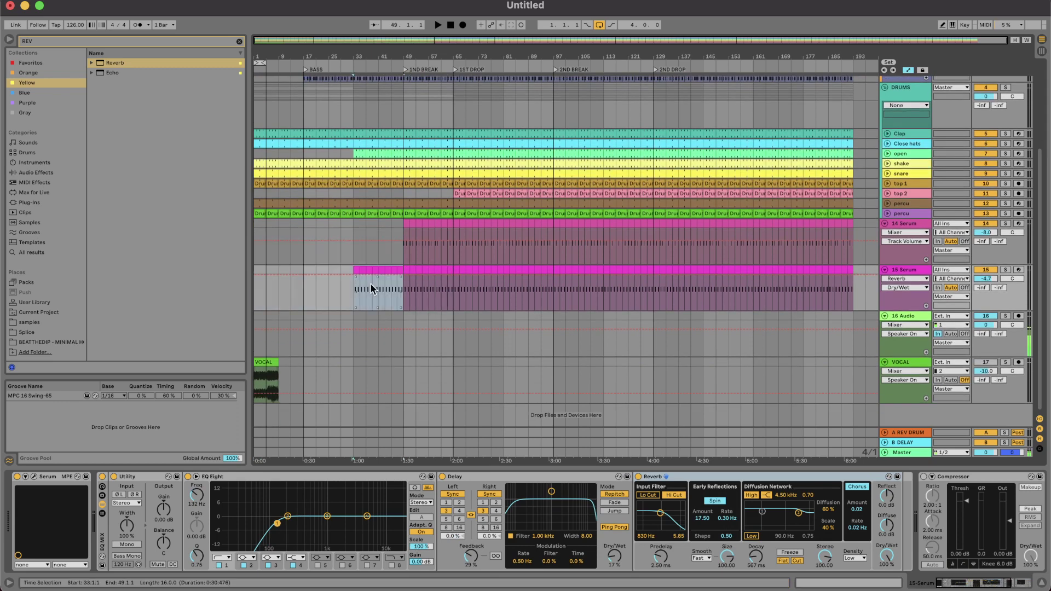
Move the VOCAL clip to bars 57 to 65 and copy Drum Loop 43 from the VOCAL session slots to bar 57 on a new audio track.
drag(269, 378, 443, 373)
mouse_move(432, 363)
mouse_down()
mouse_move(393, 367)
mouse_move(427, 369)
mouse_up()
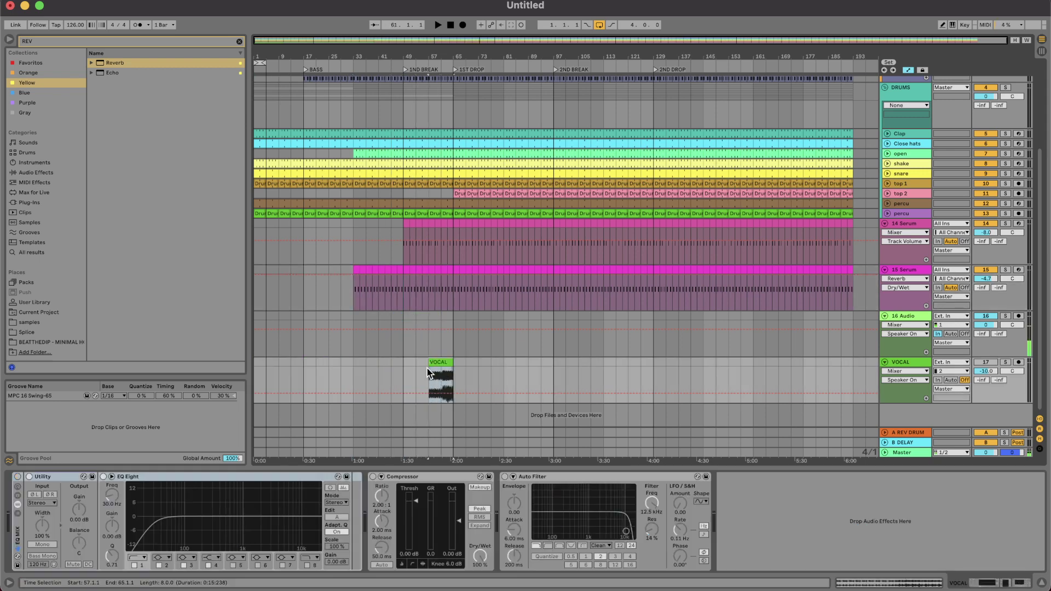
key(Tab)
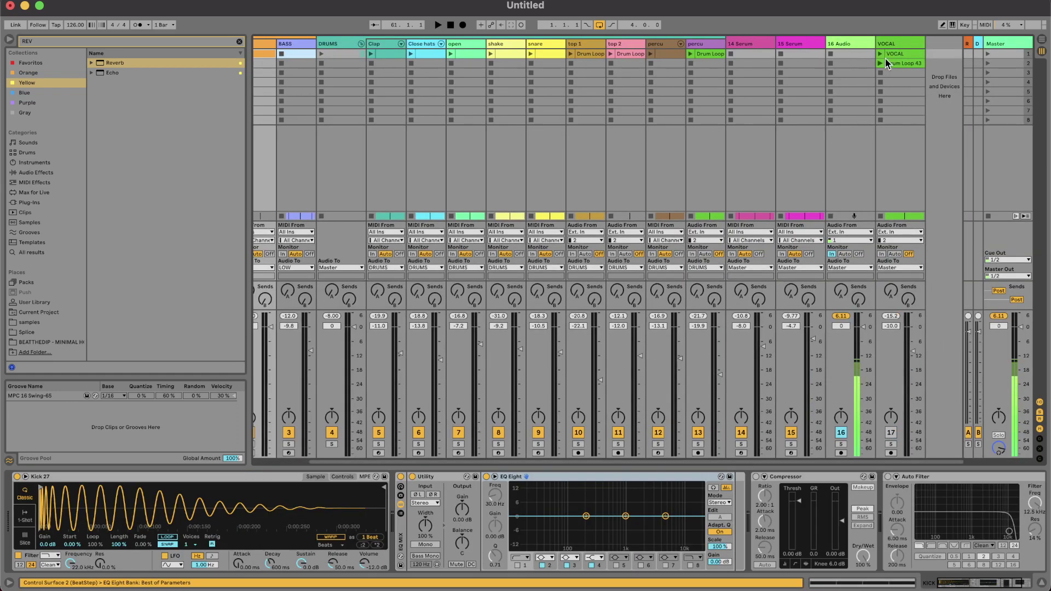
click(905, 63)
key(Tab)
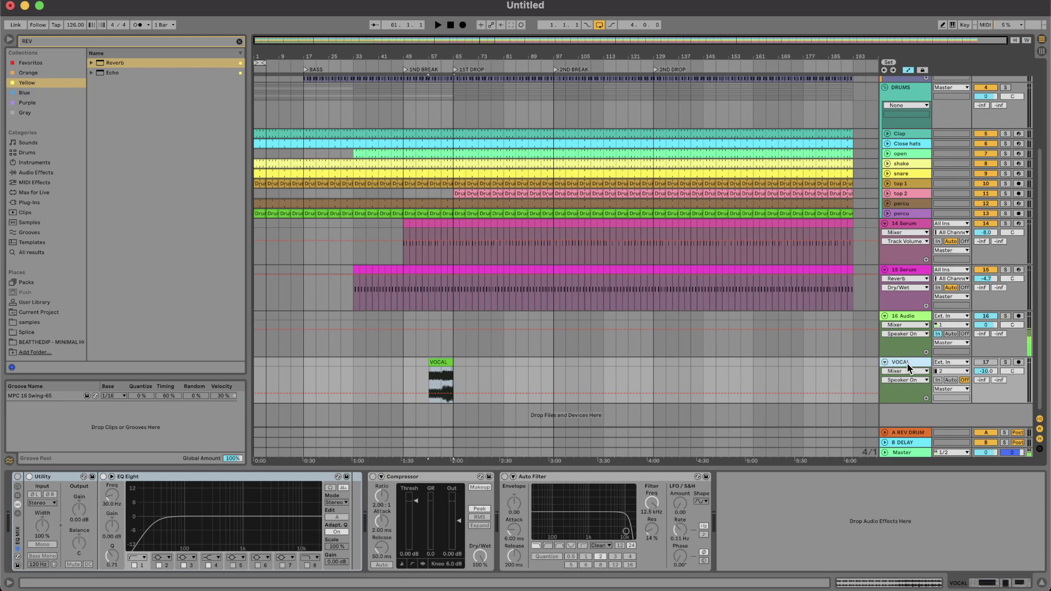
key(super+t)
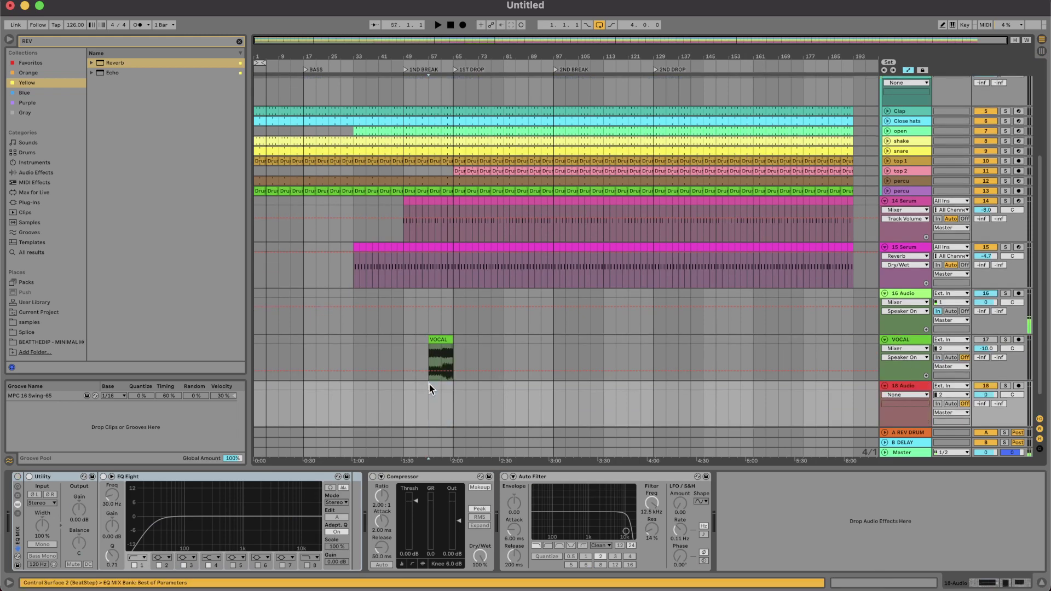
click(429, 384)
key(super+v)
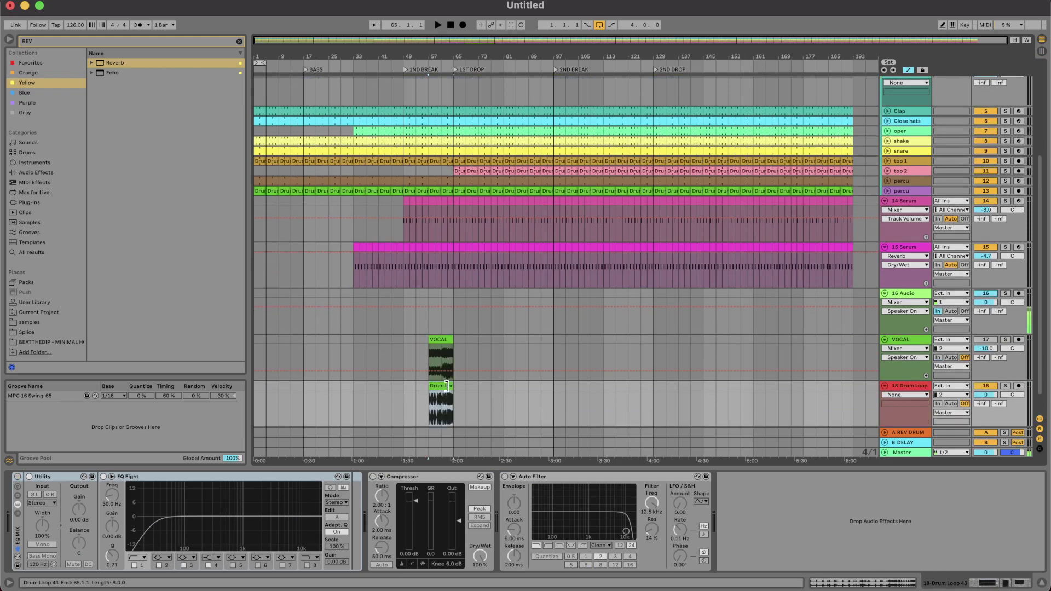
scroll(488, 163, up, 5)
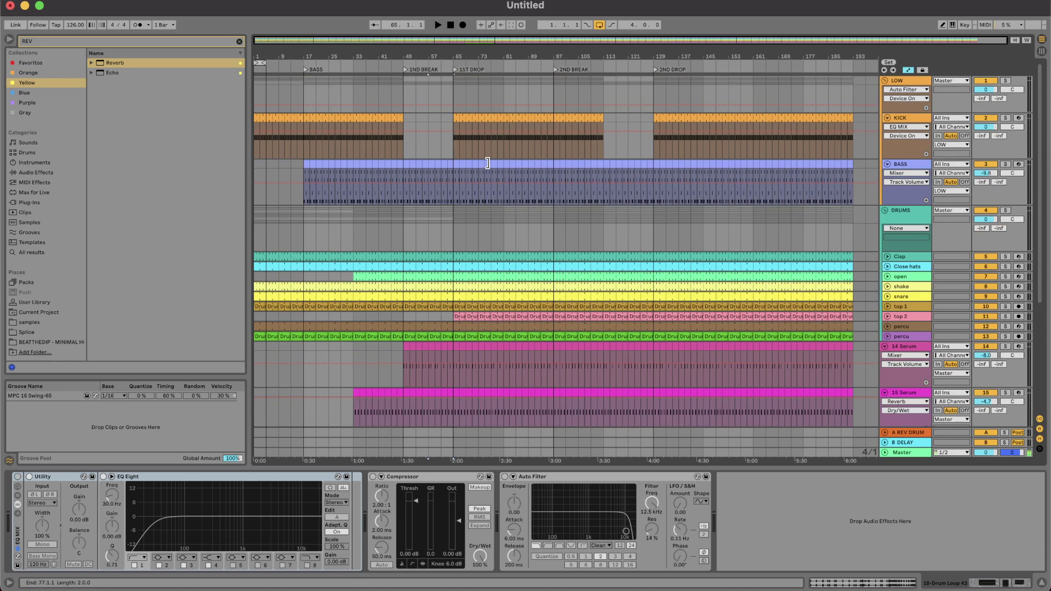
key(x)
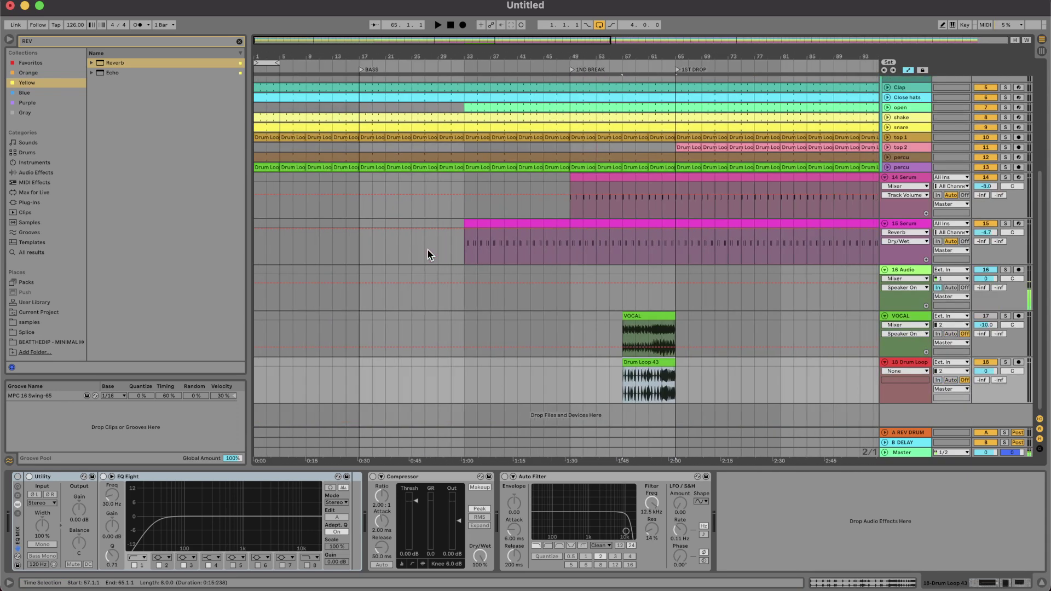
scroll(615, 345, up, 5)
key(minus)
key(minus)
key(minus)
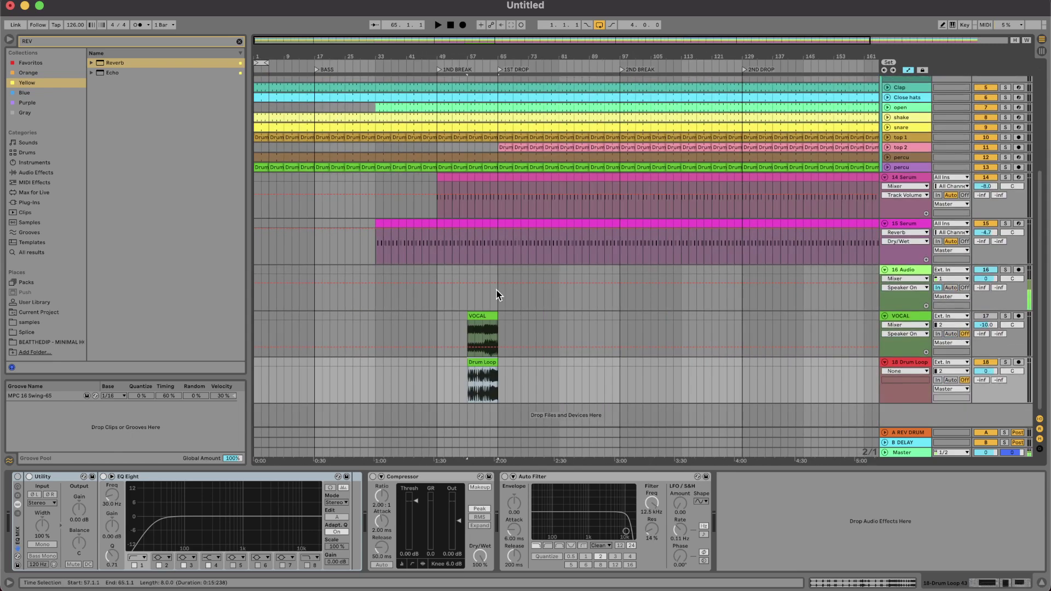
scroll(498, 296, up, 5)
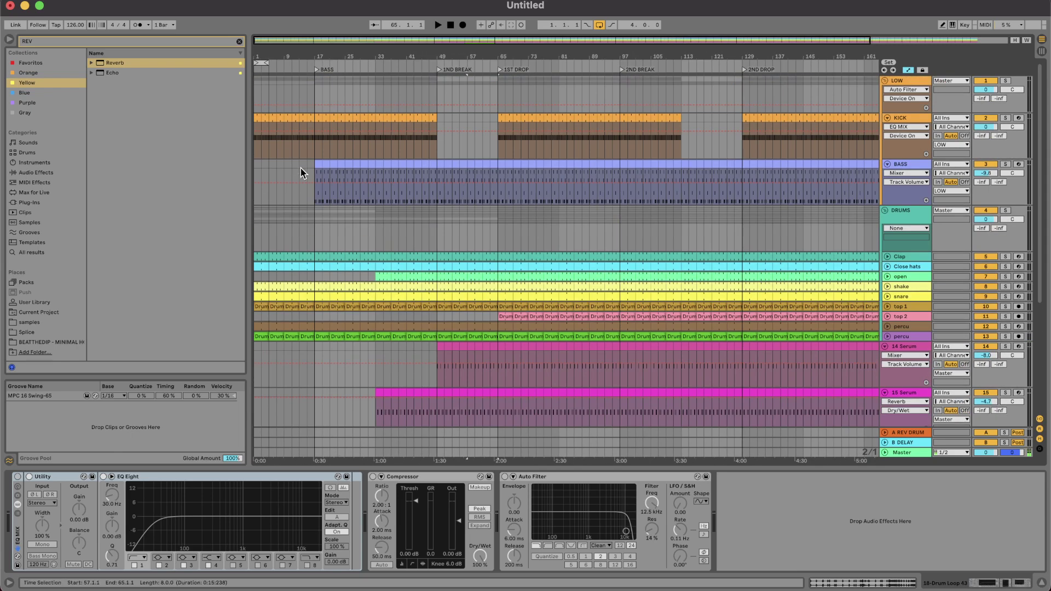
Play the intro from bar 1 and examine which drum layers sound before the BASS locator.
scroll(300, 168, down, 1)
scroll(282, 226, up, 5)
click(281, 225)
scroll(281, 226, left, 3)
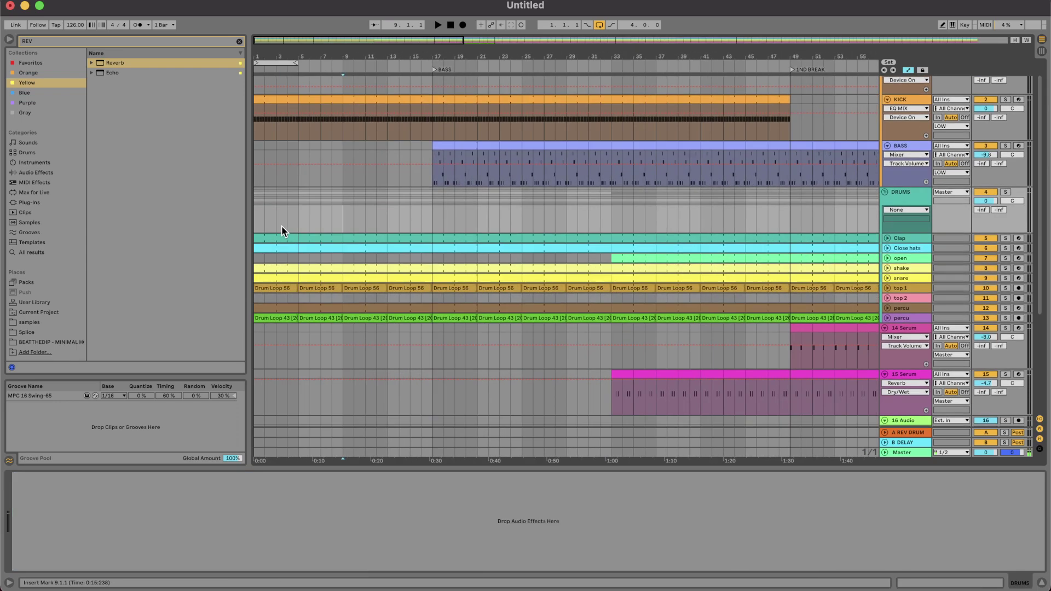
scroll(310, 175, up, 2)
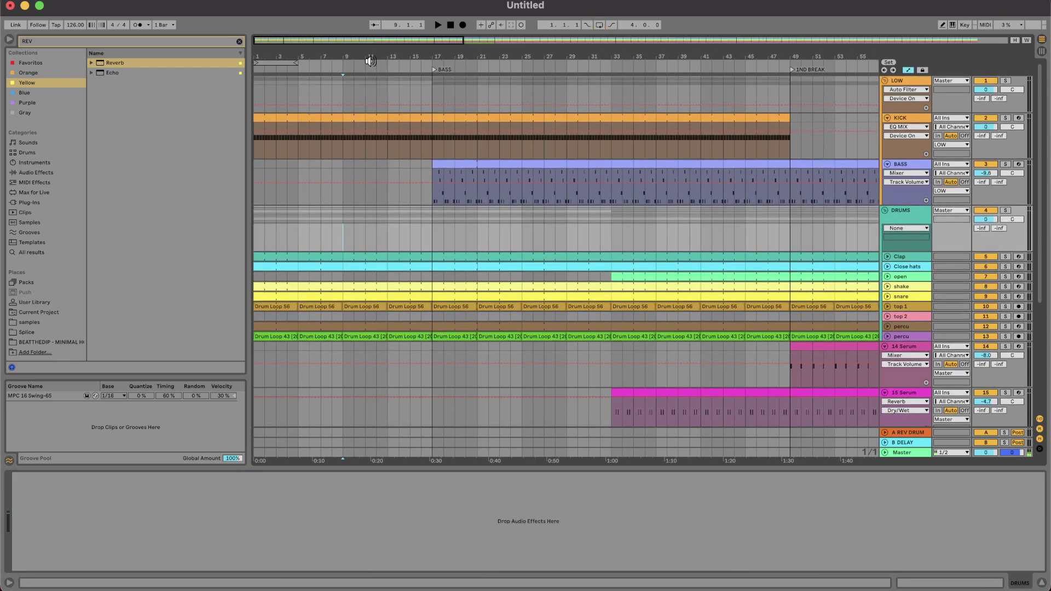
click(280, 61)
key(space)
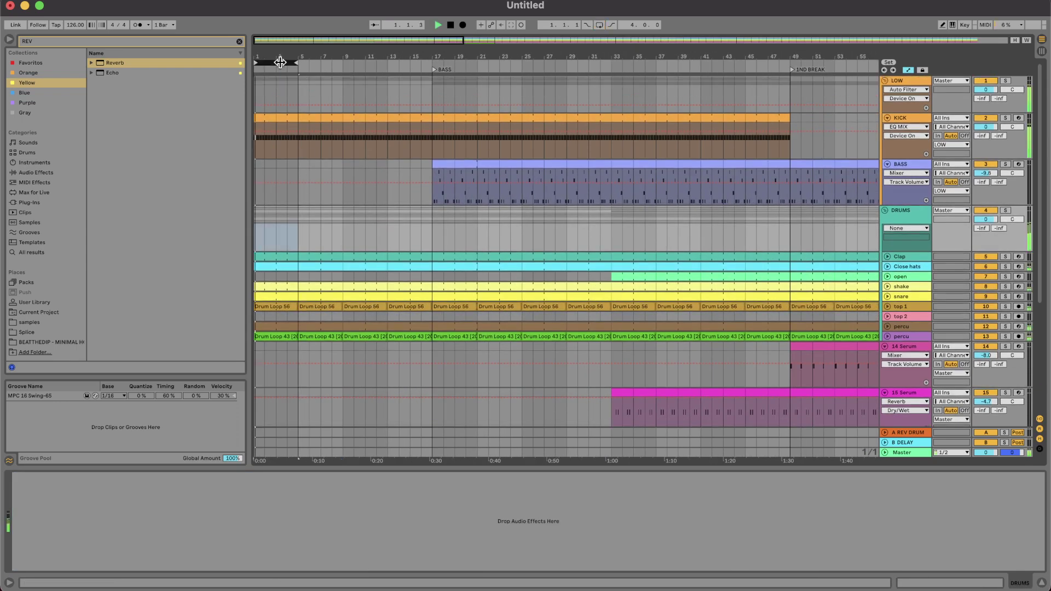
scroll(298, 138, up, 4)
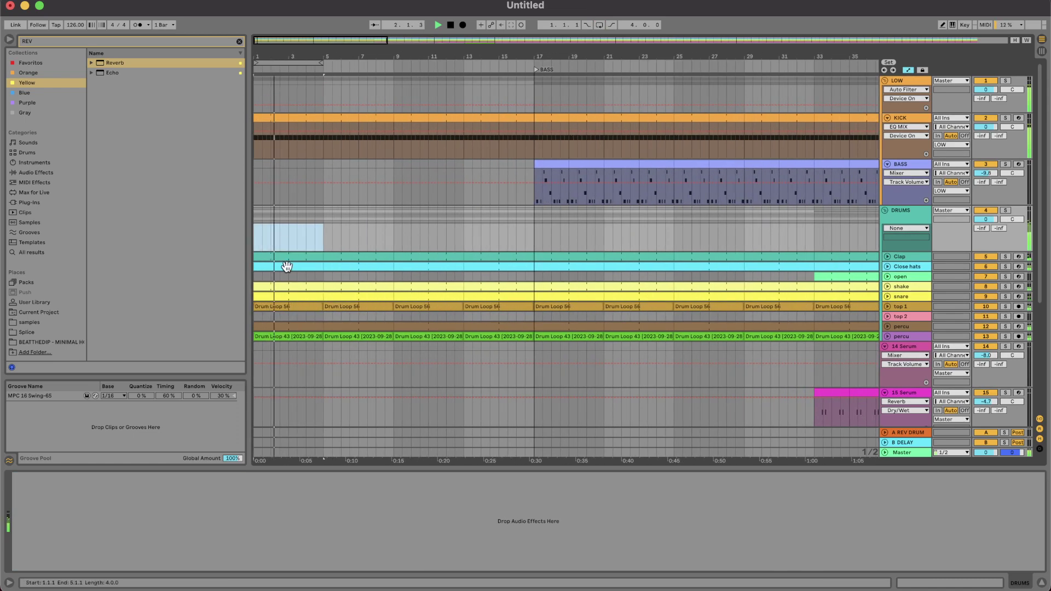
scroll(394, 224, down, 5)
scroll(408, 260, down, 2)
scroll(414, 278, up, 5)
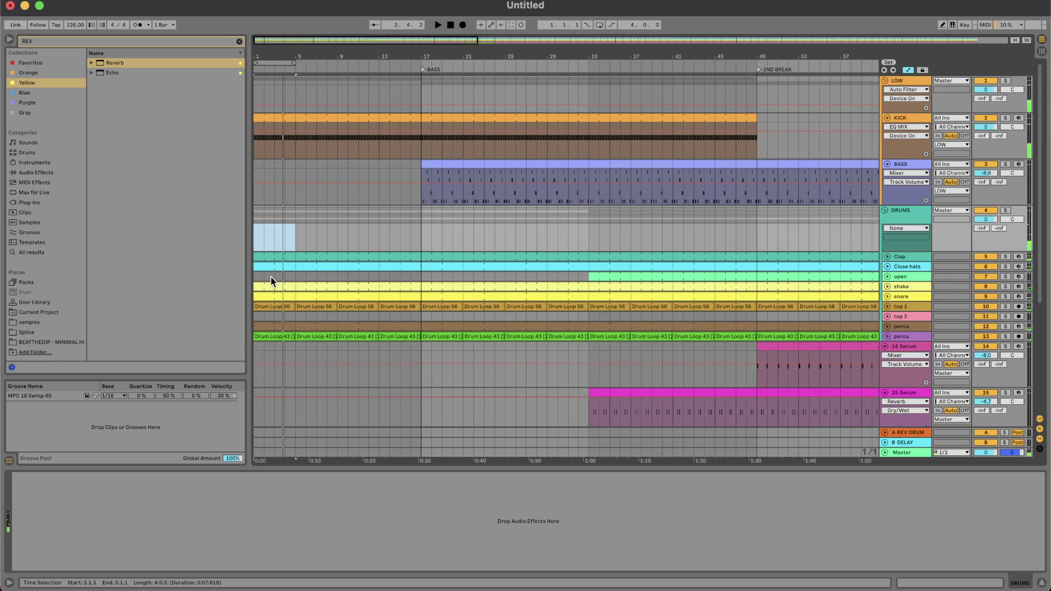
Delete the shake clip from bars 1 to 9 and the Close hats clip from bars 1 to 17, and audition the intro.
click(278, 289)
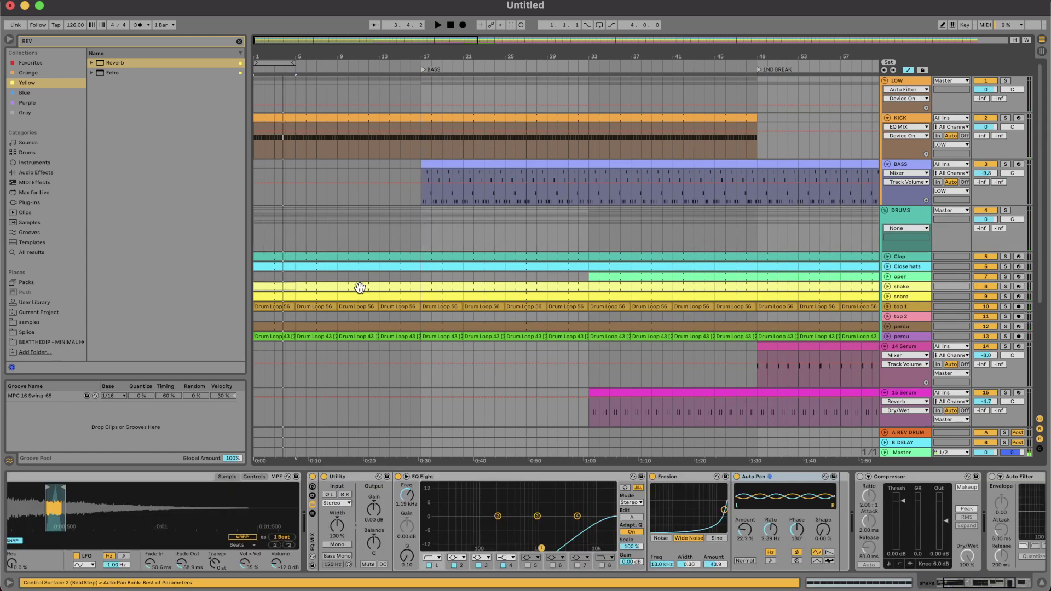
shift+click(327, 288)
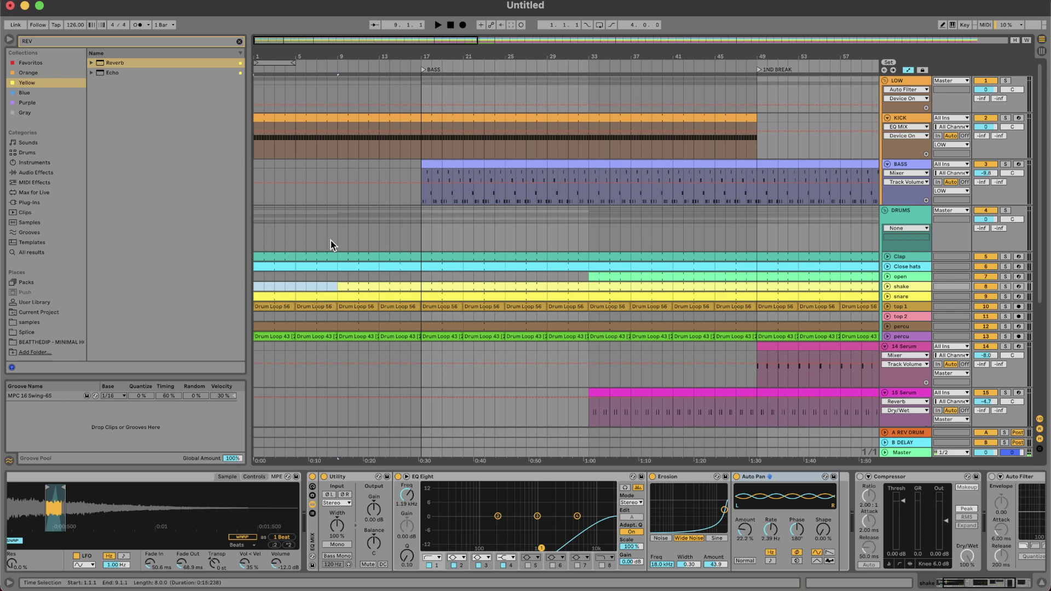
click(321, 266)
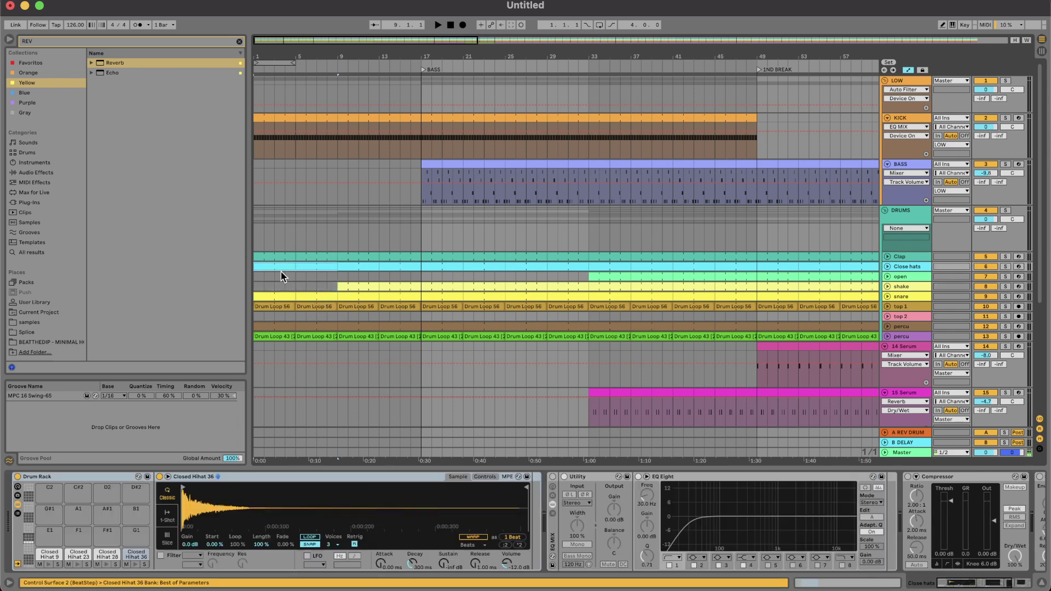
drag(320, 267, 404, 268)
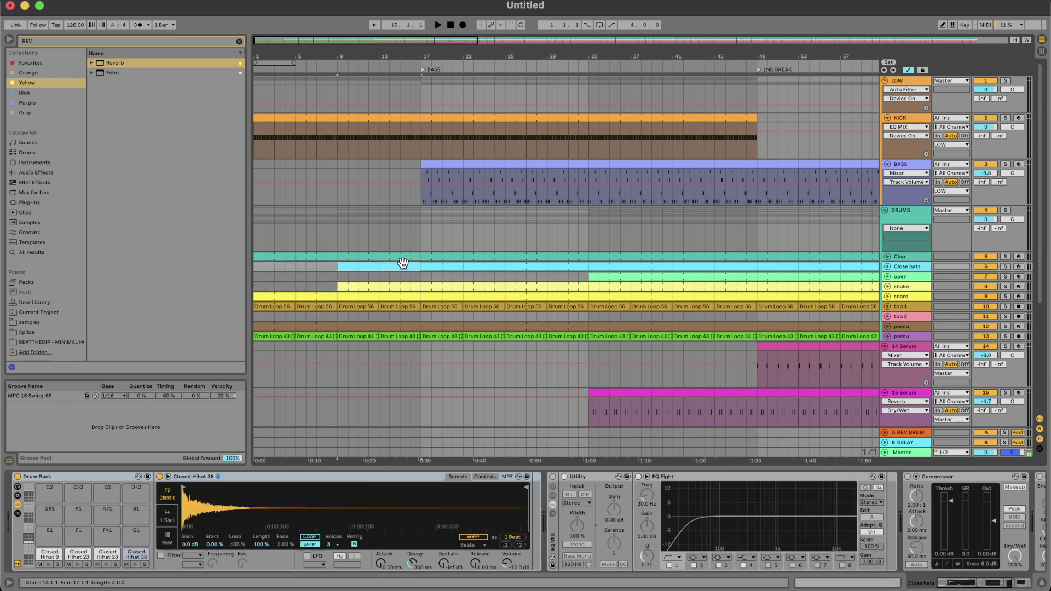
click(257, 269)
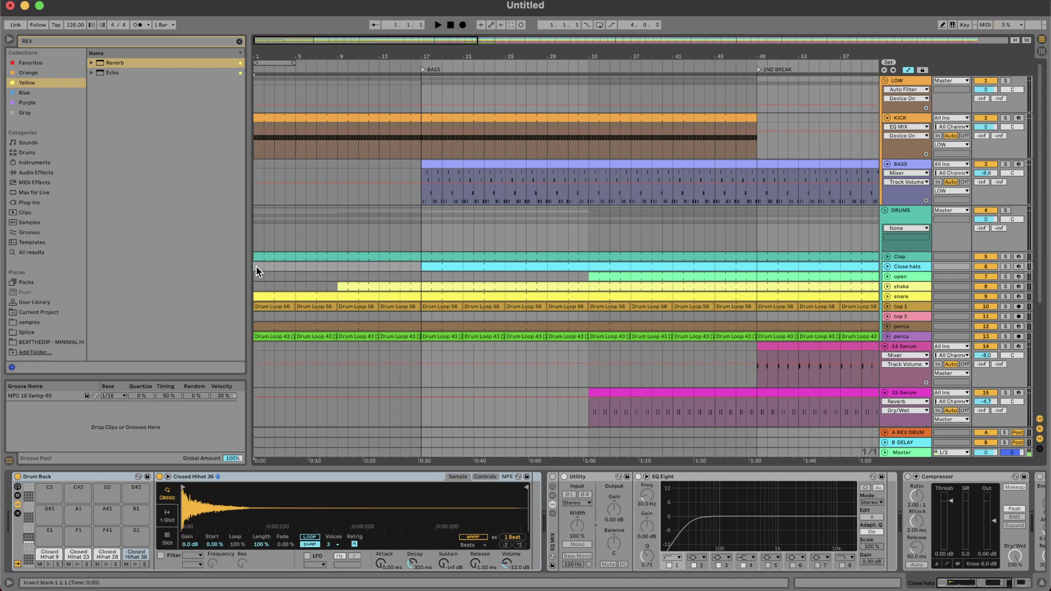
key(space)
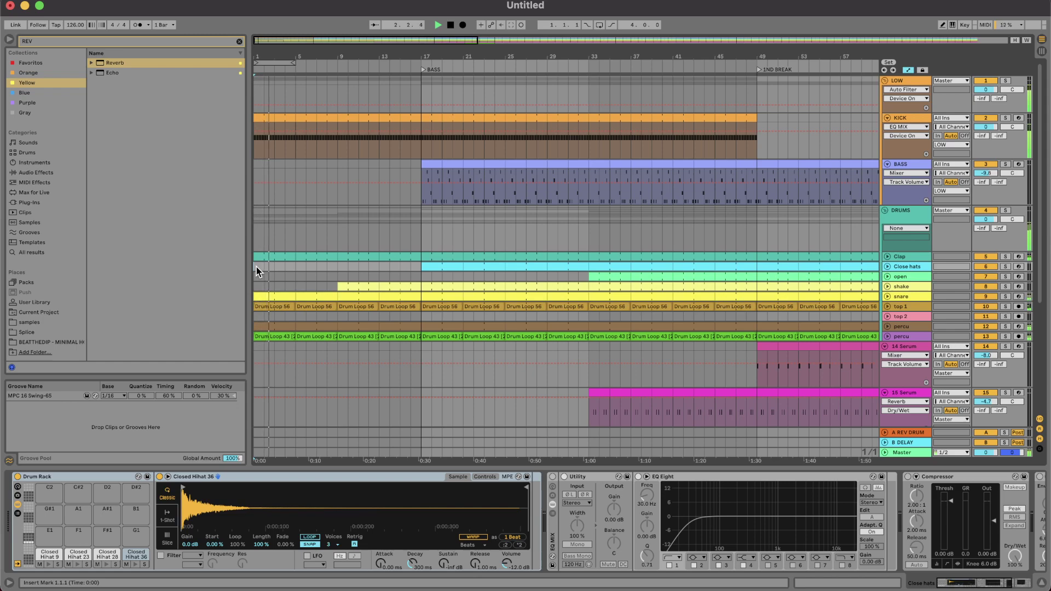
scroll(673, 383, down, 5)
key(space)
Solo the VOCAL track and audition its clip from bar 57.
scroll(772, 370, right, 5)
click(693, 339)
key(s)
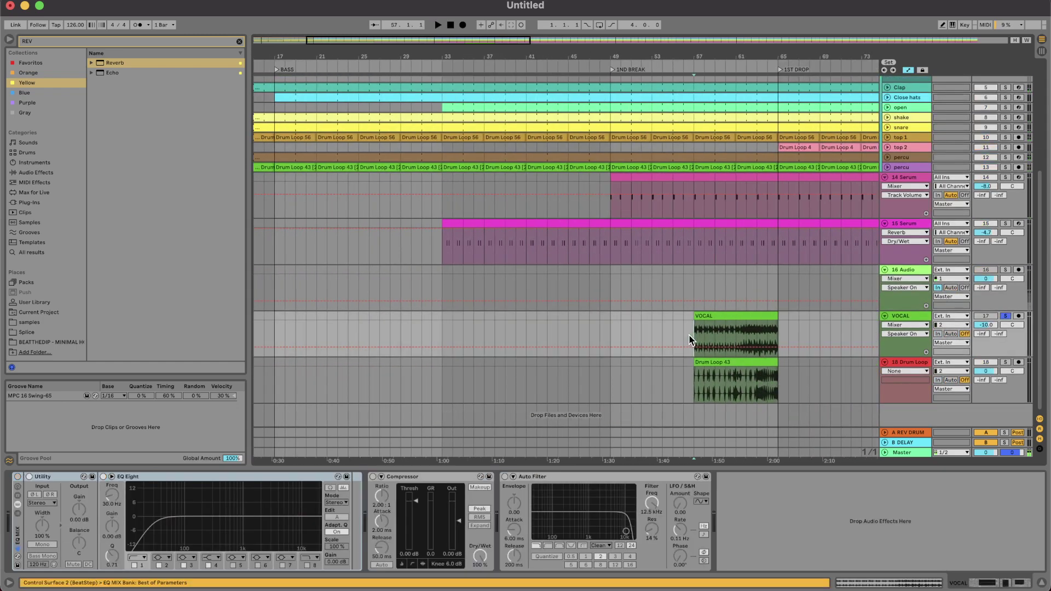
key(space)
scroll(693, 339, up, 3)
scroll(744, 339, right, 2)
Split the VOCAL clip at 64.3, just before the 1ST DROP locator, and audition the last slice.
click(761, 333)
key(space)
key(space)
scroll(761, 333, up, 5)
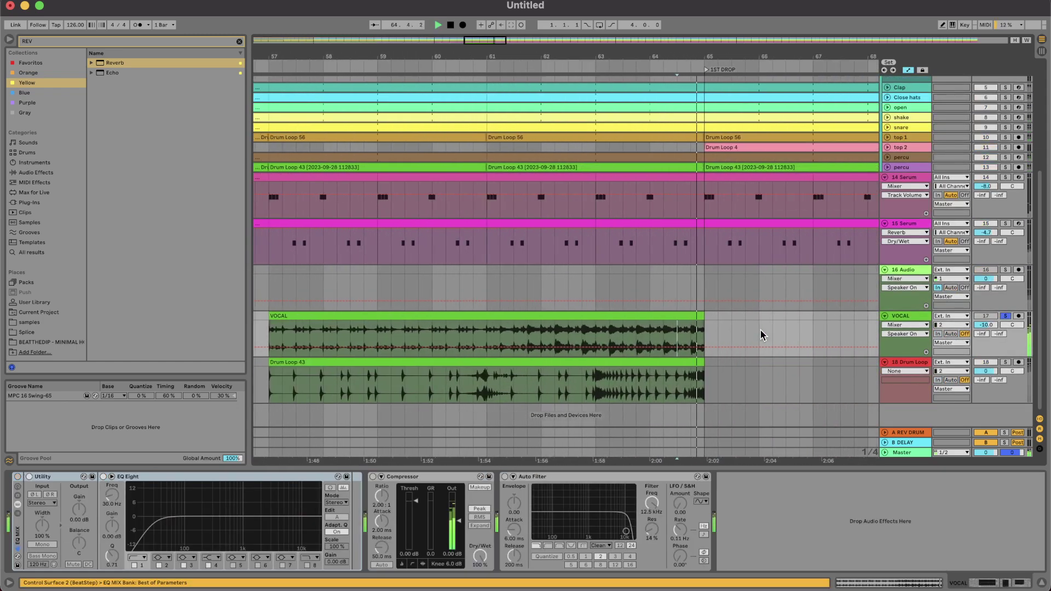
key(super+e)
key(space)
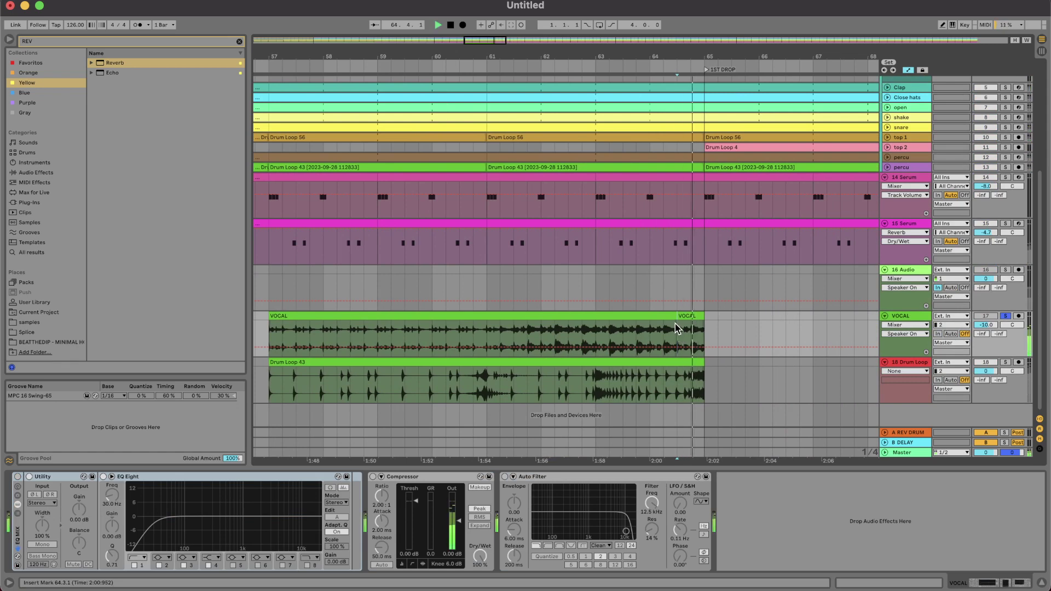
key(space)
Insert a new audio track directly below the VOCAL track and turn off the VOCAL solo.
click(906, 306)
click(906, 317)
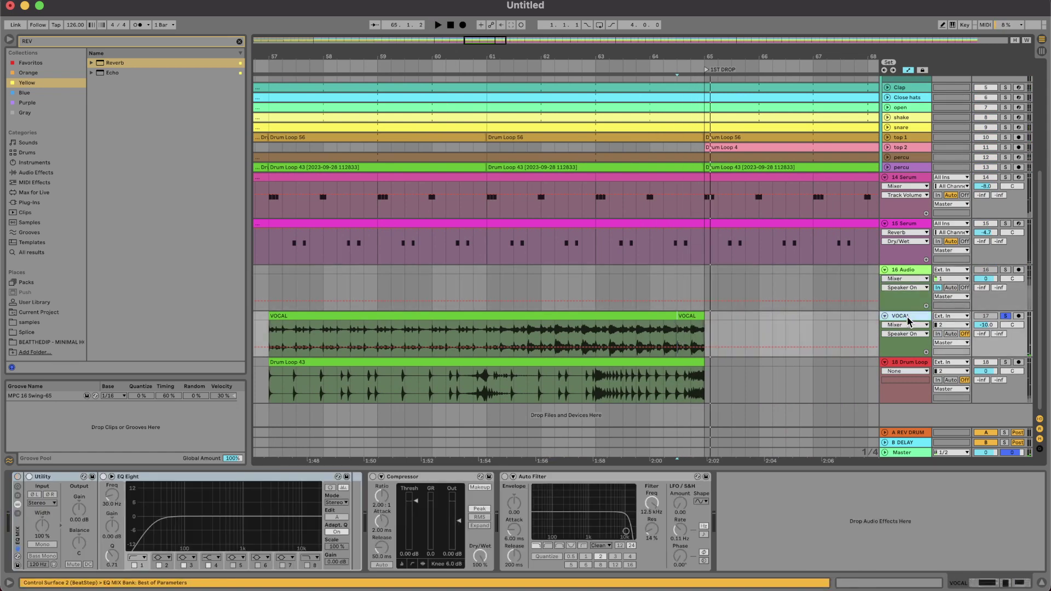
key(super+t)
scroll(675, 336, down, 3)
scroll(729, 345, left, 3)
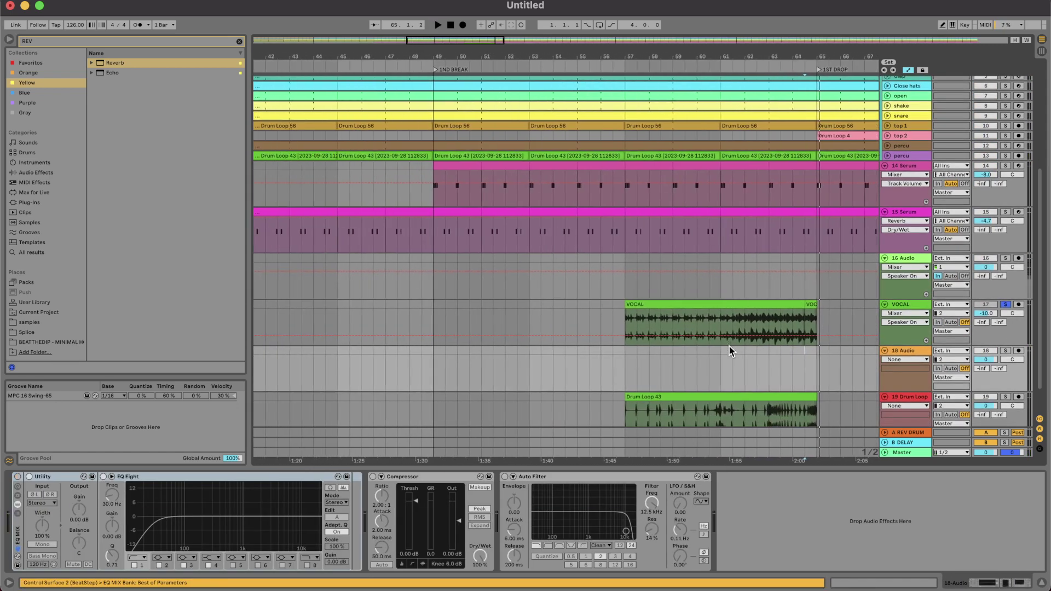
click(707, 373)
key(space)
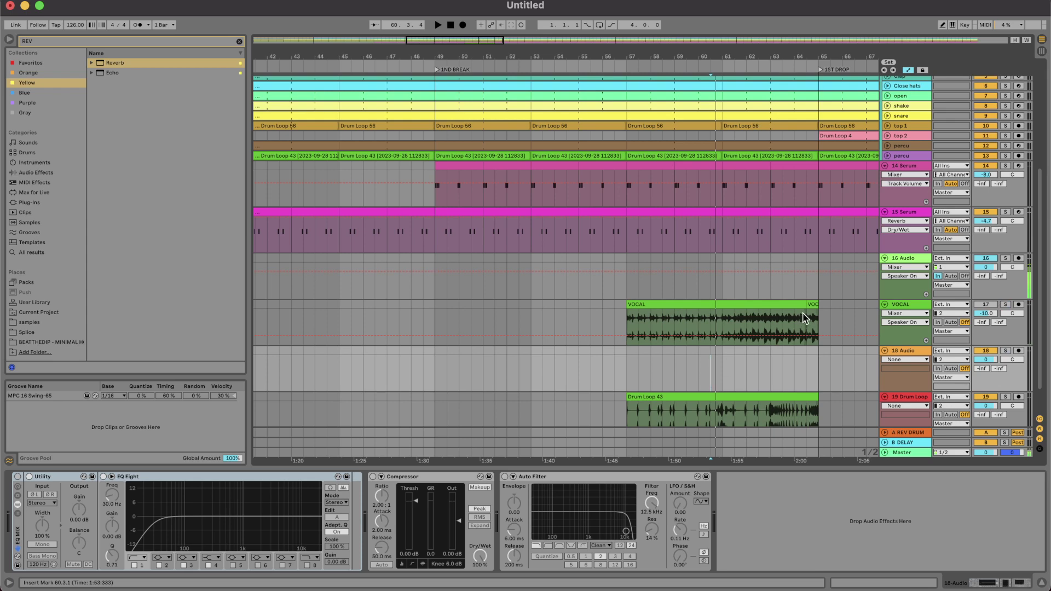
scroll(812, 307, down, 6)
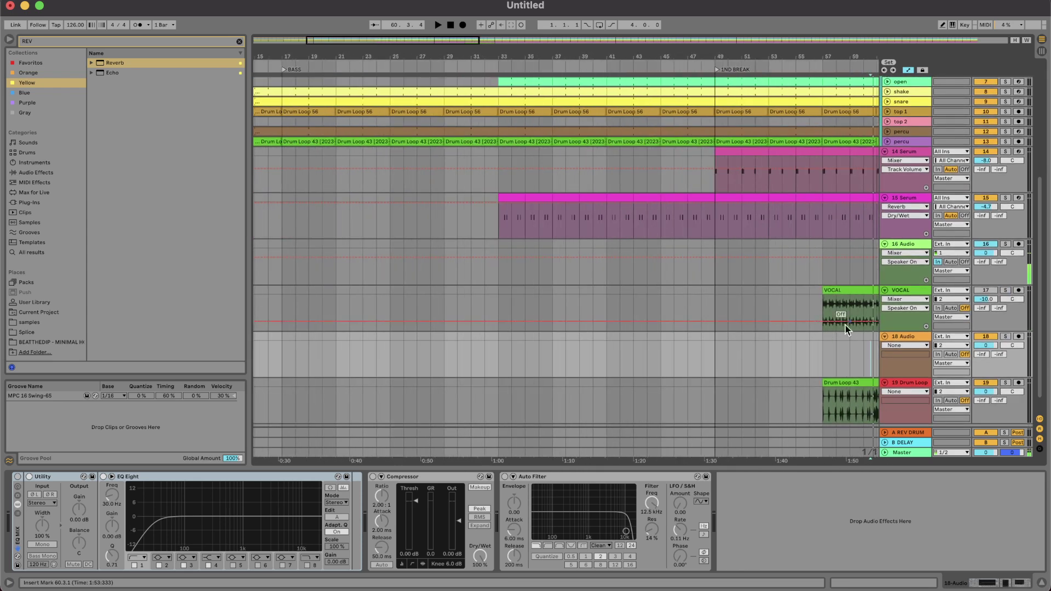
Copy the last VOCAL slice before the 1ST DROP locator to bar 1 on the new audio track.
click(835, 296)
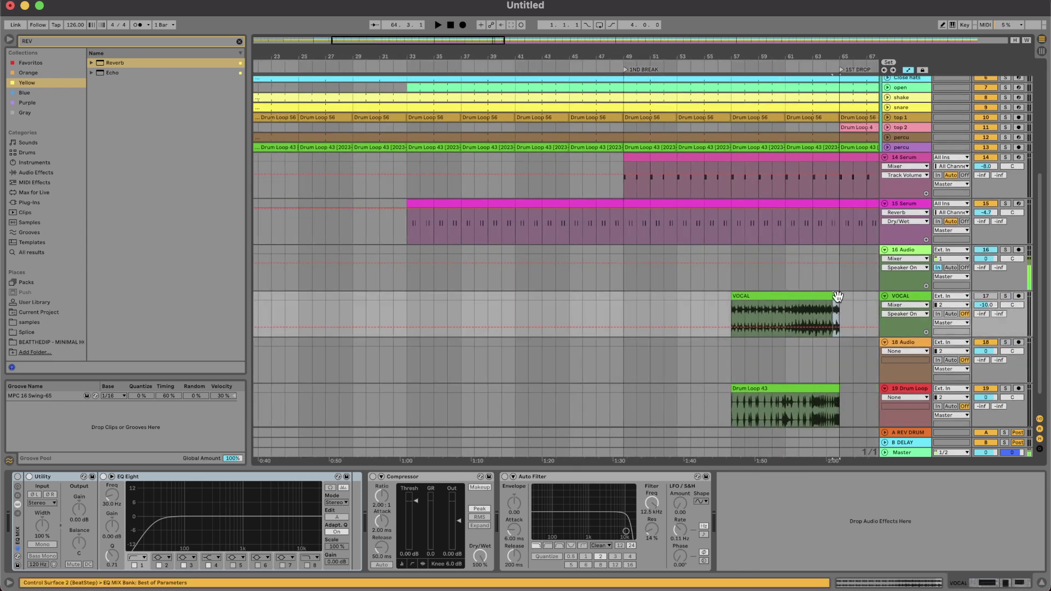
scroll(837, 296, left, 10)
click(255, 338)
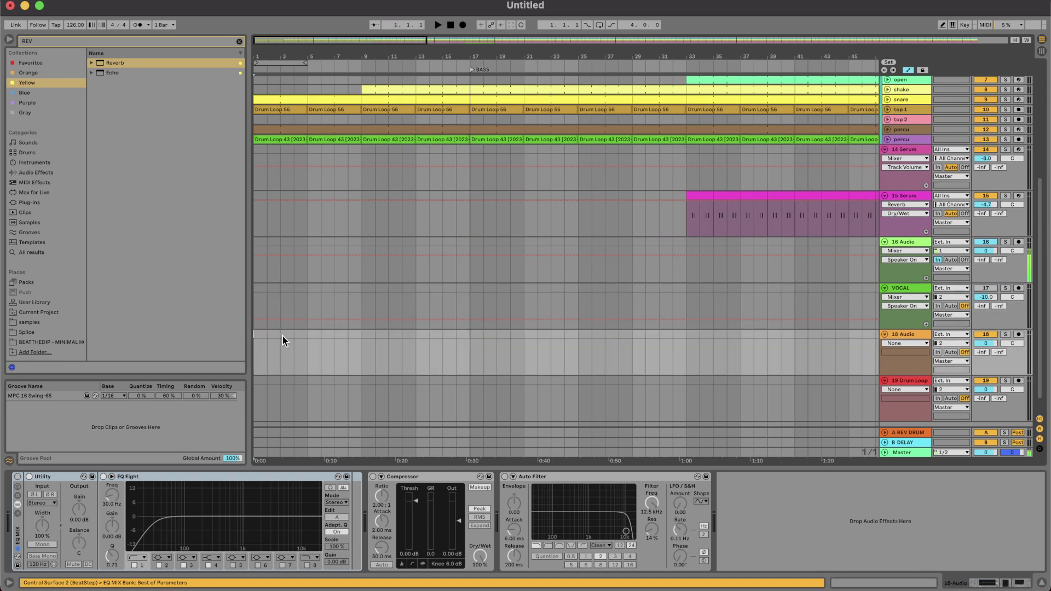
scroll(282, 336, up, 4)
key(super+v)
Shorten the copied VOCAL slice to one beat starting at bar 1 and audition it in solo.
scroll(264, 327, up, 5)
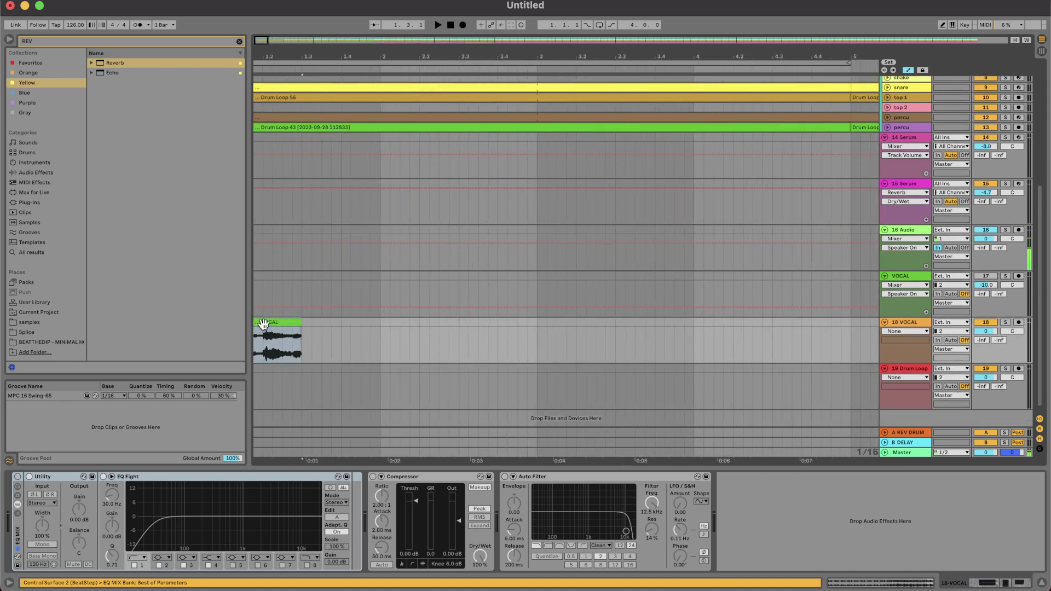
scroll(264, 328, left, 1)
mouse_move(255, 316)
mouse_down()
mouse_move(307, 316)
mouse_move(270, 316)
mouse_up()
key(space)
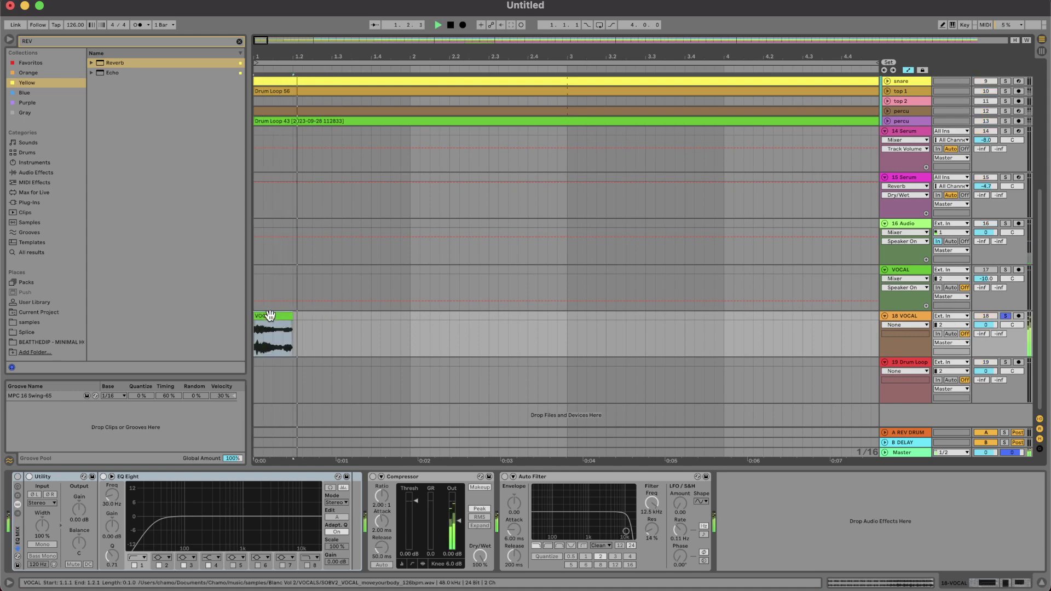
key(space)
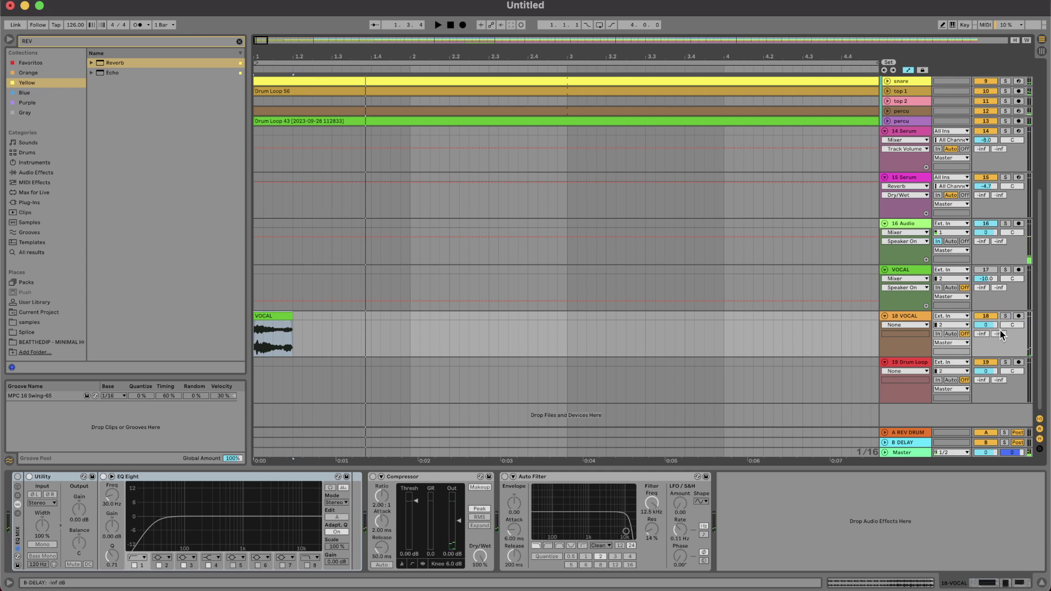
Enable the EQ MIX rack on the 18 VOCAL track and set the EQ Eight low-cut frequency to 177 Hz.
click(17, 477)
click(104, 497)
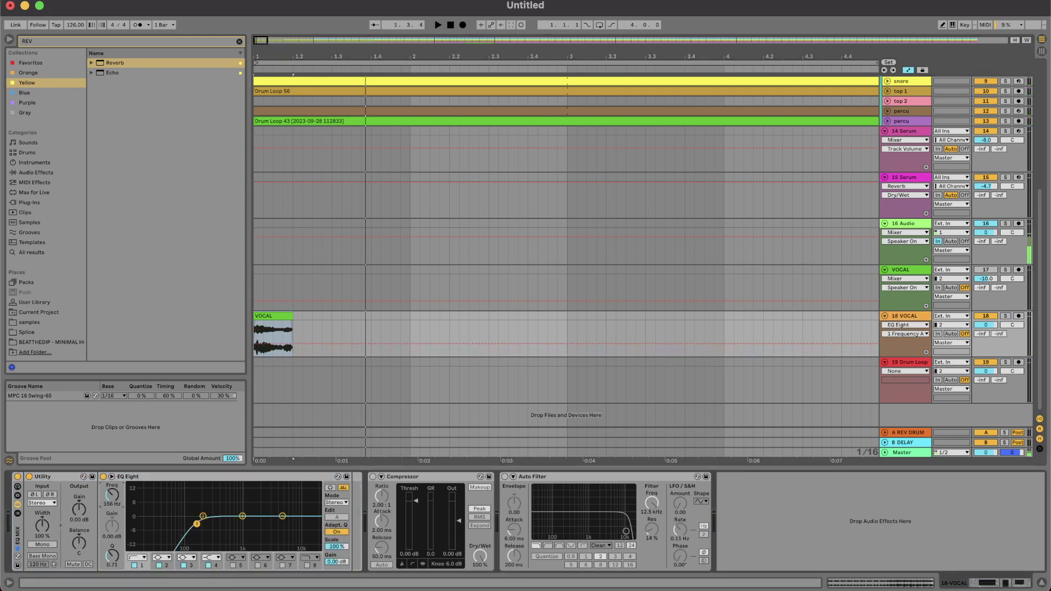
Search the browser for ECHO and place the Modulated Delay preset Liqourice Whip after EQ Eight on the 18 VOCAL track.
click(49, 41)
text(D)
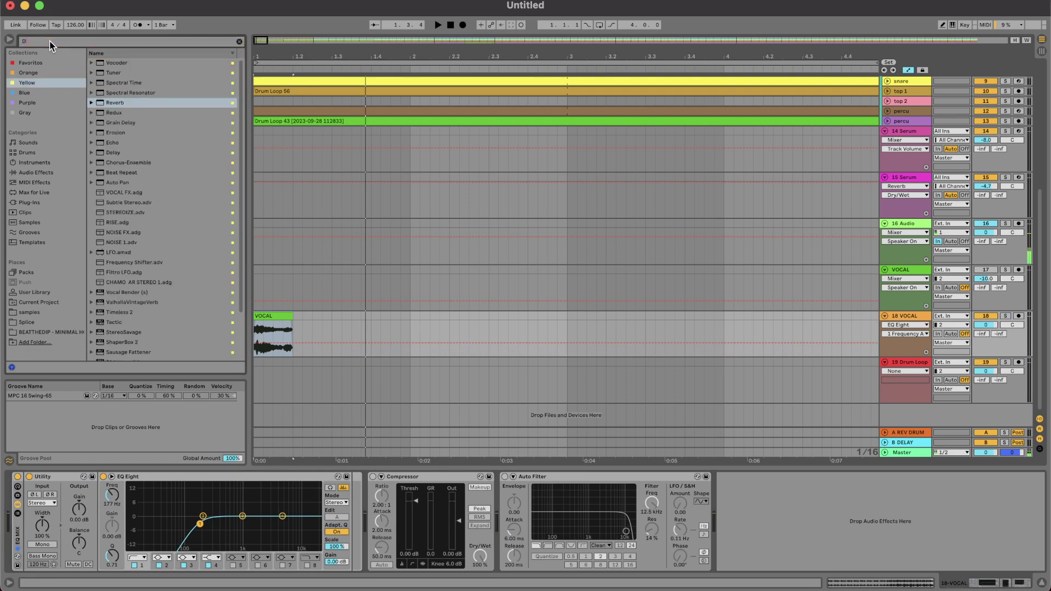
text(ECHO)
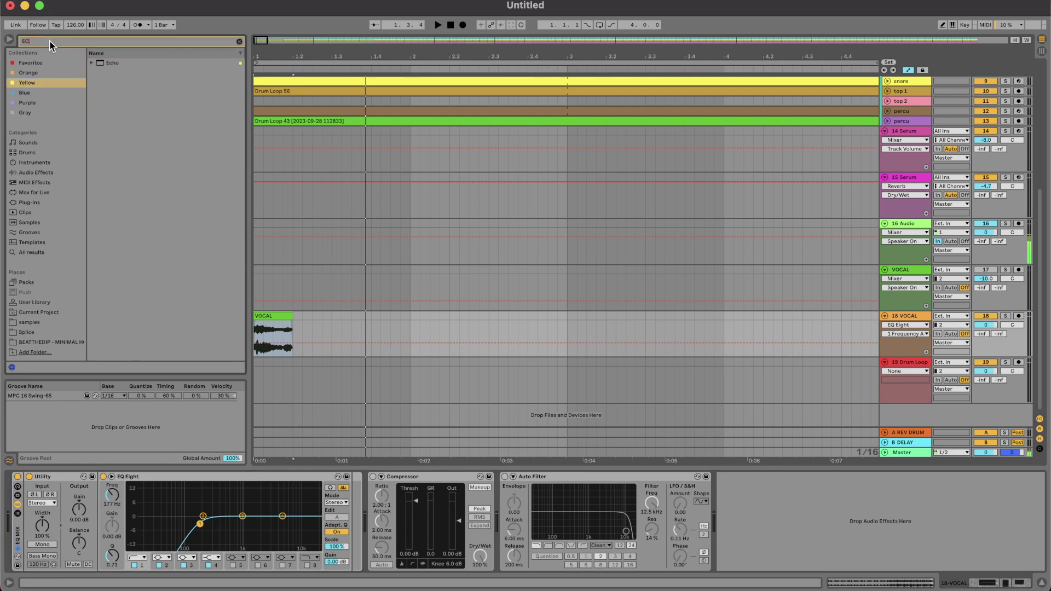
click(91, 63)
click(127, 121)
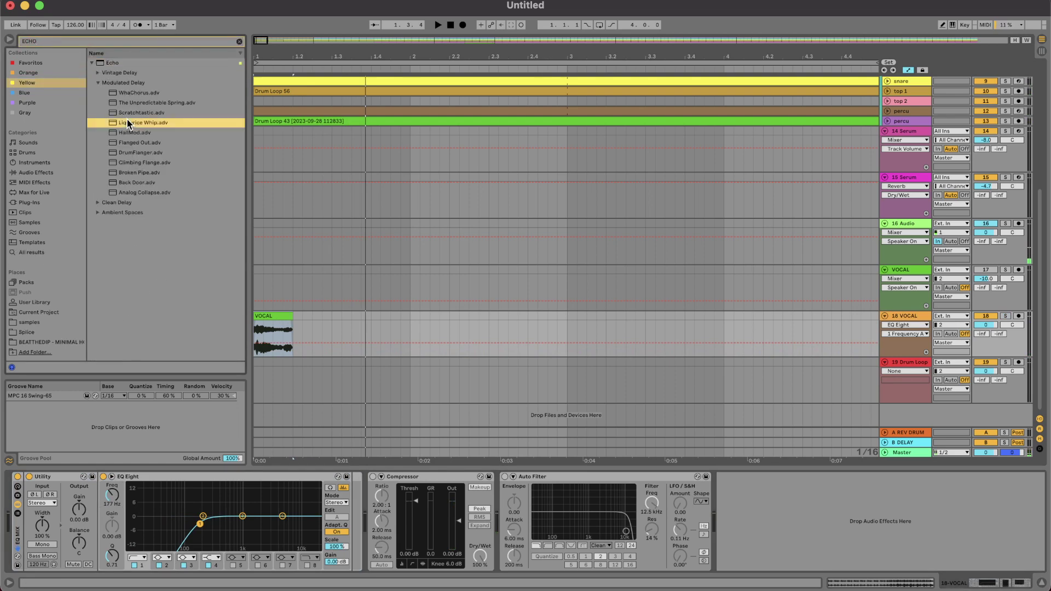
drag(127, 120, 263, 498)
drag(335, 512, 345, 511)
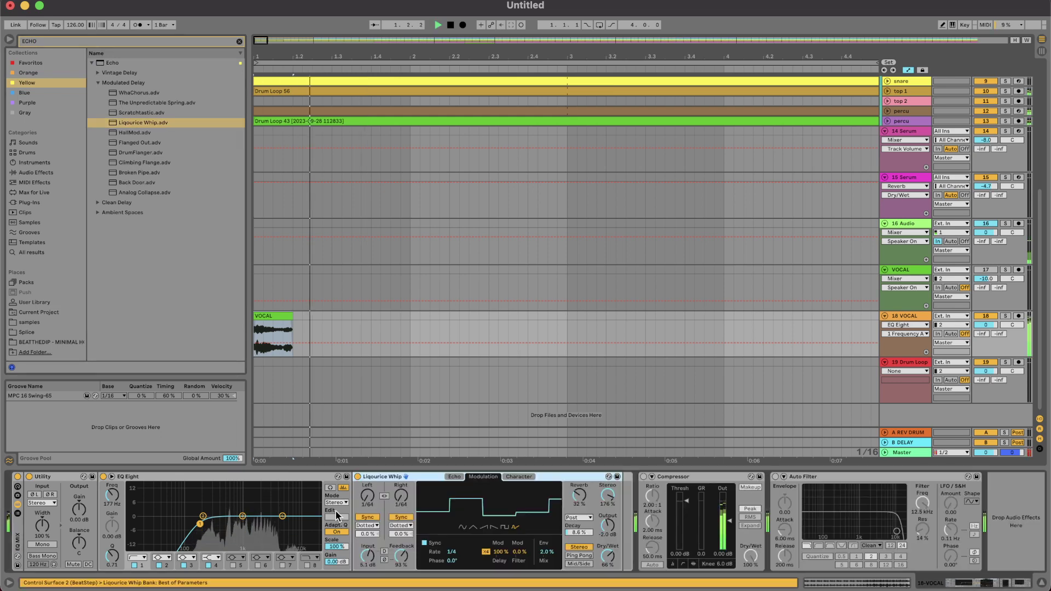
Lower the 18 VOCAL track volume to -27.5 dB and audition the echoed slice.
drag(986, 323, 985, 329)
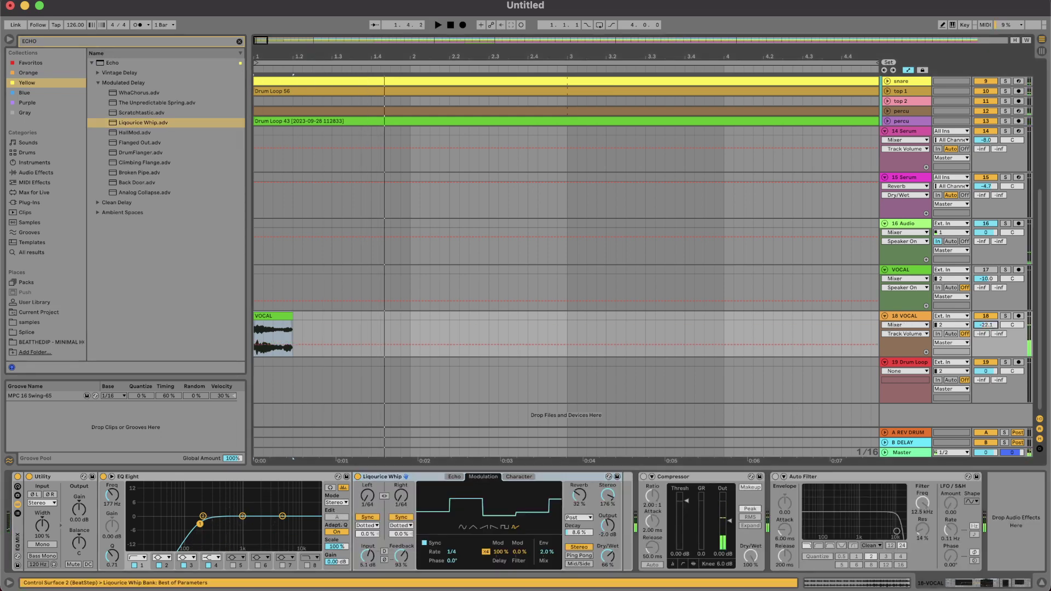
key(space)
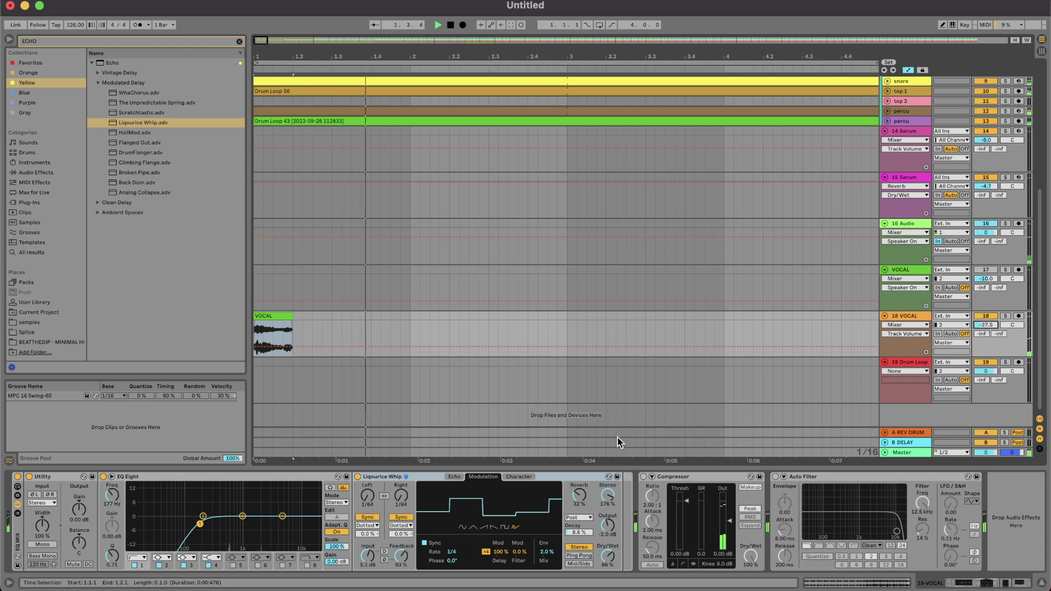
scroll(357, 321, down, 5)
key(space)
key(space)
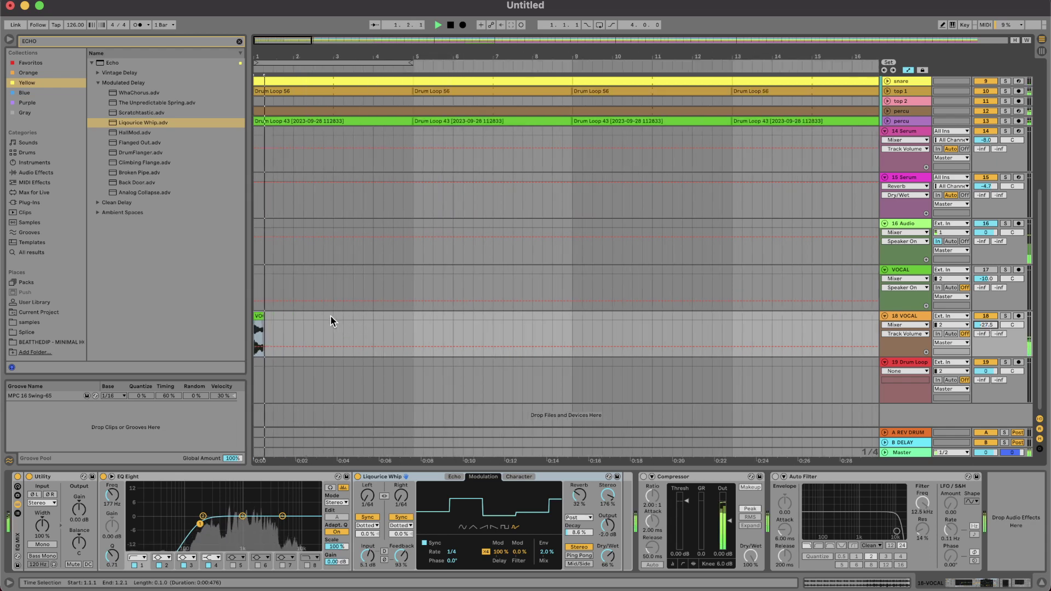
Reduce the Liqourice Whip echo feedback to about 88 % while auditioning the slice in solo.
drag(402, 556, 401, 588)
key(space)
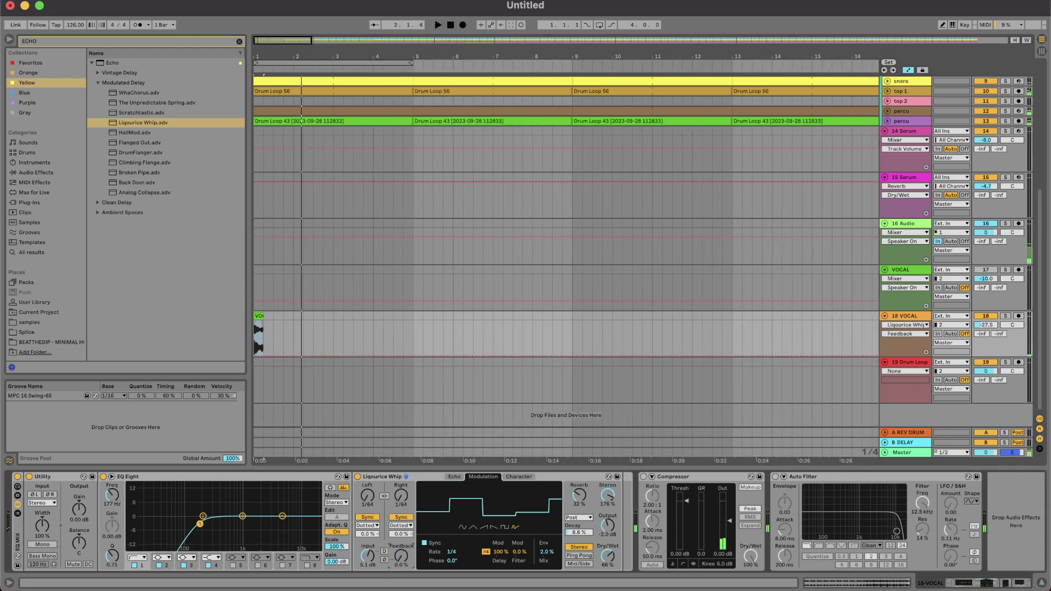
key(space)
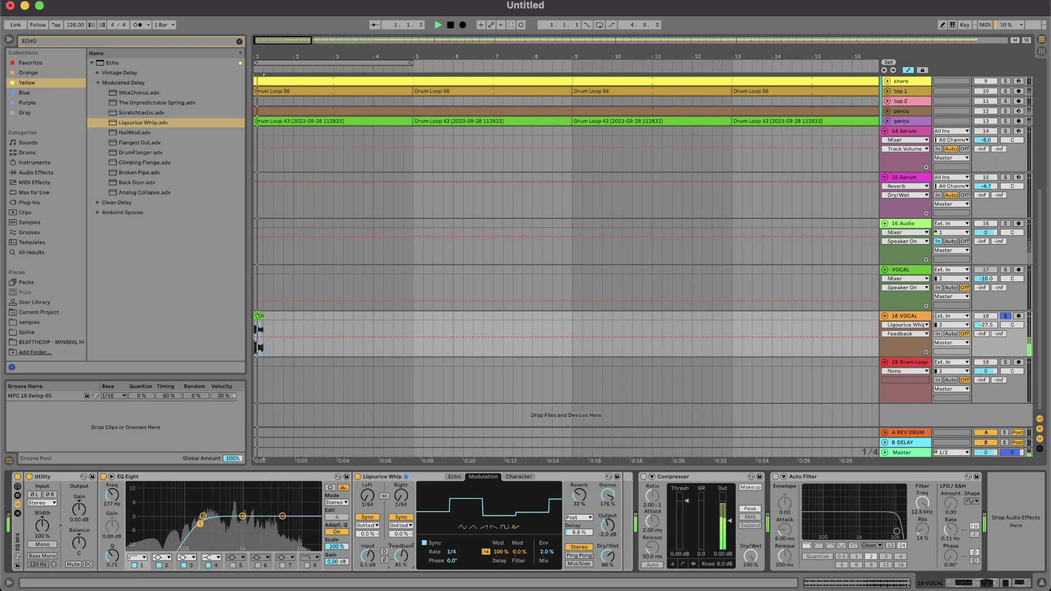
key(space)
key(space)
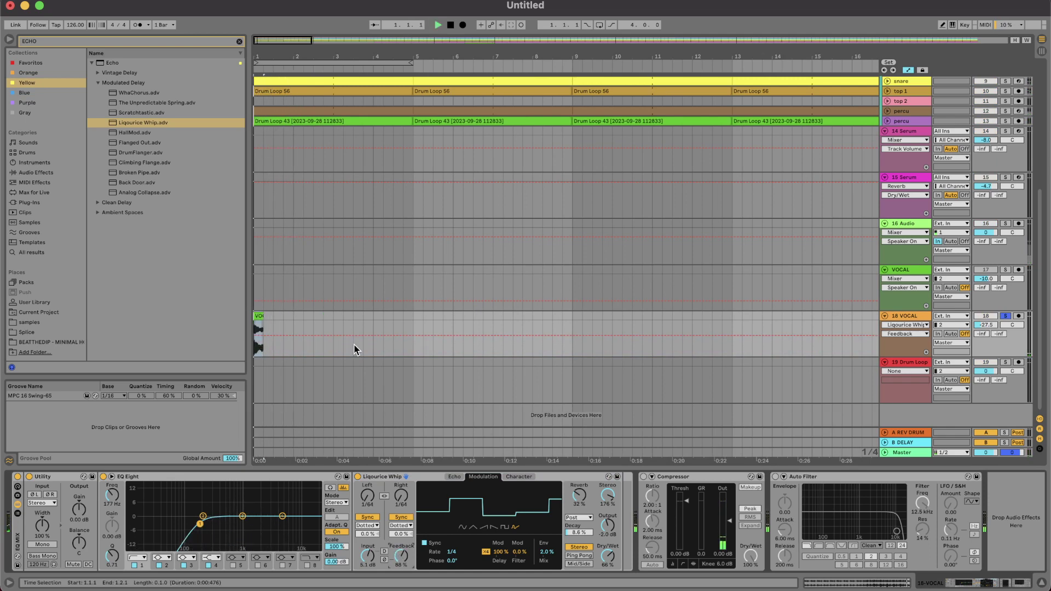
Duplicate bars 1 to 3 of the 18 VOCAL track so the vocal slice repeats at bar 3.
click(328, 318)
drag(319, 314, 192, 321)
key(super+d)
scroll(419, 335, down, 5)
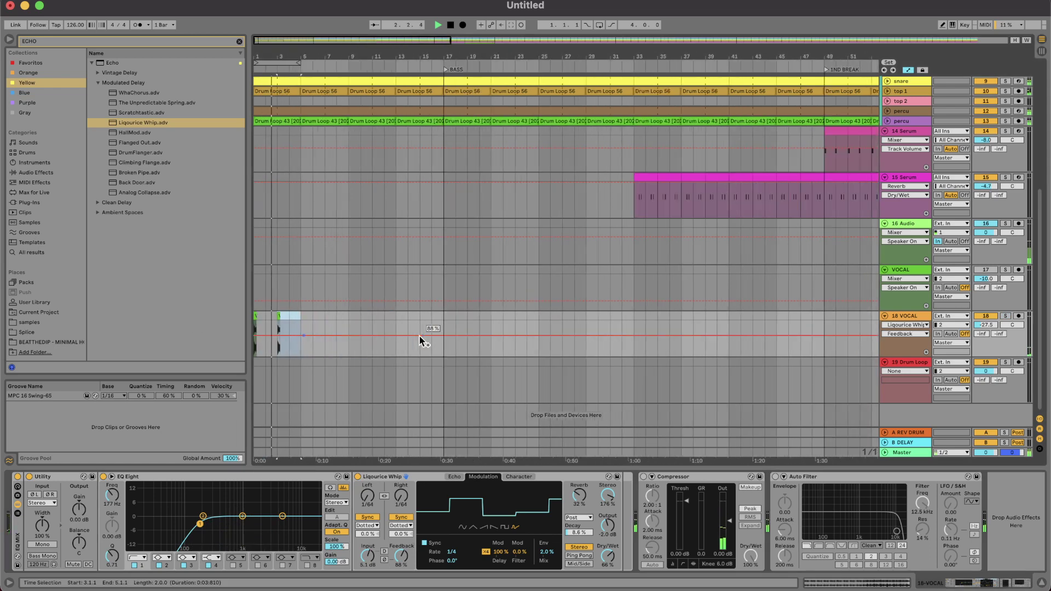
Lower the 18 VOCAL track volume to -32.5 dB and collapse its EQ Eight device.
drag(983, 326, 983, 330)
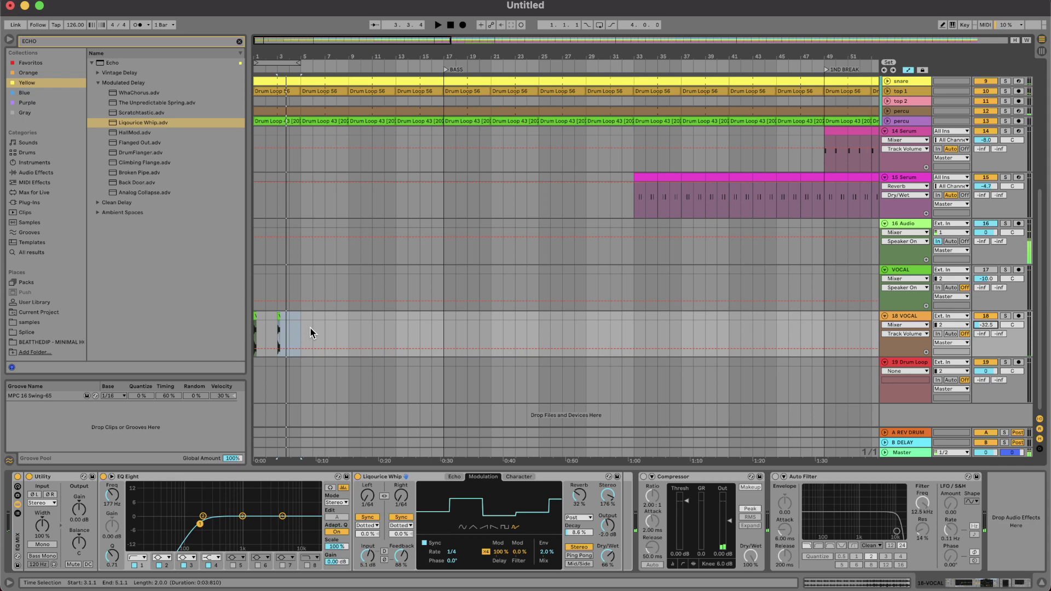
double_click(317, 479)
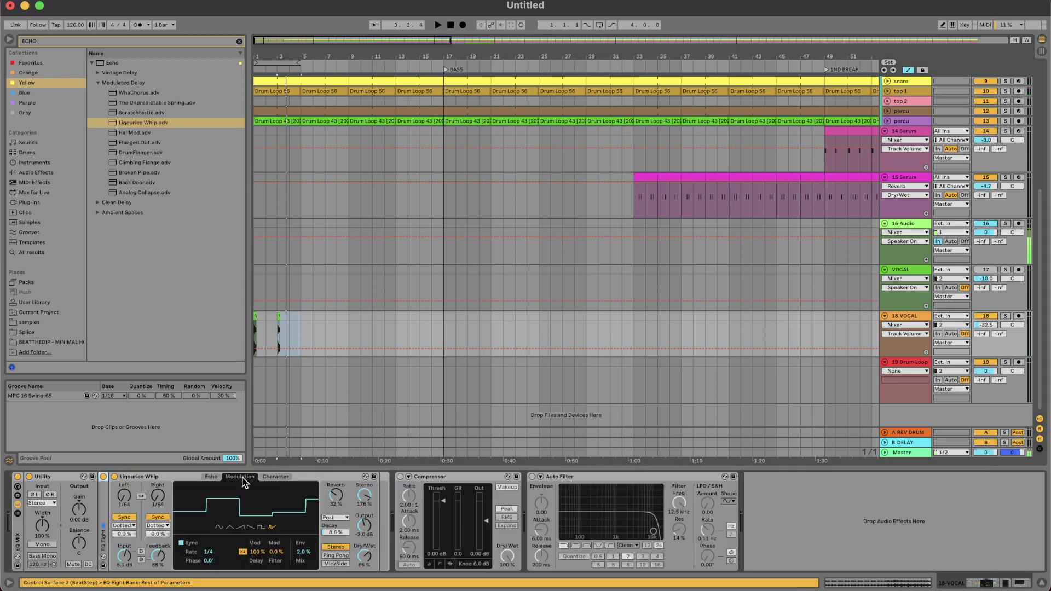
double_click(181, 480)
double_click(112, 517)
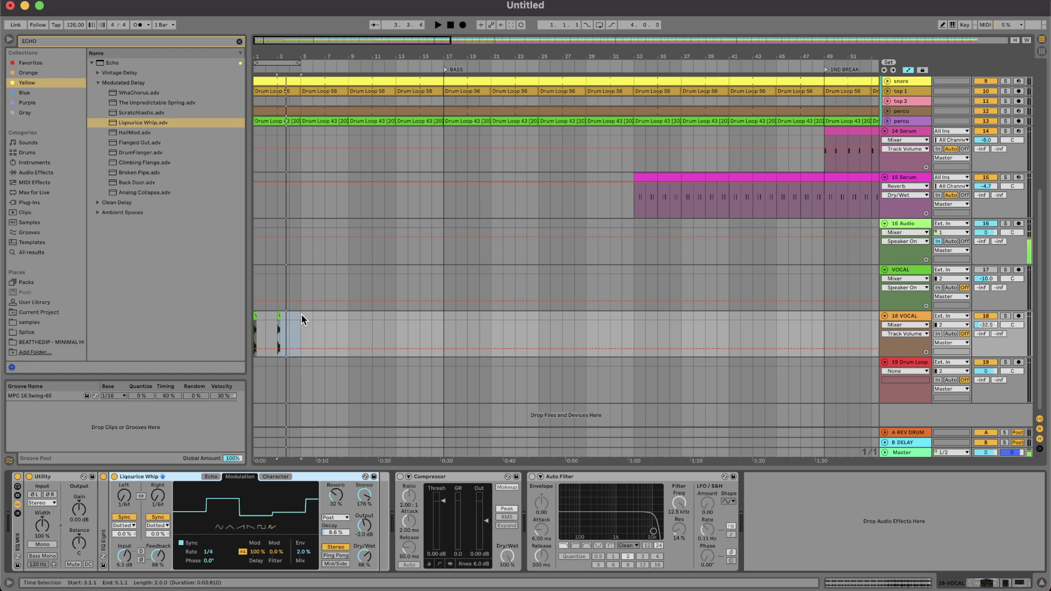
Duplicate the opening slices on the 18 VOCAL track so the slice repeats every two bars up to bar 65.
drag(301, 316, 245, 315)
key(super+d)
key(super+d)
key(super+d)
key(super+d)
key(super+d)
key(super+d)
key(super+d)
key(super+d)
key(super+d)
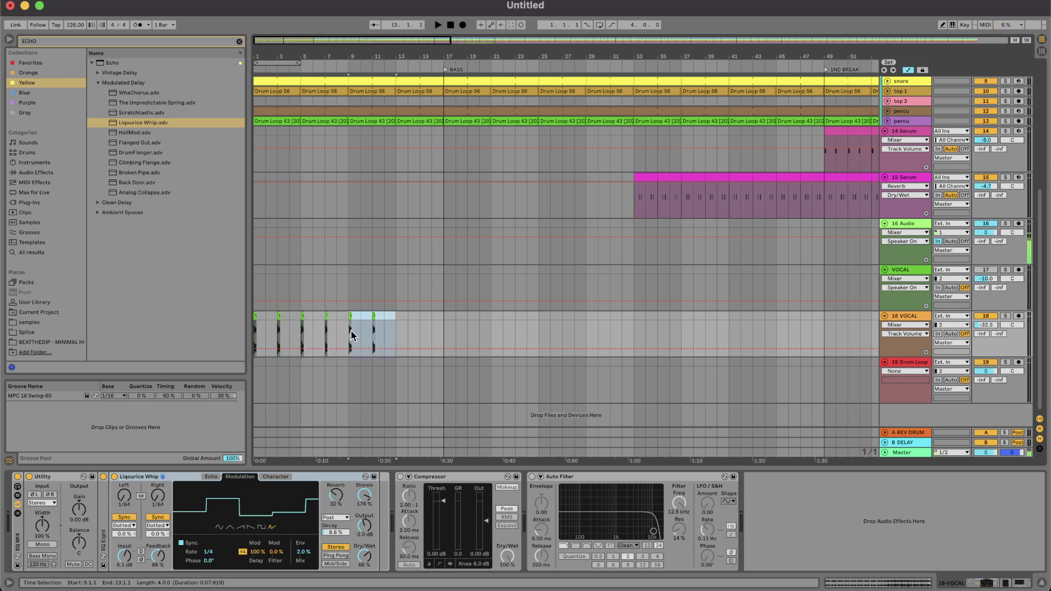
key(minus)
key(minus)
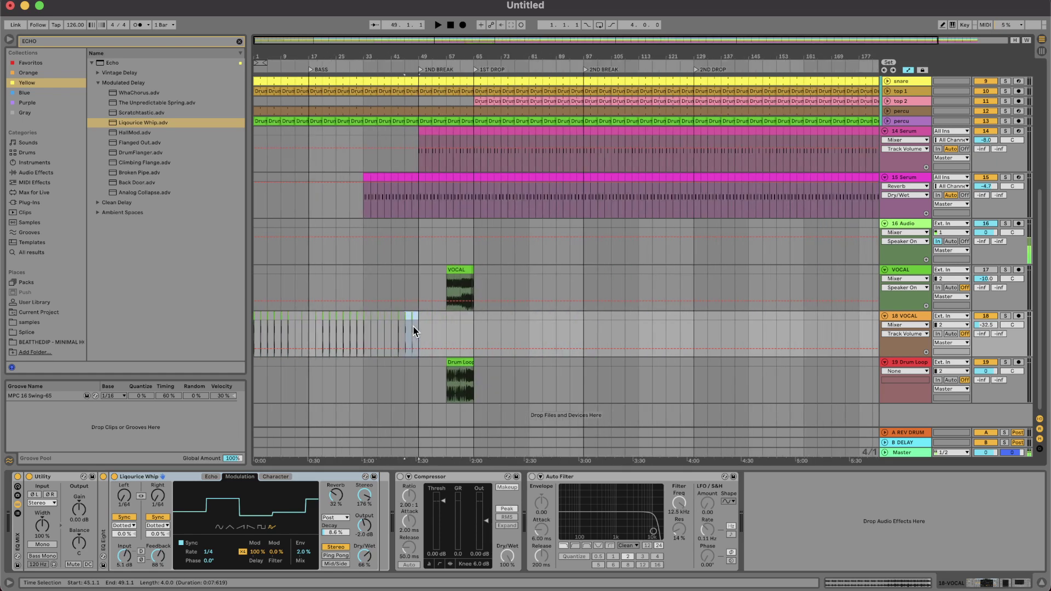
key(super+d)
key(super+d)
key(super+d)
key(super+d)
key(plus)
key(plus)
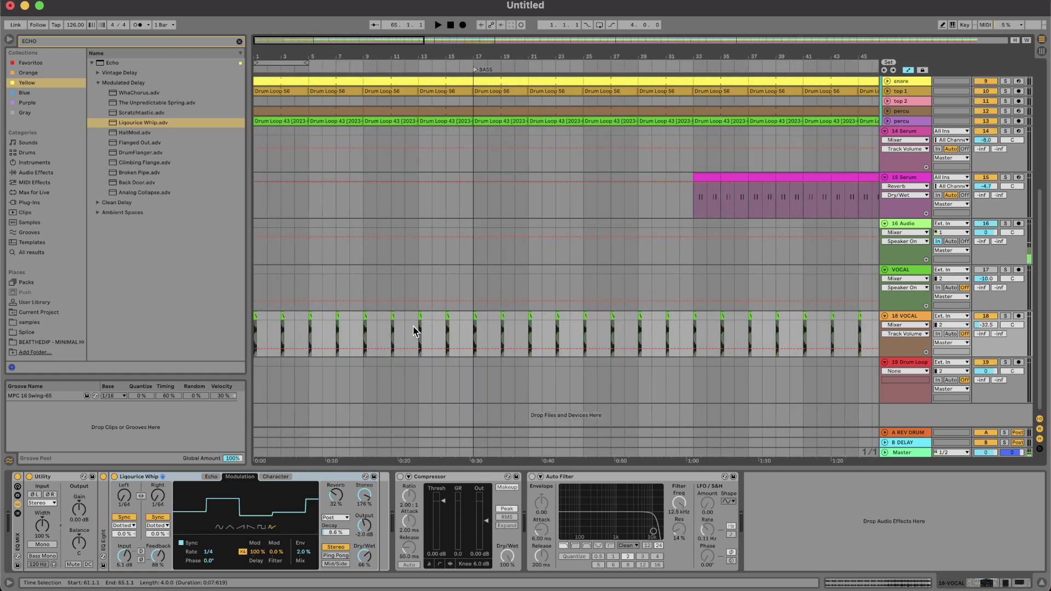
Play the arrangement from bar 1 and remove the kick from bar 16, just before the BASS section.
click(257, 318)
key(space)
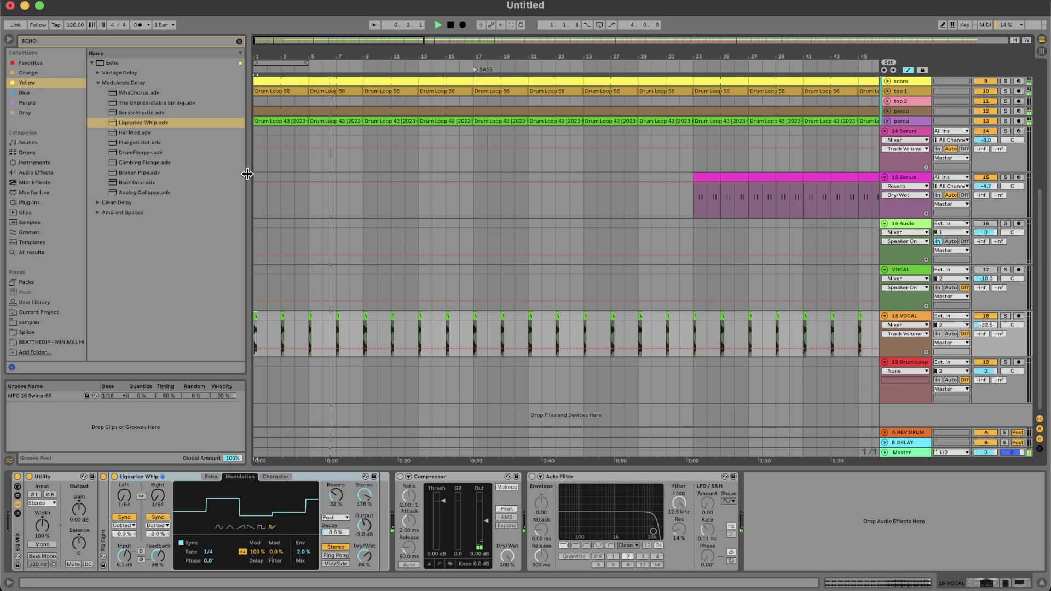
scroll(401, 192, up, 10)
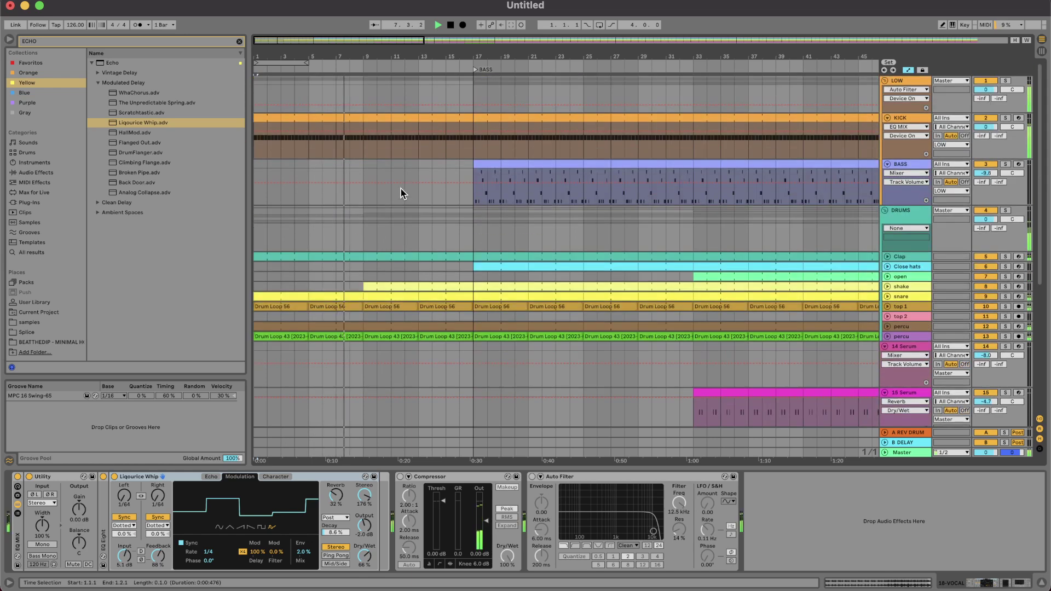
key(minus)
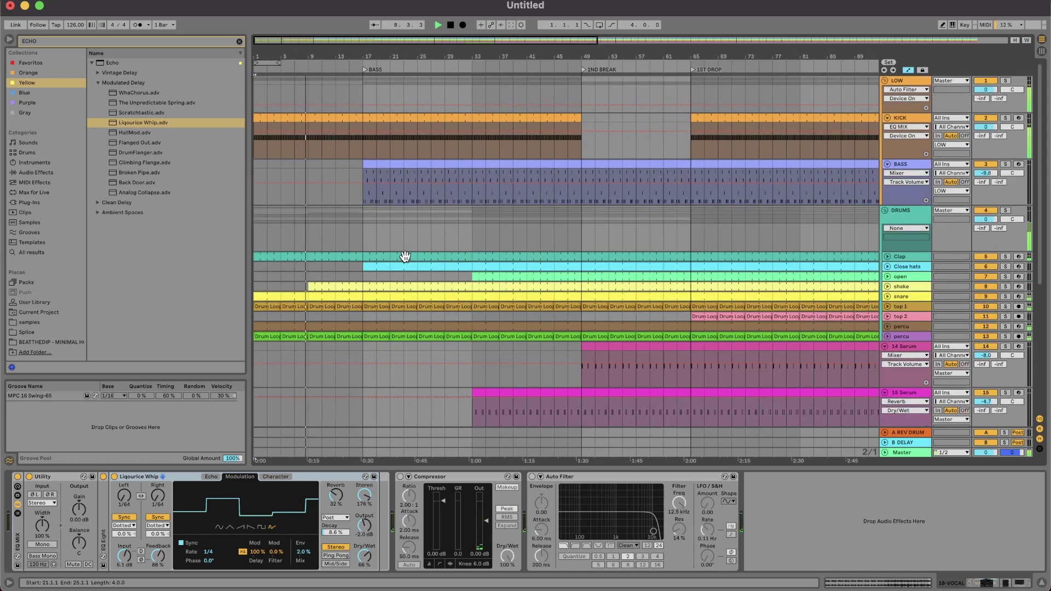
scroll(406, 256, down, 8)
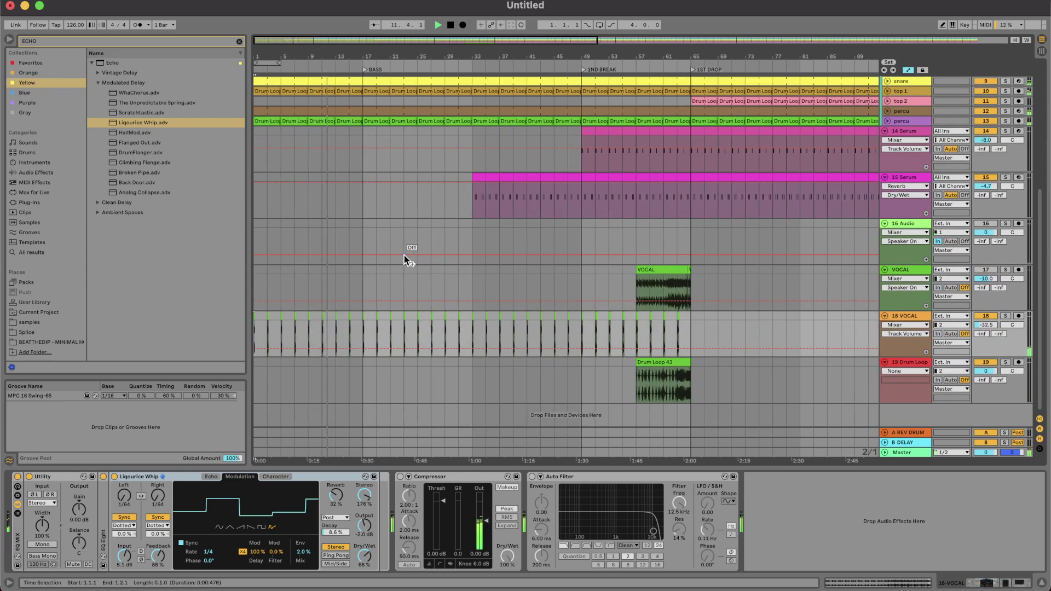
scroll(363, 89, up, 8)
scroll(362, 101, up, 3)
click(362, 127)
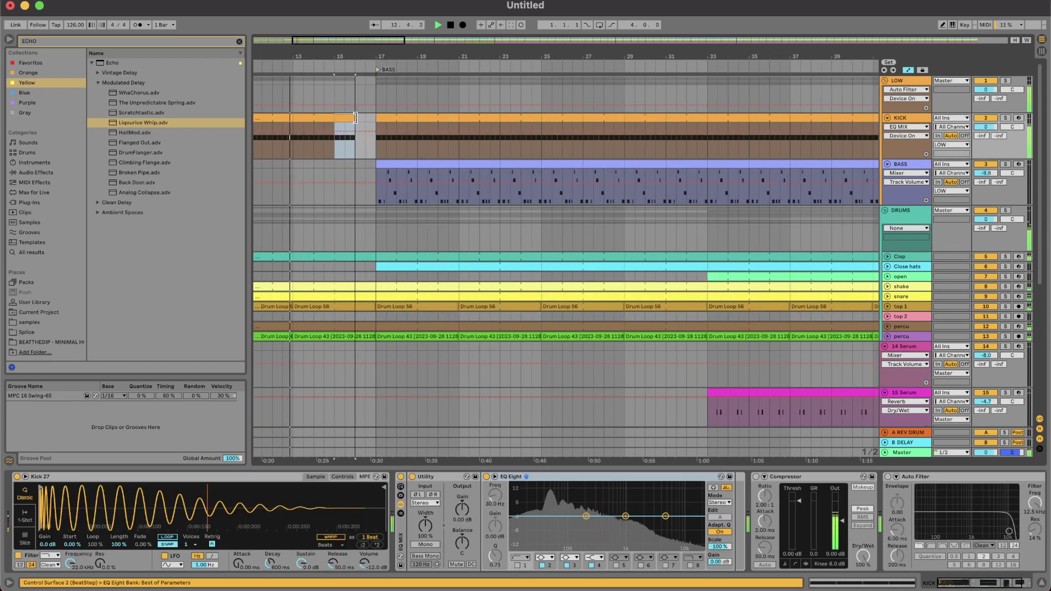
Extend the 18 VOCAL slice at bar 15 so that it ends at 16.4.1.
scroll(365, 274, down, 8)
scroll(366, 339, up, 3)
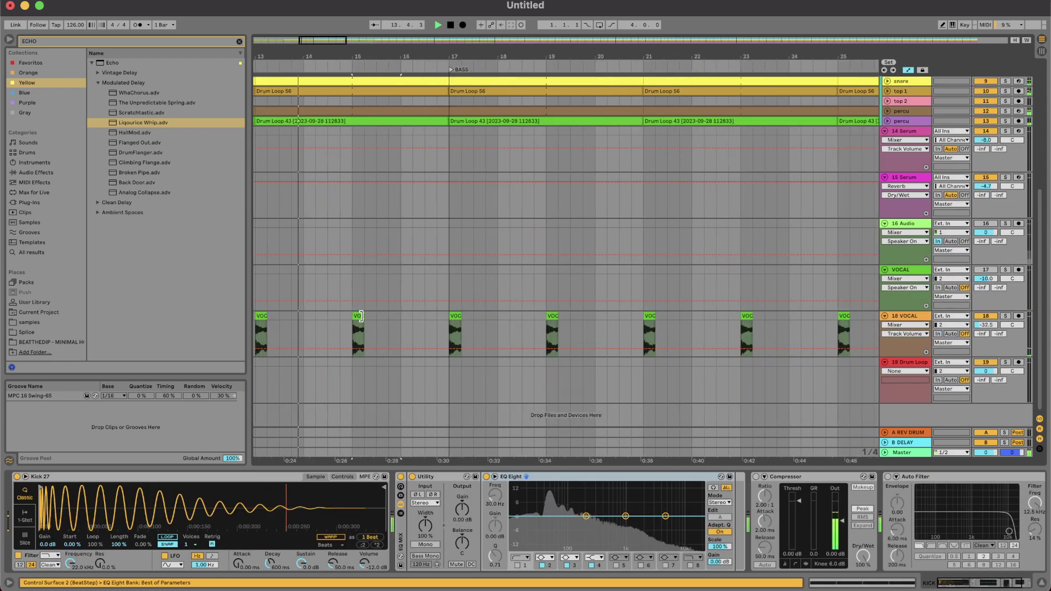
drag(364, 316, 445, 317)
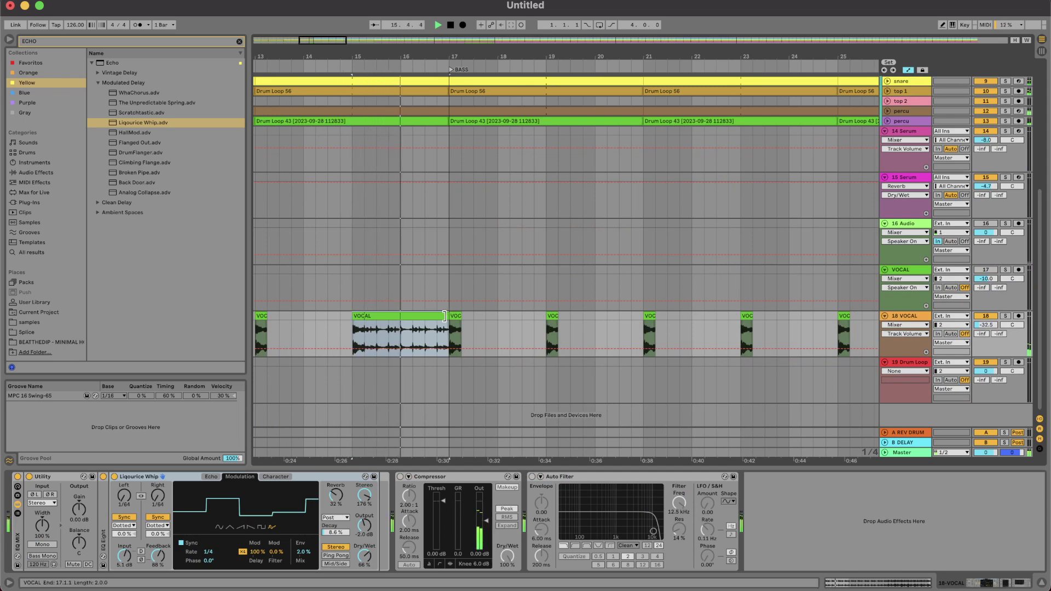
drag(449, 316, 433, 317)
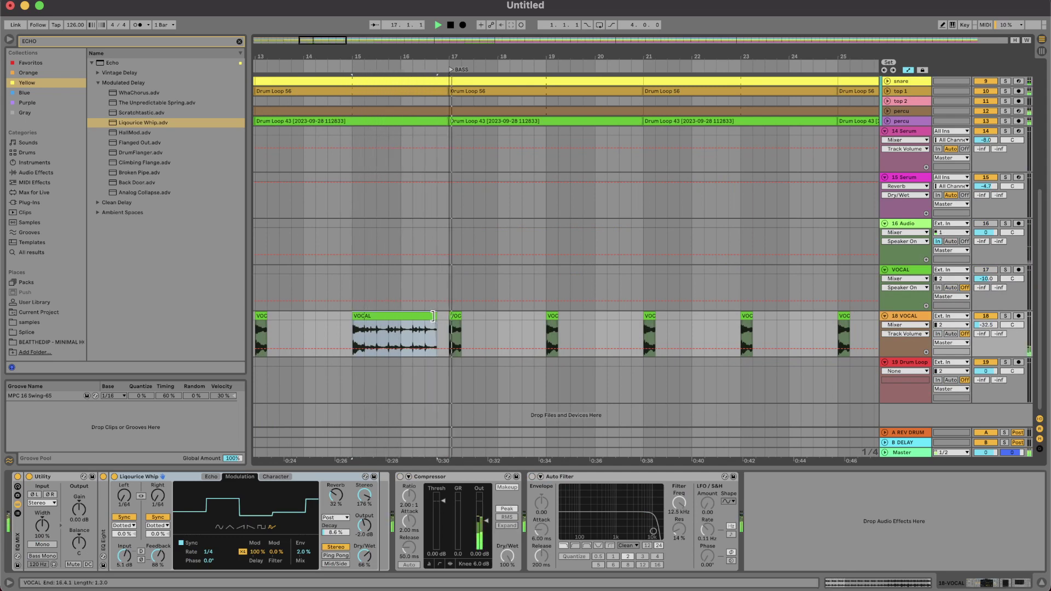
Remove the 18 VOCAL slice at bar 17 and shorten the clip at bar 15 to one bar.
key(minus)
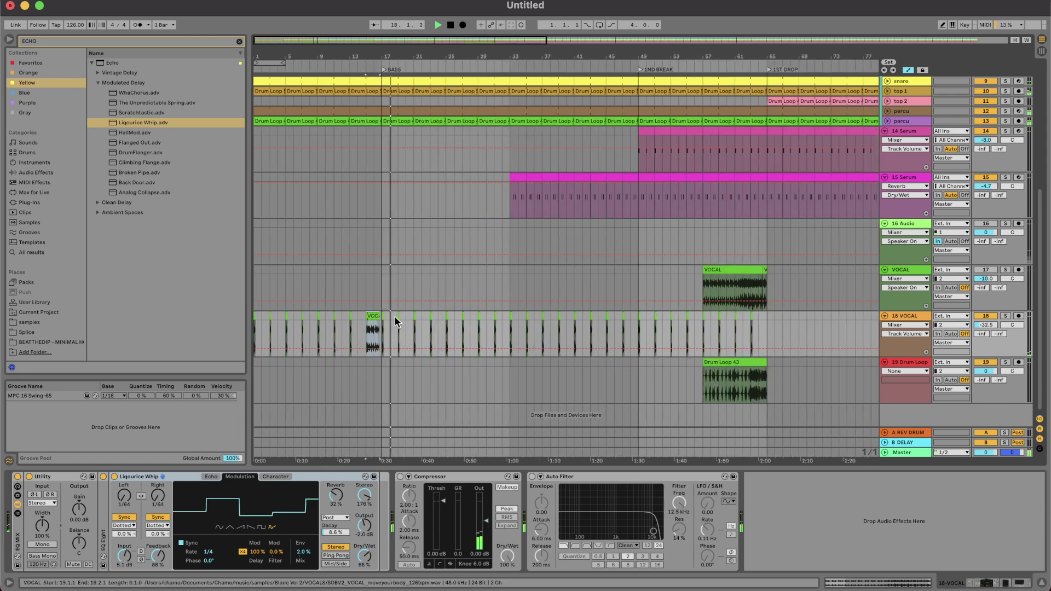
click(356, 289)
click(377, 318)
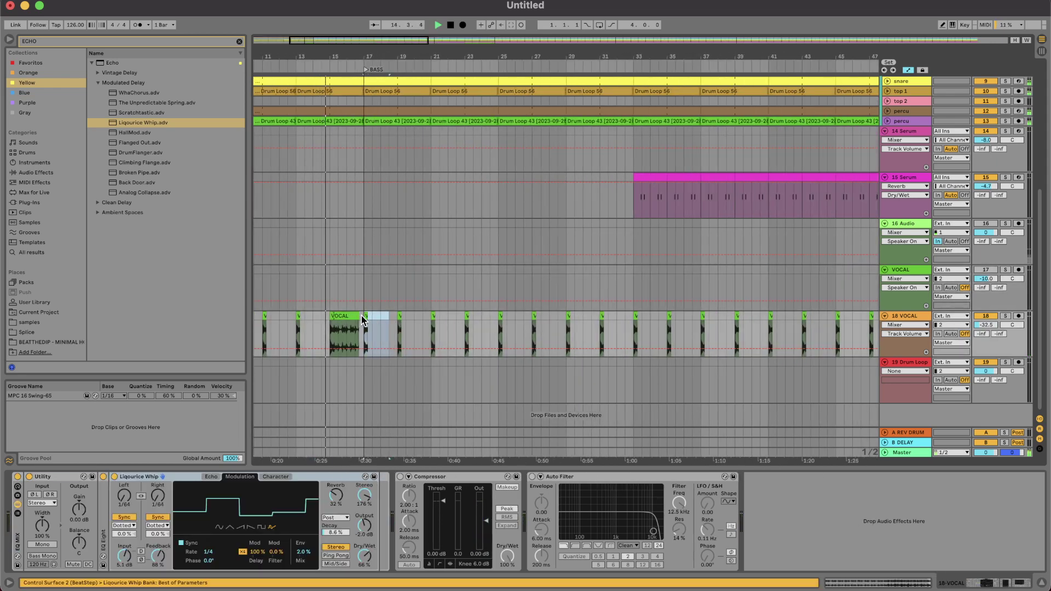
drag(360, 314, 347, 317)
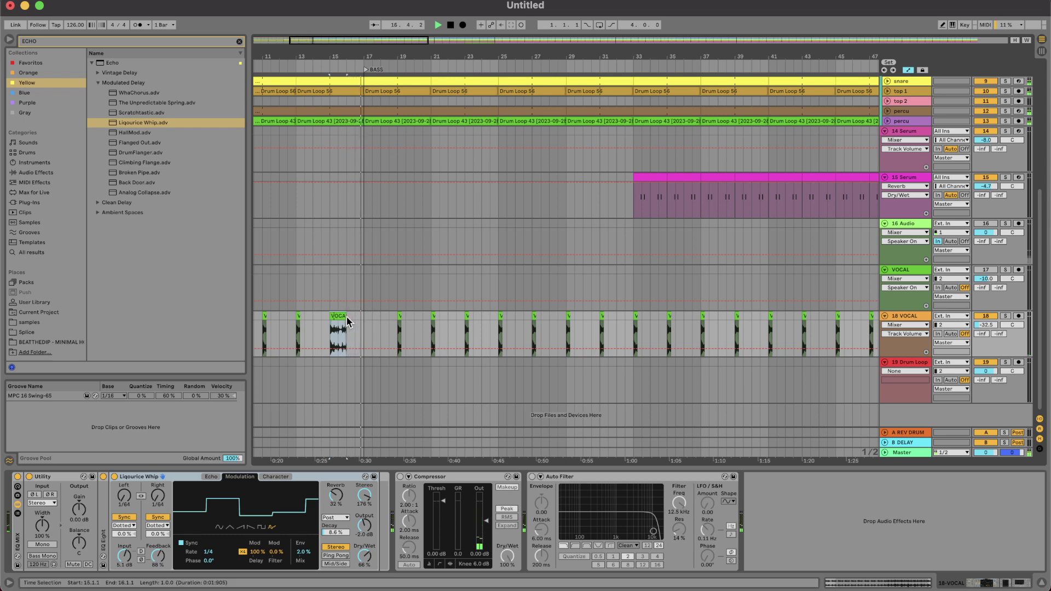
Fill the second half of bar 16 on the KICK track with repeated half-beat kick slices leading into bar 17.
scroll(346, 317, up, 8)
click(299, 163)
key(space)
key(space)
scroll(378, 136, up, 5)
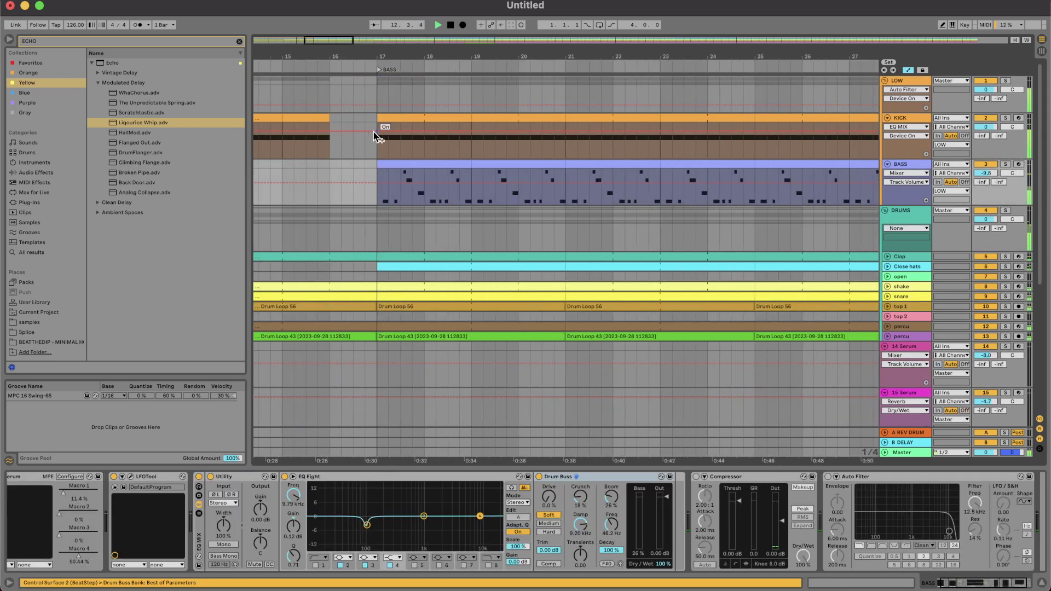
drag(379, 144, 313, 117)
scroll(386, 116, up, 4)
key(super+d)
key(super+d)
key(super+d)
scroll(312, 116, down, 5)
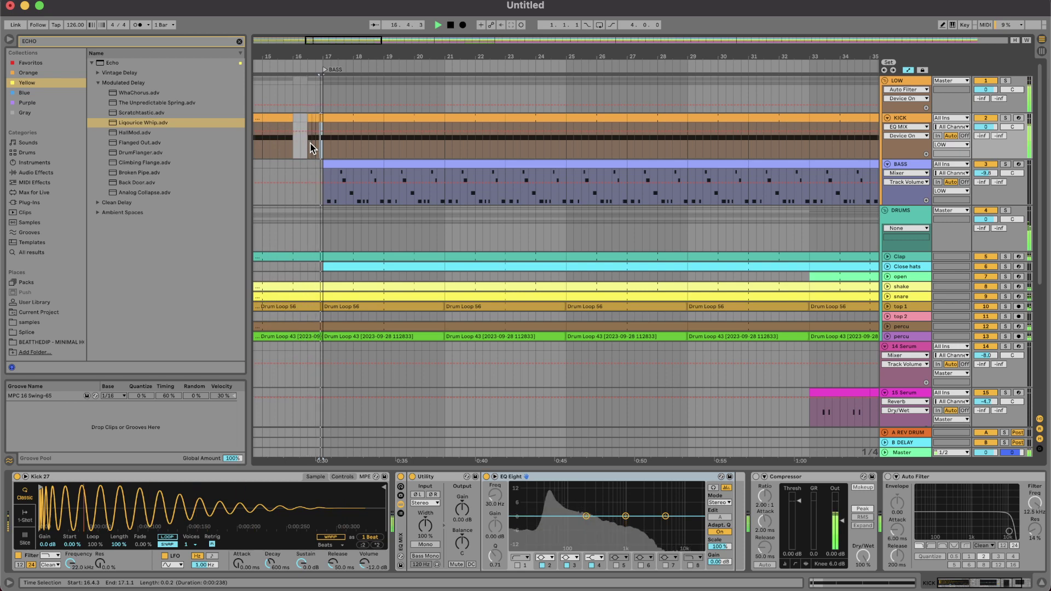
Replay the transition from bar 13 and remove the last beat of bar 16 from the shake, snare and percu tracks.
scroll(435, 223, down, 5)
scroll(435, 222, left, 3)
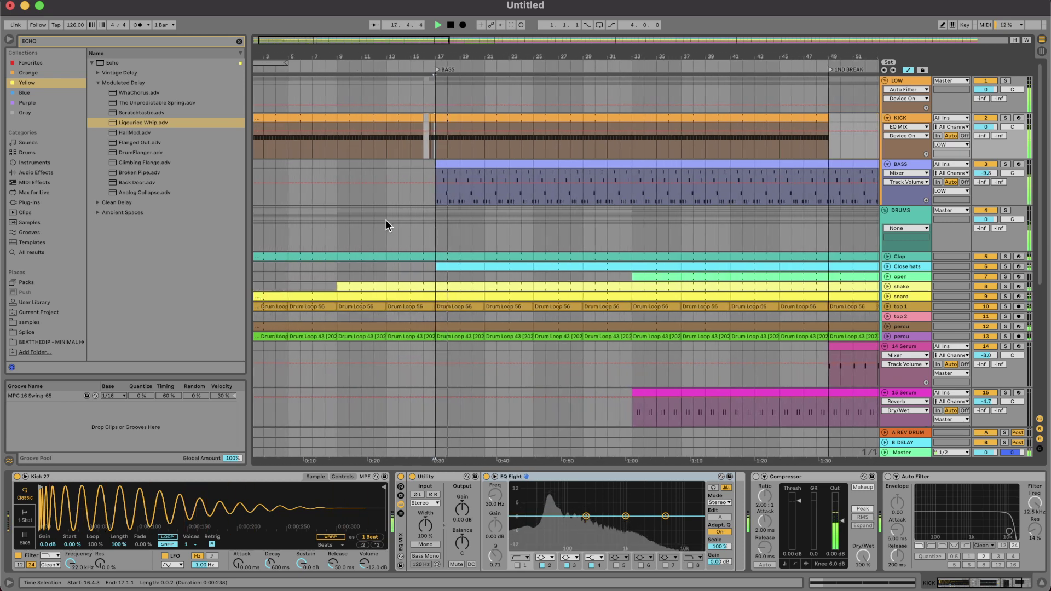
click(386, 221)
key(space)
key(space)
scroll(426, 228, up, 8)
click(448, 335)
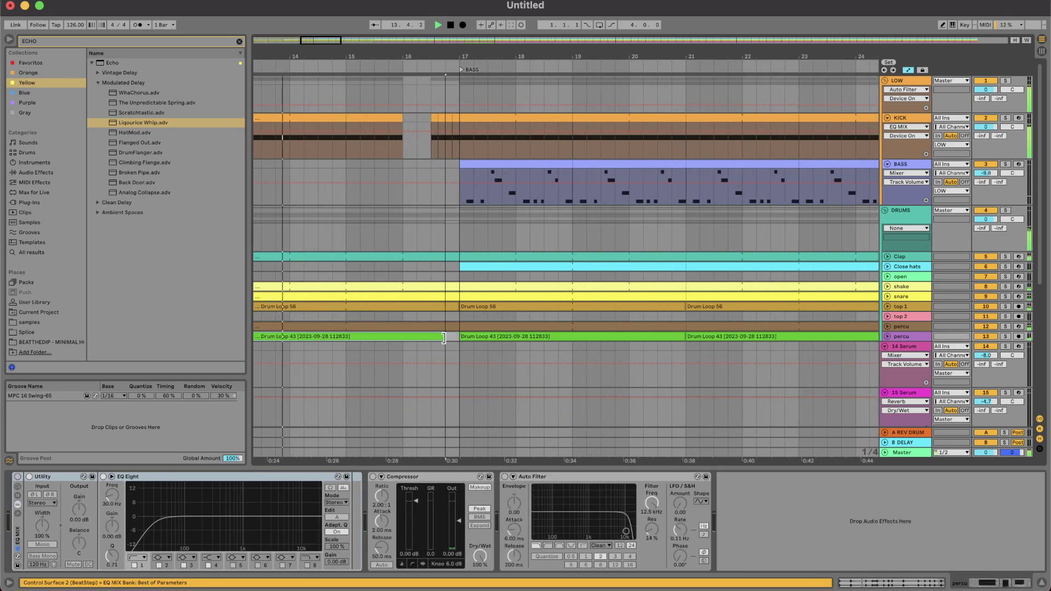
drag(456, 209, 449, 209)
key(XF86AudioRaiseVolume)
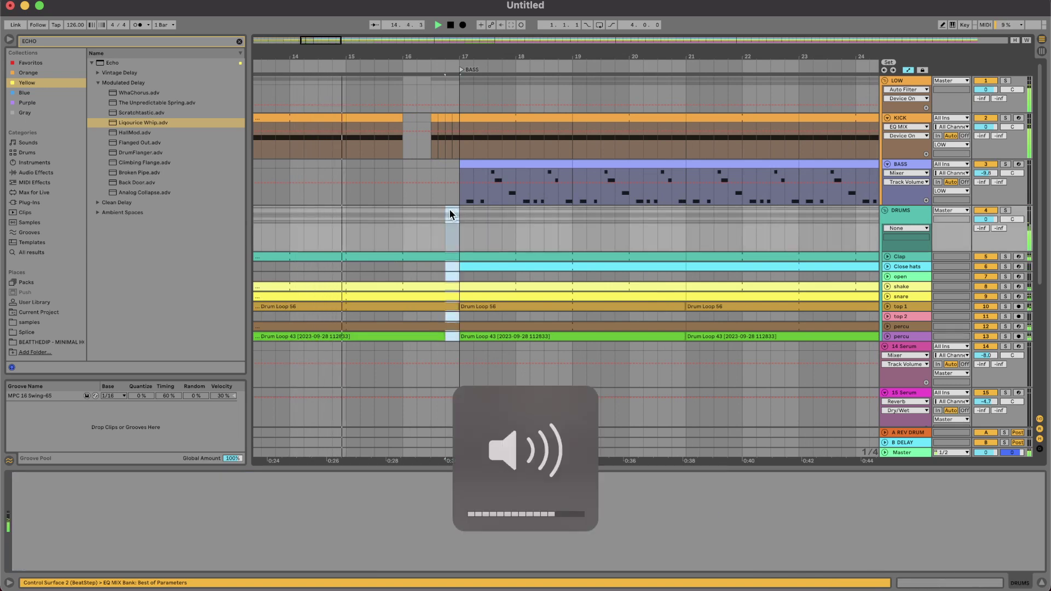
click(453, 255)
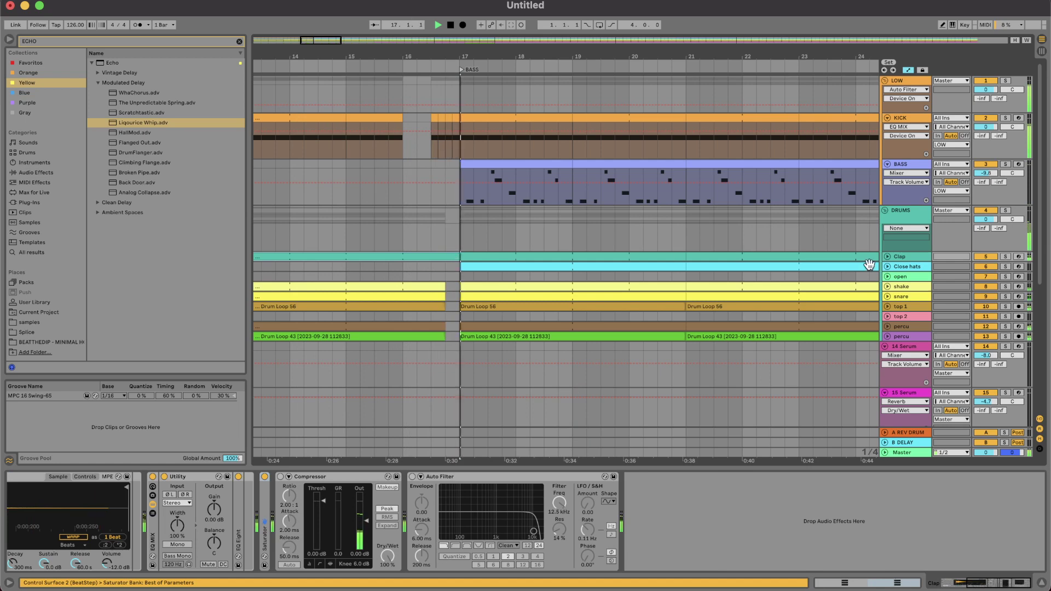
Unfold the Clap track and set its volume to -14.0 dB while listening to the playback.
click(888, 256)
scroll(574, 240, down, 3)
scroll(579, 235, down, 3)
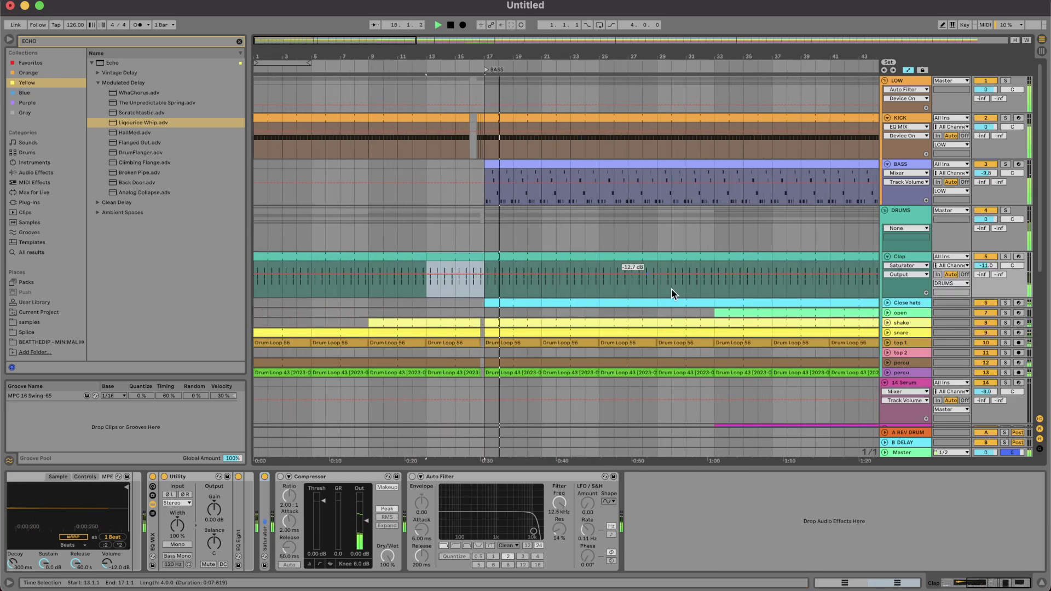
click(988, 265)
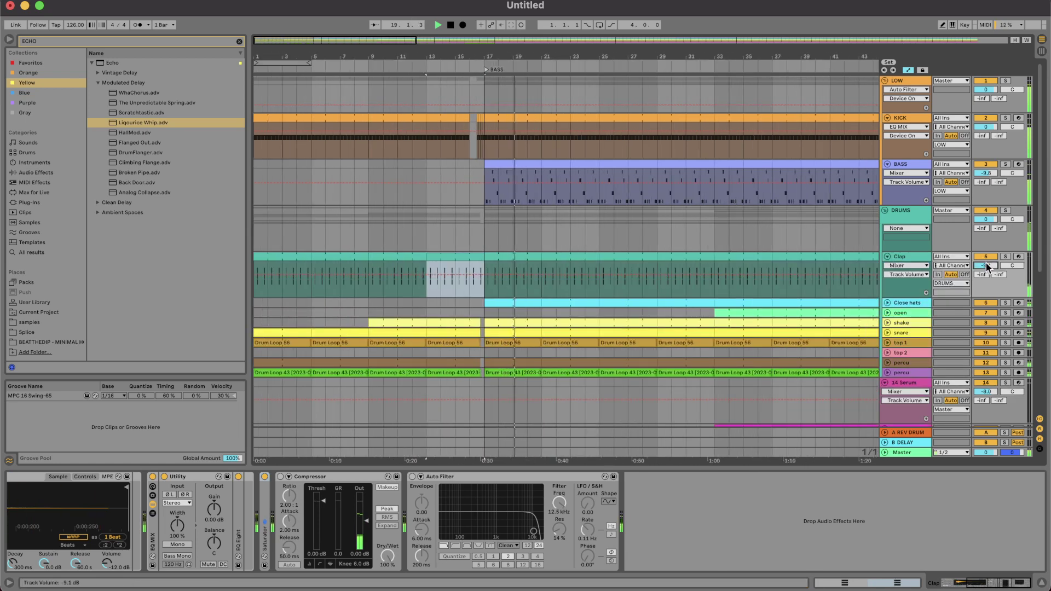
drag(988, 267, 988, 290)
key(Up)
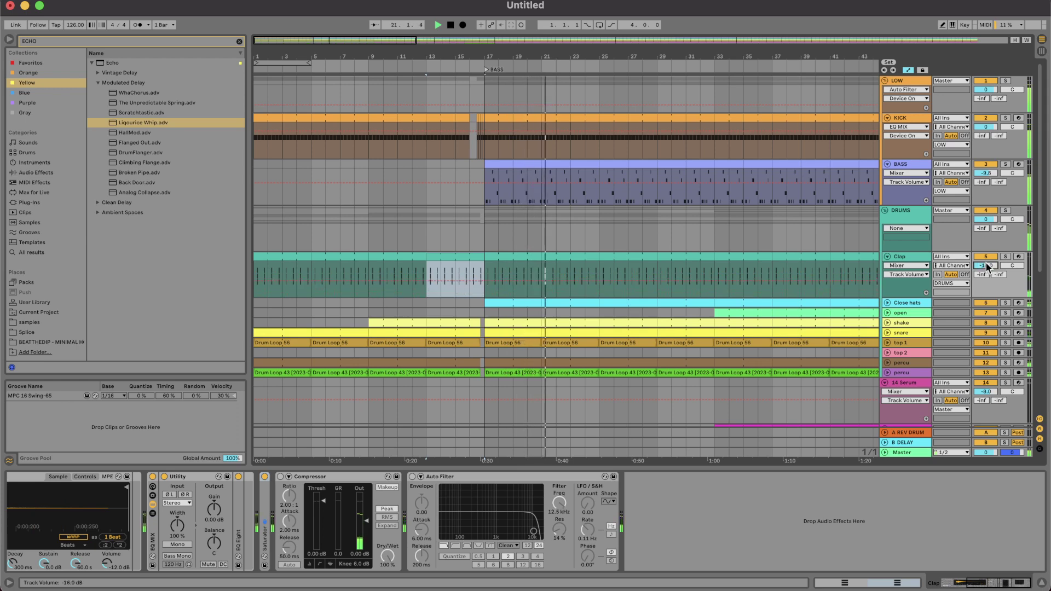
key(Up)
key(Up)
key(Up)
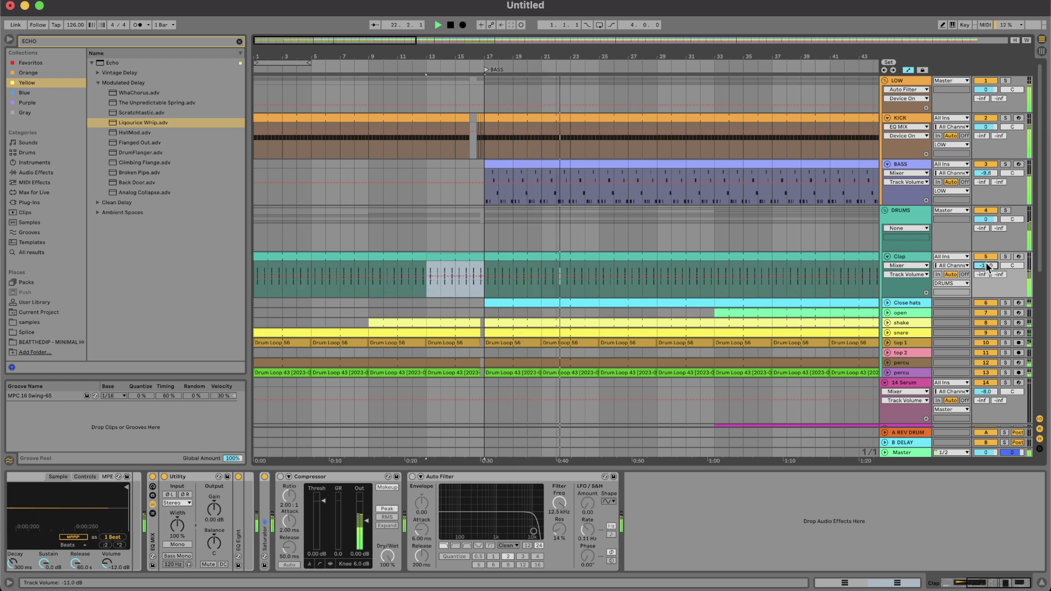
key(Down)
key(Down)
key(Down)
key(Down)
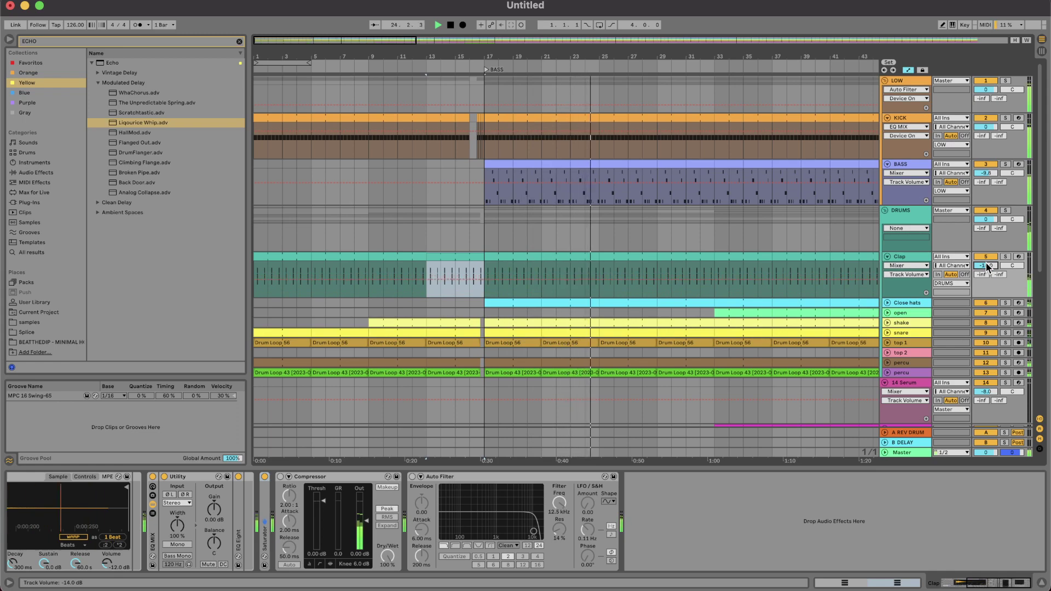
Copy the 18 VOCAL slice from bar 31 to bar 32 and duplicate it three times to fill that bar.
scroll(725, 258, down, 14)
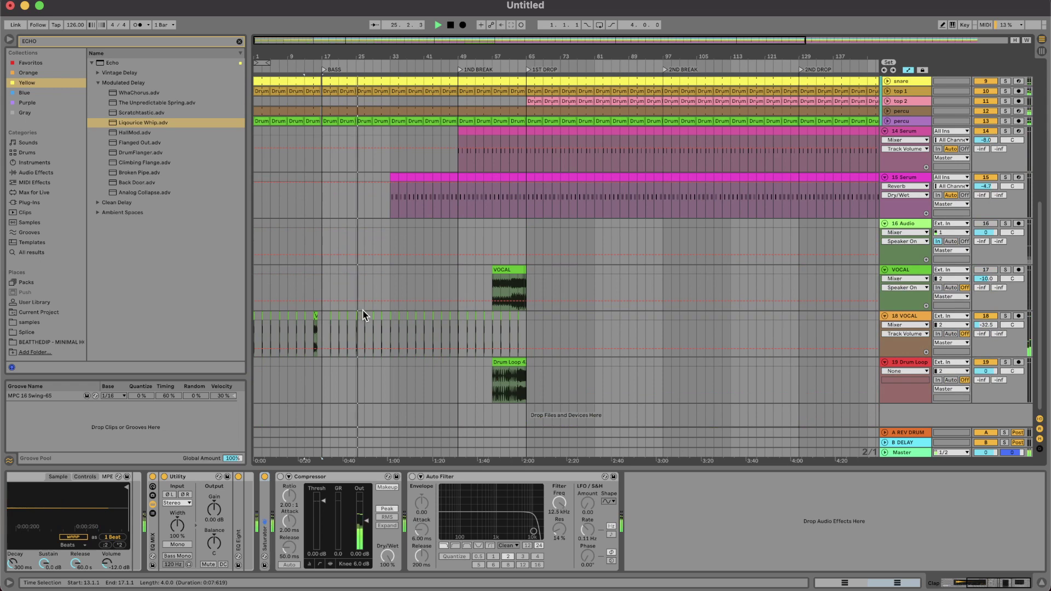
scroll(371, 347, up, 3)
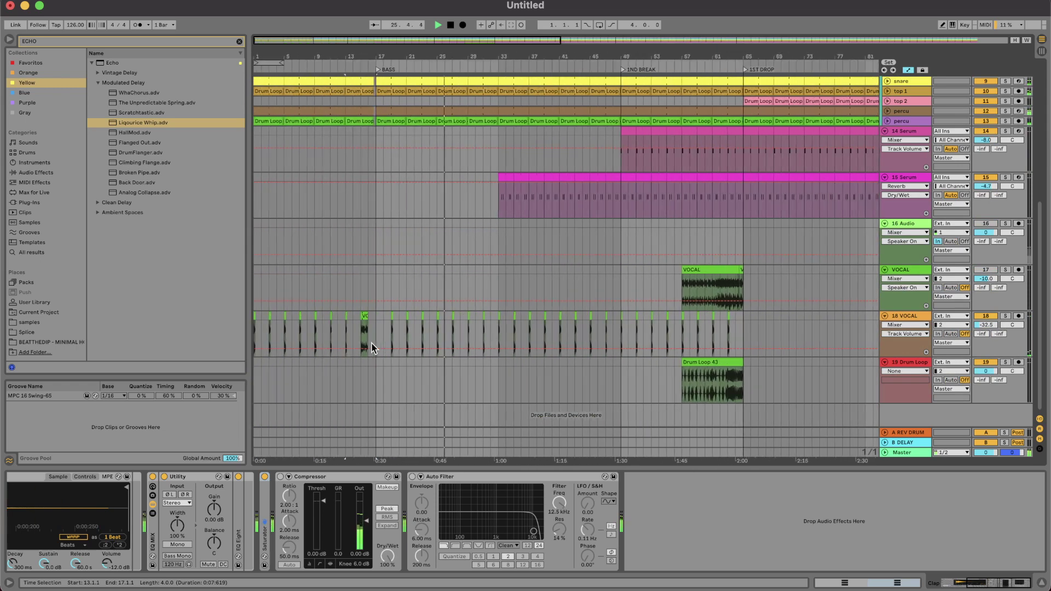
click(454, 316)
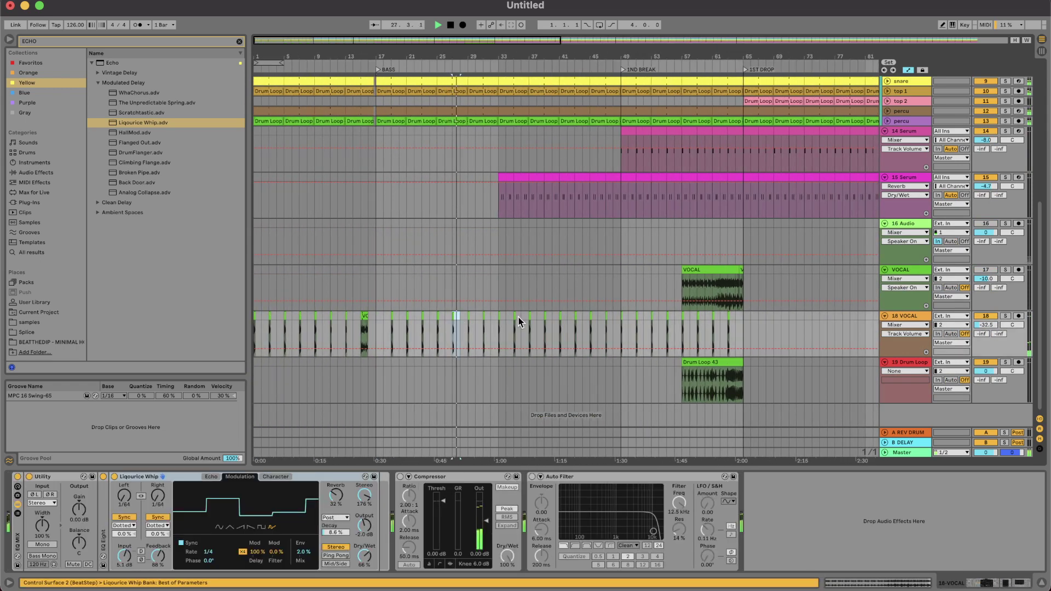
click(491, 288)
scroll(490, 278, up, 8)
scroll(486, 193, up, 5)
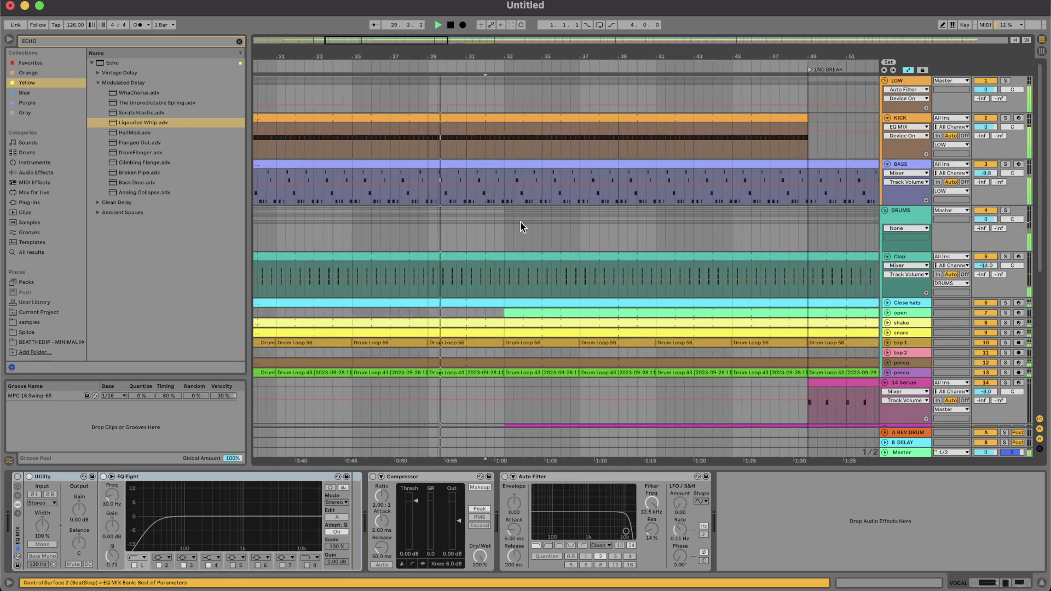
scroll(520, 225, down, 5)
scroll(520, 225, down, 5)
scroll(448, 306, up, 4)
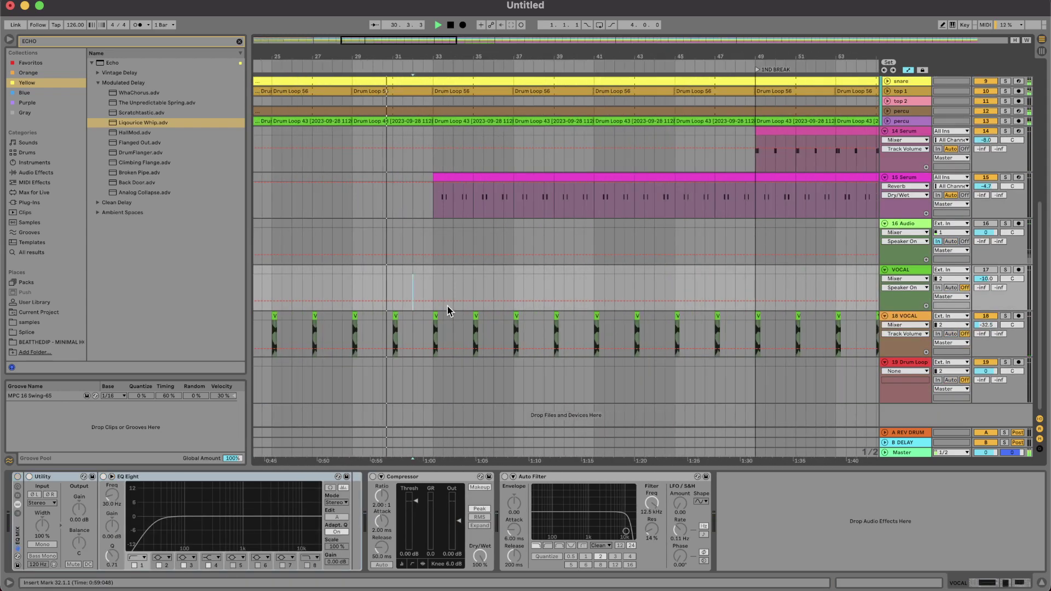
drag(358, 316, 404, 316)
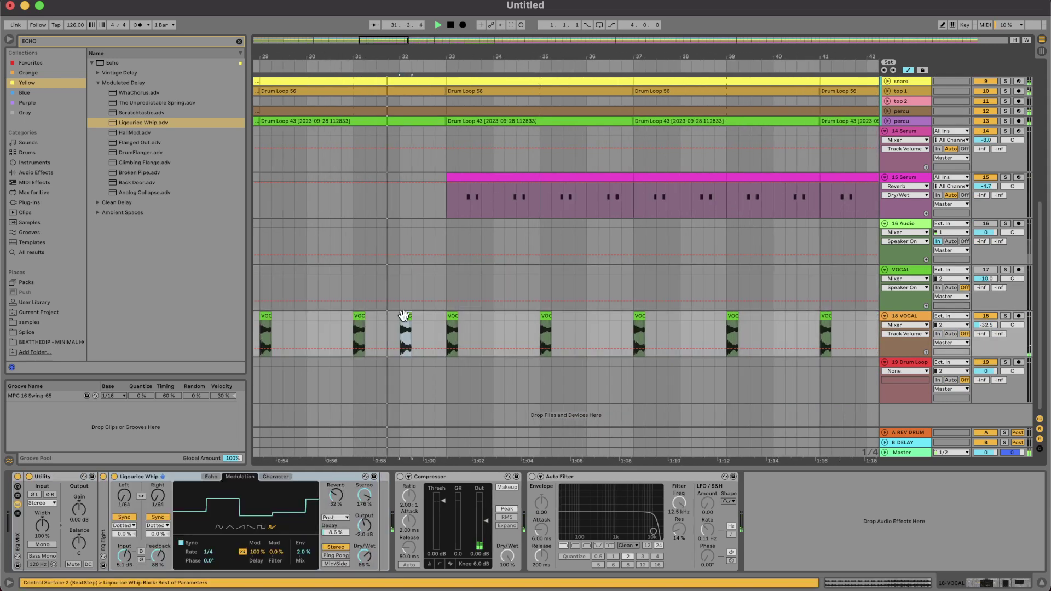
key(super+d)
key(super+d)
key(super+d)
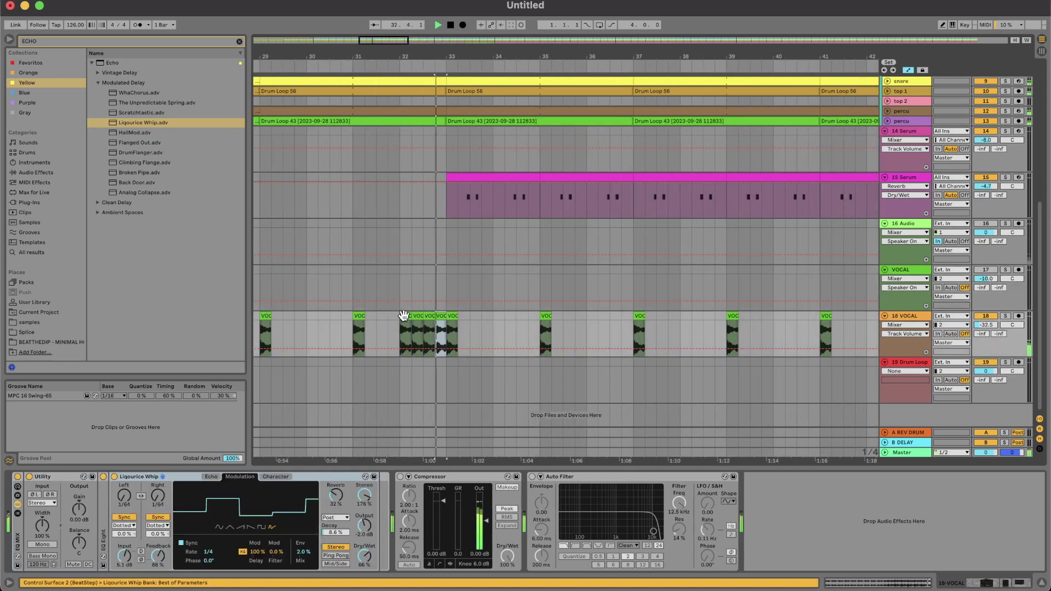
Replay the vocal repeats leading into bar 33, starting from about bar 30.
scroll(404, 316, down, 3)
click(345, 296)
key(space)
key(space)
scroll(383, 324, up, 4)
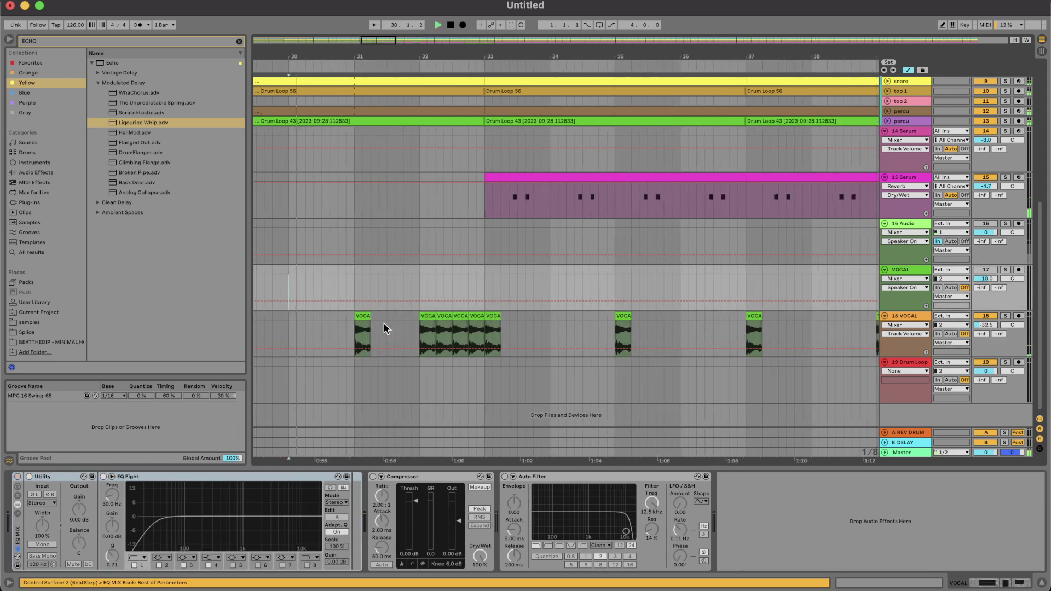
Move the first bar 32 vocal slice to a new audio track, extended to one bar, and delete the other three bar 32 repeats from 18 VOCAL.
click(429, 317)
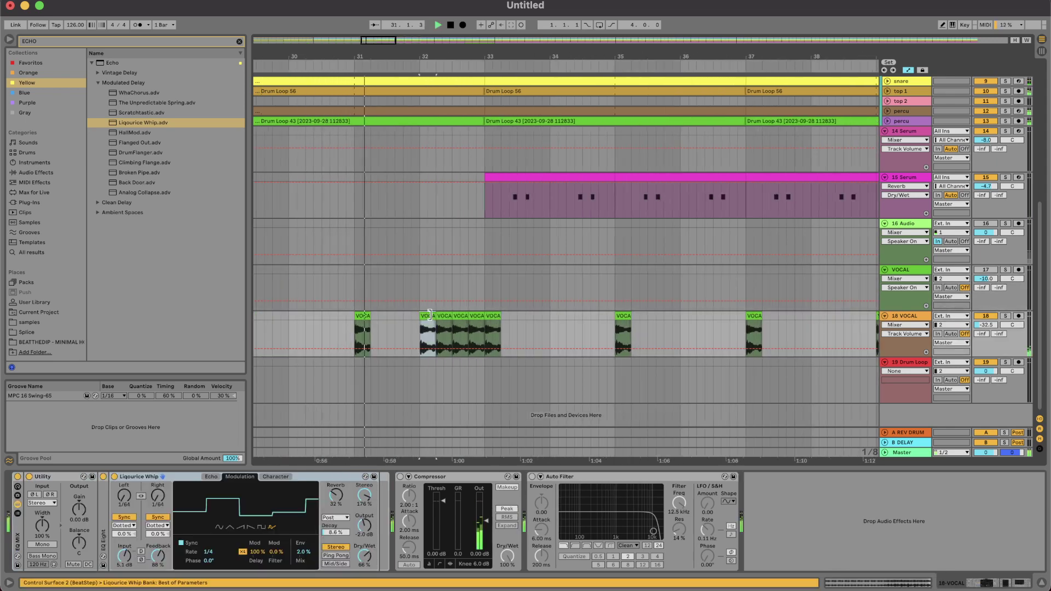
click(905, 321)
key(super+t)
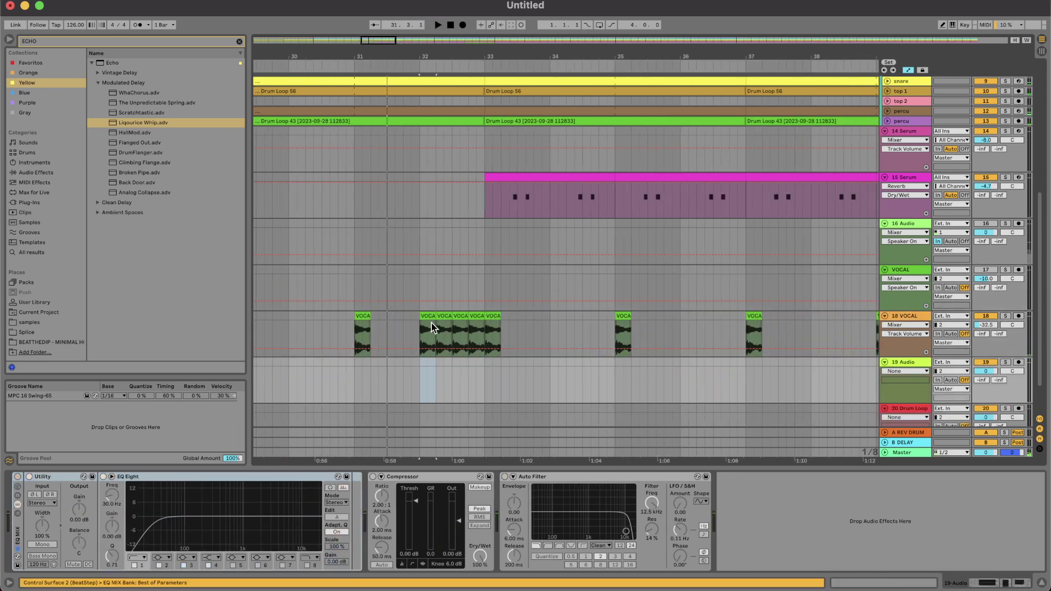
drag(430, 317, 482, 358)
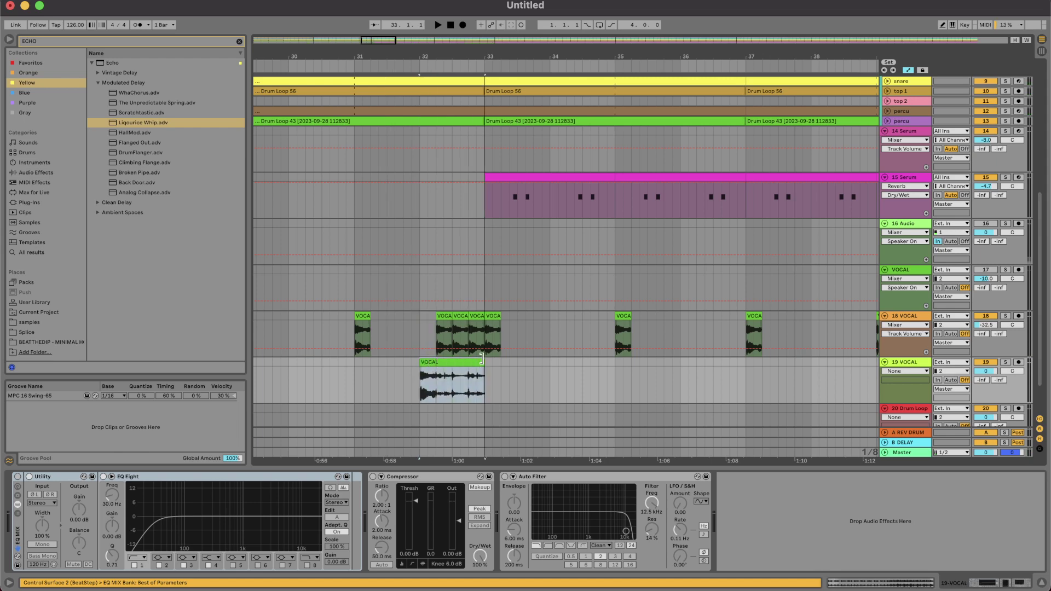
click(444, 317)
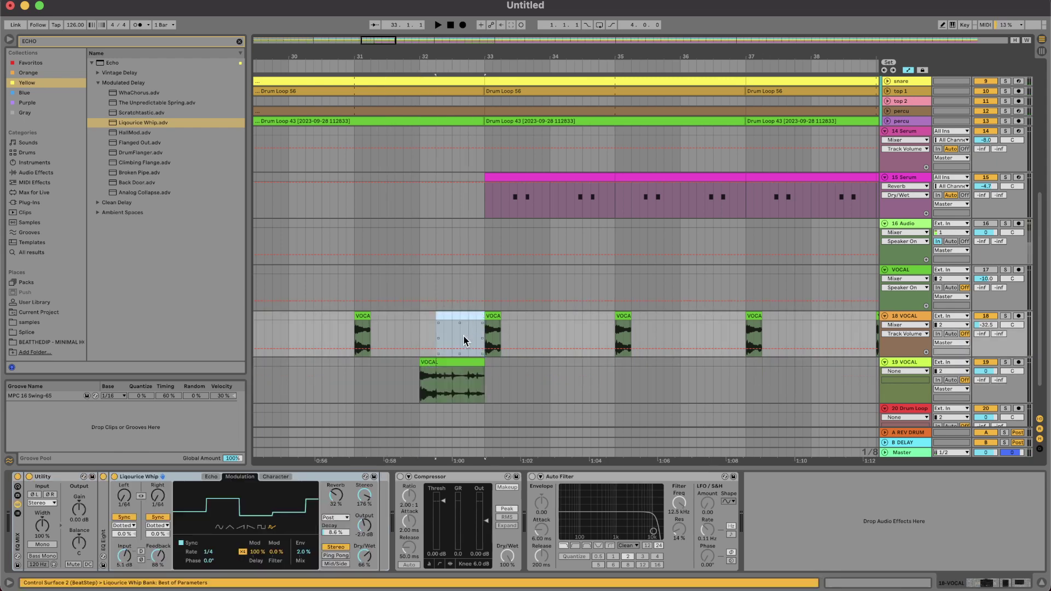
Consolidate the one-bar vocal clip on the new track and warp its first beat so it stretches across the full bar.
click(460, 360)
key(super+j)
double_click(460, 360)
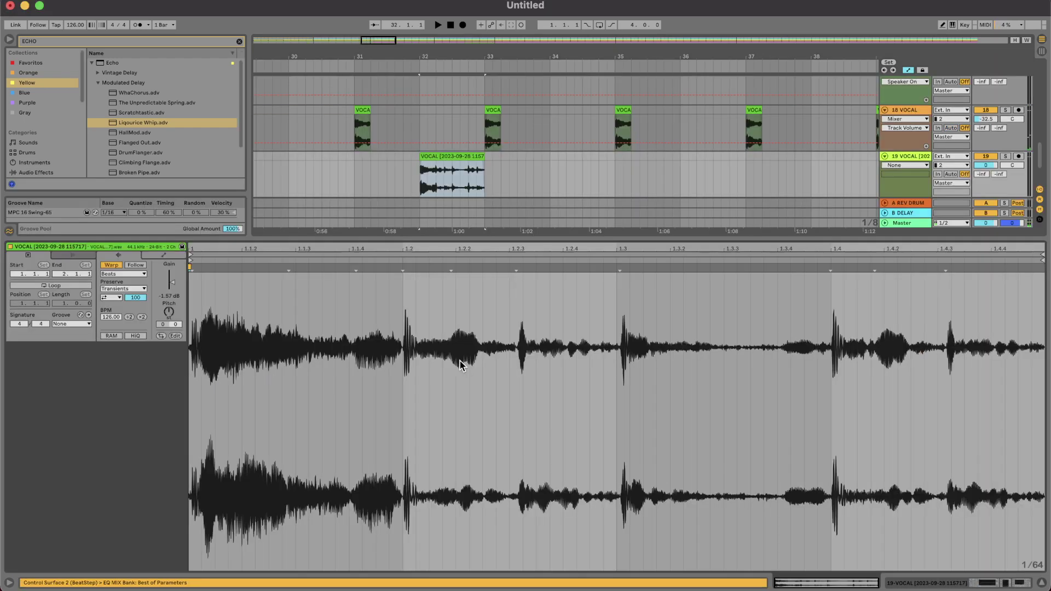
click(398, 270)
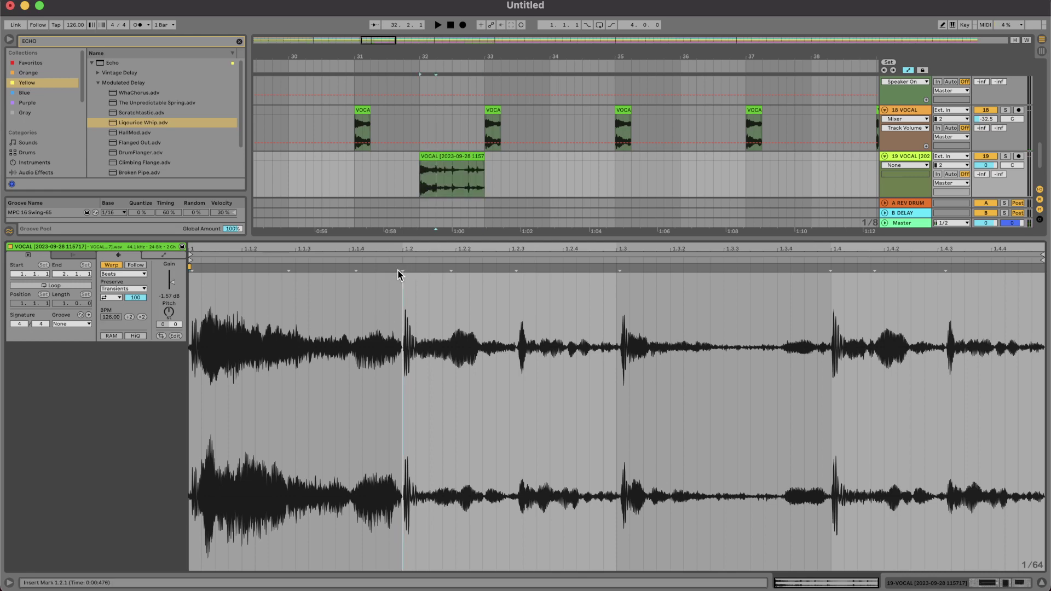
mouse_move(400, 268)
mouse_down()
mouse_move(931, 267)
mouse_move(985, 244)
mouse_up()
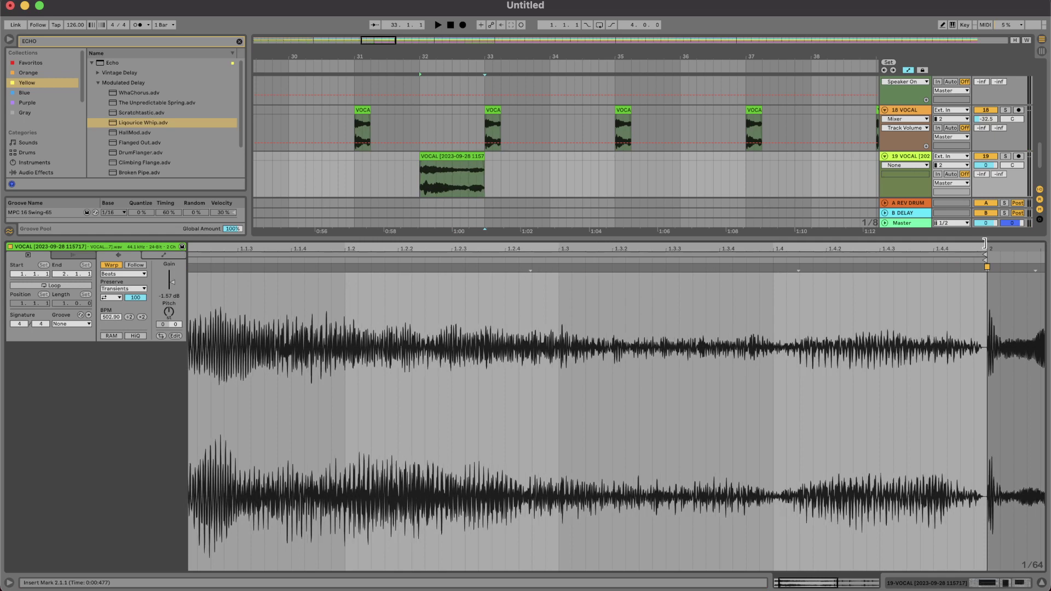
Copy the 18 VOCAL slice from bar 31 to bar 32 and set the stretched vocal track's volume to -18.1 dB during playback.
click(297, 163)
key(space)
drag(361, 109, 427, 111)
mouse_move(984, 165)
mouse_down()
mouse_move(985, 187)
mouse_move(986, 162)
mouse_up()
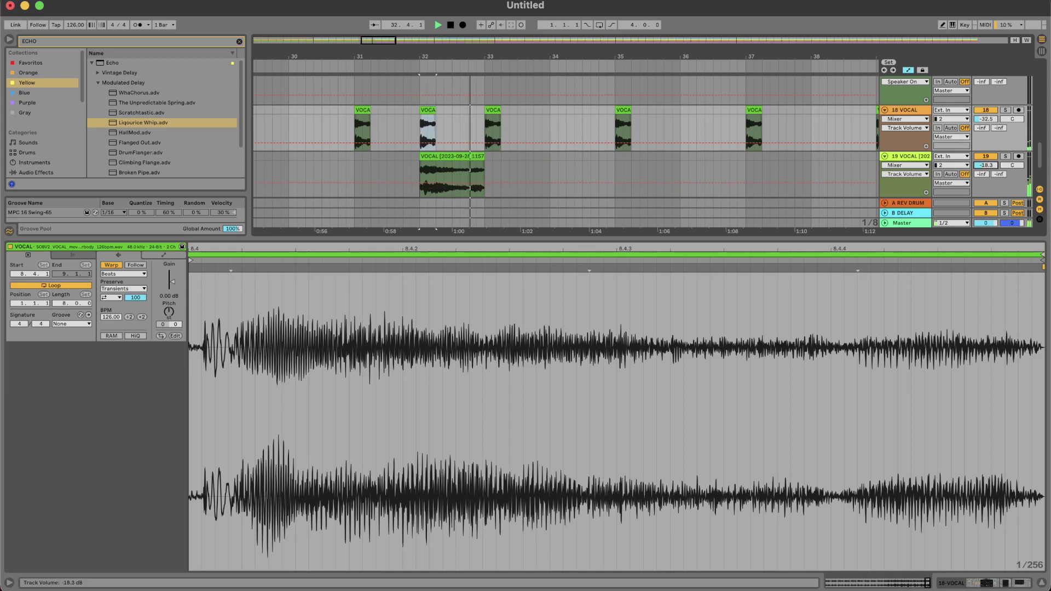
Replay the transition into bar 33 from bar 28 with the clip view closed, and check the surrounding tracks.
scroll(530, 179, down, 5)
click(359, 170)
key(space)
key(space)
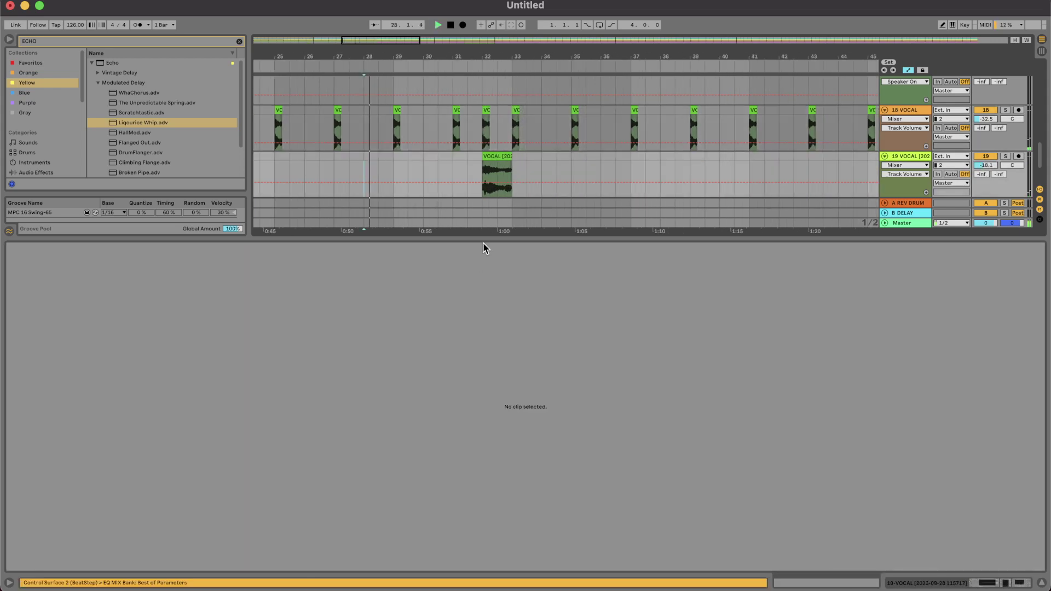
double_click(485, 240)
scroll(485, 242, up, 10)
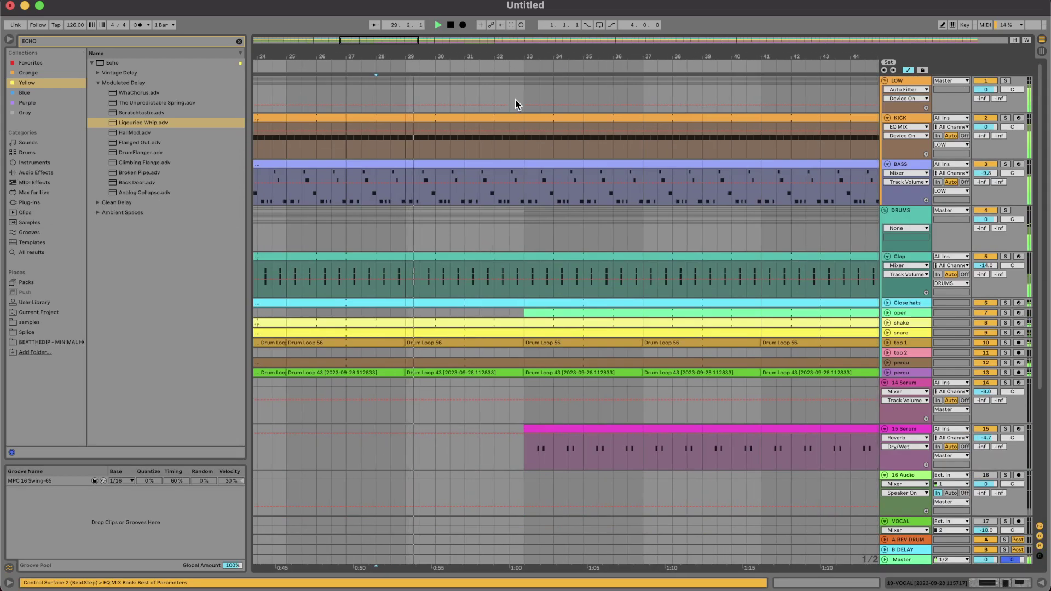
click(518, 118)
scroll(517, 117, down, 10)
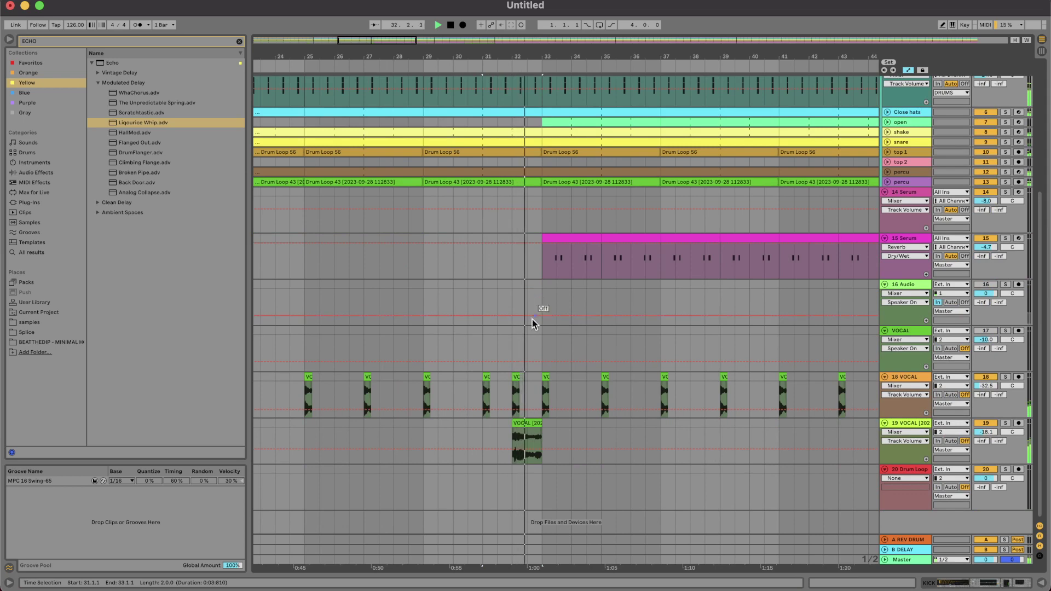
Delete the extra vocal clip at bar 32 on track 18 VOCAL.
click(322, 430)
click(515, 377)
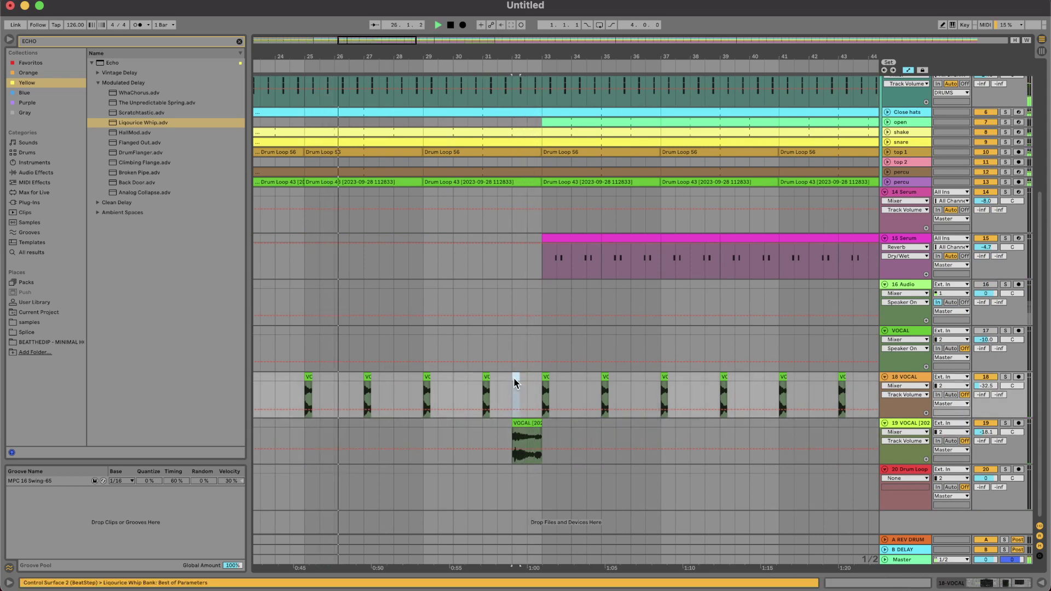
Set the warp mode of track 19's vocal clip to Texture and lower the track volume to -24.1 dB.
double_click(528, 424)
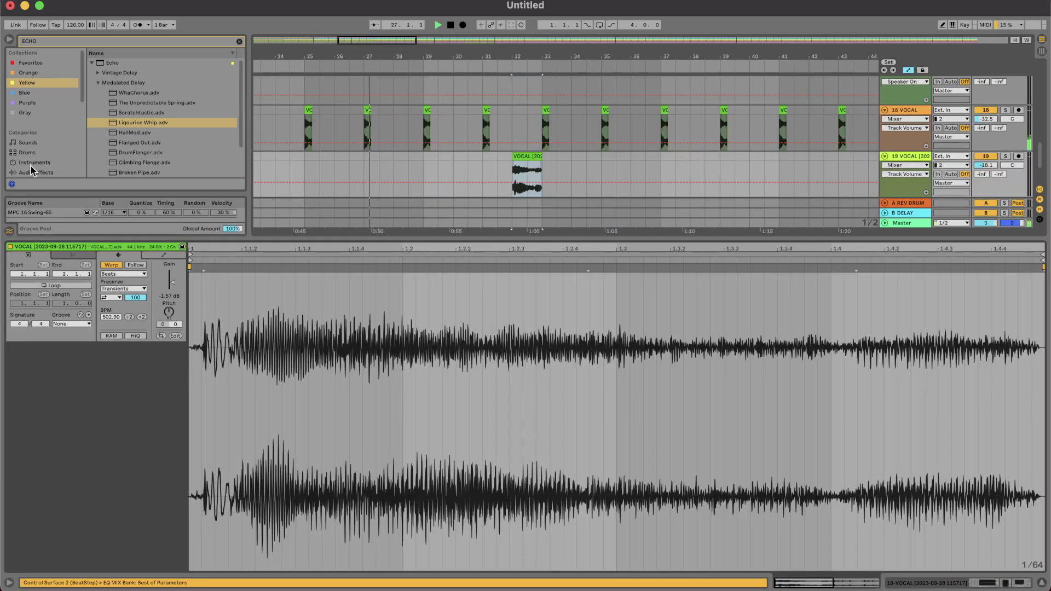
click(113, 273)
click(122, 294)
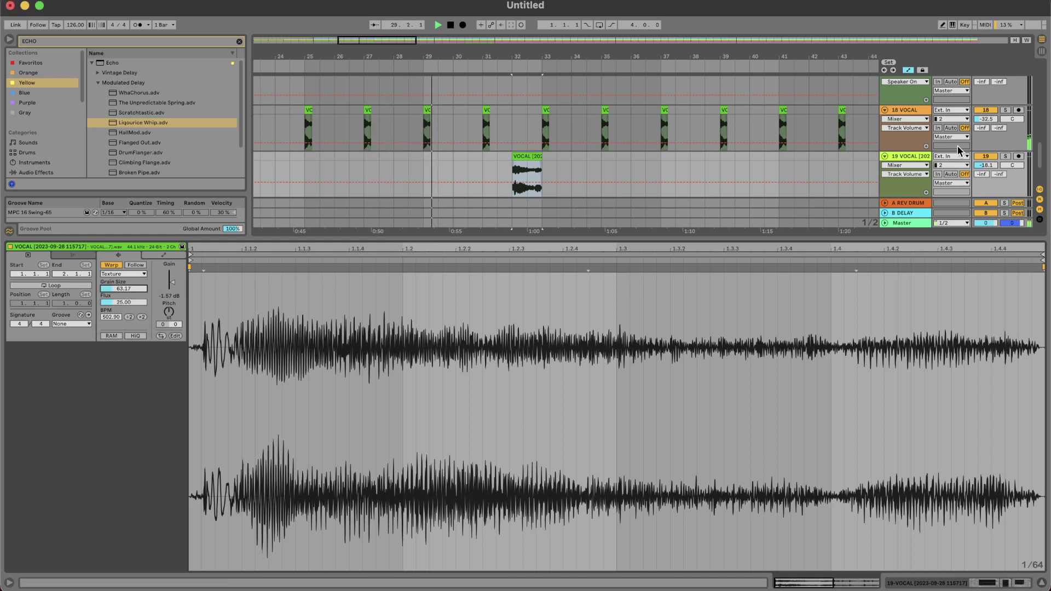
click(988, 169)
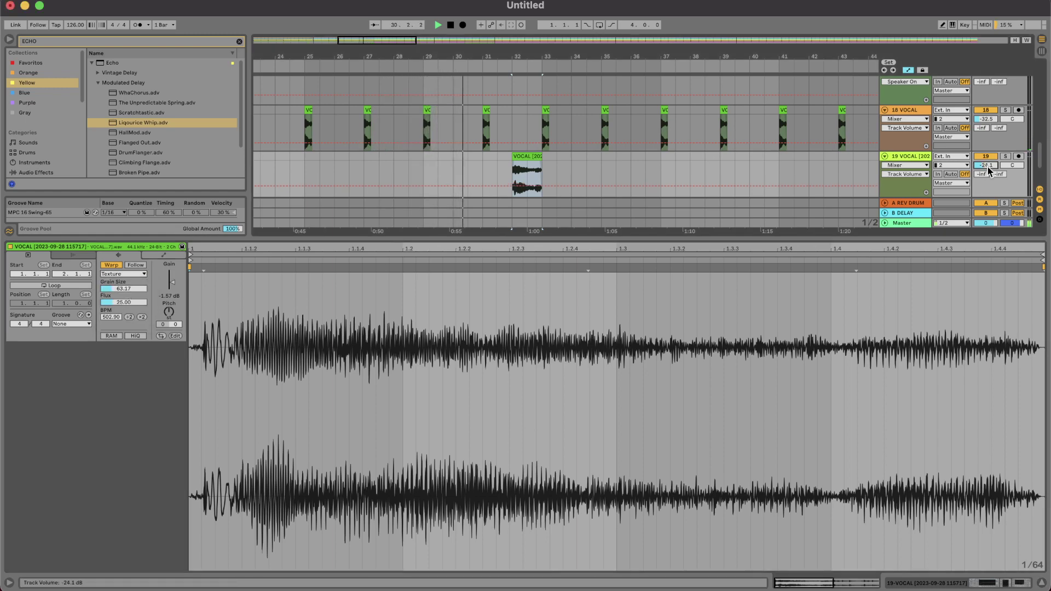
double_click(526, 239)
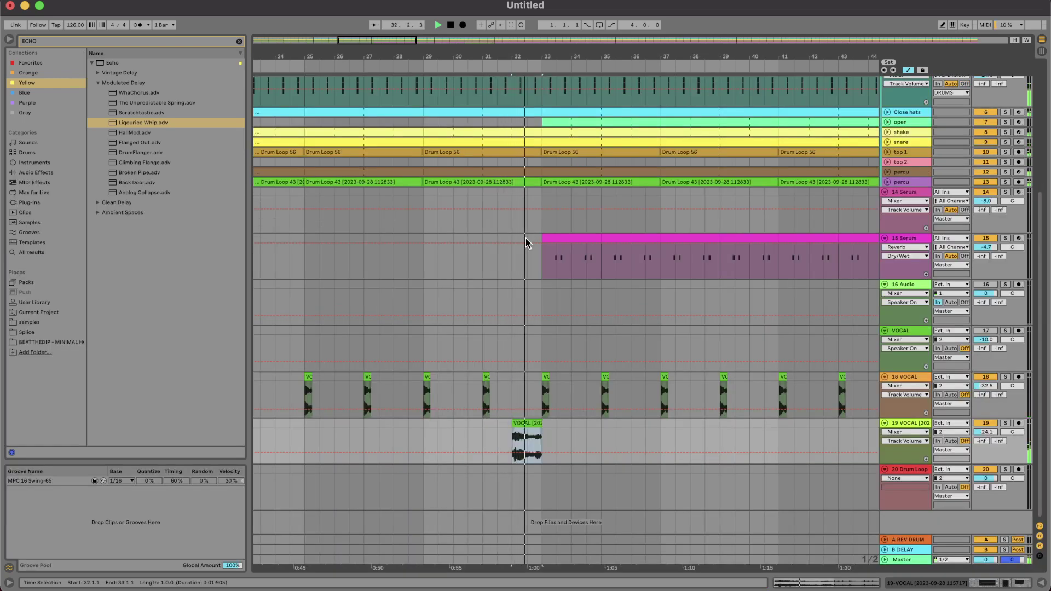
click(370, 434)
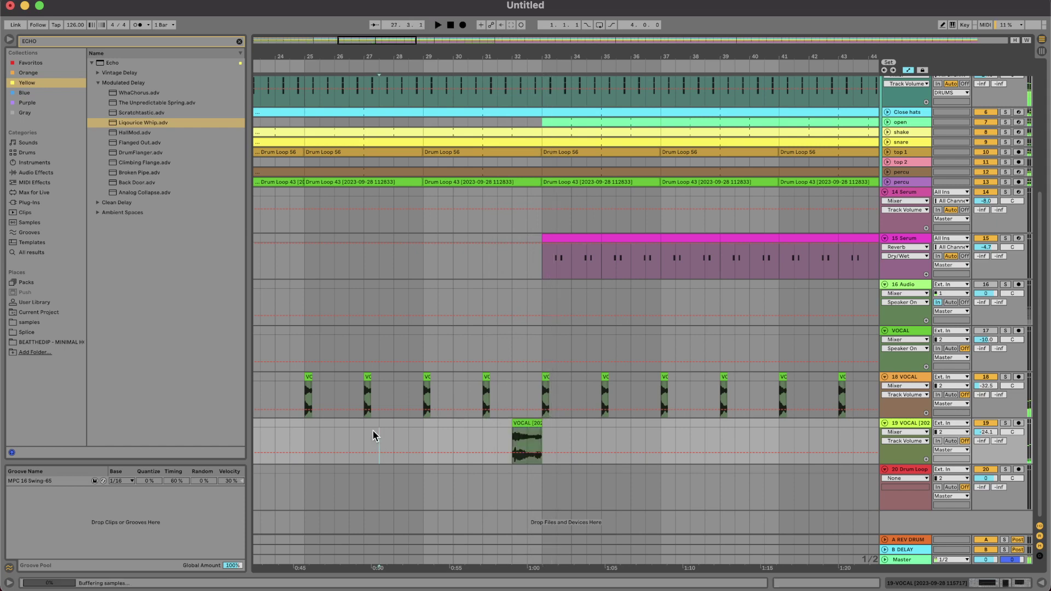
Copy the opening eighth note of track 19's vocal clip to 31.3.1, duplicate it to 31.4.1, and play the passage.
scroll(547, 382, up, 5)
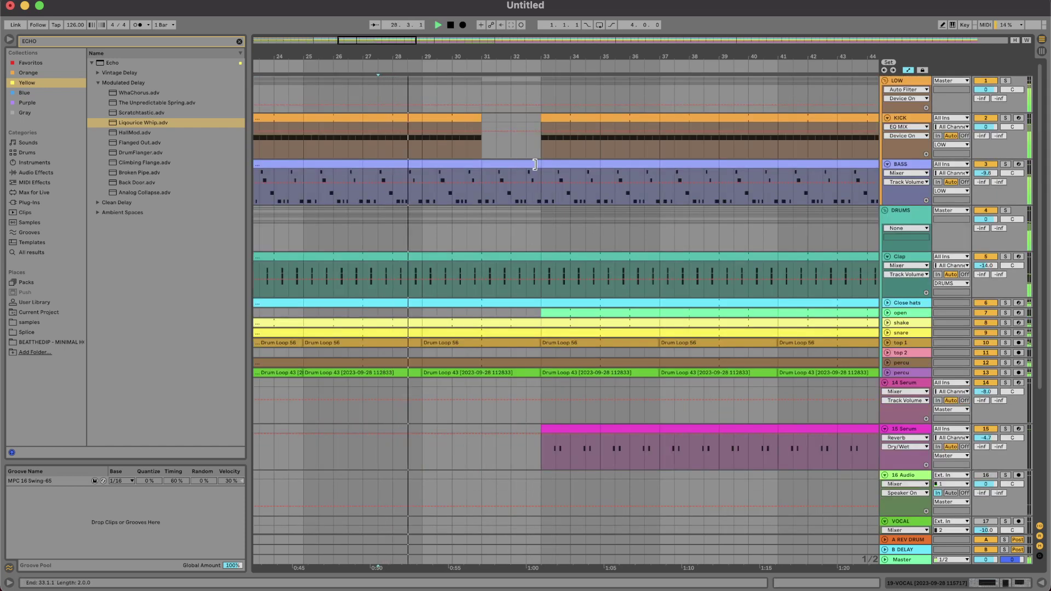
scroll(534, 167, down, 5)
scroll(505, 413, up, 5)
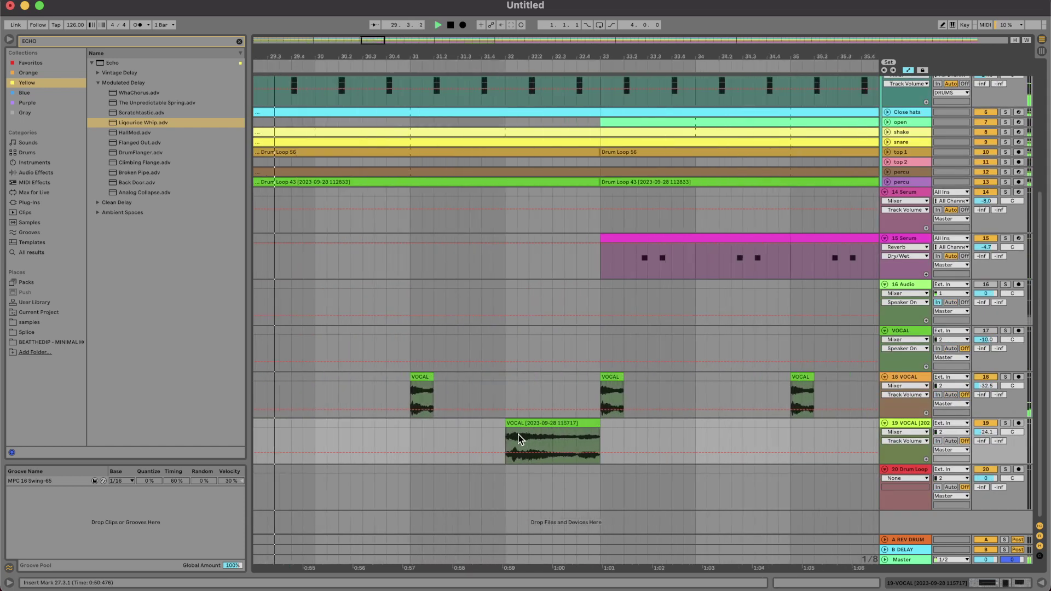
click(512, 423)
drag(515, 421, 464, 423)
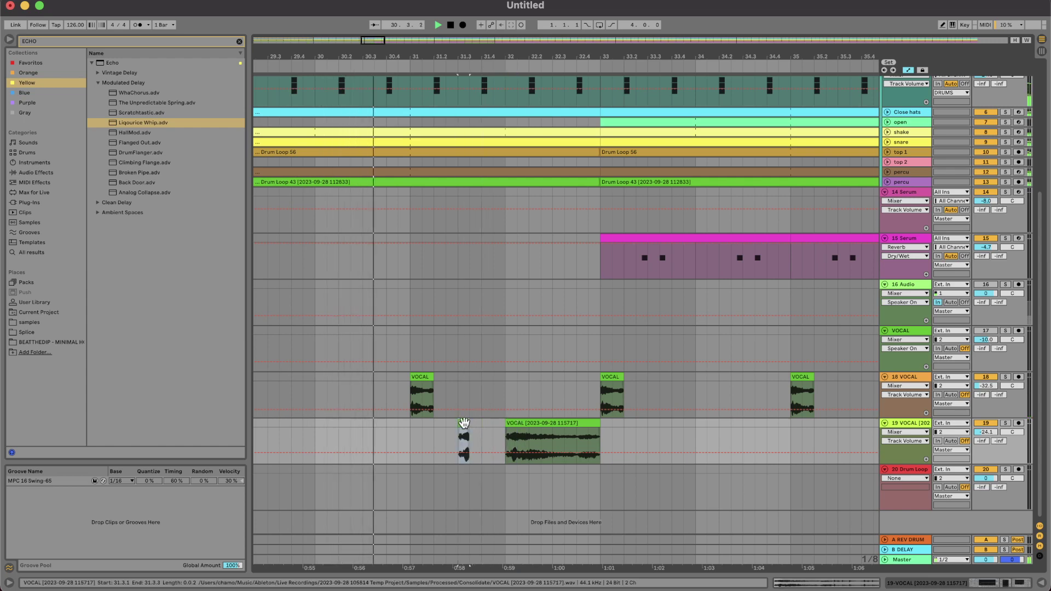
key(super+d)
key(Right)
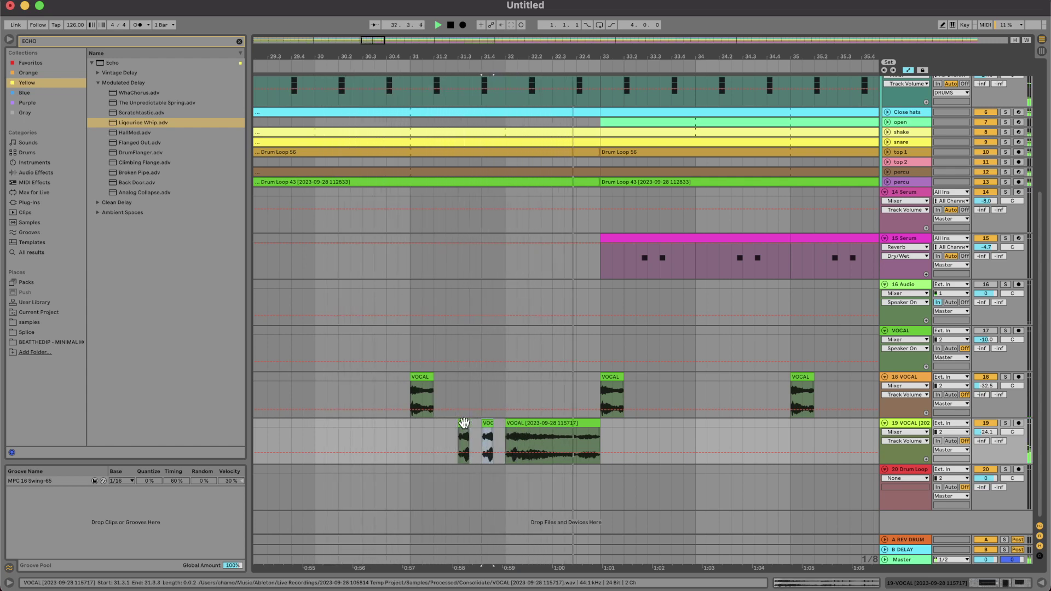
click(280, 310)
key(space)
key(space)
Find Utility in the Blue collection and add it to the DRUMS group track.
scroll(592, 216, up, 3)
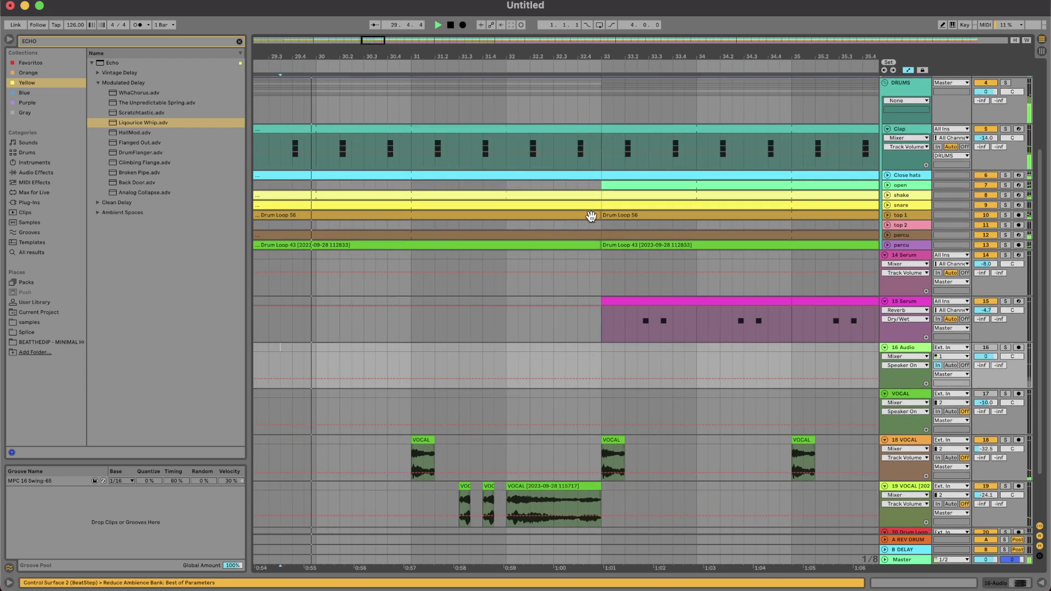
scroll(945, 232, up, 5)
double_click(899, 221)
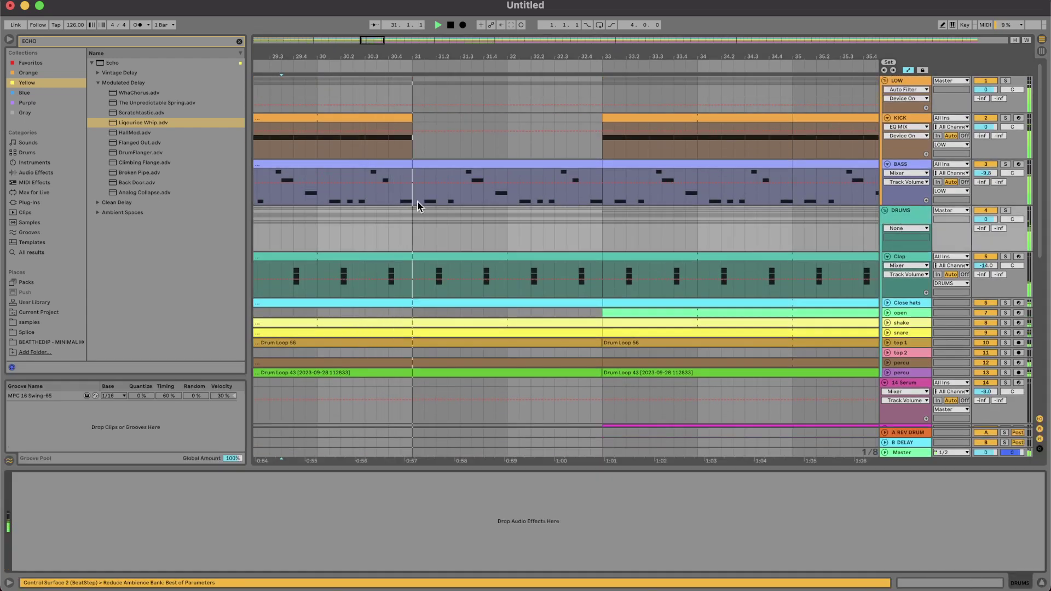
click(120, 40)
text(UT)
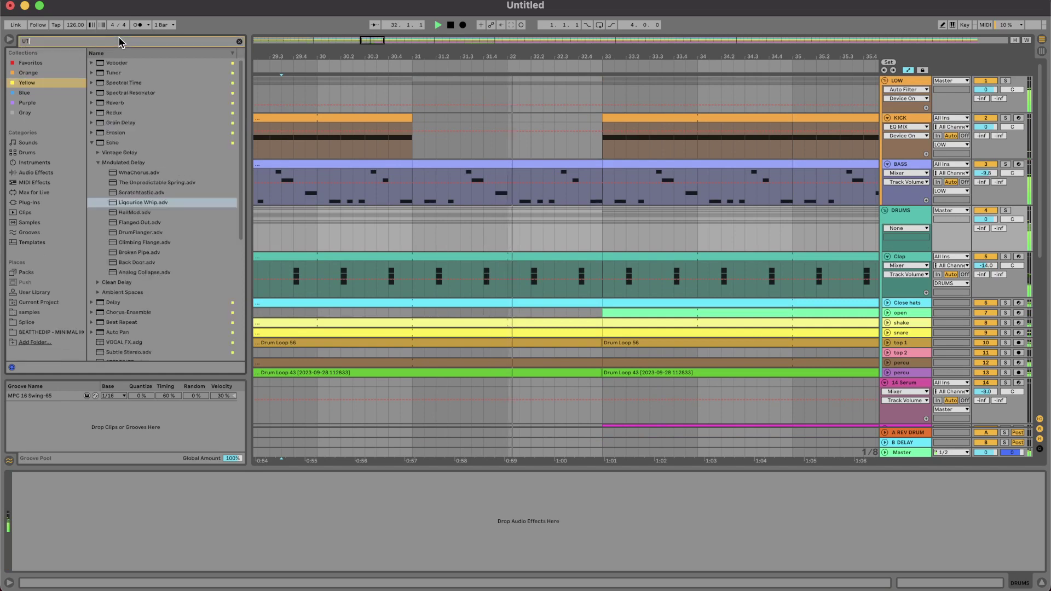
click(42, 93)
drag(119, 63, 157, 486)
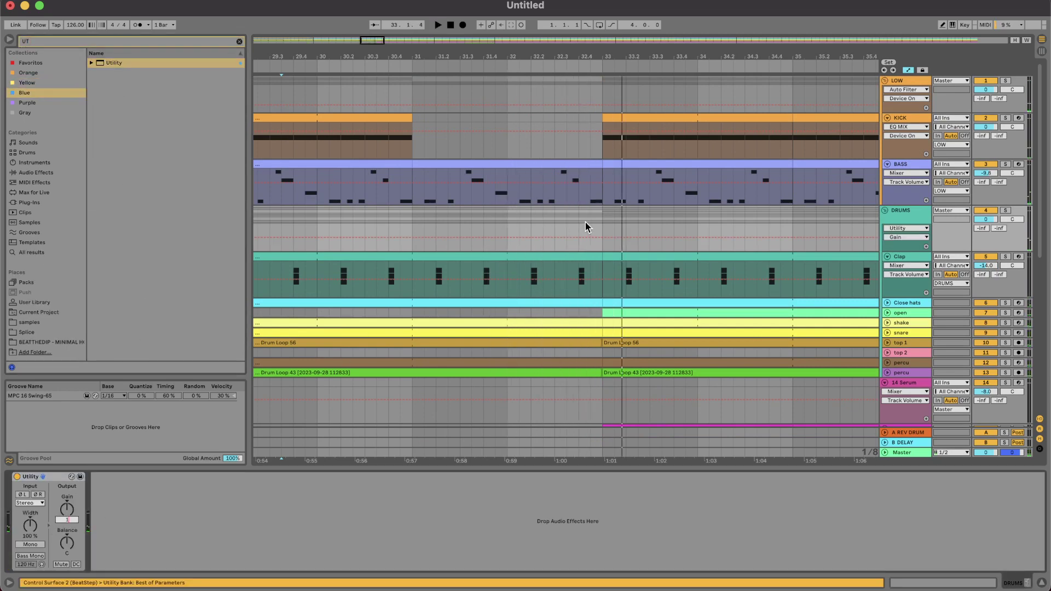
Draw a downward Utility Gain automation ramp on DRUMS from bar 31 to about -18.6 dB at bar 33.
click(412, 237)
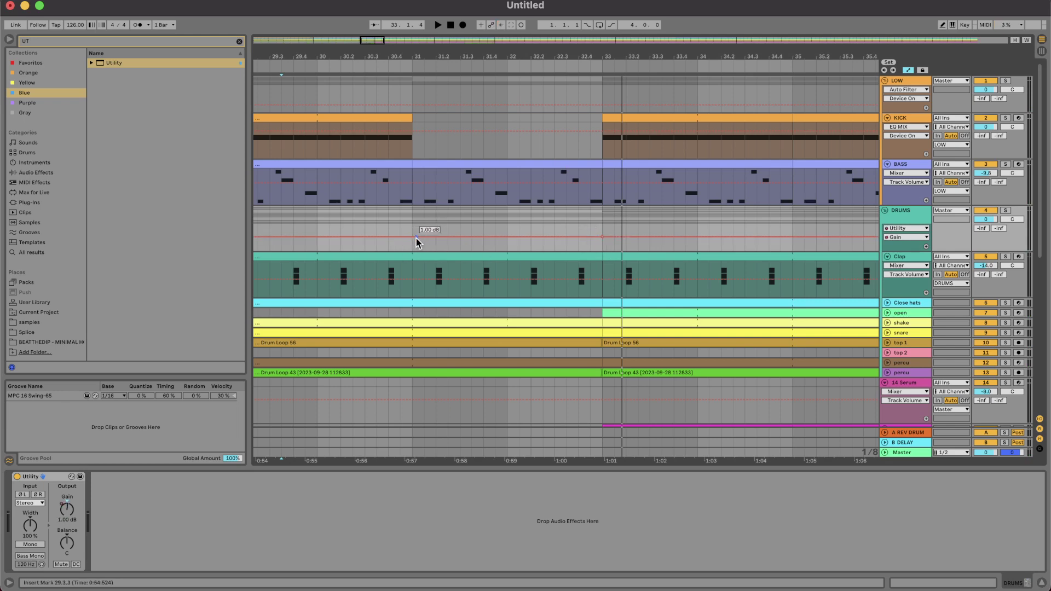
drag(603, 237, 602, 244)
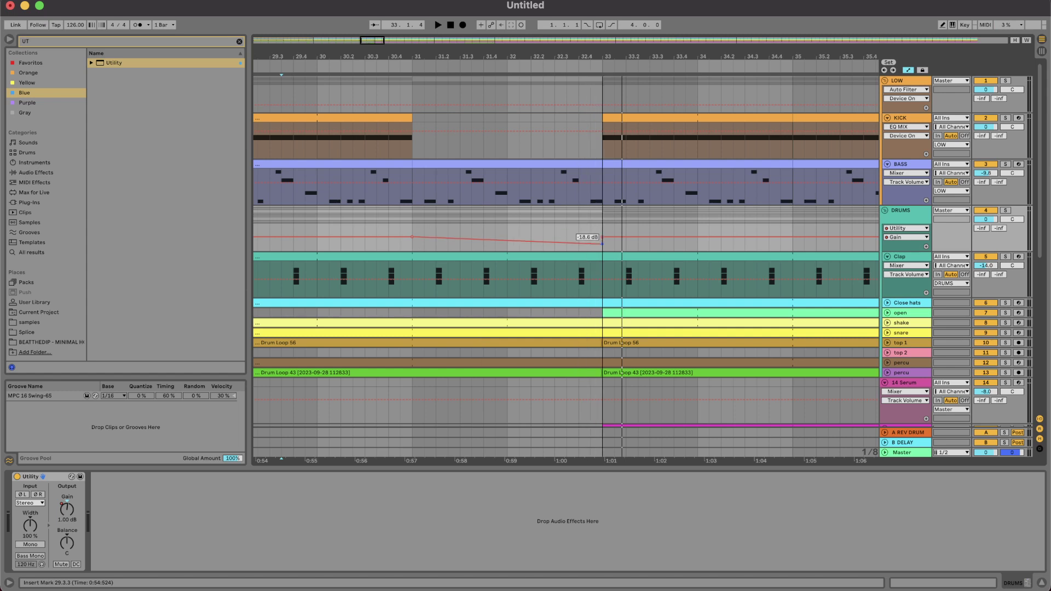
Set the flat DRUMS Gain automation before bar 31 and after bar 33 to 0 dB.
right_click(618, 247)
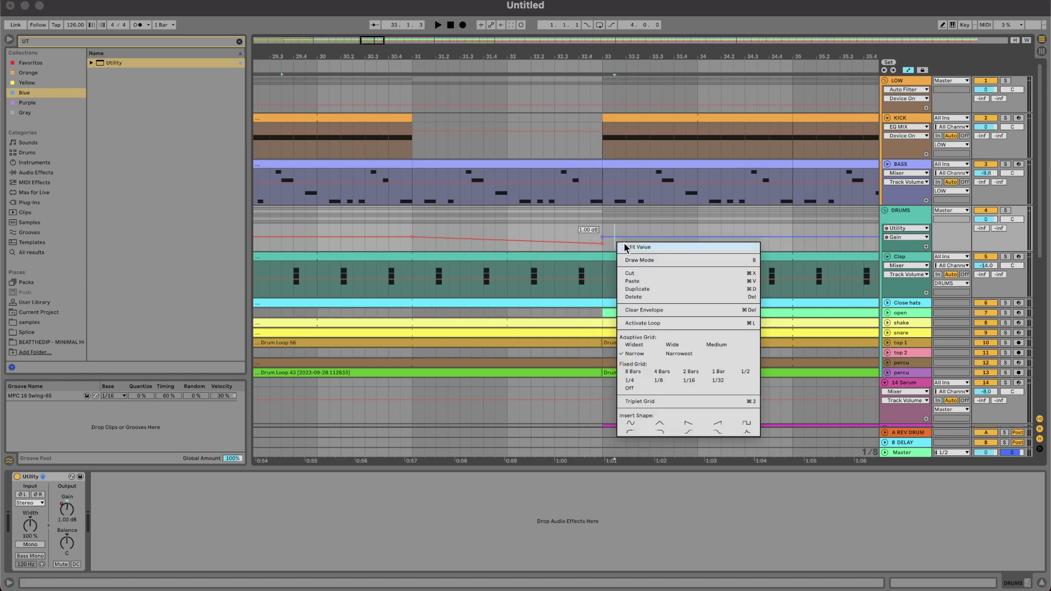
click(626, 247)
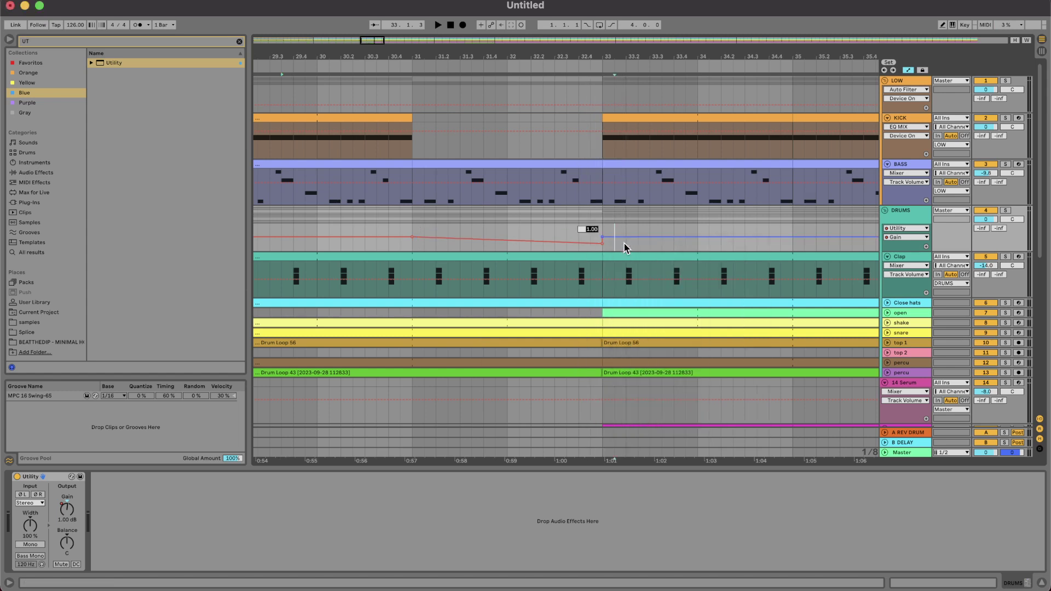
right_click(389, 242)
click(392, 246)
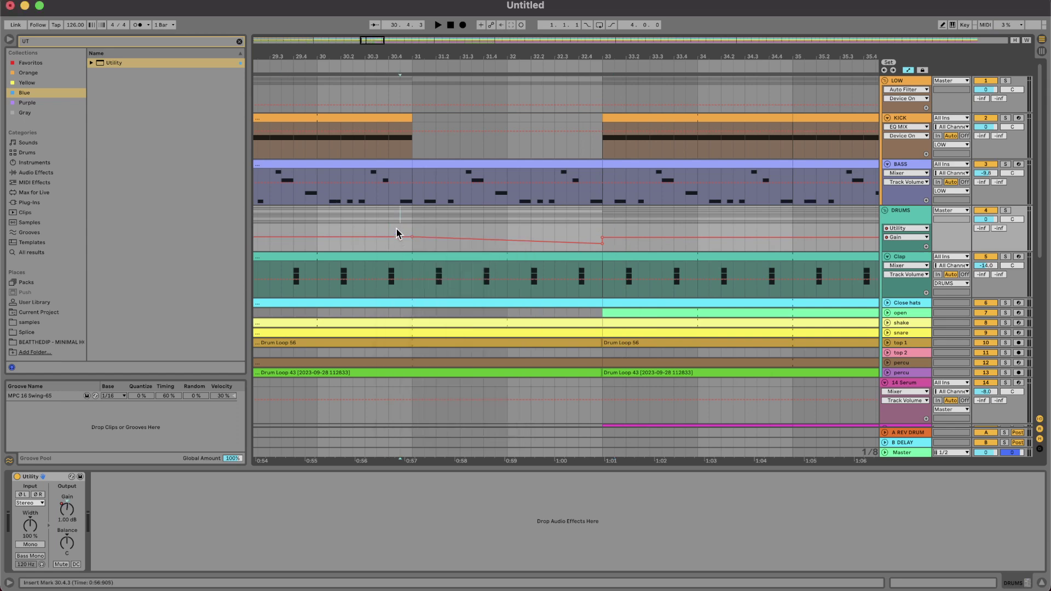
right_click(398, 242)
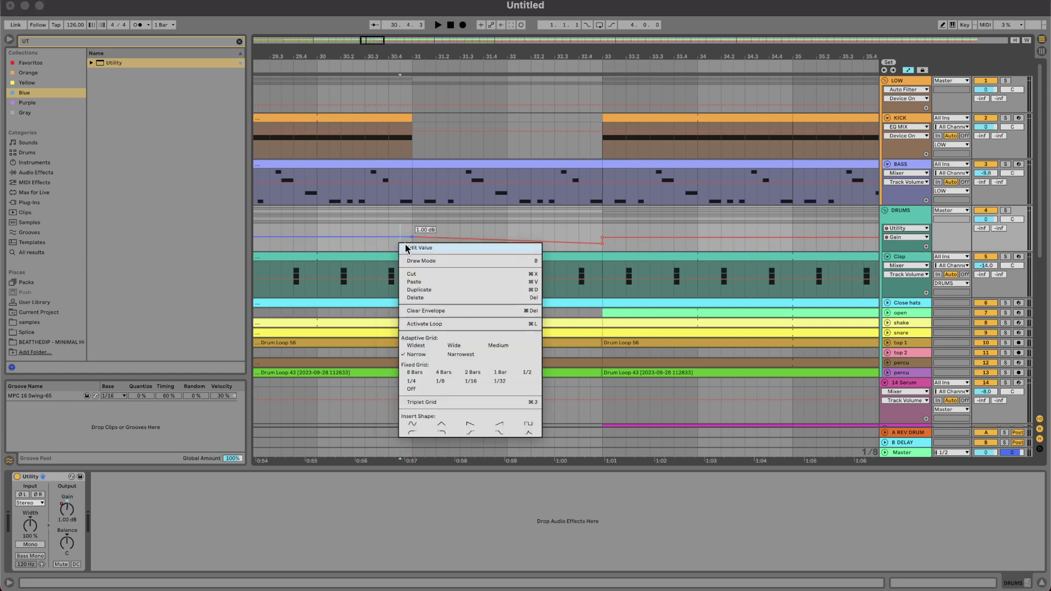
click(408, 248)
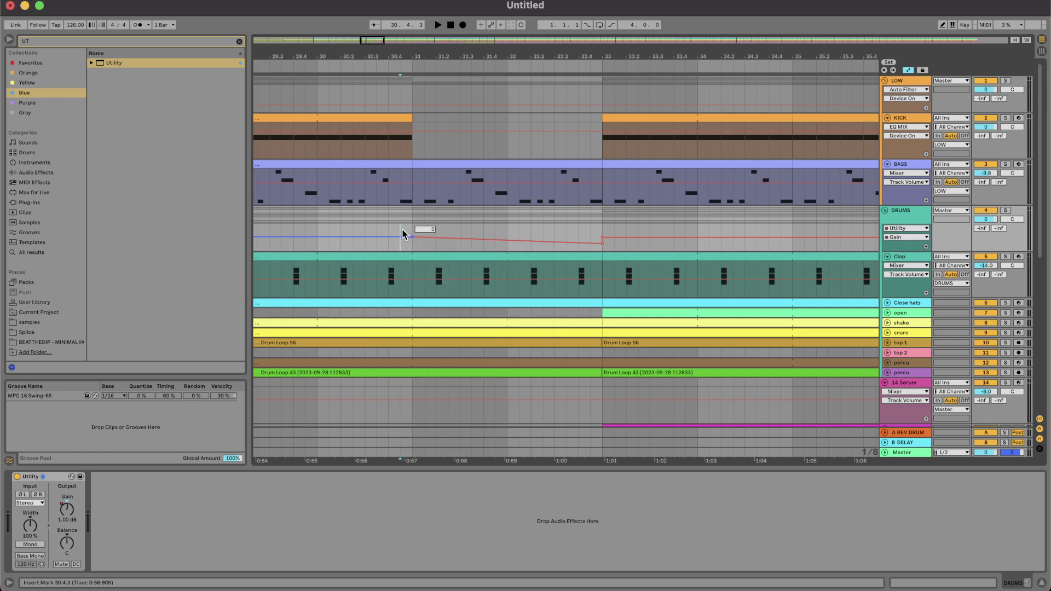
text(0)
key(Return)
Lower the end of the DRUMS gain ramp at bar 33 to -inf dB and play the transition from bar 30.
key(space)
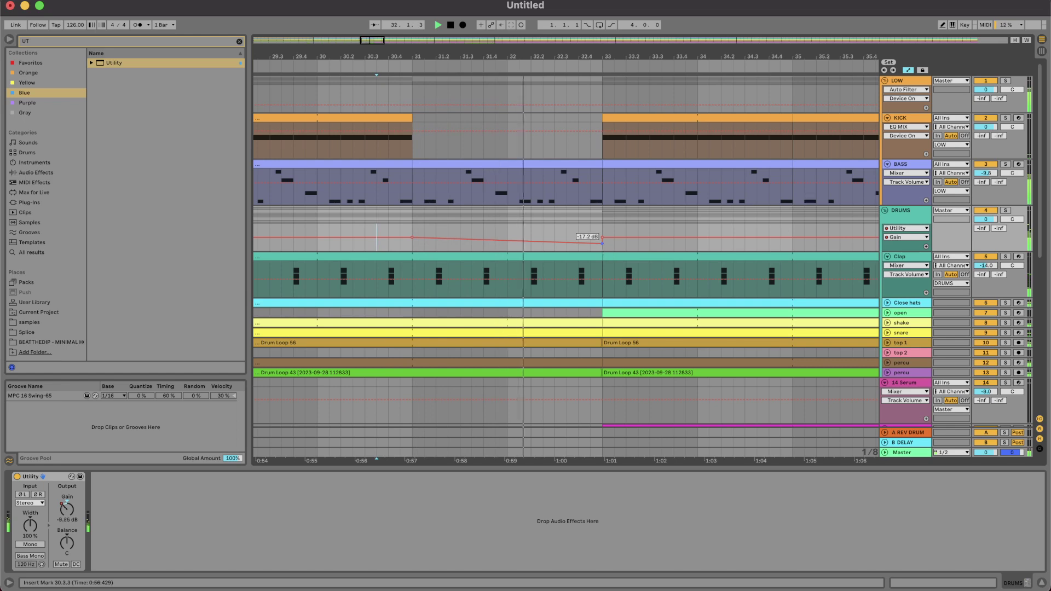
drag(602, 243, 605, 255)
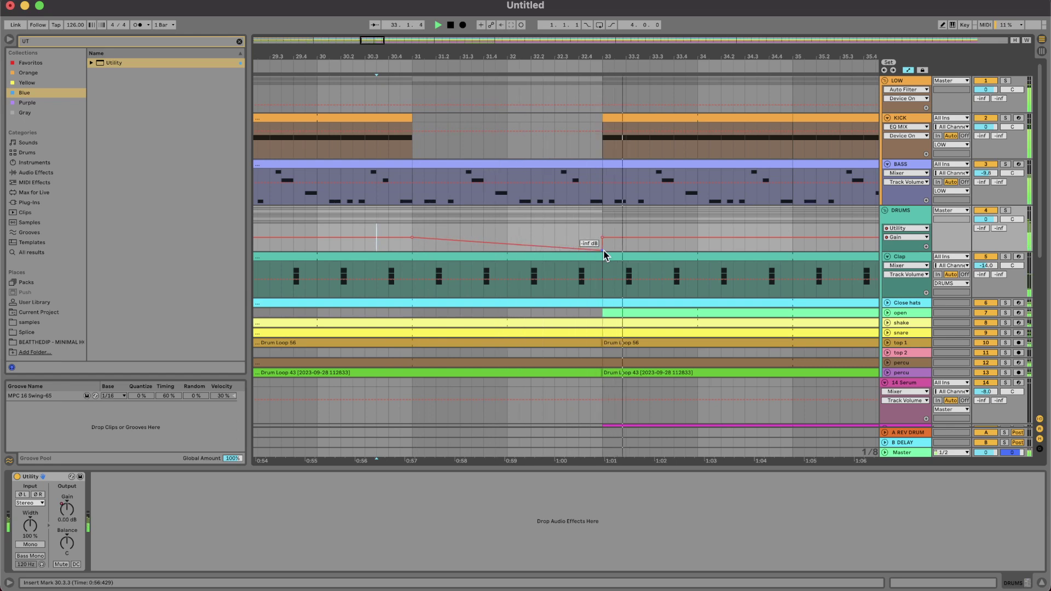
scroll(603, 250, down, 15)
scroll(603, 250, right, 5)
scroll(467, 285, left, 3)
click(344, 326)
key(space)
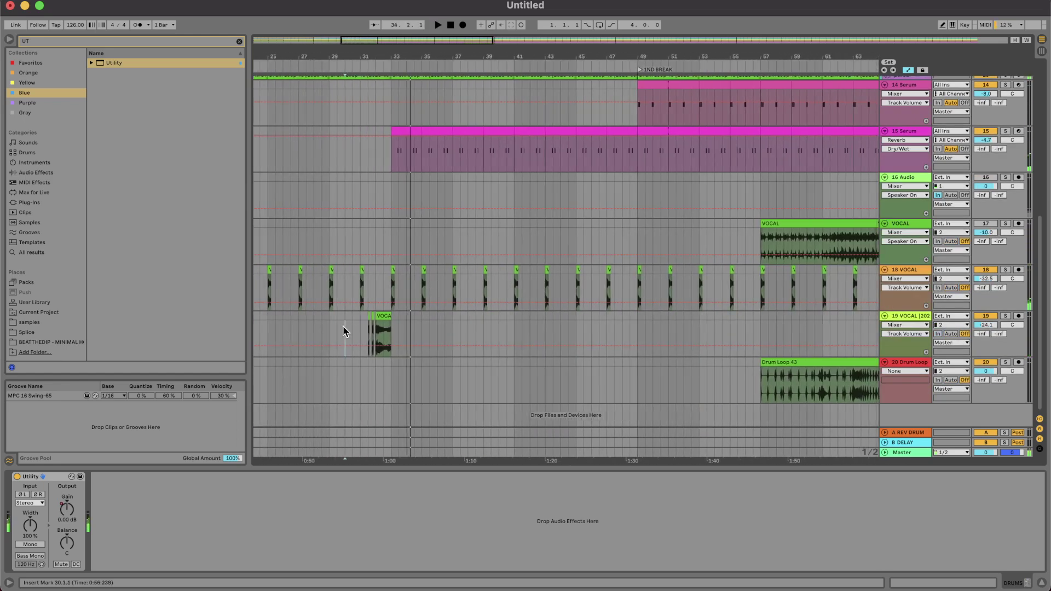
Delete the vocal clip at bar 33 on track 18 VOCAL.
key(space)
scroll(380, 248, up, 5)
drag(427, 277, 395, 272)
key(Delete)
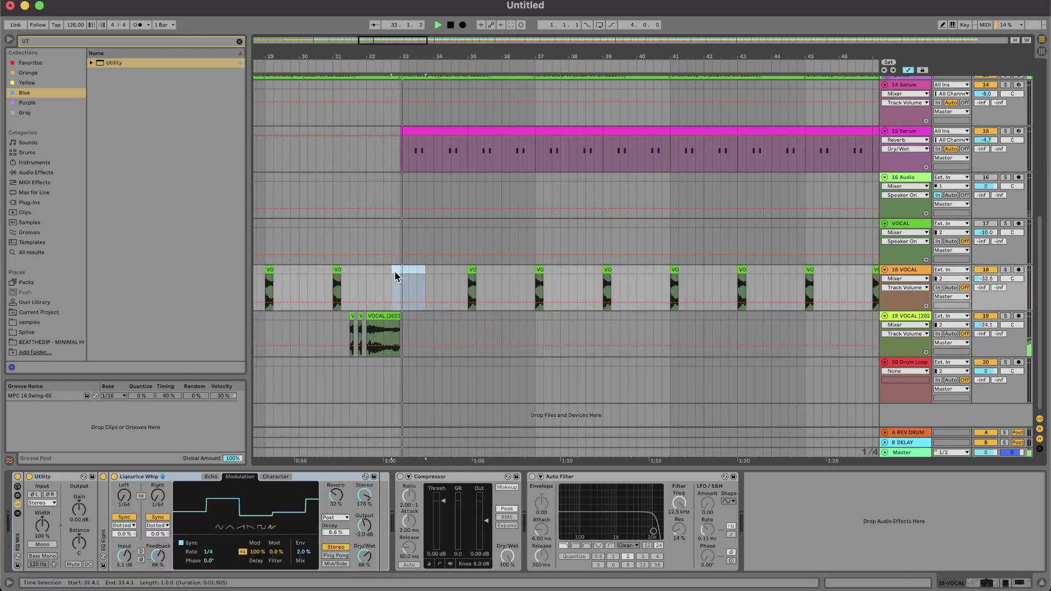
Lower the 15 Serum Reverb's Dry/Wet to 22% while the track is soloed, and set the track volume to -6.7 dB.
scroll(395, 272, up, 10)
scroll(395, 272, down, 5)
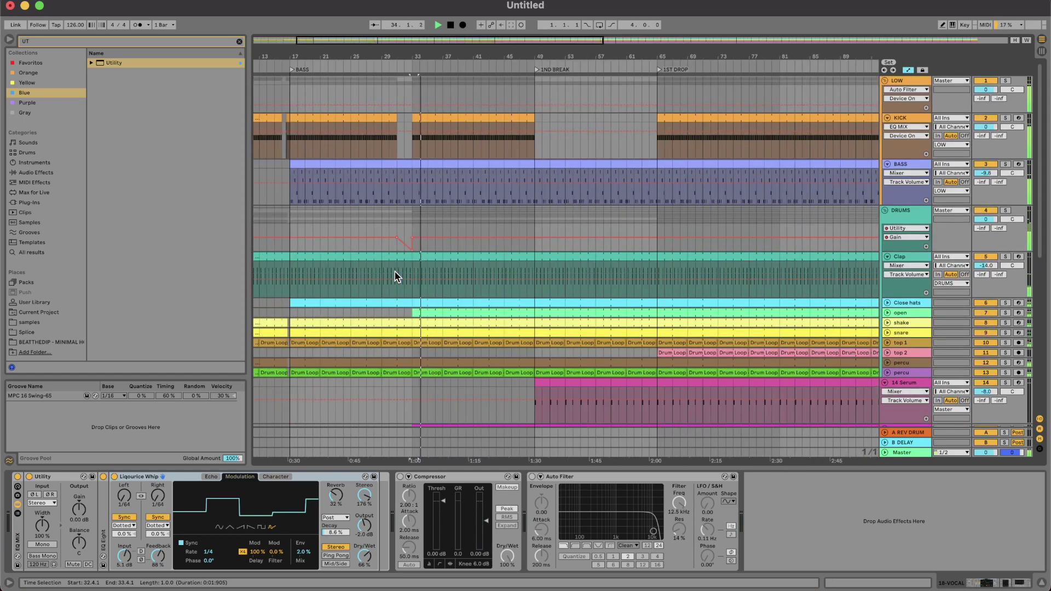
scroll(469, 206, down, 10)
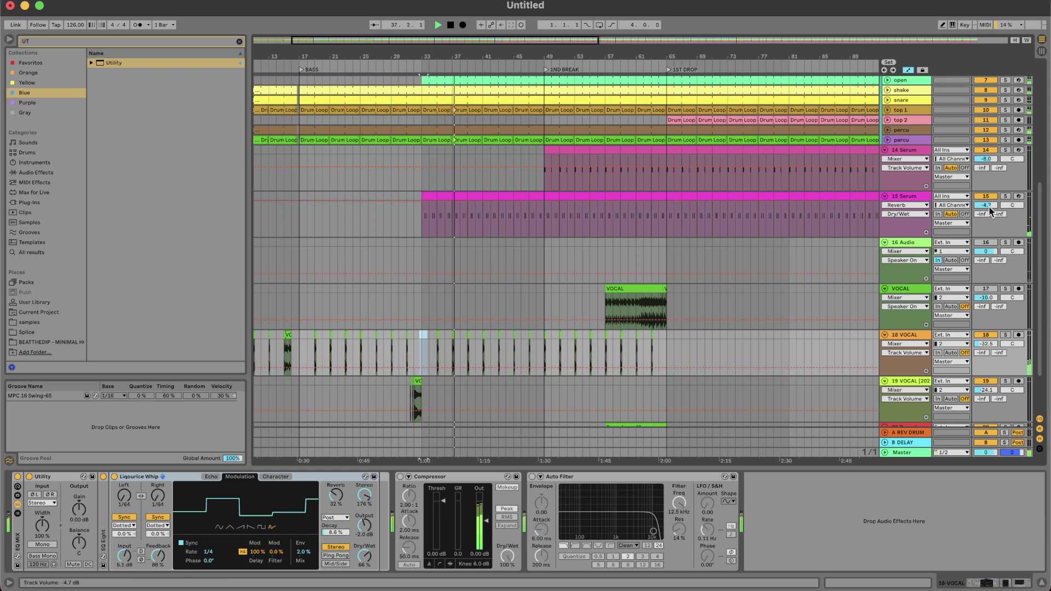
click(917, 198)
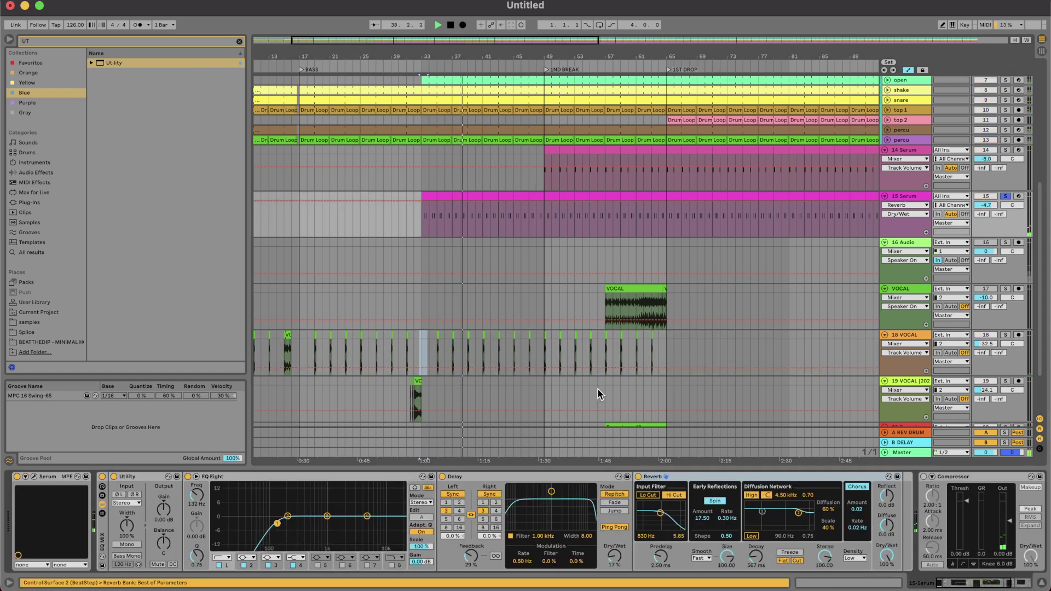
drag(887, 556, 887, 583)
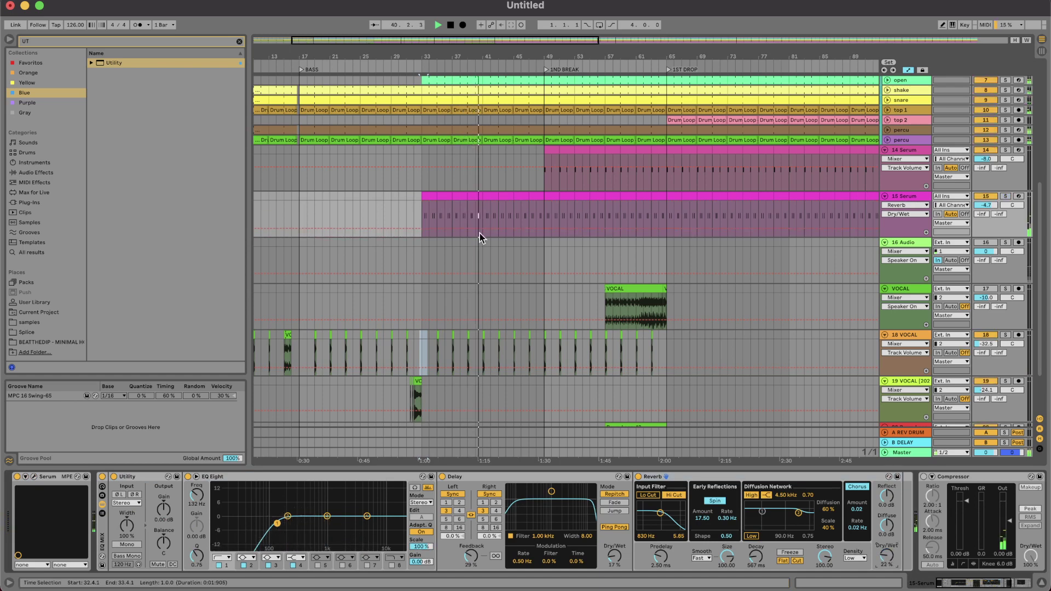
key(s)
click(407, 214)
click(993, 207)
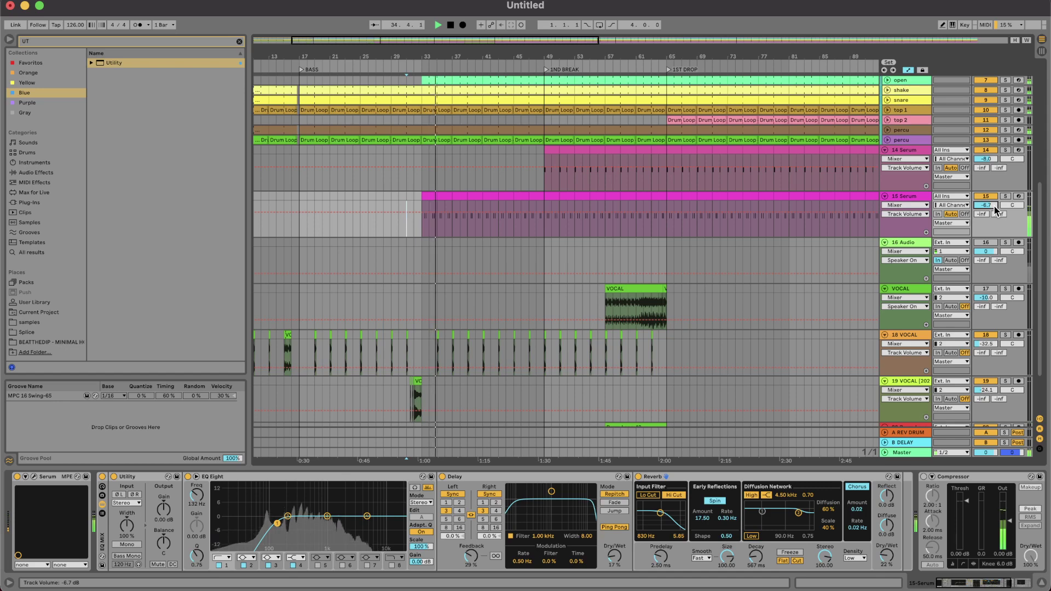
Copy the one-bar vocal clip on track 19 to bar 48, ending at the 1ND BREAK marker.
scroll(524, 256, up, 10)
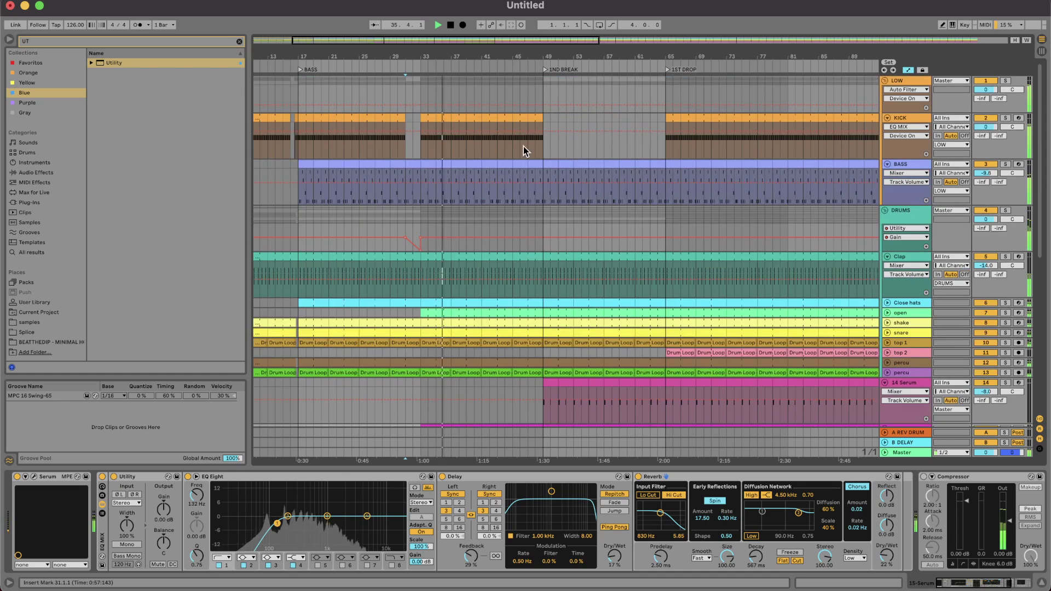
click(495, 218)
scroll(495, 218, down, 12)
scroll(582, 301, right, 3)
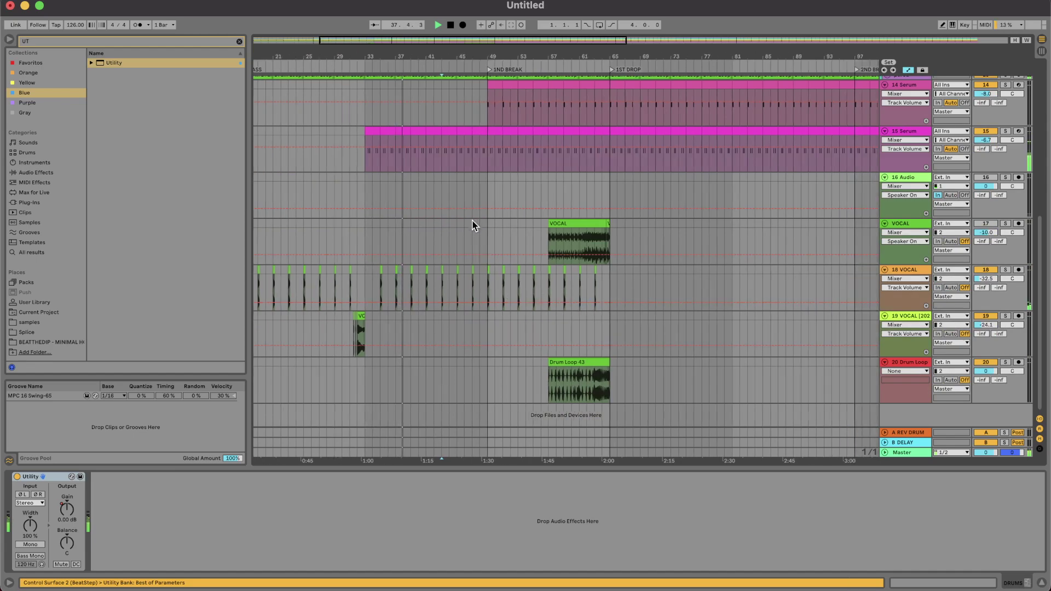
scroll(472, 228, left, 3)
scroll(472, 228, up, 10)
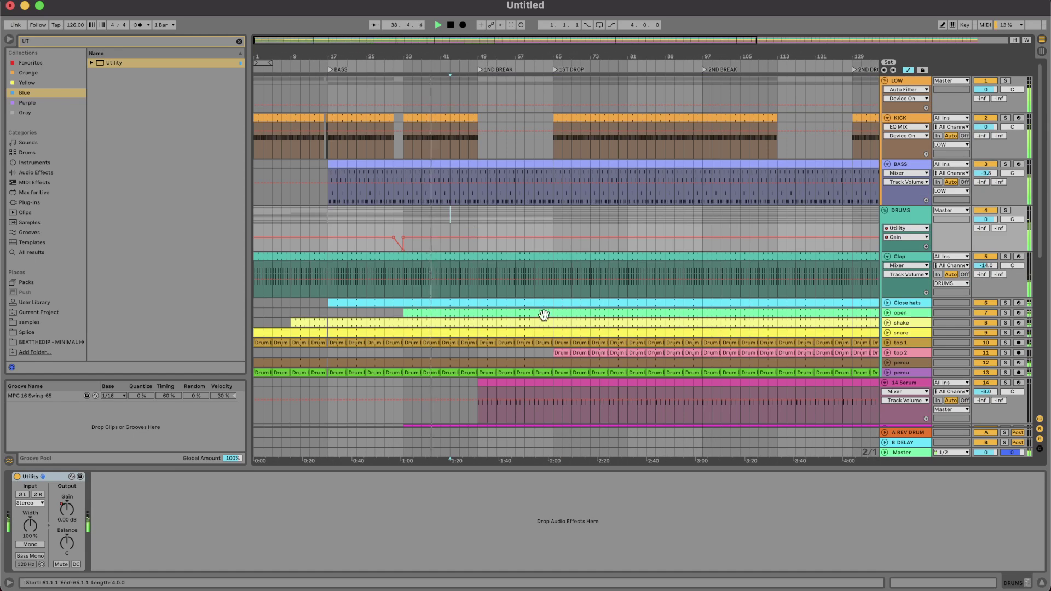
scroll(544, 314, down, 10)
scroll(438, 314, up, 5)
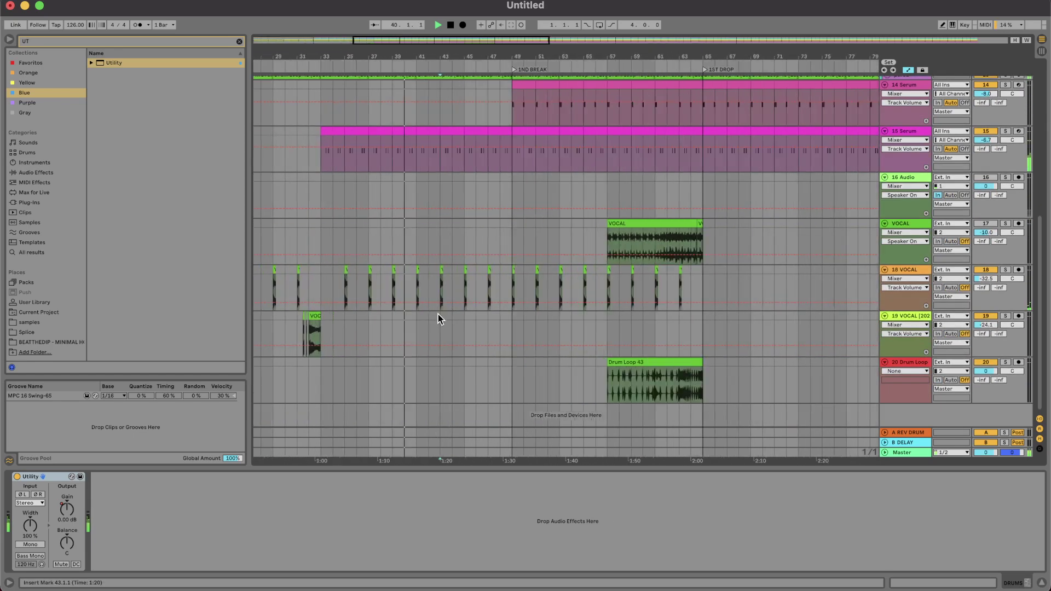
drag(379, 313, 512, 323)
scroll(512, 320, up, 4)
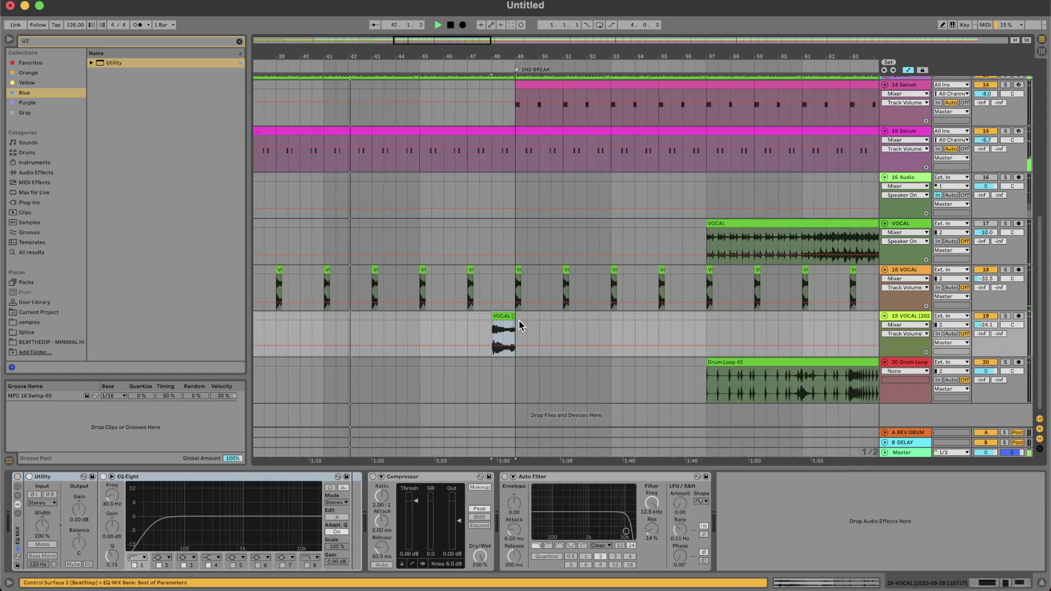
Automate track 19's B-DELAY send to rise from -inf dB at bar 48 to 0 dB at the 1ND BREAK marker.
click(486, 356)
drag(492, 355, 515, 321)
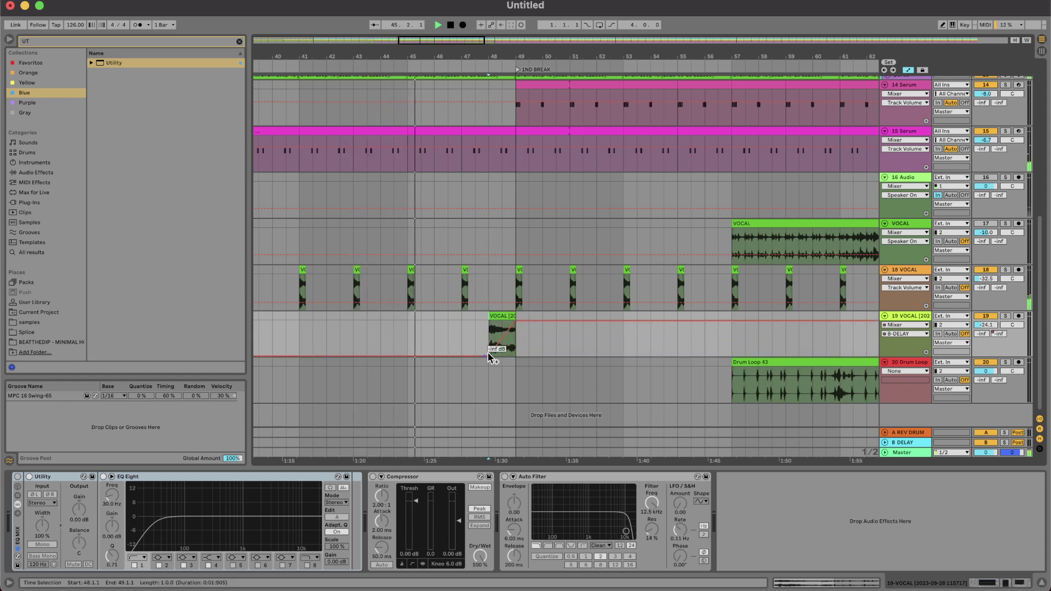
click(574, 347)
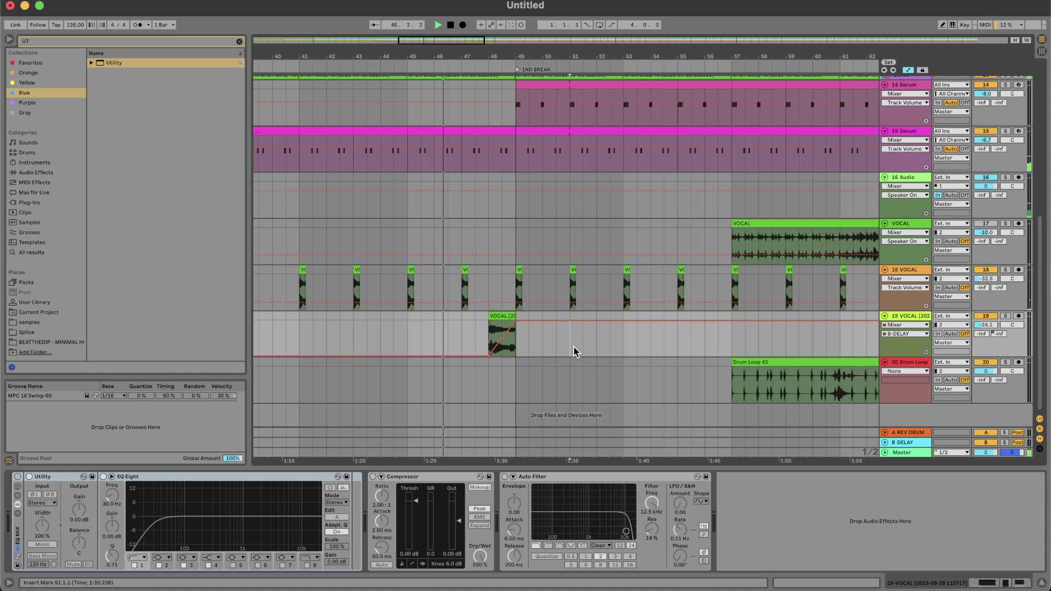
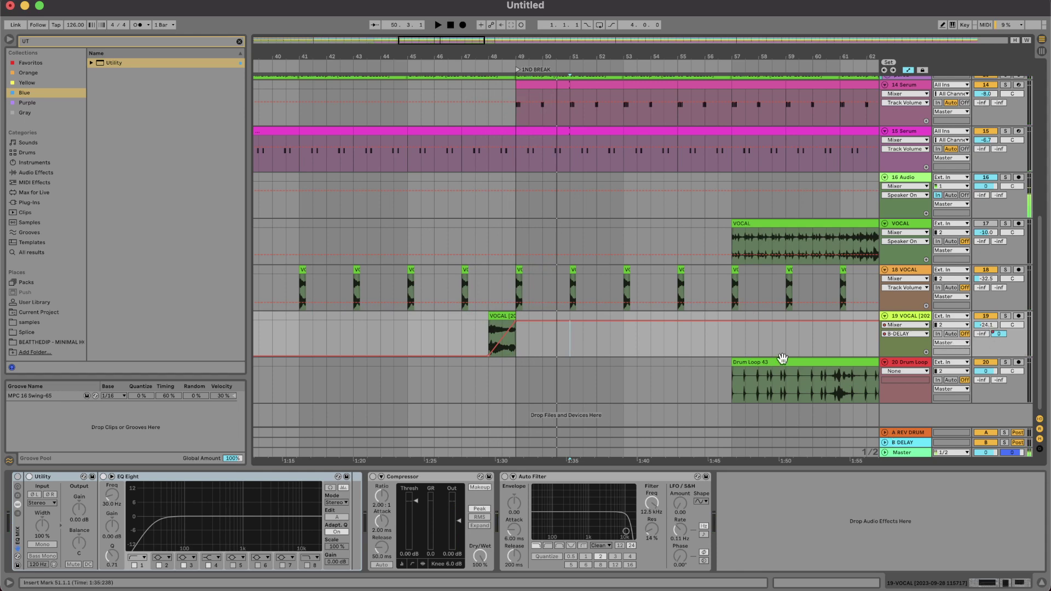
Automate track 18 VOCAL's B-DELAY send to rise to -0.6 dB at bar 49, hold until about bar 60, and fall to -inf at 1ST DROP.
key(minus)
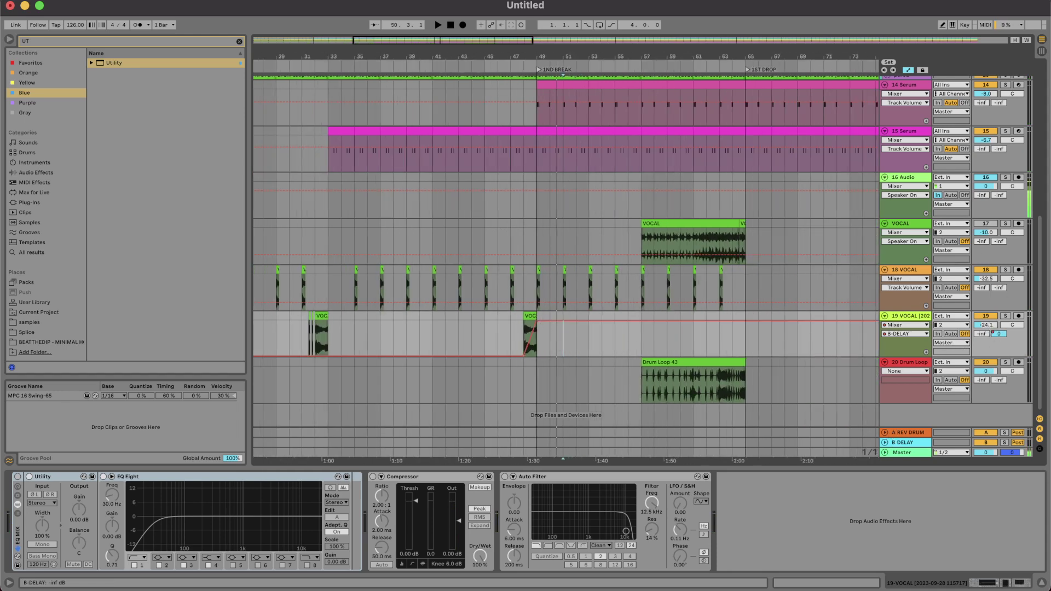
click(524, 309)
drag(541, 310, 537, 275)
click(686, 276)
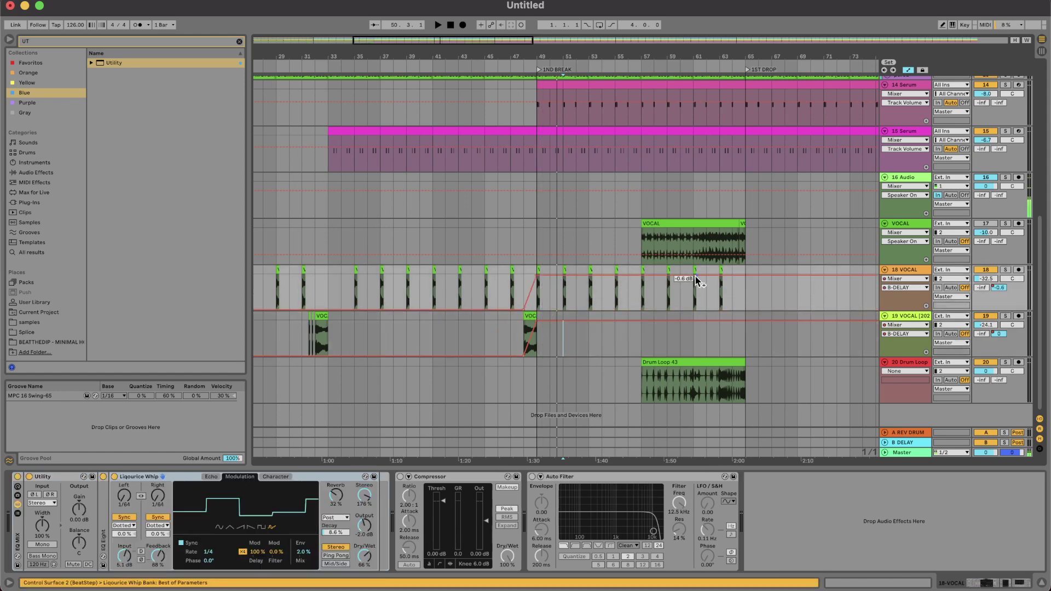
drag(696, 277, 745, 310)
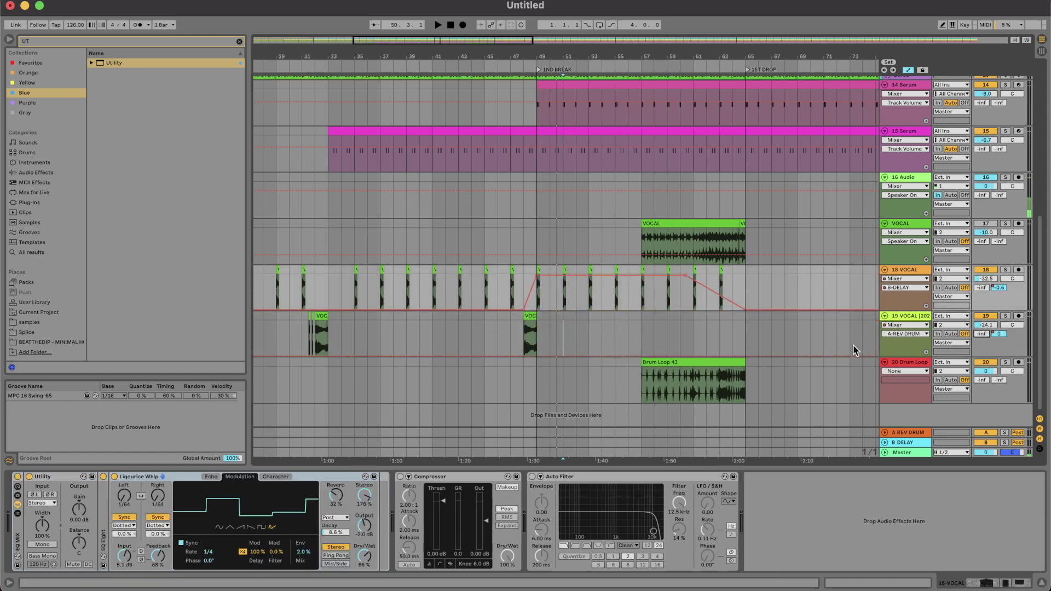
Automate track 19's A-REV DRUM send from -inf to 0 dB across the clip at bar 48, and play the transition from bar 46.
click(524, 356)
drag(532, 356, 532, 322)
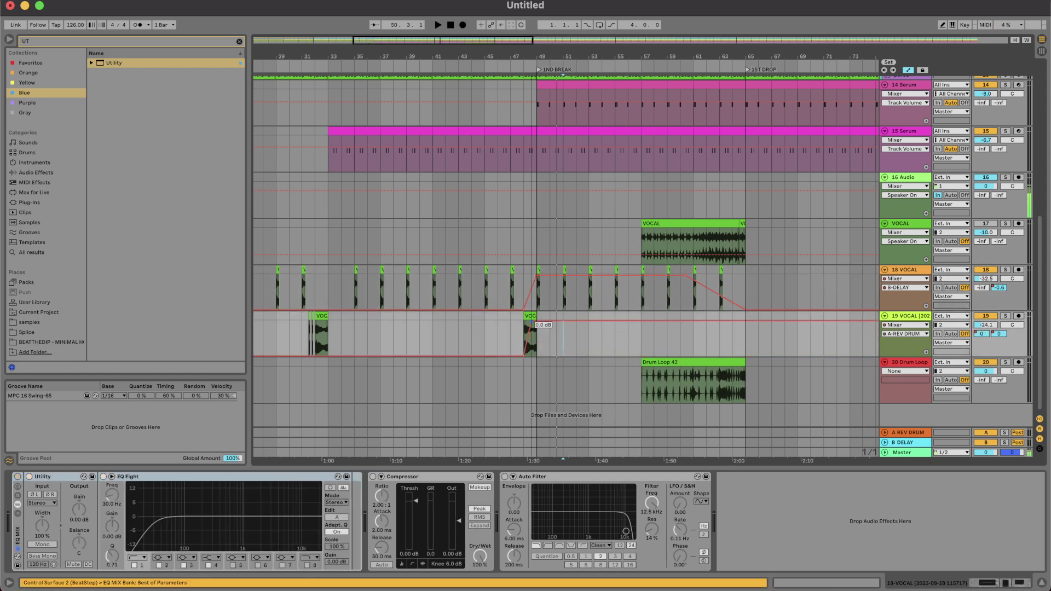
click(524, 330)
key(space)
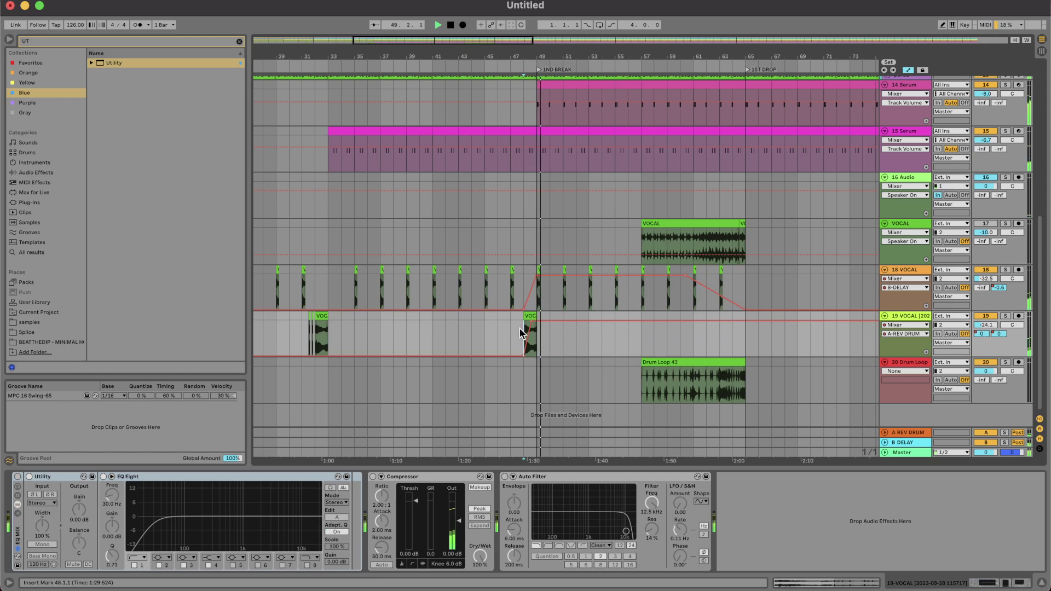
click(498, 330)
key(space)
scroll(538, 269, up, 4)
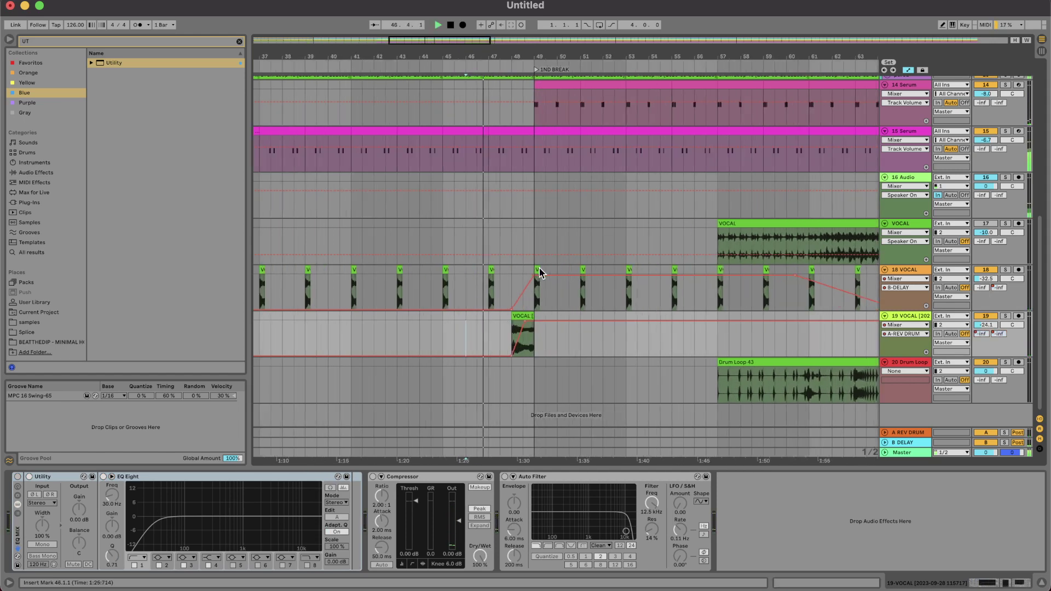
Automate 14 Serum's EQ Eight band 1 frequency to sweep from 22.0 kHz at bar 49 down to its original value at bar 57, and play from bar 48.
scroll(539, 268, up, 3)
click(938, 155)
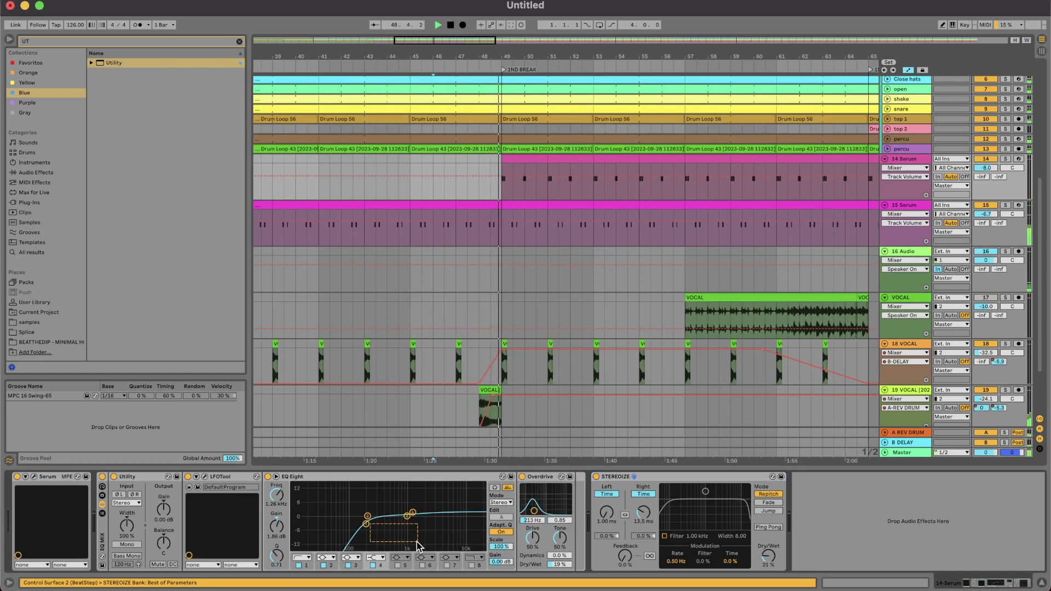
click(366, 524)
click(365, 524)
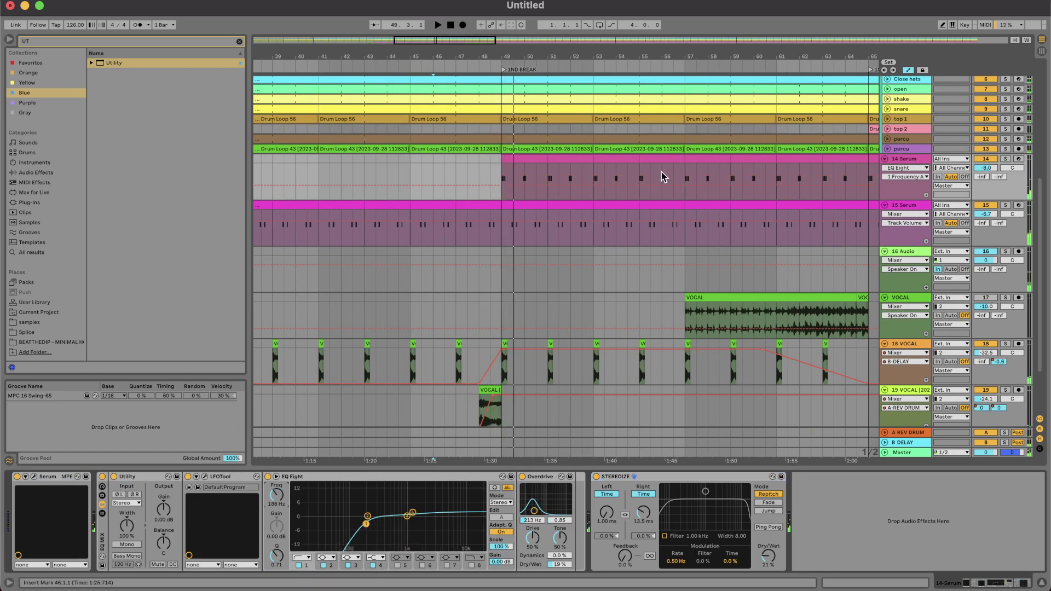
click(685, 189)
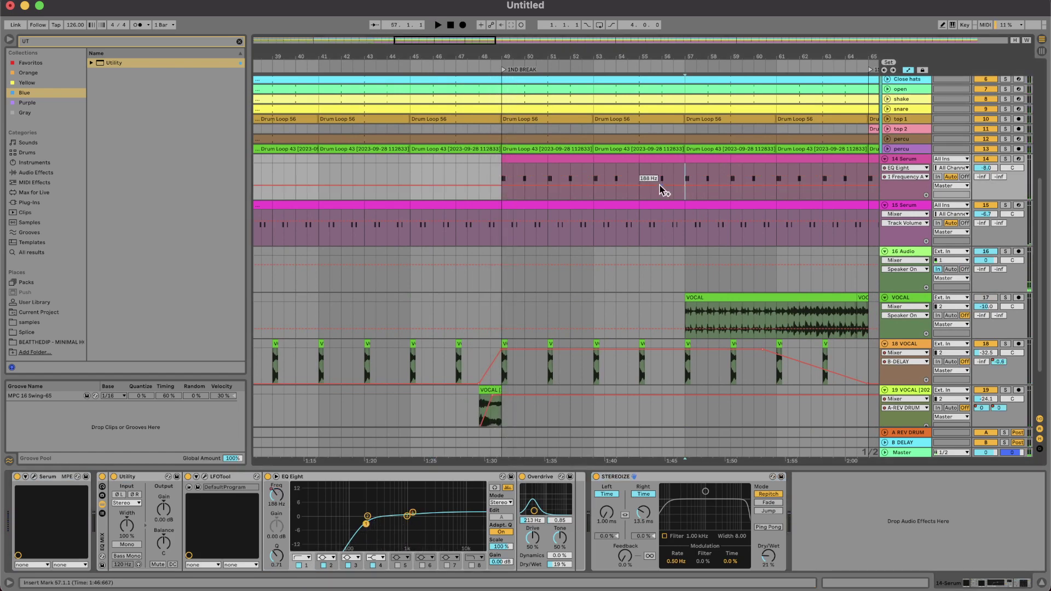
drag(660, 185, 502, 164)
key(space)
click(482, 176)
key(space)
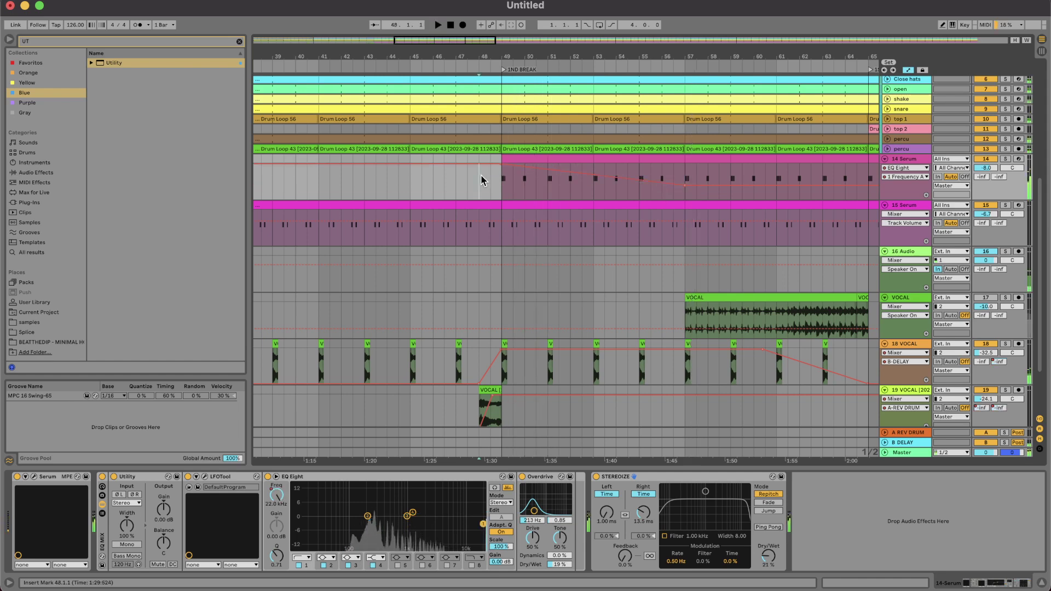
key(space)
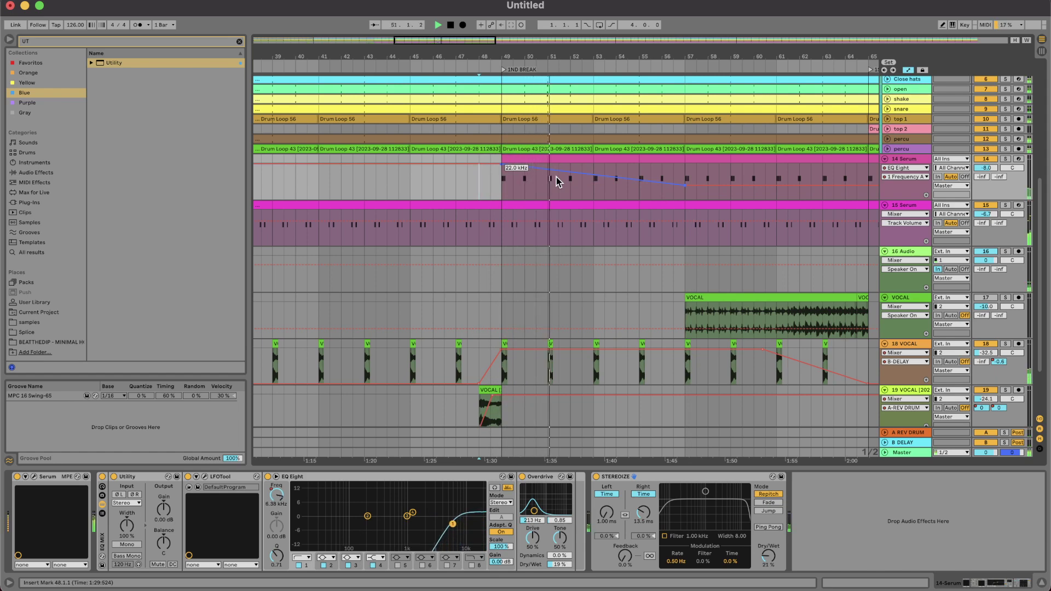
Lower the volume of track 17 VOCAL to -13.0 dB during playback of the break.
scroll(557, 177, down, 5)
scroll(558, 181, right, 1)
scroll(559, 181, up, 1)
scroll(657, 204, down, 3)
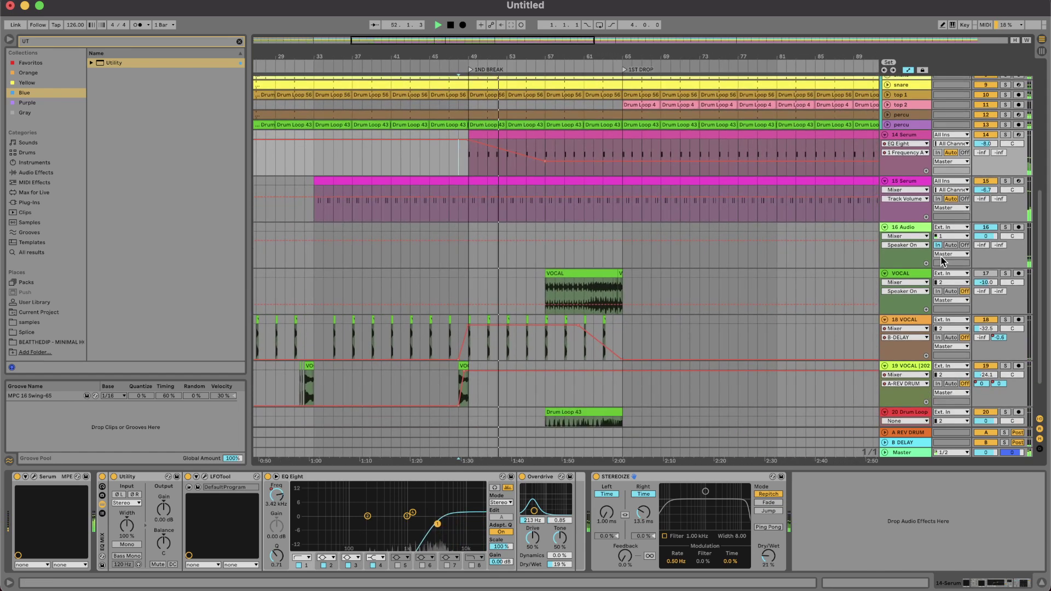
scroll(755, 310, left, 1)
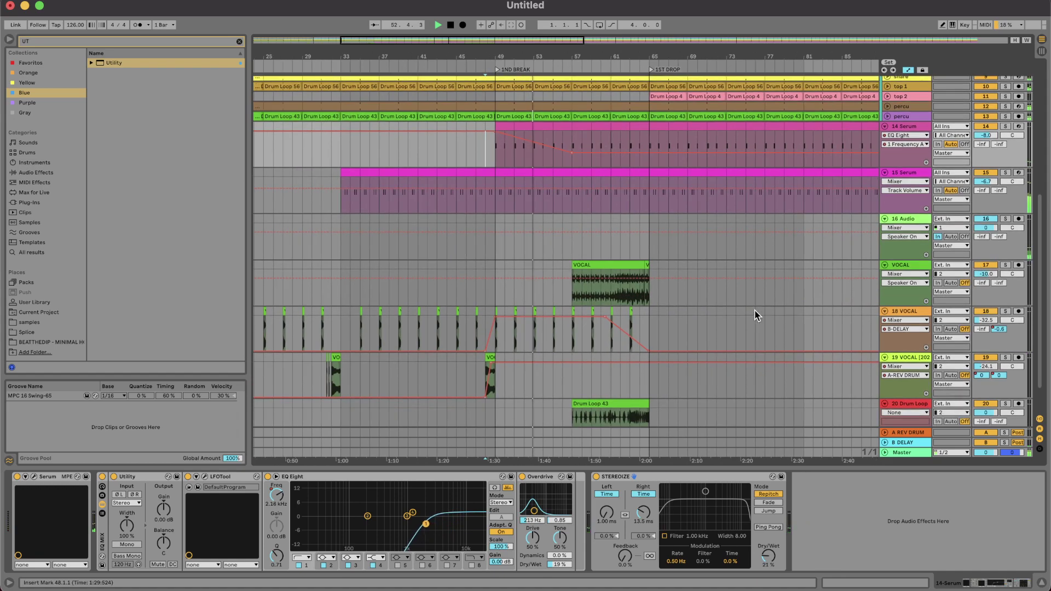
click(983, 278)
drag(983, 278, 985, 280)
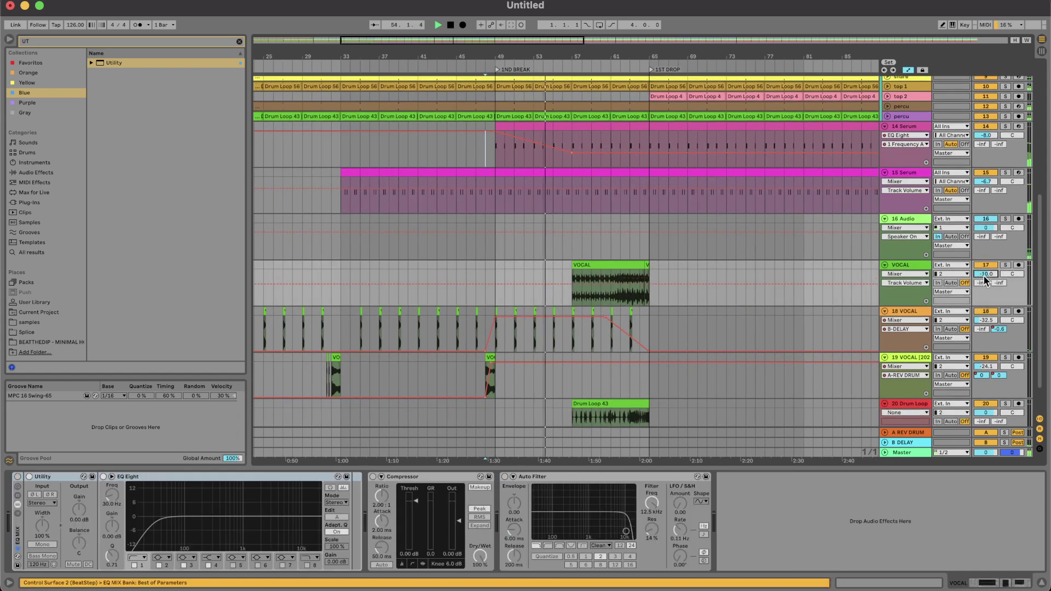
Add a DRUMS Utility gain ramp from 0.00 dB at bar 57 down to the minimum at the 1ST DROP marker.
scroll(734, 228, up, 15)
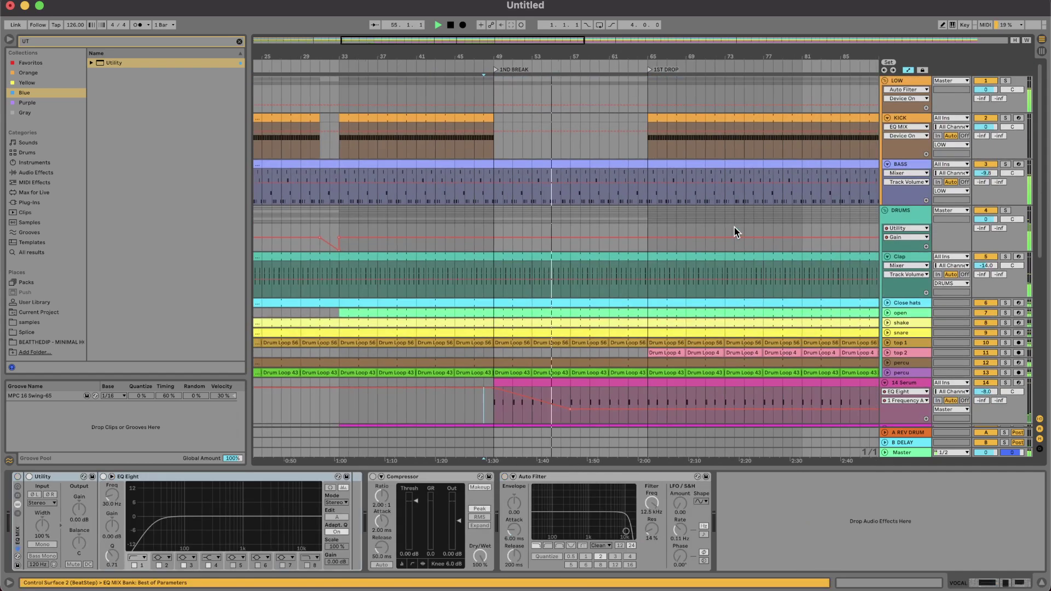
click(576, 237)
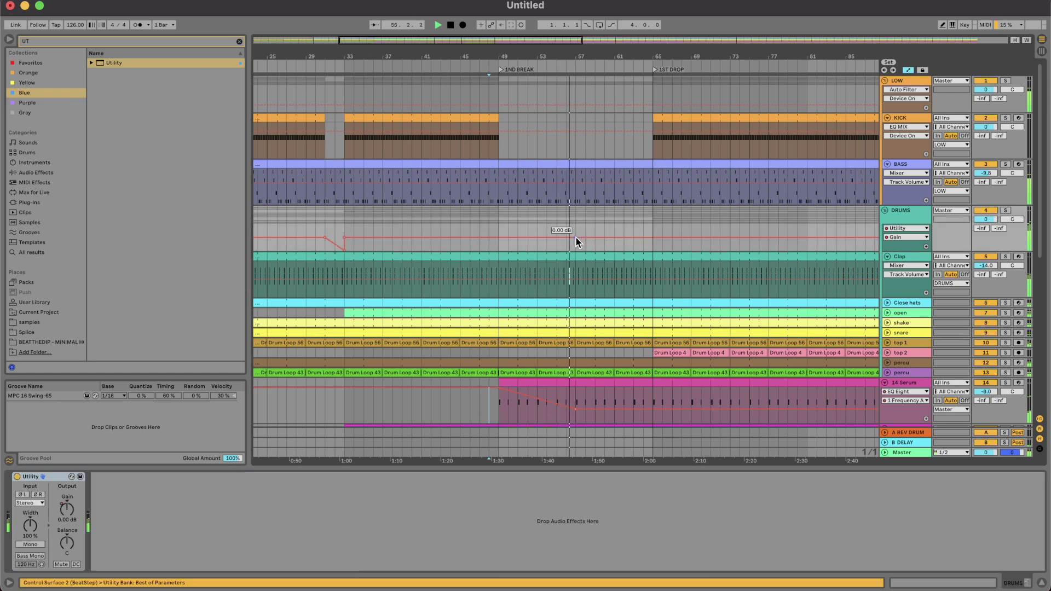
click(652, 237)
drag(652, 238, 653, 250)
scroll(599, 299, down, 5)
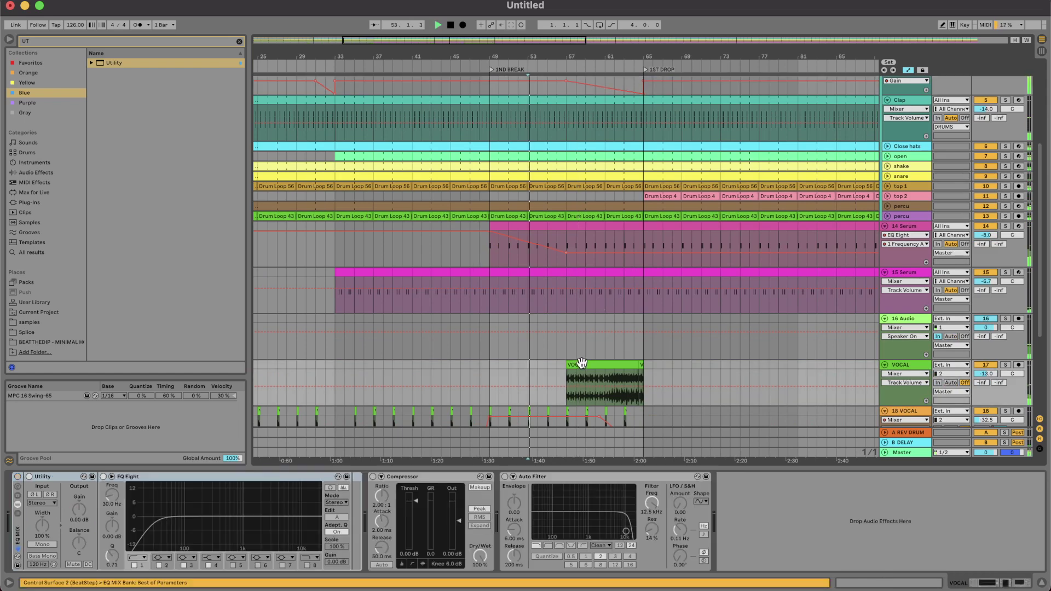
Extend the long vocal clip on track 17 to the 1ST DROP marker, covering the short clip at its end.
mouse_move(582, 364)
mouse_down()
mouse_move(602, 368)
mouse_move(591, 364)
mouse_up()
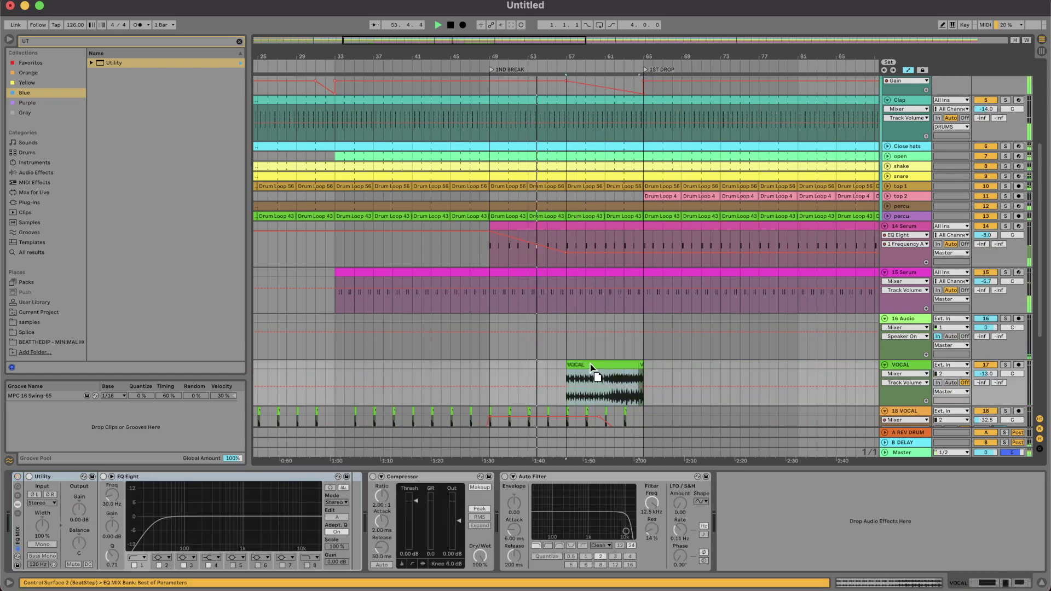
scroll(591, 365, up, 5)
scroll(591, 365, down, 2)
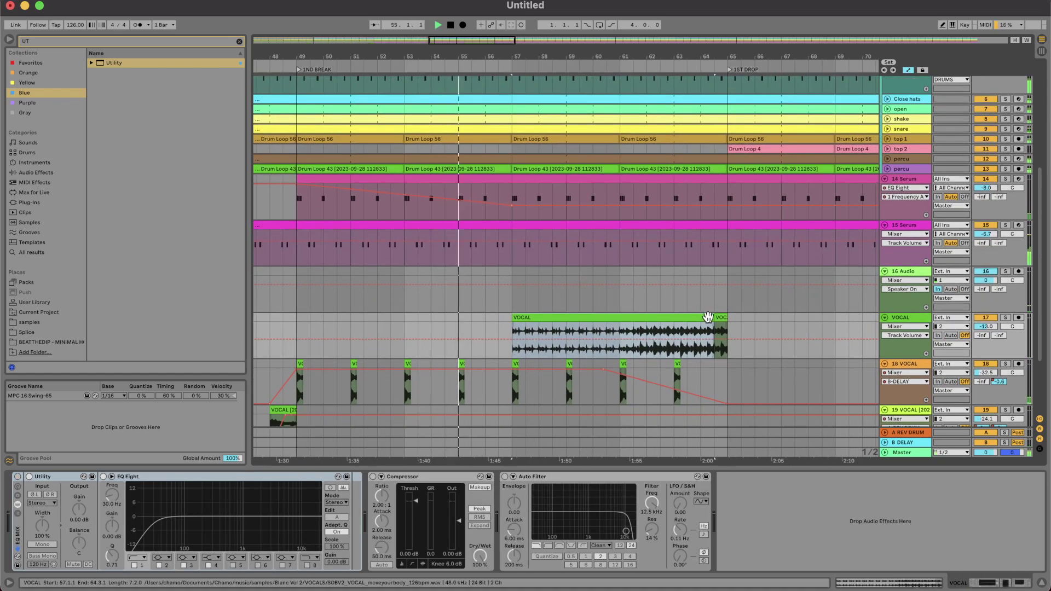
drag(714, 318, 727, 320)
Set track 20 Drum Loop's volume to -11.3 dB and fade in its clip from bar 57 to about bar 62.
scroll(727, 323, down, 3)
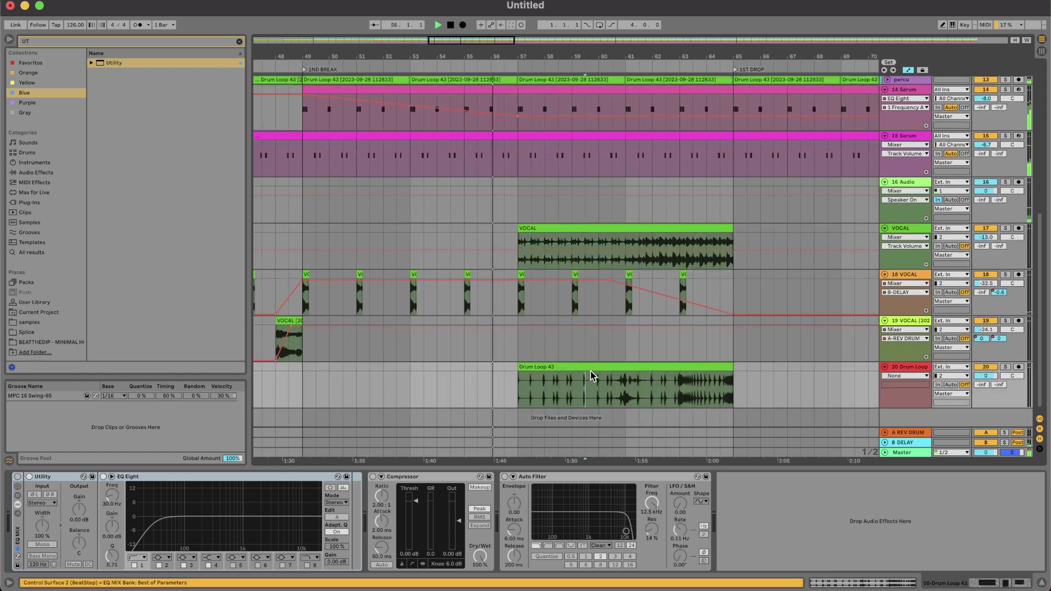
double_click(591, 380)
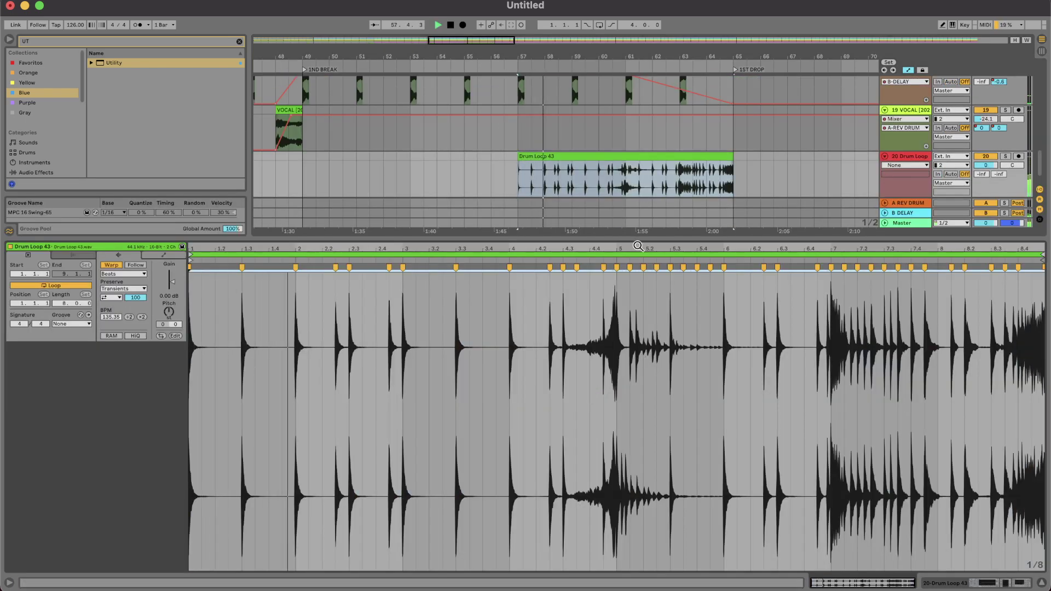
double_click(684, 239)
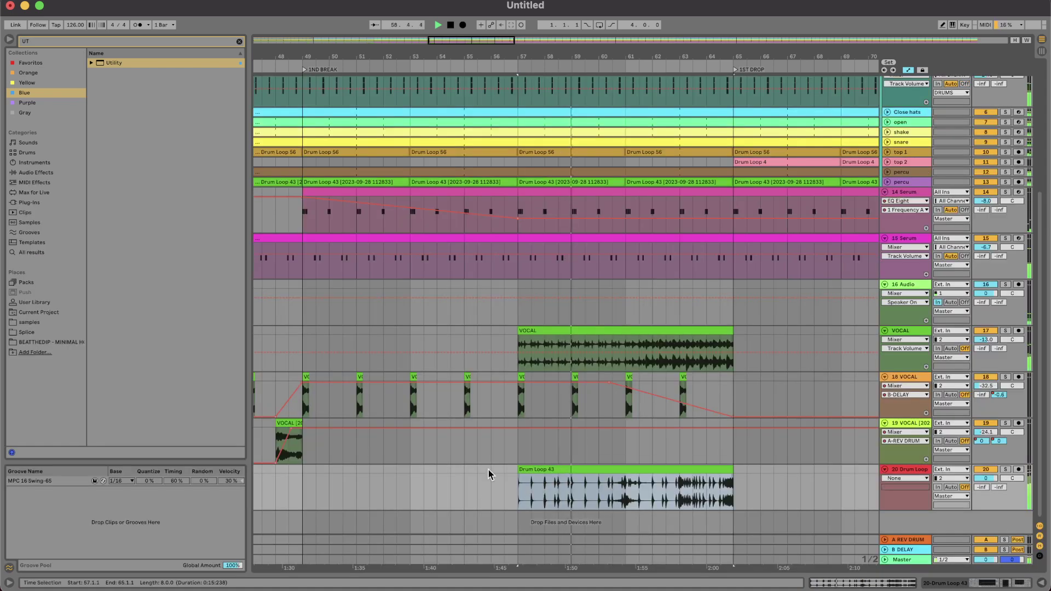
click(466, 486)
key(space)
key(space)
drag(986, 478, 985, 505)
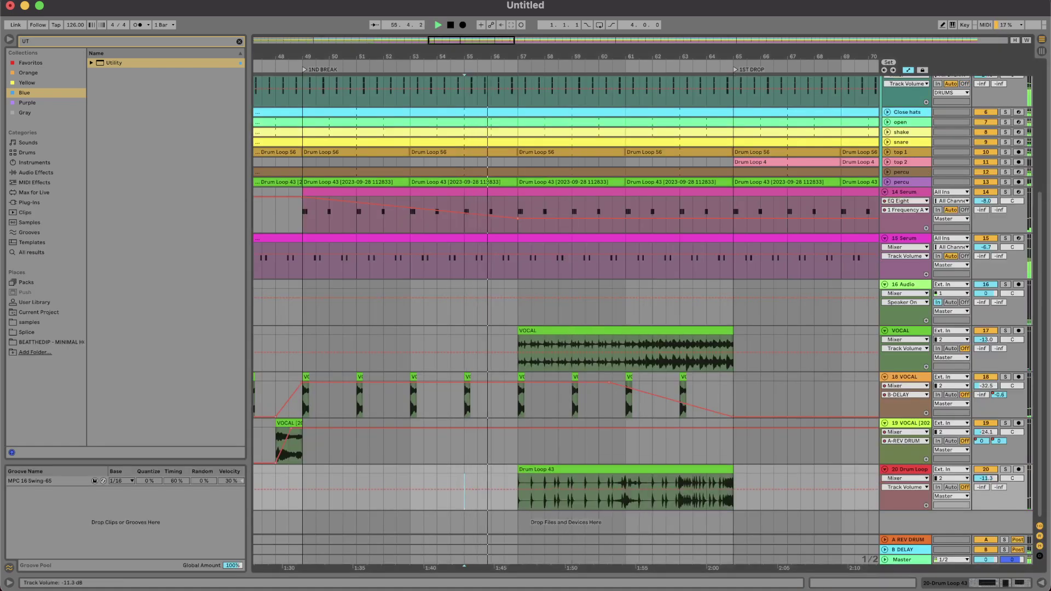
key(a)
drag(520, 474, 647, 474)
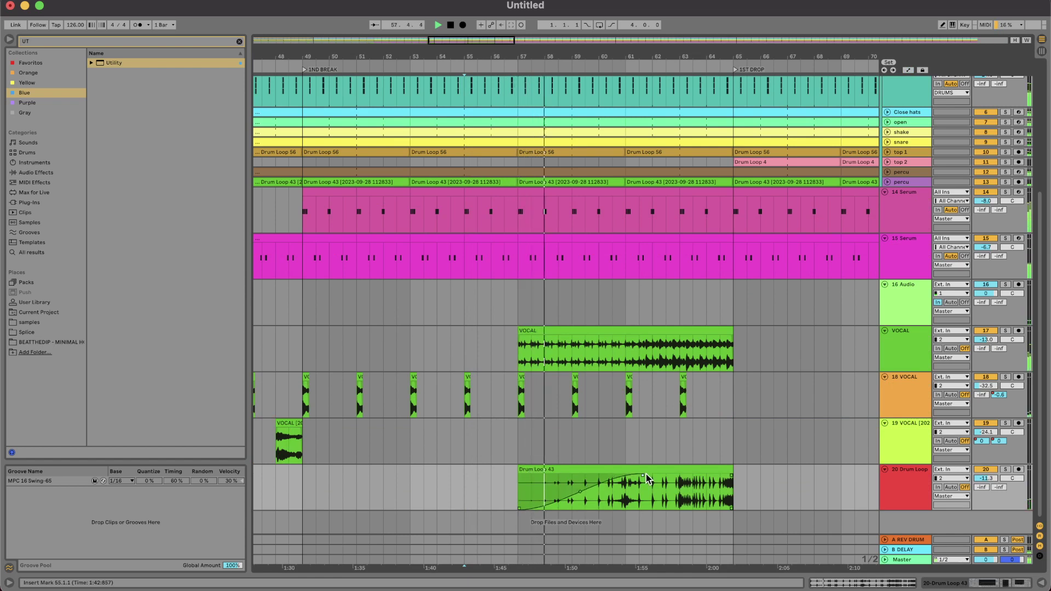
Play from bar 53 and raise the end of the DRUMS gain ramp at the 1ST DROP marker to -11.2 dB.
click(406, 352)
key(space)
key(space)
scroll(622, 332, up, 2)
scroll(622, 331, up, 3)
key(a)
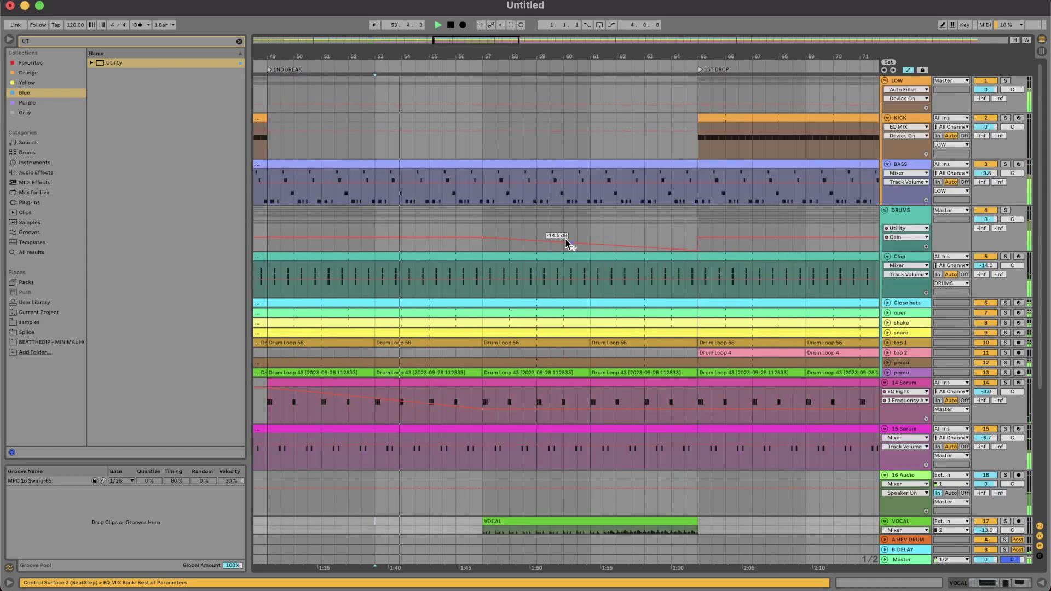
drag(700, 250, 698, 241)
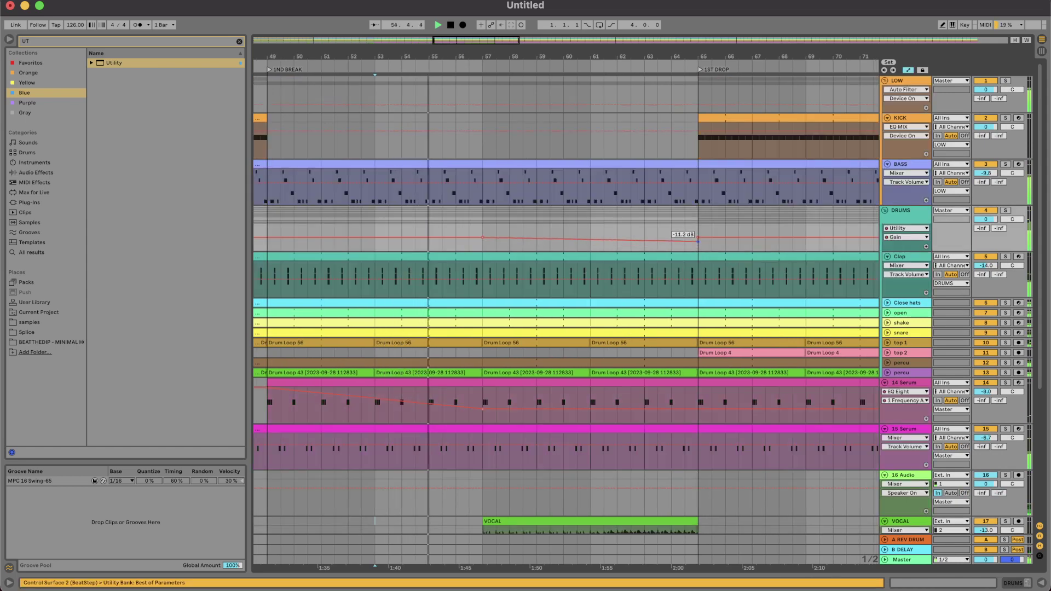
Automate the DRUMS A-REV DRUM send to rise from its minimum at about bar 54.5 to about -6 dB near bar 59.5.
click(981, 229)
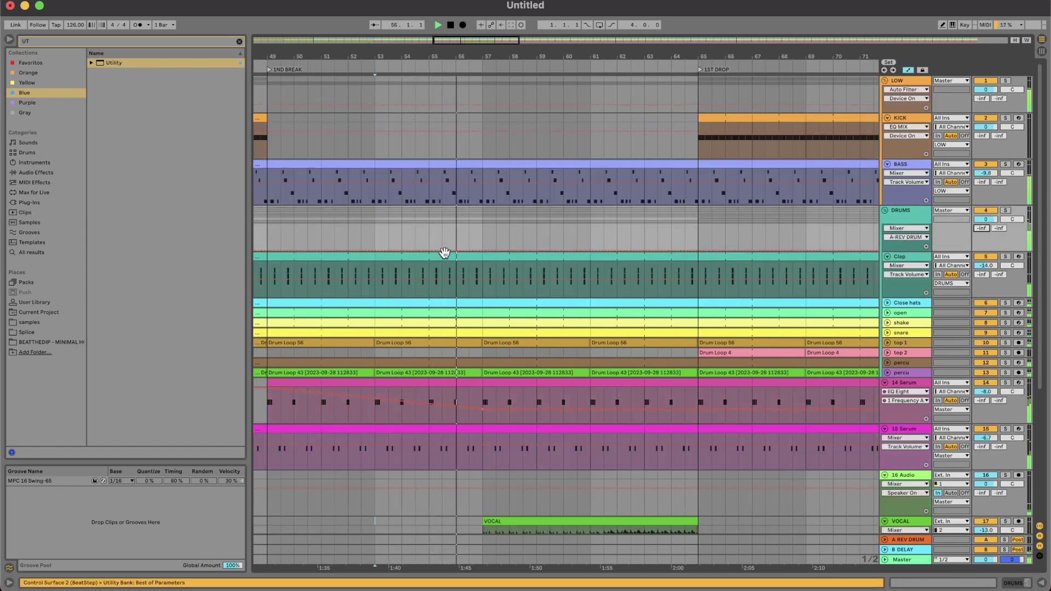
drag(445, 250, 550, 228)
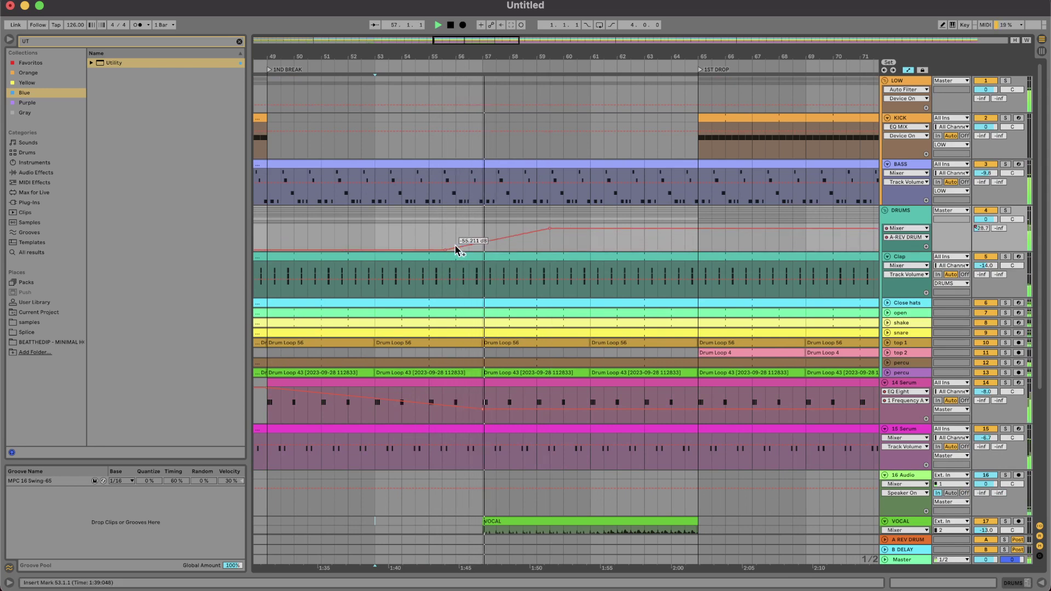
drag(445, 251, 415, 250)
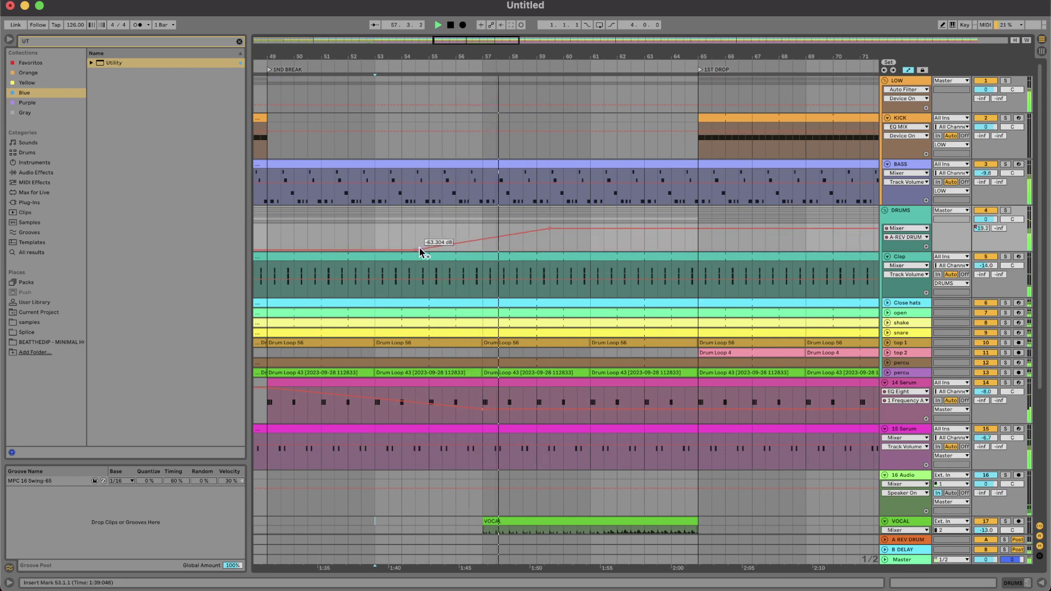
Move the end point of 14 Serum's EQ Eight frequency sweep from bar 57 to about bar 59.
click(483, 409)
drag(484, 413, 579, 415)
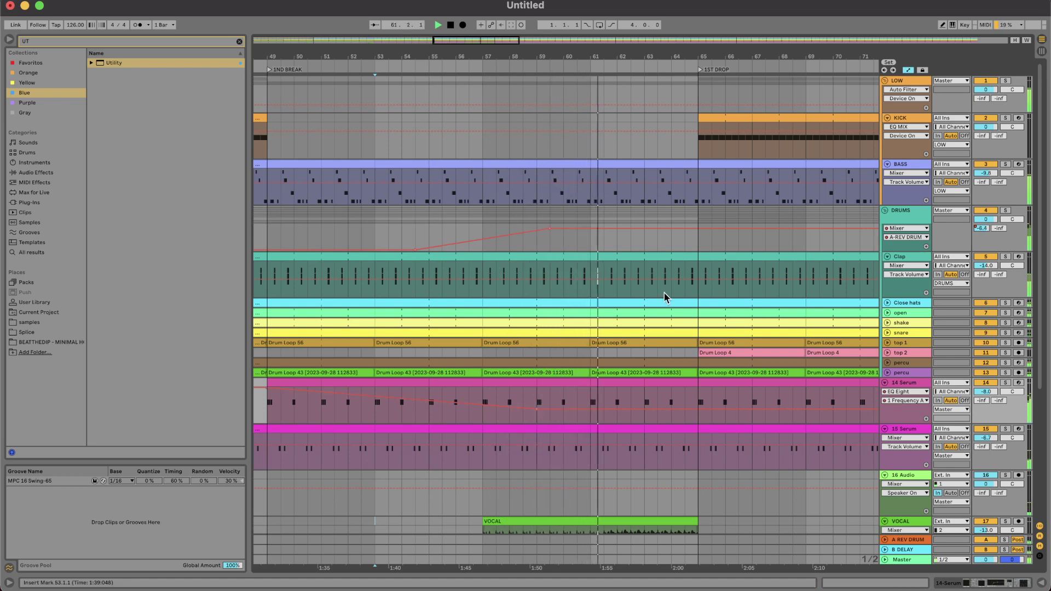
Raise the volume of track 20 Drum Loop to -5.3 dB.
scroll(664, 293, down, 5)
scroll(665, 295, down, 4)
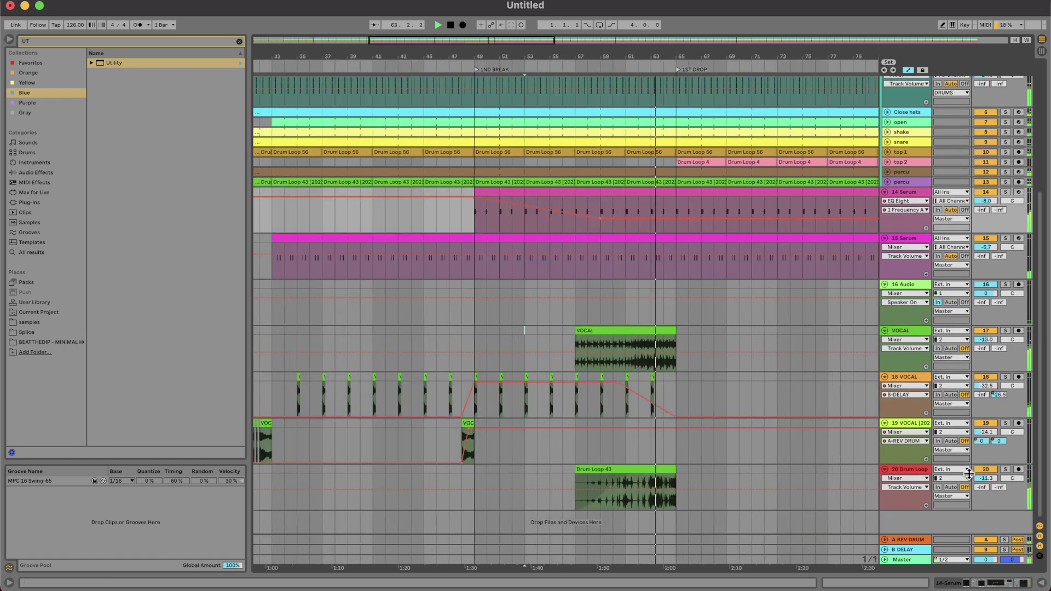
drag(987, 478, 986, 473)
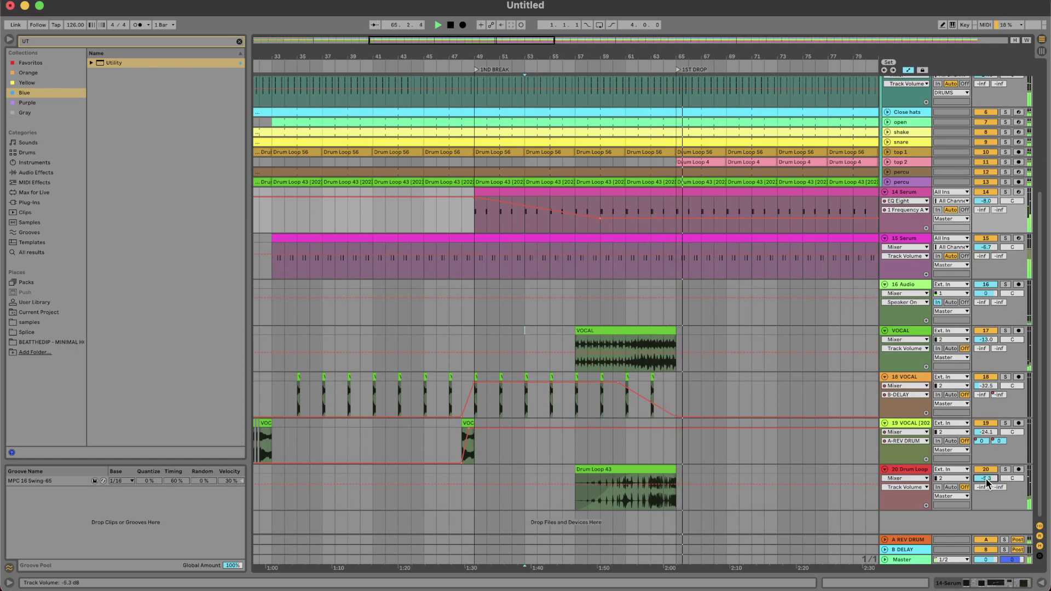
Play from about bar 50 and move the DRUMS A-REV DRUM send ramp so it starts at bar 49 and ends at bar 57.
click(494, 335)
key(space)
scroll(493, 336, up, 6)
scroll(494, 335, right, 4)
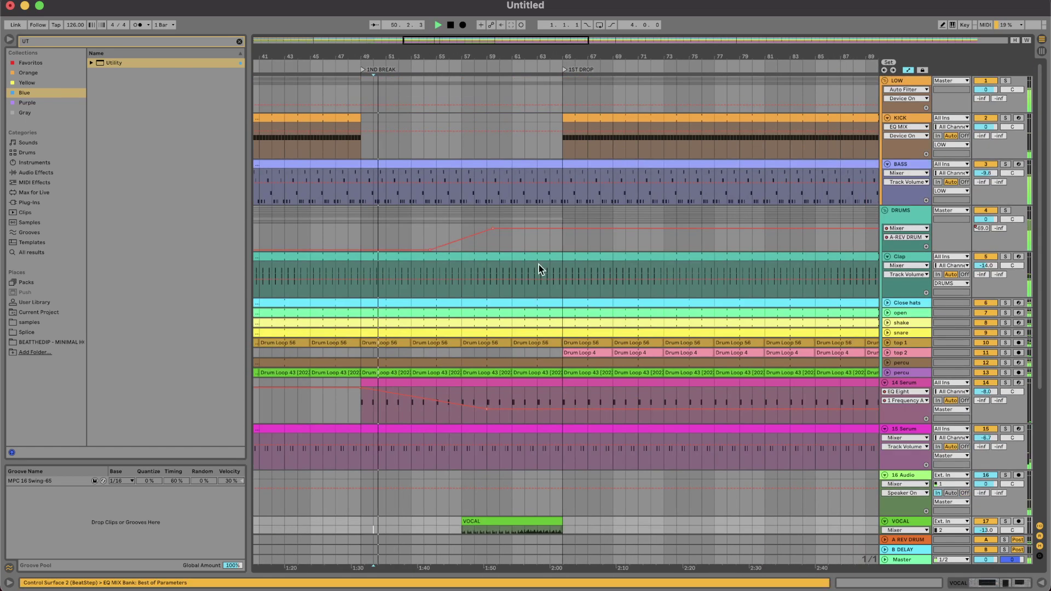
scroll(539, 266, left, 2)
drag(467, 249, 399, 250)
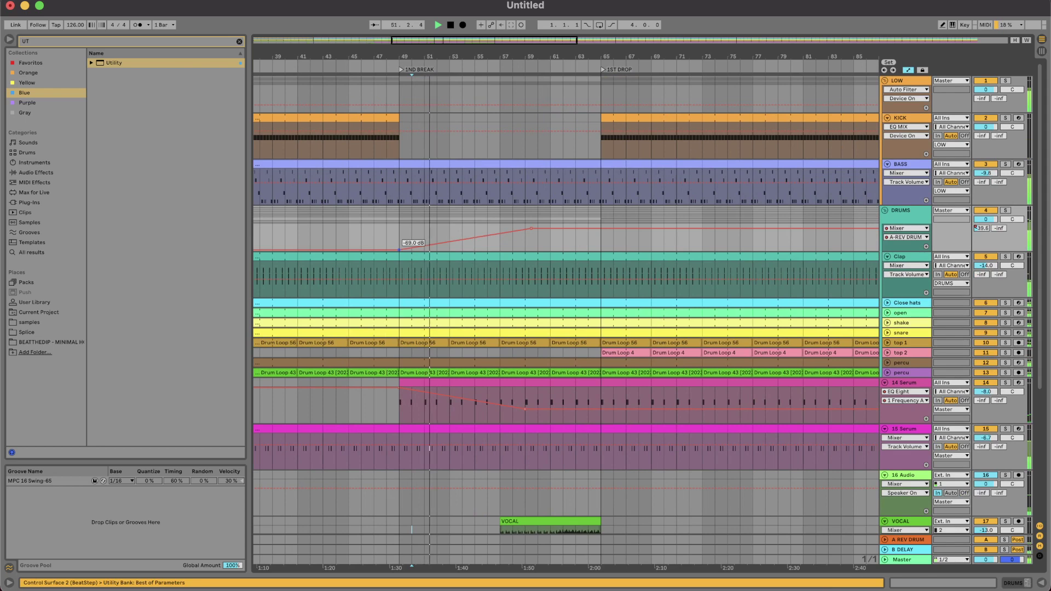
drag(532, 229, 500, 228)
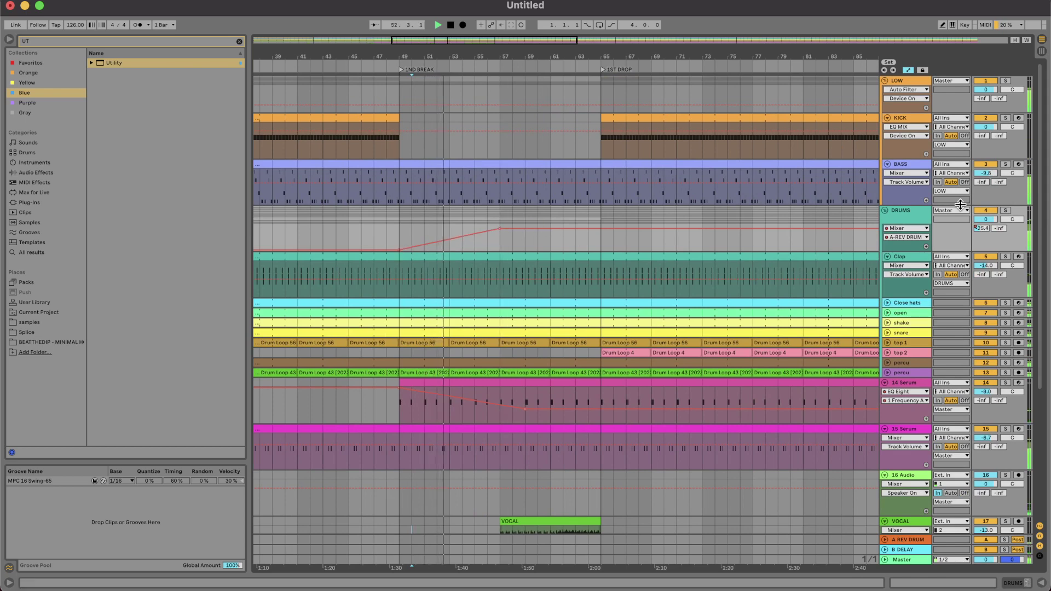
Bring up the DRUMS Utility Gain automation and lower the end of its ramp at the 1ST DROP marker.
double_click(911, 219)
click(66, 510)
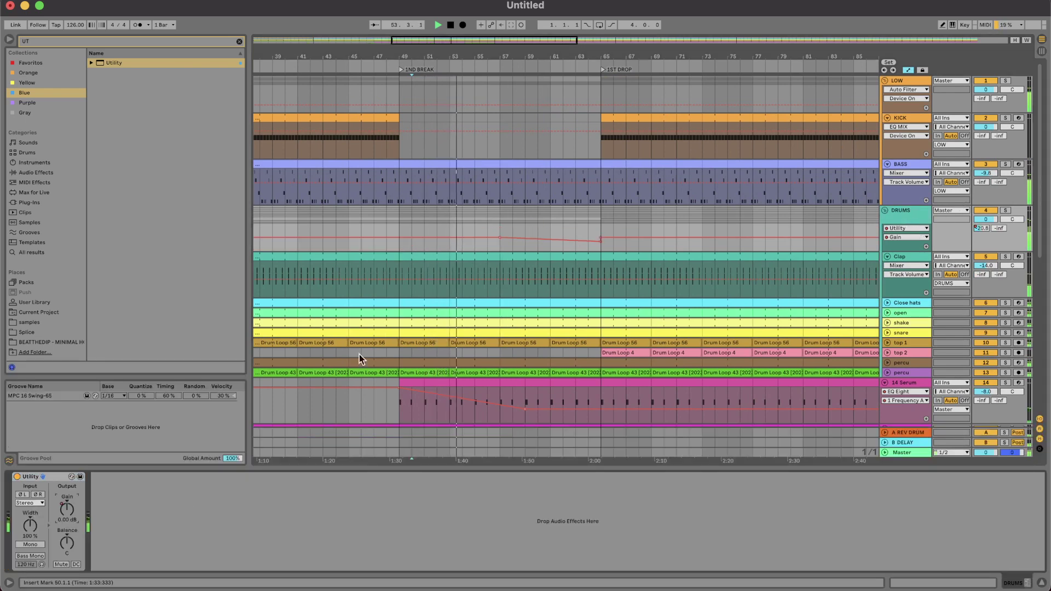
drag(602, 246, 603, 251)
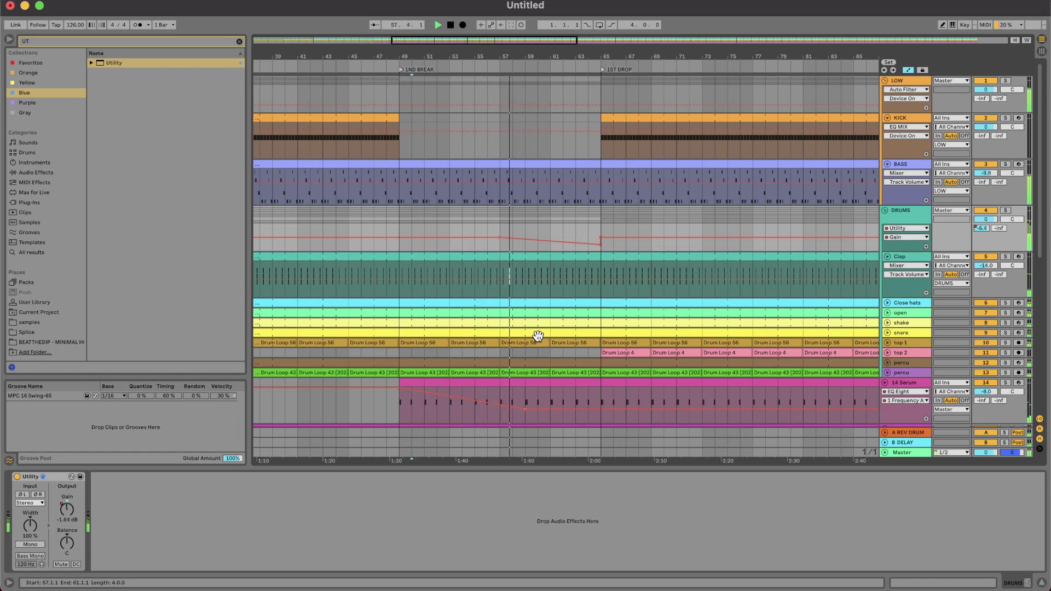
click(576, 238)
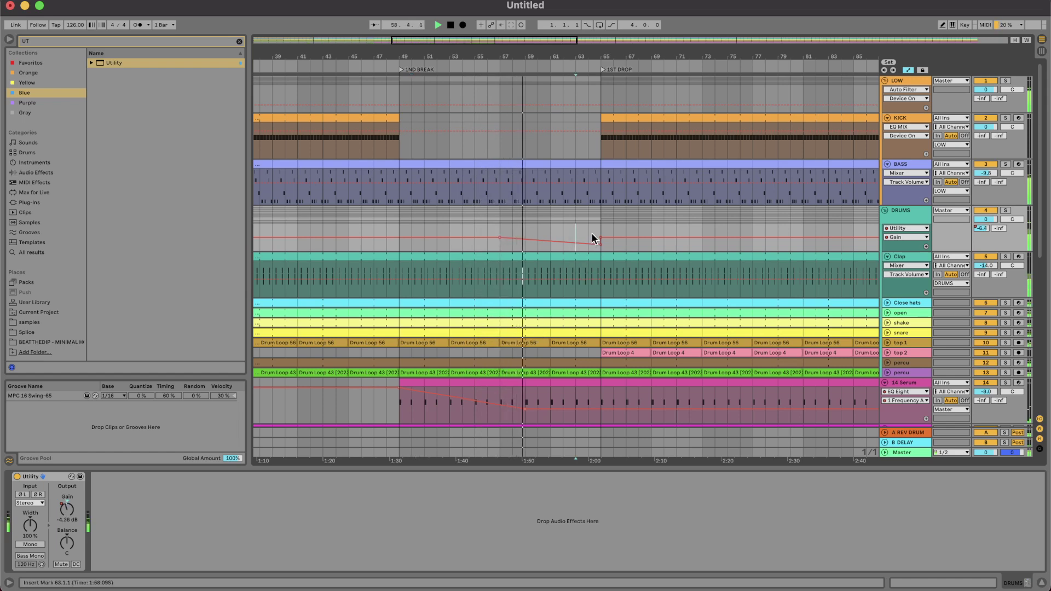
Examine the waveform of the VOCAL clip on track 17 between bars 57 and 65.
scroll(592, 233, down, 10)
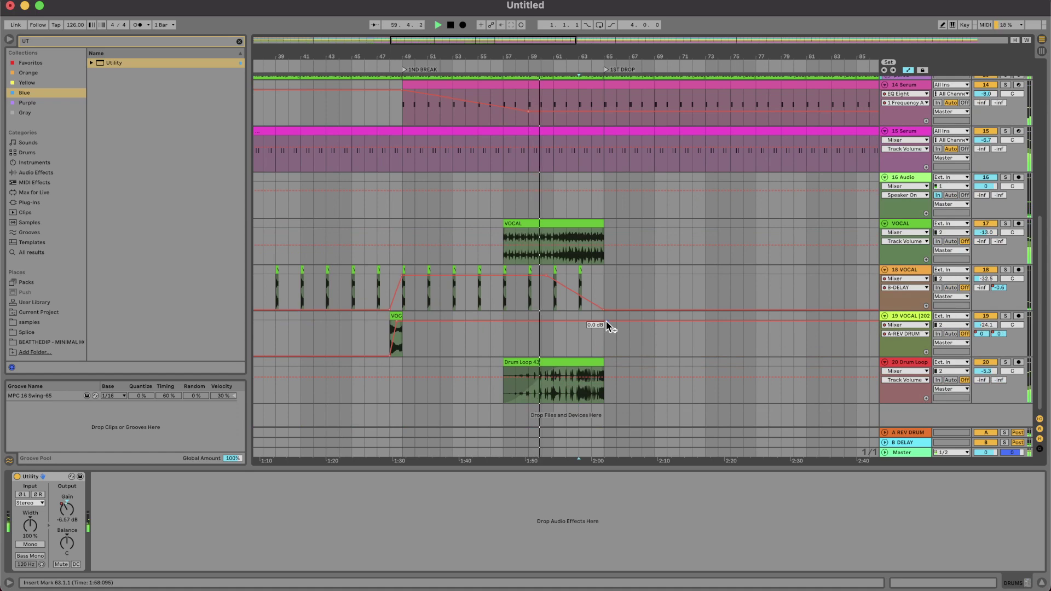
double_click(583, 224)
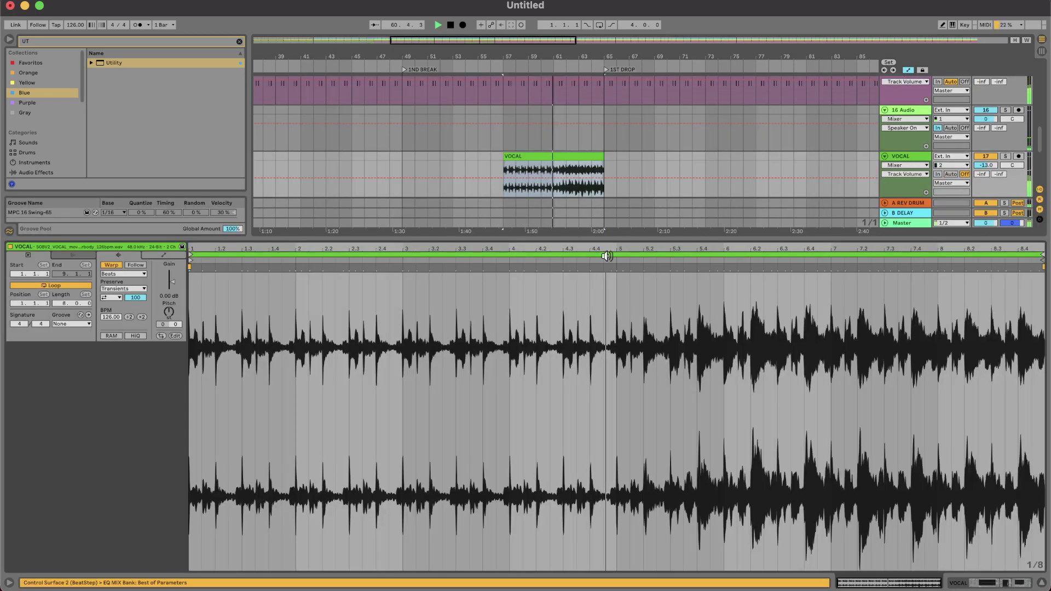
key(super+alt+l)
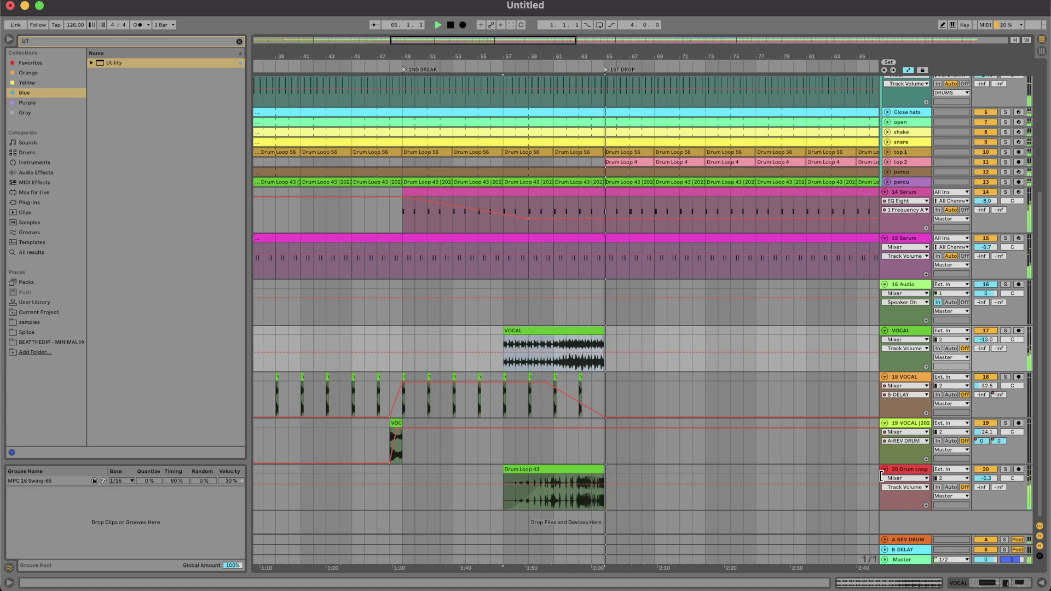
Make the DRUMS A-REV DRUM send fall from about bar 64 to its minimum at the 1ST DROP marker, and play from bar 55.
scroll(629, 400, up, 5)
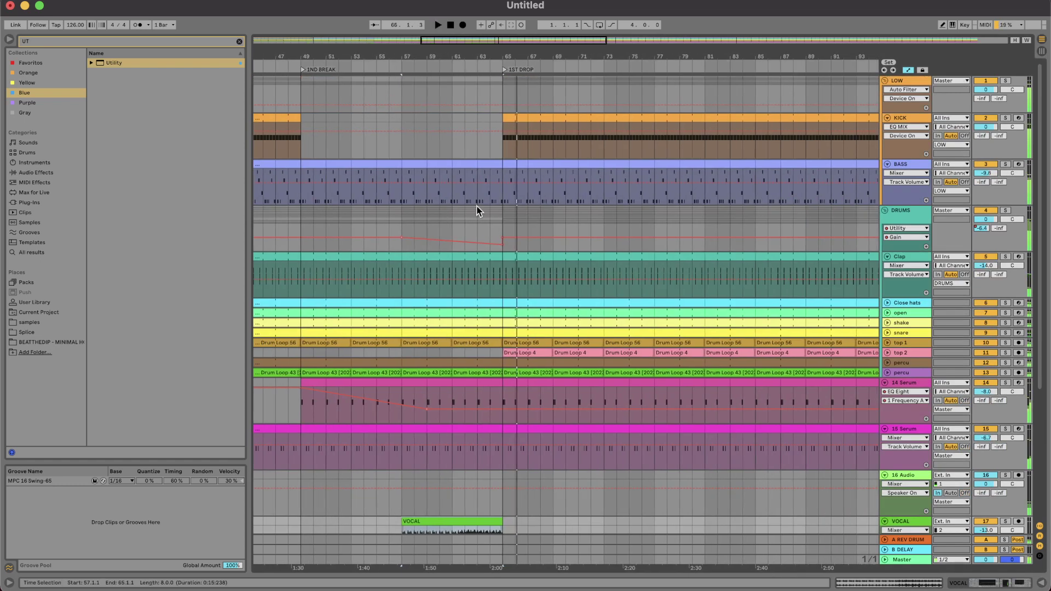
click(380, 218)
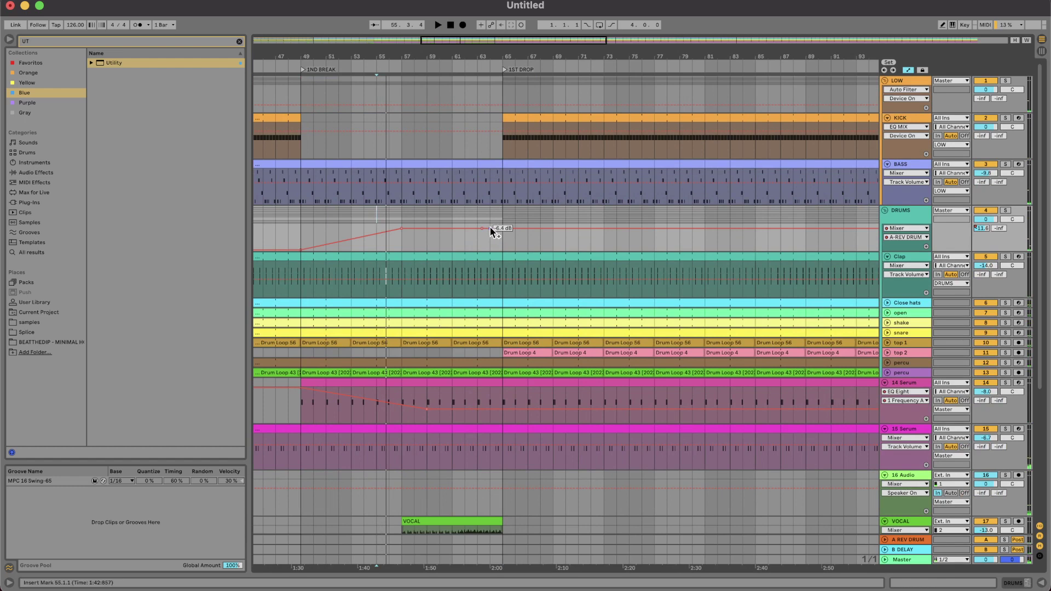
drag(503, 228, 502, 250)
key(space)
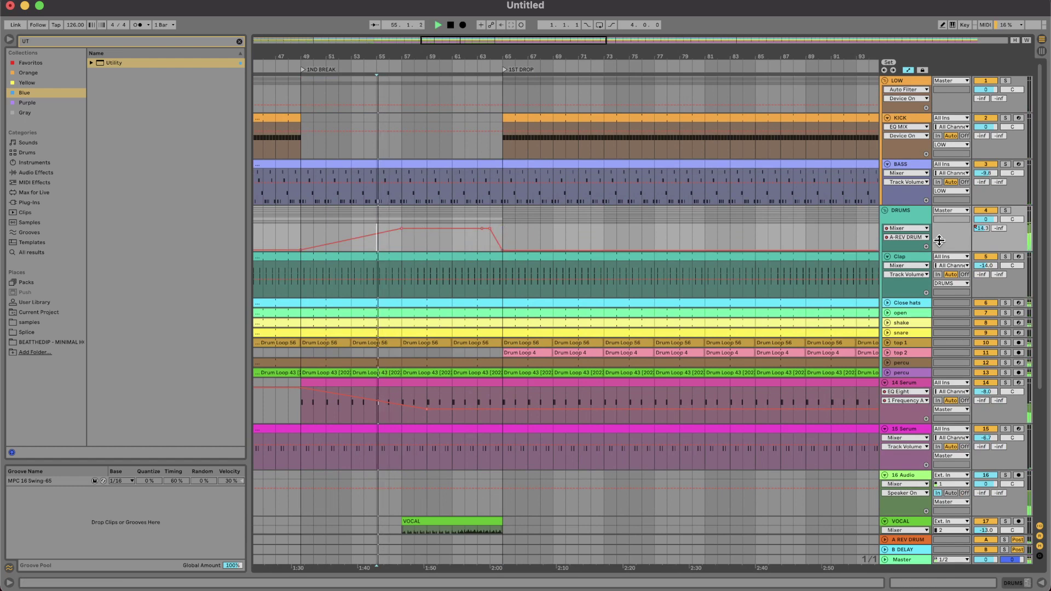
Add a point to the DRUMS Utility Gain ramp at about bar 62.5 and lower the ramp's end at 1ST DROP further.
double_click(906, 220)
click(68, 512)
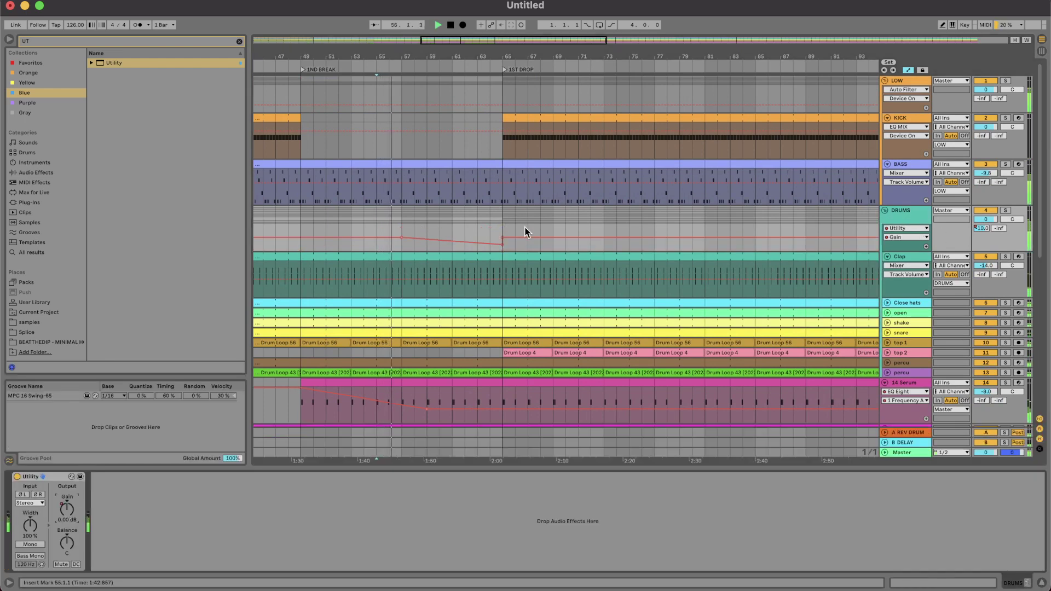
click(471, 242)
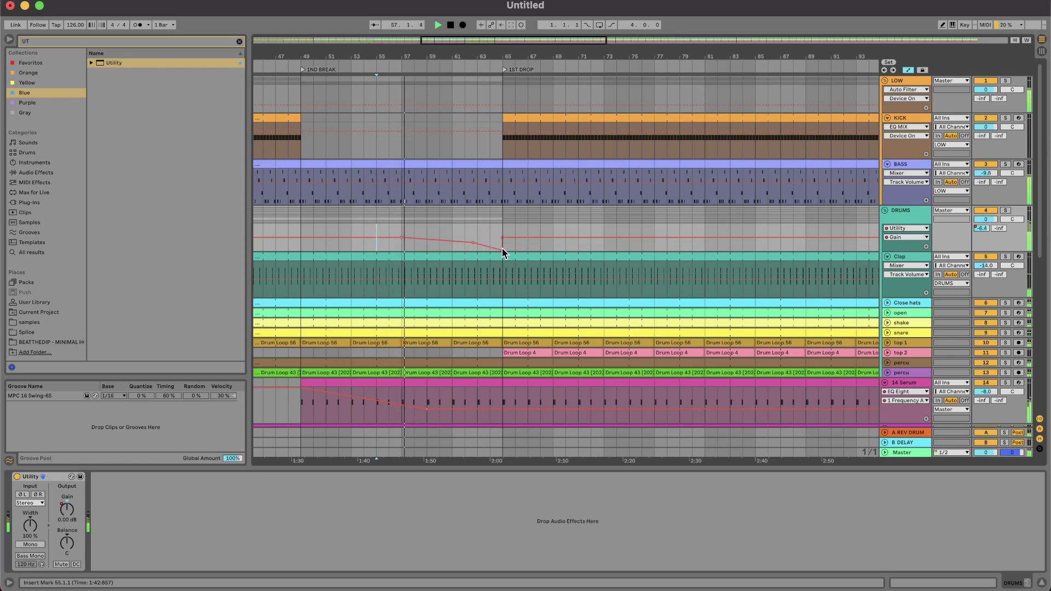
scroll(503, 252, down, 10)
scroll(580, 312, left, 4)
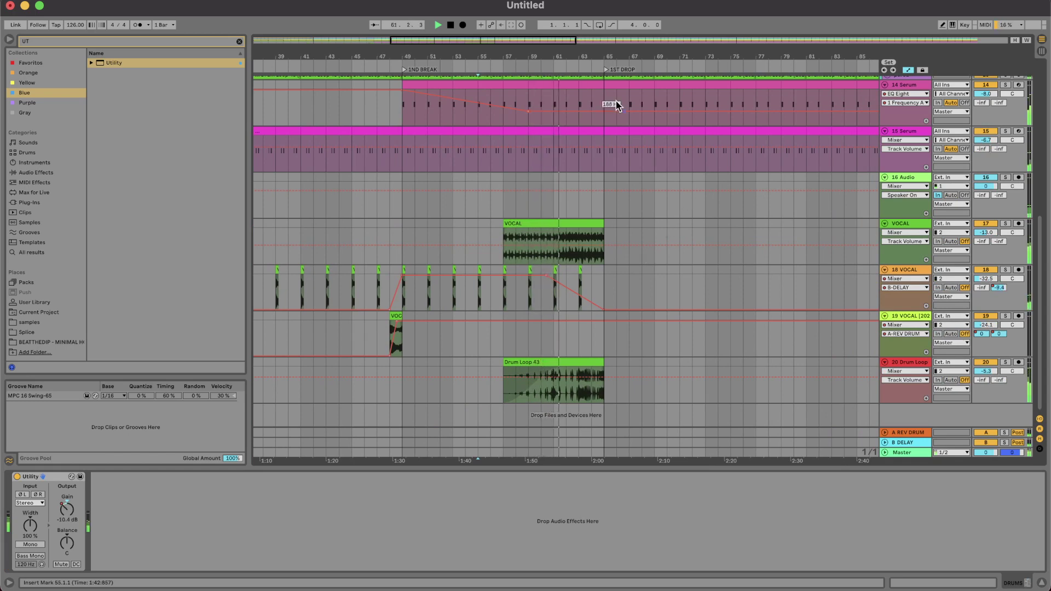
click(912, 84)
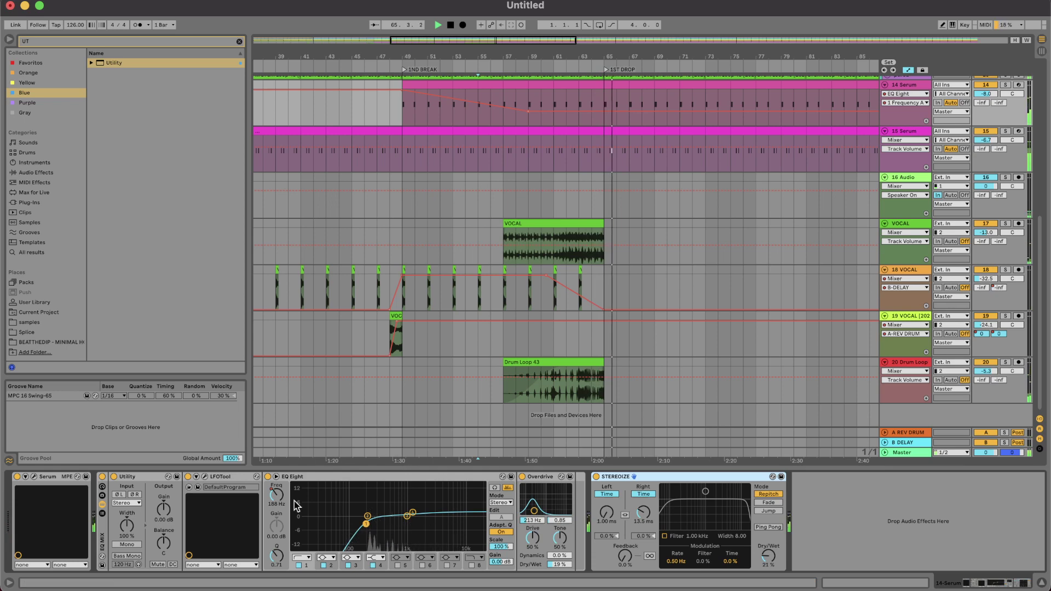
scroll(602, 245, up, 2)
key(space)
click(454, 251)
key(space)
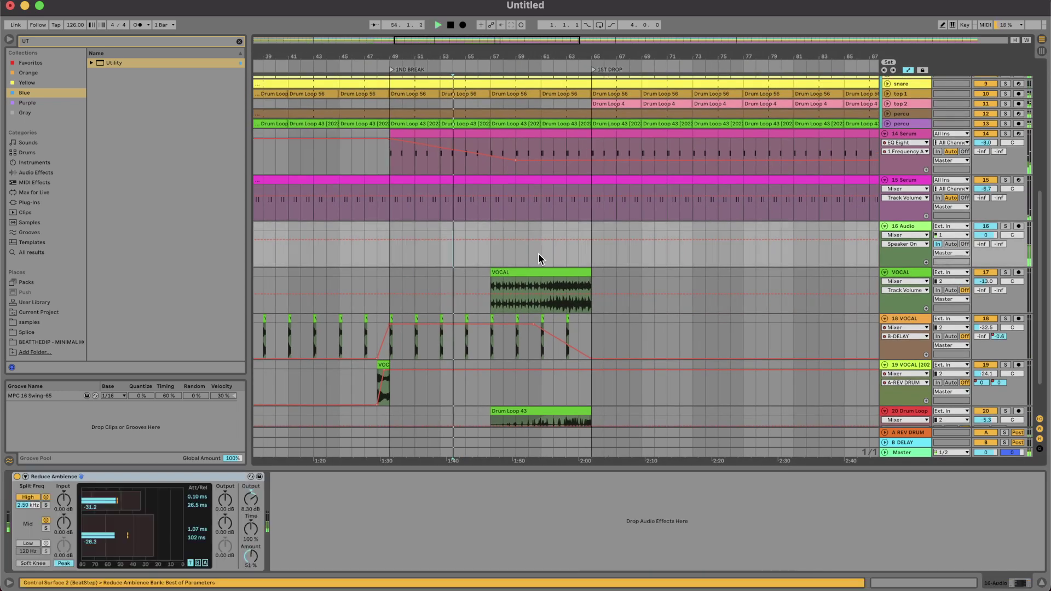
Isolate bars 57 to 65 of the 14 Serum part as its own clip and open its notes.
scroll(537, 253, up, 2)
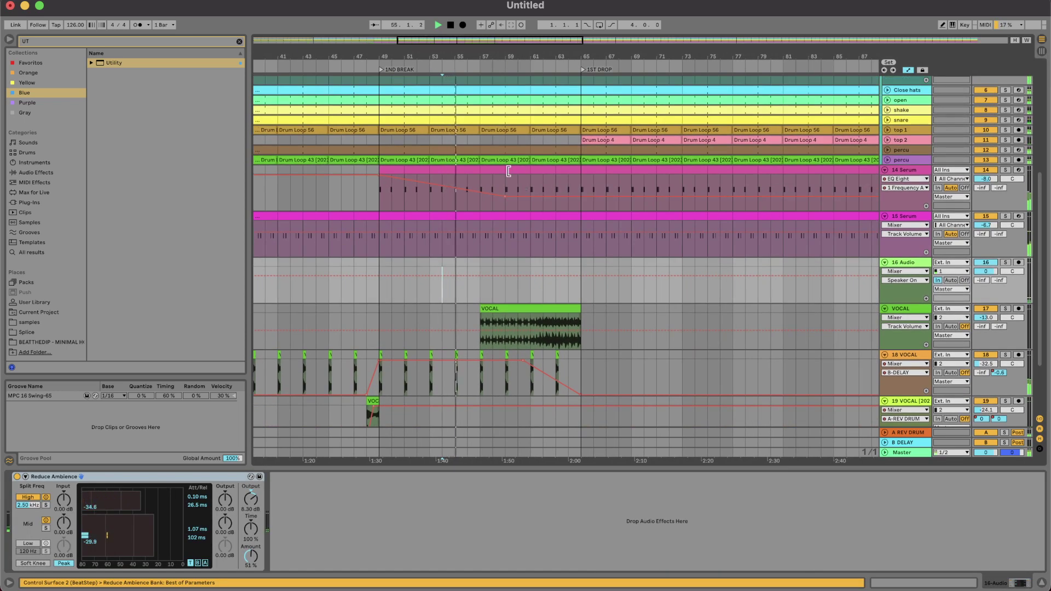
drag(508, 171, 577, 171)
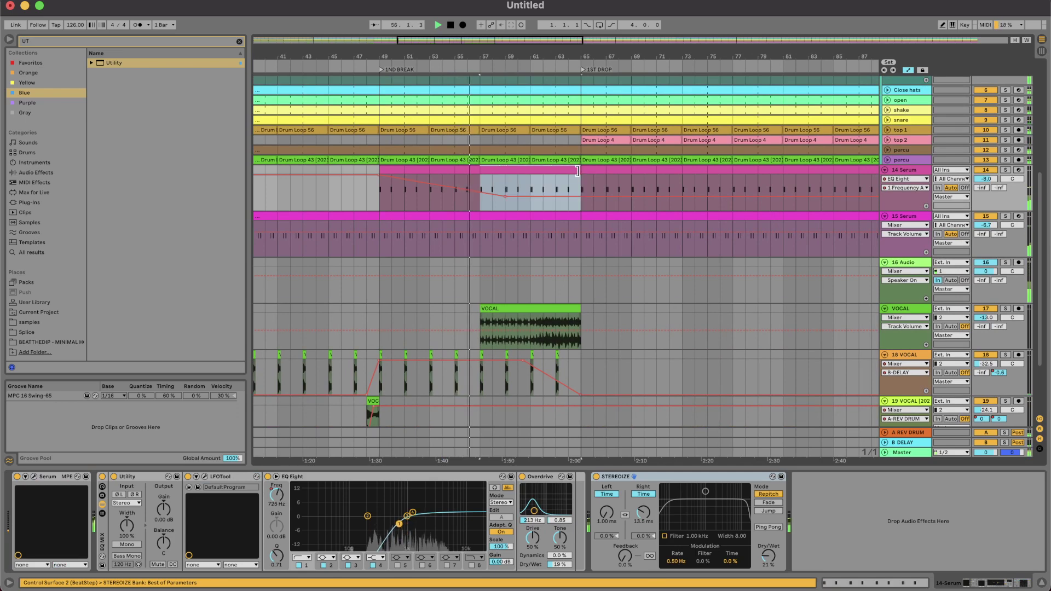
key(shift+Tab)
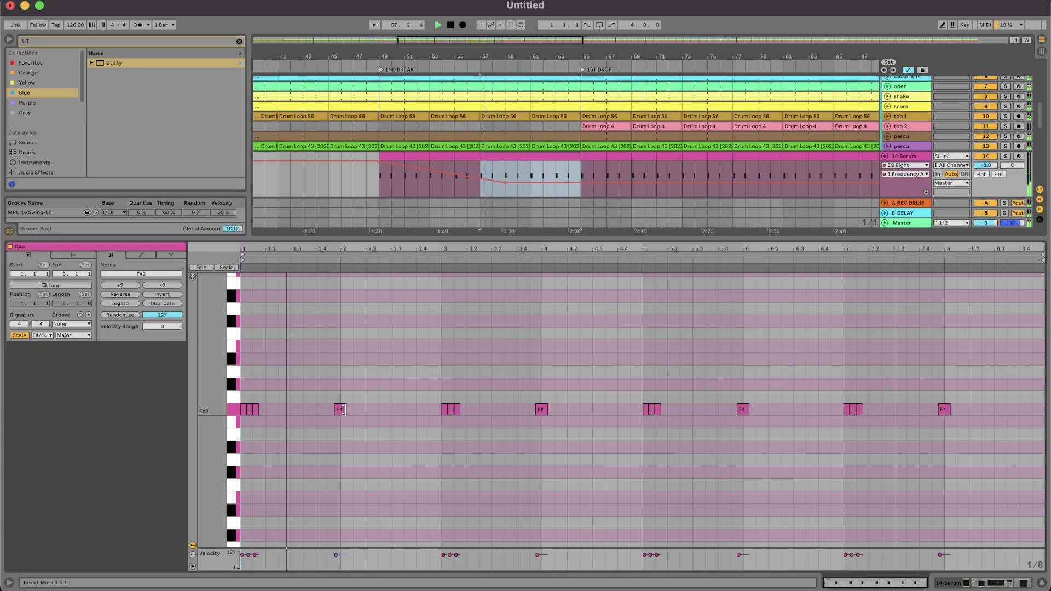
Try lengthening the single F#2 note at 1.4.4 by about one bar in the isolated 14 Serum clip.
drag(343, 410, 429, 409)
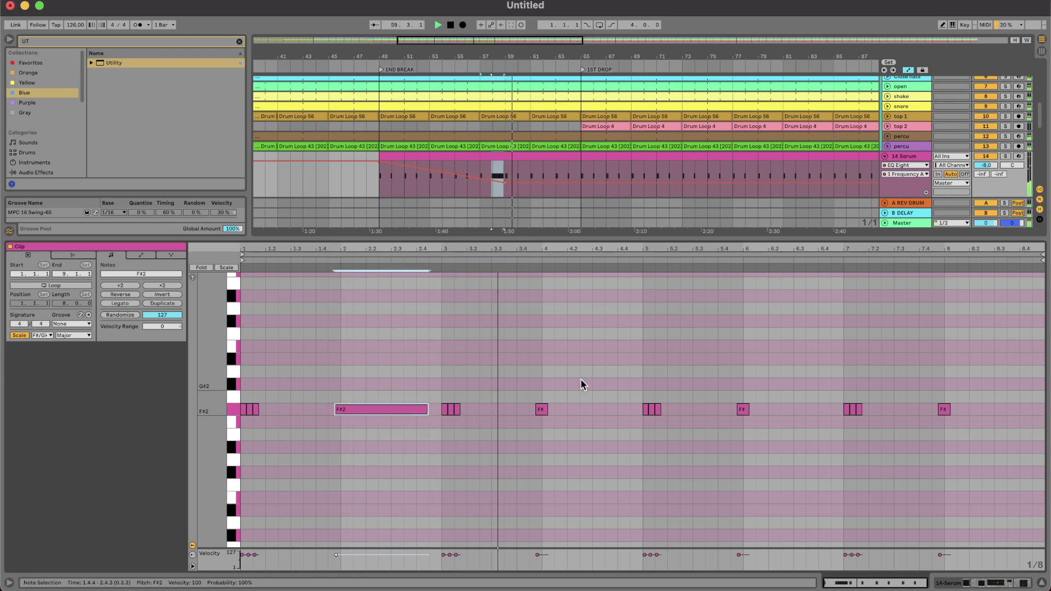
key(super+z)
double_click(540, 238)
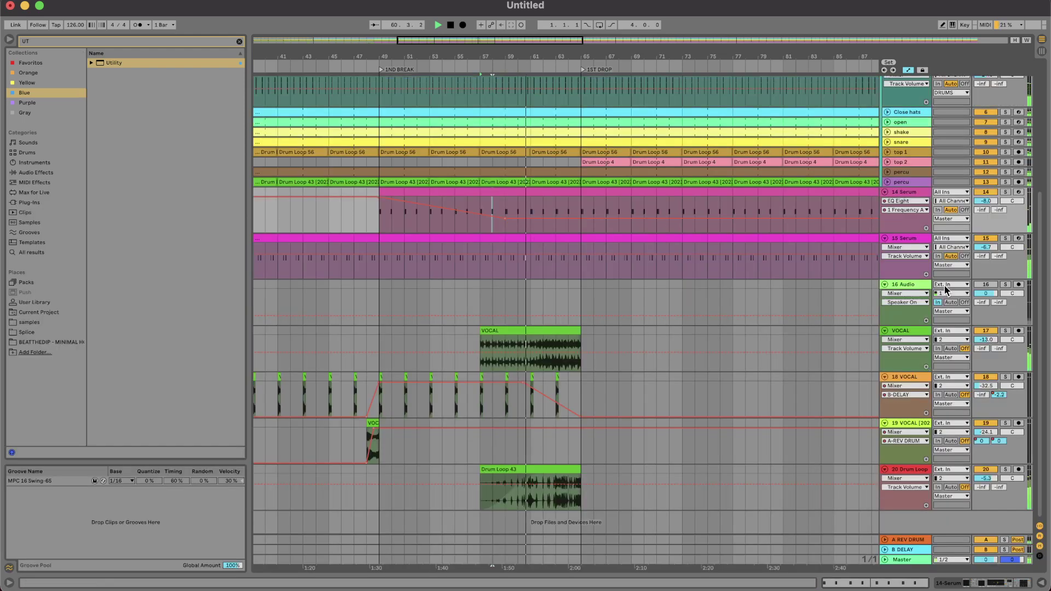
Automate 14 Serum's A-REV DRUM send to rise from about bar 56 to about -0.6 dB near bar 62 and drop to -inf at 1ST DROP.
click(981, 210)
click(466, 235)
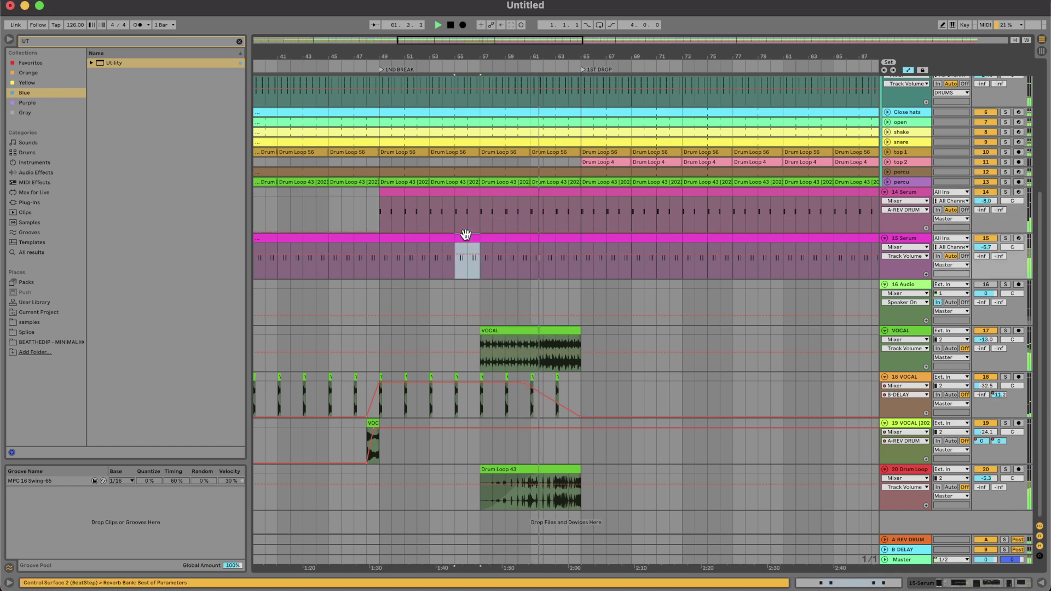
click(463, 233)
drag(541, 232, 578, 230)
click(573, 197)
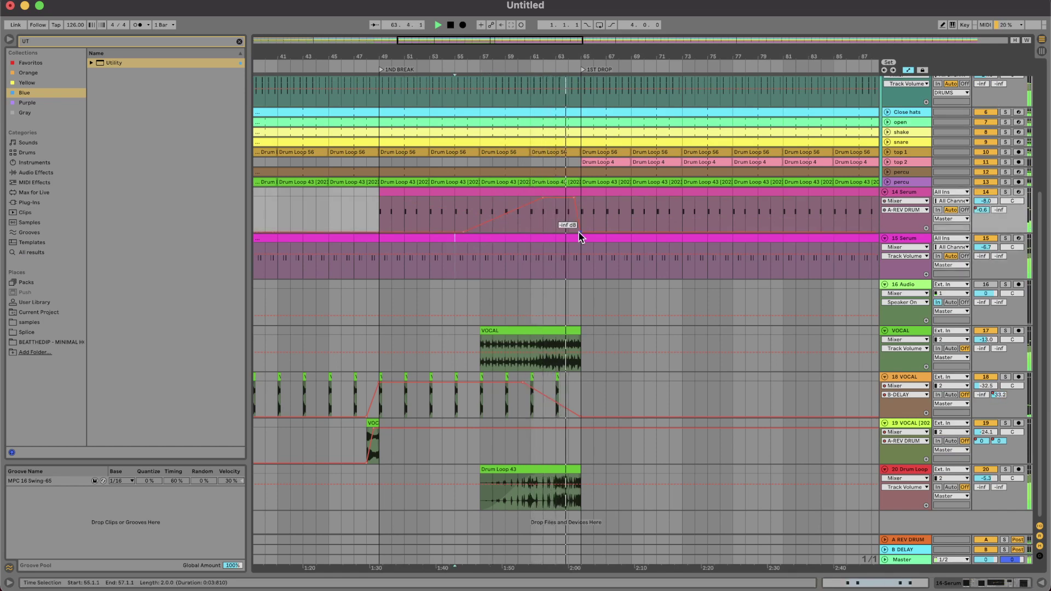
key(s)
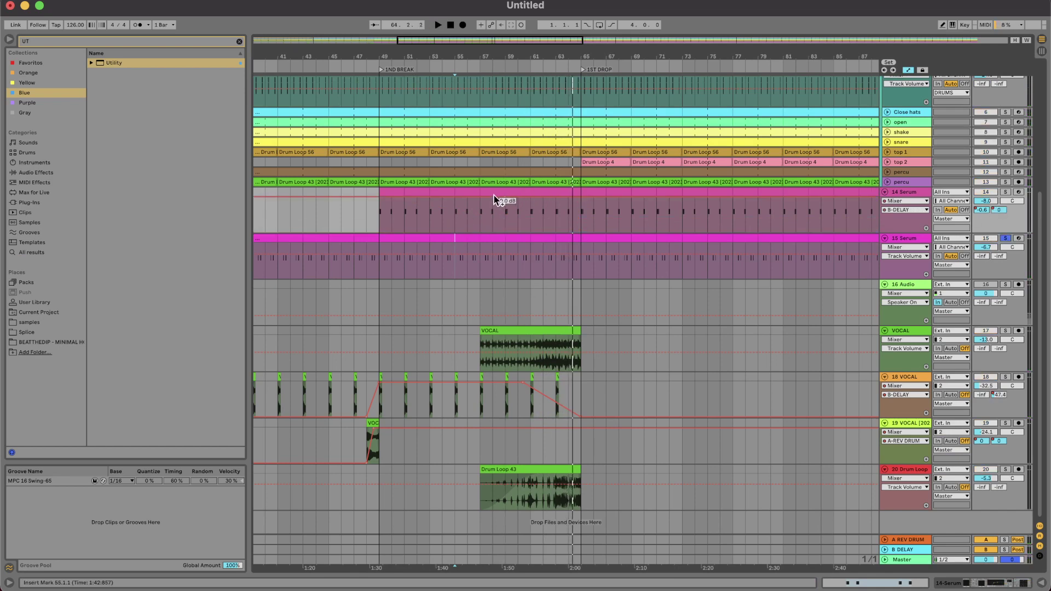
Automate 14 Serum's B-DELAY send to rise from its minimum at about bar 50 to 0 dB near bar 59, and play from bar 56 soloed.
drag(405, 197, 392, 233)
click(468, 225)
key(s)
key(space)
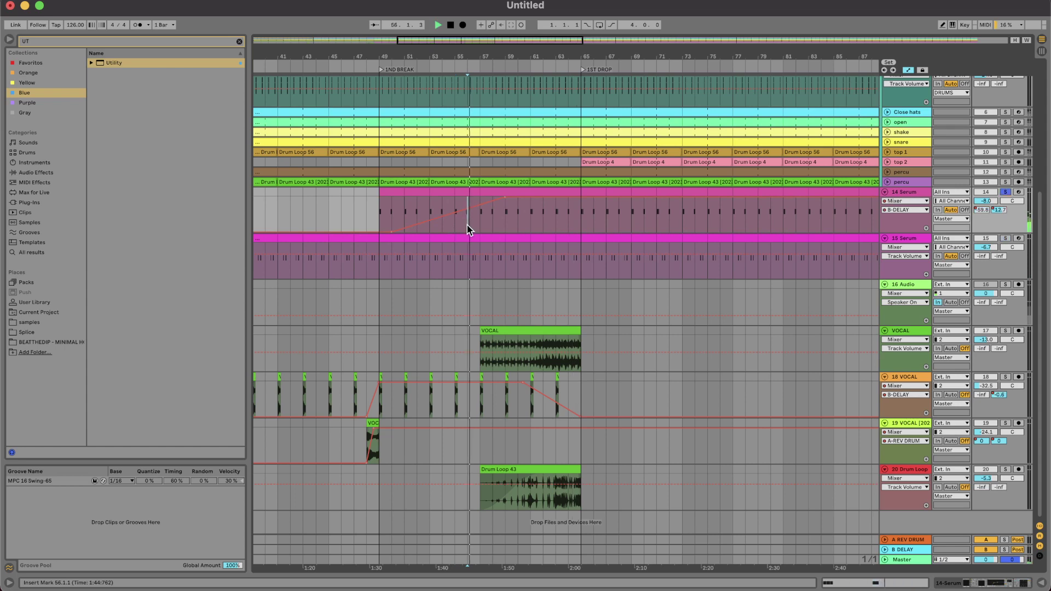
Make 14 Serum's B-DELAY send fall from 0 dB at about bar 64.5 to about -29 dB at the 1ST DROP marker.
drag(557, 198, 581, 224)
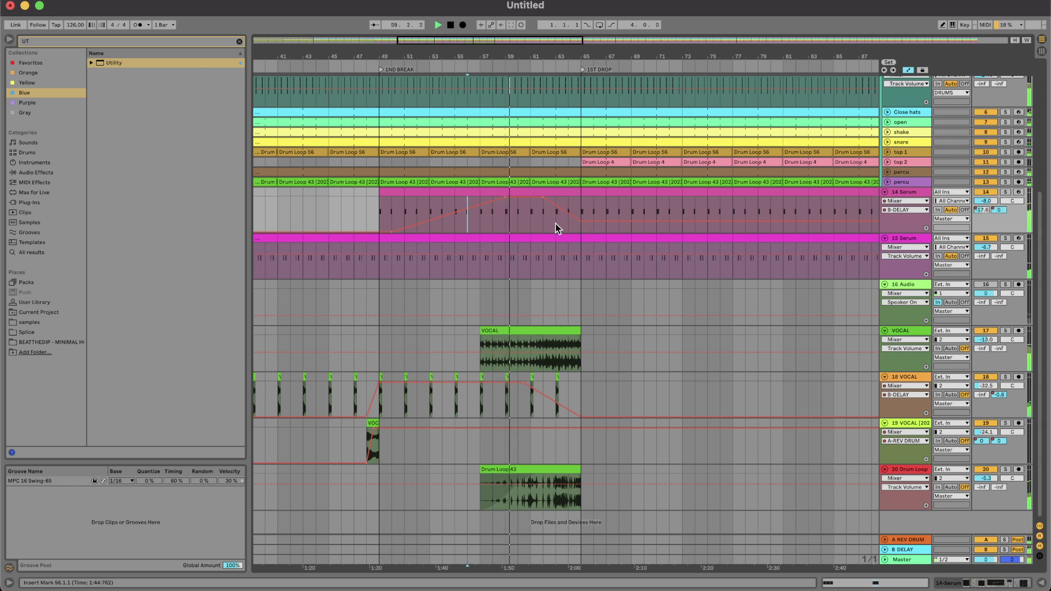
scroll(532, 227, up, 3)
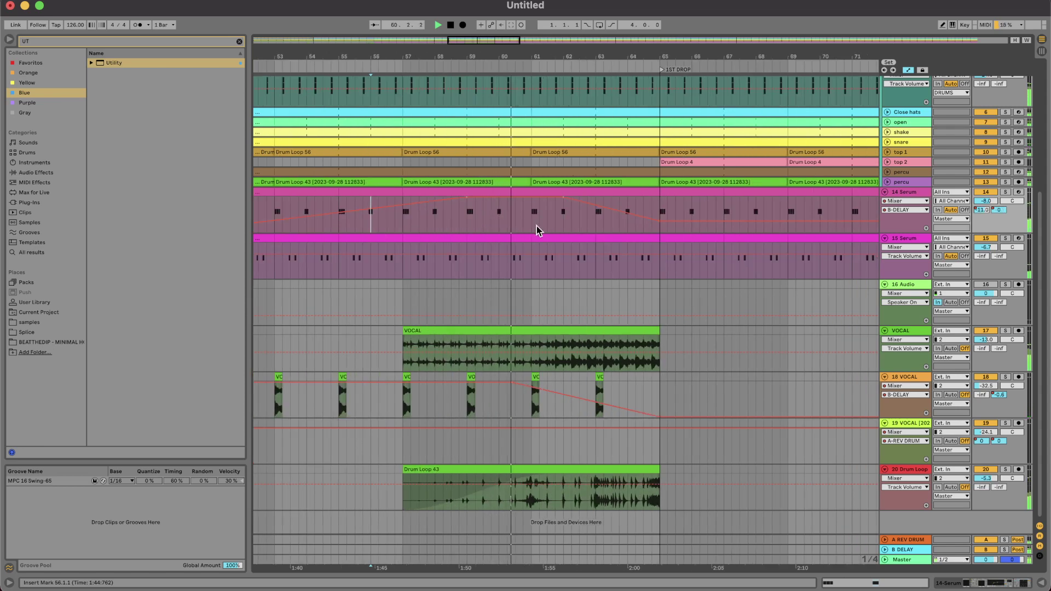
scroll(537, 228, down, 3)
scroll(542, 218, down, 3)
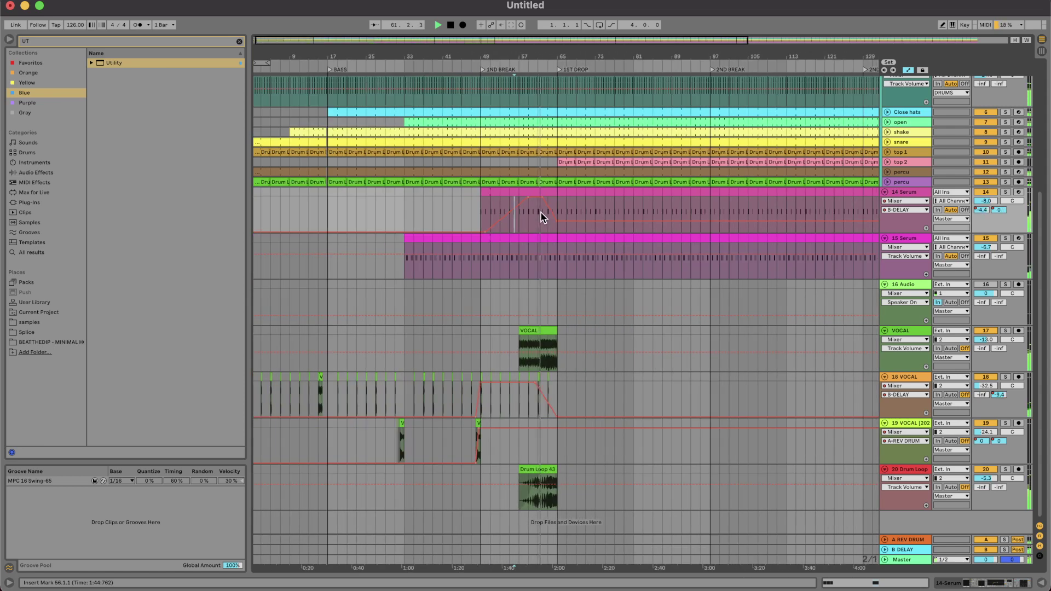
scroll(558, 209, up, 3)
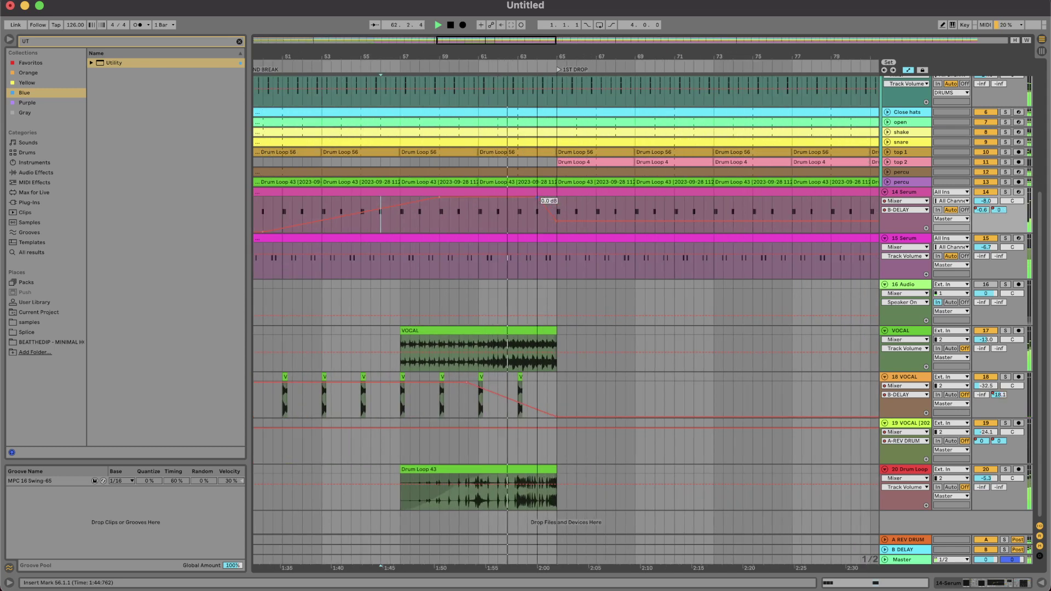
Trim the end of 14 Serum's bar 57 clip back to 63.4.3 and play the break from bar 48.
mouse_move(537, 197)
mouse_down()
mouse_move(554, 192)
mouse_move(536, 193)
mouse_up()
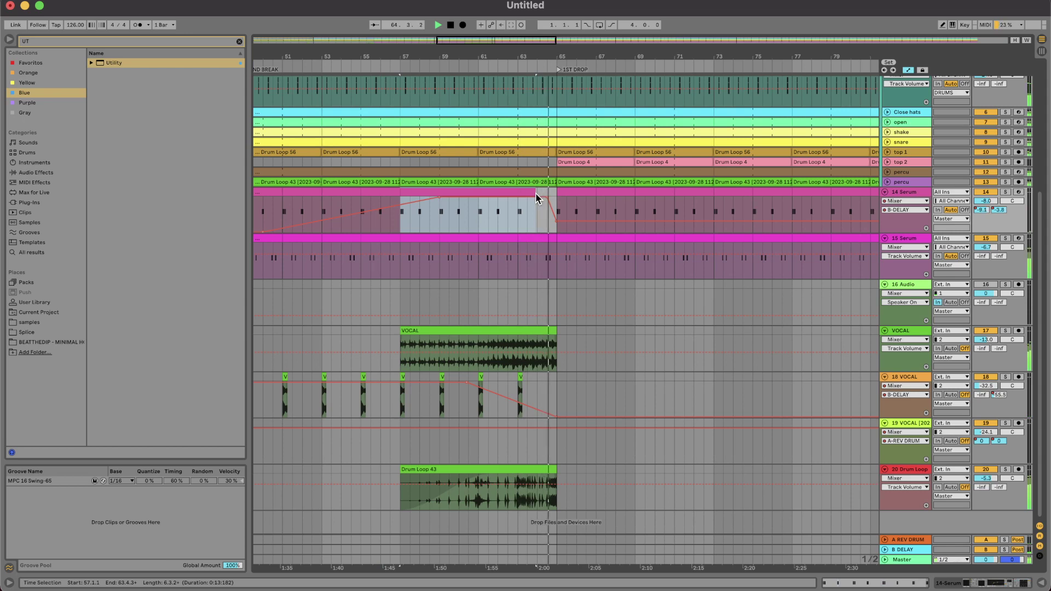
scroll(341, 267, left, 3)
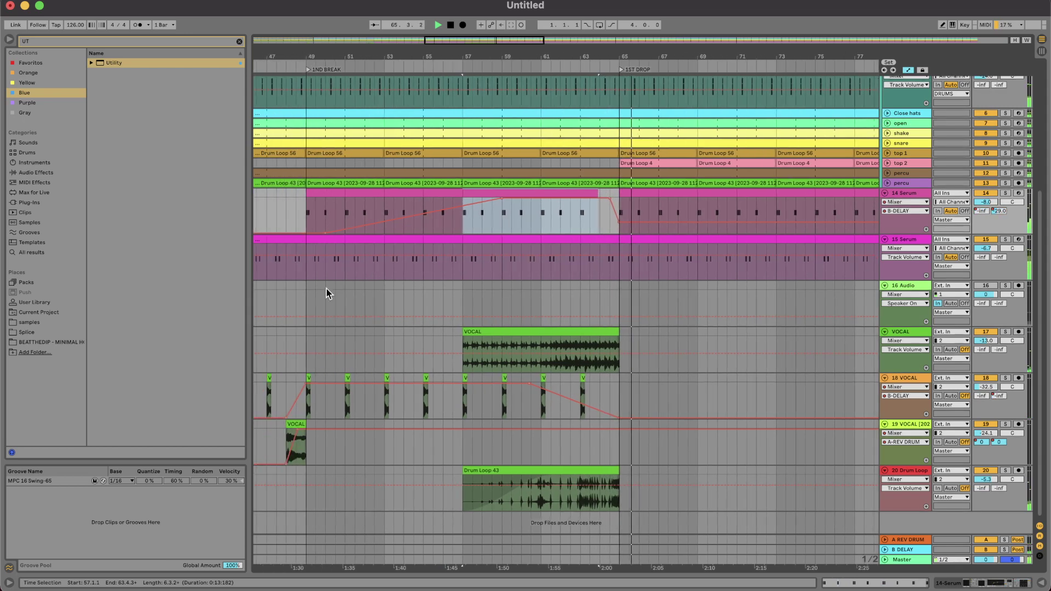
click(287, 302)
key(space)
key(space)
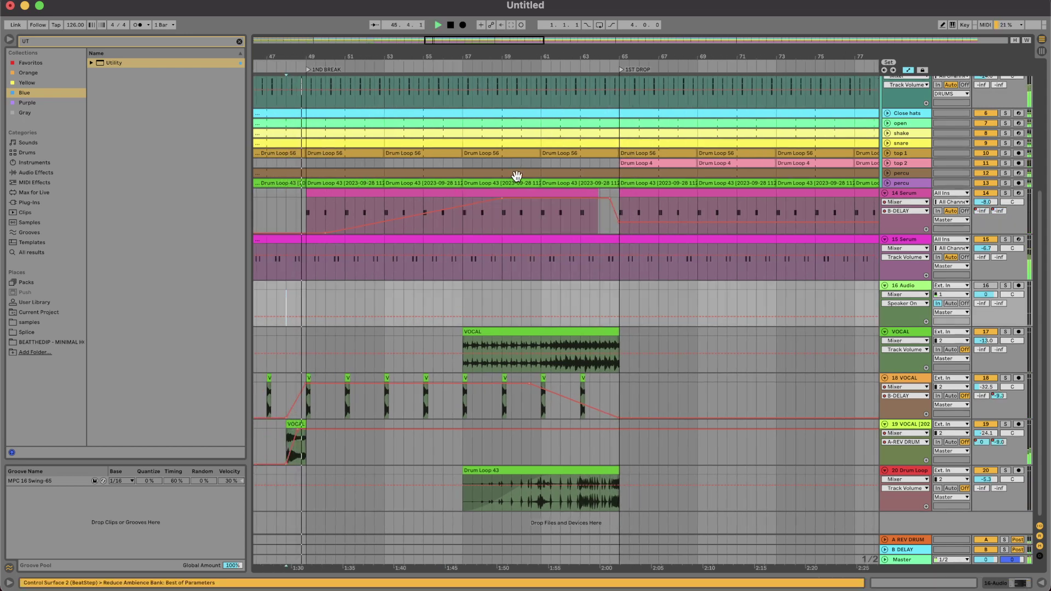
Consolidate 14 Serum's clips from bar 49 to 63.4.3 into one clip and open its notes.
click(547, 194)
click(317, 193)
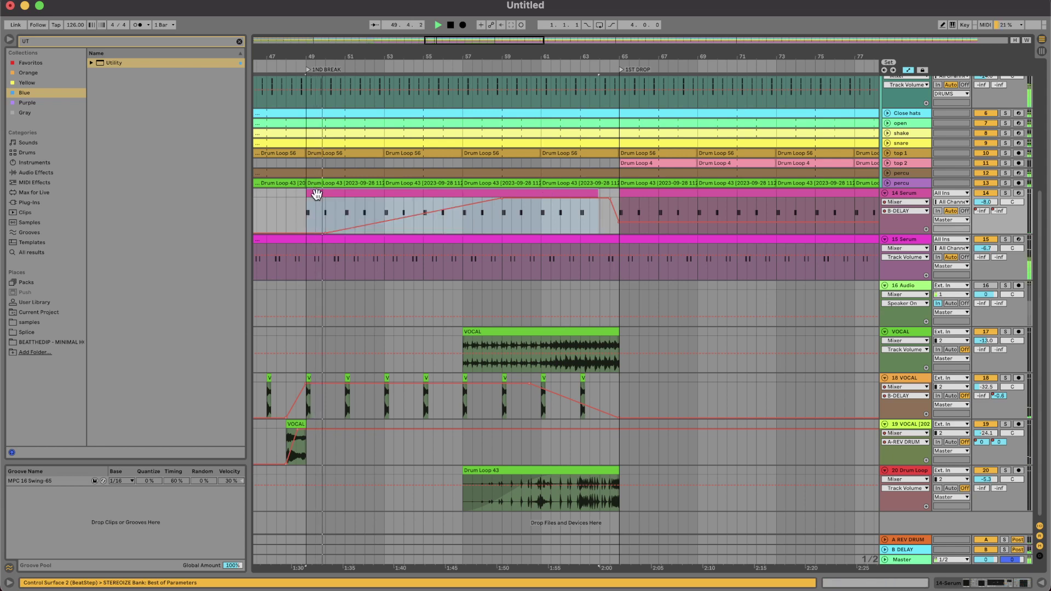
double_click(361, 195)
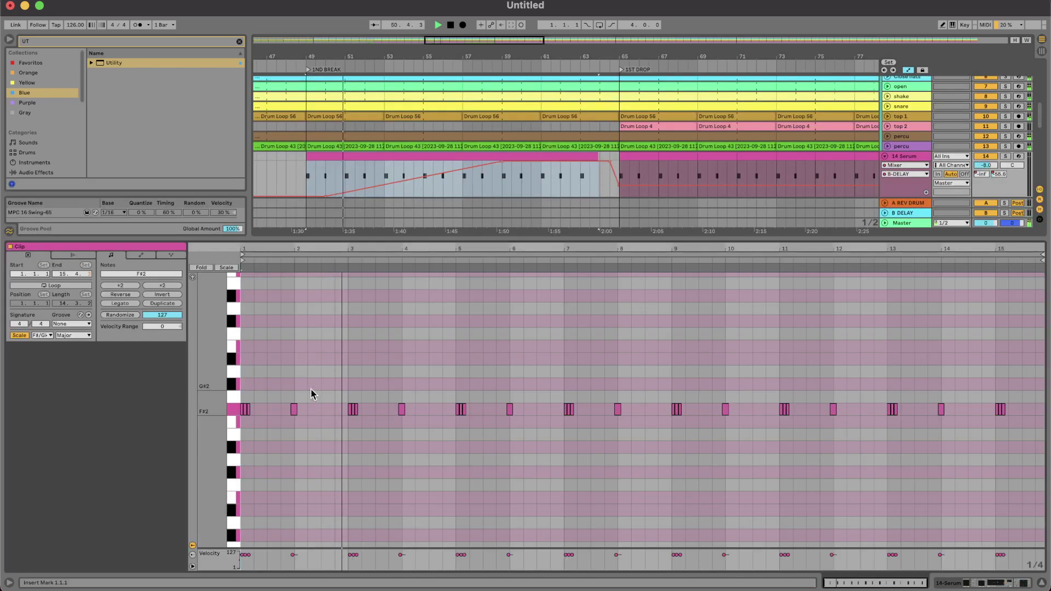
Deactivate the single F#2 notes around bars 2, 4, 6, 8, 10, 12 and 14 of 14 Serum's clip, nudging the bar 4 note slightly later.
drag(291, 383, 300, 436)
drag(389, 393, 416, 409)
key(Right)
key(0)
drag(496, 393, 517, 422)
key(0)
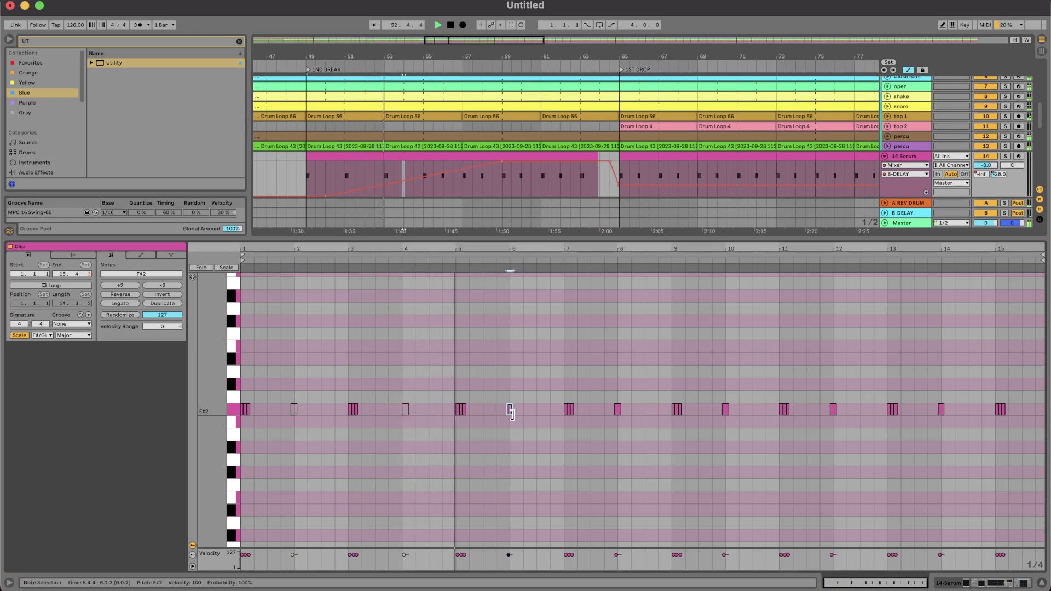
drag(611, 389, 630, 423)
key(0)
drag(719, 395, 751, 435)
key(0)
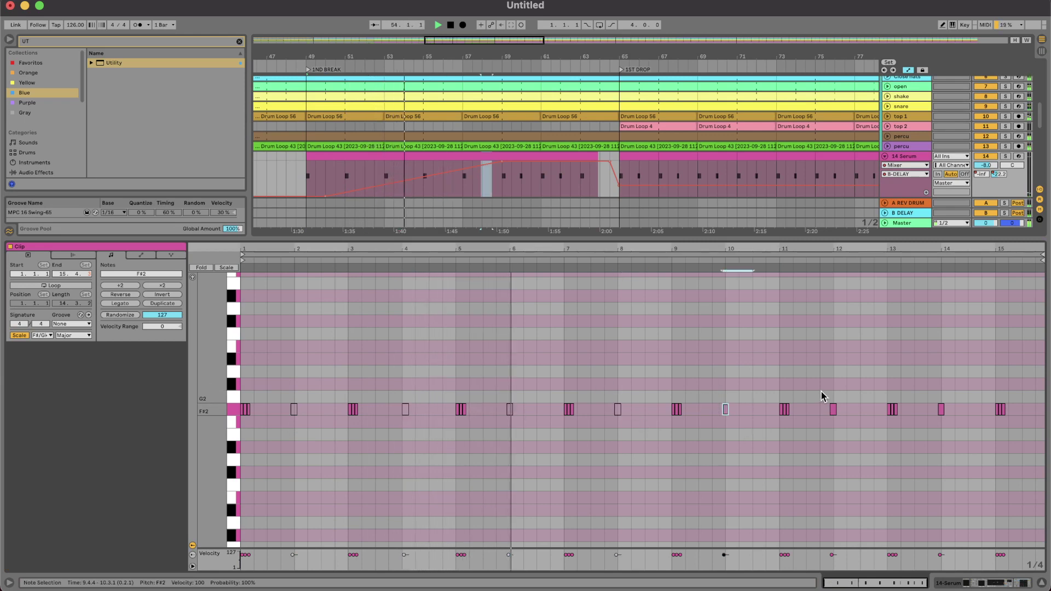
click(810, 382)
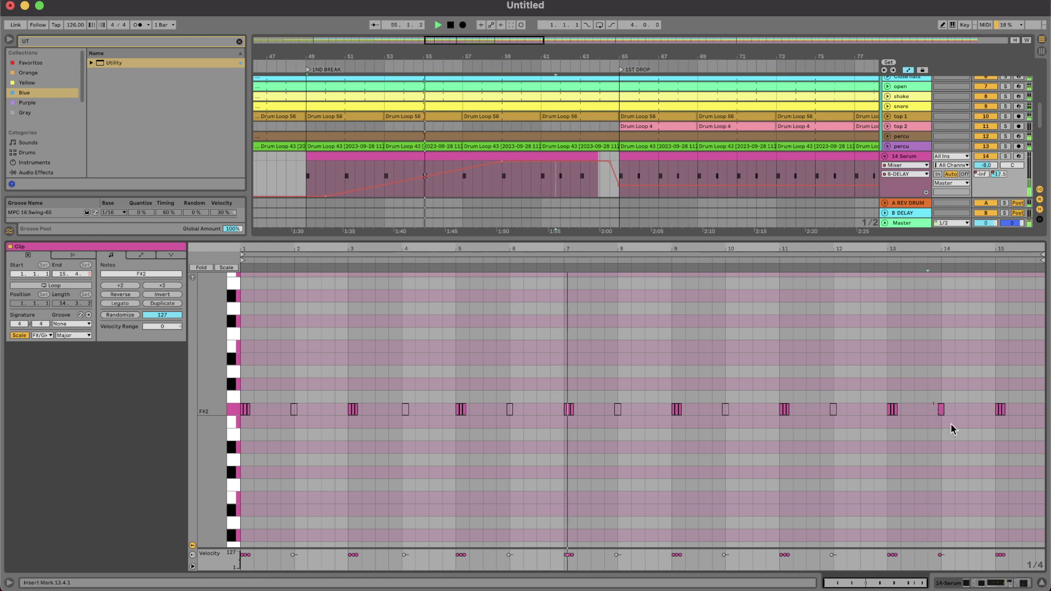
click(942, 410)
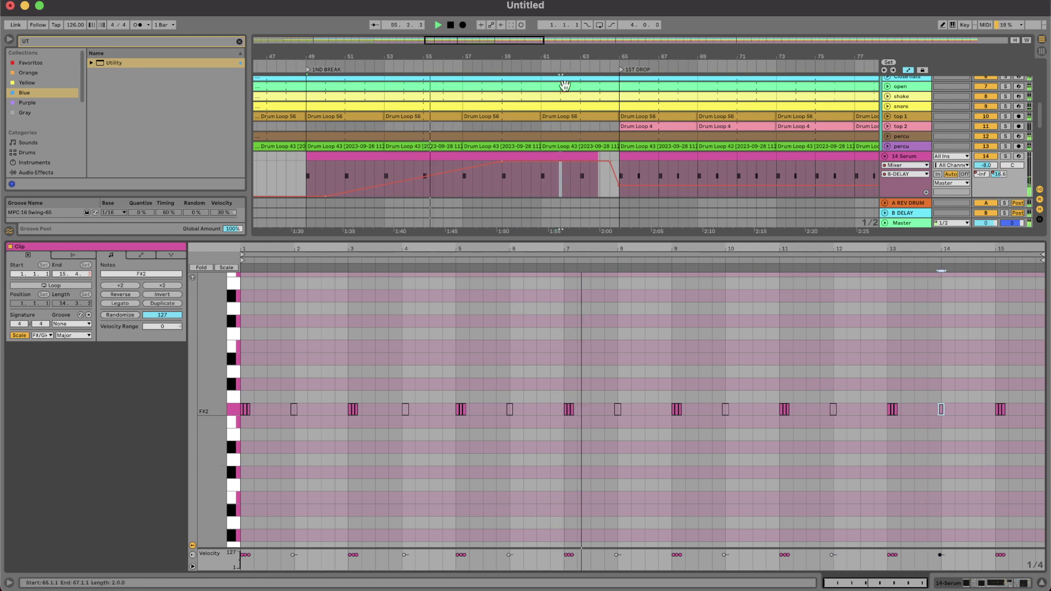
Clear the browser search to show the BEATTHEDIP - MINIMAL HOUSE SAMPLE PACK folder and set track 16 Audio's volume to -0.4 dB.
click(559, 238)
scroll(559, 237, right, 1)
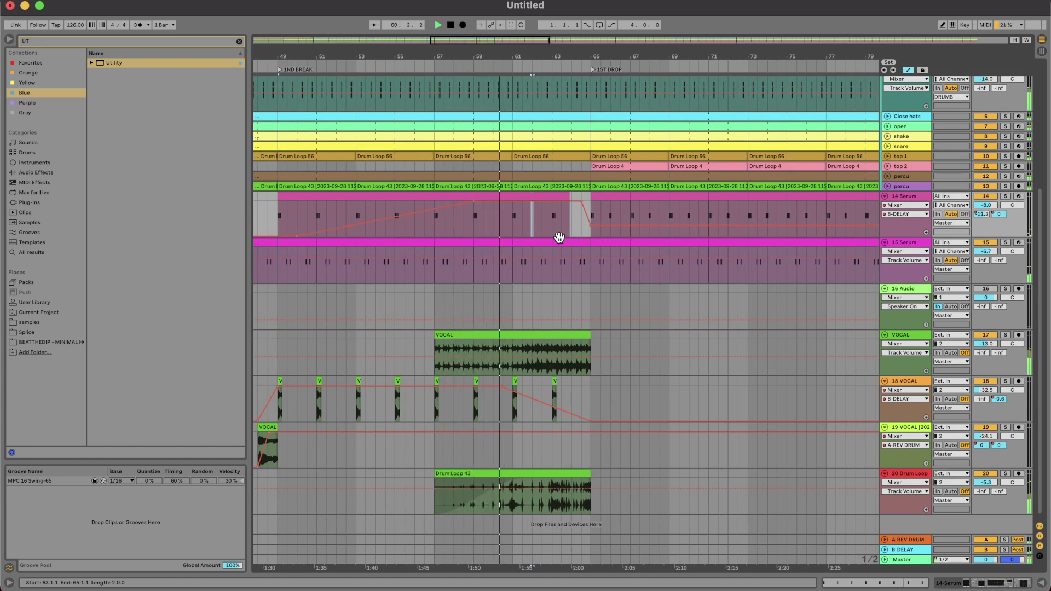
scroll(559, 238, down, 1)
scroll(559, 347, down, 5)
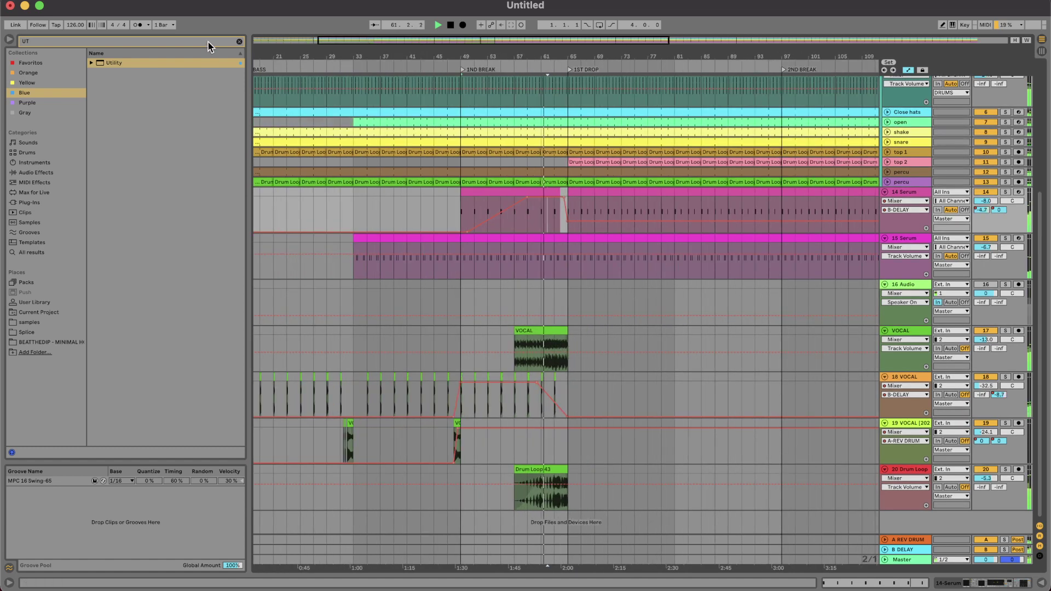
click(52, 322)
click(239, 39)
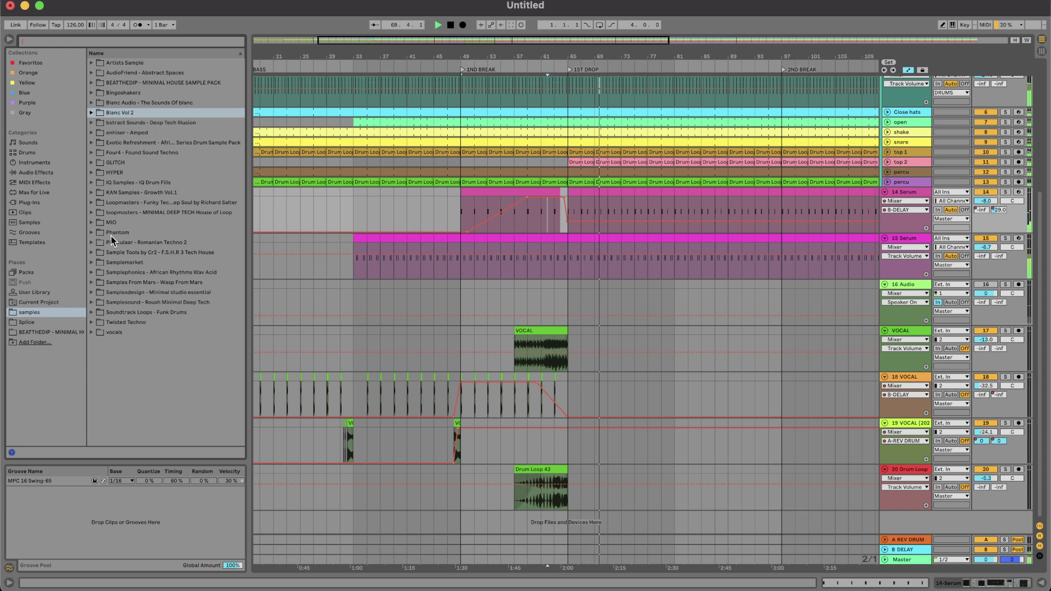
click(46, 332)
scroll(133, 150, up, 10)
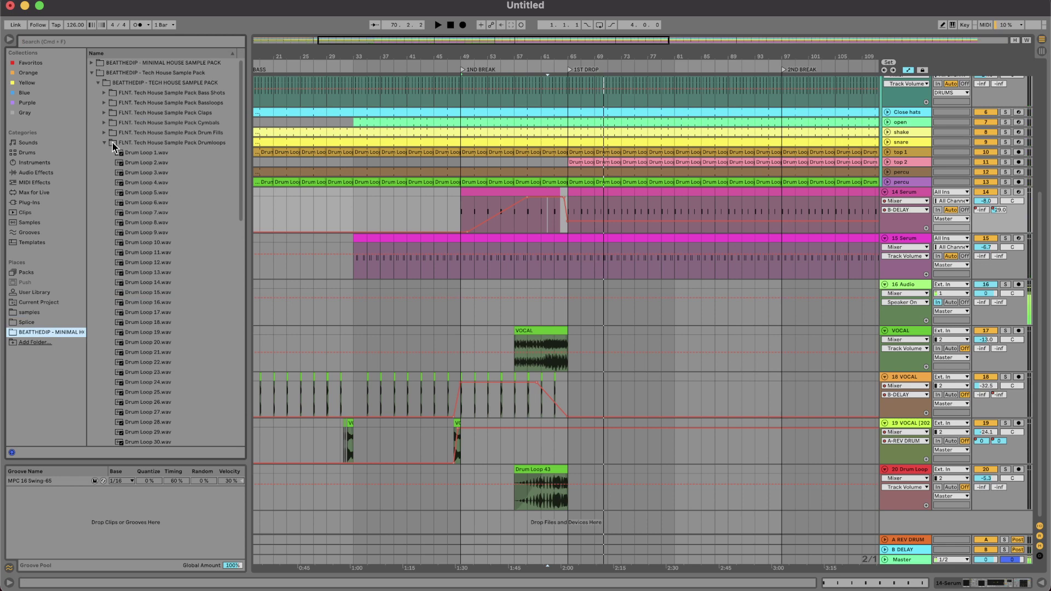
drag(983, 294, 984, 296)
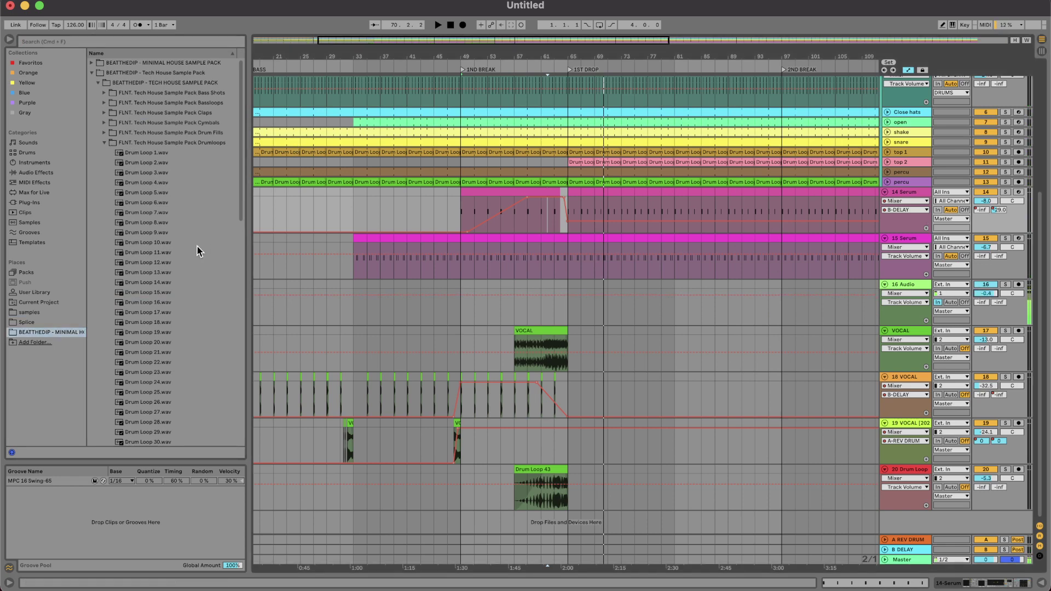
Audition the Atmosphere samples 1 to 13 in the Tech House Sample Pack FX Sounds folder.
click(104, 143)
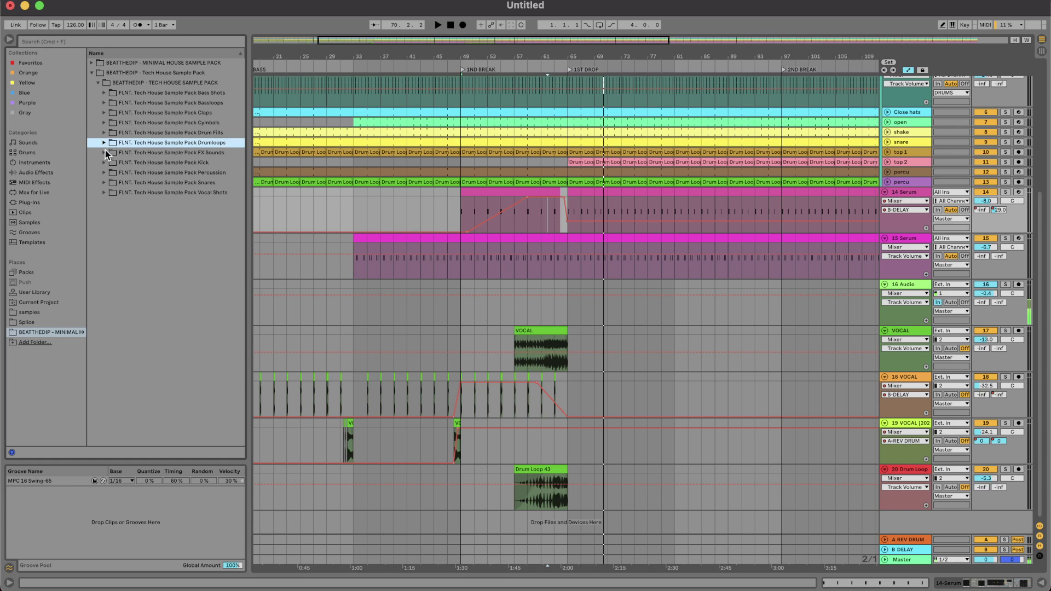
click(104, 153)
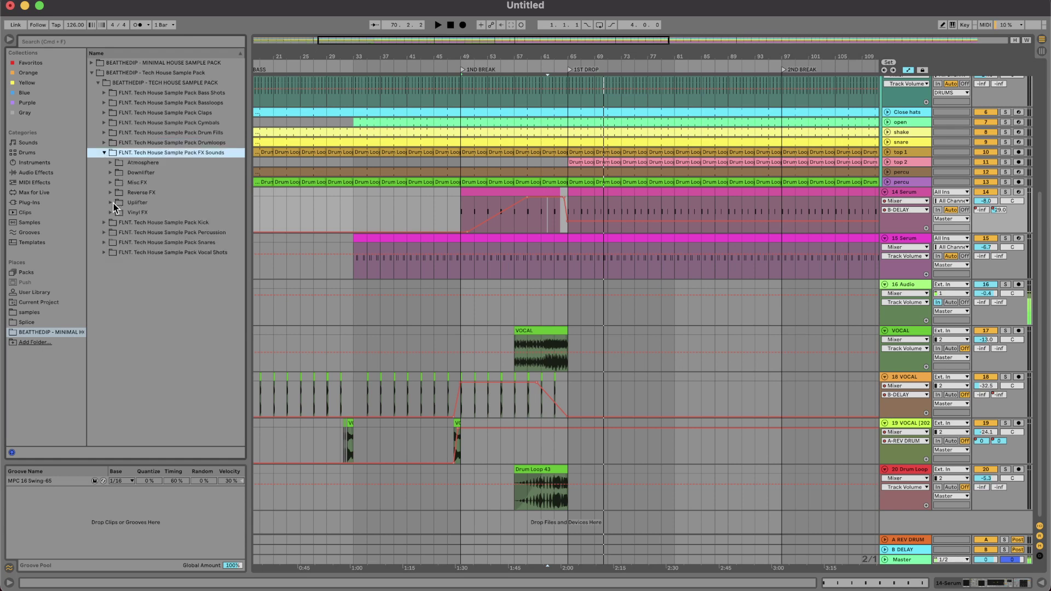
click(111, 163)
click(138, 174)
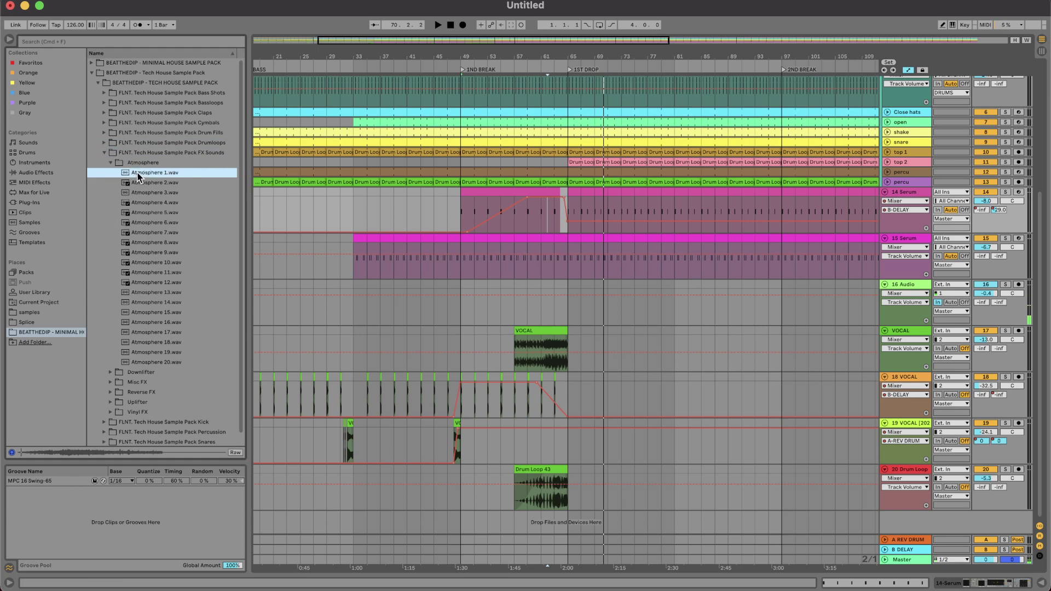
key(Down)
key(Down)
key(Down)
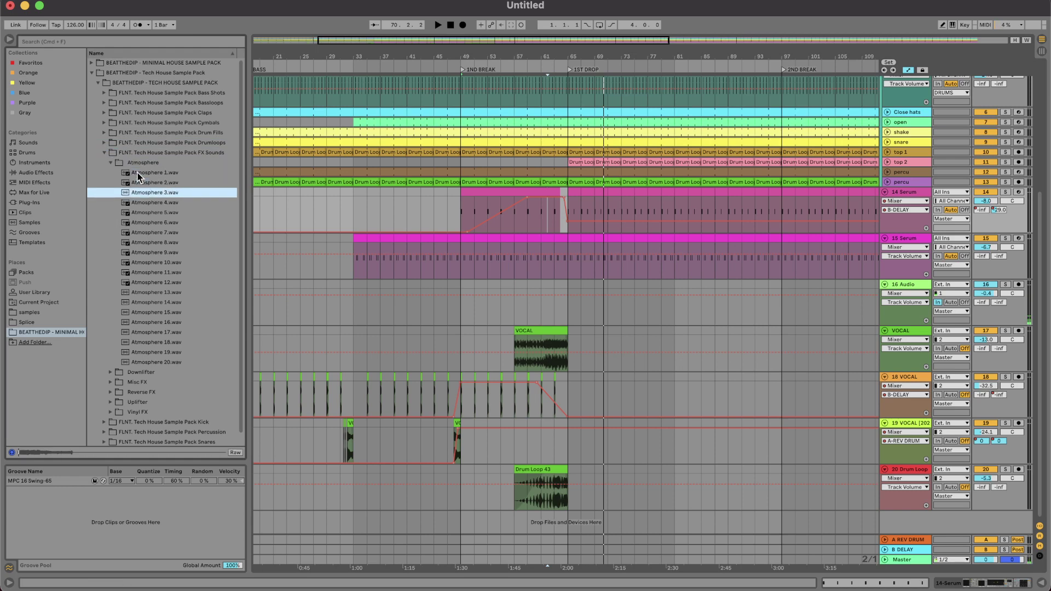
key(Down)
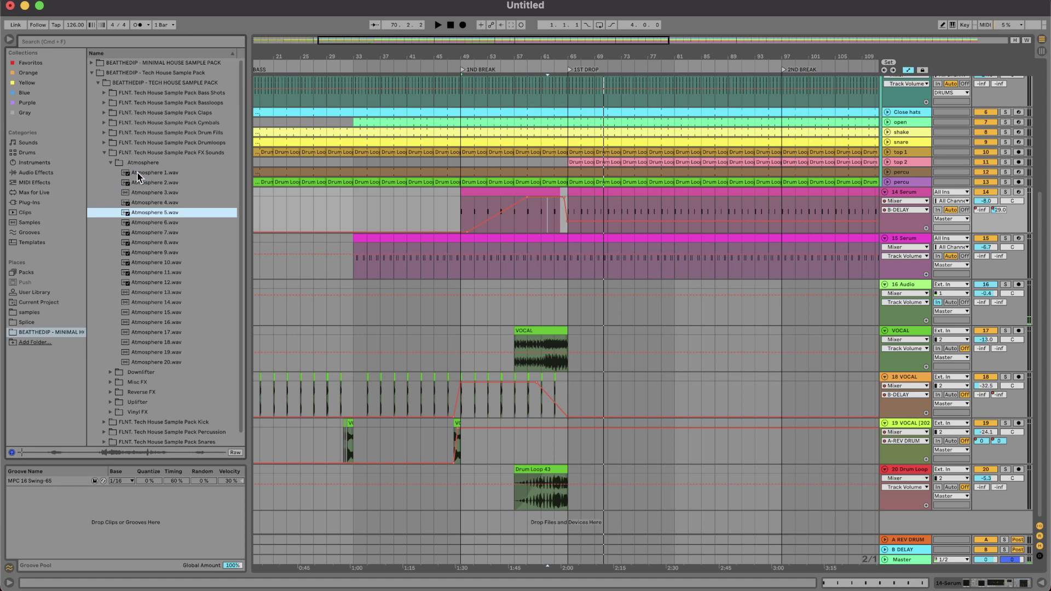
key(Down)
key(Down)
key(Down)
key(Down)
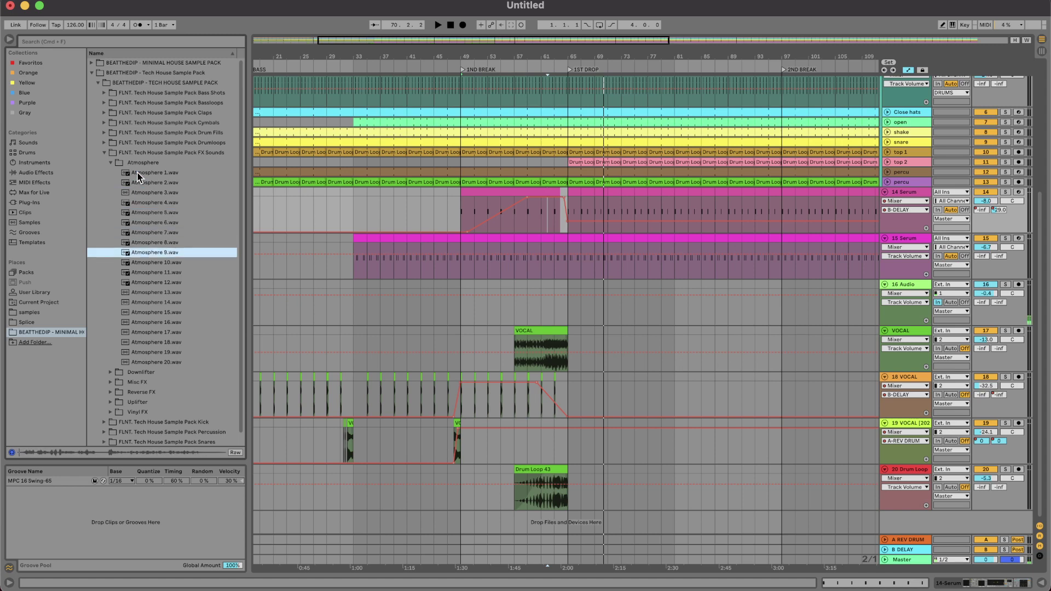
key(Down)
key(Down)
key(Down)
key(Down)
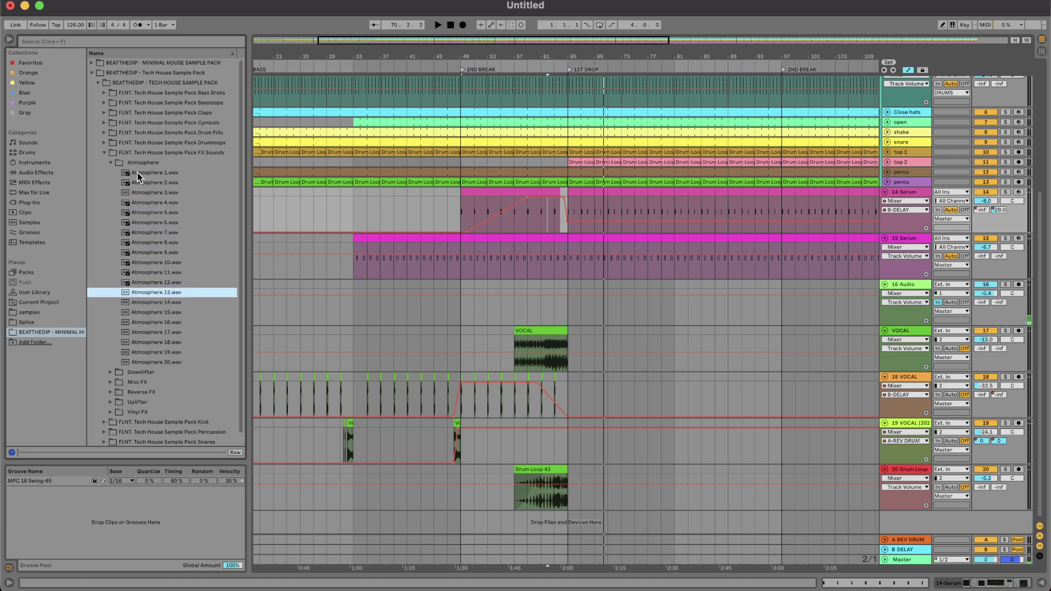
Preview the Uplifter samples in the FX Sounds folder and place Uplifter 4.wav at bar 49 on a new track below 20 Drum Loop.
key(Left)
key(Down)
key(Down)
key(Down)
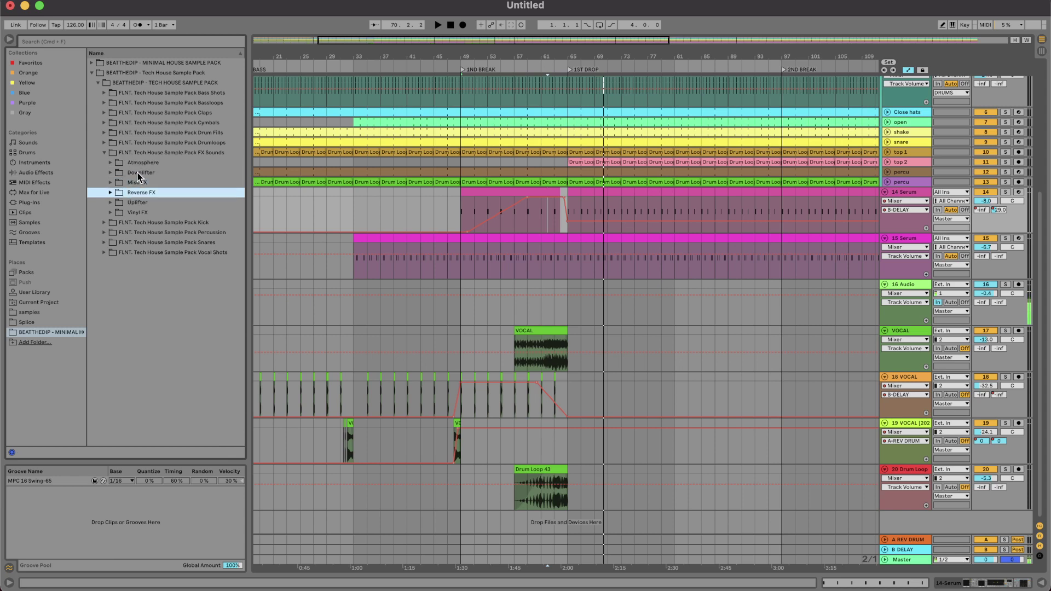
key(Down)
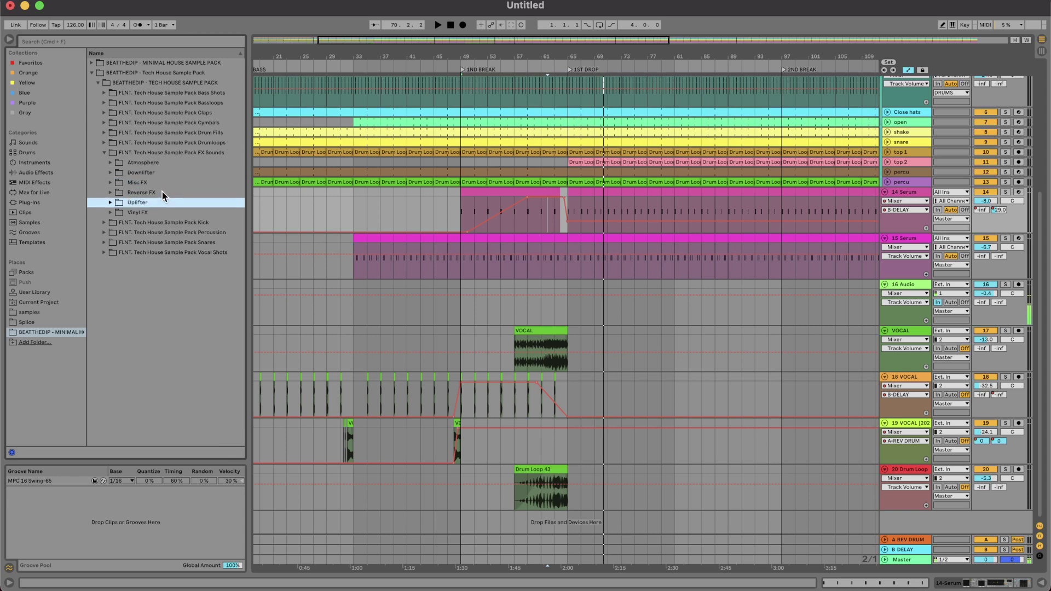
key(Right)
key(Down)
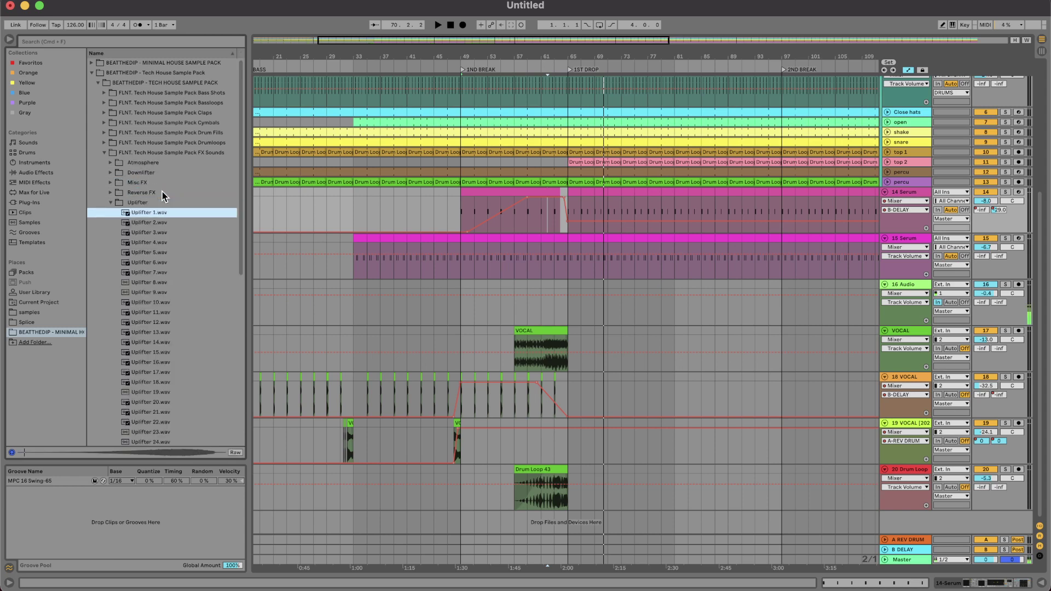
click(167, 245)
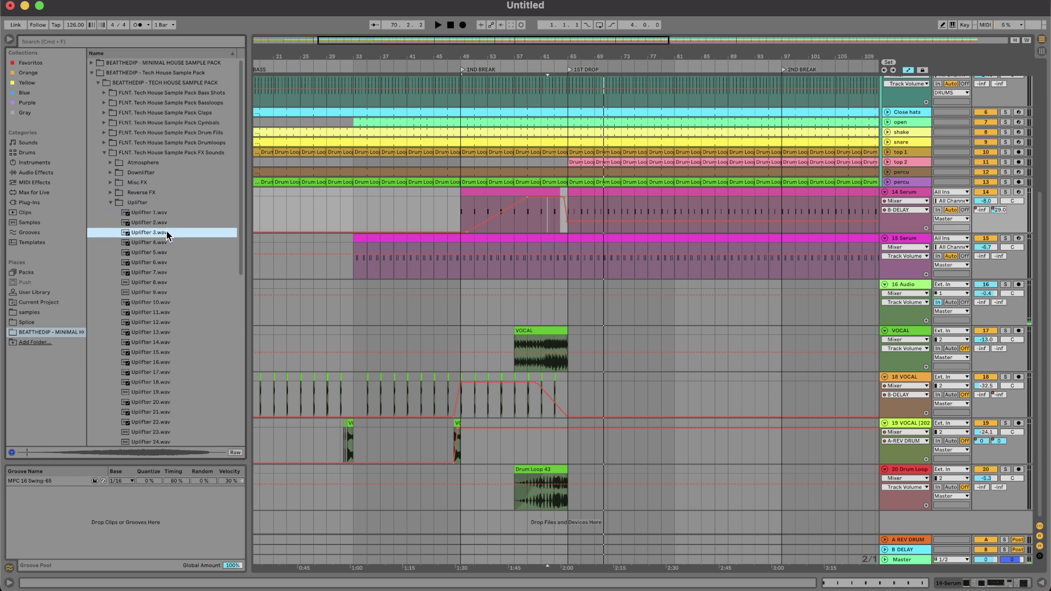
drag(150, 244, 454, 519)
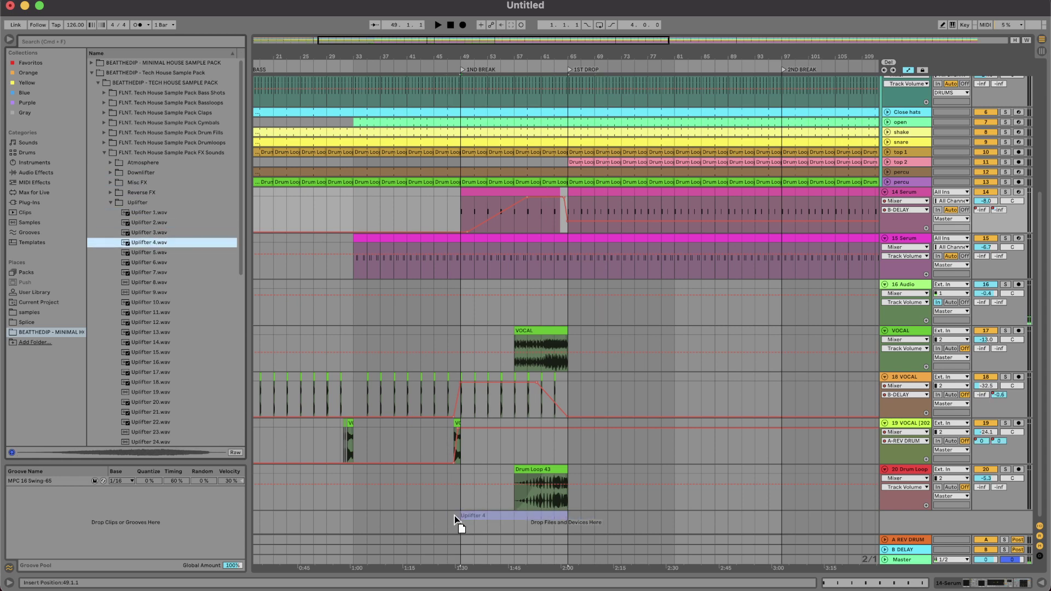
Lower 21 Uplifter 4's volume to -23.8 dB and play it soloed from bar 57.
drag(586, 485, 586, 486)
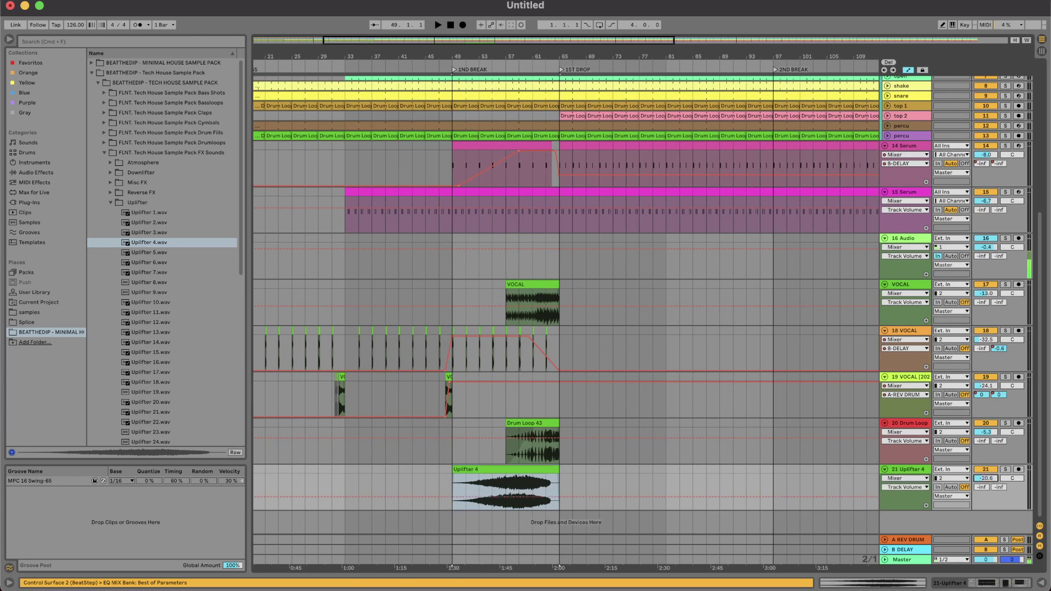
key(s)
click(510, 486)
key(space)
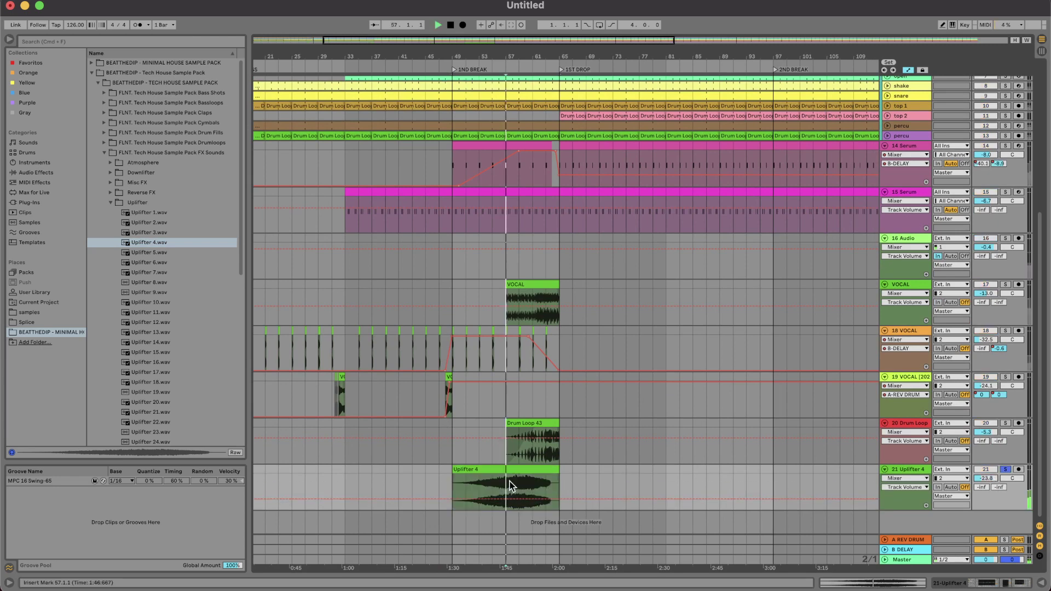
Move the Uplifter 4 clip to start at 50.3.1 and play the break with all tracks.
drag(526, 469, 539, 467)
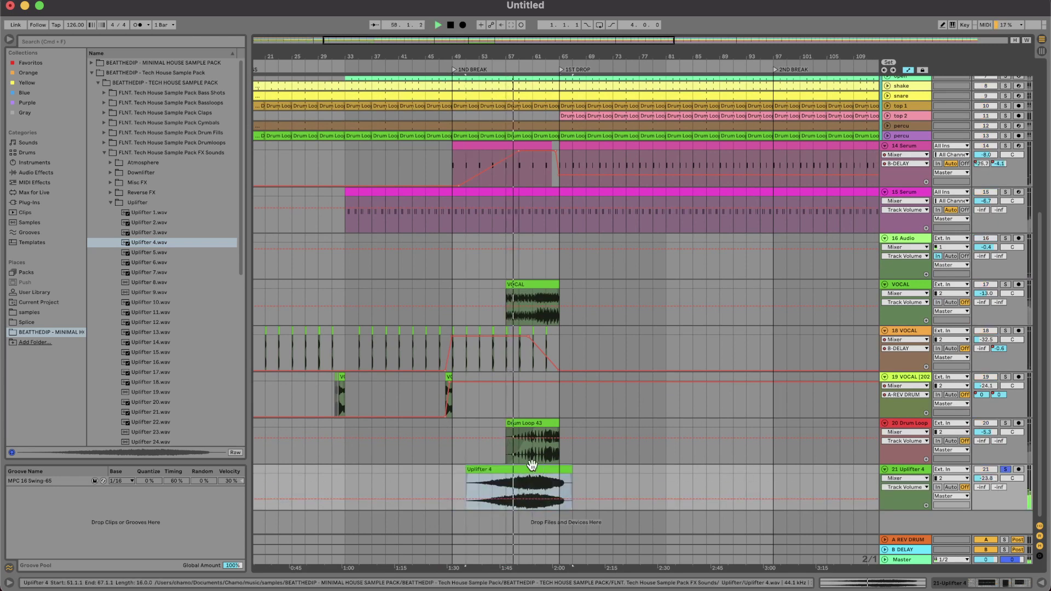
scroll(532, 464, up, 5)
click(585, 479)
key(space)
key(space)
drag(605, 469, 593, 469)
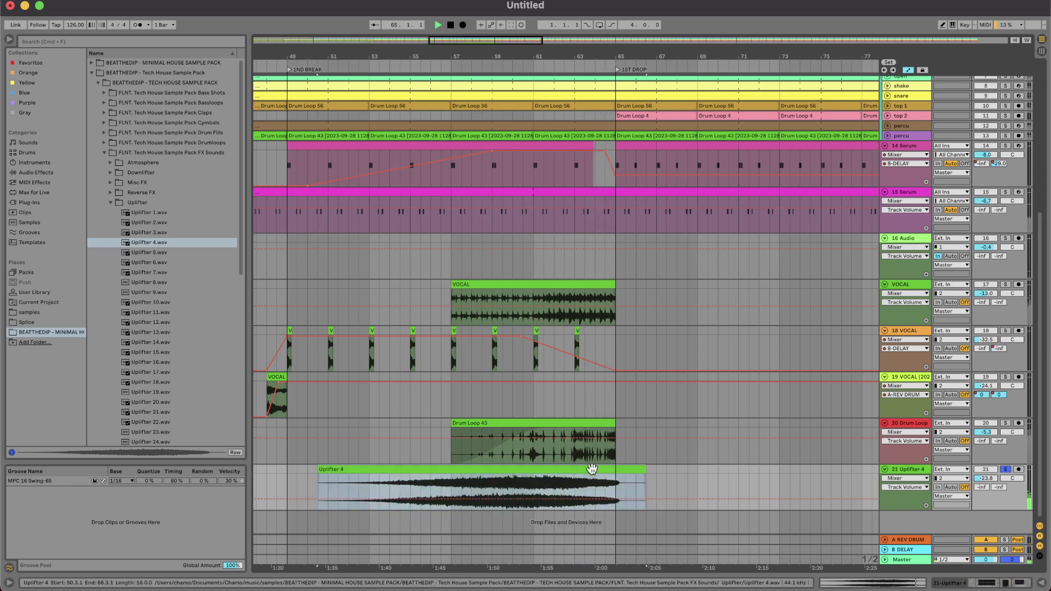
key(space)
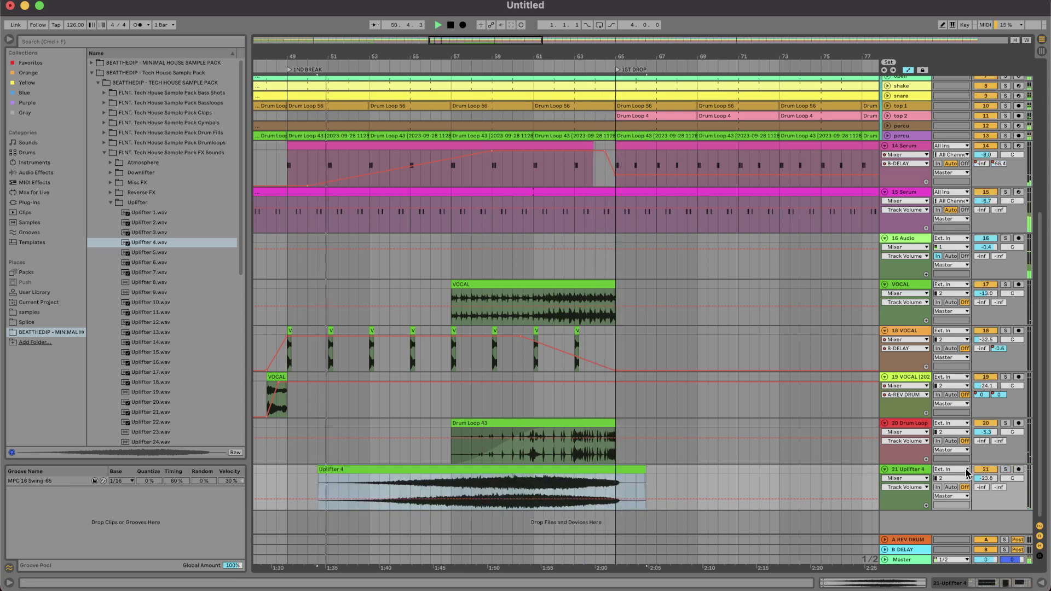
Lower 21 Uplifter 4's track volume to -29.8 dB while the break plays into the first drop.
drag(986, 479, 985, 482)
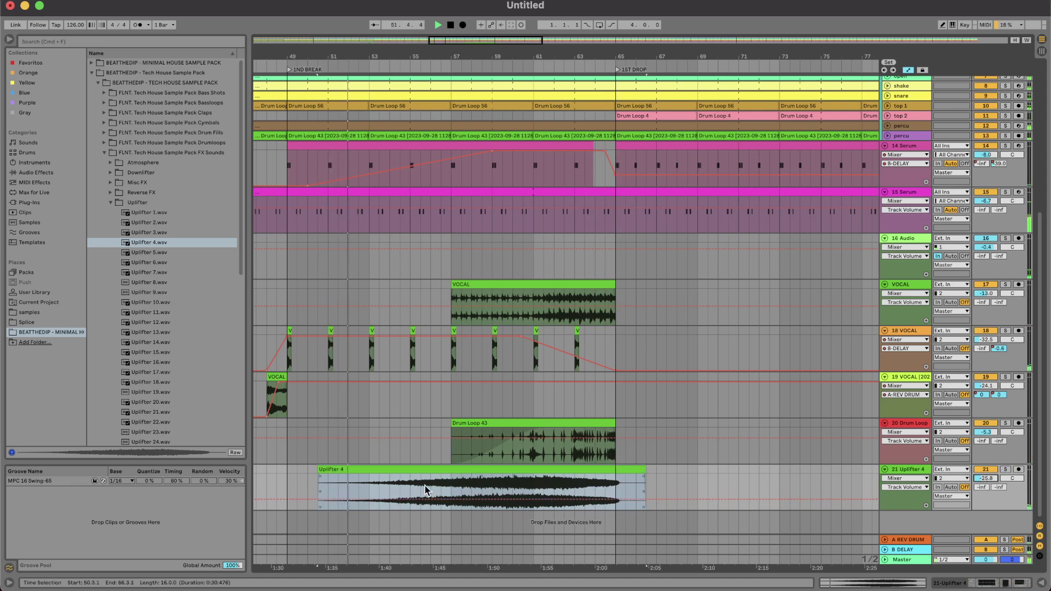
text(1)
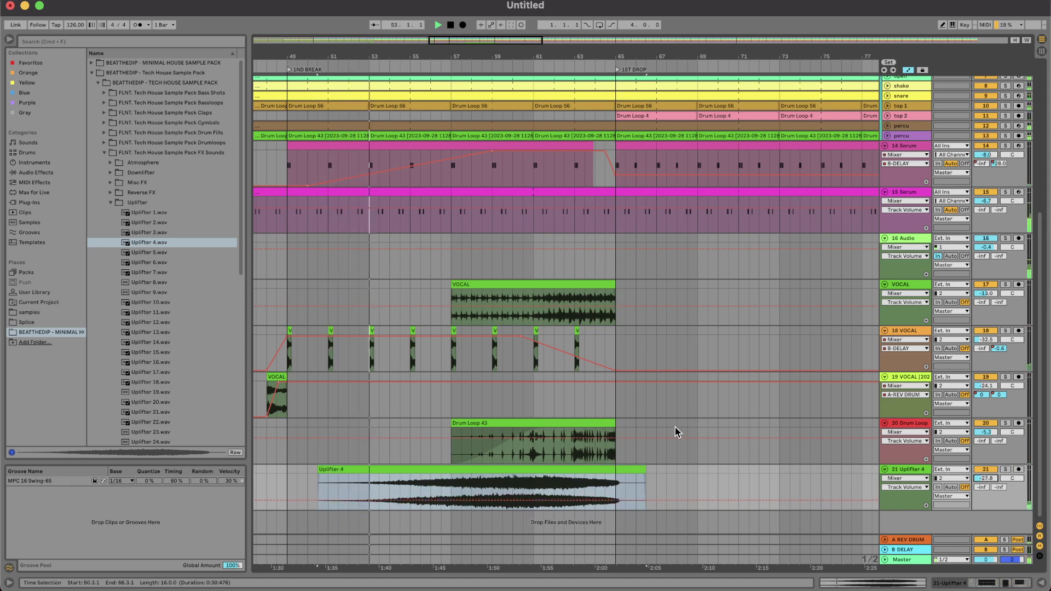
click(709, 406)
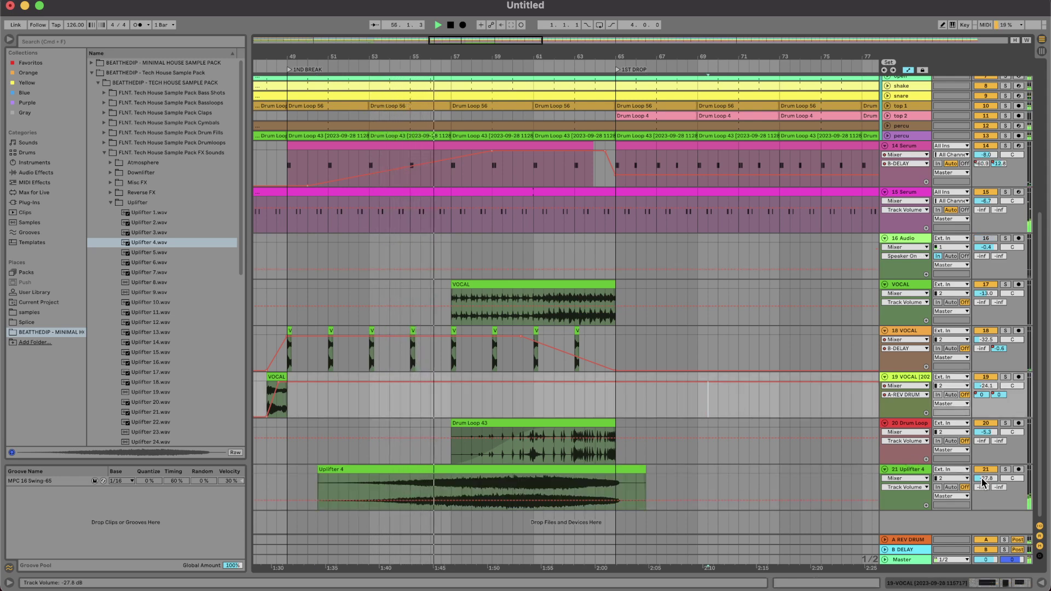
drag(982, 478, 982, 479)
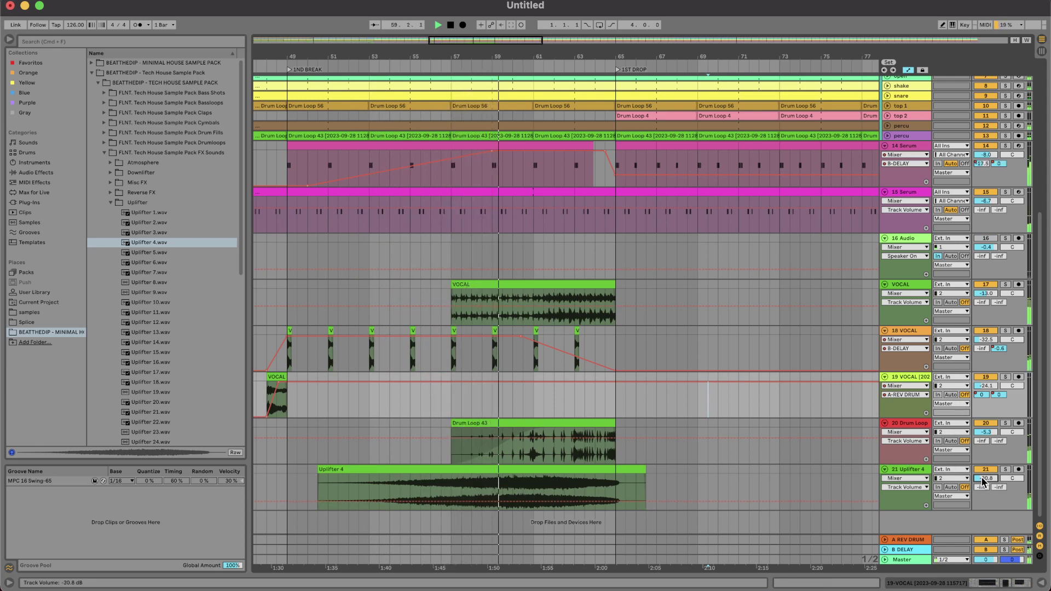
key(Up)
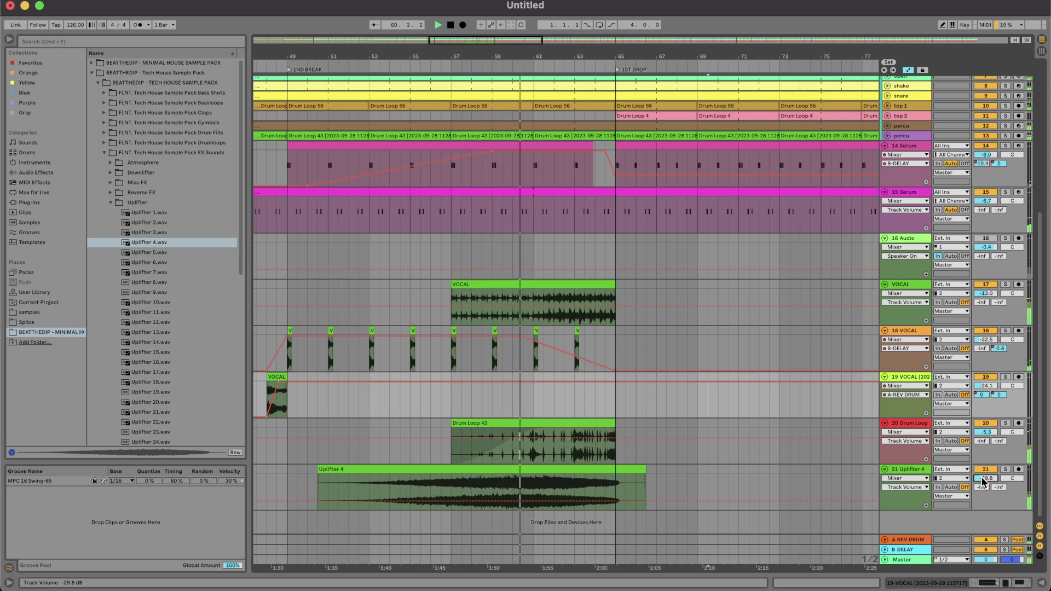
key(Down)
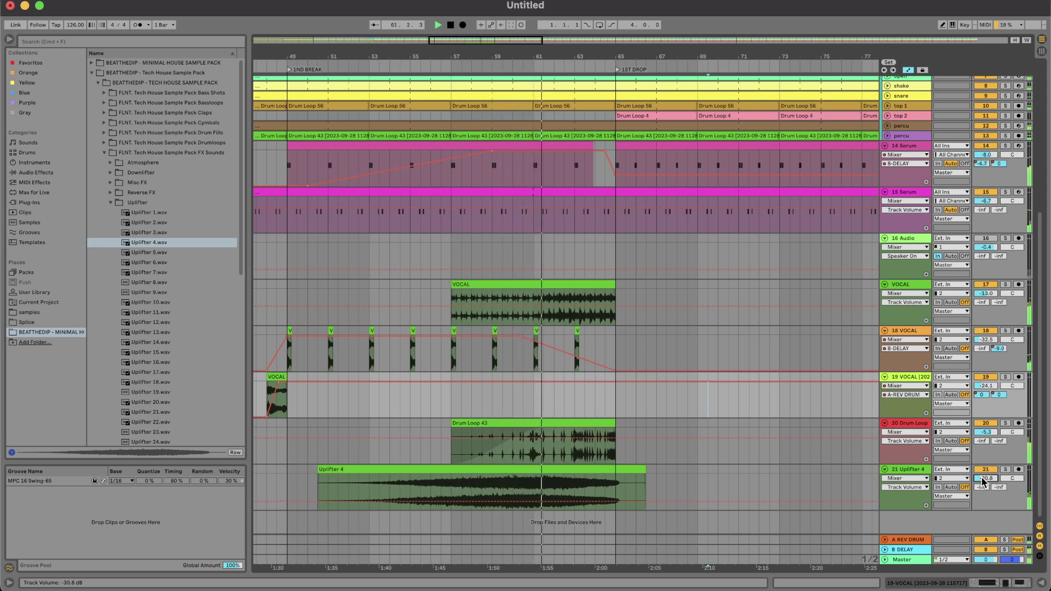
key(Up)
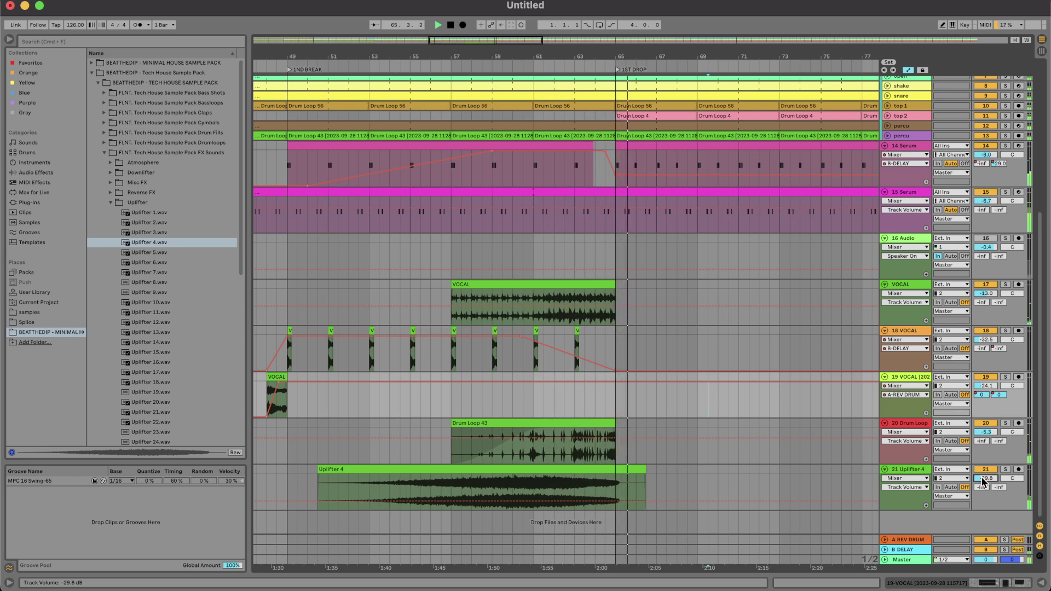
key(space)
Shift the Uplifter 4 clip earlier to span bar 49 to the 1ST DROP marker, and play from the break's start.
click(579, 466)
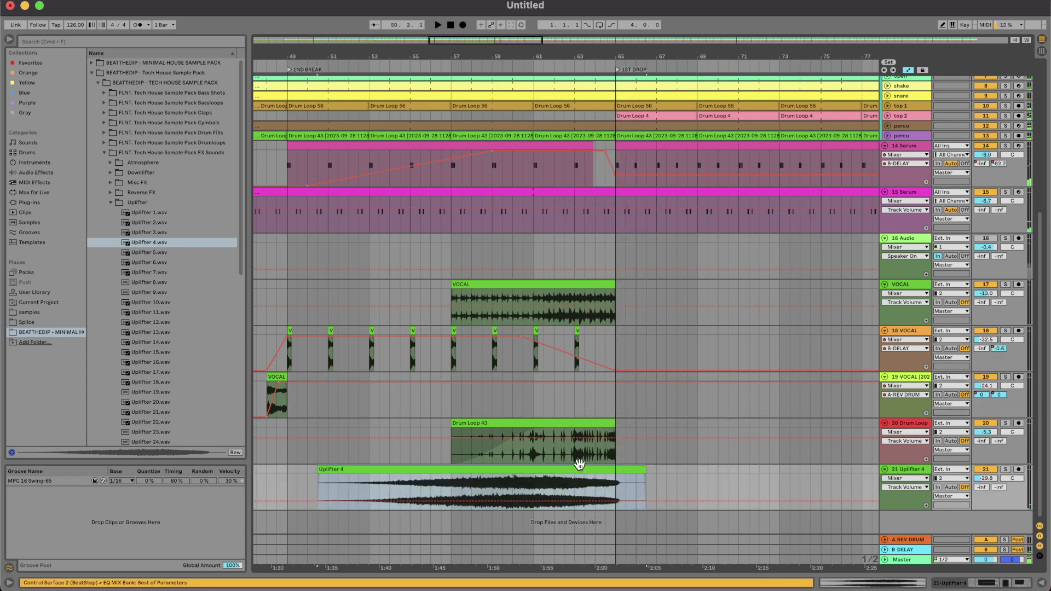
key(Left)
key(Left)
key(Left)
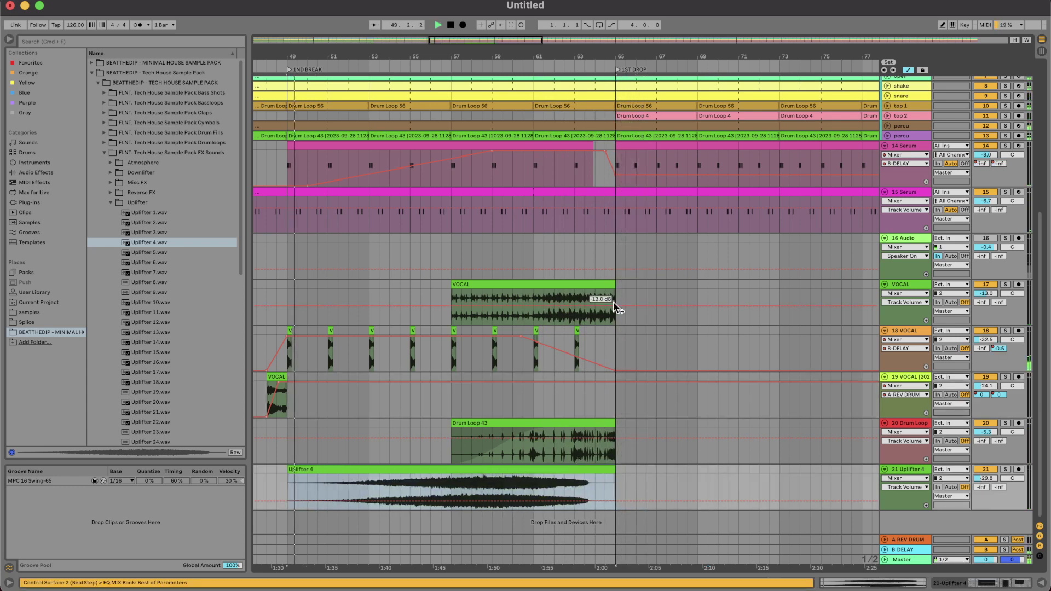
Automate the LOW group's Auto Filter to switch on at the 1ND BREAK marker at bar 49.
scroll(620, 312, up, 3)
super+scroll(606, 249, up, 5)
scroll(615, 214, up, 5)
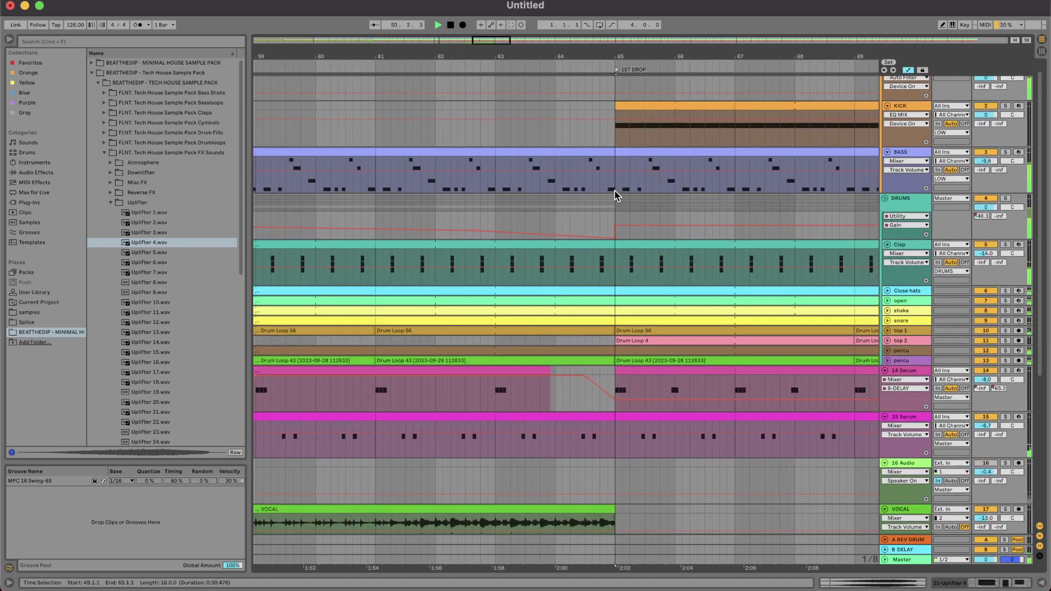
scroll(896, 164, up, 1)
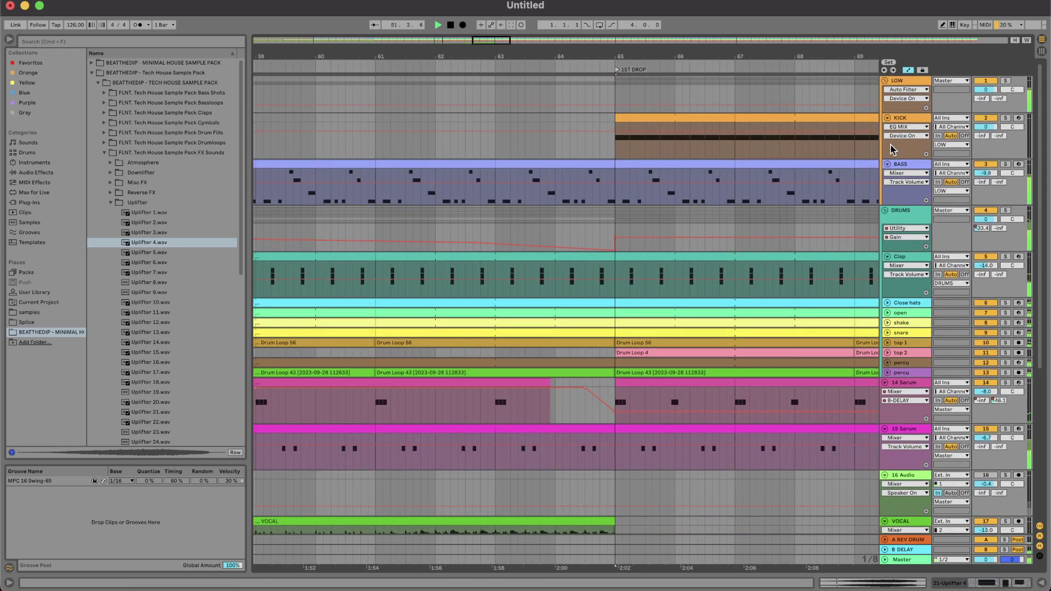
double_click(912, 81)
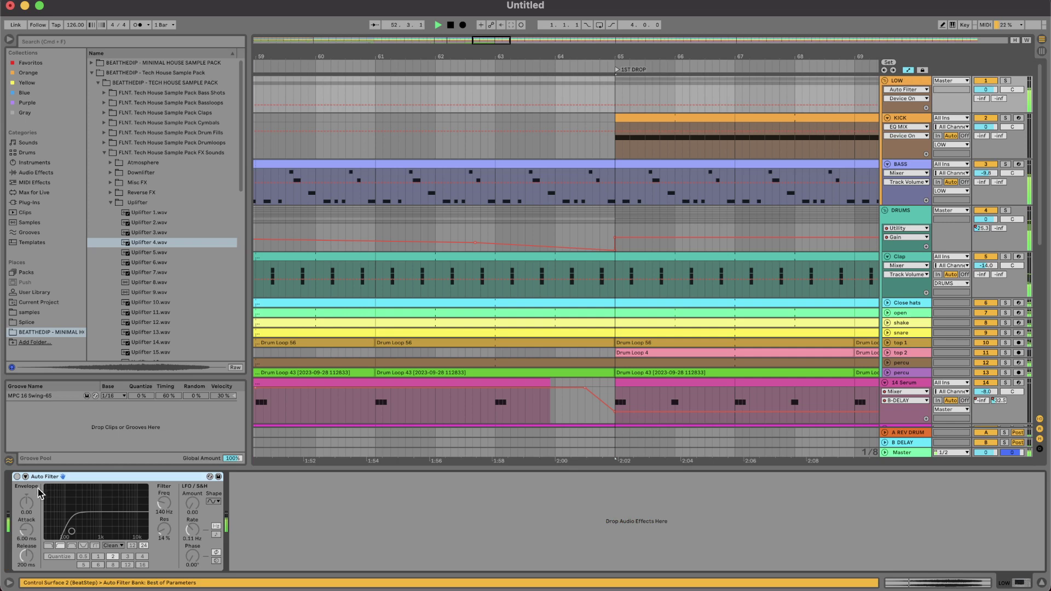
right_click(18, 478)
click(34, 484)
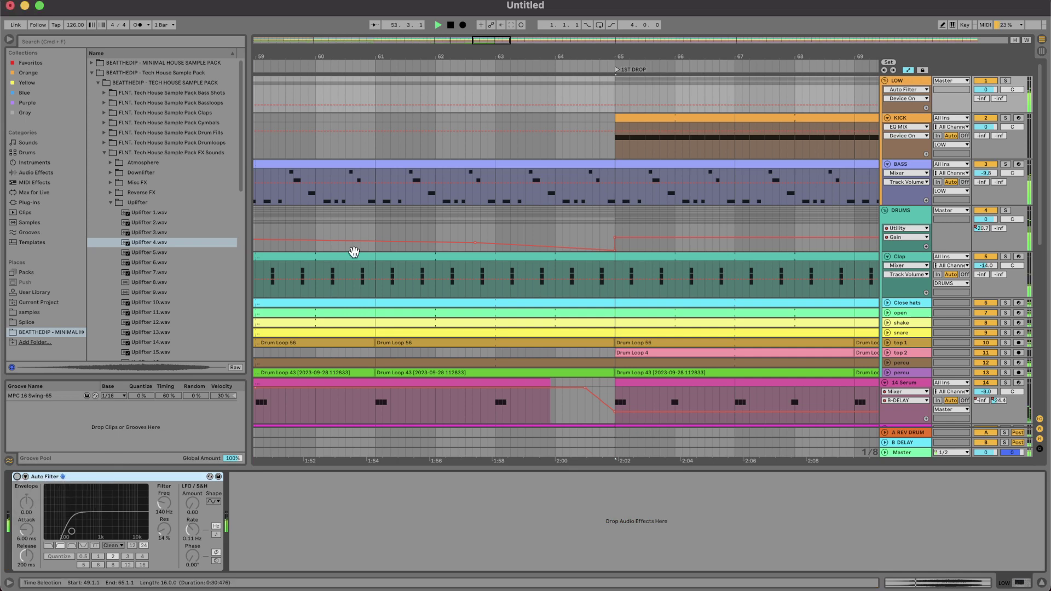
scroll(386, 237, down, 5)
scroll(394, 164, left, 3)
scroll(401, 107, left, 5)
click(405, 96)
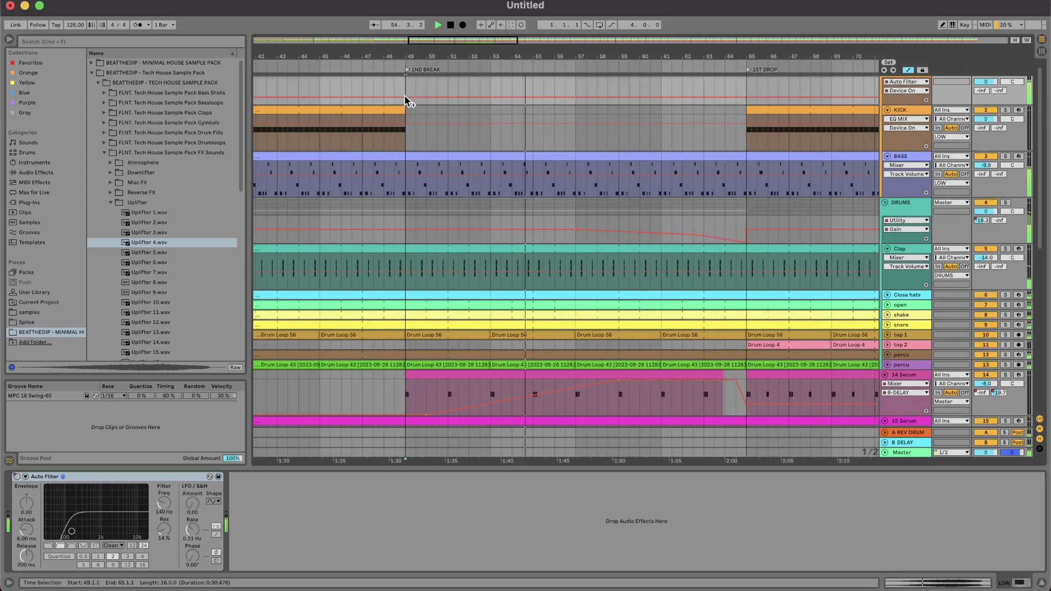
drag(418, 97, 418, 84)
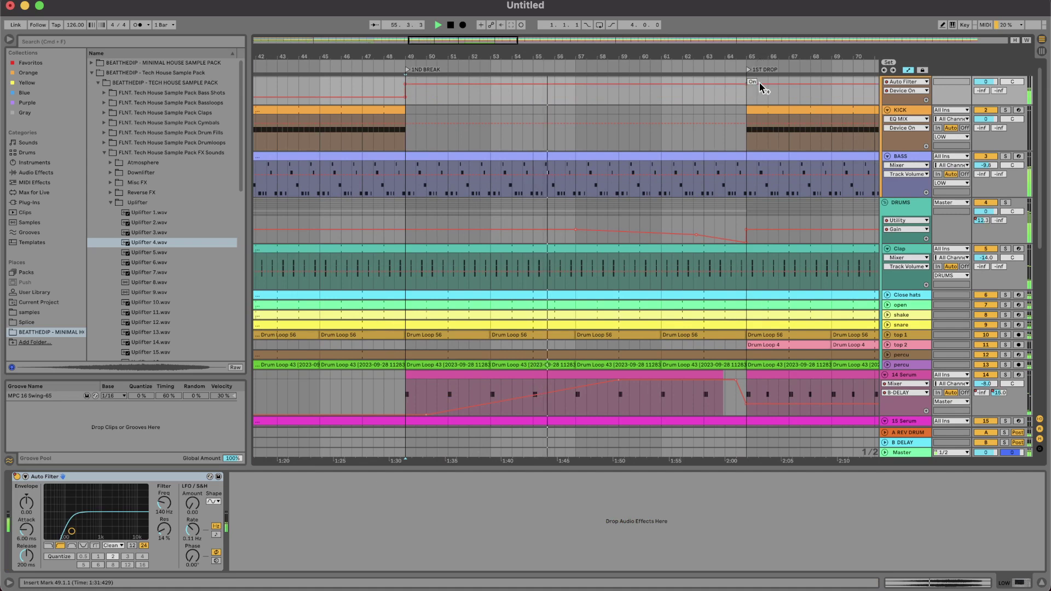
Automate the LOW group's Auto Filter frequency to drop to about 26 Hz at bar 49 and rise steadily to the 1ST DROP marker.
drag(164, 503, 164, 504)
key(space)
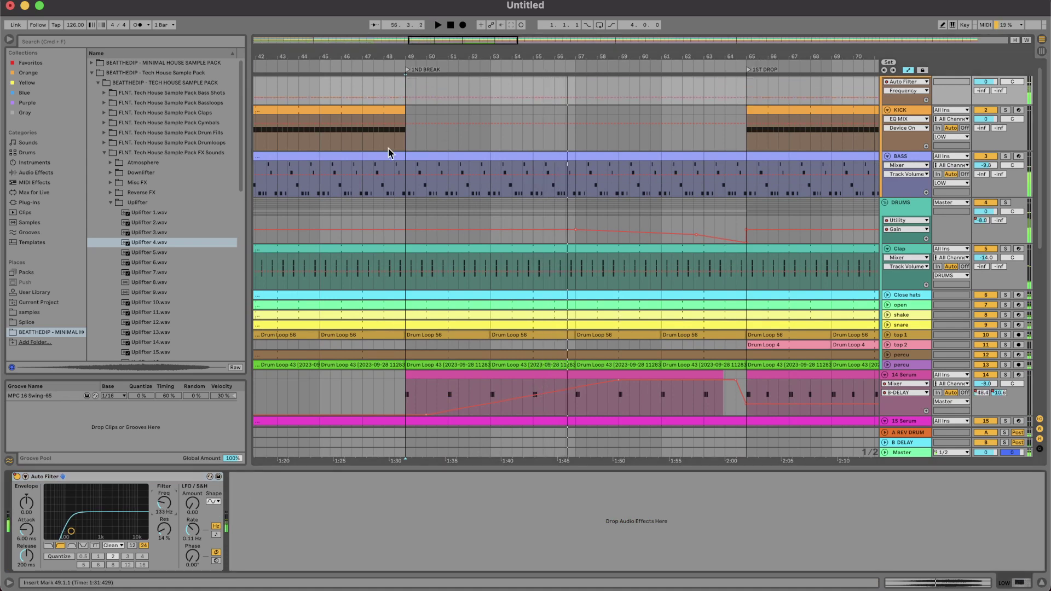
click(374, 137)
key(space)
click(405, 97)
drag(414, 97, 415, 102)
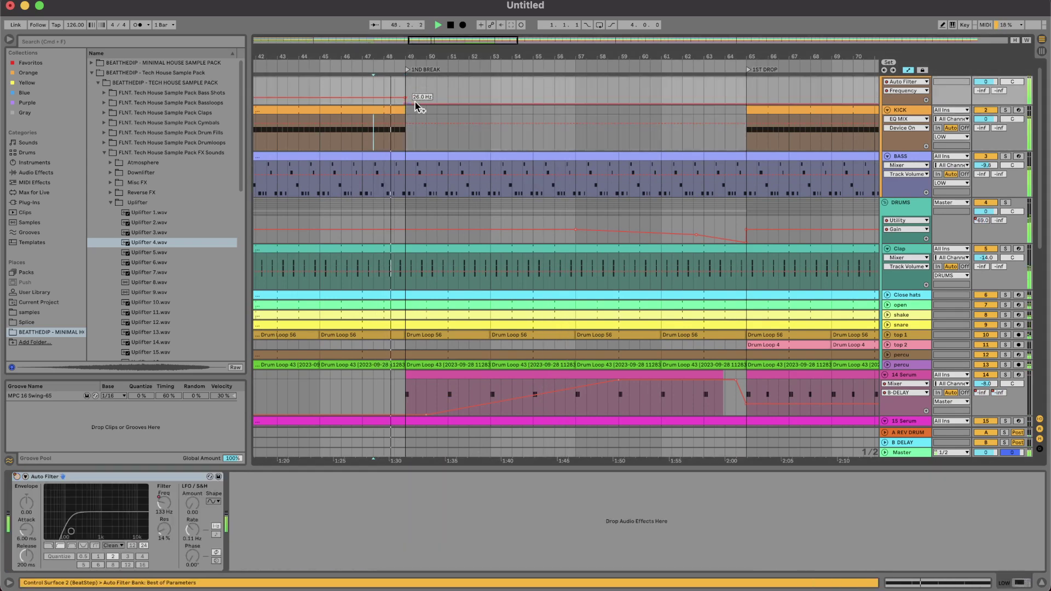
drag(746, 103, 746, 91)
Lock the automation envelopes and deactivate the DRUMS group's clips from bar 63 to the 1ST DROP marker at bar 65.
drag(745, 212, 715, 213)
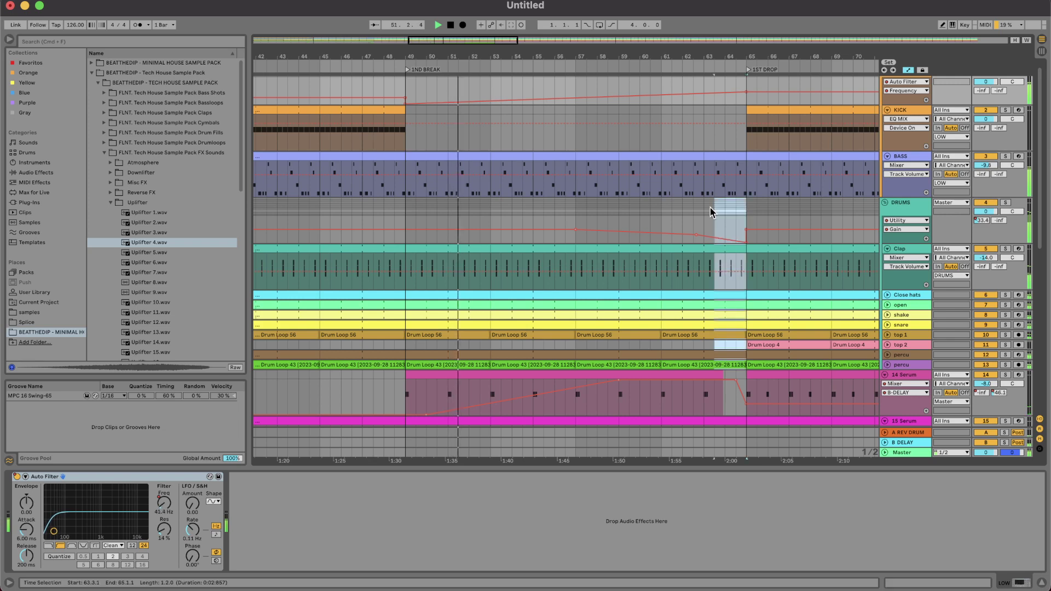
click(923, 70)
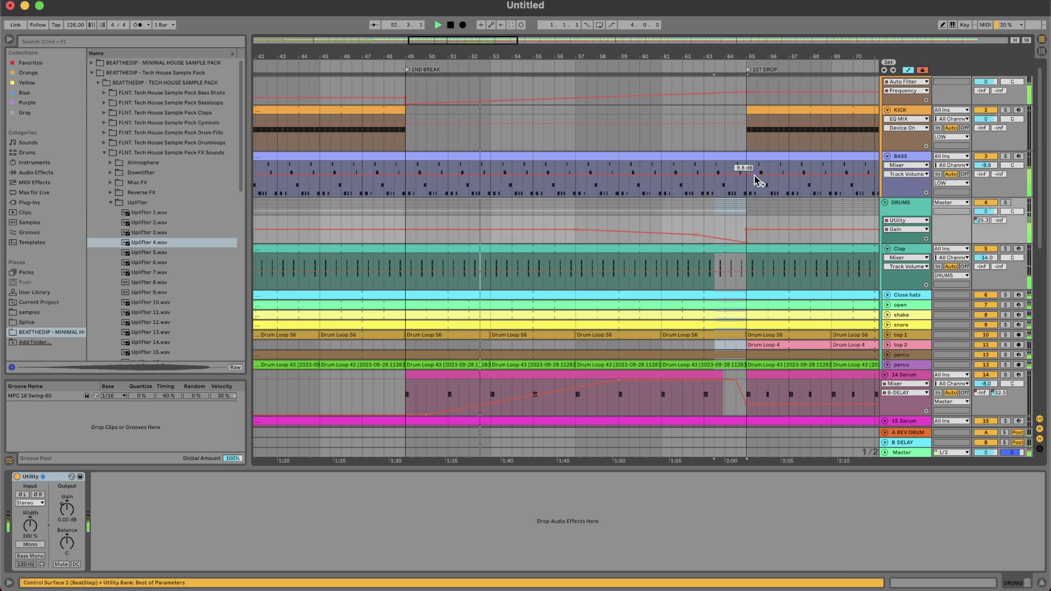
click(715, 205)
drag(704, 205, 748, 203)
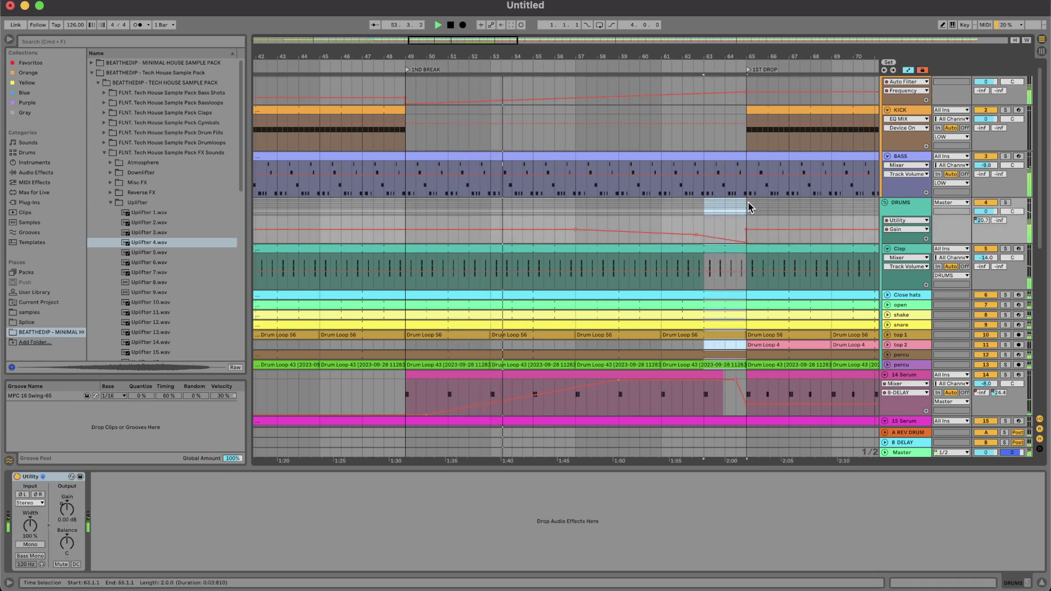
key(0)
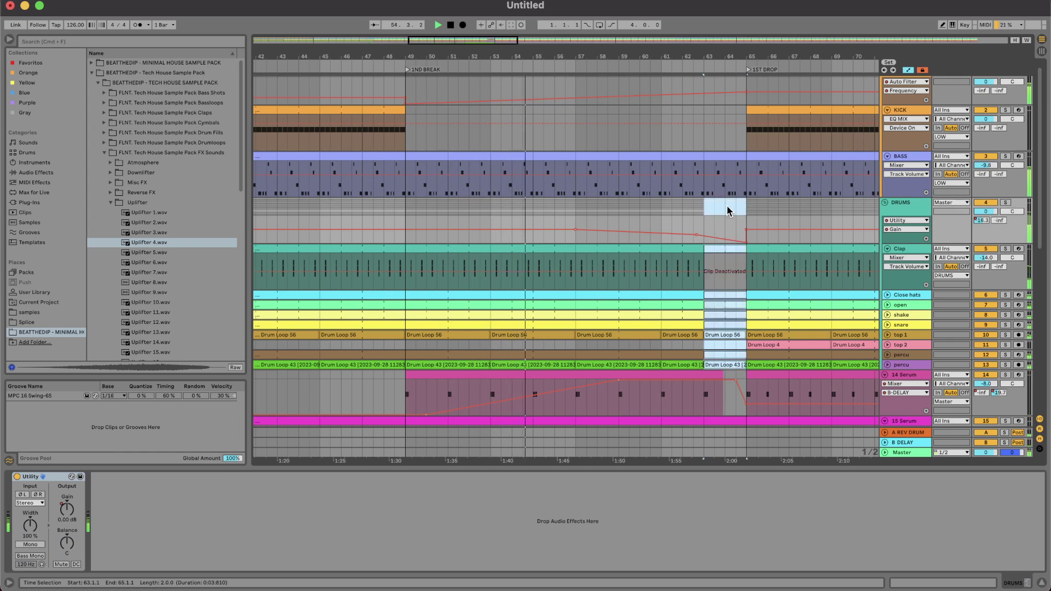
Copy track 19's VOCAL clip from bar 48 to bar 63, inside the silenced drums before the drop.
click(743, 159)
scroll(743, 159, down, 10)
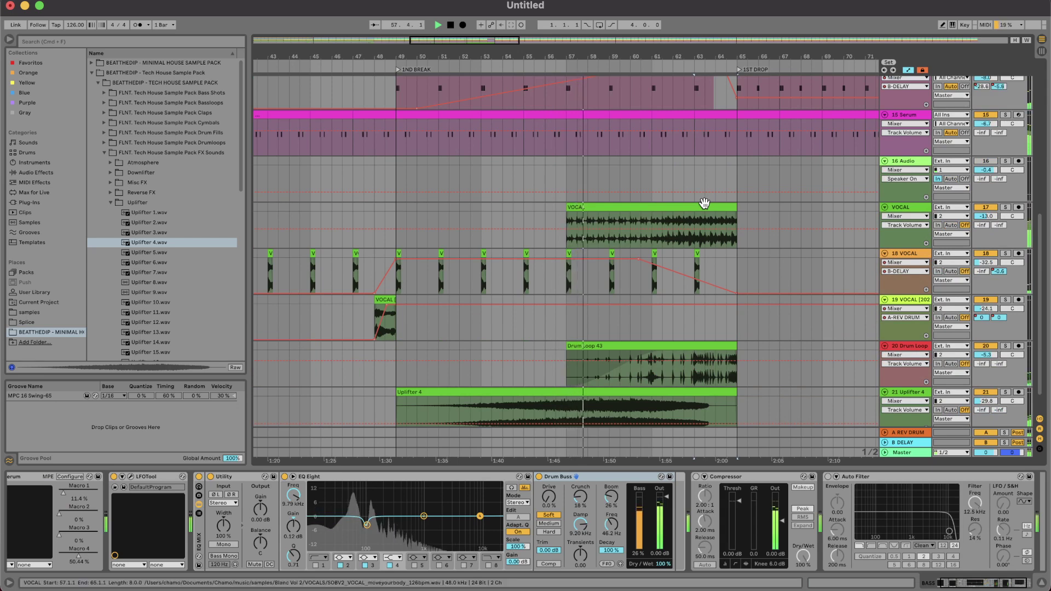
scroll(705, 203, down, 1)
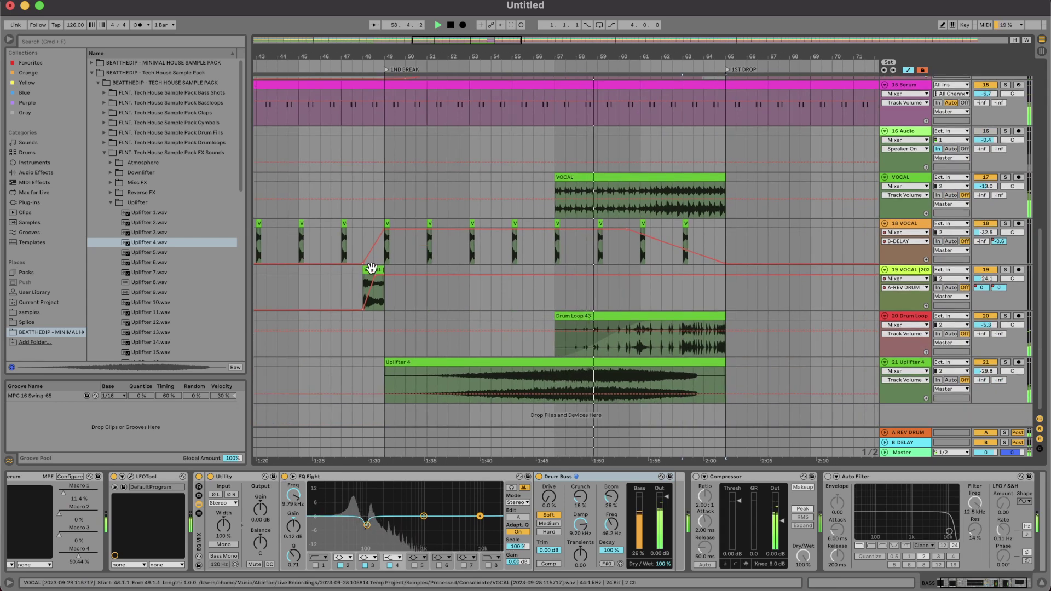
drag(368, 277, 691, 280)
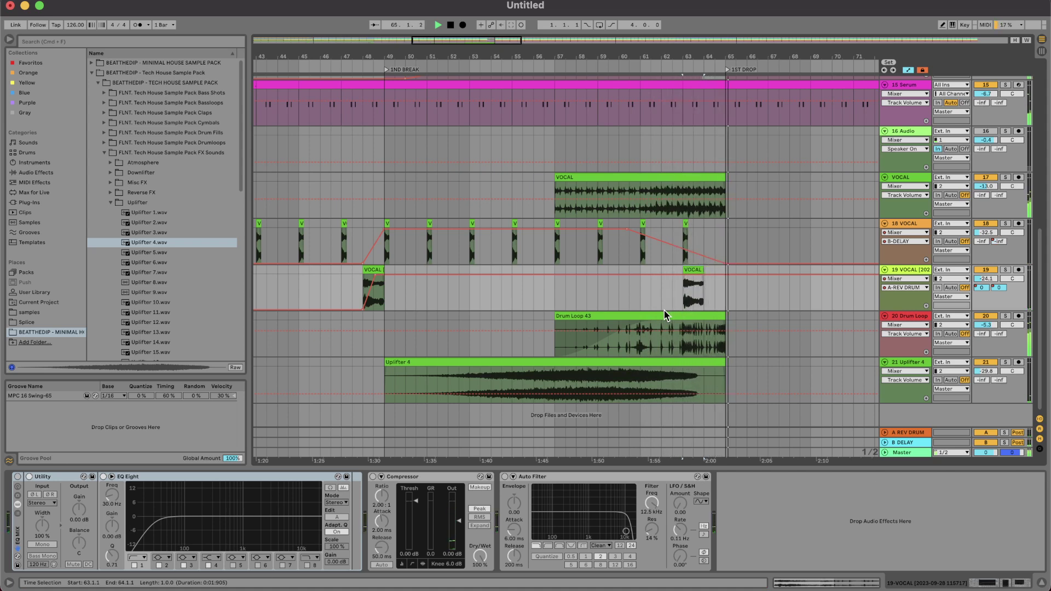
scroll(665, 311, down, 5)
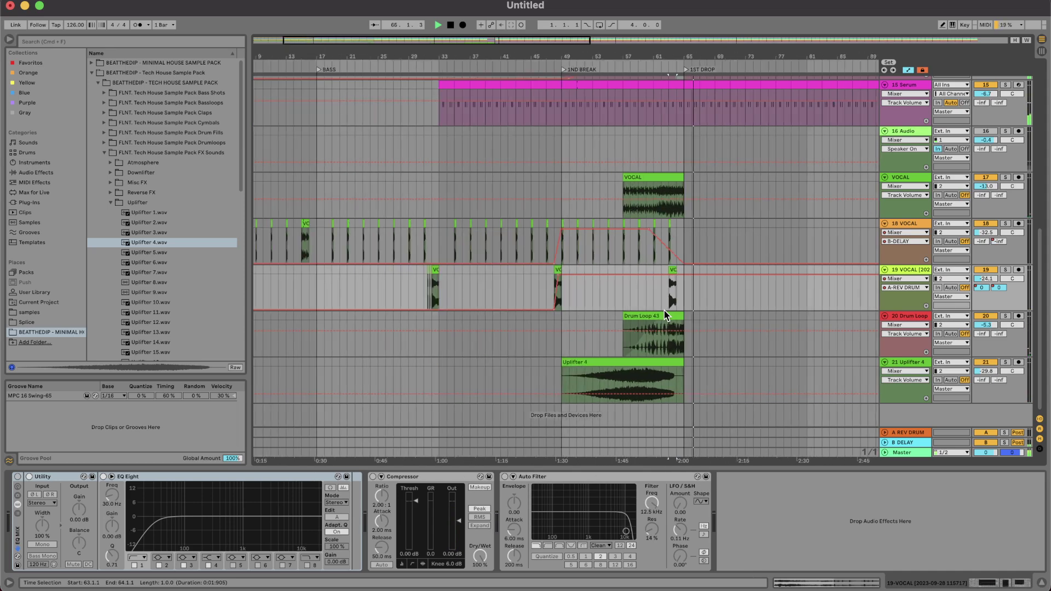
scroll(665, 311, up, 3)
scroll(665, 310, right, 3)
scroll(665, 310, right, 2)
scroll(664, 311, down, 3)
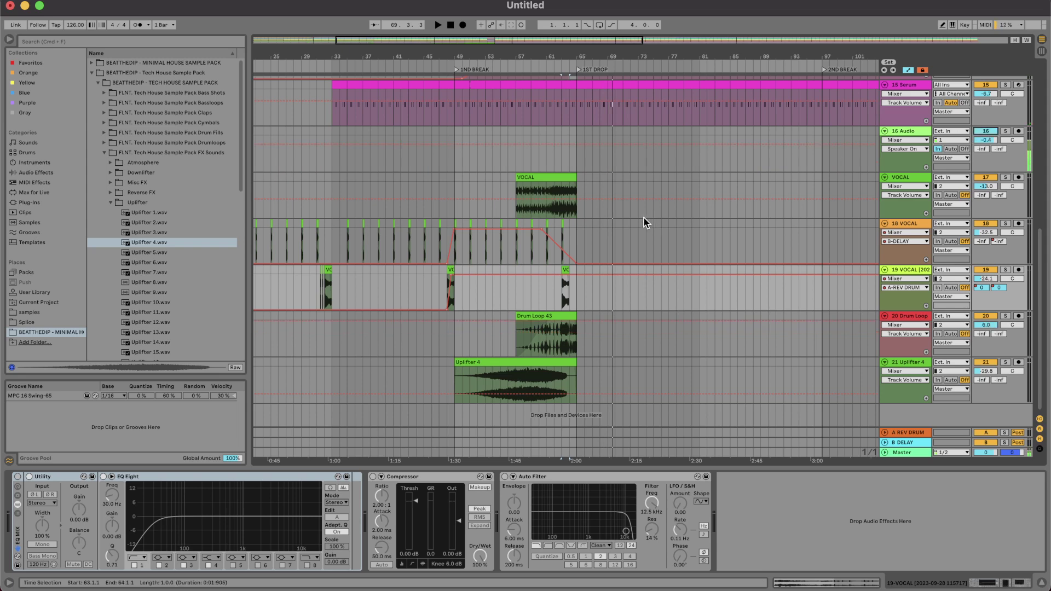
scroll(414, 237, up, 5)
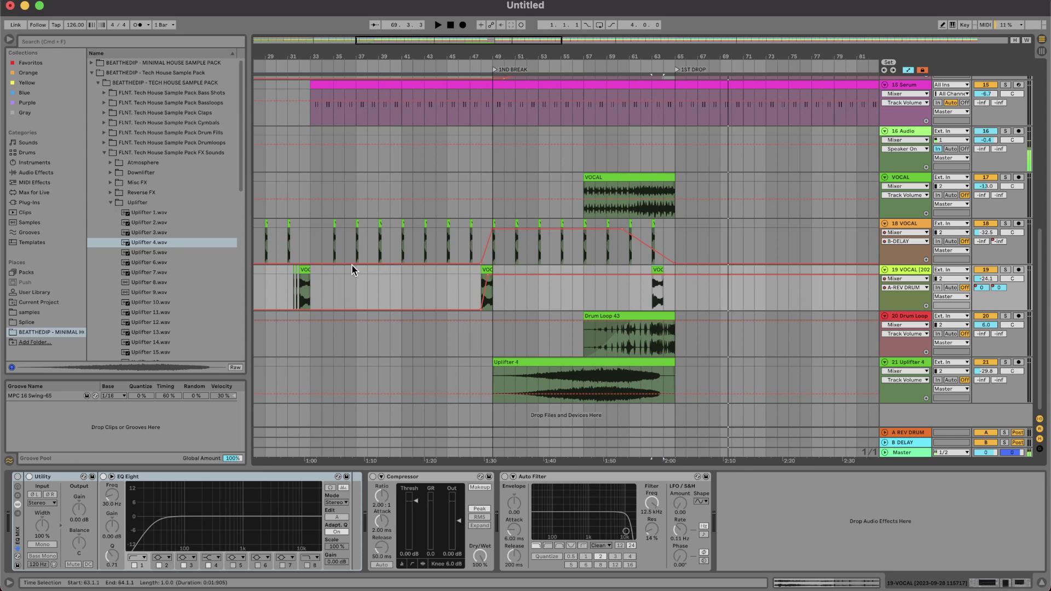
Audition the samples in the Misc FX folder of the Tech House pack and close the folder.
click(111, 183)
click(129, 193)
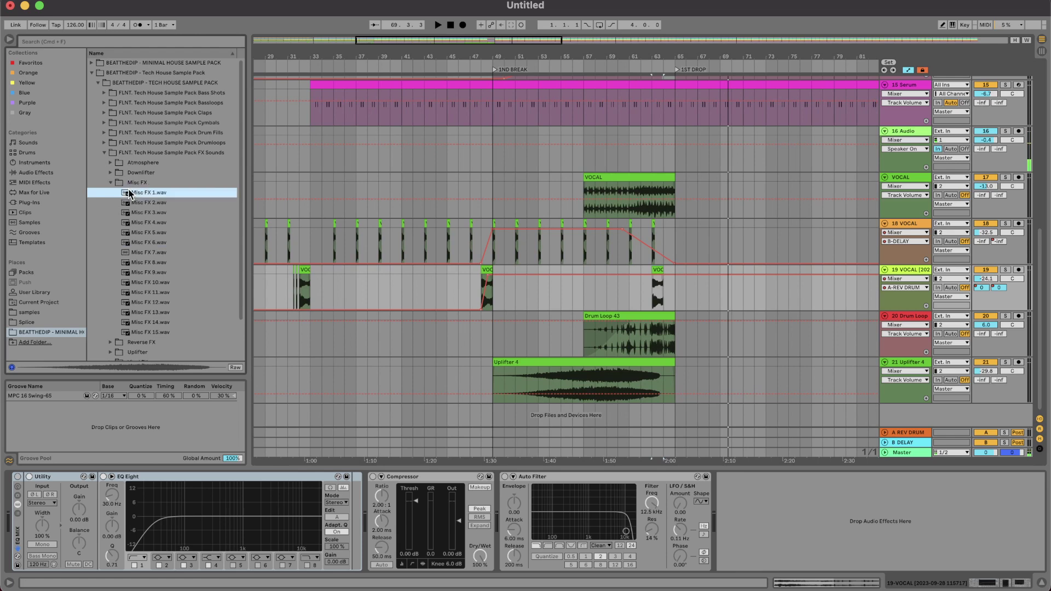
key(Down)
key(Down)
key(Down)
key(Down)
key(Down)
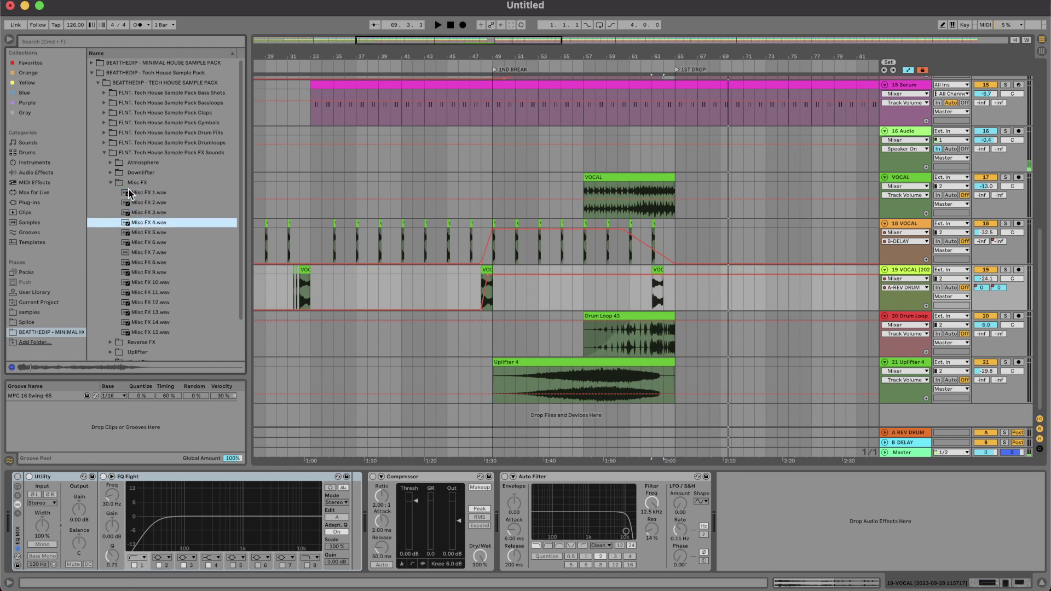
key(Down)
key(Down)
key(Down)
key(Down)
key(Left)
key(Left)
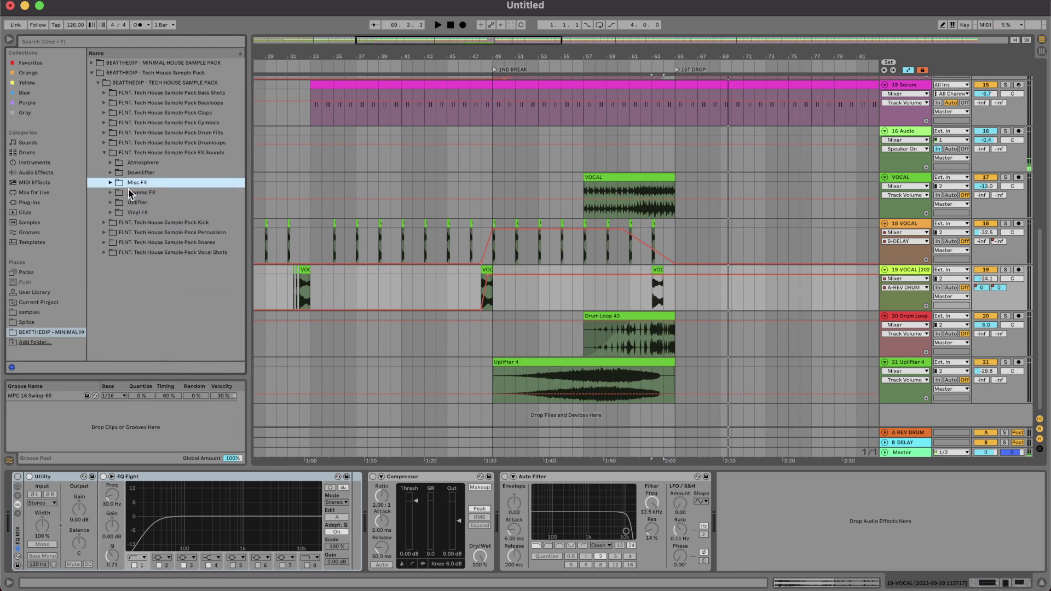
Audition samples in the Downlifter folder and place Downlifter 8.wav at bar 48 on a new track below 21 Uplifter 4.
key(Up)
key(Right)
key(Down)
click(148, 228)
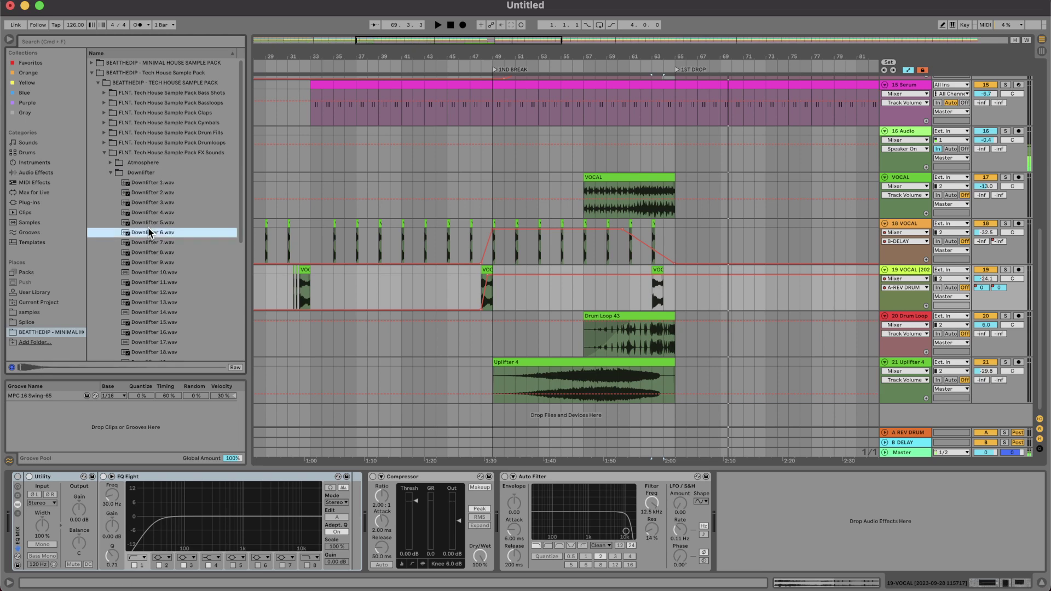
key(Down)
key(Down)
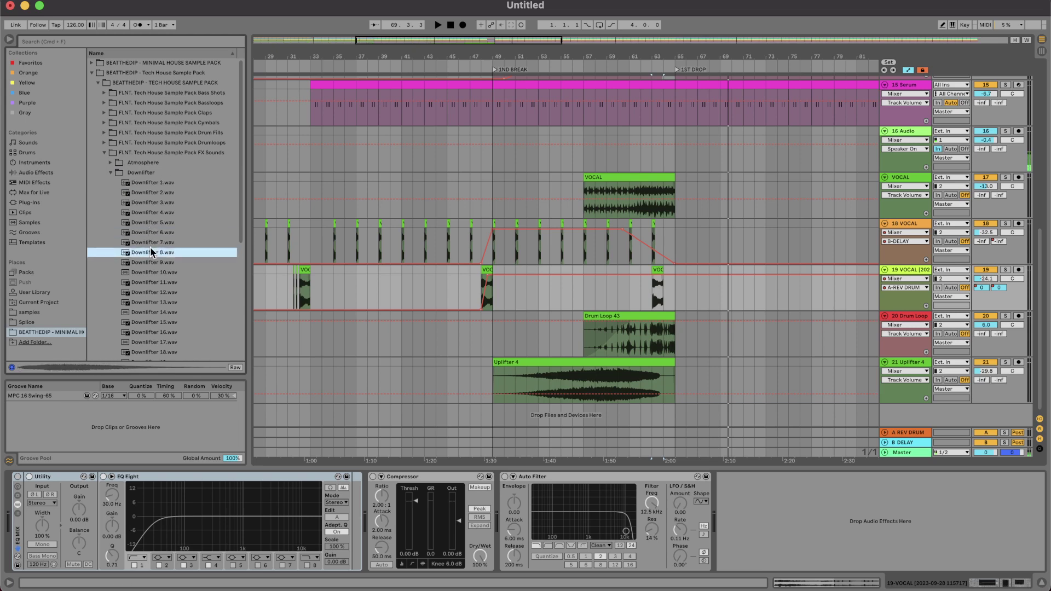
drag(150, 248, 482, 423)
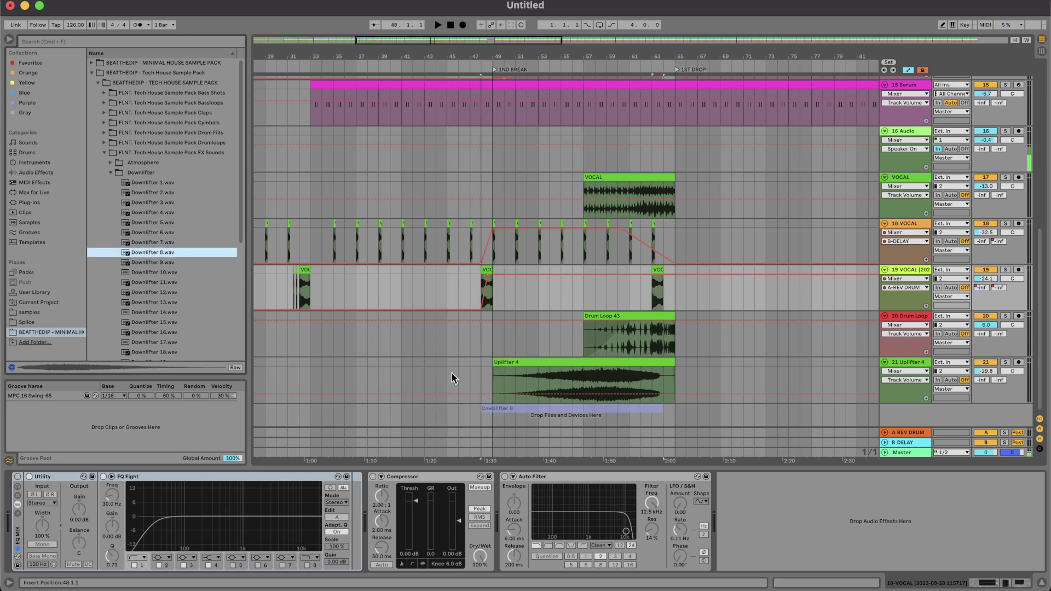
drag(452, 373, 450, 373)
Audition further Downlifter samples in the folder, up to Downlifter 18.wav.
scroll(196, 303, down, 1)
key(Down)
key(Down)
key(Down)
key(Down)
key(Down)
key(Down)
key(Down)
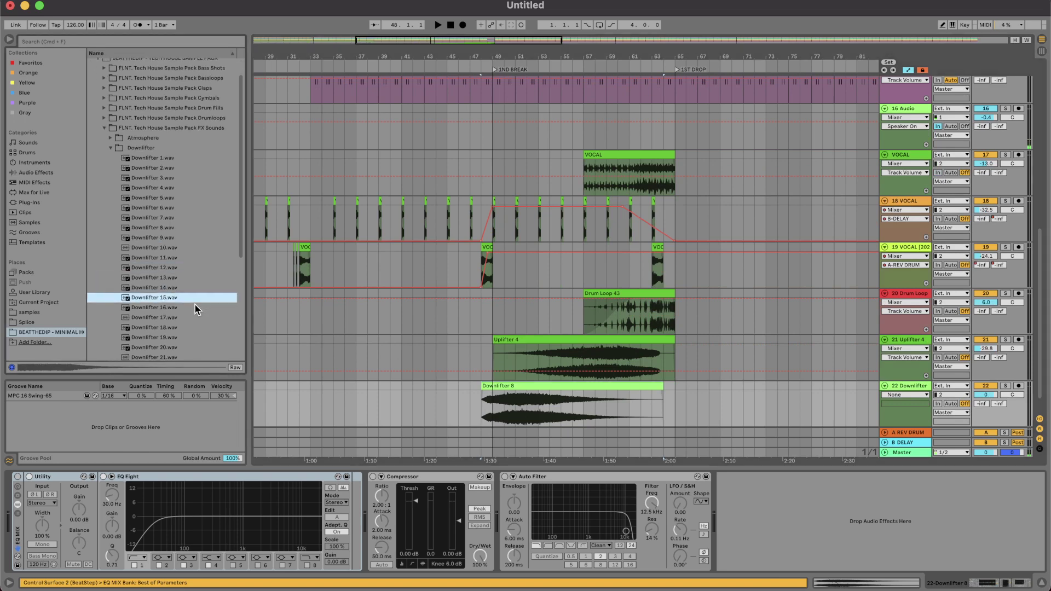
key(Down)
key(Down)
key(Down)
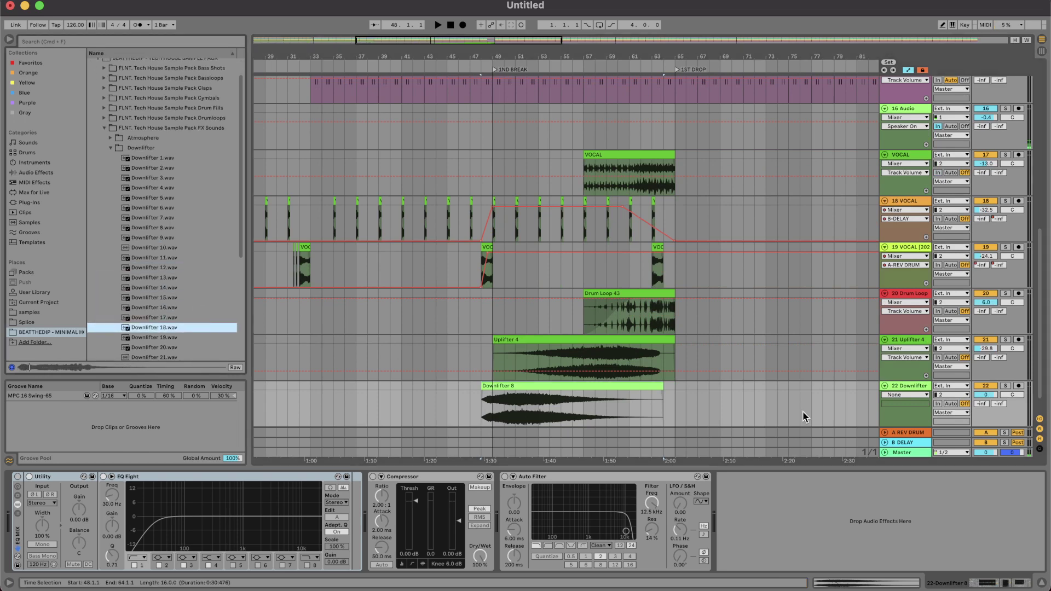
Lower the Master's cue volume and audition the Downlifter samples from 20 to 30.
click(1010, 449)
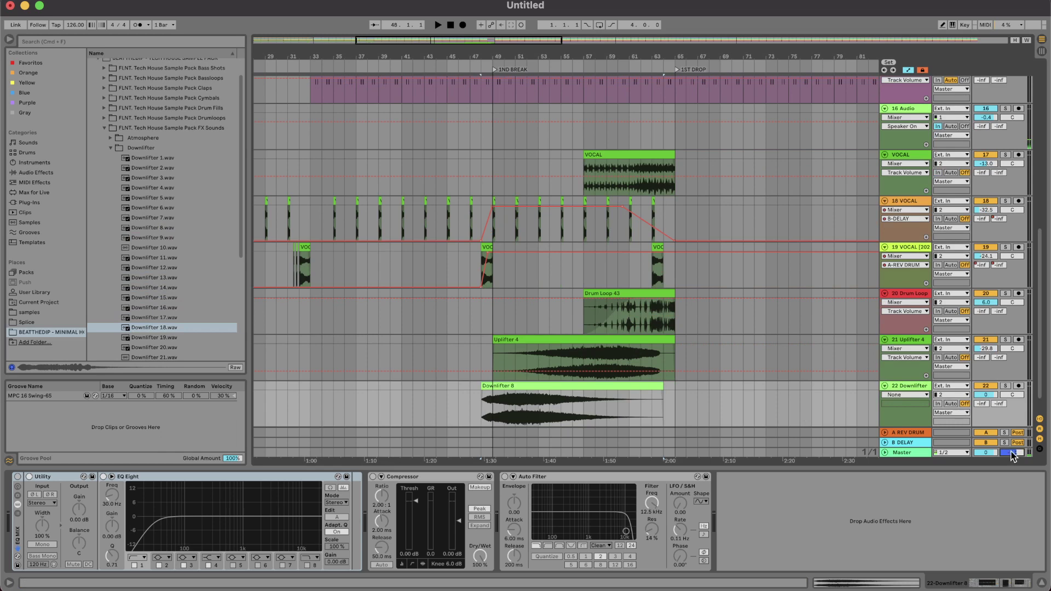
click(180, 347)
key(Down)
key(Down)
key(Down)
key(Down)
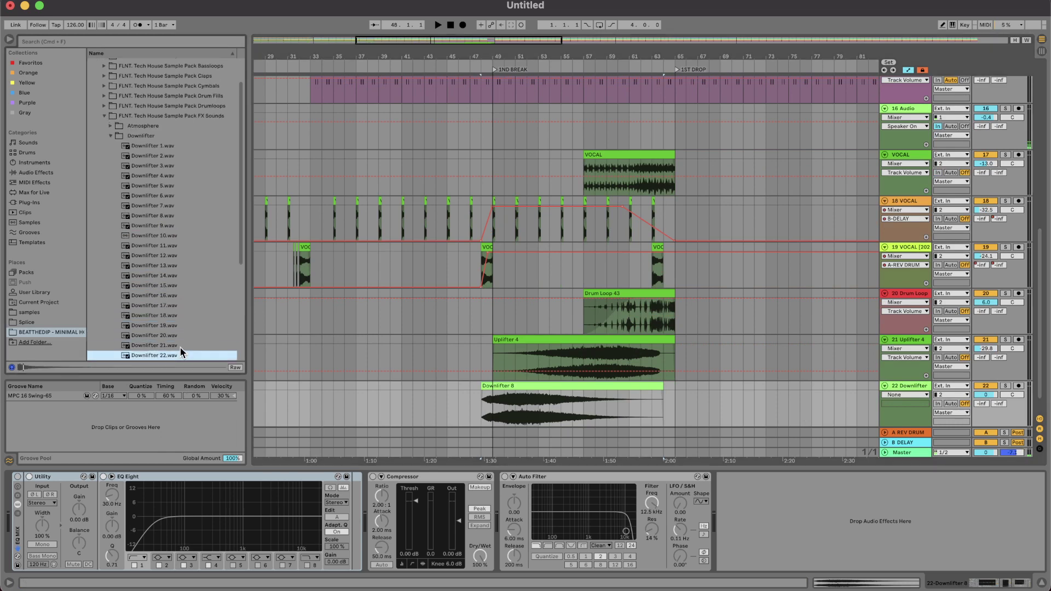
key(Down)
key(Down)
key(Down)
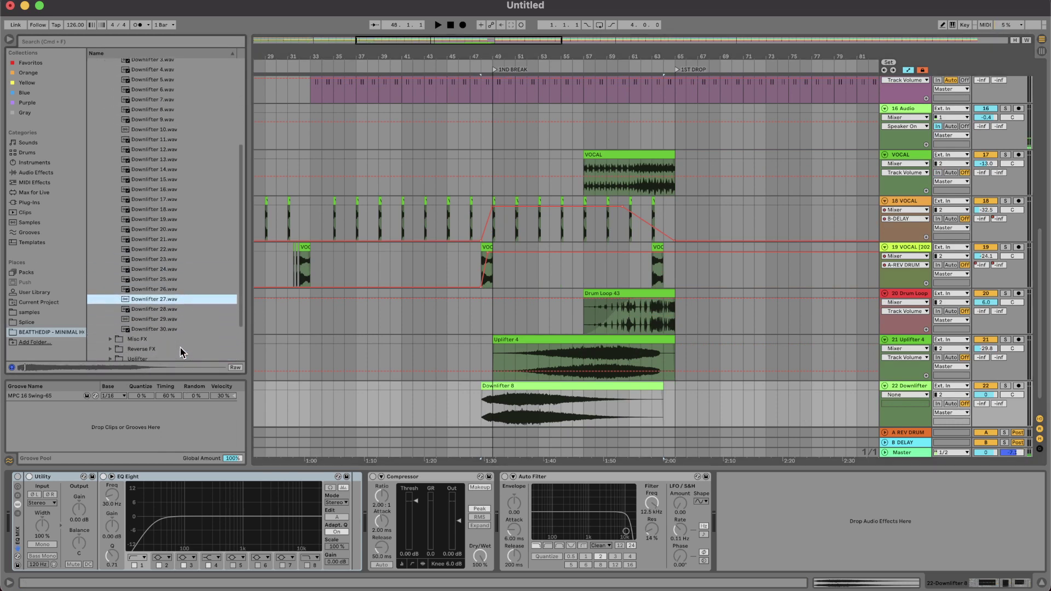
key(Down)
key(Down)
key(Down)
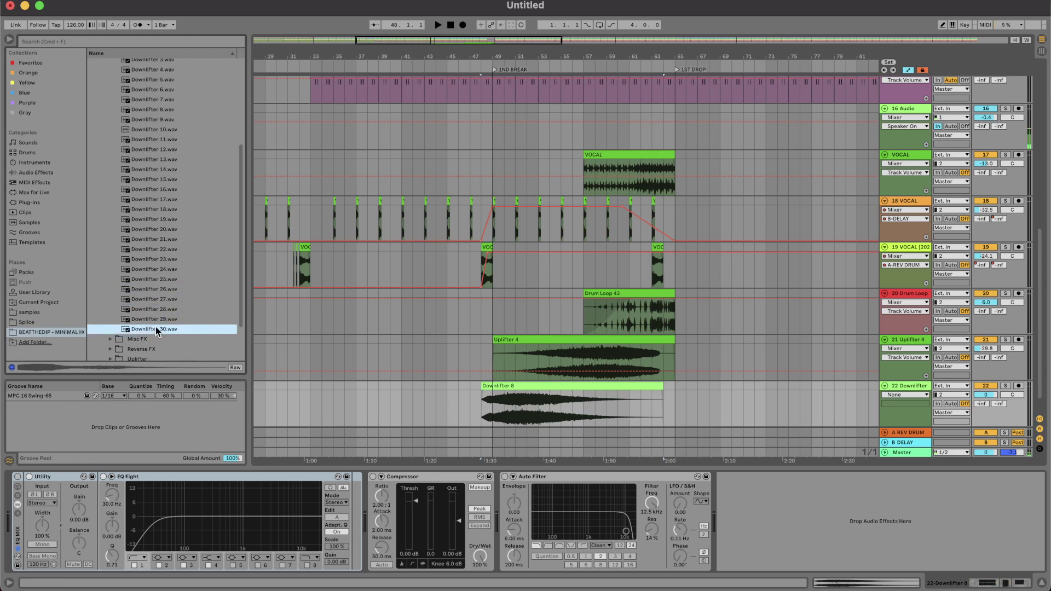
Place Downlifter 30.wav at bar 49 on the 22 Downlifter track and play from bar 46.
drag(156, 330, 493, 404)
click(458, 404)
key(space)
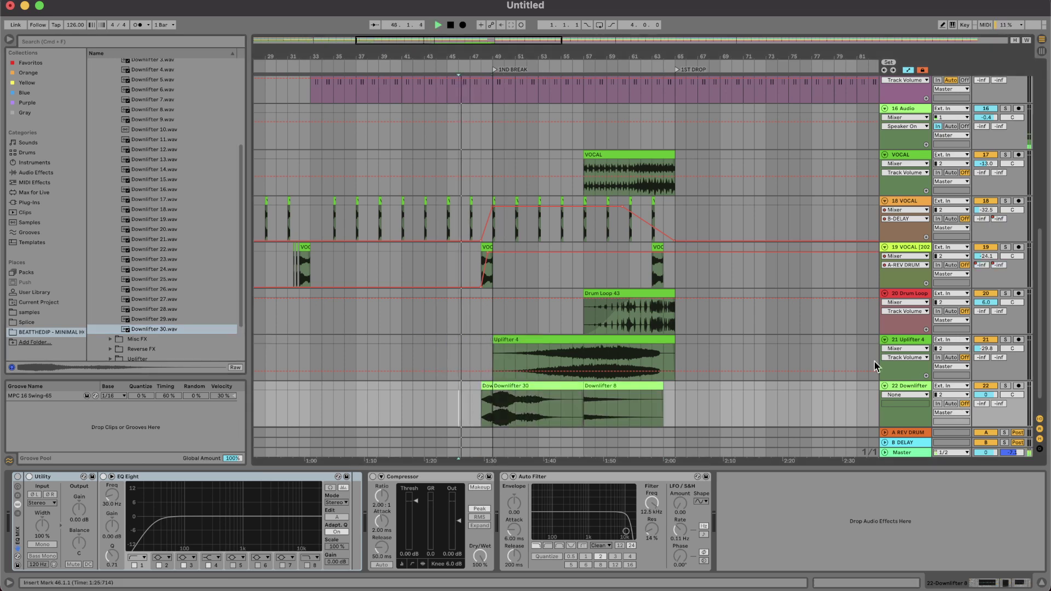
Lower the 22 Downlifter track's volume to -32.6 dB and delete the leftover Downlifter 8 clip from bar 57 to 64.
drag(986, 395, 994, 399)
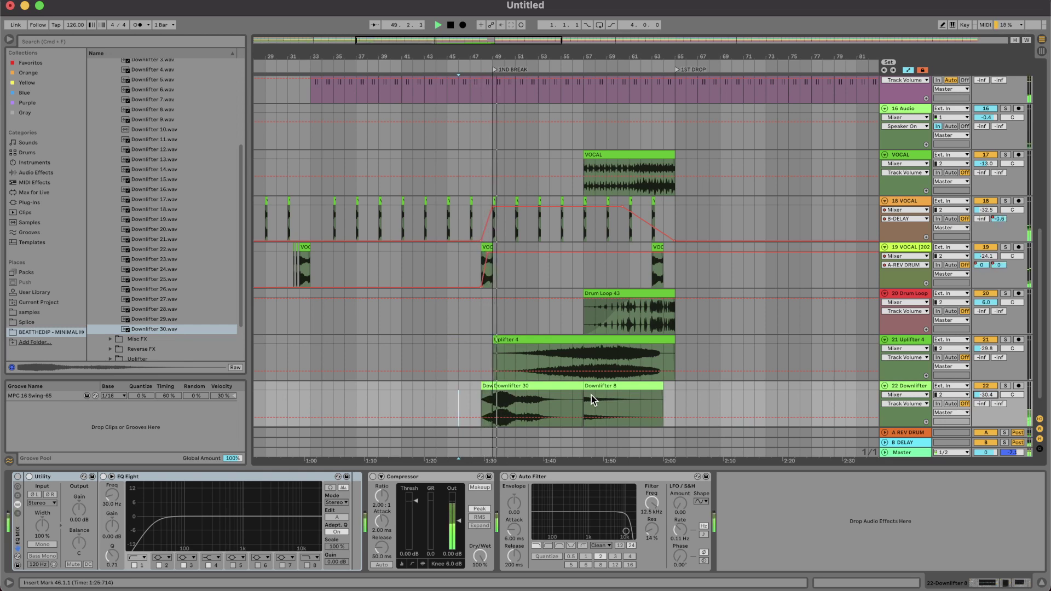
drag(986, 395, 987, 399)
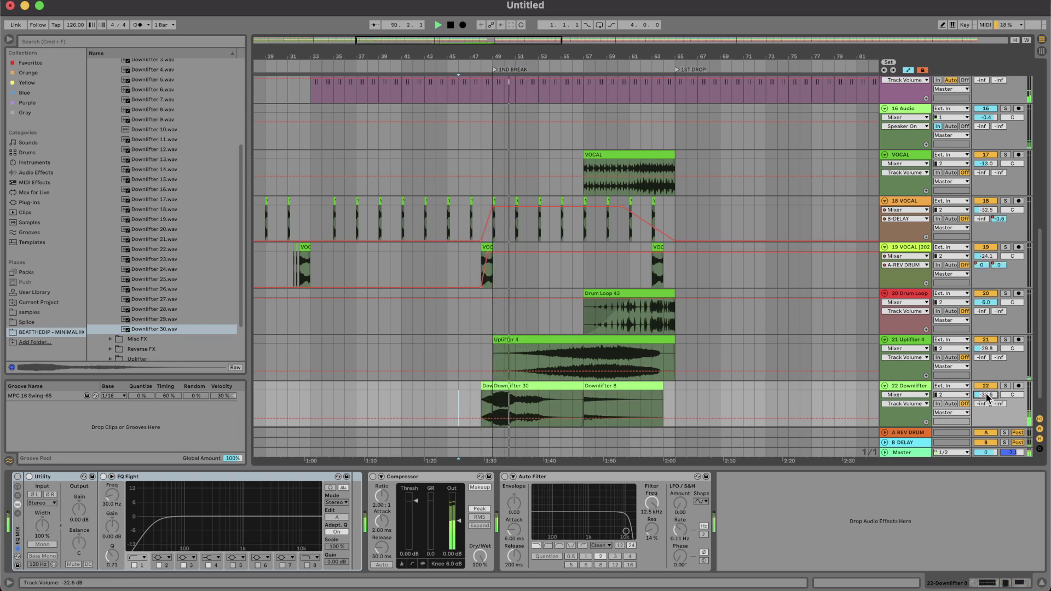
click(615, 387)
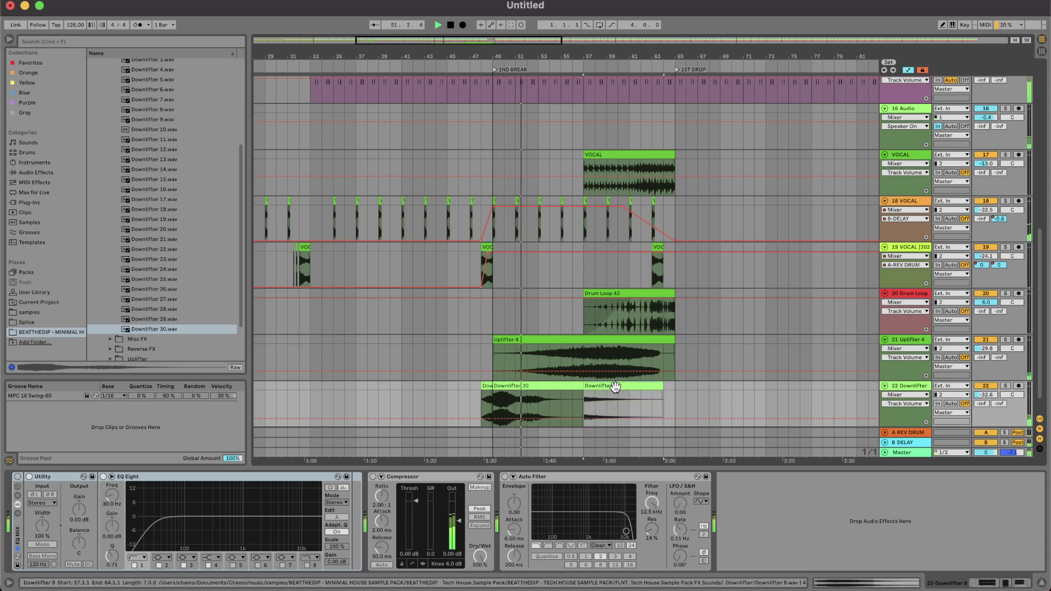
key(Delete)
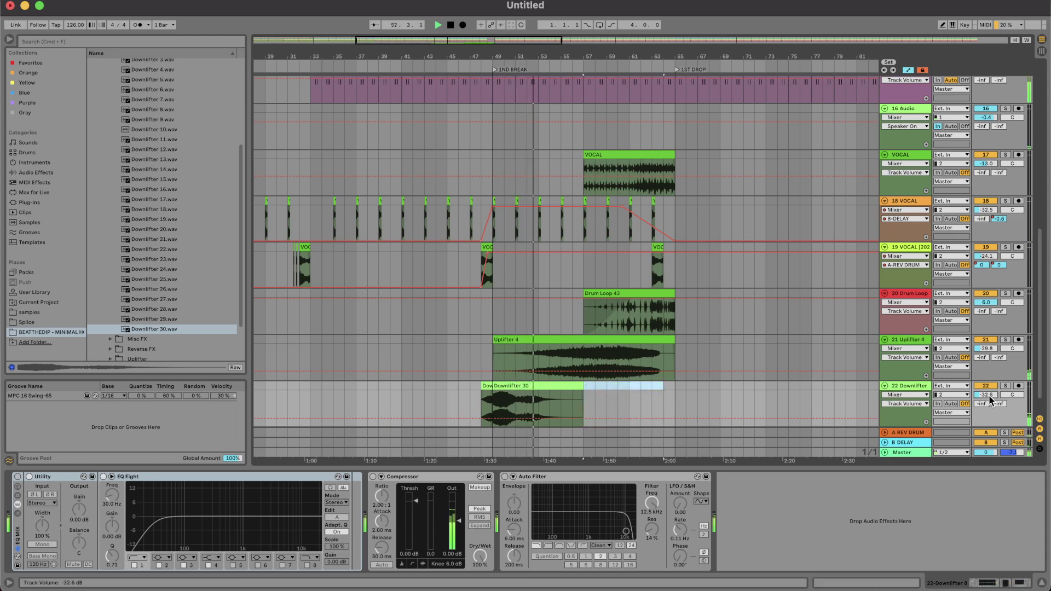
Select bars 17 to 33 on the 18 VOCAL track and set the 20 Drum Loop track's volume to -6.0 dB.
scroll(567, 383, down, 6)
scroll(567, 382, up, 10)
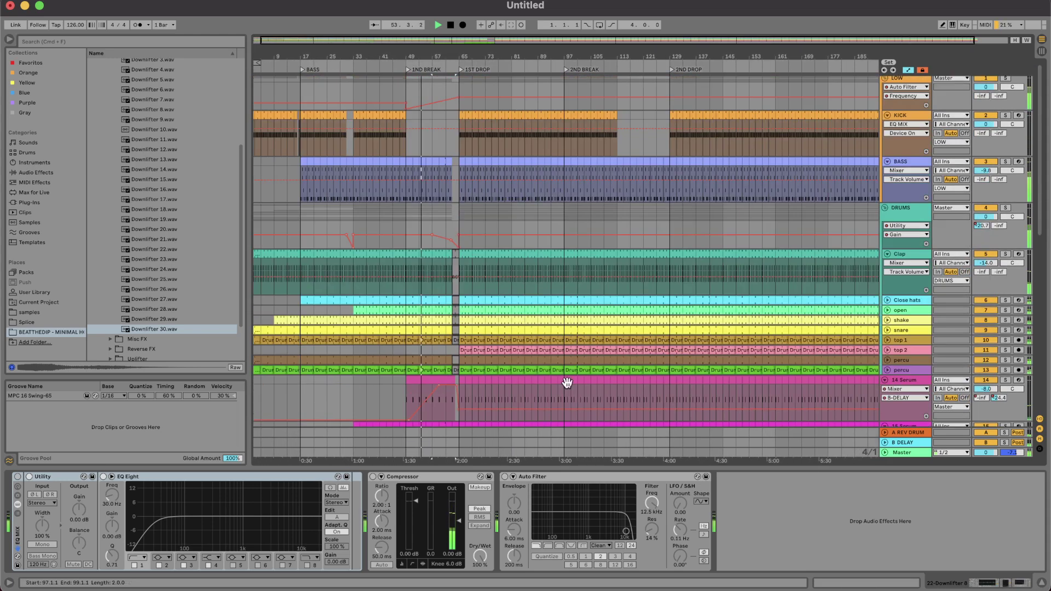
click(515, 467)
scroll(516, 468, up, 1)
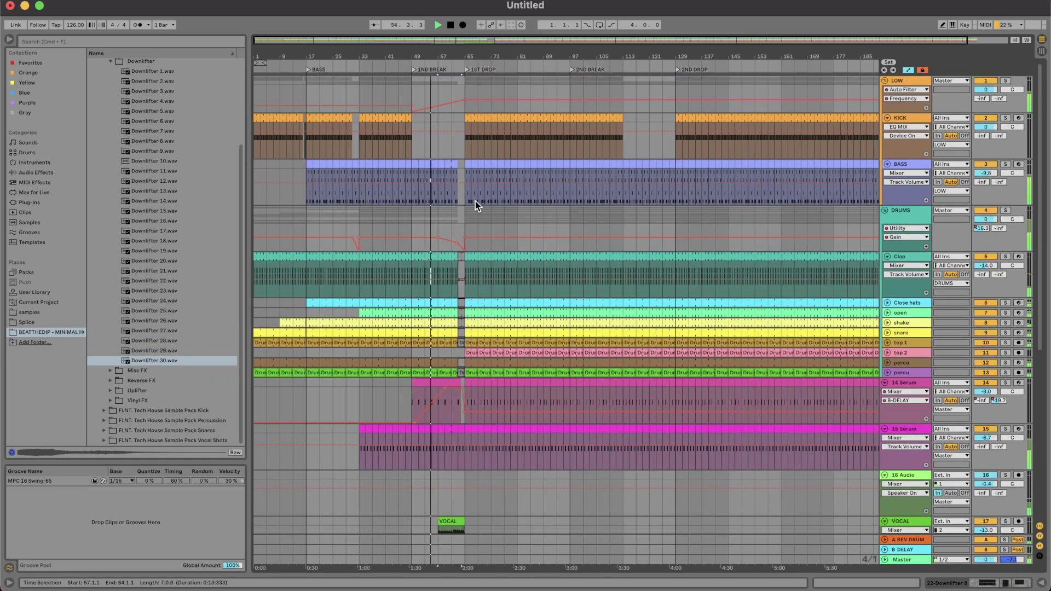
scroll(475, 201, down, 5)
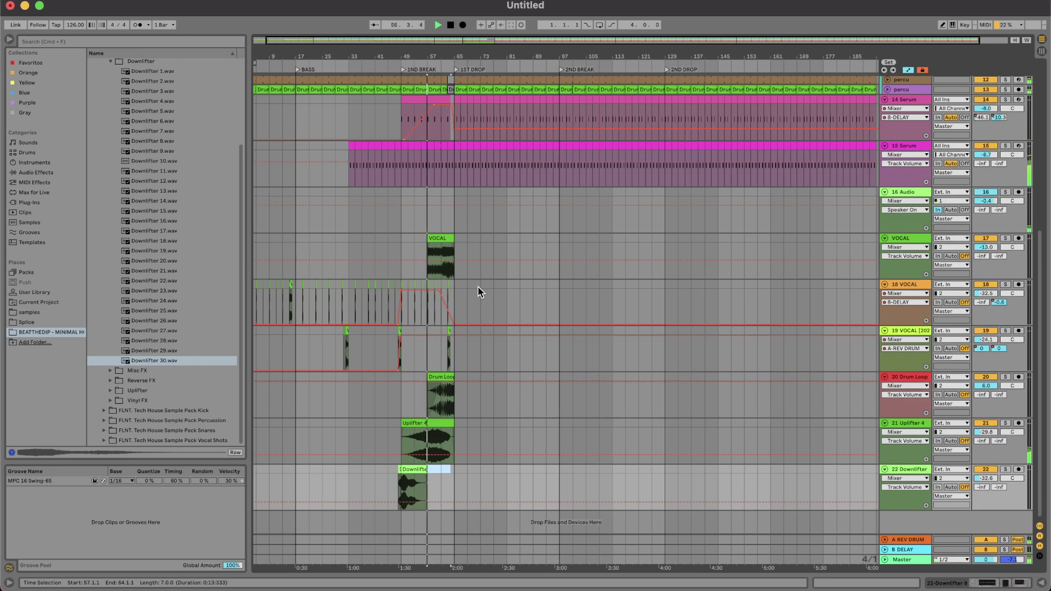
drag(343, 285, 298, 285)
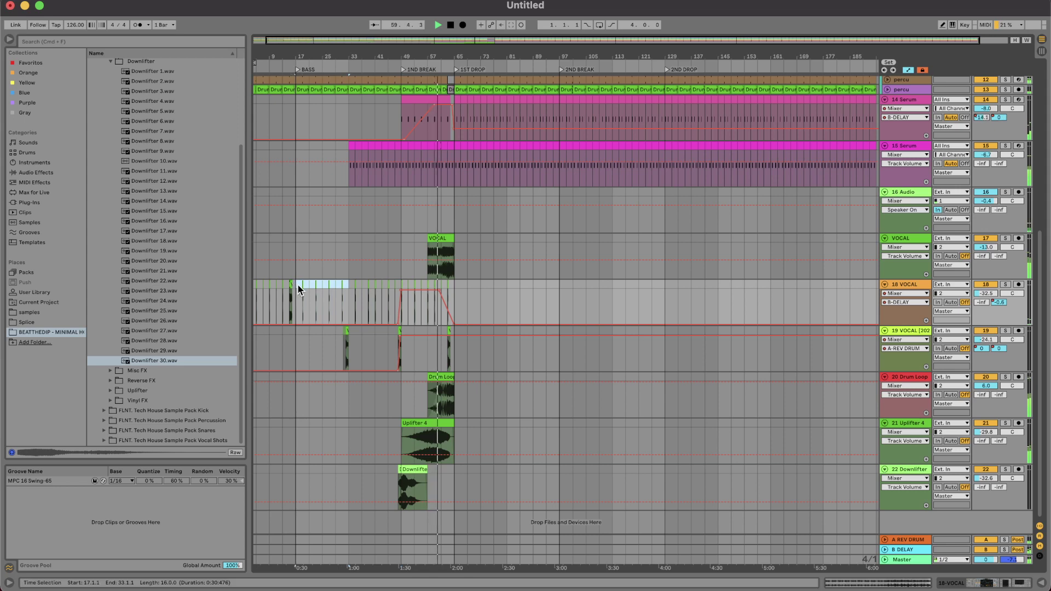
mouse_move(992, 388)
mouse_down()
mouse_move(992, 402)
mouse_move(992, 384)
mouse_up()
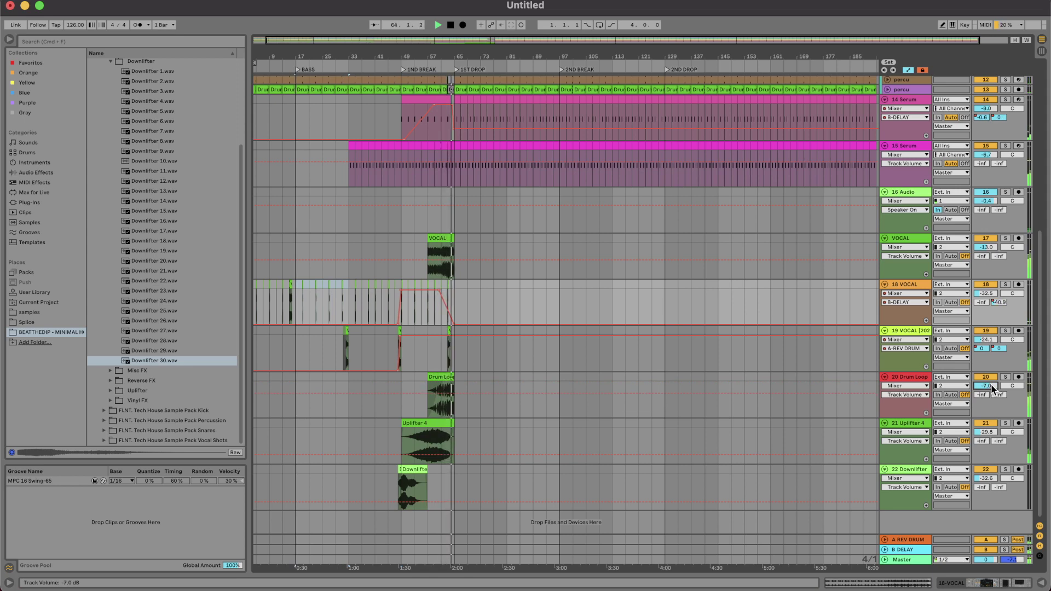
key(Up)
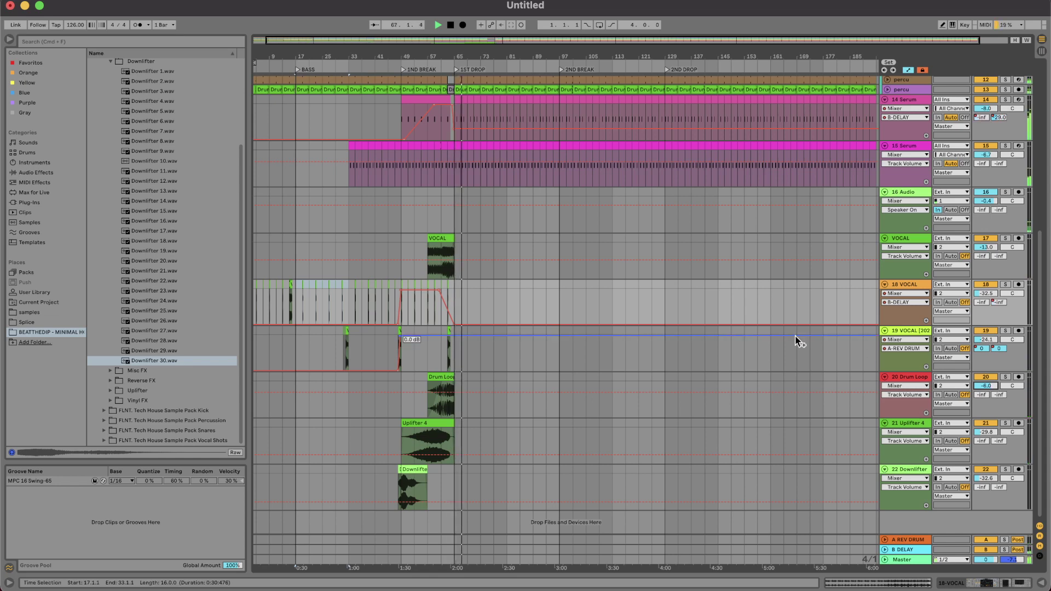
Automate the LOW group's filter frequency to ramp from 128 Hz at bar 97 to 540 Hz at bar 129, and play from bar 93.
scroll(515, 270, up, 10)
scroll(515, 269, down, 3)
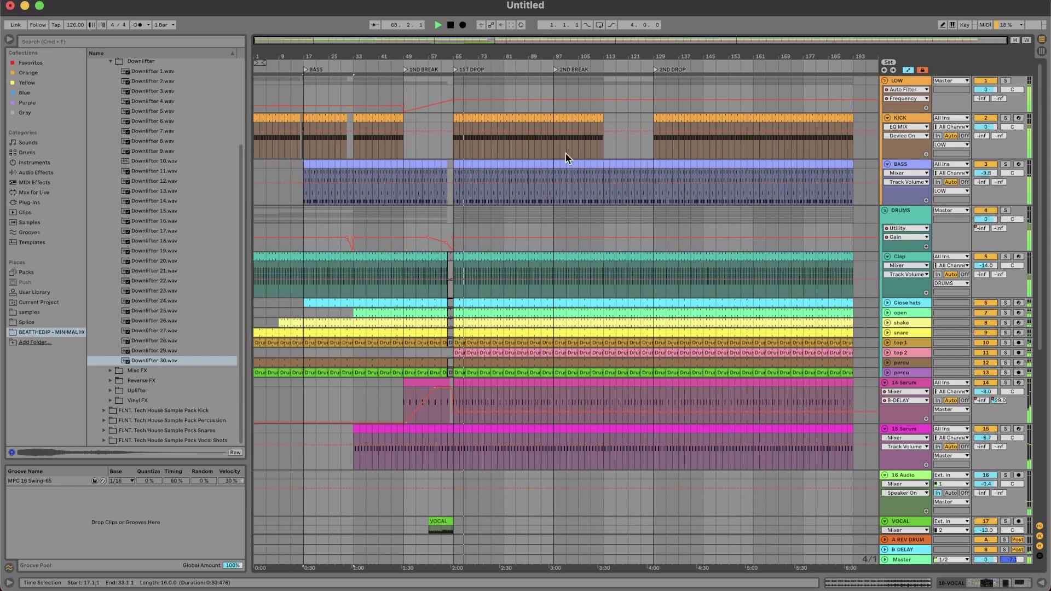
click(553, 98)
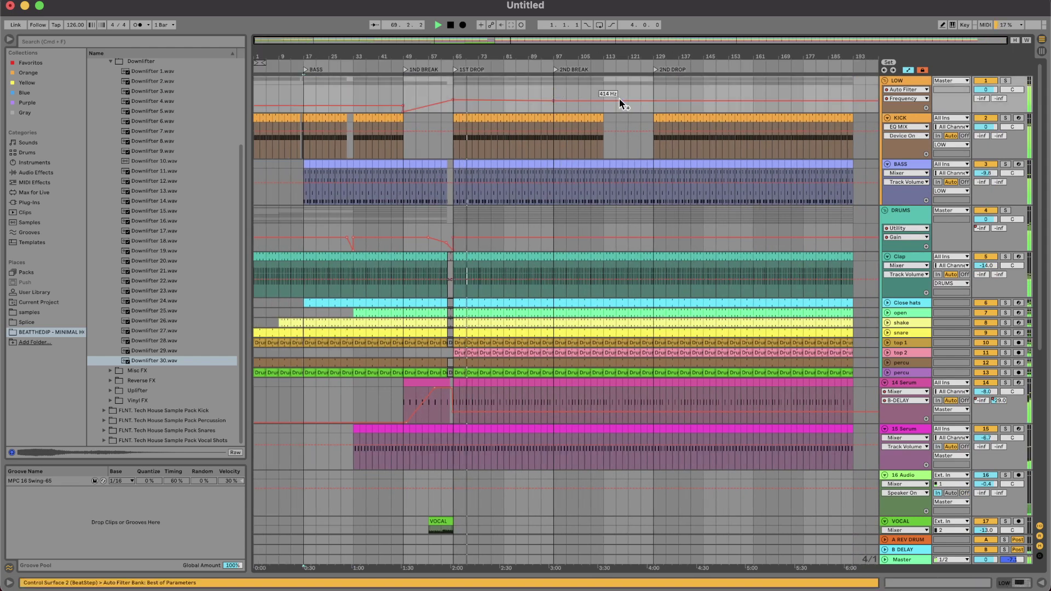
key(super+z)
click(653, 99)
click(553, 100)
click(571, 100)
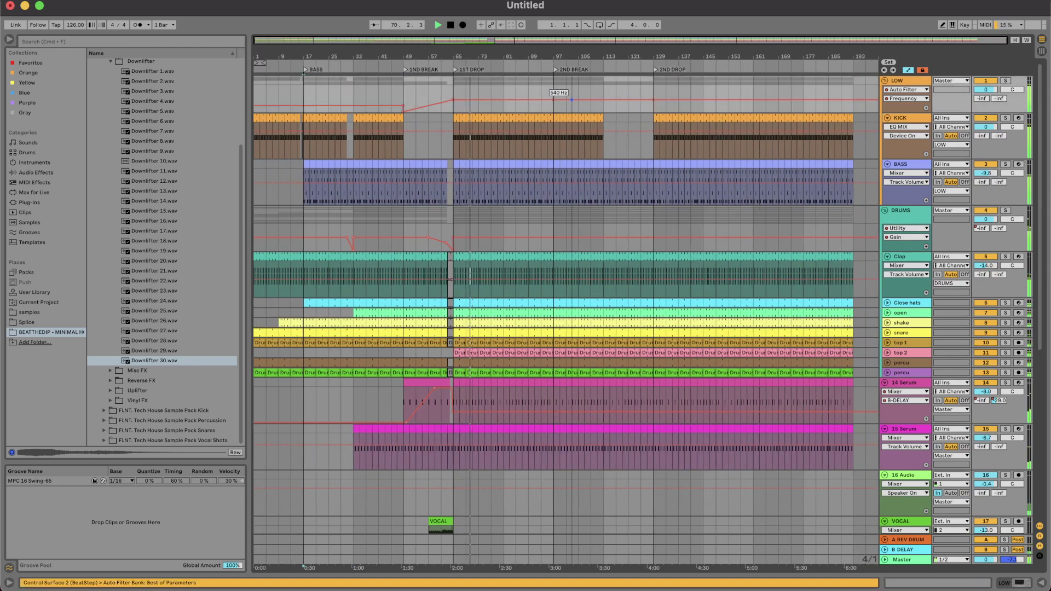
mouse_move(553, 100)
mouse_down()
mouse_move(554, 114)
mouse_move(553, 105)
mouse_up()
click(598, 90)
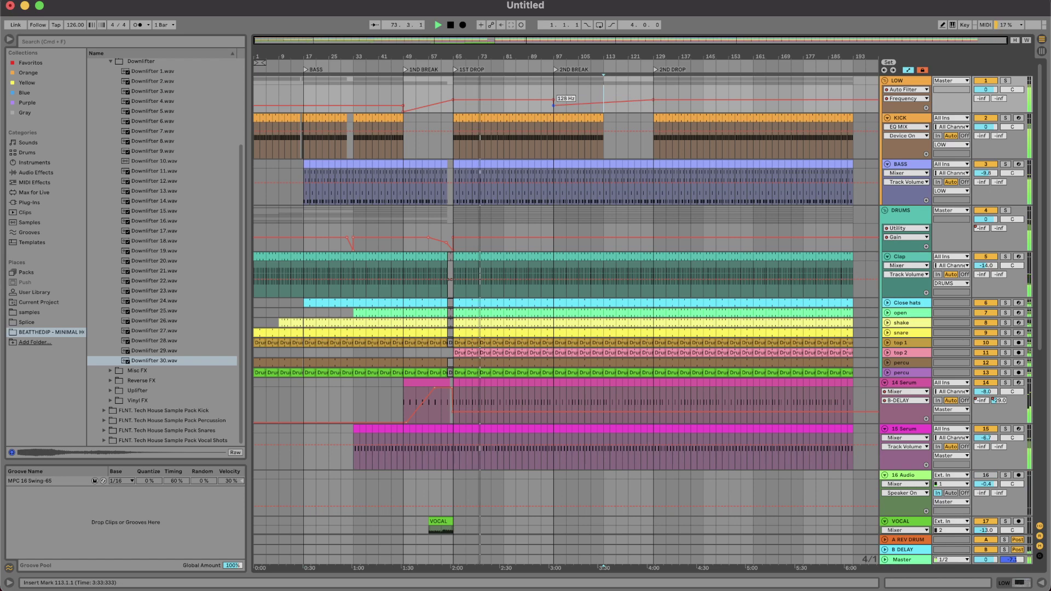
click(543, 87)
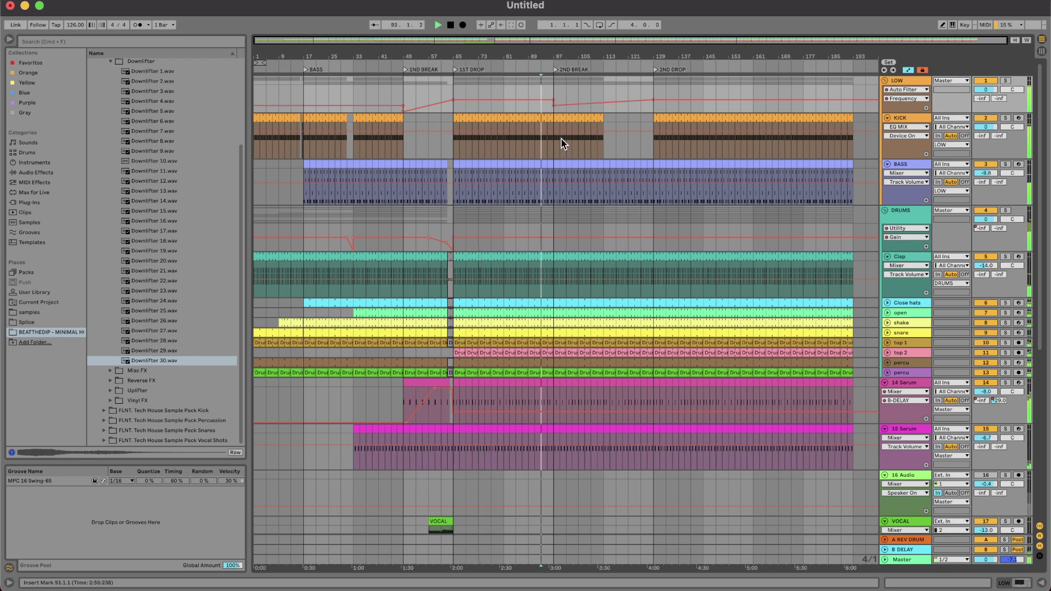
Automate the LOW group's Auto Filter to switch on at bar 97 and off at bar 129.
scroll(561, 139, up, 3)
scroll(561, 139, right, 1)
double_click(904, 81)
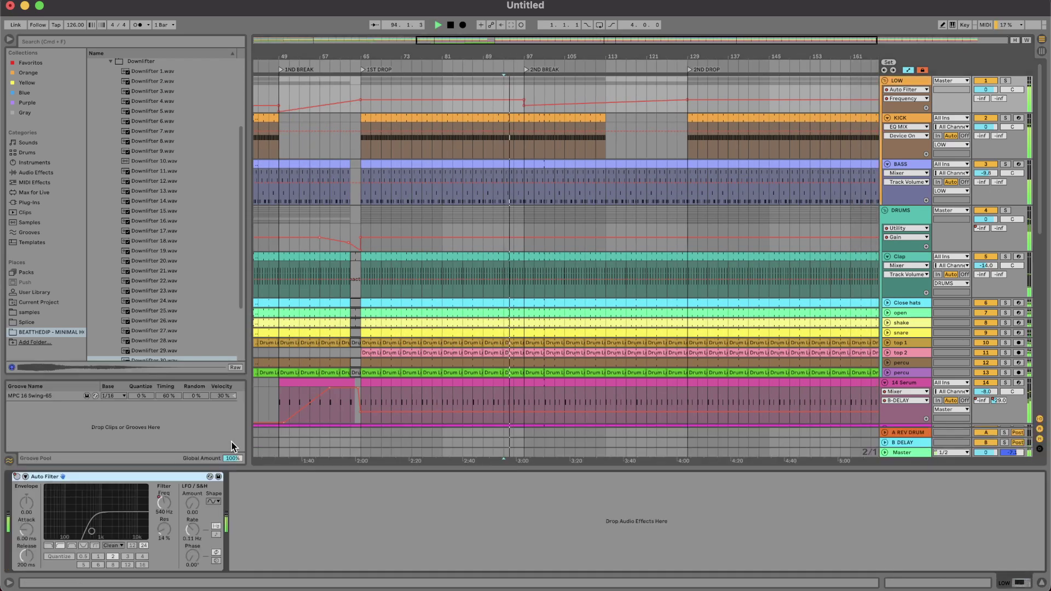
right_click(17, 477)
click(44, 483)
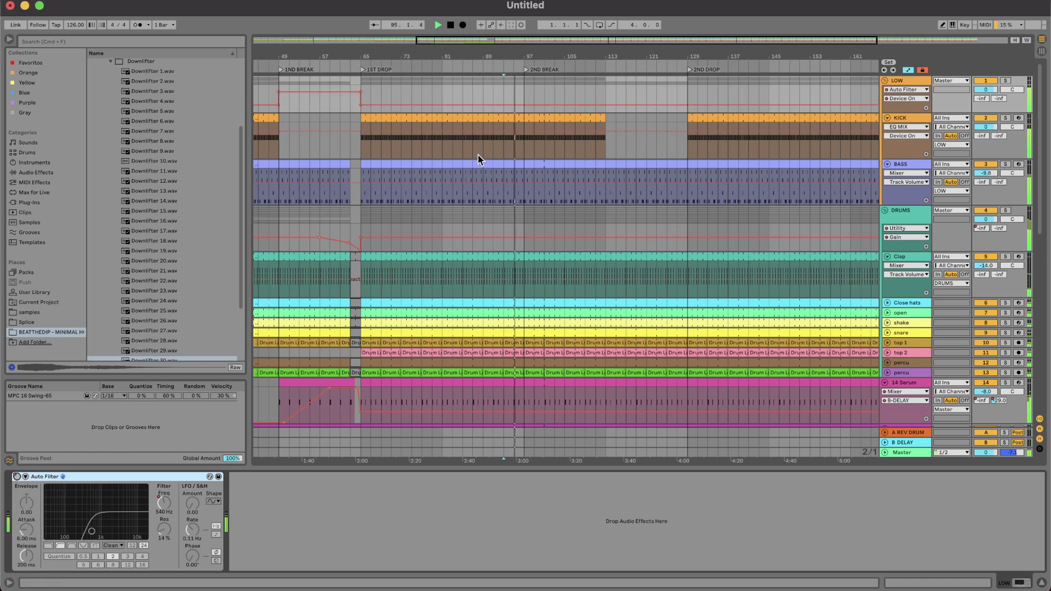
click(523, 88)
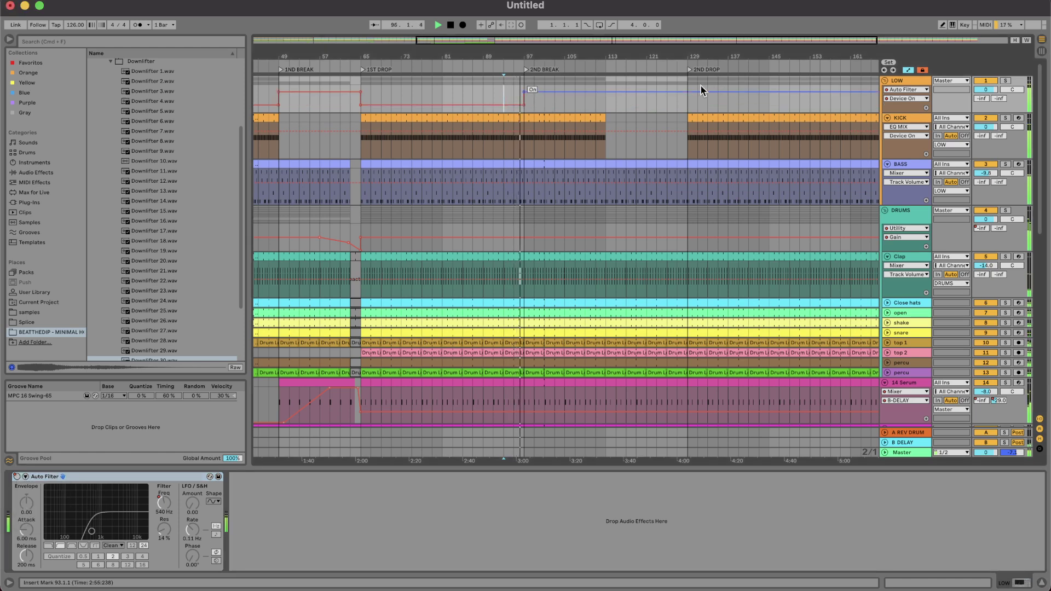
drag(688, 91, 686, 103)
Copy the first break's Downlifter 30 clips on the 22 Downlifter track to the second break around bar 97.
scroll(685, 104, down, 5)
scroll(684, 104, right, 1)
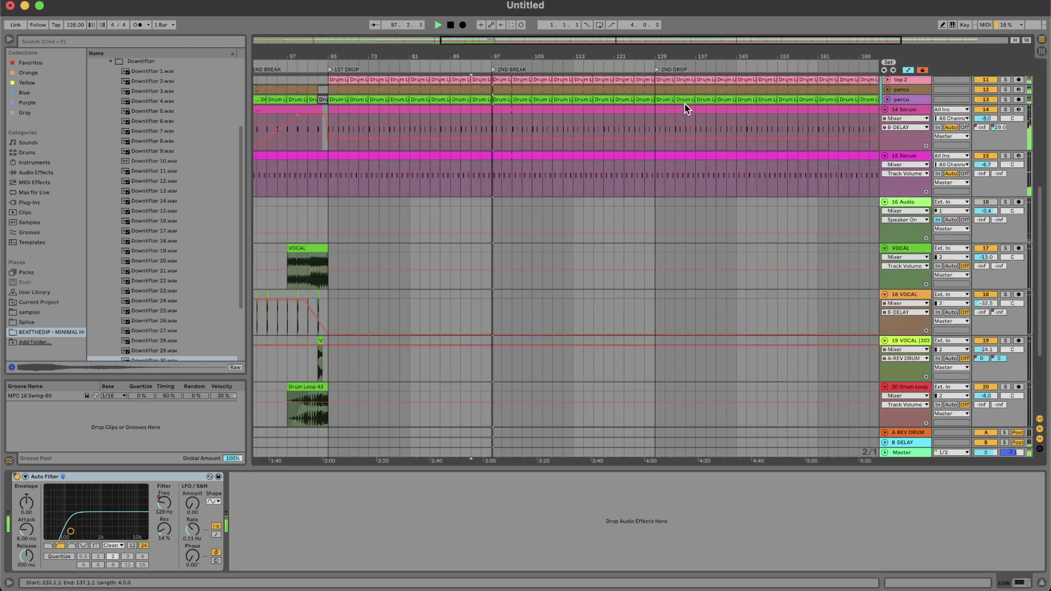
scroll(573, 273, down, 3)
scroll(554, 284, left, 2)
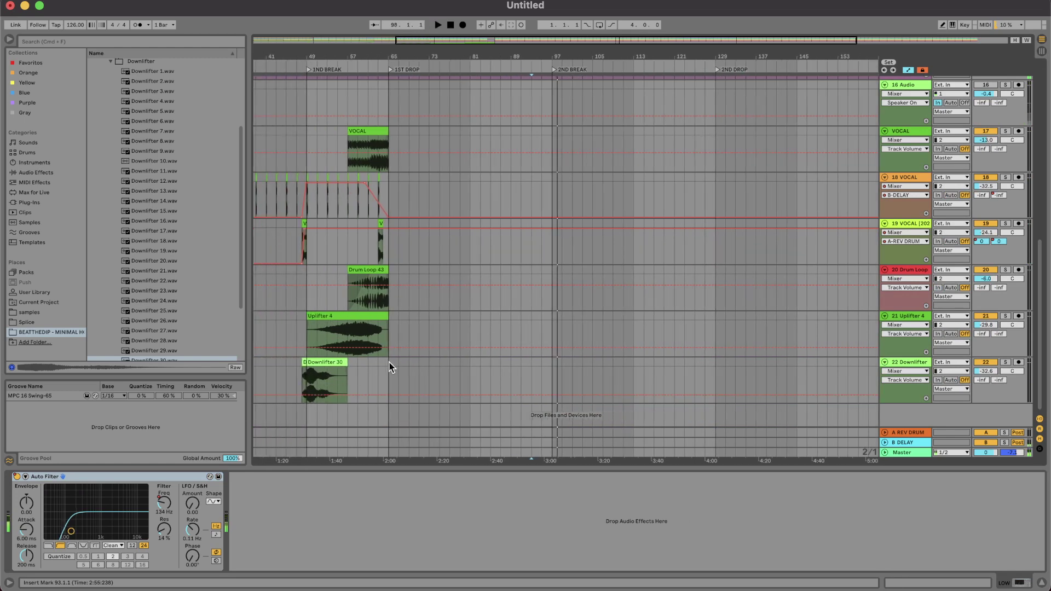
drag(391, 367, 567, 365)
Automate the 22 Downlifter track's B-DELAY and A-REV DRUM sends to ramp up to 0 dB around bar 97.
click(999, 380)
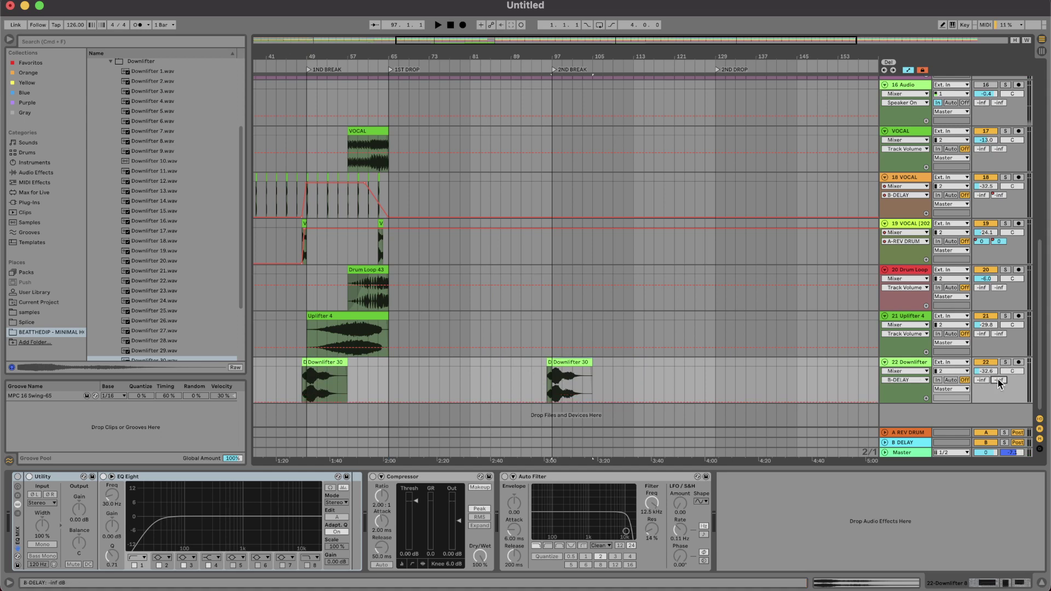
click(532, 400)
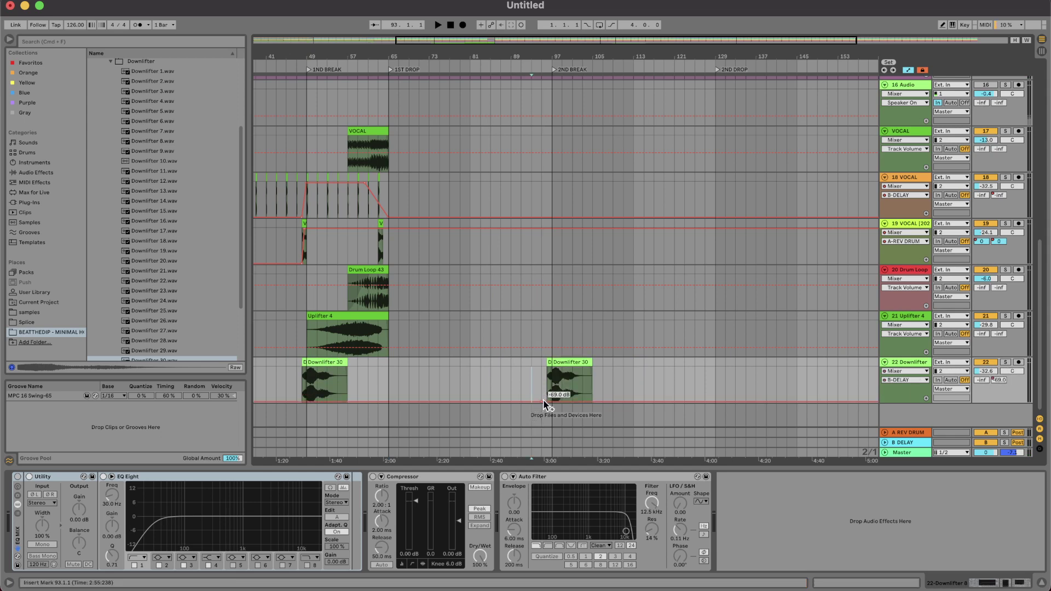
drag(544, 404, 546, 368)
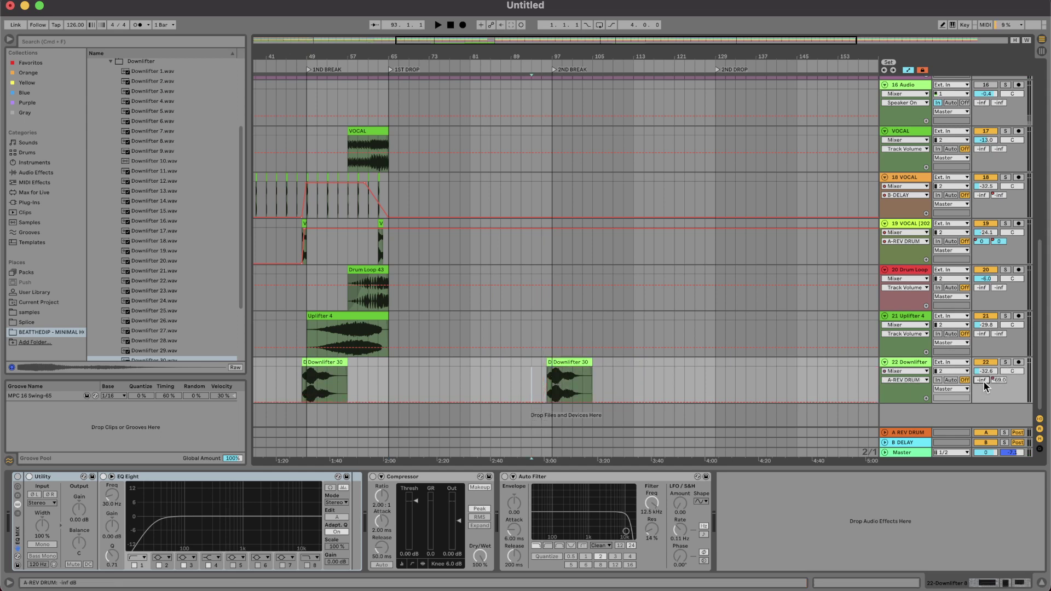
drag(547, 403, 550, 367)
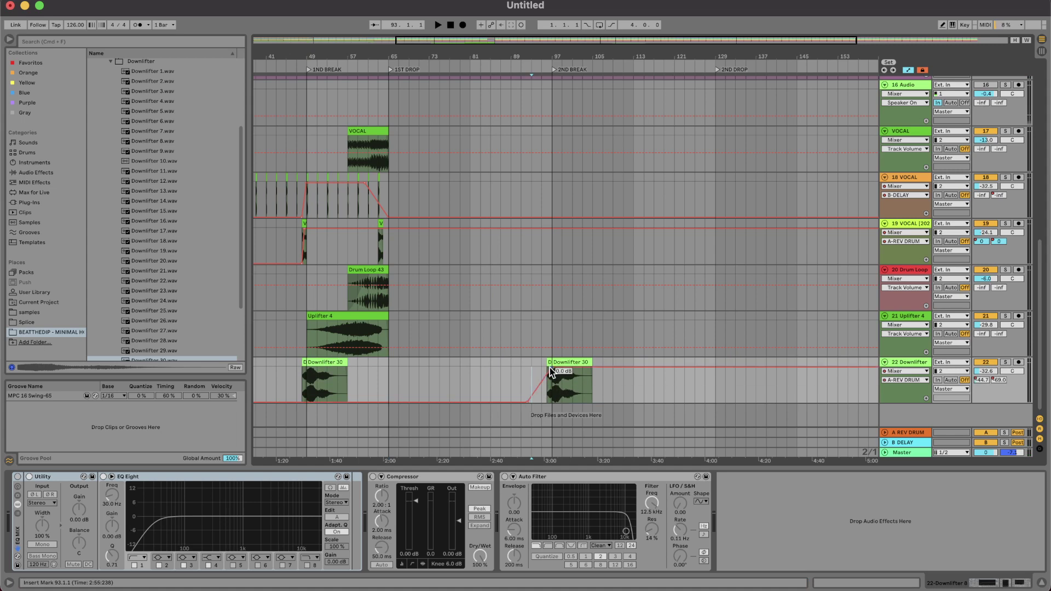
Copy Uplifter 4 and the first break's vocal and Drum Loop content from bars 49 to 65 to bar 113, with envelopes unlocked.
drag(383, 326, 671, 327)
drag(390, 269, 307, 128)
click(907, 70)
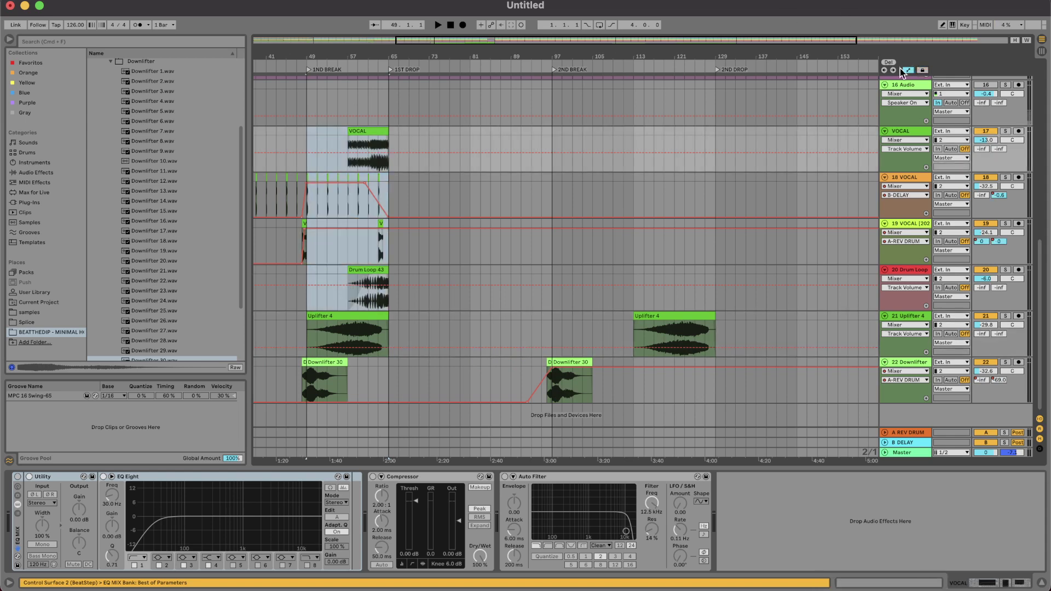
drag(389, 130, 310, 287)
drag(372, 263, 692, 267)
Play the arrangement from bar 89 to hear the transition into the second break.
scroll(692, 267, up, 6)
scroll(692, 267, left, 3)
scroll(692, 267, down, 1)
scroll(692, 267, right, 1)
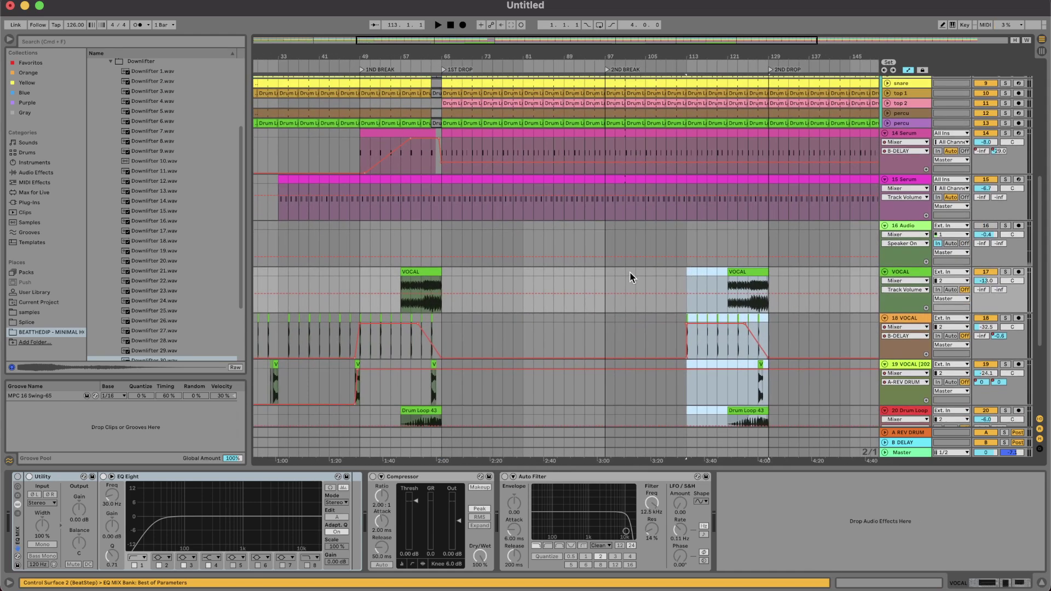
click(565, 288)
key(space)
Deactivate the DRUMS group's clips from bar 113 to 129 and add a gain automation point at bar 113.
scroll(650, 320, down, 5)
scroll(650, 320, right, 1)
key(minus)
scroll(650, 320, up, 13)
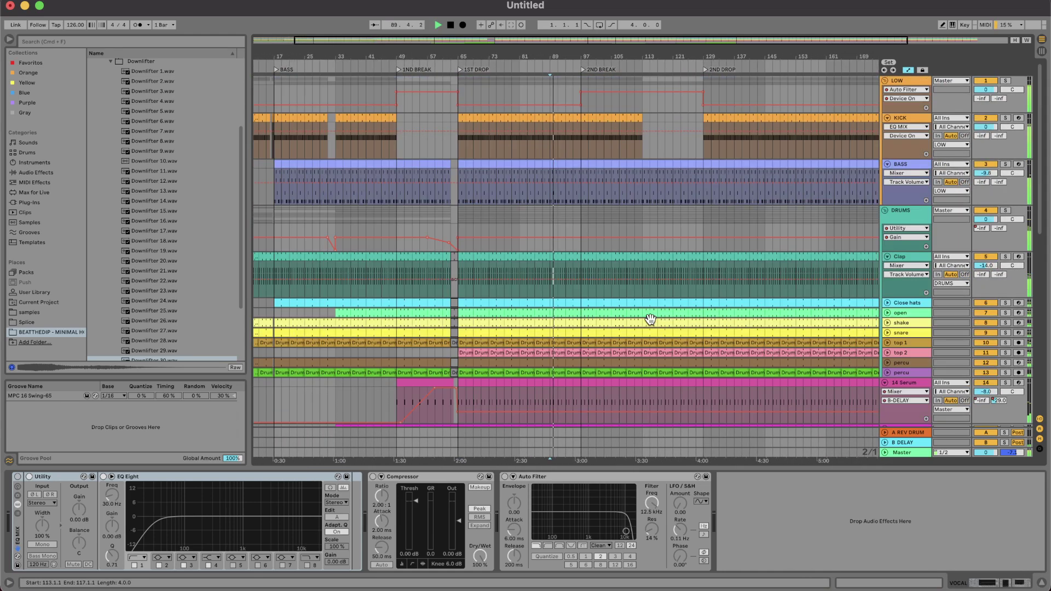
scroll(593, 268, right, 3)
scroll(577, 249, down, 5)
scroll(577, 249, right, 1)
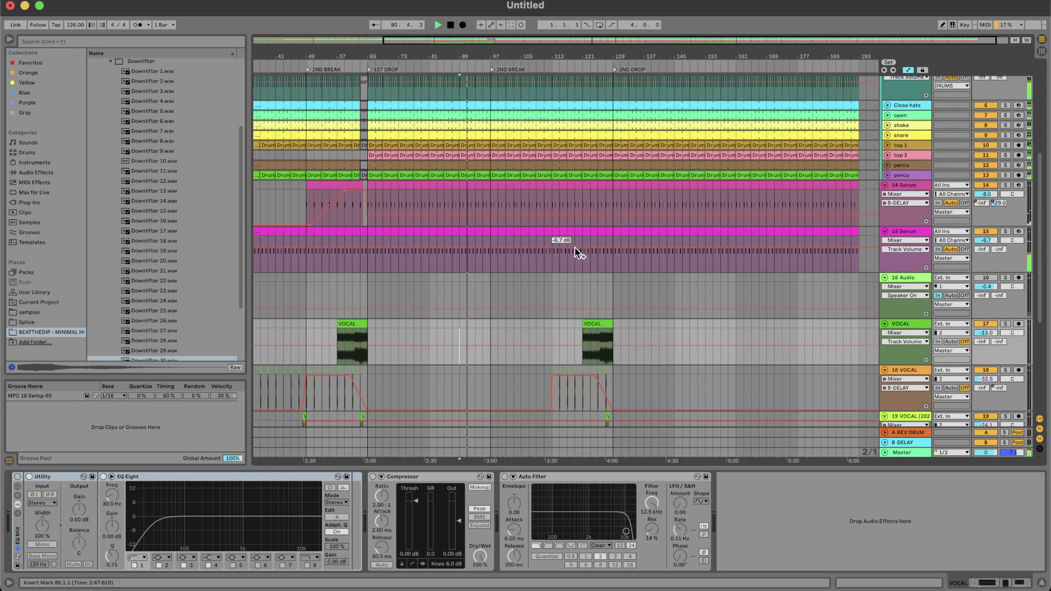
scroll(575, 248, up, 3)
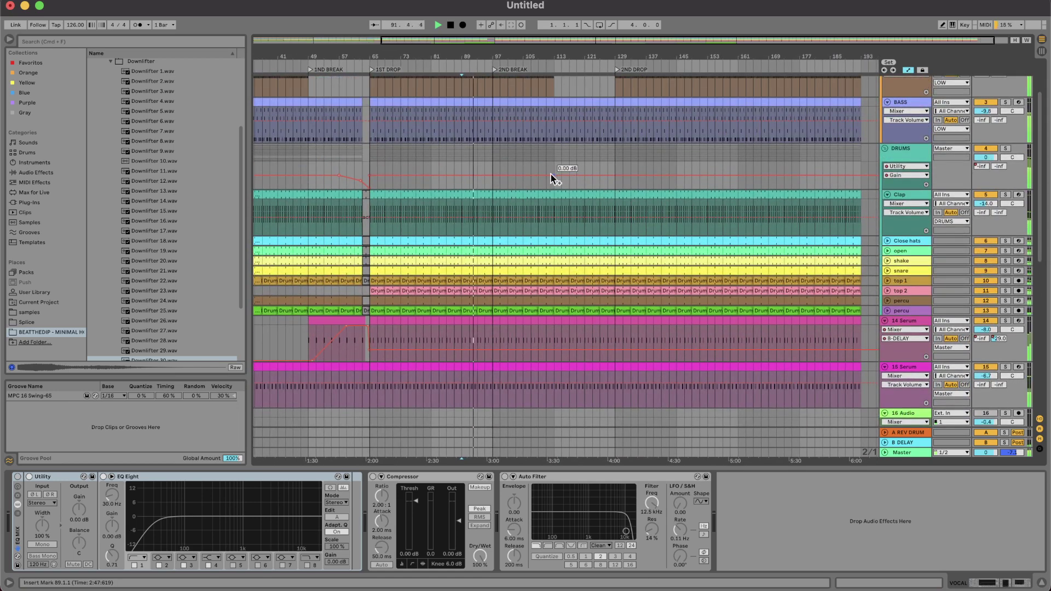
click(552, 175)
drag(553, 154, 618, 155)
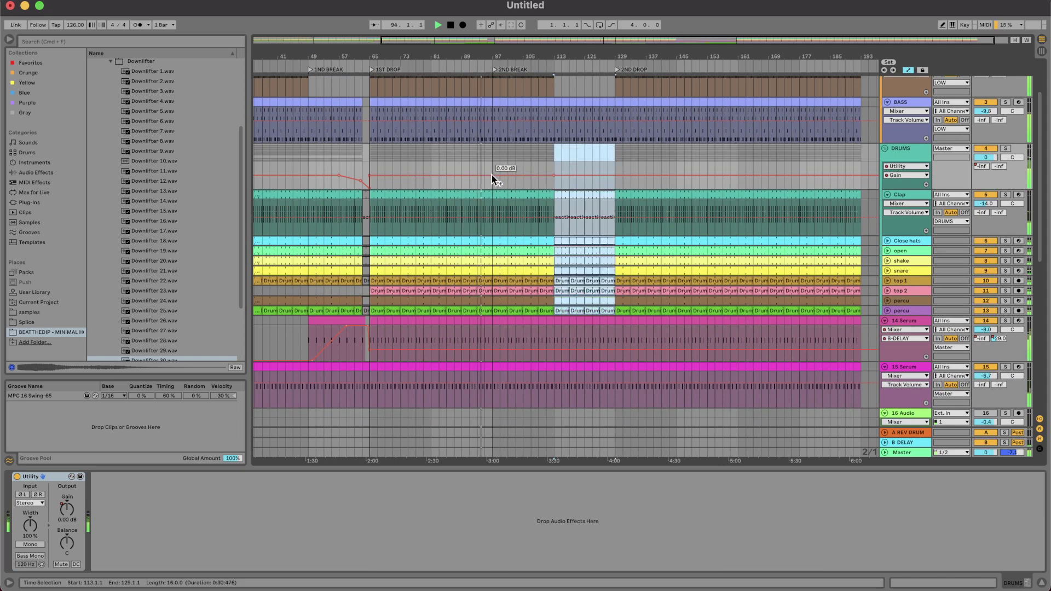
On the DRUMS group, fade the gain to about -30 dB from bar 97 to 113 and ramp up the A-REV DRUM send from bar 97.
click(570, 167)
drag(543, 175, 544, 185)
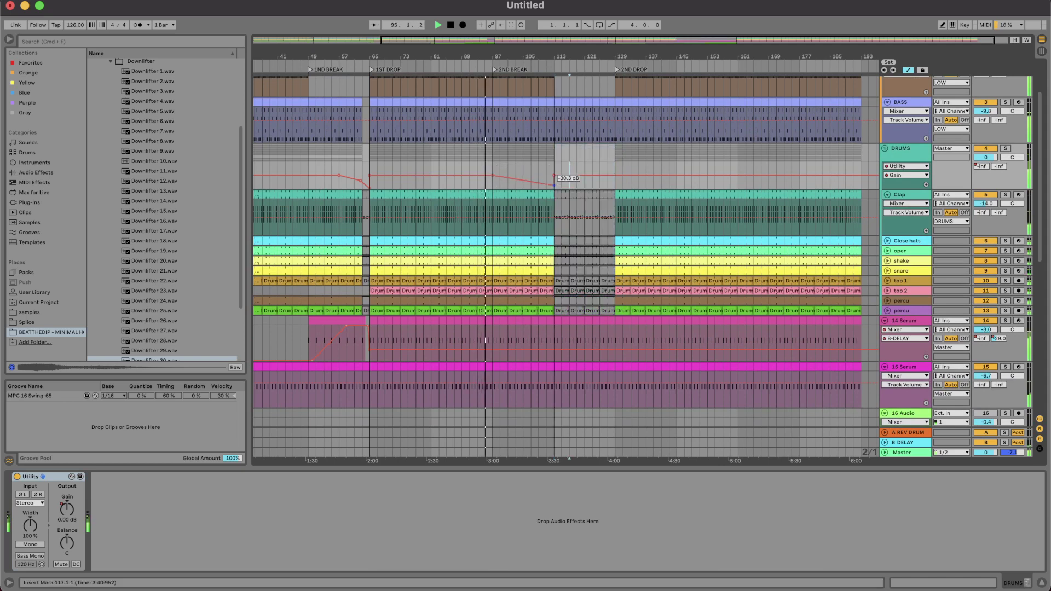
click(983, 165)
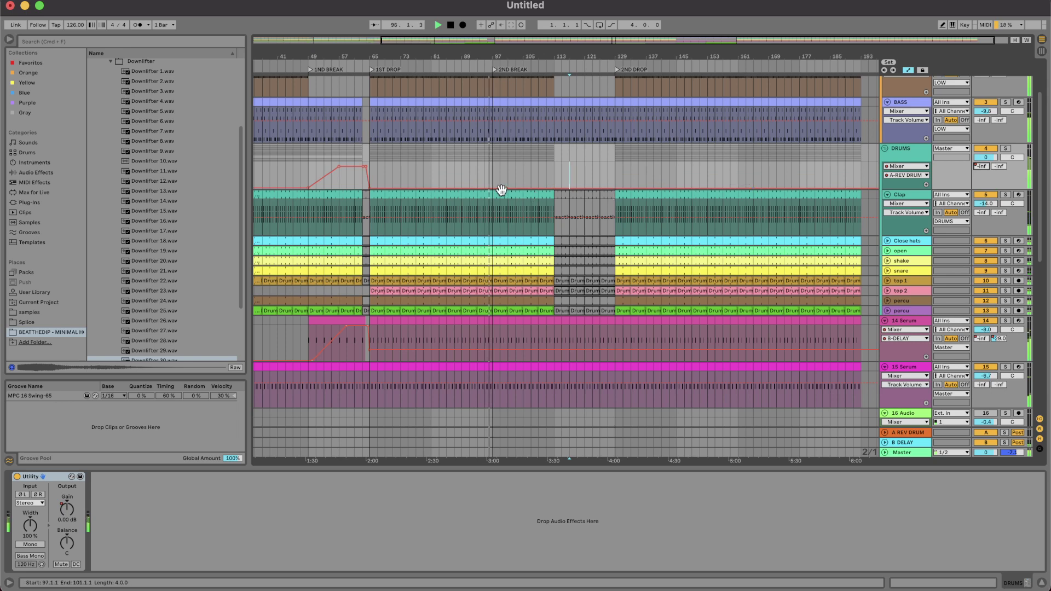
drag(500, 188, 546, 170)
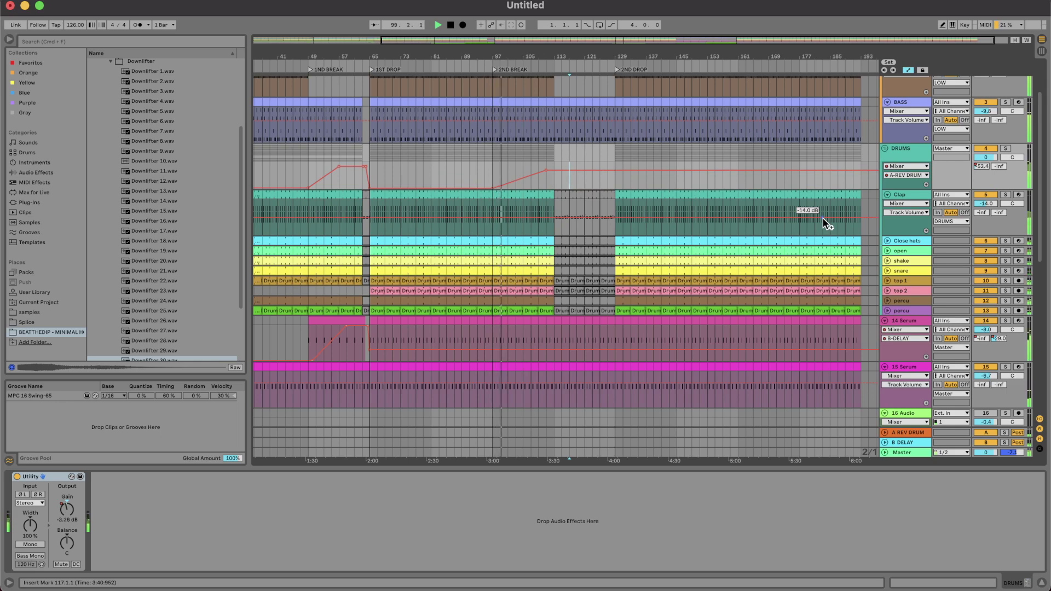
Automate the 14 Serum track's B-DELAY send to rise from about bar 105 towards bar 113.
scroll(823, 220, down, 10)
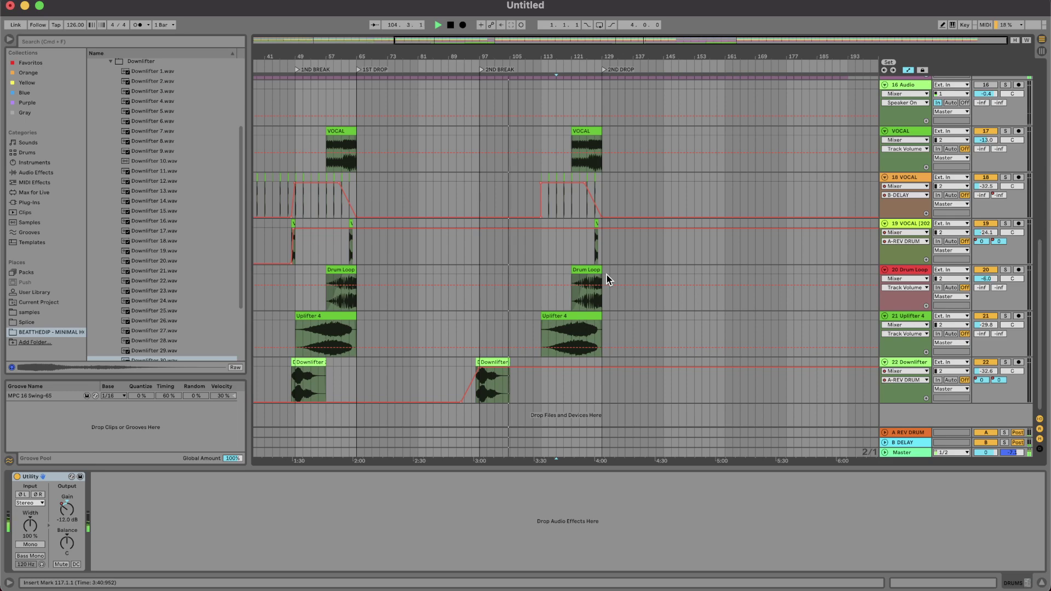
scroll(606, 275, up, 10)
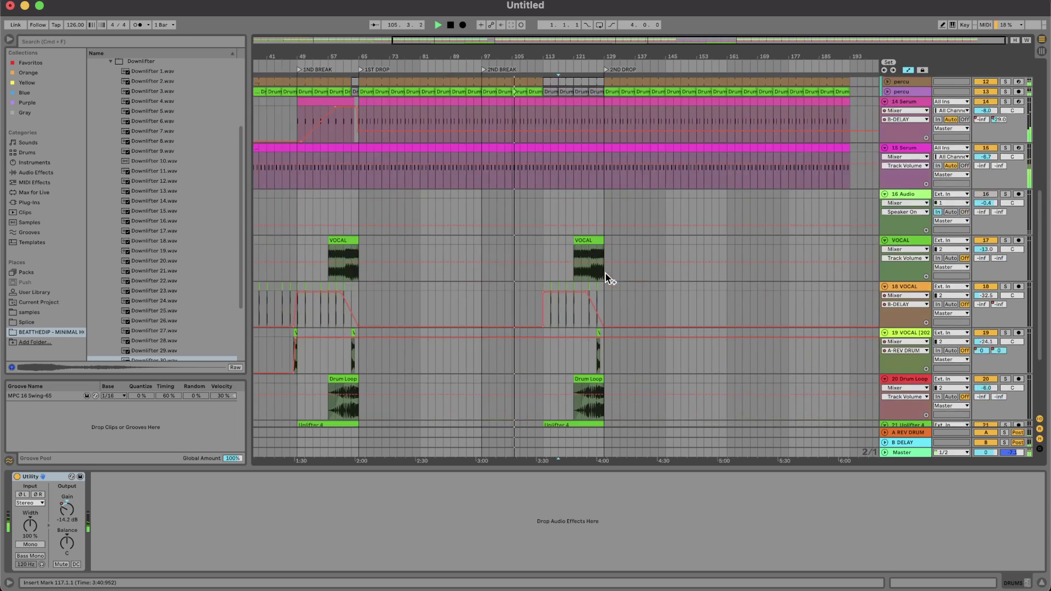
scroll(527, 387, up, 5)
scroll(528, 386, down, 1)
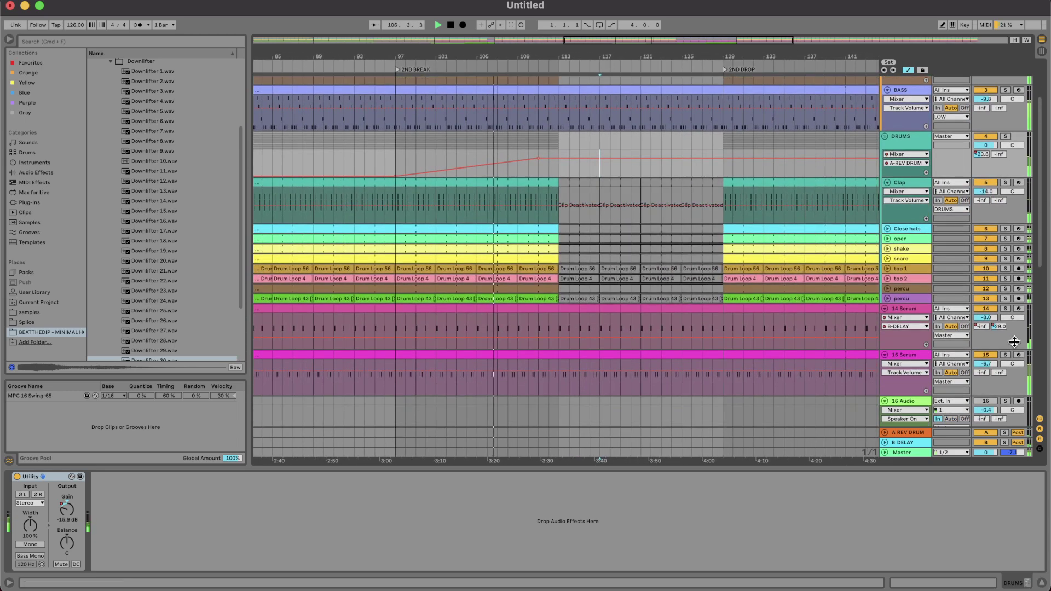
drag(489, 340, 557, 325)
click(532, 329)
scroll(556, 324, down, 8)
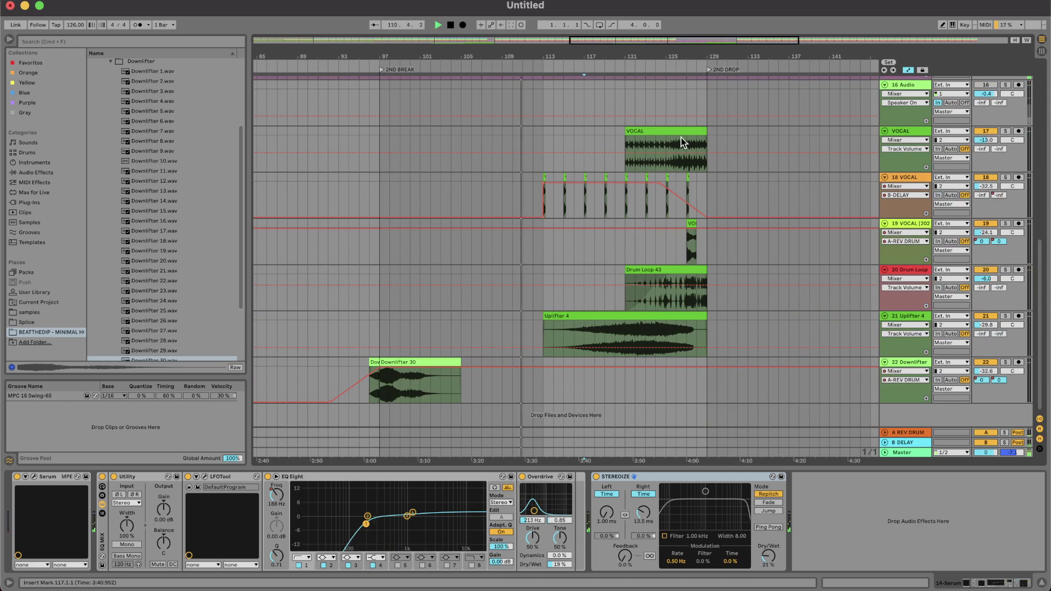
key(w)
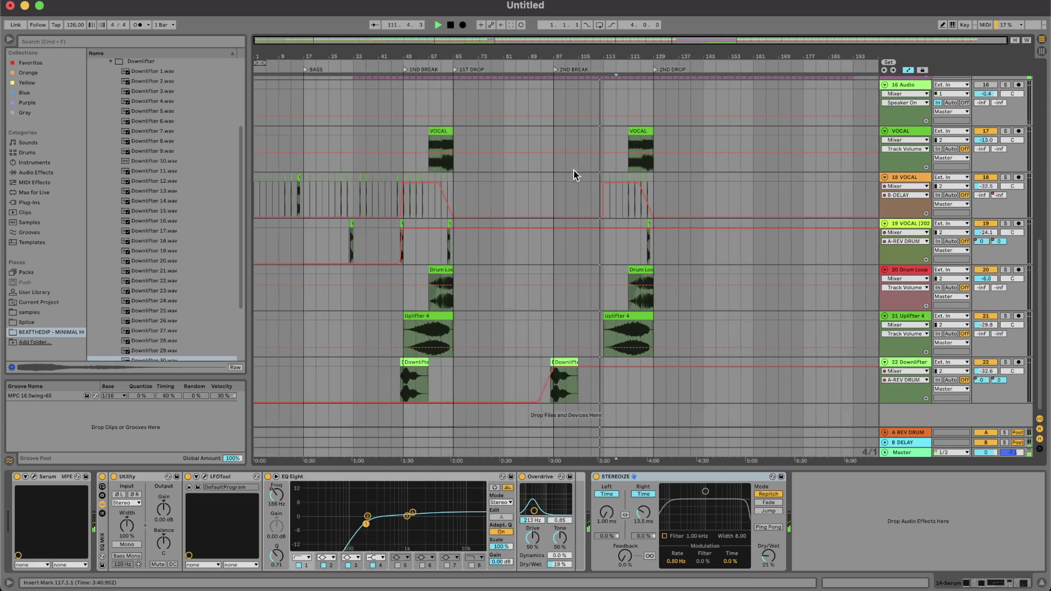
scroll(573, 170, up, 10)
scroll(646, 203, up, 4)
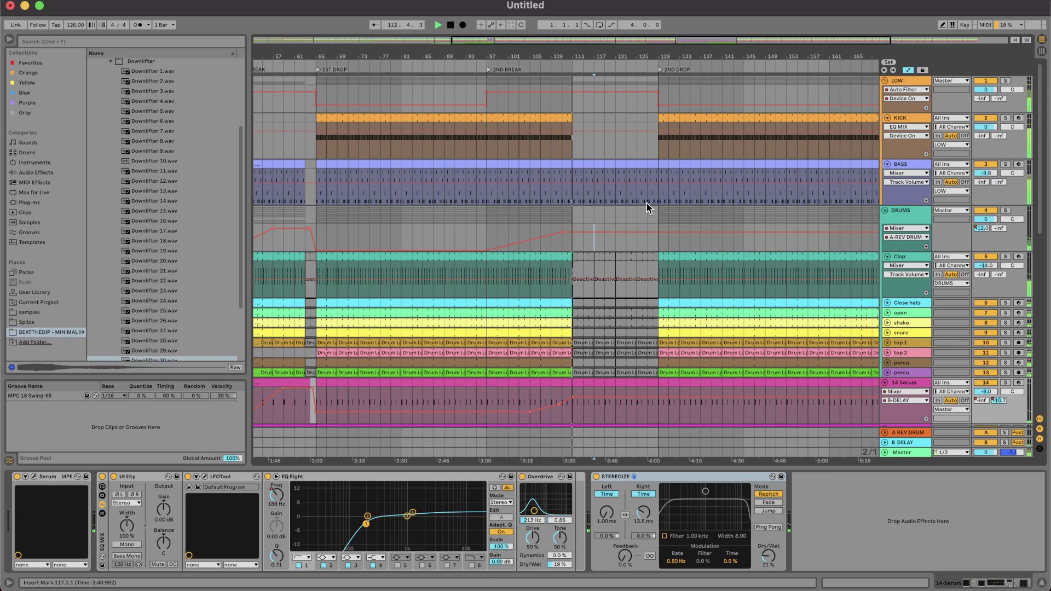
Copy the Downlifter 30 clip on track 22 to bar 113, where the Uplifter 4 clip begins.
scroll(661, 255, down, 6)
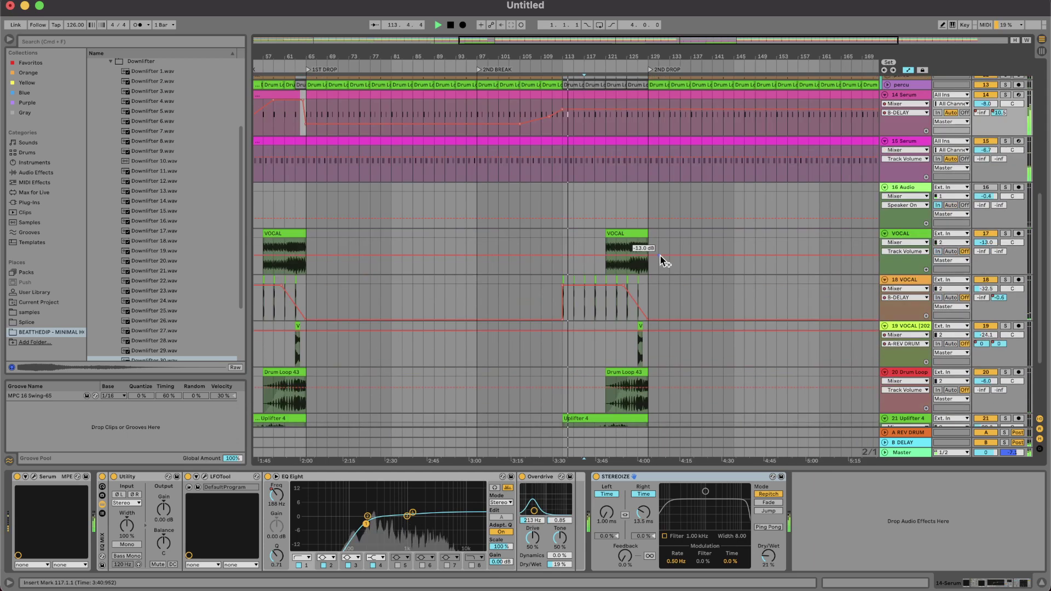
scroll(660, 255, down, 2)
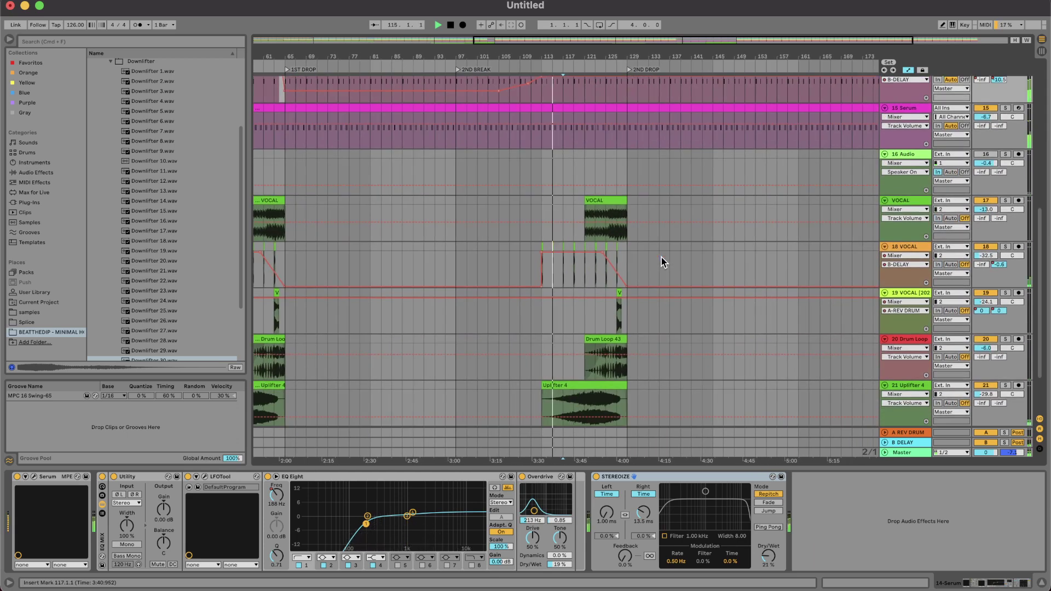
scroll(662, 257, down, 8)
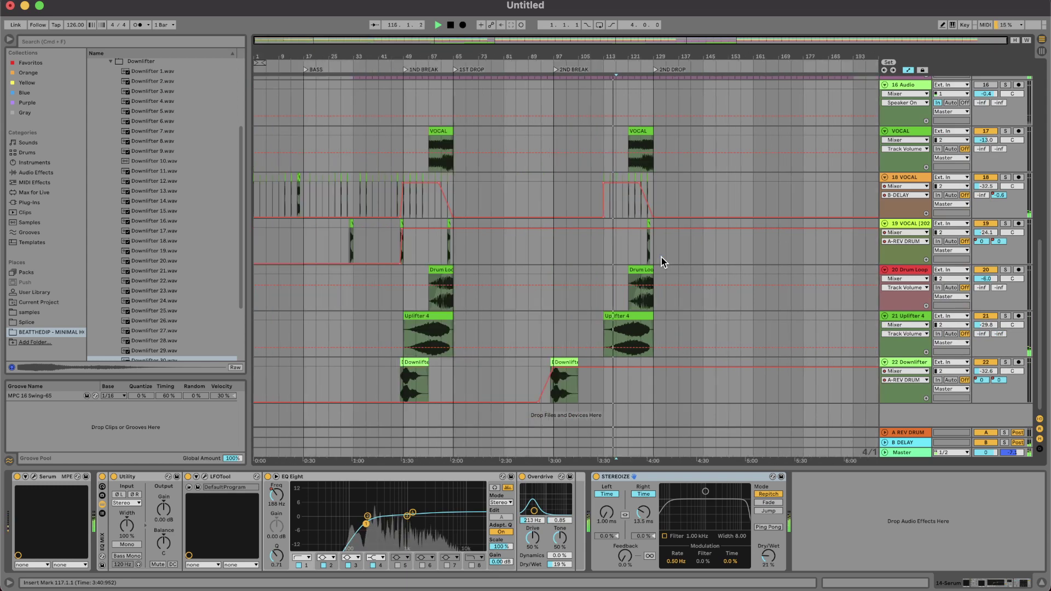
drag(562, 362, 614, 361)
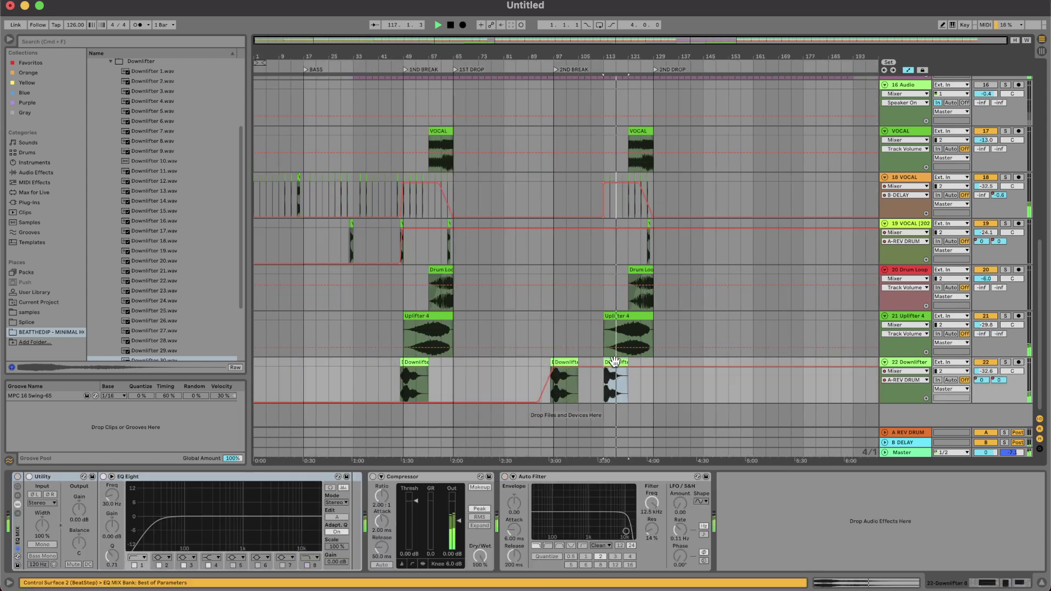
Copy the short Downlifter 8 clip before the second break onto a new audio track and extend it to 16 bars.
click(529, 366)
key(space)
key(space)
scroll(576, 366, up, 5)
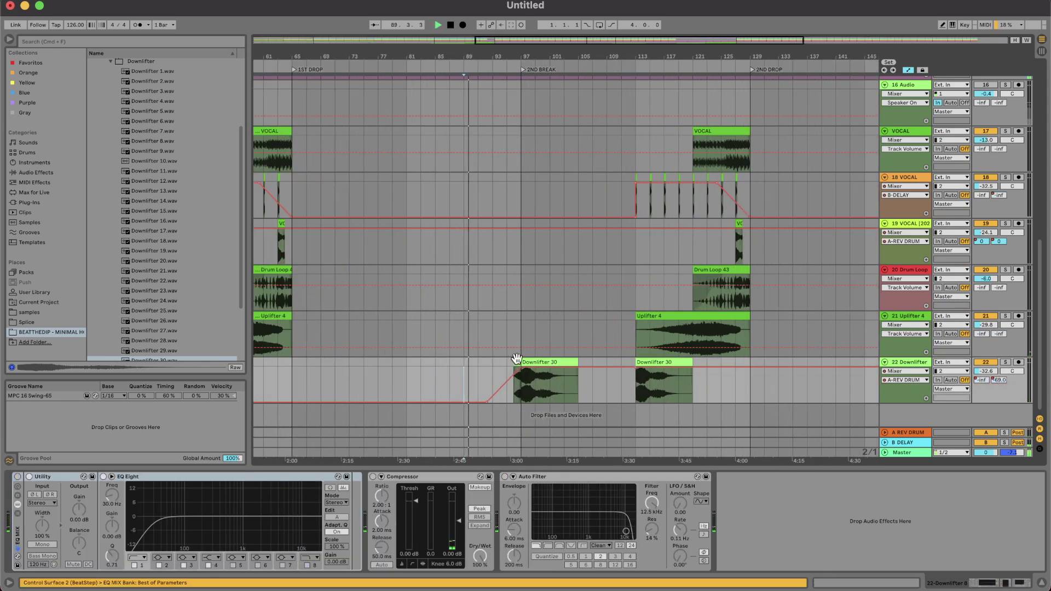
drag(518, 362, 568, 417)
drag(571, 362, 678, 362)
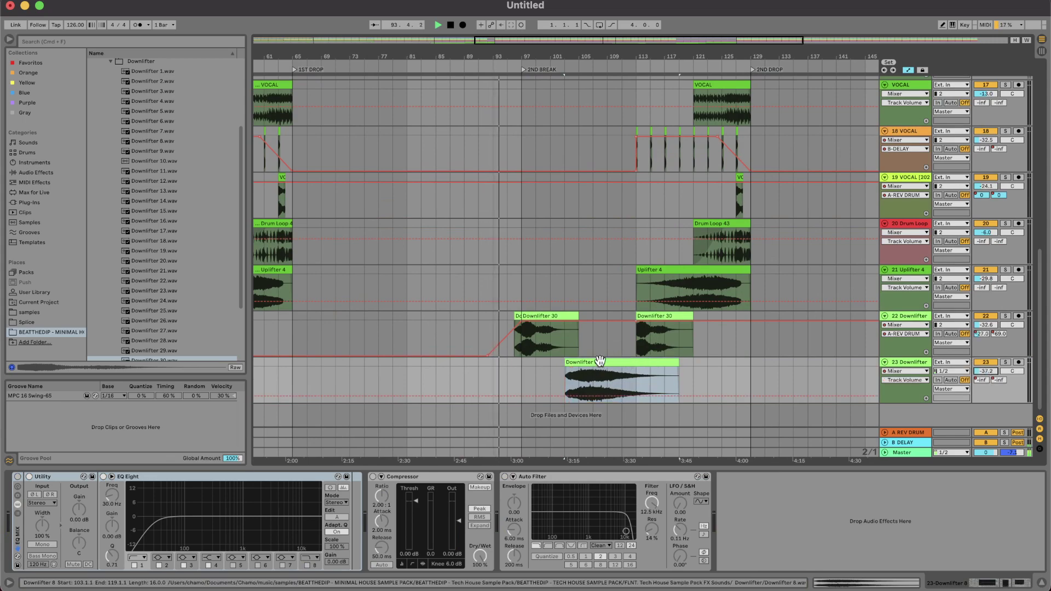
Move the 16-bar Downlifter 8 clip on track 23 so that it starts at bar 96.
drag(615, 362, 600, 362)
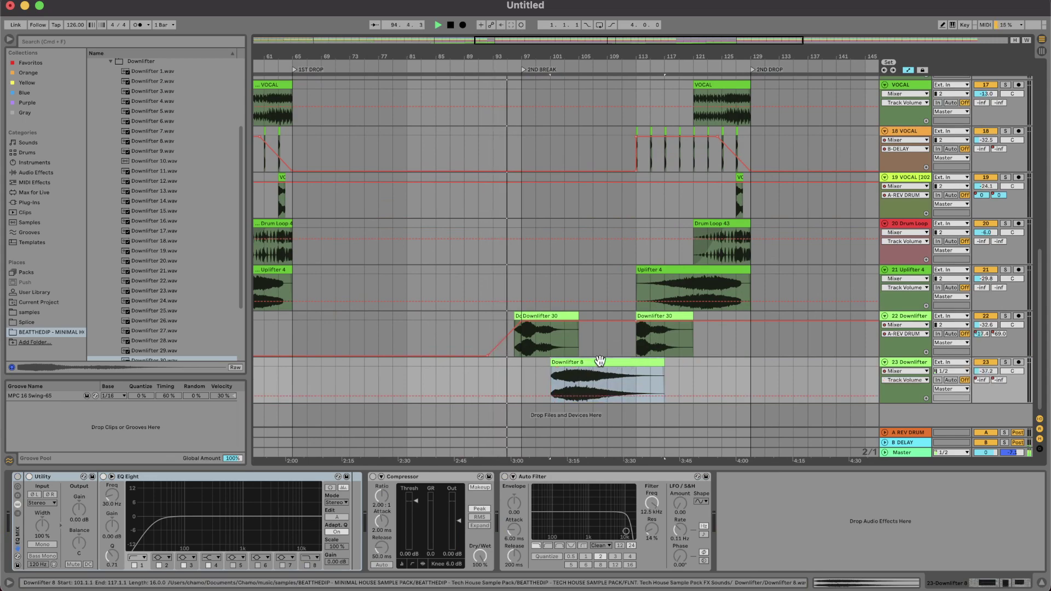
scroll(600, 362, up, 10)
scroll(627, 253, down, 10)
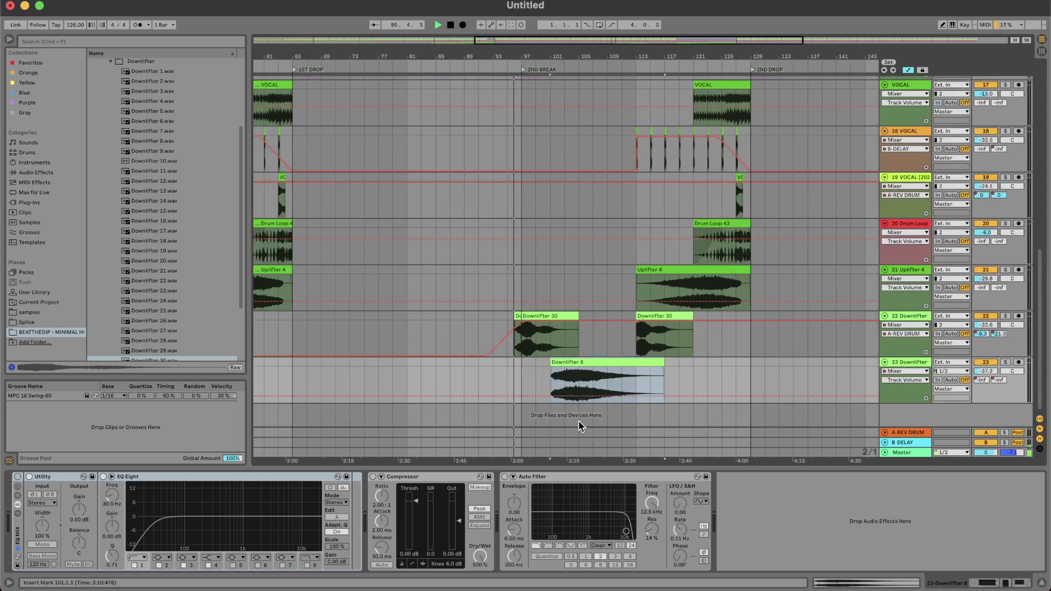
key(Left)
key(Left)
key(Left)
scroll(536, 370, up, 6)
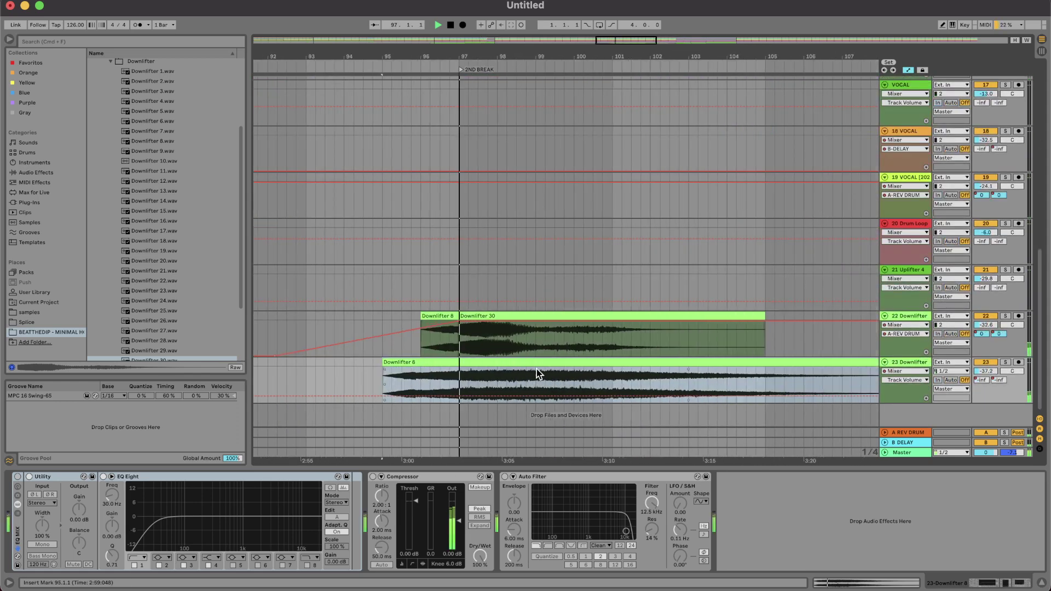
drag(475, 361, 514, 361)
scroll(513, 361, down, 5)
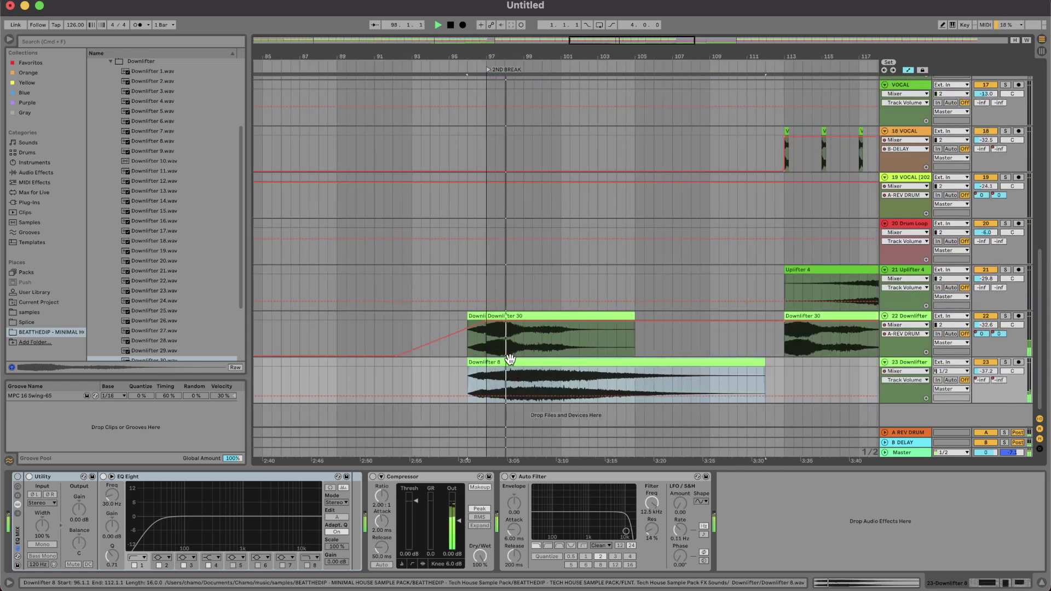
scroll(510, 359, down, 2)
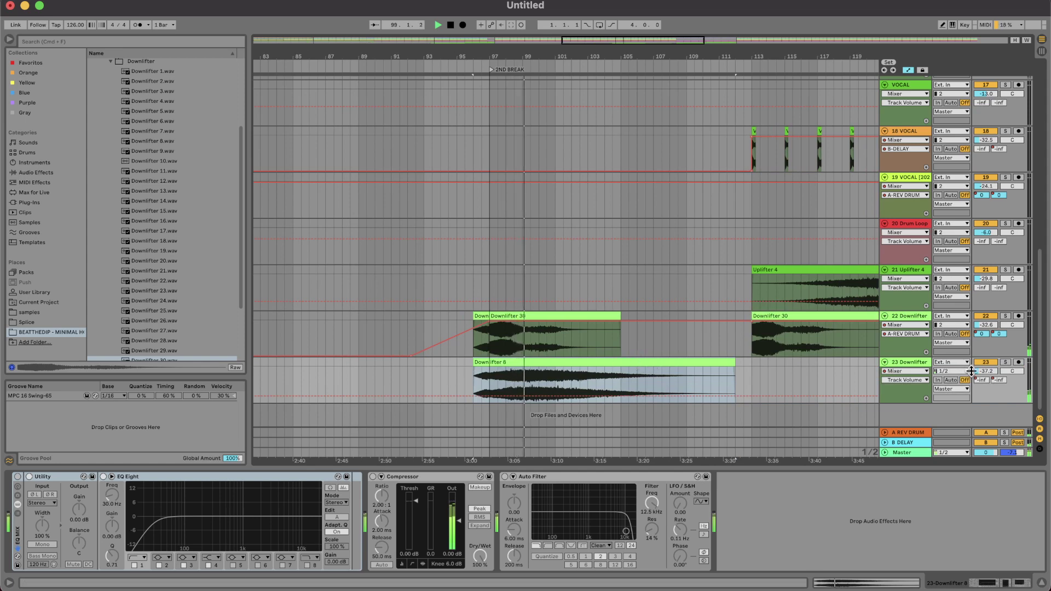
On track 23, raise both the A and B sends to 0 dB and set the track volume to -33.2 dB.
click(996, 380)
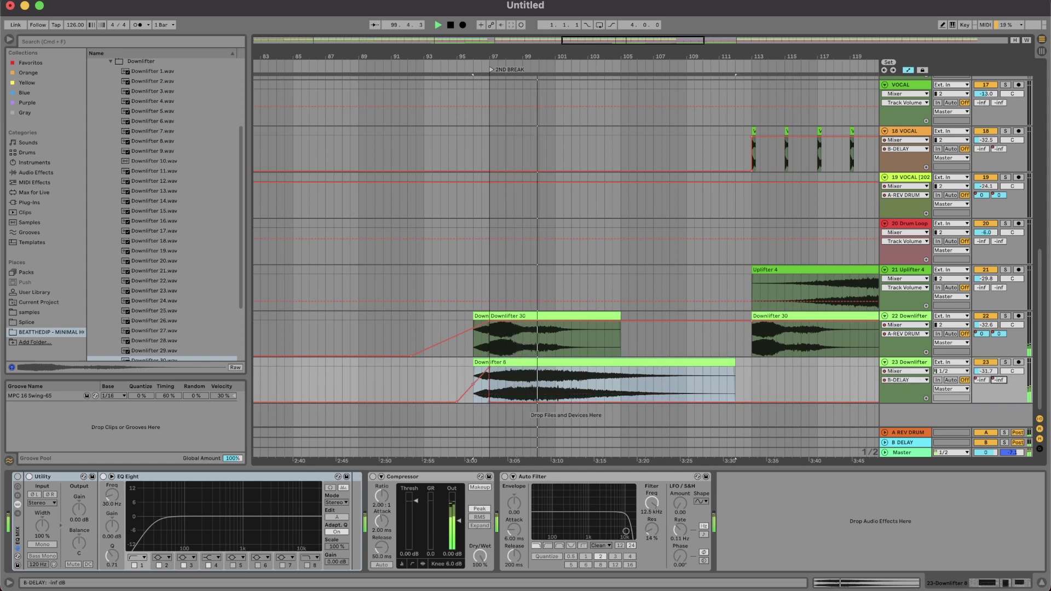
click(986, 373)
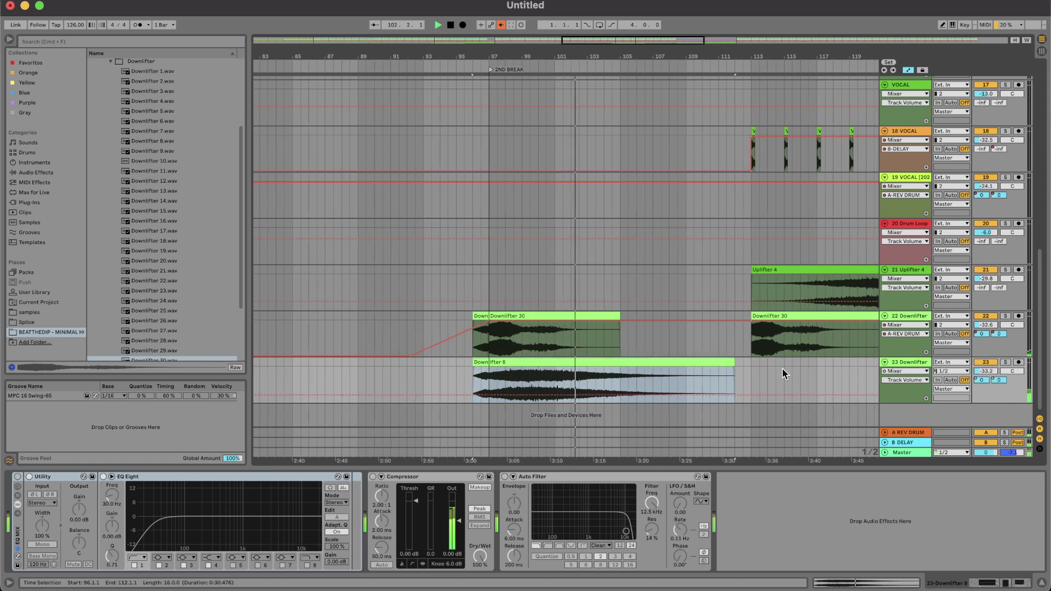
Copy the vocal chops from bar 31 to 32 on the 19 VOCAL track.
scroll(783, 374, right, 5)
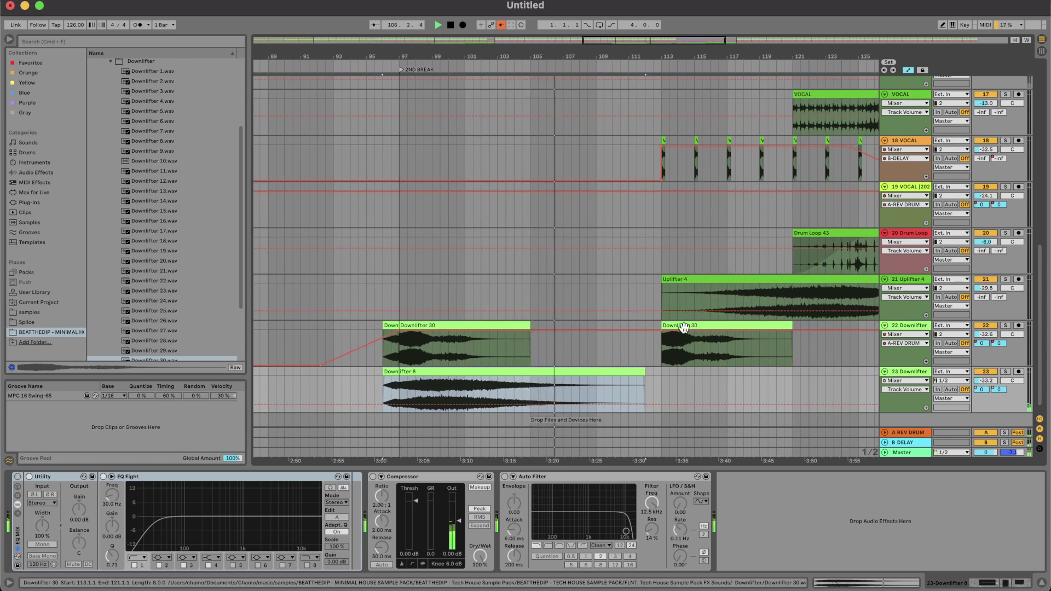
scroll(680, 324, up, 10)
scroll(644, 269, down, 8)
scroll(642, 266, down, 4)
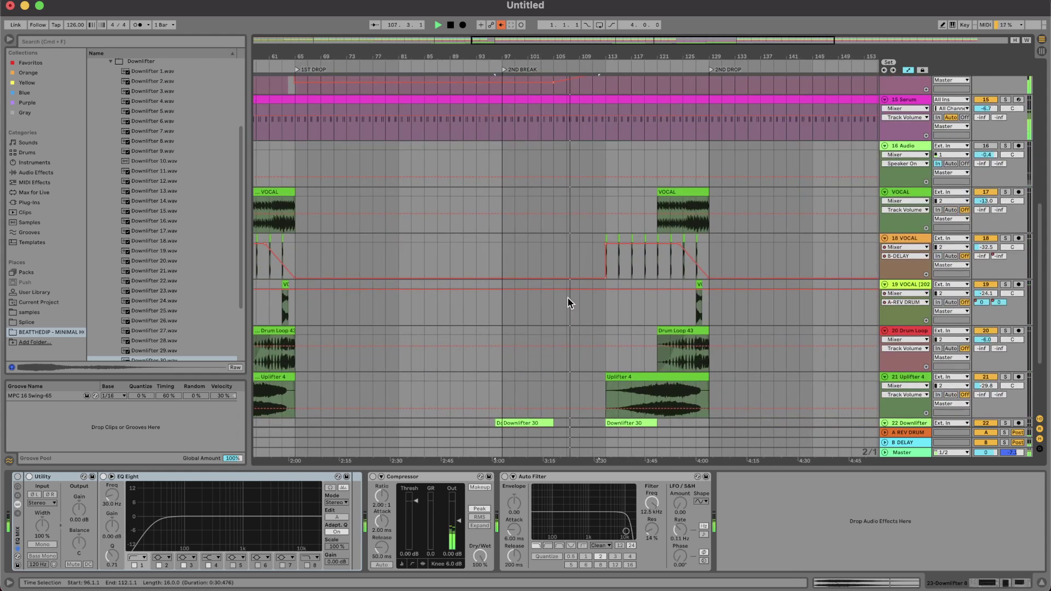
scroll(568, 301, left, 4)
scroll(284, 275, left, 4)
scroll(284, 276, up, 2)
scroll(285, 278, up, 6)
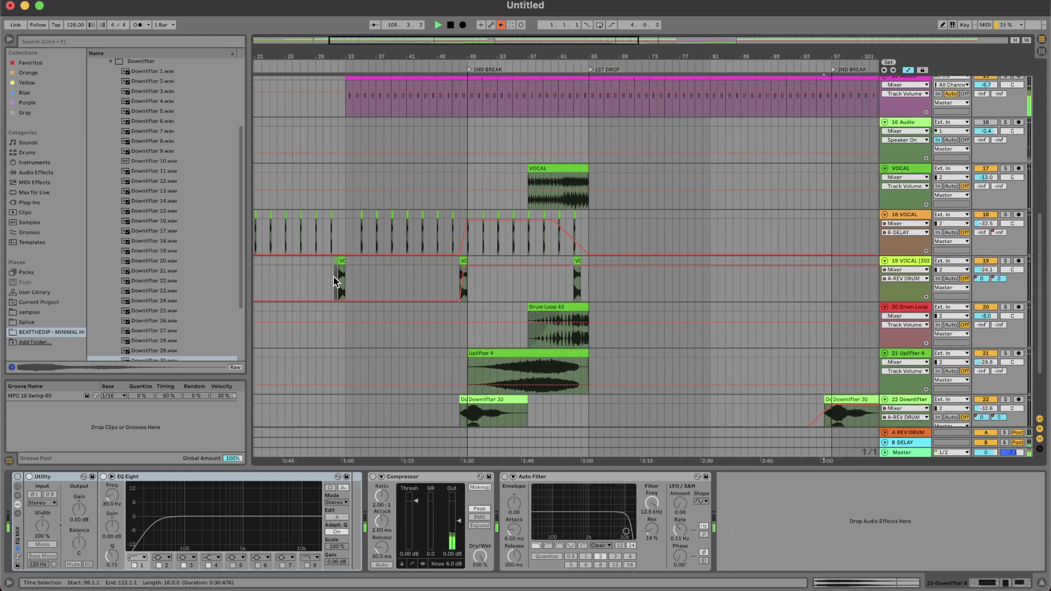
drag(330, 261, 357, 265)
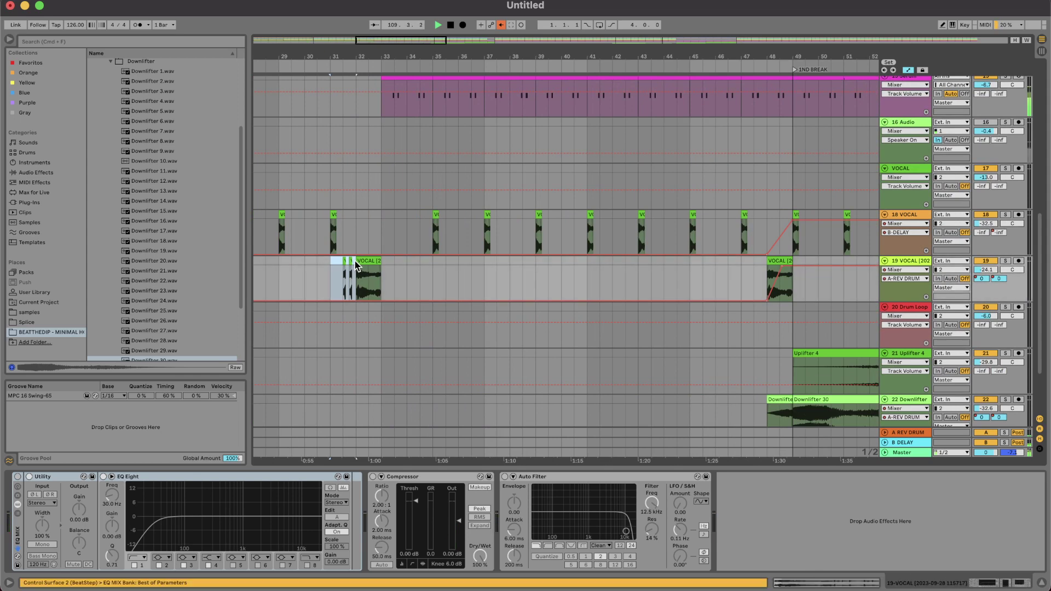
Paste the one-bar vocal chops repeatedly on the 19 VOCAL track from bar 112 to bar 118.
scroll(356, 265, down, 4)
scroll(448, 280, right, 5)
scroll(566, 284, right, 5)
scroll(566, 278, down, 2)
scroll(566, 278, right, 2)
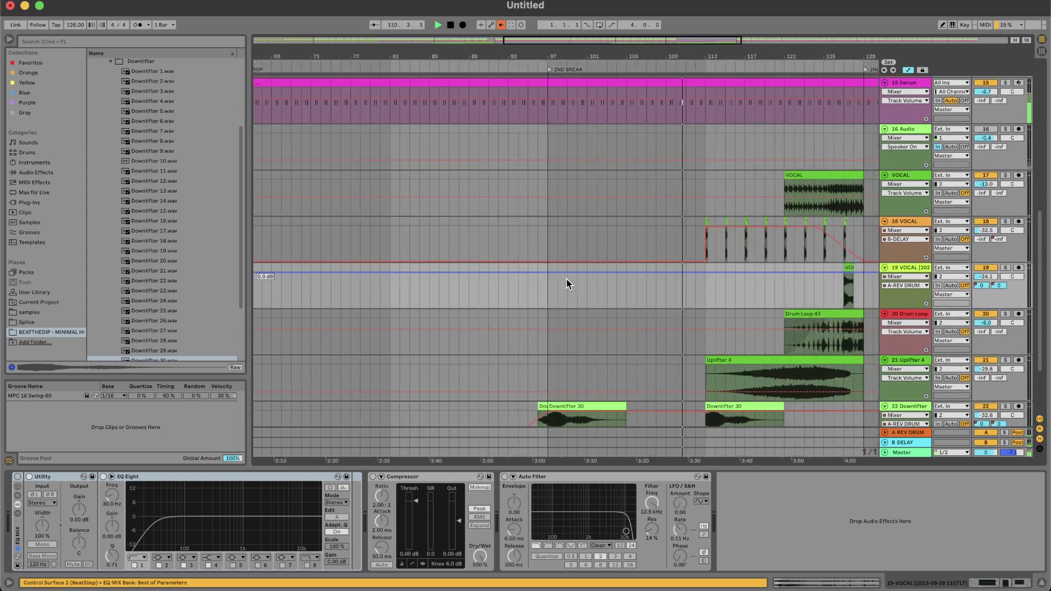
scroll(658, 271, up, 5)
click(711, 267)
key(super+v)
key(super+v)
key(super+v)
key(super+v)
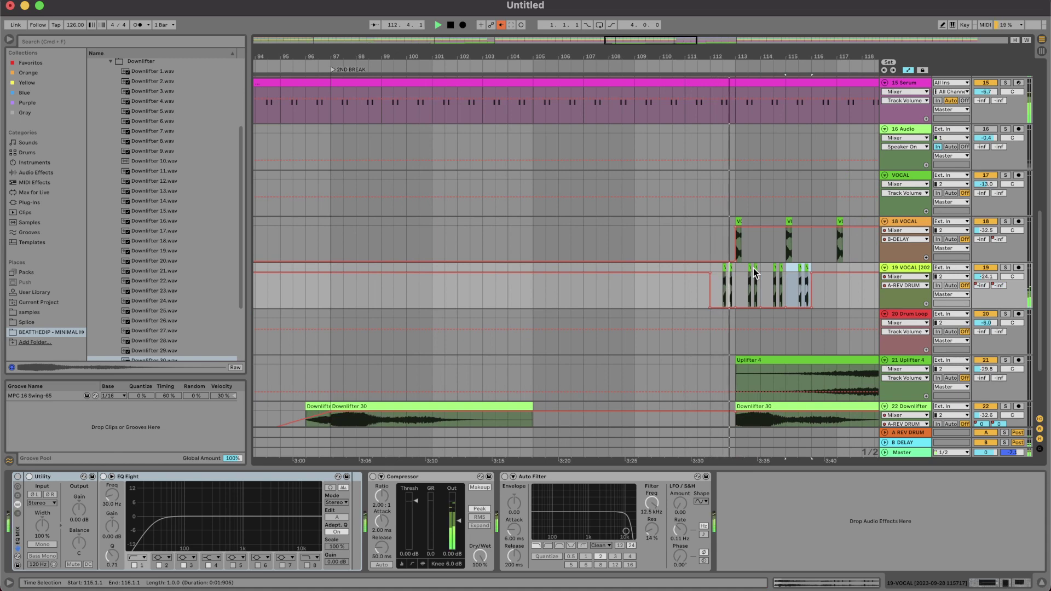
key(super+v)
key(super+d)
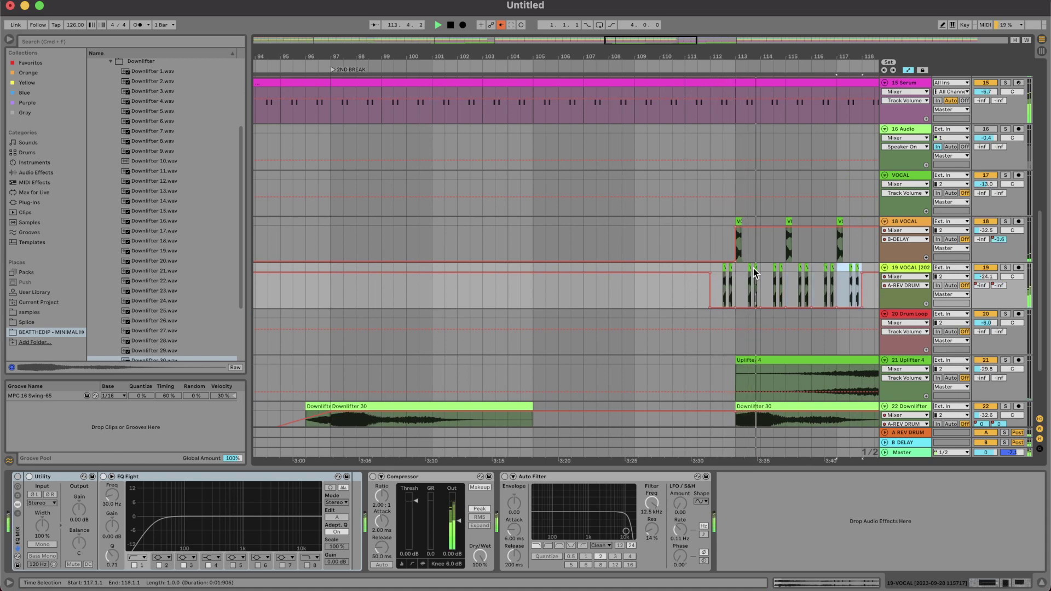
Keep duplicating the one-bar vocal chops on the 19 VOCAL track up to bar 127.
scroll(754, 269, right, 4)
scroll(753, 269, down, 3)
key(super+d)
key(super+d)
key(super+d)
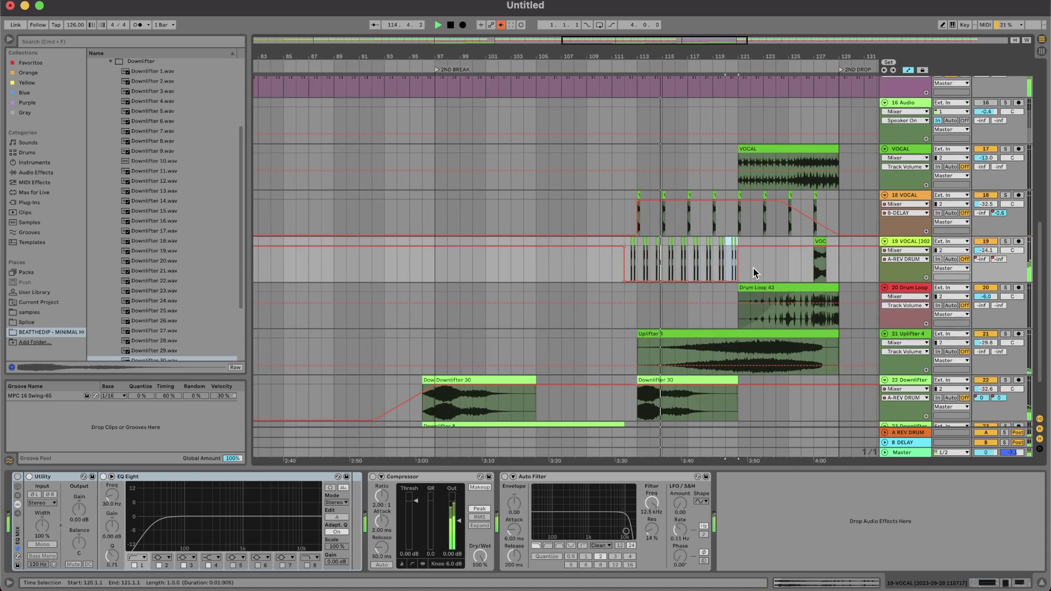
key(super+d)
key(super+d)
key(super+d)
key(super+d)
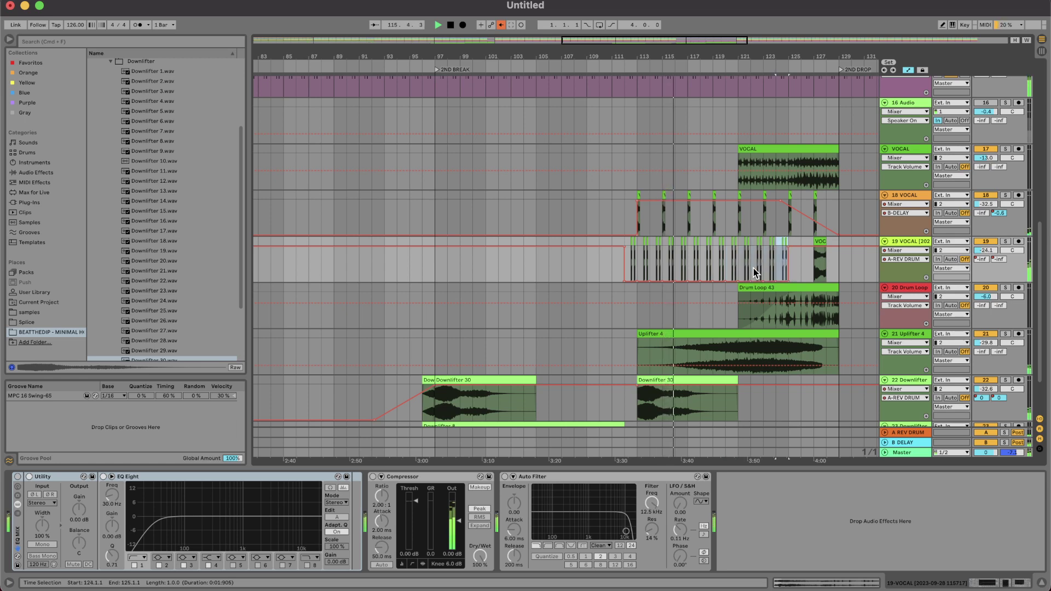
key(super+d)
key(super+d)
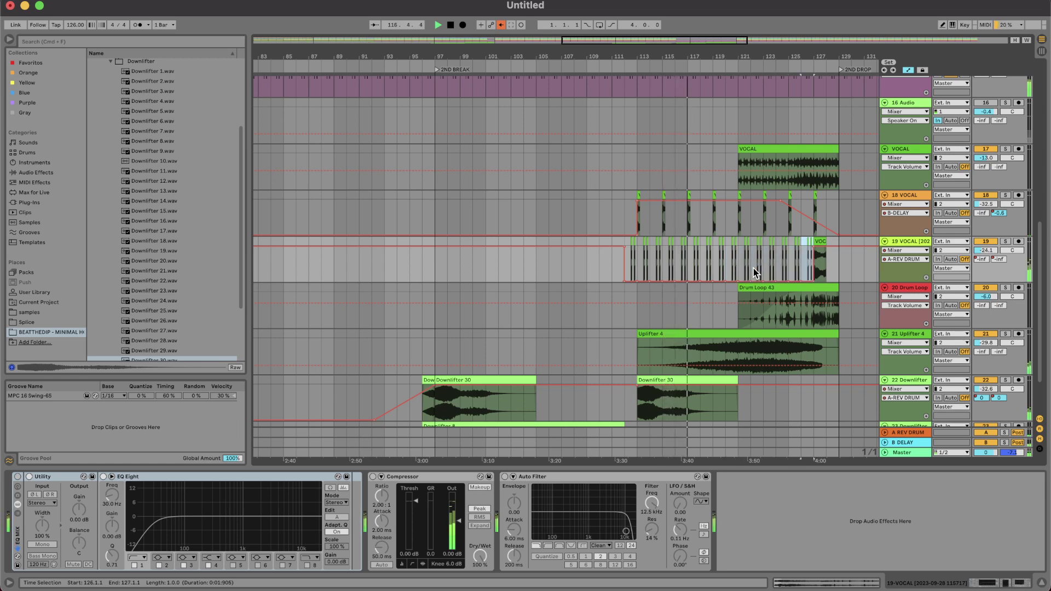
Collapse the KICK, BASS and 14 Serum tracks and fold the DRUMS and LOW groups in the arrangement.
scroll(755, 272, up, 10)
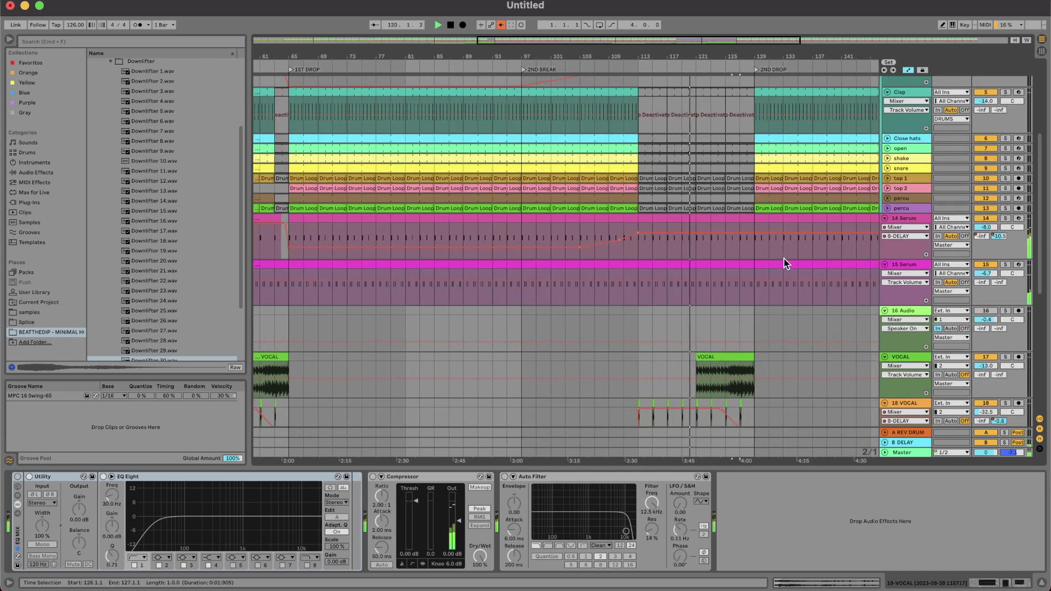
scroll(784, 263, up, 6)
scroll(721, 224, down, 5)
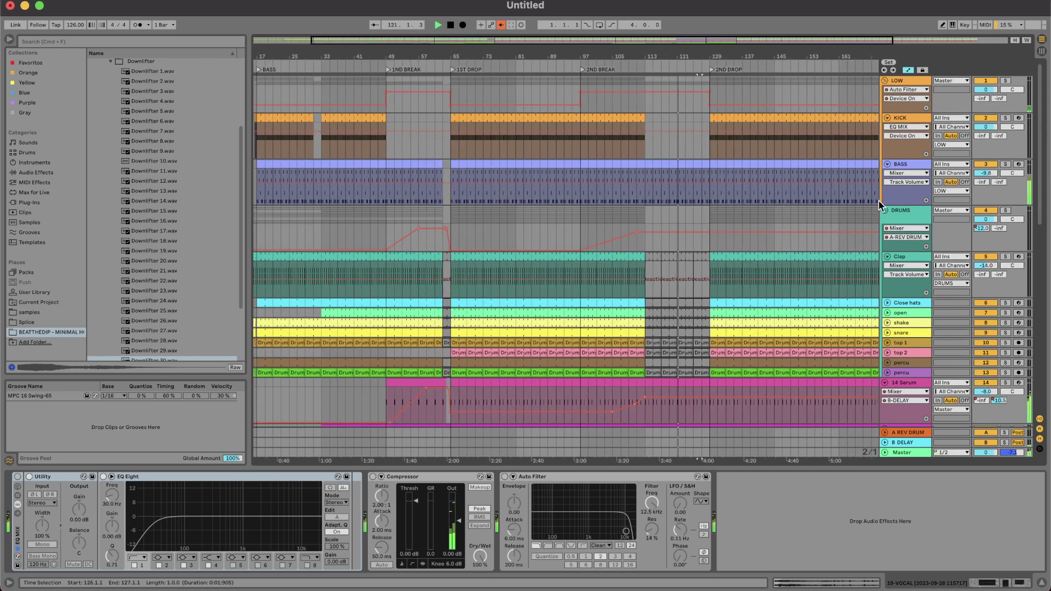
click(888, 163)
click(887, 118)
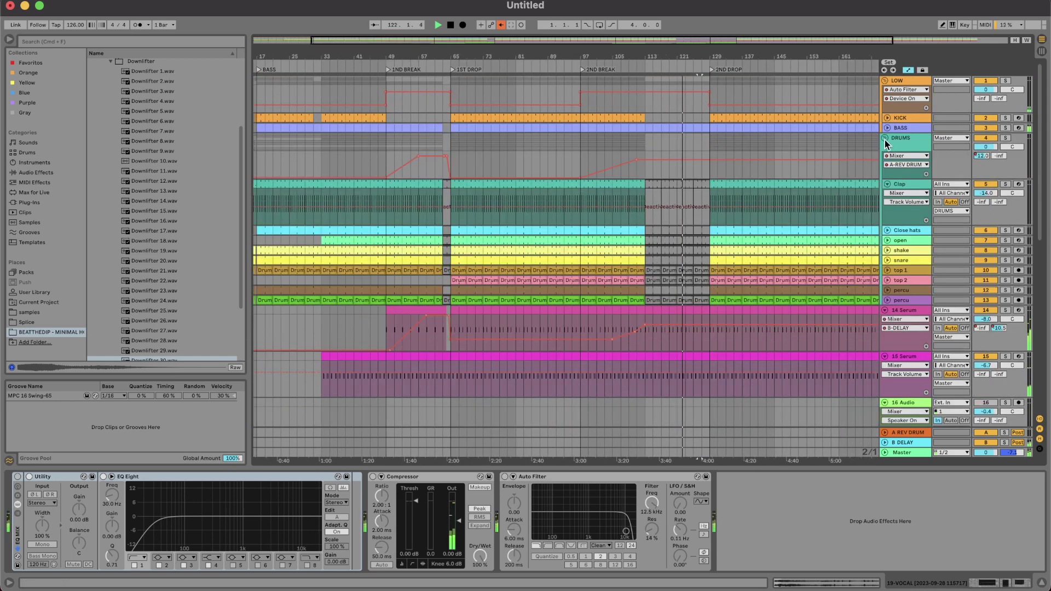
click(884, 138)
click(886, 77)
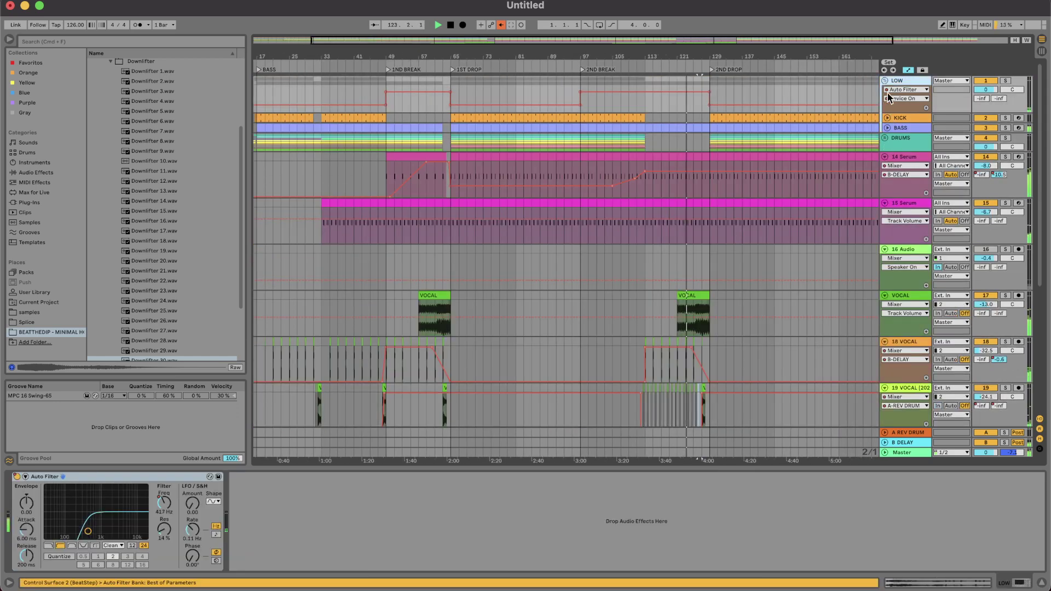
click(884, 81)
click(884, 110)
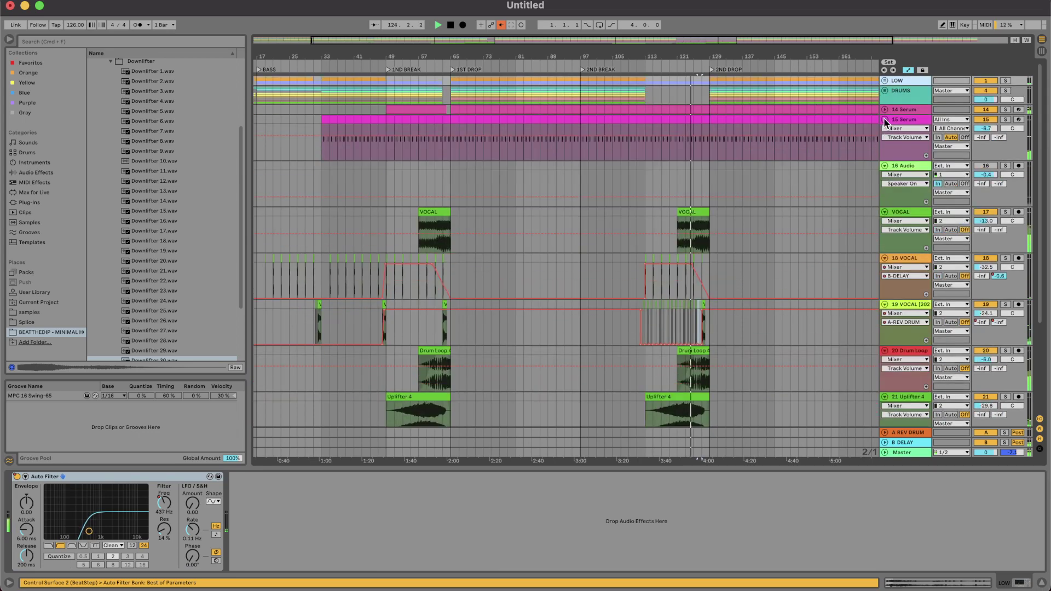
Collapse the remaining tracks from 15 Serum down to 23 Downlifter.
click(885, 119)
click(885, 130)
click(885, 139)
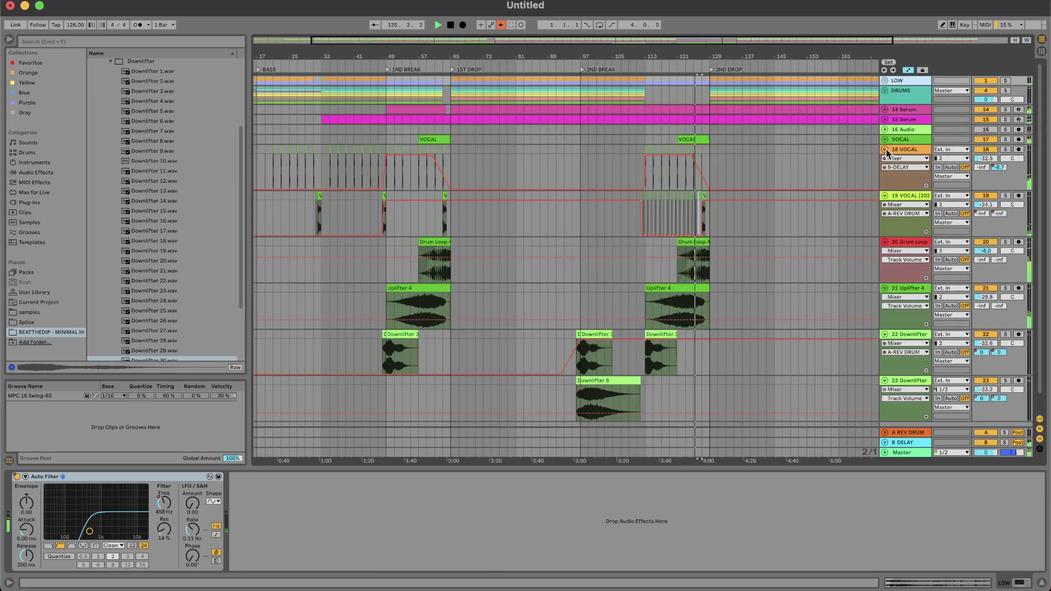
click(885, 149)
click(885, 159)
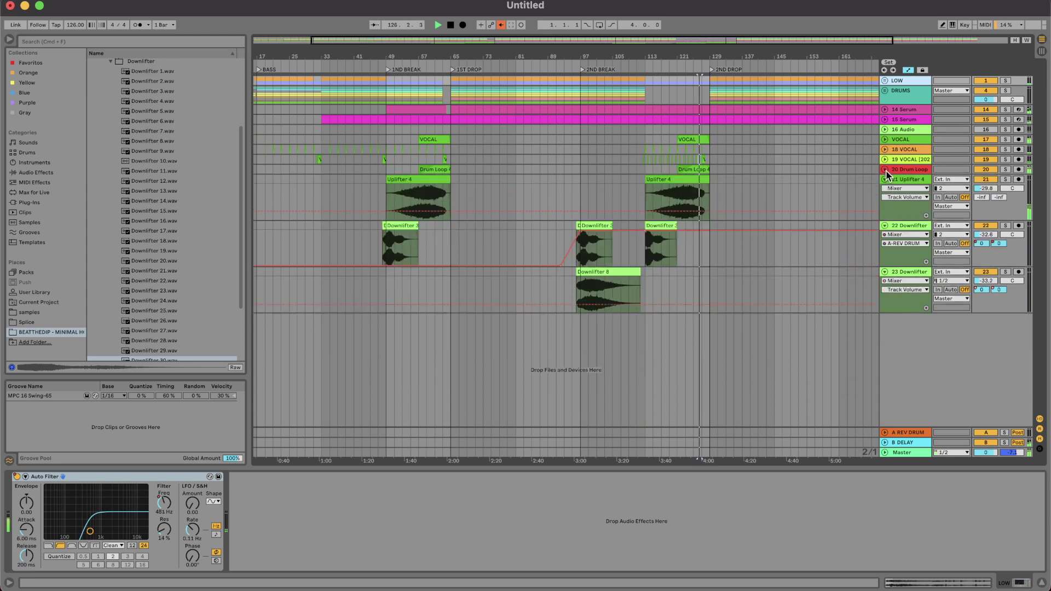
click(885, 170)
click(885, 180)
click(885, 189)
click(884, 200)
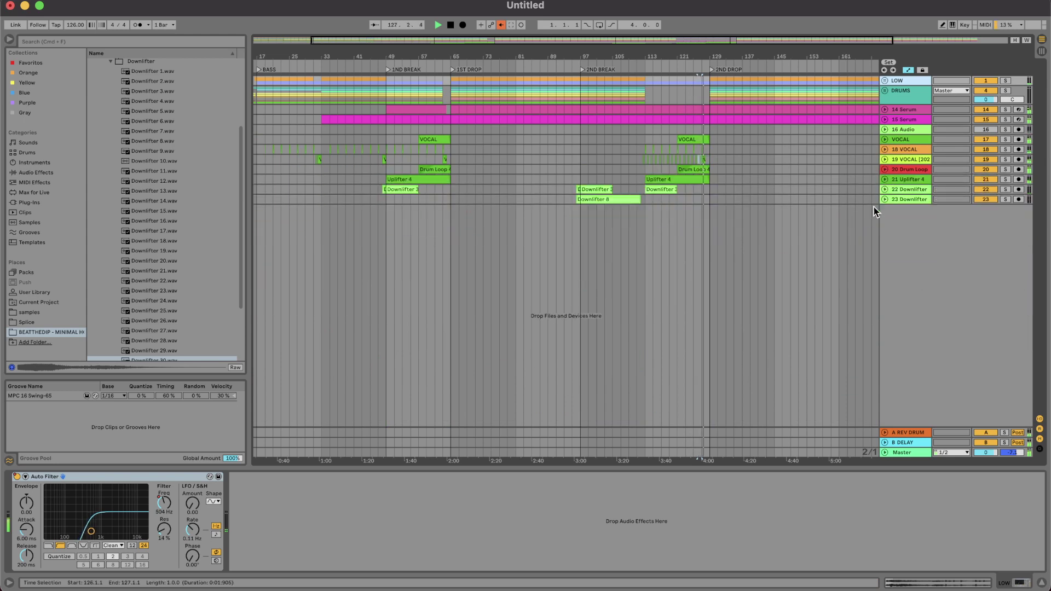
Unfold the DRUMS group, drop its A-REV DRUM send from about bar 126 to -inf at bar 129, and fold it again.
scroll(648, 183, down, 3)
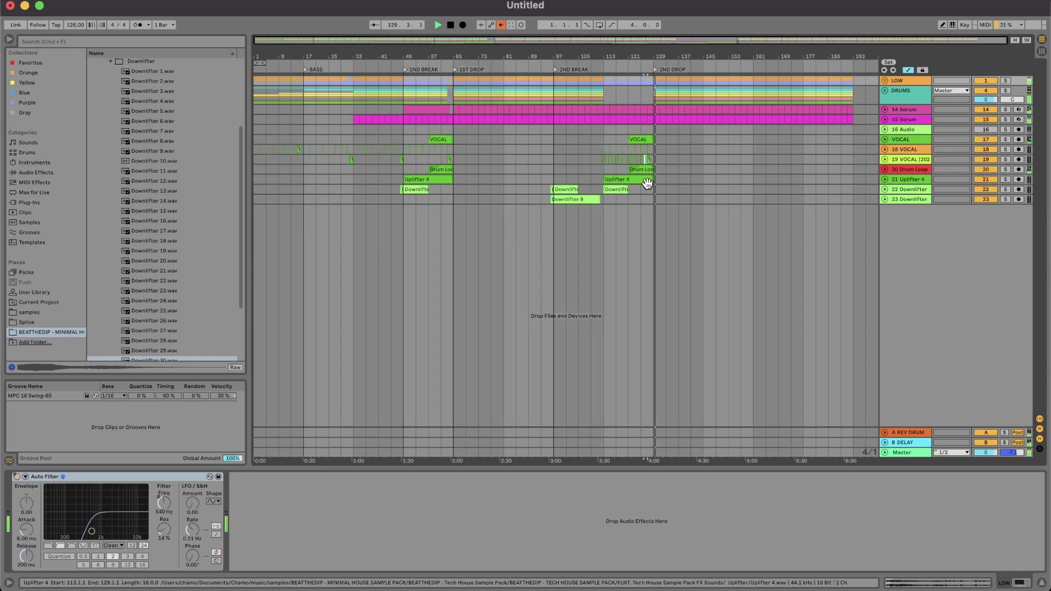
click(885, 90)
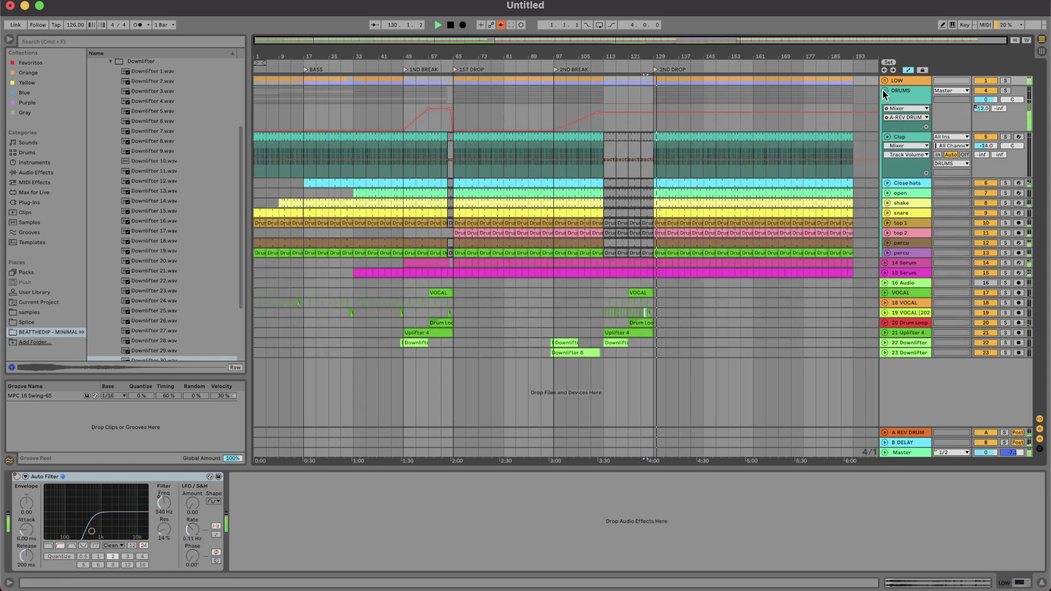
click(644, 112)
drag(654, 113, 653, 130)
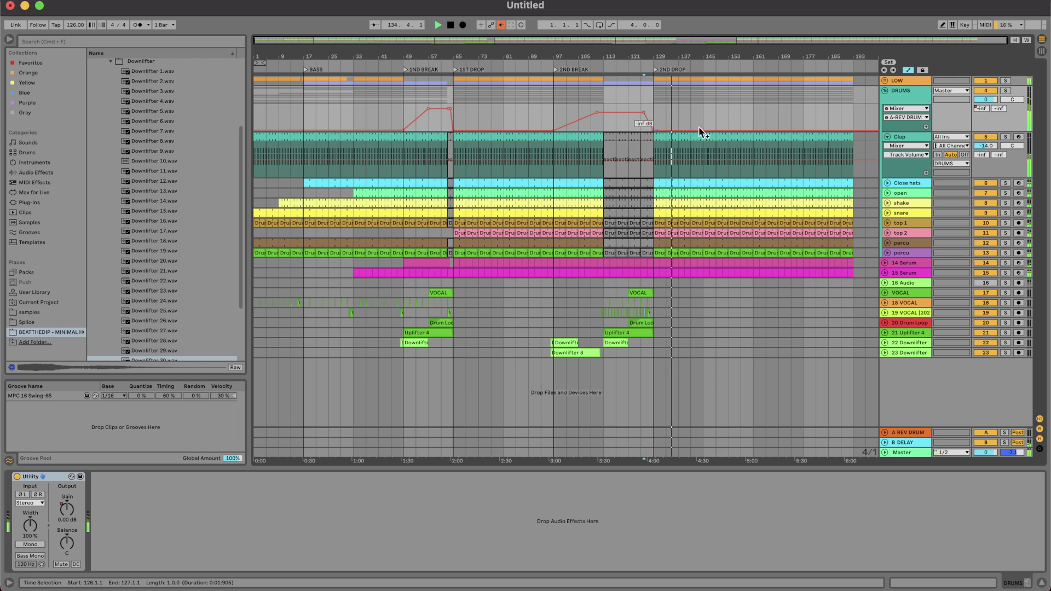
click(884, 90)
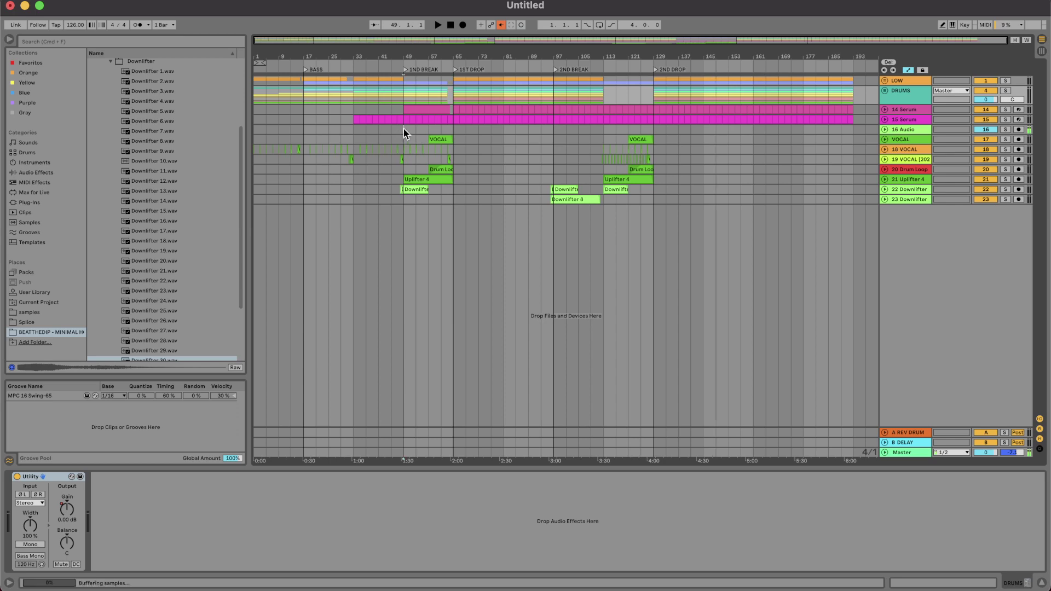
Unfold the DRUMS group and compare the effect and vocal clips of the first break with those of the second break.
drag(403, 129, 407, 211)
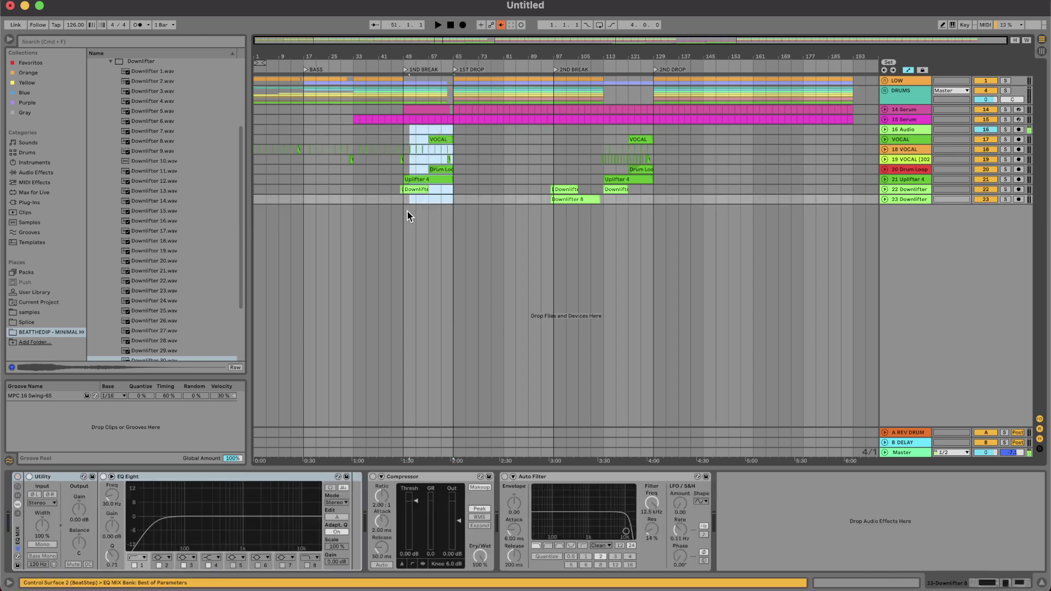
click(884, 91)
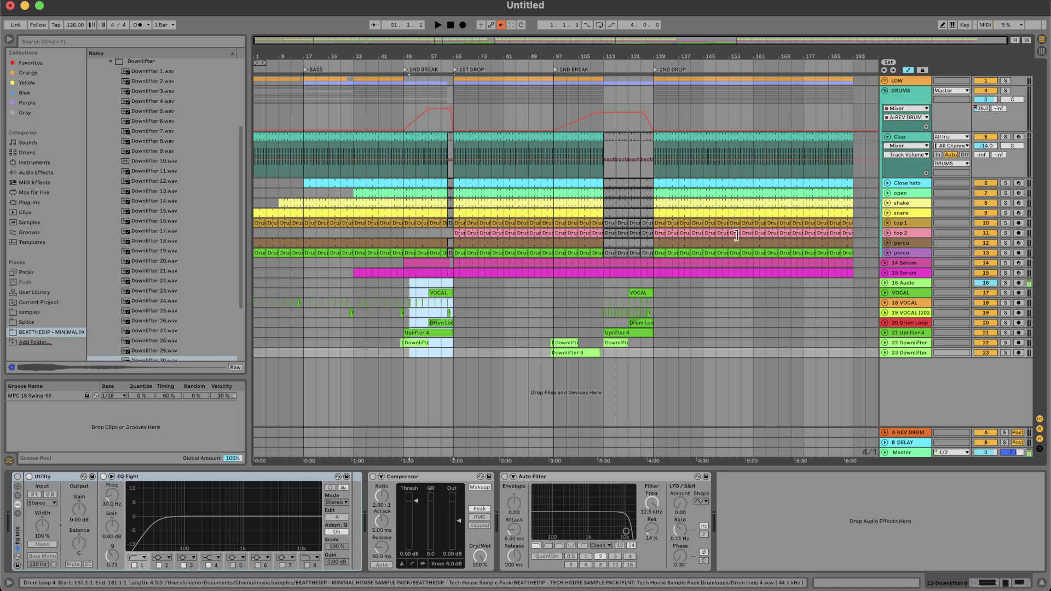
drag(589, 294, 650, 363)
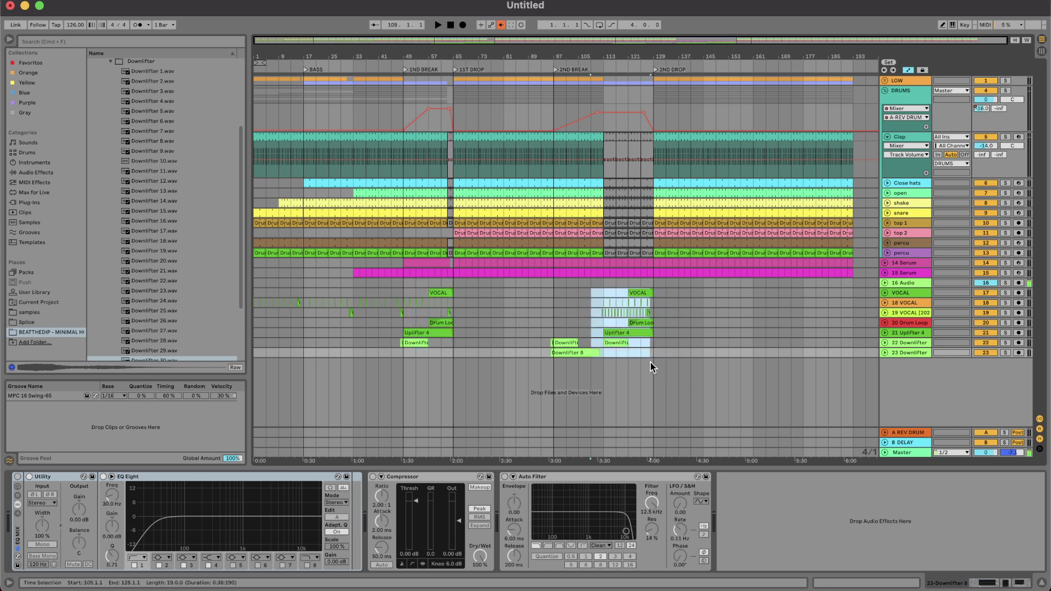
click(651, 354)
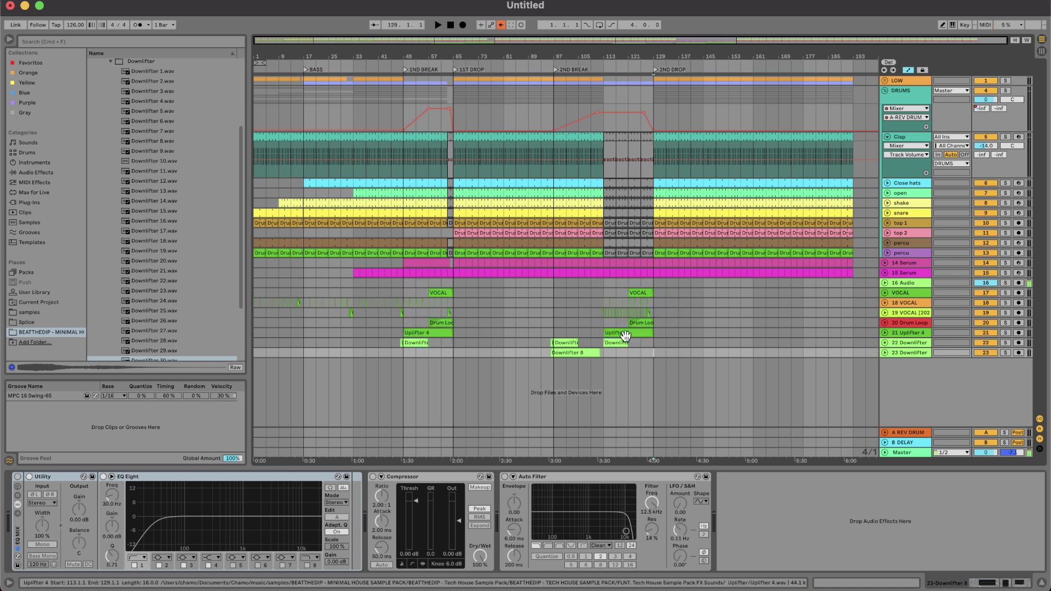
scroll(582, 353, up, 5)
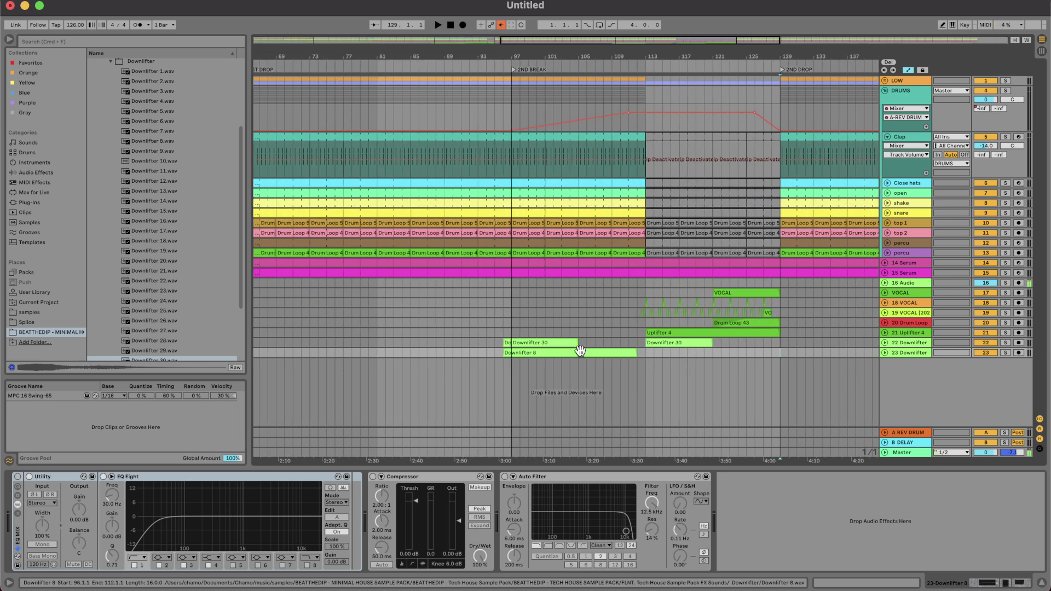
scroll(581, 354, down, 4)
scroll(610, 361, right, 1)
scroll(640, 371, right, 1)
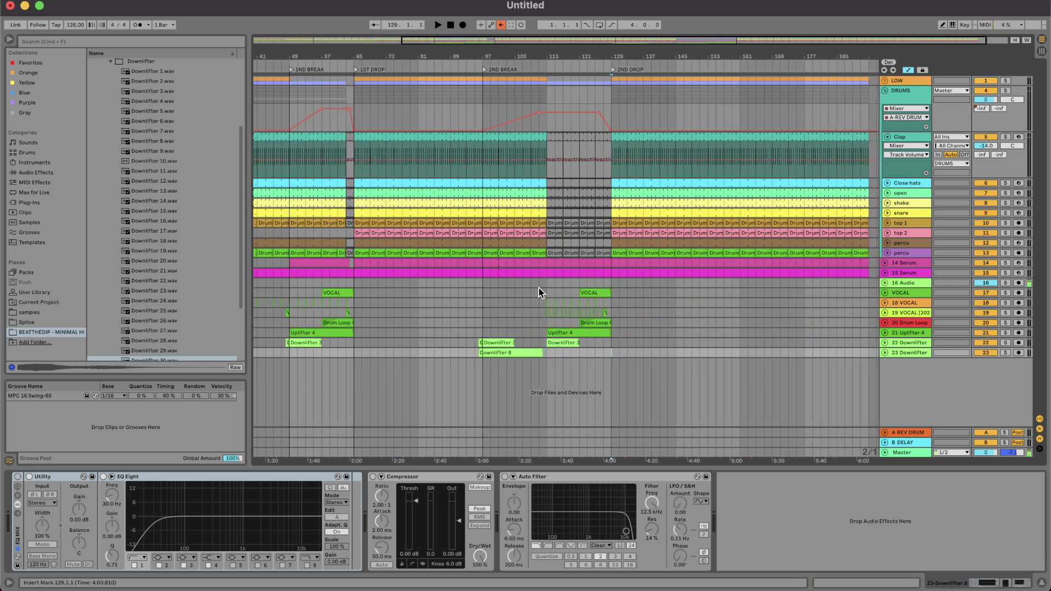
Unfold the 23 Downlifter track and examine both halves of the second break, bars 97 to 113 and 113 to 129.
drag(547, 283, 613, 283)
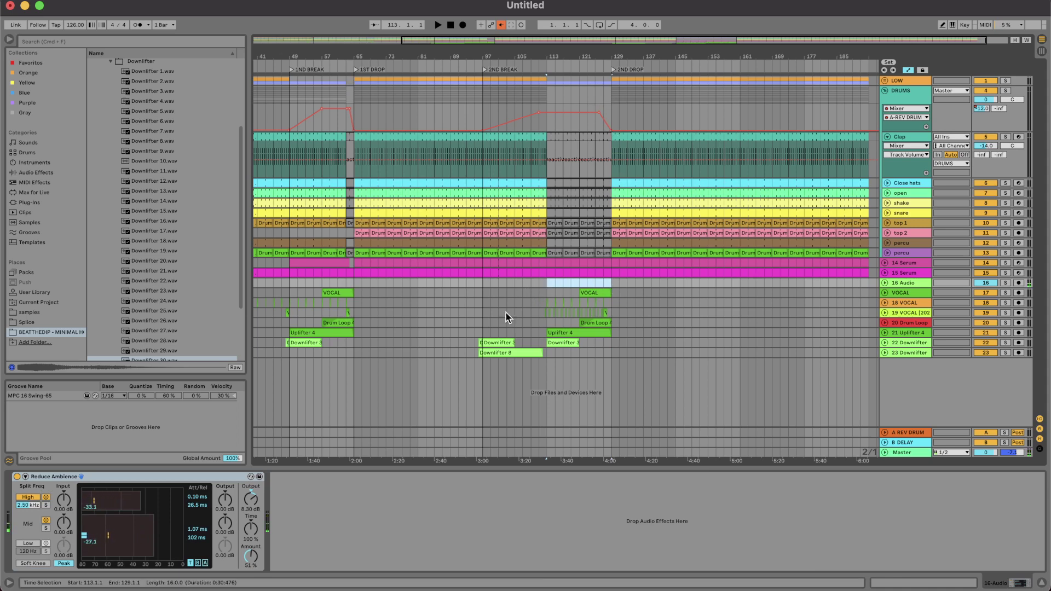
click(885, 353)
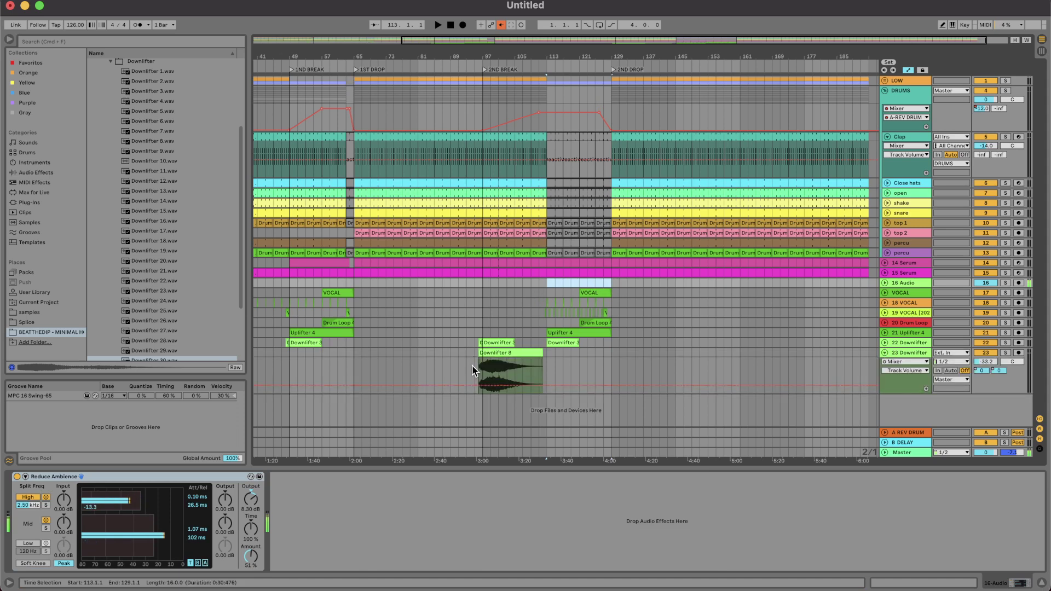
click(541, 352)
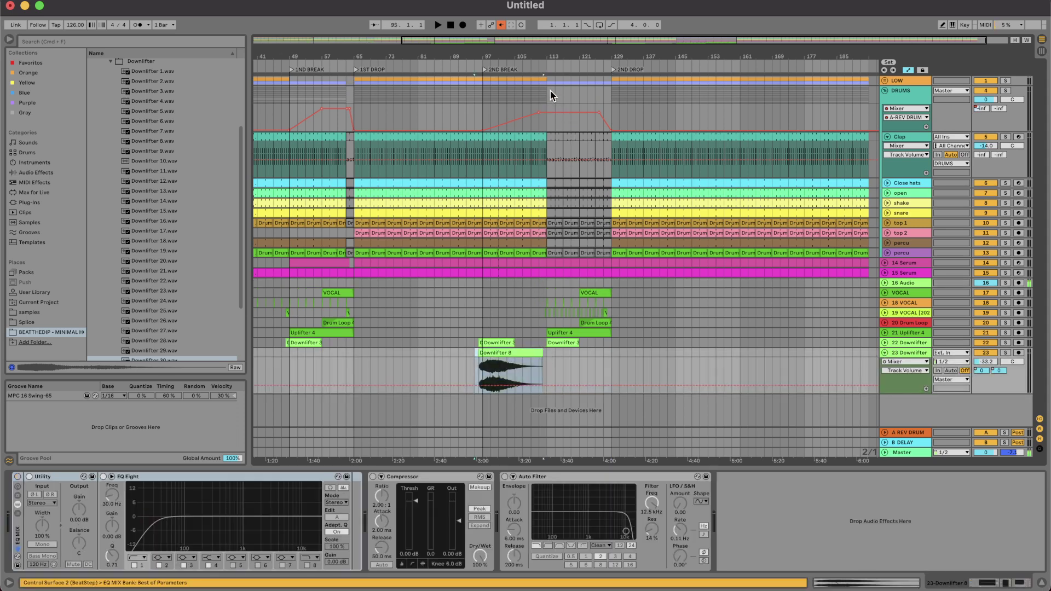
drag(551, 91, 484, 310)
scroll(612, 136, right, 1)
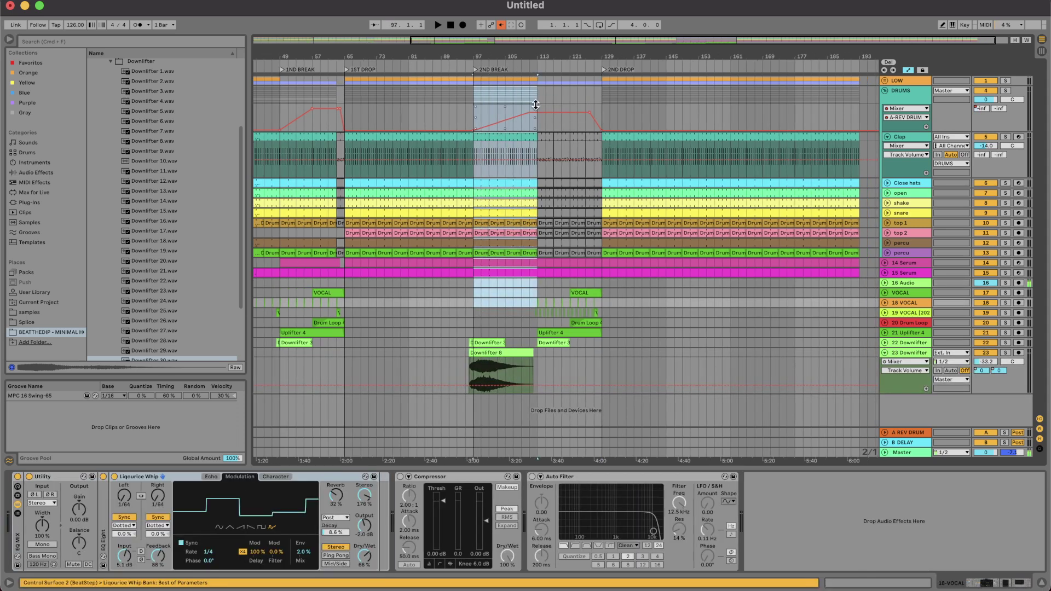
drag(535, 94, 537, 352)
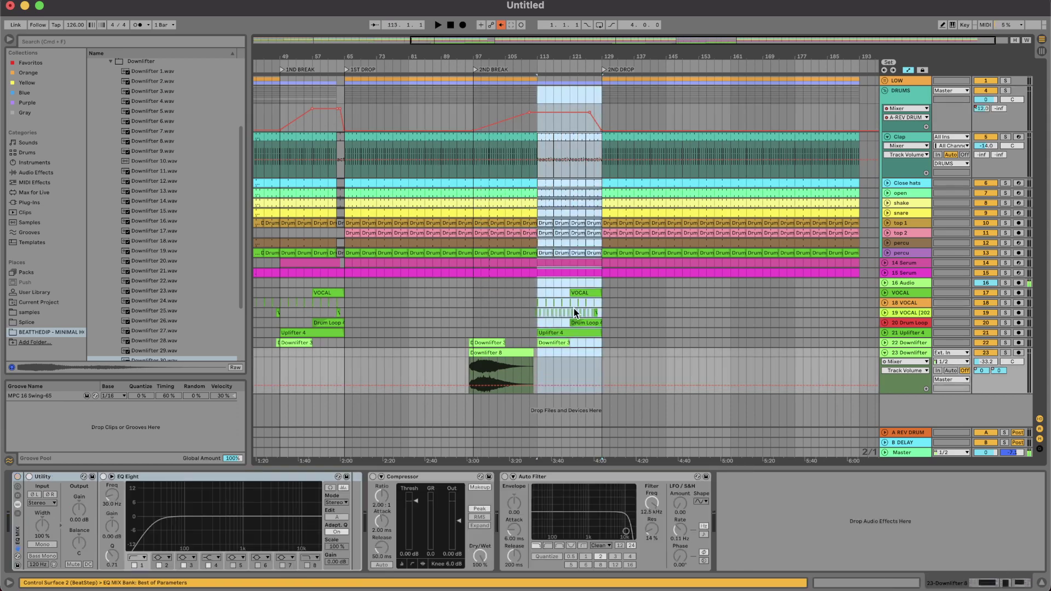
scroll(547, 316, up, 5)
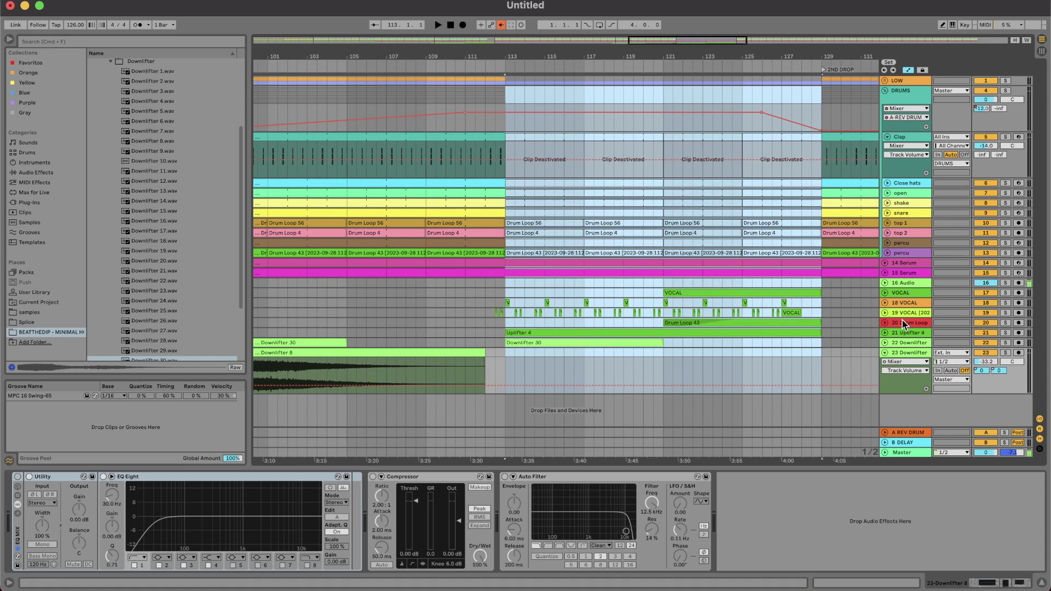
scroll(664, 323, down, 4)
scroll(664, 324, right, 3)
scroll(664, 323, down, 3)
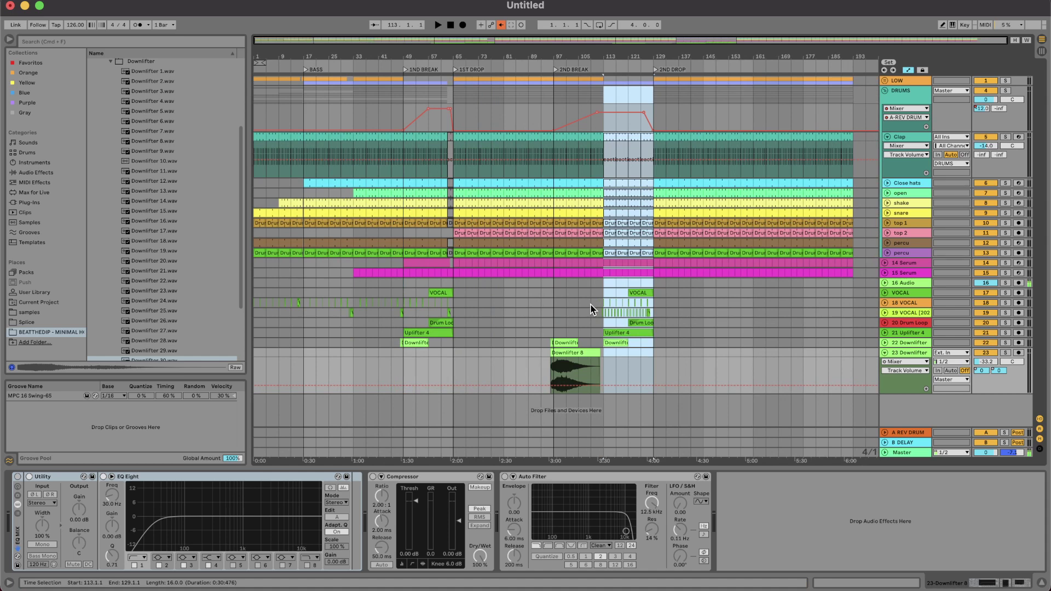
Play the end of the second break briefly from bar 125.
scroll(635, 311, up, 4)
click(646, 284)
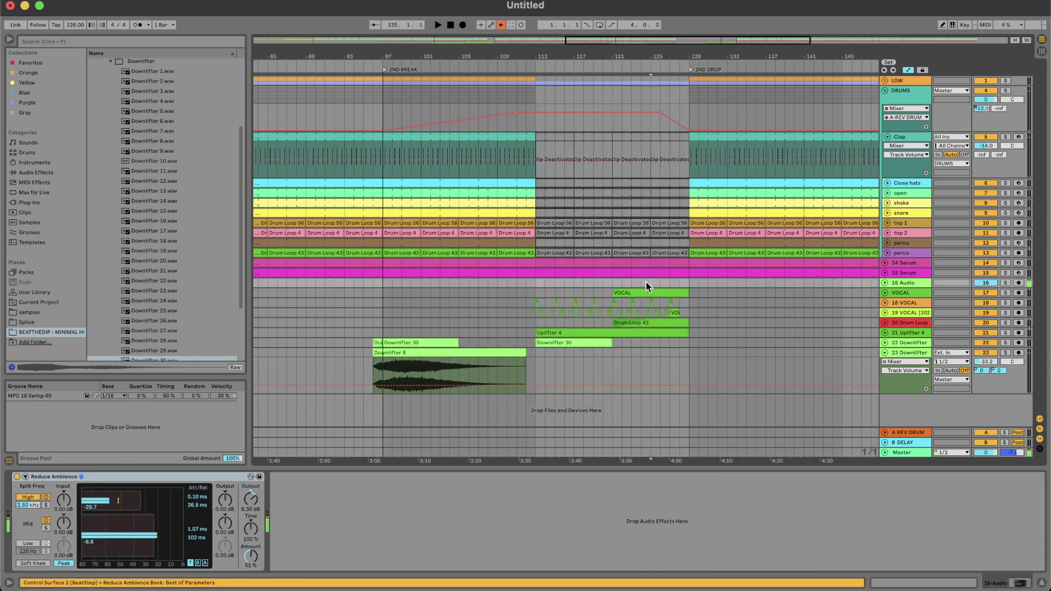
scroll(636, 288, right, 2)
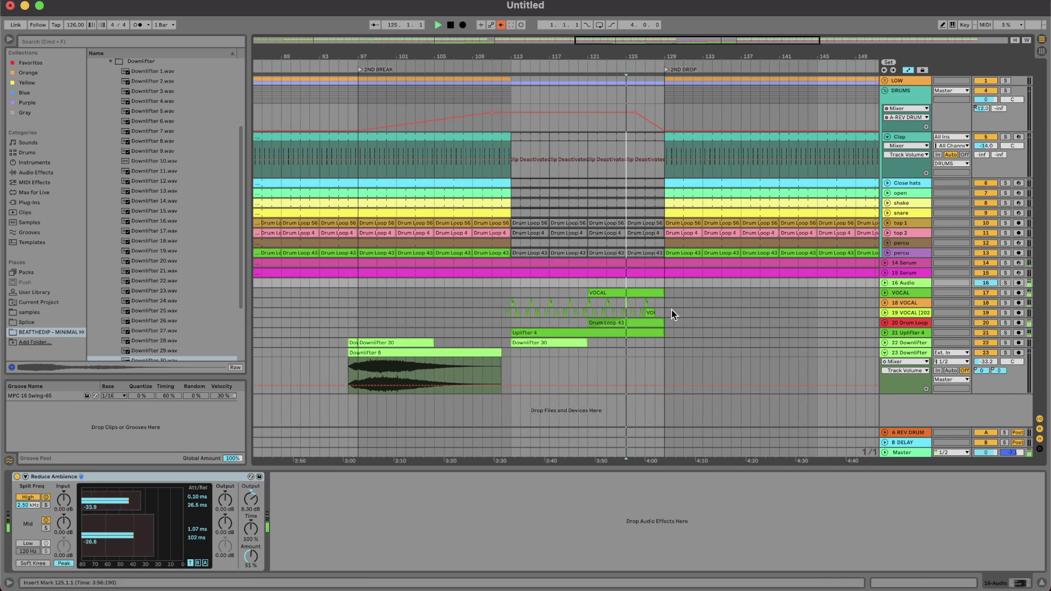
scroll(706, 310, down, 5)
scroll(723, 201, down, 3)
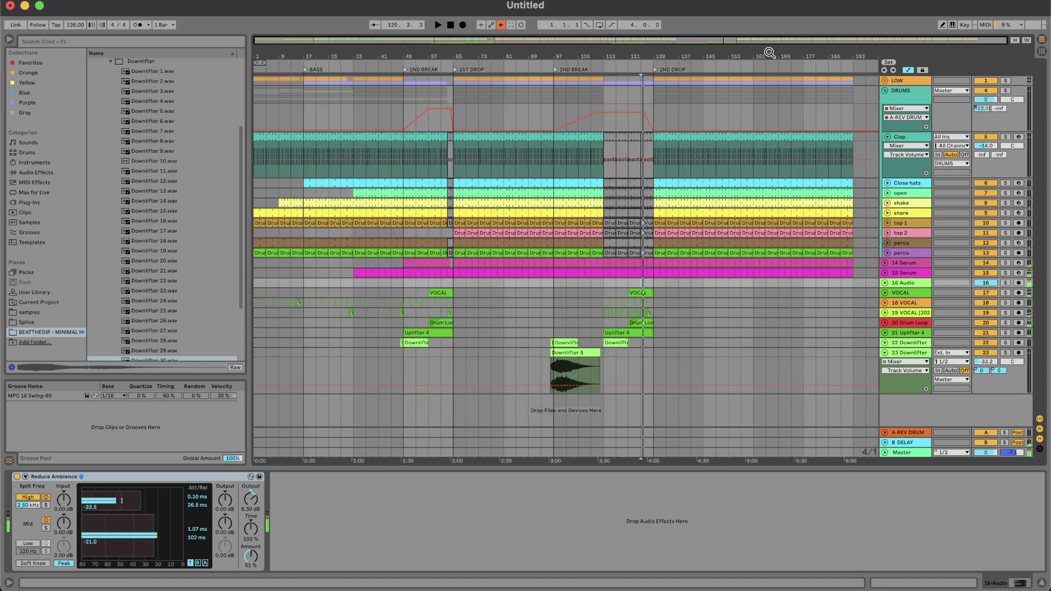
Add a locator at bar 161 and name it "Outro".
right_click(752, 61)
click(767, 92)
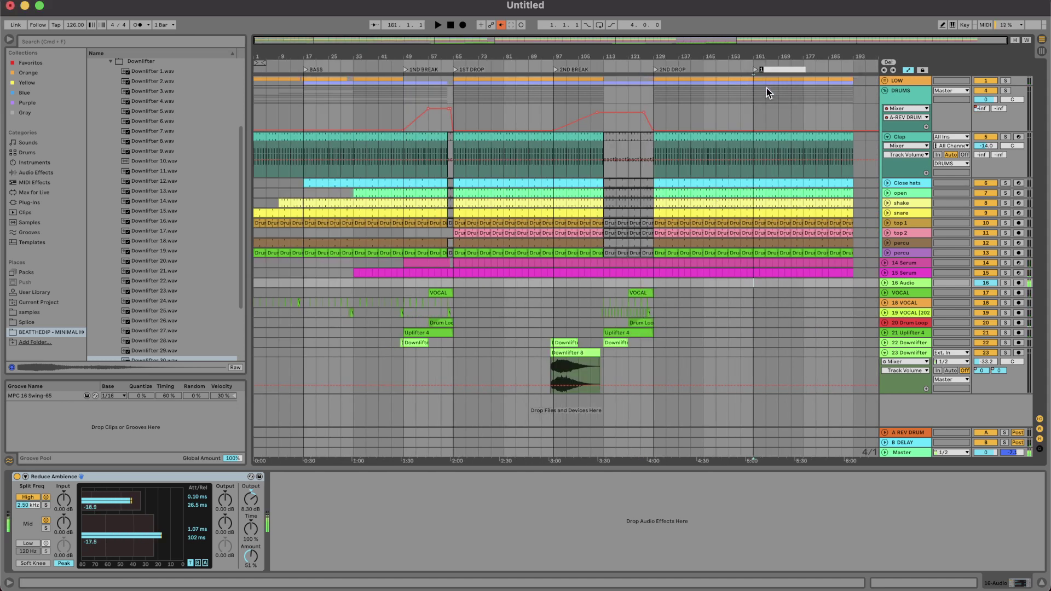
click(754, 69)
key(super+r)
text(Outrp)
key(Return)
key(super+r)
key(Return)
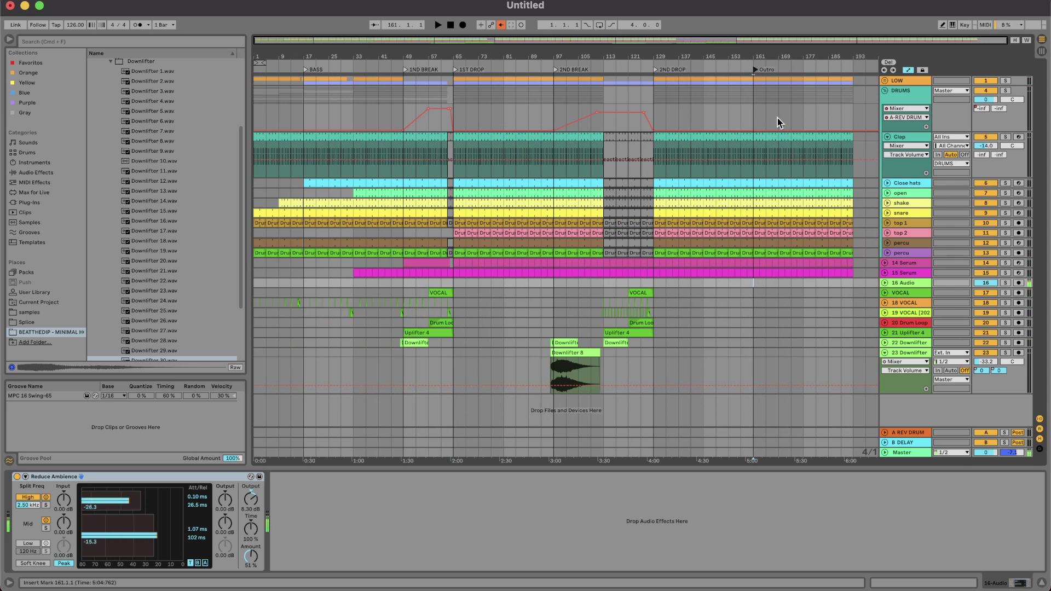
Unfold the LOW group, remove the kick from bars 159 to 161, and delete the open hats from bar 161 to 193.
click(881, 83)
scroll(756, 137, up, 3)
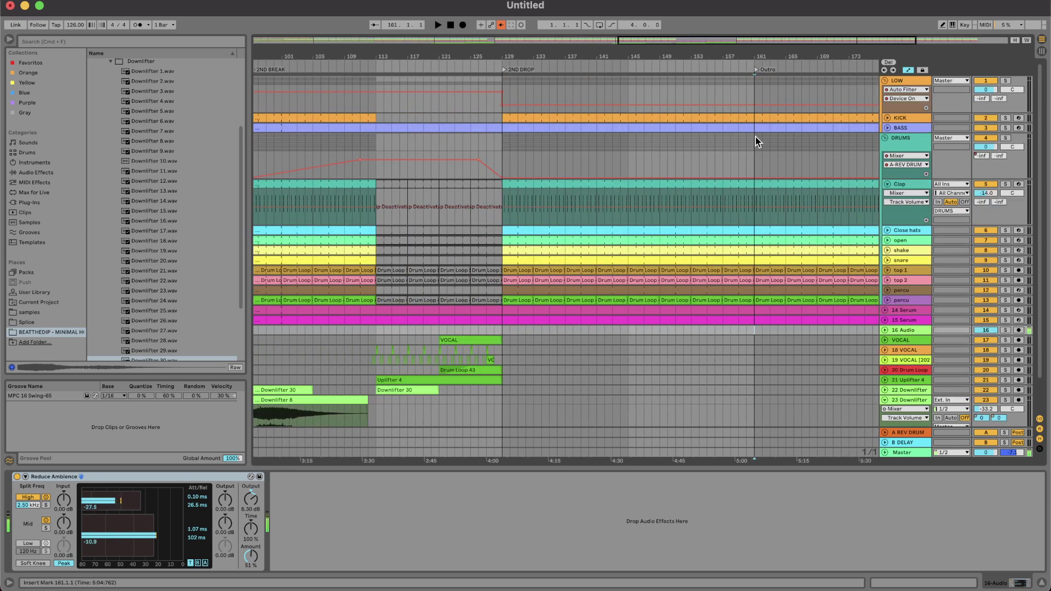
click(743, 118)
key(w)
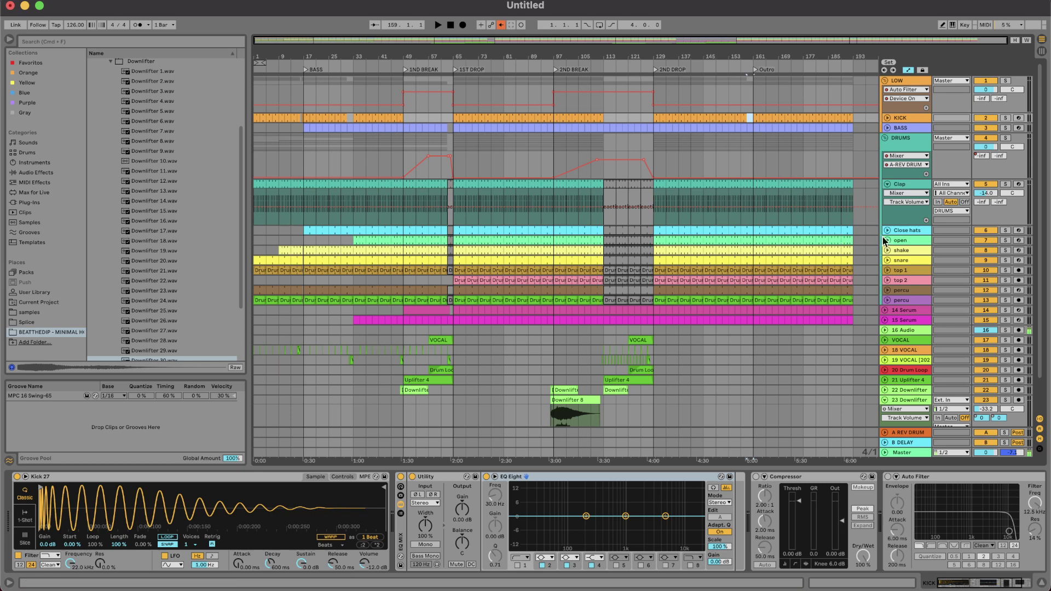
drag(855, 240, 754, 239)
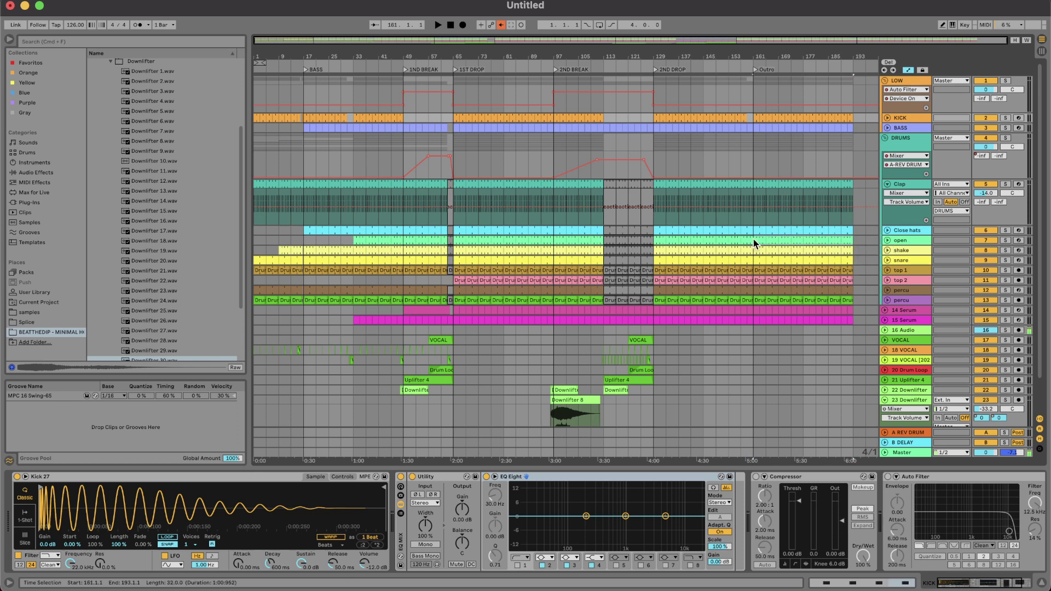
key(Delete)
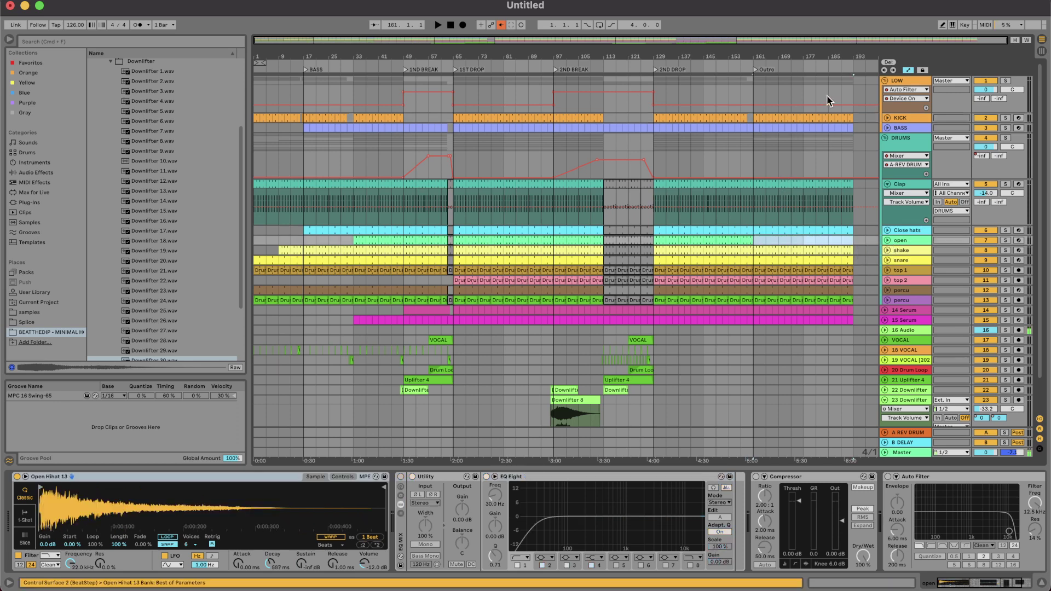
Automate the LOW group's Auto Filter to switch on at bar 177 and sweep its frequency upward from there to bar 193.
click(803, 104)
drag(803, 103, 803, 91)
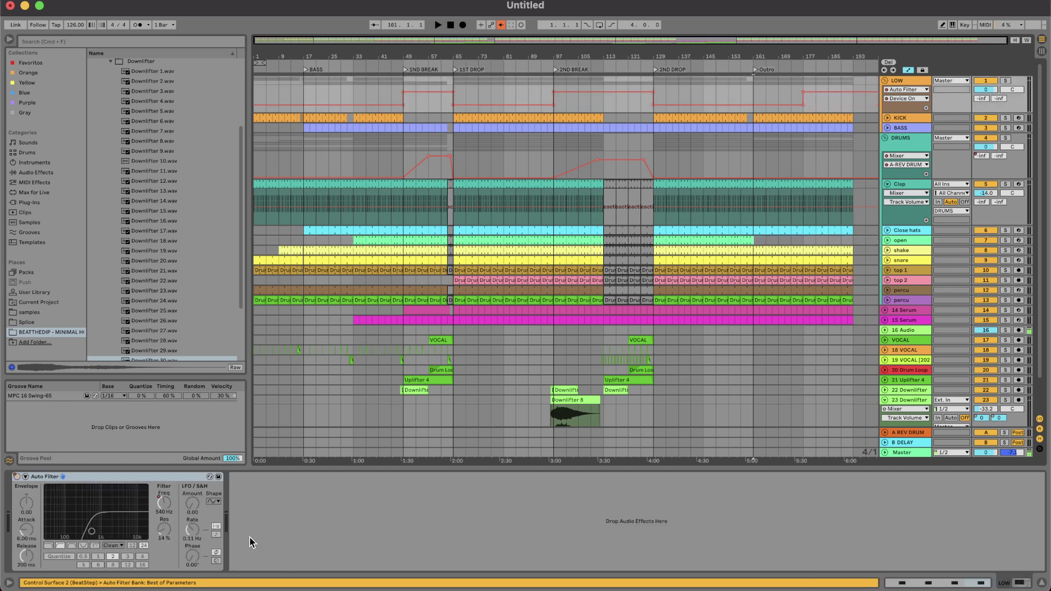
click(162, 511)
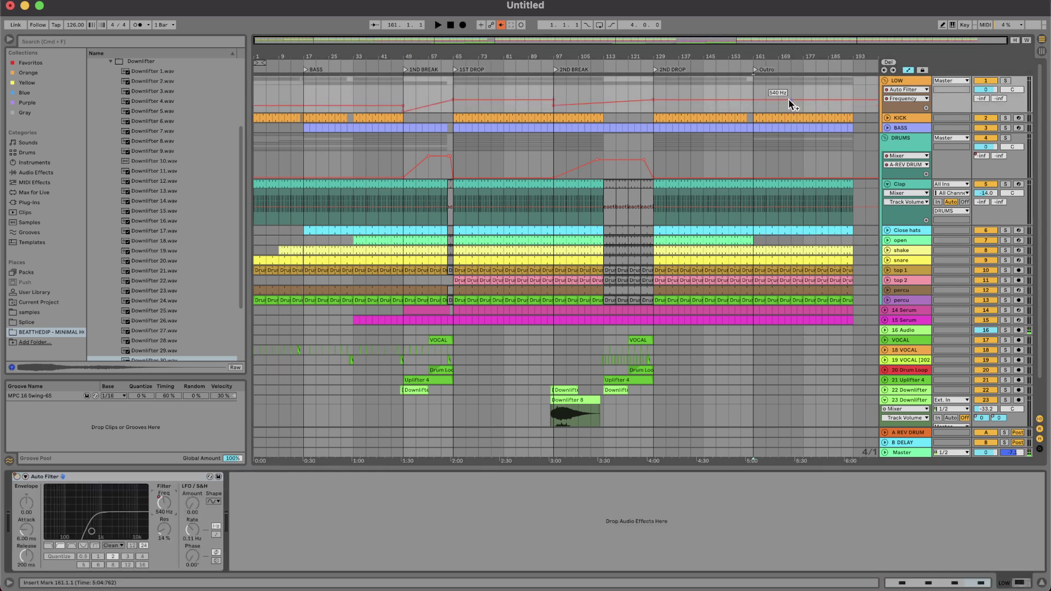
drag(806, 100, 853, 100)
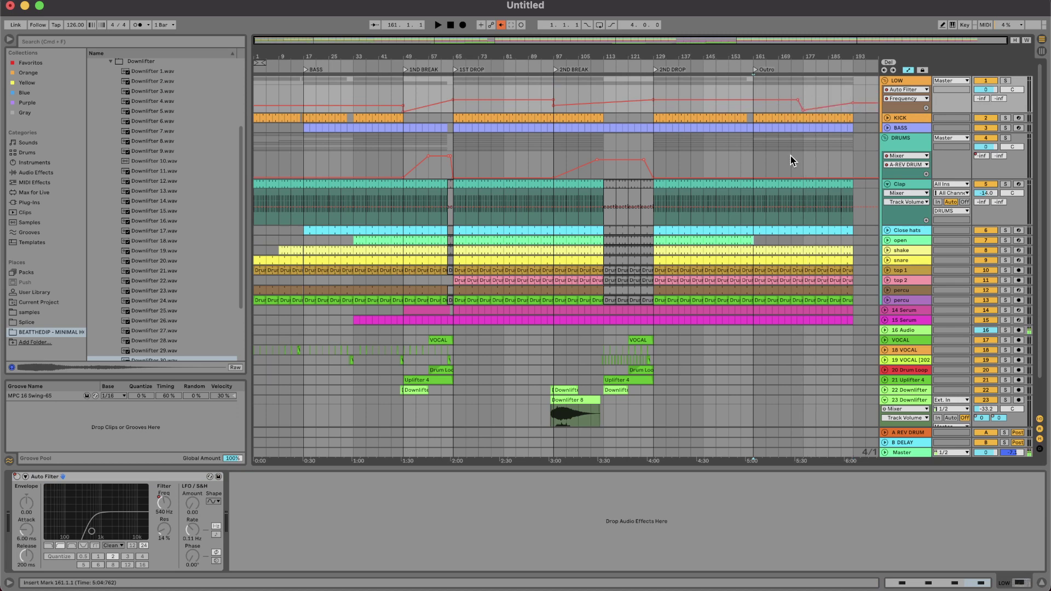
Play the outro from bar 173 and shift the start of the LOW filter's frequency drop slightly closer to bar 177.
click(792, 146)
key(space)
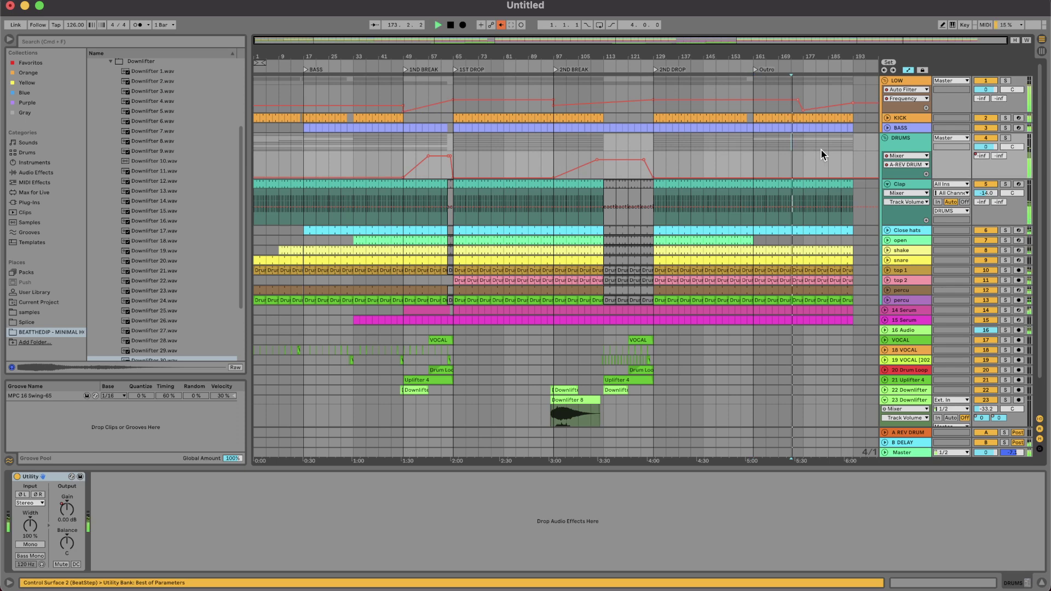
scroll(825, 141, up, 5)
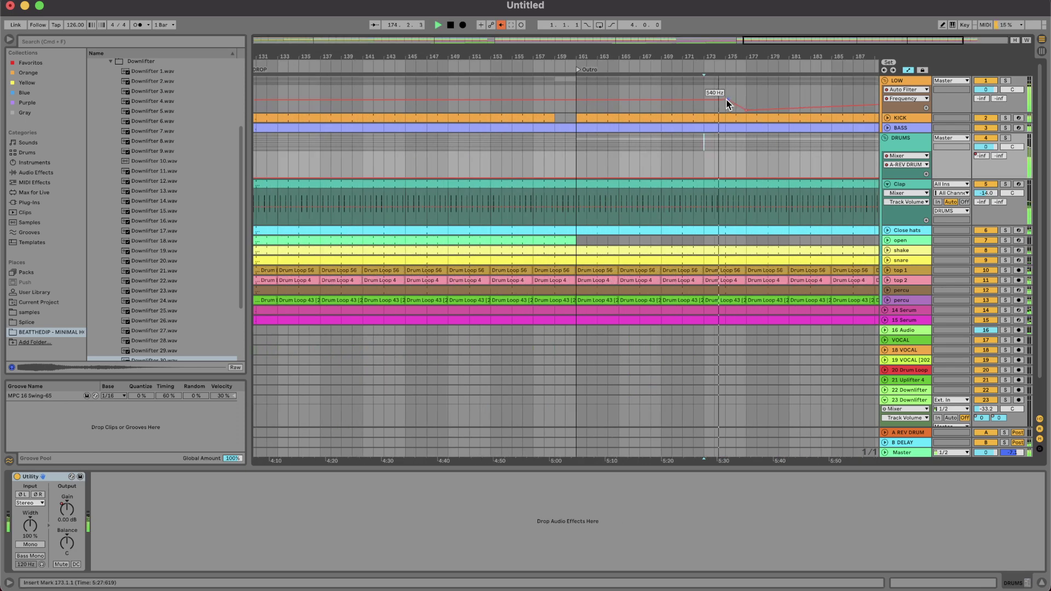
drag(727, 99, 735, 100)
scroll(735, 98, down, 5)
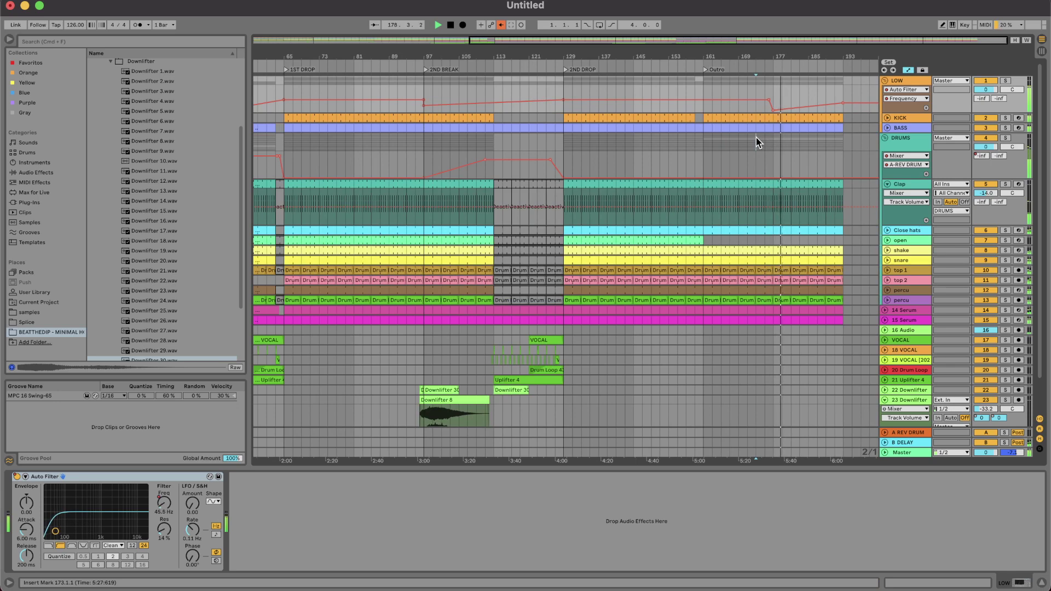
scroll(691, 140, down, 3)
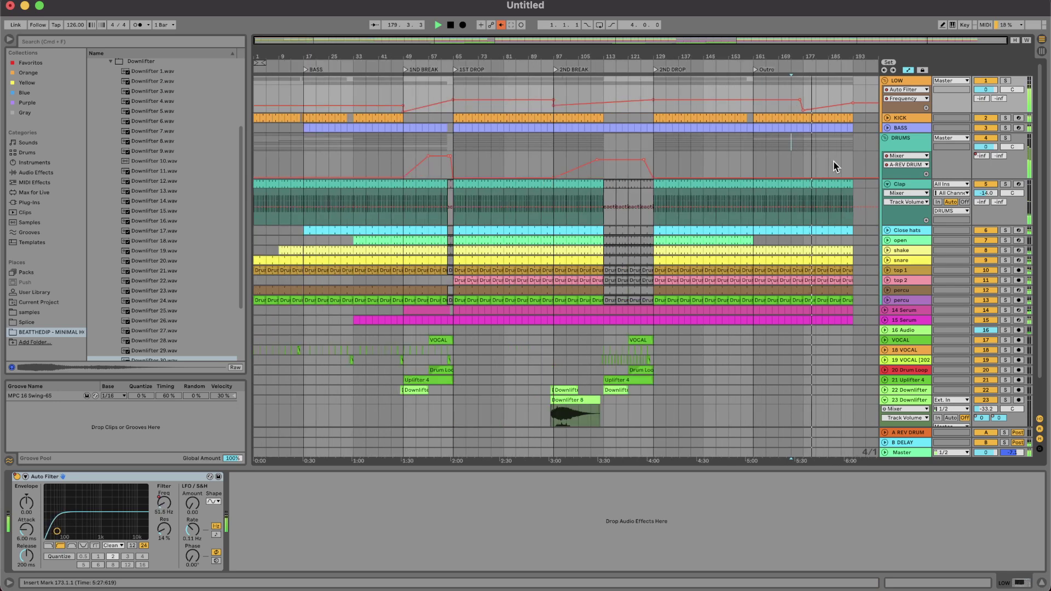
Fade the DRUMS group's Utility gain from 0 dB at about bar 185 to about -23.4 dB at bar 193, and fold the group.
scroll(838, 197, up, 6)
scroll(852, 259, right, 2)
click(904, 140)
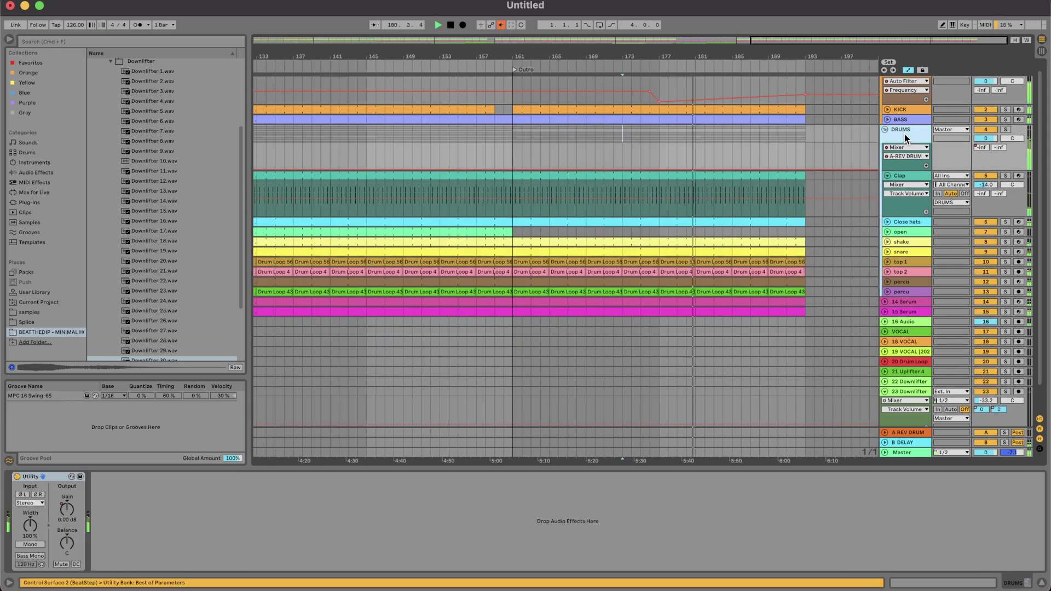
click(75, 508)
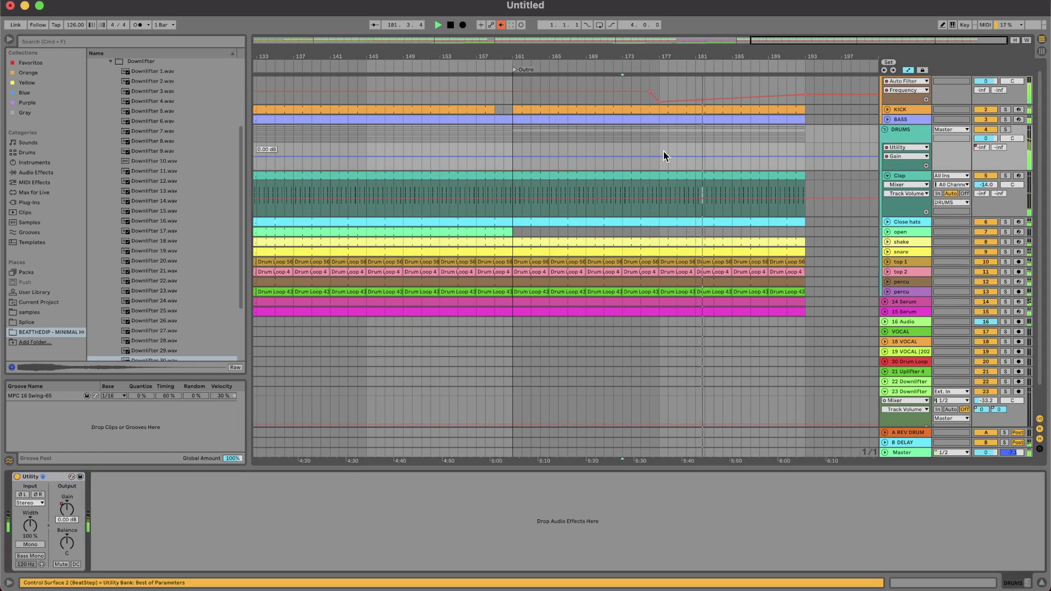
click(727, 156)
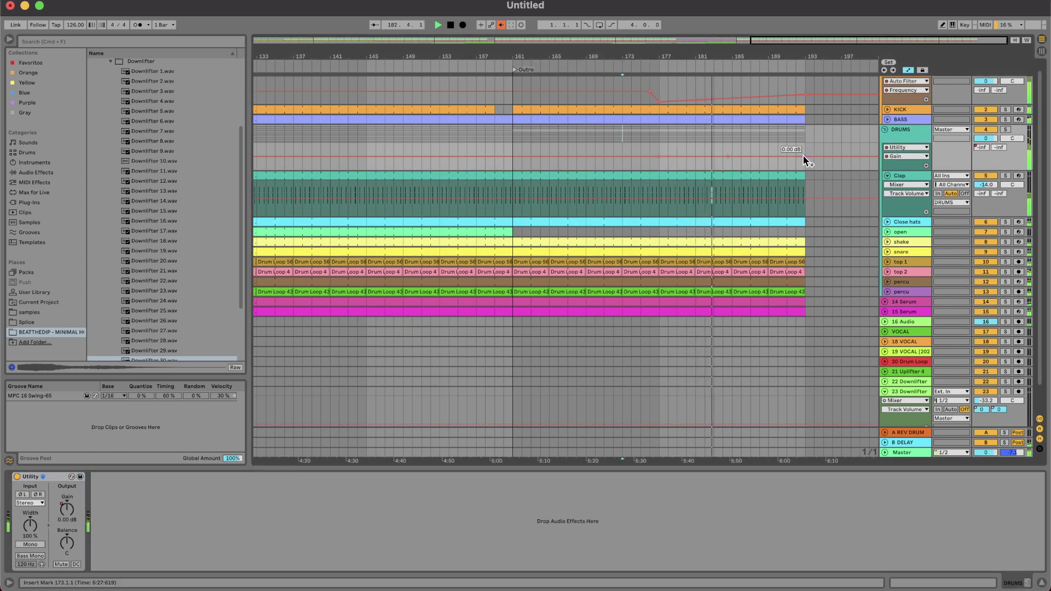
drag(804, 156, 805, 166)
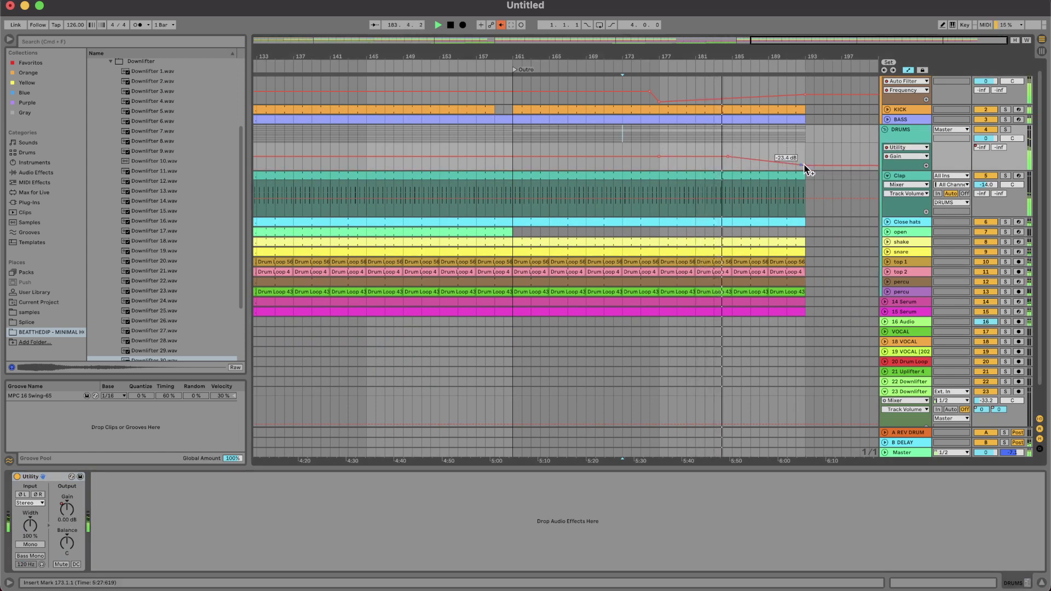
key(w)
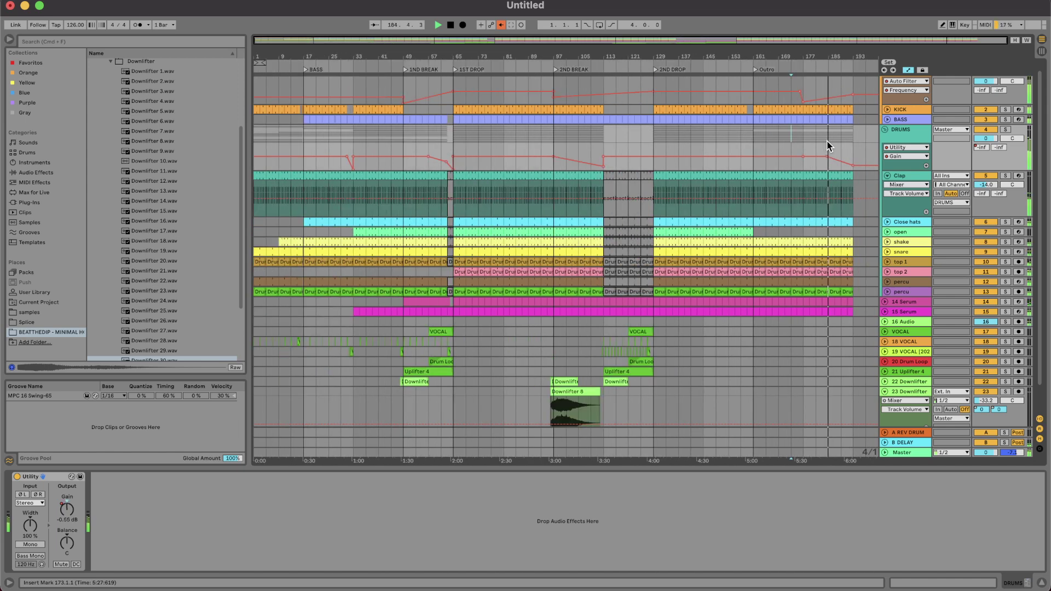
click(886, 130)
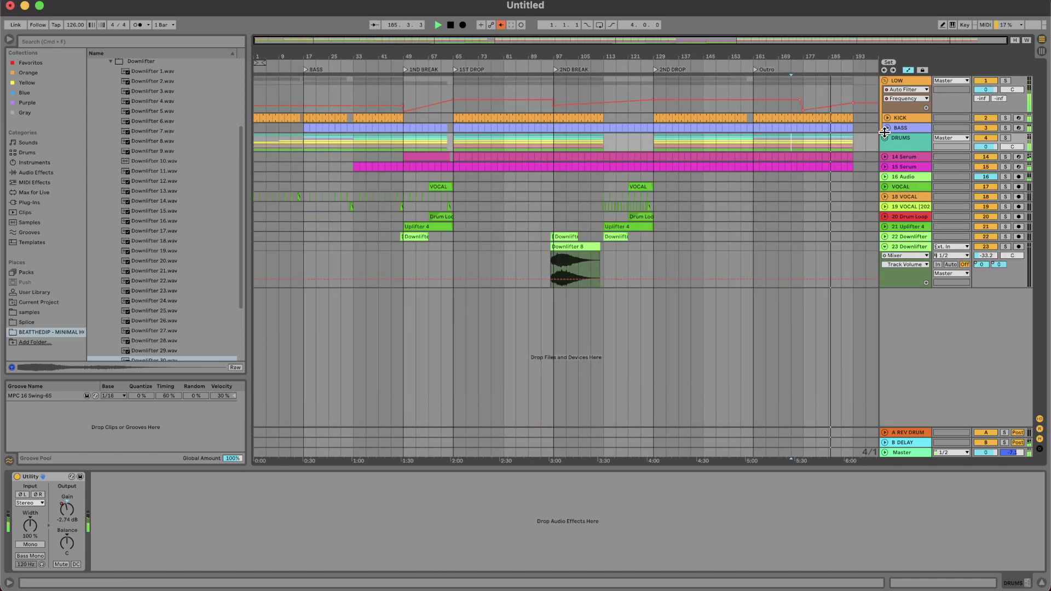
Fold the LOW group, and unfold the DRUMS group and the 14 Serum track to show their automation.
click(885, 81)
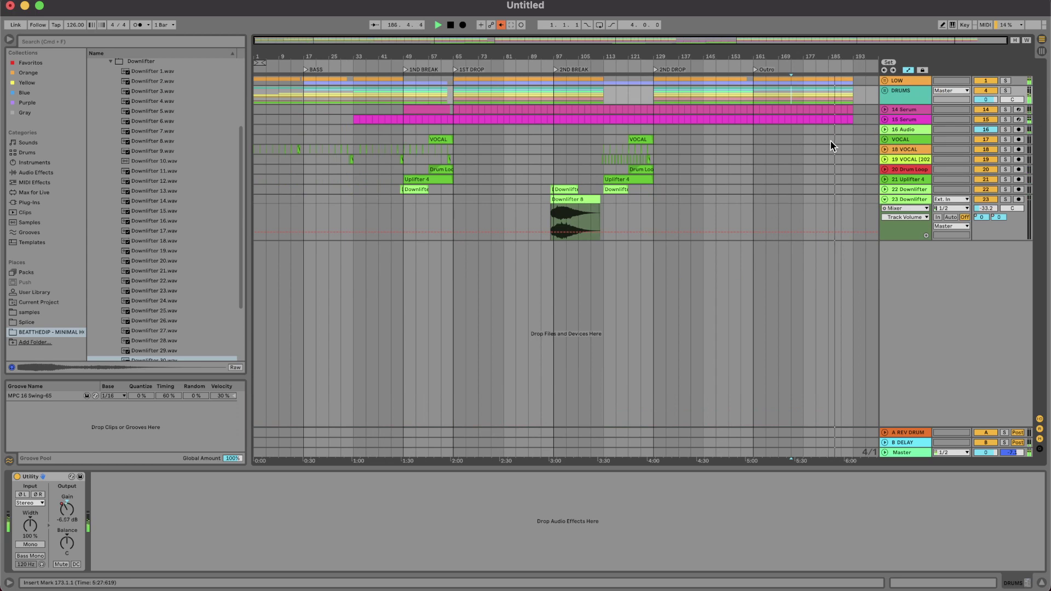
click(885, 91)
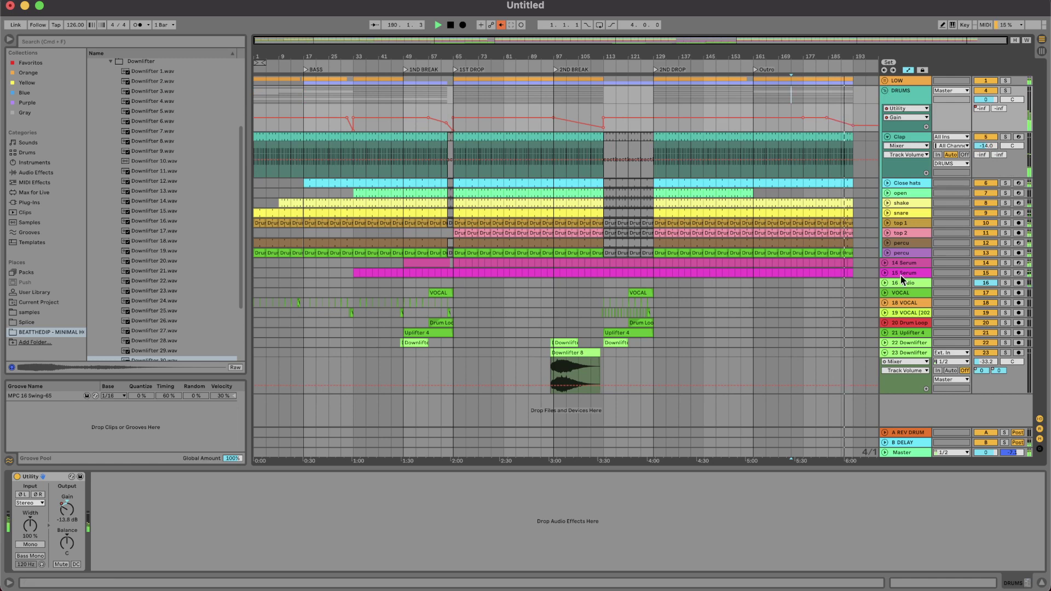
click(885, 264)
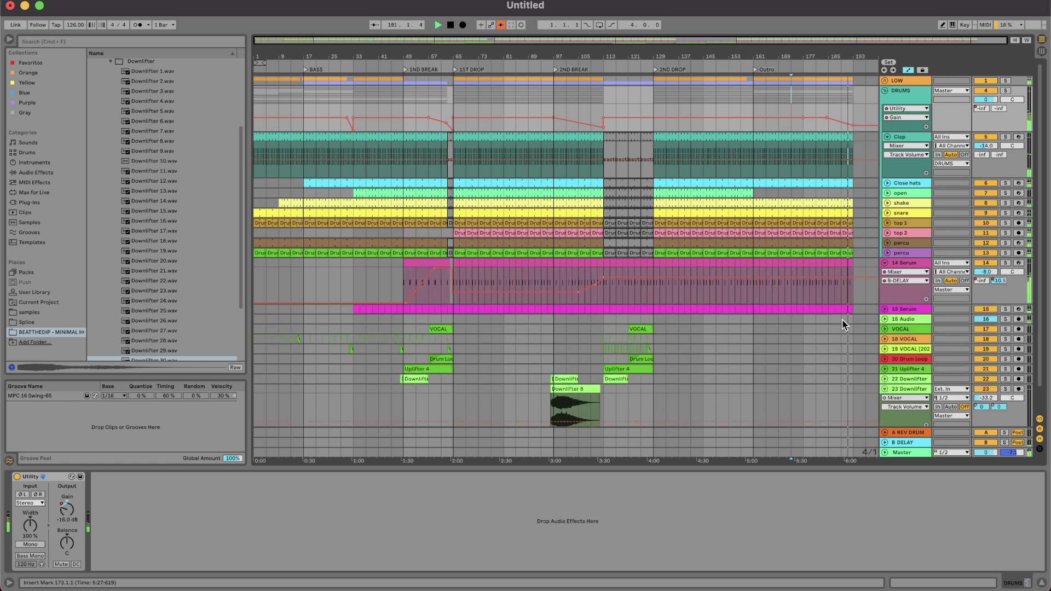
click(652, 277)
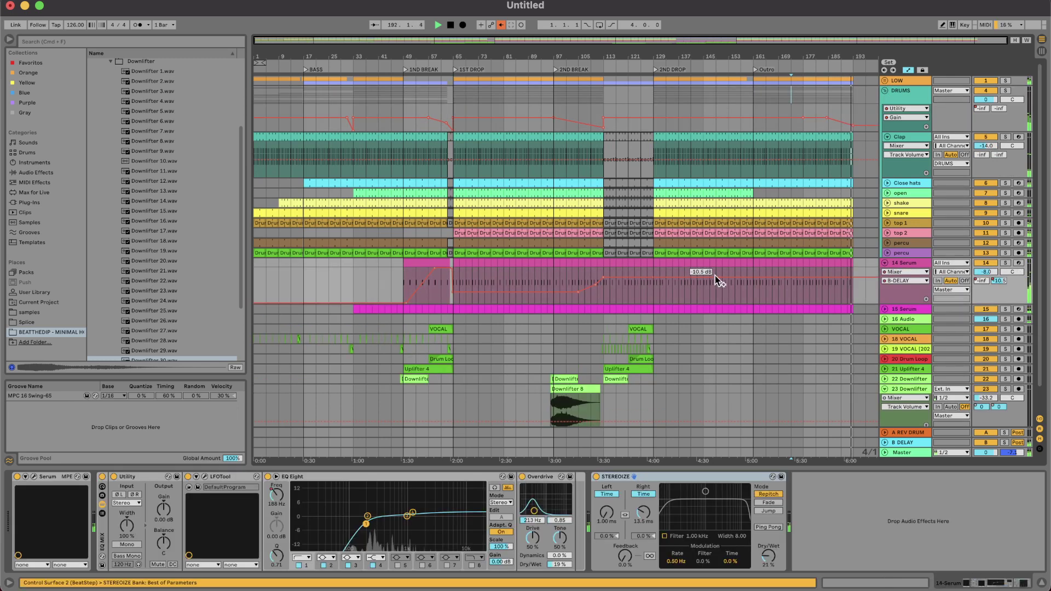
Play from bar 125 and trim the 14 Serum clip to end at about 127.4, leaving a gap before the second drop at bar 129.
click(639, 296)
key(space)
key(space)
scroll(672, 290, up, 5)
scroll(657, 293, up, 3)
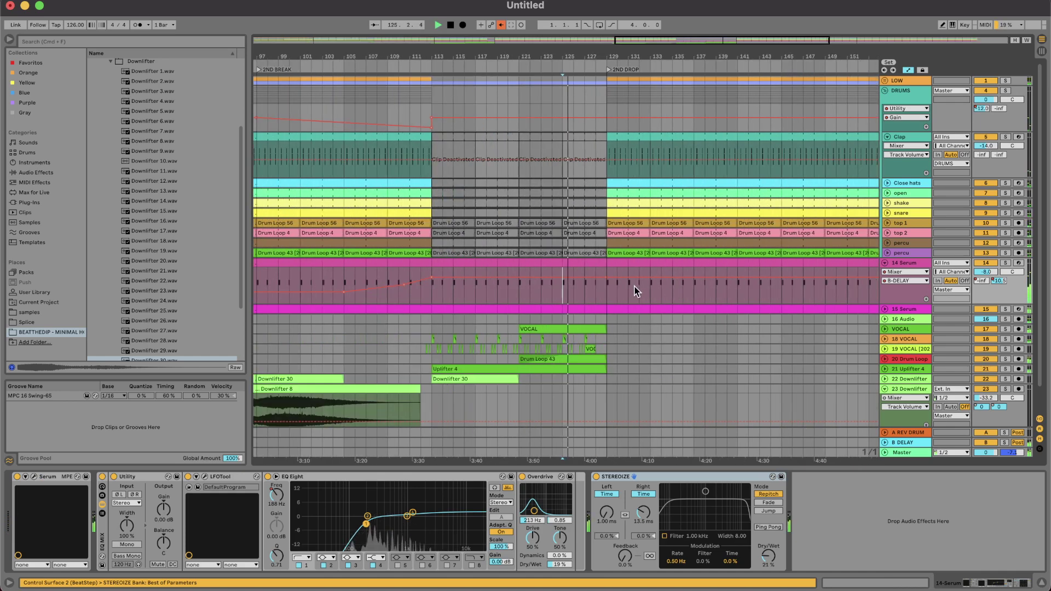
scroll(635, 285, down, 5)
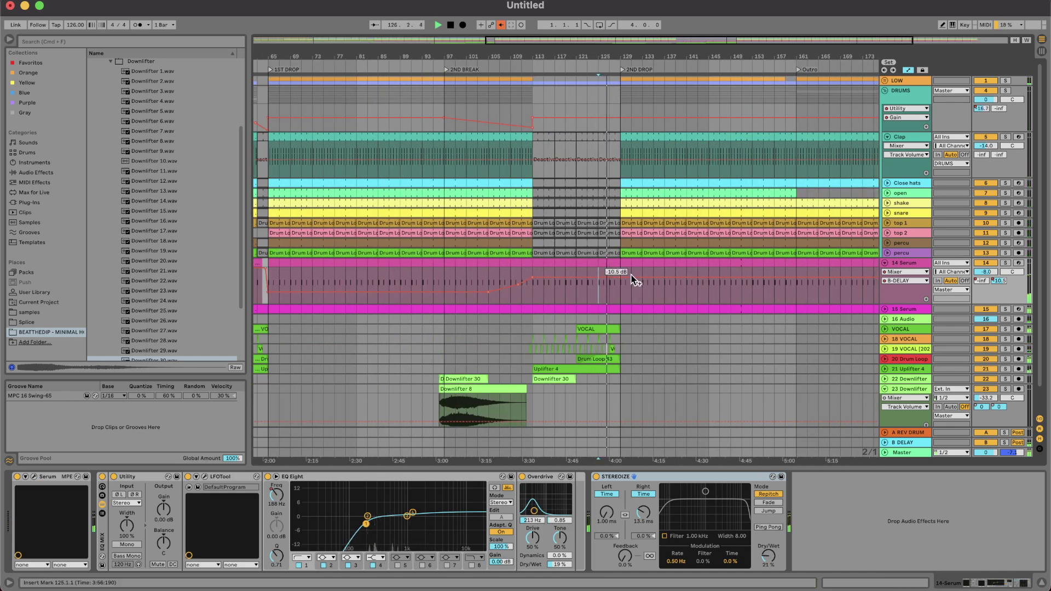
scroll(618, 272, up, 5)
click(616, 263)
drag(616, 263, 588, 263)
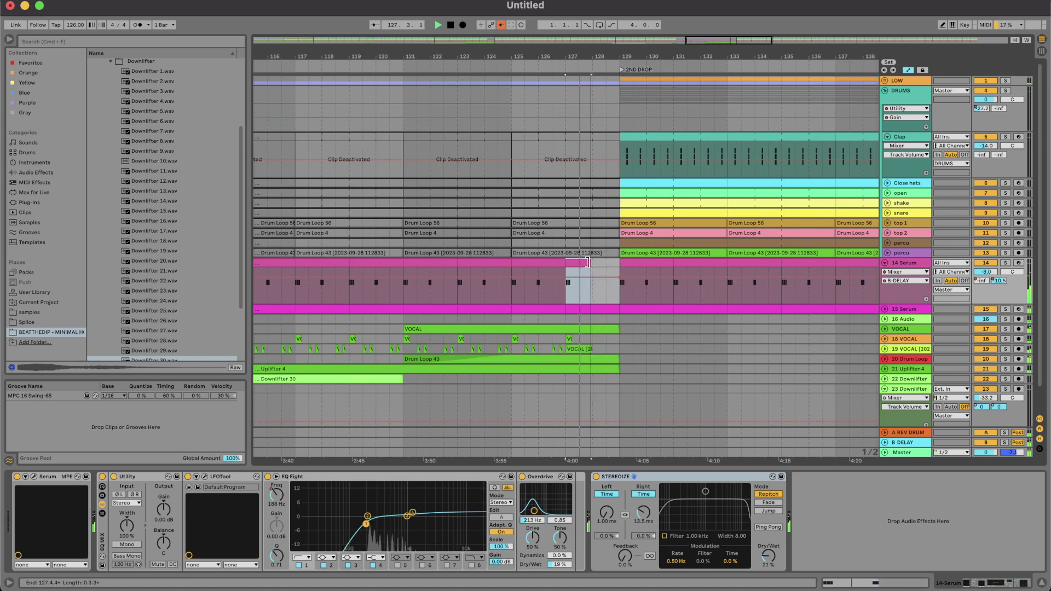
Listen to the second break from about bar 109 and again from bar 100.
scroll(588, 263, down, 4)
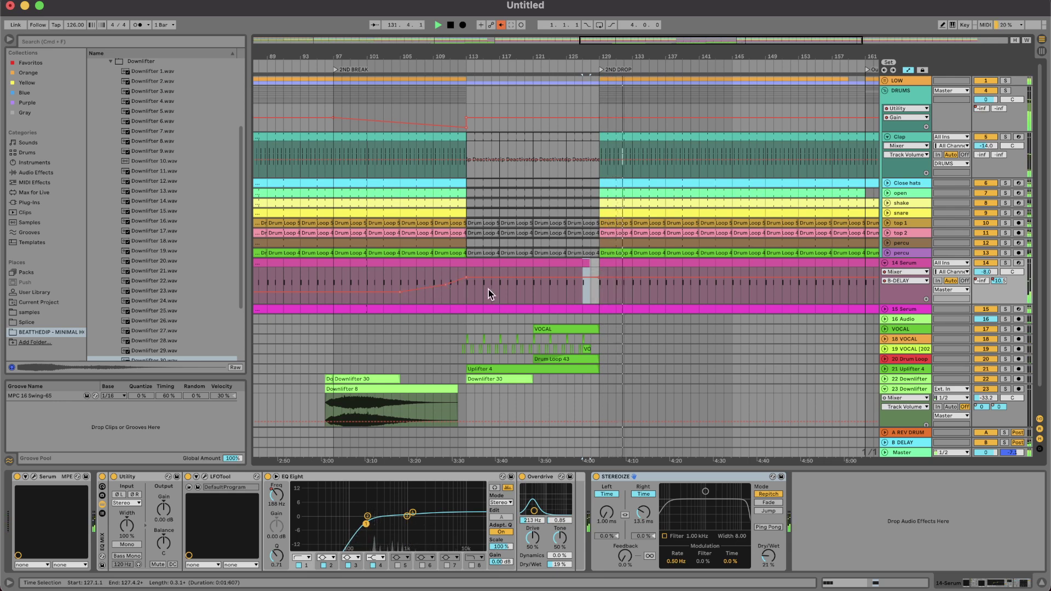
scroll(487, 292, down, 3)
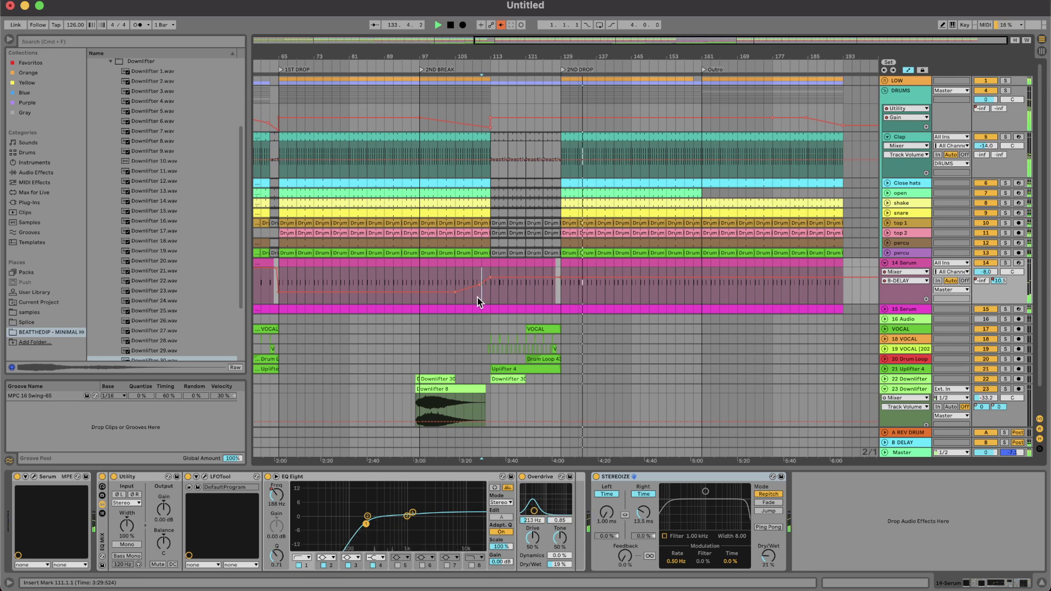
click(475, 297)
key(space)
key(space)
scroll(474, 299, up, 1)
click(495, 275)
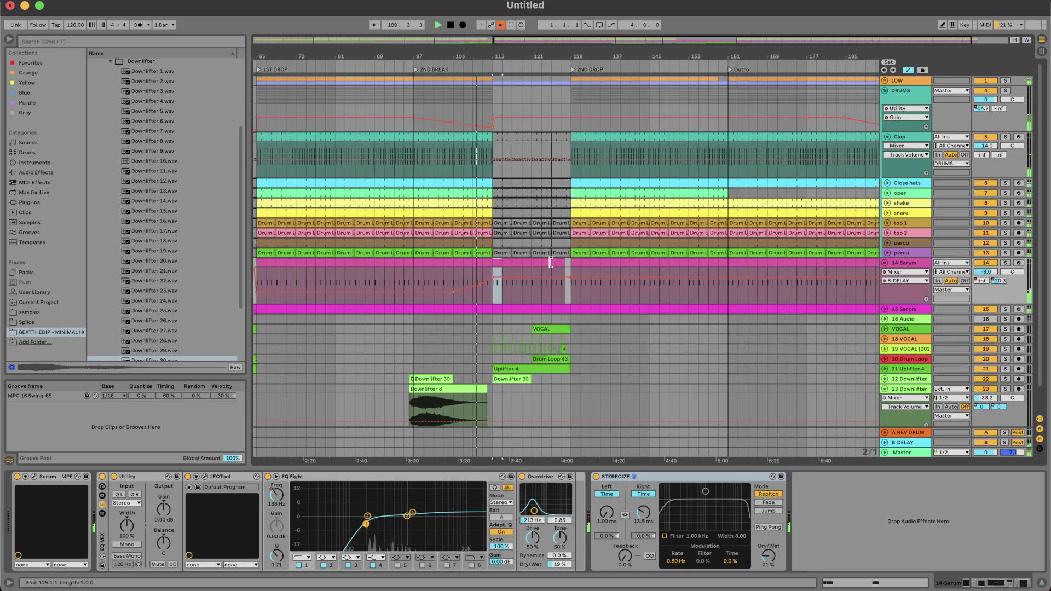
scroll(465, 277, up, 1)
scroll(399, 277, up, 3)
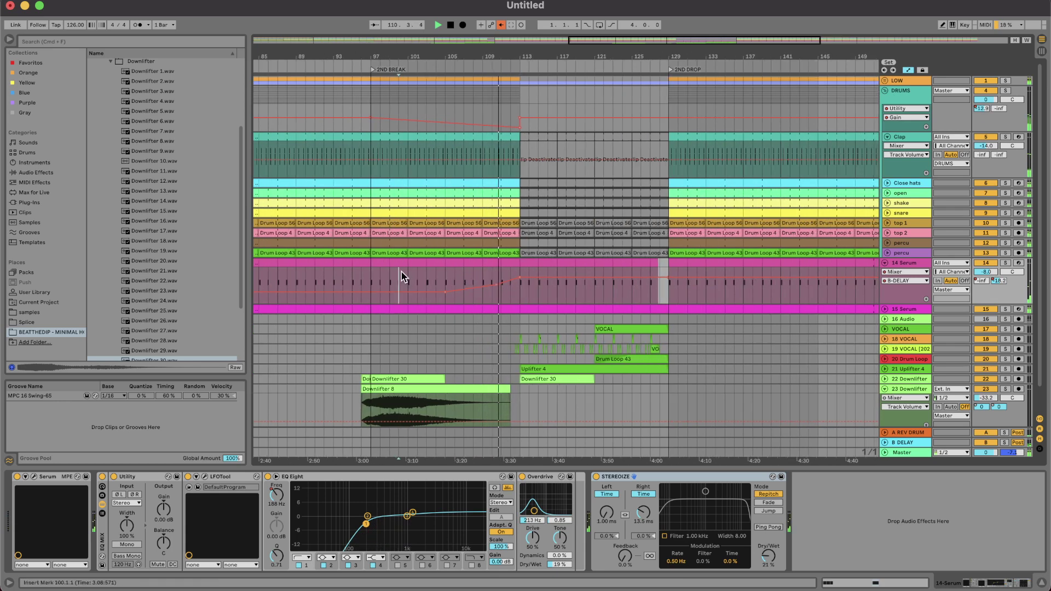
Automate the DRUMS group's B-DELAY send to rise from its minimum at about bar 100 to -12 dB at bar 113.
click(560, 118)
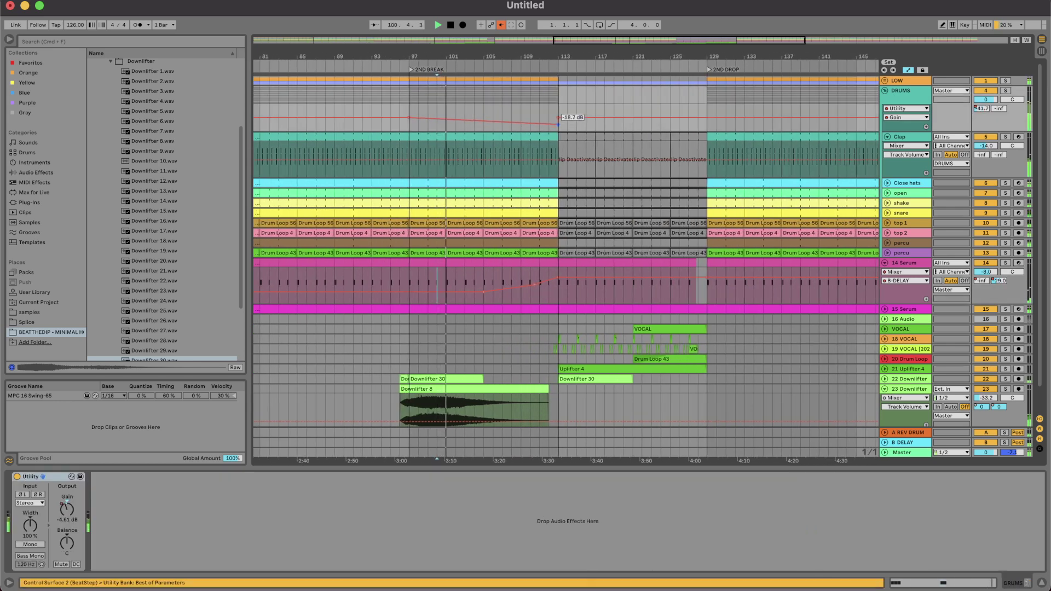
click(1001, 109)
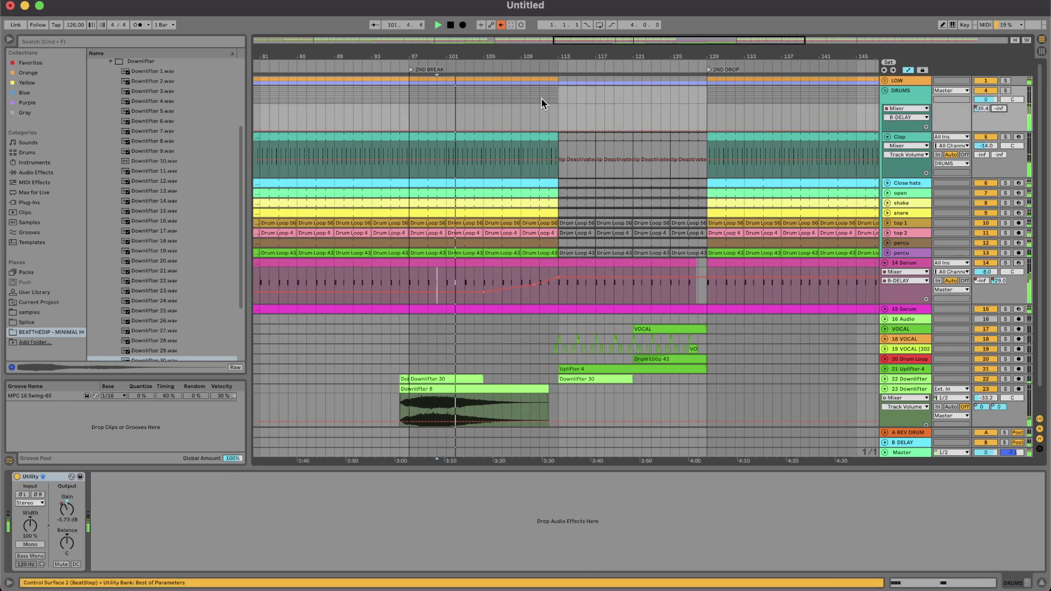
click(432, 131)
drag(449, 131, 557, 110)
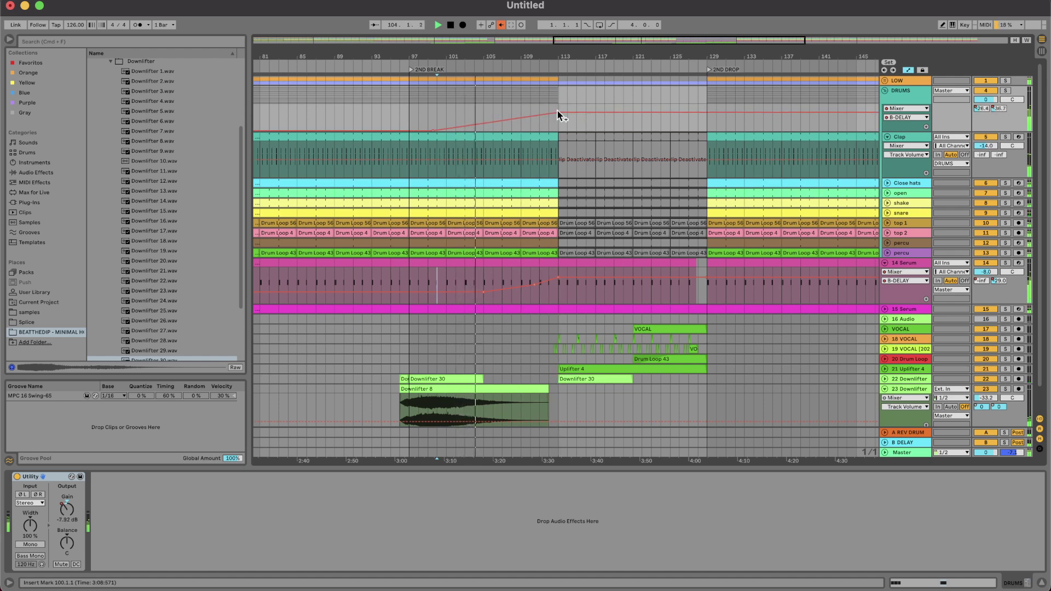
scroll(571, 265, down, 2)
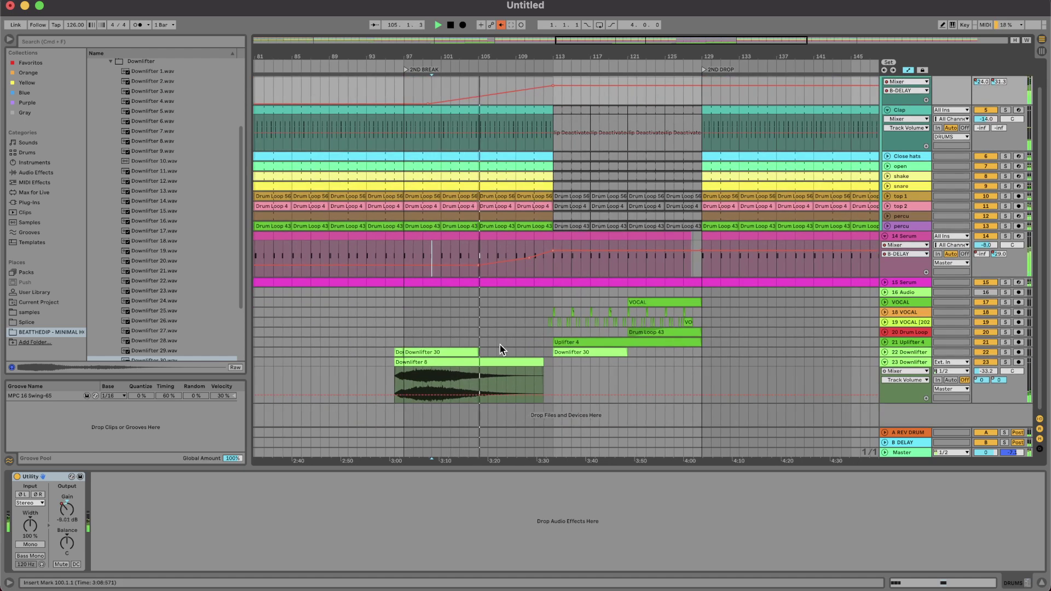
key(w)
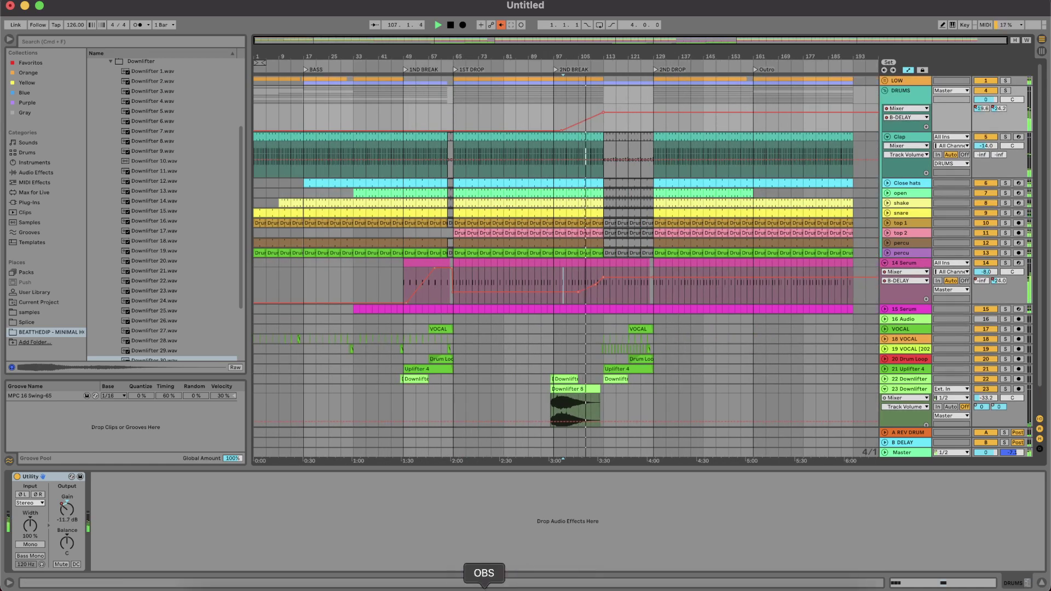
click(484, 588)
click(721, 556)
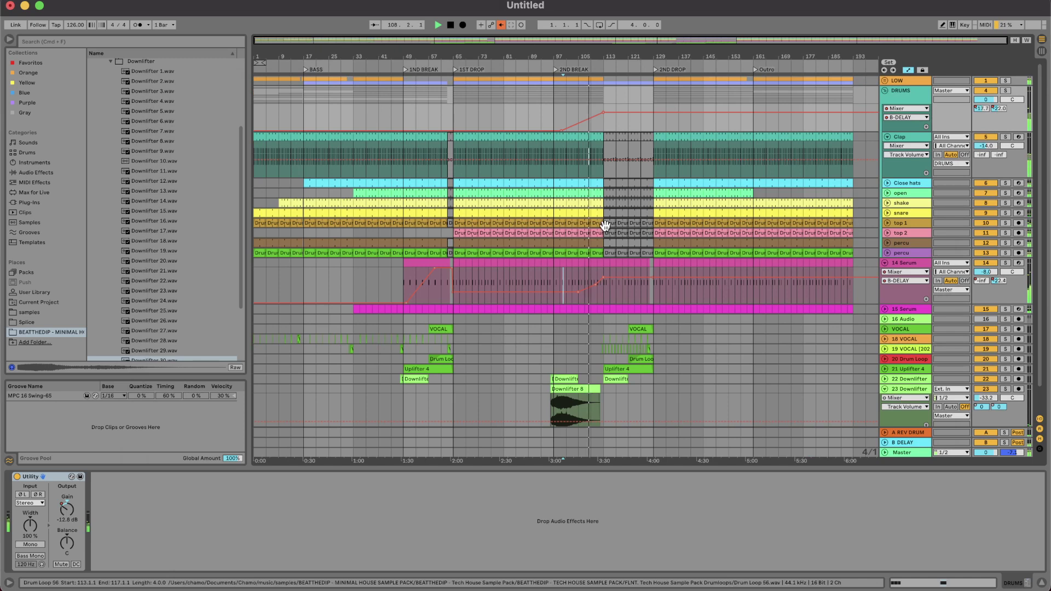
Fold the DRUMS group and the 14 Serum and 23 Downlifter tracks, and return the stopped playback to bar 1.
click(885, 90)
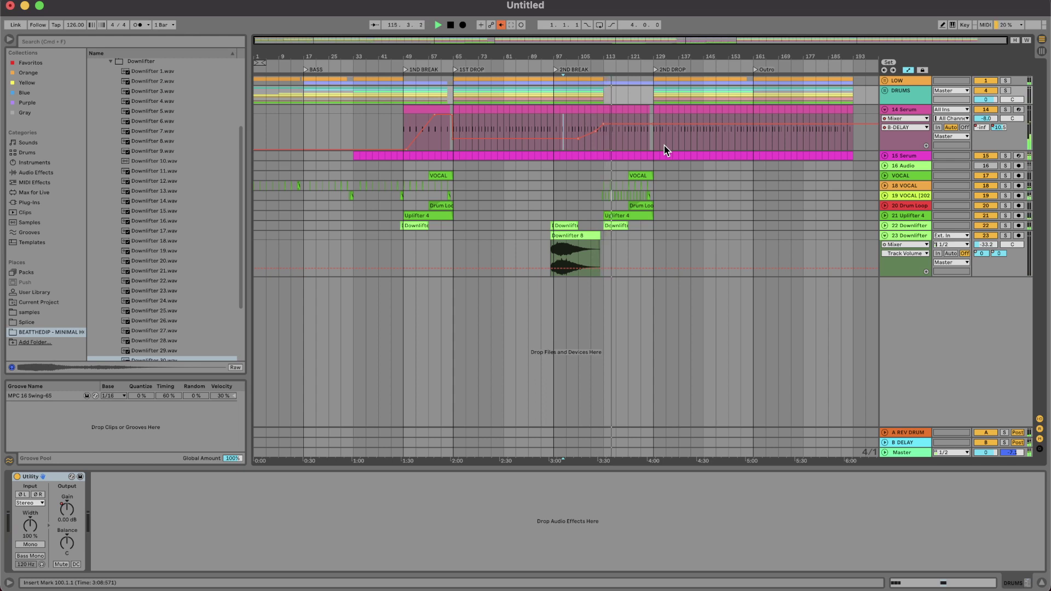
click(885, 109)
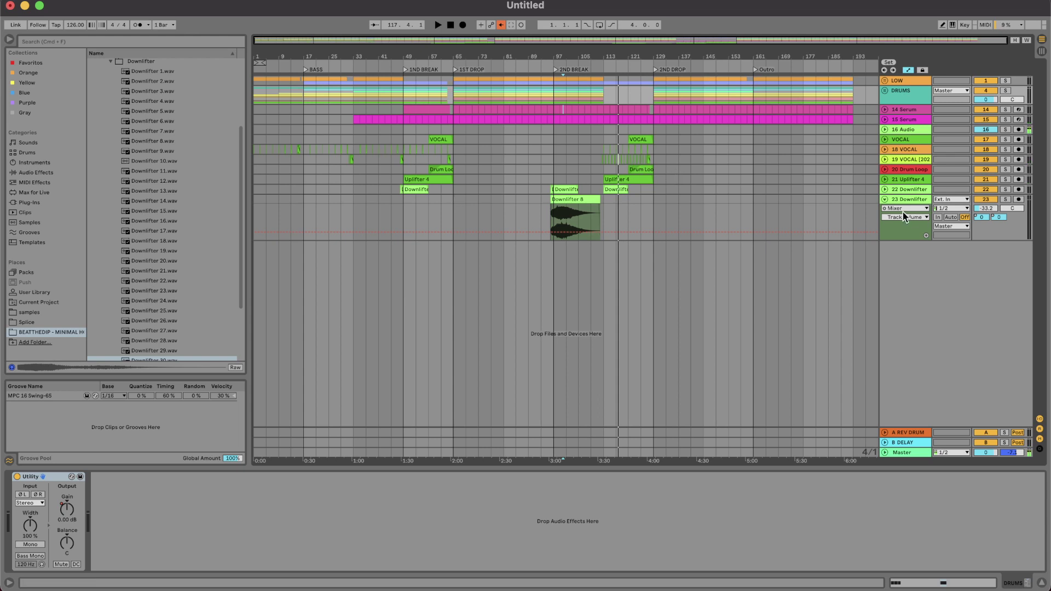
click(884, 199)
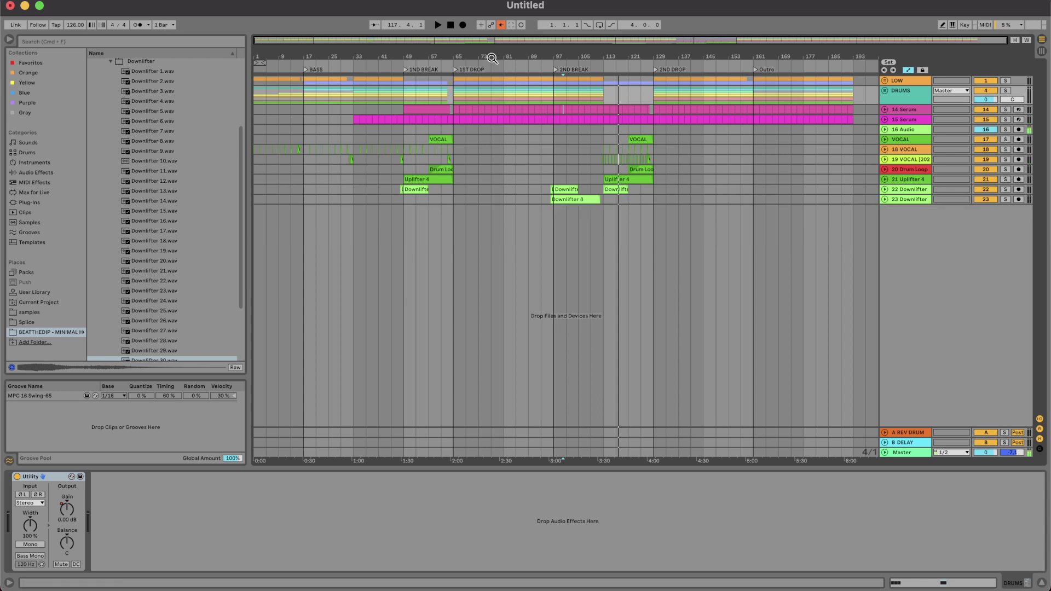
double_click(449, 26)
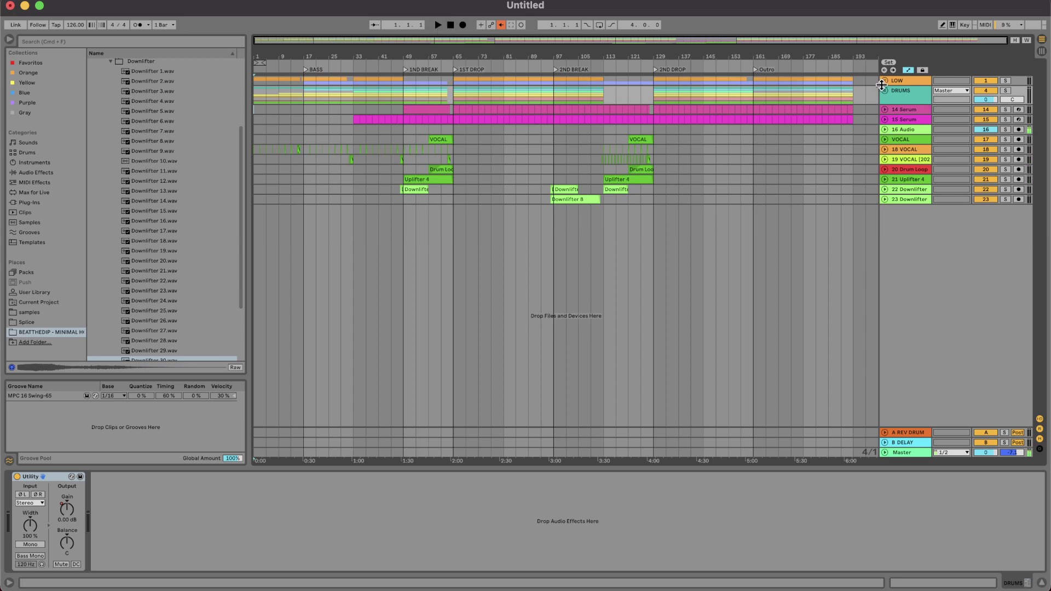
Unfold the DRUMS group and briefly open the LOW group to review its automation.
click(886, 90)
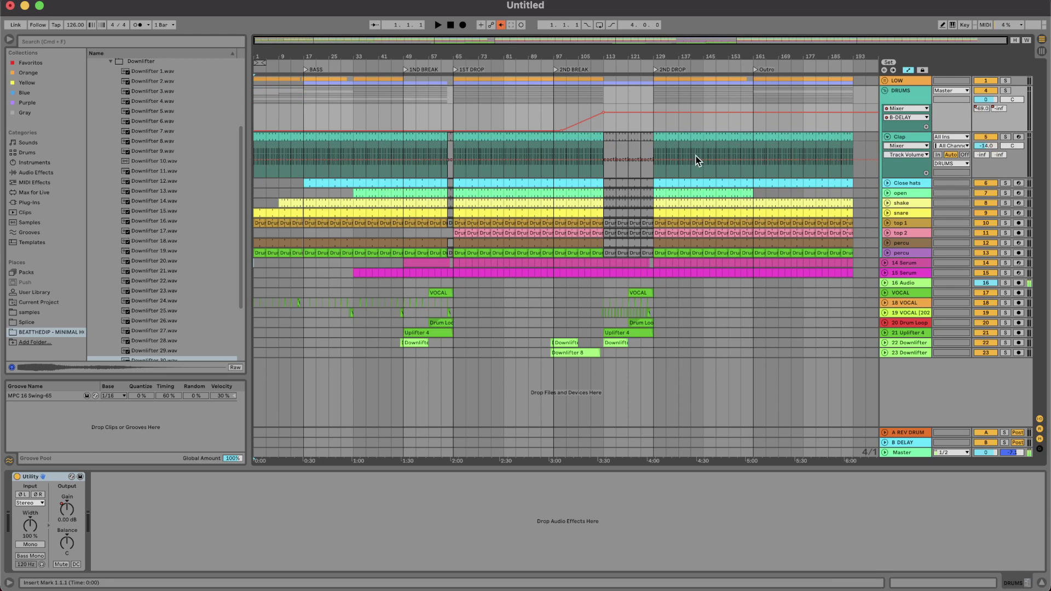
click(885, 81)
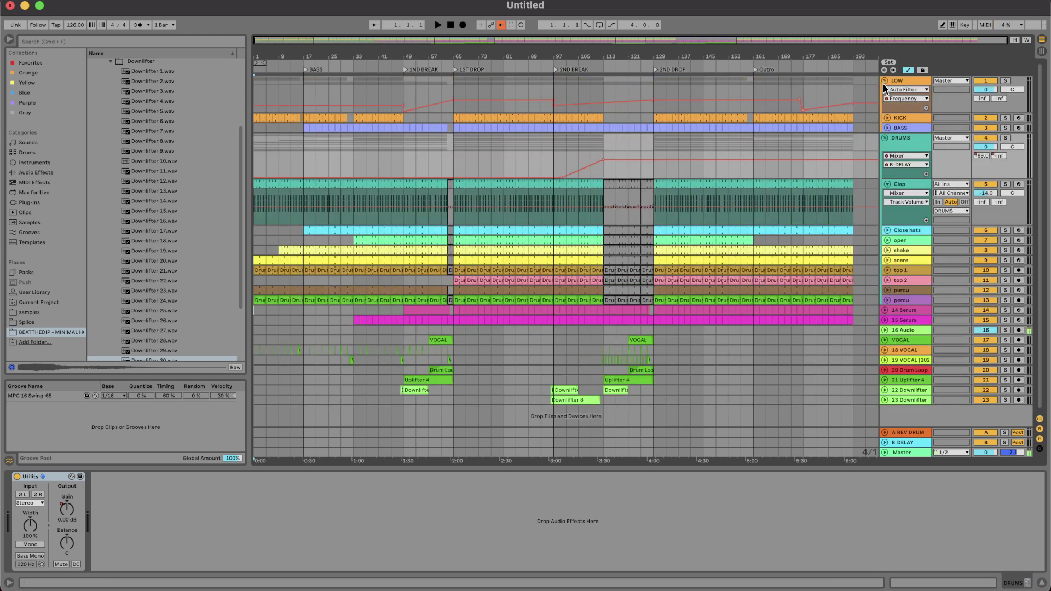
click(885, 81)
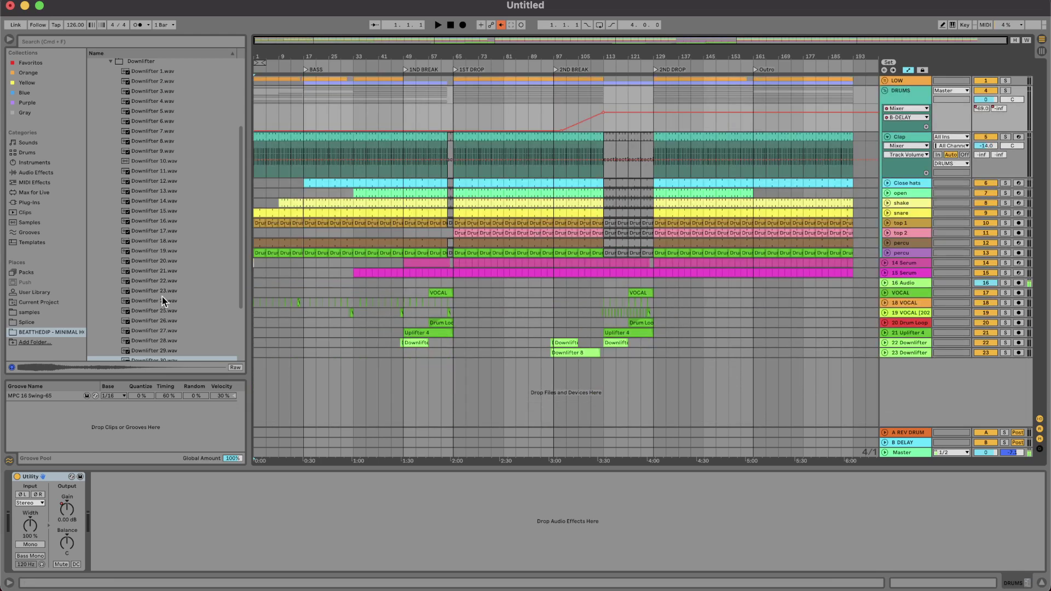
Collapse the Downlifter and FX Sounds folders and the BEATTHEDIP - Tech House Sample Pack folder in the browser.
click(44, 332)
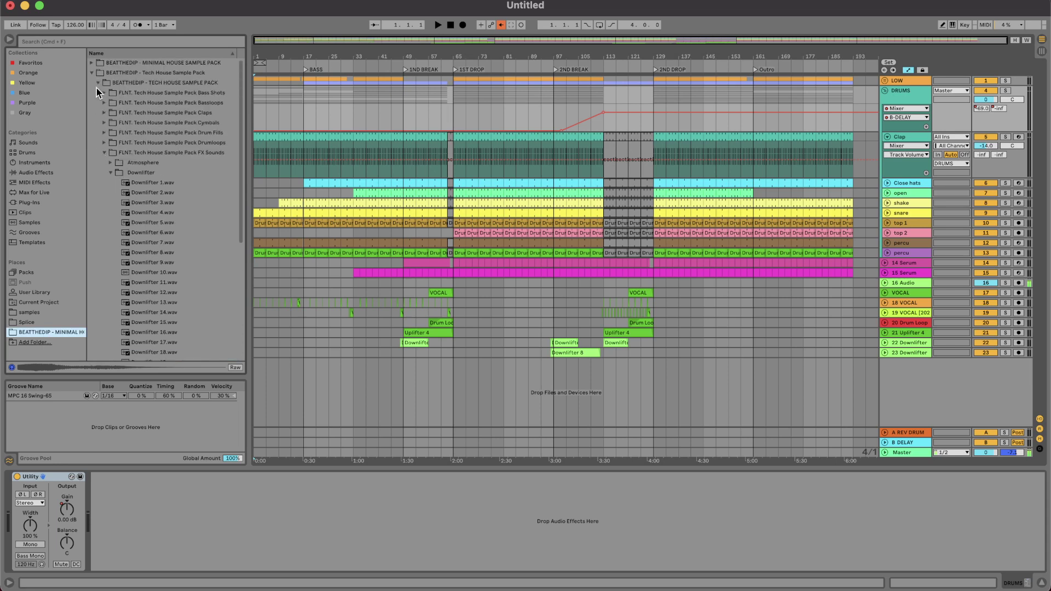
click(92, 73)
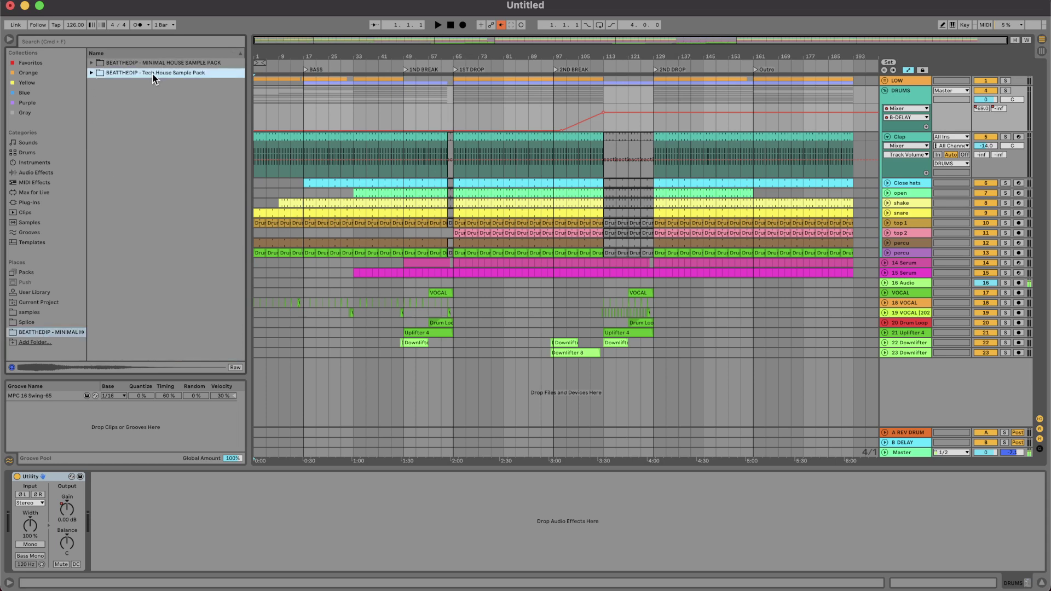
click(92, 73)
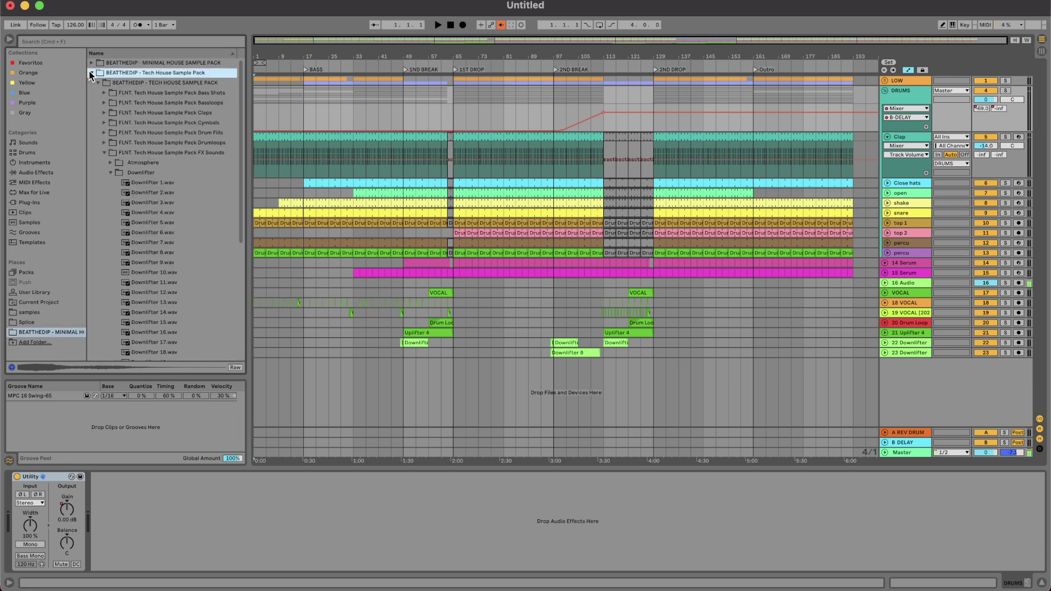
click(110, 174)
click(105, 153)
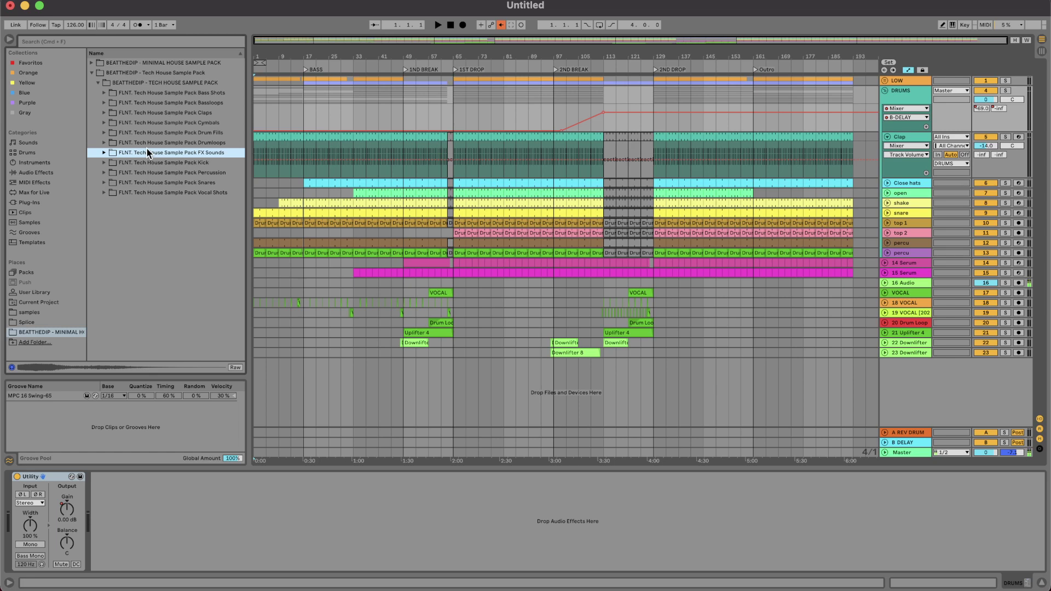
click(103, 142)
click(104, 143)
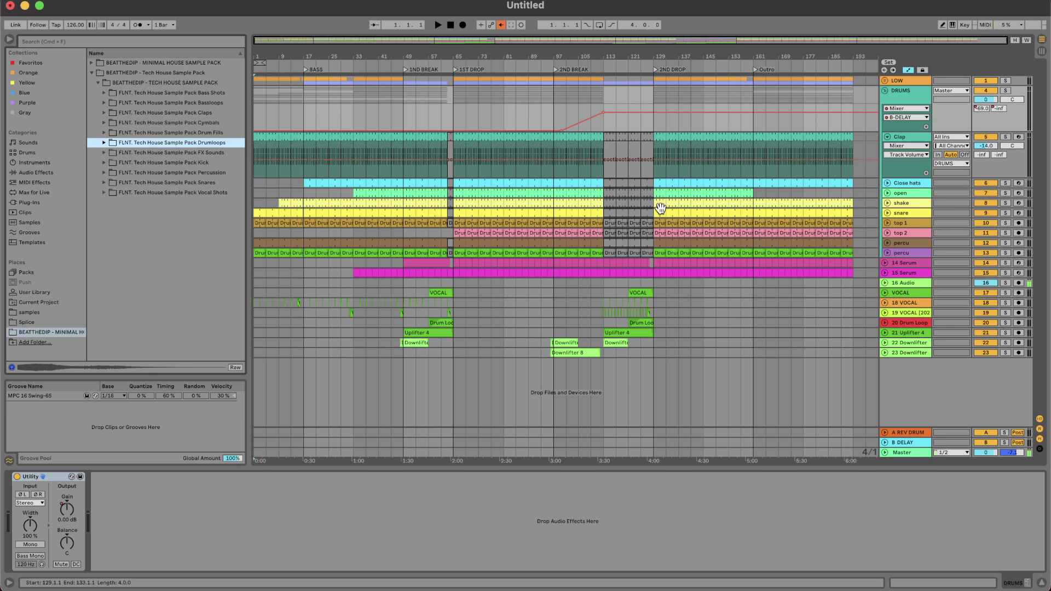
click(907, 263)
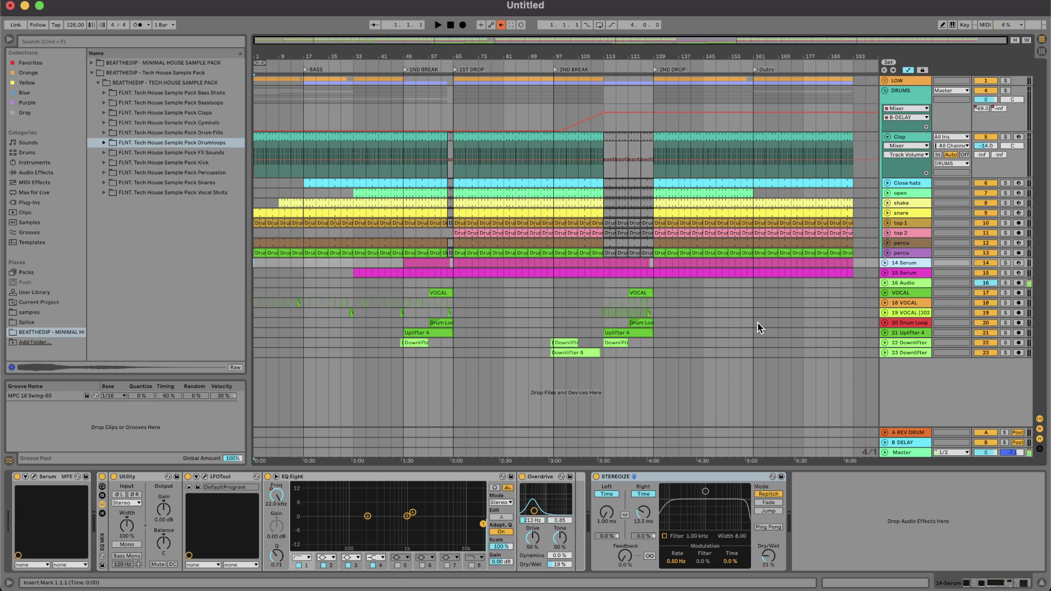
click(91, 73)
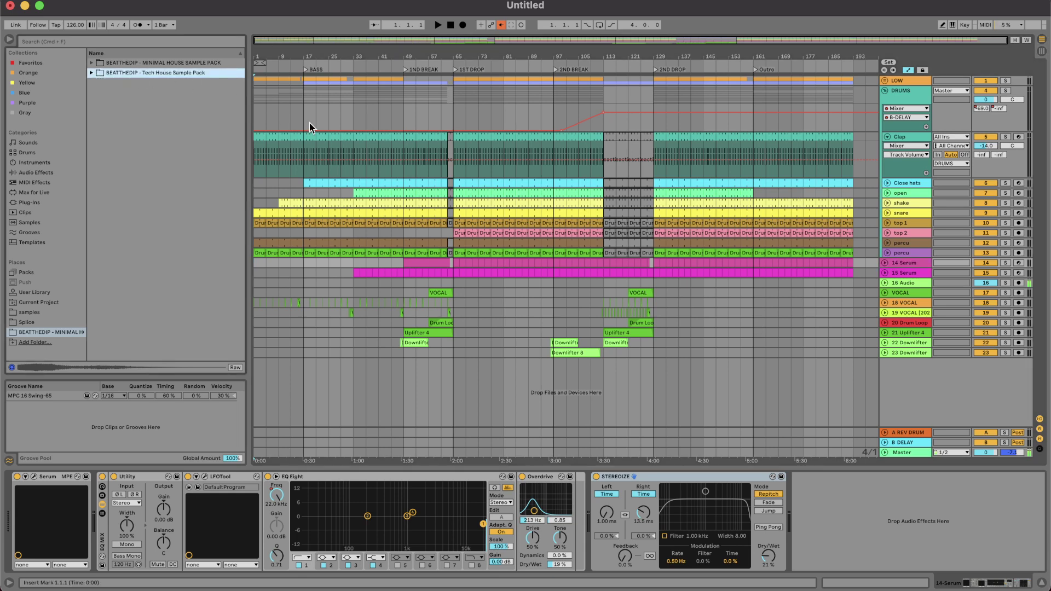
Play the track, automate the DRUMS B-DELAY send down from -12 dB at about bar 125 to its minimum at bar 129, and fold the group.
click(508, 204)
click(437, 26)
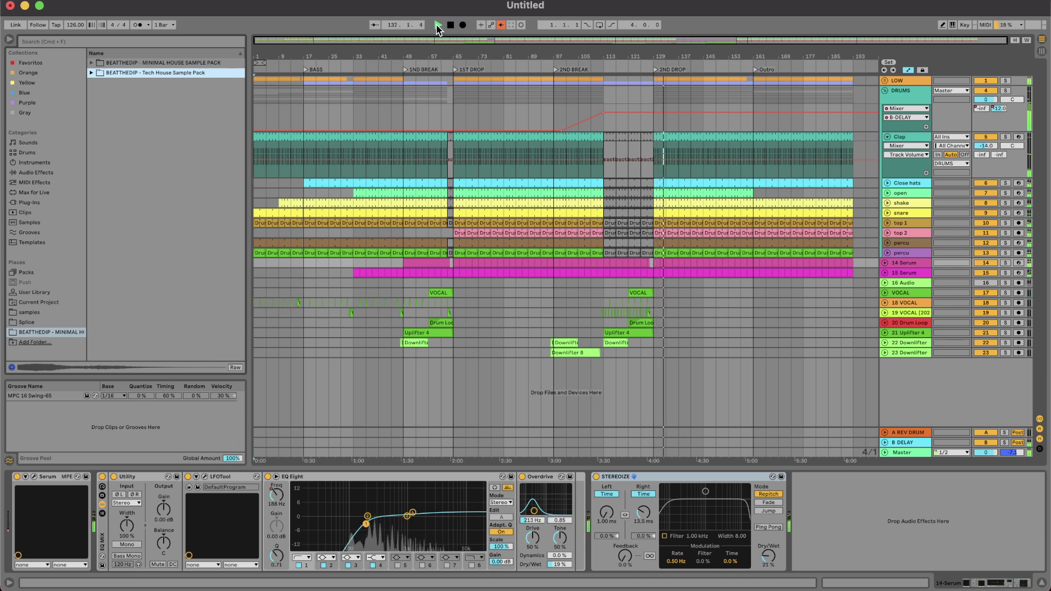
click(636, 113)
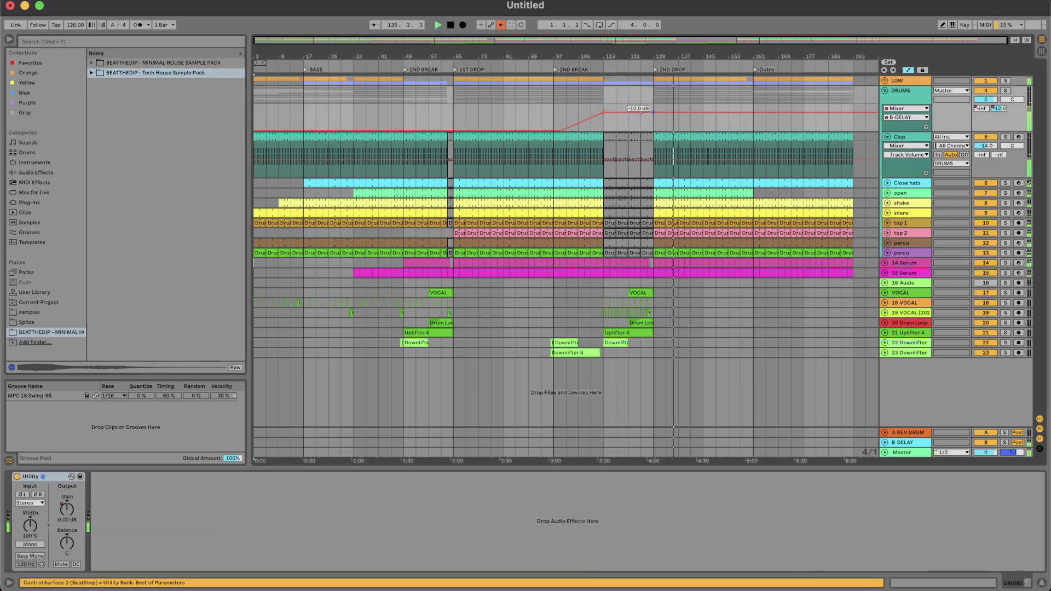
drag(652, 112, 652, 131)
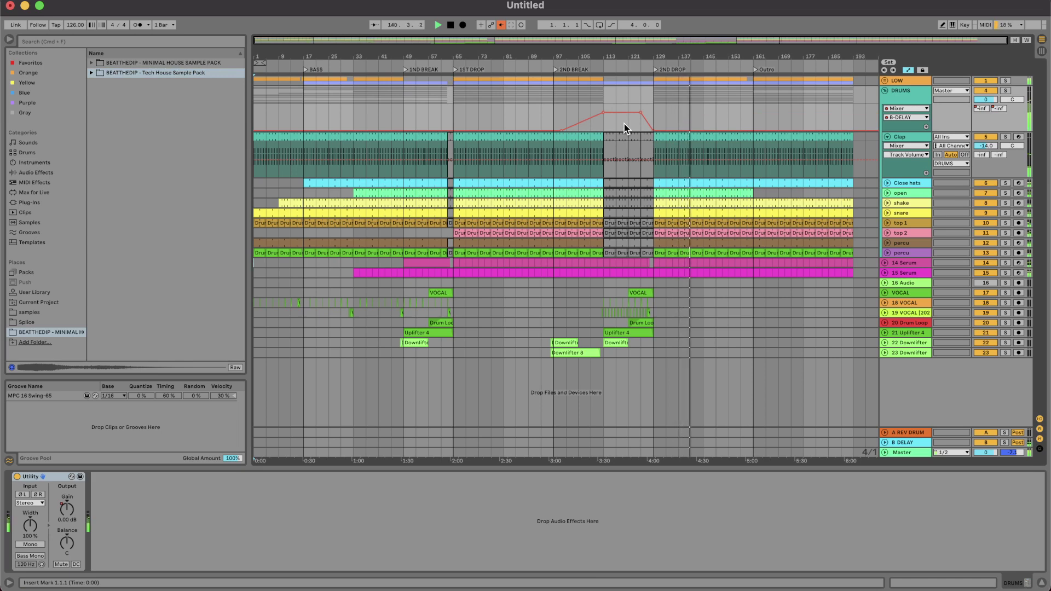
click(885, 90)
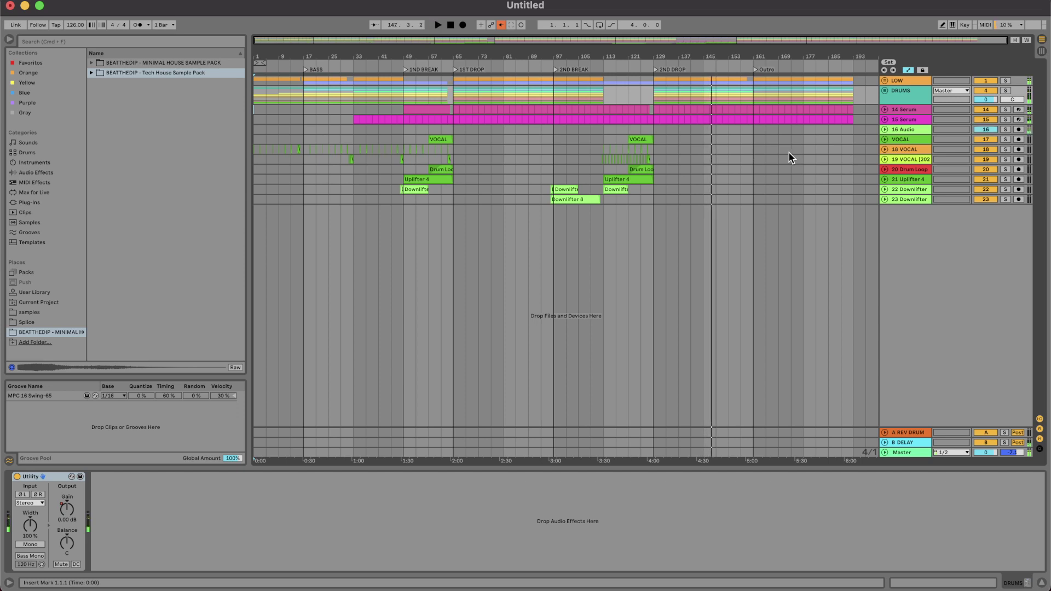
Play the arrangement from bar 97 into the outro and check the DRUMS group's B-DELAY automation.
click(553, 133)
click(885, 91)
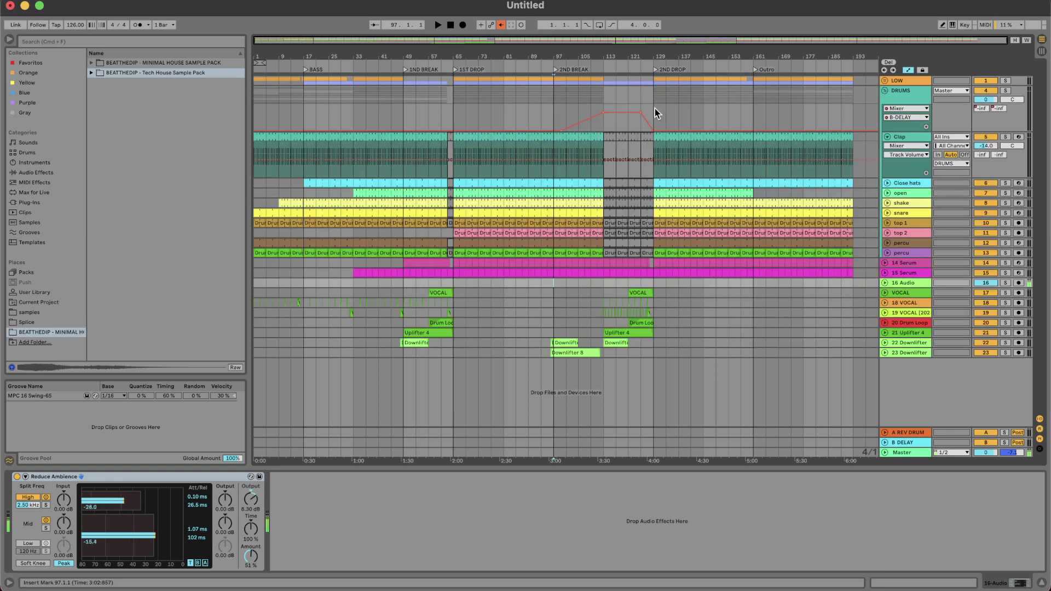
click(885, 91)
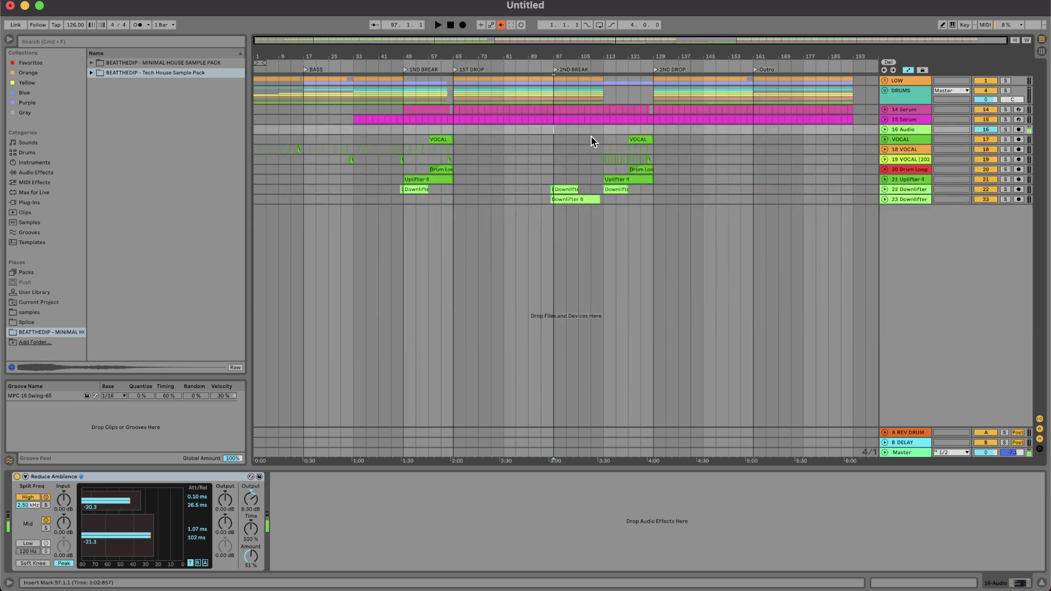
key(space)
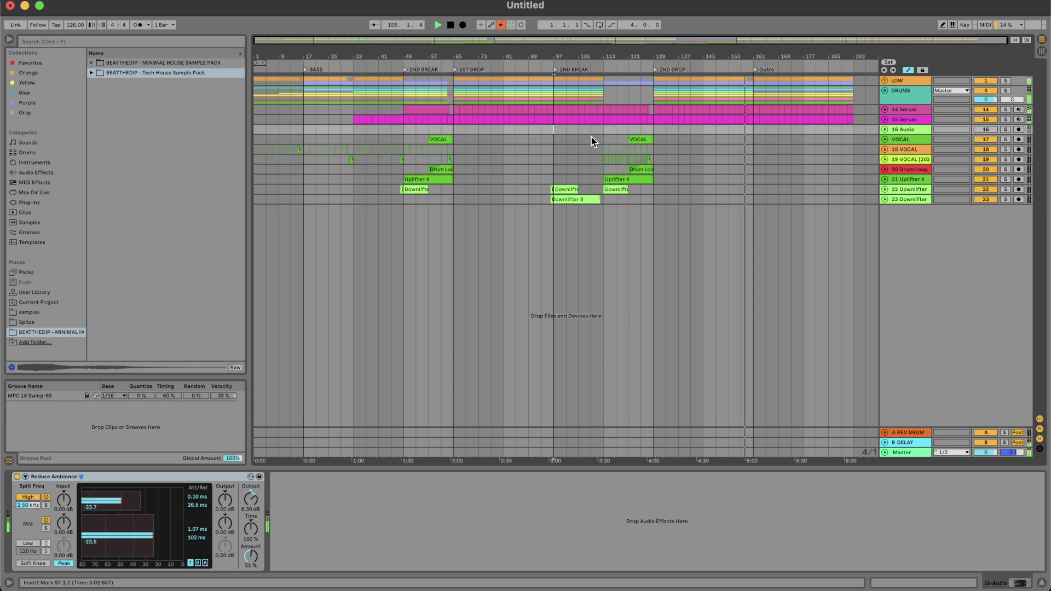
click(884, 91)
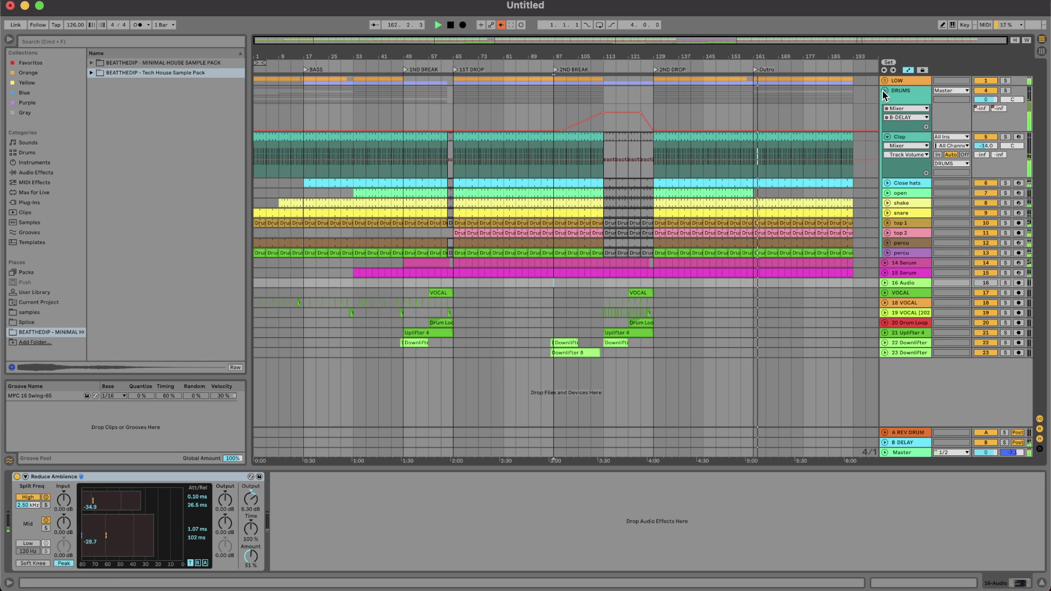
click(884, 90)
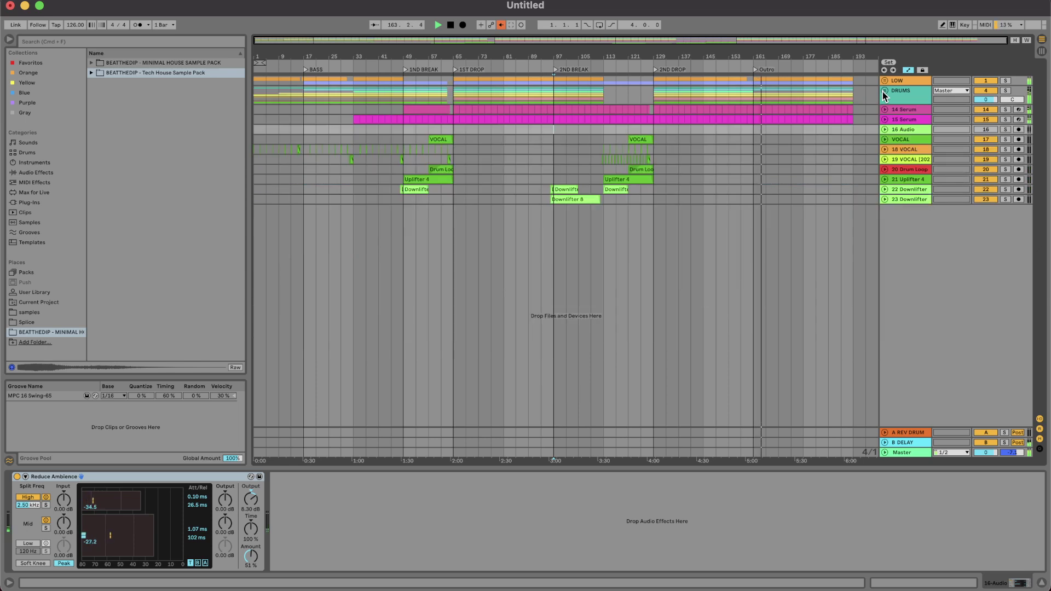